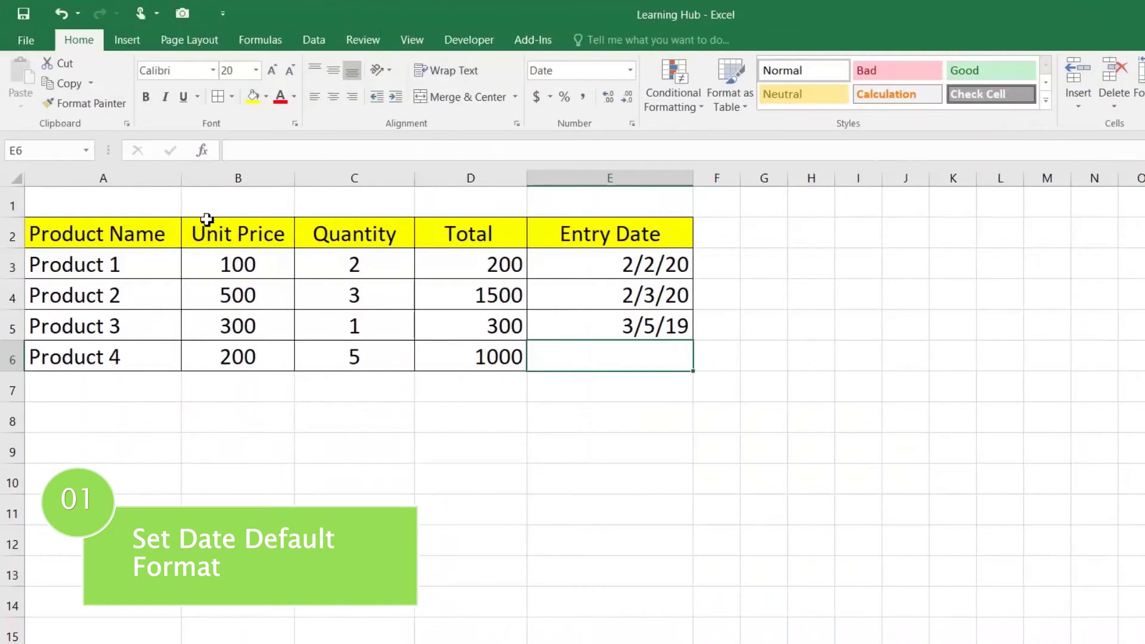
Review the product table and enter 02-MAR-2020 in E6 as Product 4's entry date
left_click_drag(91, 238, 593, 375)
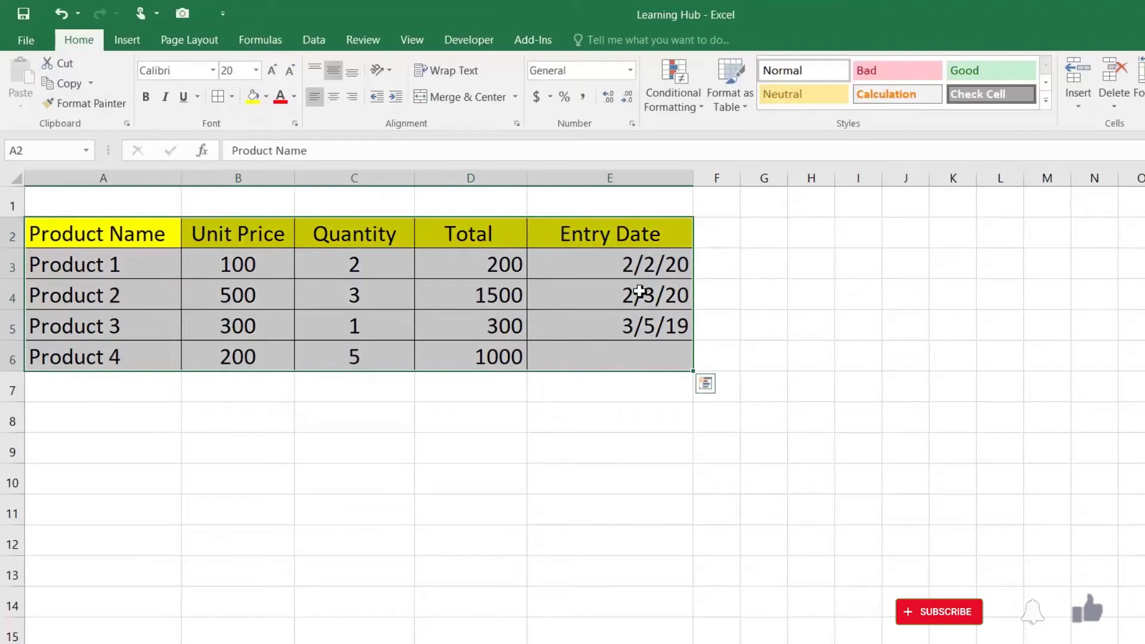
left_click(645, 269)
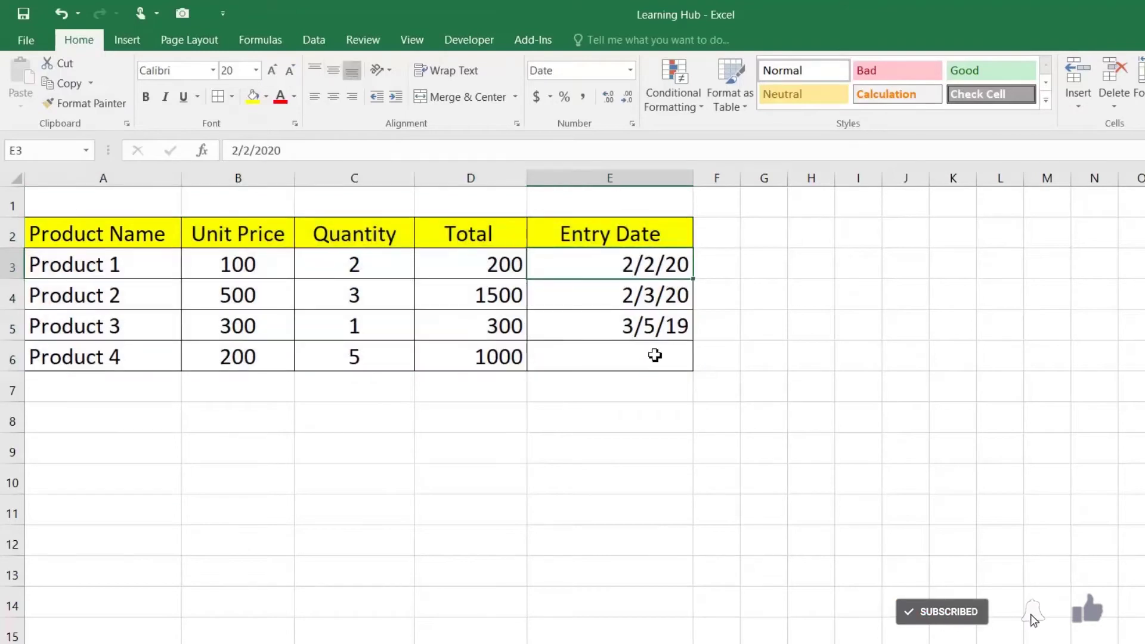
left_click(656, 353)
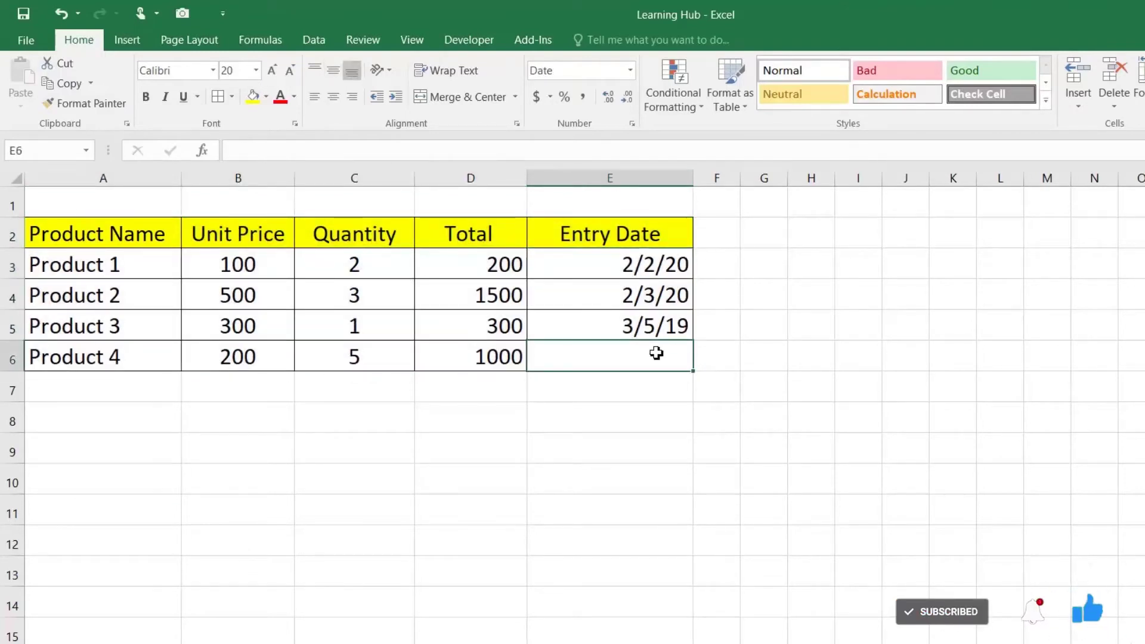
type("02-")
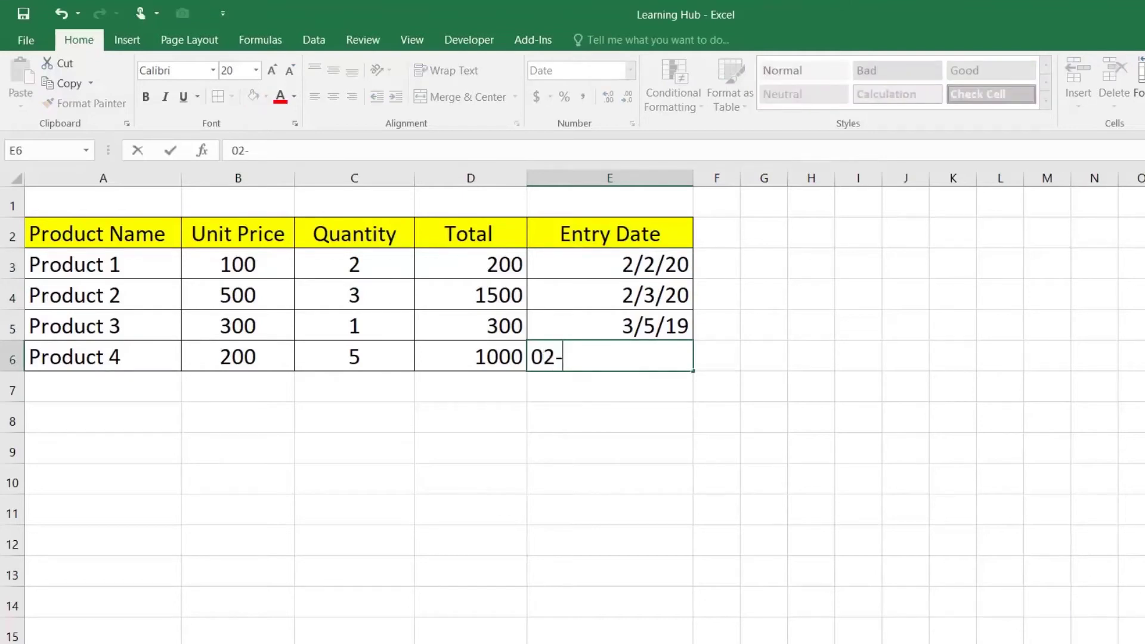
type("MAR-2020")
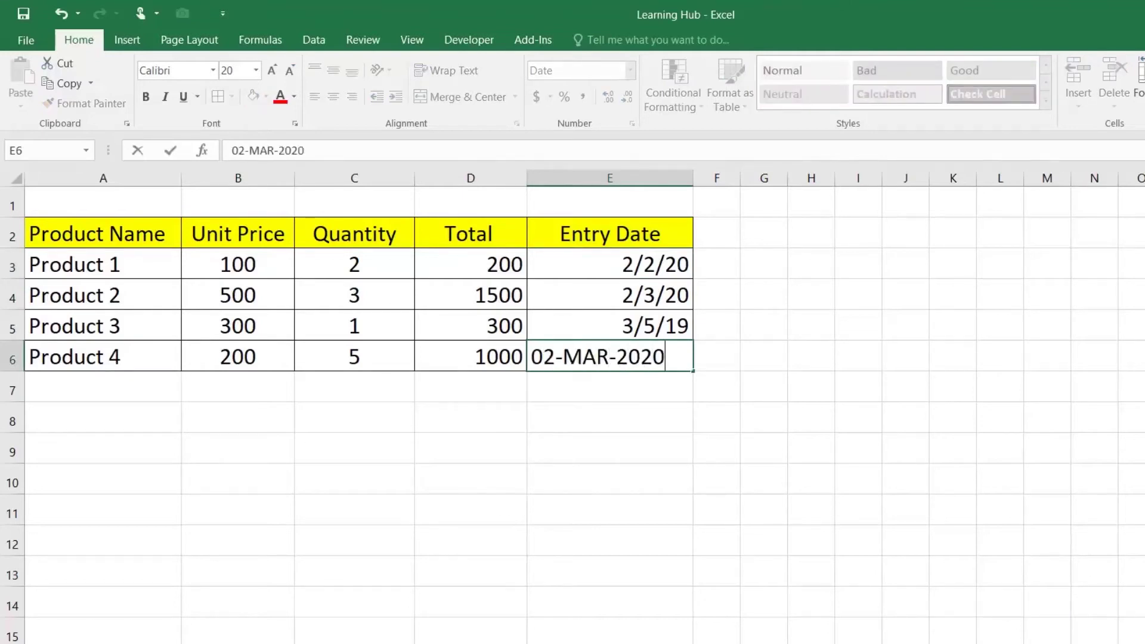
key("Return")
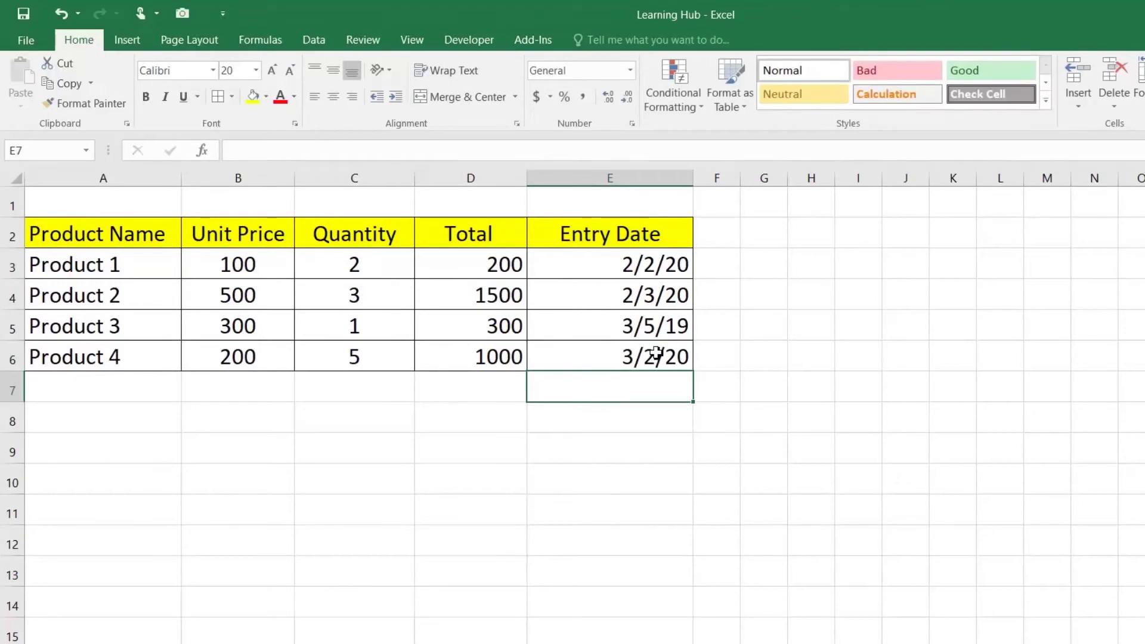
Check how the date in E6 is stored, then bring up Windows Settings
left_click(654, 357)
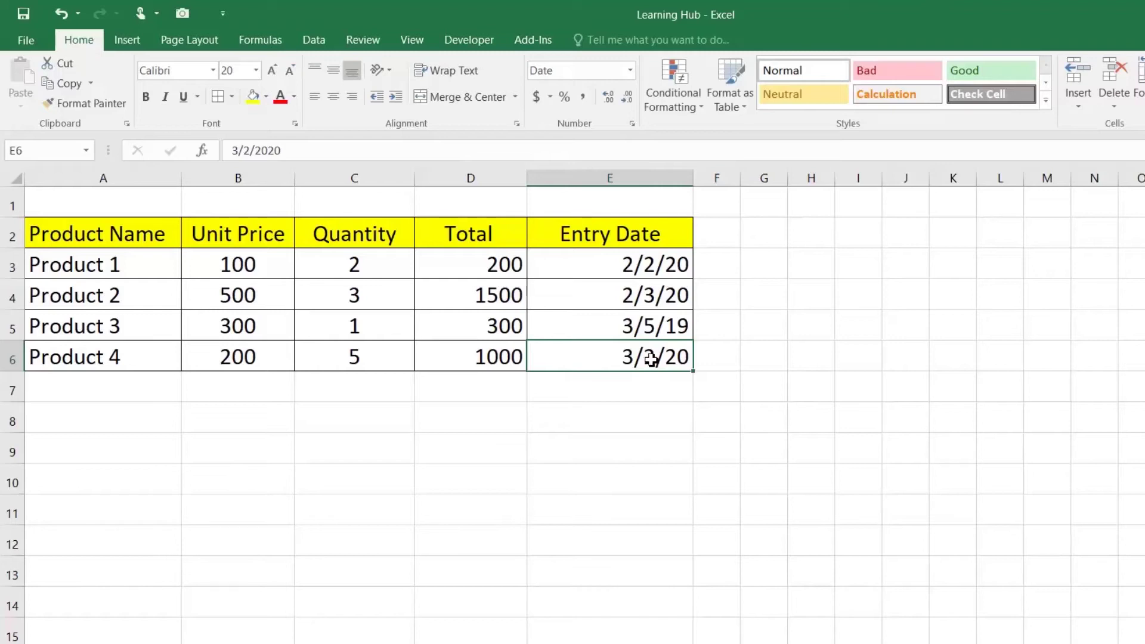
right_click(653, 360)
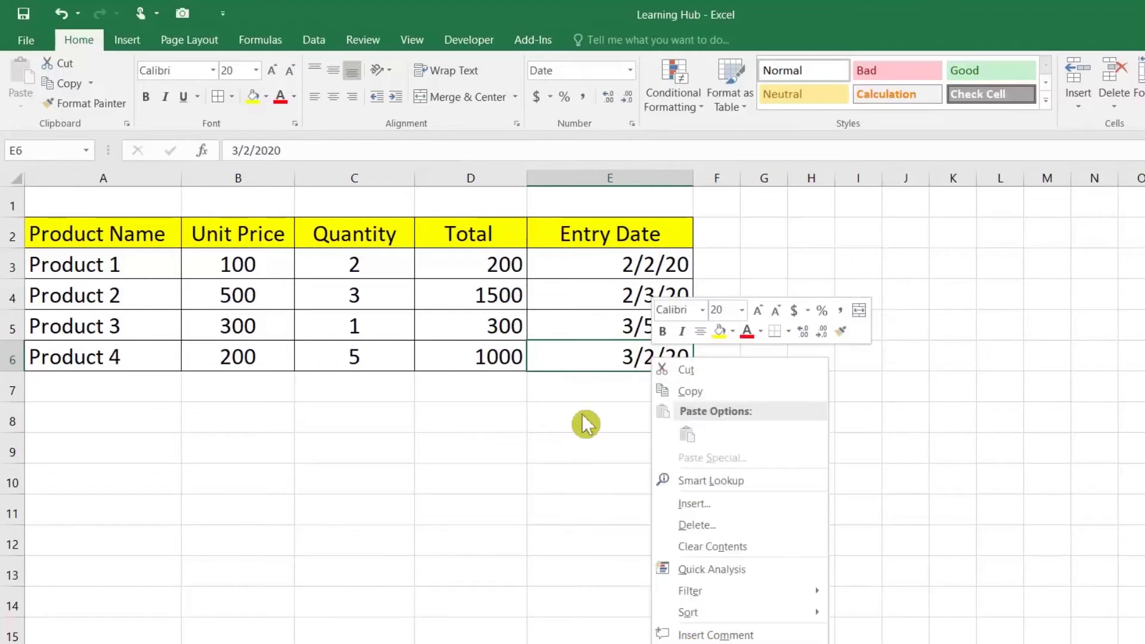
left_click(573, 361)
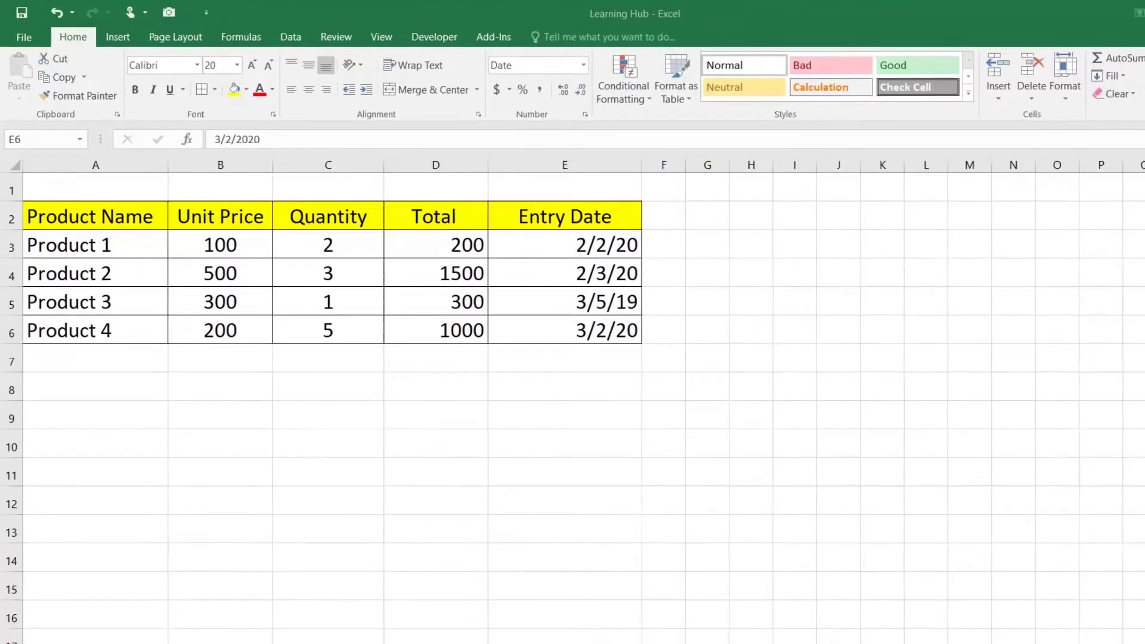
left_click(289, 633)
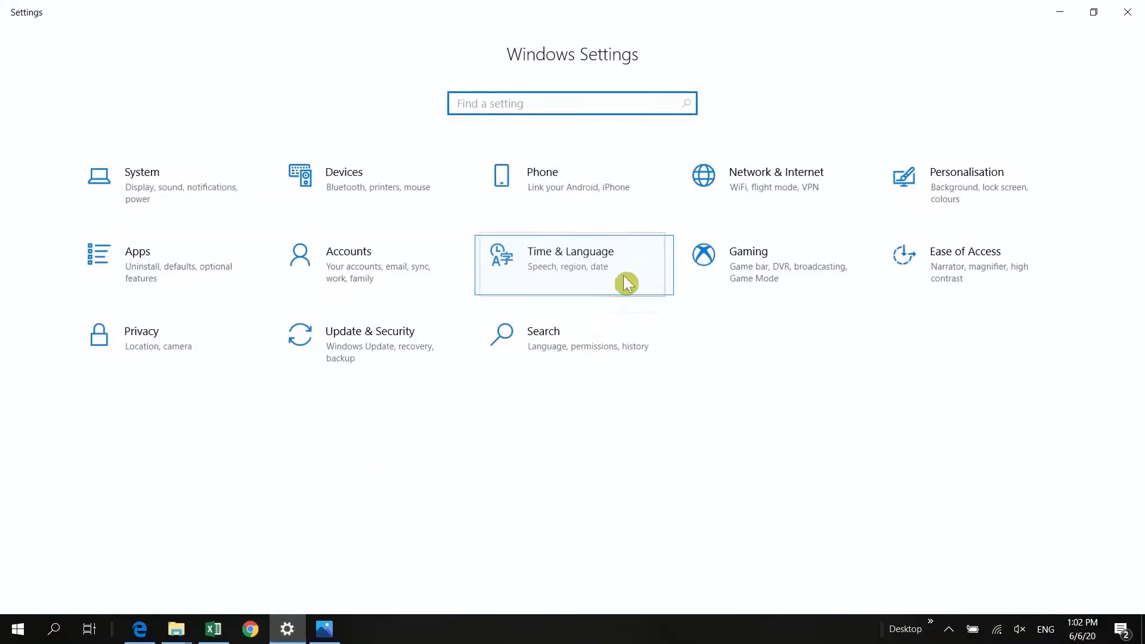
Set the Windows short date format to DD-MM-YYYY in the regional settings, apply, and close all windows
left_click(573, 277)
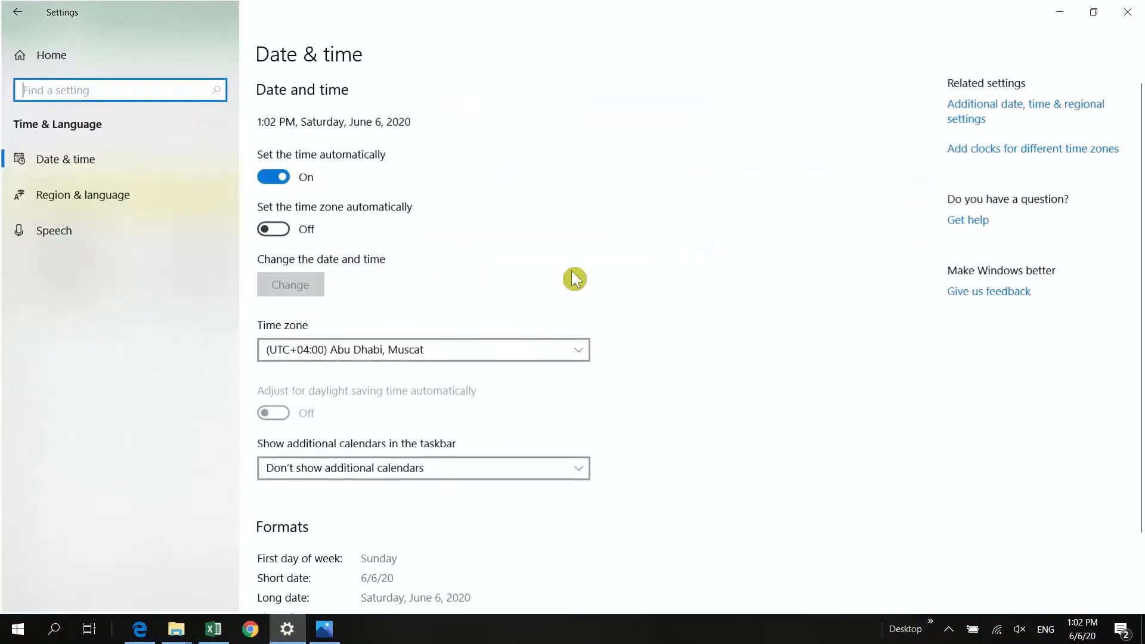
left_click(971, 111)
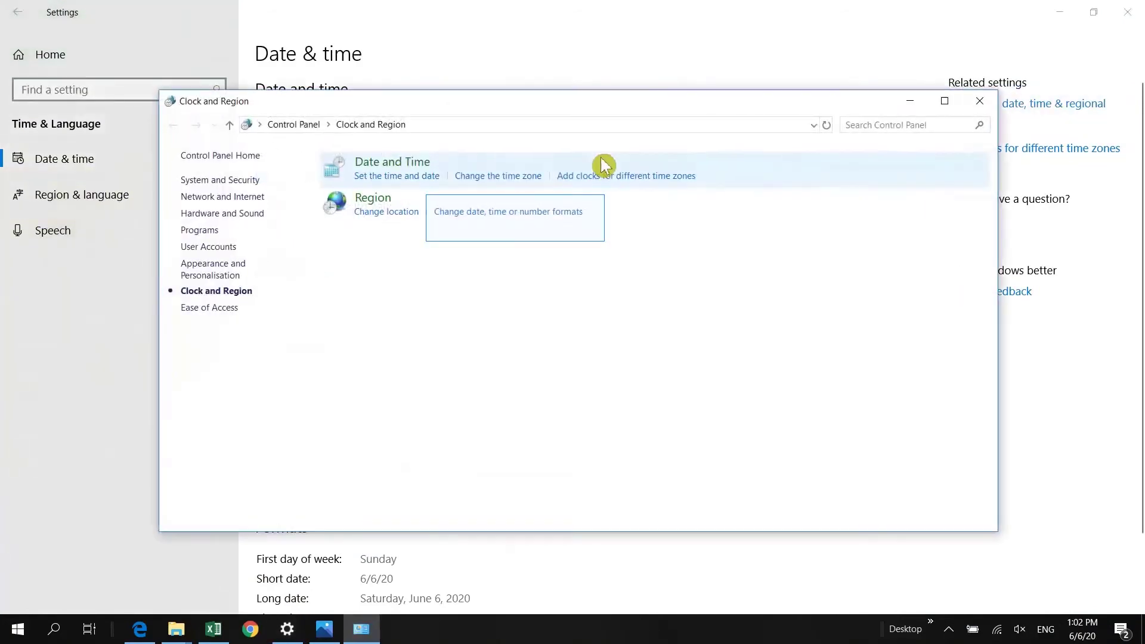
left_click(496, 214)
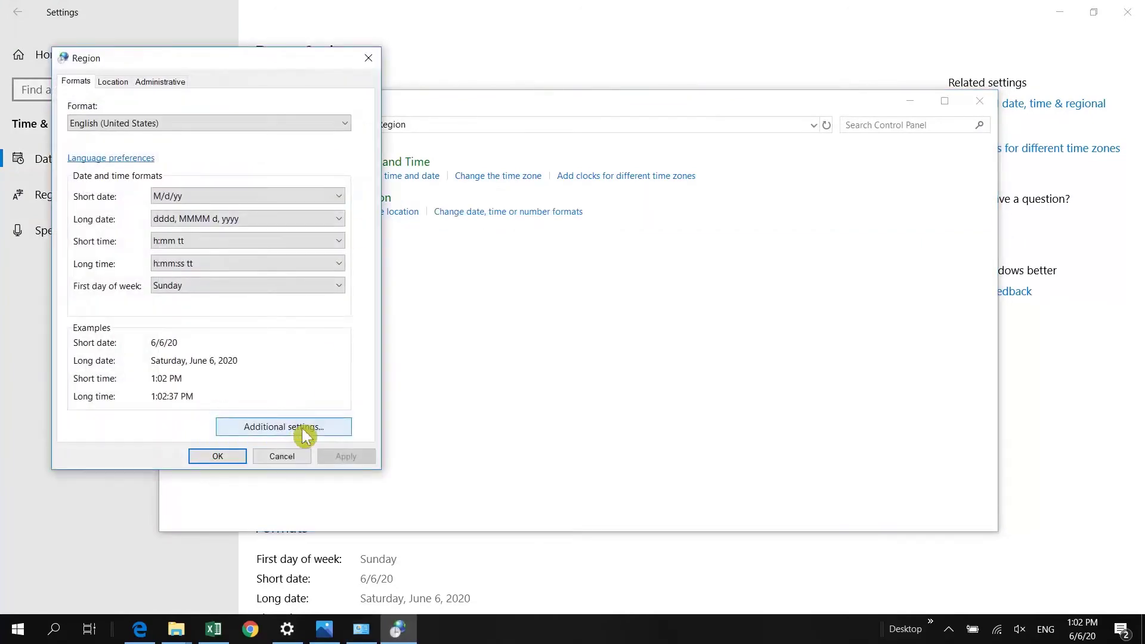
left_click(304, 438)
left_click(197, 138)
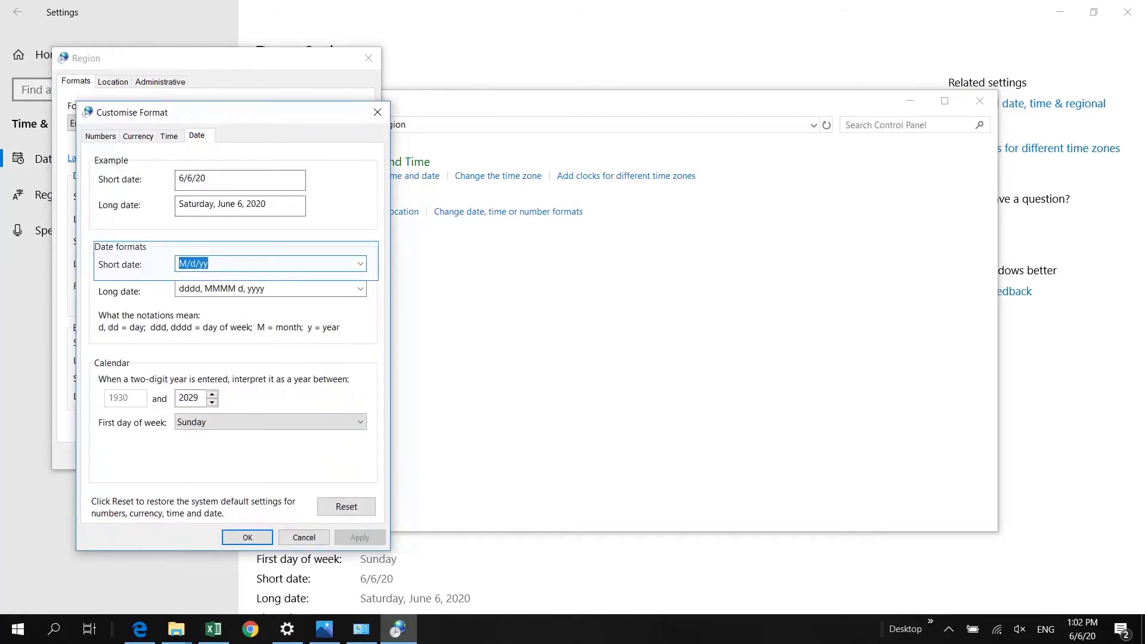
type("DD-MM-")
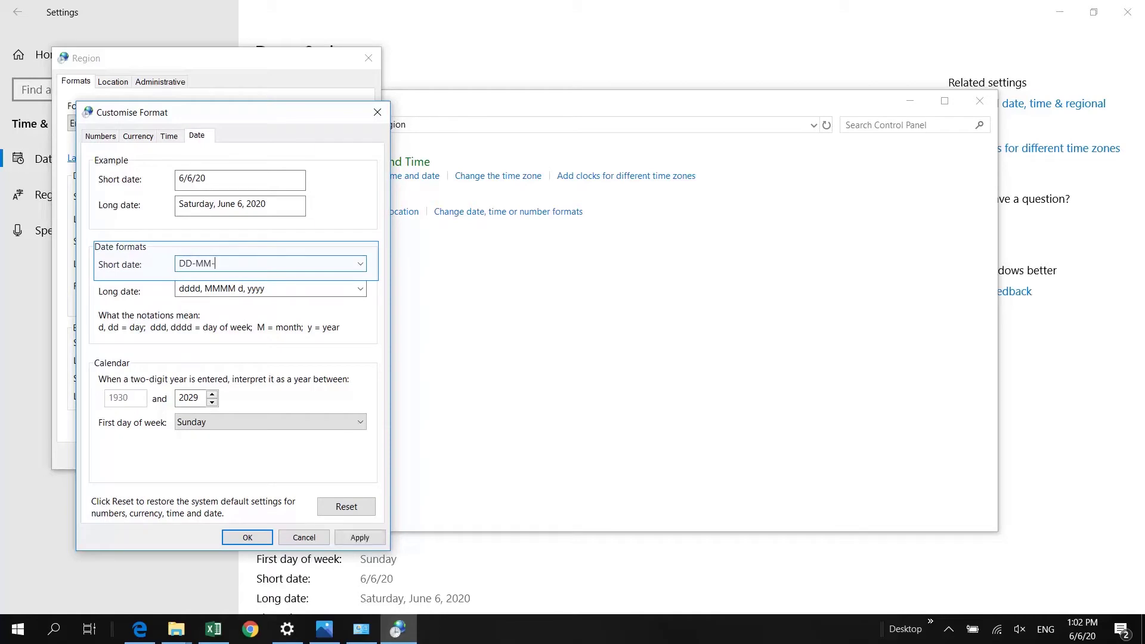
type("YYYY")
left_click(360, 538)
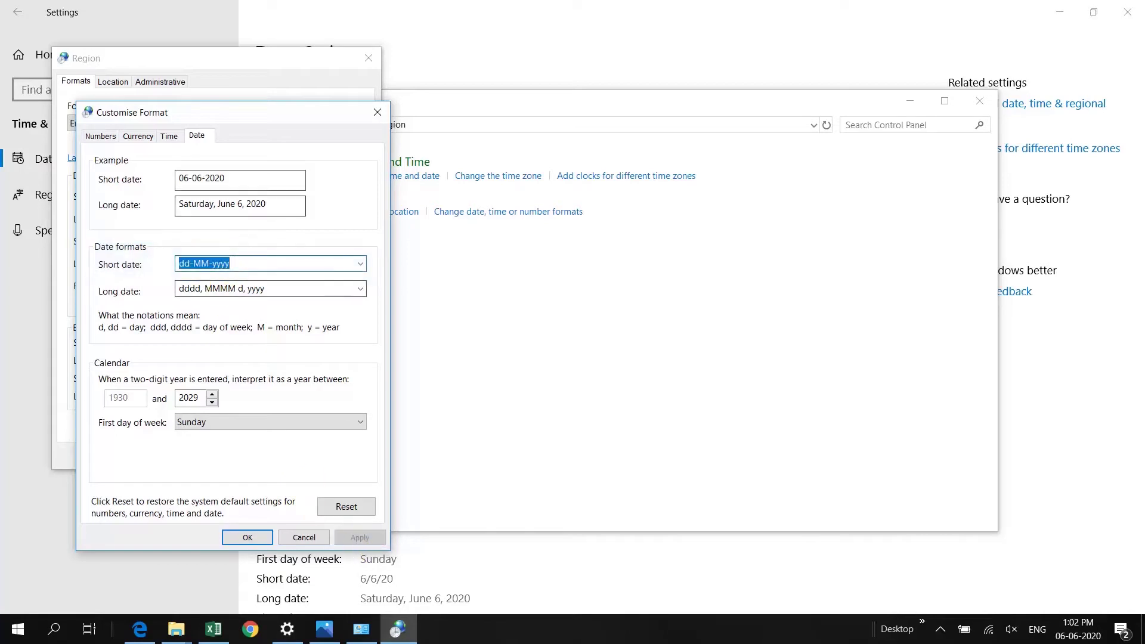
left_click(242, 539)
left_click(236, 458)
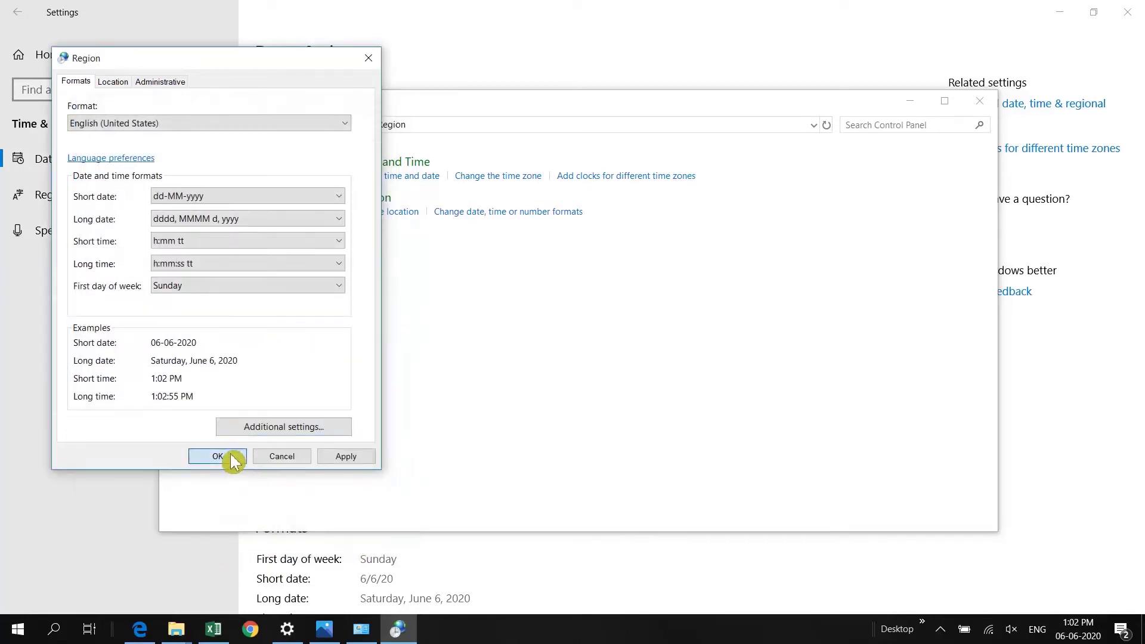
left_click(981, 101)
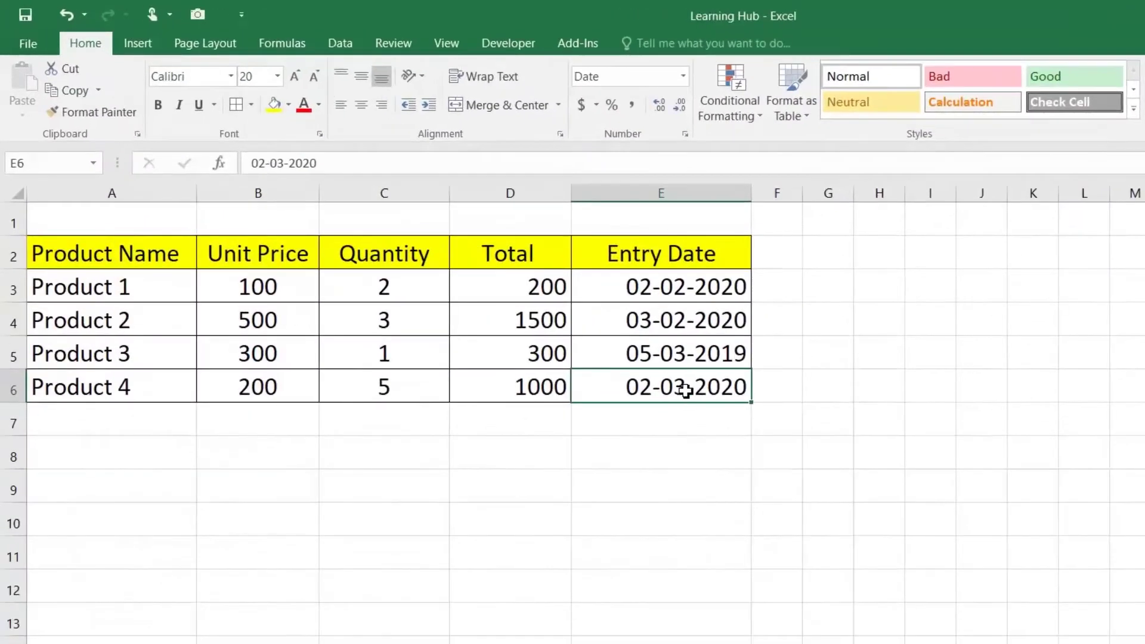
Review the reformatted dates in E3:E5 and enter the test date 01/JAN/2019 in E8
left_click_drag(683, 288, 689, 359)
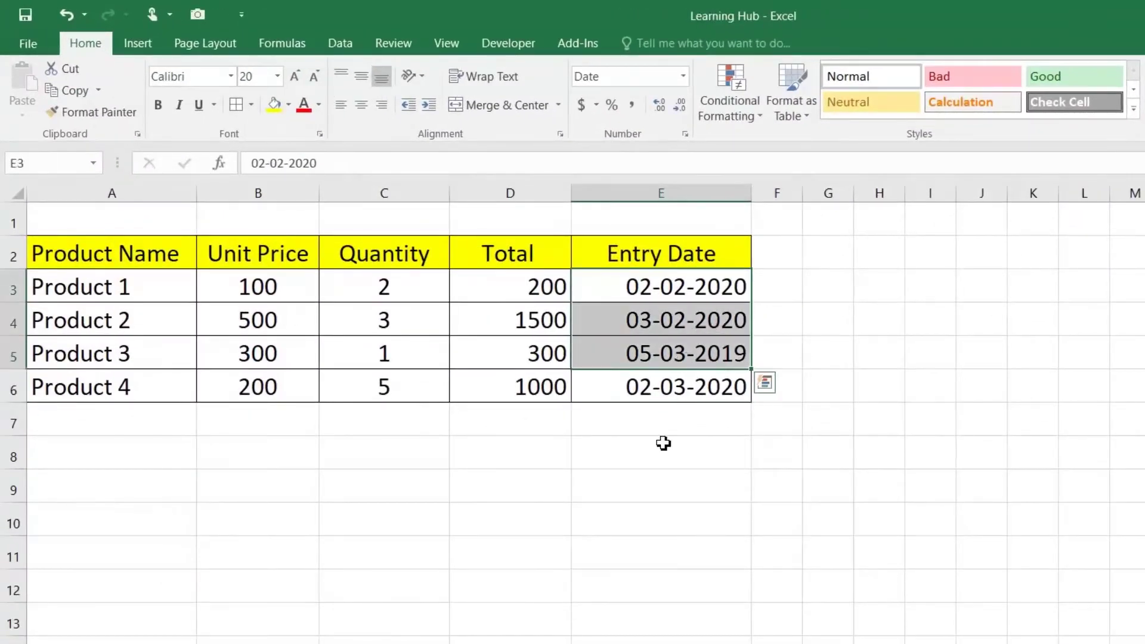
left_click(665, 455)
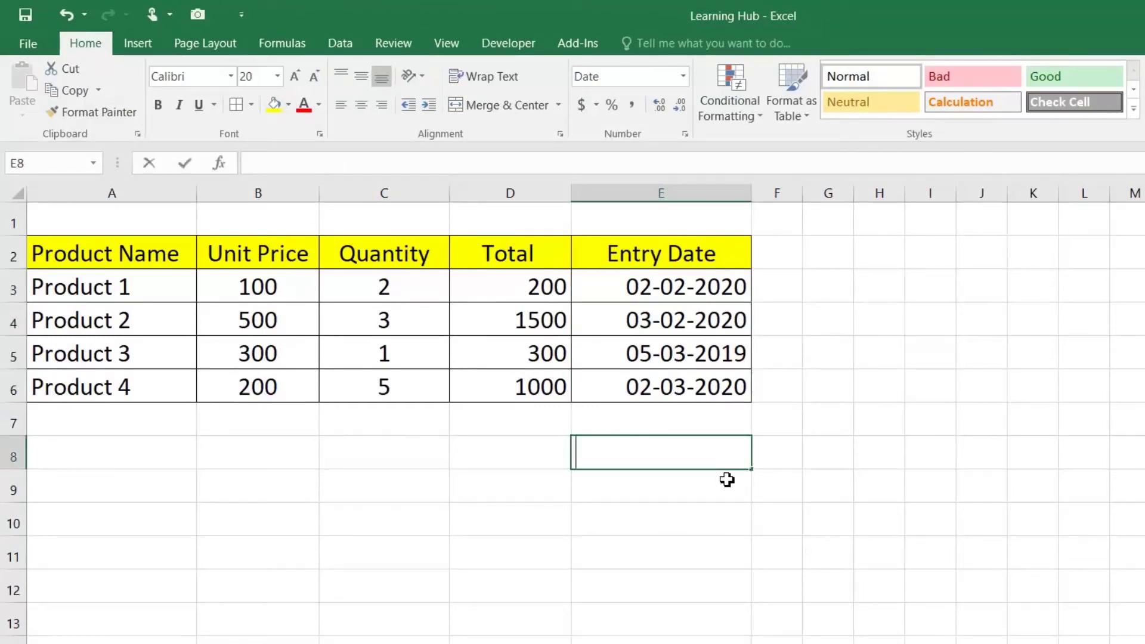
type("01/")
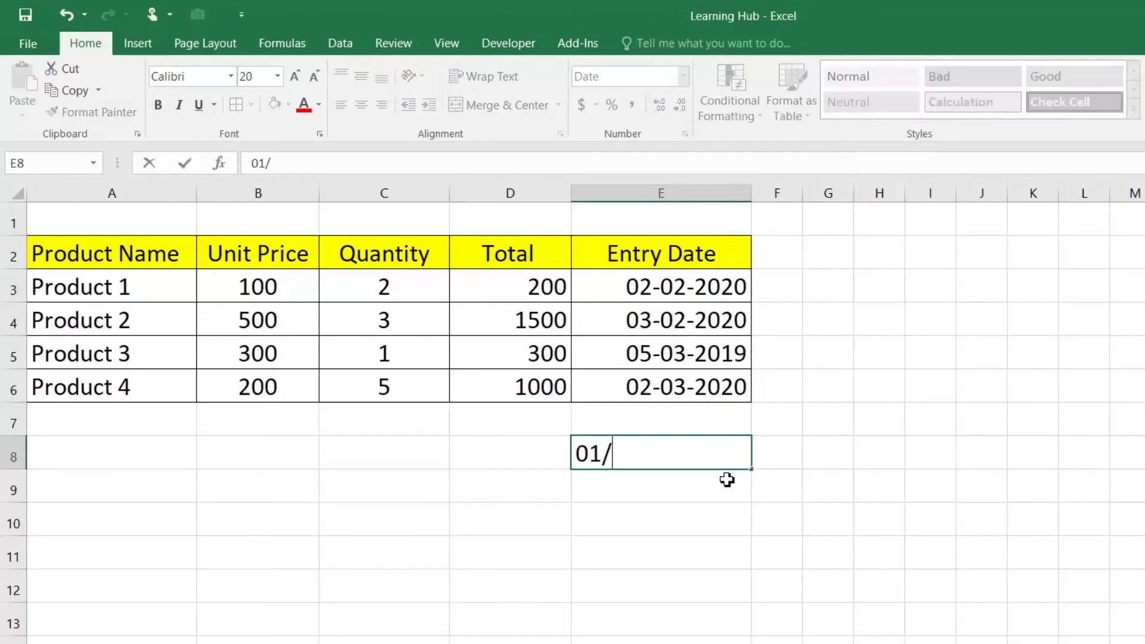
type("JAN/")
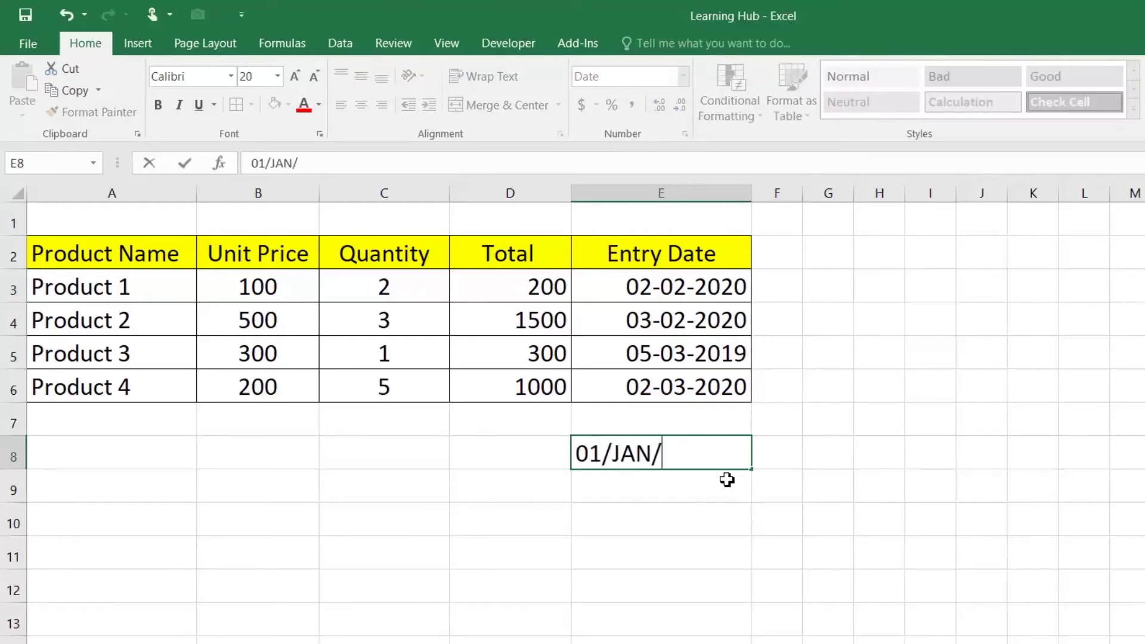
type("2019")
key("Return")
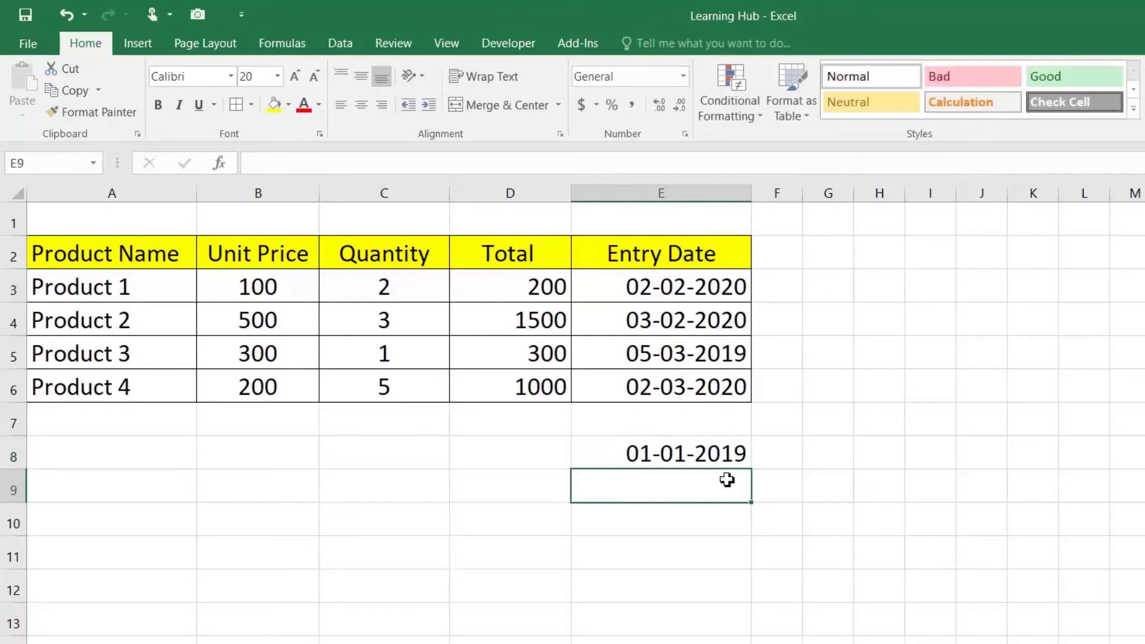
left_click(638, 455)
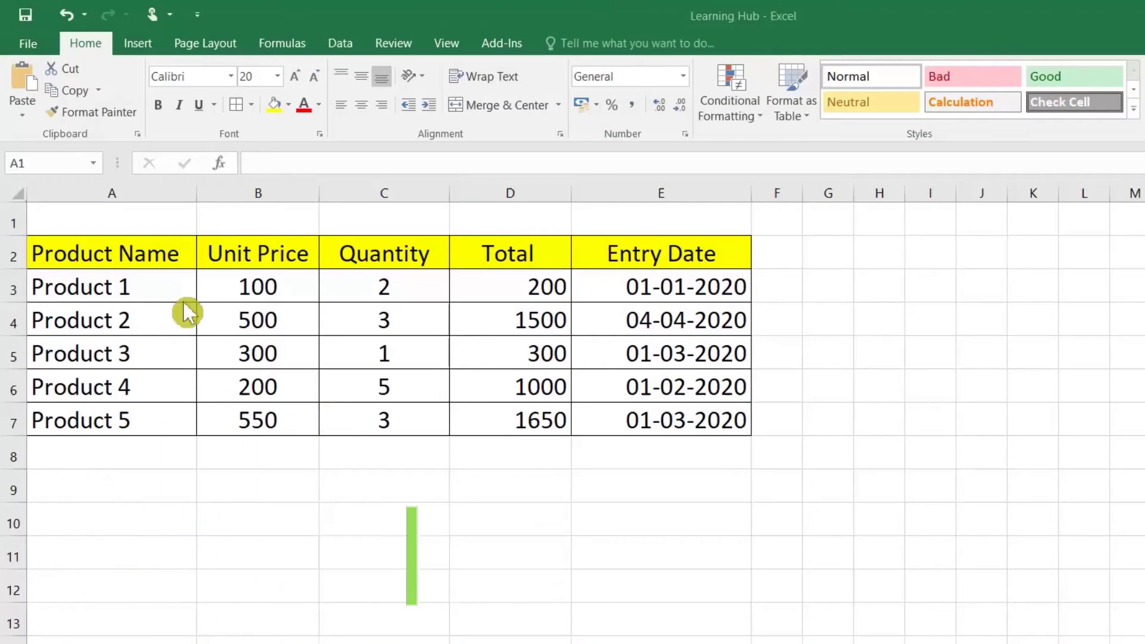
Type the title 'Price List of 2020' in cell A1
left_click(135, 221)
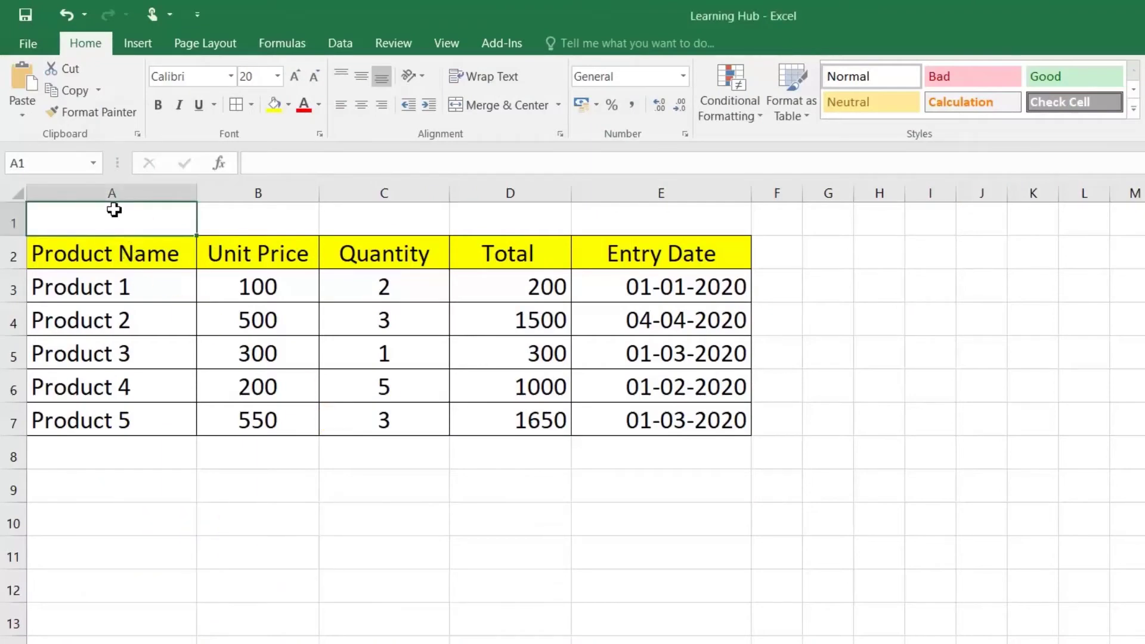
type("P")
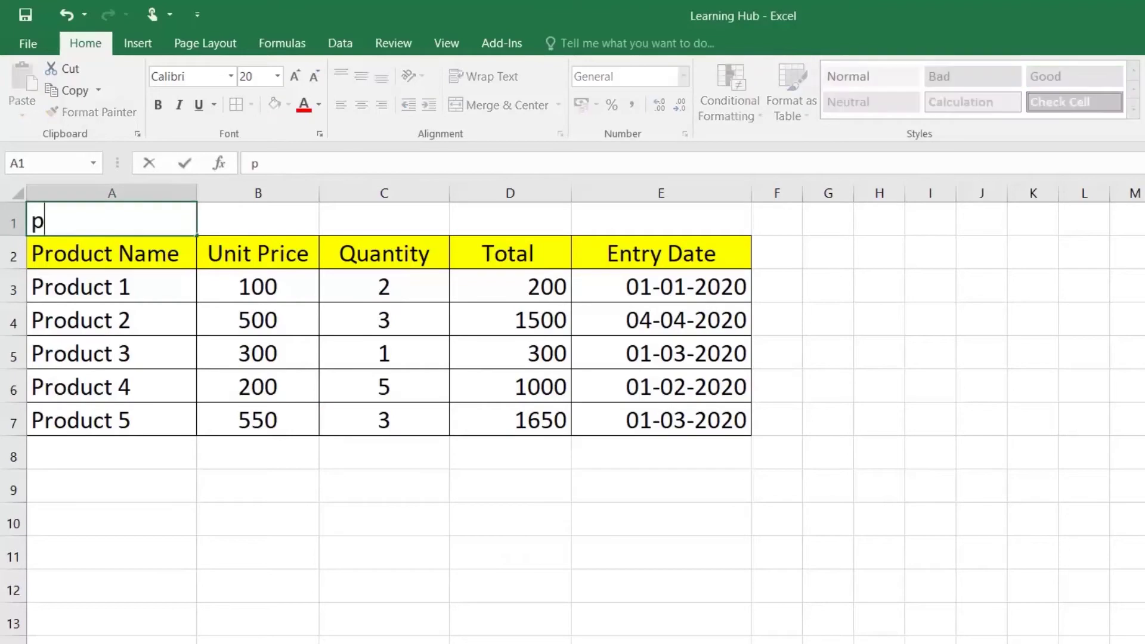
type("rice K")
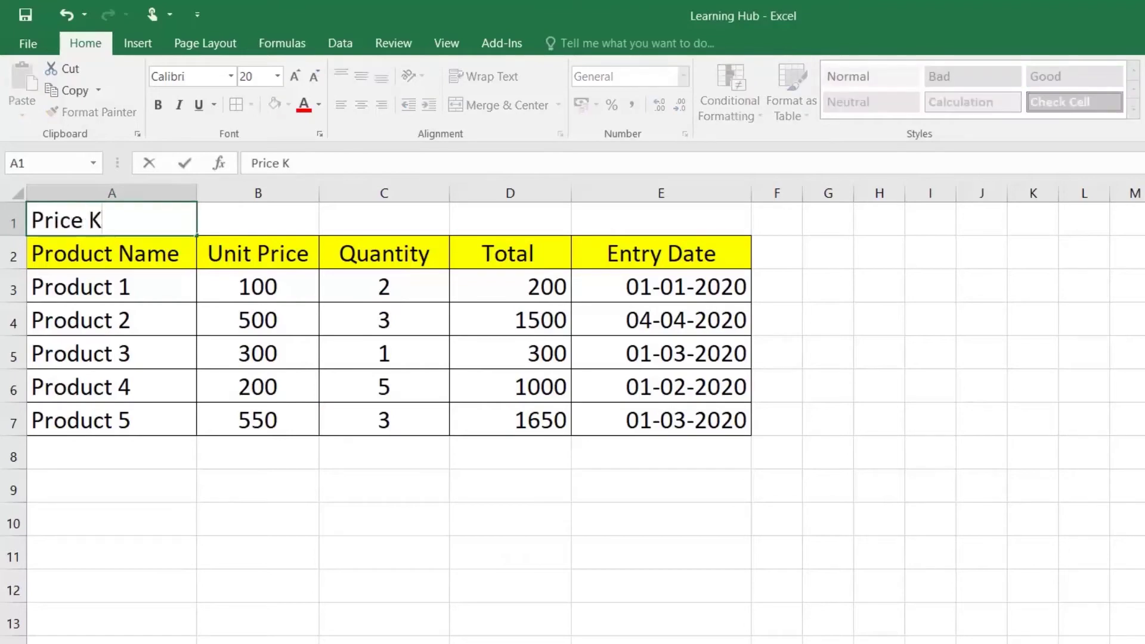
key("BackSpace")
type("List of 2020")
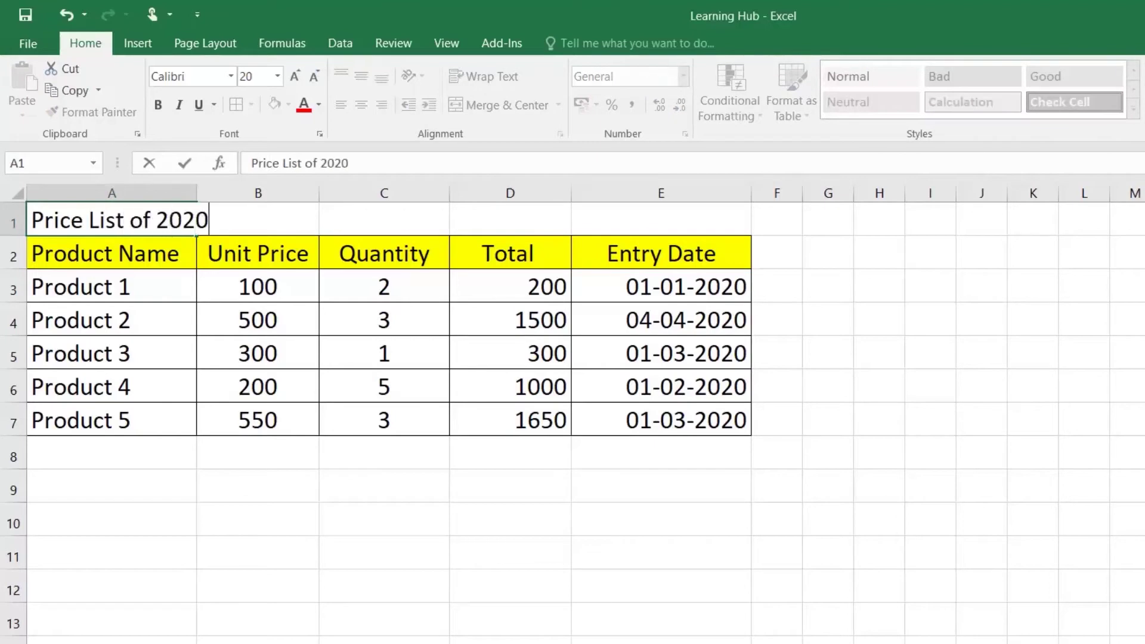
key("Return")
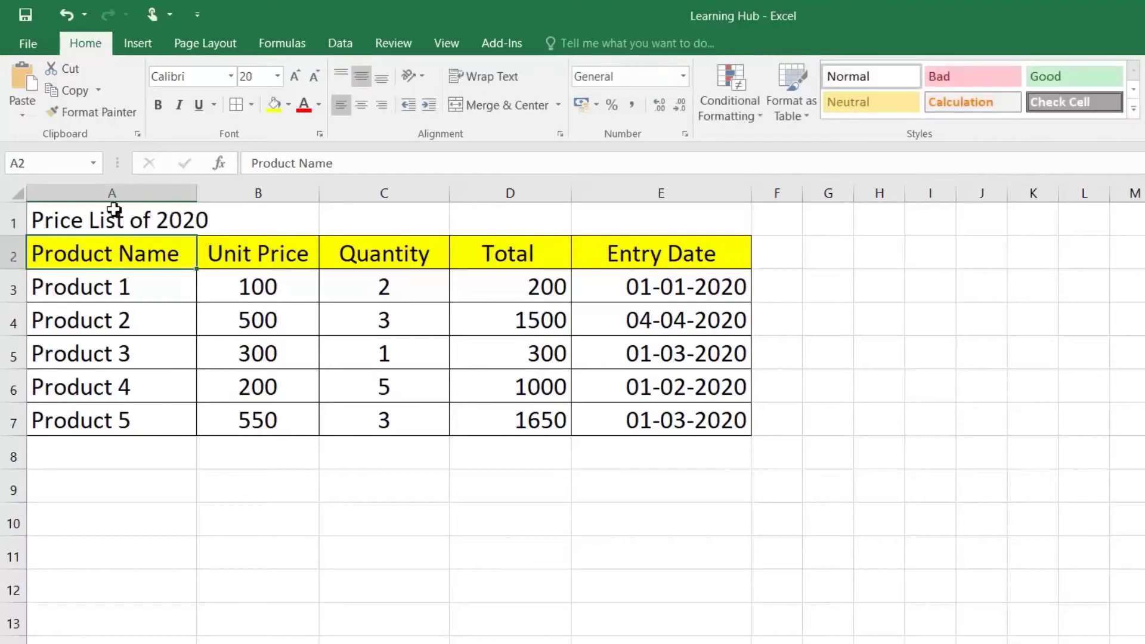
Center the title across A1:E1 with Center Across Selection instead of merging
left_click_drag(113, 210, 584, 209)
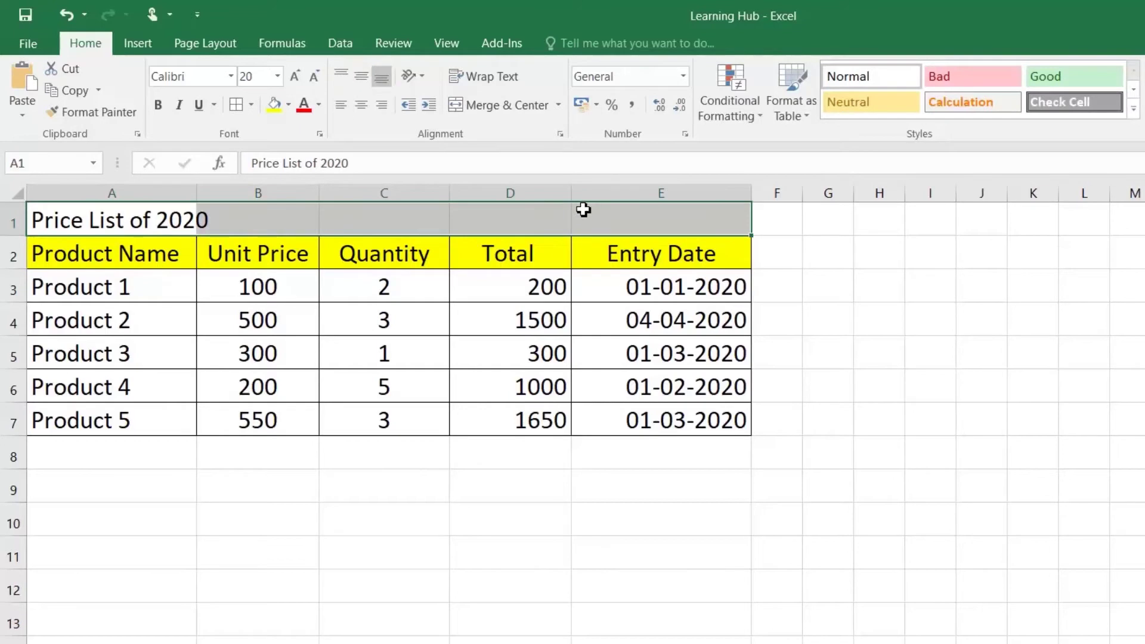
right_click(583, 209)
left_click(665, 535)
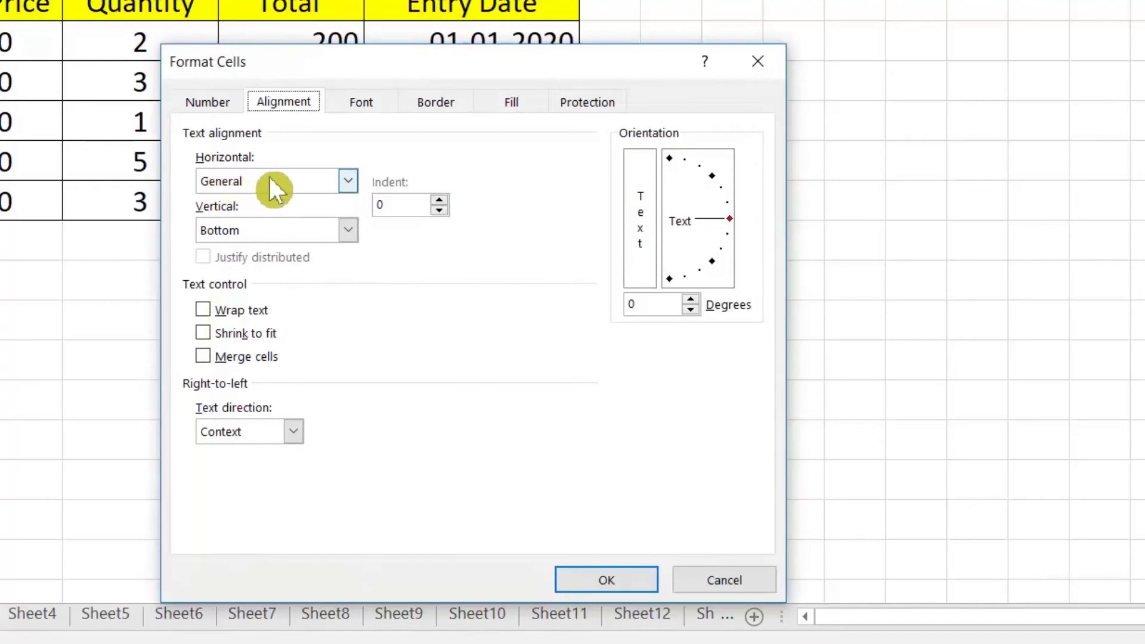
left_click(269, 179)
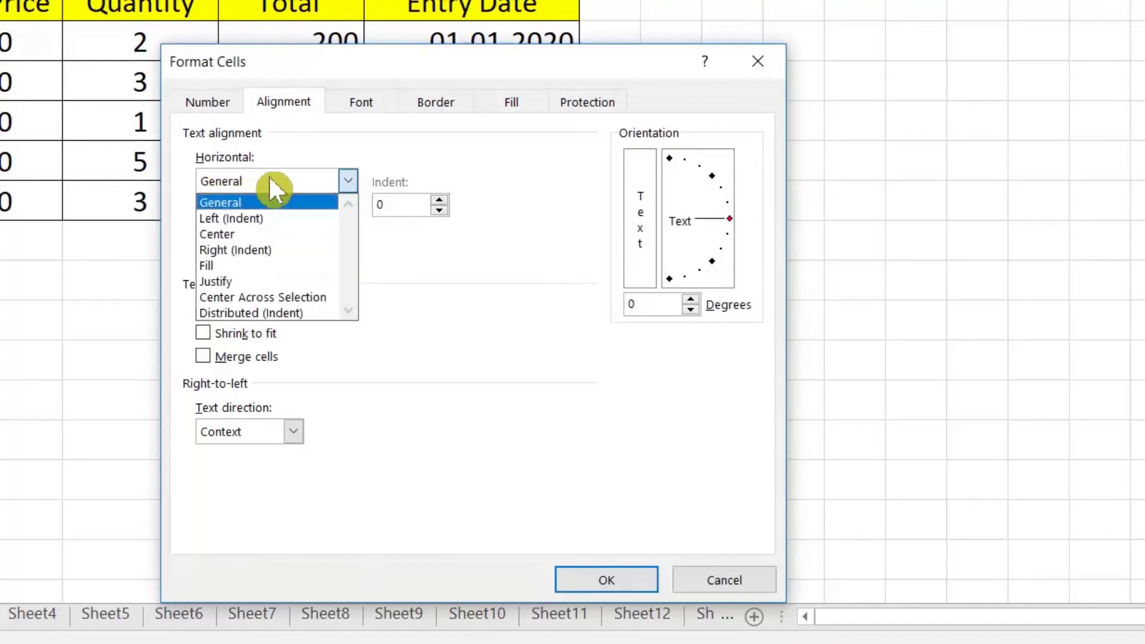
left_click(296, 297)
left_click(620, 582)
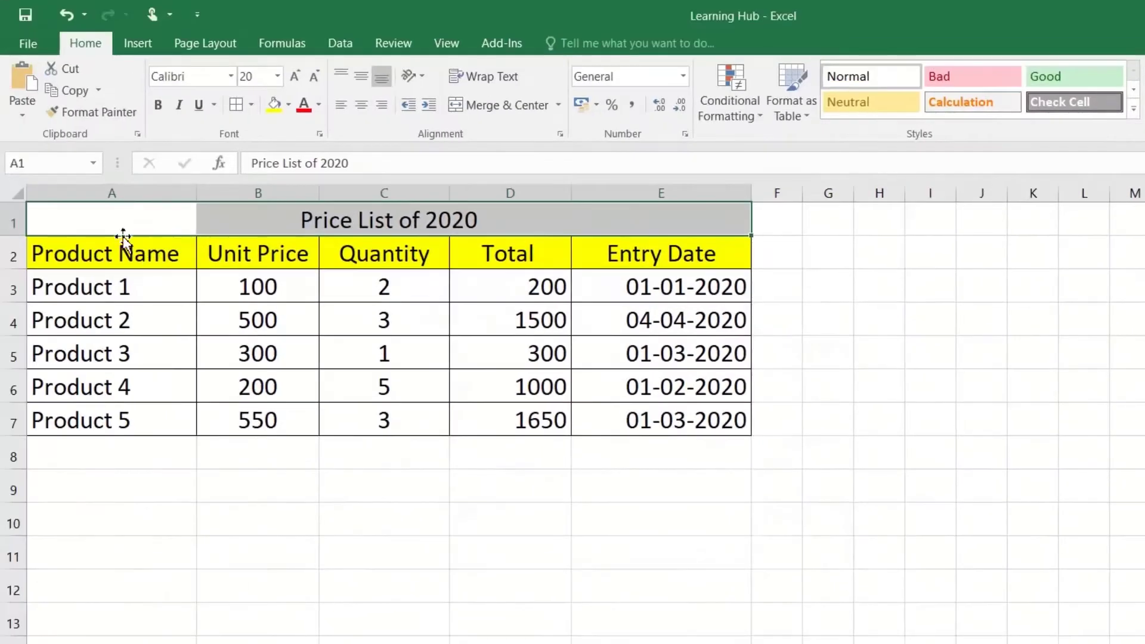
left_click(113, 218)
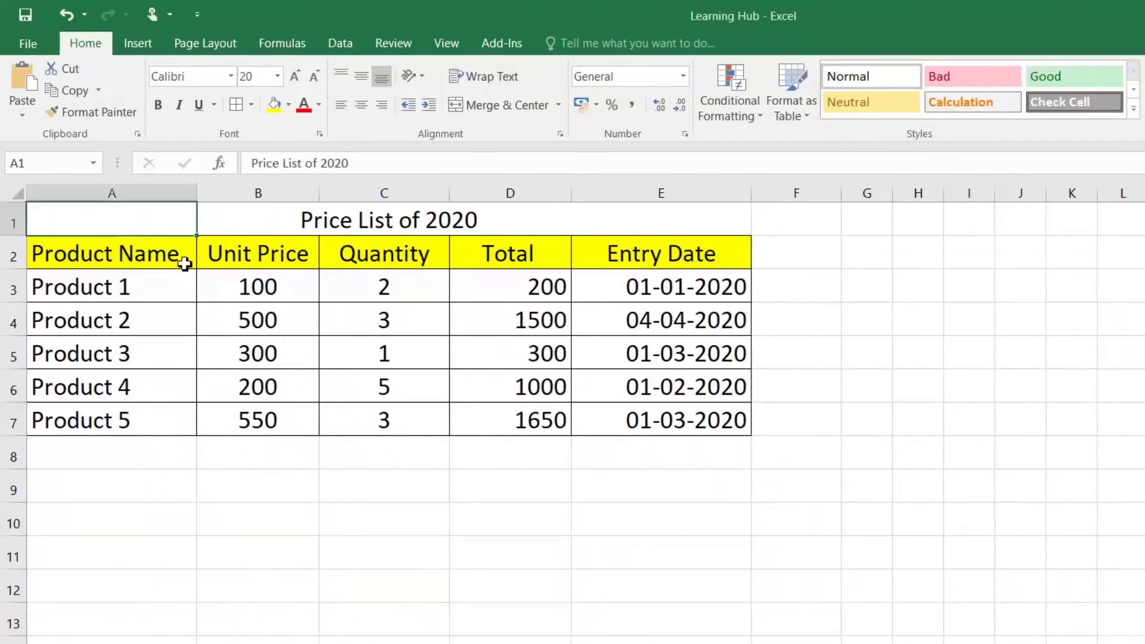
Convert the range A2:E7 into an Excel table with headers
left_click_drag(185, 257, 606, 418)
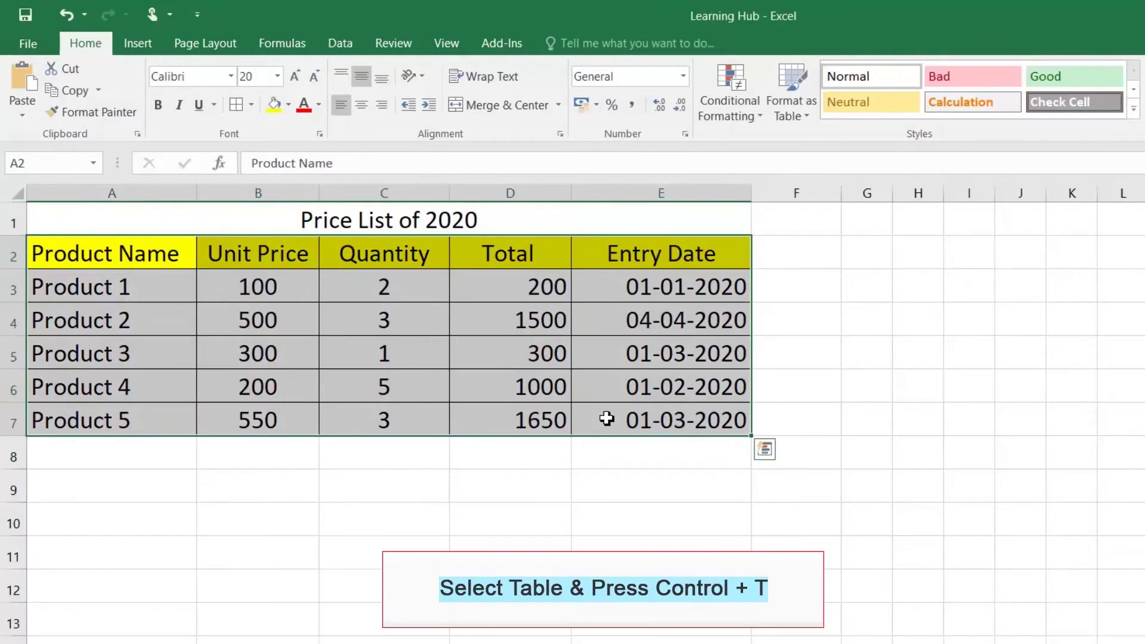
key("ctrl+t")
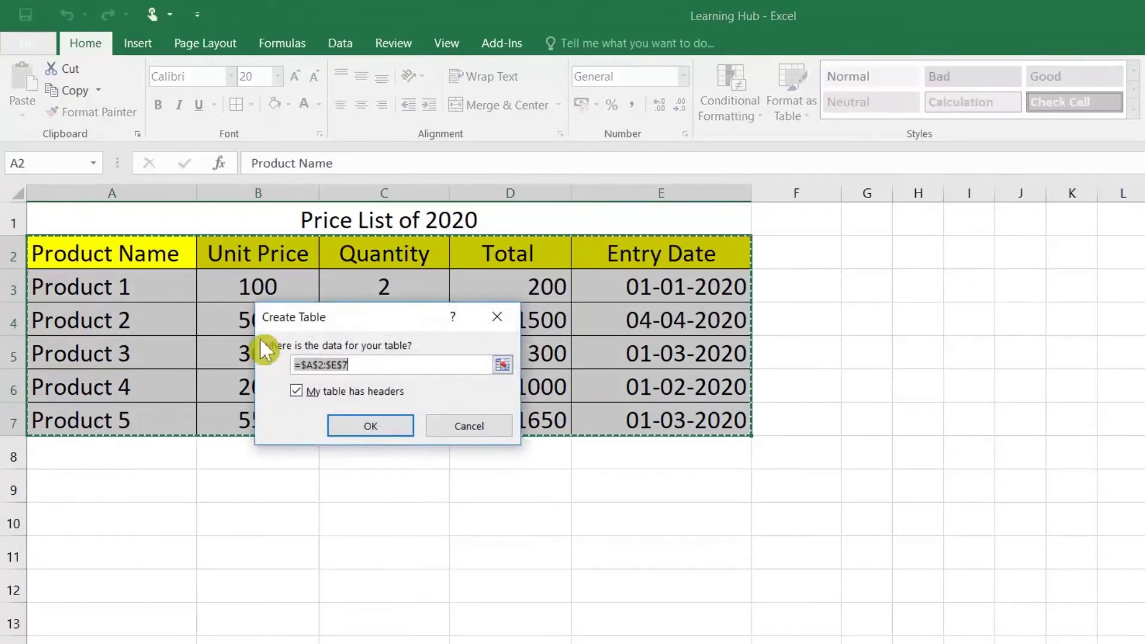
left_click(374, 417)
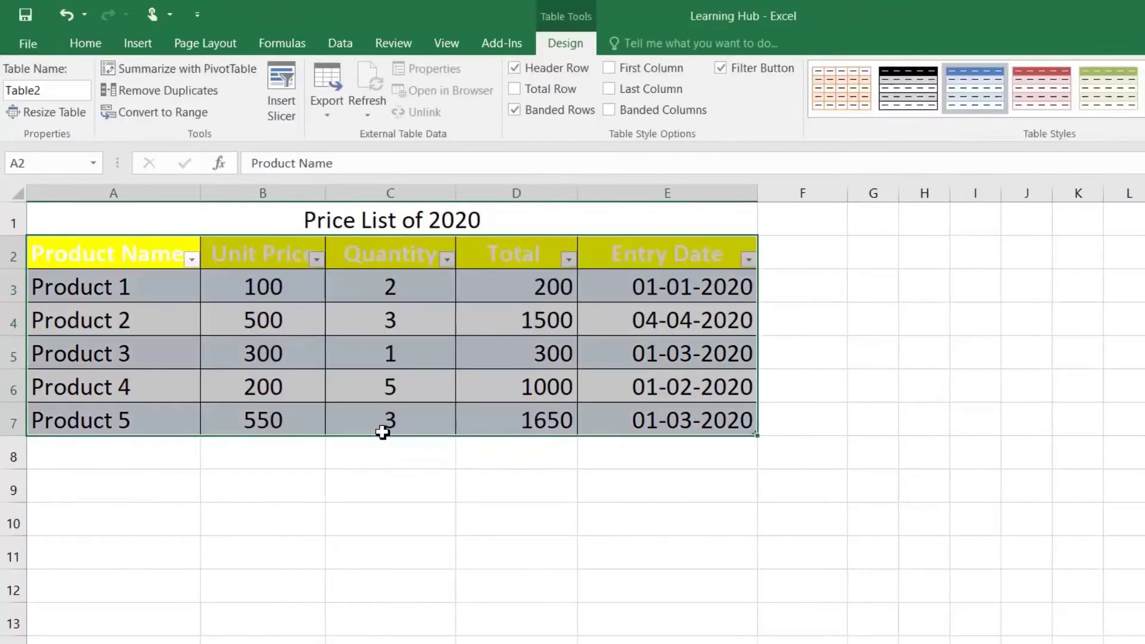
left_click(297, 375)
Make the header row A2:E2 text red
left_click(77, 254)
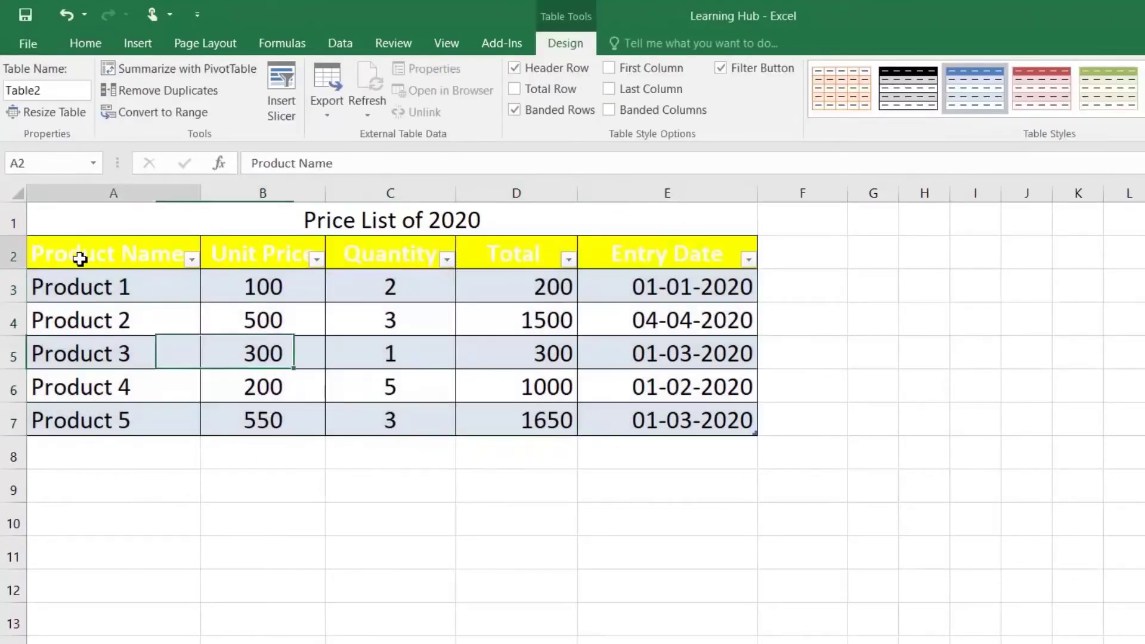
left_click_drag(263, 253, 669, 253)
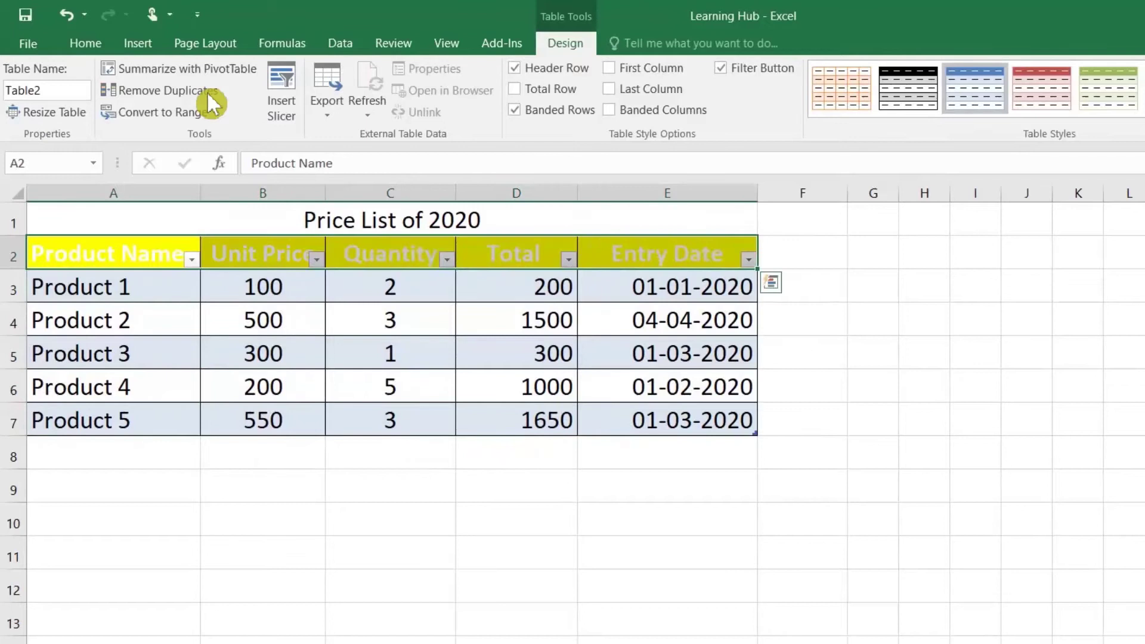
left_click(99, 50)
left_click(303, 106)
left_click(312, 312)
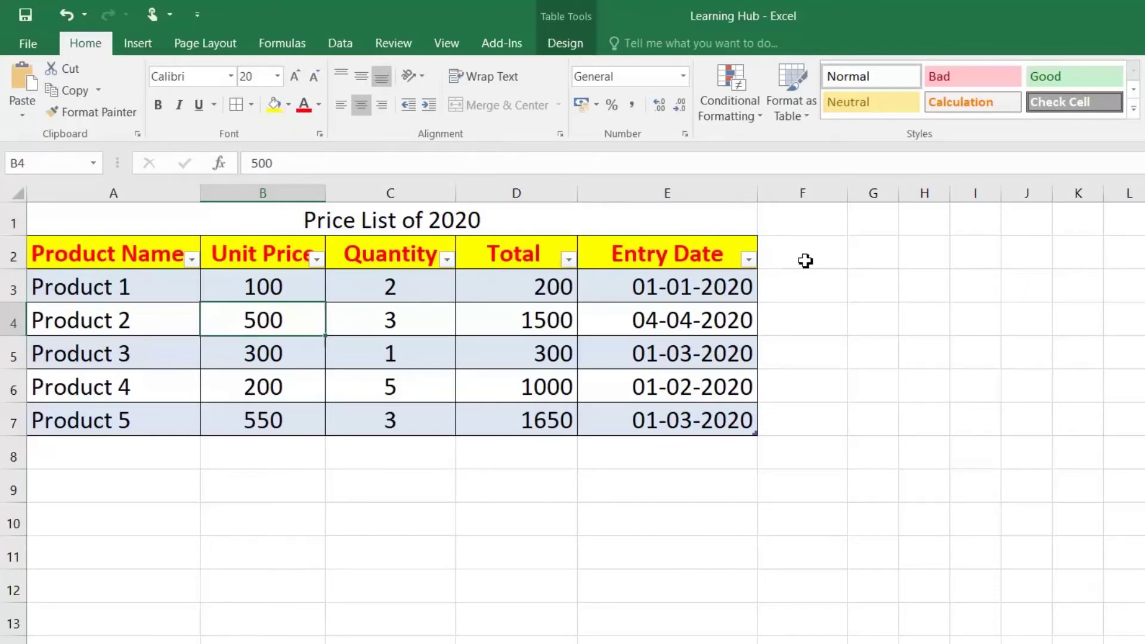
left_click(808, 287)
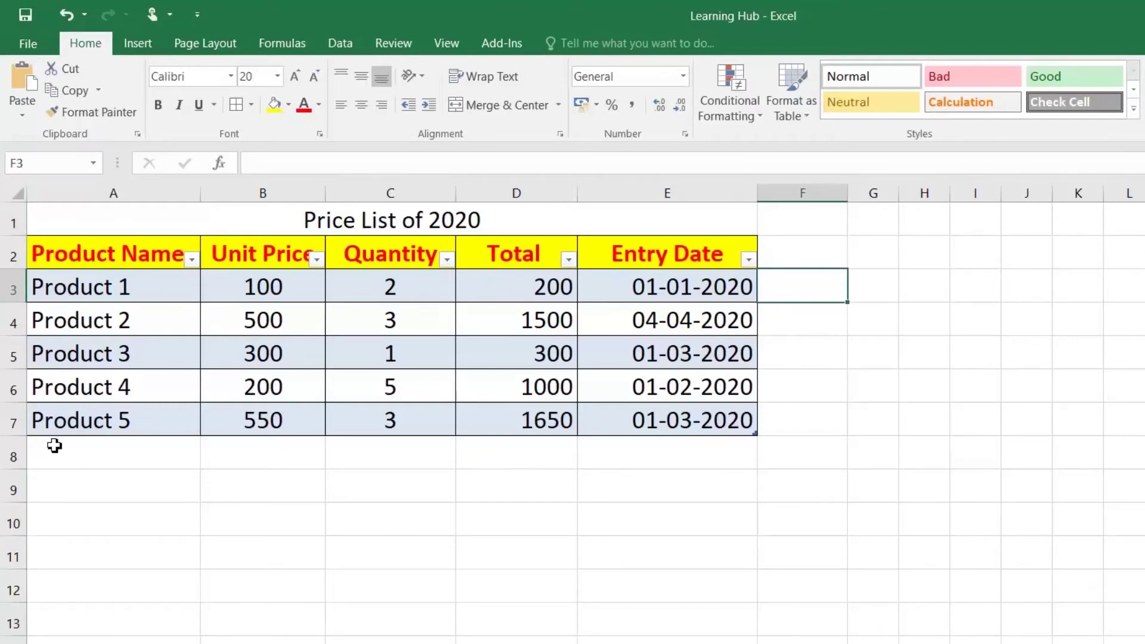
Add Product 6 in A8 with a unit price of 400
double_click(70, 447)
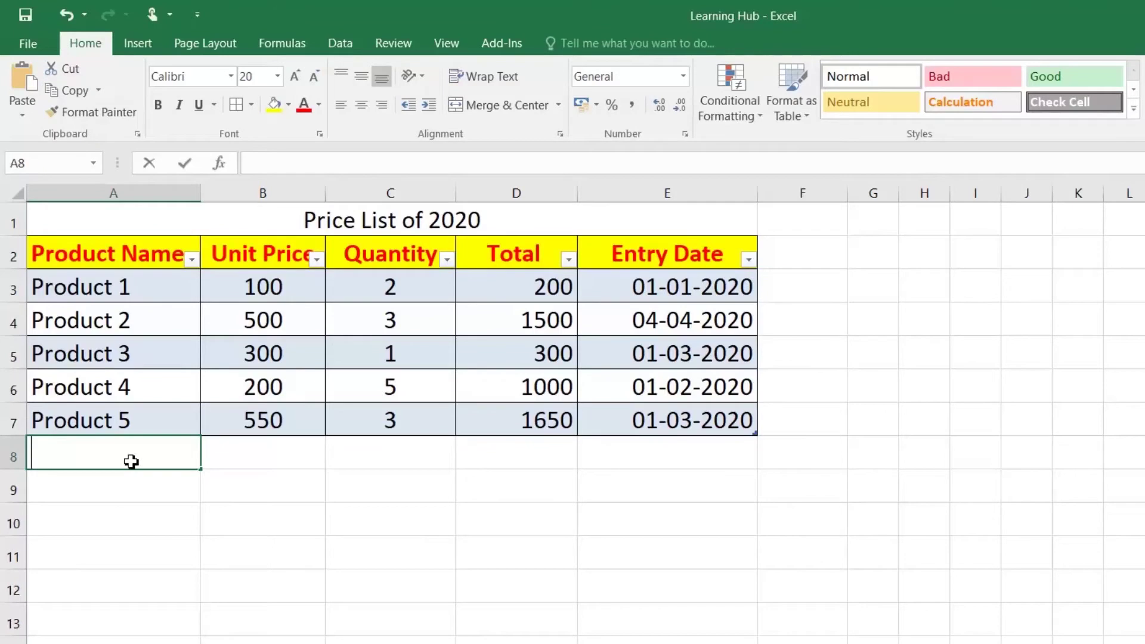
type("Product 6")
key("Return")
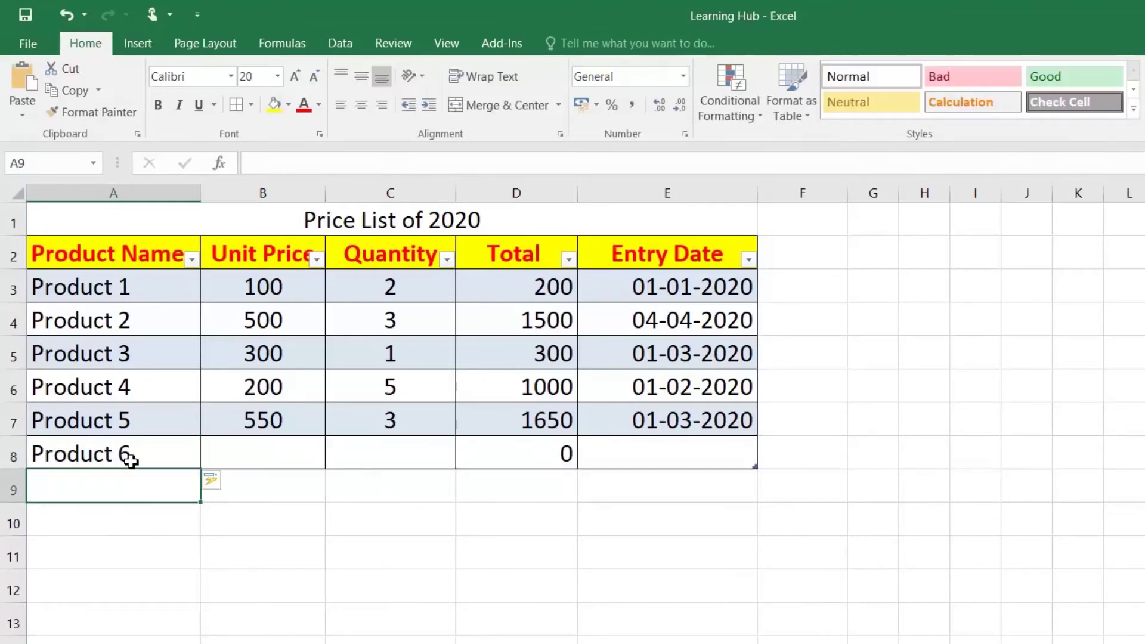
key("Up")
key("Right")
type("400")
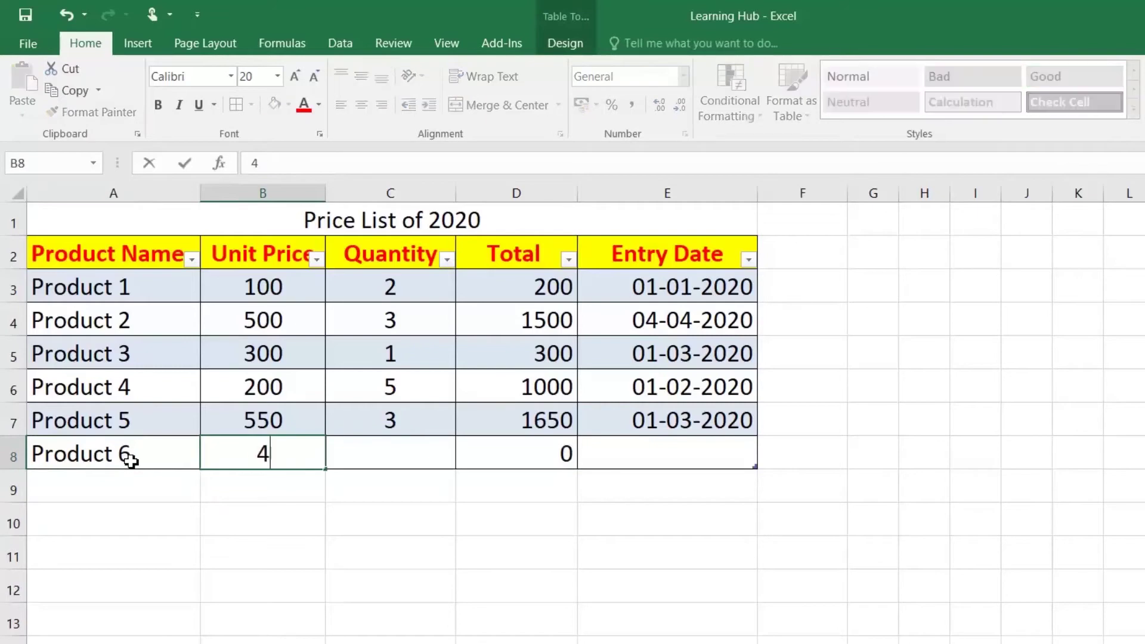
key("Return")
Enter quantity 5 for Product 6 and verify its Total formula yields 2000
key("Up")
key("Right")
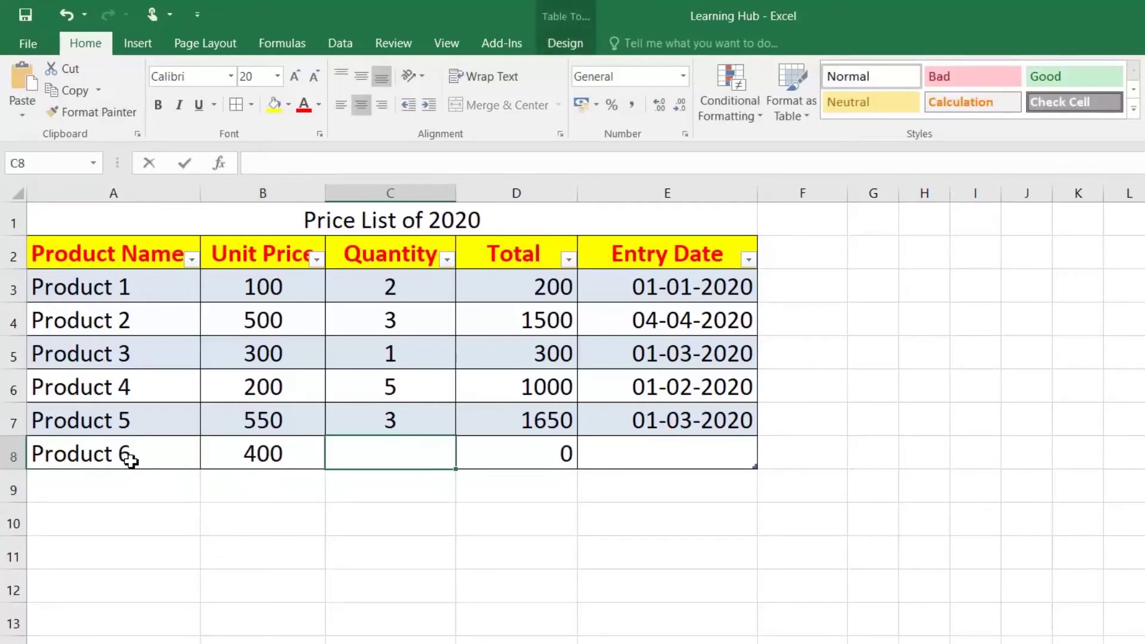
type("5")
key("Return")
key("Up")
key("Right")
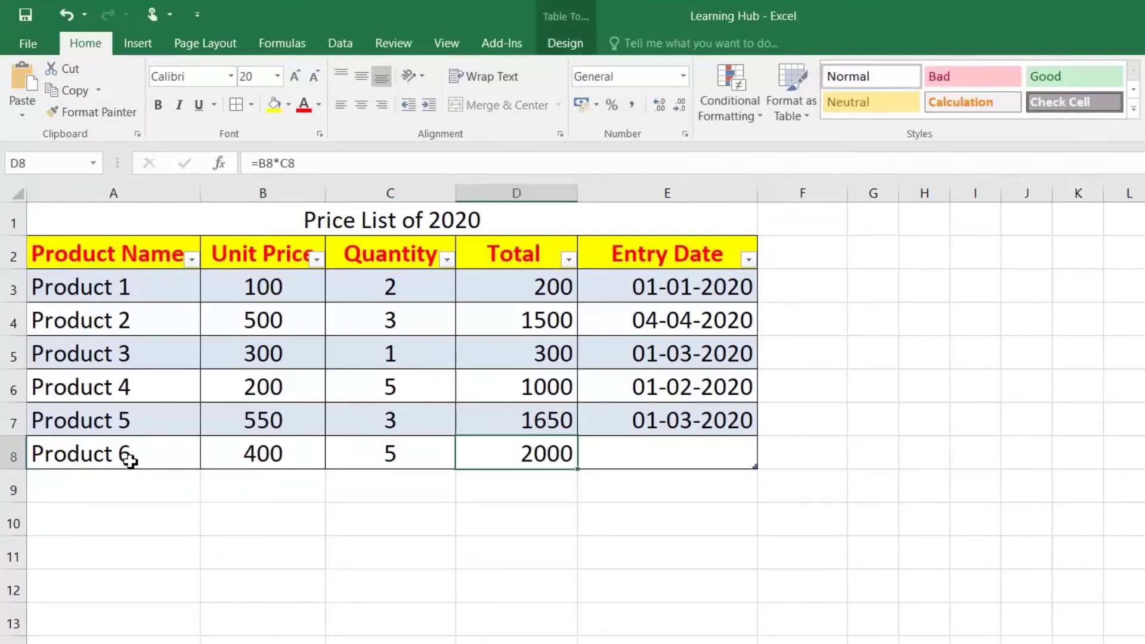
key("Up")
key("Down")
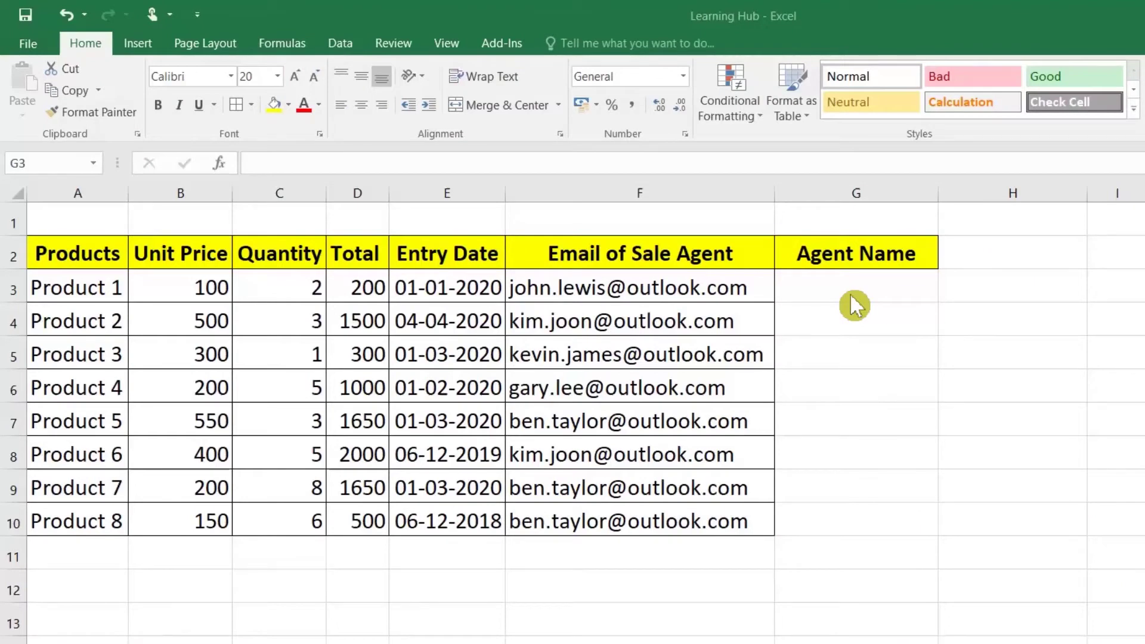
Type the first agent's name in G3 and Flash Fill the rest with Ctrl+E
left_click(849, 294)
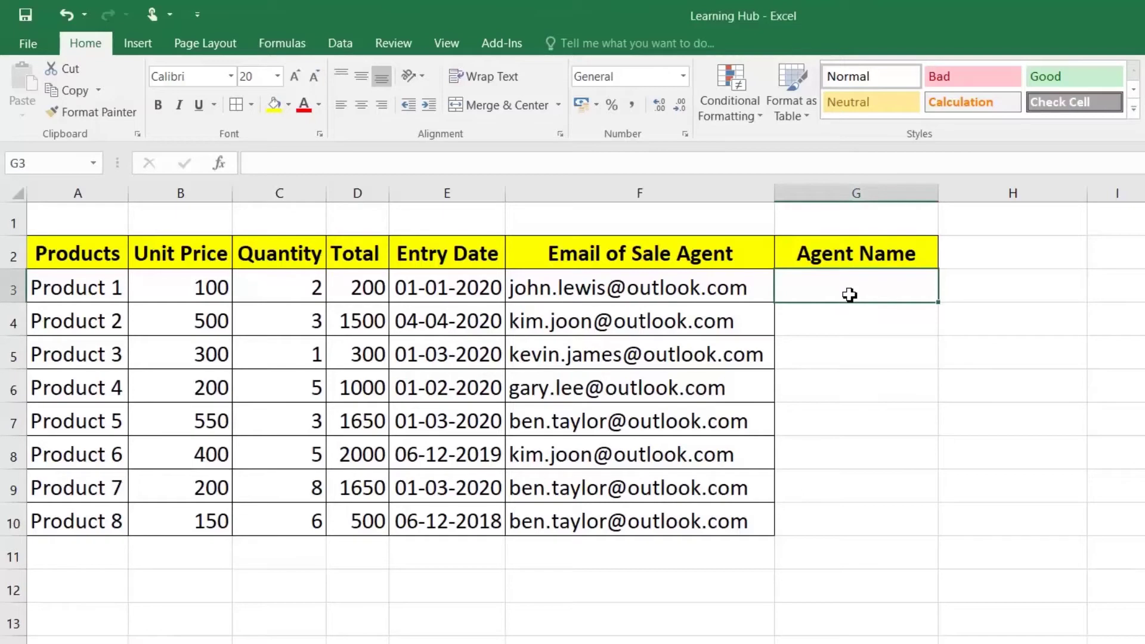
type("Jpo")
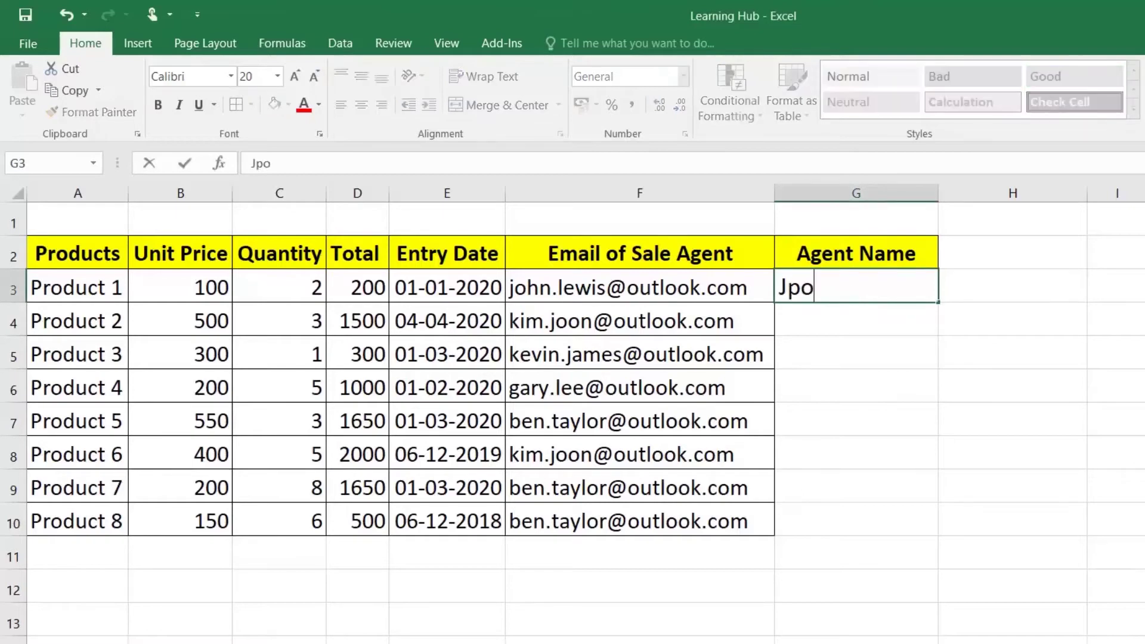
key("BackSpace")
key("BackSpace")
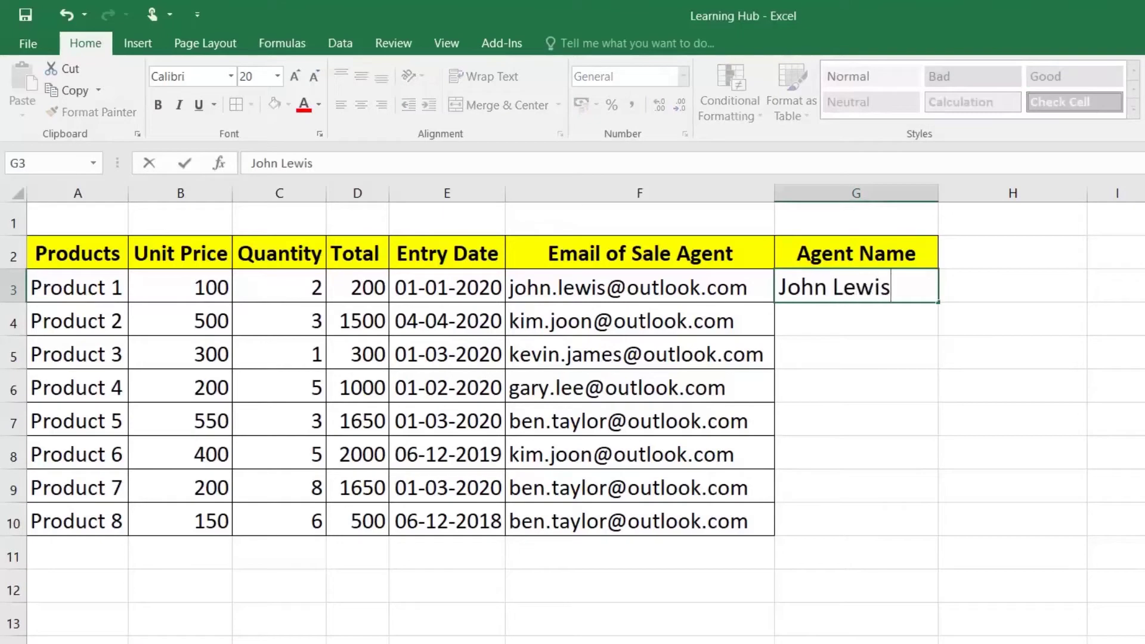
key("Return")
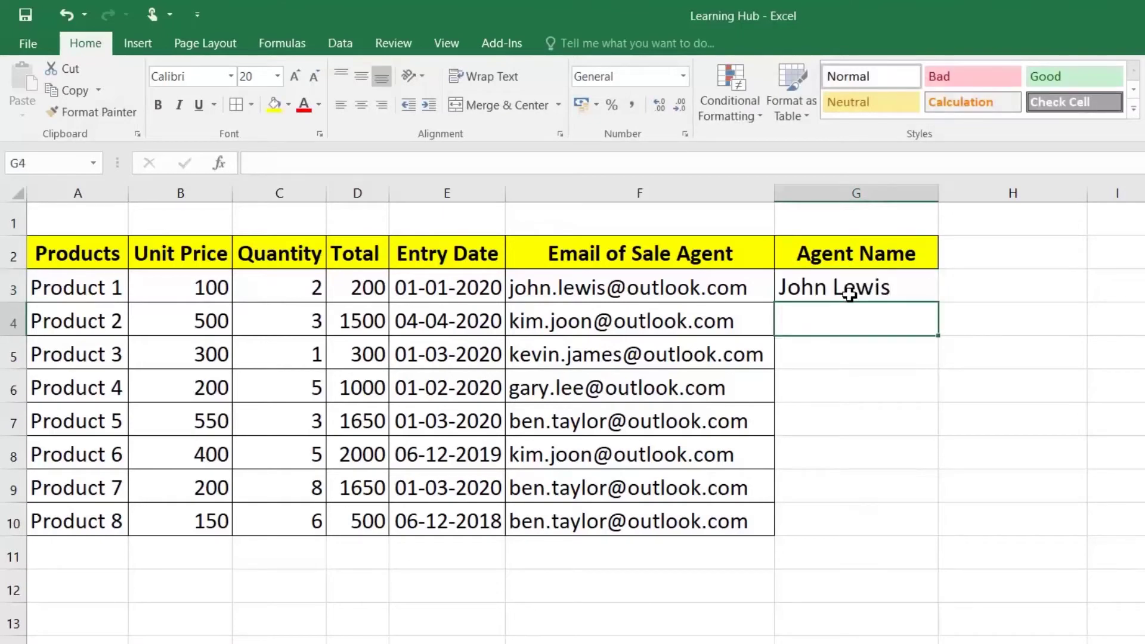
key("ctrl+e")
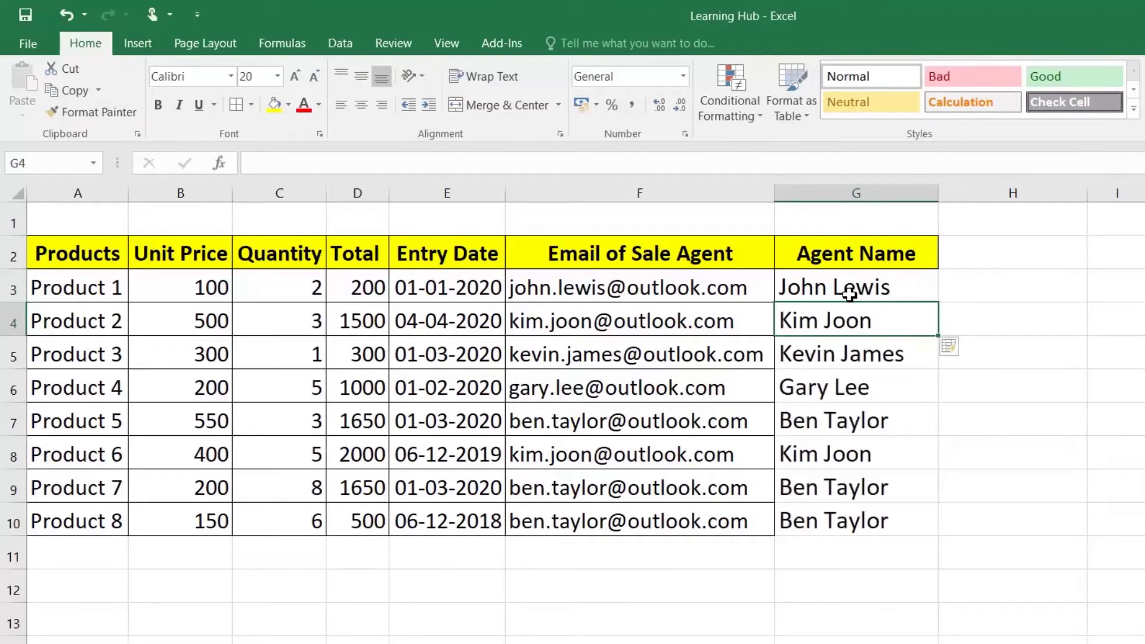
Clear G4:G10 and refill the names by dragging G3's fill handle and choosing Flash Fill
left_click(871, 325)
left_click_drag(871, 325, 869, 510)
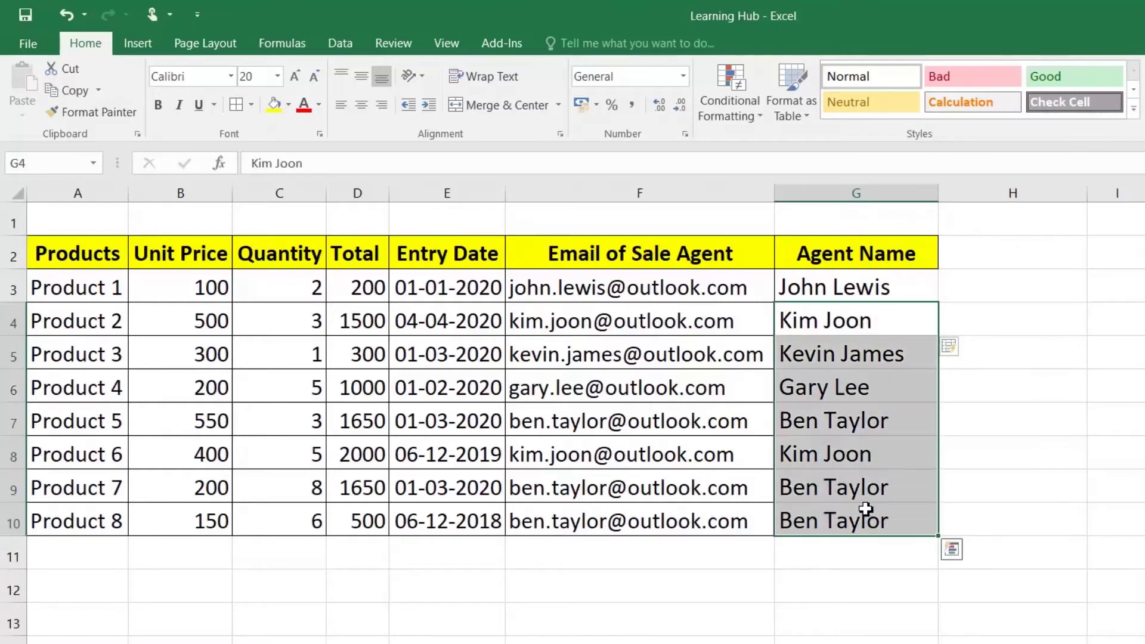
key("Delete")
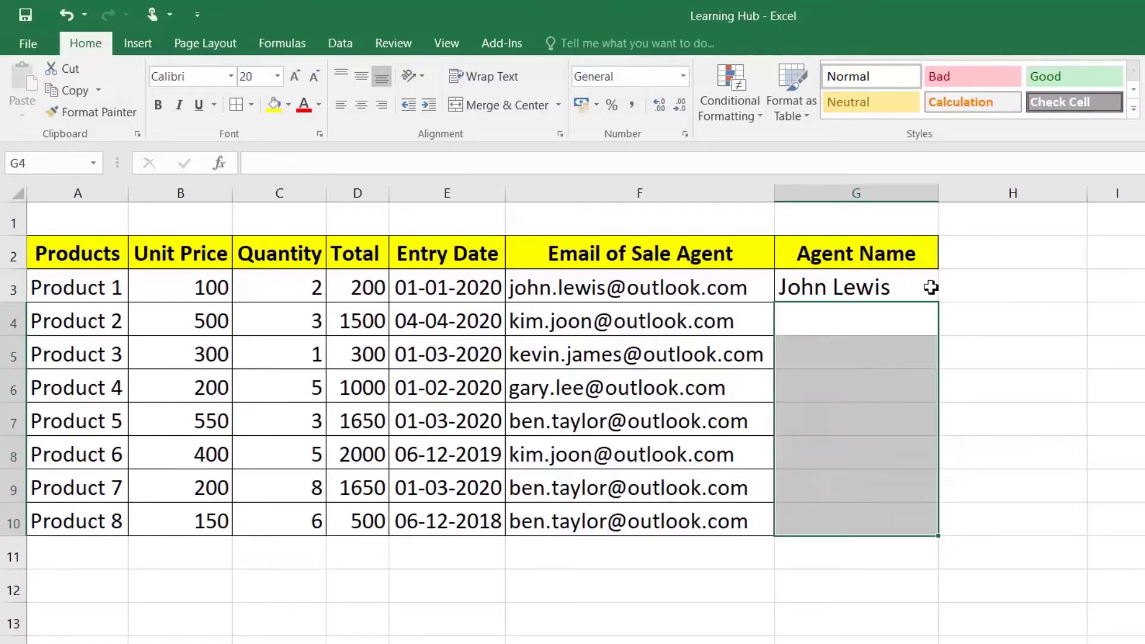
left_click(931, 287)
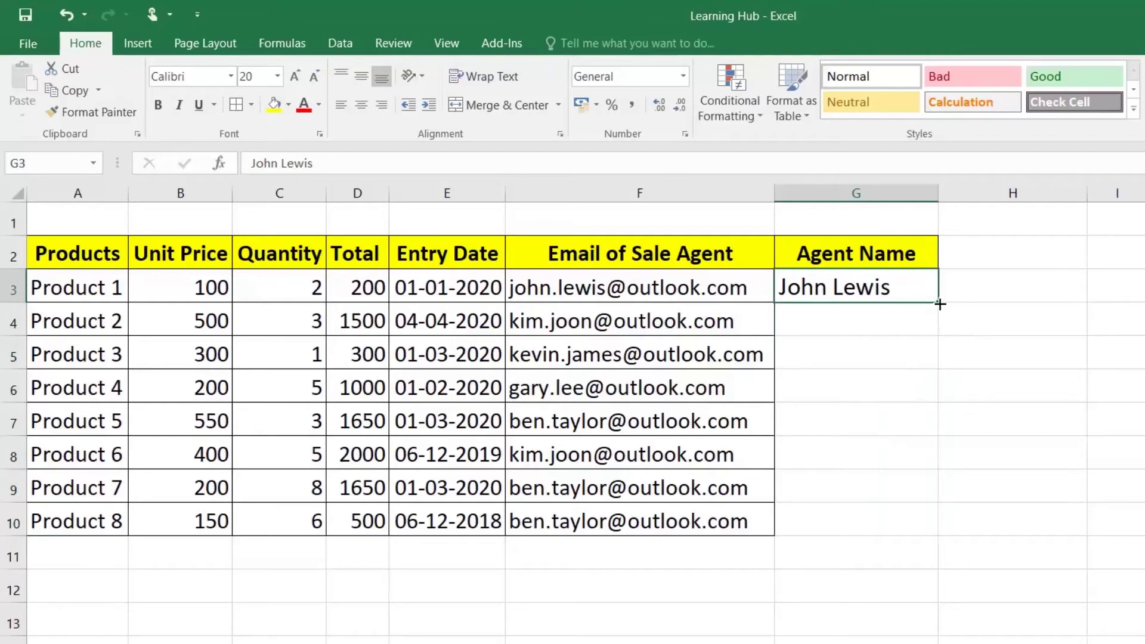
left_click_drag(941, 304, 940, 536)
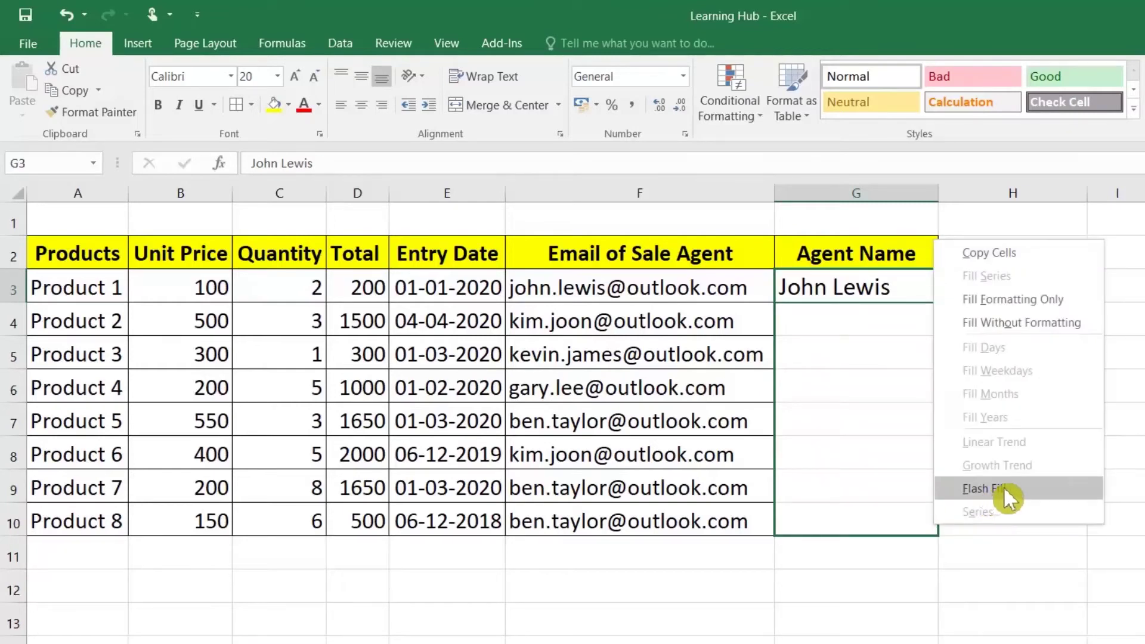
left_click(1004, 486)
left_click(990, 298)
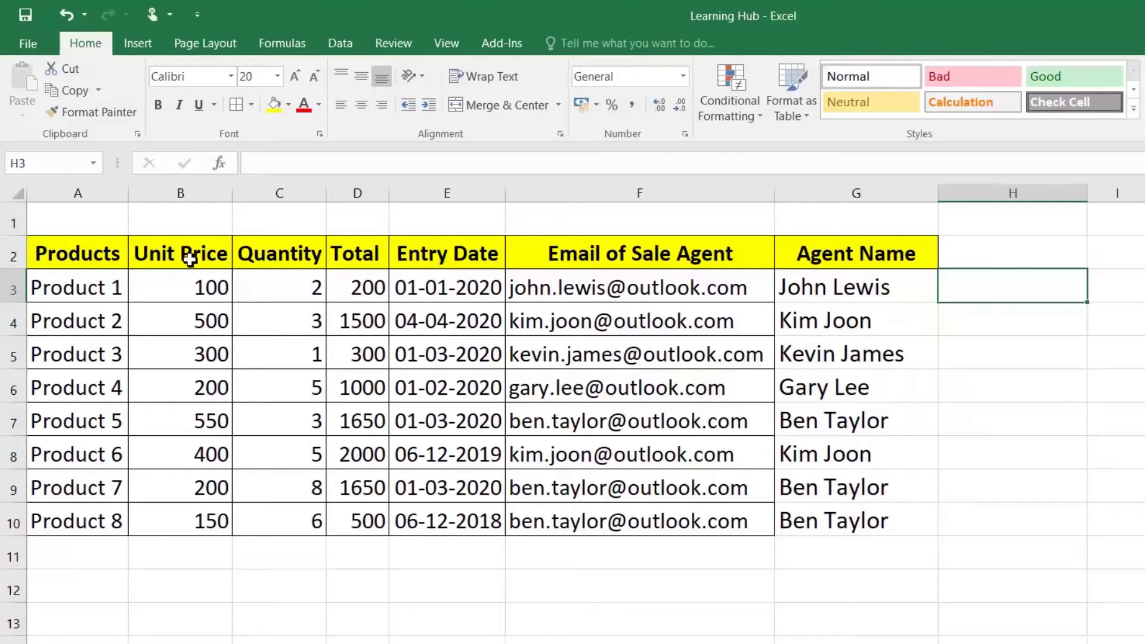
Enter 'Product 1 100' in H3 and Flash Fill H4:H10 with Ctrl+E
left_click(61, 280)
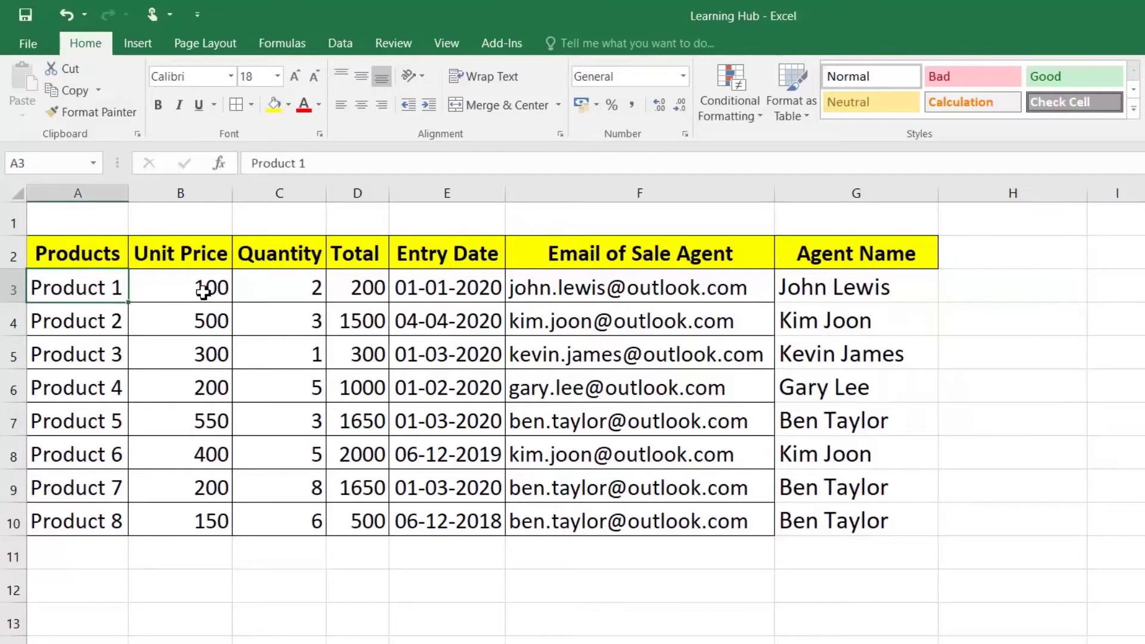
left_click(203, 292)
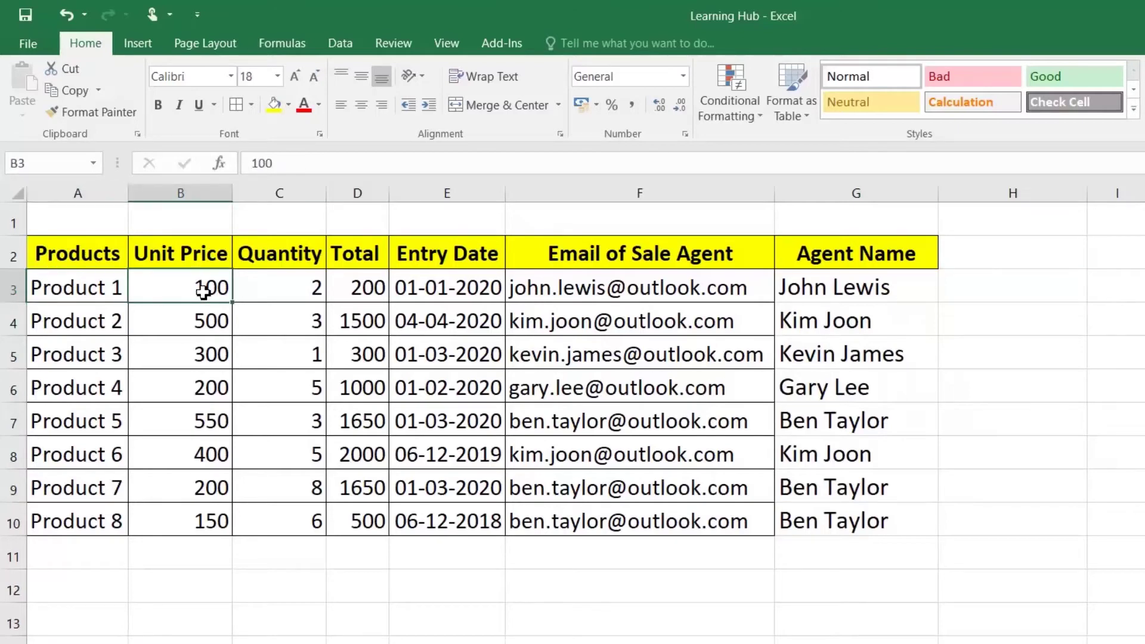
left_click(1003, 289)
type("Product 1 10")
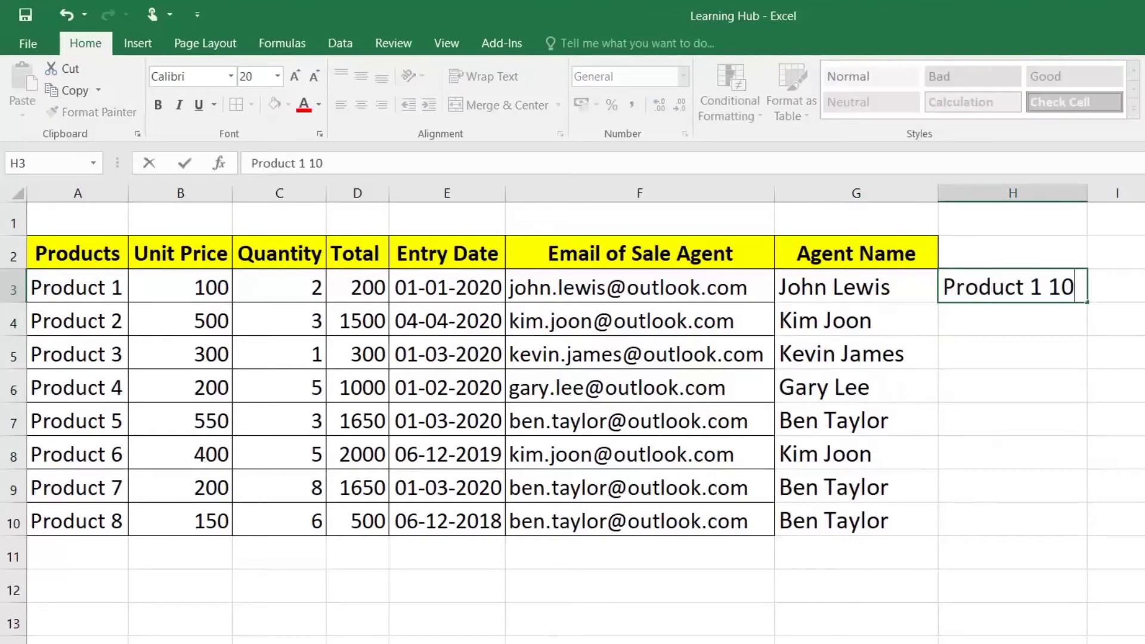
type("0")
key("Return")
key("ctrl+e")
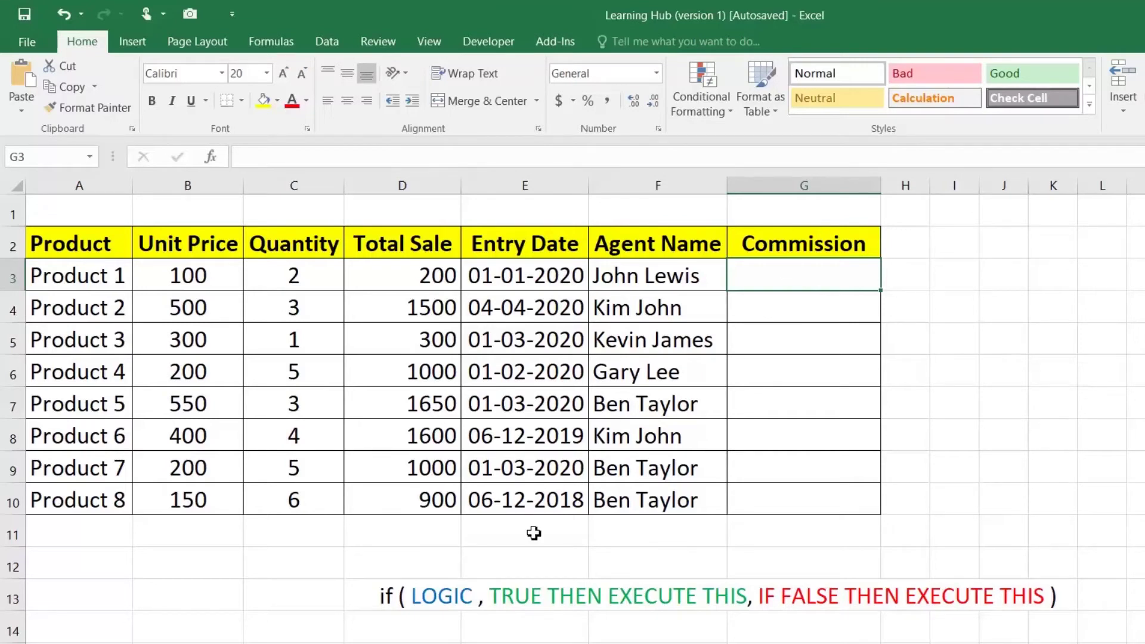
Finish the IF syntax note in D13, check D3's Total Sale formula, and start editing G3
double_click(422, 597)
left_click_drag(411, 597, 1034, 597)
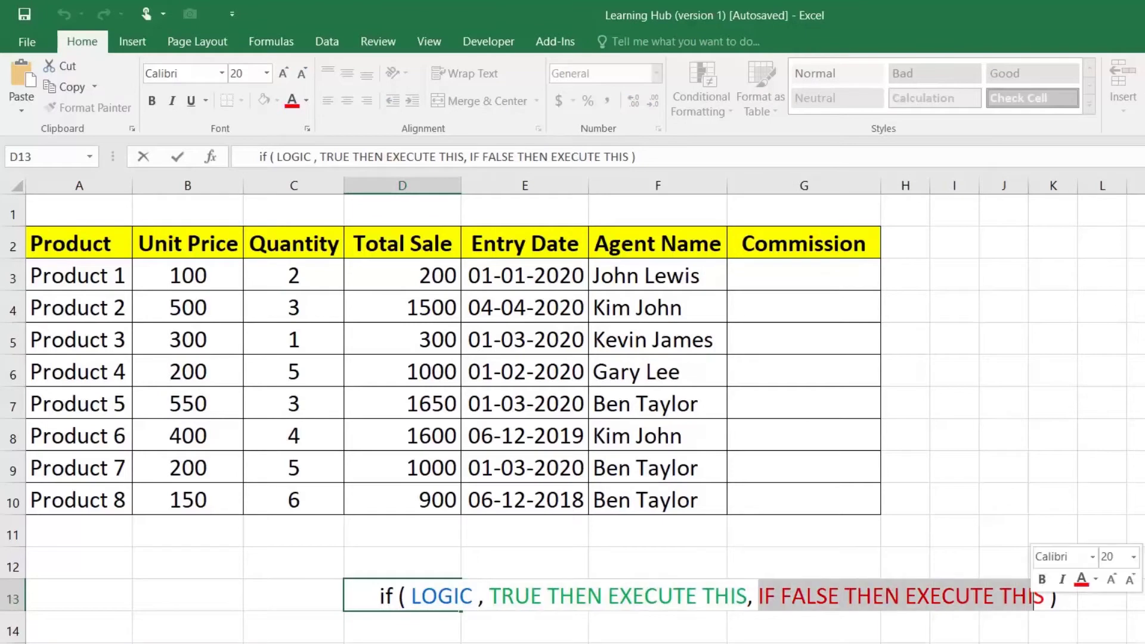
key("Escape")
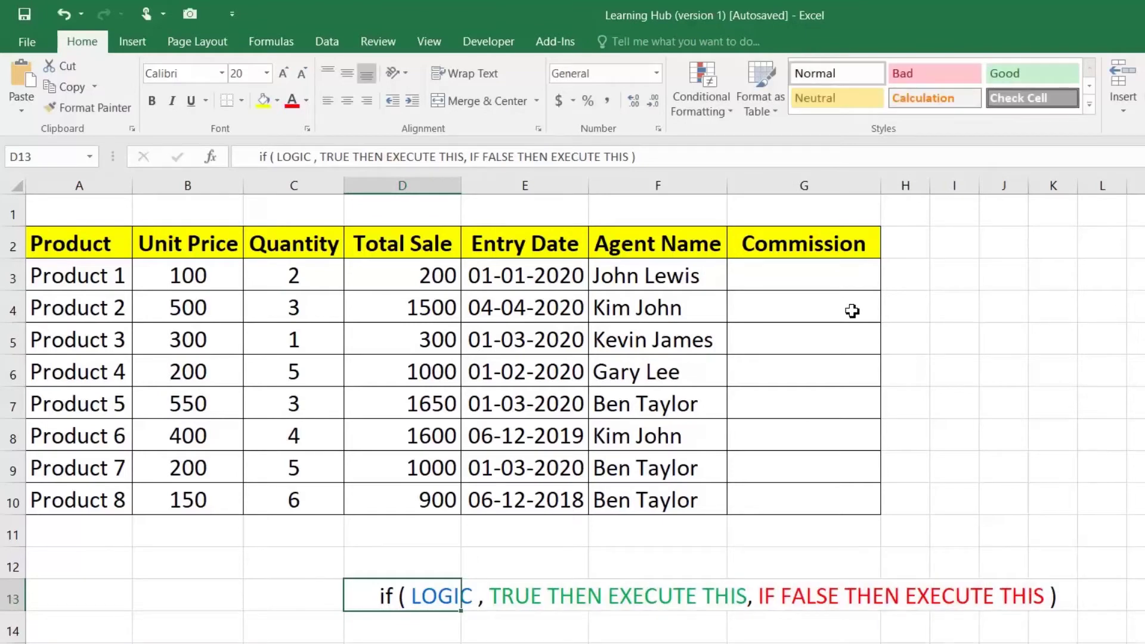
left_click(830, 276)
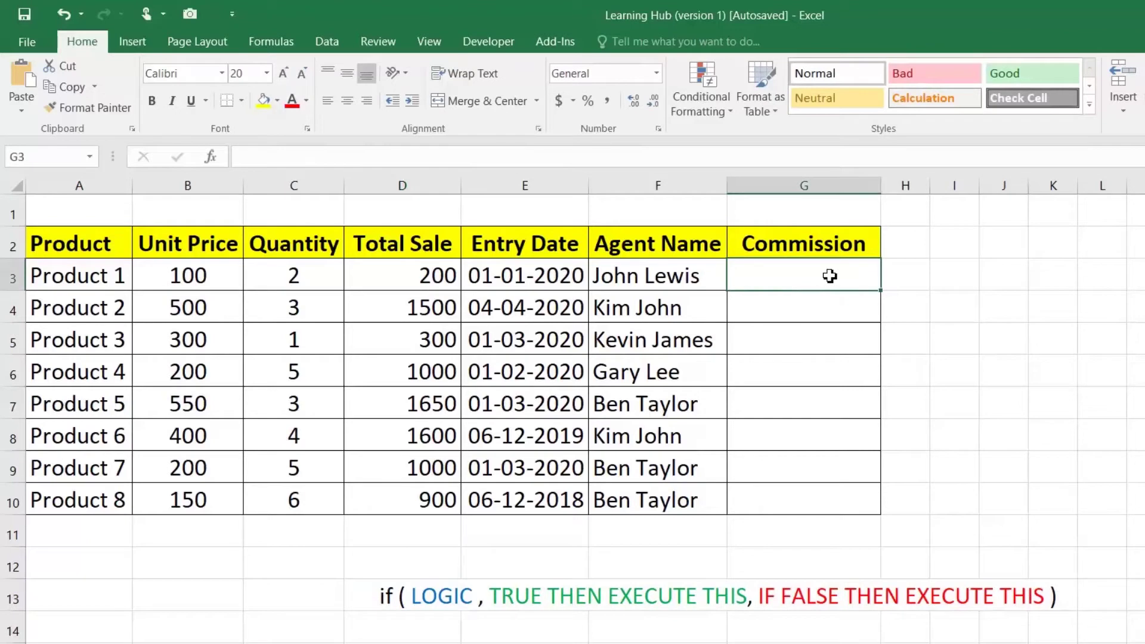
left_click(447, 278)
left_click(773, 285)
key("F2")
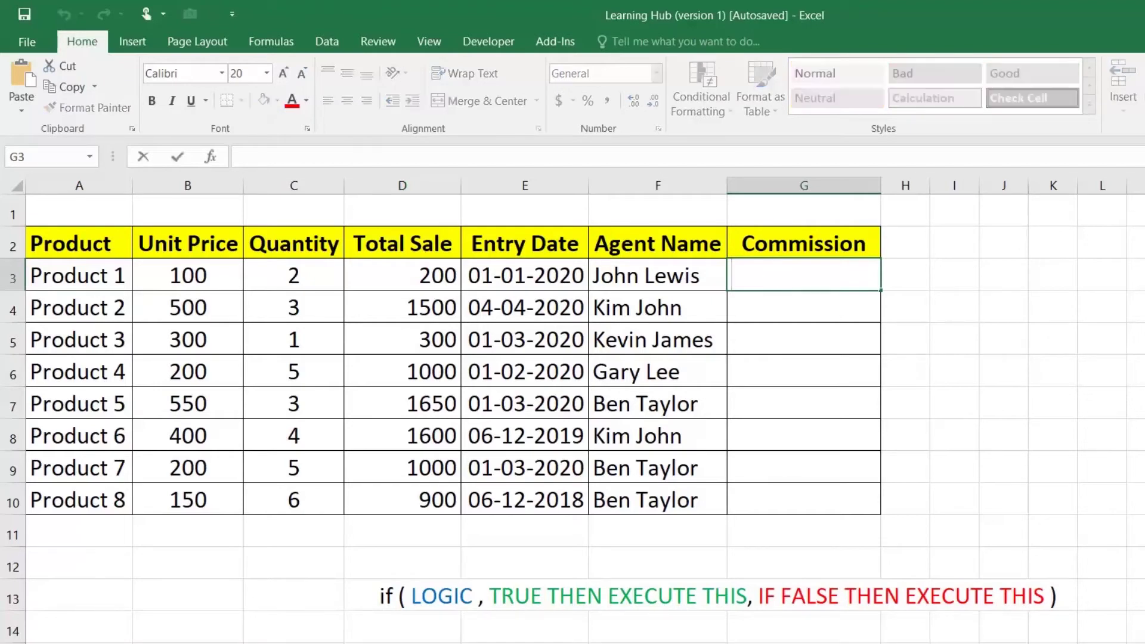
Write =if(D3<=1000,D3*0.1,D3*0.2) in G3 and highlight its condition and 10% parts
type("=")
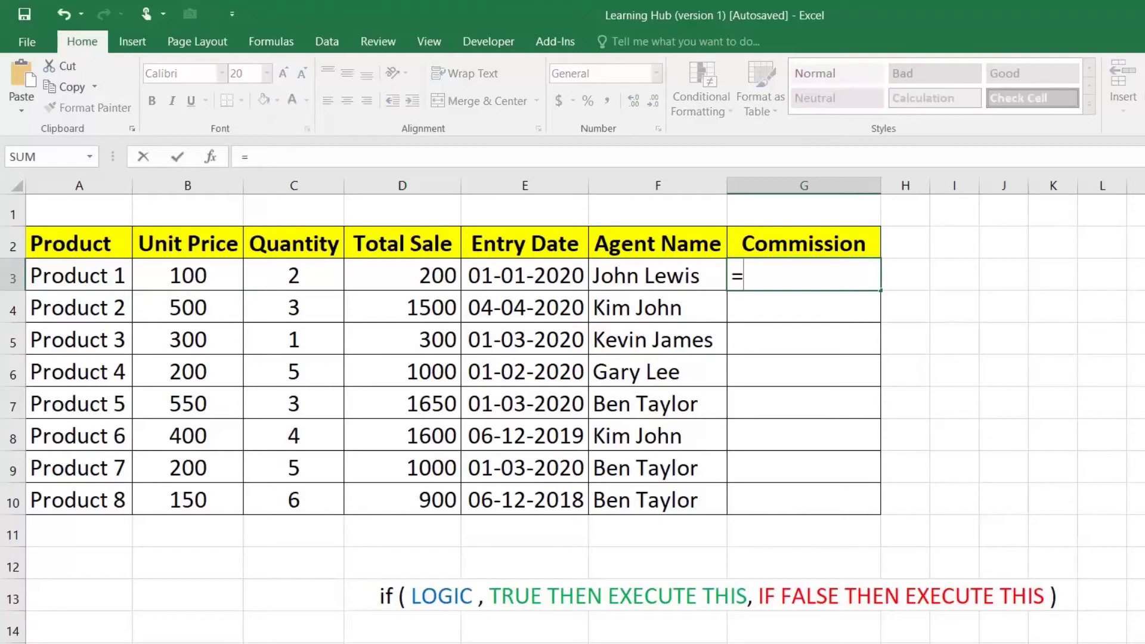
type("if(")
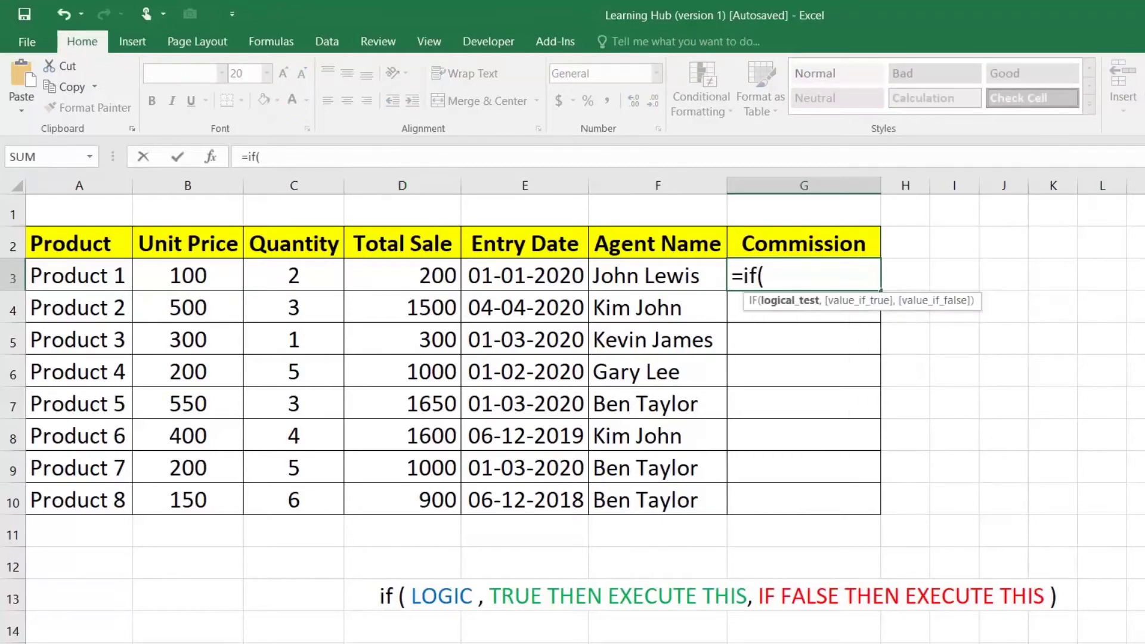
left_click(430, 278)
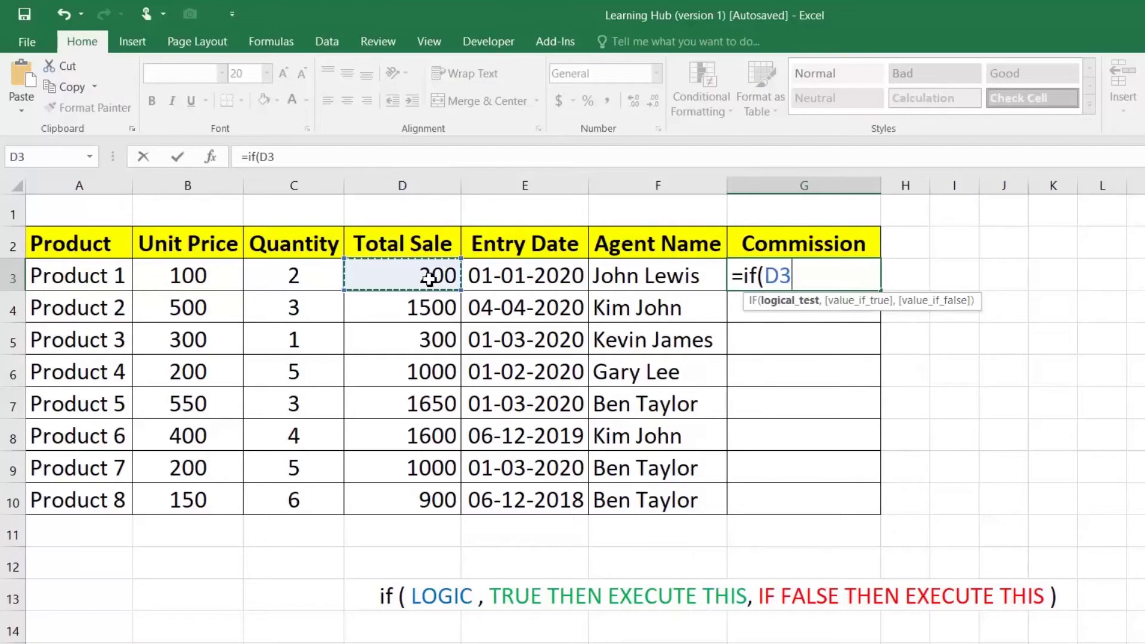
type(",")
key("BackSpace")
type("<")
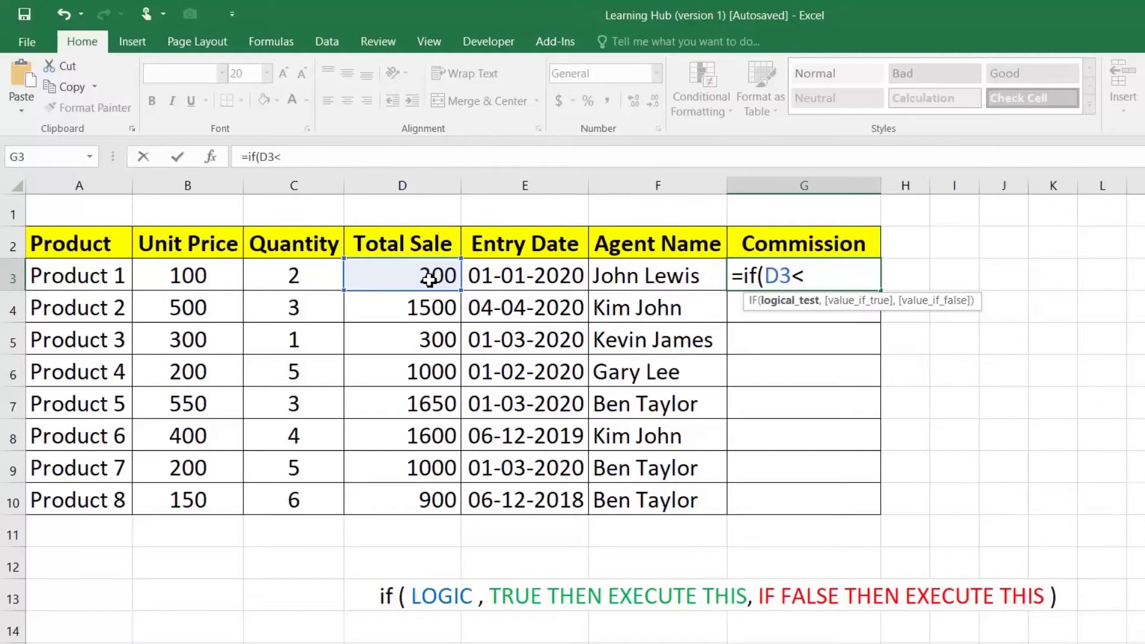
type("=1000")
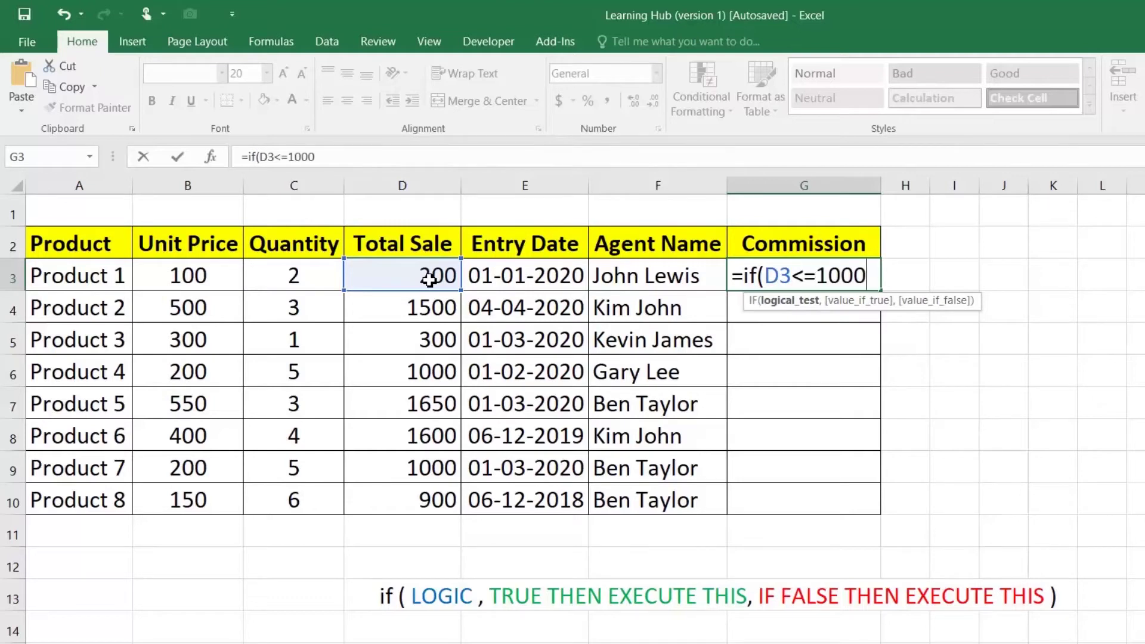
type(",")
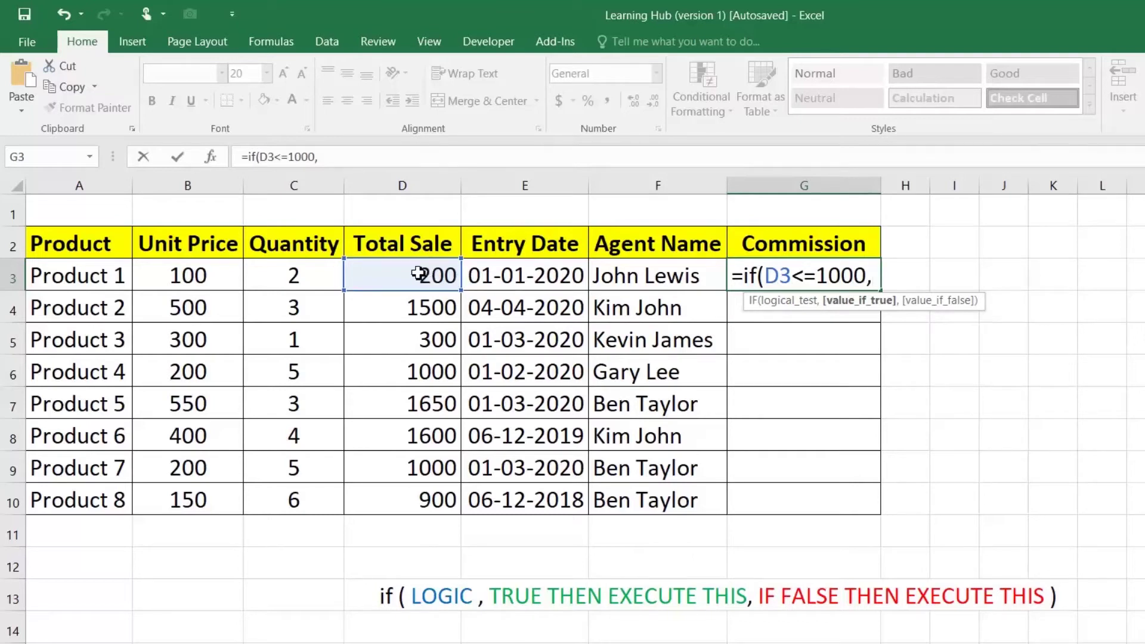
left_click(417, 275)
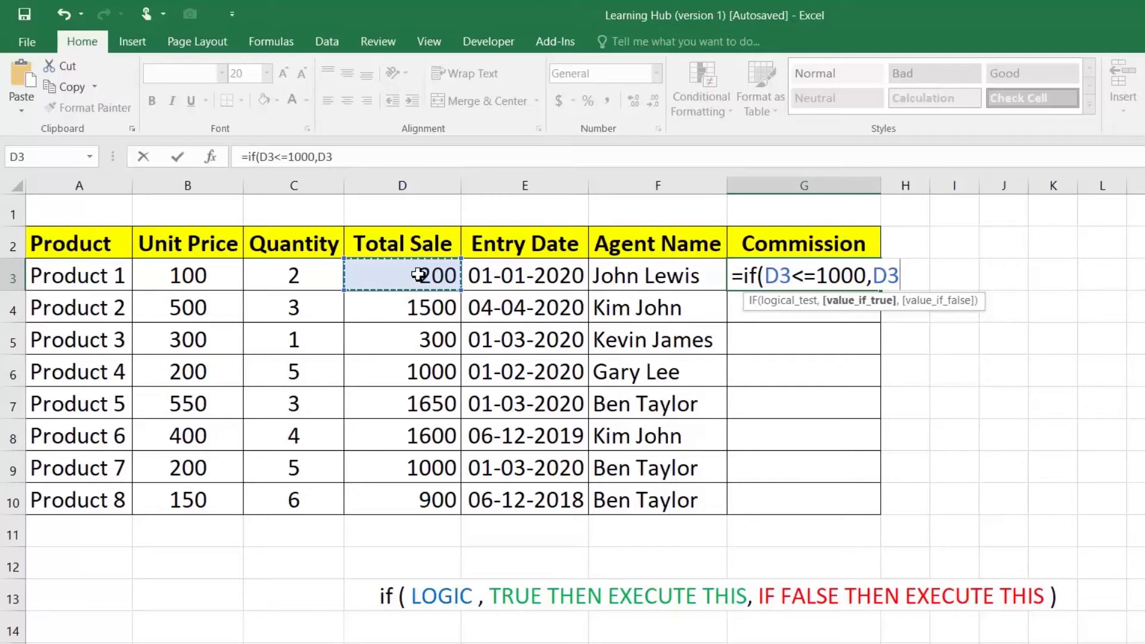
type("*0.1")
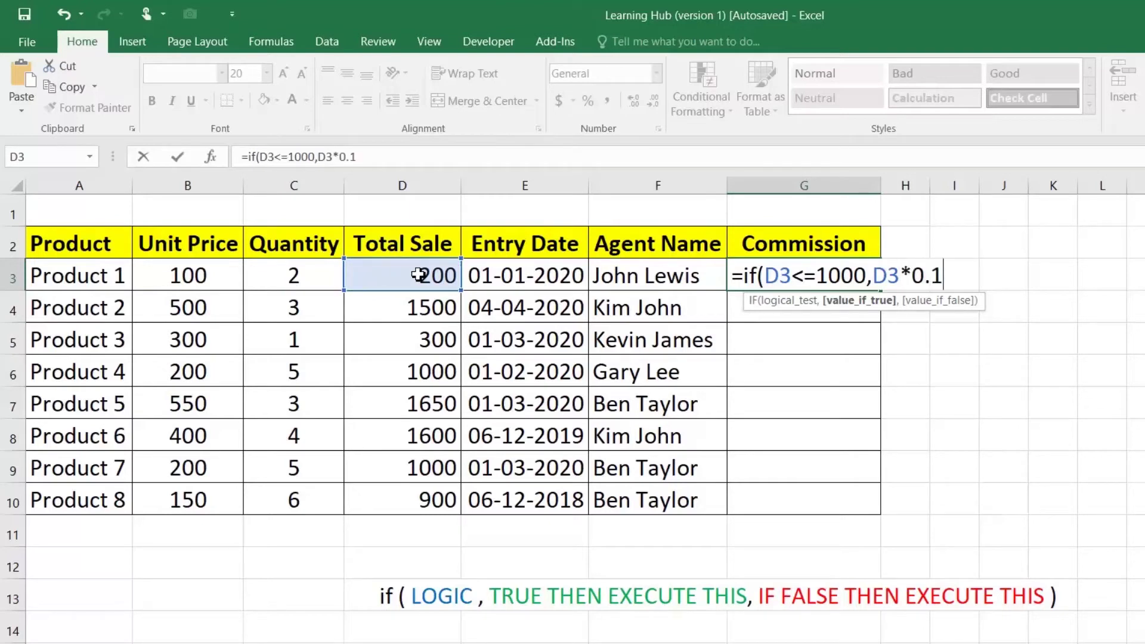
type(",")
left_click(398, 283)
type("*")
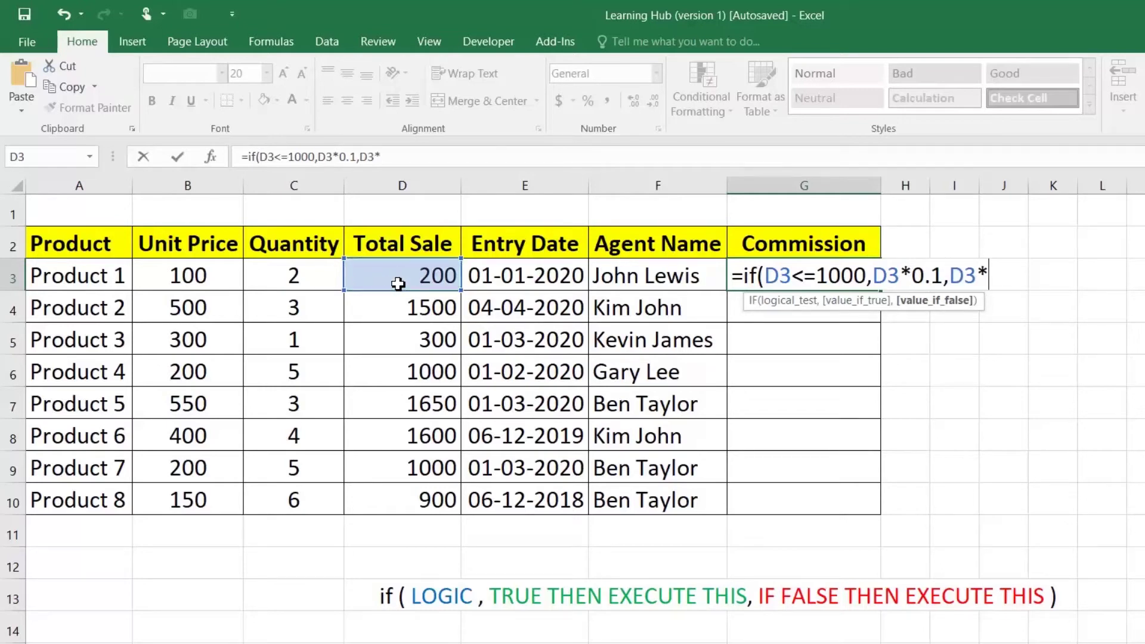
type("0.2)")
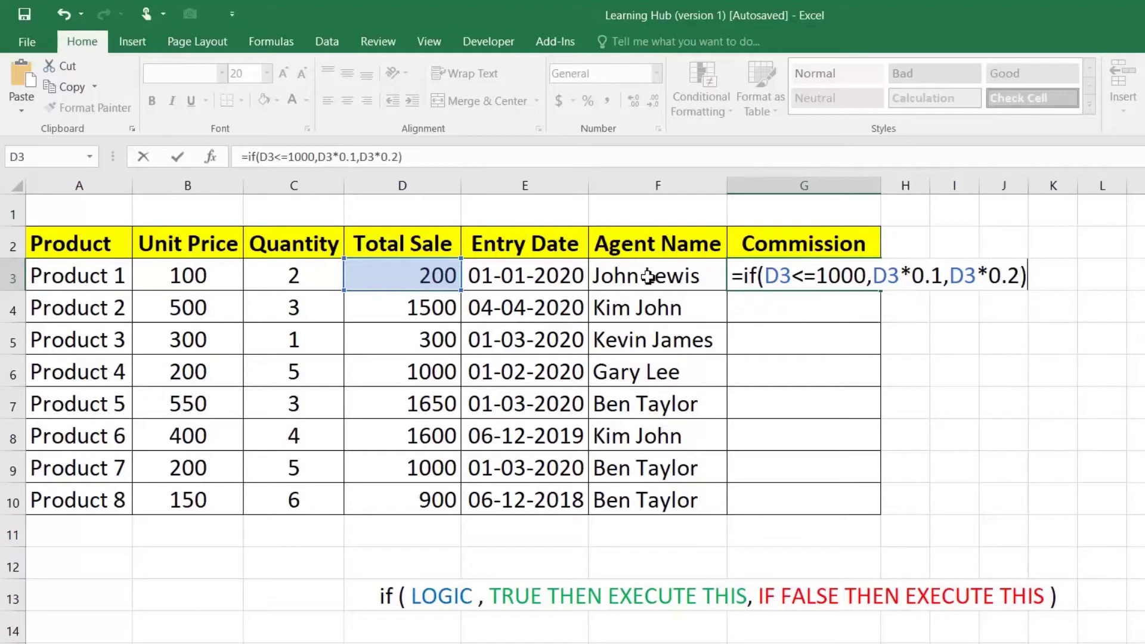
left_click_drag(765, 276, 867, 276)
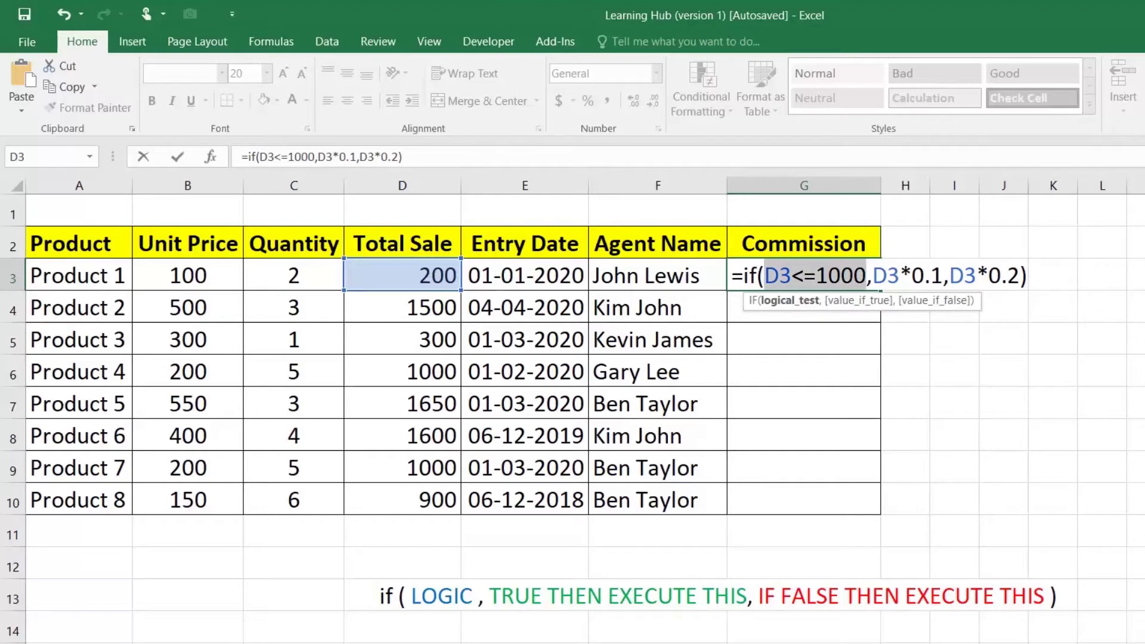
left_click_drag(944, 276, 874, 277)
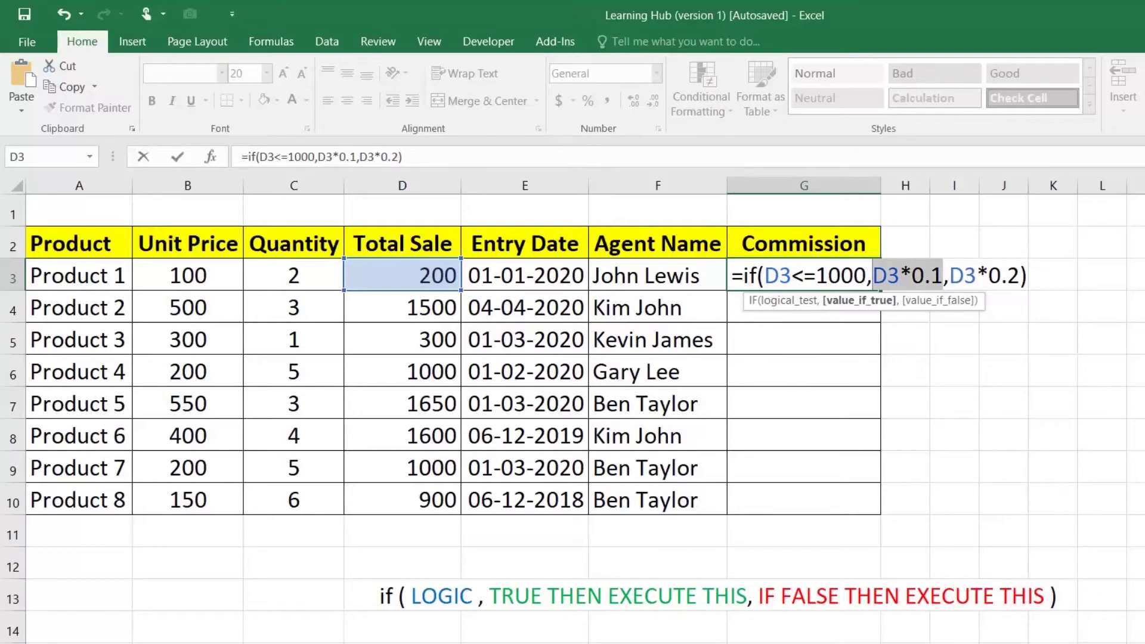
Confirm the commission formula in G3 and fill it down to G10 for all eight products
key("Return")
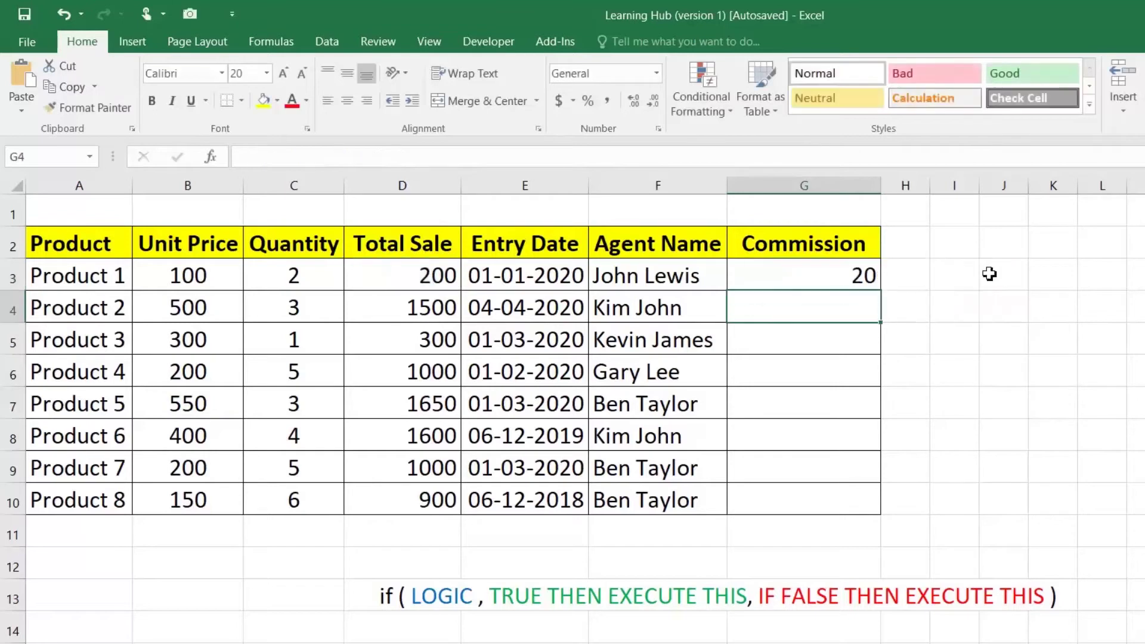
left_click(869, 272)
left_click_drag(886, 289, 884, 506)
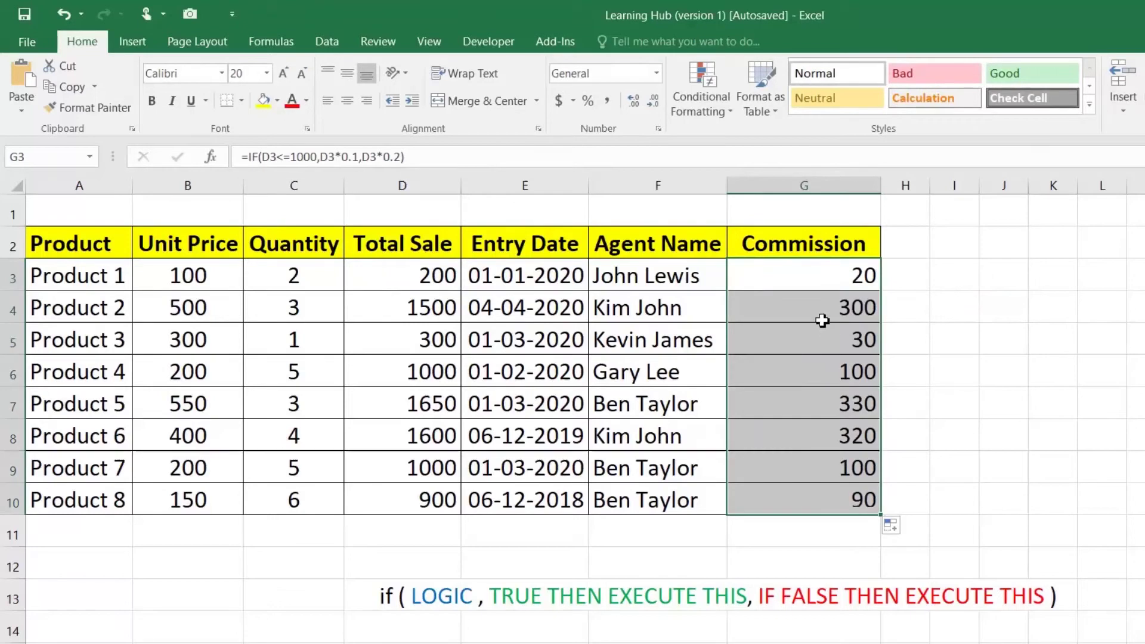
Compare the Total Sale and copied commission formulas for Products 1, 2 and 7
left_click(412, 278)
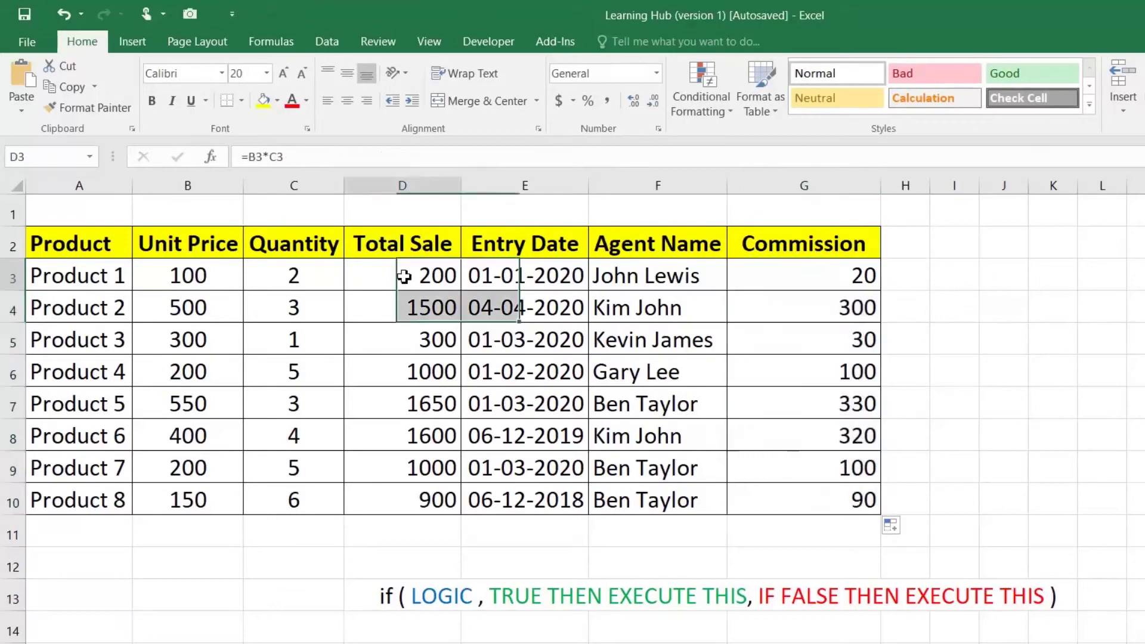
left_click(779, 275)
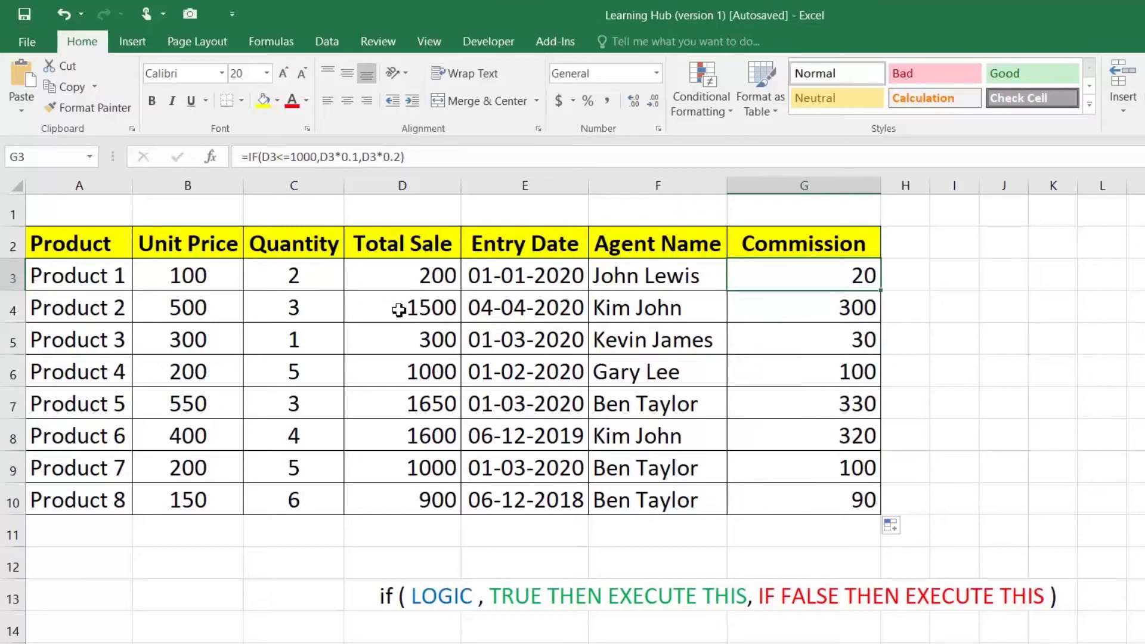
left_click(424, 310)
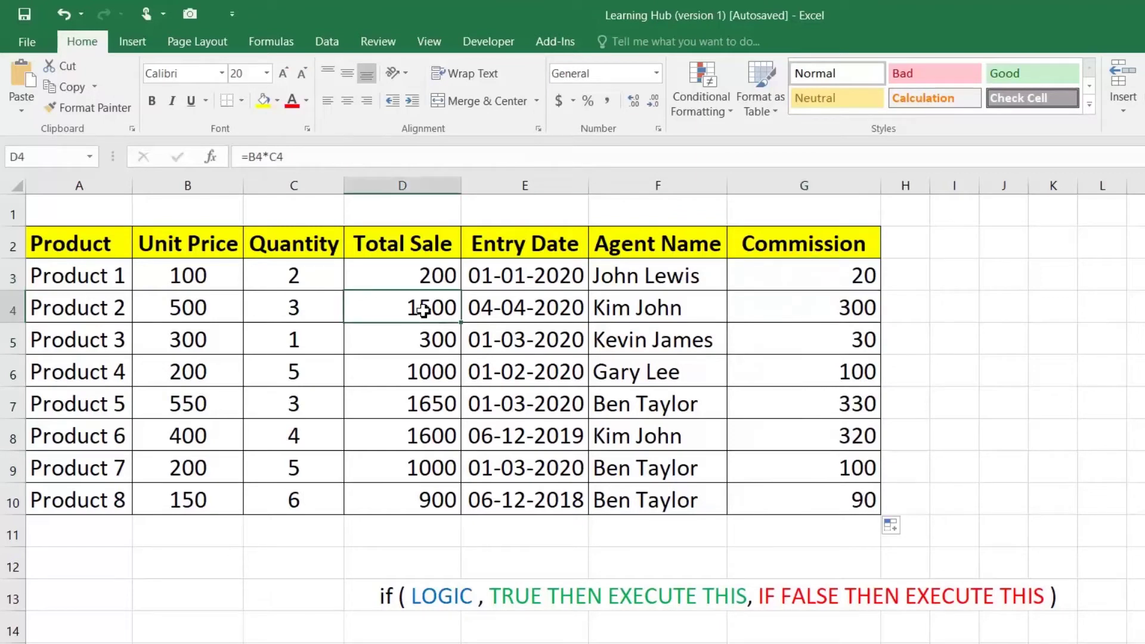
left_click(818, 315)
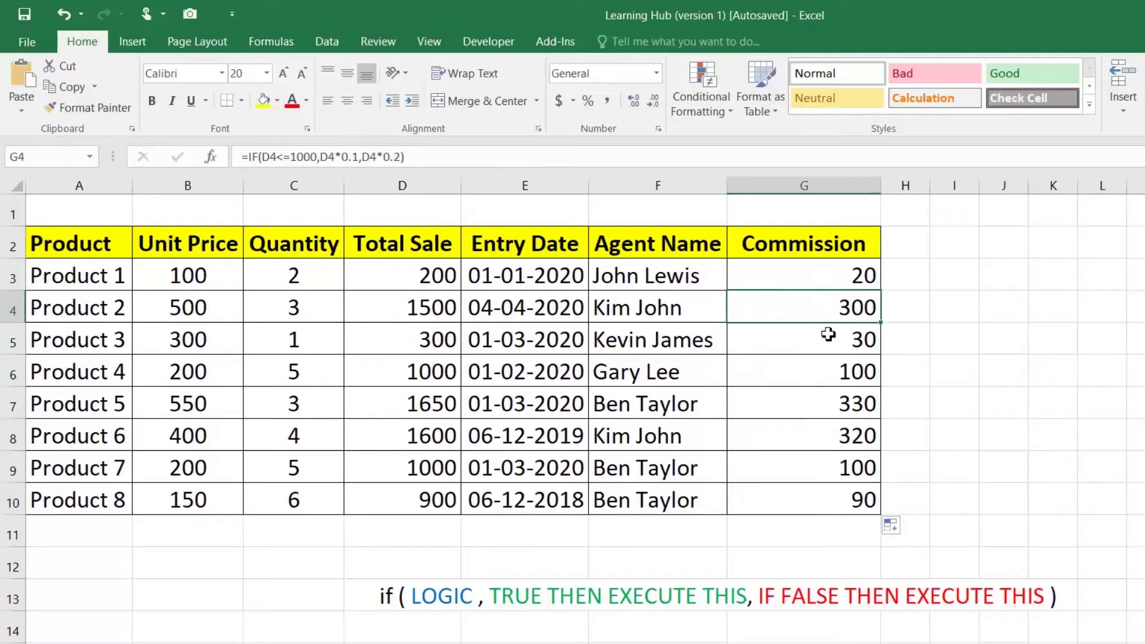
left_click(429, 470)
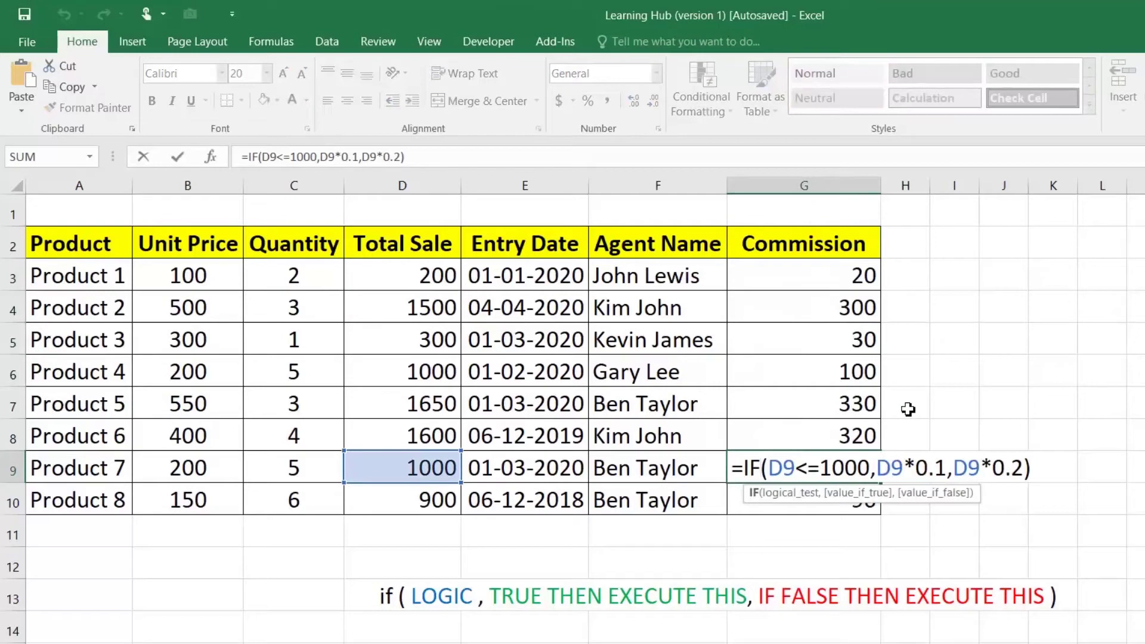
key("ctrl+Return")
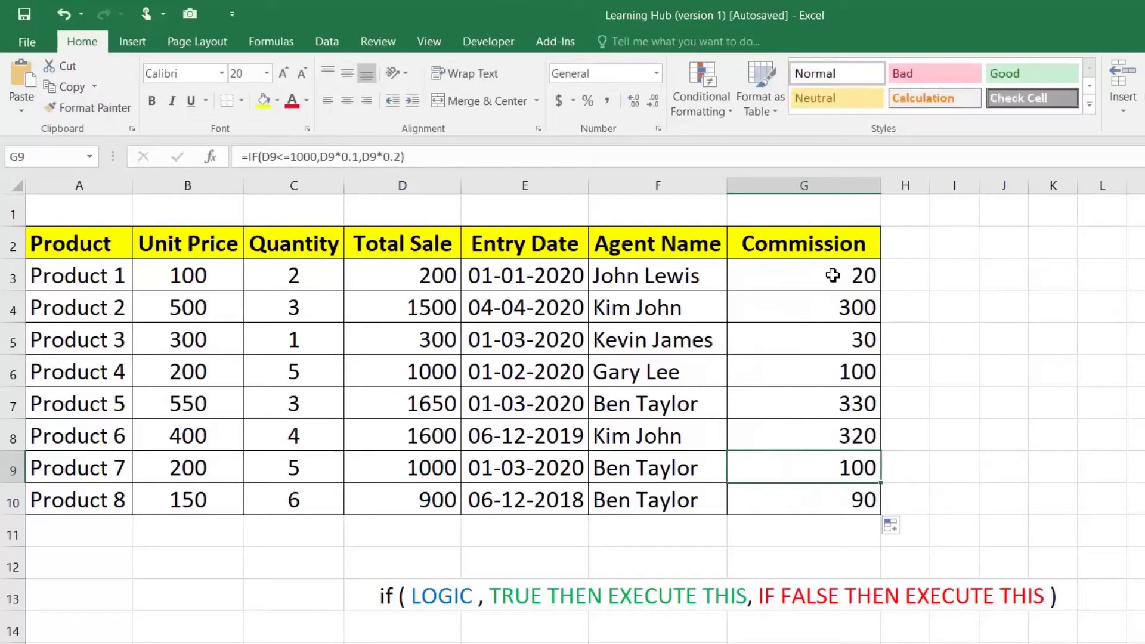
left_click(832, 275)
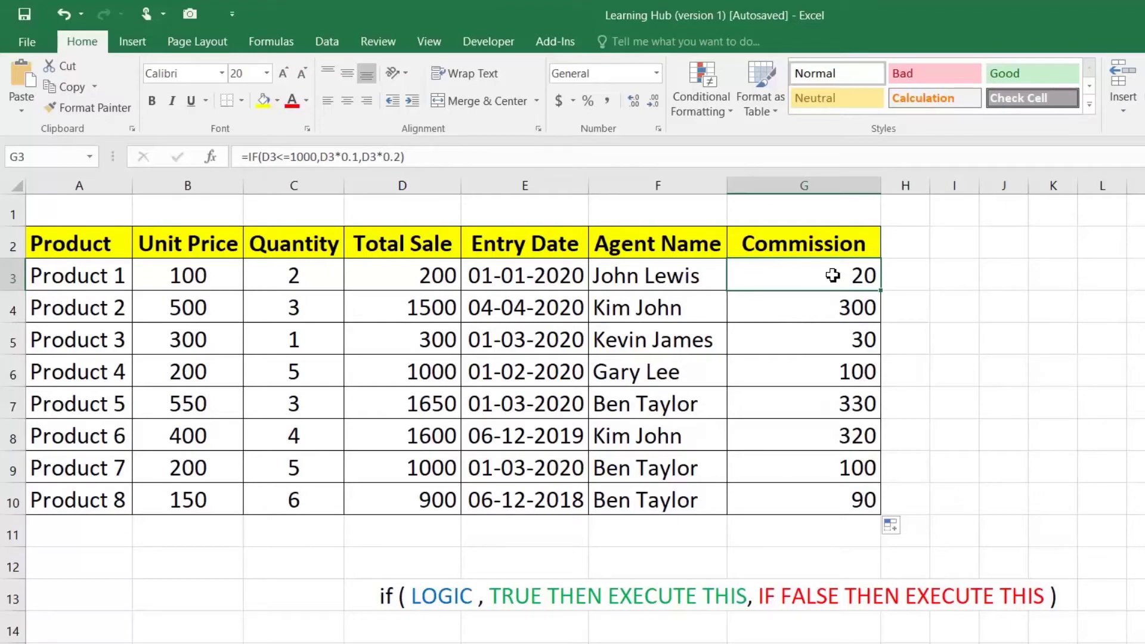
Edit G3's commission formula, replacing its 10% and 20% calculations with 10% and 20%
double_click(833, 275)
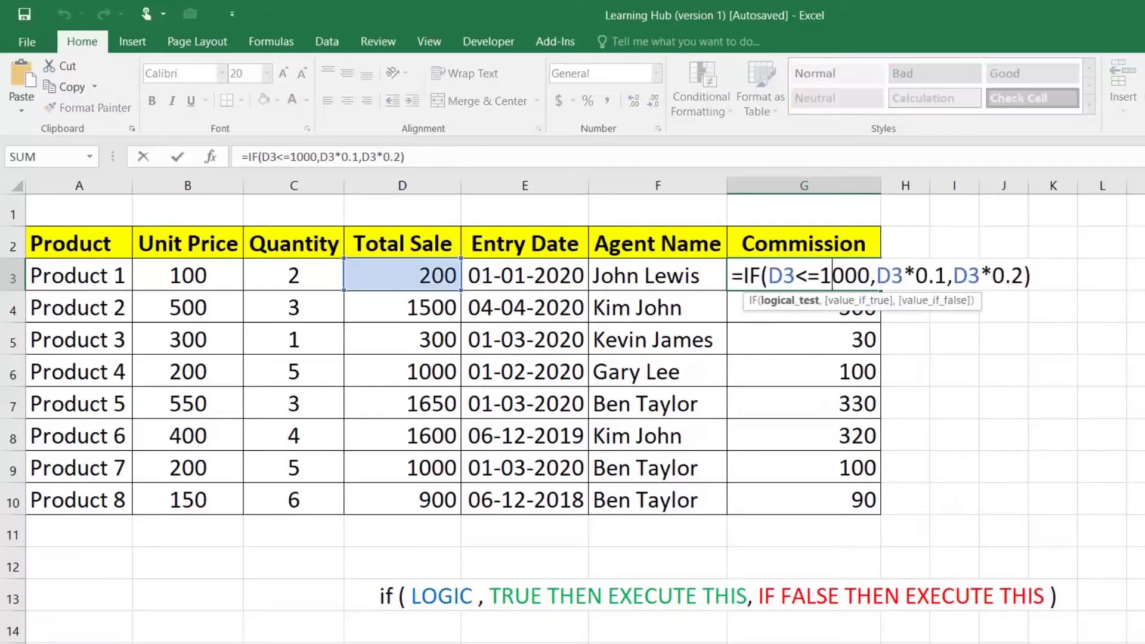
left_click_drag(877, 276, 947, 275)
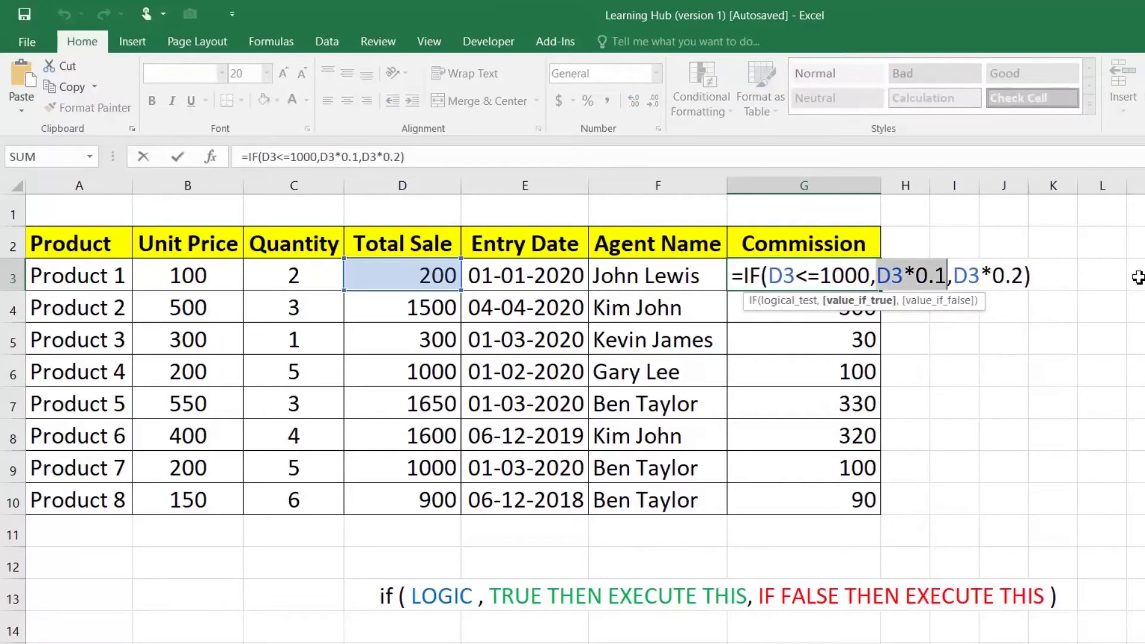
type("\"10")
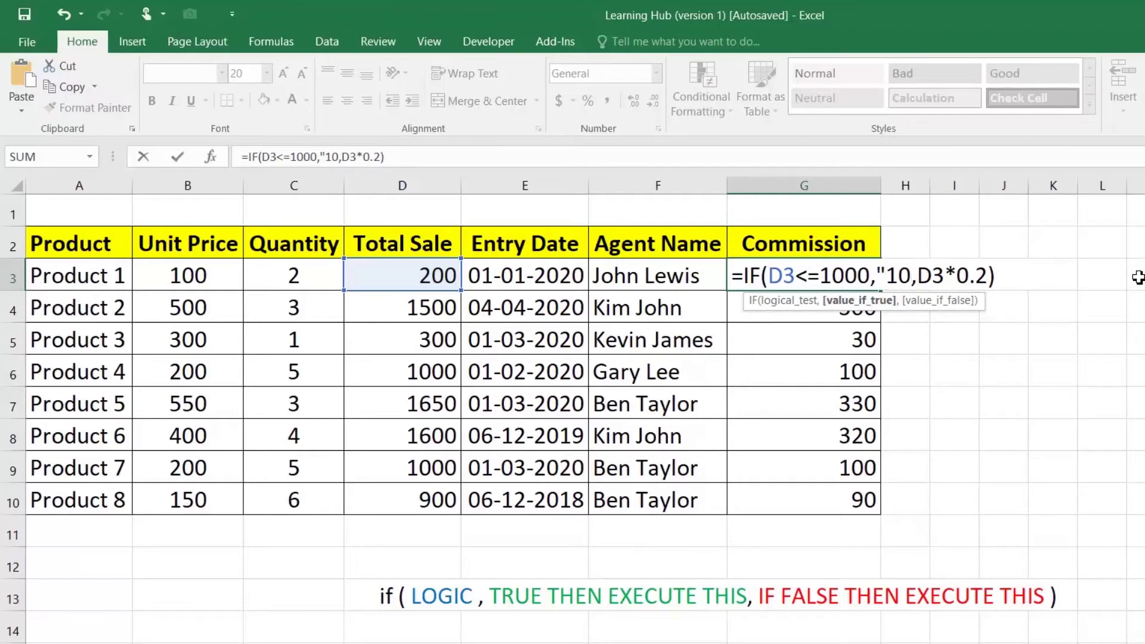
type("%\"")
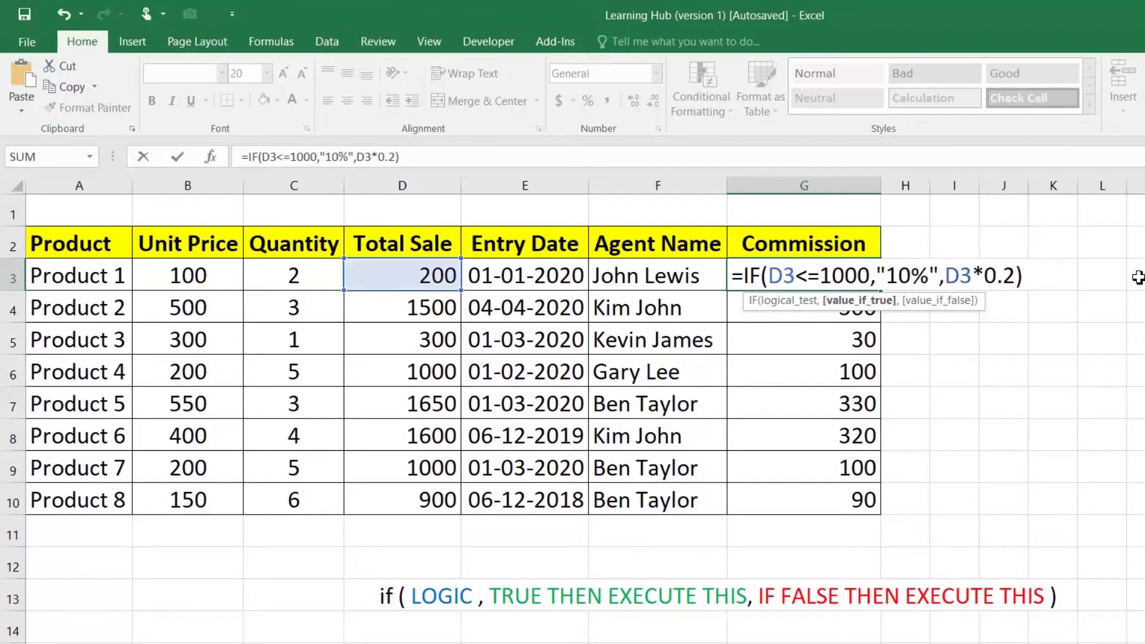
left_click_drag(946, 276, 1016, 276)
type("\"20")
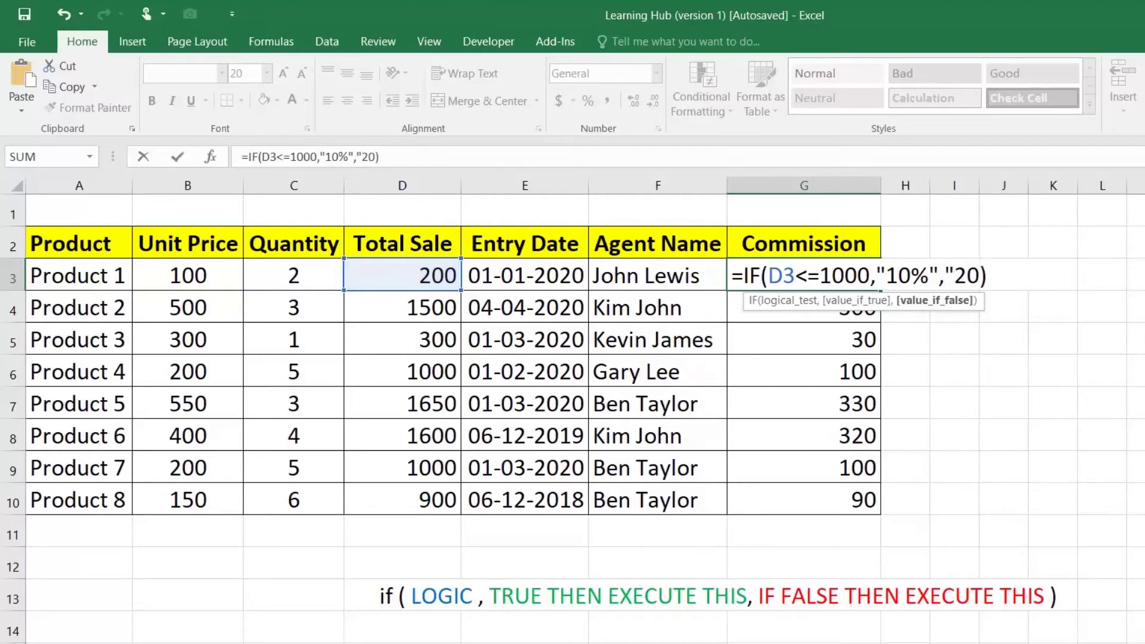
type("%\"")
key("Return")
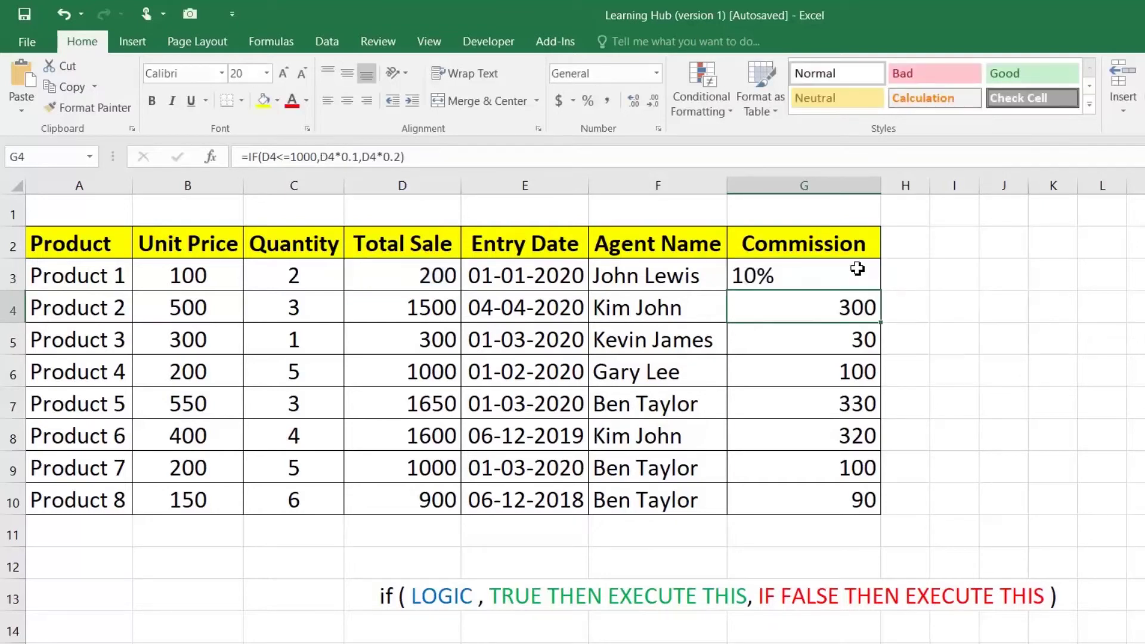
Copy the revised formula down to G10 and check the Product 4 and 5 commissions
left_click(857, 269)
left_click_drag(880, 292, 884, 504)
left_click(768, 309)
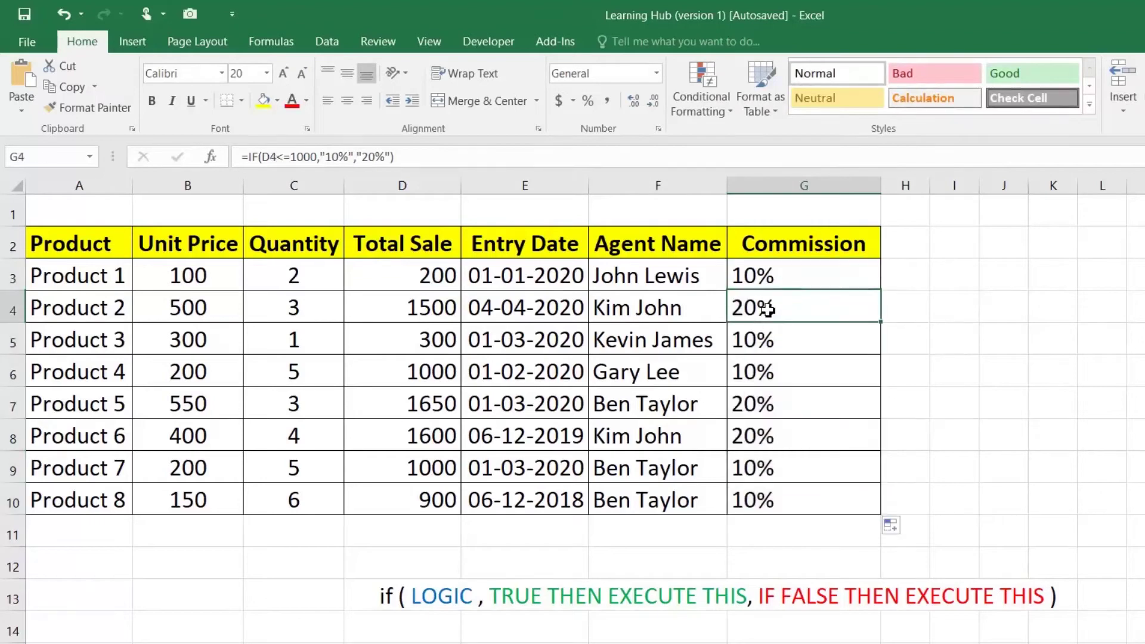
left_click(770, 345)
left_click(767, 404)
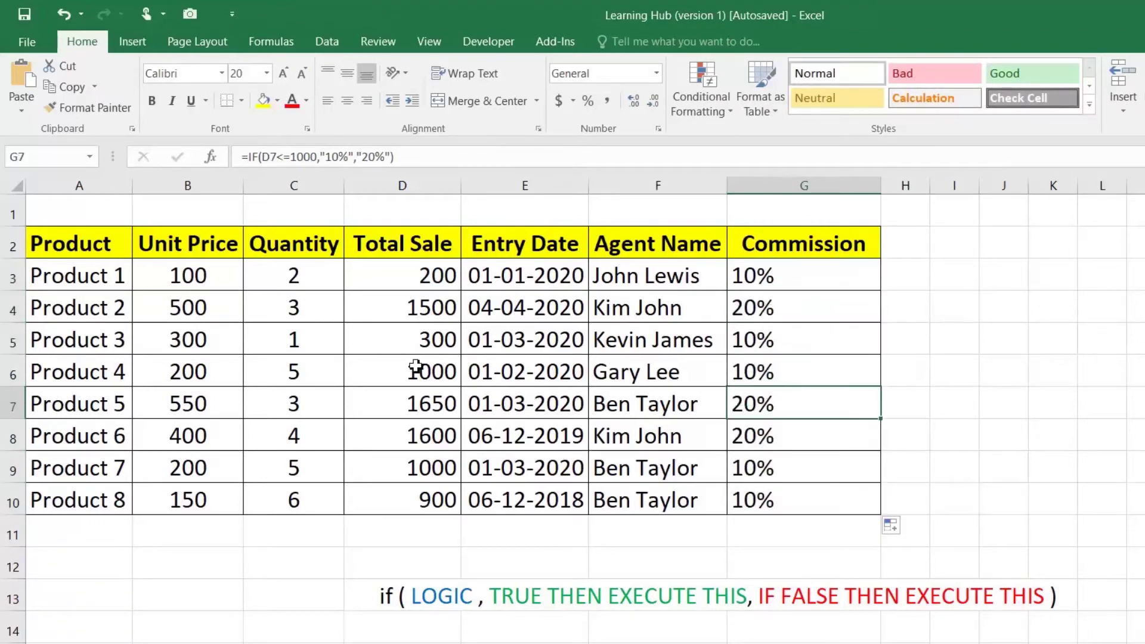
Raise Product 7's total sale to 1200 and check its recalculated commission
left_click(423, 469)
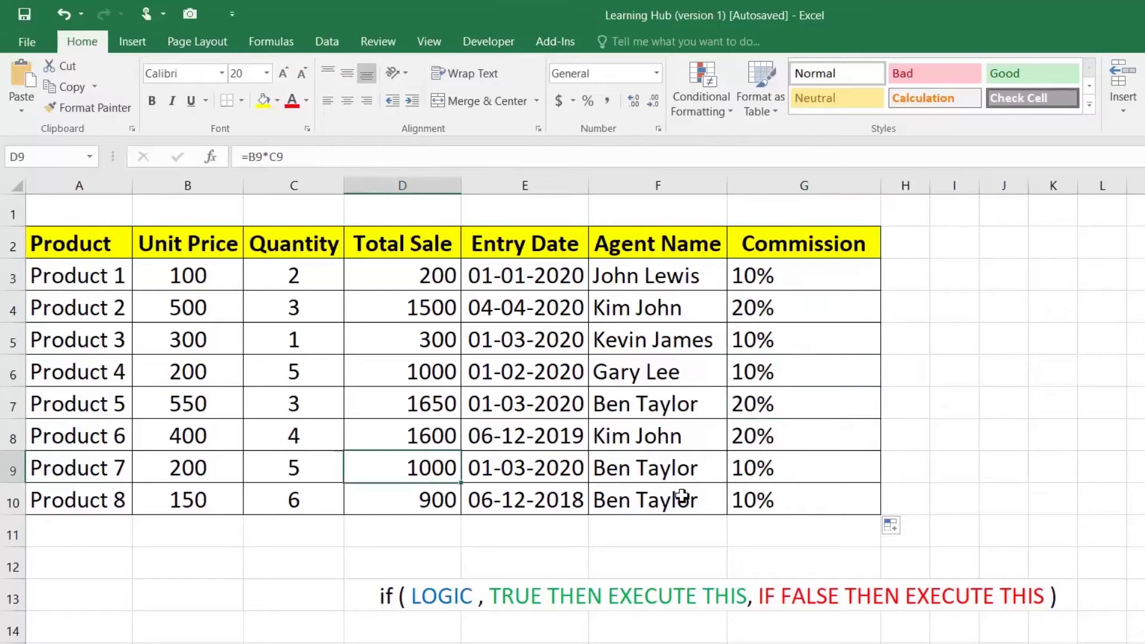
type("1200")
key("Return")
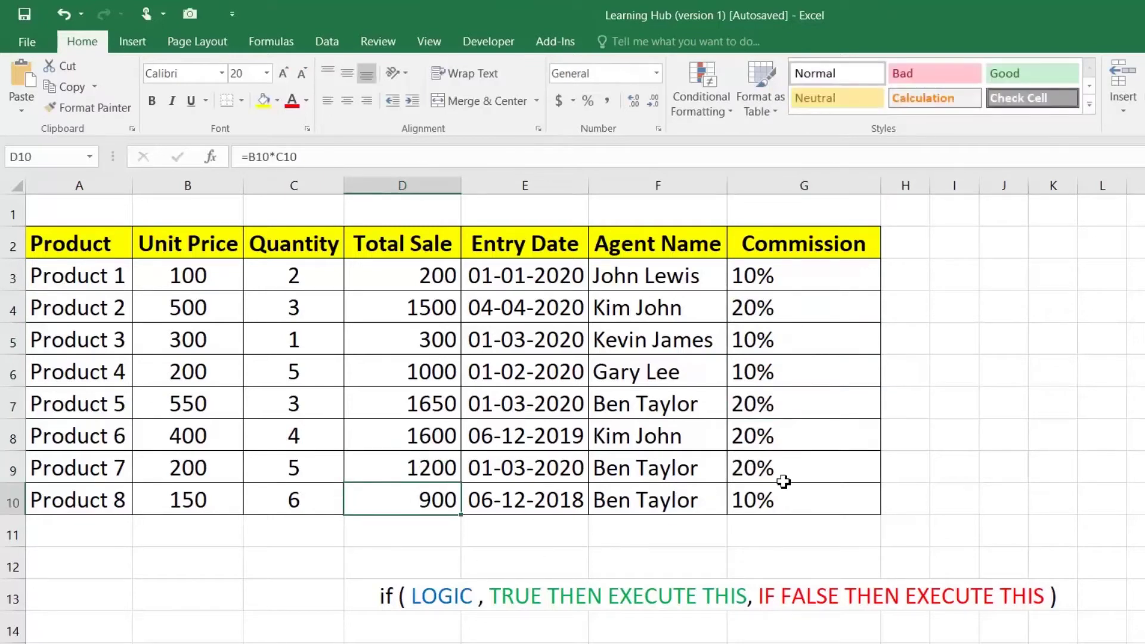
left_click(769, 469)
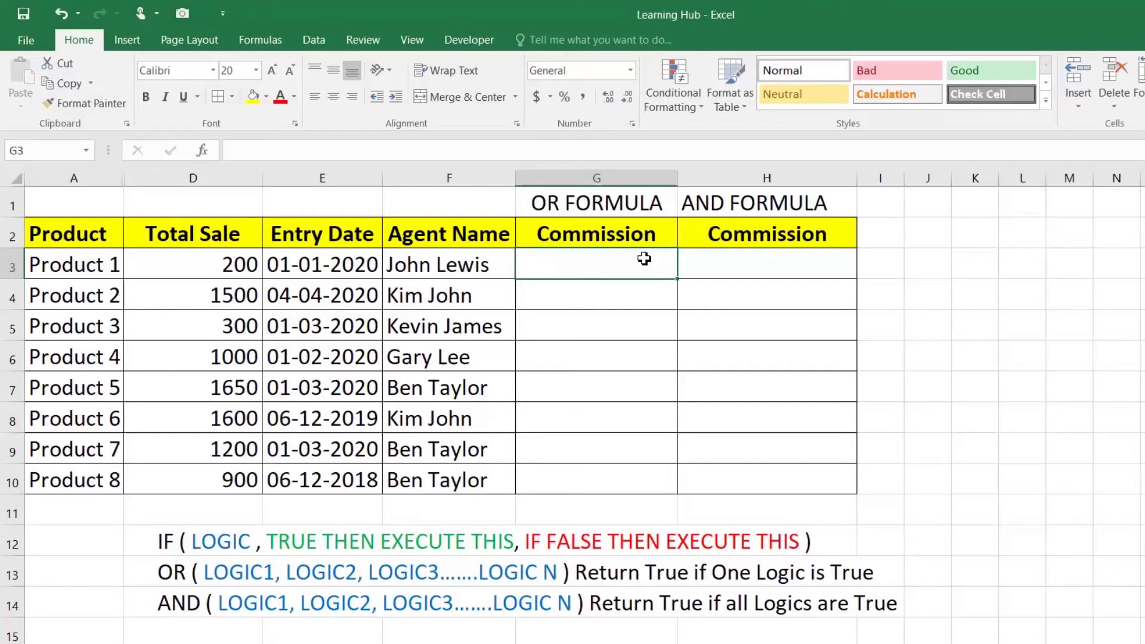
Read the OR and AND syntax notes and check Product 1's total sale and entry date before selecting G3
left_click(180, 570)
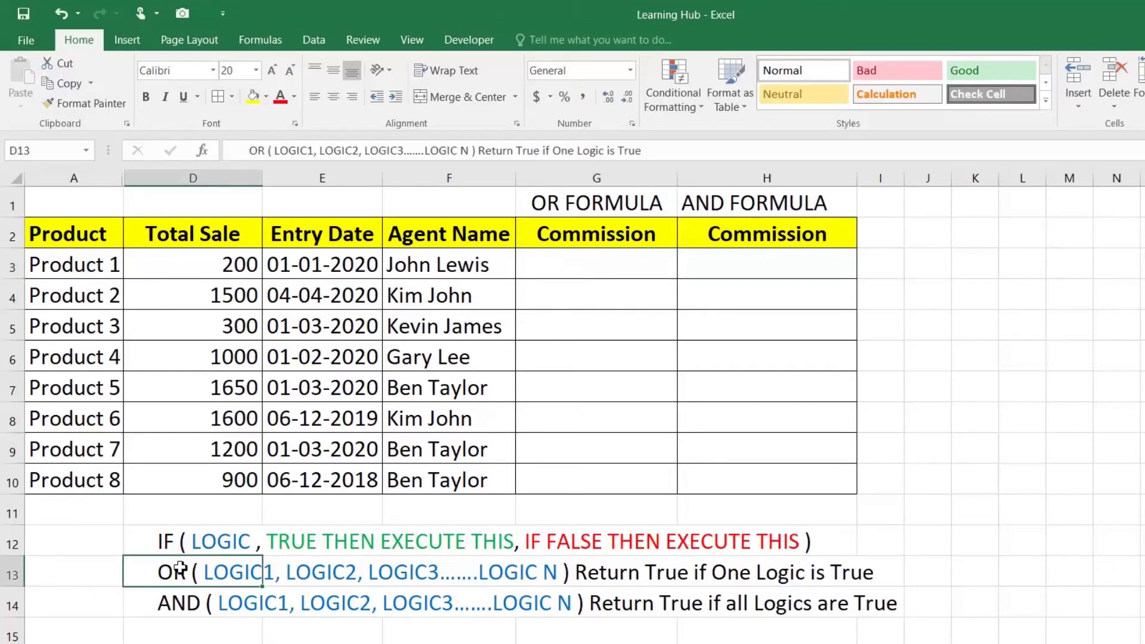
left_click(176, 607)
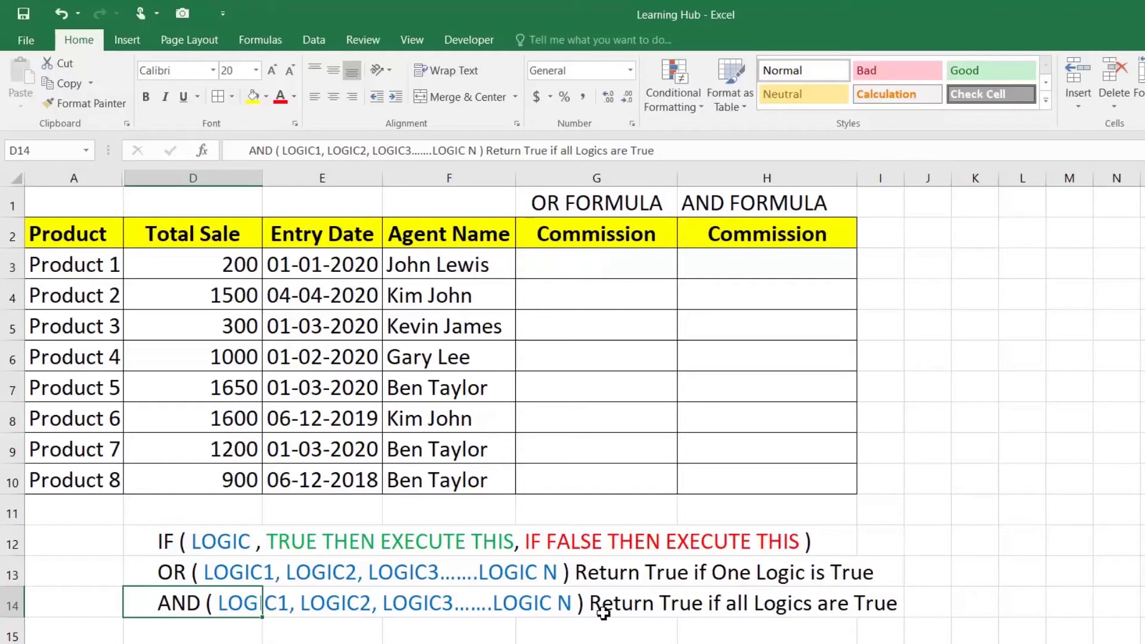
left_click(624, 256)
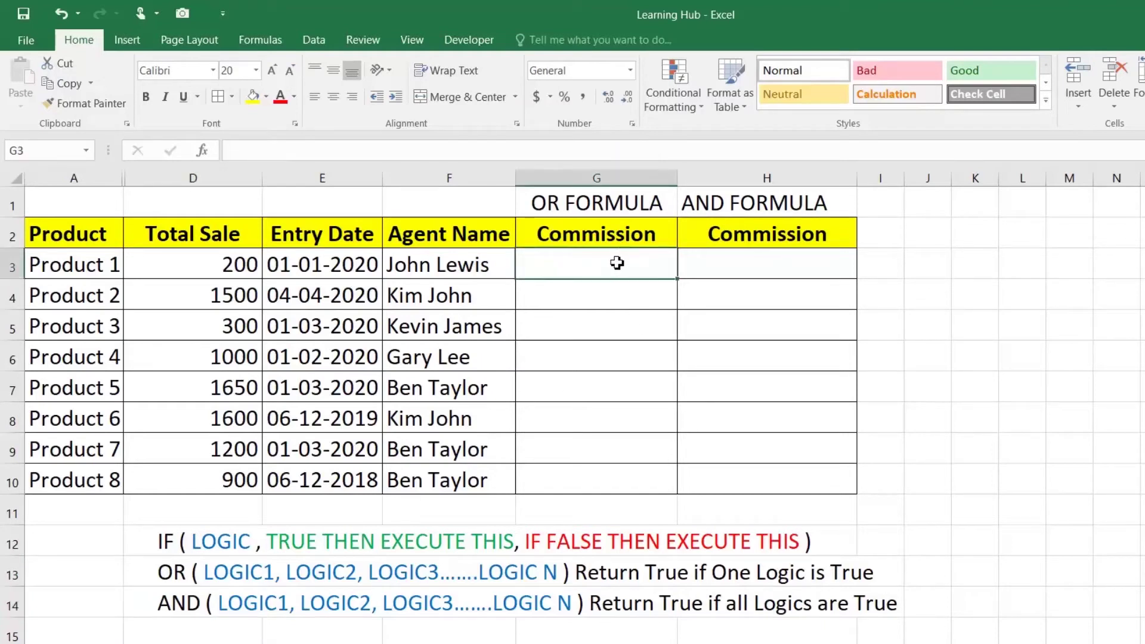
left_click(236, 264)
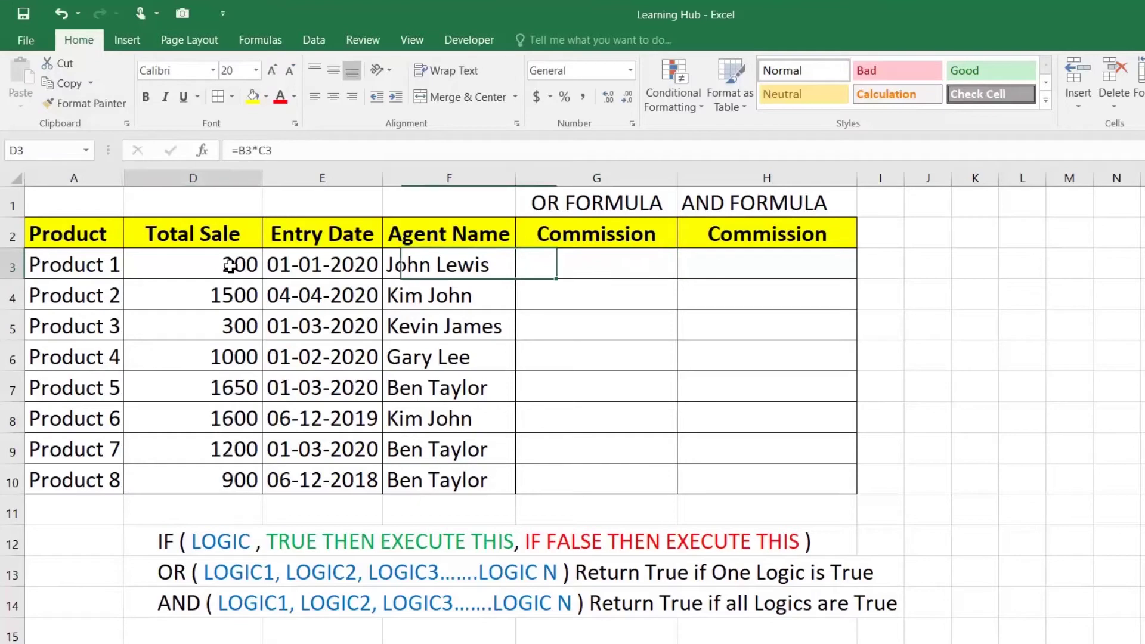
left_click(349, 265)
left_click(585, 273)
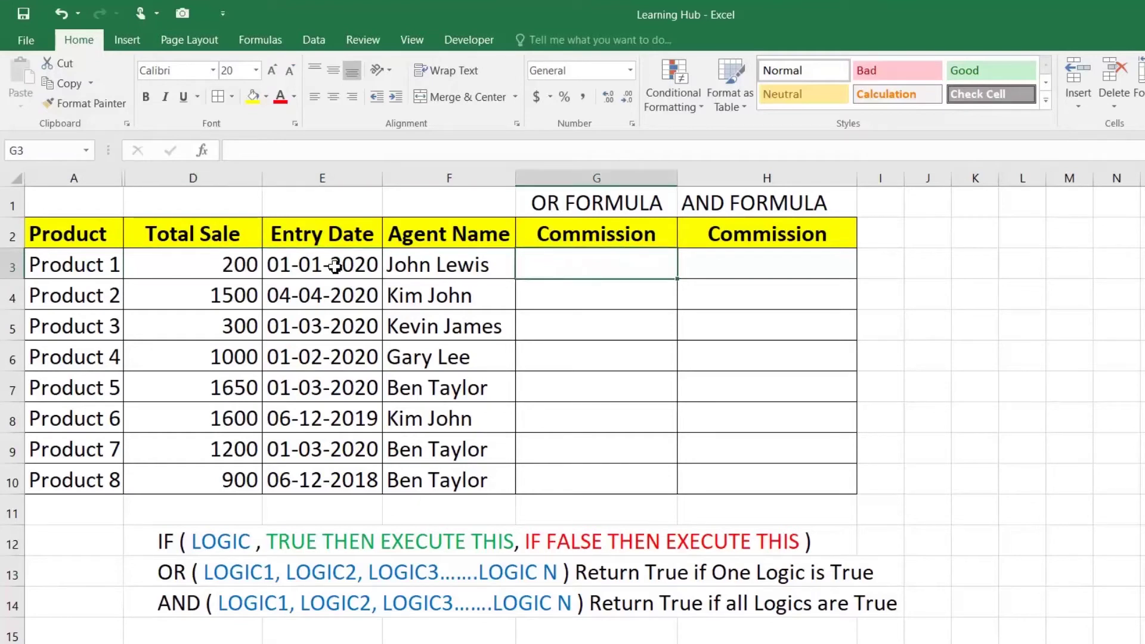
left_click(335, 267)
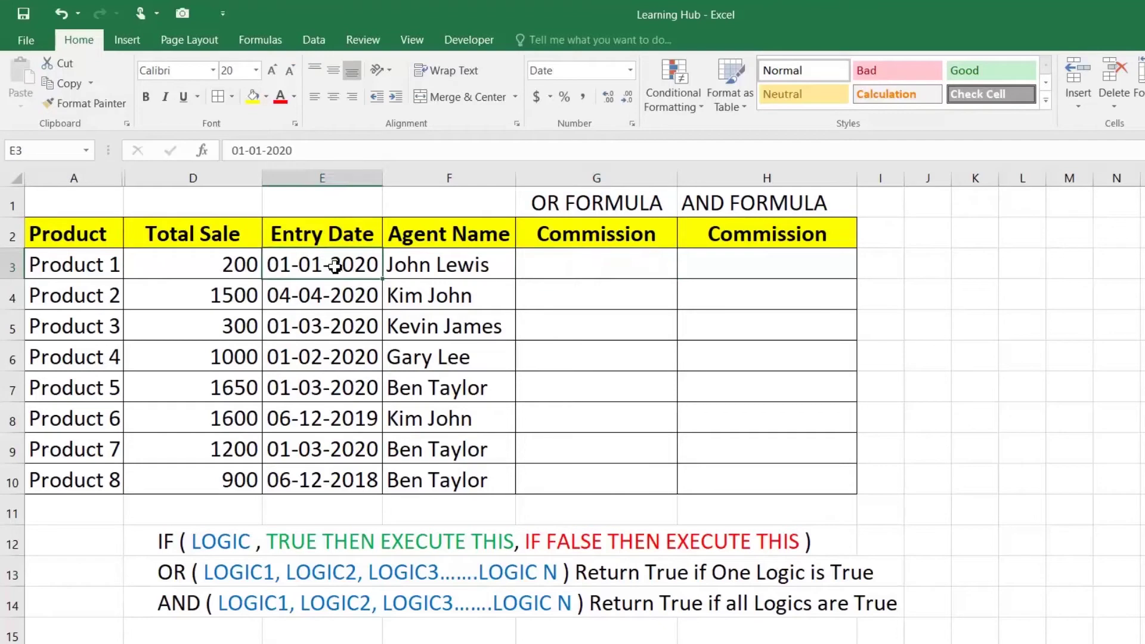
left_click(547, 267)
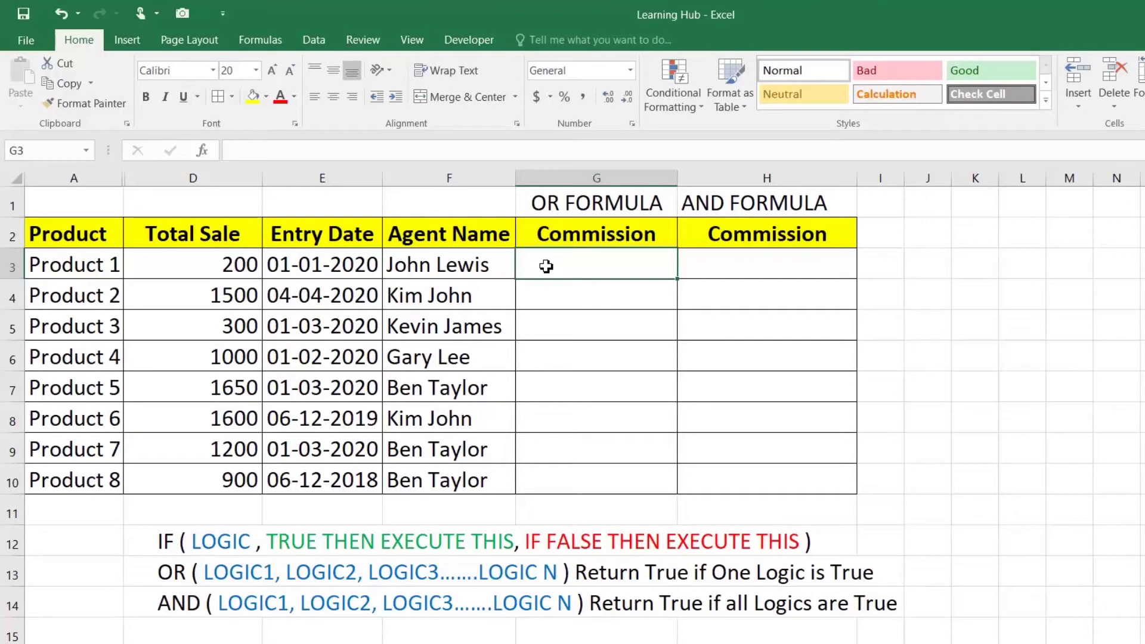
Enter =IF(OR(D3>=1000,E3>=DATE(2020,01,01)),"20%","10%") in G3, referencing D3 and E3
type("=")
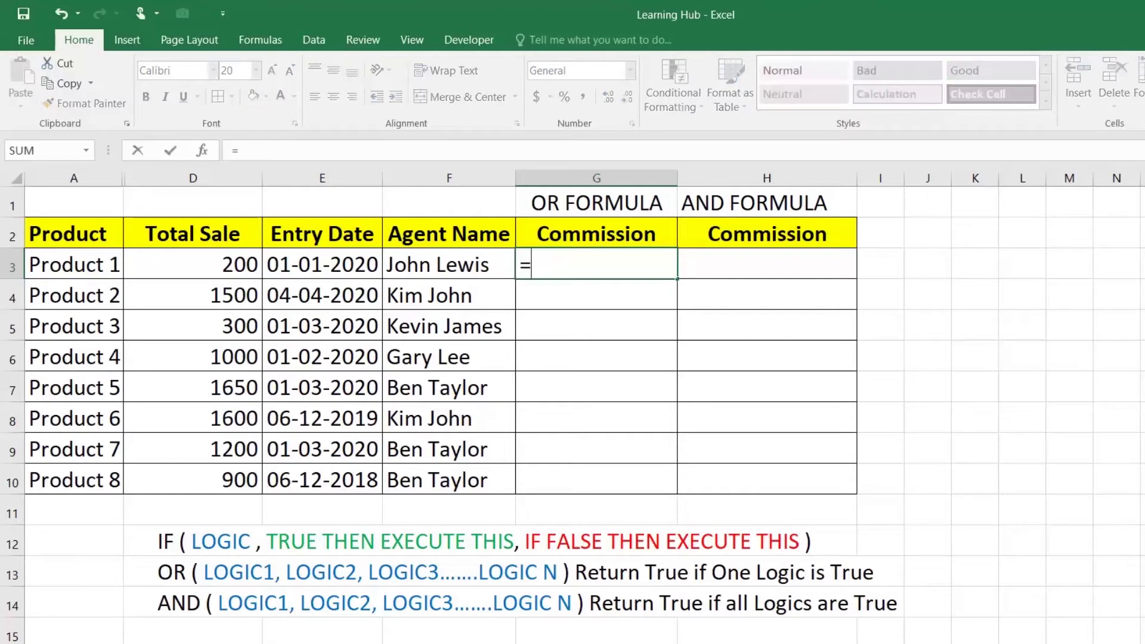
type("IF(")
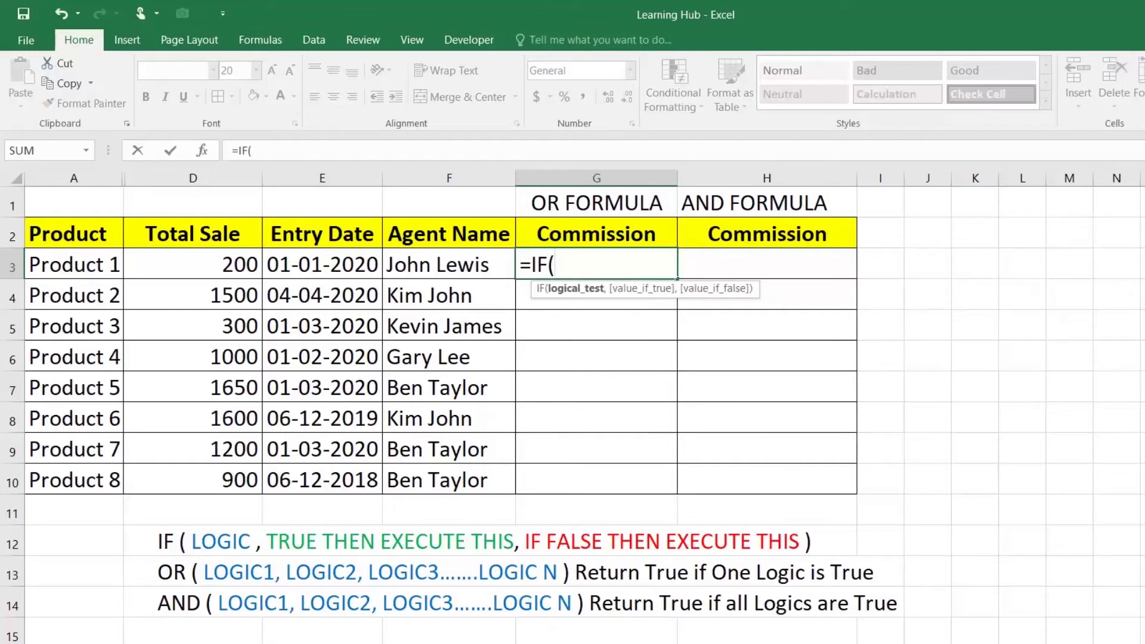
type("OR(")
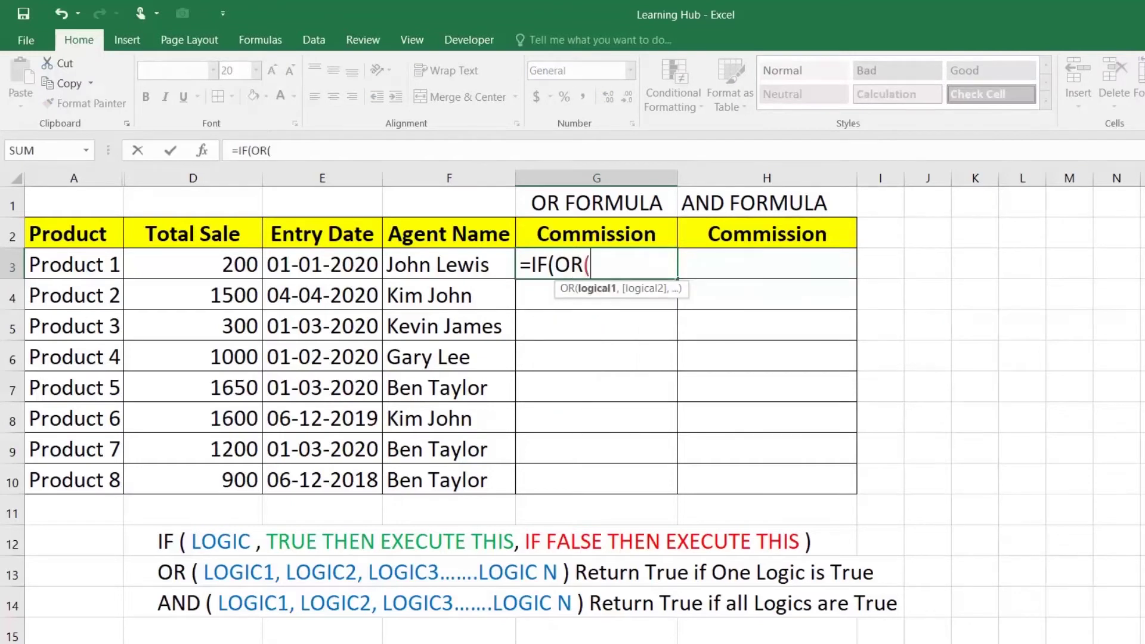
left_click(251, 268)
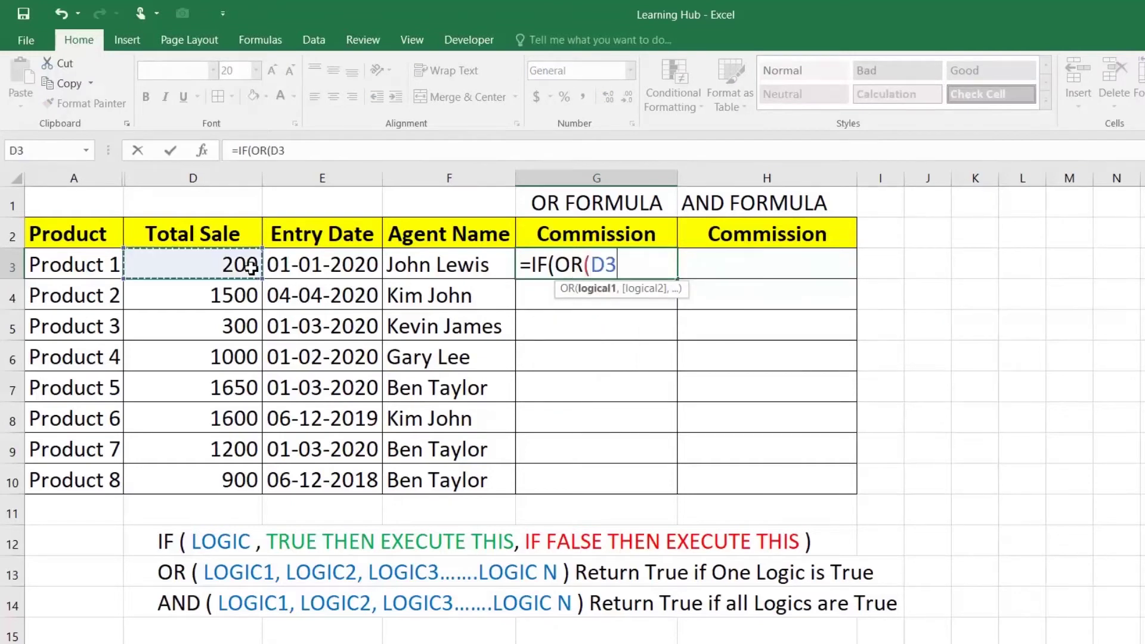
type(">")
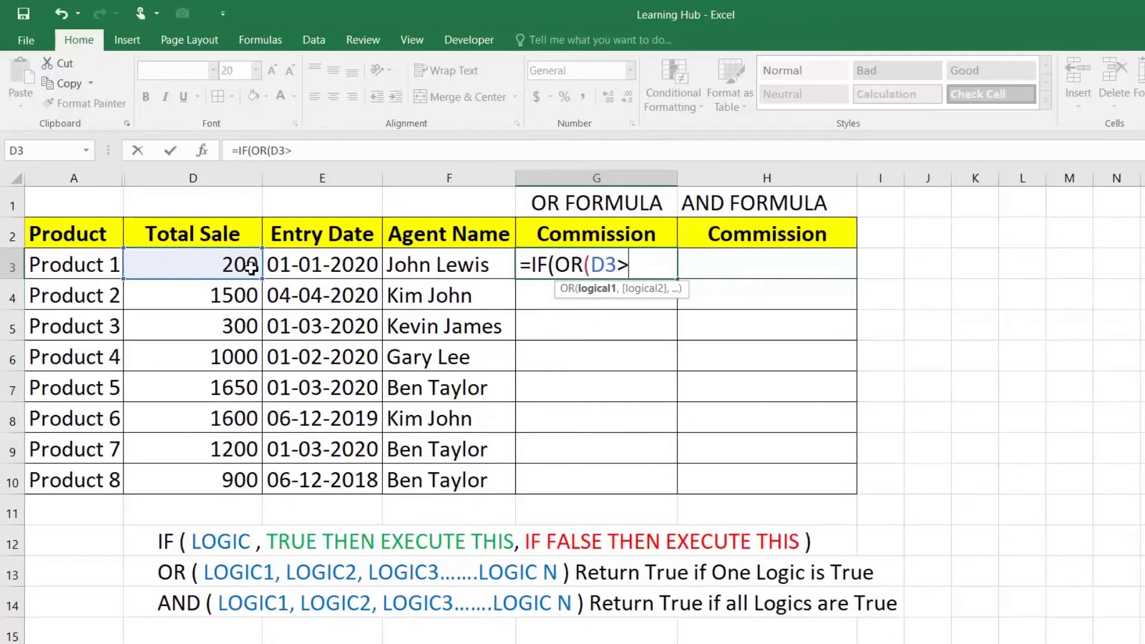
type("=1000")
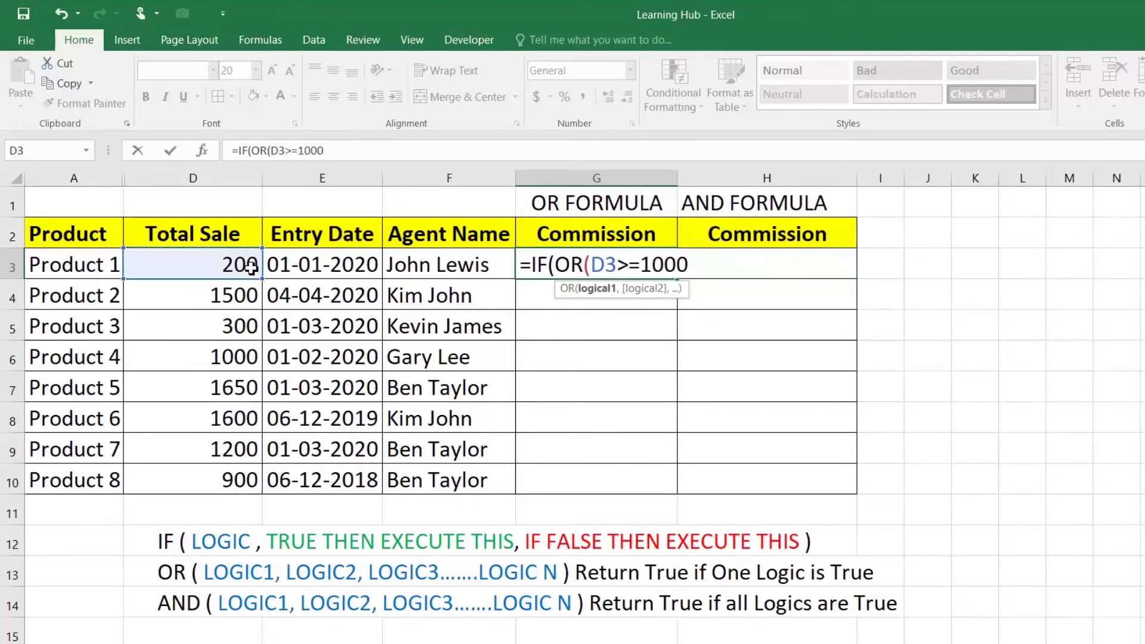
type(",")
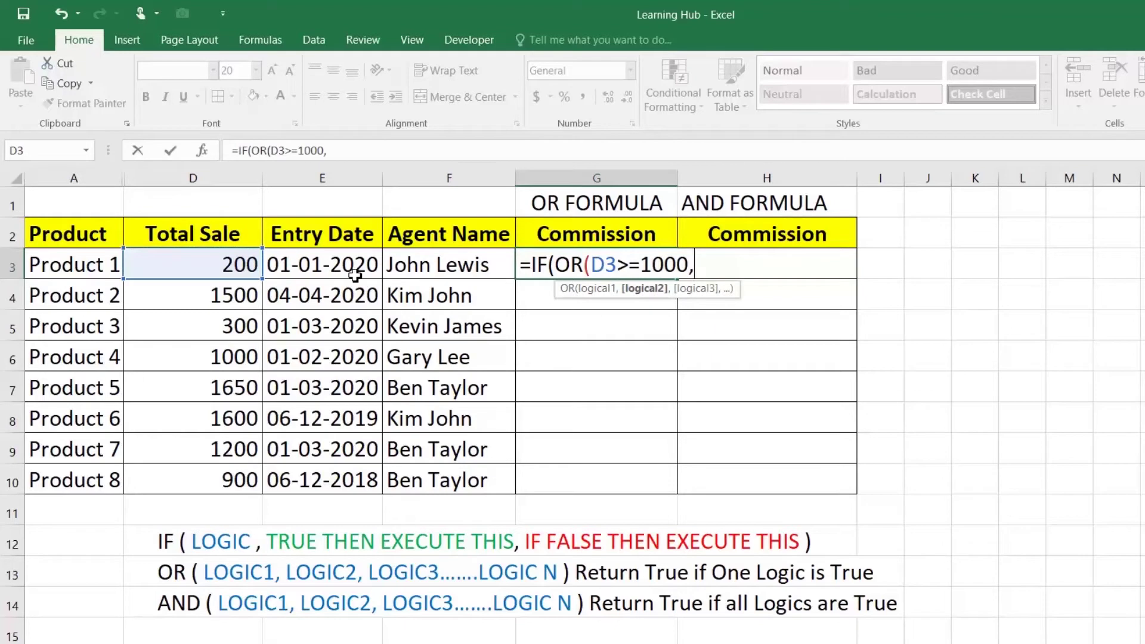
left_click(354, 266)
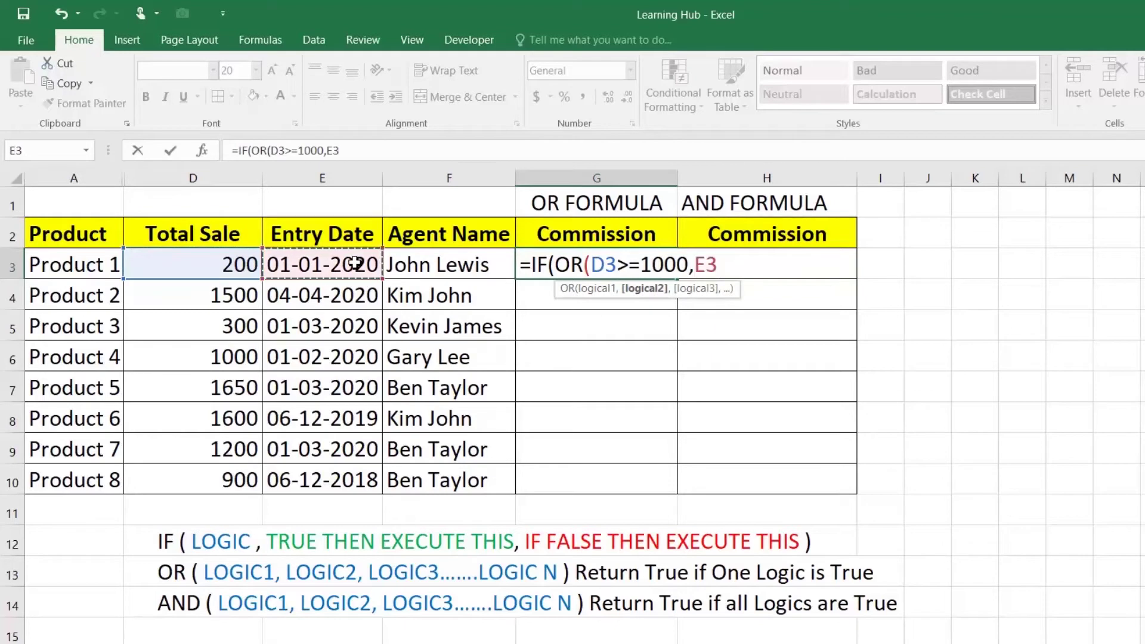
type(">=")
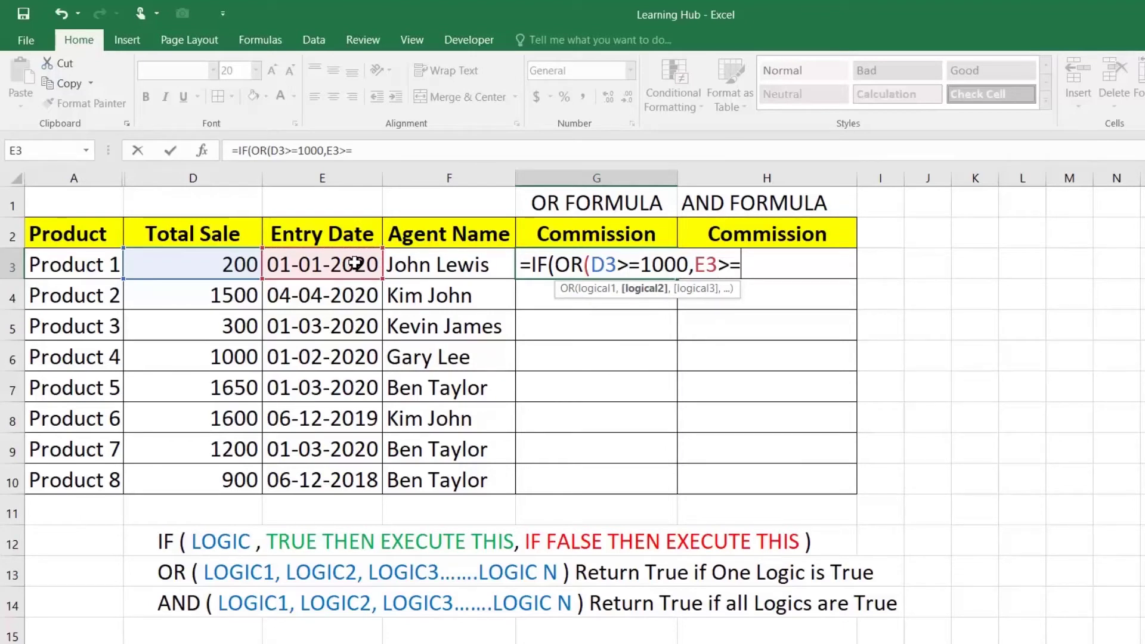
type("DATE")
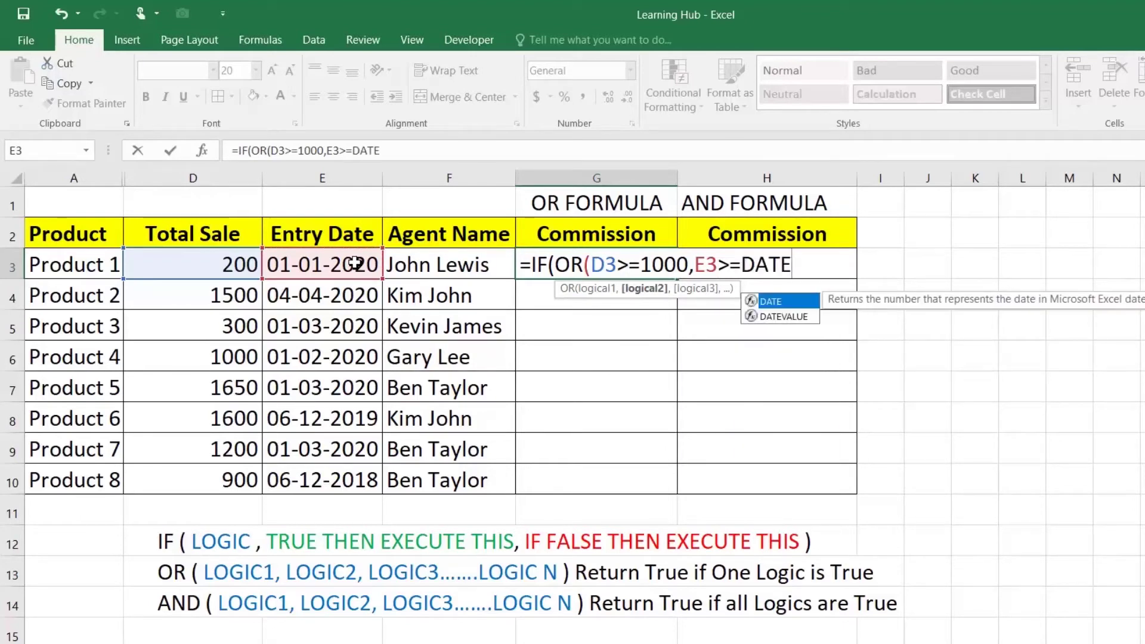
type("(2020,")
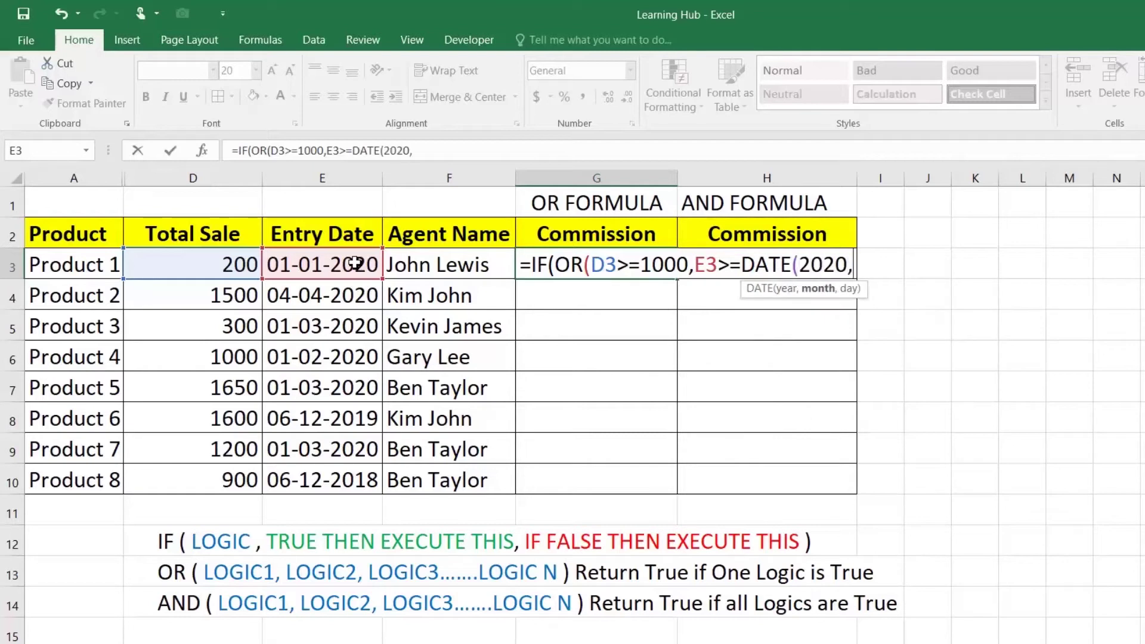
type("01,01")
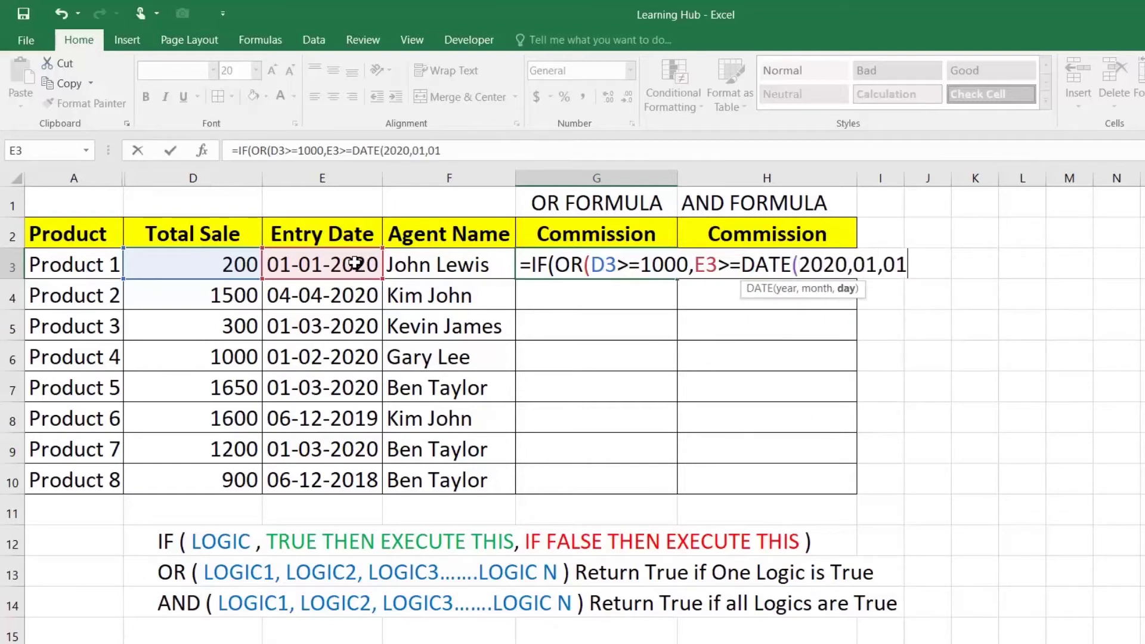
type(")")
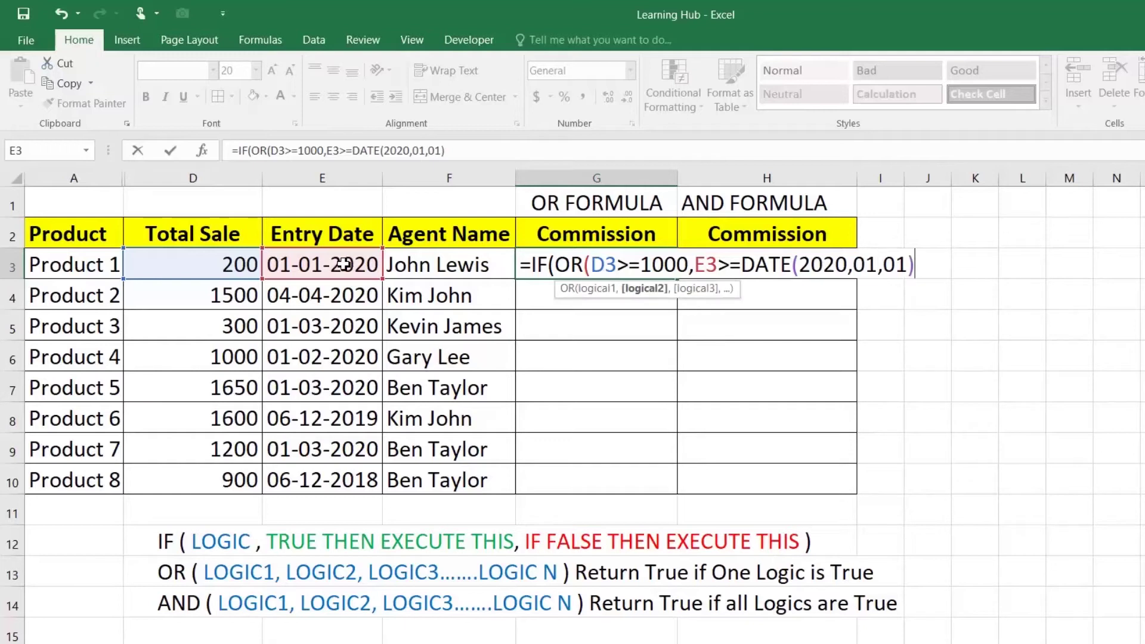
type(")")
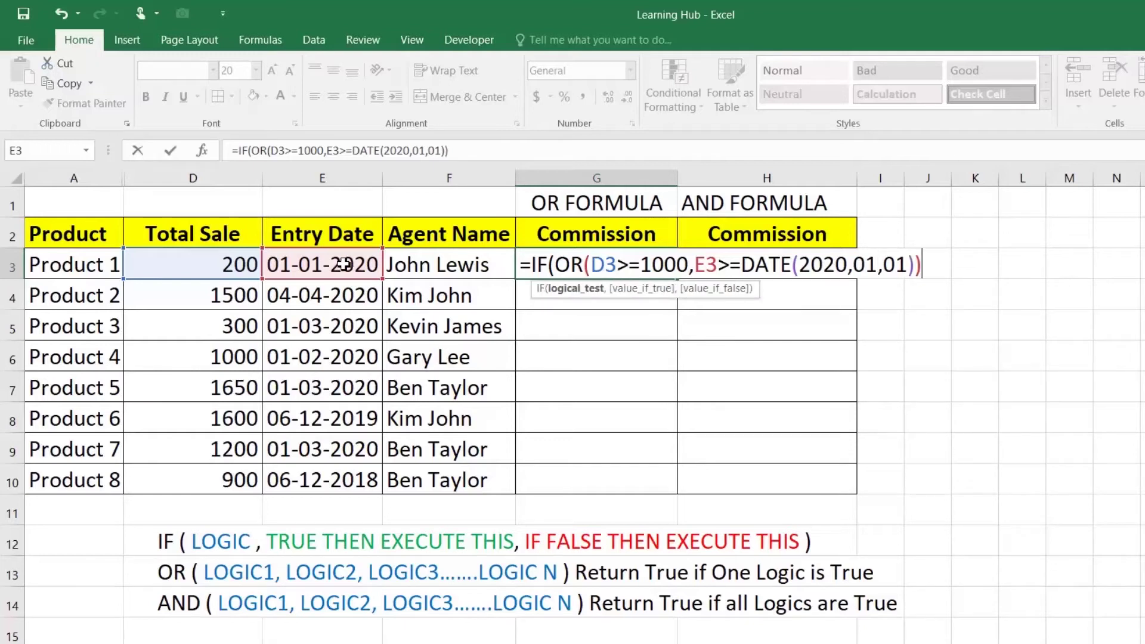
type(",")
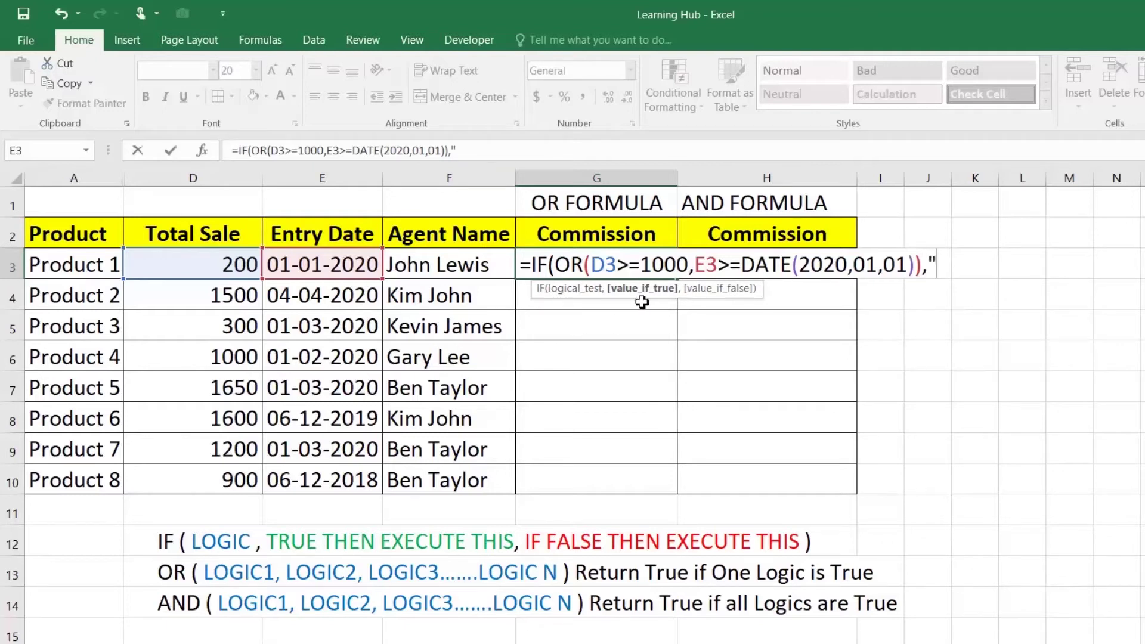
type("\"20")
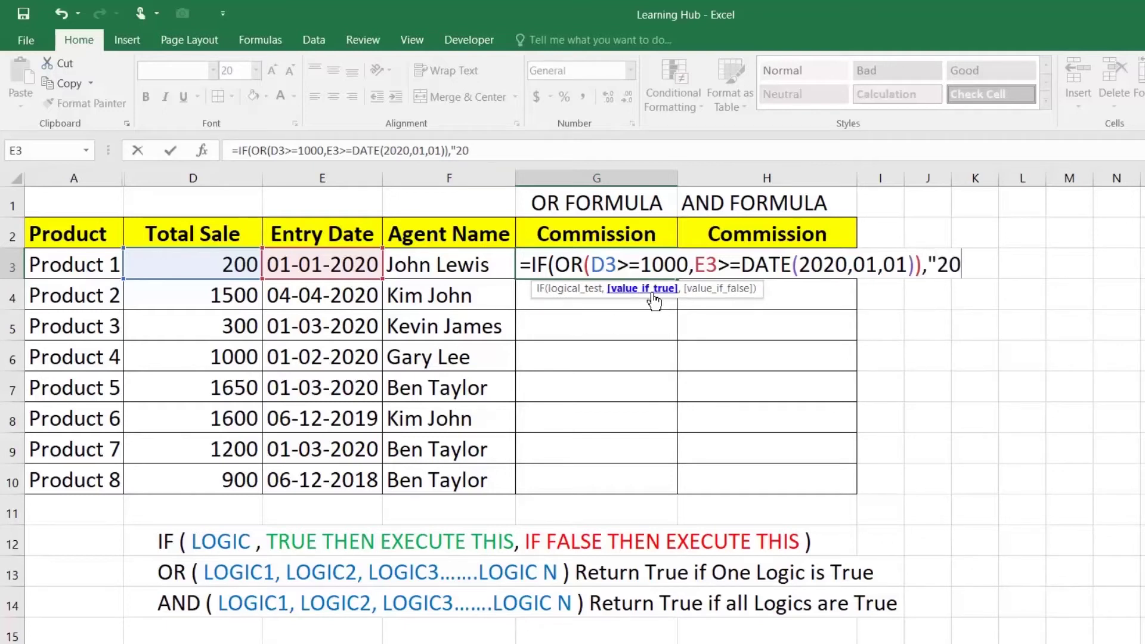
type("%\",")
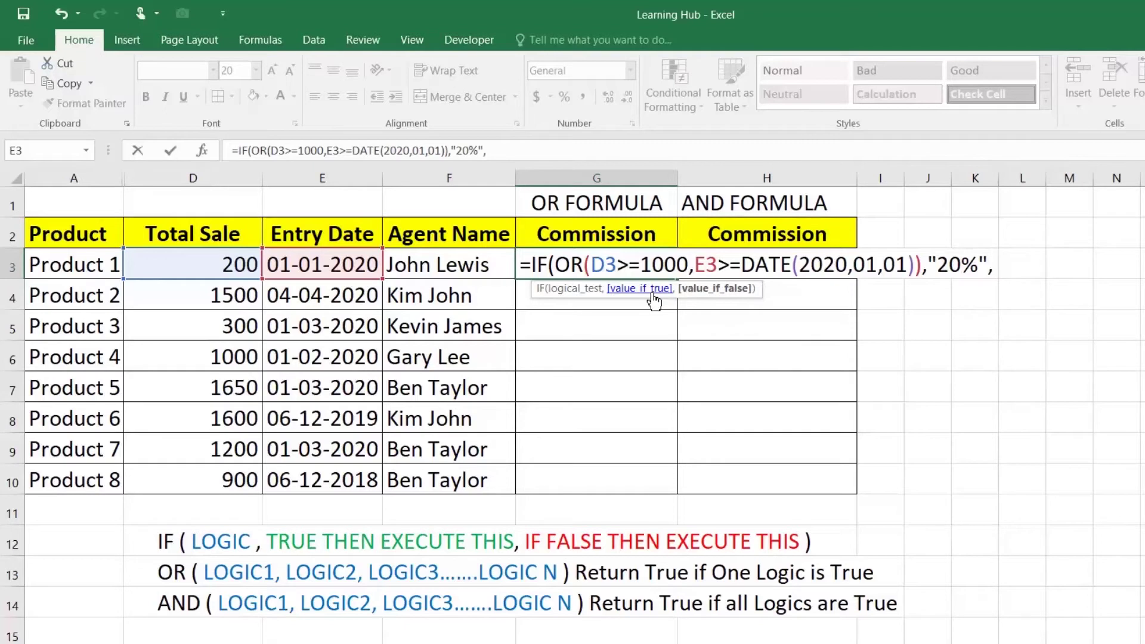
type("\"10")
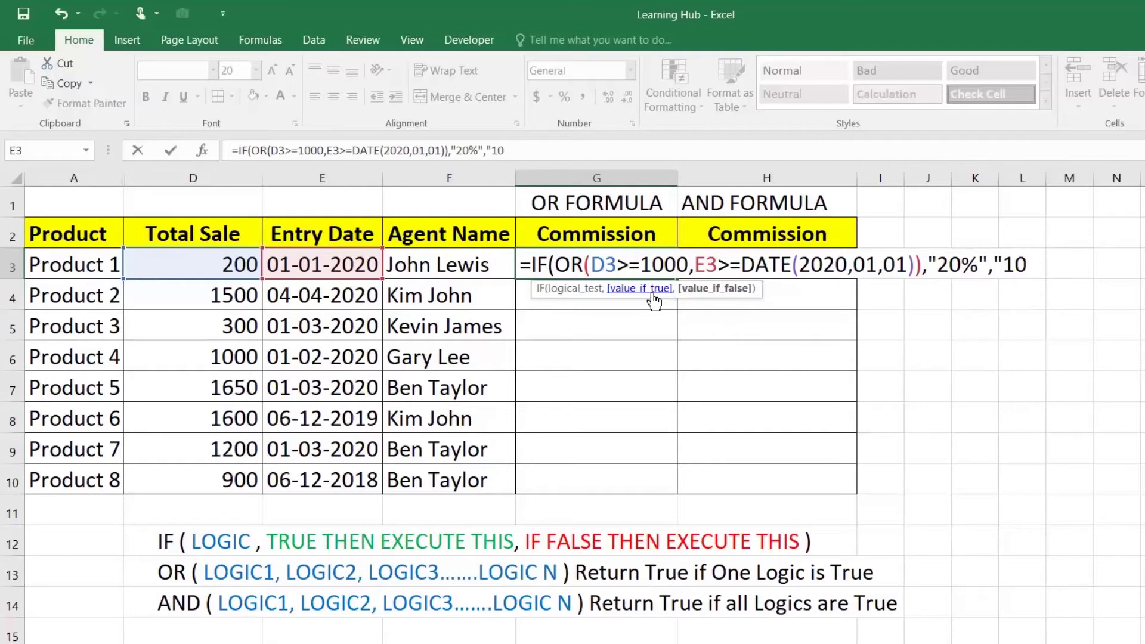
type("%\")")
Commit G3's OR formula and fill it to G10: 20% for Products 1–7, 10% for Product 8
key("Return")
left_click(654, 259)
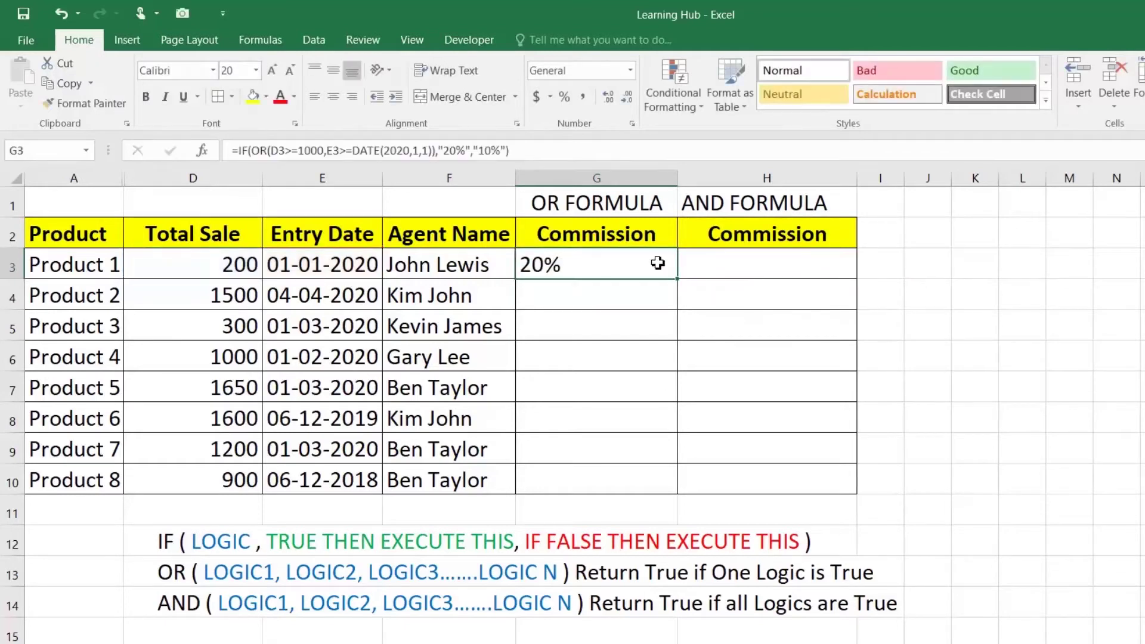
left_click_drag(679, 280, 680, 493)
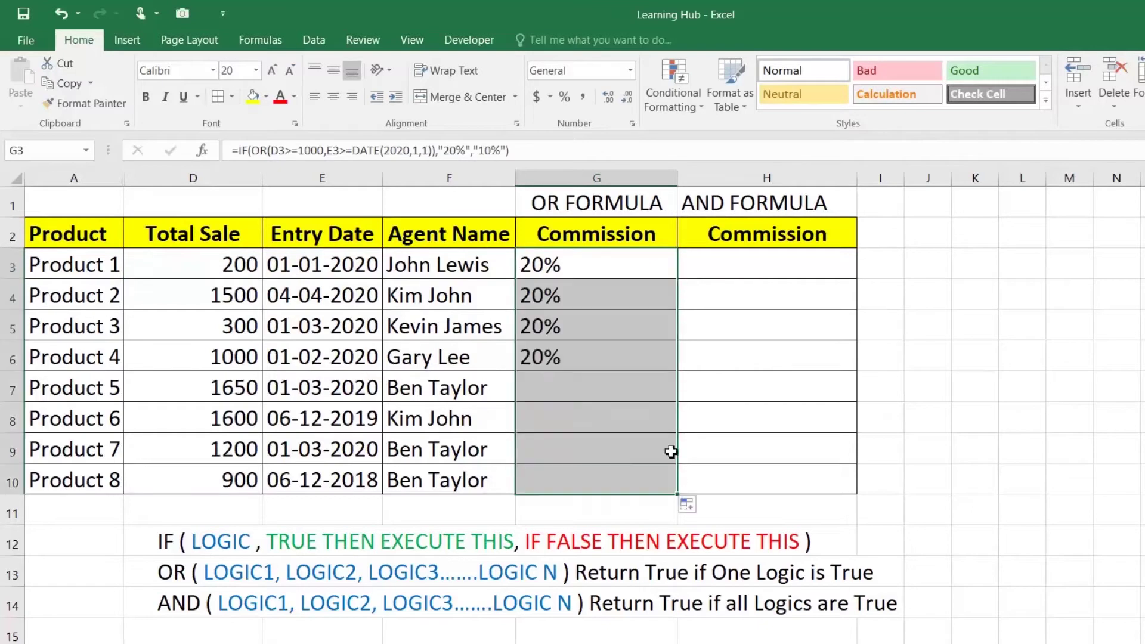
left_click(545, 276)
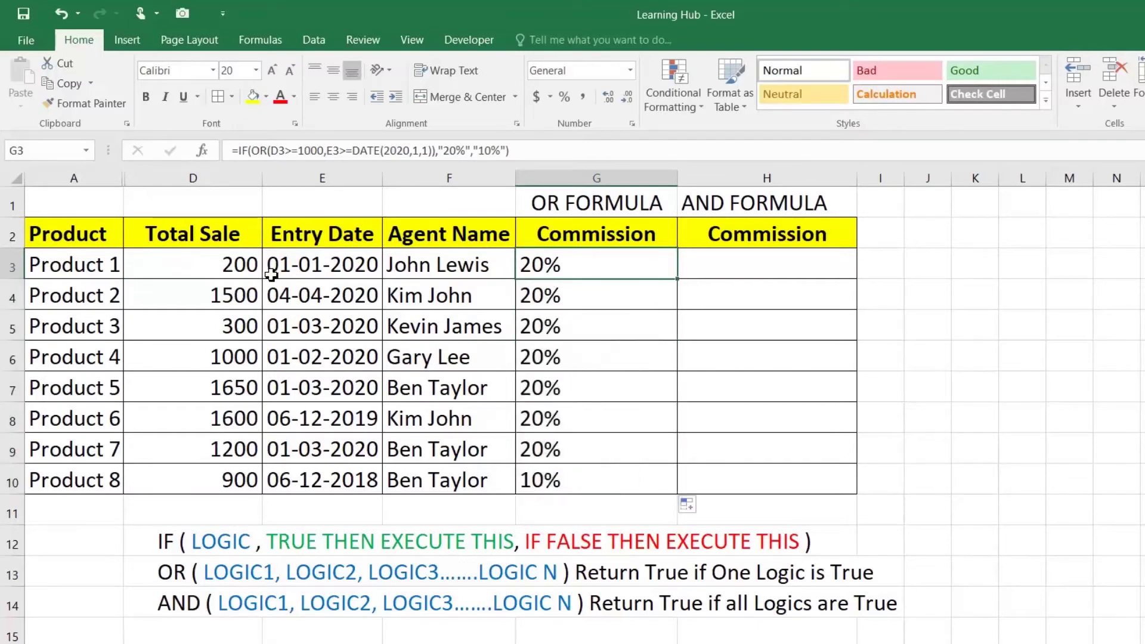
left_click(230, 264)
left_click(325, 264)
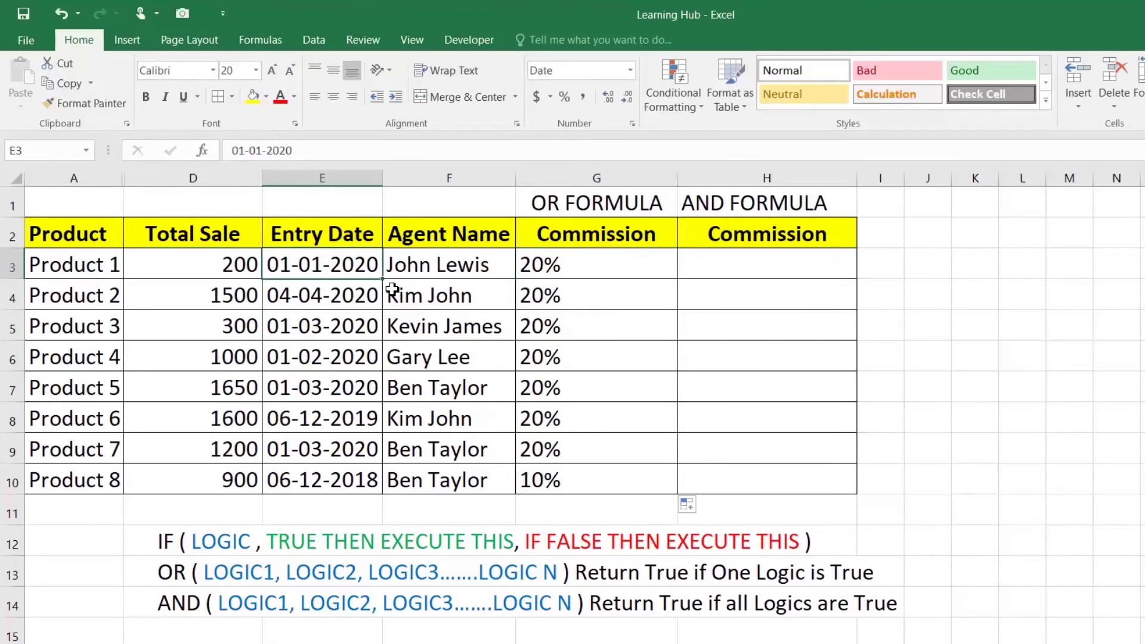
left_click(537, 265)
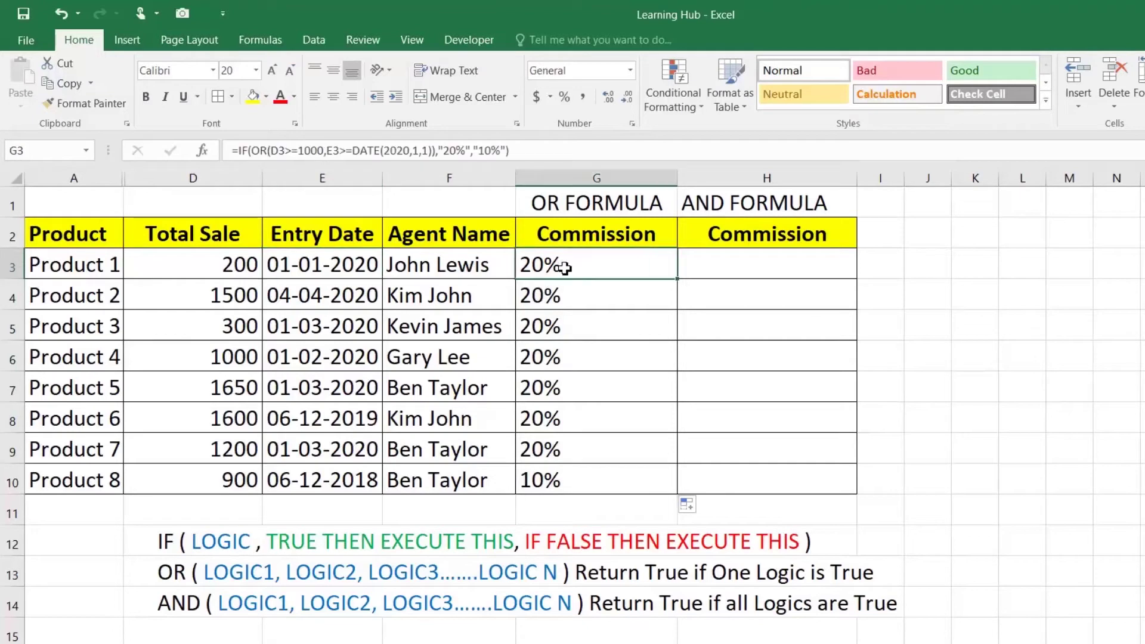
left_click_drag(239, 299, 303, 296)
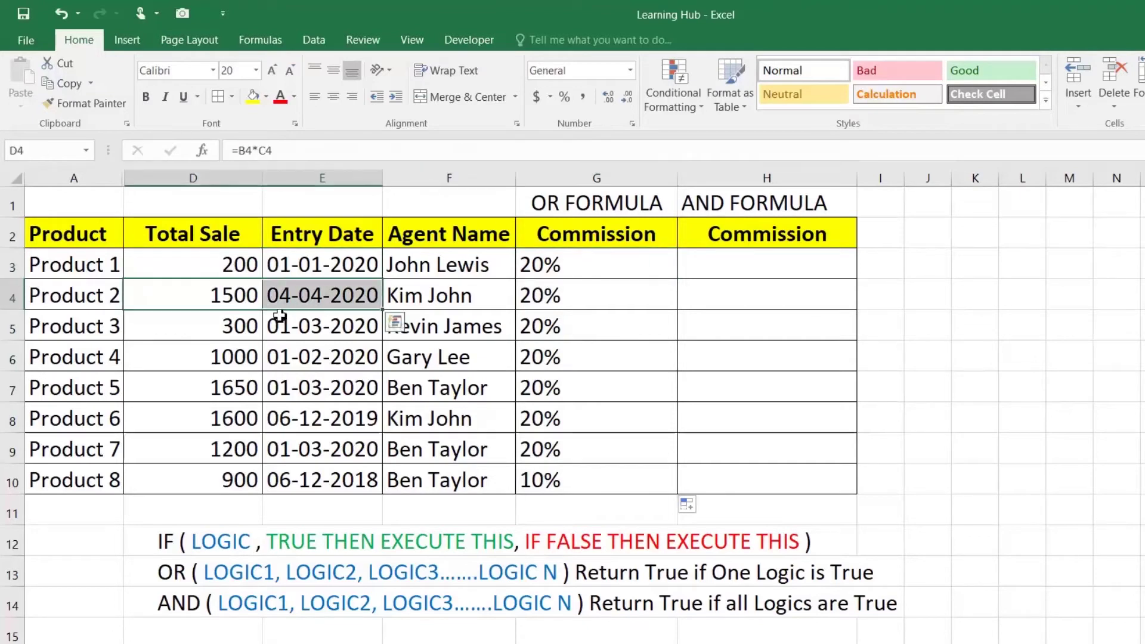
left_click(243, 328)
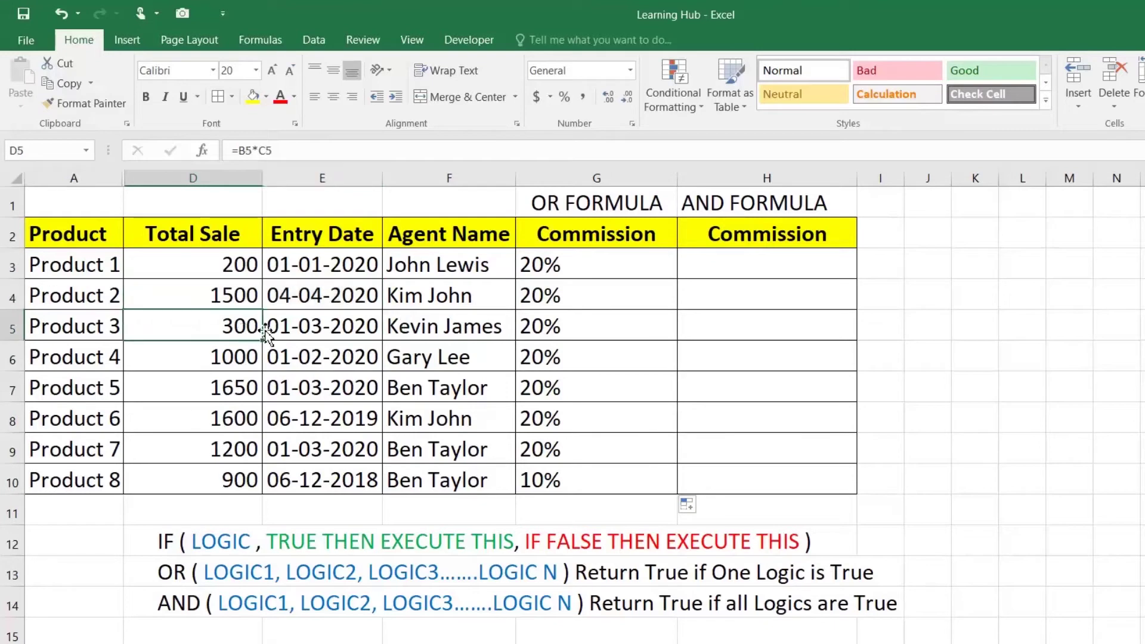
left_click(310, 327)
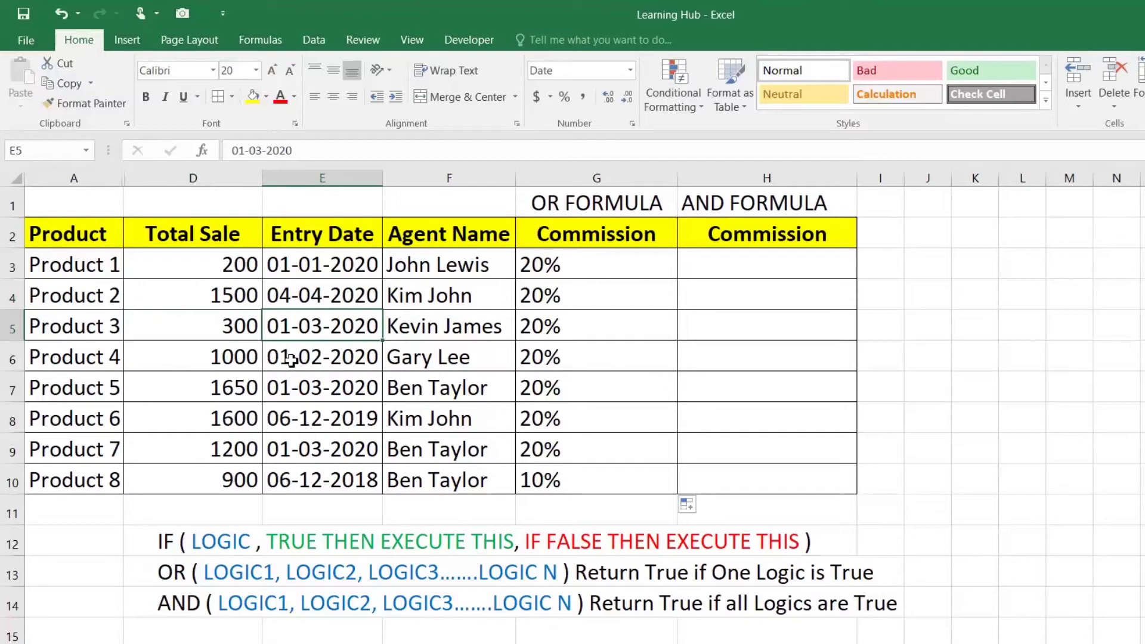
left_click_drag(251, 360, 302, 358)
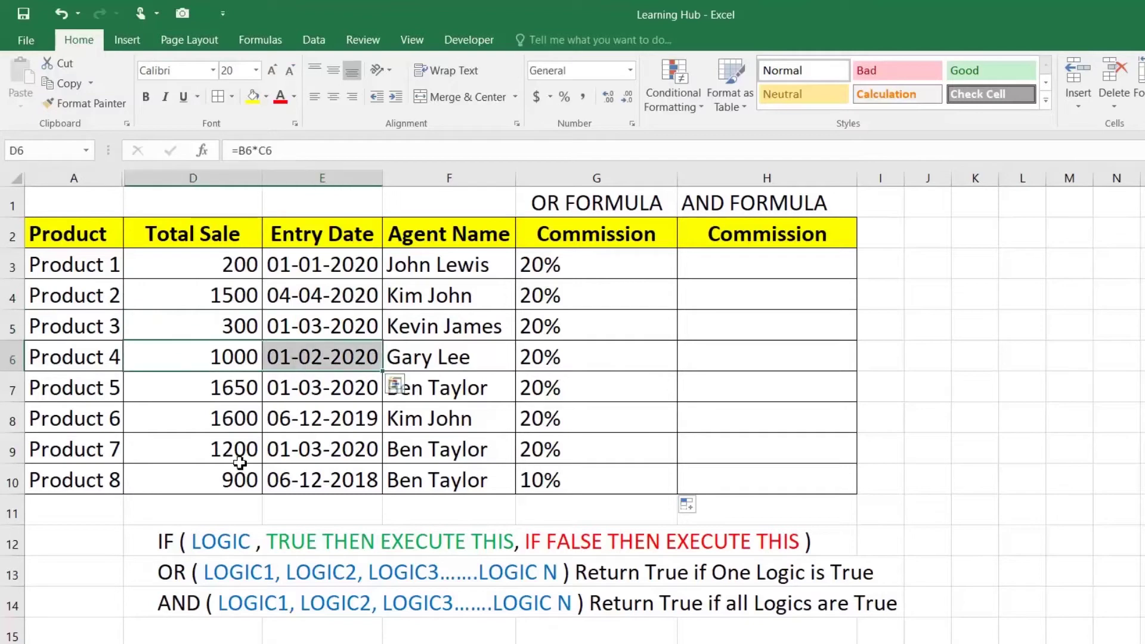
left_click(250, 481)
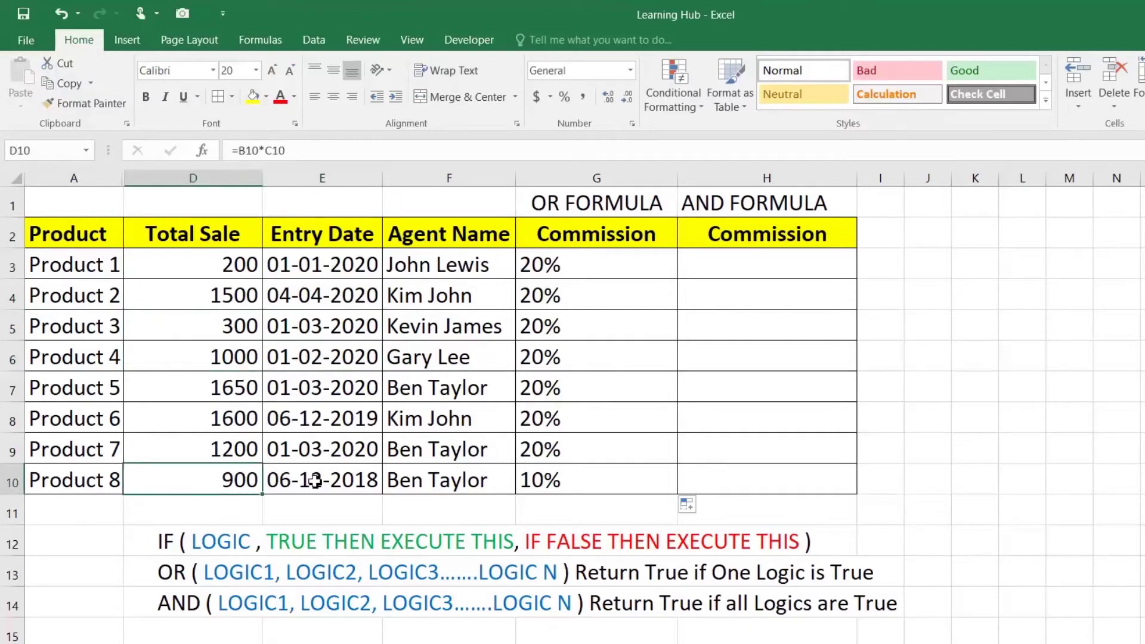
left_click(315, 481)
left_click(586, 482)
double_click(586, 482)
left_click_drag(707, 481, 743, 481)
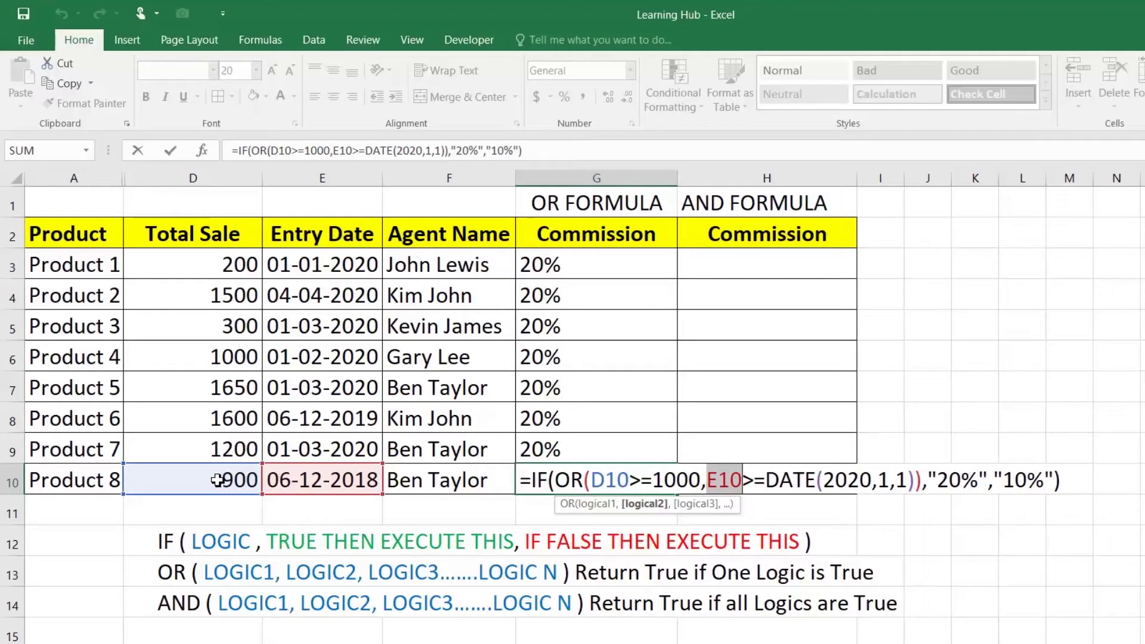
key("ctrl+Return")
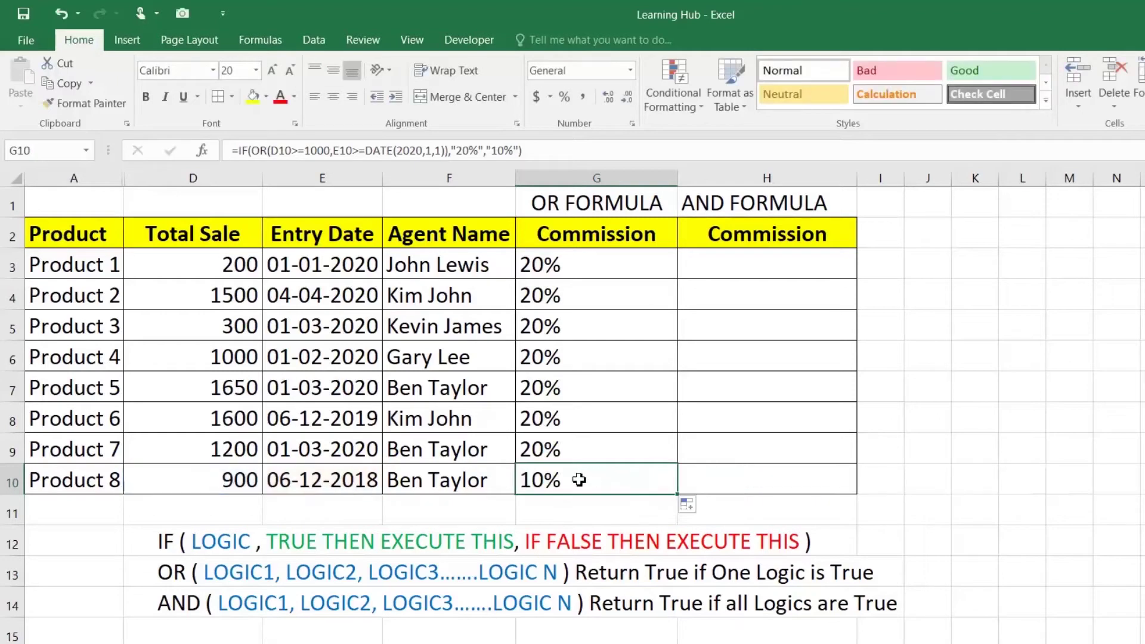
left_click(231, 418)
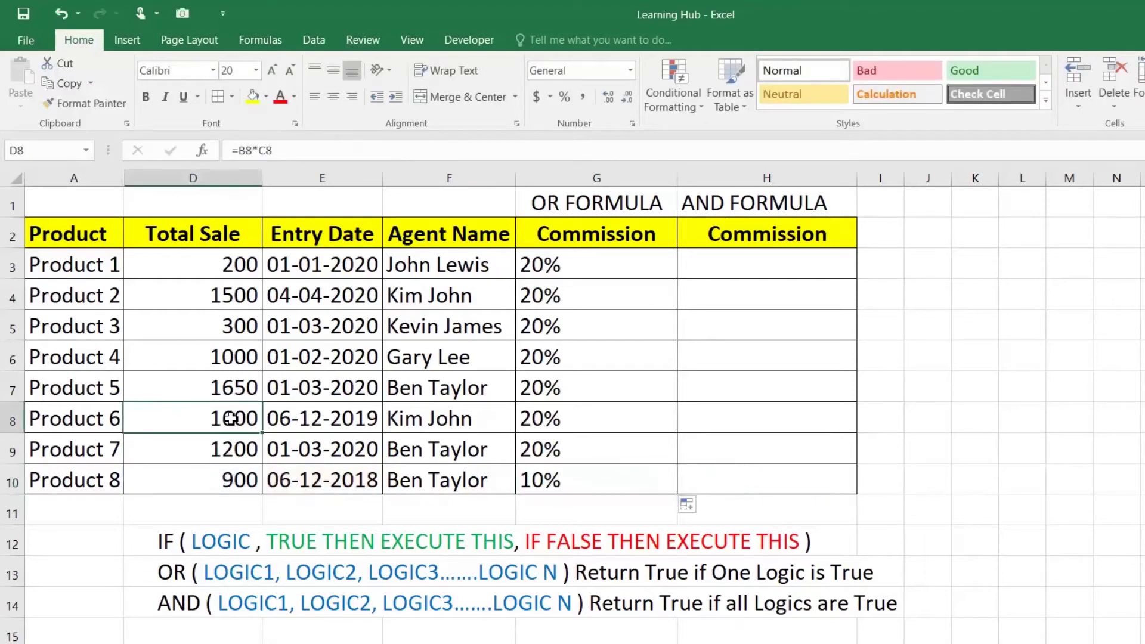
type("200")
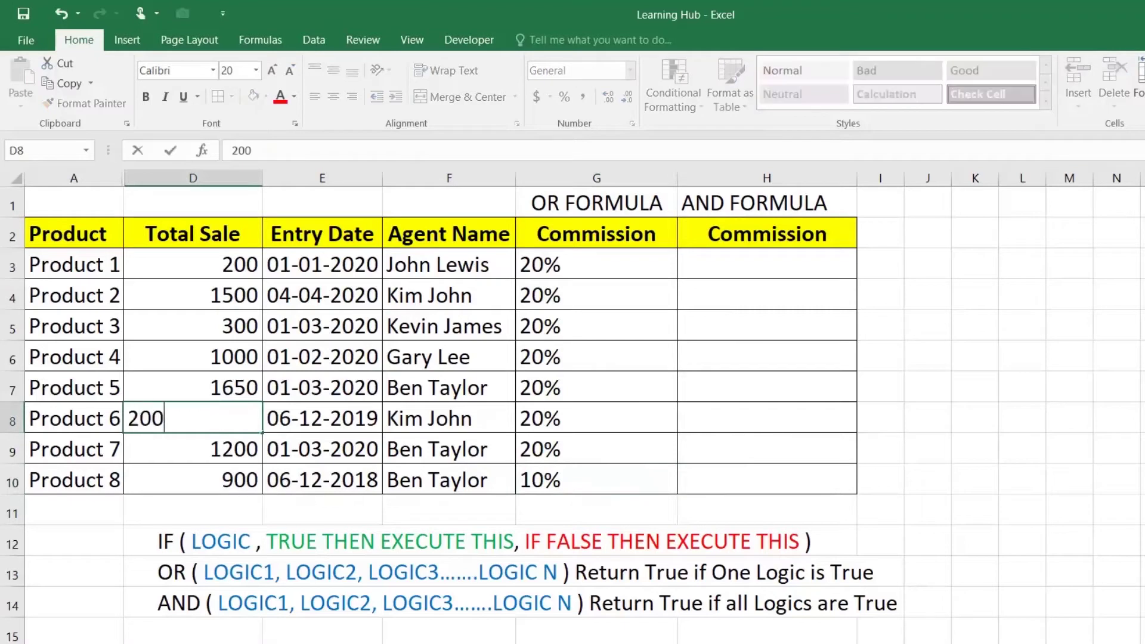
key("Return")
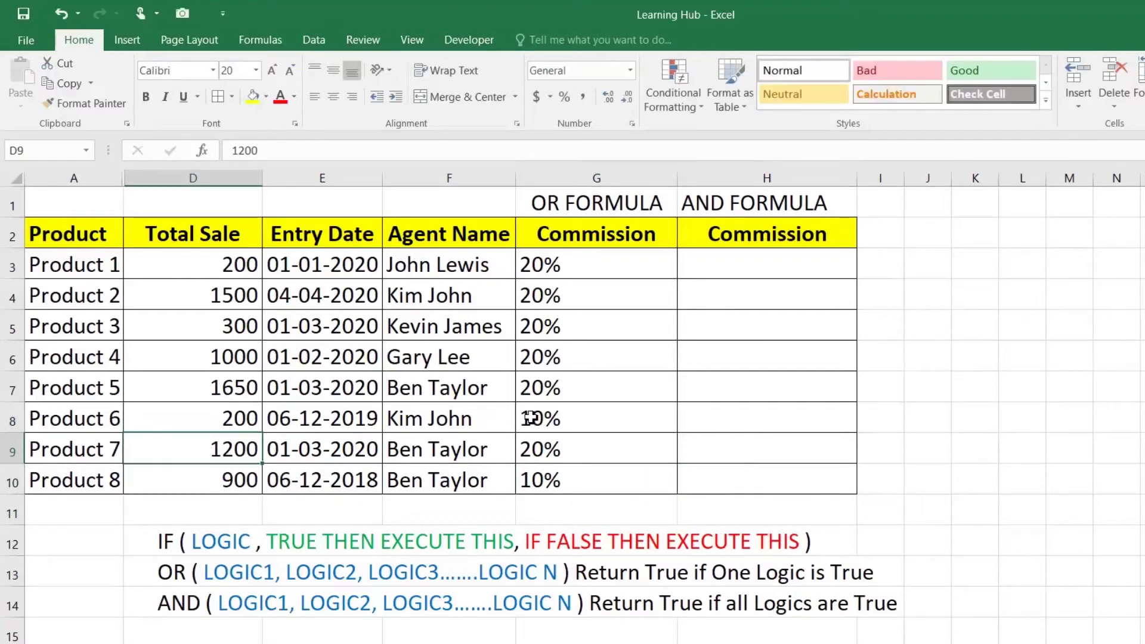
left_click(533, 417)
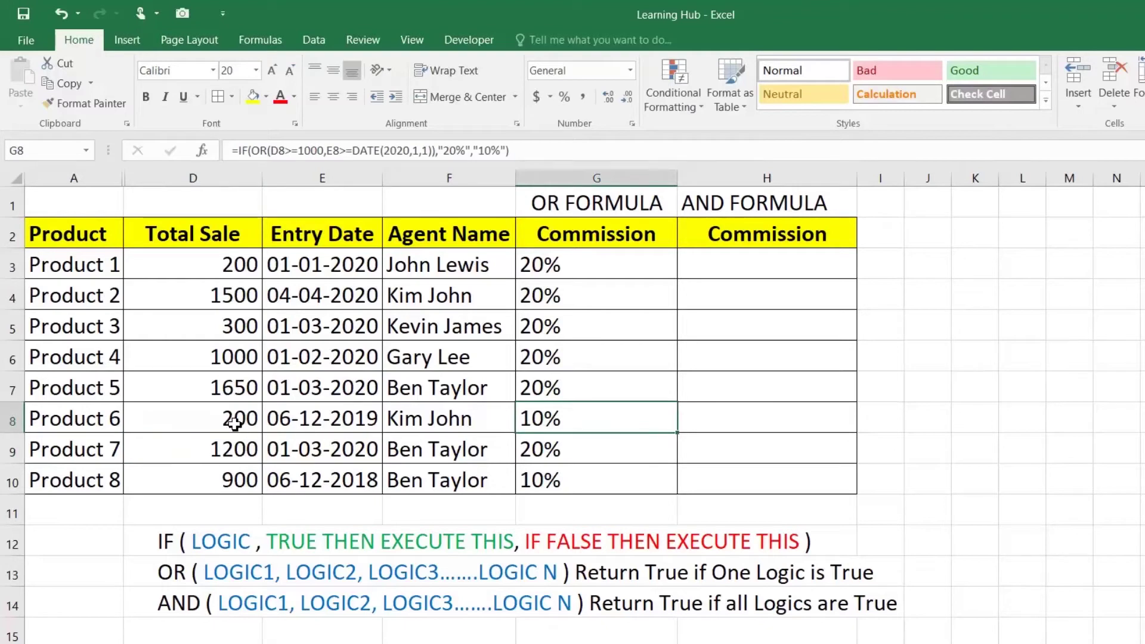
left_click(321, 421)
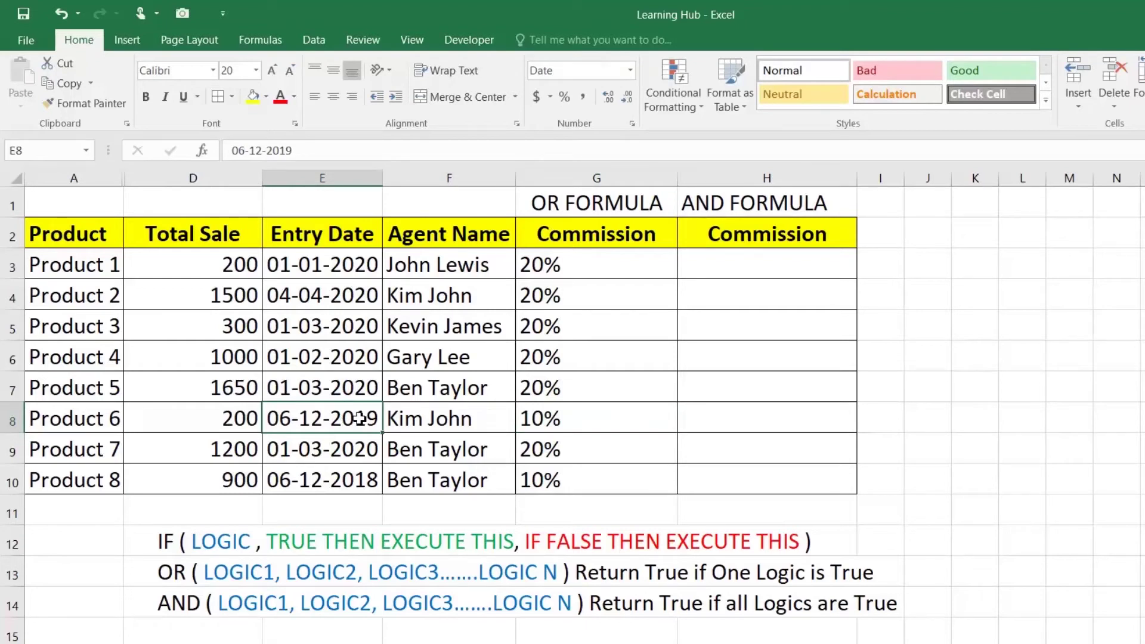
left_click(231, 419)
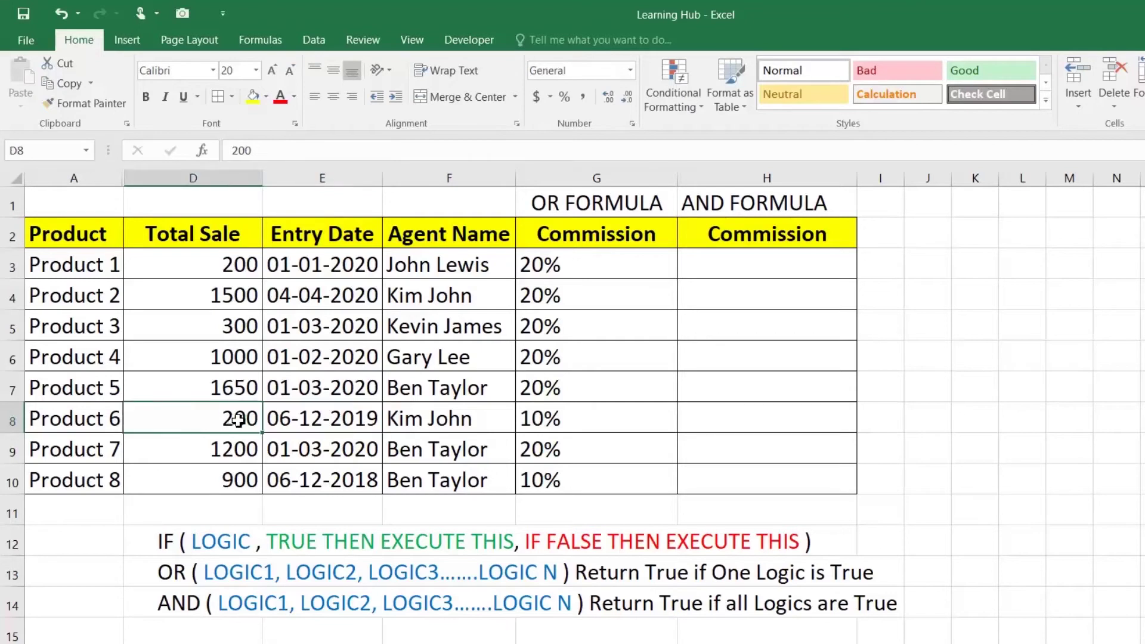
key("ctrl+z")
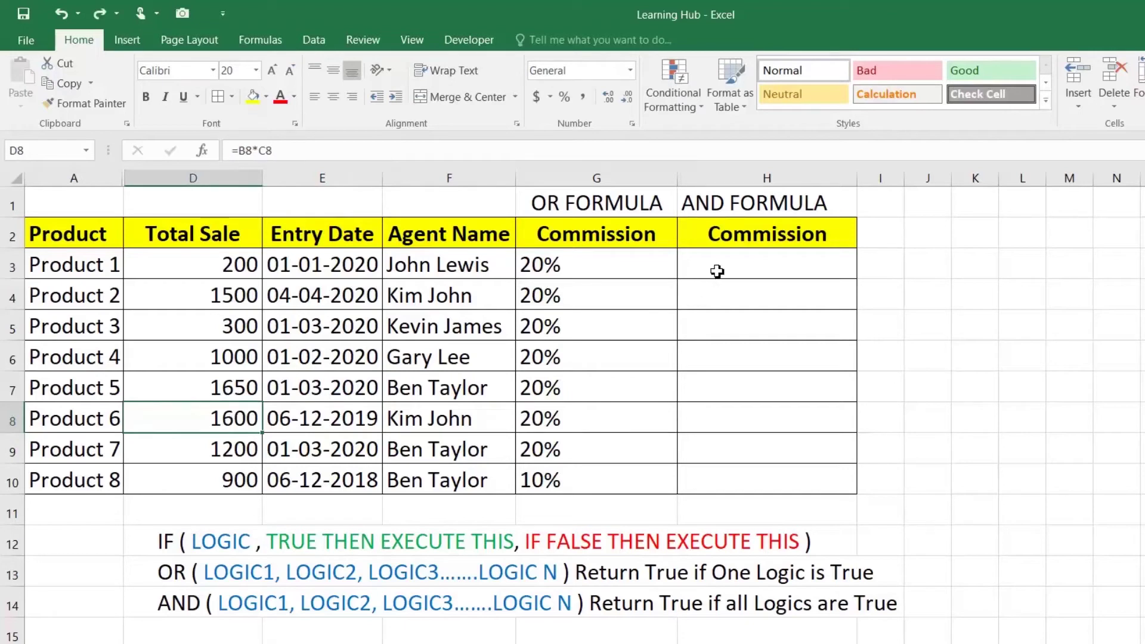
left_click(722, 265)
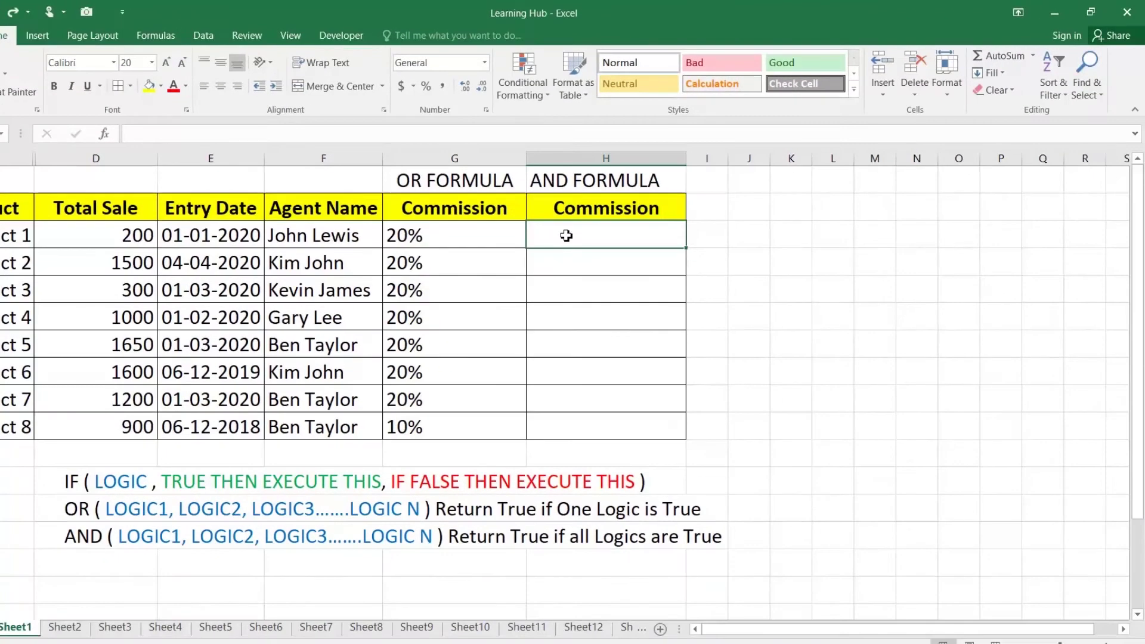
Enter =IF(AND(D3>=1000,E3>=DATE(2020,01,01)),"20%","10%") in H3, which returns 10%
type("=I")
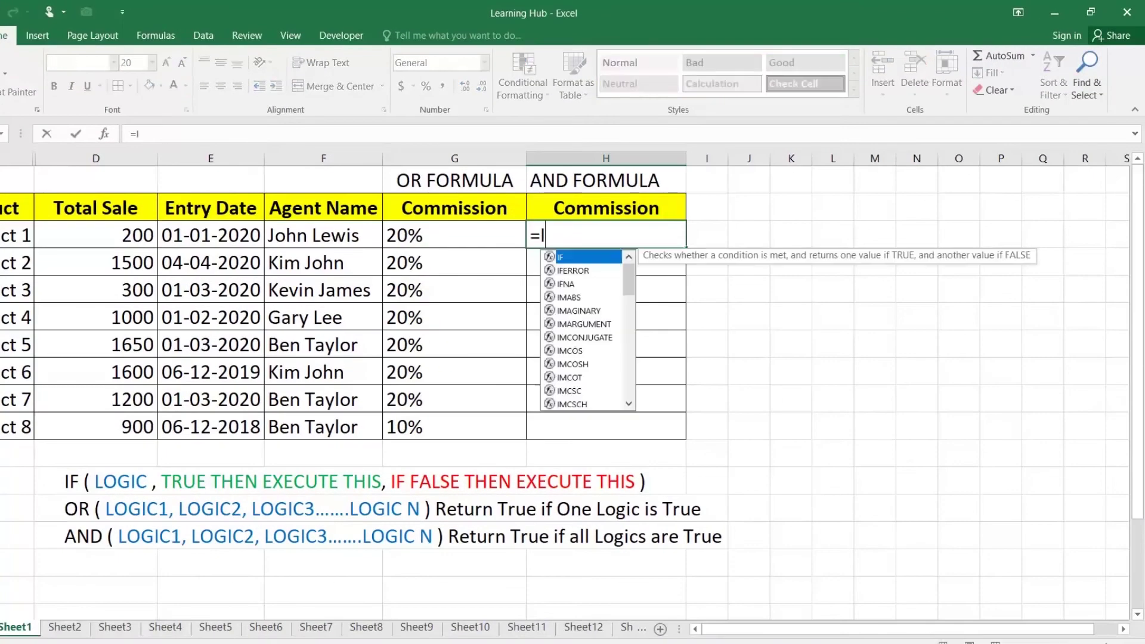
type("F(AND(")
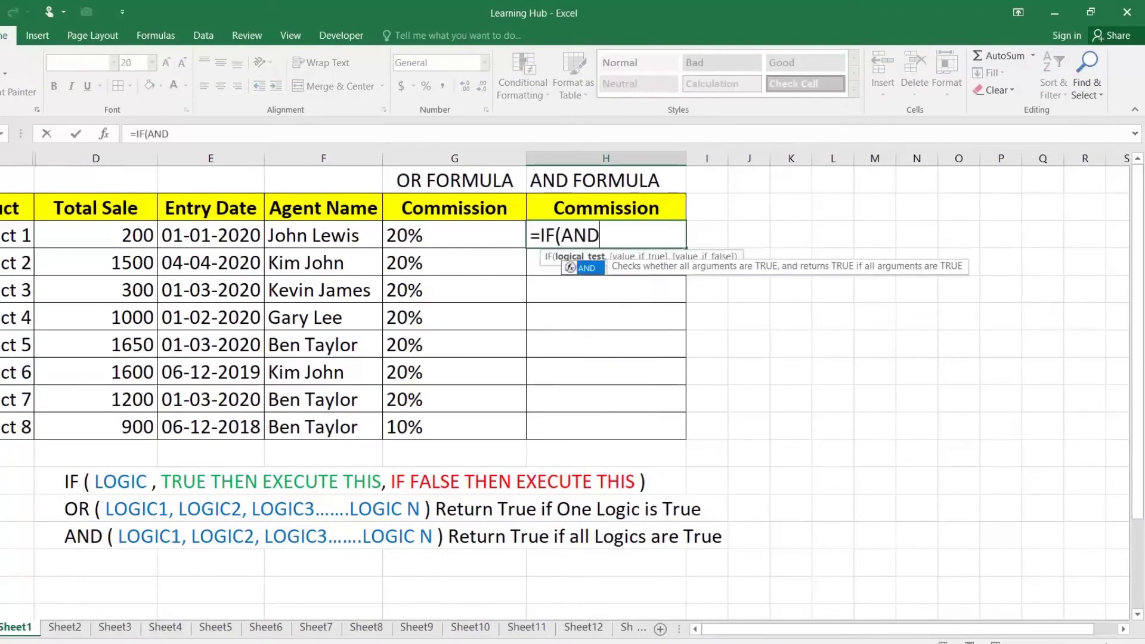
left_click(141, 238)
type(">=1000,")
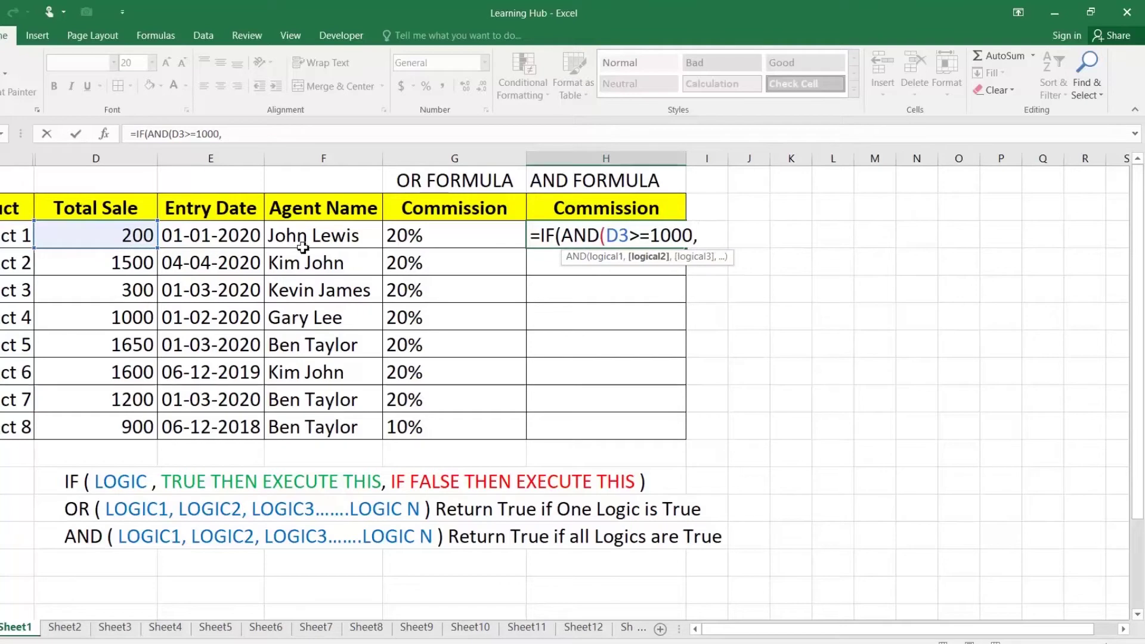
left_click(211, 233)
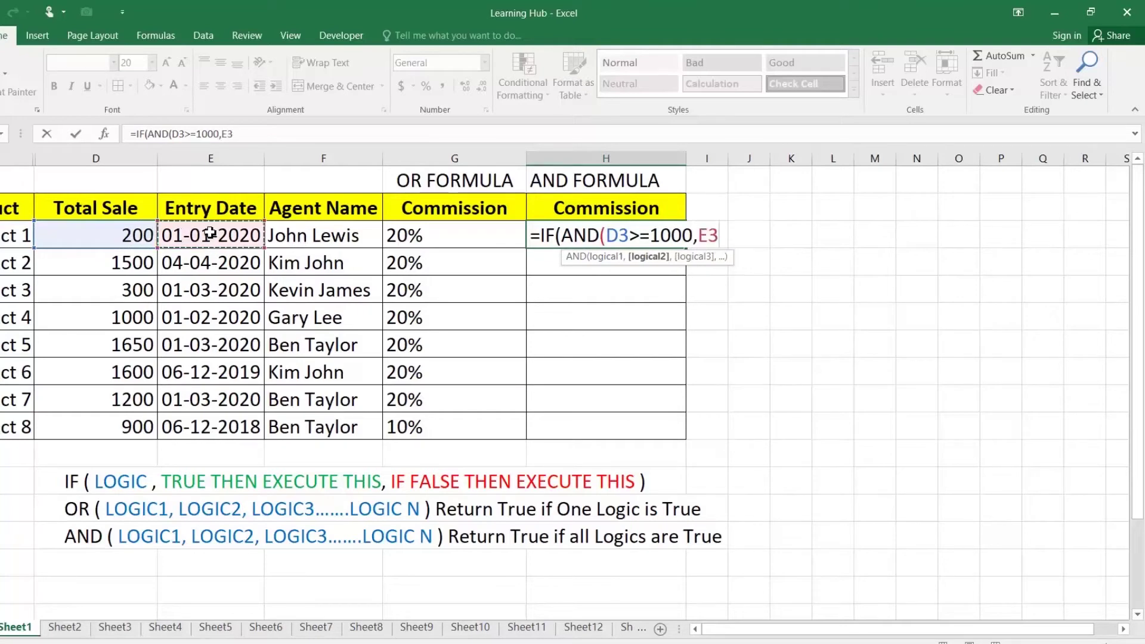
type(">=DATE(2020,01,01")
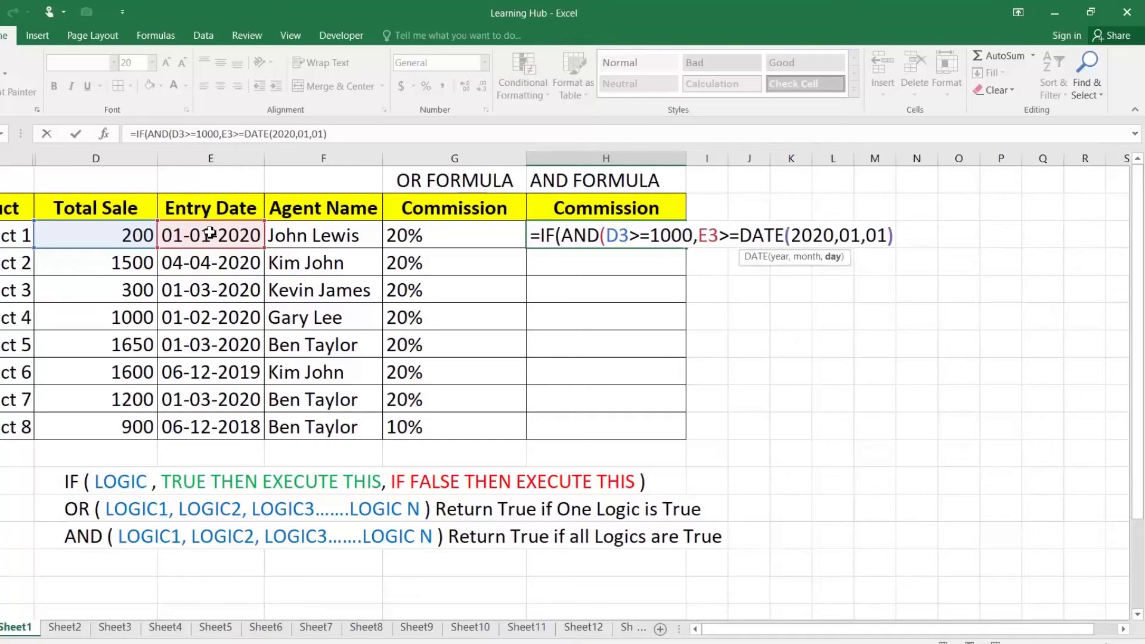
type(")),")
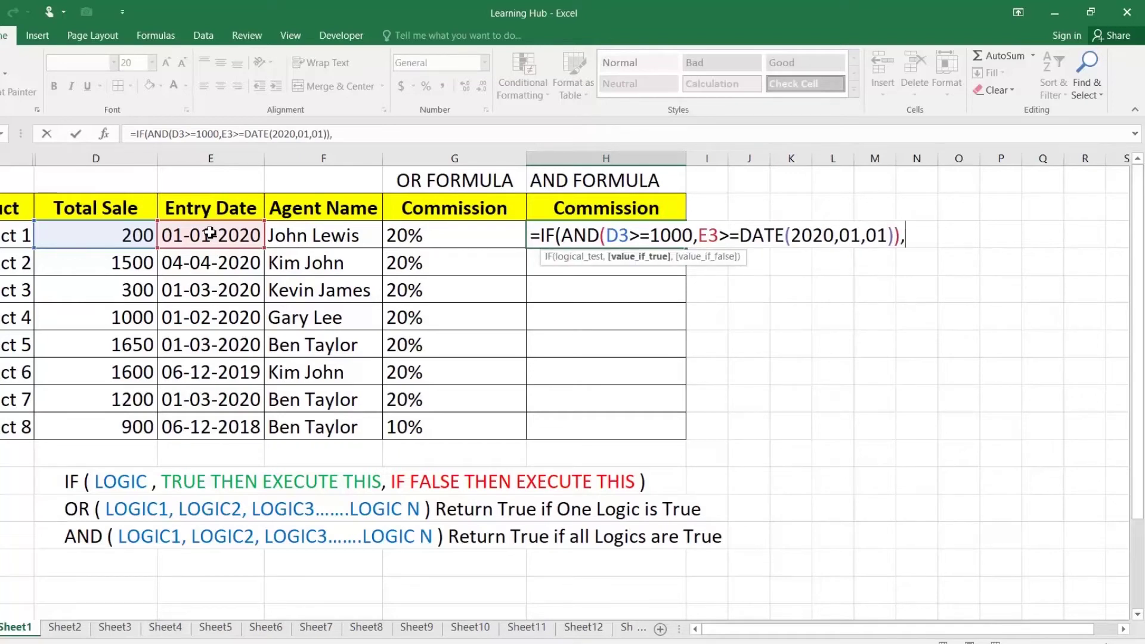
type("\"20%\",")
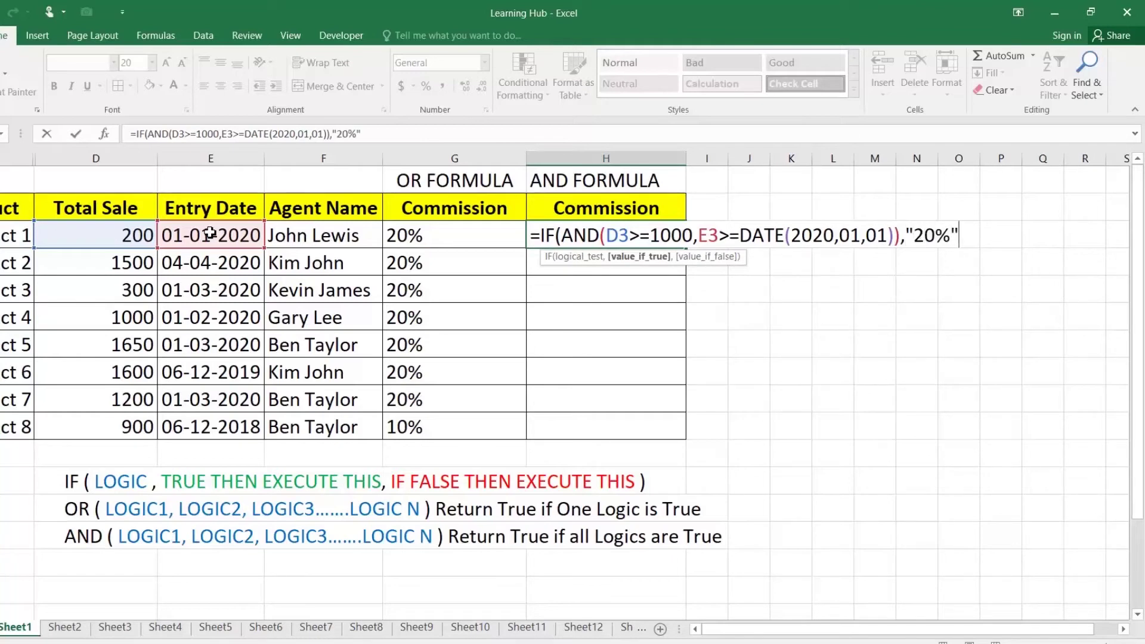
type("\"10")
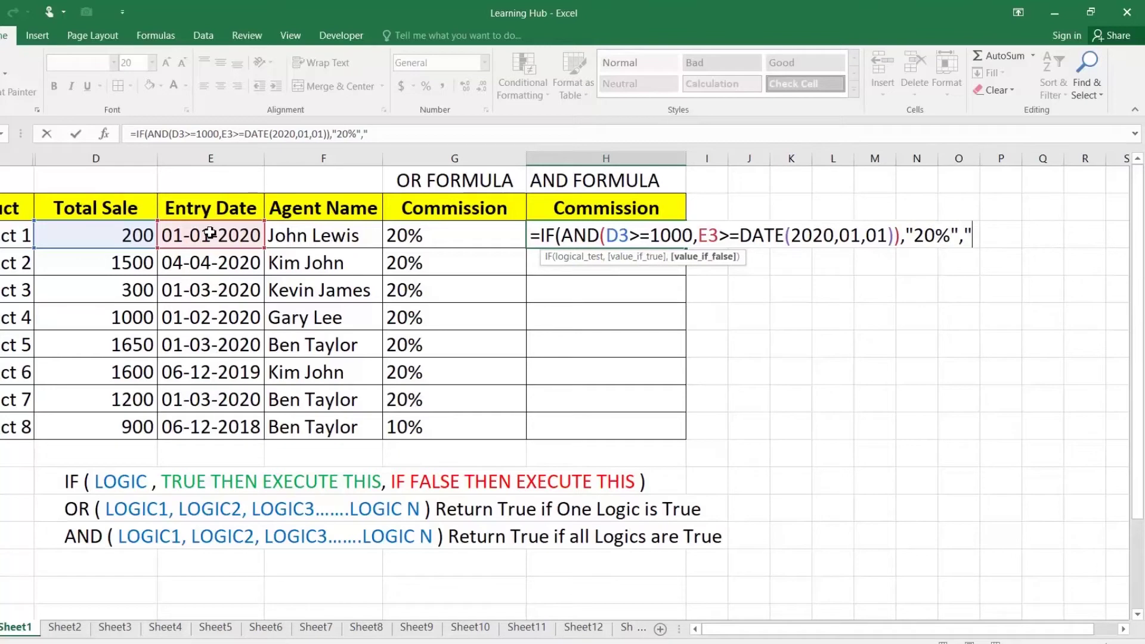
type("%\"")
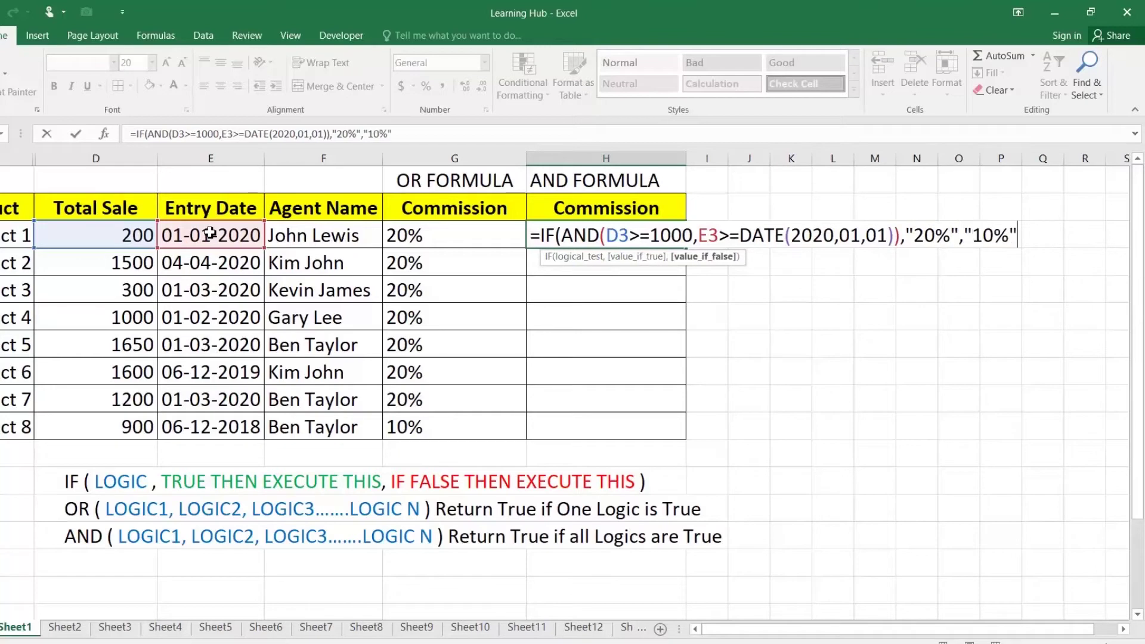
type(")")
key("Return")
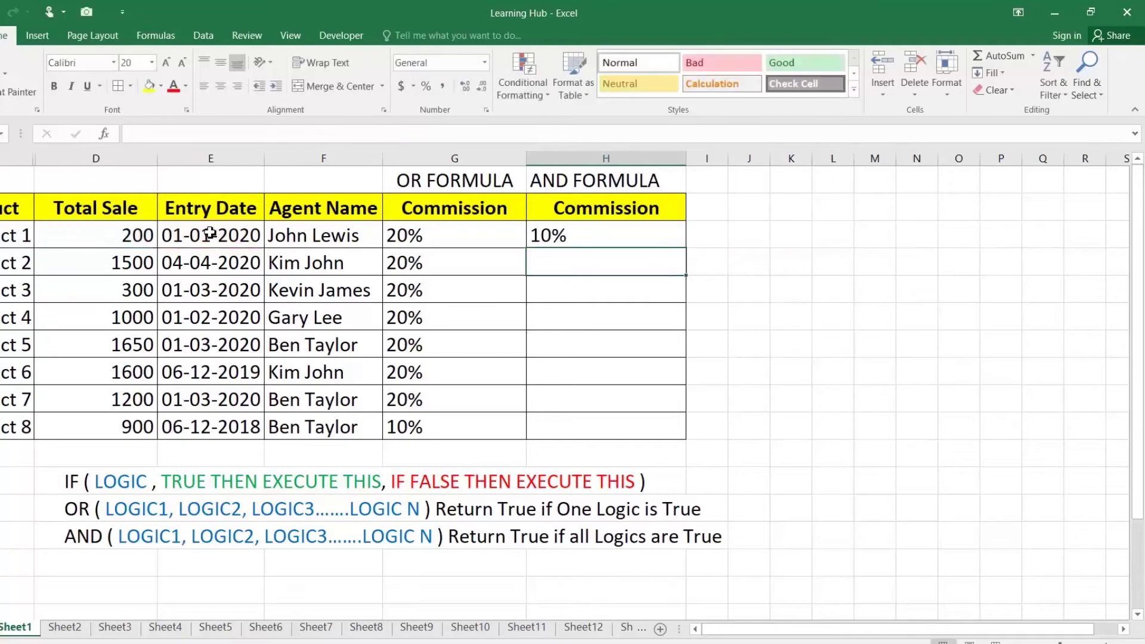
Copy the AND commission formula from H3 down to Product 8
left_click(564, 240)
left_click_drag(687, 250, 687, 438)
left_click(562, 234)
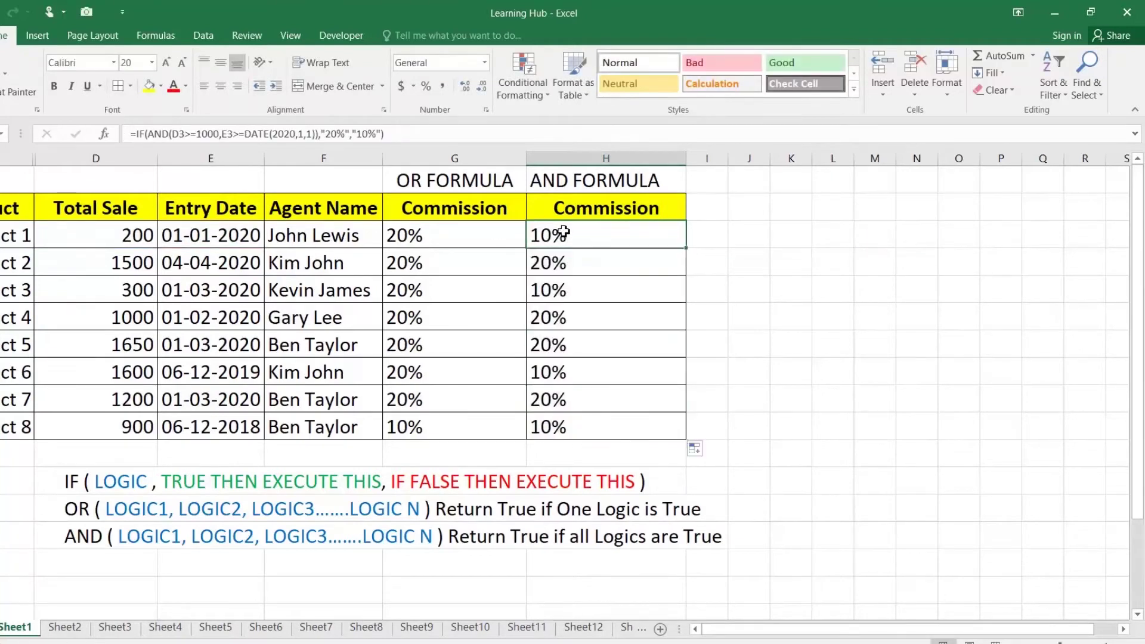
Check Product 1's total sale and entry date against its AND formula's 10% result, leaving it unchanged
left_click(142, 236)
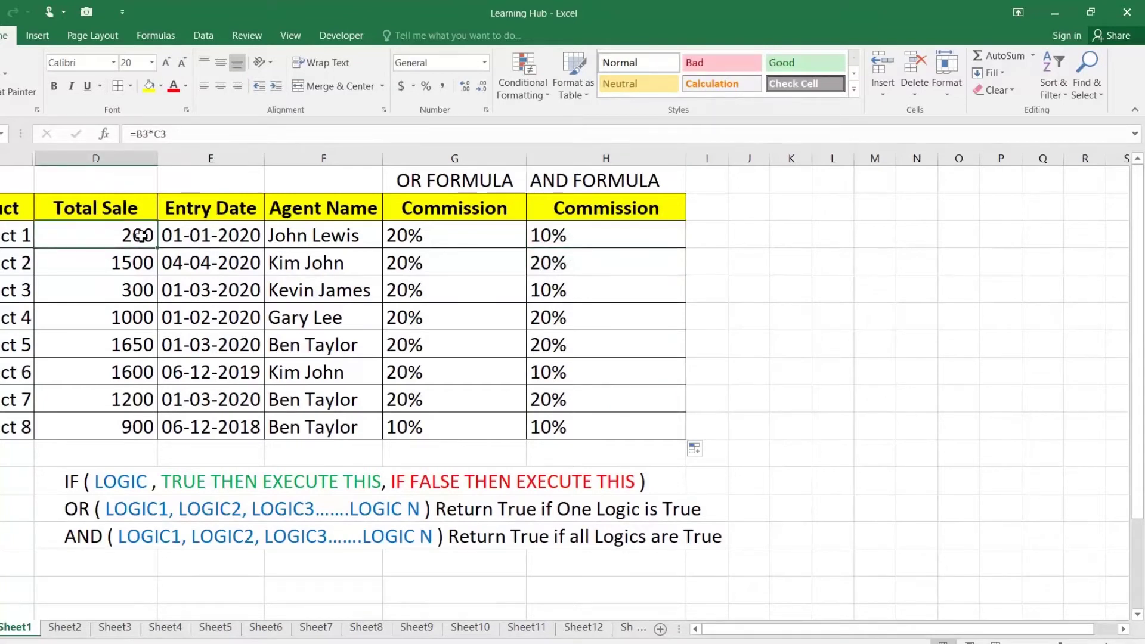
left_click(205, 236)
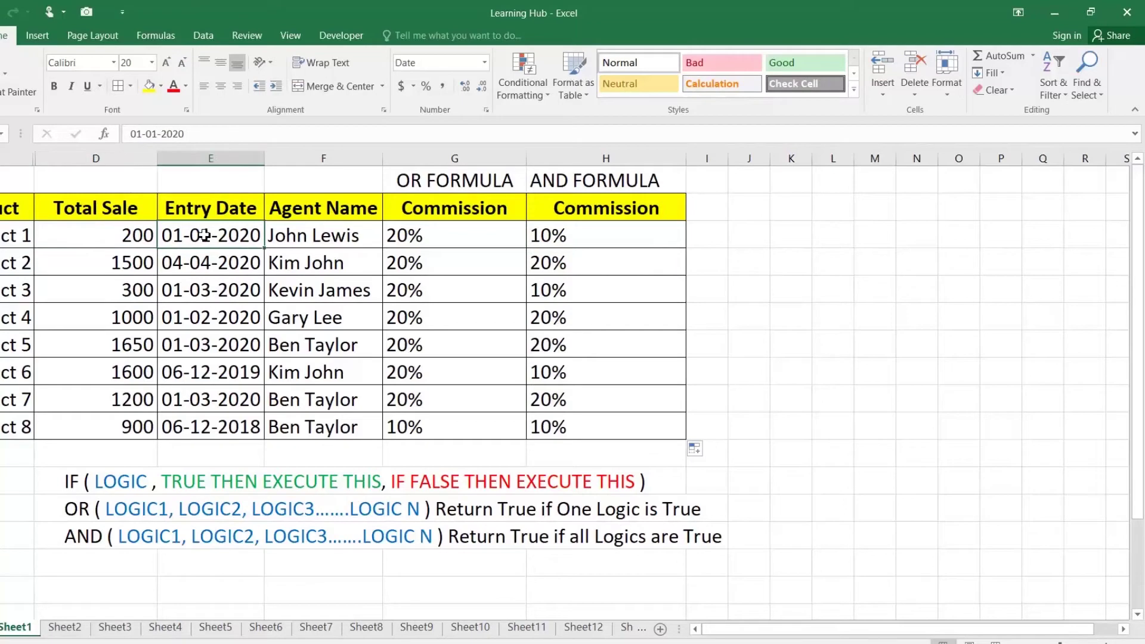
left_click(128, 227)
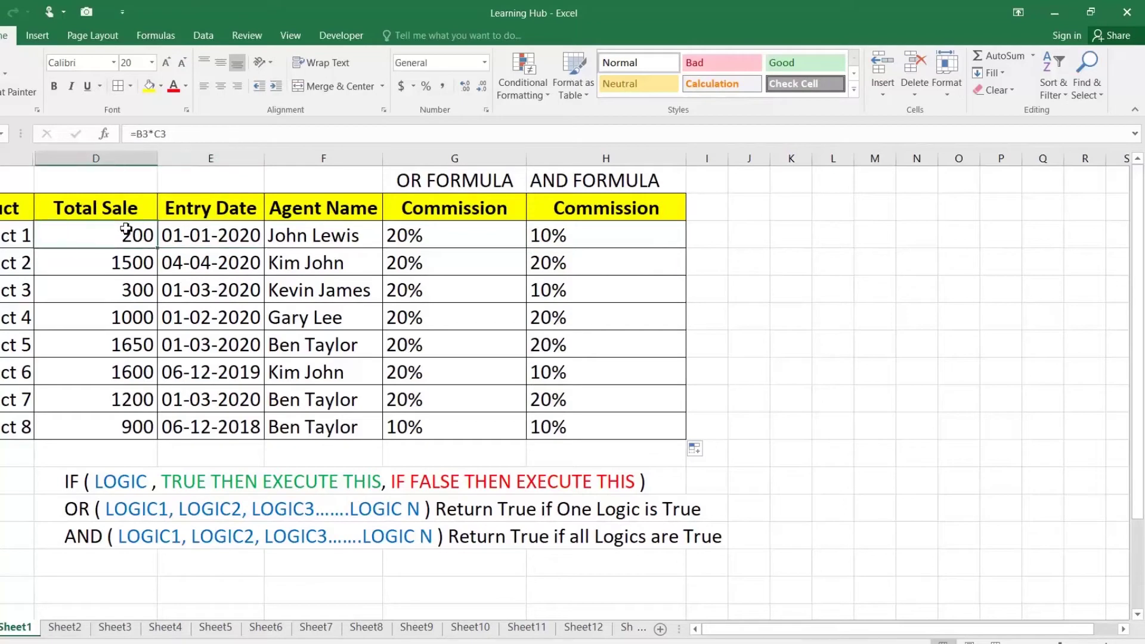
left_click(554, 233)
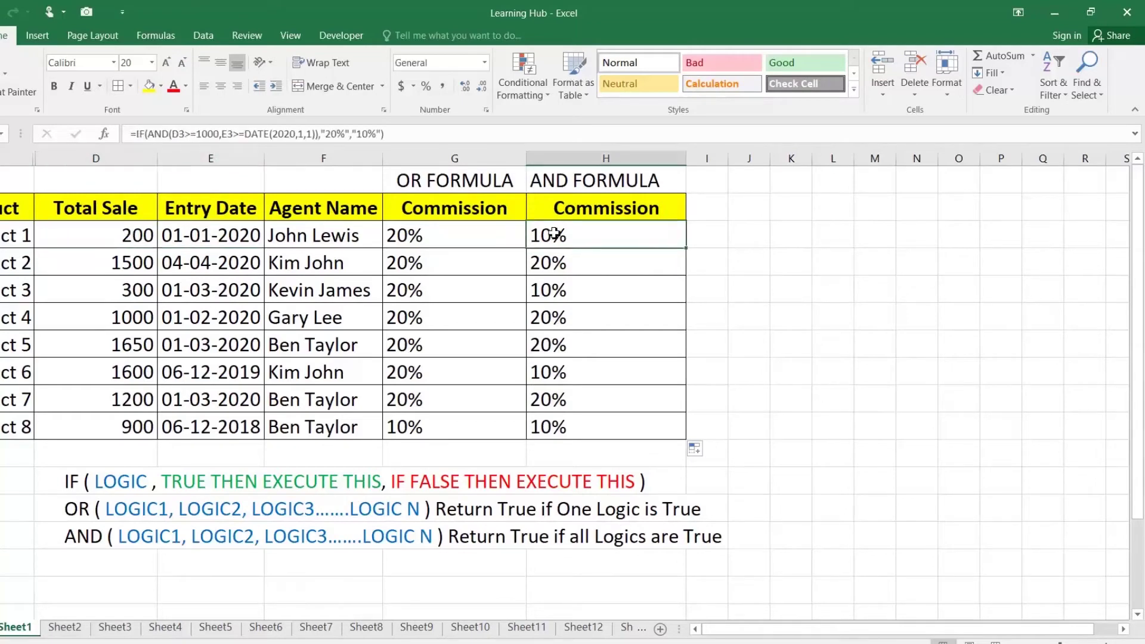
double_click(619, 235)
left_click_drag(943, 236, 997, 236)
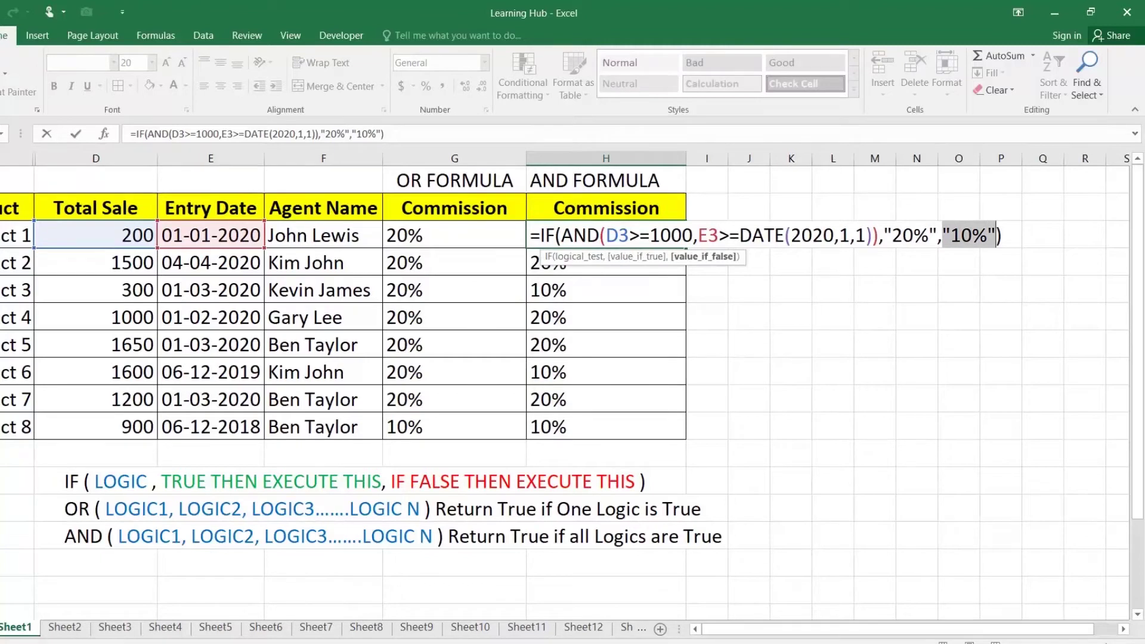
key("Escape")
Compare Products 2 and 3's total sales and entry dates with their commission results
left_click(560, 269)
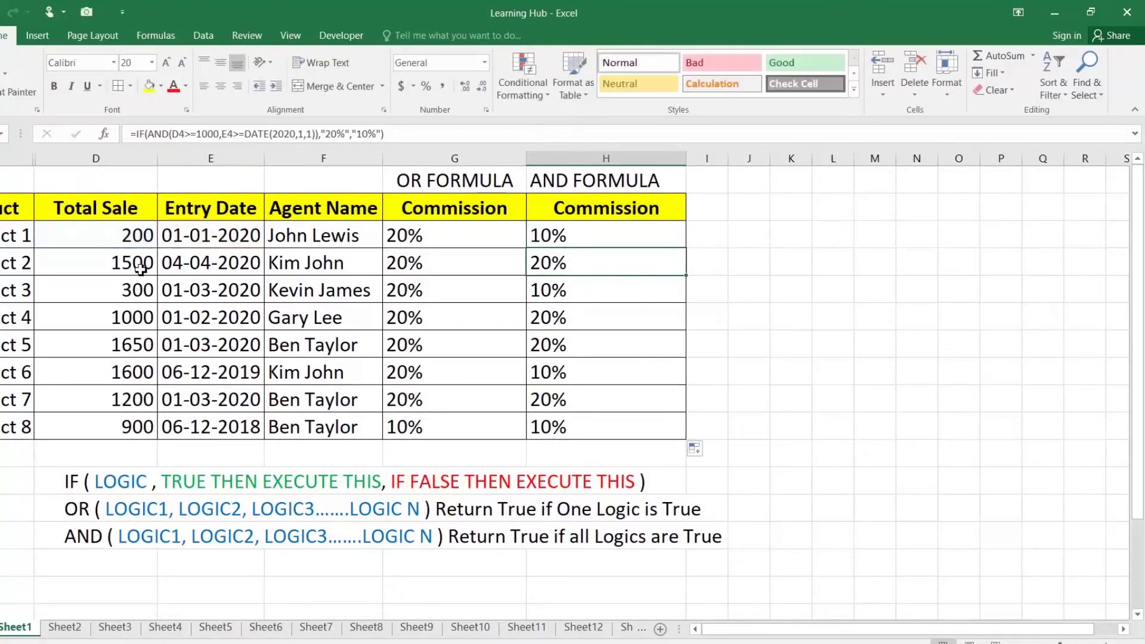
left_click_drag(121, 264, 171, 264)
left_click(121, 268)
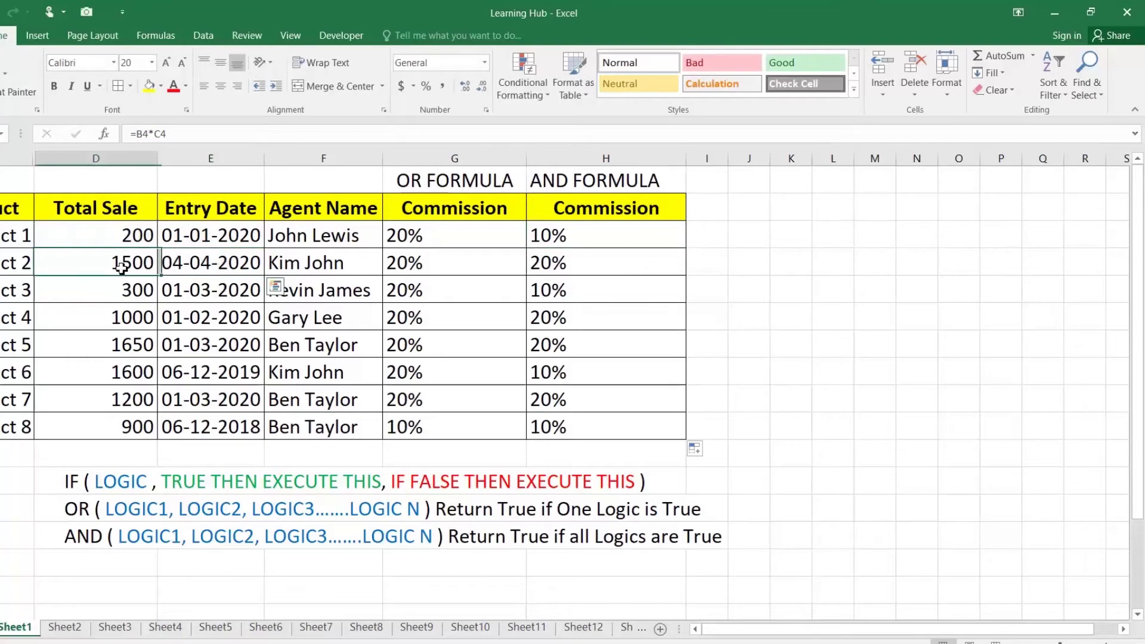
left_click(203, 260)
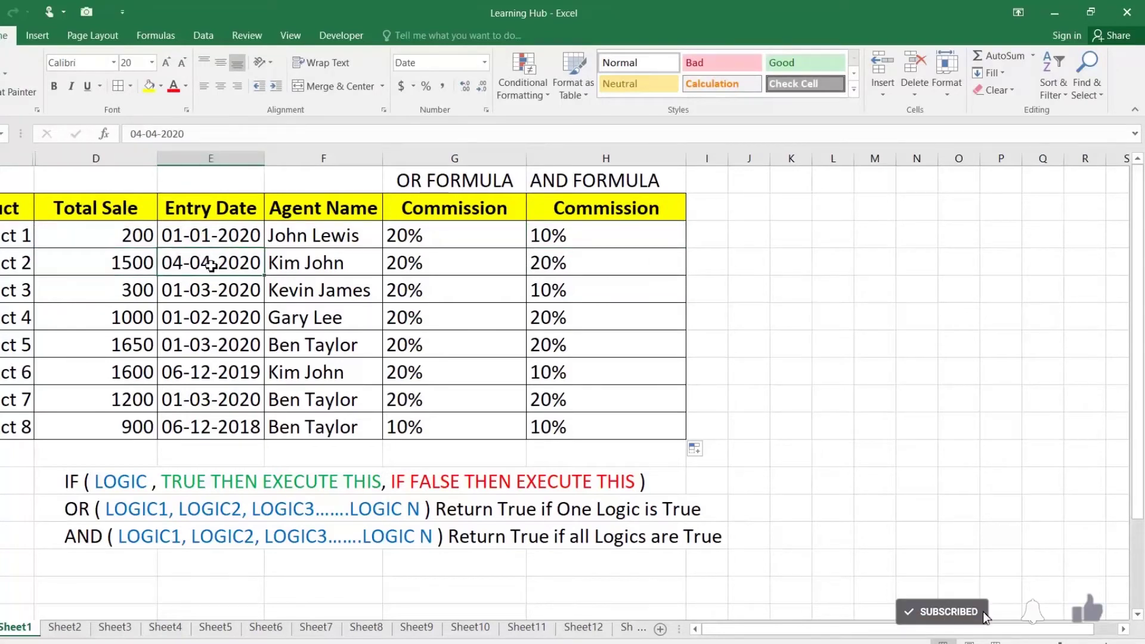
left_click(549, 290)
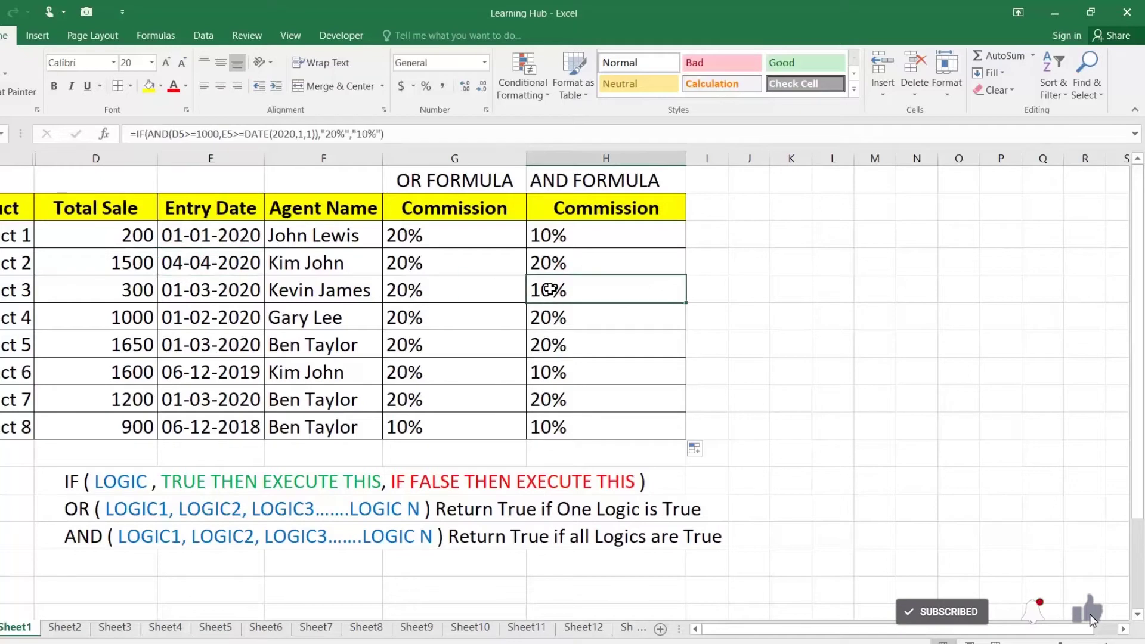
left_click(119, 298)
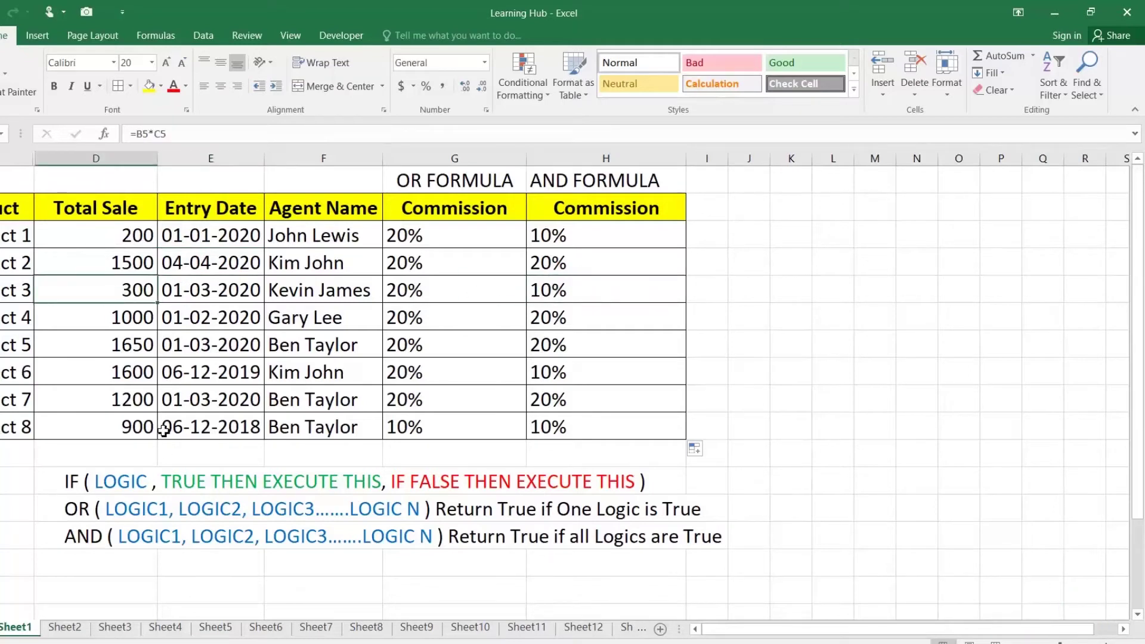
Show why Product 6 gets 10%: sales of 1600 but entry date 06-12-2019 fails the date condition
left_click(145, 373)
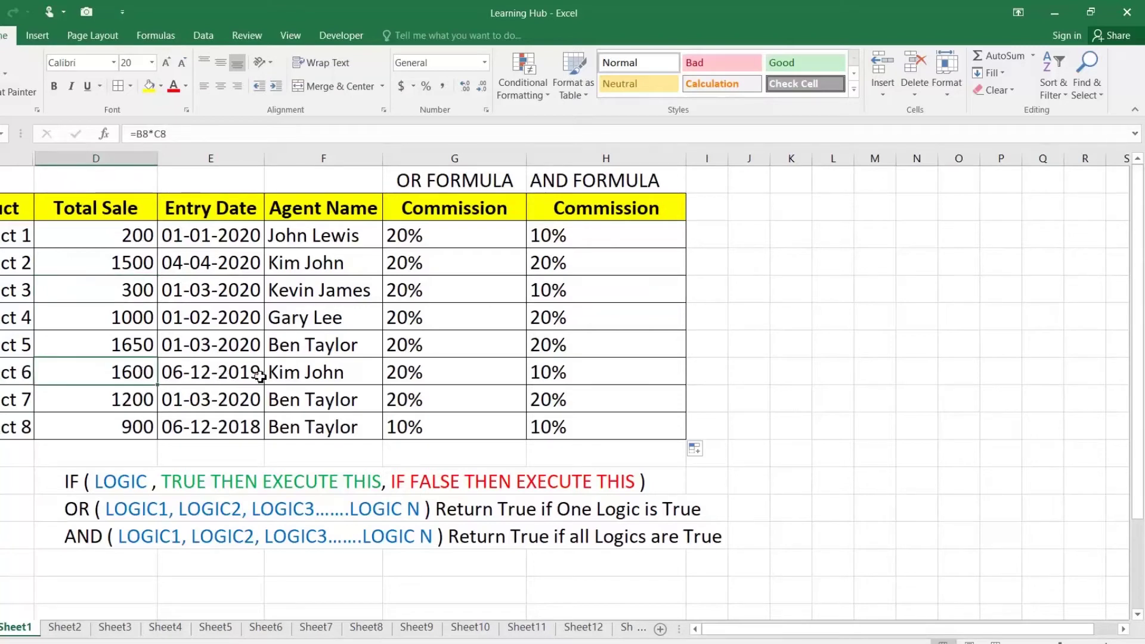
left_click(240, 374)
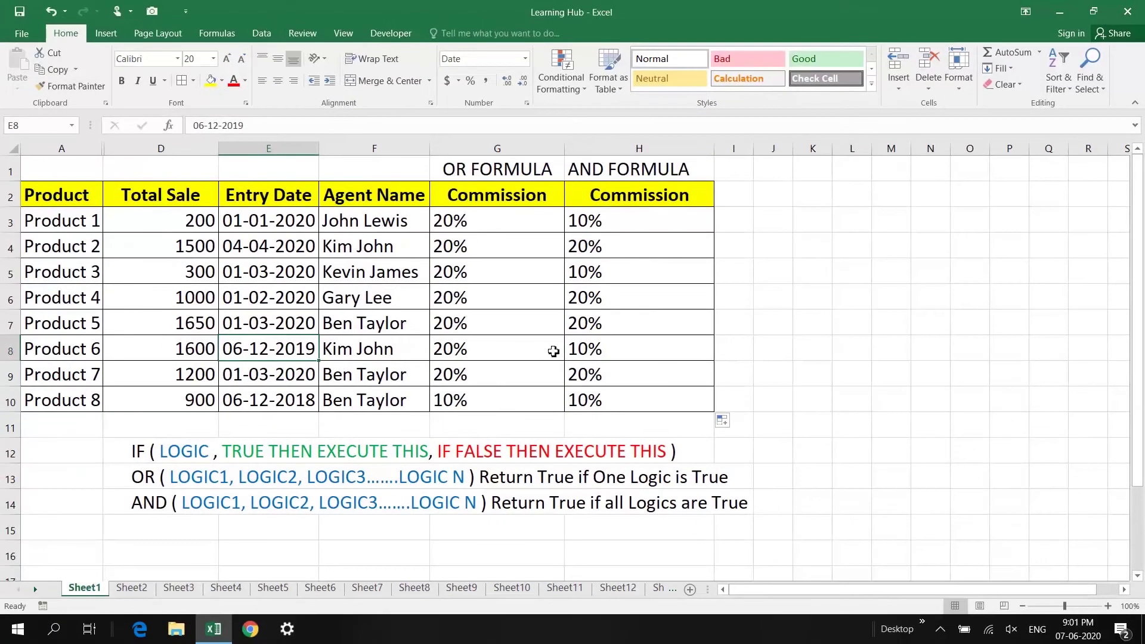
left_click(550, 375)
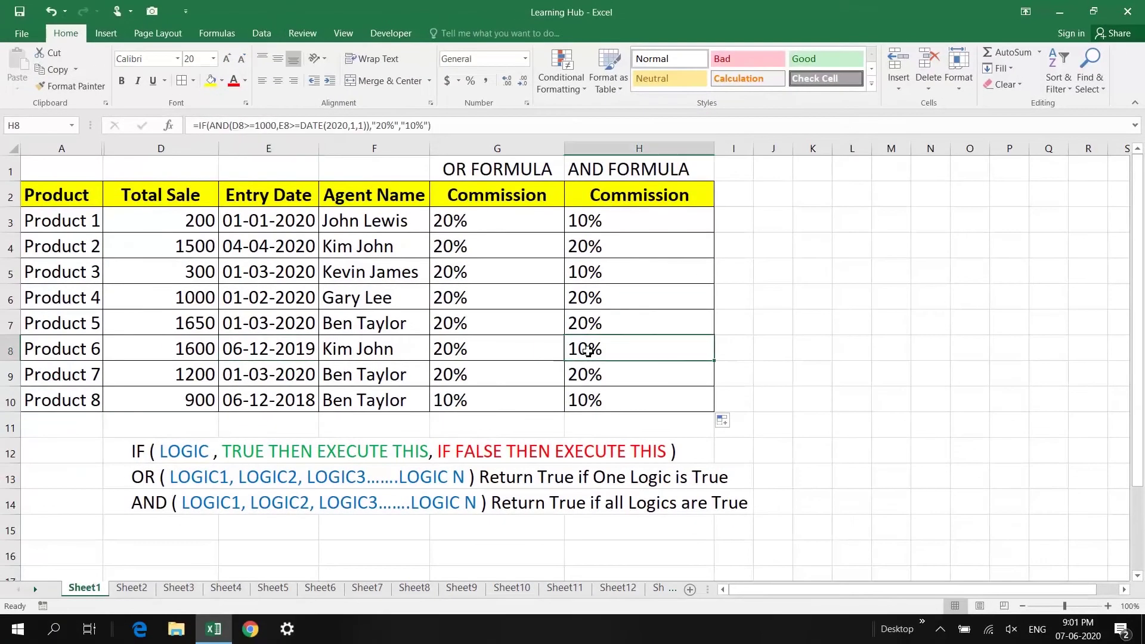
double_click(587, 352)
left_click_drag(725, 349, 884, 349)
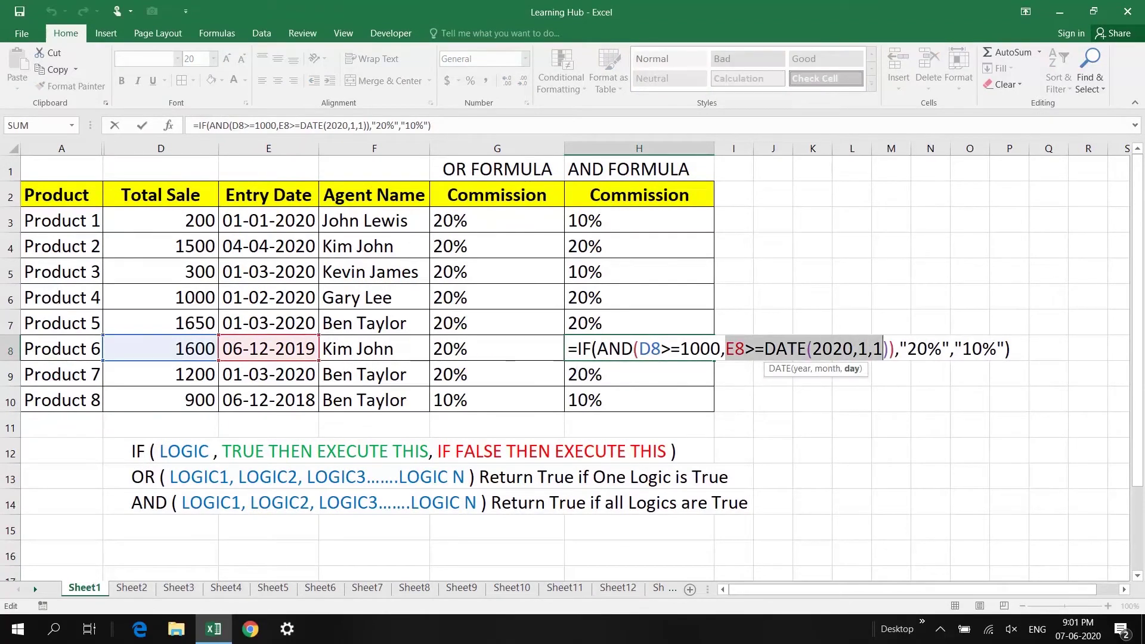
left_click_drag(956, 349, 997, 349)
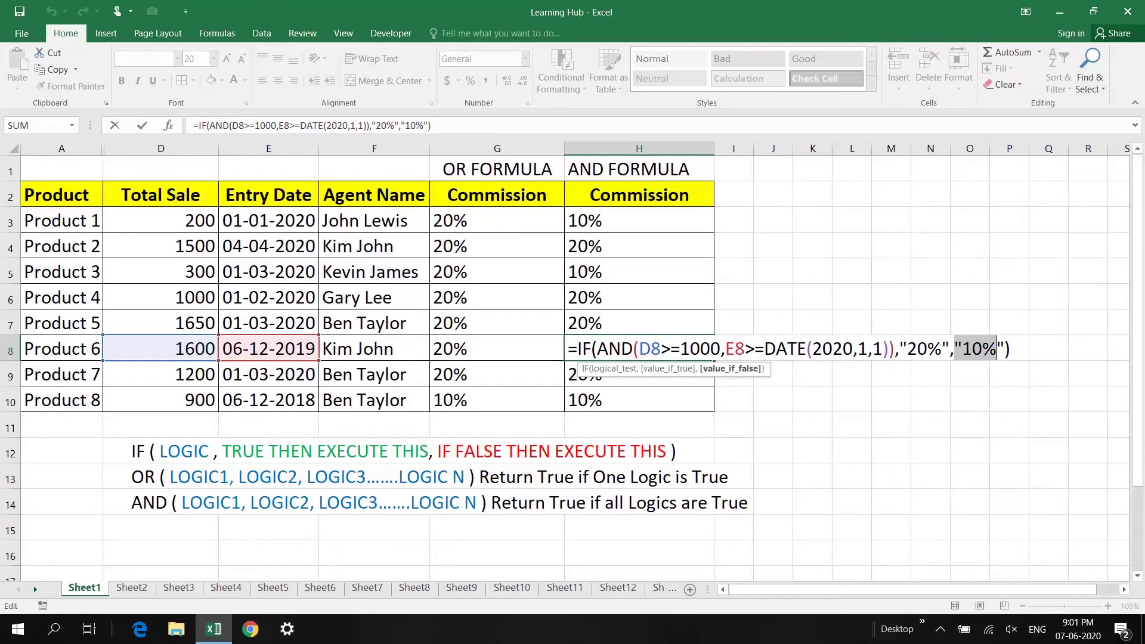
key("Return")
key("Down")
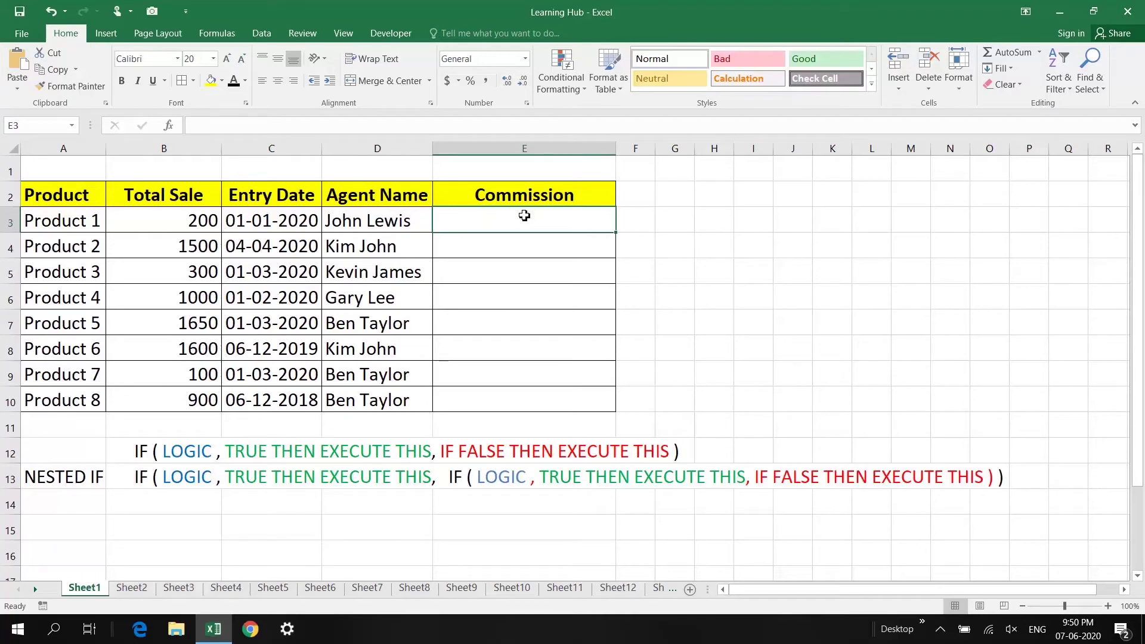
Point out the IF and NESTED IF syntax notes, then begin =IF( in Product 1's Commission cell E3
left_click(132, 451)
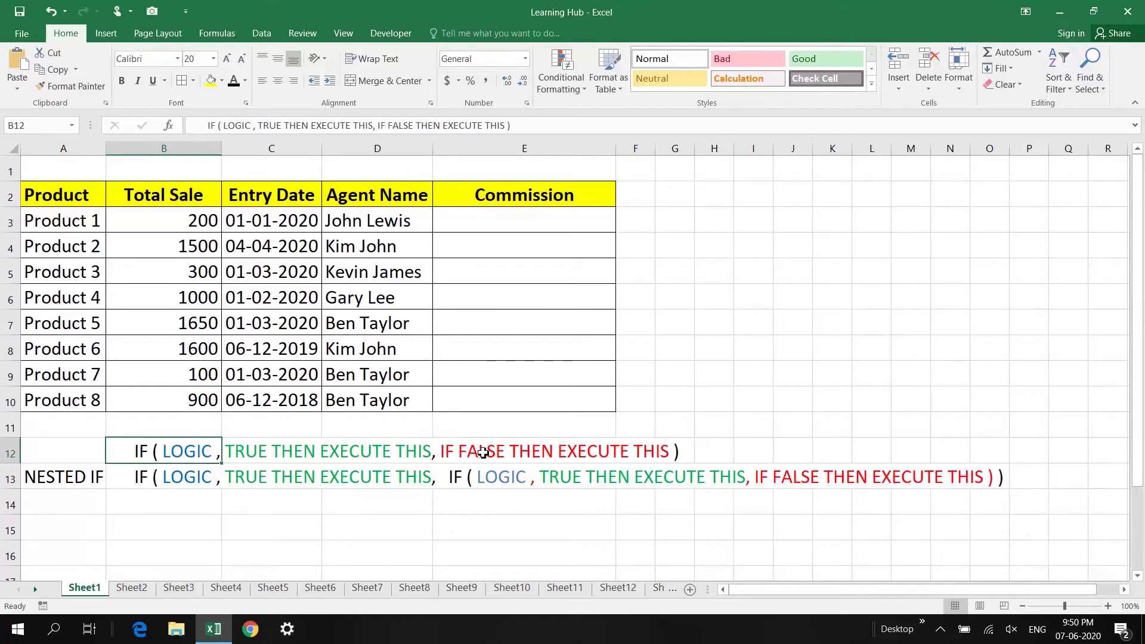
left_click(88, 481)
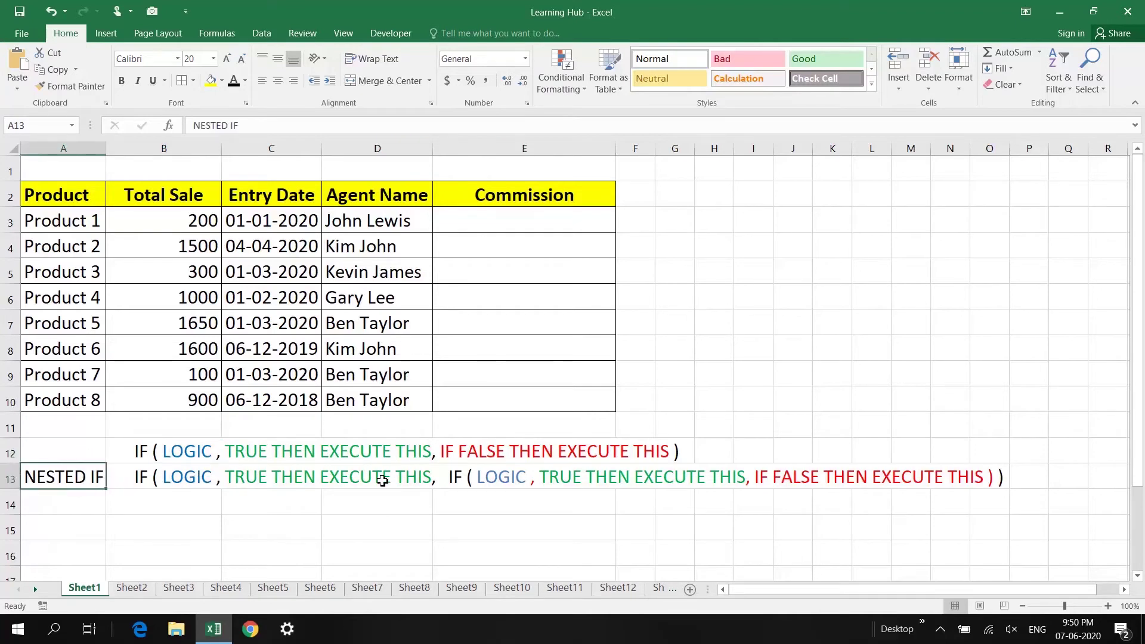
left_click(449, 476)
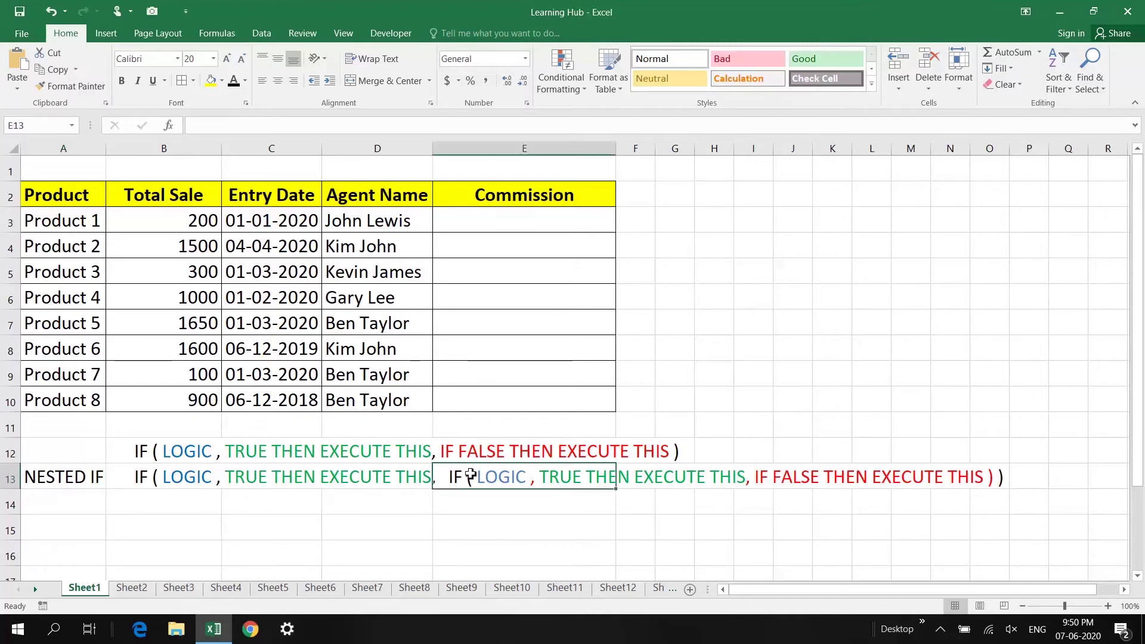
left_click(512, 226)
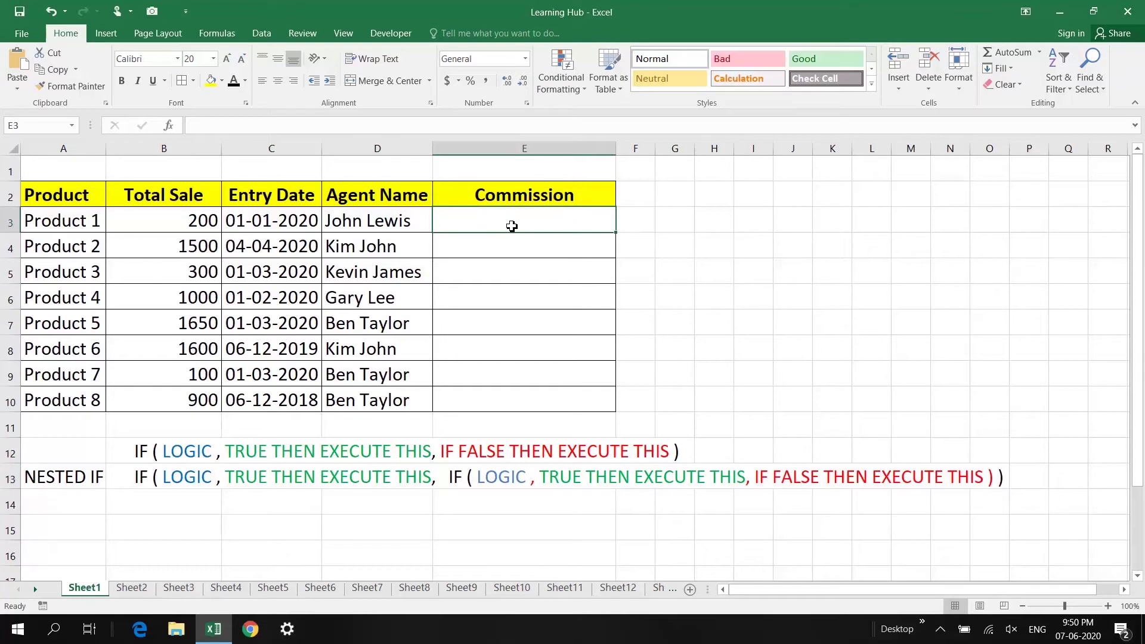
type("=")
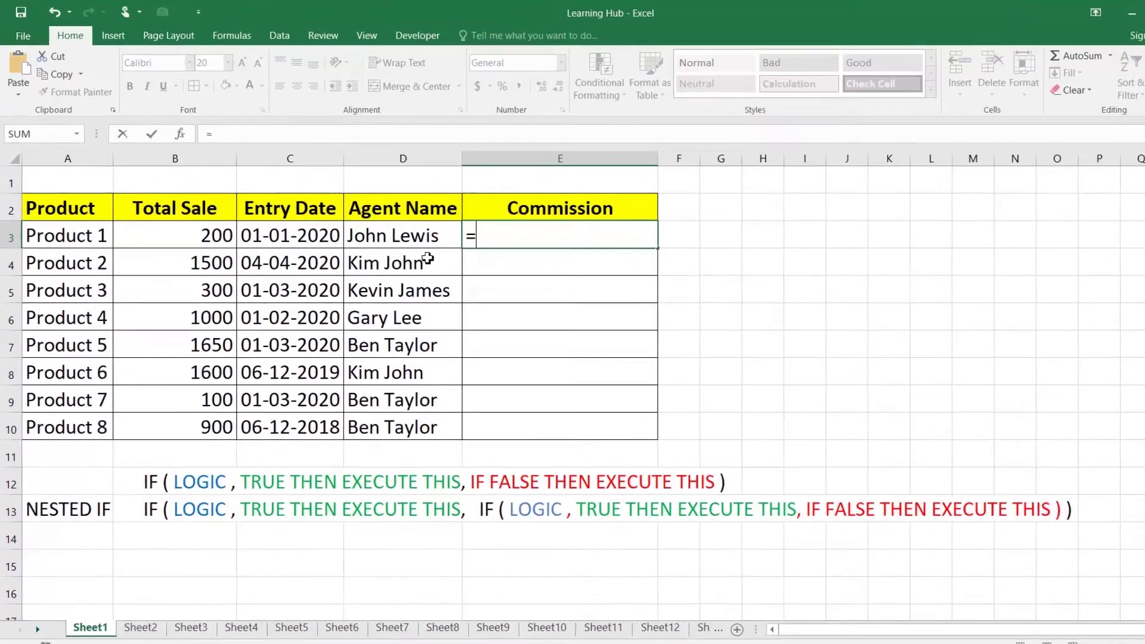
type("IF(")
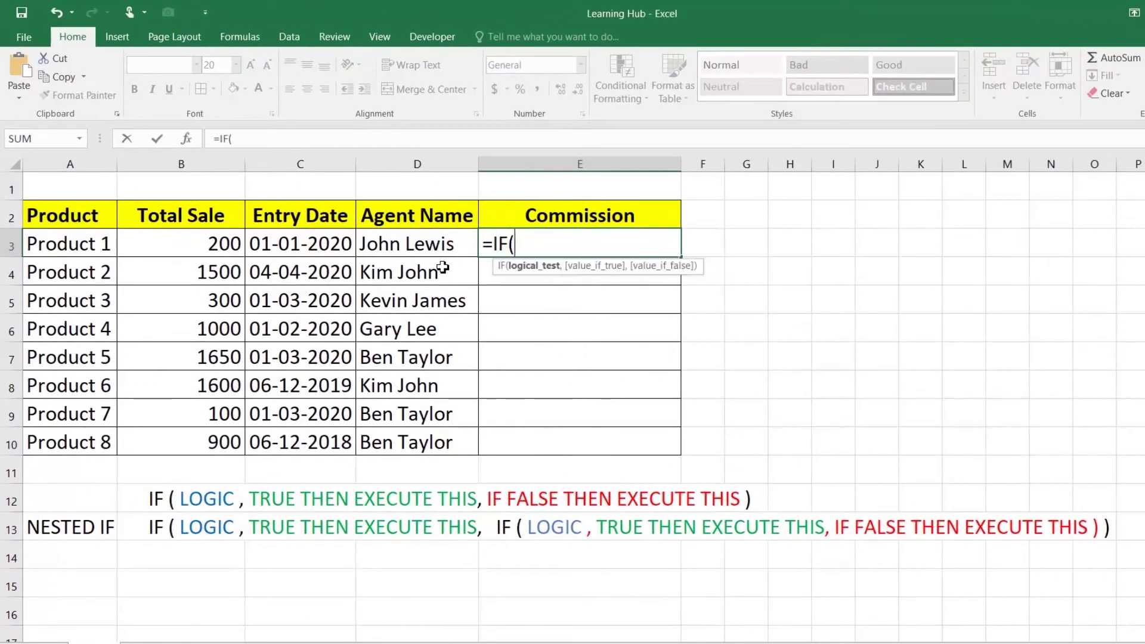
Enter =IF(B3>=1500,"40%","NEW FORMULA HERE") in Product 1's Commission cell E3
left_click(208, 249)
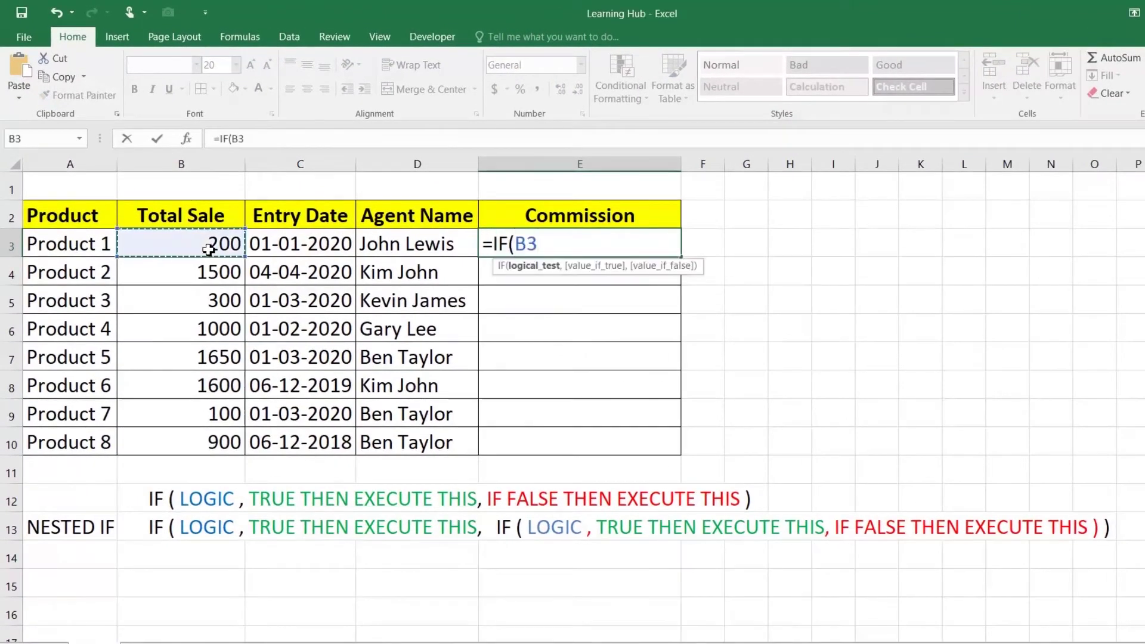
type(">=1500")
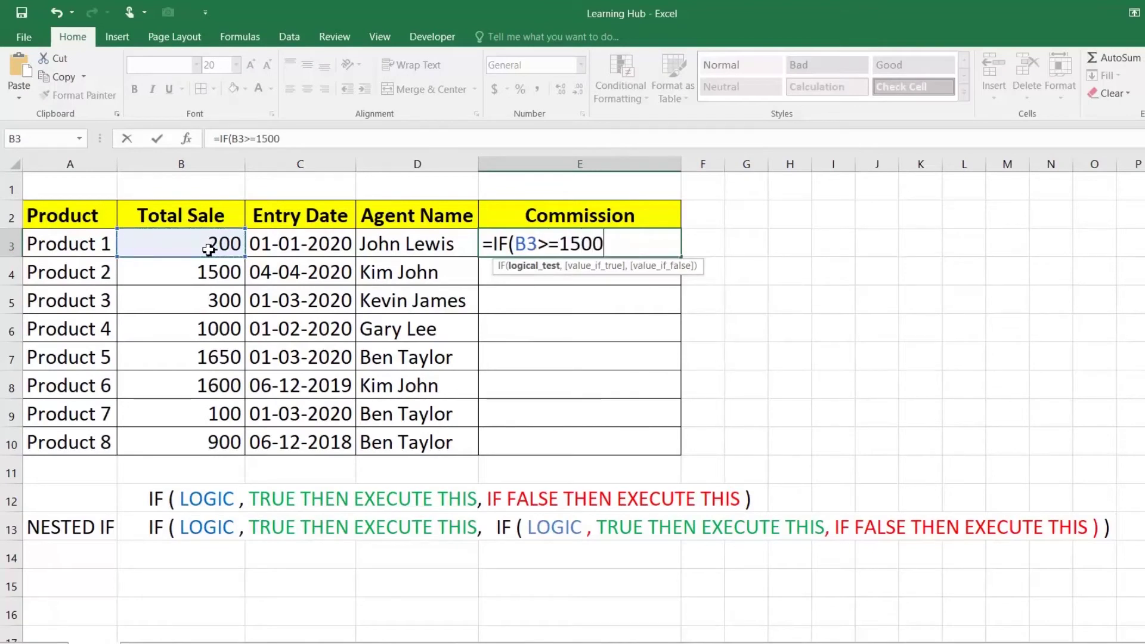
type(",")
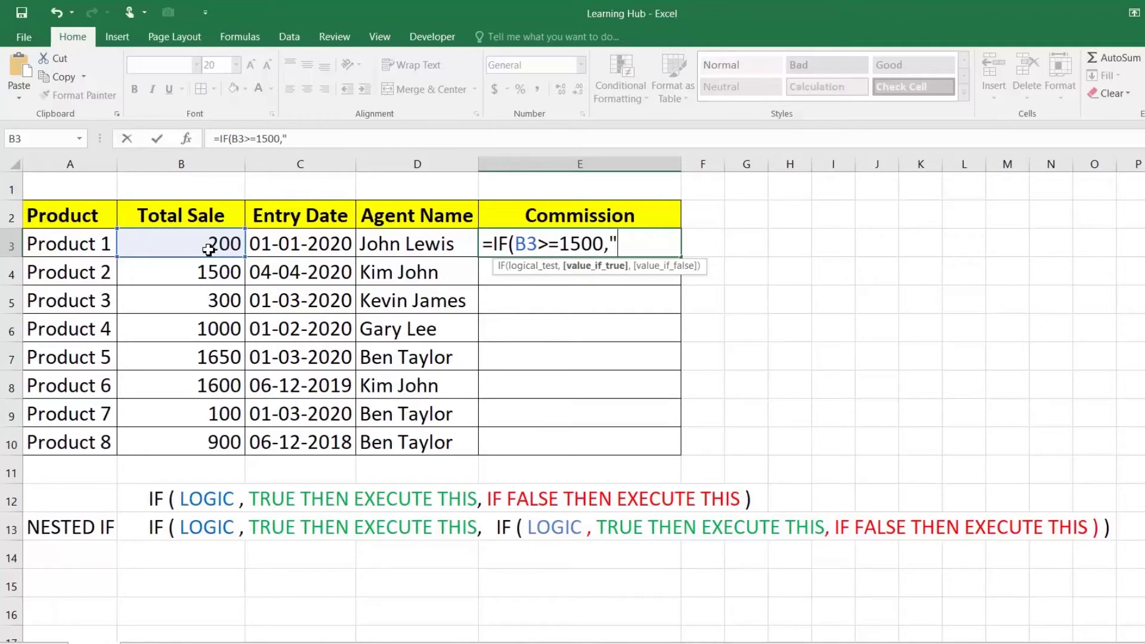
type("\"40%\",\"")
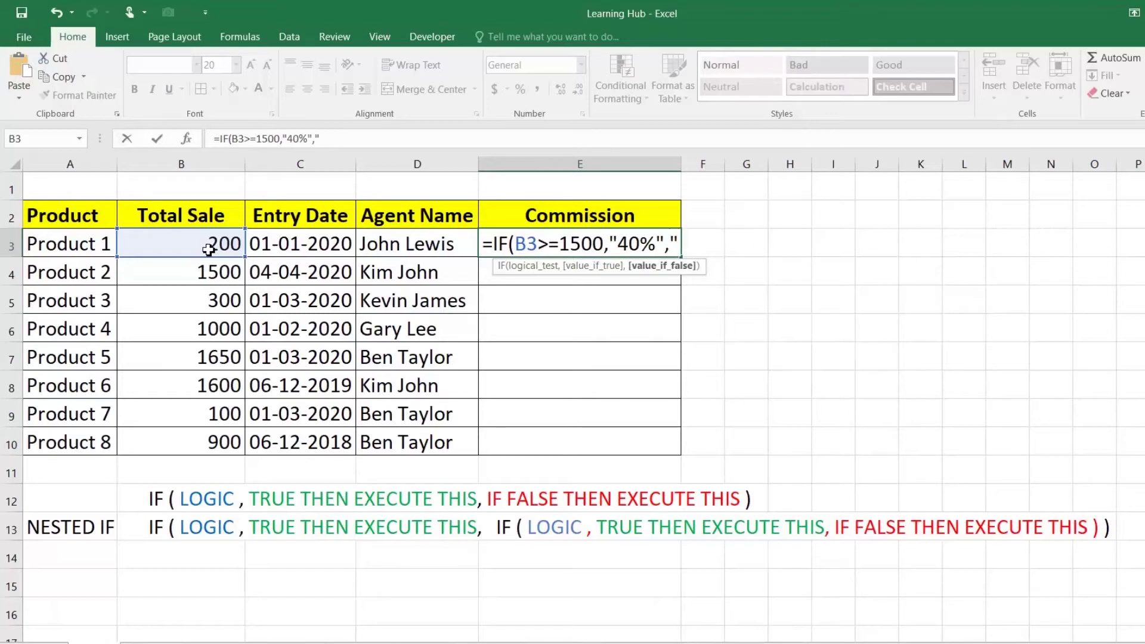
type("NEW FORMULA HERE\"")
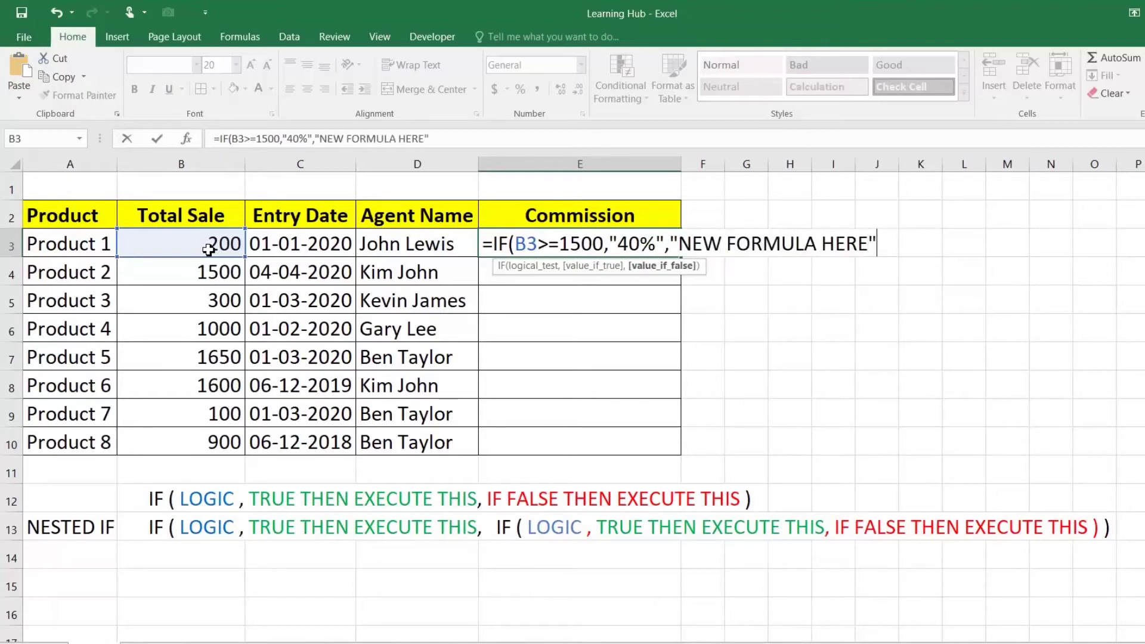
type(")")
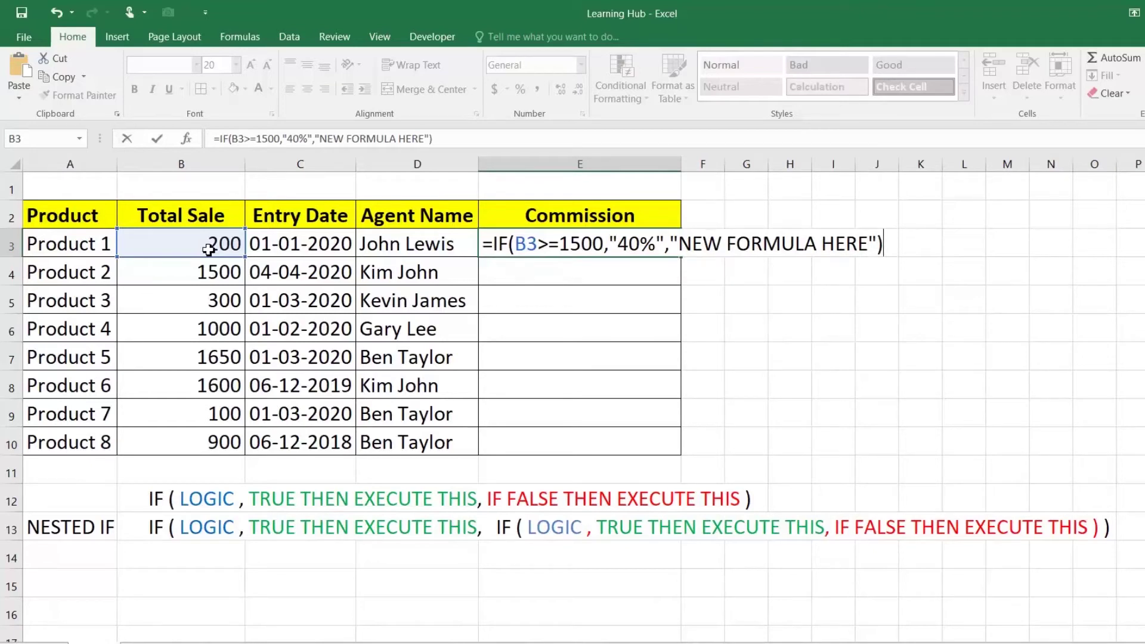
key("Return")
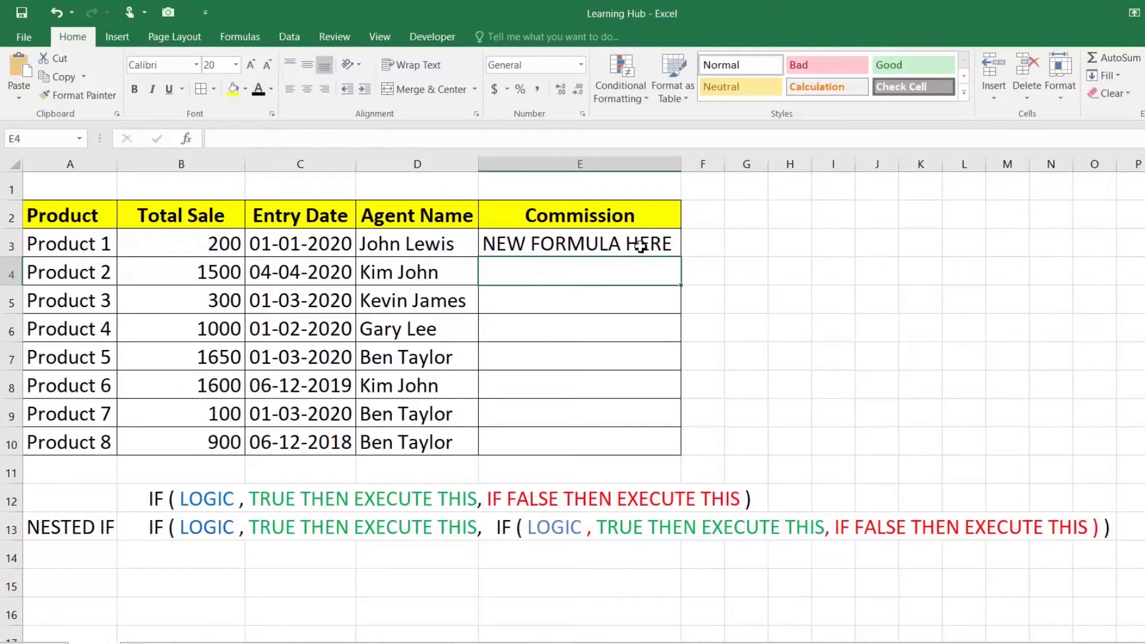
Fill E3's formula down to E10 and check the 40% results for Products 2, 5 and 6
left_click(642, 251)
left_click_drag(680, 257, 668, 442)
left_click(514, 277)
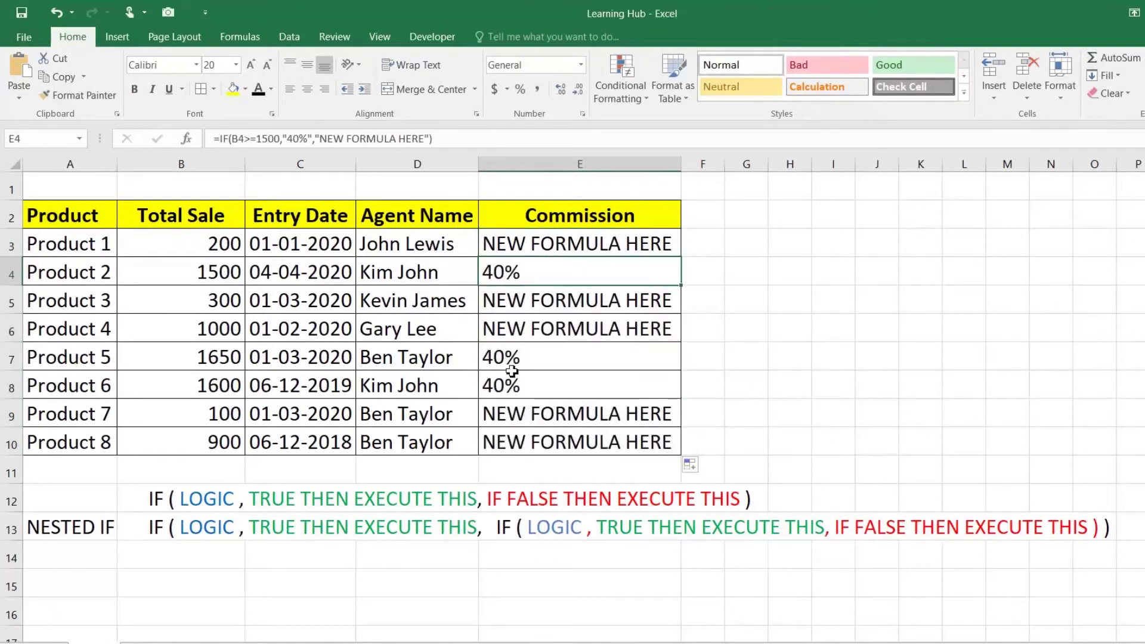
left_click(513, 357)
left_click(518, 382)
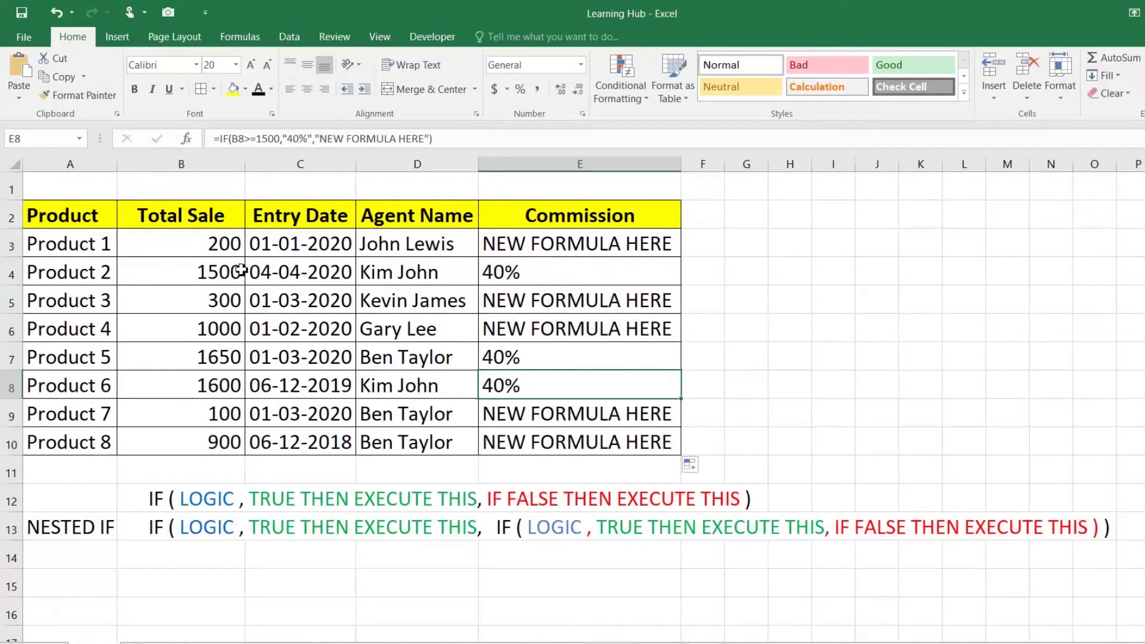
left_click(215, 272)
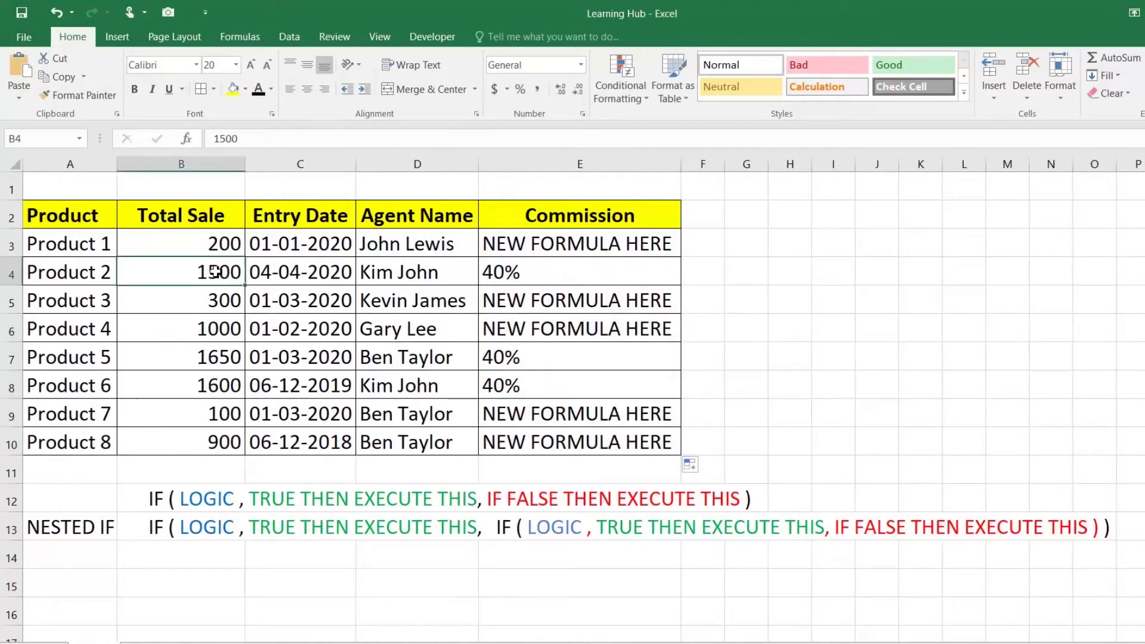
Commit Product 2's commission formula, review the 1650 and 1600 sales, then select E3's IF formula text
double_click(526, 272)
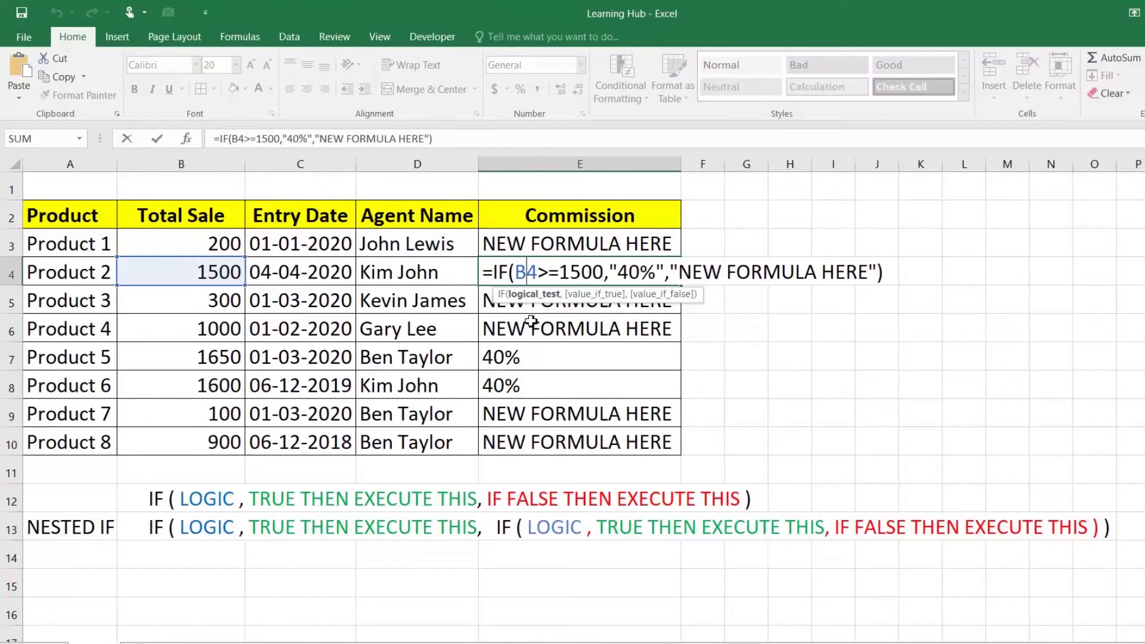
key("Return")
left_click_drag(209, 353, 208, 380)
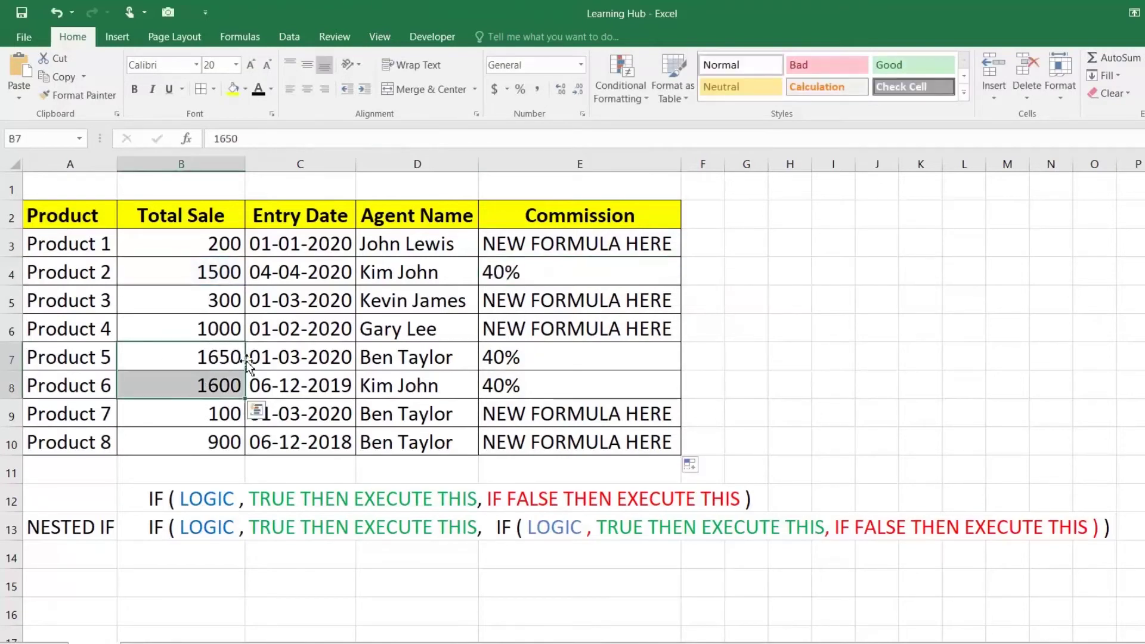
left_click(563, 356)
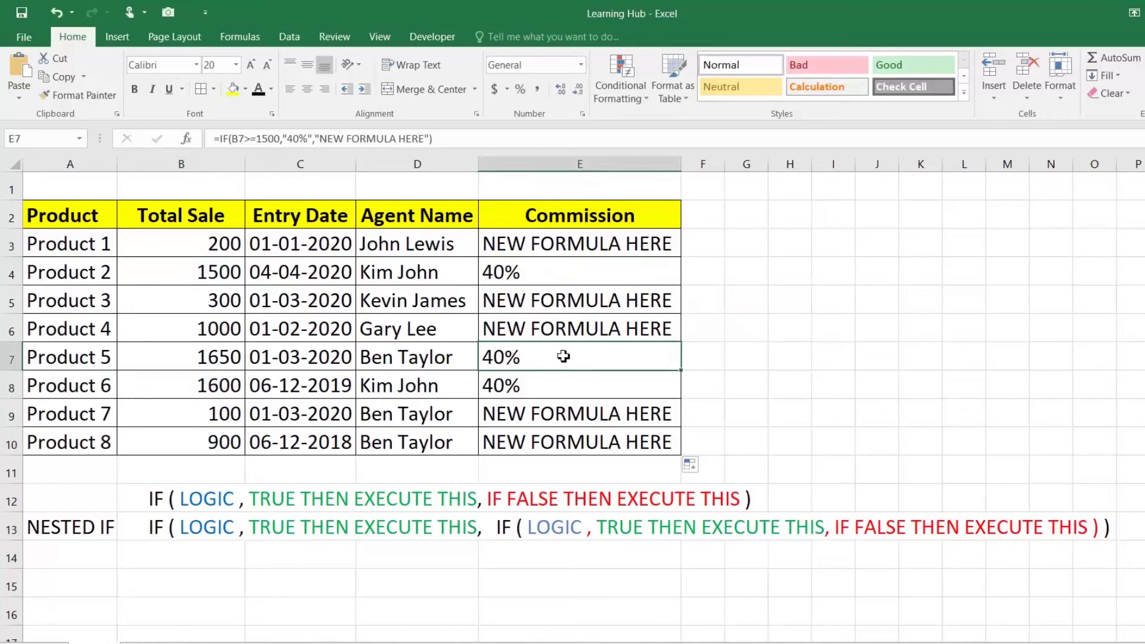
double_click(603, 243)
left_click_drag(492, 244, 883, 243)
key("ctrl+c")
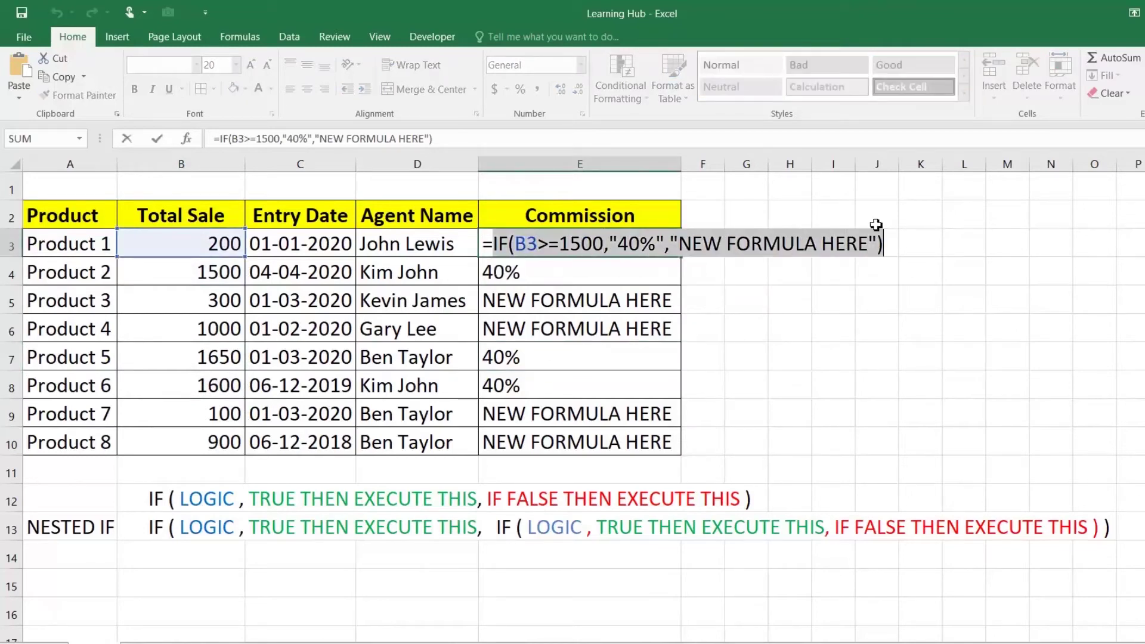
Copy the IF formula text and paste a copy into each of G7, G8 and G9
key("Return")
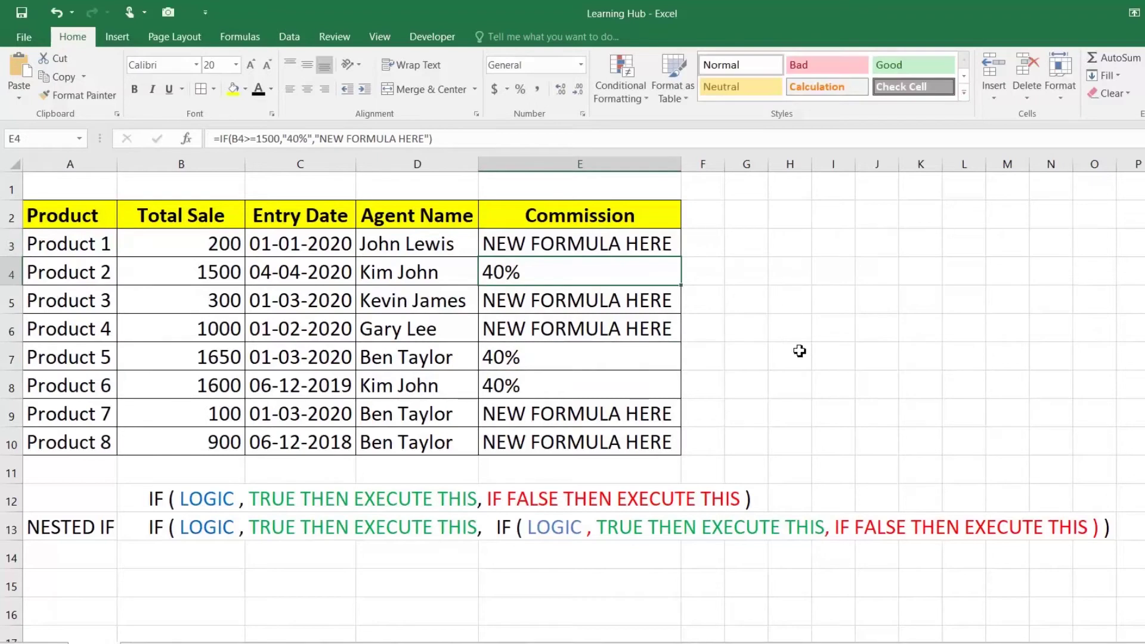
left_click(757, 369)
key("ctrl+v")
left_click(750, 385)
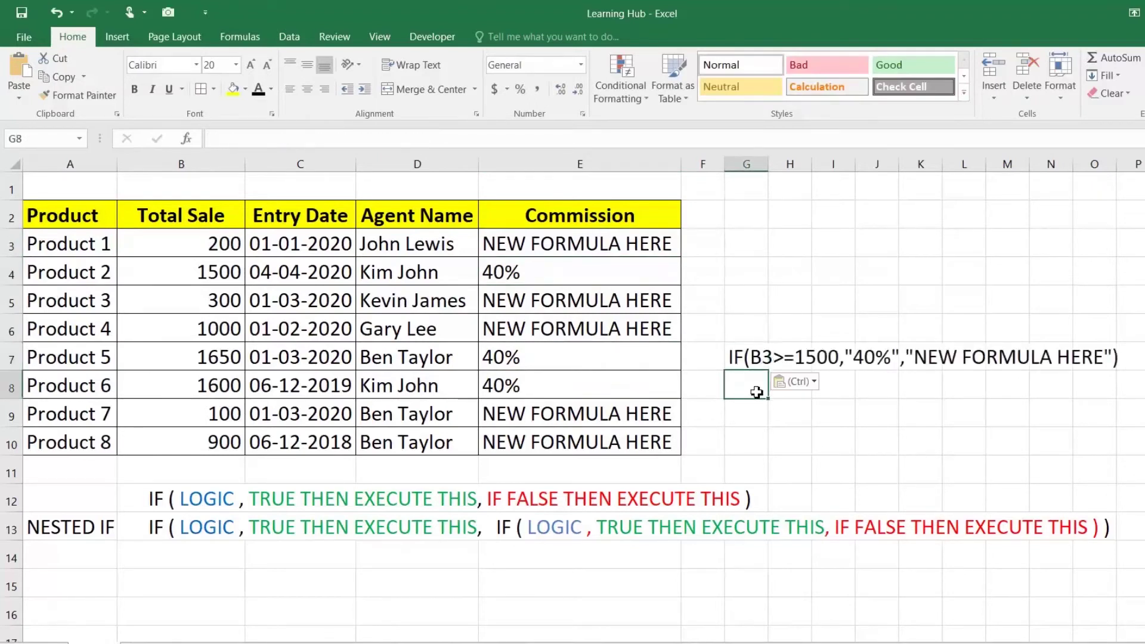
key("ctrl+v")
key("Return")
key("ctrl+v")
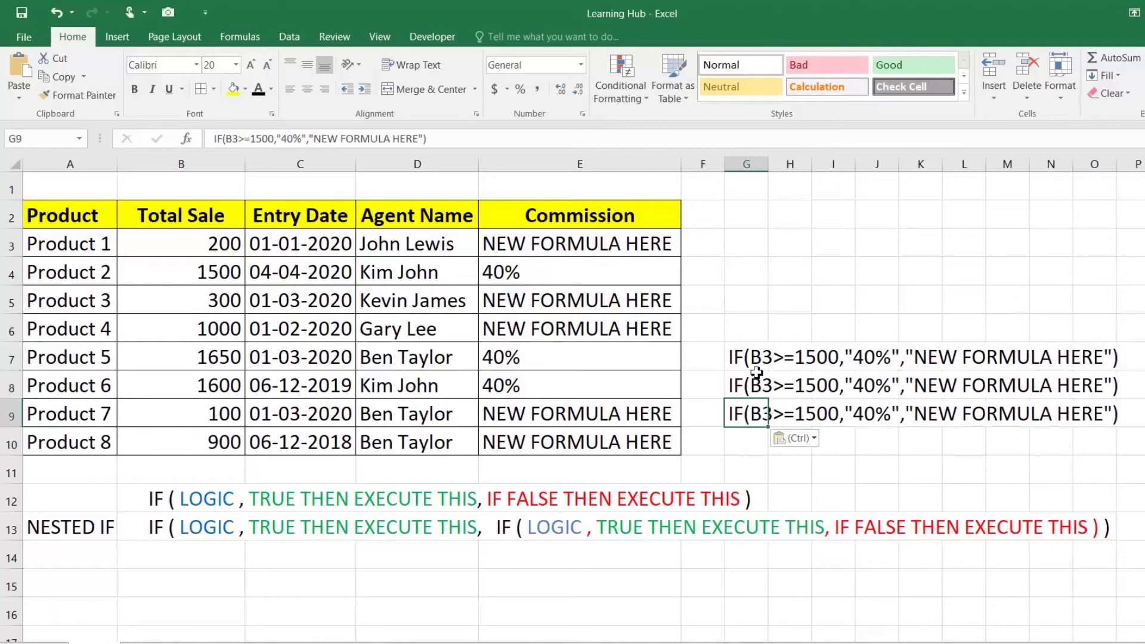
Edit the G7 copy to test 1000 and return 30%
left_click(756, 357)
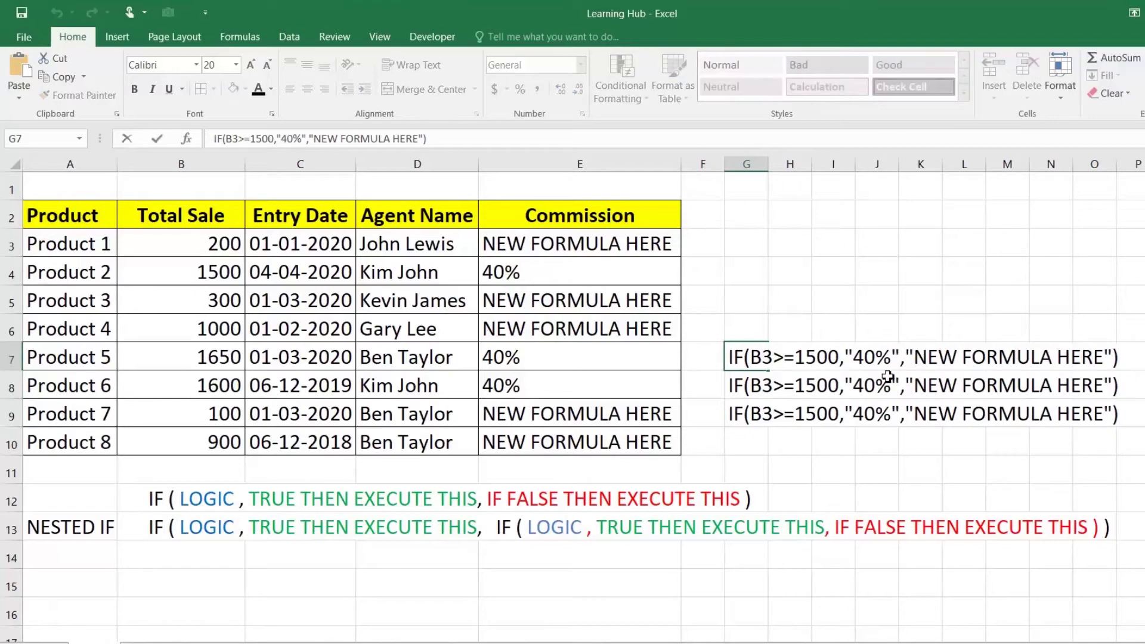
key("BackSpace")
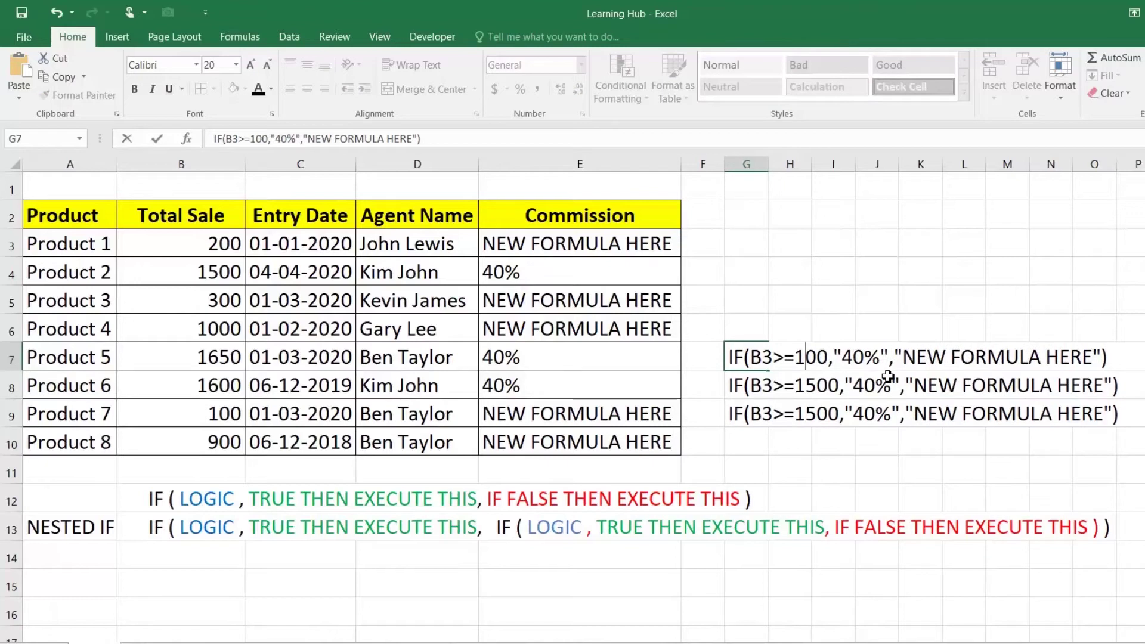
type("0")
key("Right")
key("Right")
key("Right")
key("Right")
key("Right")
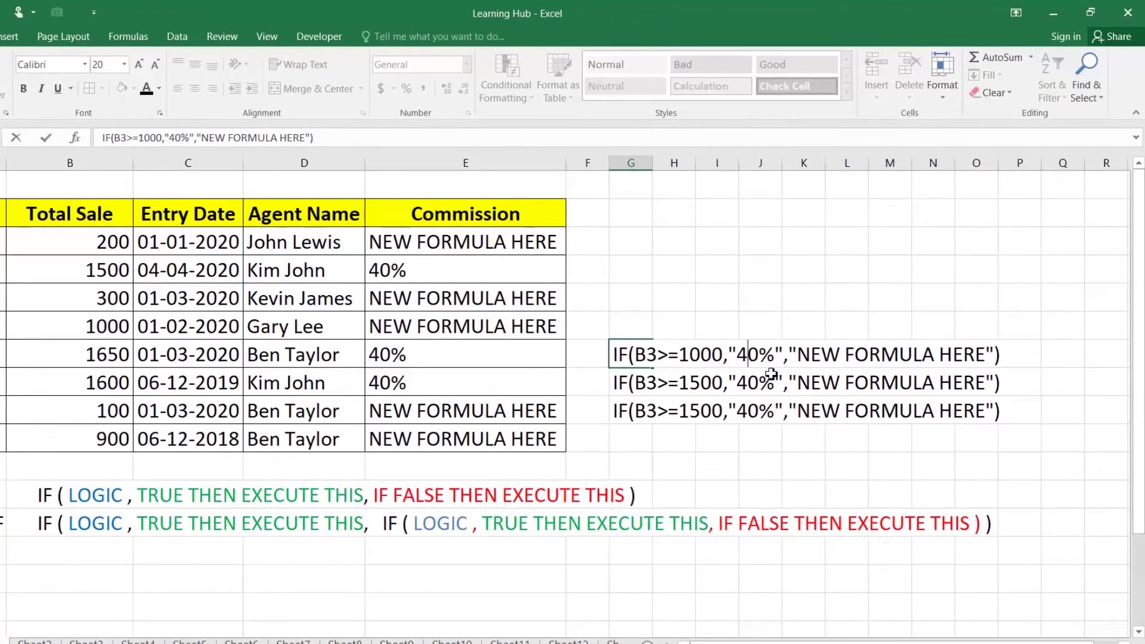
key("BackSpace")
type("3")
key("End")
left_click(703, 385)
Edit the G8 copy to test 500 and return 20%
left_click(659, 386)
double_click(628, 385)
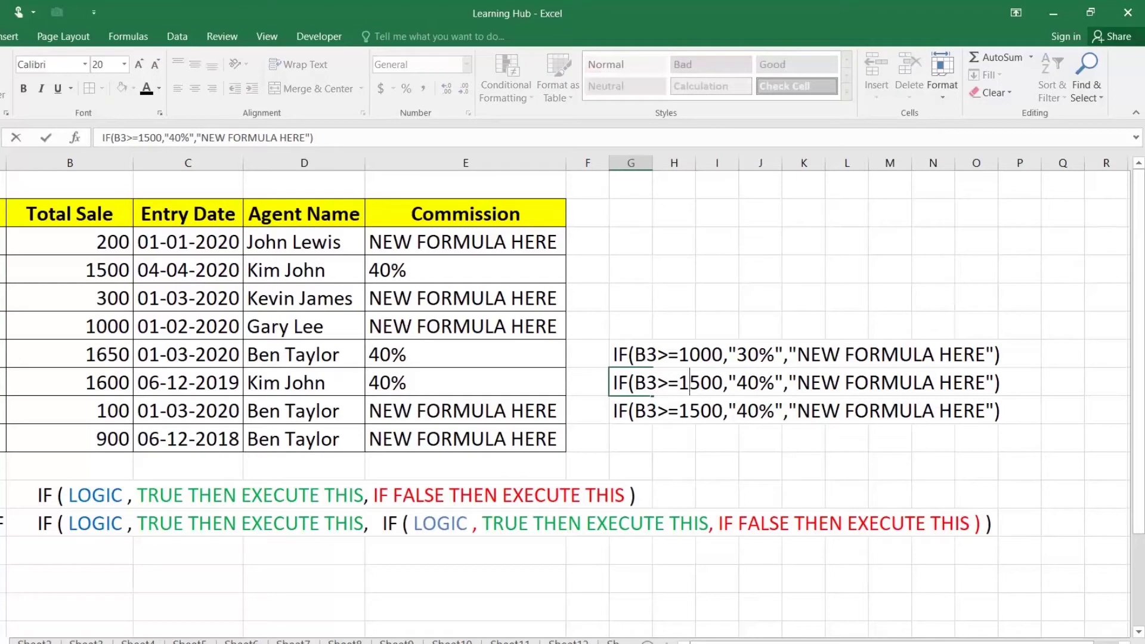
key("BackSpace")
key("BackSpace")
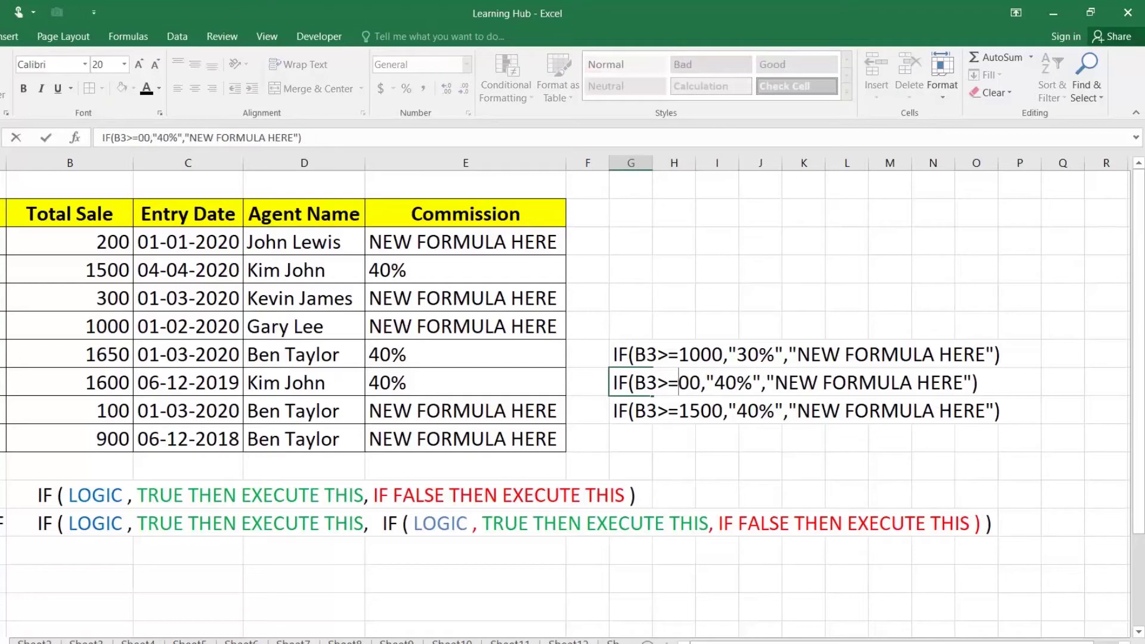
type("5")
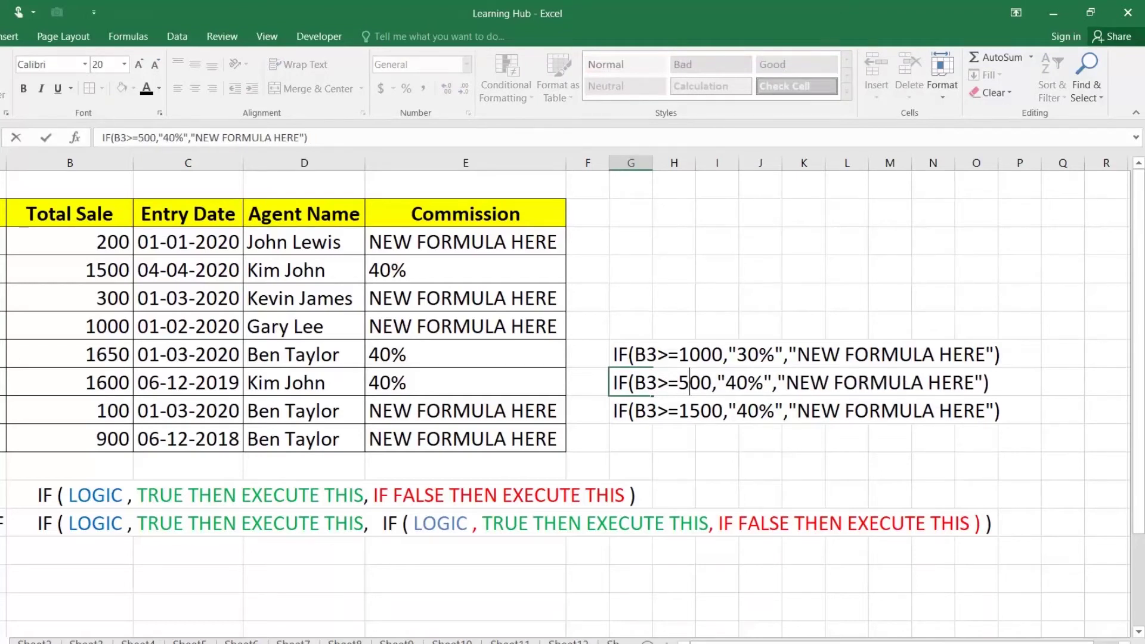
left_click(737, 383)
key("BackSpace")
type("2")
key("Escape")
double_click(643, 383)
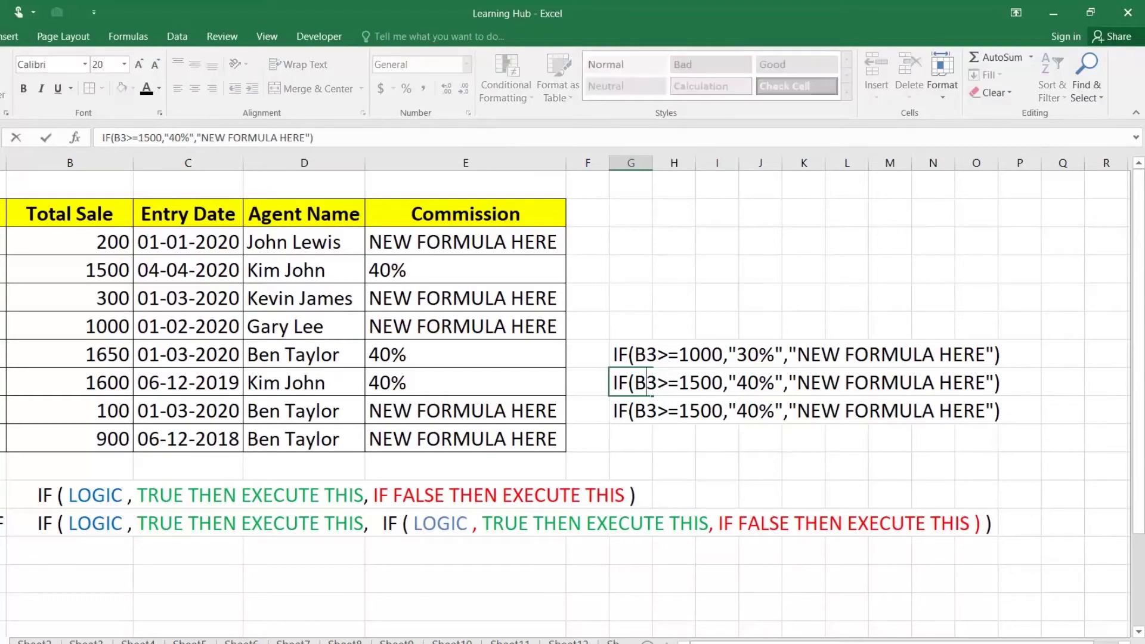
key("BackSpace")
key("Right")
key("Right")
key("Right")
key("Right")
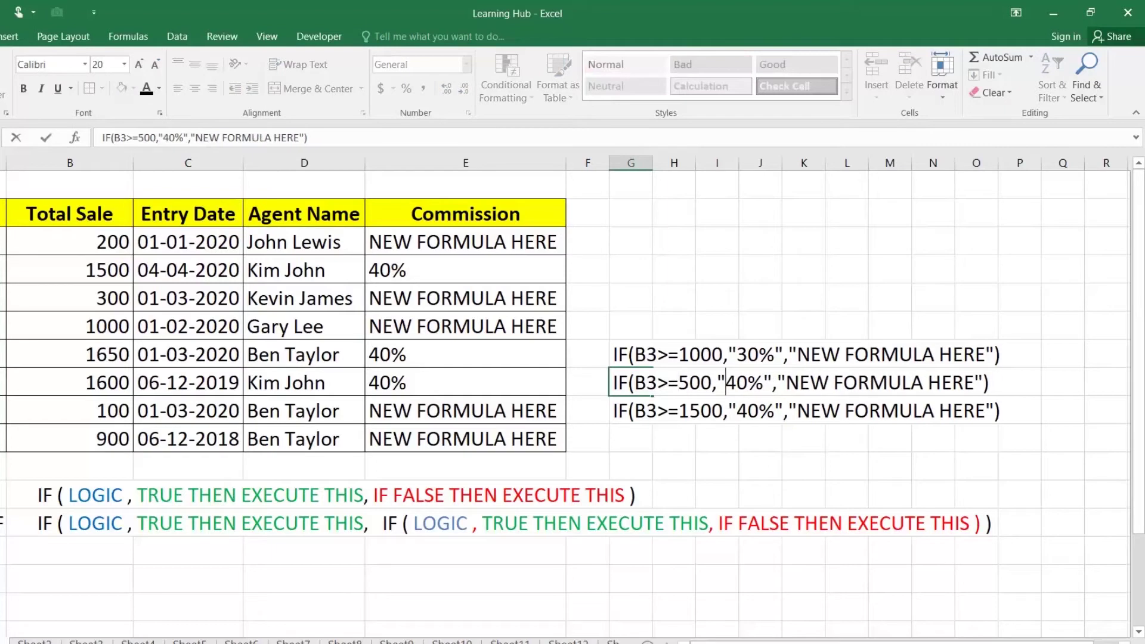
key("Delete")
type("2")
key("Return")
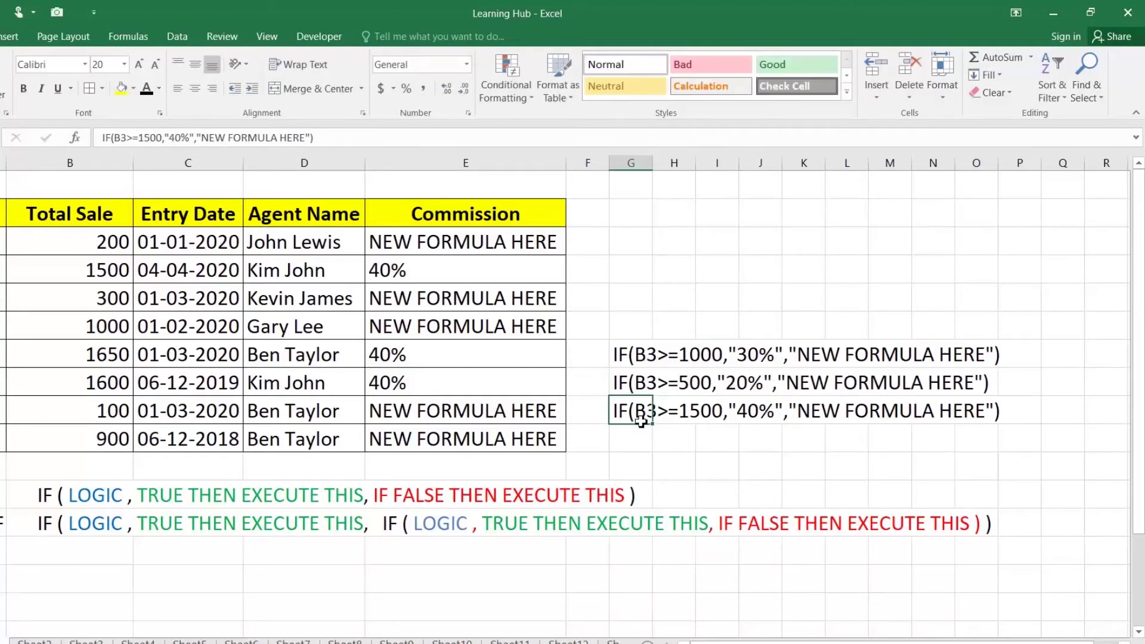
Edit the G9 copy to test 200, return 10%, and fall back to "ZERO"
double_click(701, 410)
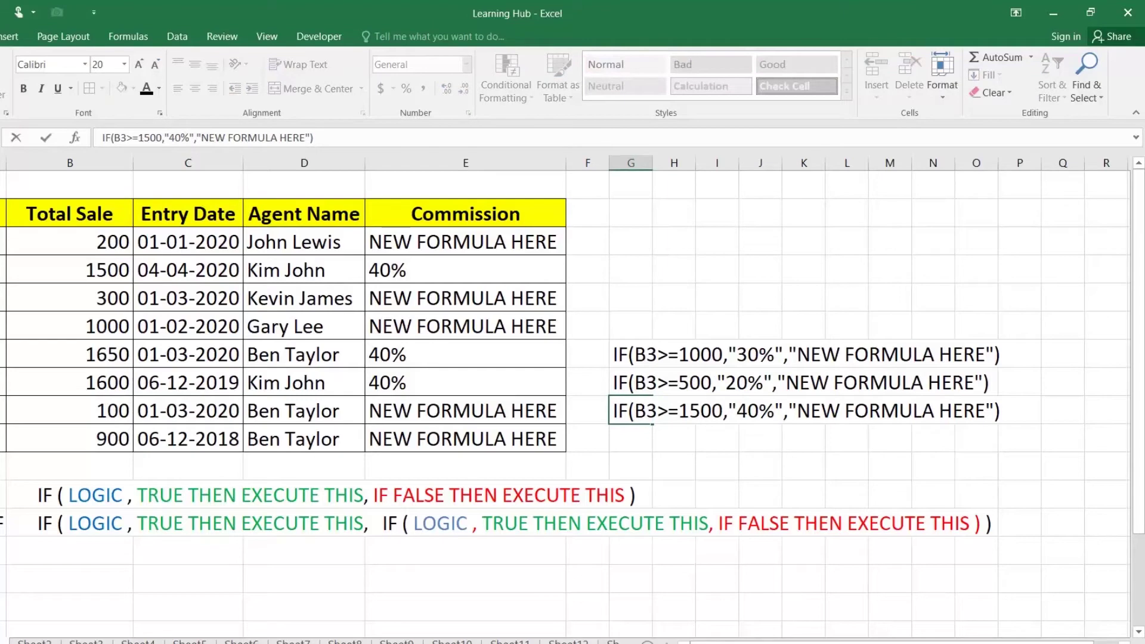
key("BackSpace")
key("BackSpace")
type("2")
key("Right")
key("Right")
key("Right")
key("Right")
key("BackSpace")
type("1")
key("Right")
key("Right")
key("Right")
key("Right")
key("Right")
key("Right")
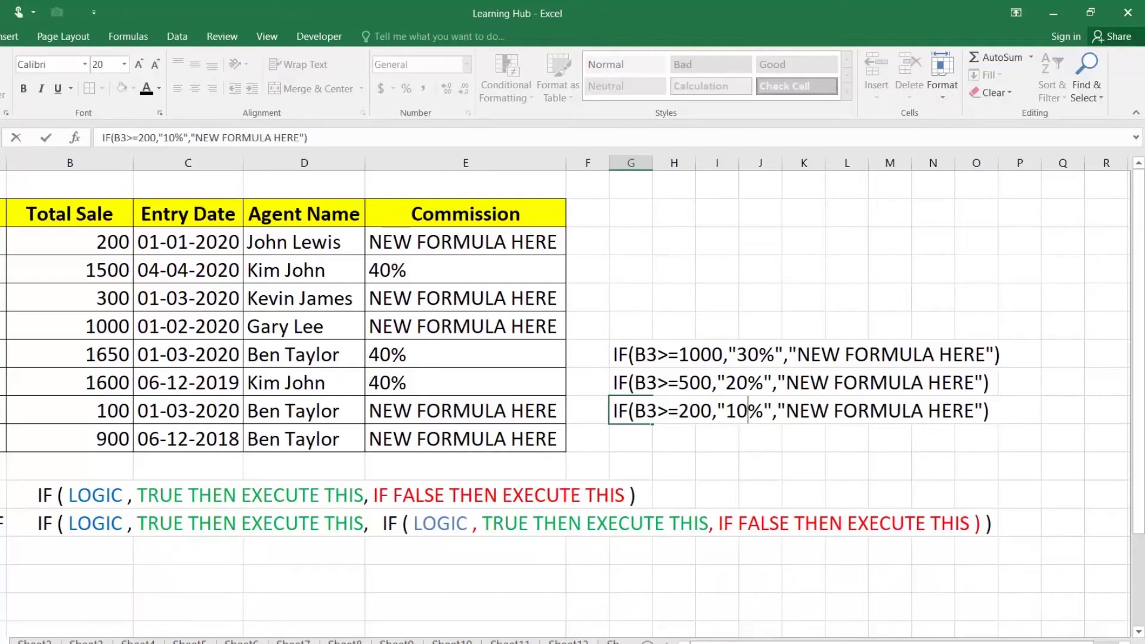
key("Left")
type("ZERO")
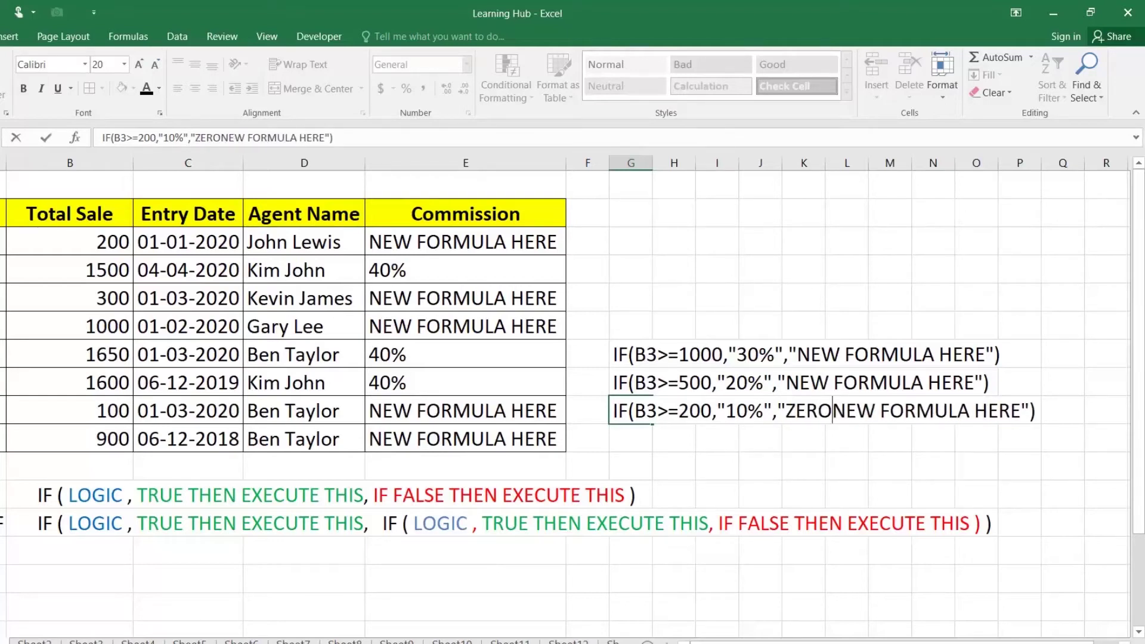
key("Delete")
key("Delete")
key("Delete")
key("Delete")
key("Delete")
key("Delete")
key("Delete")
key("Delete")
key("Delete")
key("Delete")
key("Delete")
key("Delete")
key("Delete")
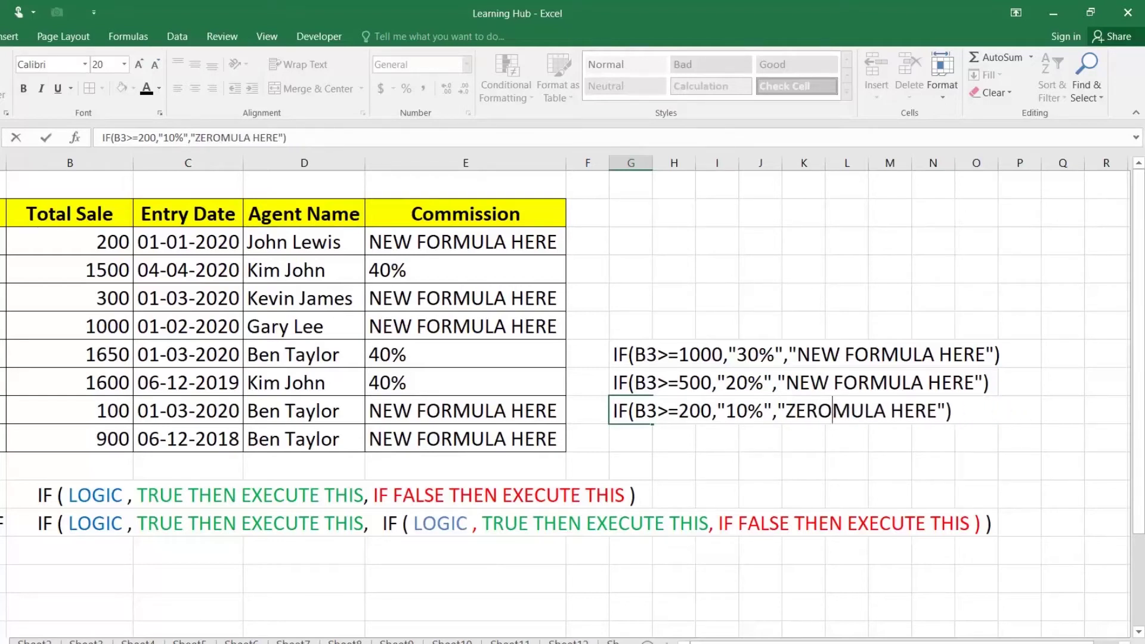
key("Delete")
key("Delete")
key("Delete")
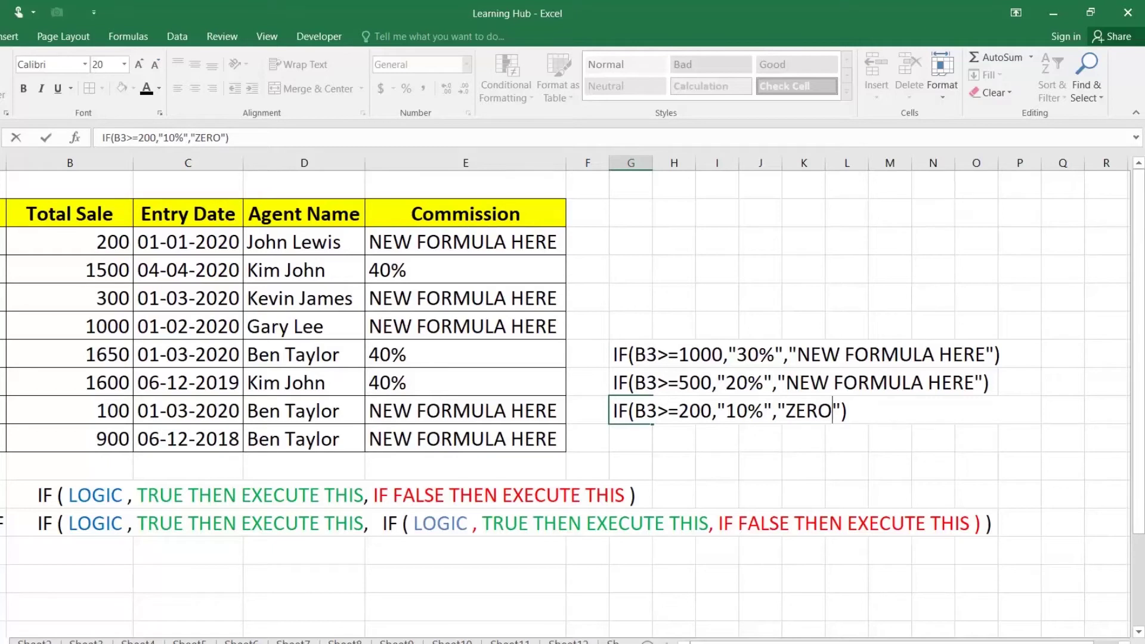
key("Return")
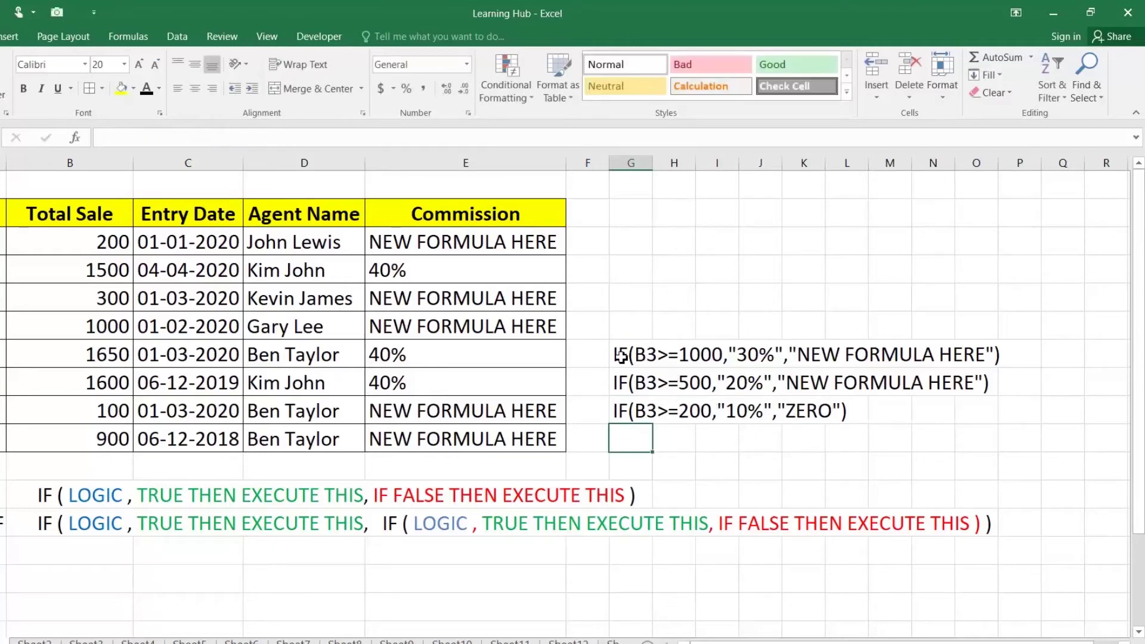
Copy the 1000→30% IF text from G7 without changing the cell
double_click(621, 356)
left_click_drag(618, 356, 1001, 356)
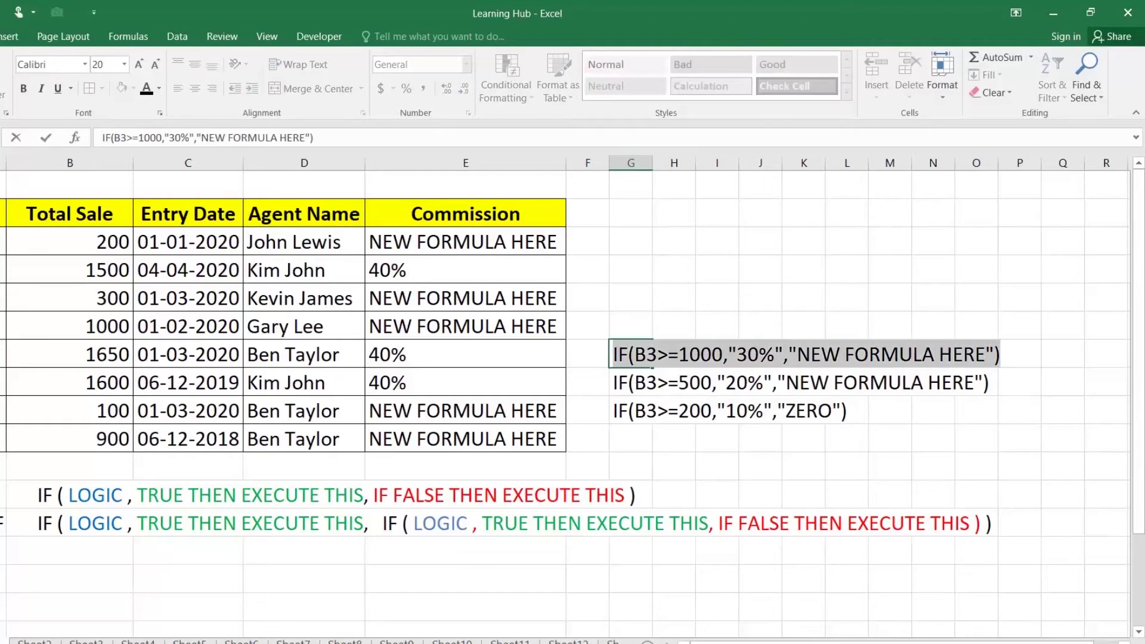
key("ctrl+c")
key("Return")
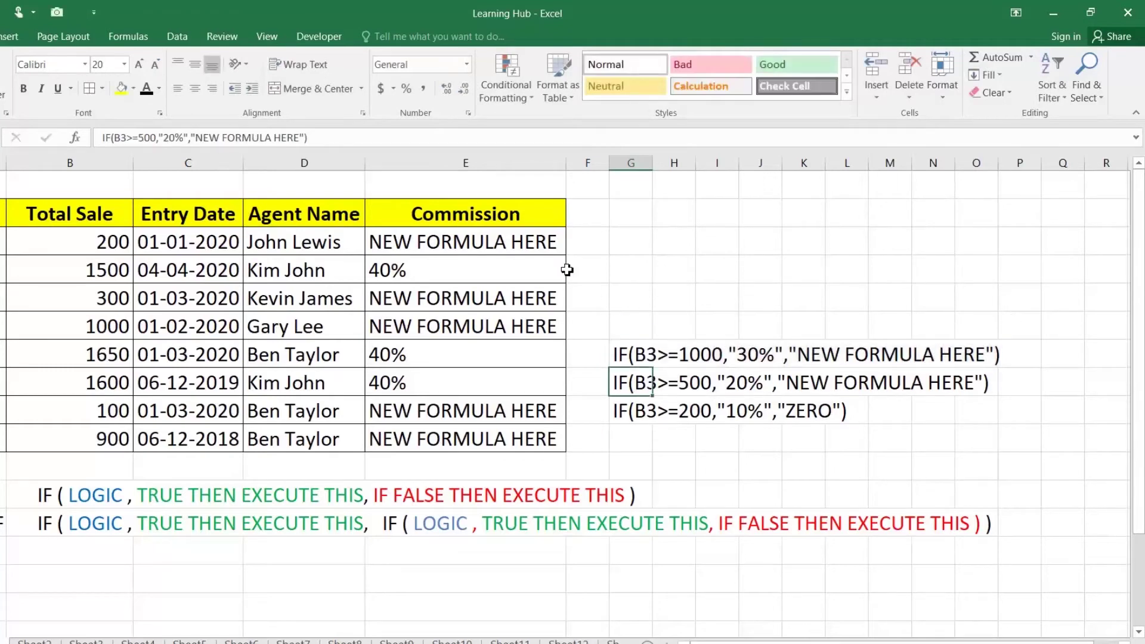
Replace the NEW FORMULA HERE placeholder in E3 with the 1000→30% IF
left_click(516, 241)
double_click(515, 241)
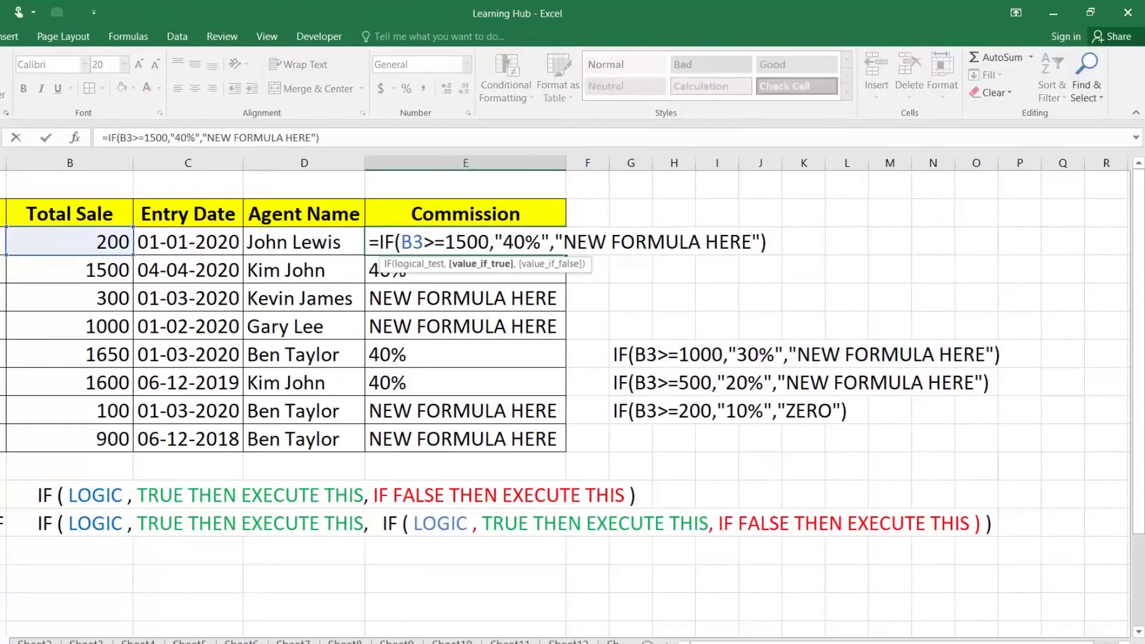
left_click_drag(556, 241, 761, 241)
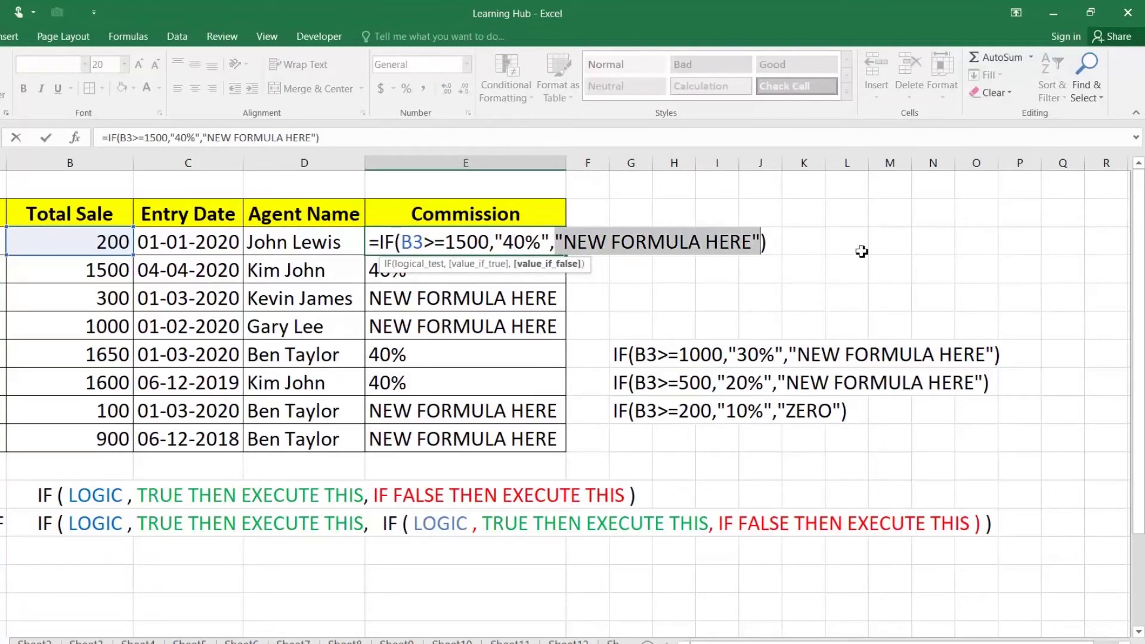
key("Delete")
key("BackSpace")
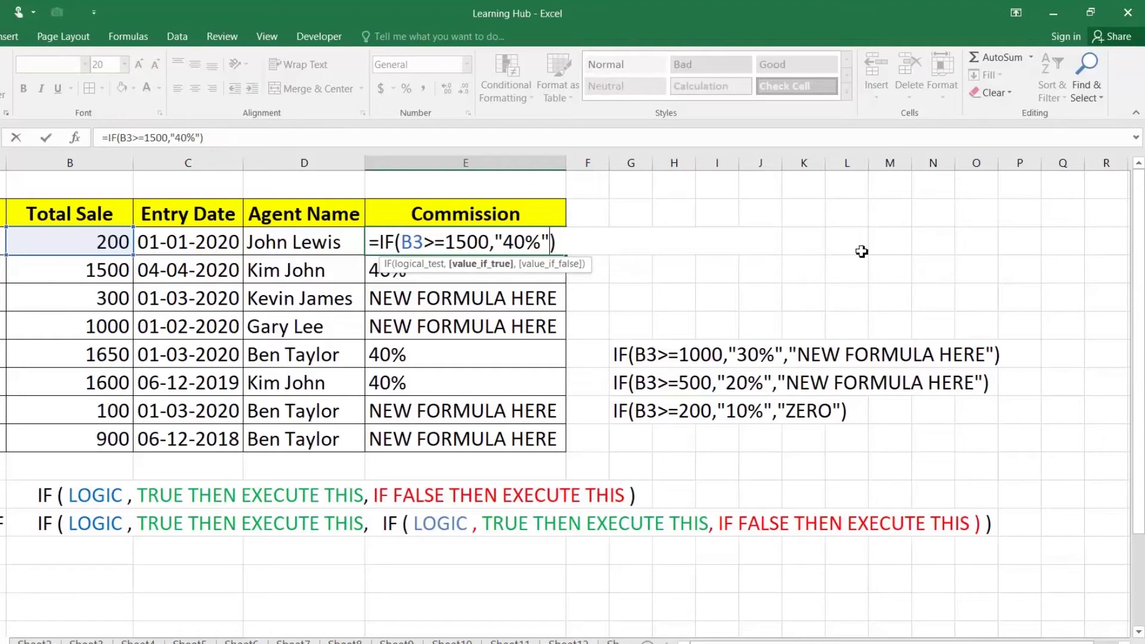
type(",")
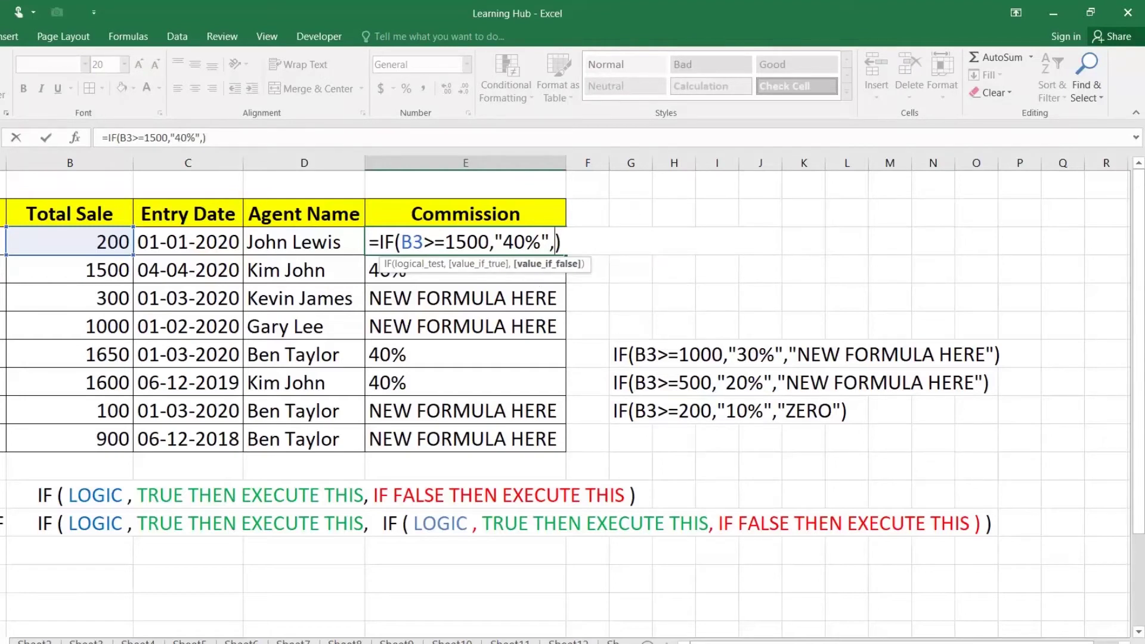
key("ctrl+v")
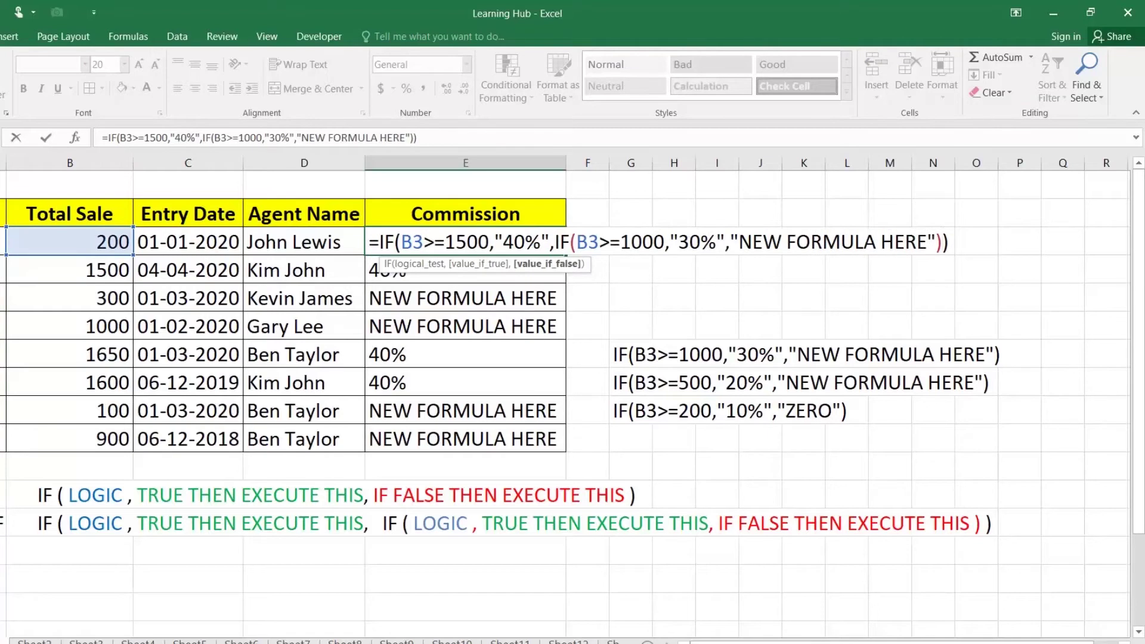
key("Return")
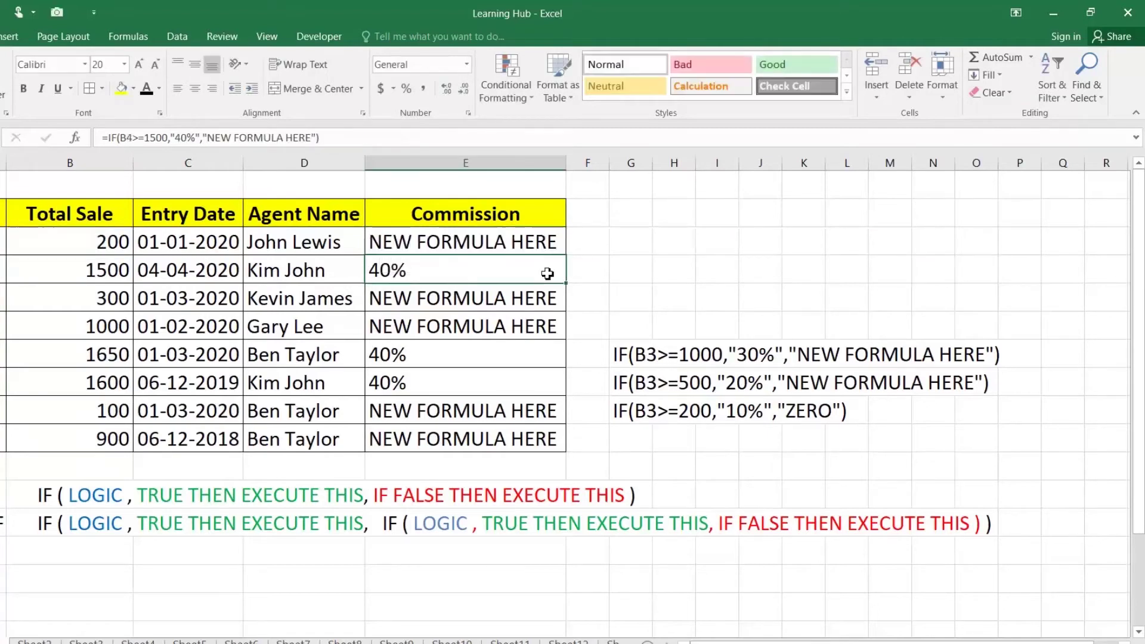
Fill the nested formula down the Commission column and check Product 4 shows 30%
left_click(555, 239)
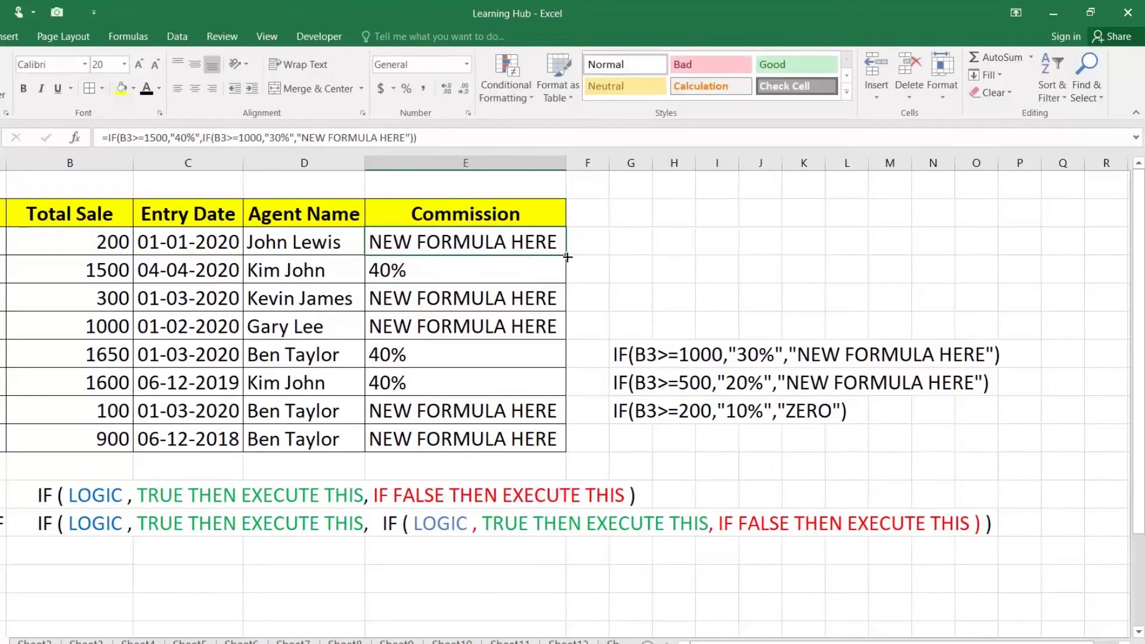
double_click(566, 256)
left_click(394, 328)
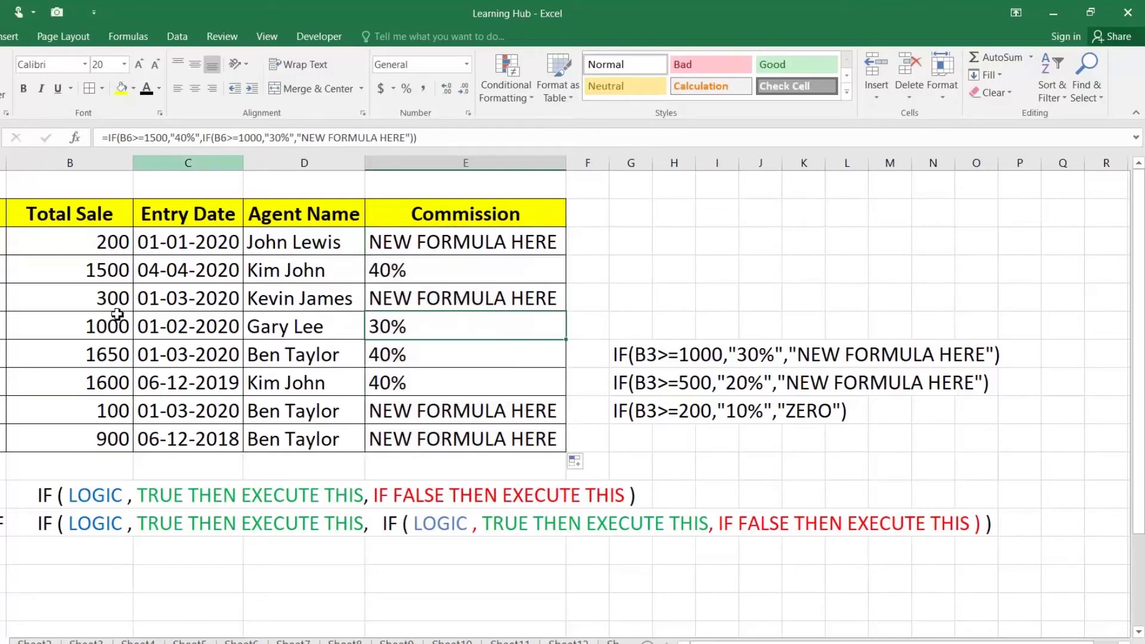
Replace E3's NEW FORMULA HERE placeholder with the 500→20% IF copied from G8
left_click(627, 382)
double_click(626, 383)
left_click_drag(626, 382, 990, 382)
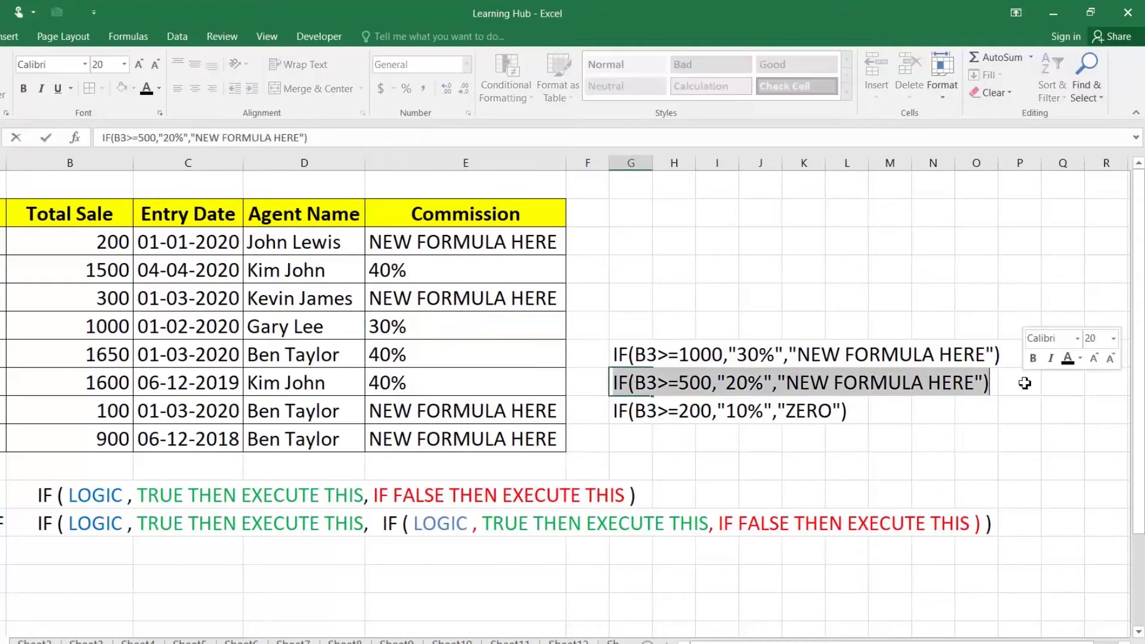
key("Return")
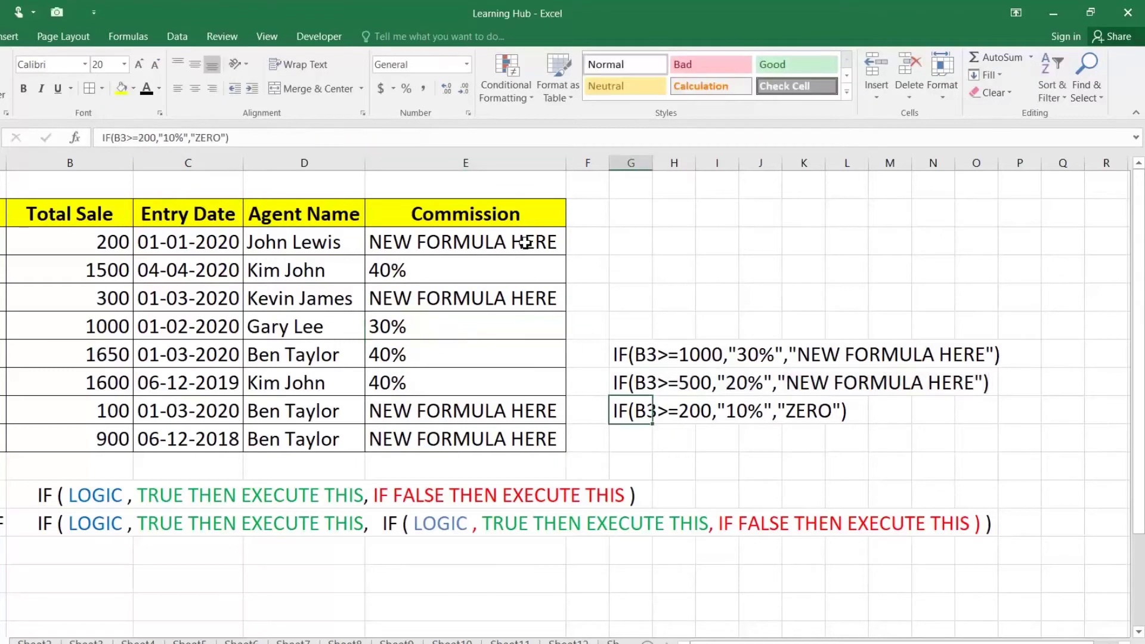
double_click(521, 241)
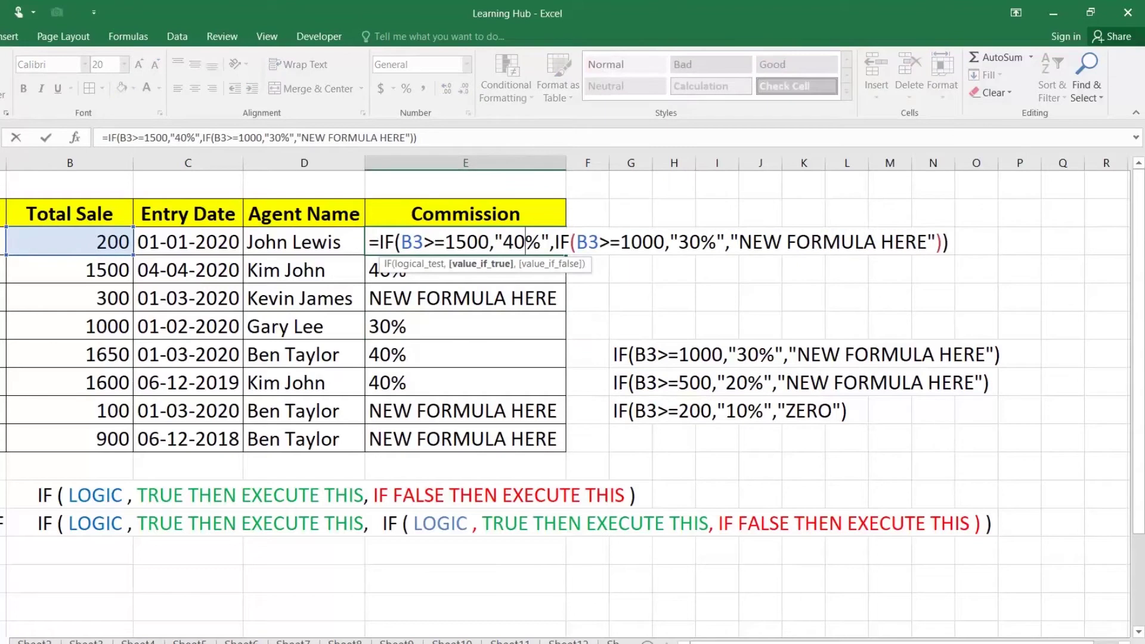
left_click(739, 242)
left_click_drag(731, 242, 937, 241)
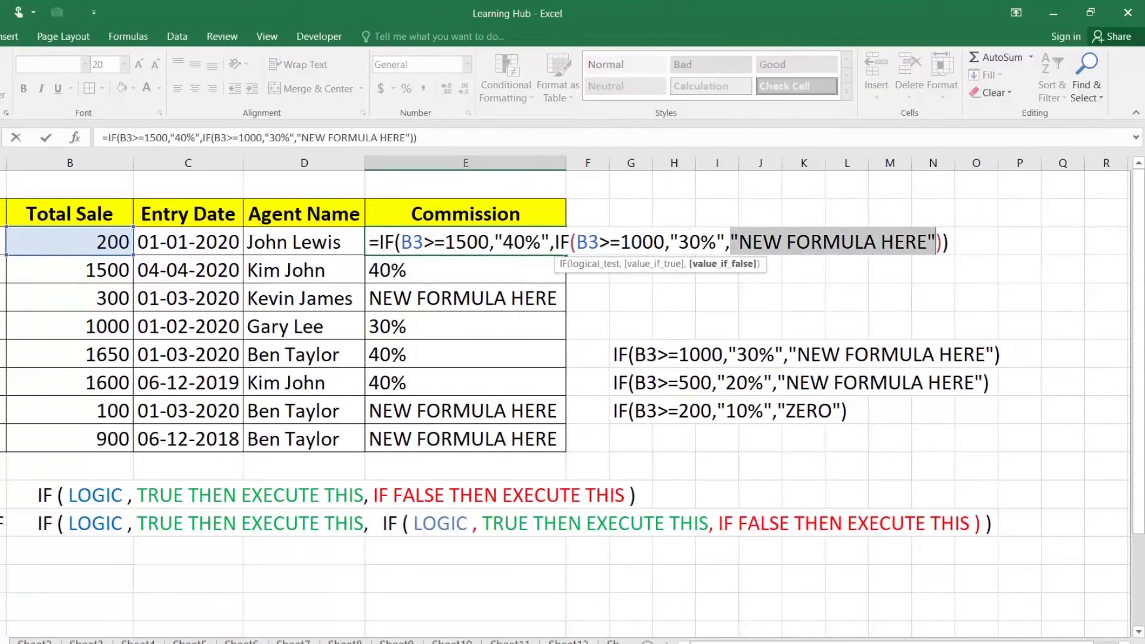
key("ctrl+v")
key("Return")
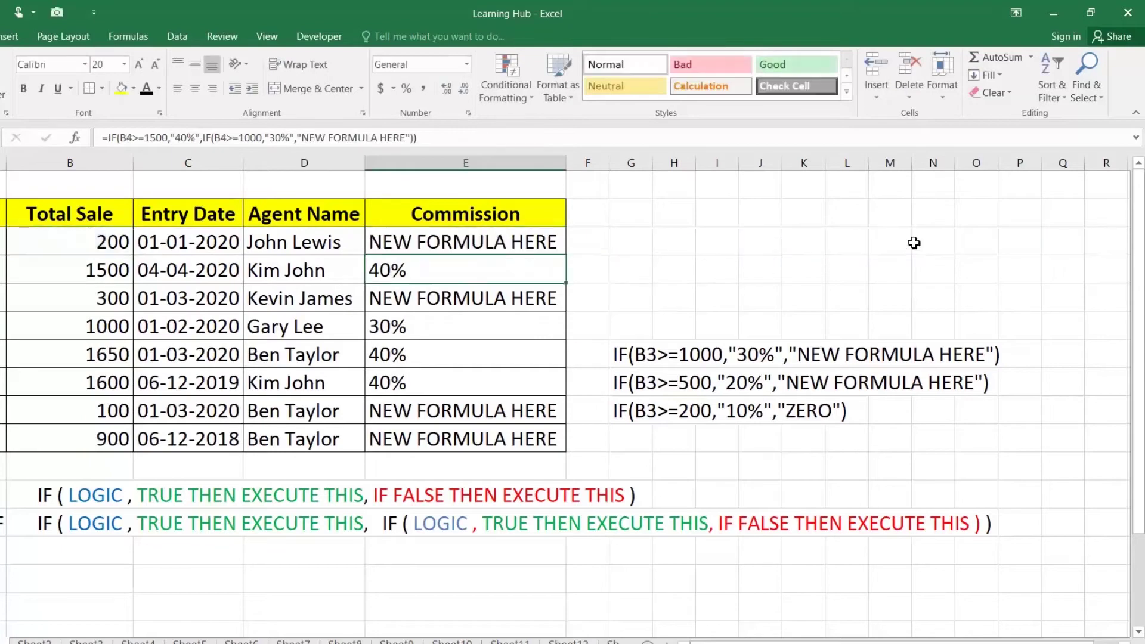
Fill the three-level Commission formula down to E10
left_click(558, 239)
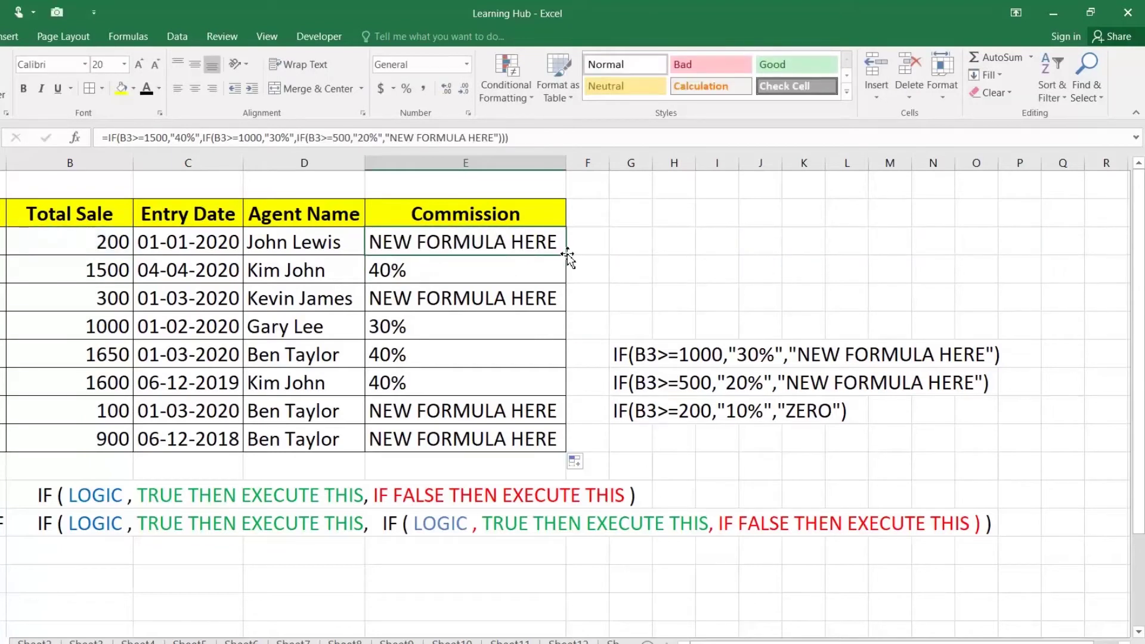
double_click(567, 254)
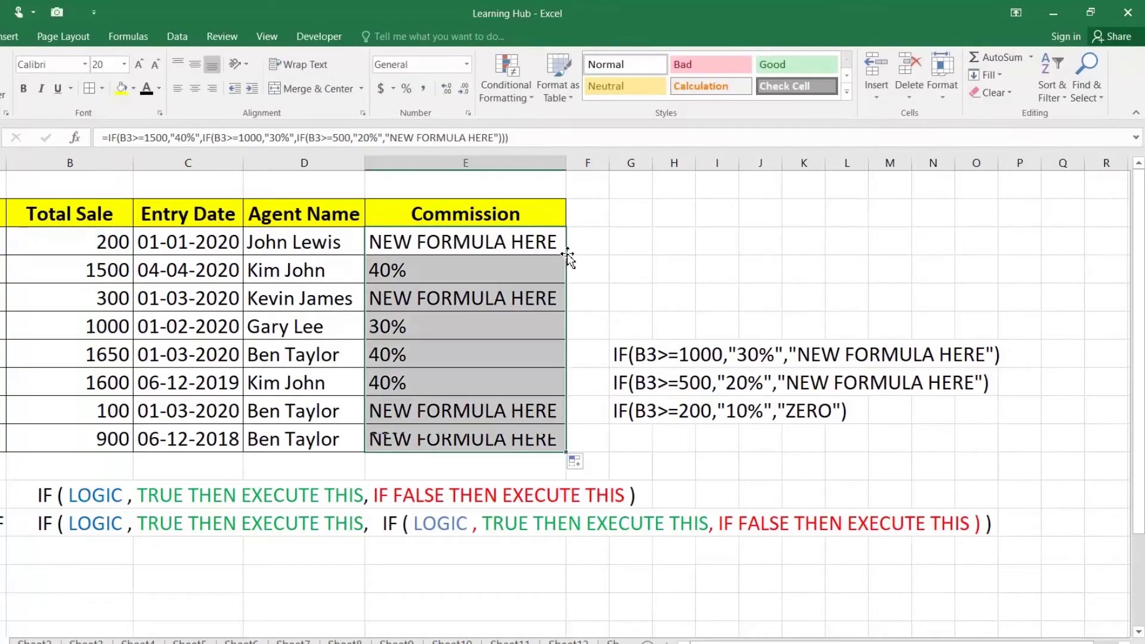
left_click(94, 440)
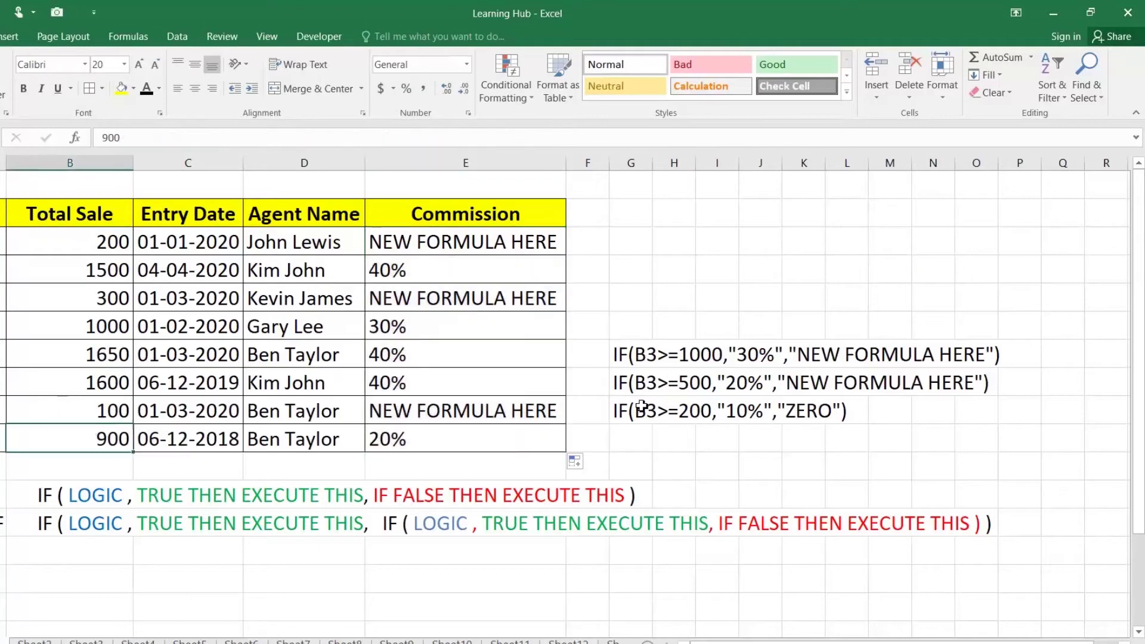
Copy the 200→10% / ZERO IF text from G9
double_click(623, 411)
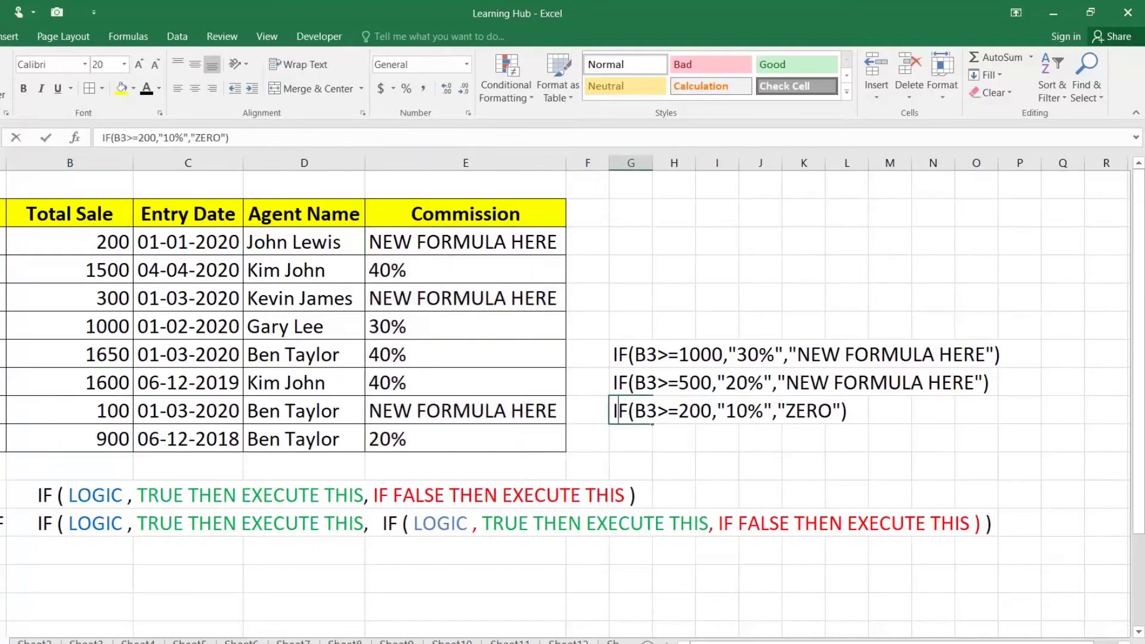
left_click_drag(615, 410, 847, 410)
key("ctrl+c")
key("Return")
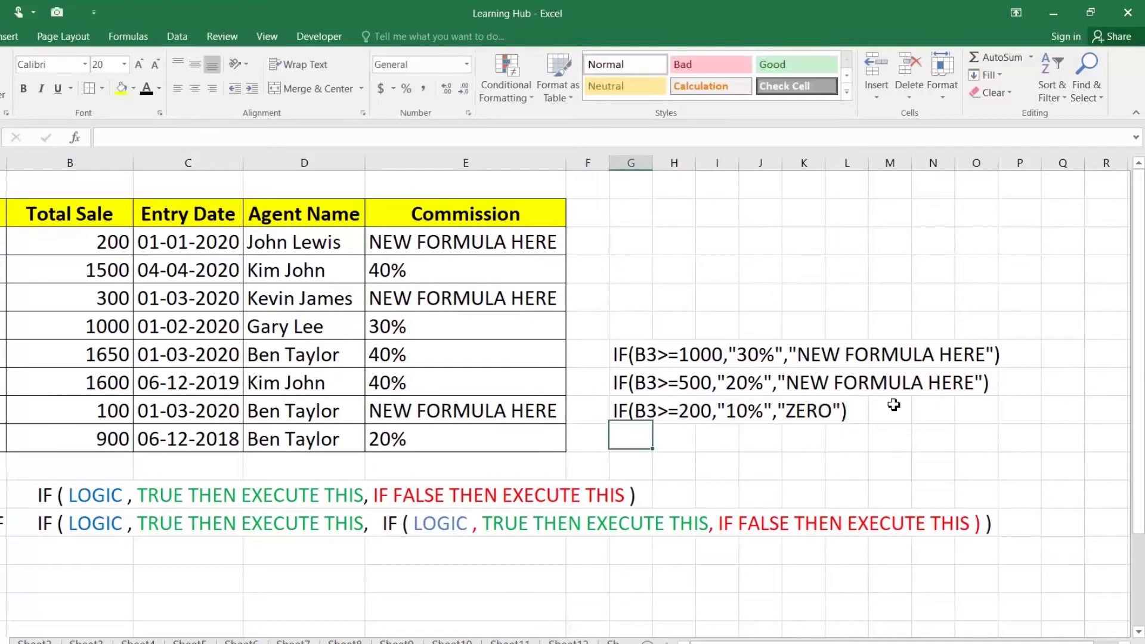
Replace the last NEW FORMULA HERE placeholder in E3 with the 200→10% / ZERO IF
left_click(534, 242)
double_click(525, 242)
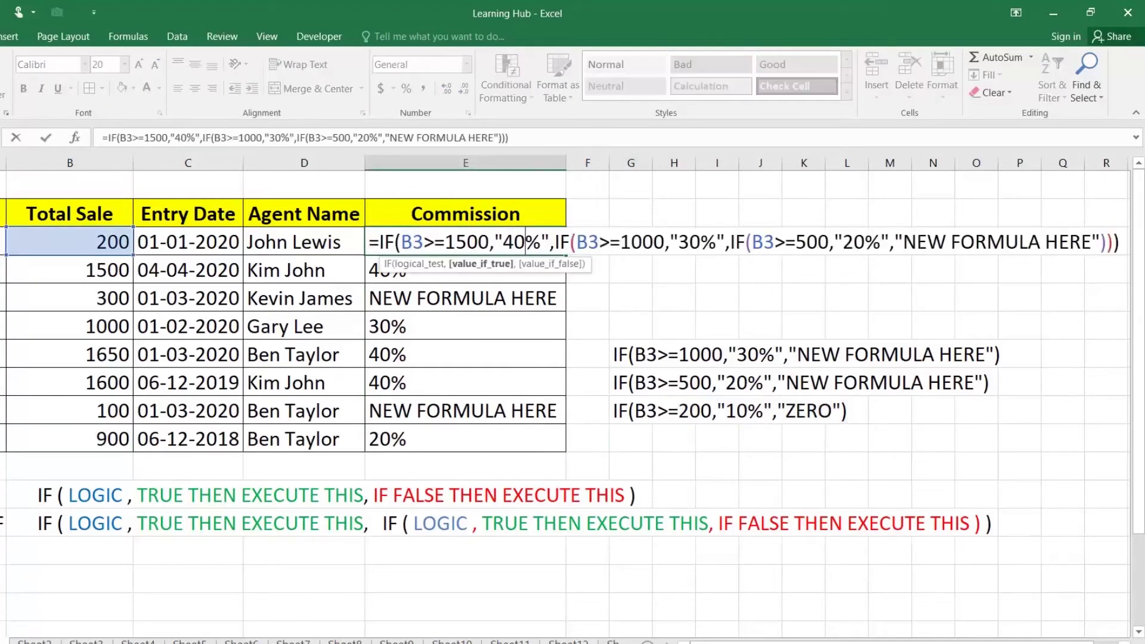
left_click_drag(895, 241, 1100, 242)
key("ctrl+v")
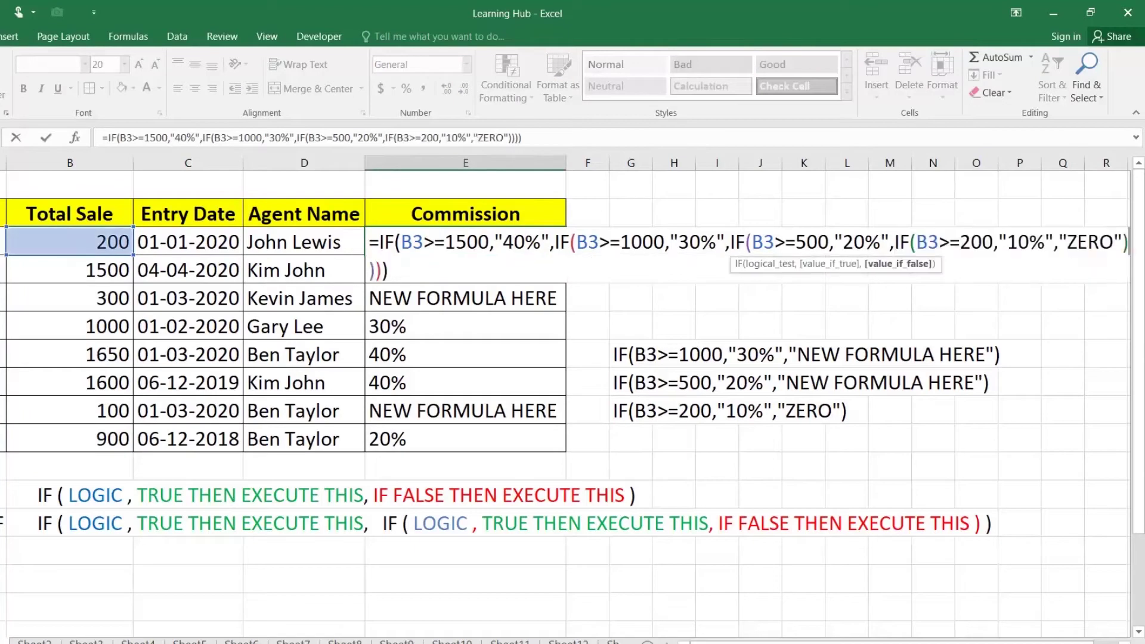
key("Return")
Fill the four-level formula down to E10 and check the result in E9
left_click(532, 242)
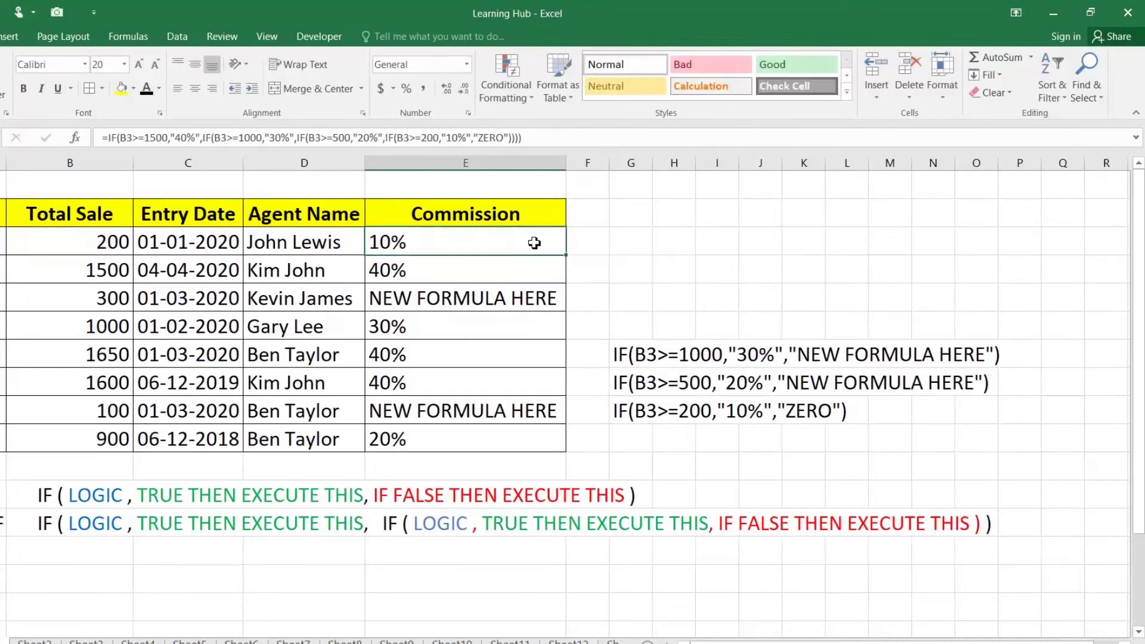
double_click(566, 255)
left_click(442, 406)
Walk through E3's formula against the 200 sale, highlighting the 200 threshold and the B3>=1500 test
left_click(396, 249)
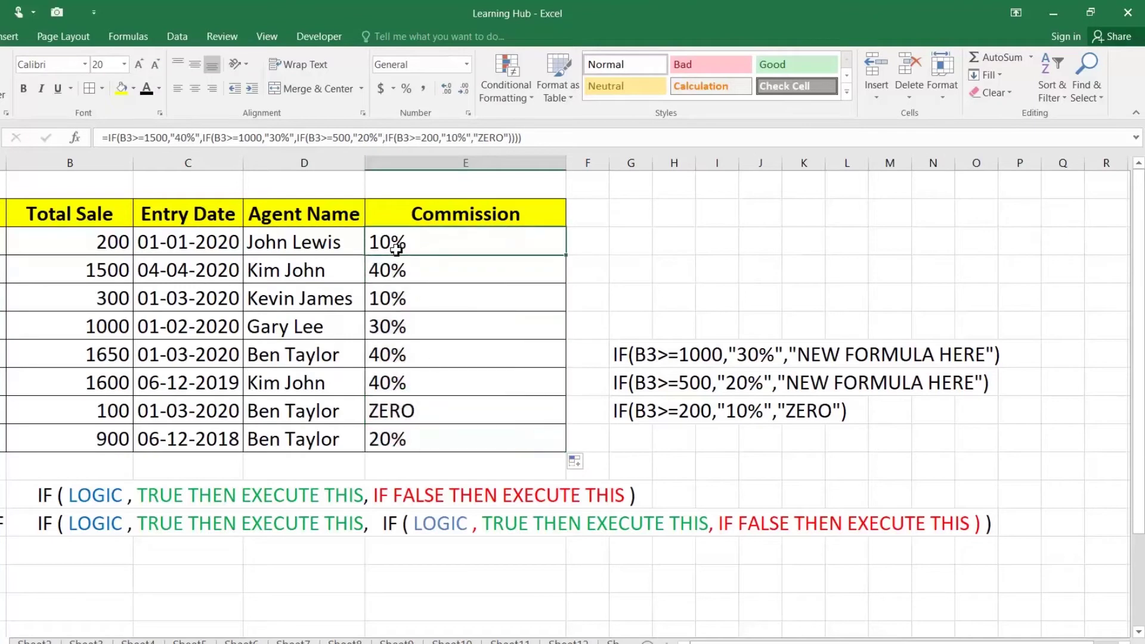
left_click(81, 240)
double_click(430, 235)
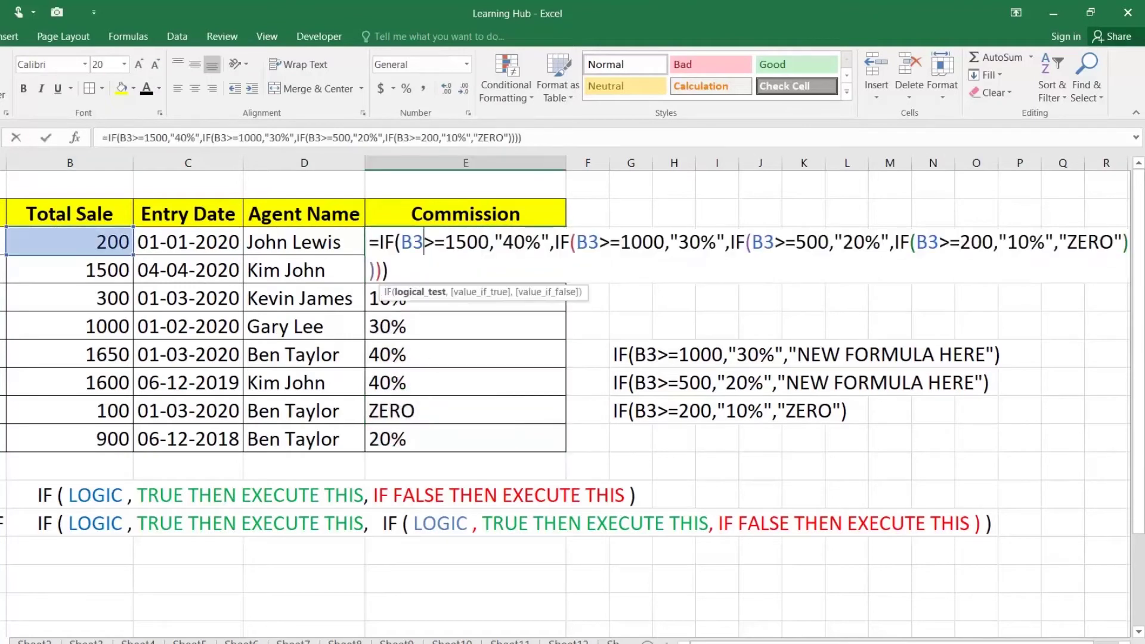
double_click(977, 242)
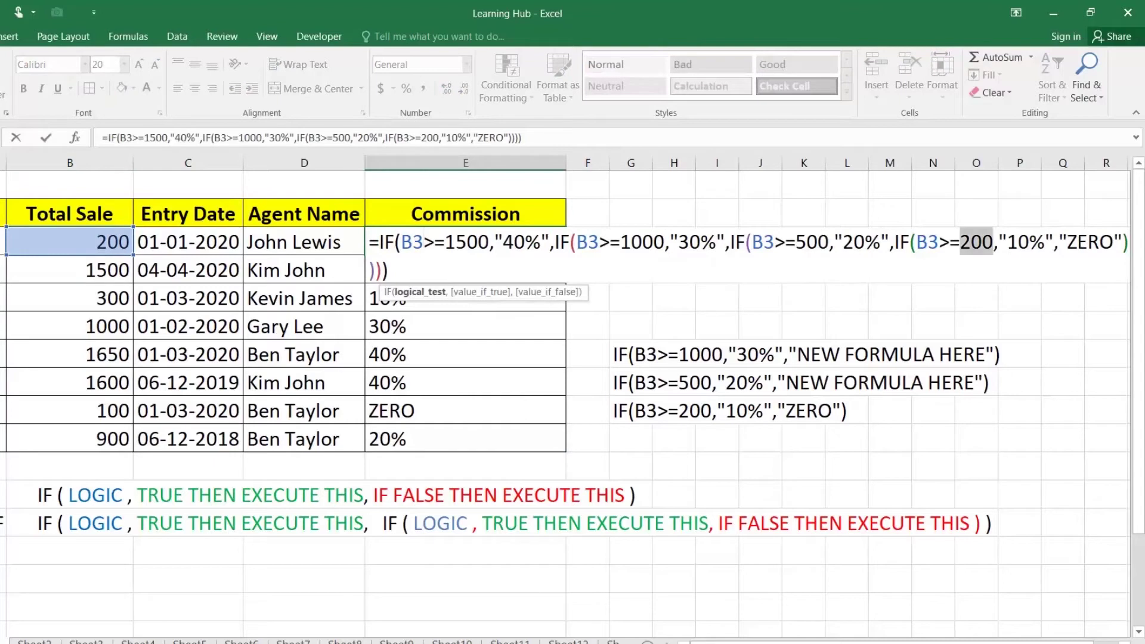
key("Escape")
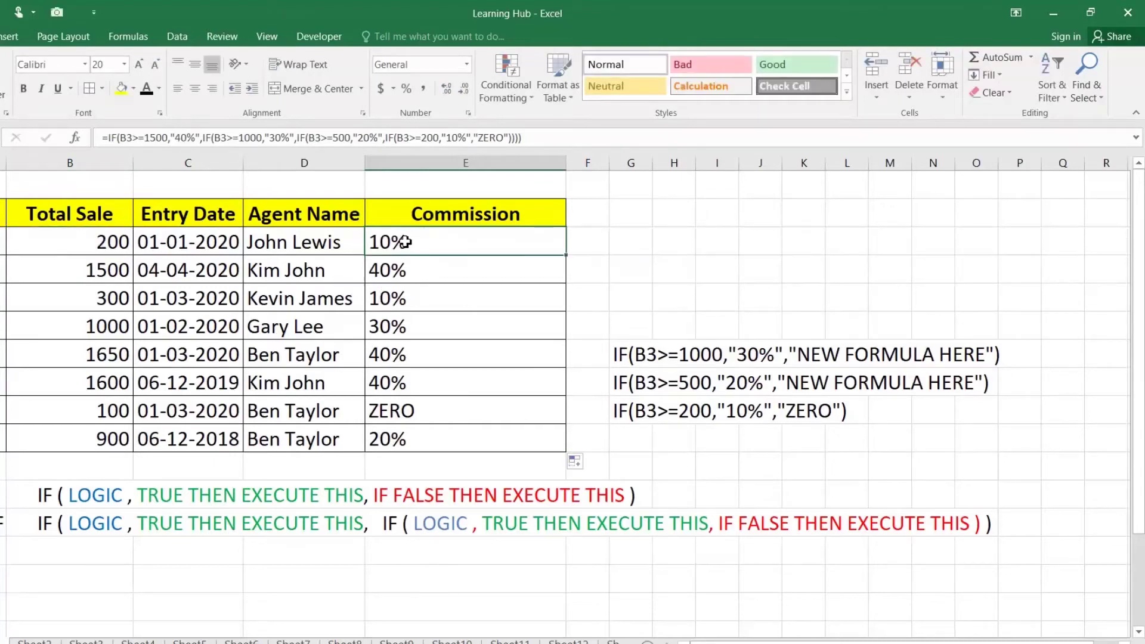
double_click(400, 241)
left_click_drag(401, 242, 490, 241)
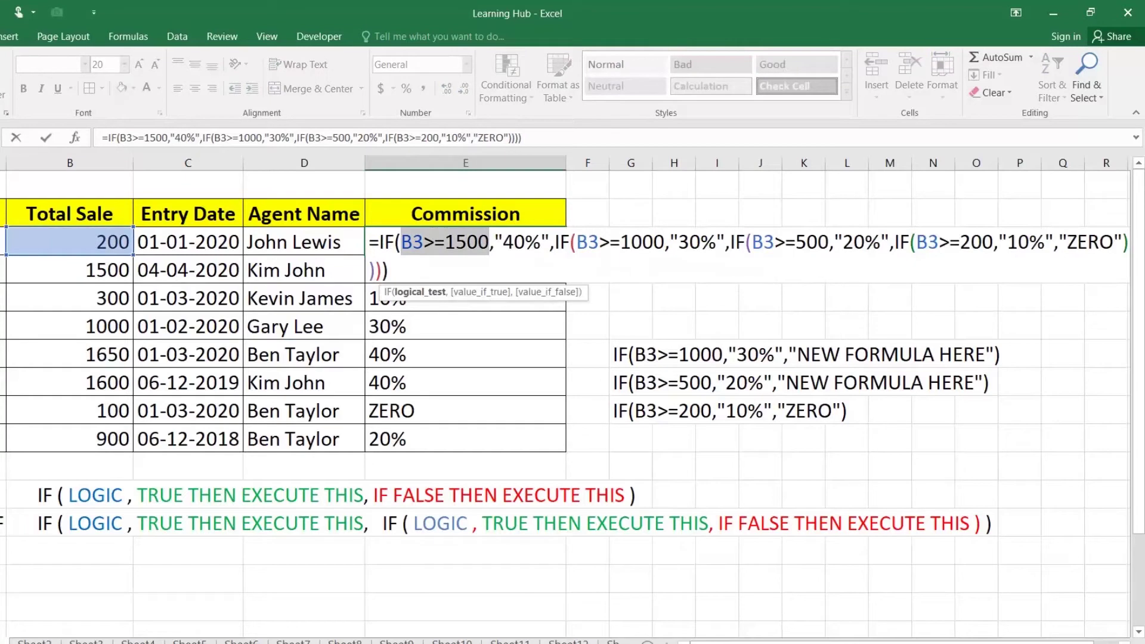
Highlight the second, third and fourth IF tests in E3's formula without changing it
left_click_drag(571, 241, 643, 242)
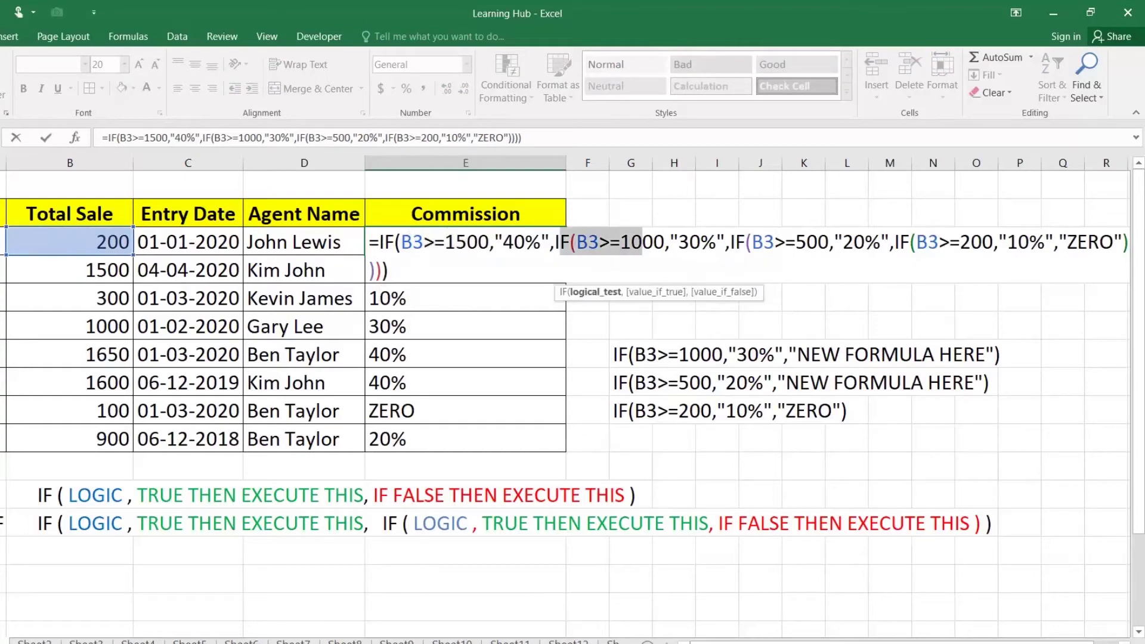
left_click_drag(717, 242, 808, 242)
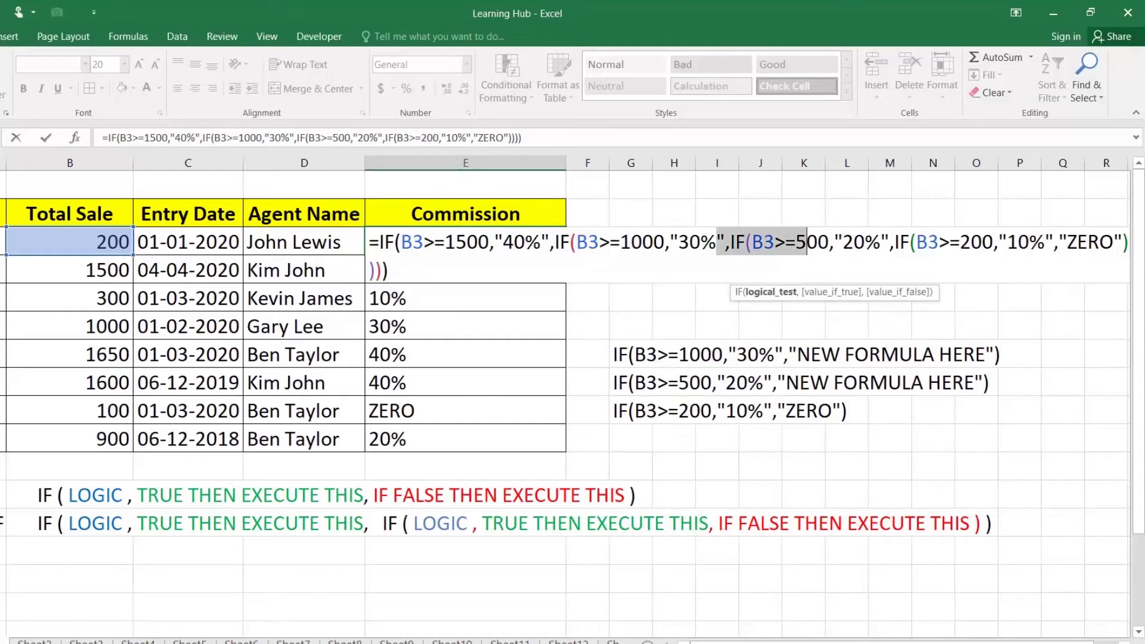
left_click(866, 241)
left_click_drag(899, 242, 972, 242)
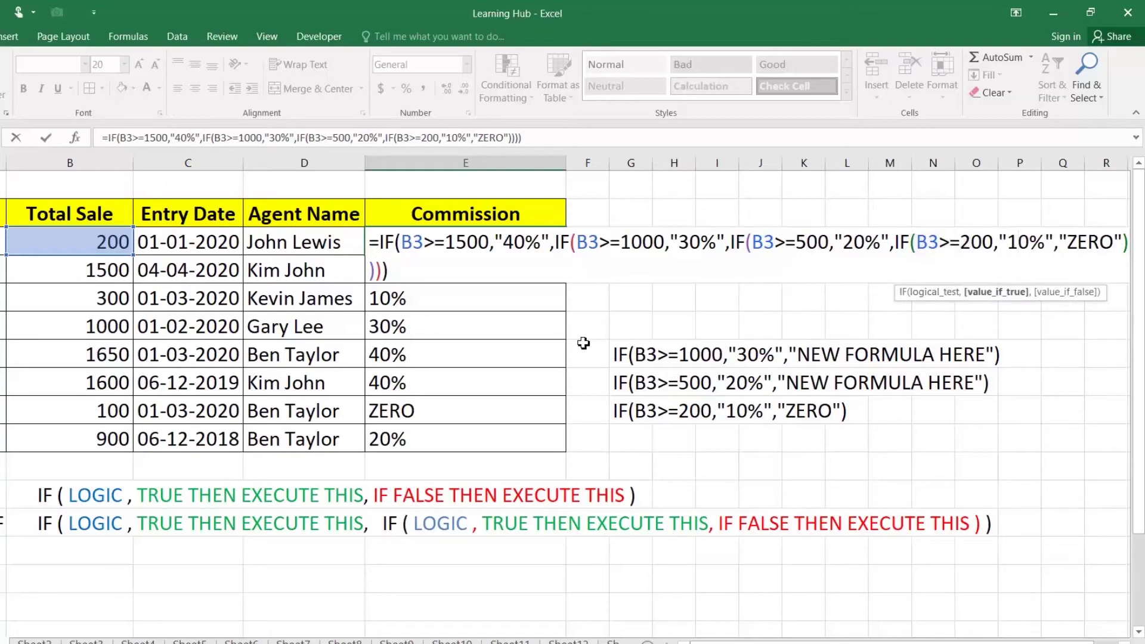
key("Escape")
Review E9's formula unchanged, then return to E3
double_click(424, 411)
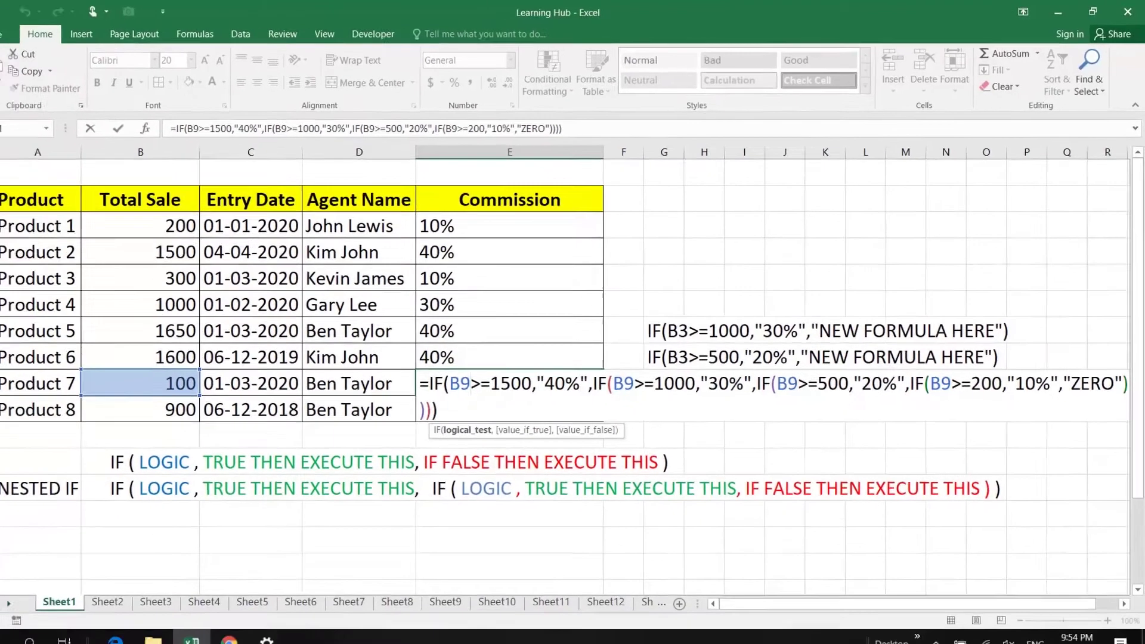
key("Return")
key("Up")
key("Up")
key("Up")
key("Up")
key("Up")
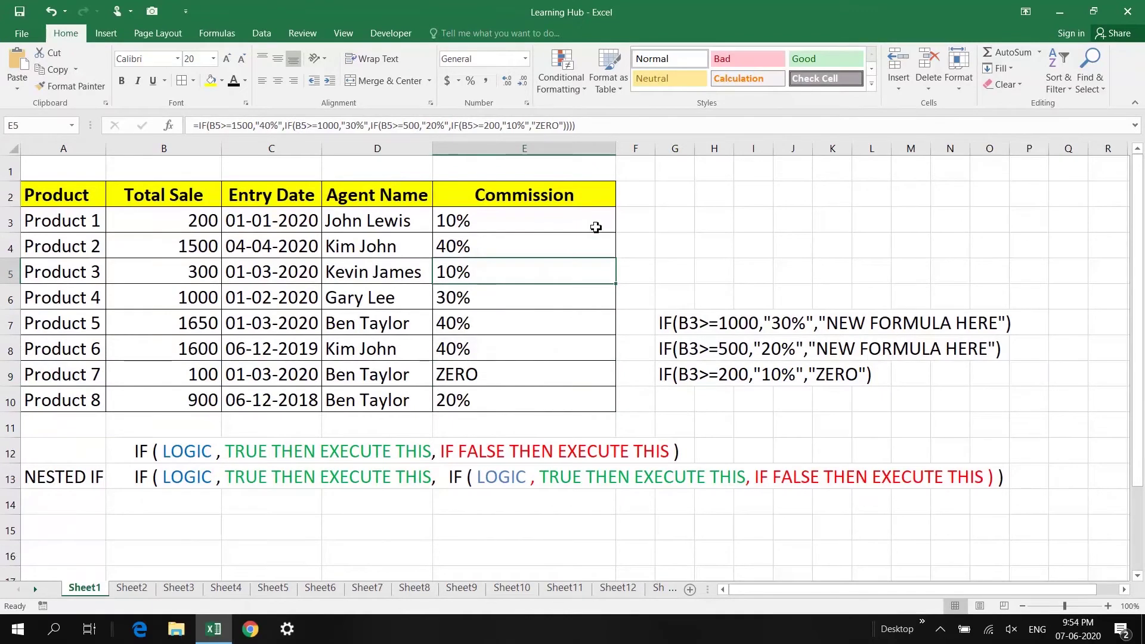
left_click(583, 221)
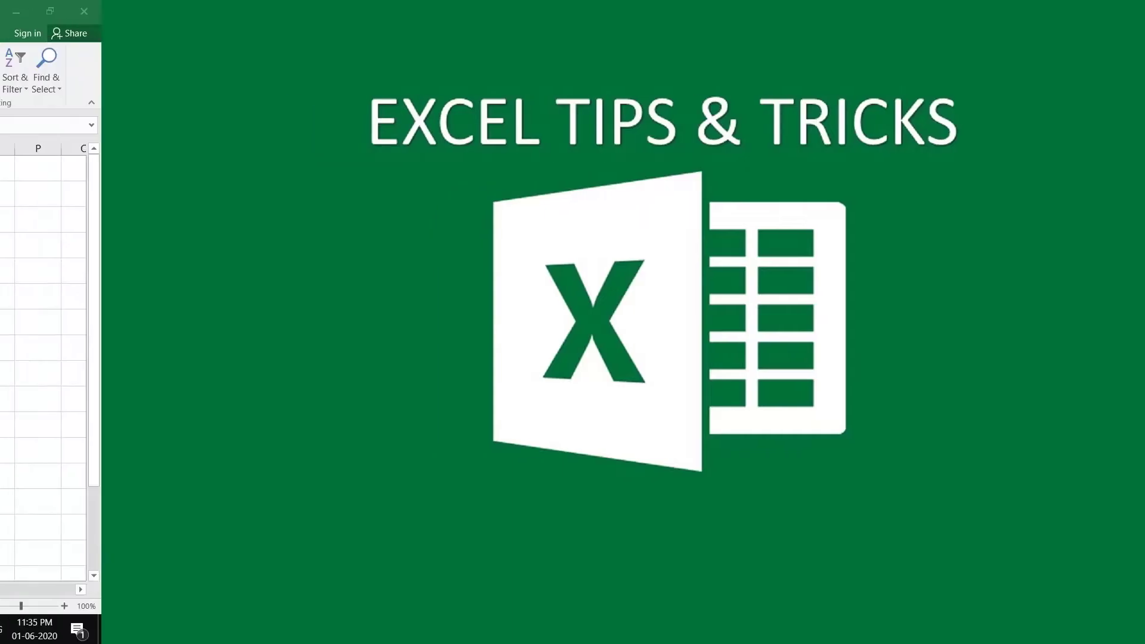
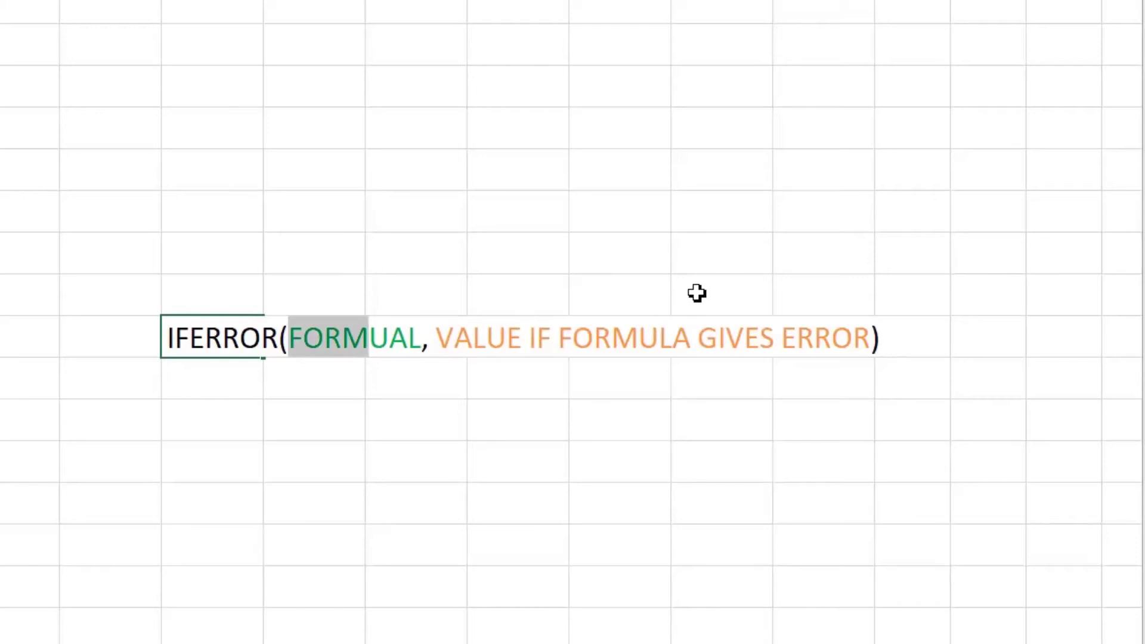
Highlight the value_if_error part of the IFERROR note, then select D3 for Product 1's unit price
left_click_drag(453, 338, 924, 338)
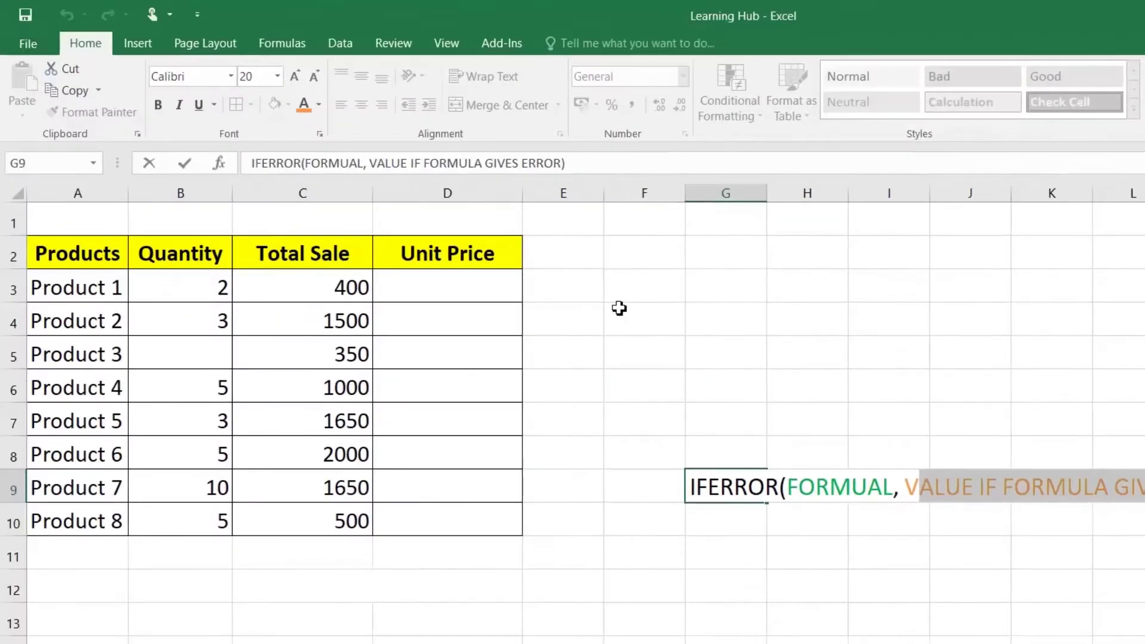
left_click(501, 286)
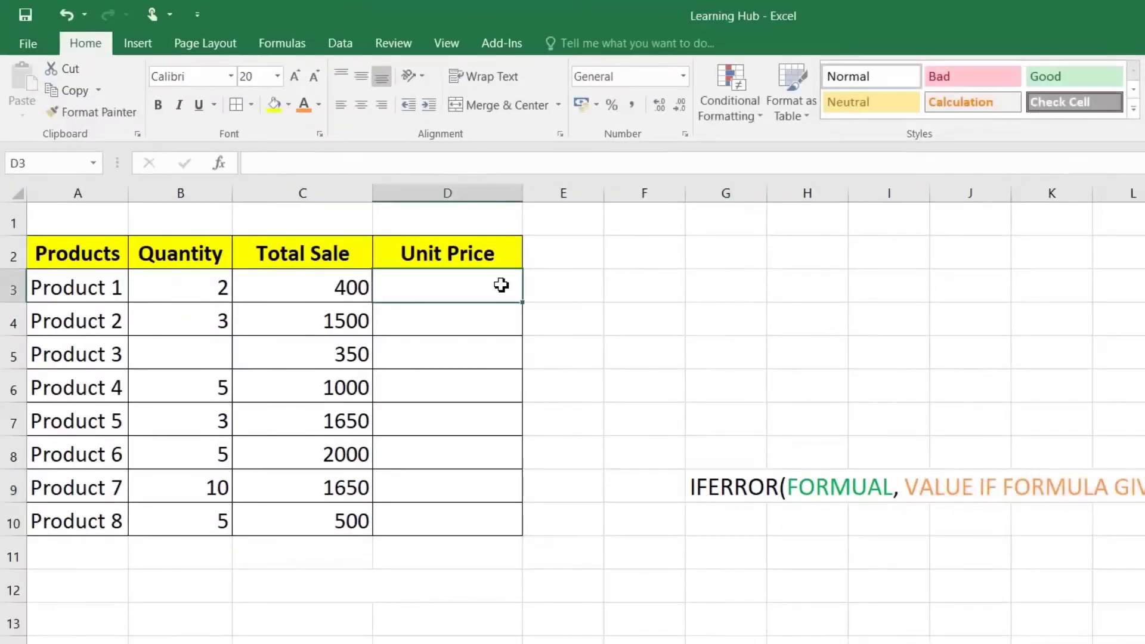
Enter =C3/B3 in D3 and fill it down to D10, exposing #DIV/0! for Product 3
type("=")
left_click(302, 287)
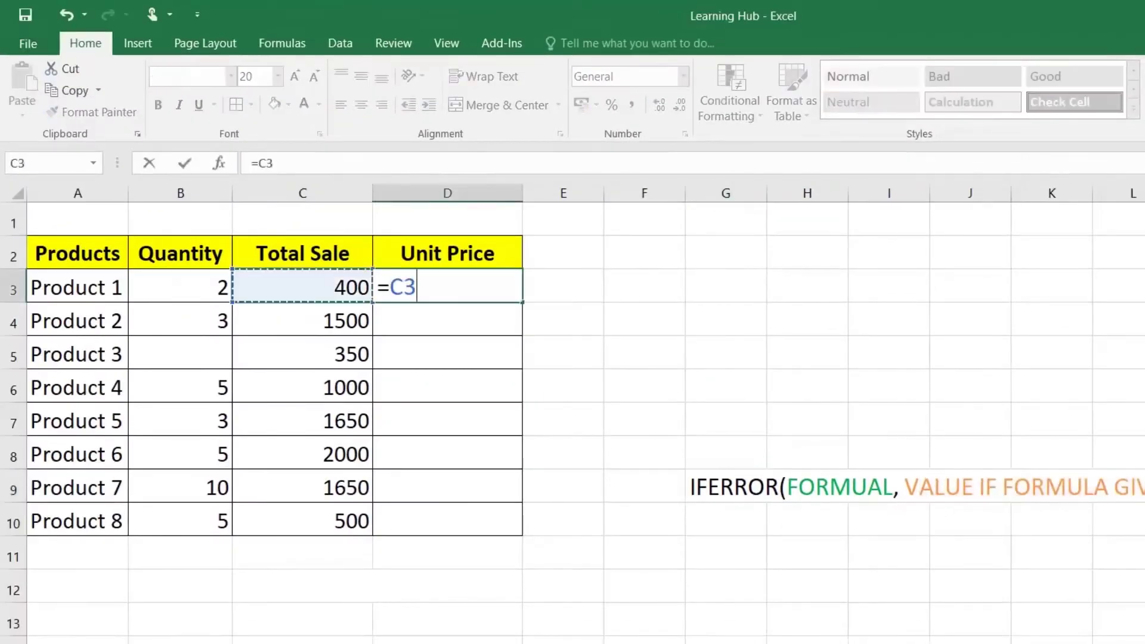
type("/")
left_click(196, 287)
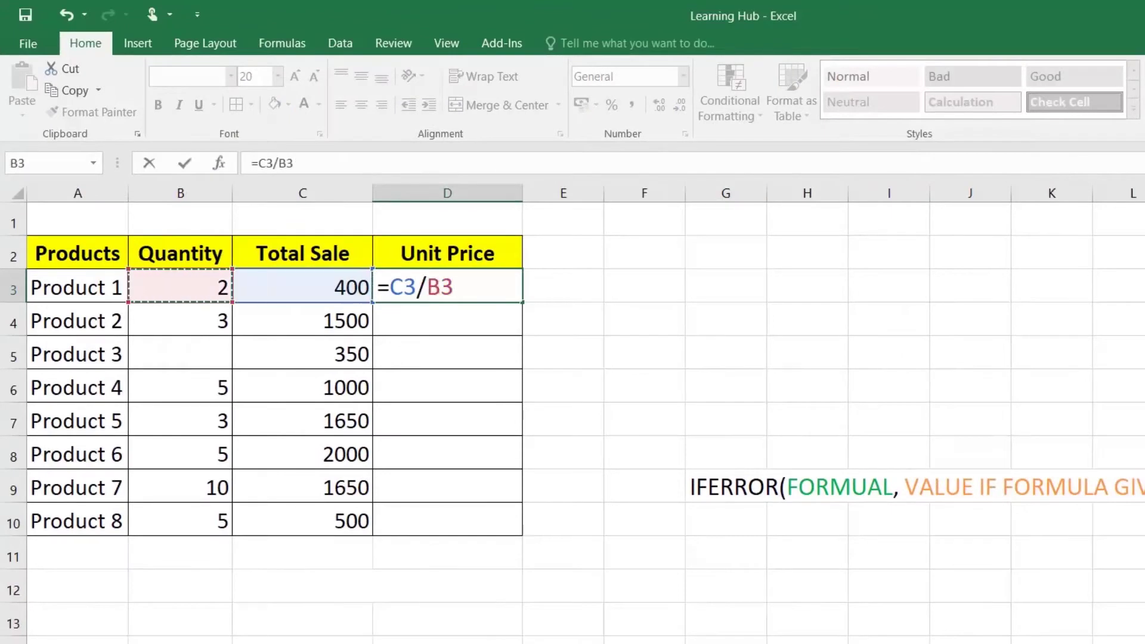
key("Return")
left_click(501, 286)
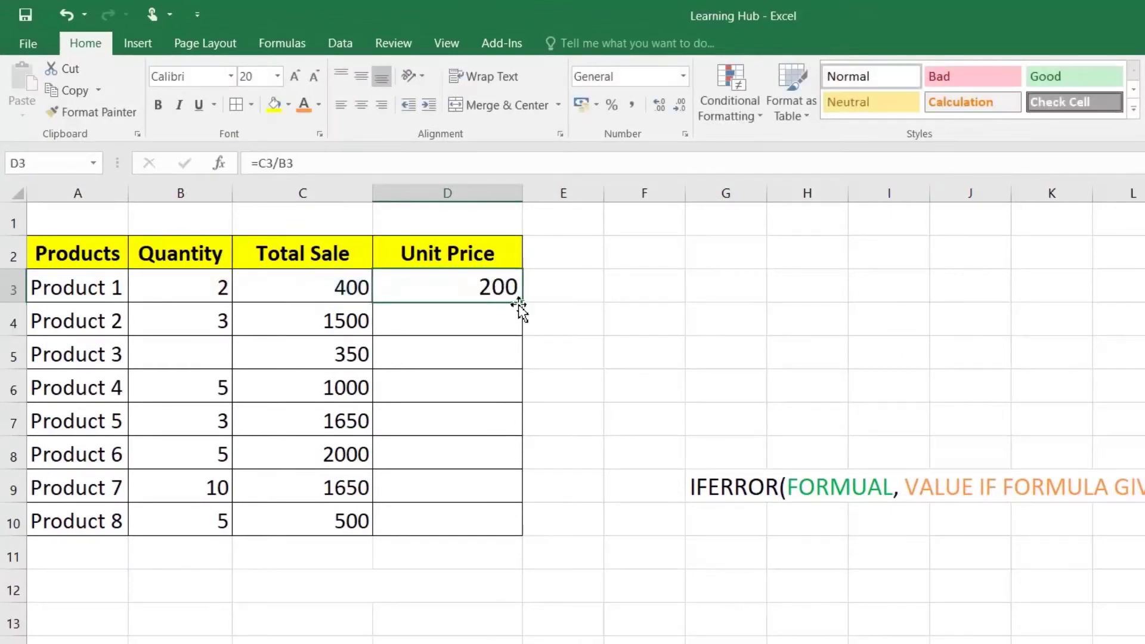
left_click_drag(523, 304, 525, 533)
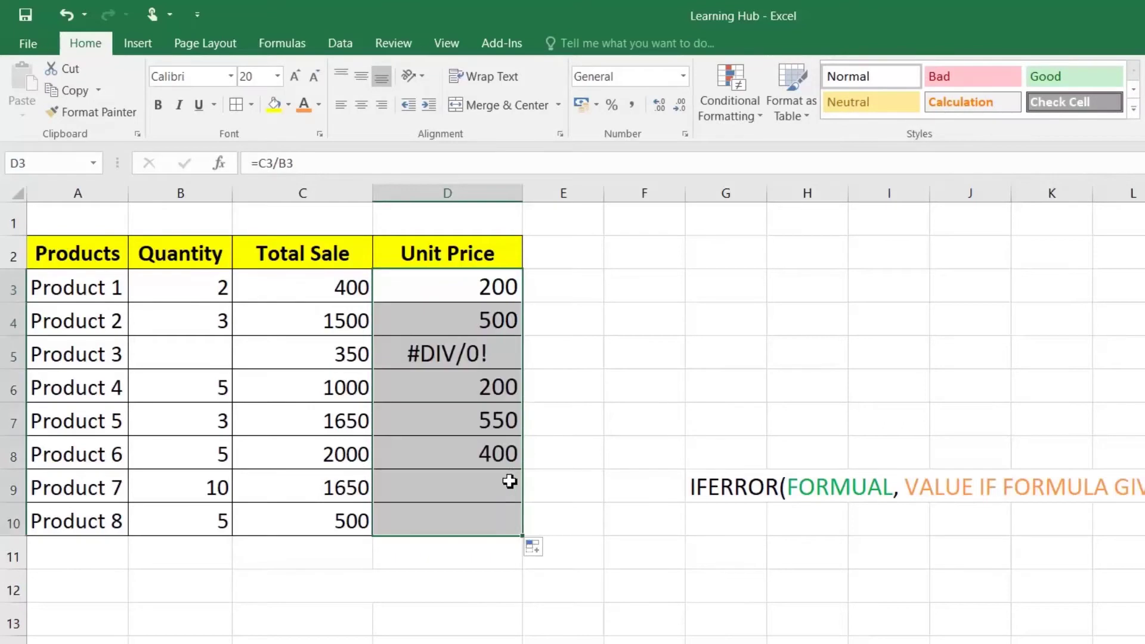
left_click(465, 353)
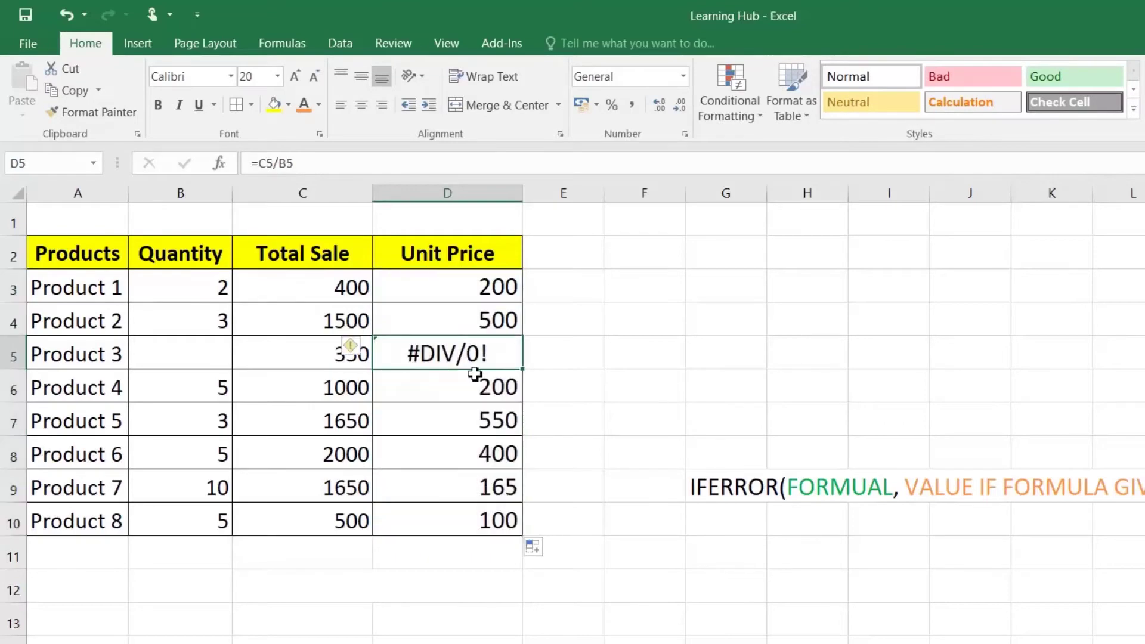
Rewrite D3 as =IFERROR(C3/B3,"Quantity Missing")
double_click(477, 288)
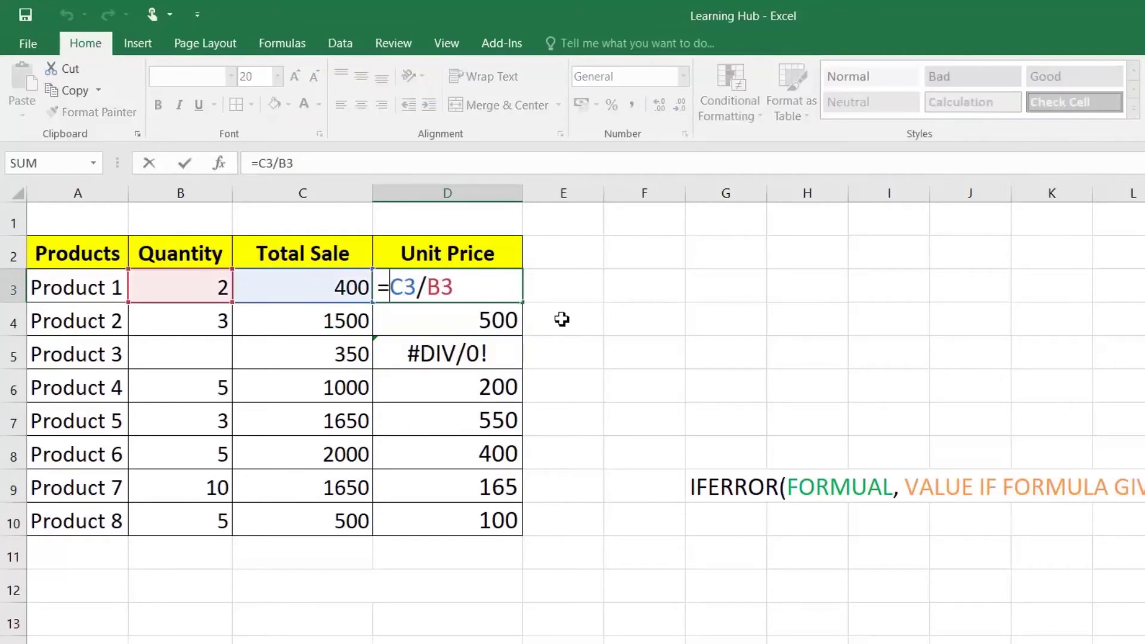
type("IF")
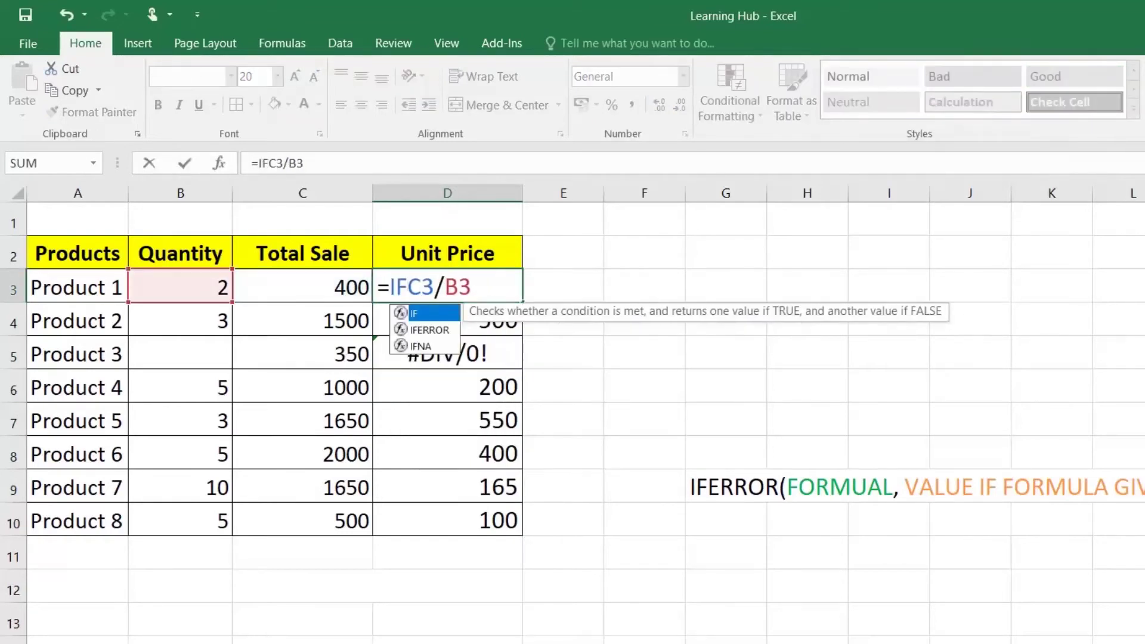
key("Down")
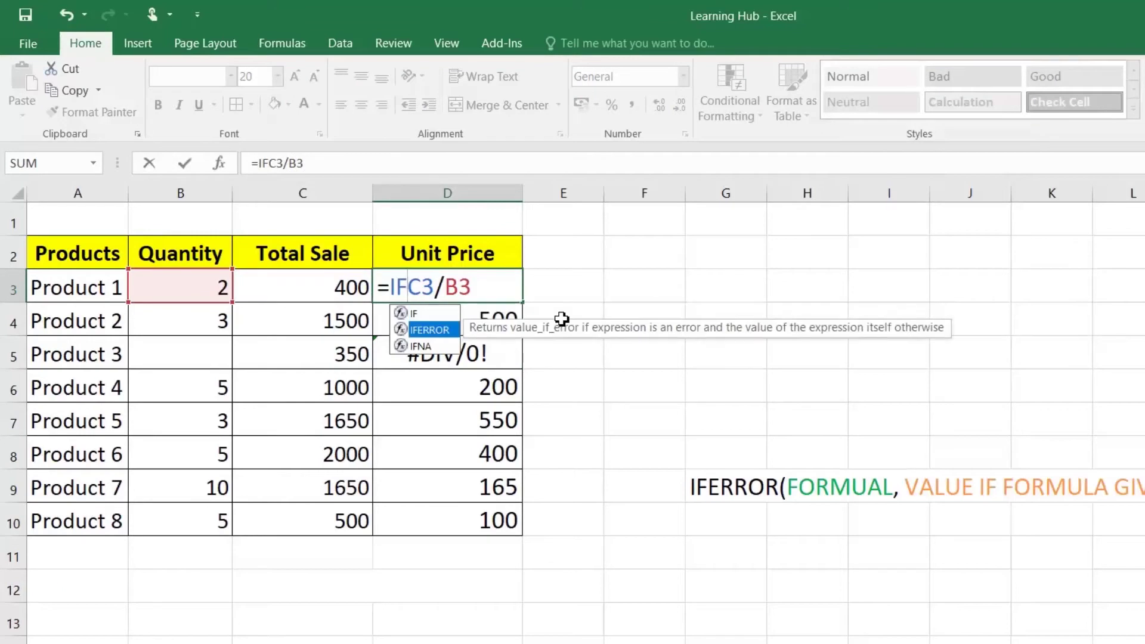
type("E")
type("RROR")
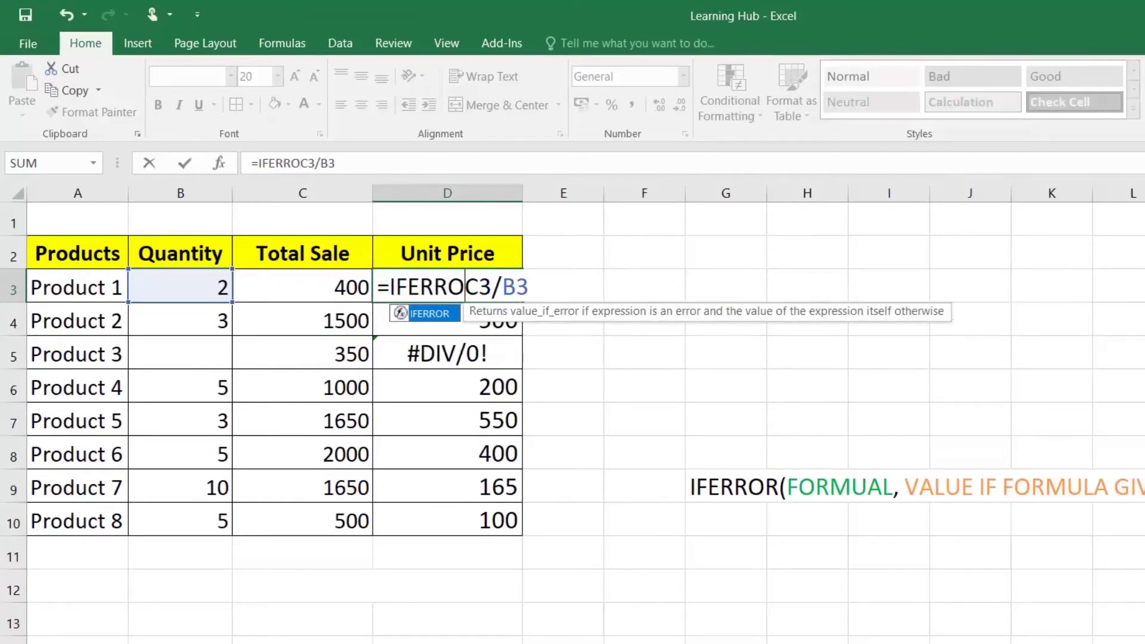
type("(")
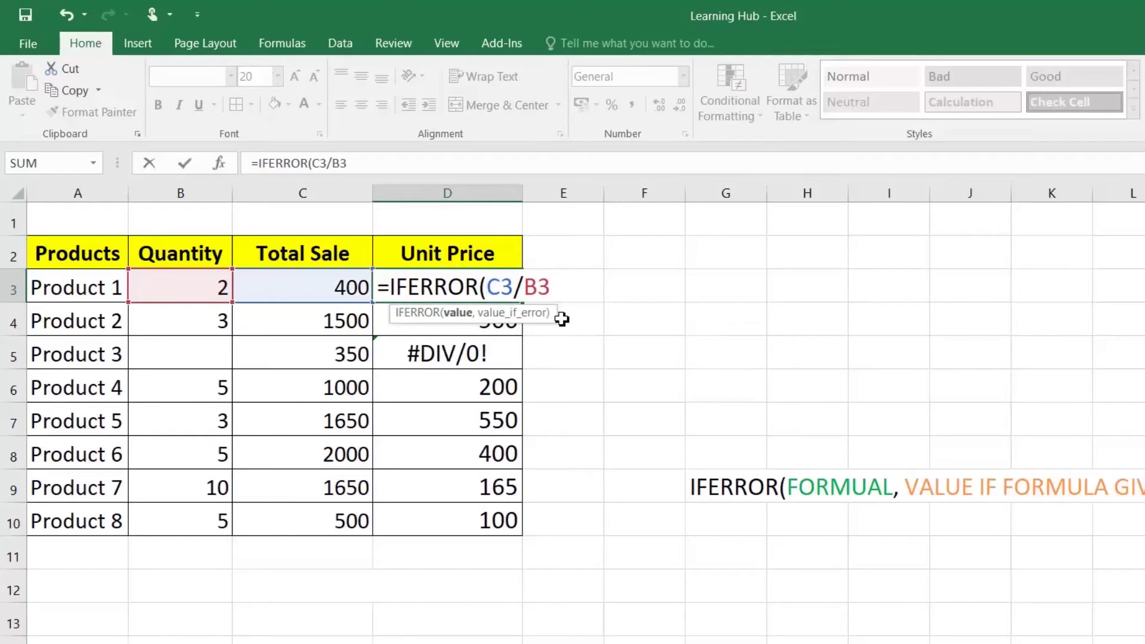
key("shift+Right")
key("shift+Right")
key("shift+Right")
key("shift+Right")
key("shift+Right")
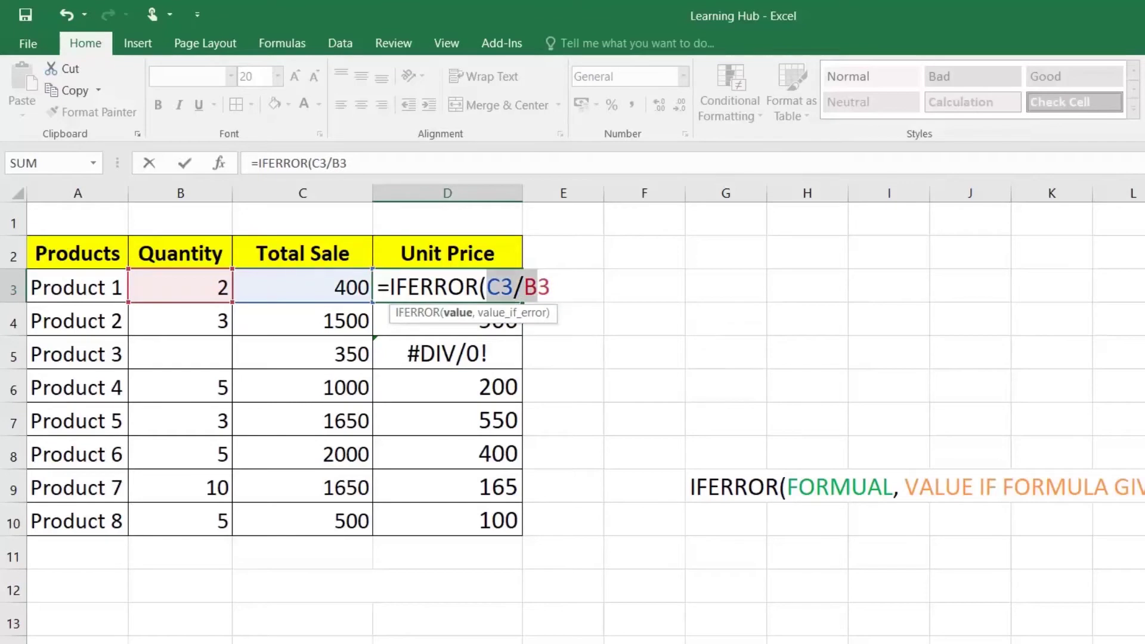
key("Right")
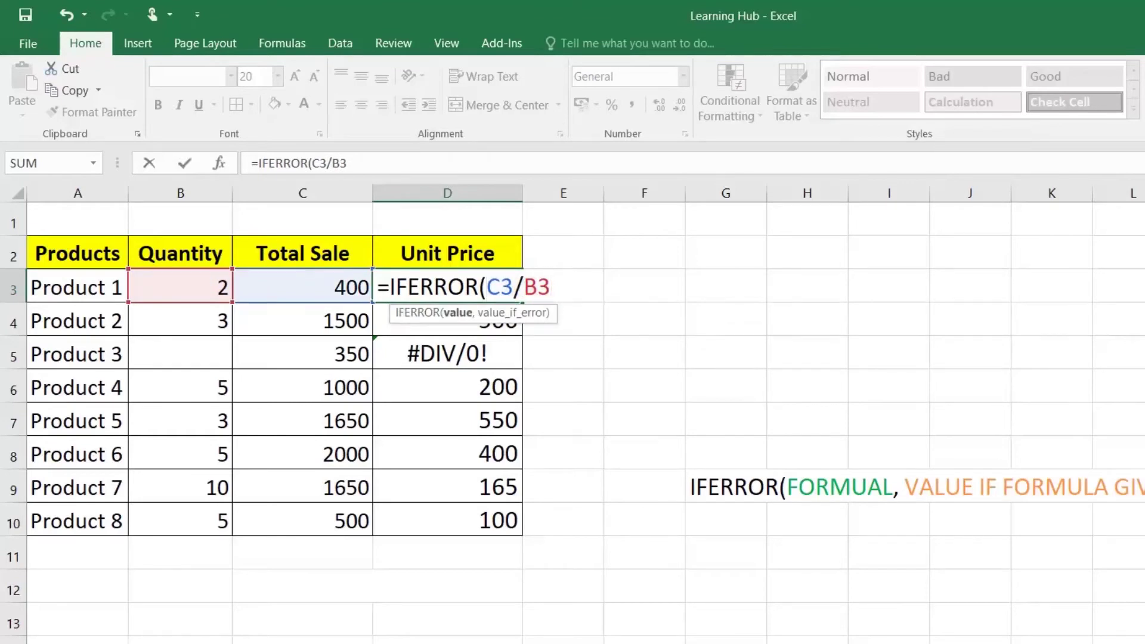
type(",")
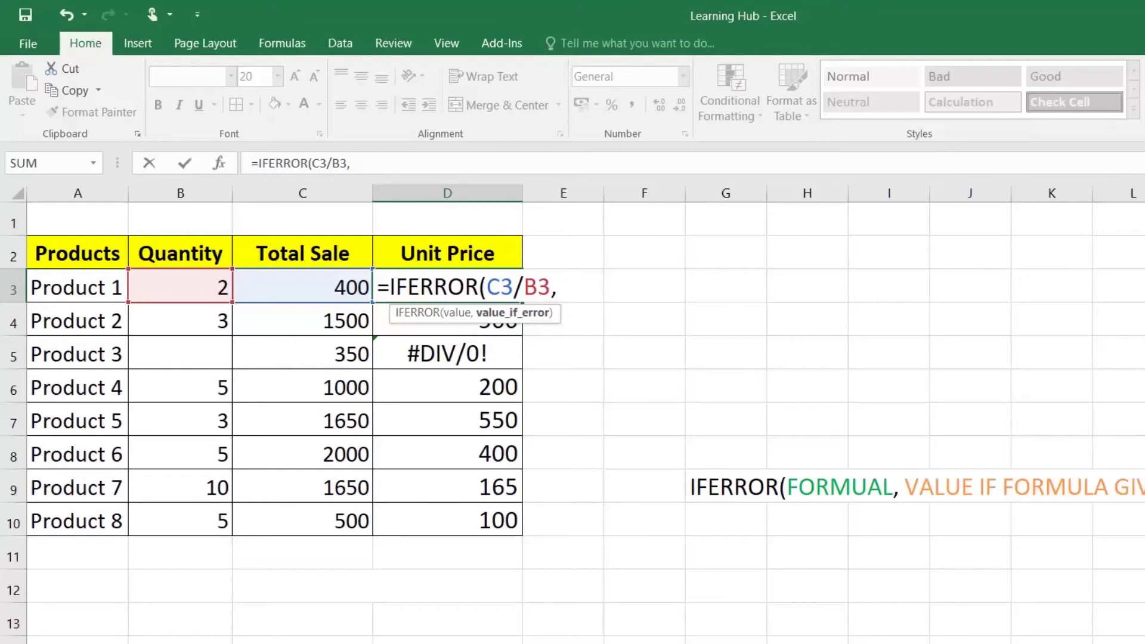
type("\"q")
key("BackSpace")
type("Quantity ")
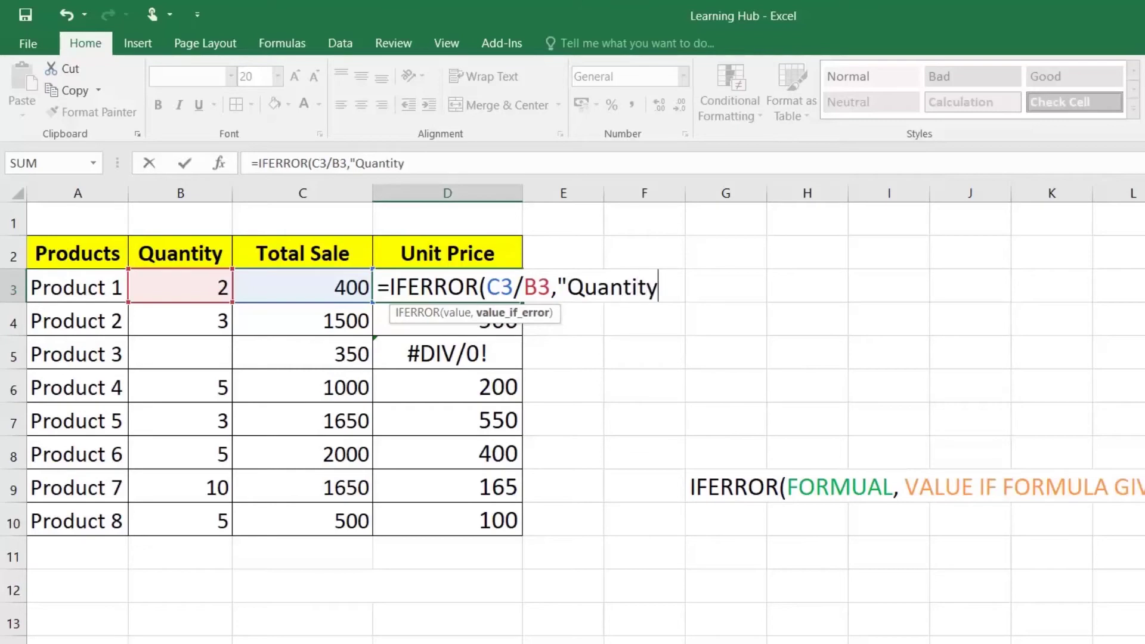
type("Missing")
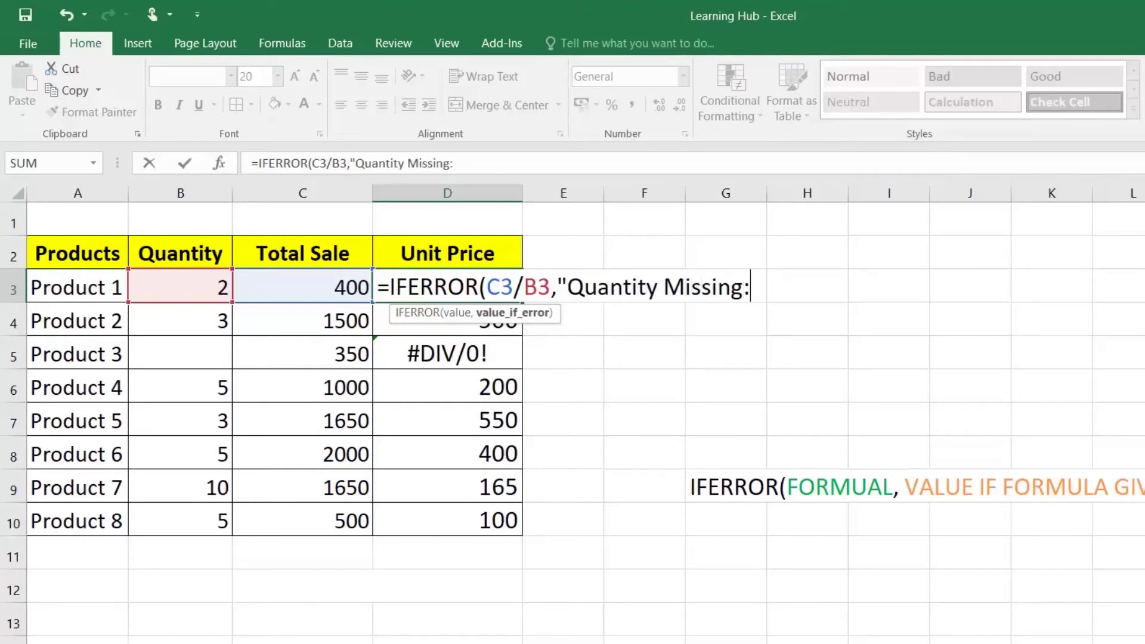
type("\")")
key("Return")
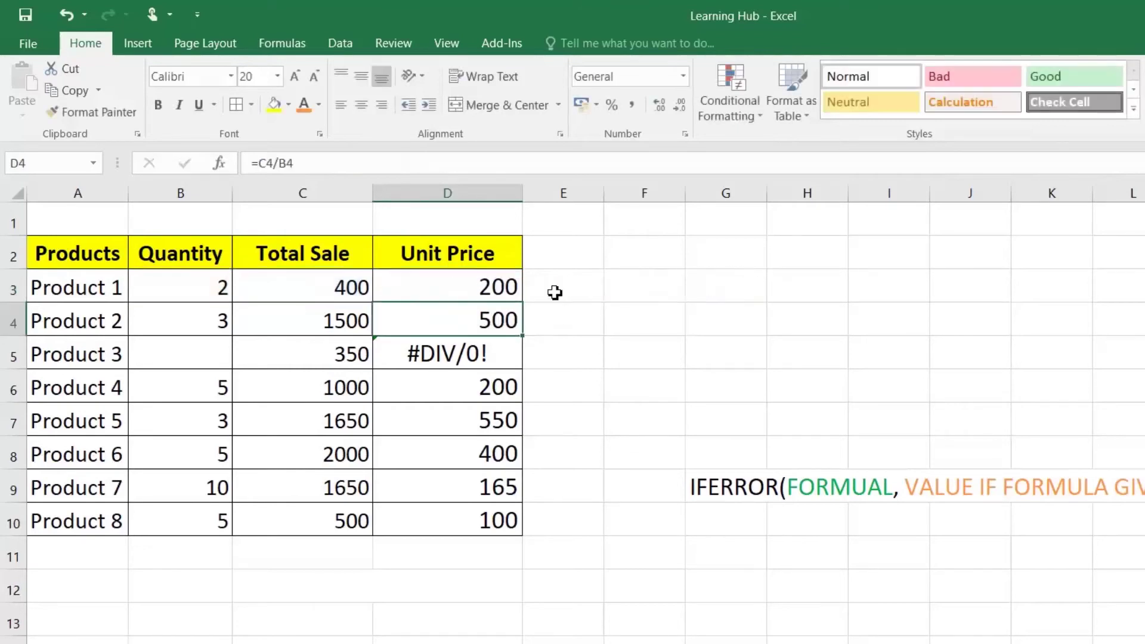
Fill D3's IFERROR formula down to D10 and check Product 3's result
left_click(513, 290)
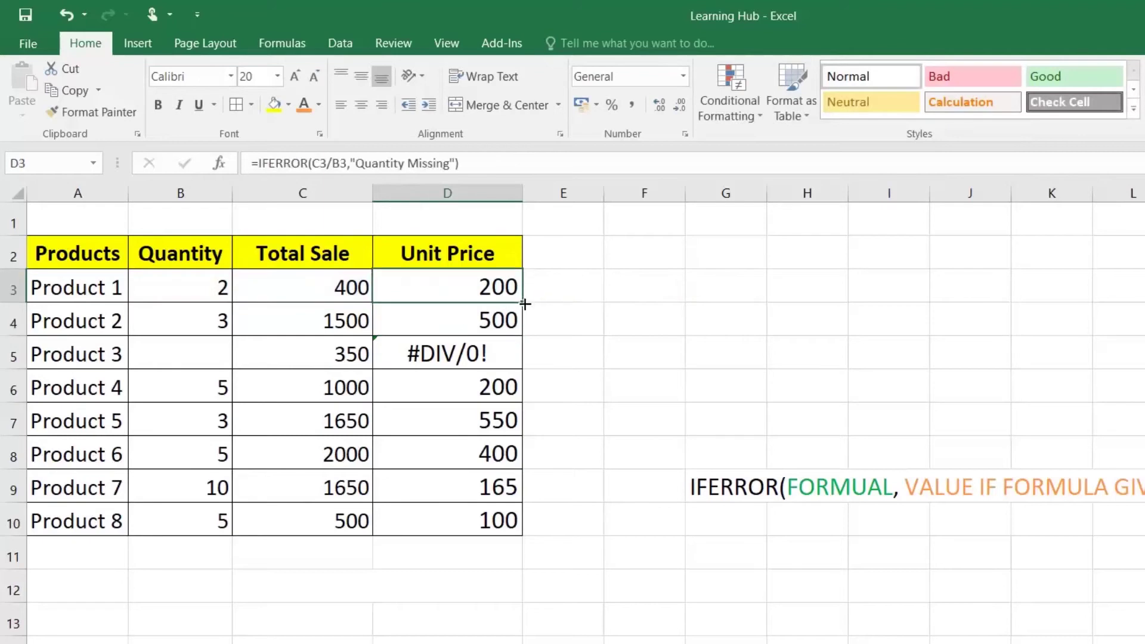
double_click(525, 305)
double_click(523, 193)
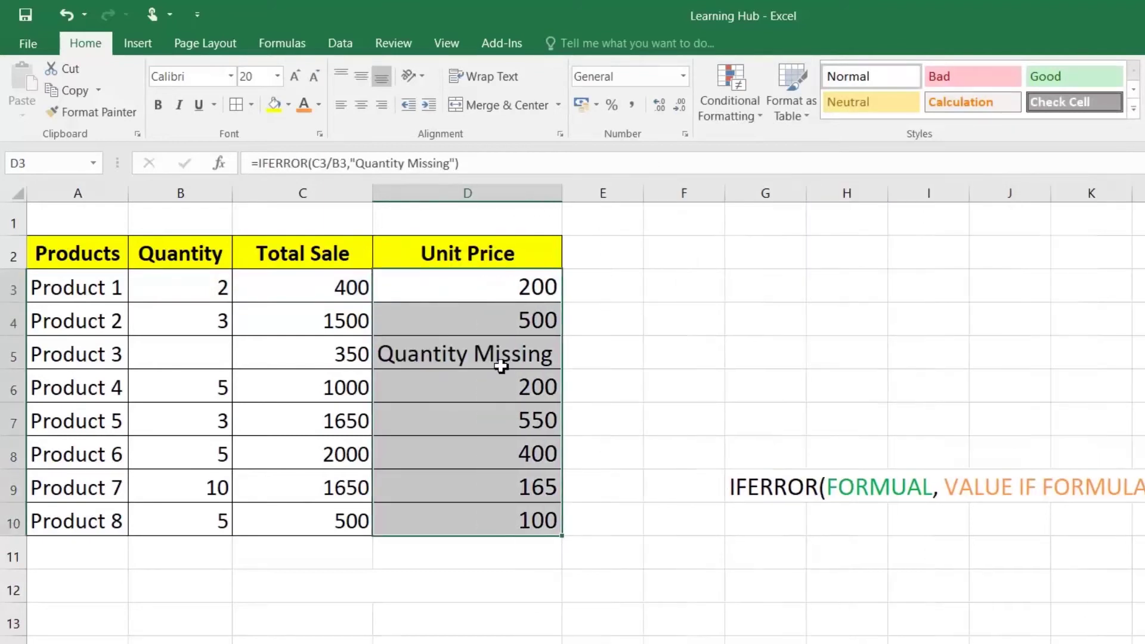
left_click(503, 364)
Test the formula by entering then clearing 1 in B5, deleting B3's quantity, and undoing
left_click(222, 344)
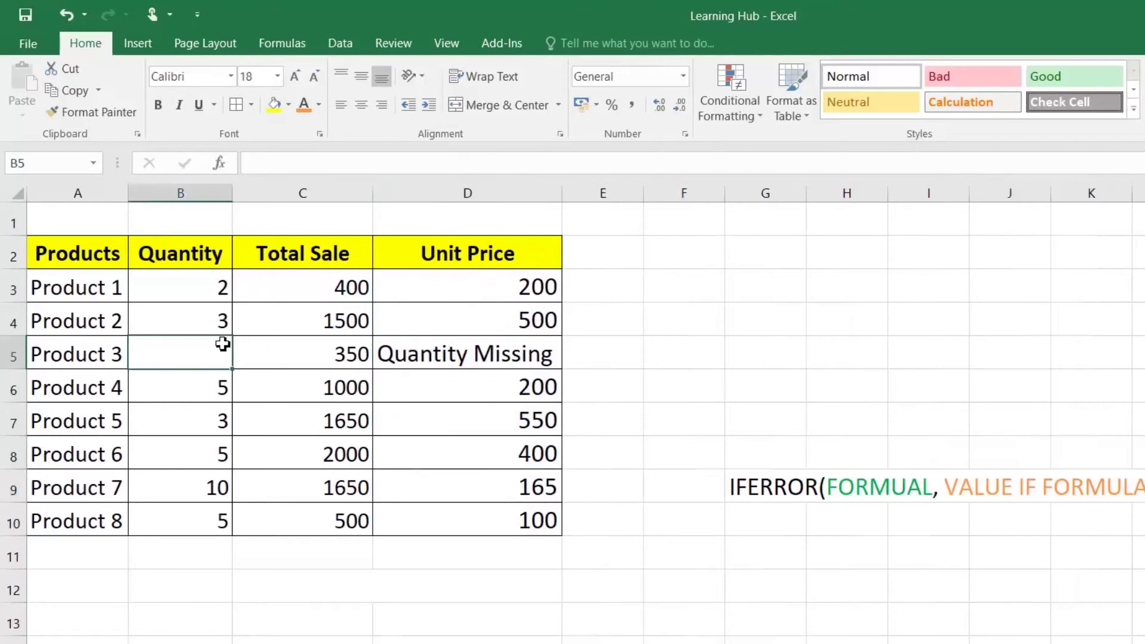
type("1")
key("Return")
key("Up")
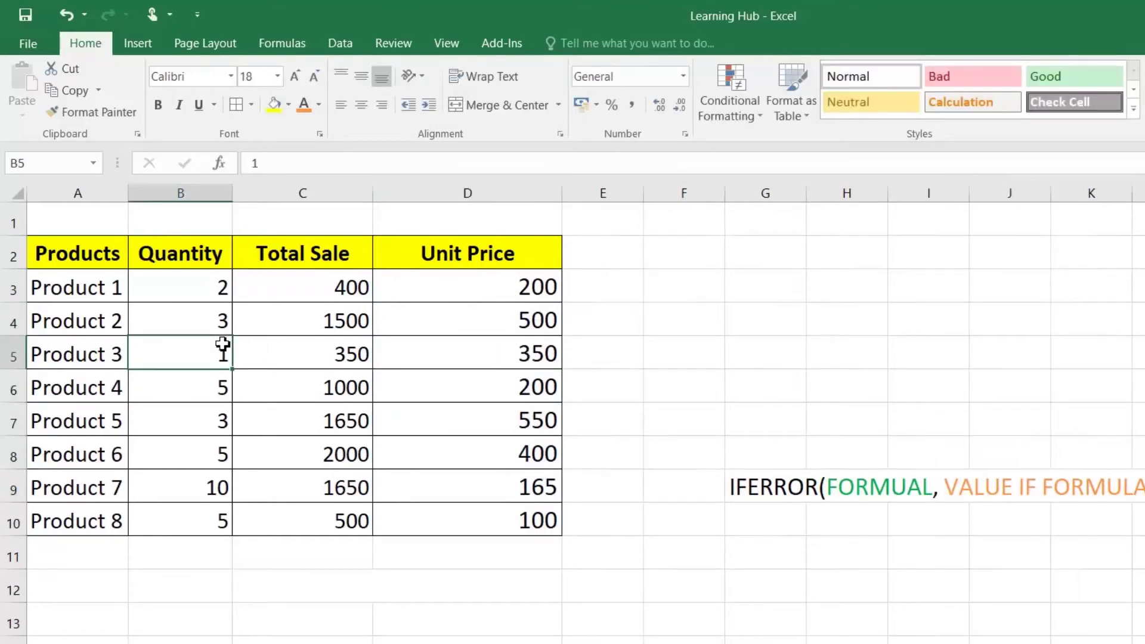
key("Delete")
key("Up")
key("Up")
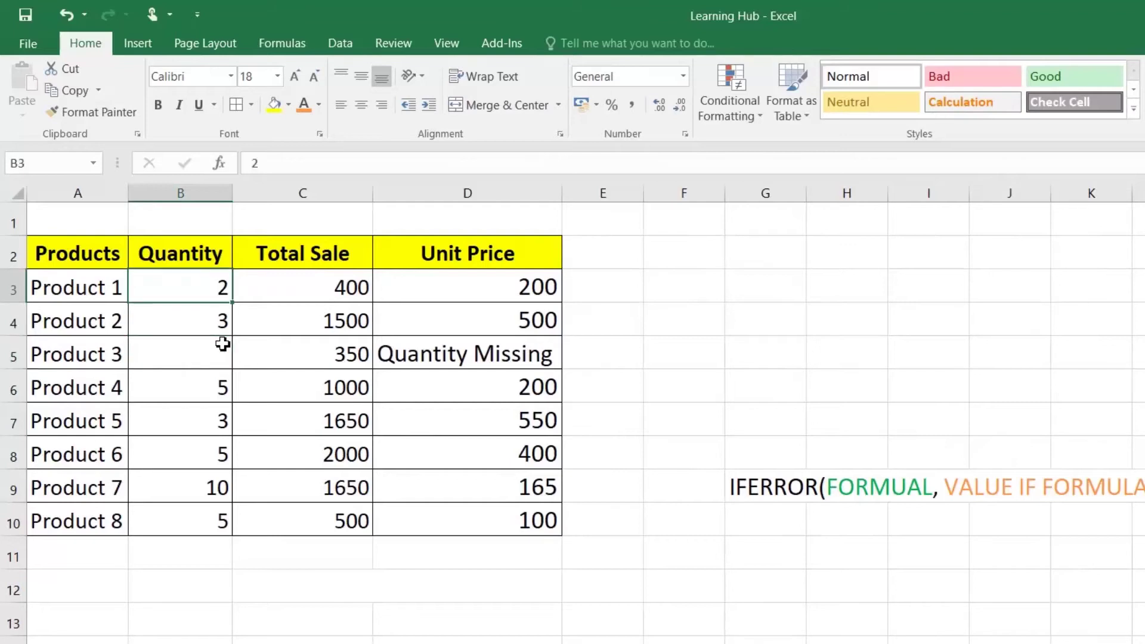
key("Delete")
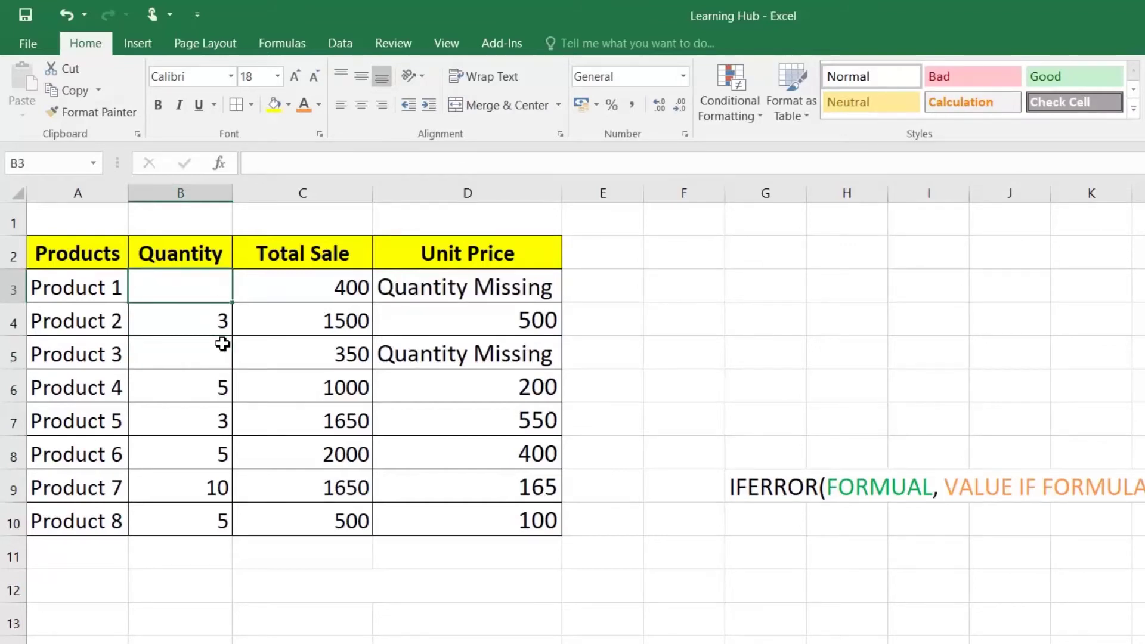
key("ctrl+z")
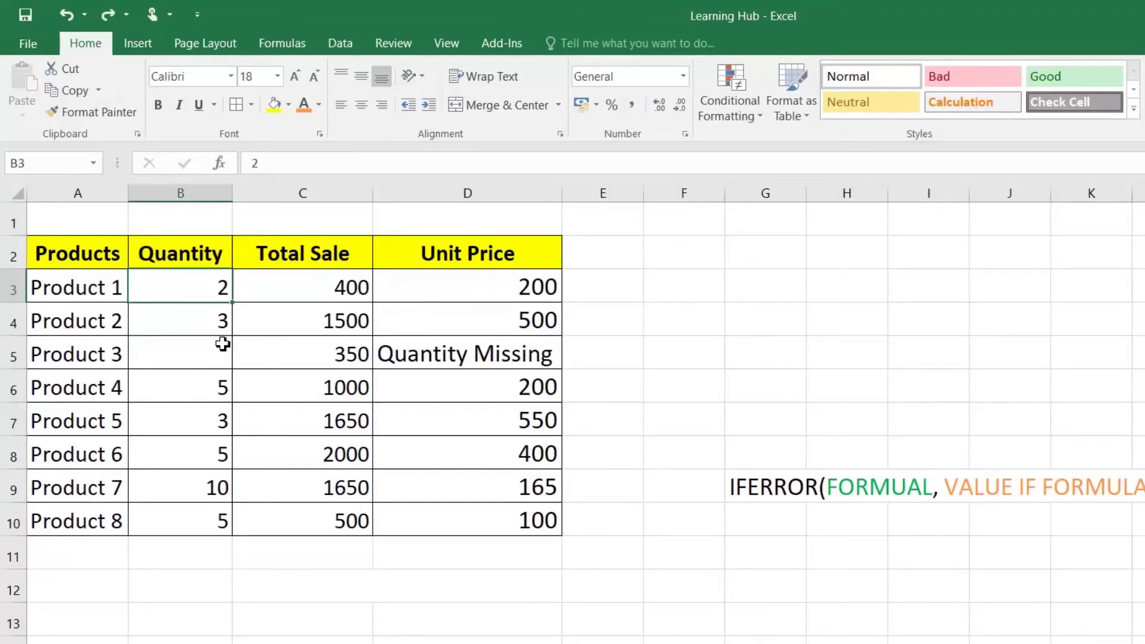
left_click(511, 290)
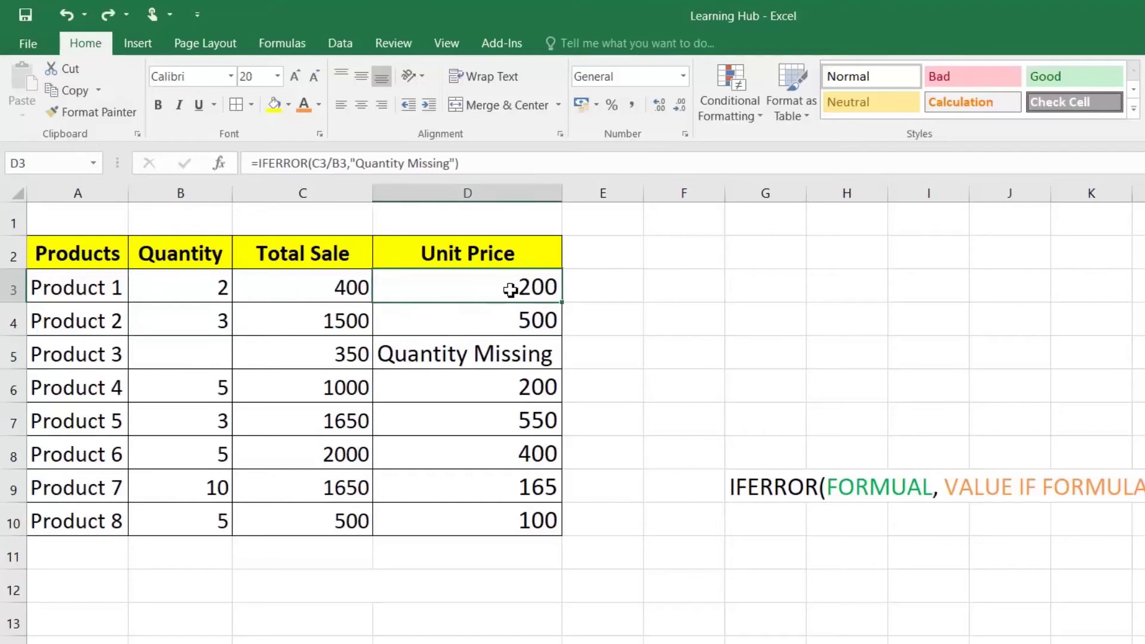
Change D3's IFERROR fallback to 0 and refill it down to D10, checking Product 3
double_click(511, 290)
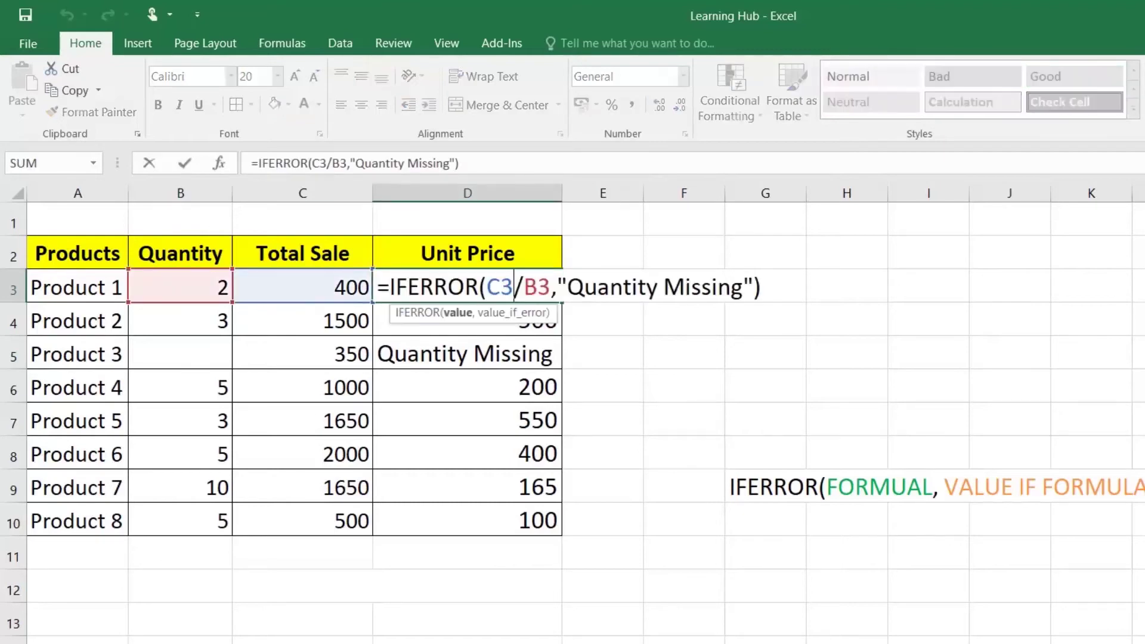
left_click_drag(557, 287, 754, 287)
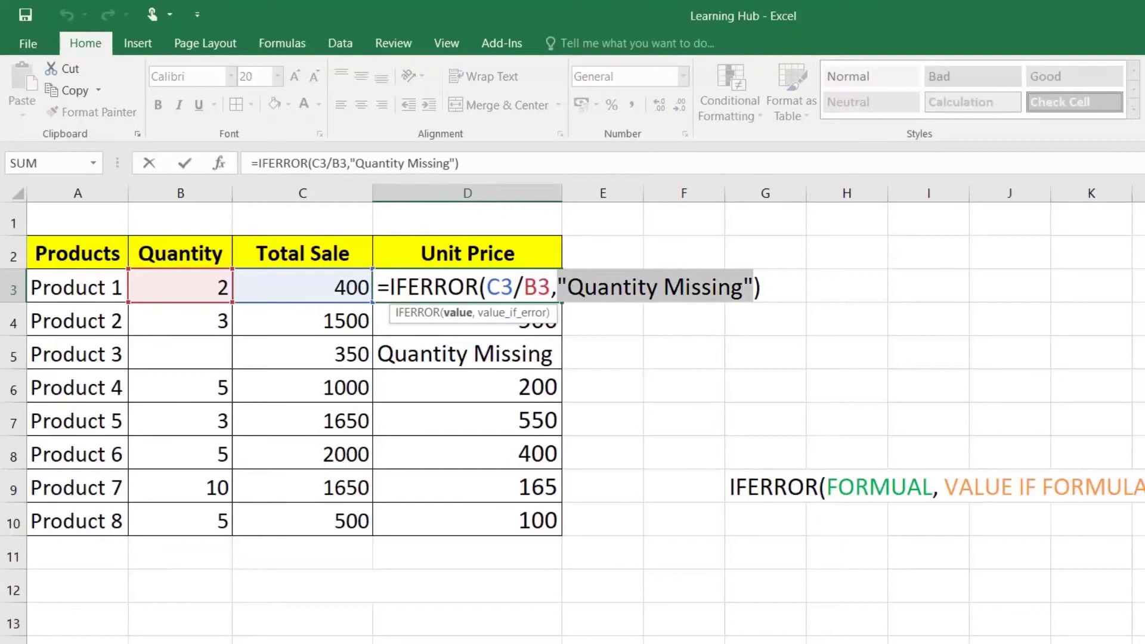
type("0")
key("Return")
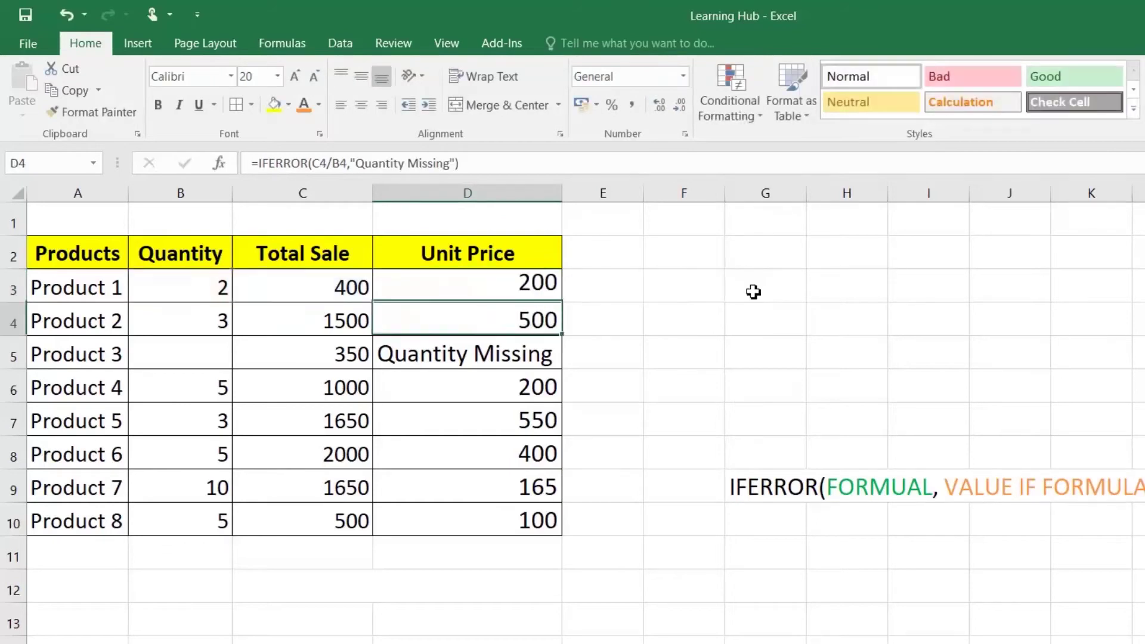
left_click(510, 275)
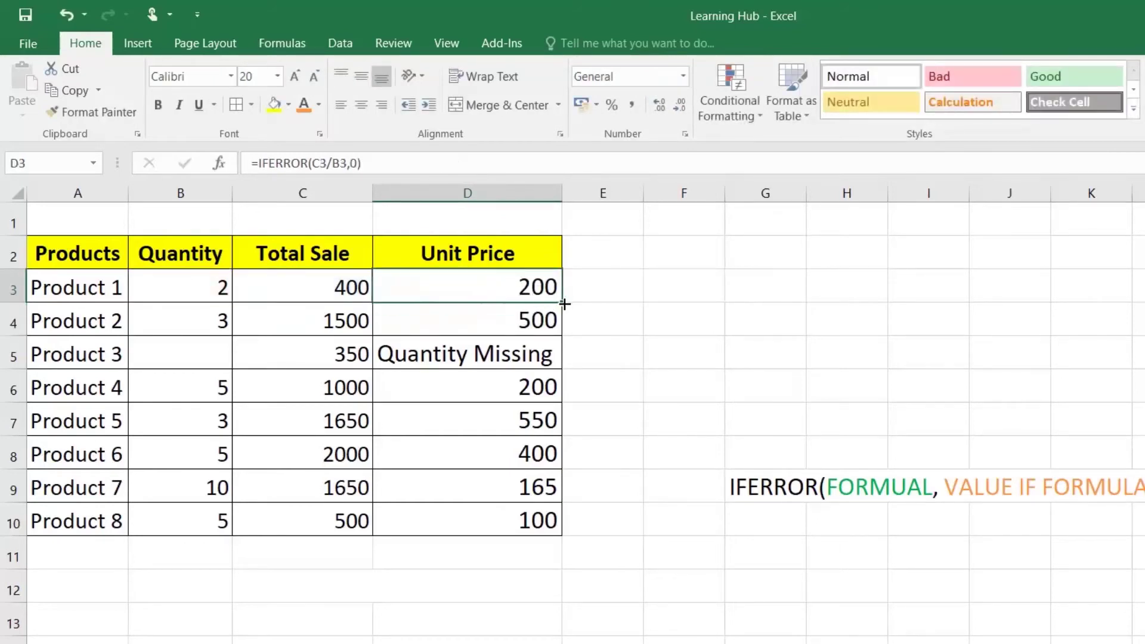
double_click(562, 303)
left_click(514, 366)
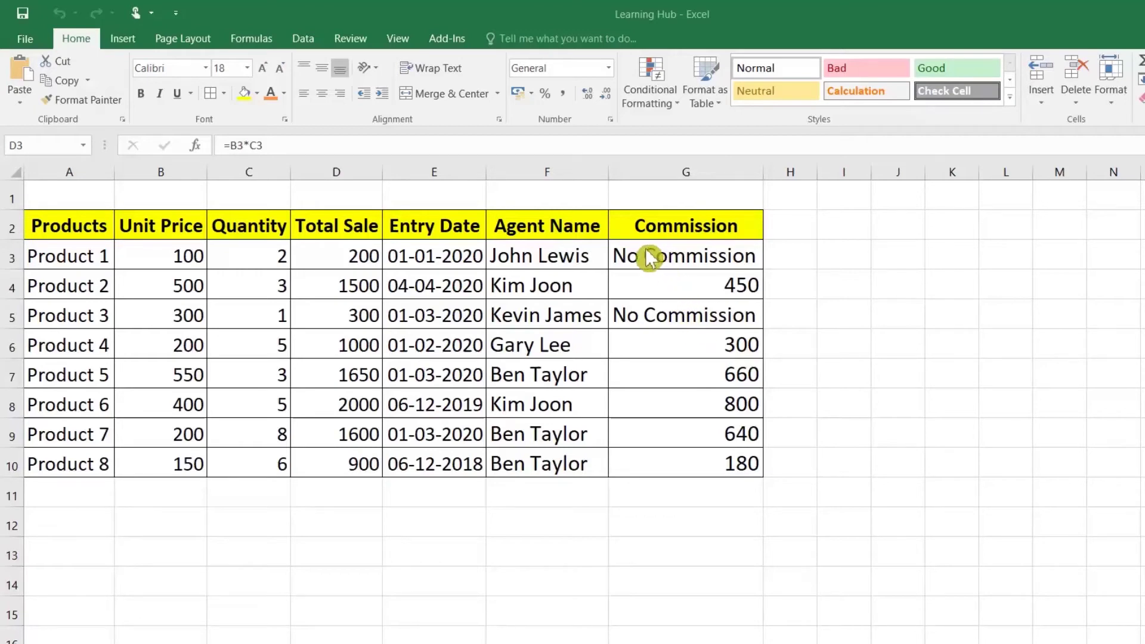
left_click(660, 285)
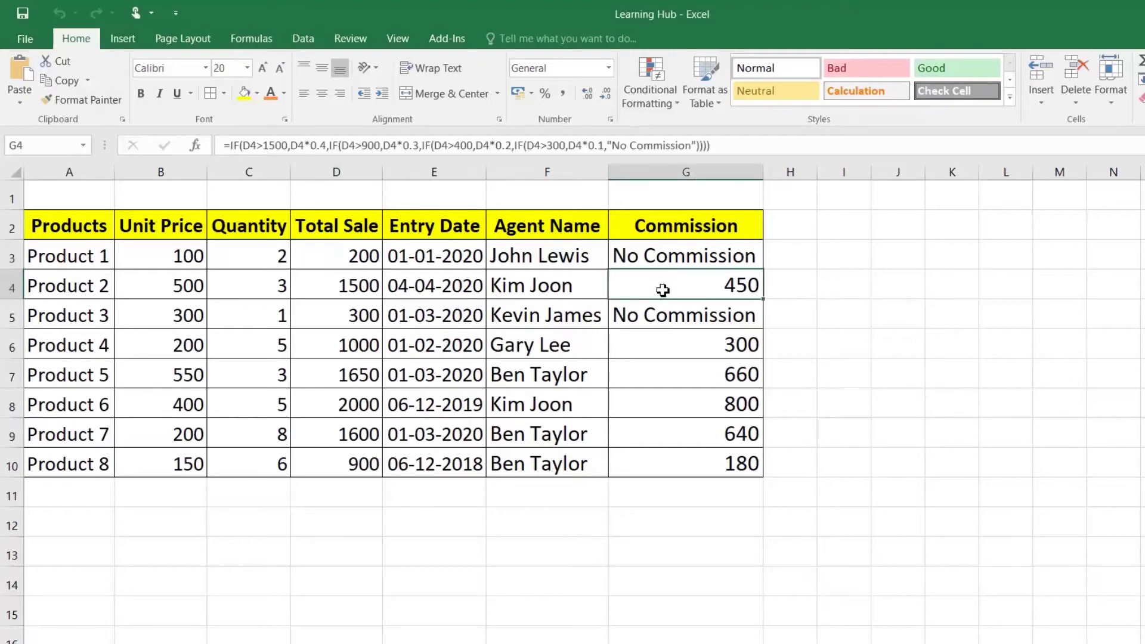
left_click(661, 313)
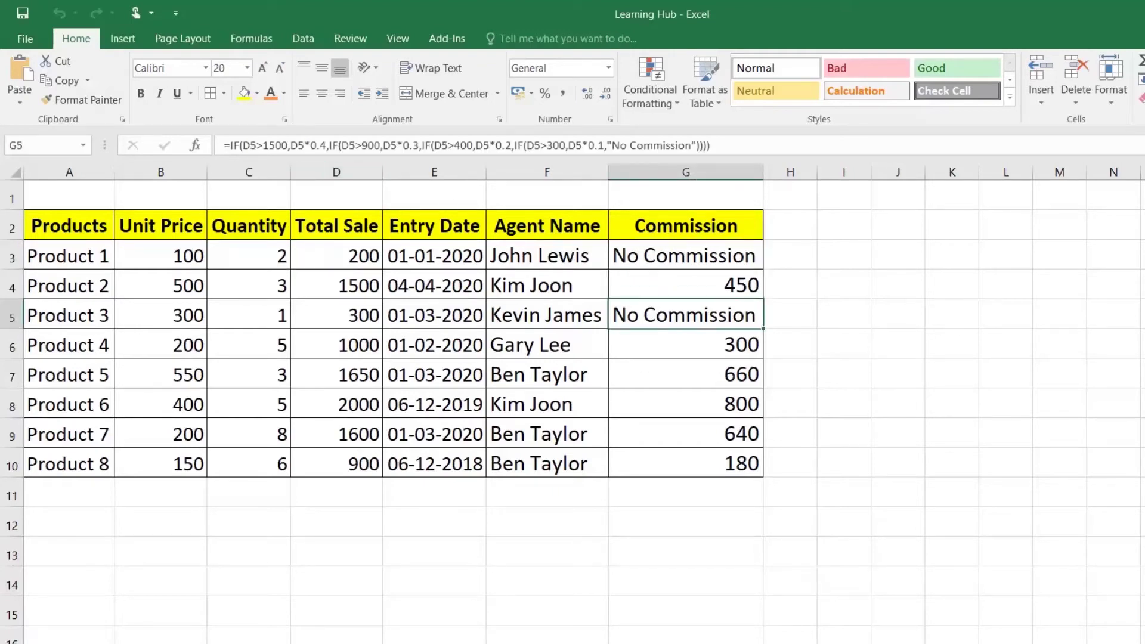
double_click(691, 257)
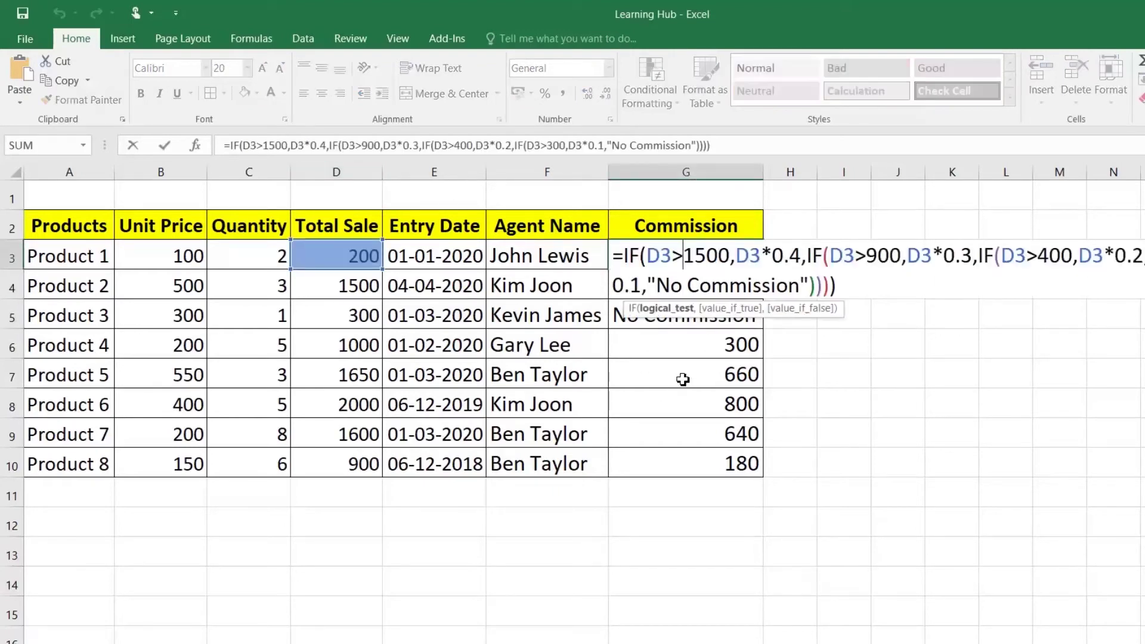
key("Escape")
left_click_drag(690, 258, 695, 455)
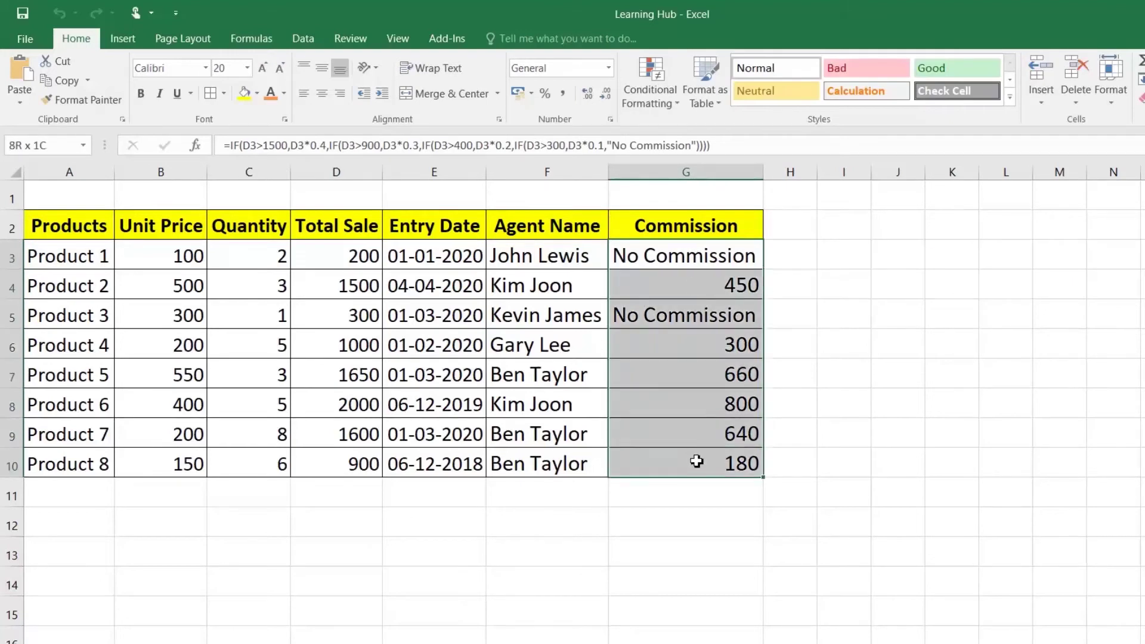
Copy G3:G10 and paste it back over itself as Values via Paste Special
right_click(686, 267)
left_click(715, 295)
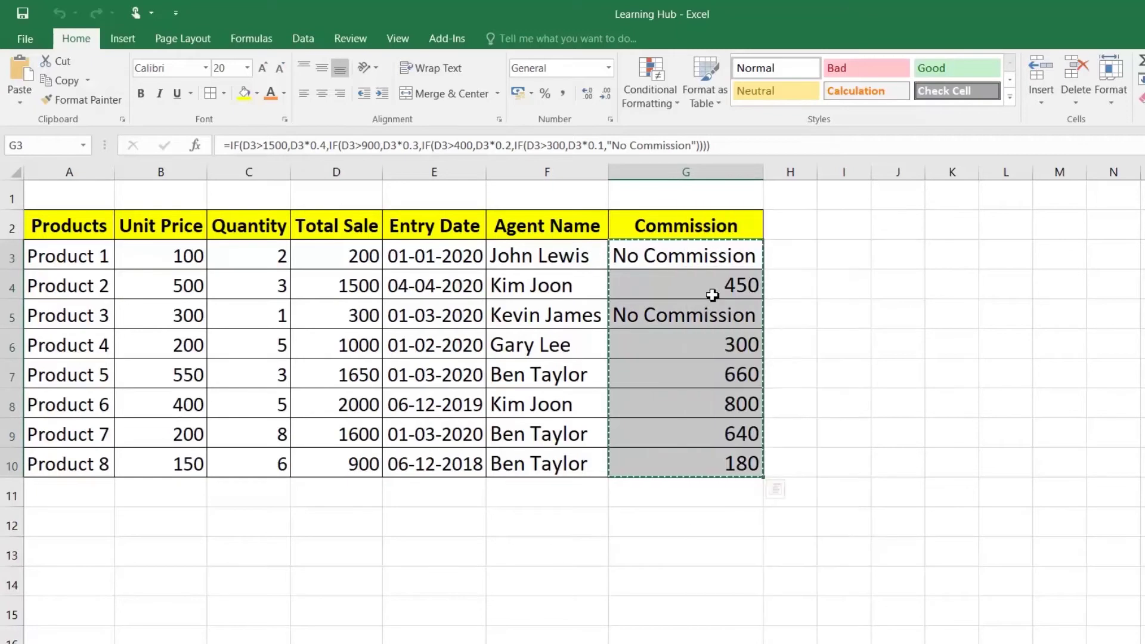
right_click(716, 267)
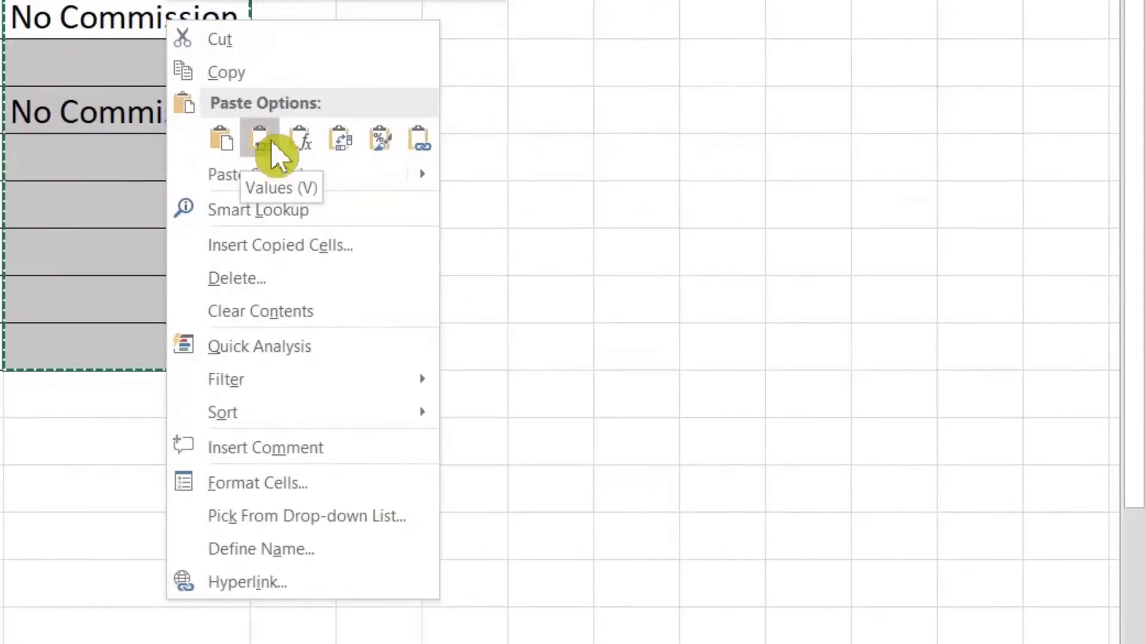
left_click(624, 275)
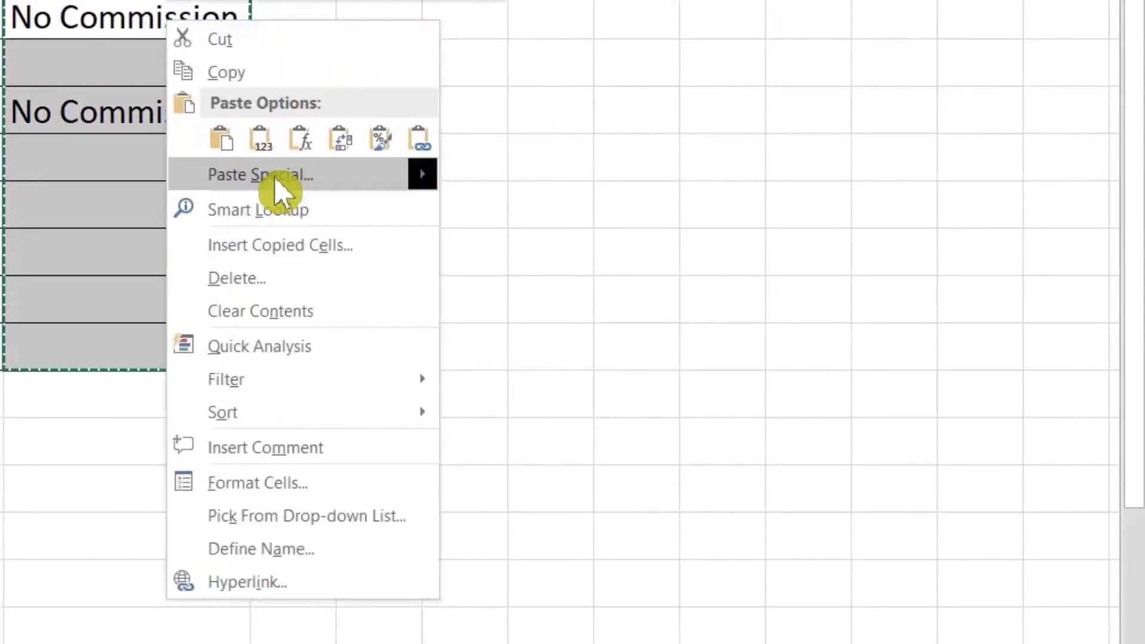
mouse_move(275, 177)
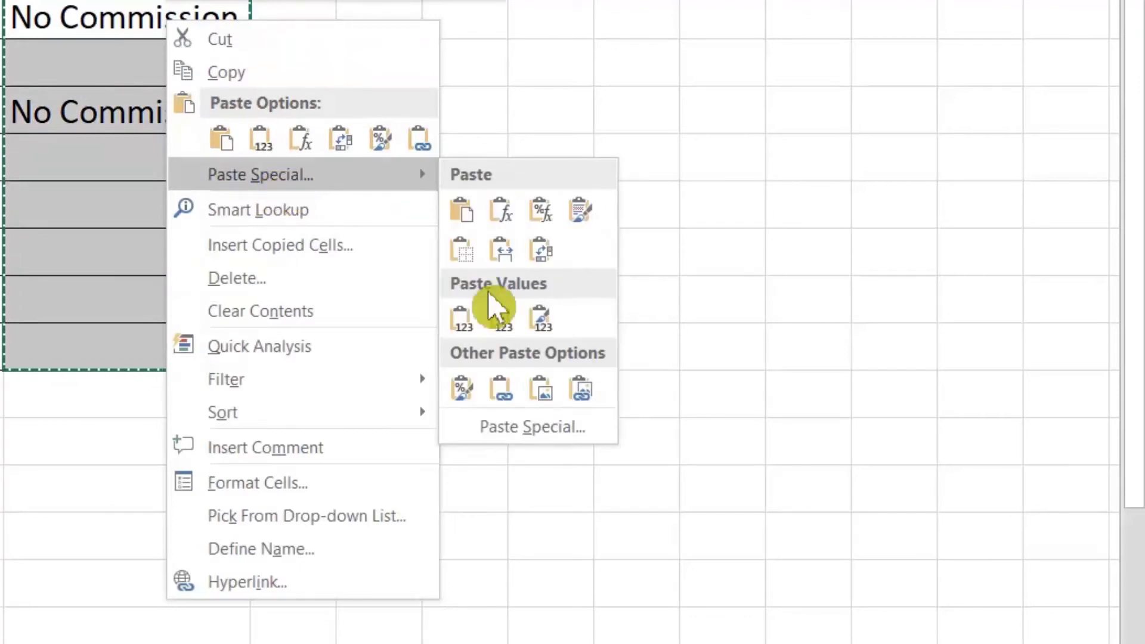
left_click(499, 428)
left_click(315, 317)
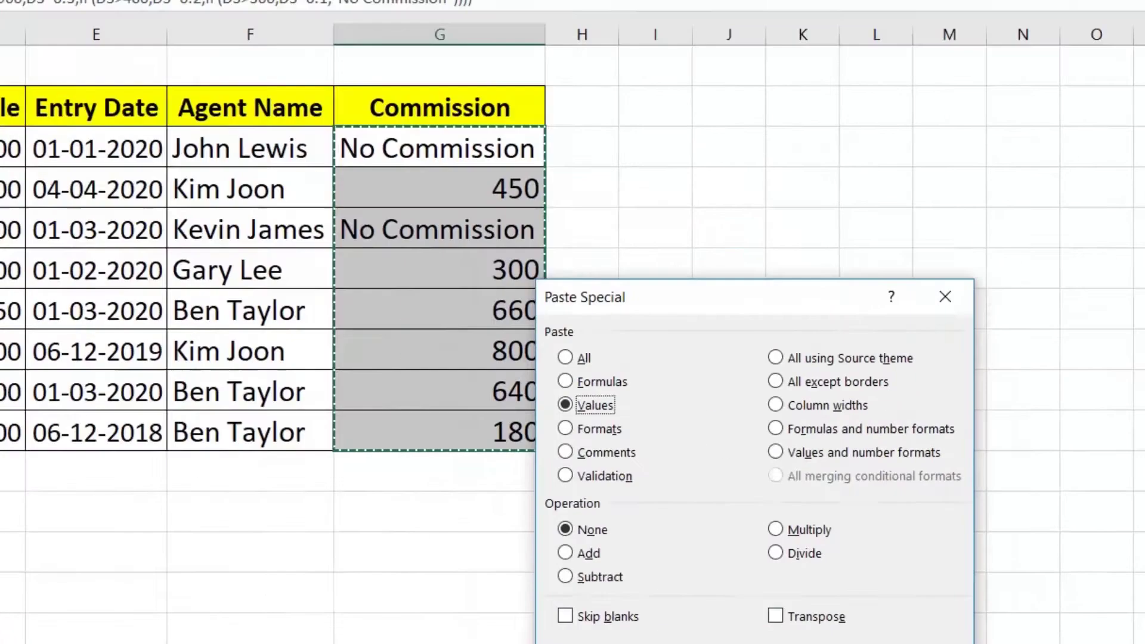
left_click(538, 614)
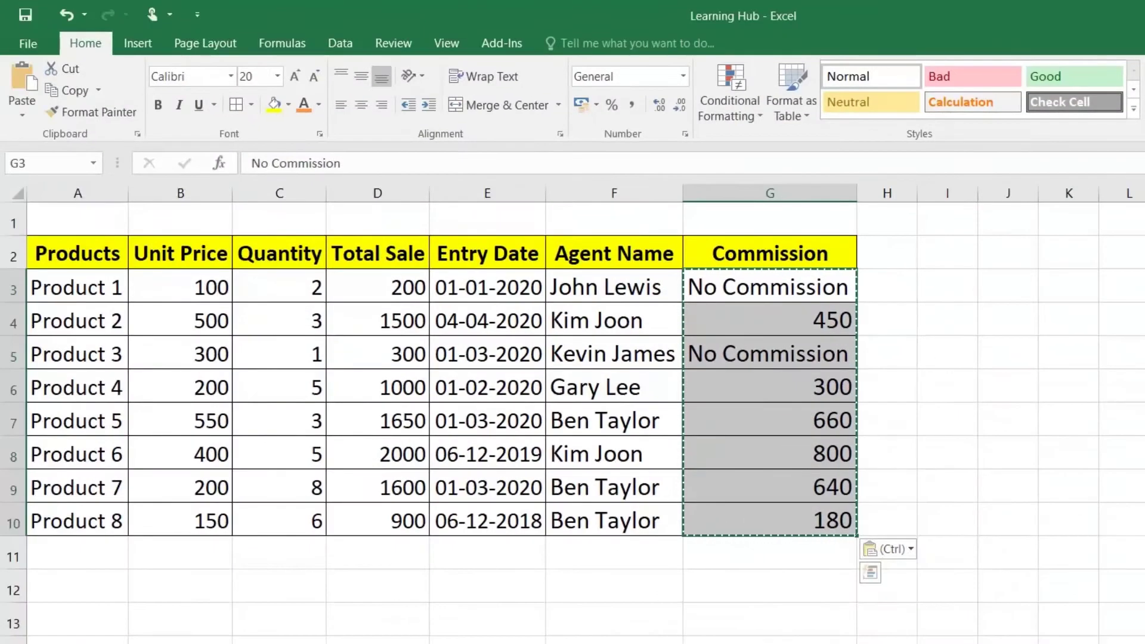
Check G3 and the next commission cells now hold plain values
double_click(793, 287)
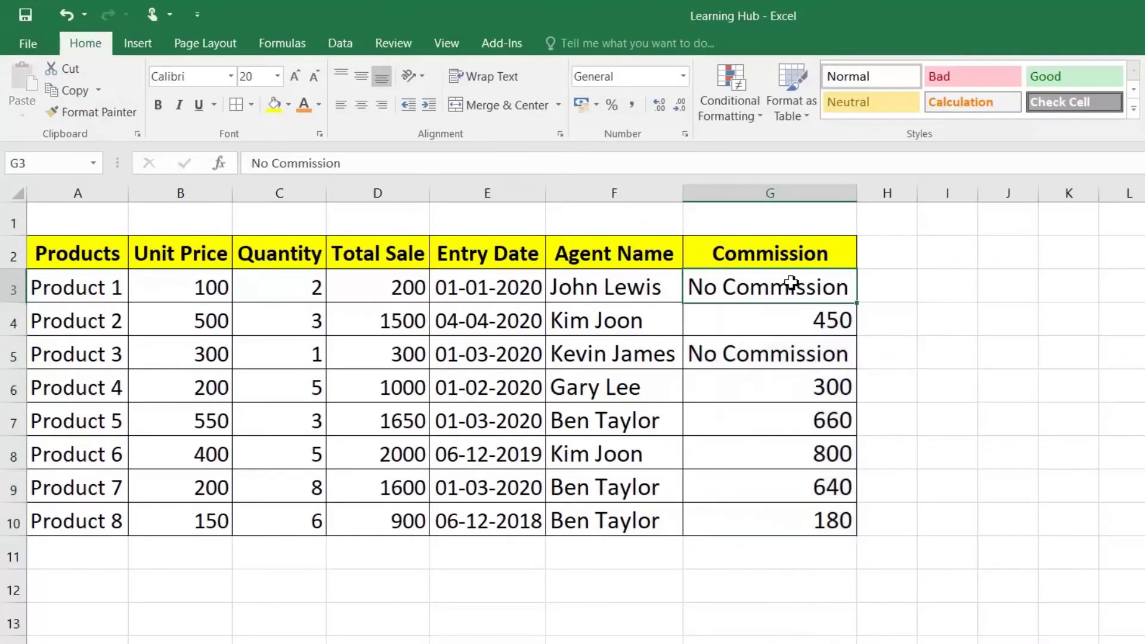
left_click(721, 320)
left_click(716, 355)
Shade the Total Sale cells D3:D10 grey with Fill Color
double_click(791, 354)
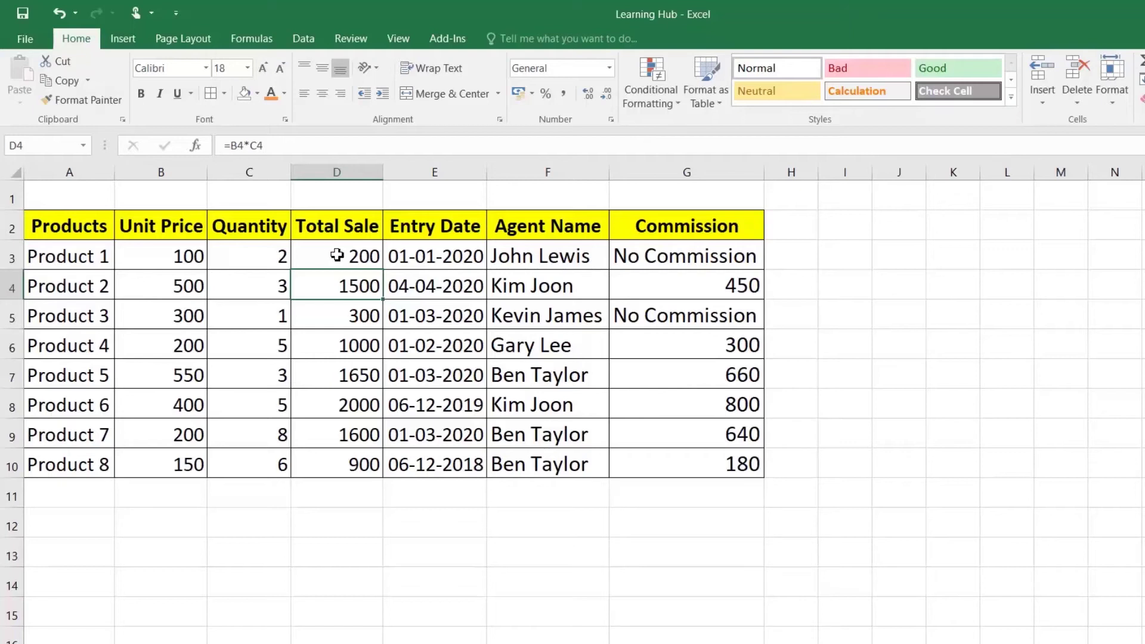
left_click_drag(337, 255, 343, 457)
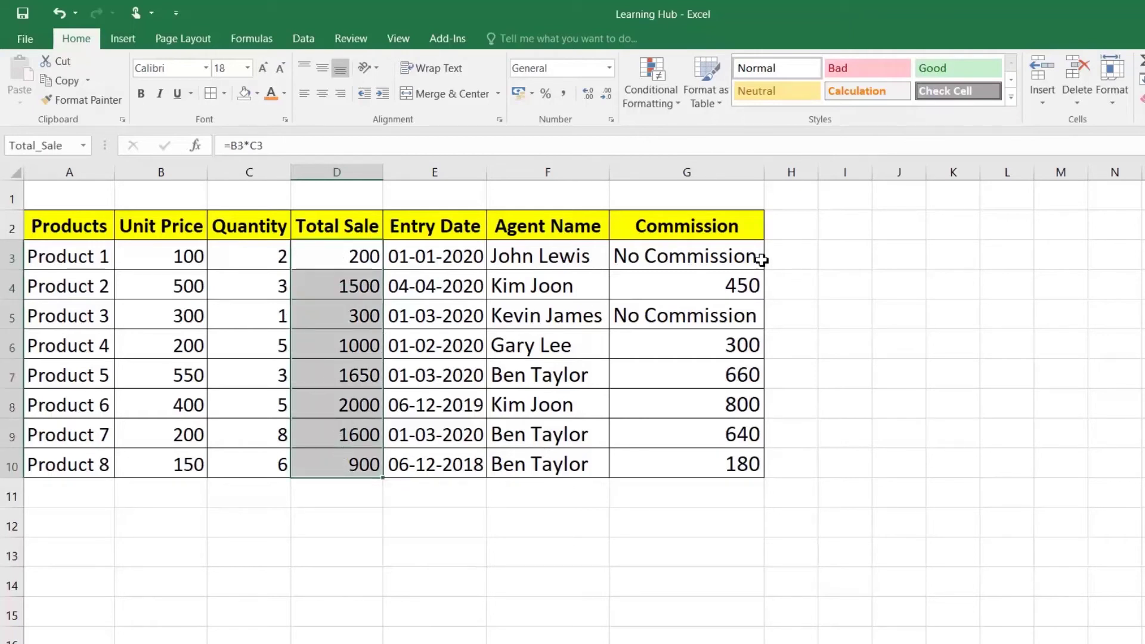
left_click_drag(732, 251, 735, 465)
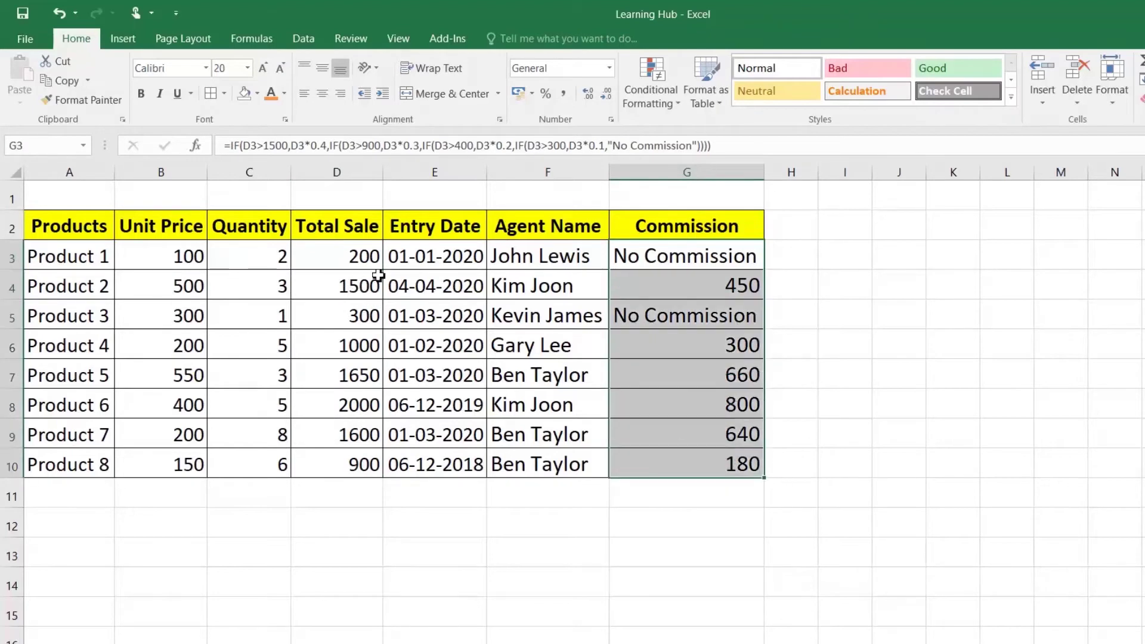
left_click(362, 253)
left_click_drag(362, 254, 360, 465)
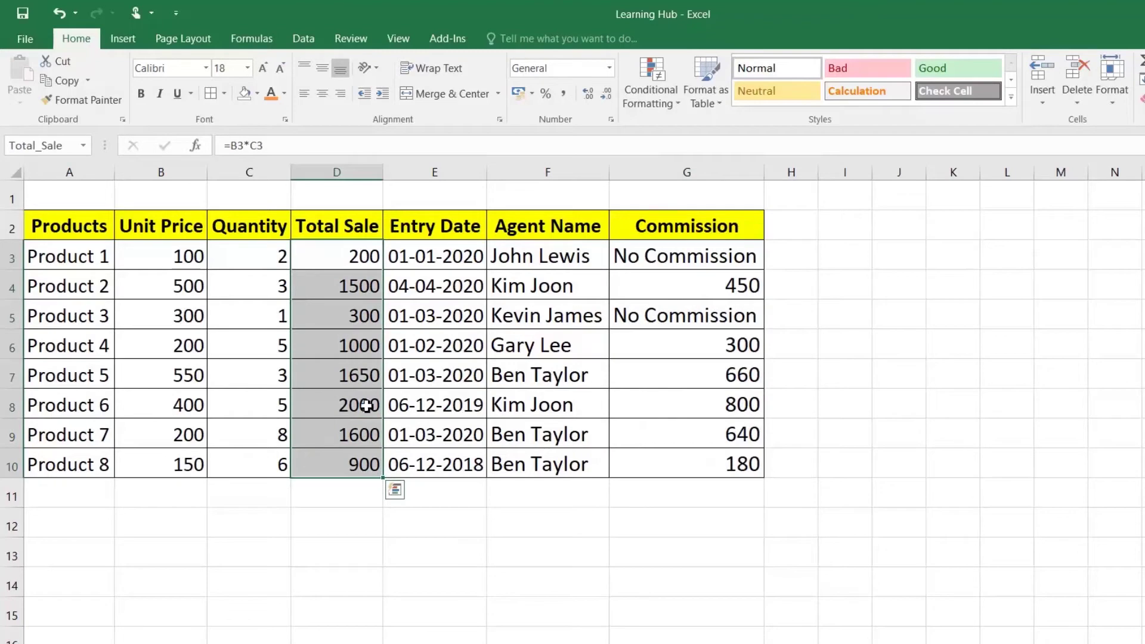
left_click(258, 94)
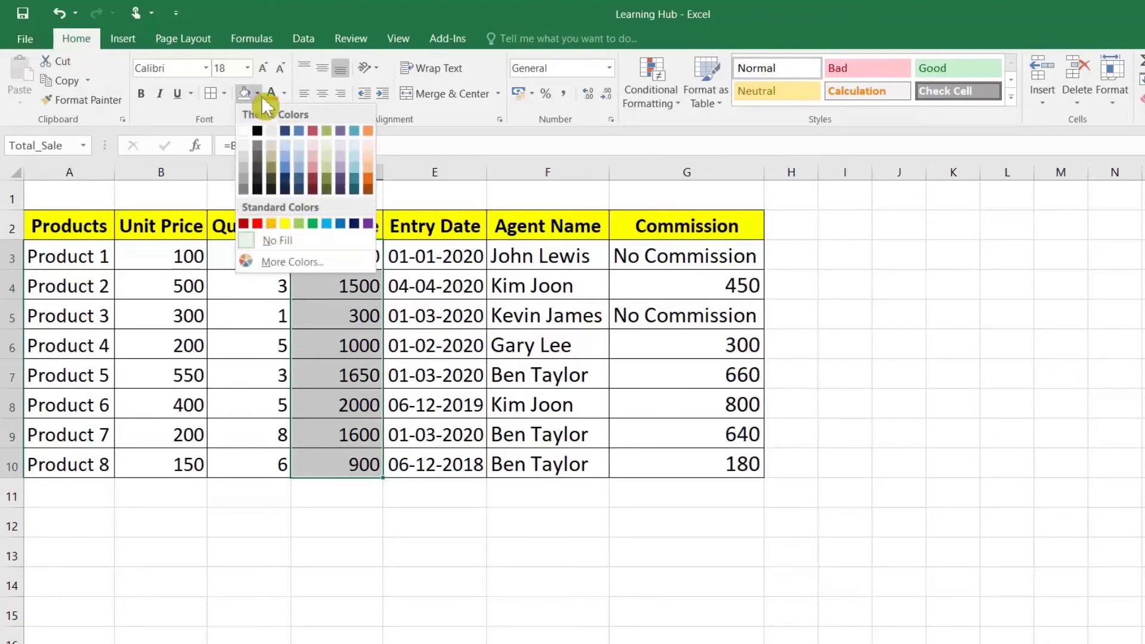
left_click(245, 156)
Shade the Commission cells G3:G10 grey too, then bring up the Review tools
left_click_drag(685, 263, 686, 468)
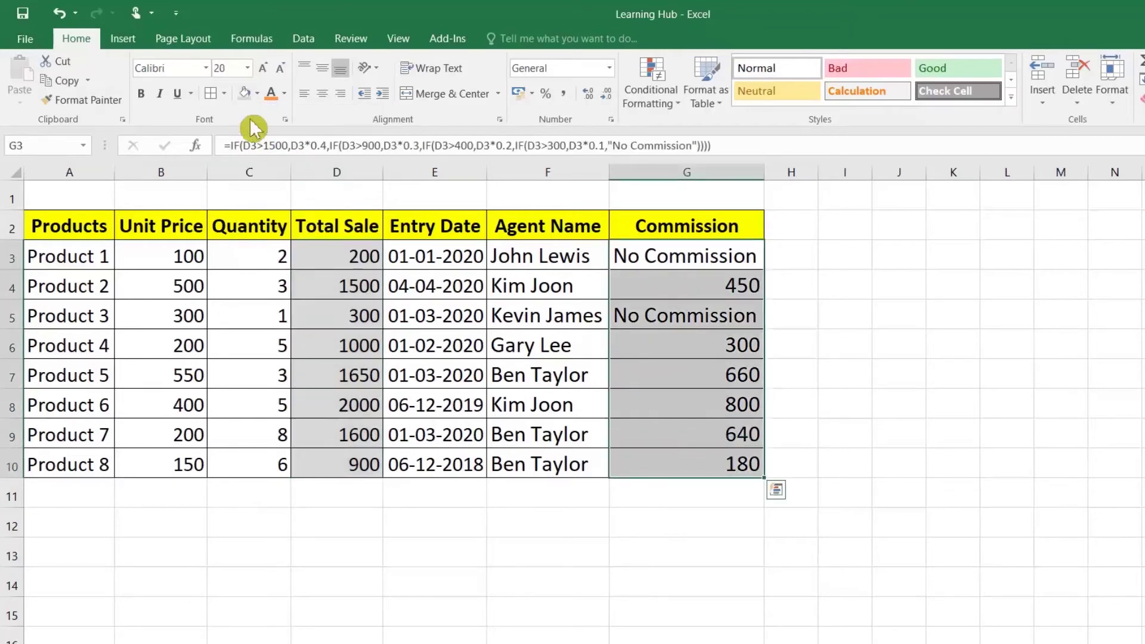
left_click(245, 94)
left_click(248, 257)
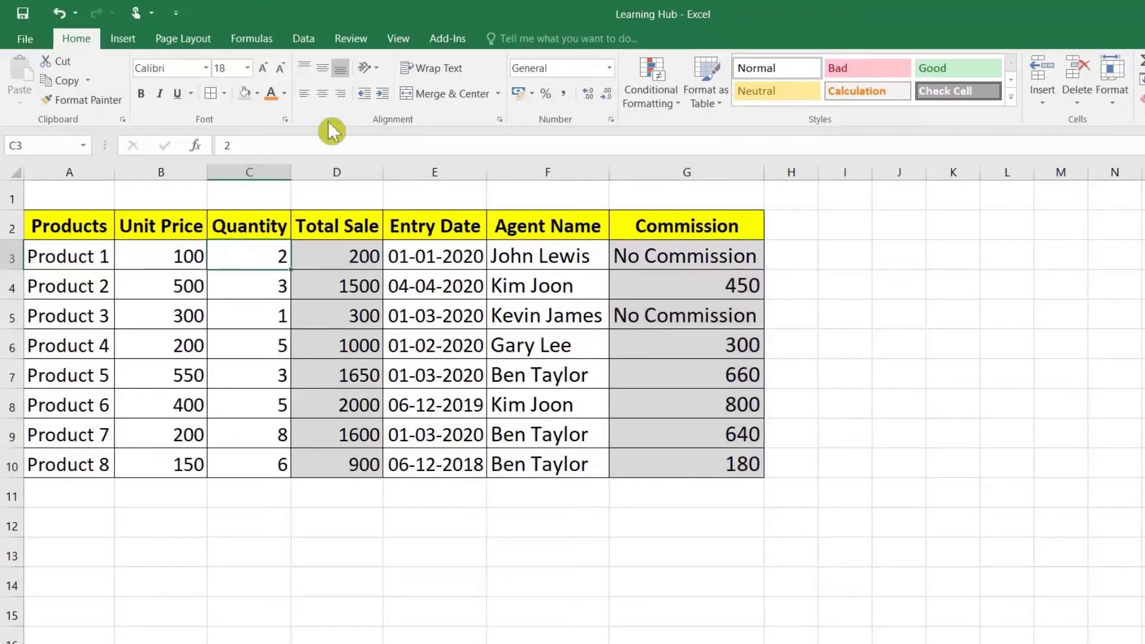
left_click(352, 40)
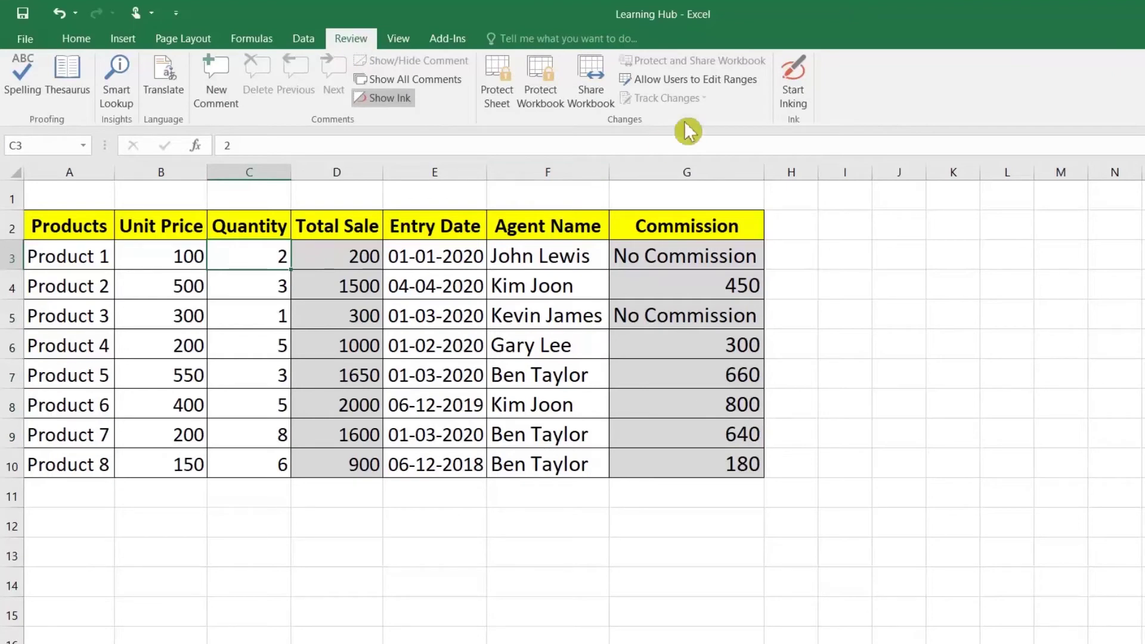
Start a new editable range, selecting table cells, then clear the mis-entered reference
left_click(710, 84)
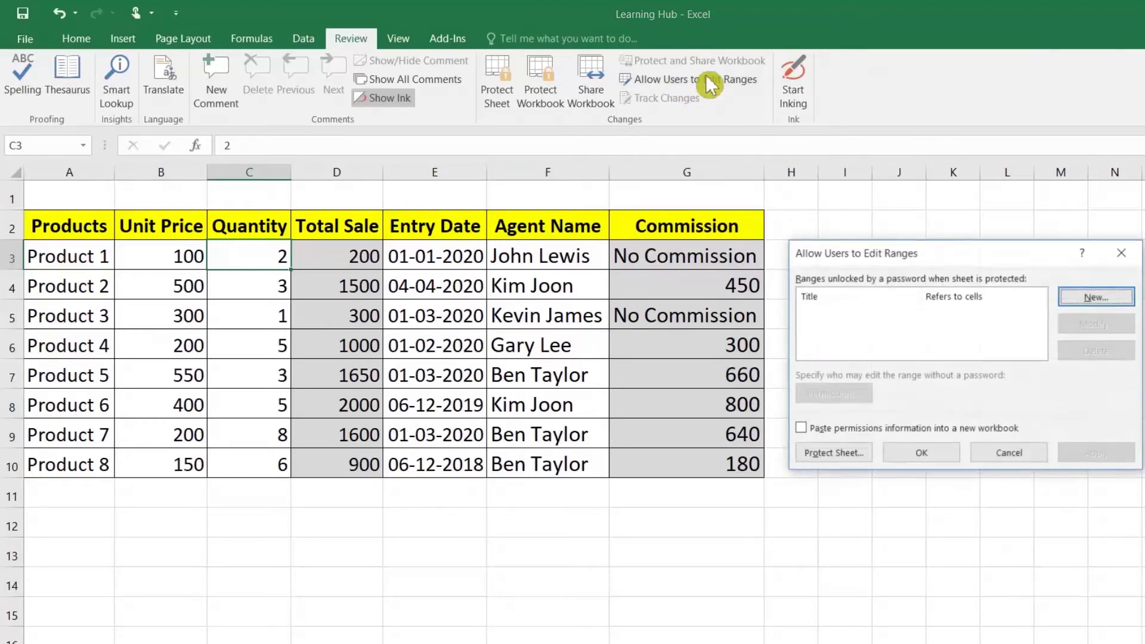
left_click(1098, 310)
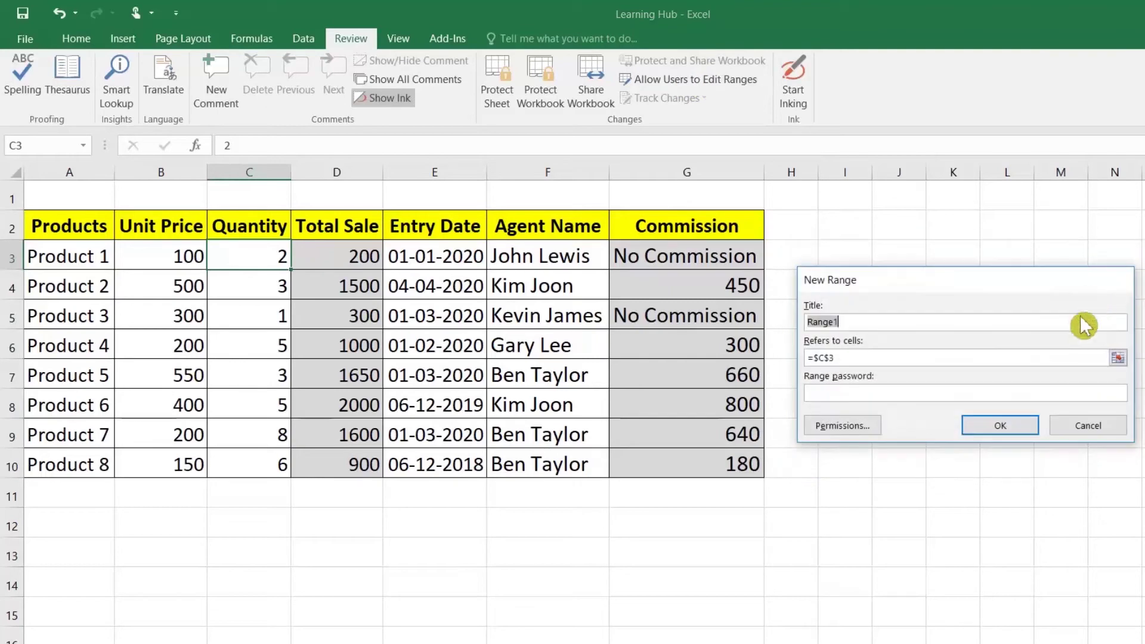
left_click(1118, 358)
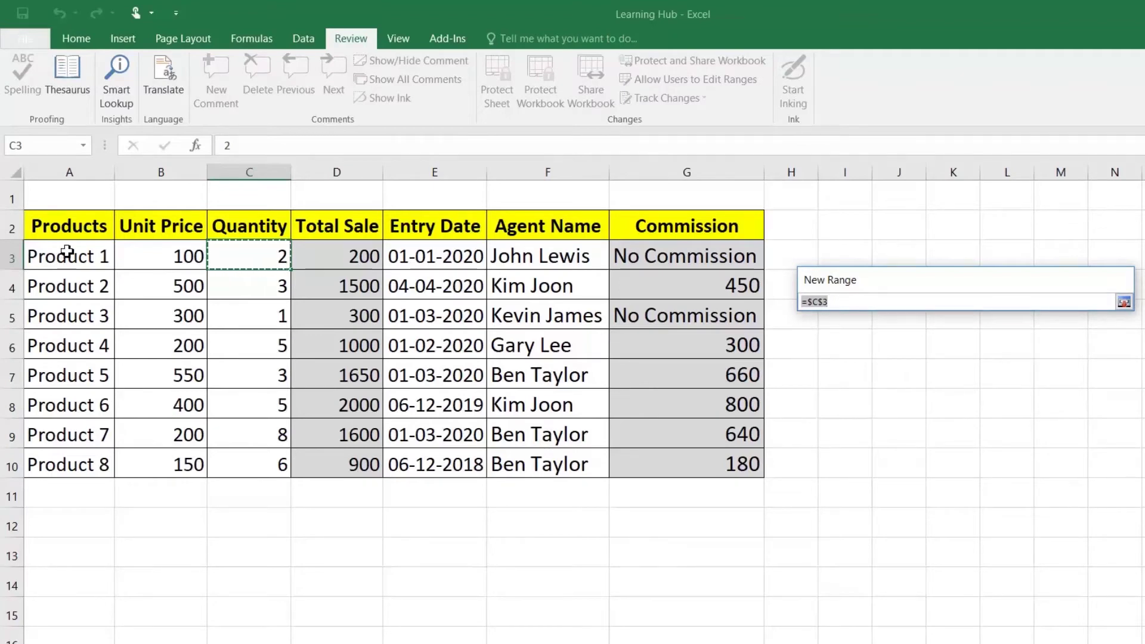
left_click_drag(67, 252, 244, 452)
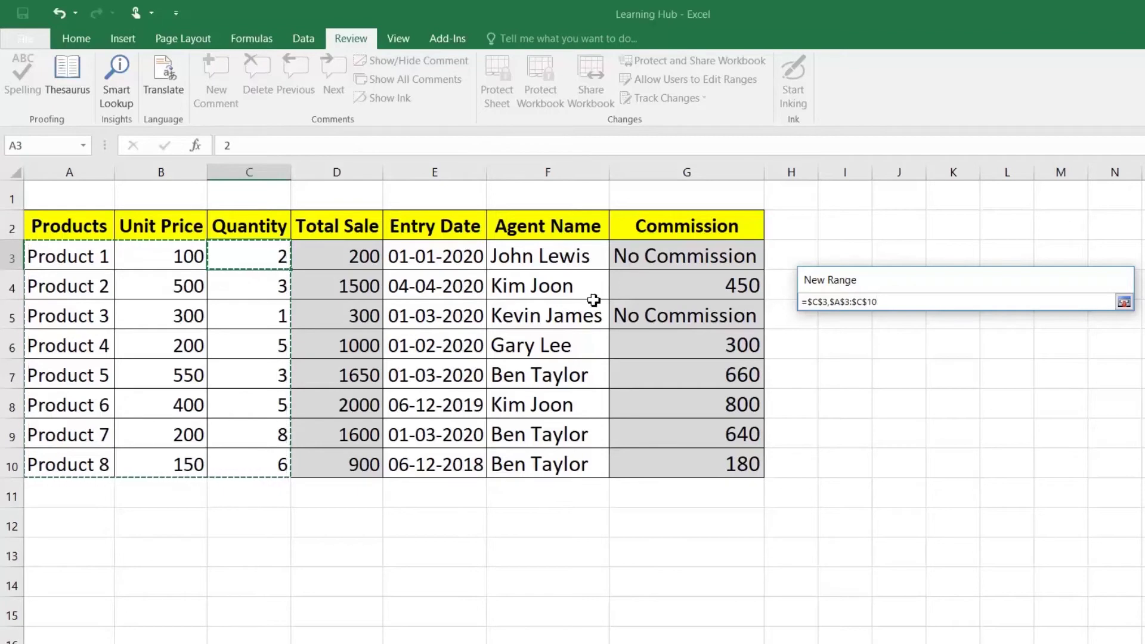
mouse_move(450, 260)
left_mouse_down()
mouse_move(498, 284)
mouse_move(513, 465)
left_mouse_up()
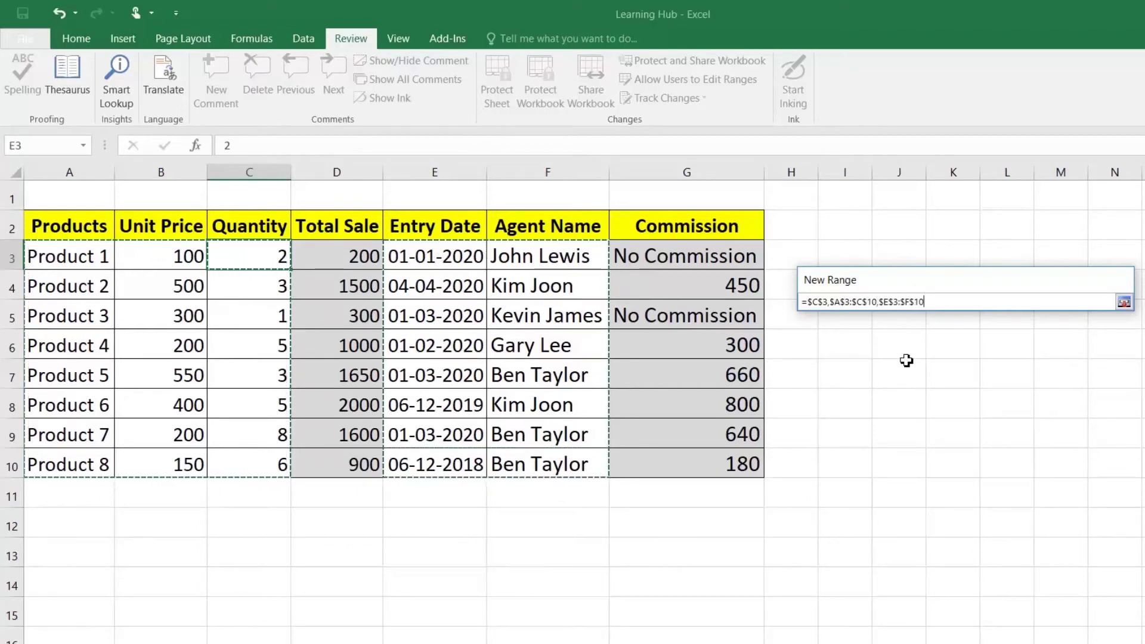
left_click_drag(925, 302, 808, 302)
left_click(808, 302)
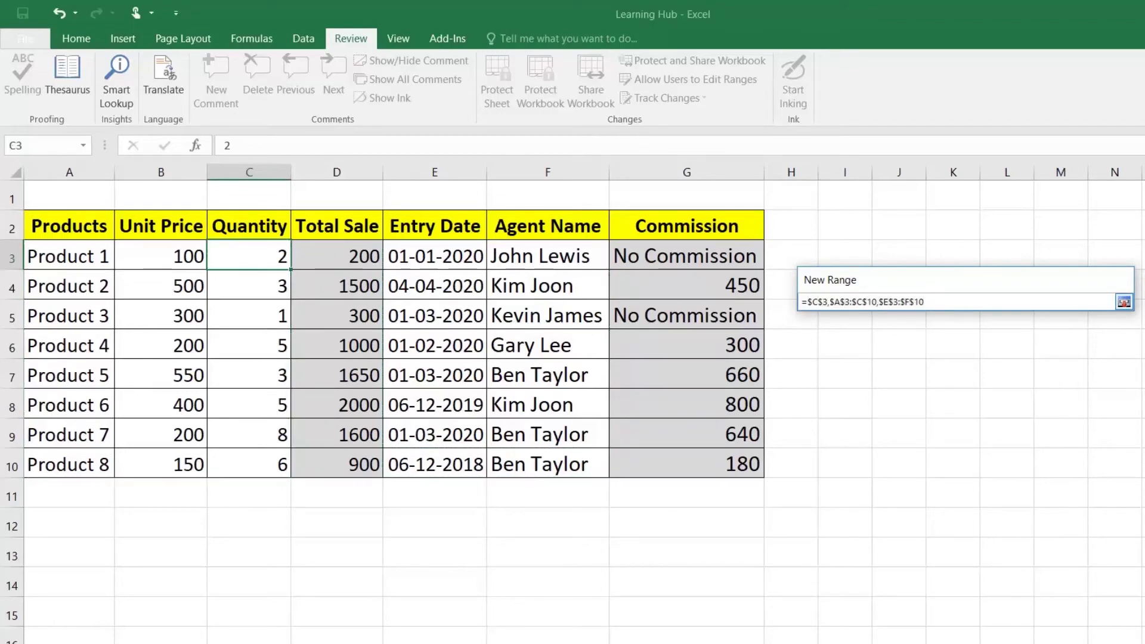
key("shift+Home")
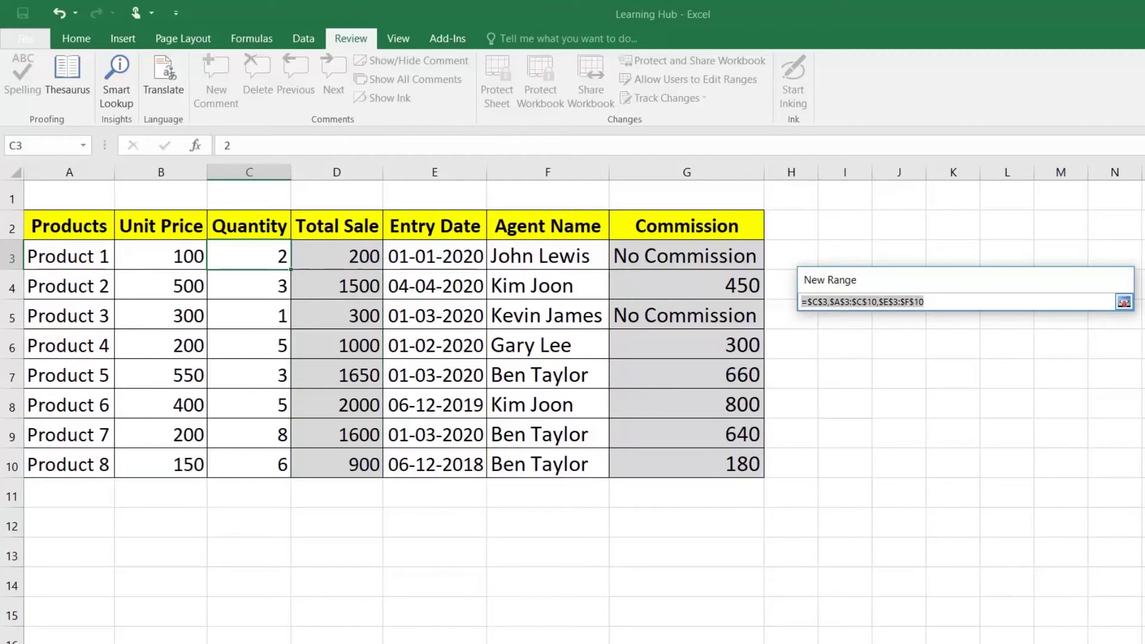
key("BackSpace")
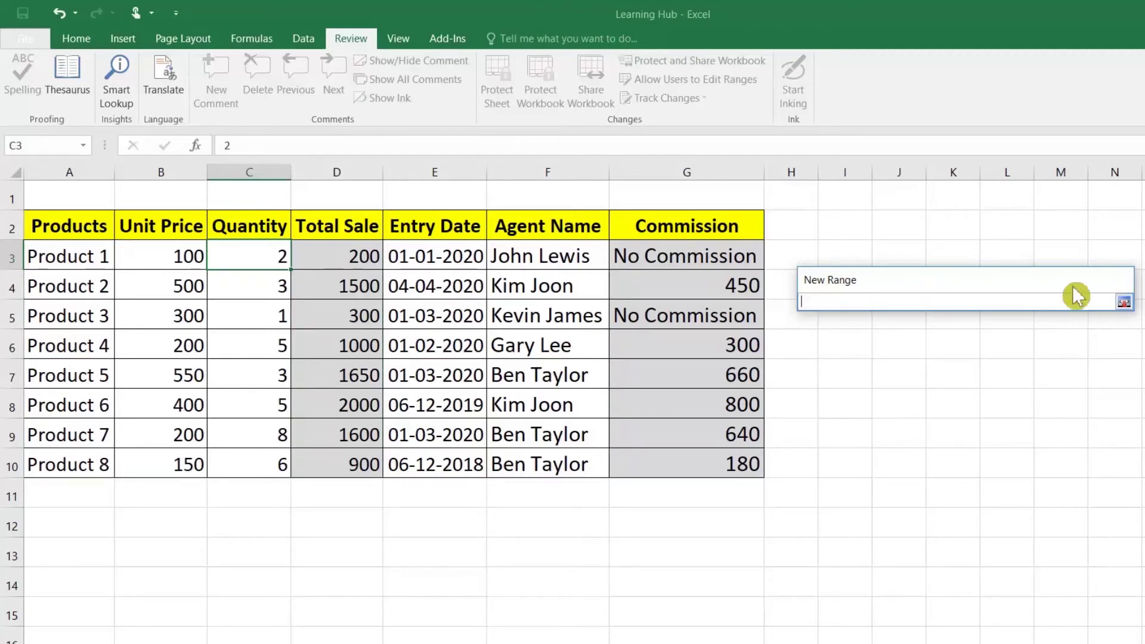
Set Range1 to A3:C10 and E3:F10, then confirm and apply it
left_click(1124, 302)
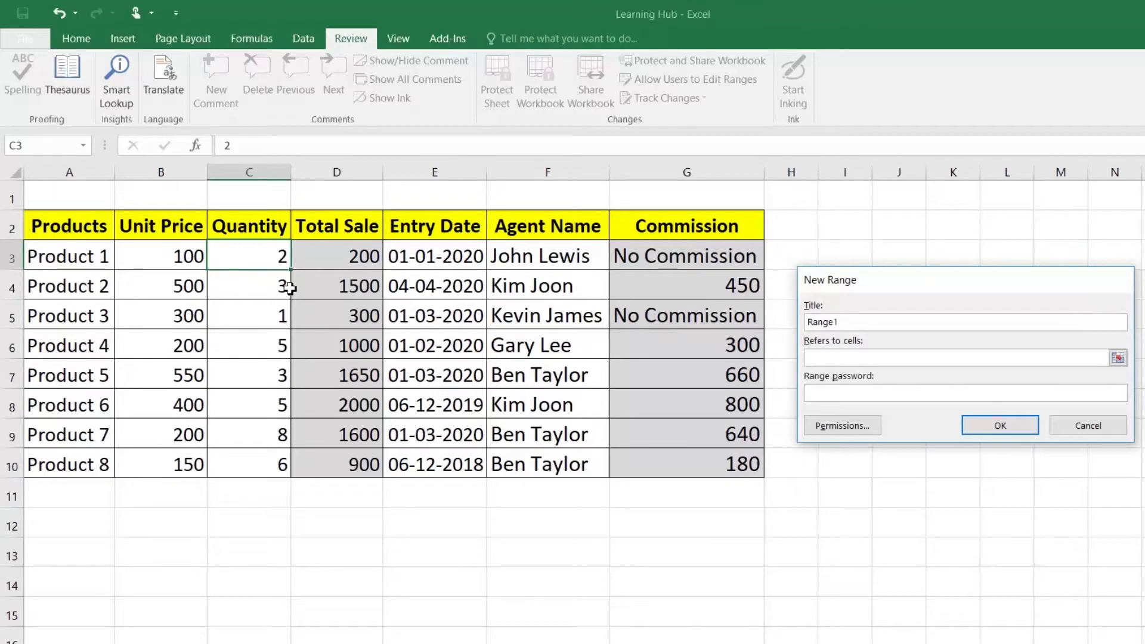
left_click_drag(66, 258, 253, 455)
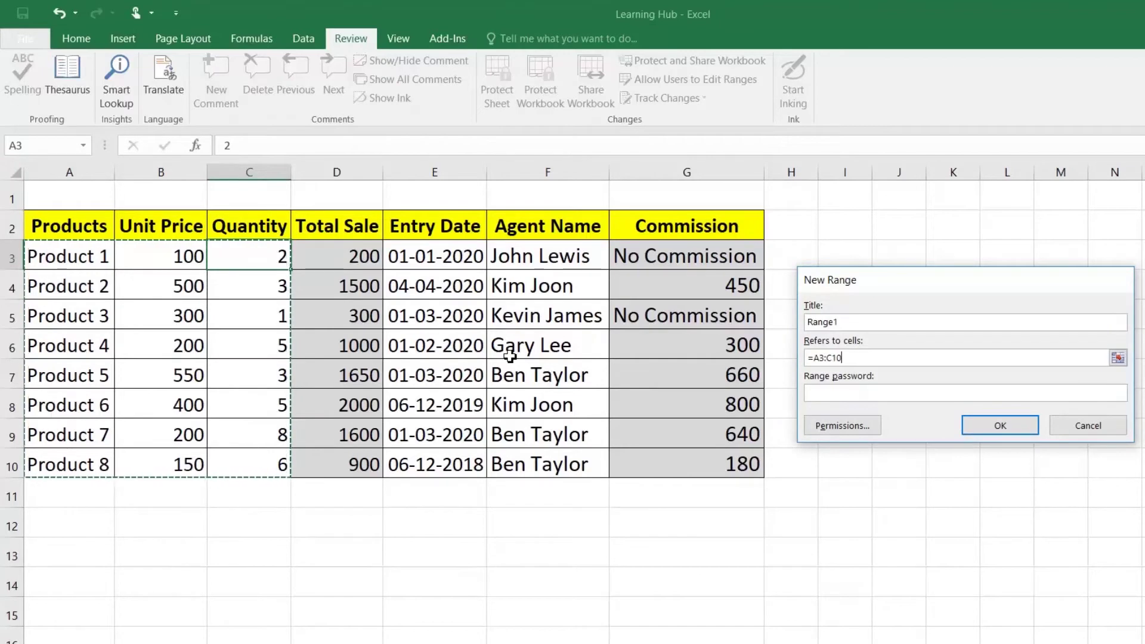
left_click(445, 256, "ctrl")
left_click_drag(445, 256, 534, 454)
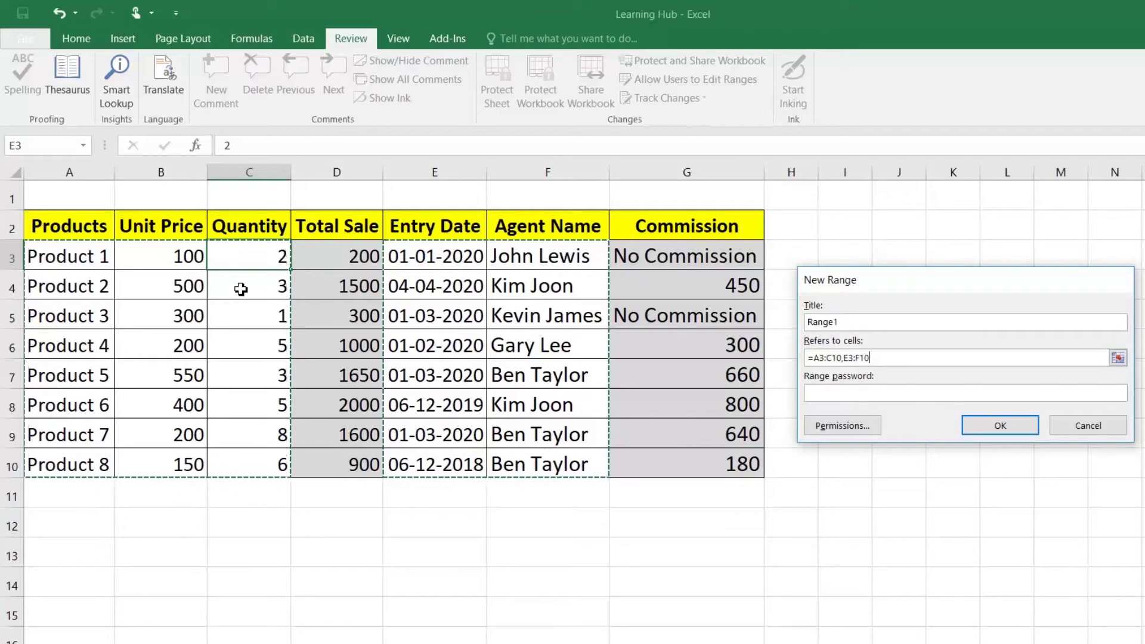
left_click(1008, 427)
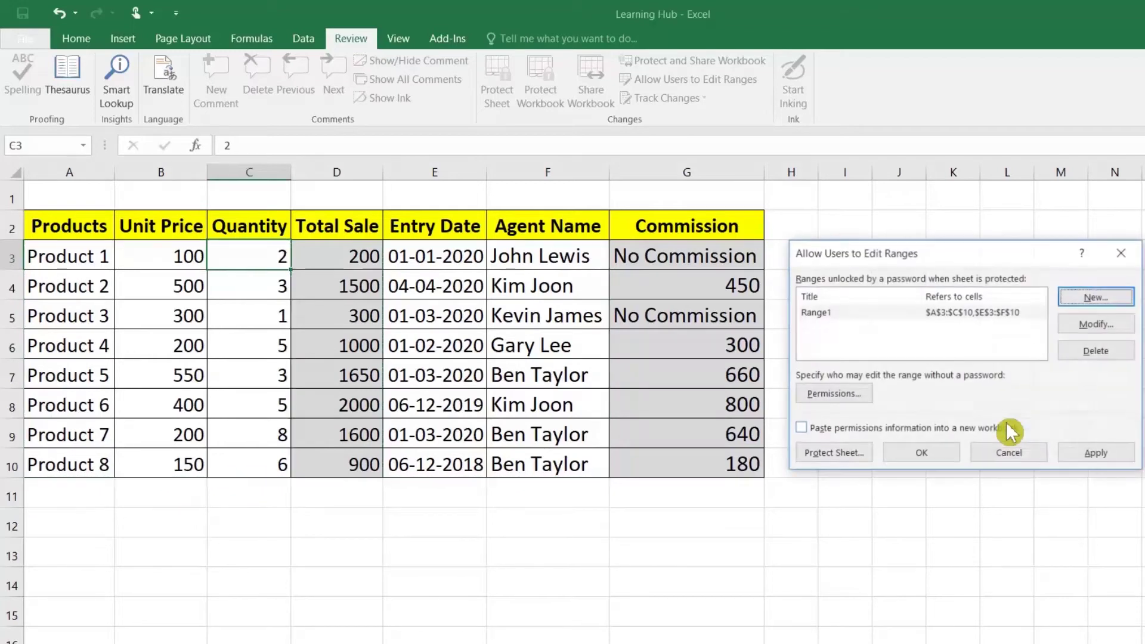
left_click(1095, 455)
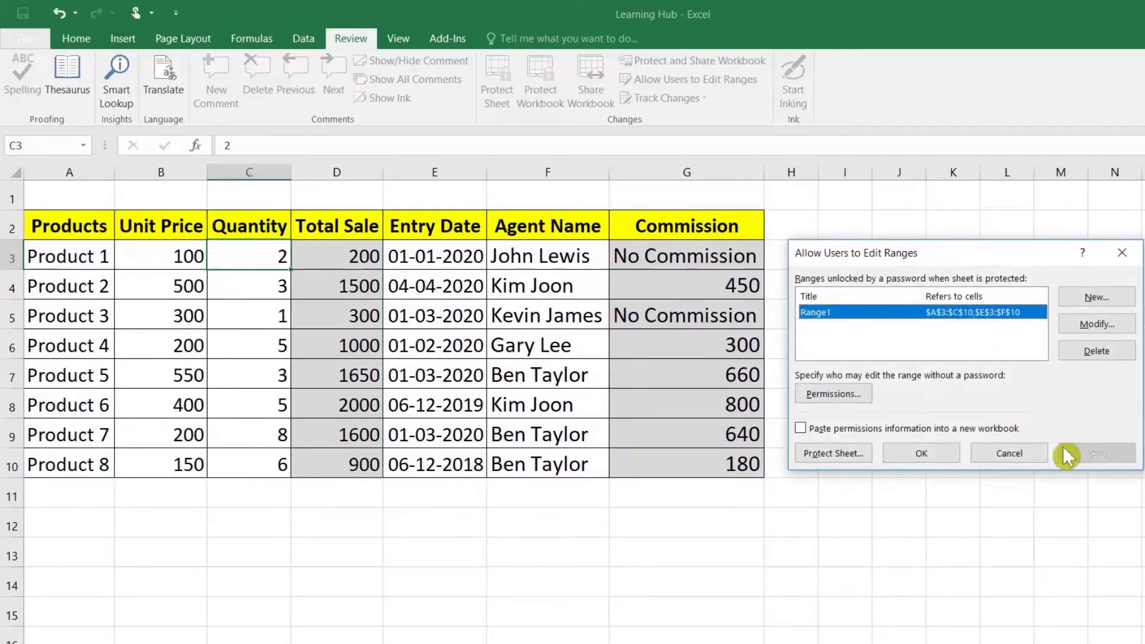
left_click(948, 455)
left_click(460, 289)
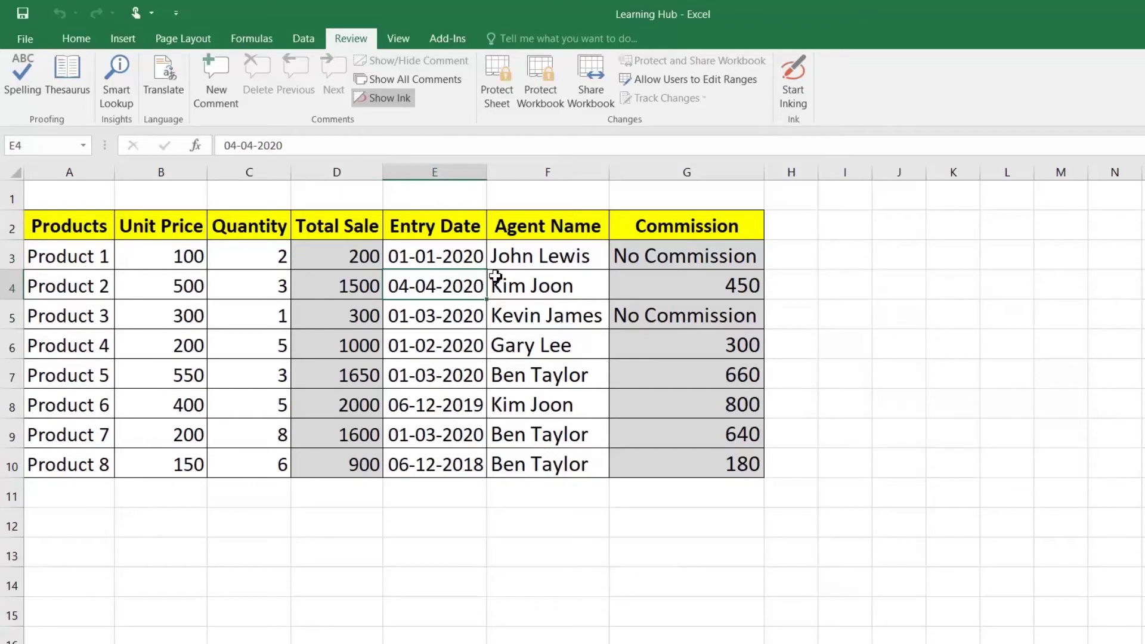
Protect the sheet with a password, entering it twice to confirm
left_click(498, 96)
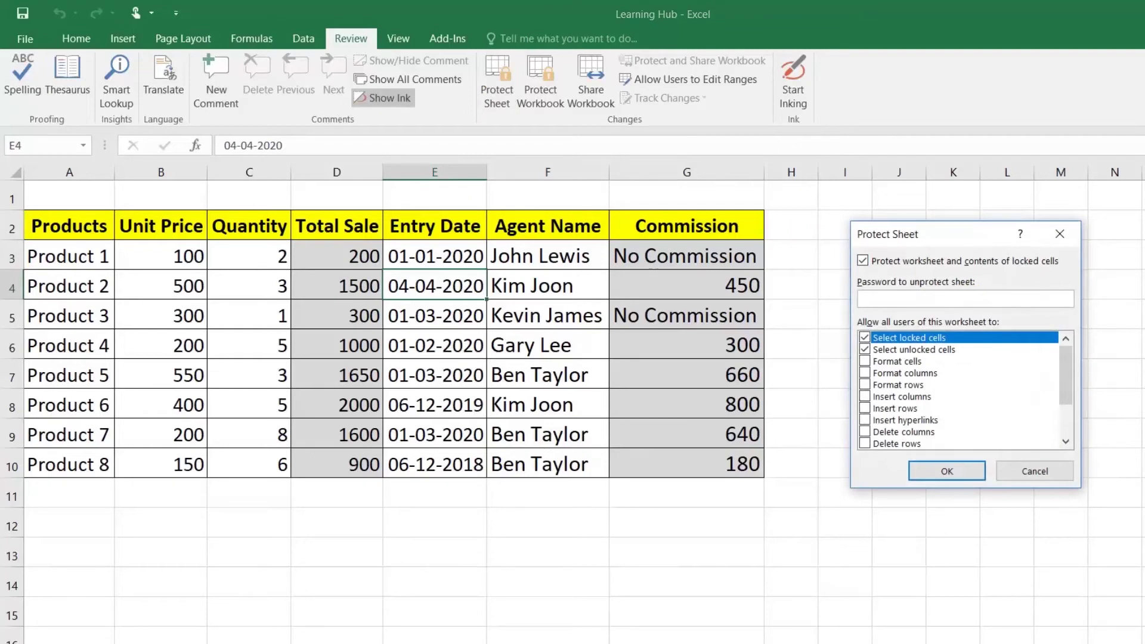
type("1")
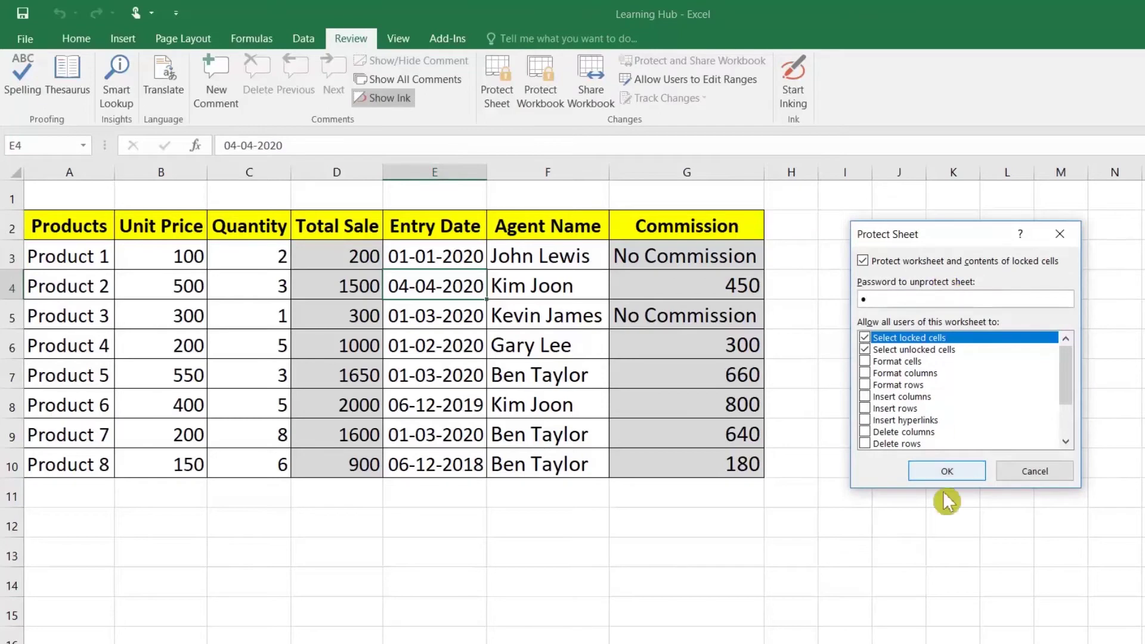
left_click(957, 468)
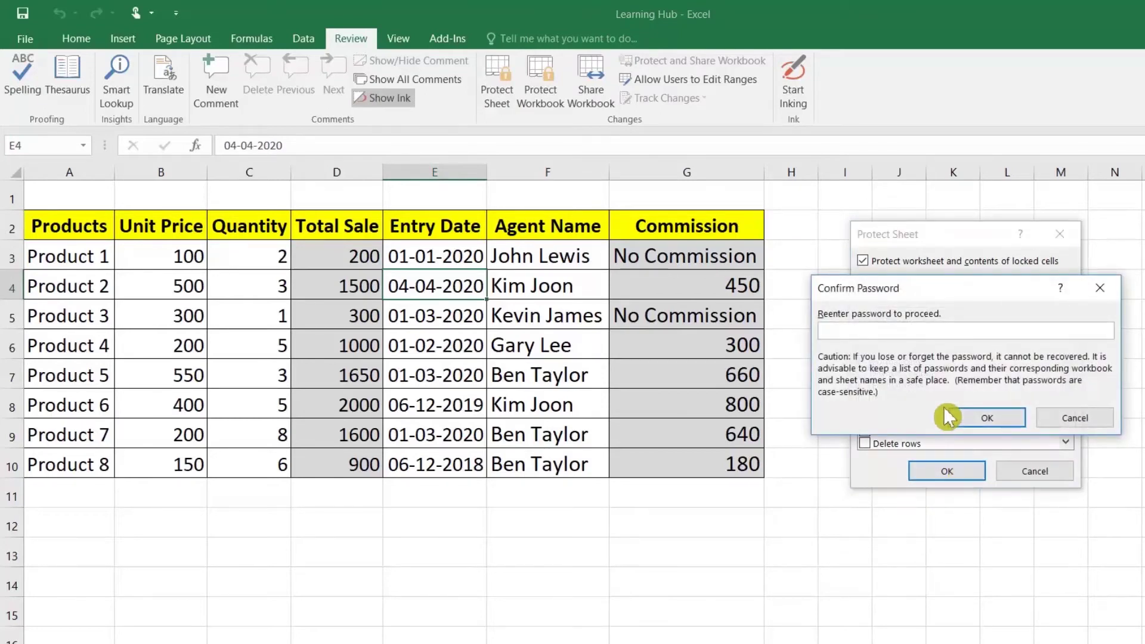
type("1")
left_click(987, 418)
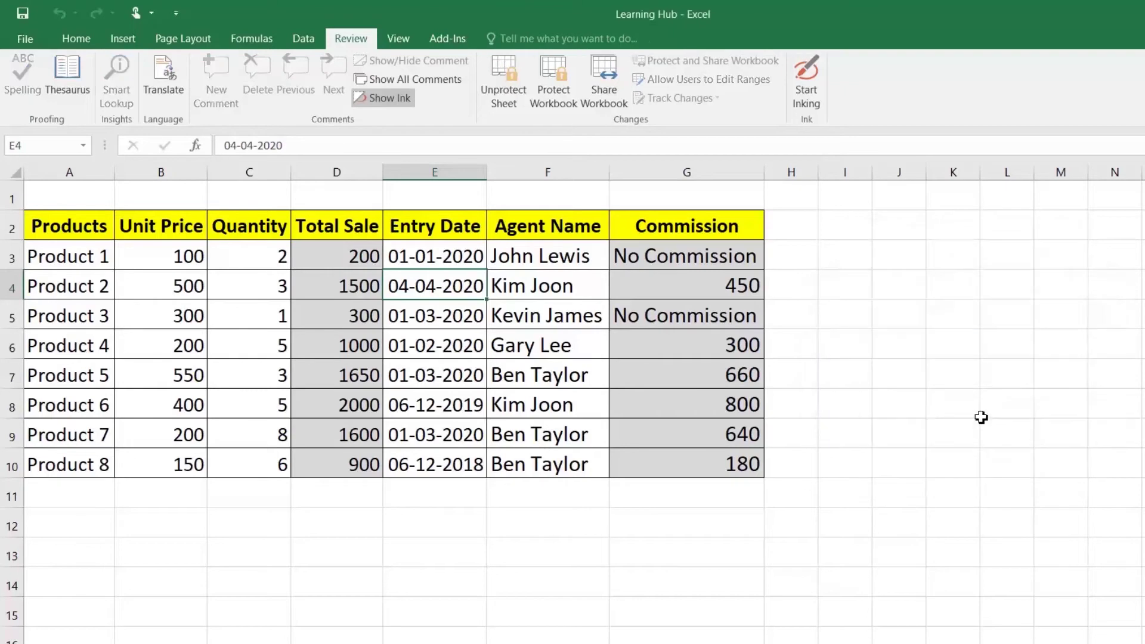
Confirm locked cells D4, D6 and G5 refuse edits, dismissing each warning
left_click(489, 325)
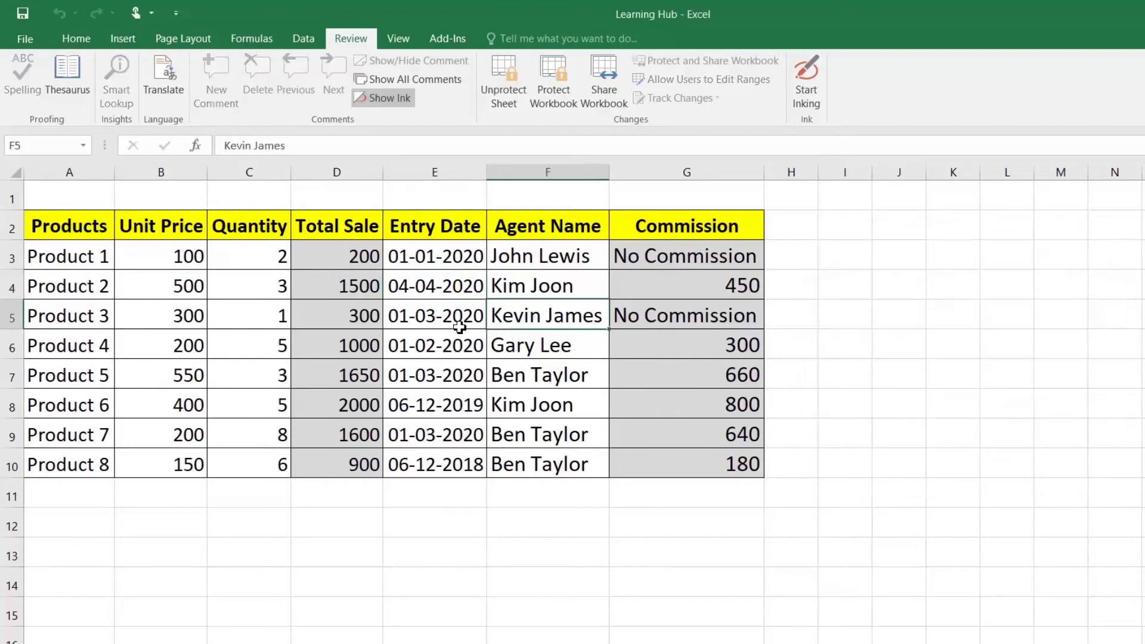
double_click(317, 286)
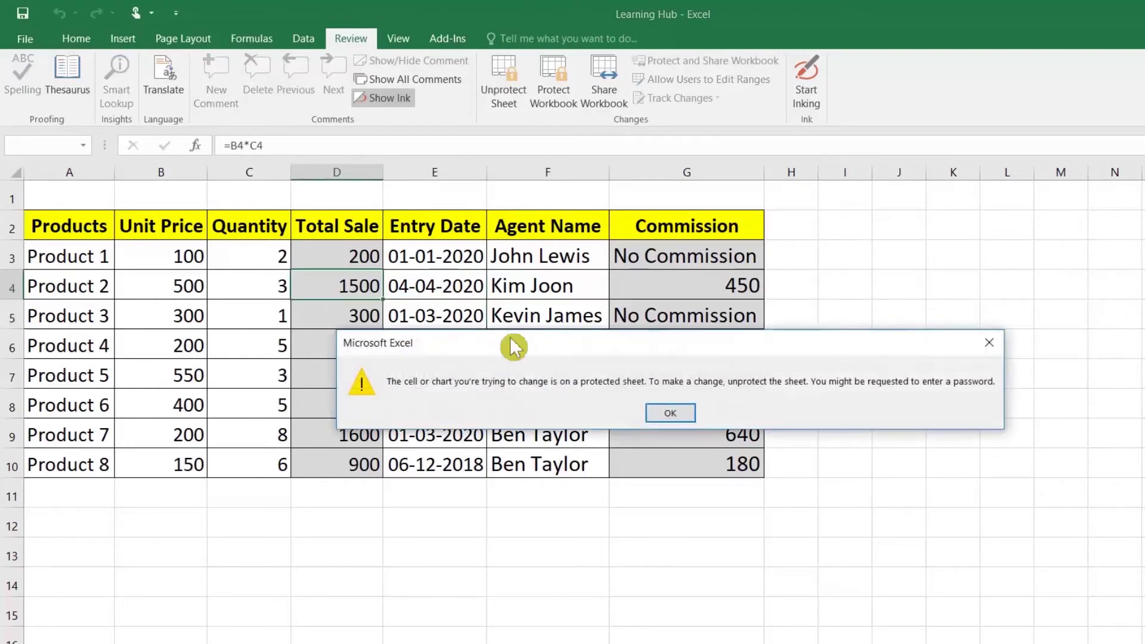
left_click(697, 418)
double_click(316, 345)
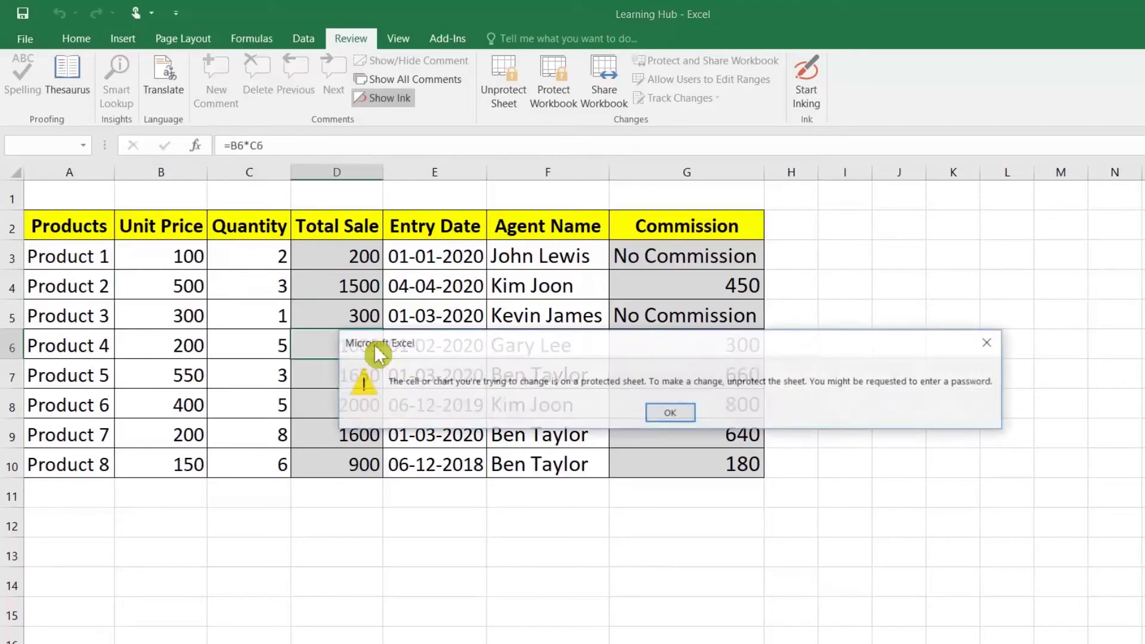
left_click(674, 415)
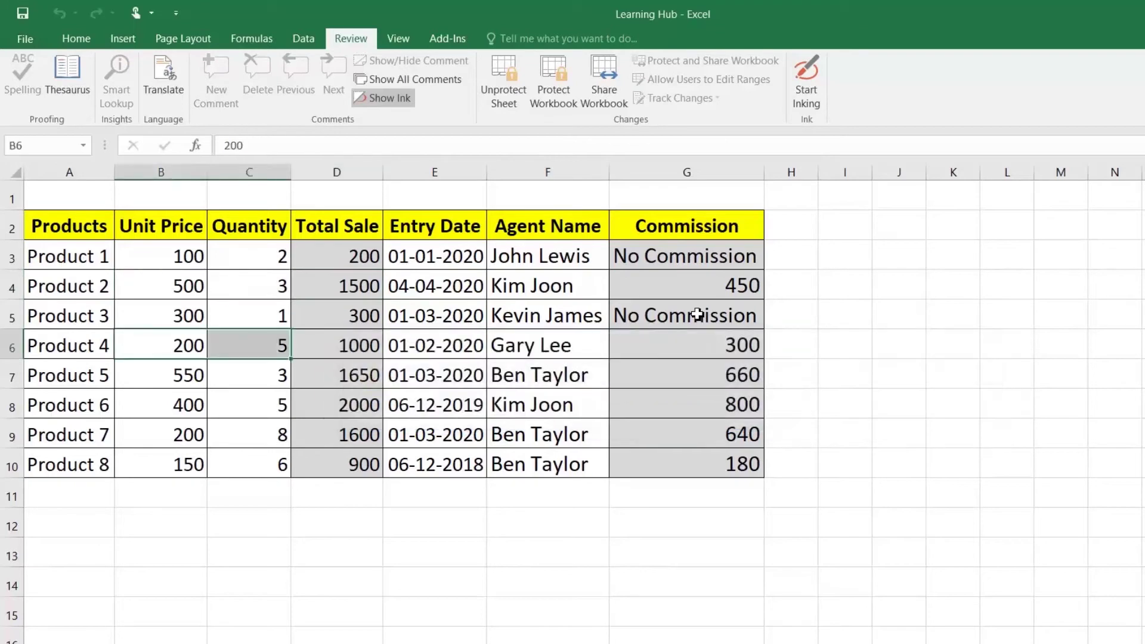
double_click(699, 315)
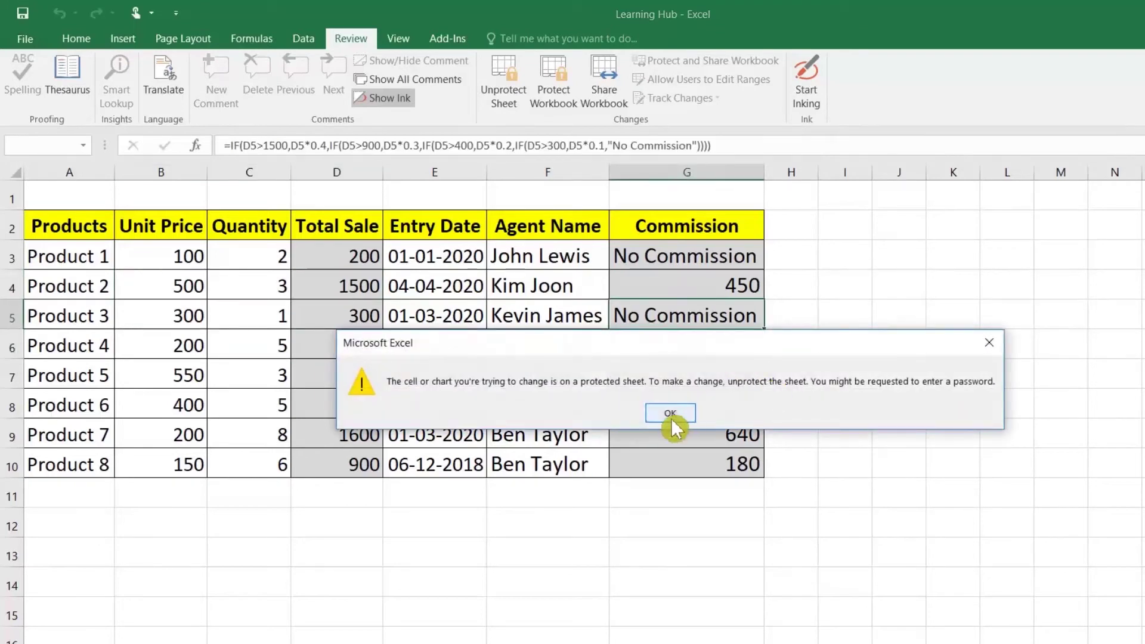
left_click(671, 418)
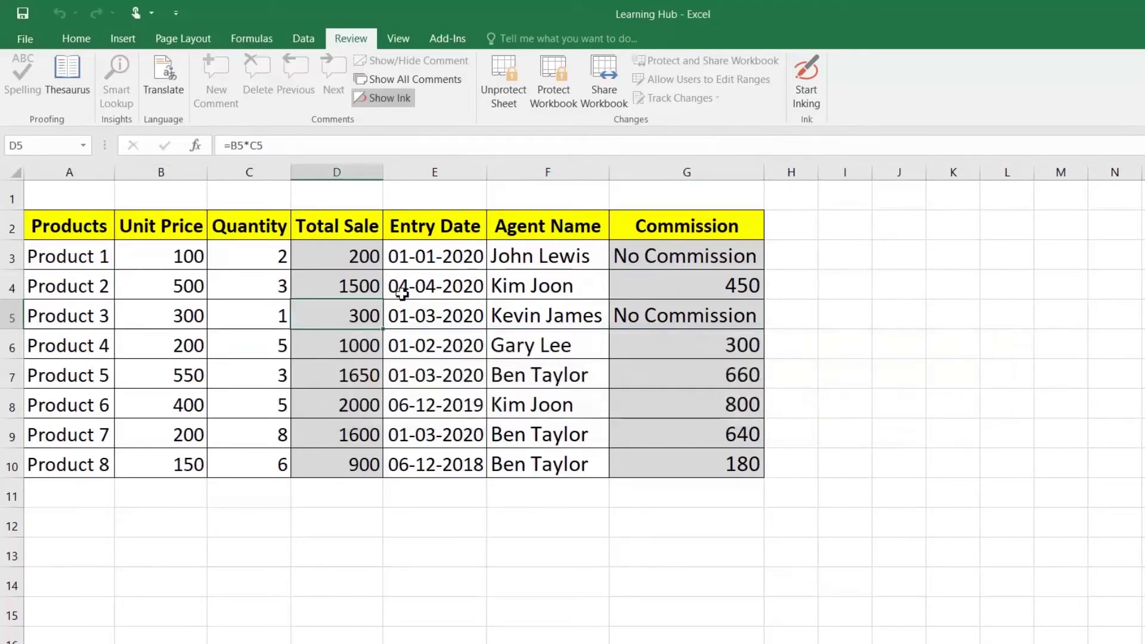
Clear the old entries in E3:F10 and A3:C10
left_click_drag(417, 257, 535, 457)
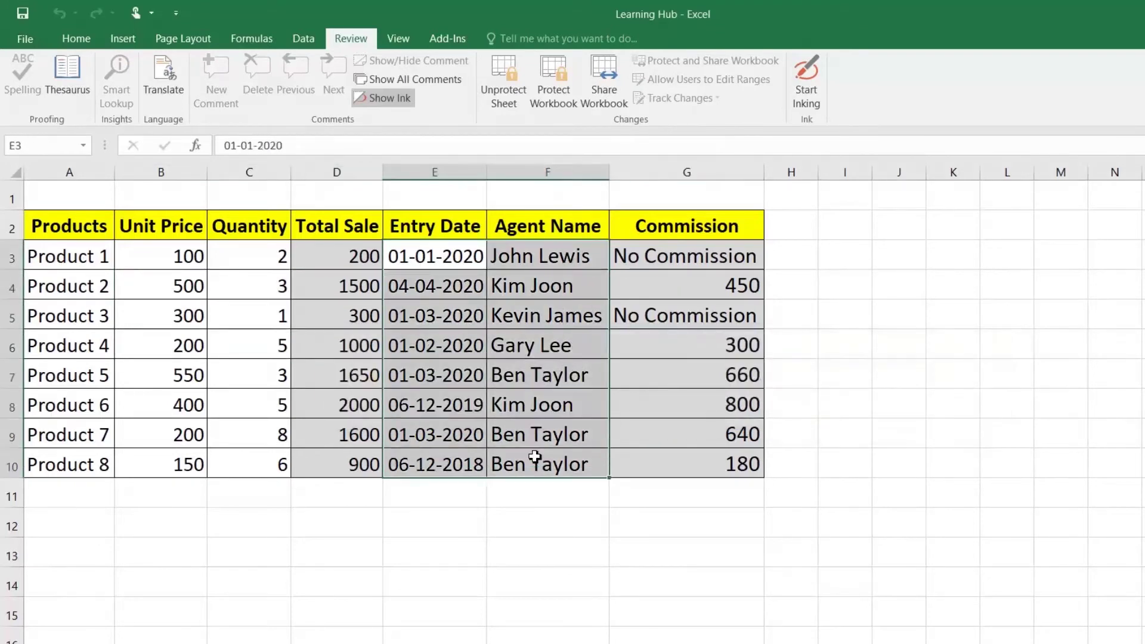
key("Delete")
left_click_drag(76, 258, 234, 445)
key("Delete")
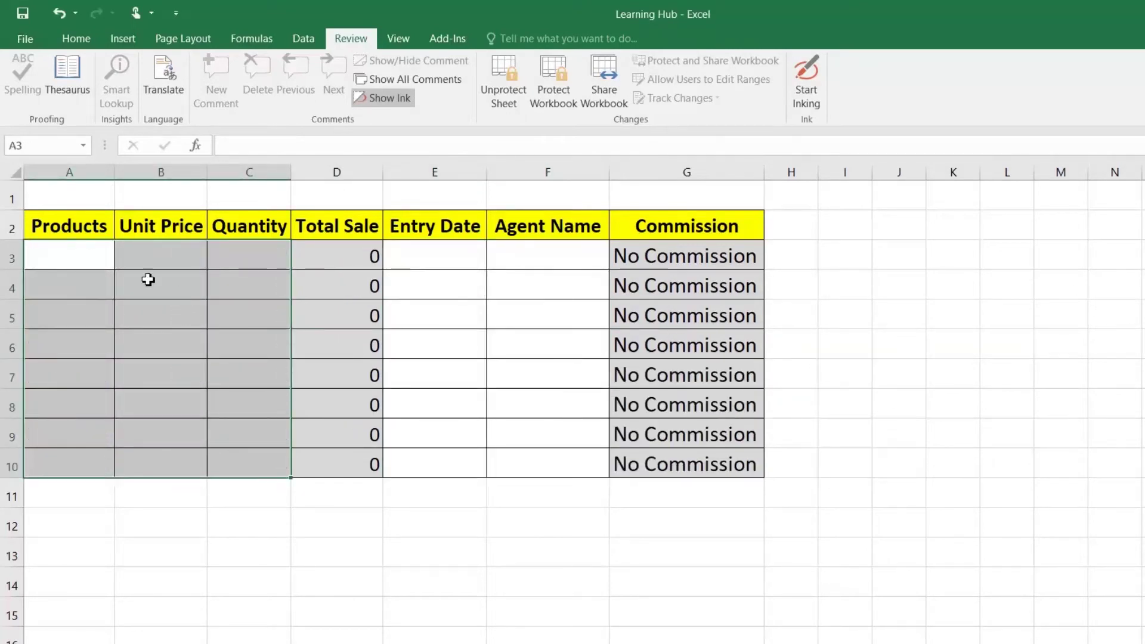
Enter Product 10 with unit price 10 and quantity 20 in row 3
left_click(58, 262)
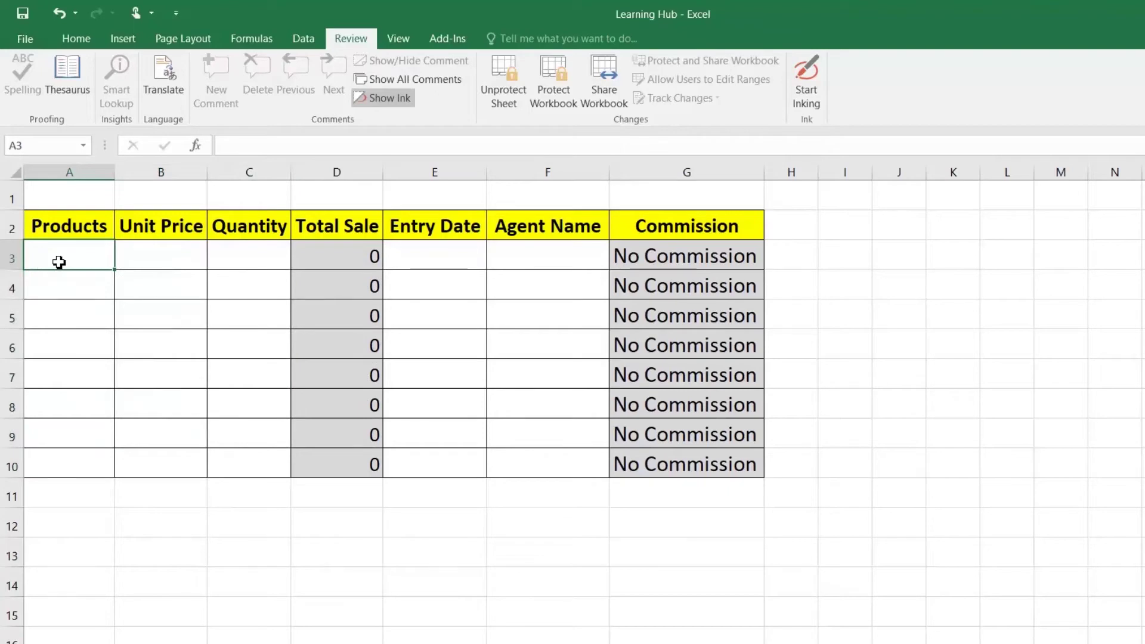
type("Product 10")
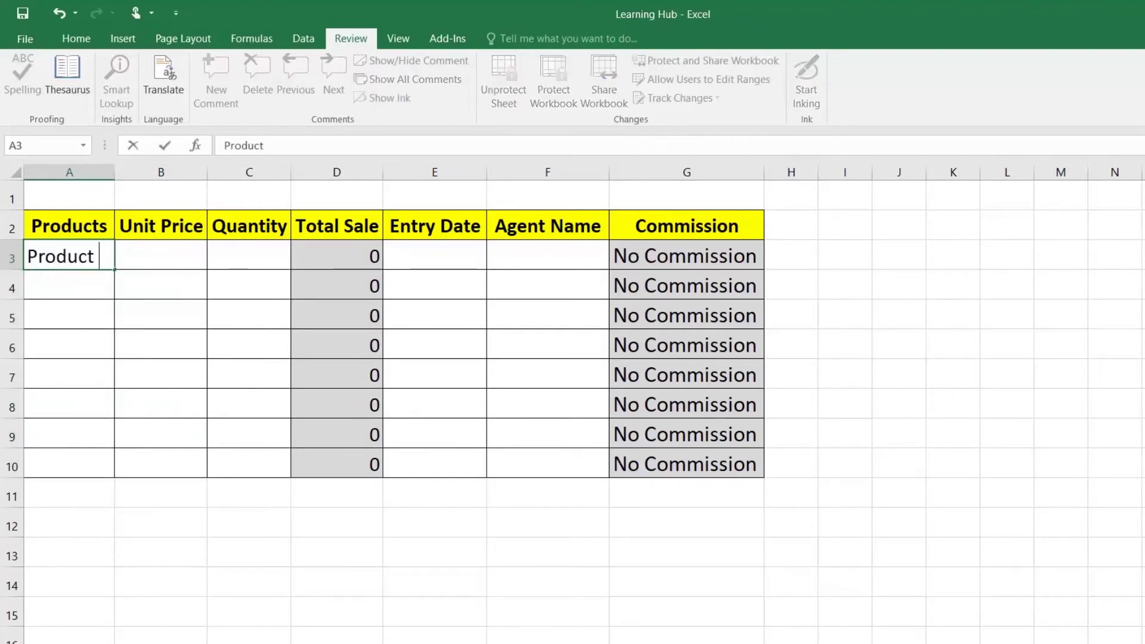
key("Return")
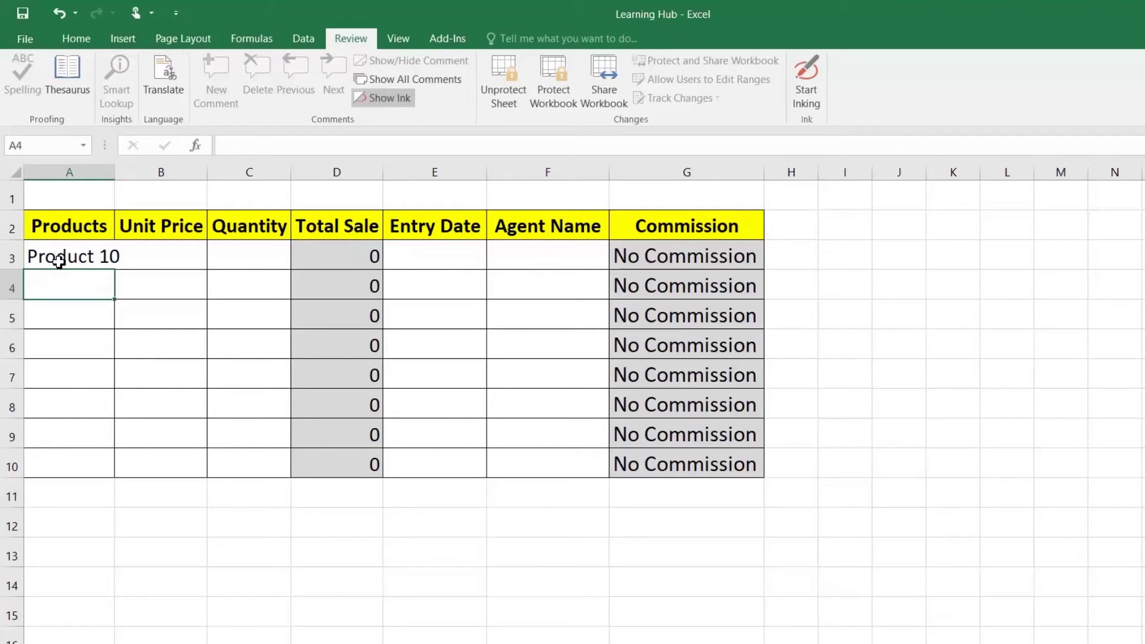
key("Up")
key("Right")
type("10")
key("Return")
key("Up")
key("Right")
type("20")
key("Return")
Add entry date 02-06-2020 and an agent name, and correct the unit price to 100
key("Up")
key("Right")
key("Right")
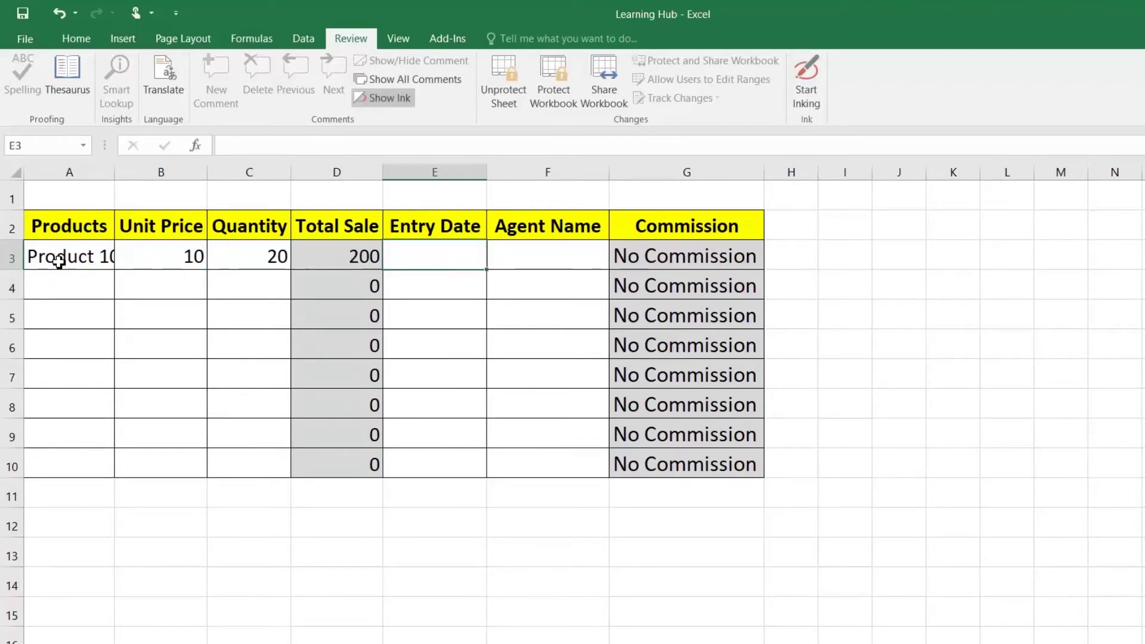
type("02-")
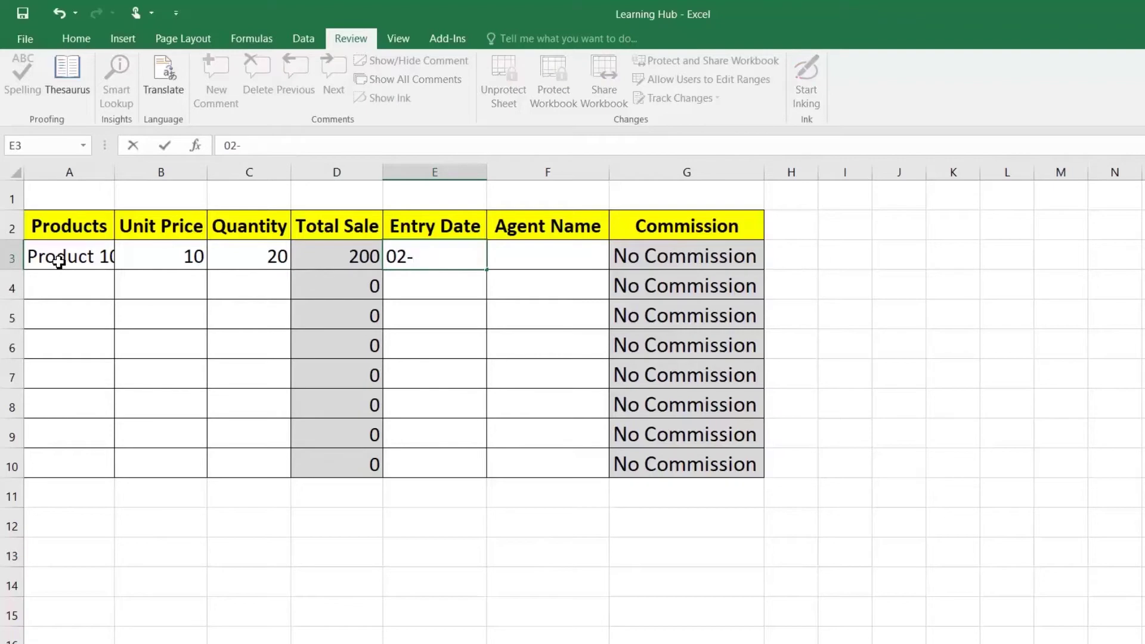
type("06-2020")
key("Return")
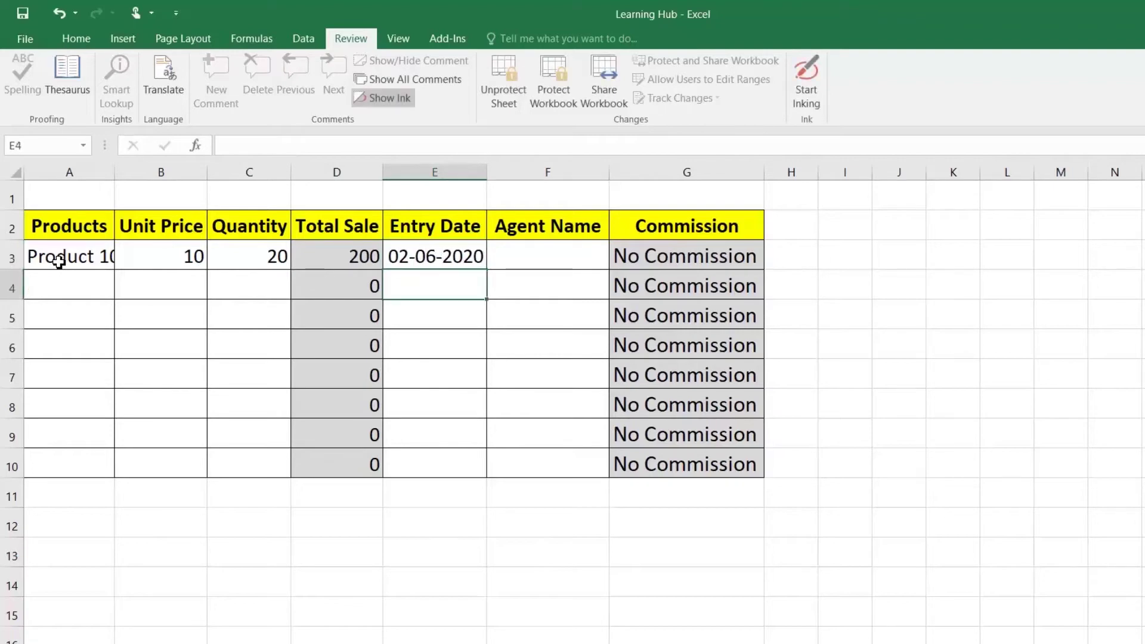
key("Up")
key("Right")
type("John")
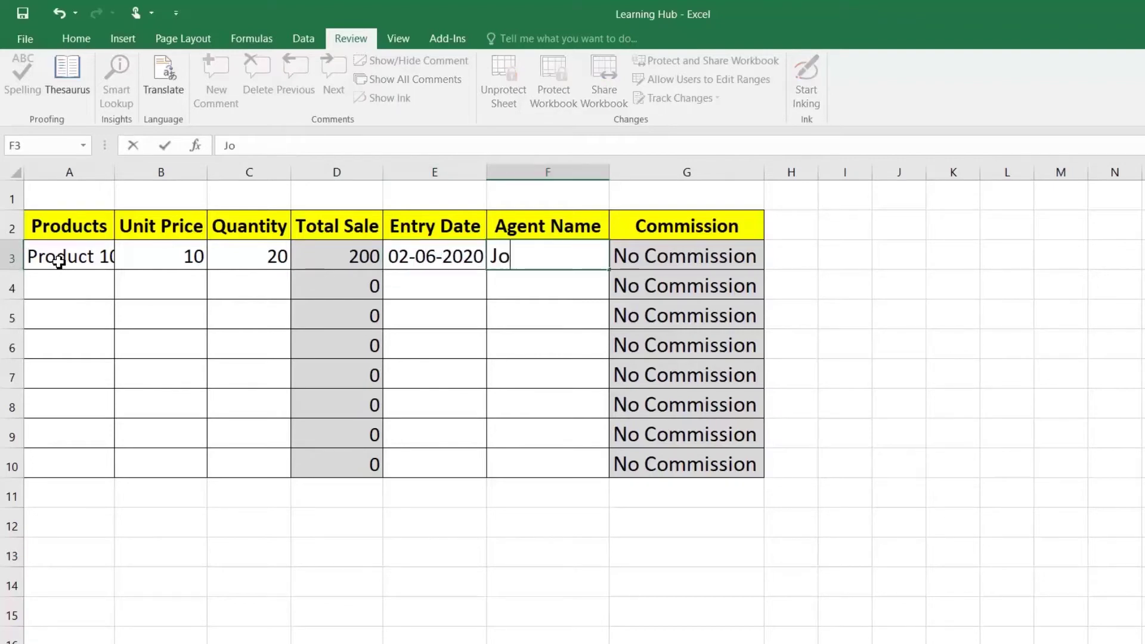
key("Return")
key("Up")
key("Left")
key("Left")
key("Left")
key("Left")
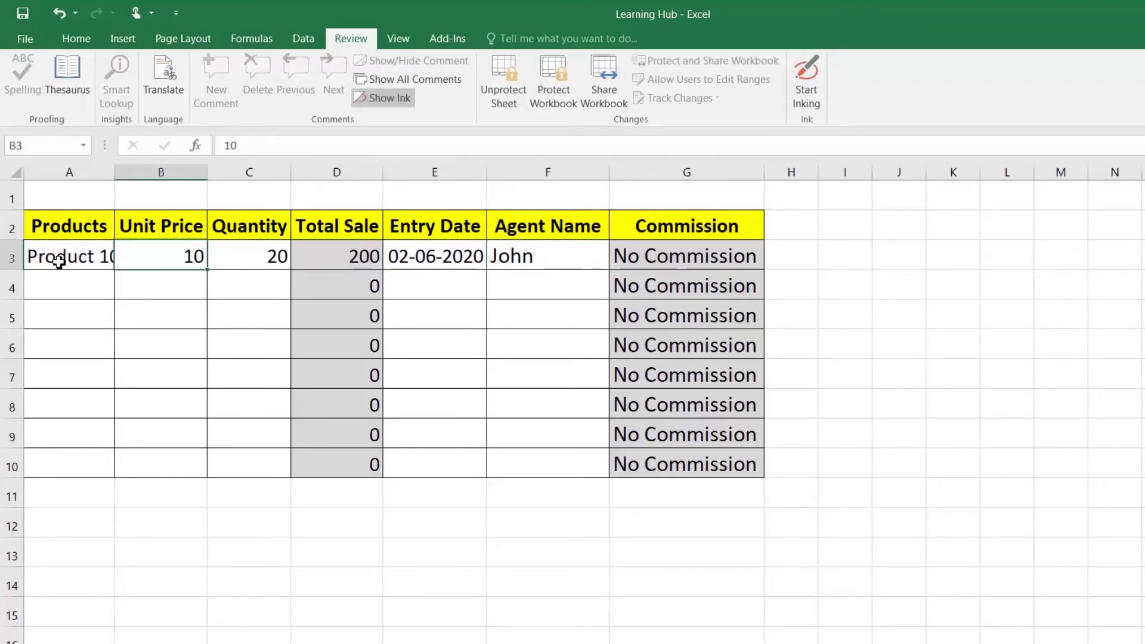
type("100")
key("Return")
key("Up")
key("Right")
key("Right")
key("Right")
key("Right")
key("Right")
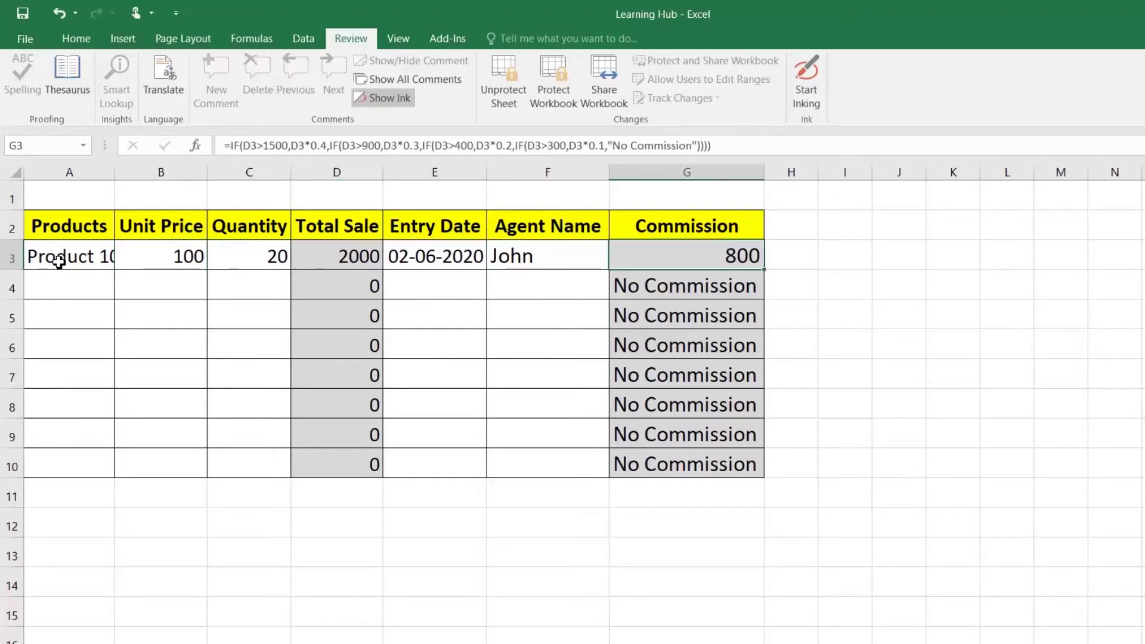
Confirm cells below and beside the table, like A11, stay locked, dismissing the warnings
left_click(249, 509)
left_click(62, 502)
double_click(62, 503)
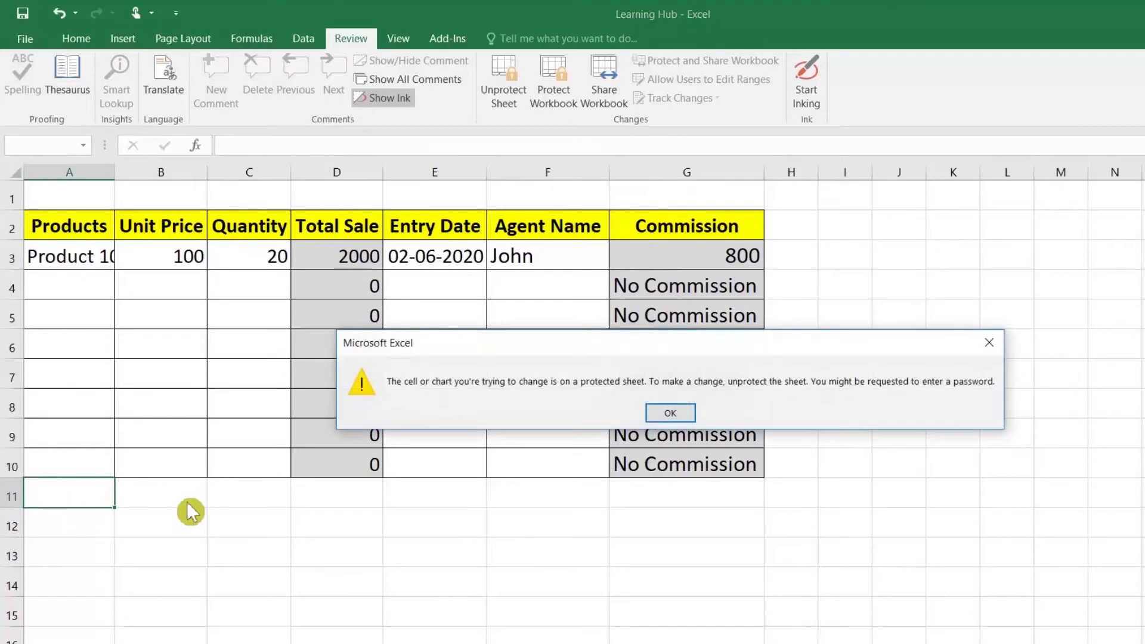
left_click(668, 412)
left_click(865, 270)
left_click(865, 346)
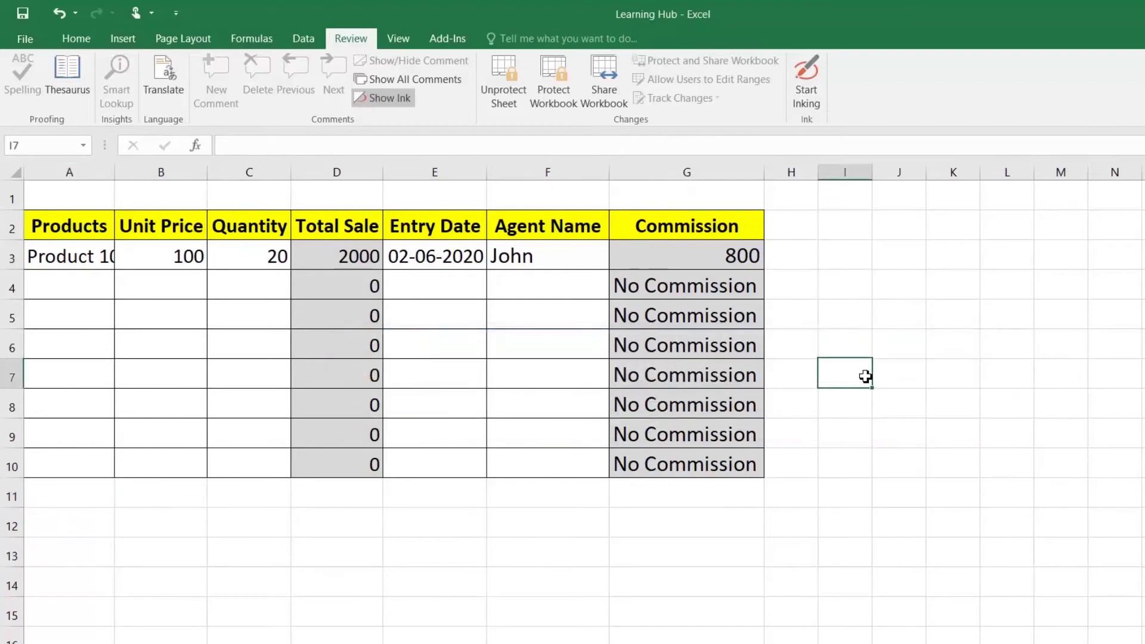
double_click(864, 375)
left_click(667, 412)
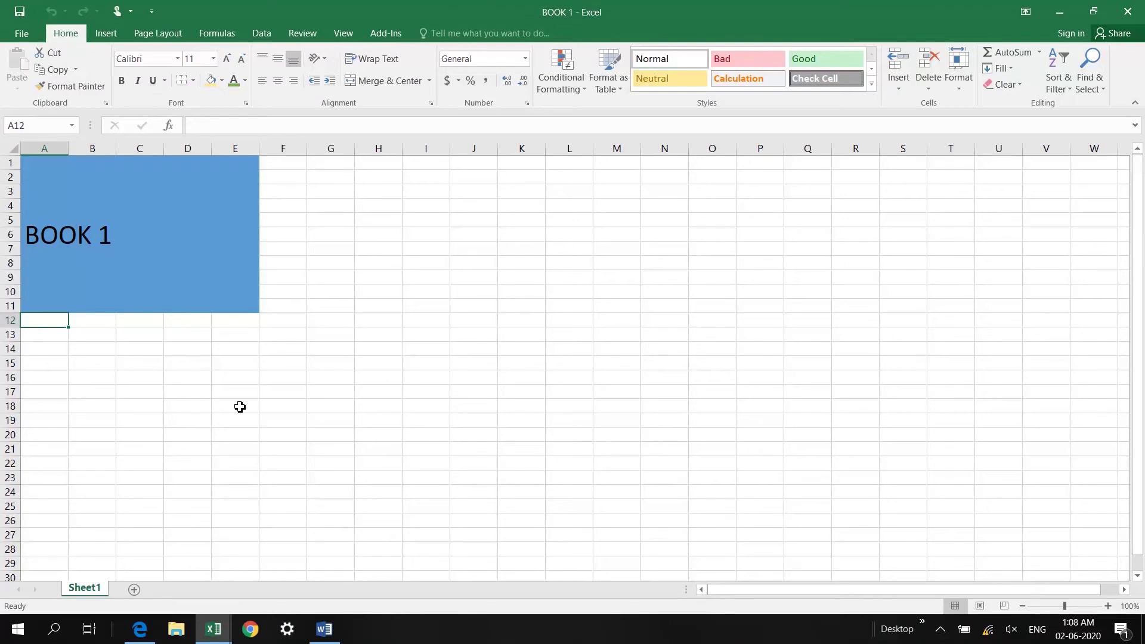
Cycle through BOOK 1, BOOK 2 and BOOK 3 with Alt+Tab and Ctrl+Tab, ending on BOOK 3
key("alt+Tab")
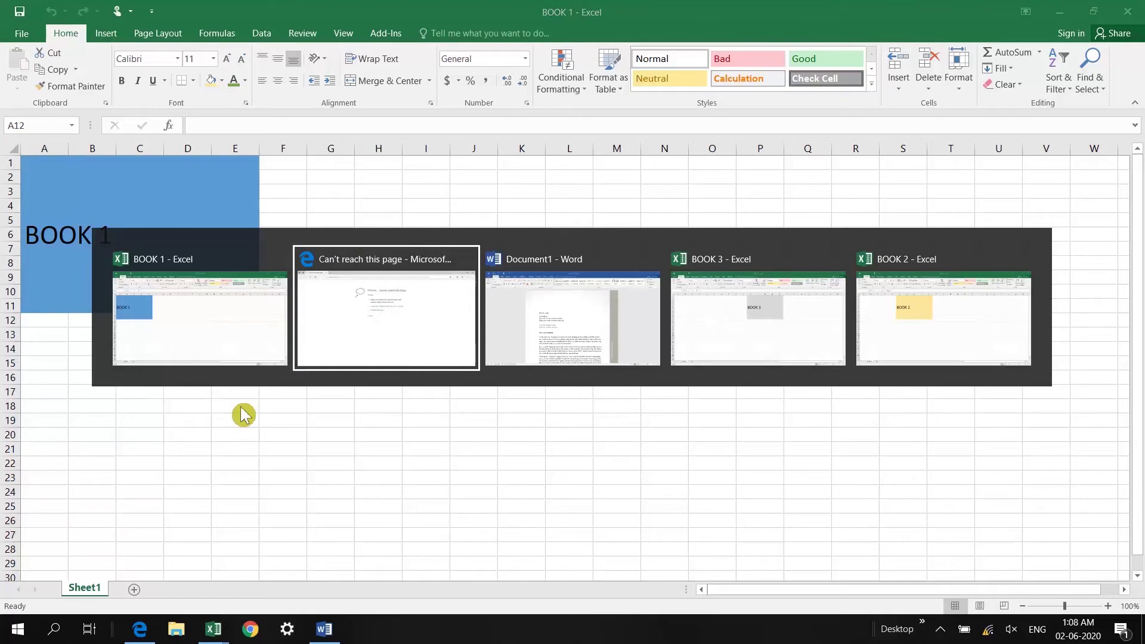
key("alt+Tab")
key("alt+Tab")
key("alt+Tab")
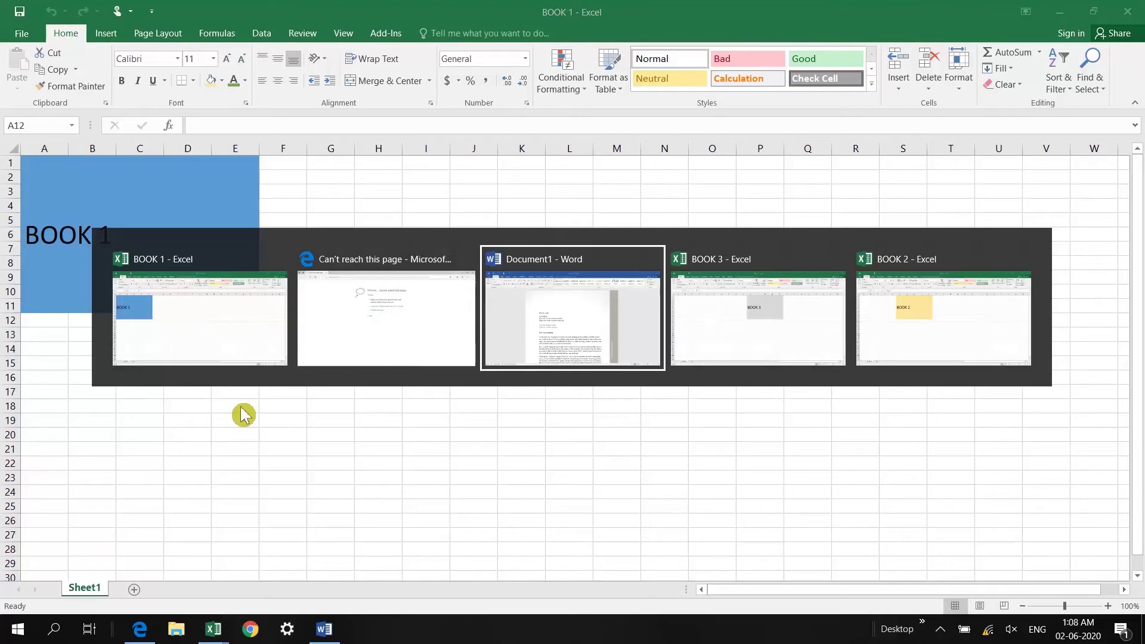
key("alt+Tab")
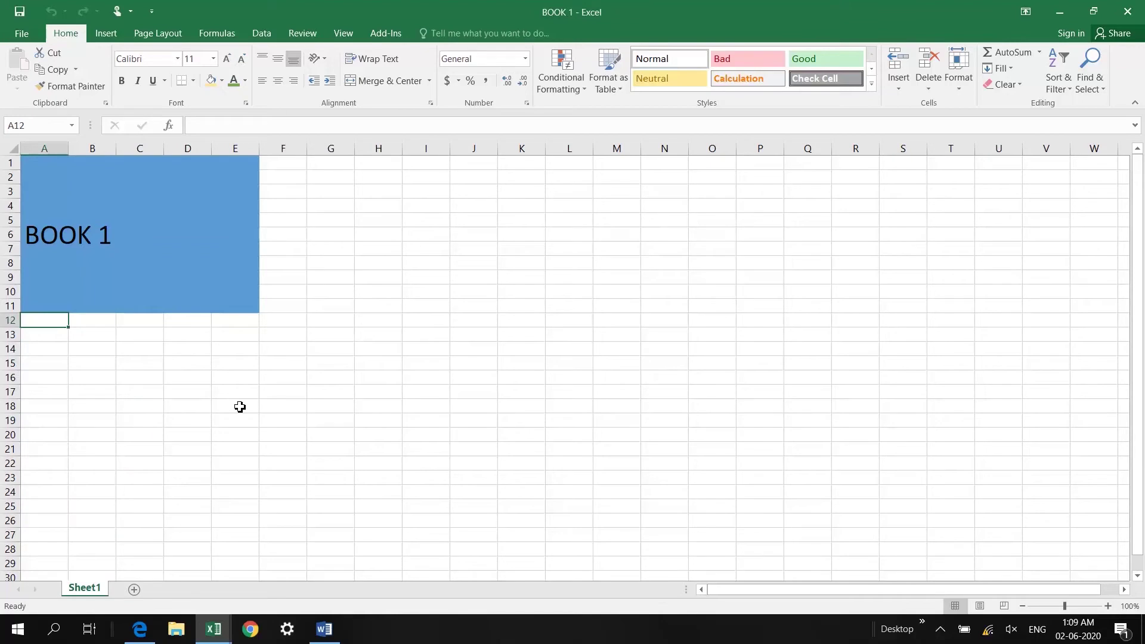
key("ctrl+Tab")
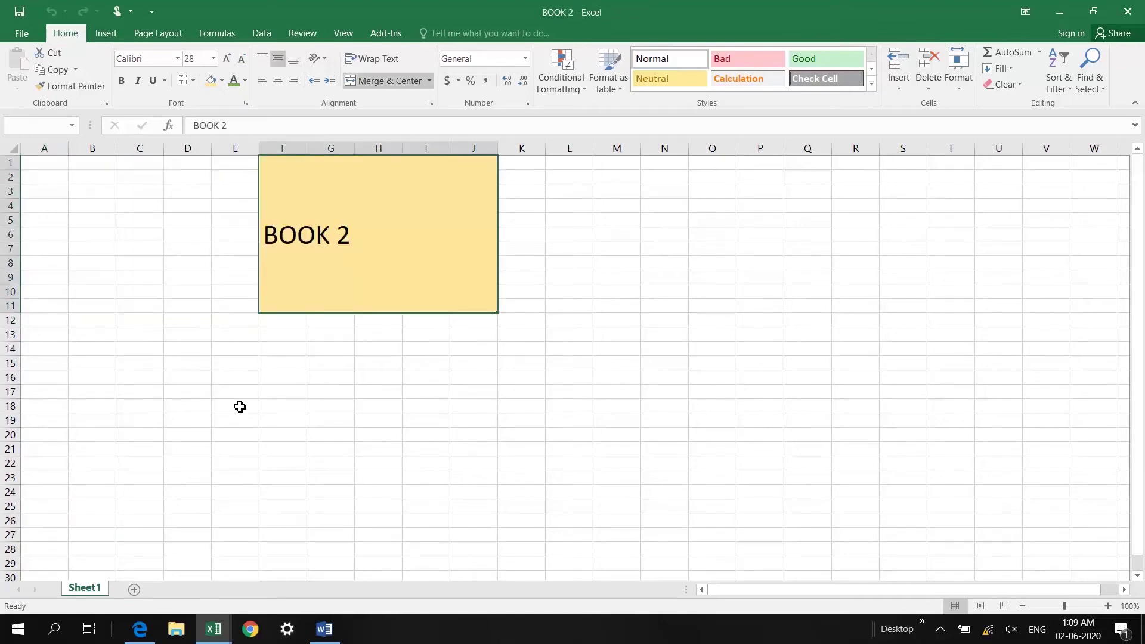
key("ctrl+Tab")
key("ctrl+Tab")
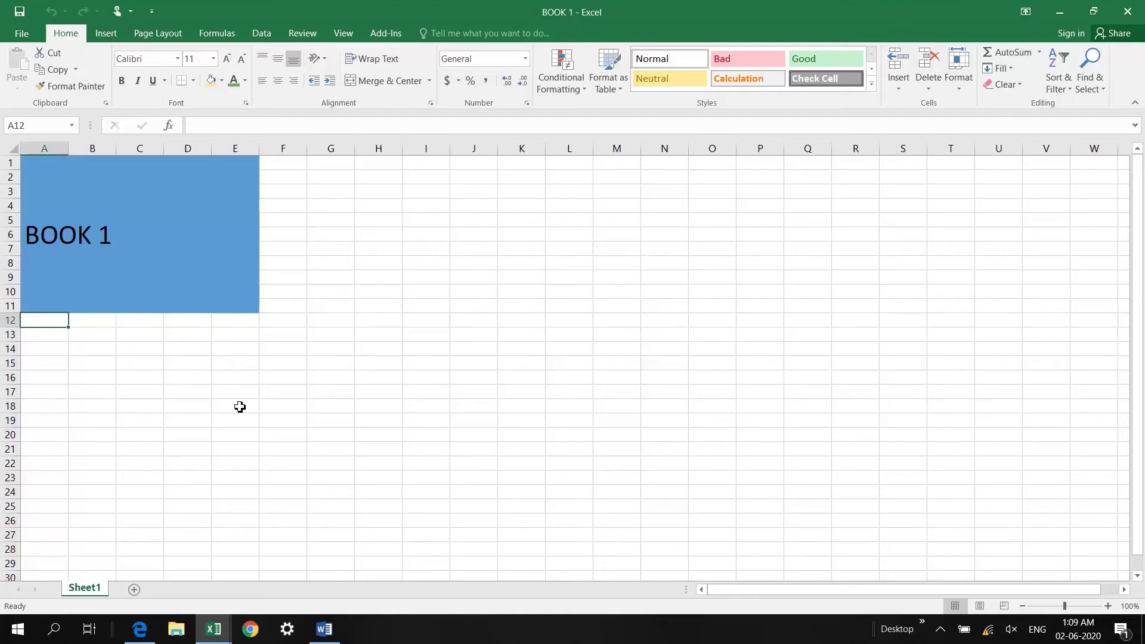
key("ctrl+Tab")
key("ctrl+Tab")
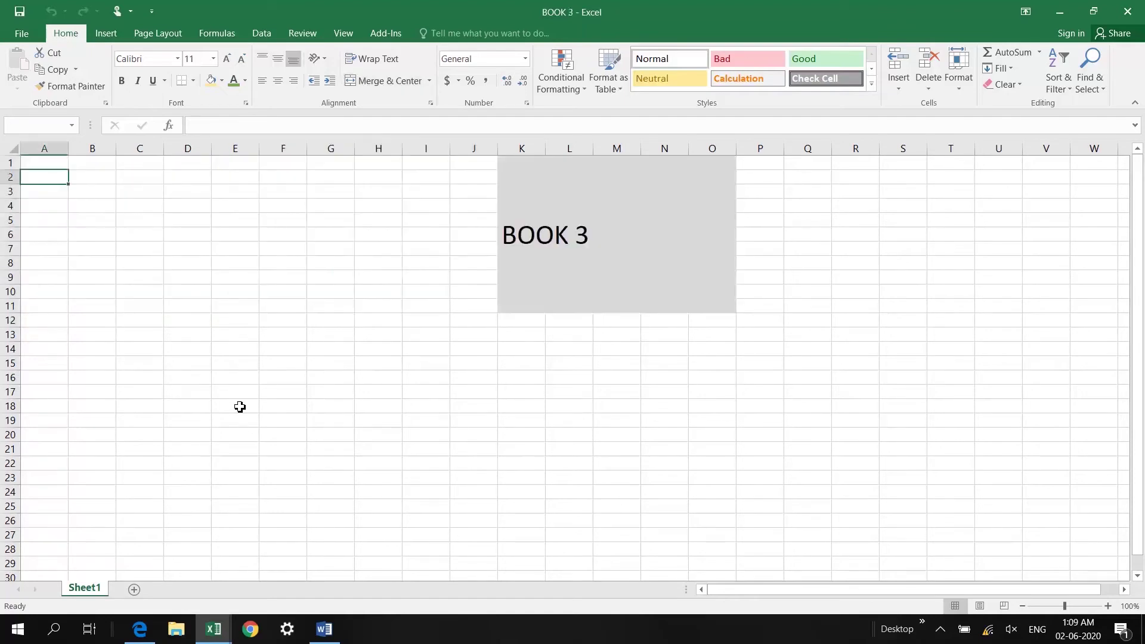
key("ctrl+Tab")
key("ctrl+Tab")
key("ctrl+Tab")
key("ctrl+Tab")
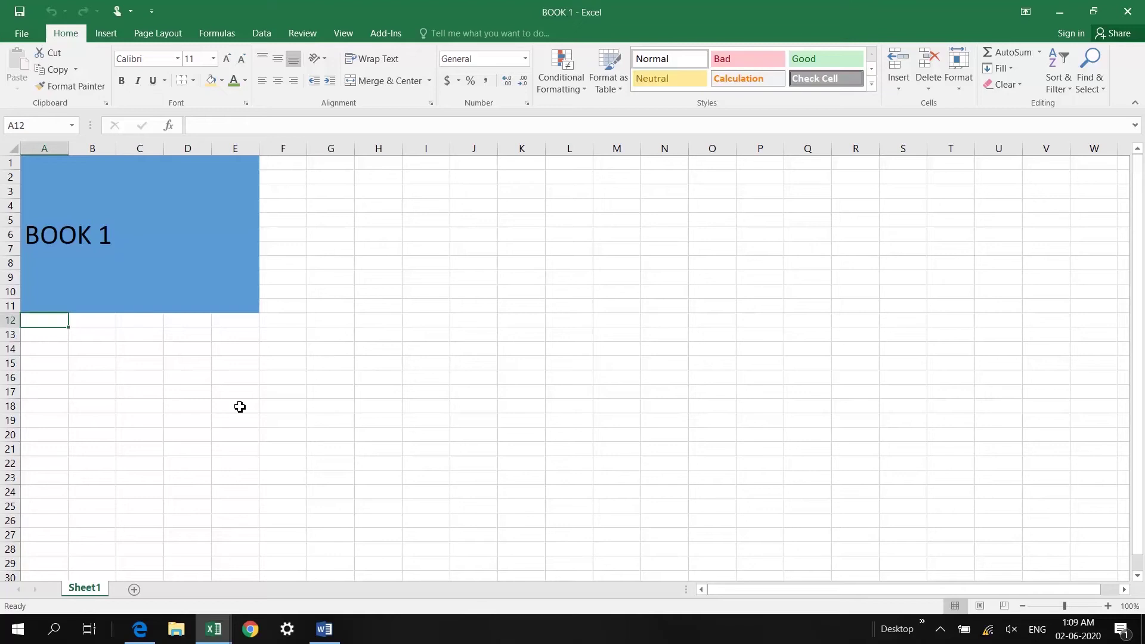
key("alt+Tab")
key("alt+Tab")
key("alt+Tab")
key("alt+Tab")
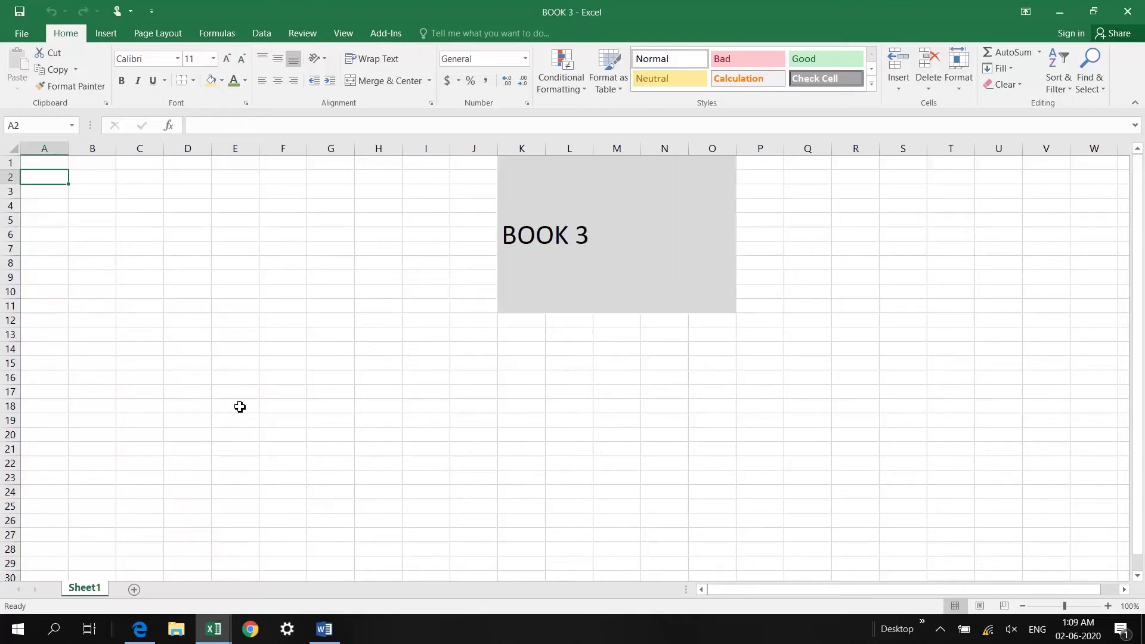
key("alt+Tab")
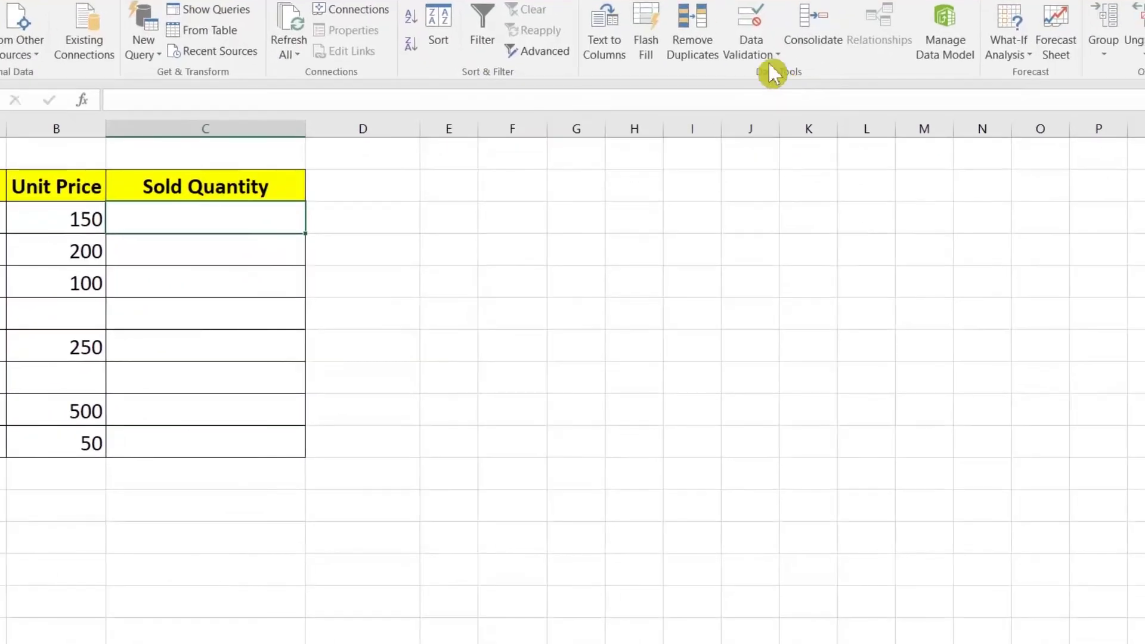
Give C3 a Custom validation rule =NOT(ISBLANK(B3)) with Ignore blank unchecked
left_click(762, 59)
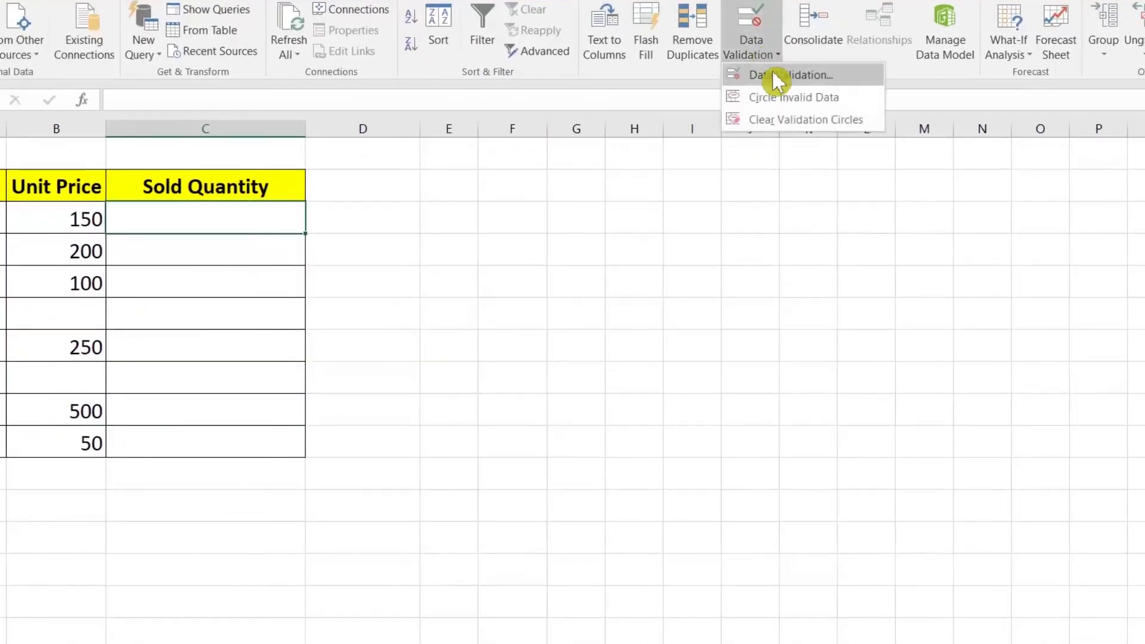
left_click(775, 80)
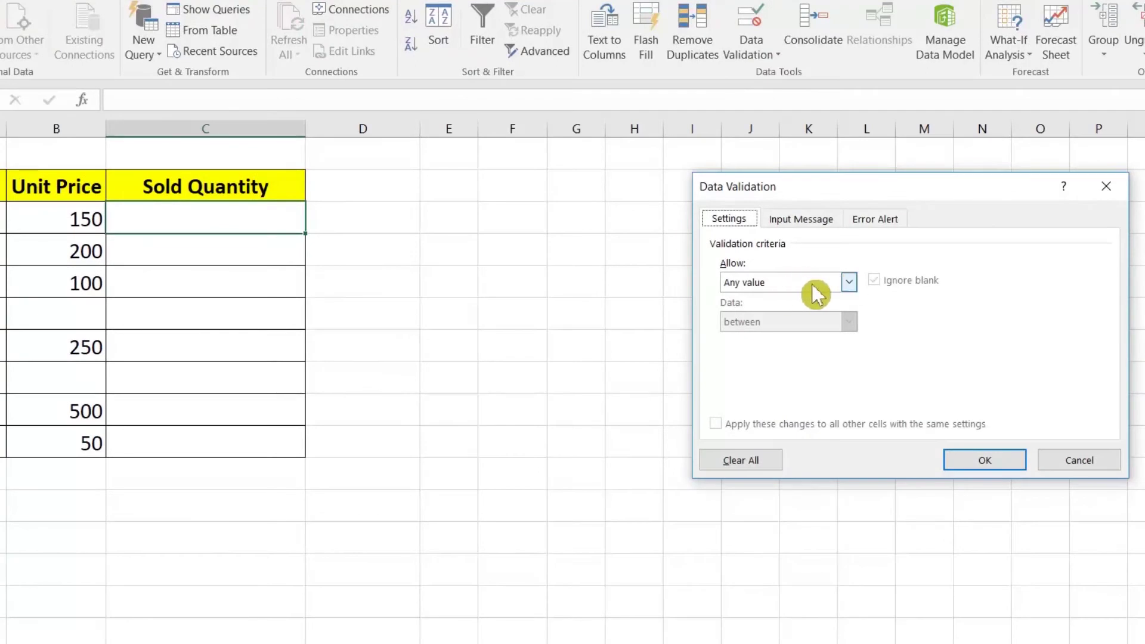
left_click(793, 289)
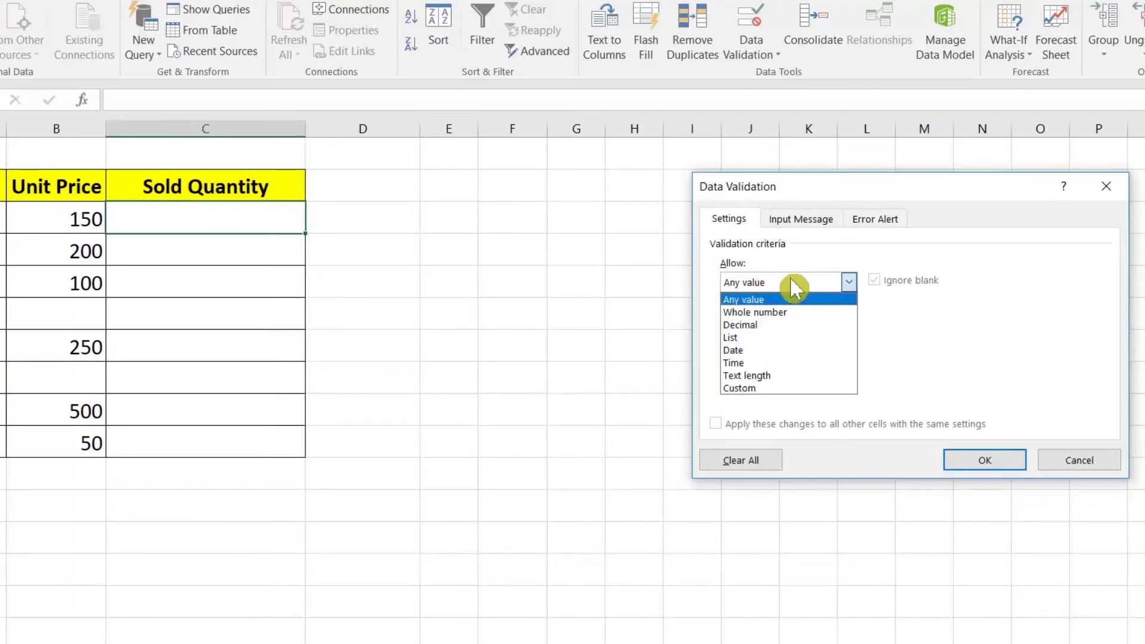
left_click(753, 389)
left_click(756, 360)
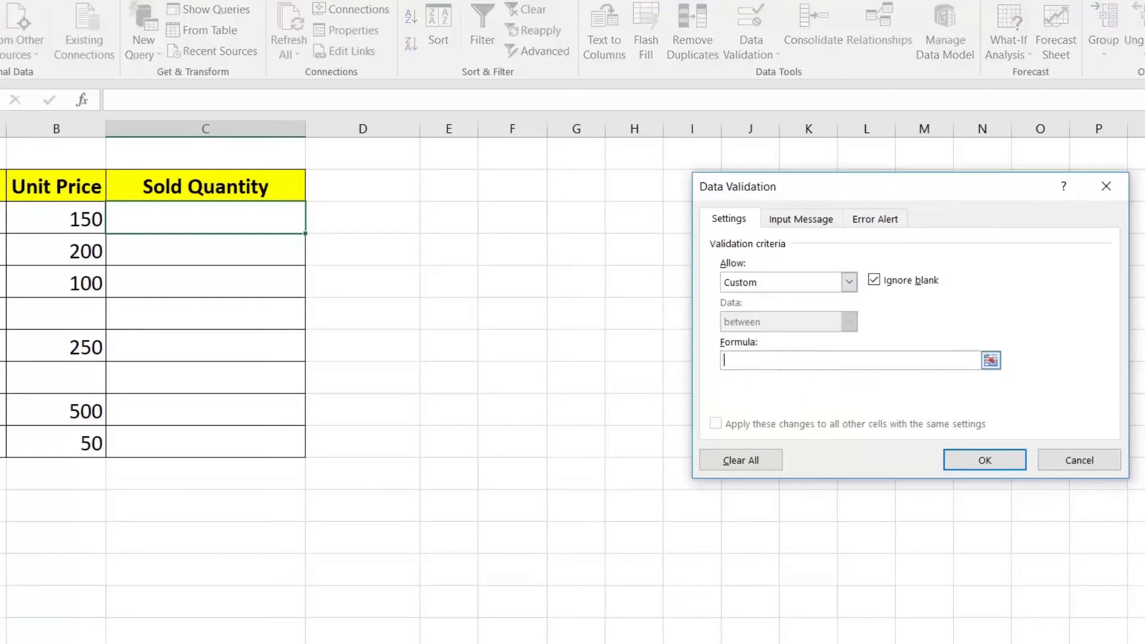
type("=NOT(ISBLANK(B")
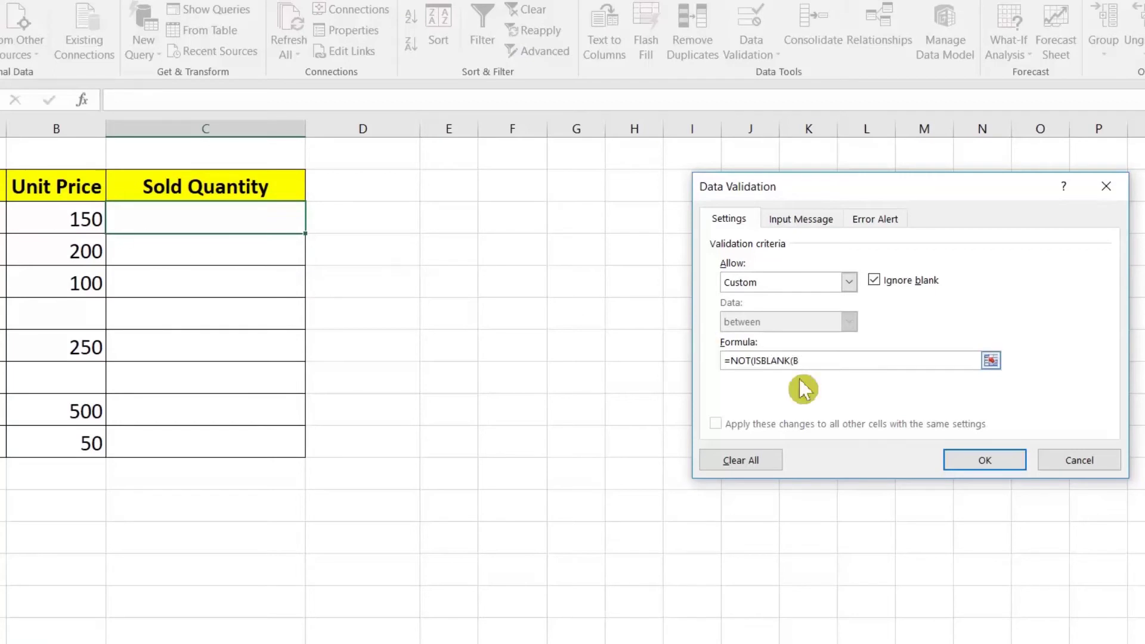
type("3")
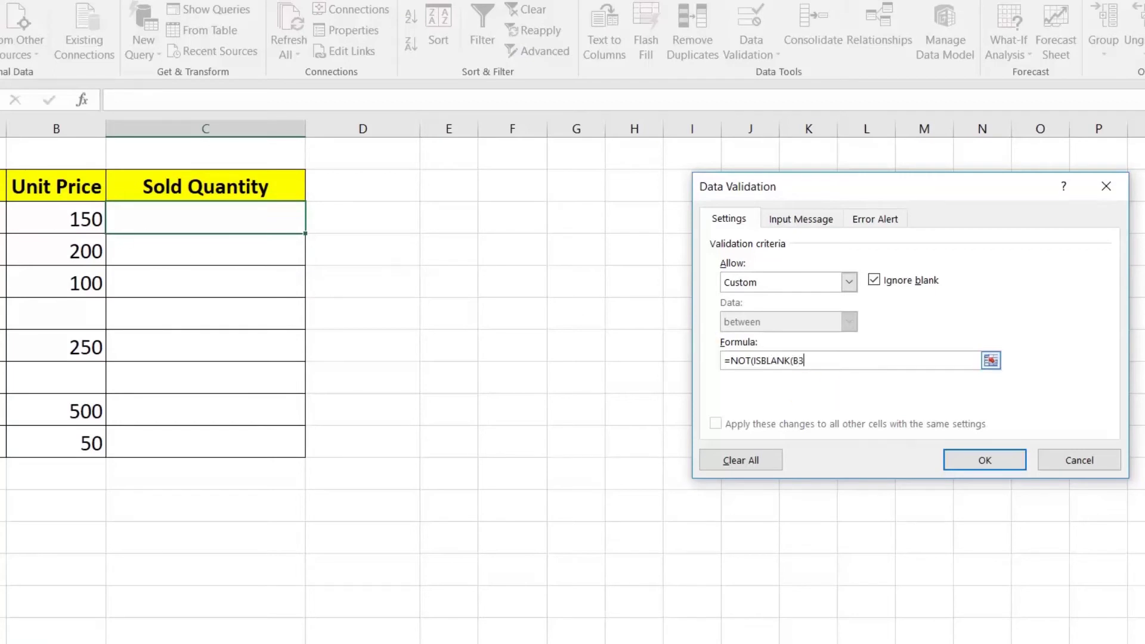
type(")")
left_click(876, 281)
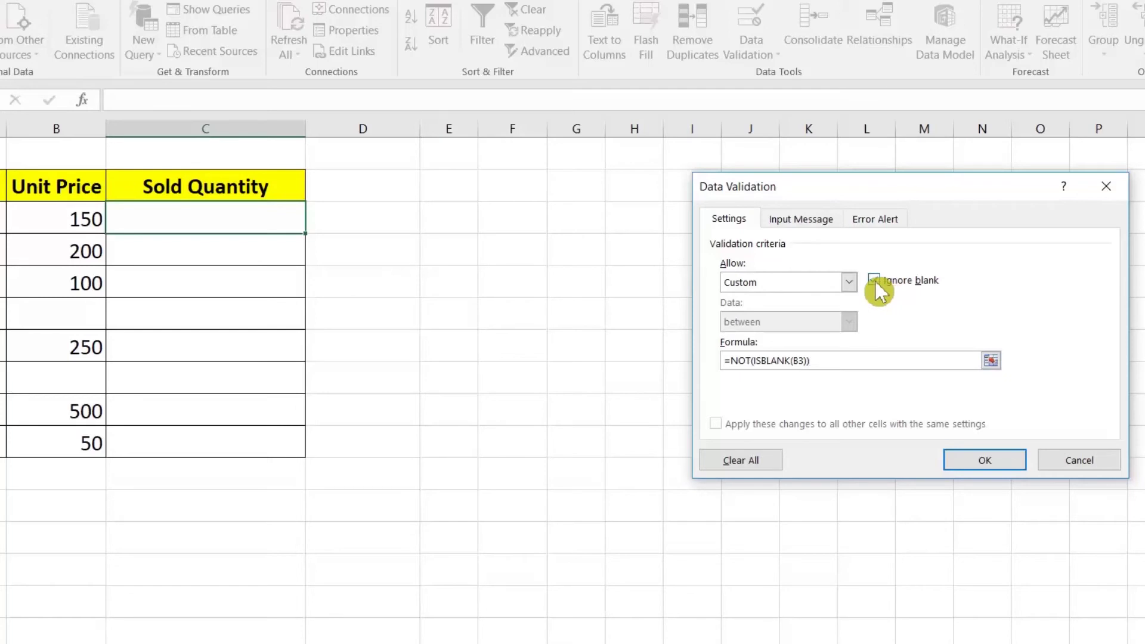
left_click(985, 460)
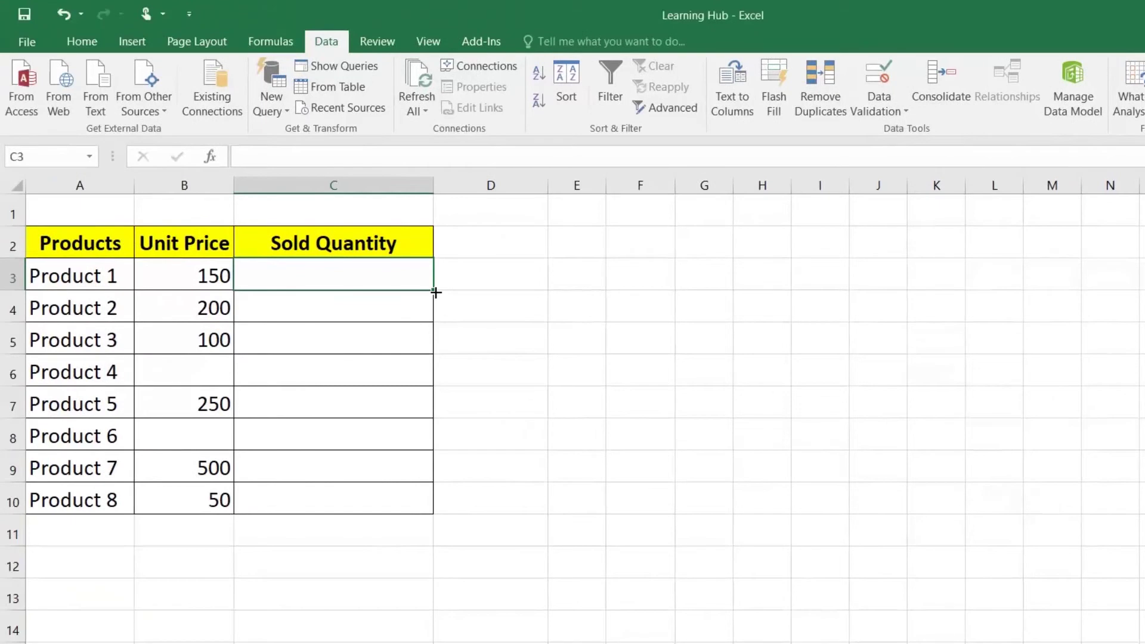
Copy C3's rule down to C10 and enter quantities 10, 20 and 30 for Products 1–3
left_click_drag(400, 276, 422, 503)
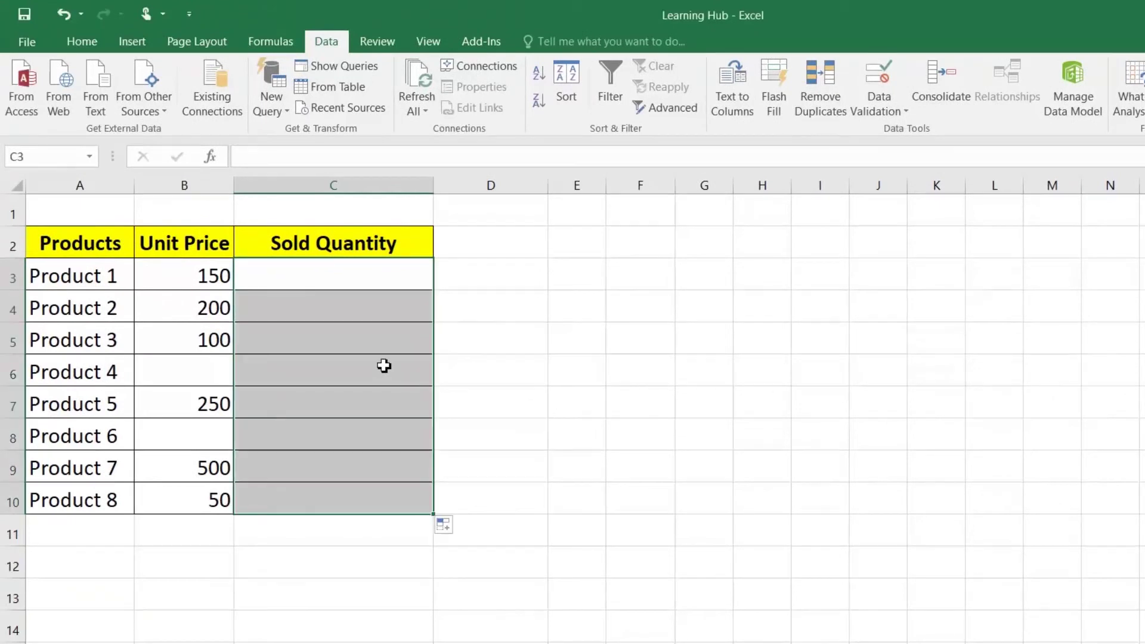
left_click(353, 275)
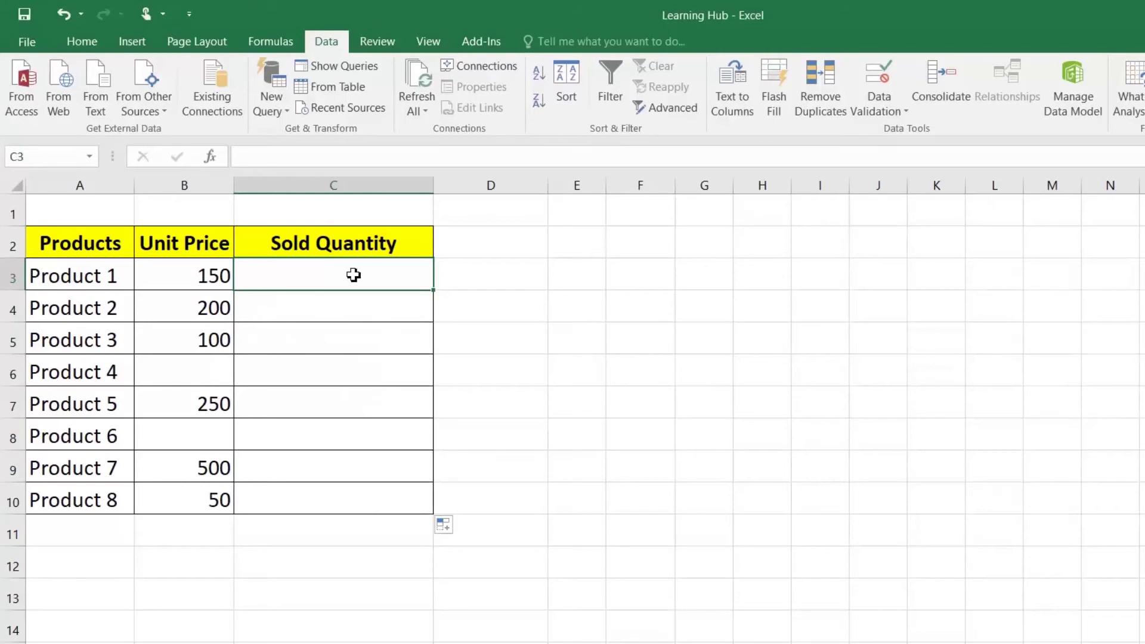
type("10")
key("Return")
type("20")
key("Return")
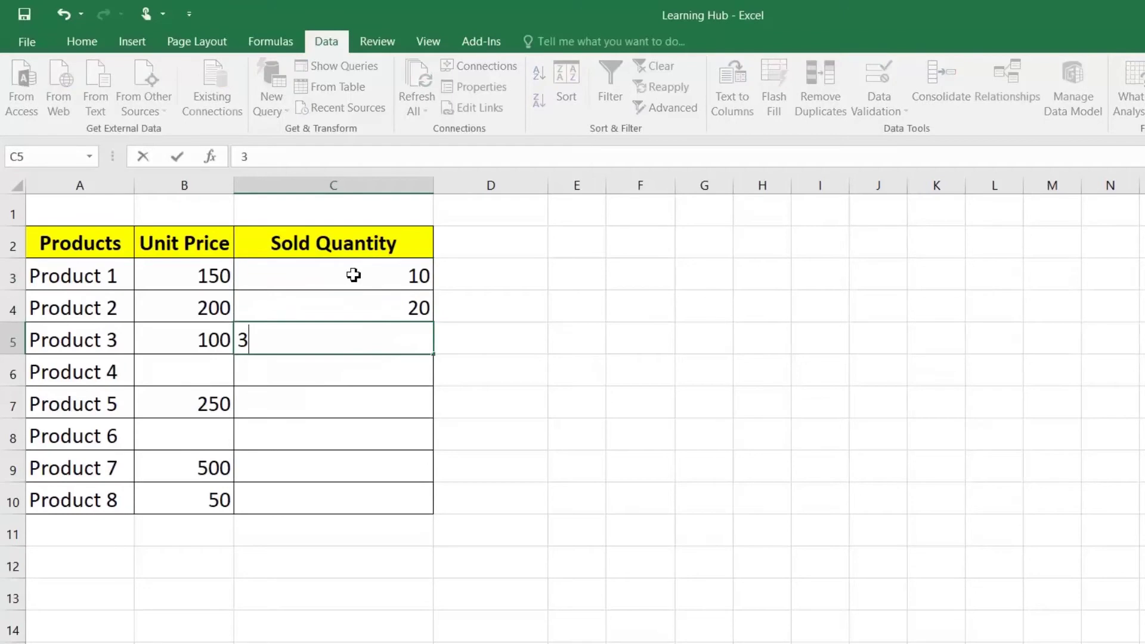
type("30")
key("Return")
Enter 30 for Product 5; 40 for Product 4 and 30 for Product 6 get rejected and cancelled
type("40")
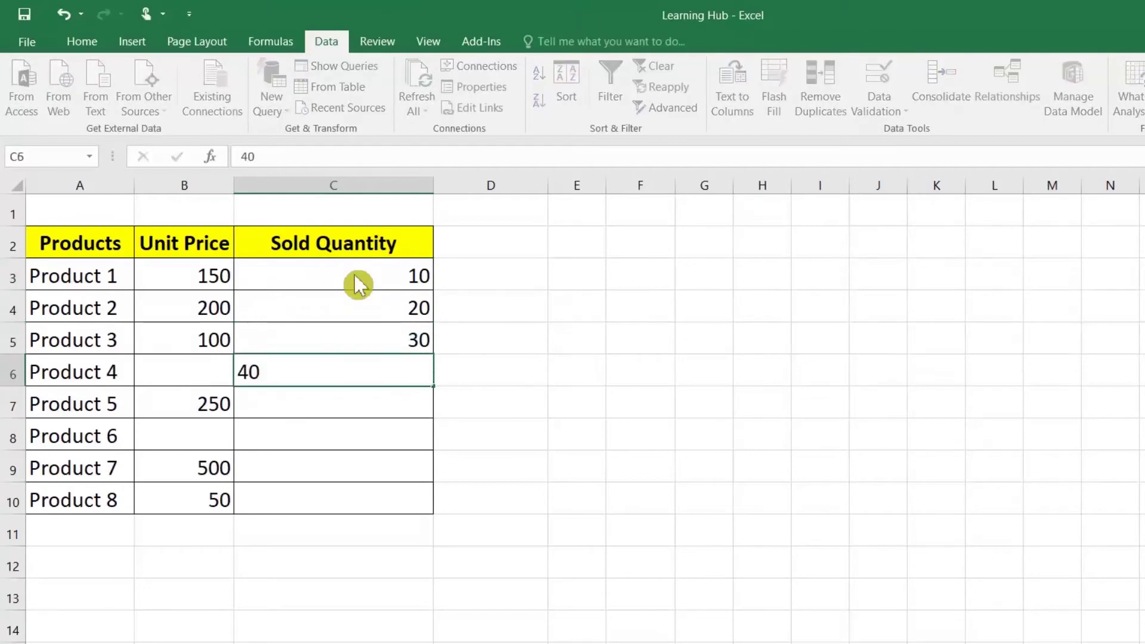
key("Return")
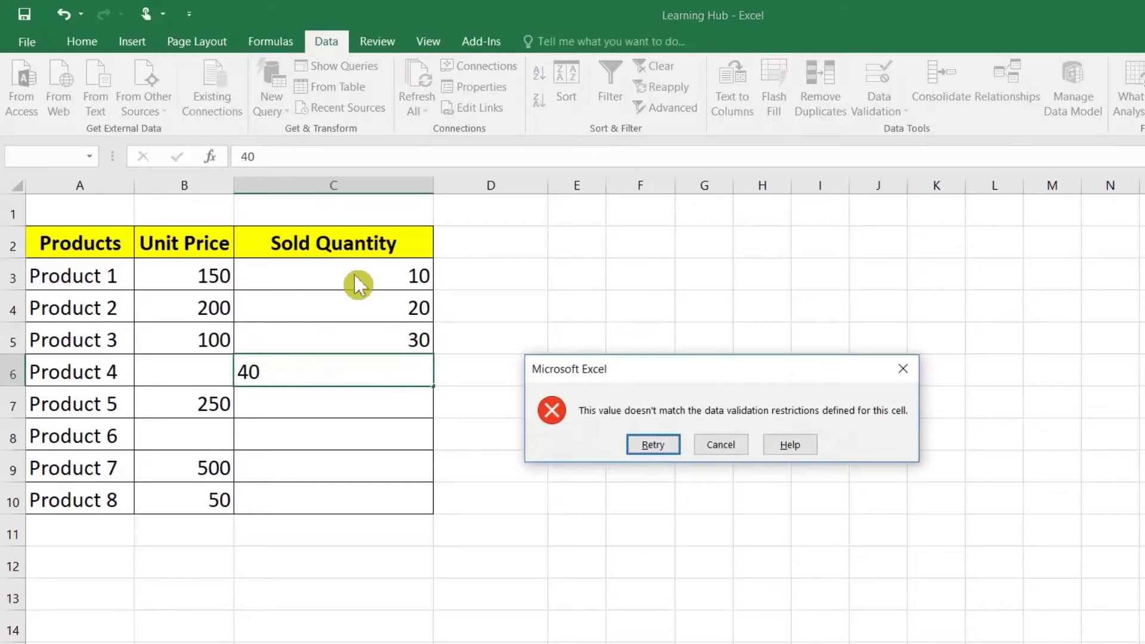
left_click(708, 448)
left_click(367, 416)
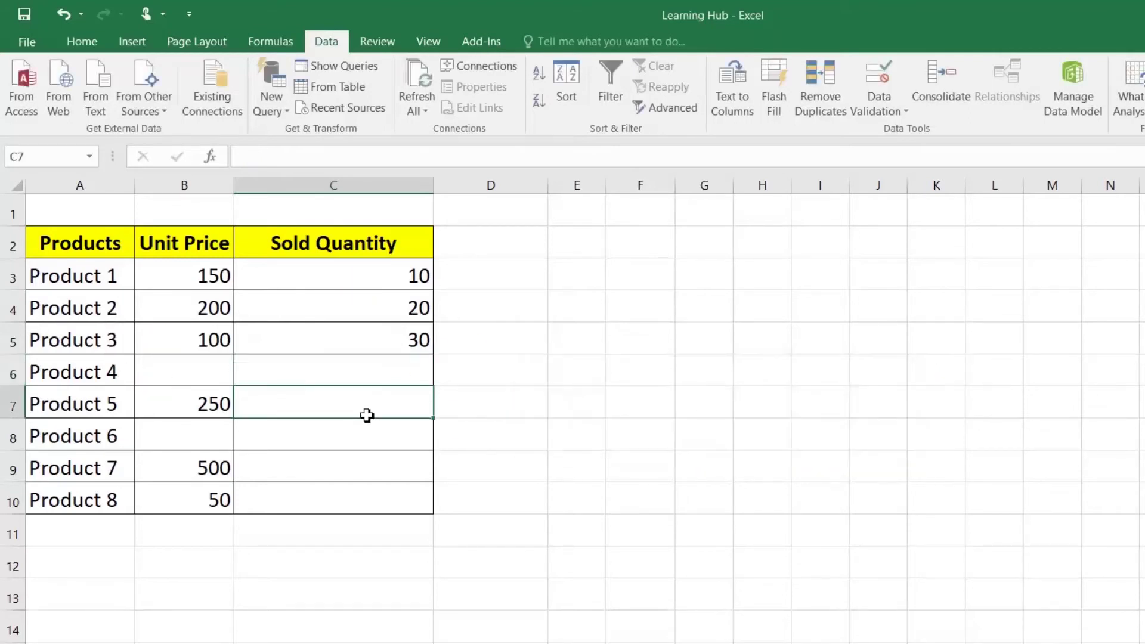
type("30")
key("Return")
type("30")
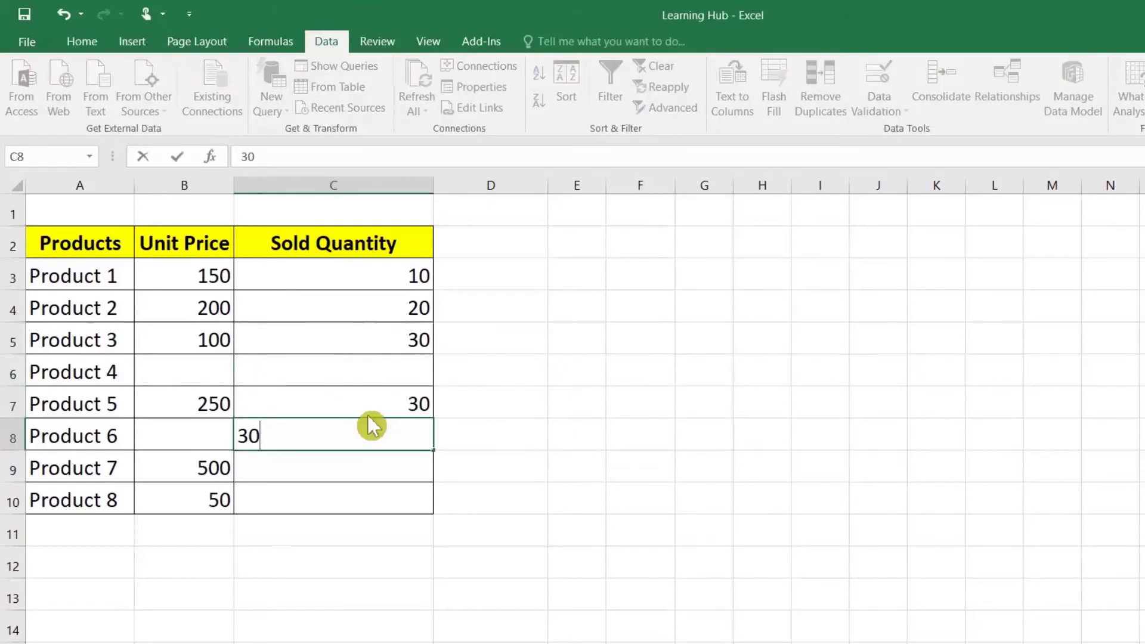
left_click(368, 417)
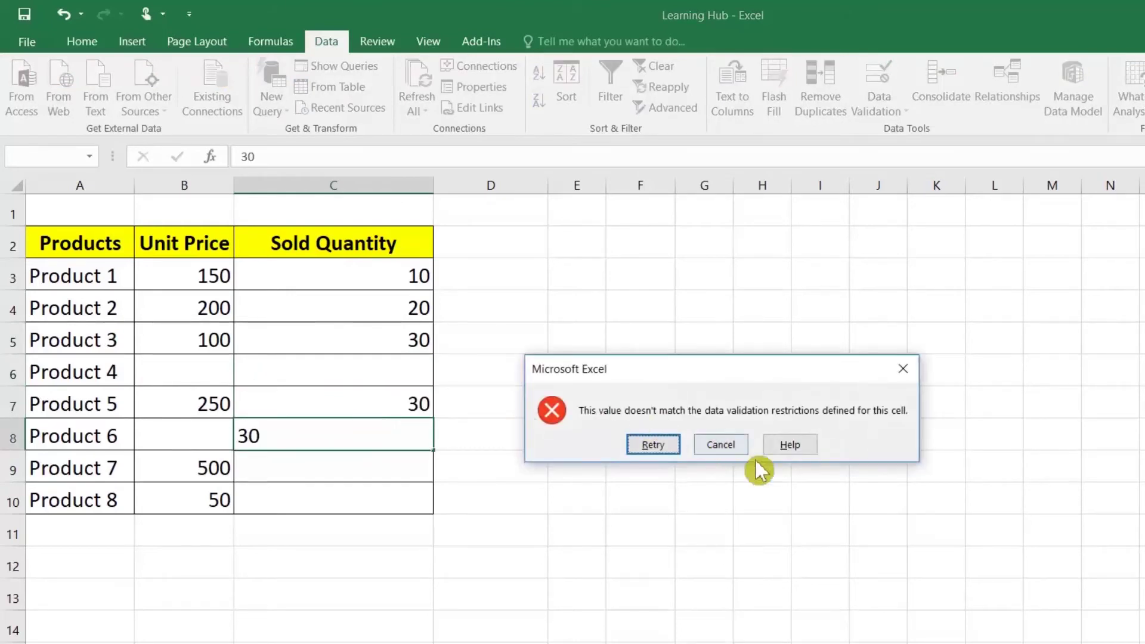
left_click(722, 448)
Enter quantity 50 for Product 7 and 200 for Product 8
left_click(384, 466)
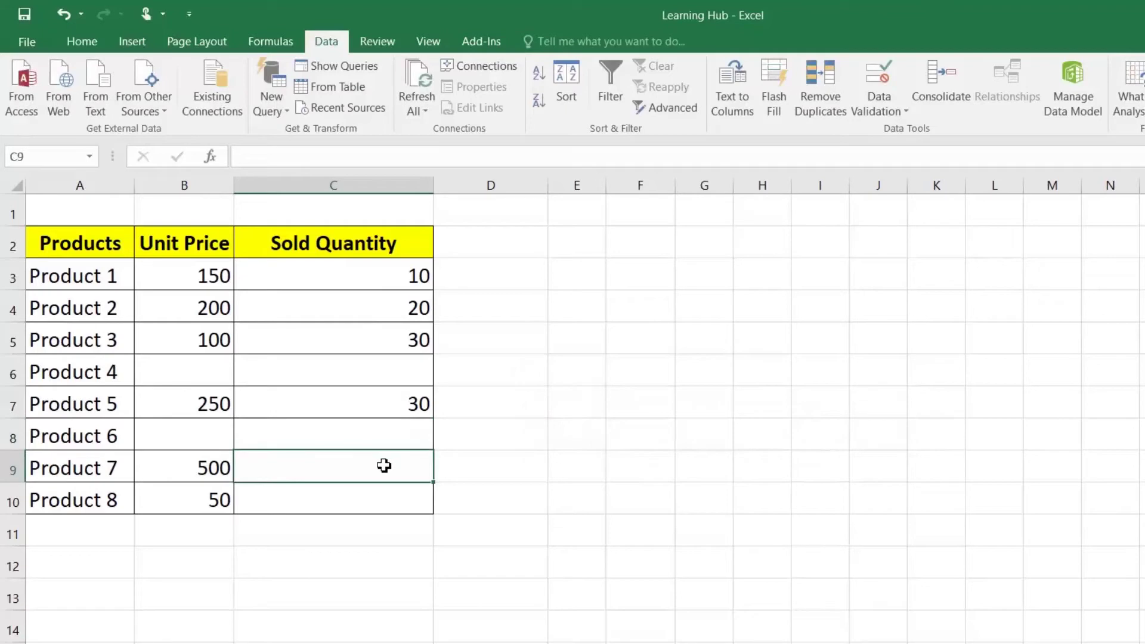
type("50")
key("Return")
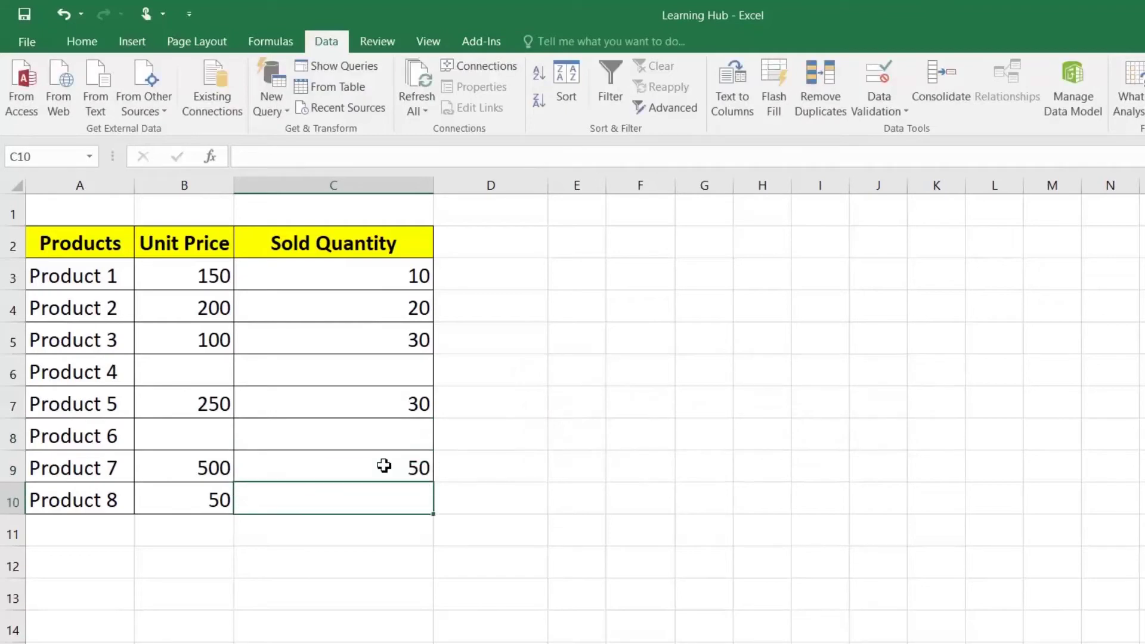
type("200")
key("Return")
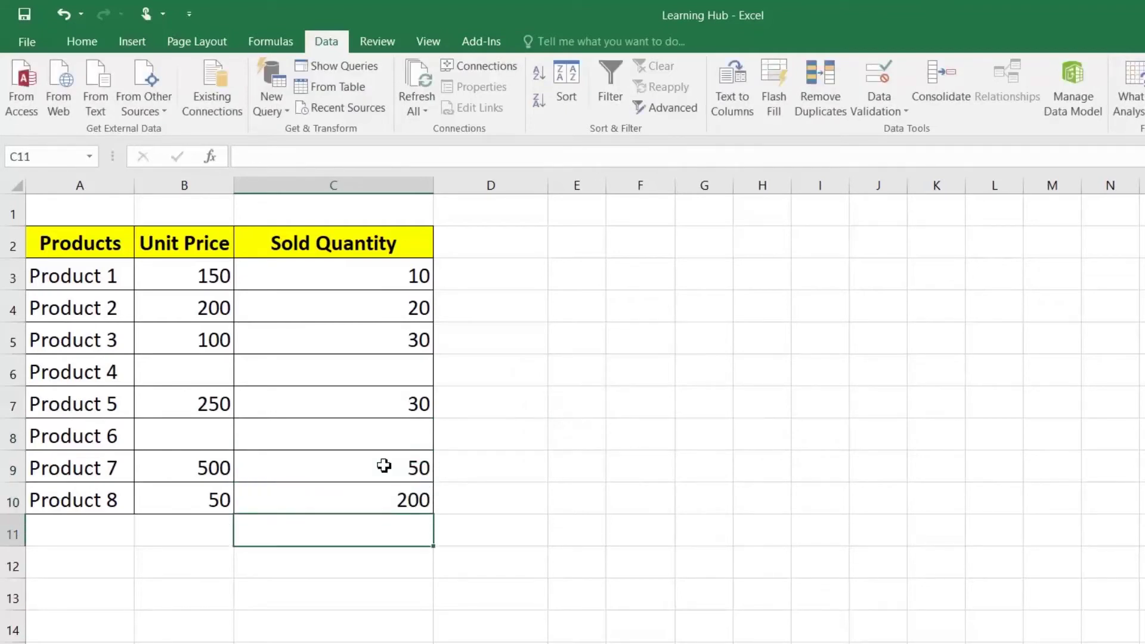
Show that Product 4's quantity stays empty because its unit price is missing
left_click(383, 466)
left_click(386, 504)
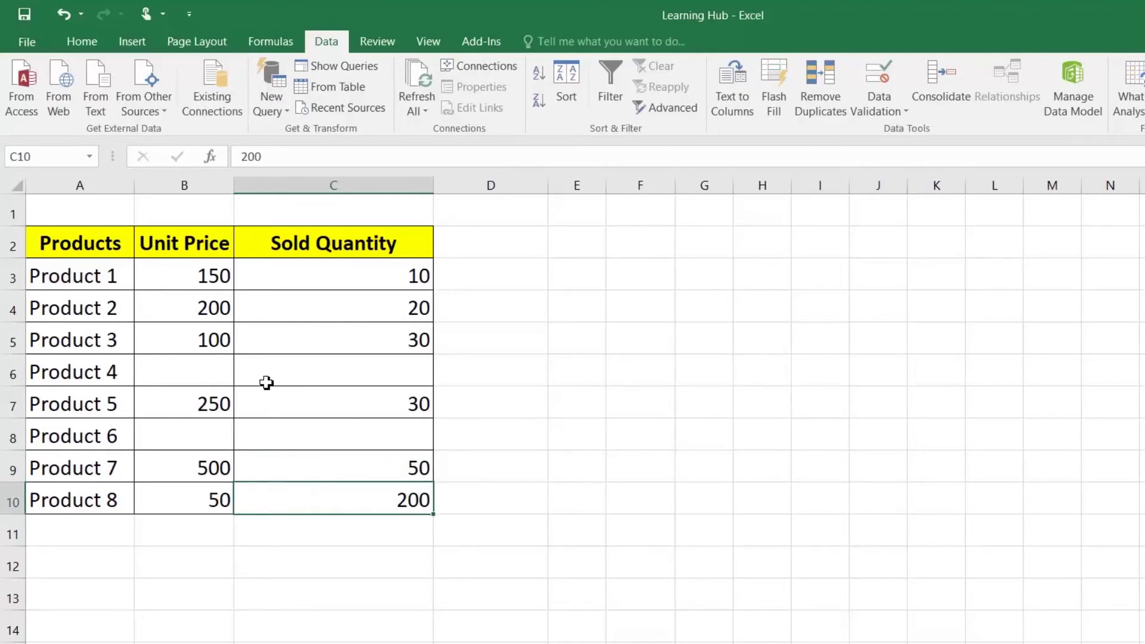
key("Up")
key("Up")
key("Up")
key("Up")
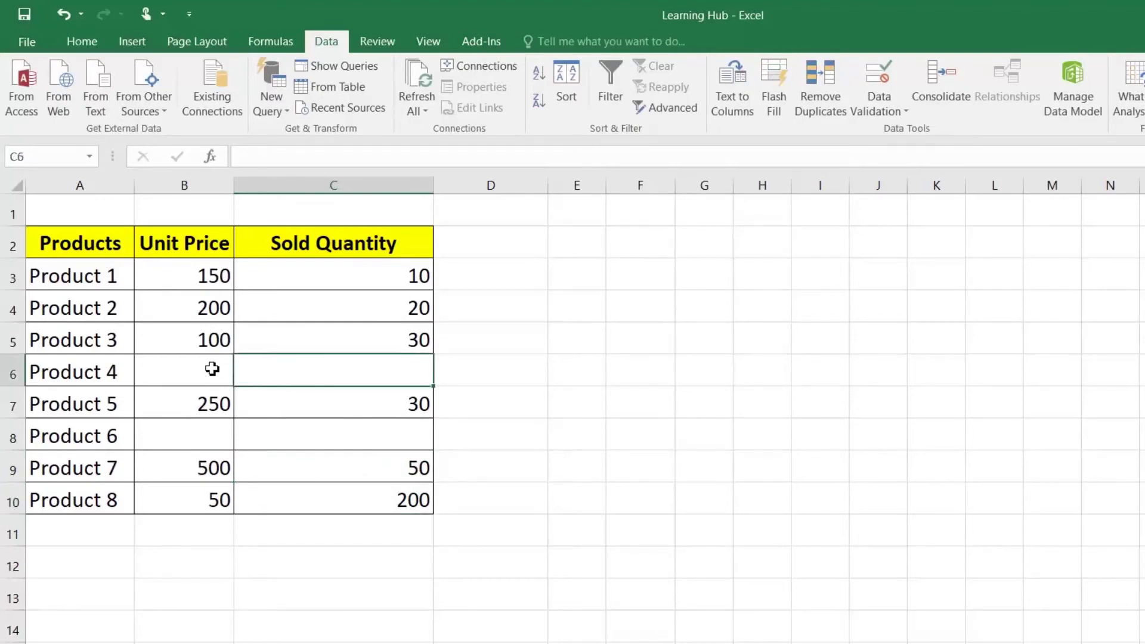
left_click(210, 369)
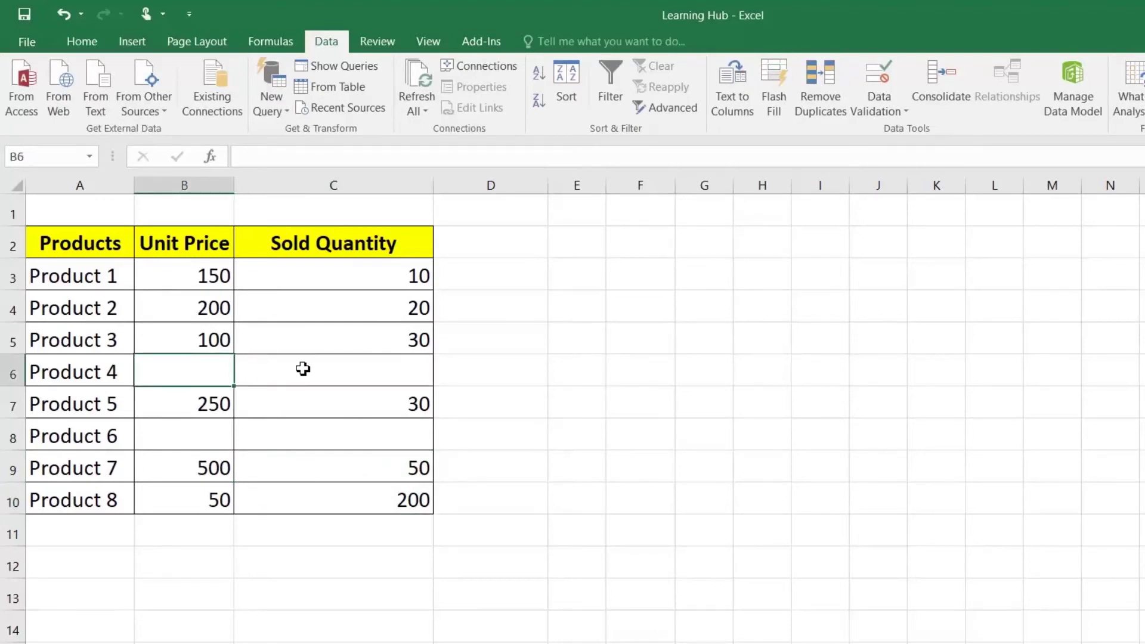
left_click(337, 368)
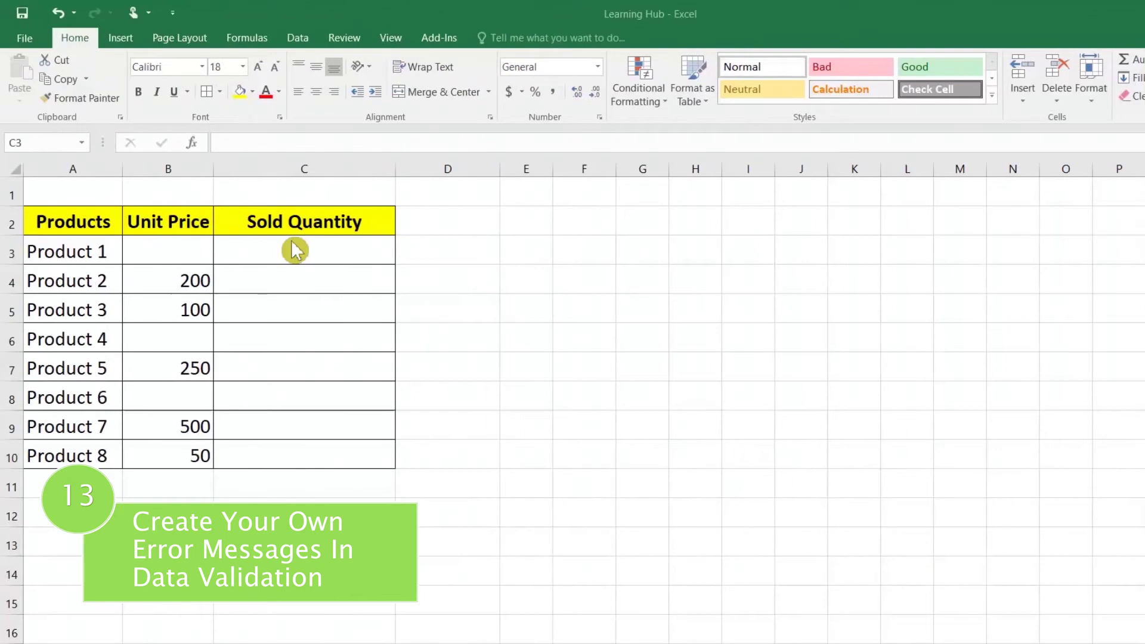
Try entering 10 in C3 while B3 is blank, and cancel the validation rejection
left_click(306, 255)
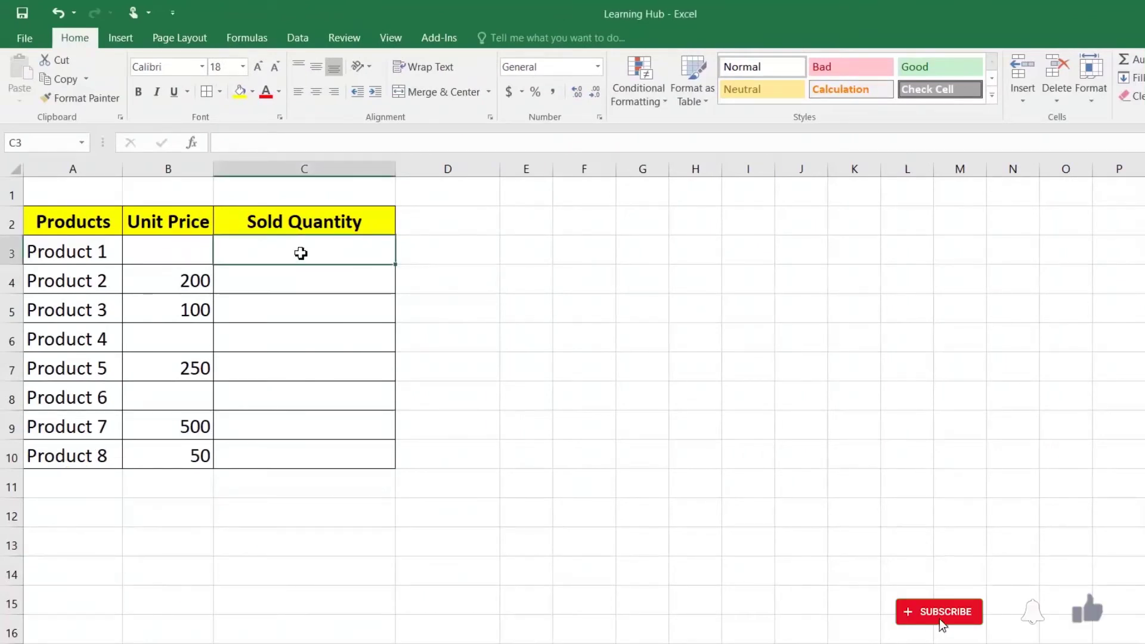
left_click_drag(284, 250, 287, 465)
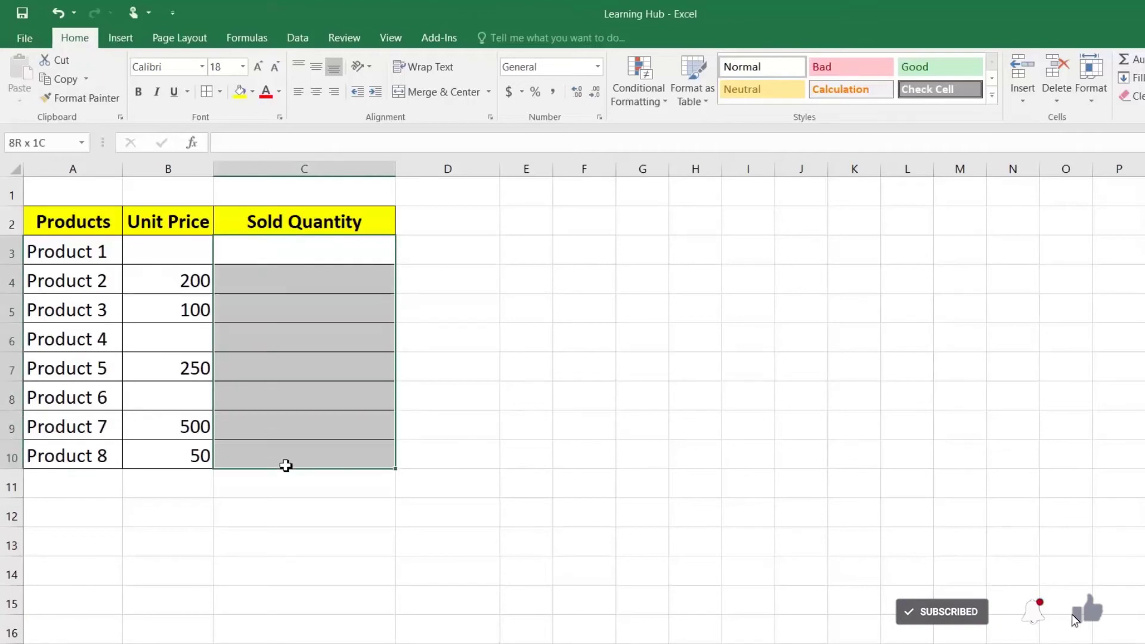
left_click(278, 244)
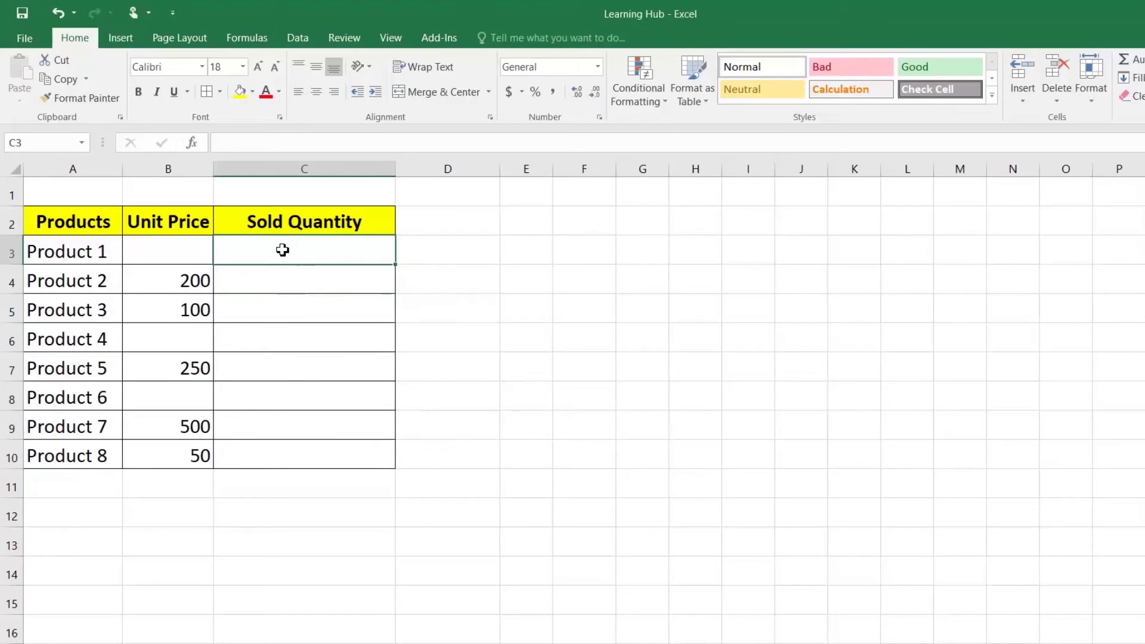
left_click(191, 256)
left_click(299, 257)
type("10")
key("Return")
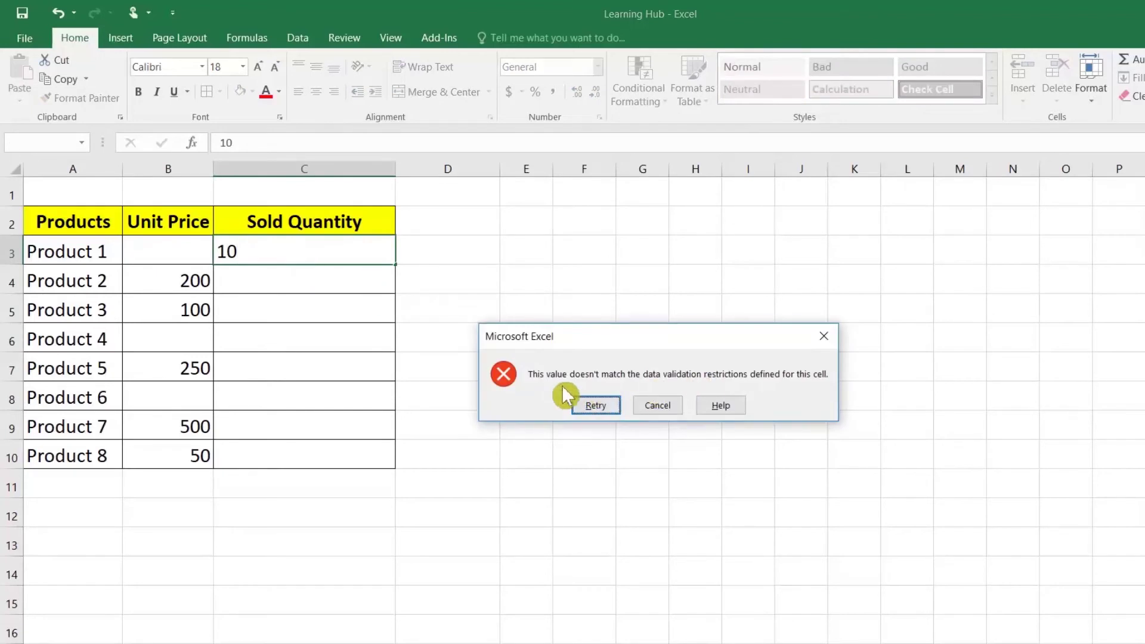
left_click(660, 407)
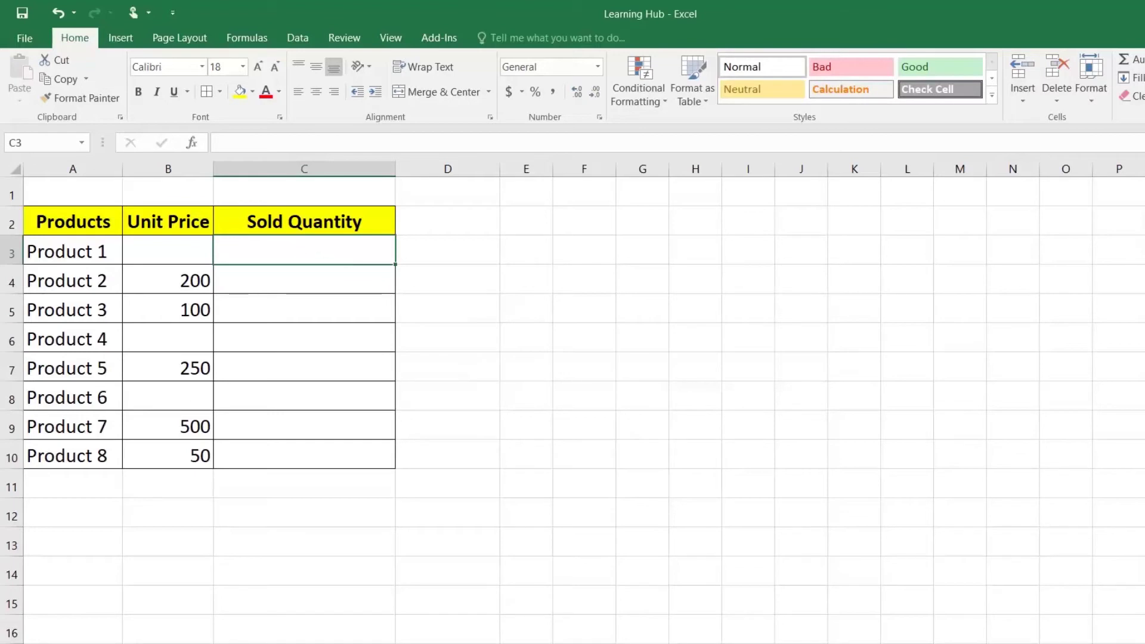
left_click(298, 38)
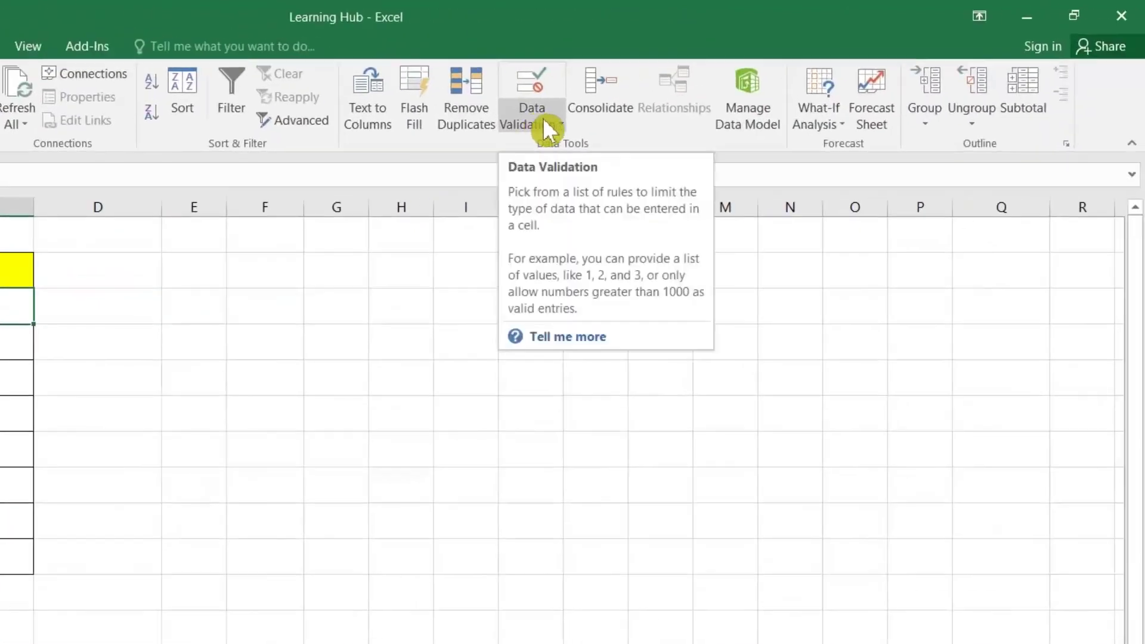
Set the error alert title 'Unit Price Error' with message 'Please Maintain Unit Price in order to enter sold quantity.'
left_click(544, 122)
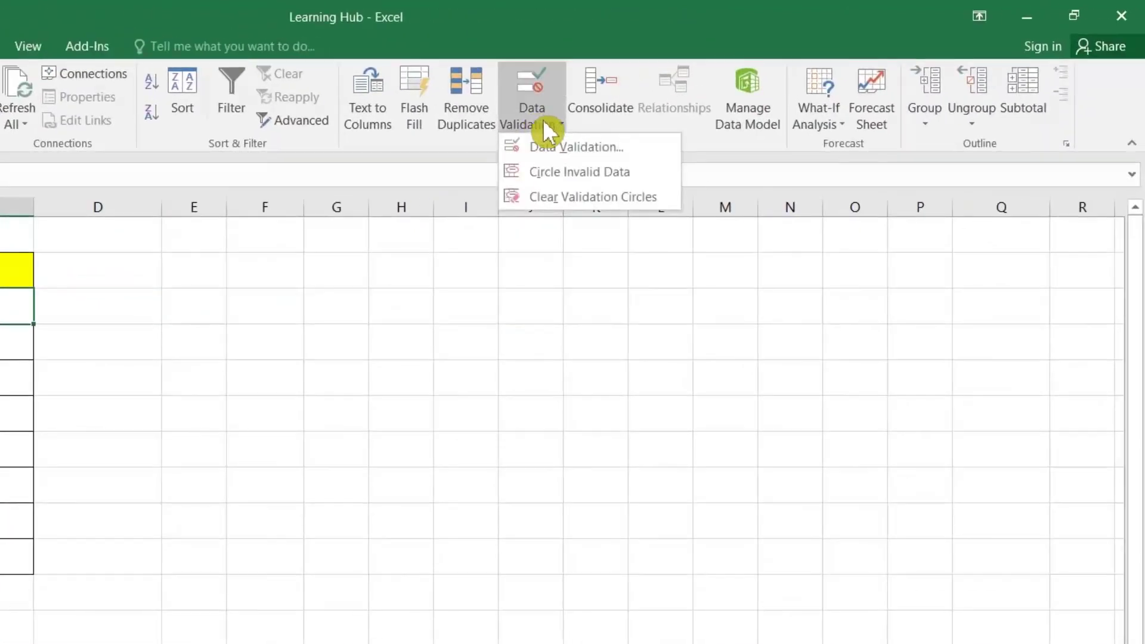
left_click(546, 146)
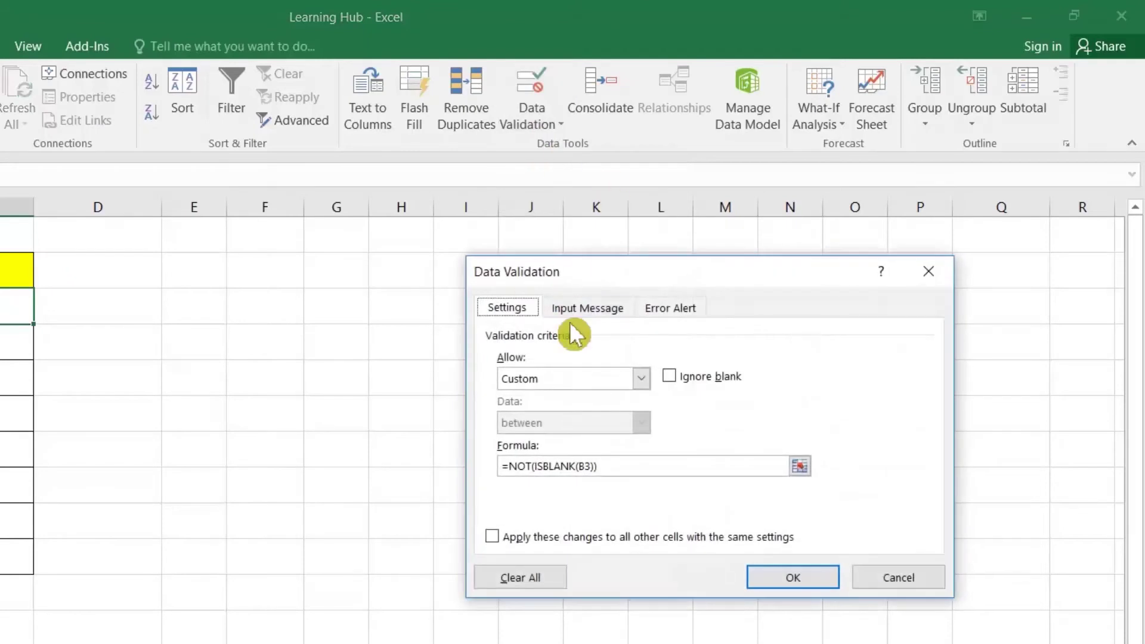
left_click(683, 306)
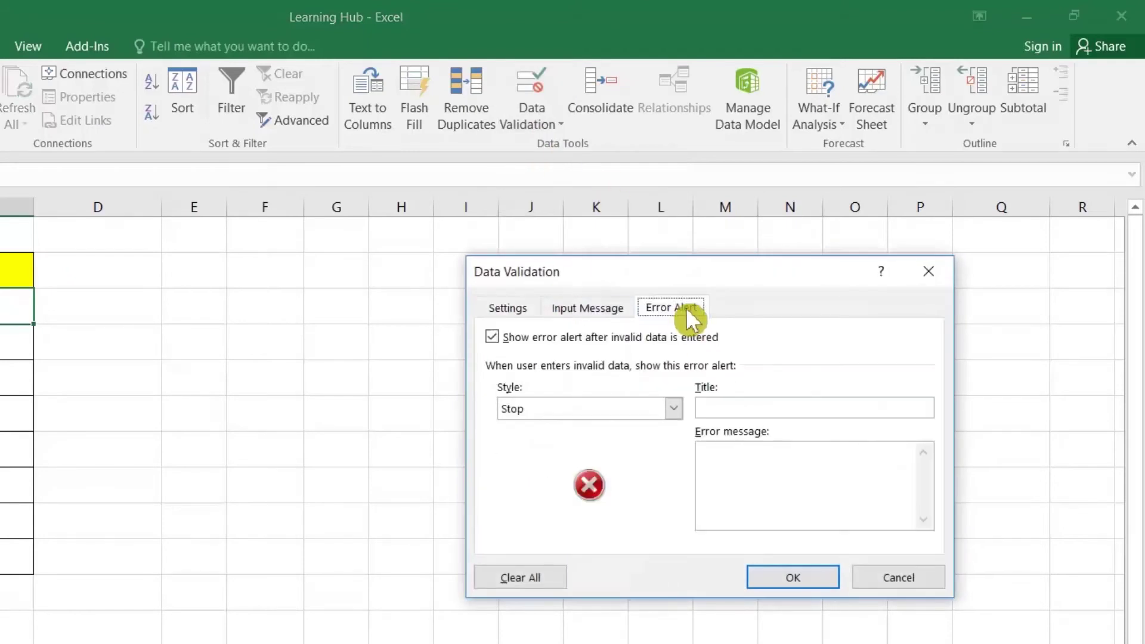
left_click(746, 408)
type("Unit Price Error")
left_click(766, 451)
type("Pleaes")
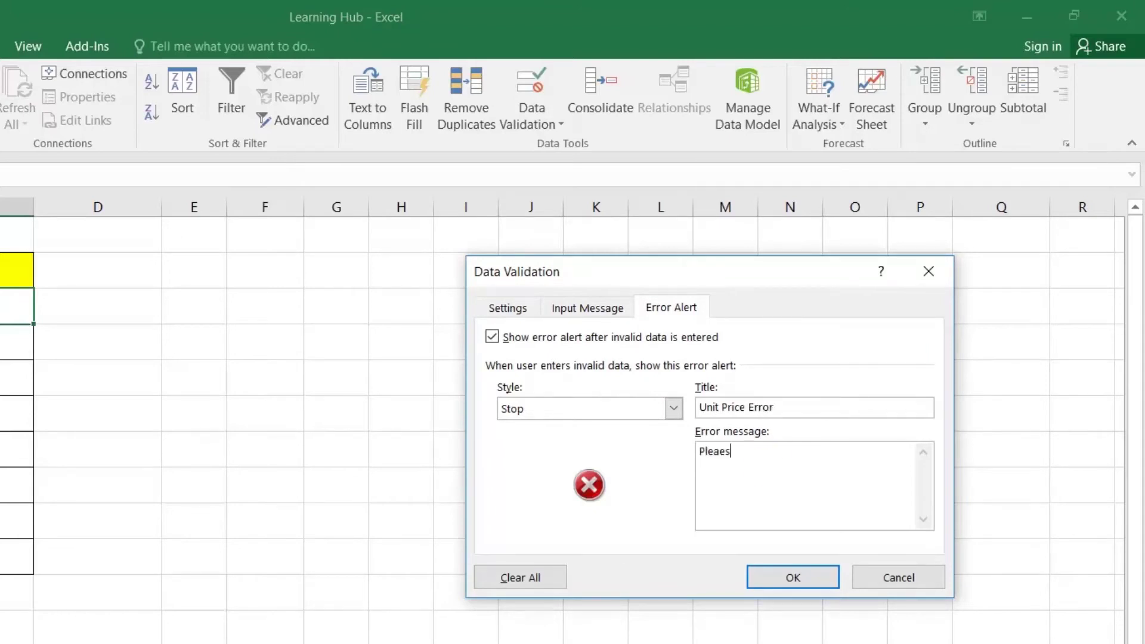
key("BackSpace")
key("BackSpace")
type("se Maintain Unit Price ")
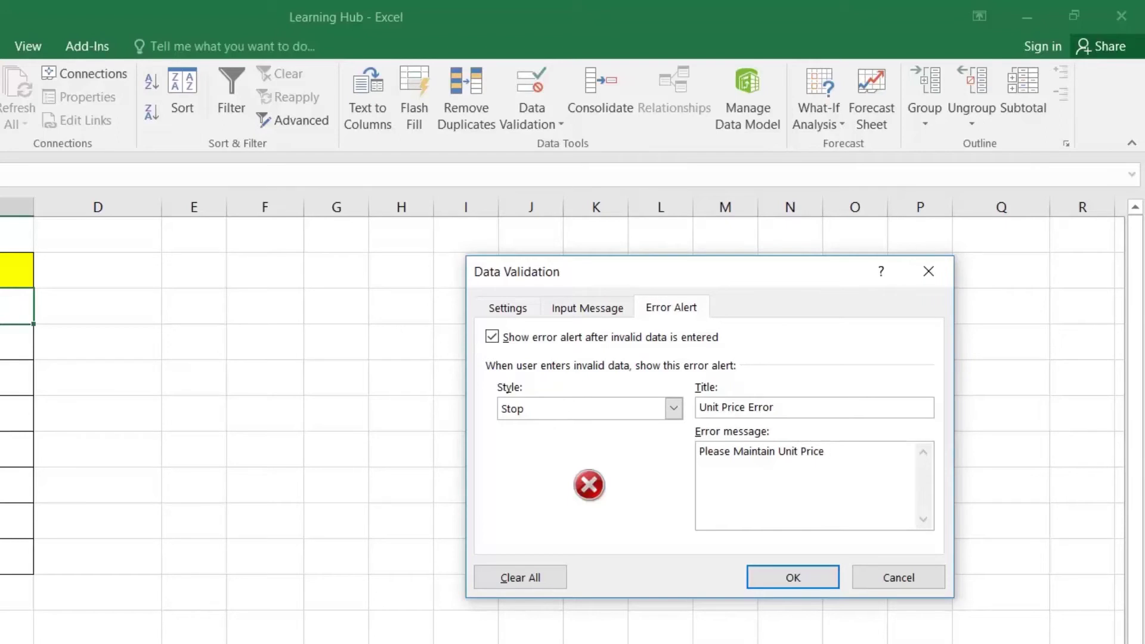
type("in order to enter sold quantity.")
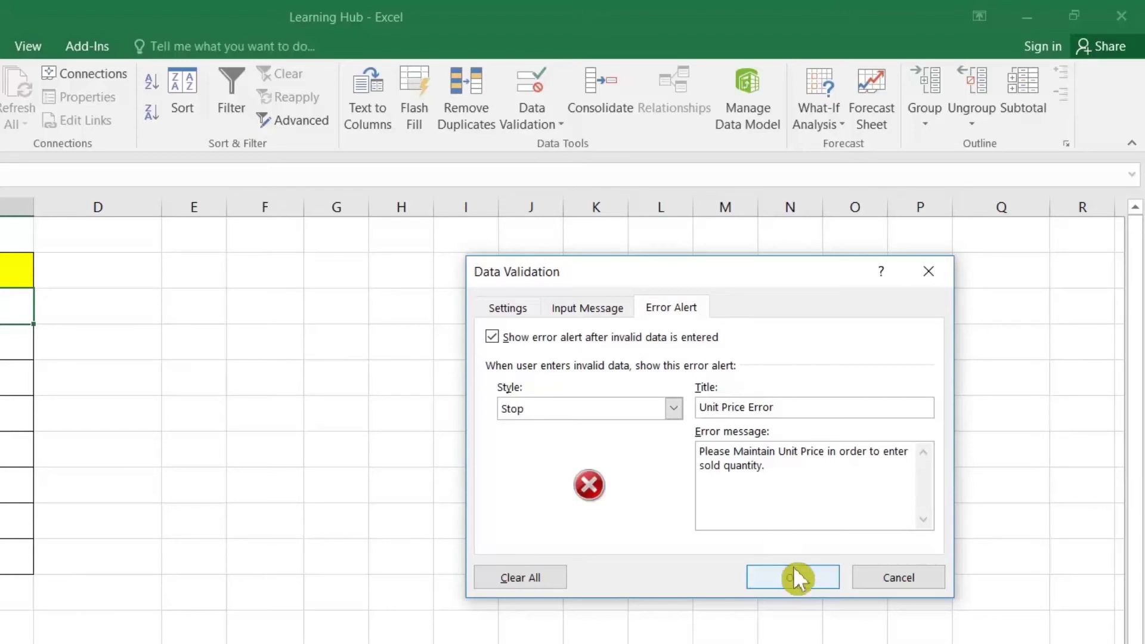
left_click(794, 572)
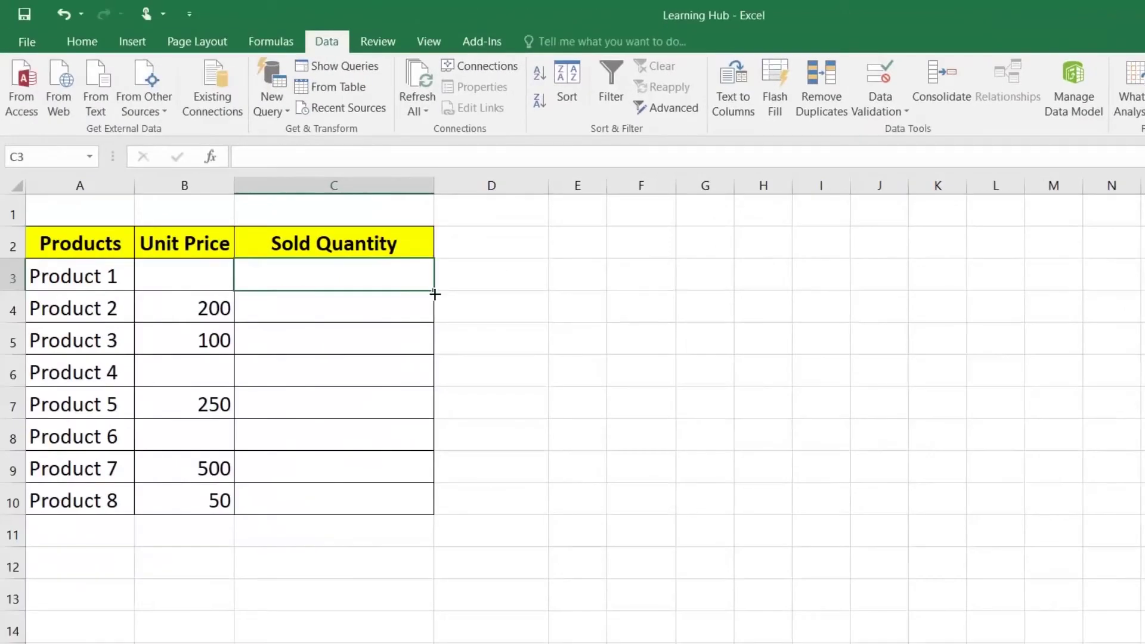
Fill the rule down to C10 and test 20 in C3, retrying then cancelling the rejection
left_click_drag(434, 295, 402, 514)
left_click(337, 280)
type("20")
key("Return")
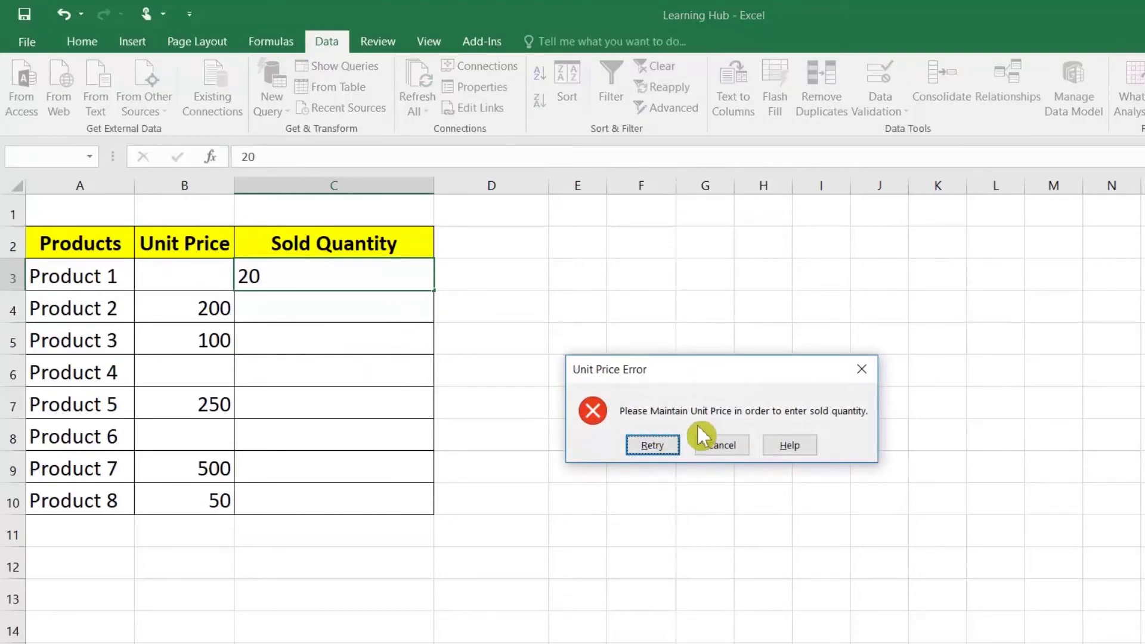
left_click(652, 445)
left_click(325, 316)
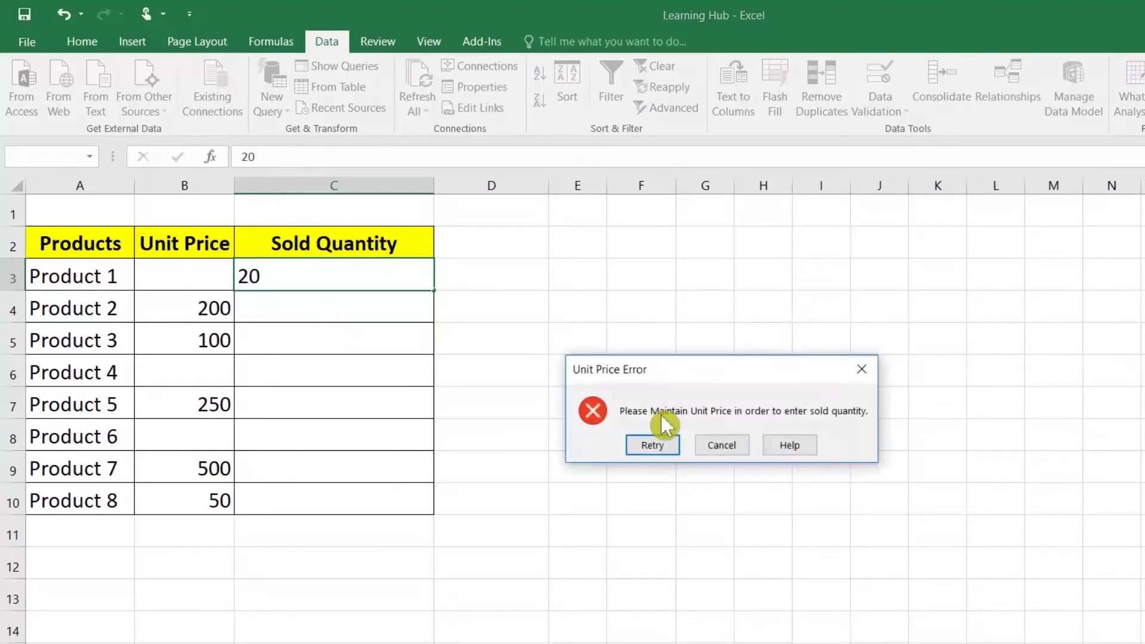
left_click(715, 447)
Enter unit price 20 in B3, then quantity 30 in C3, which is now accepted
left_click(202, 272)
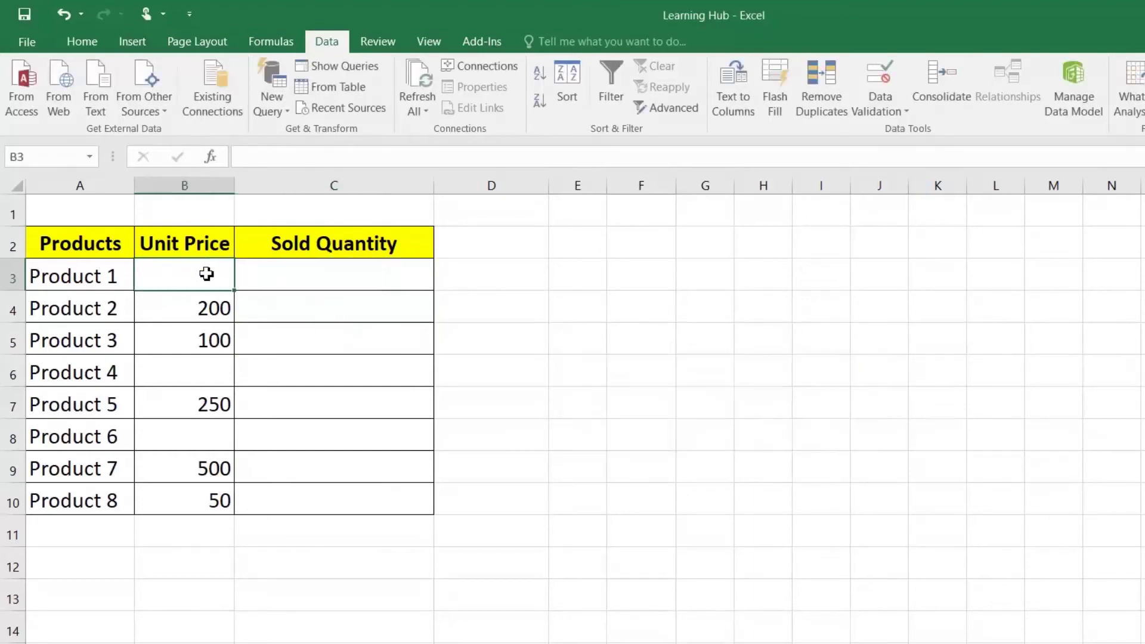
type("20")
key("Return")
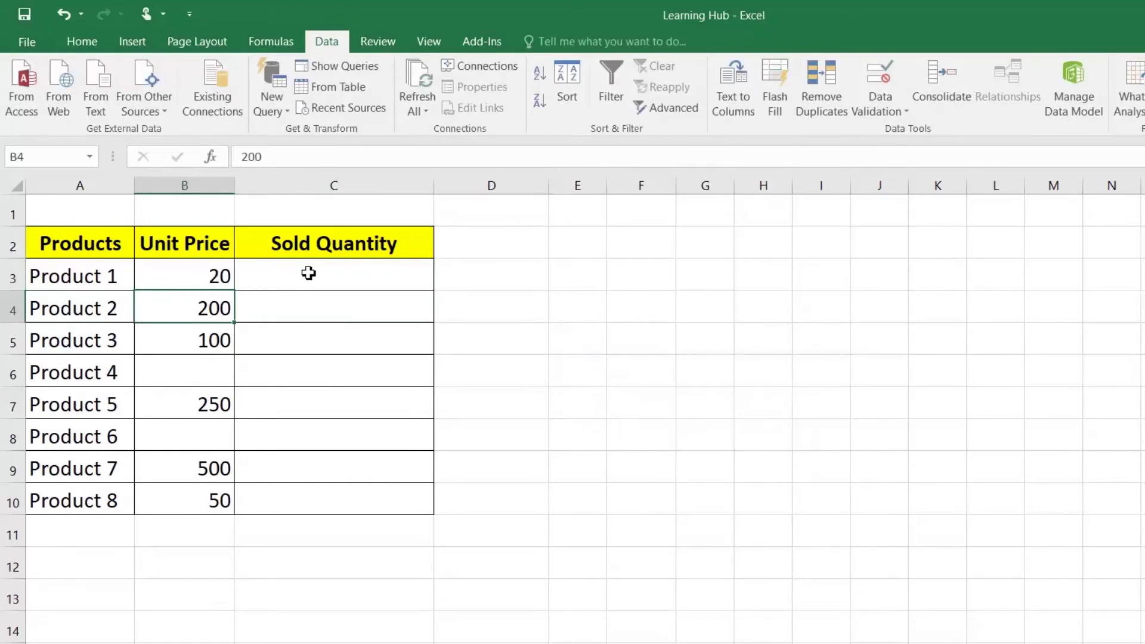
left_click(307, 274)
type("30")
key("Return")
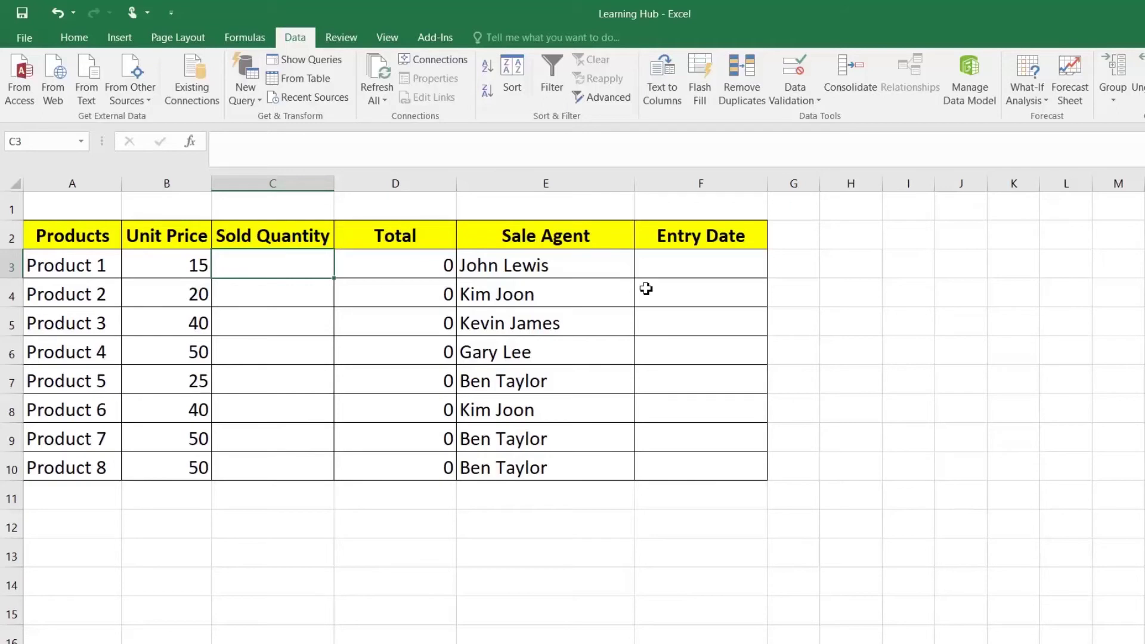
left_click(713, 275)
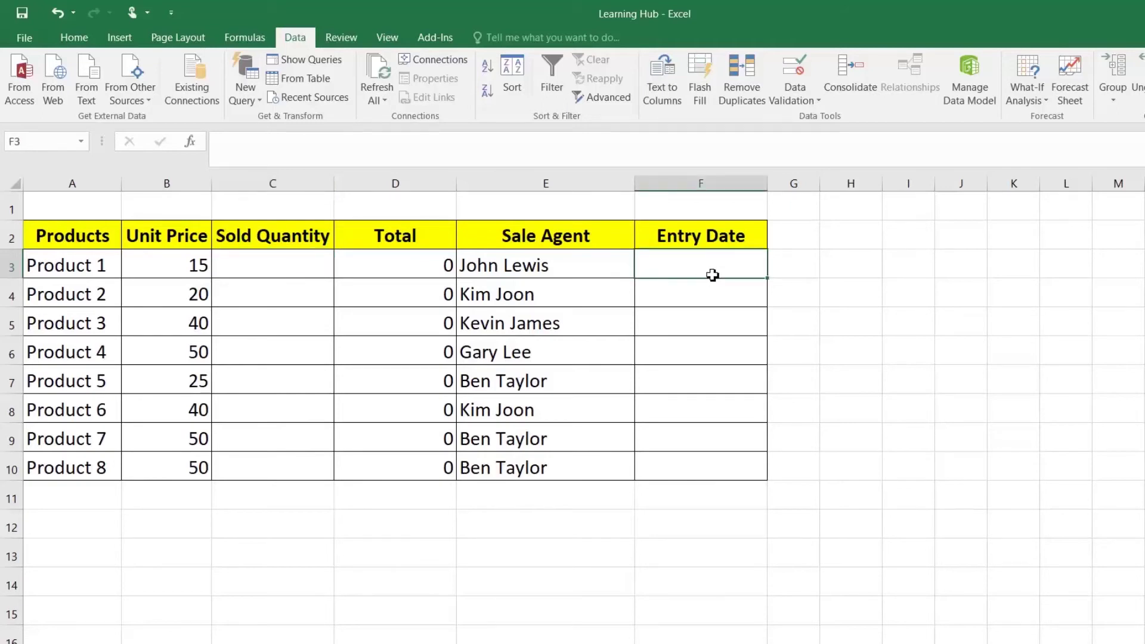
left_click(311, 269)
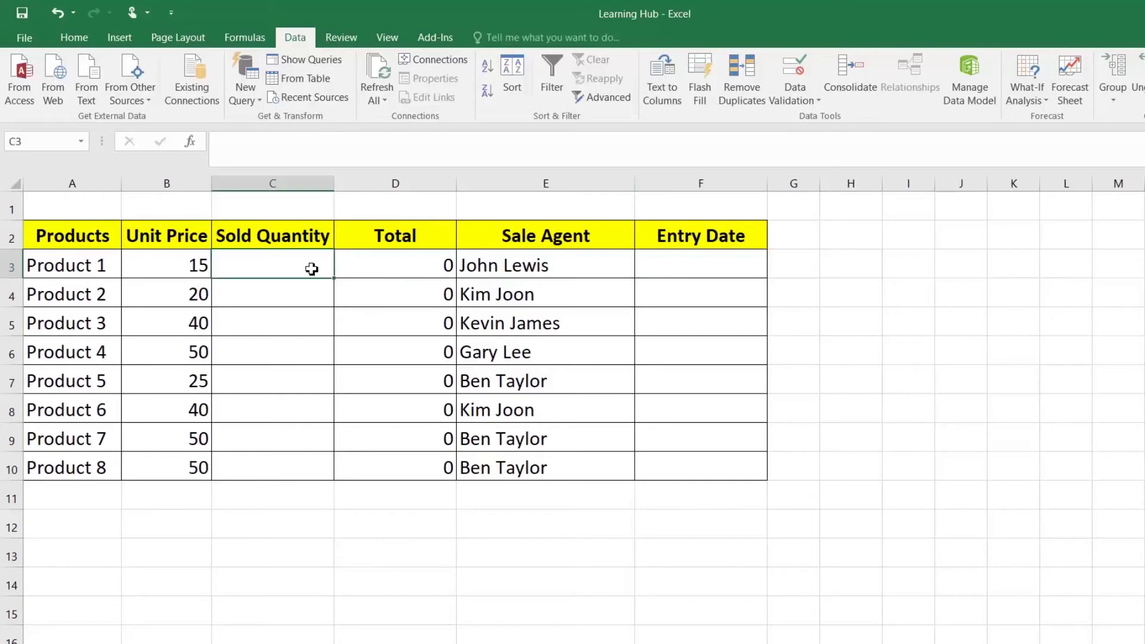
type("dddd")
left_click(325, 311)
left_click(663, 263)
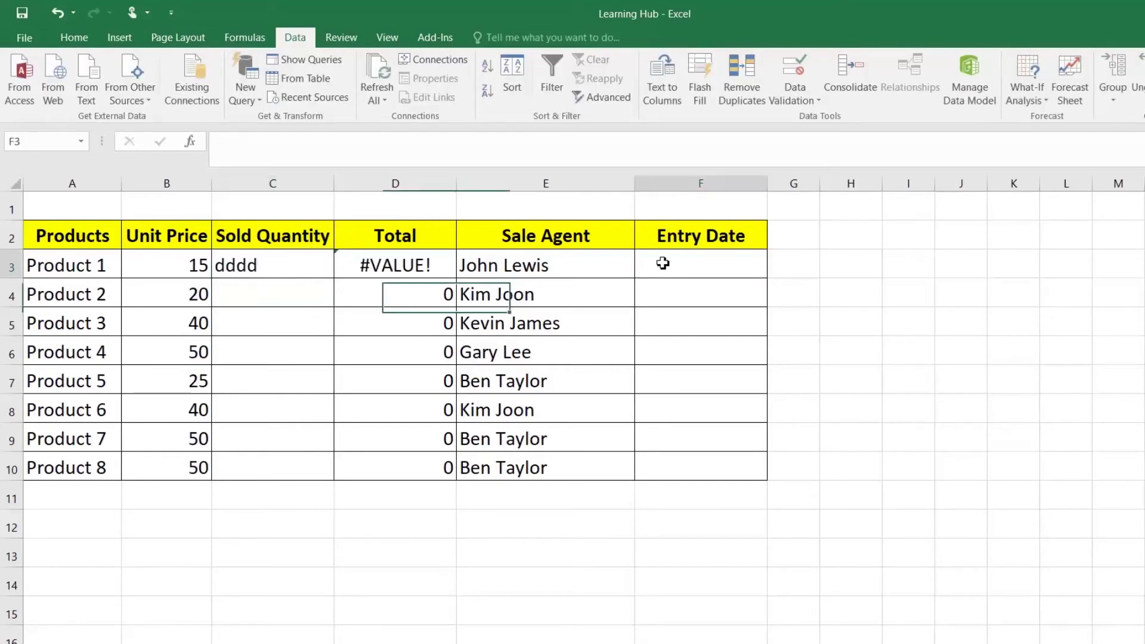
type("dfsdfs")
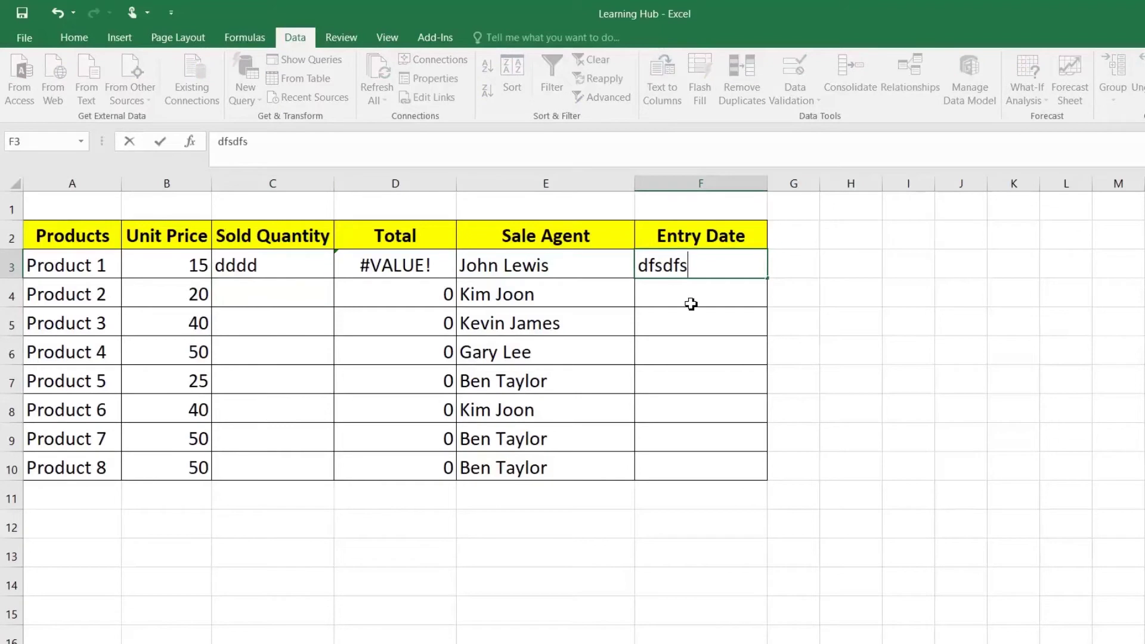
left_click(690, 302)
left_click(701, 351)
type("dfsdfs")
left_click(718, 406)
left_click_drag(673, 280, 672, 354)
key("Delete")
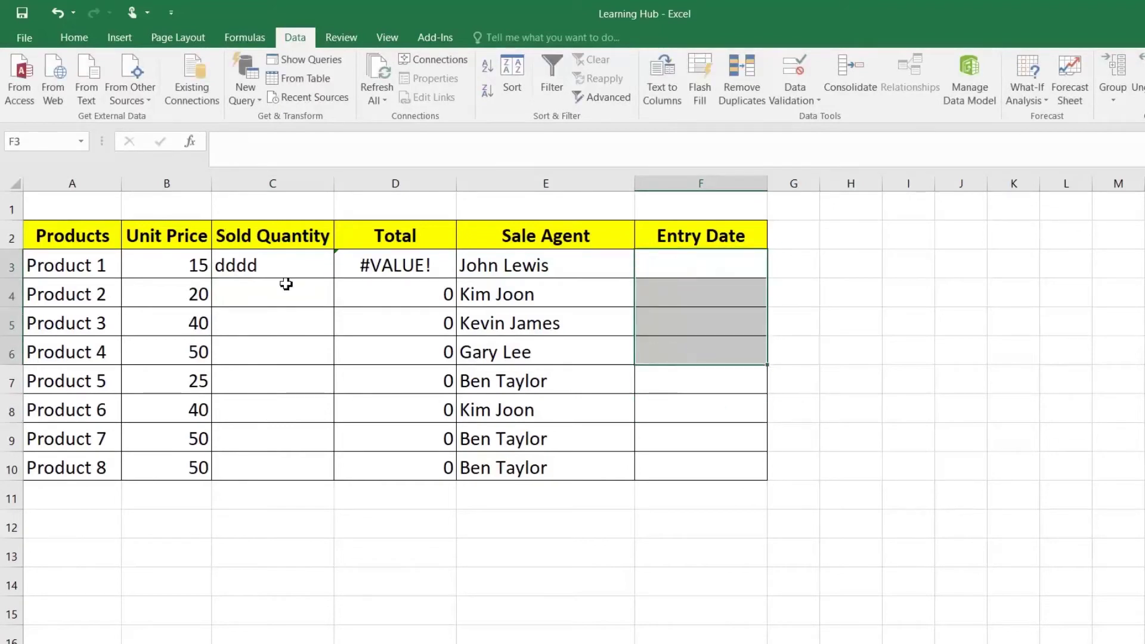
left_click(282, 287)
left_click(278, 263)
key("Delete")
left_click_drag(278, 263, 278, 290)
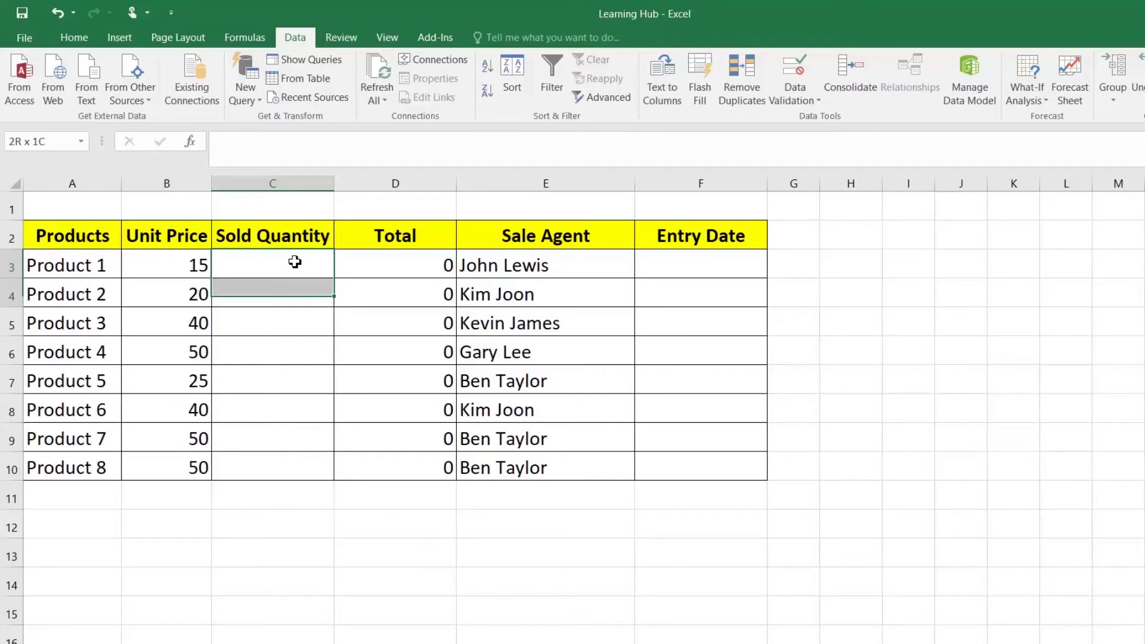
left_click_drag(296, 345, 296, 430)
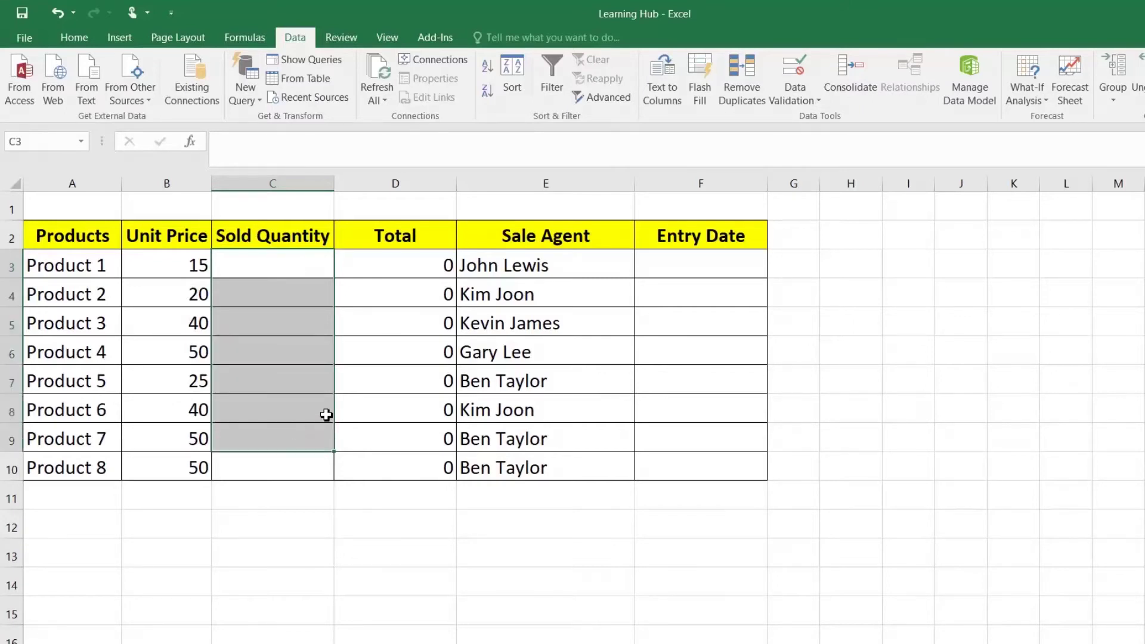
left_click_drag(675, 265, 674, 431)
Restrict C3 to whole numbers between 0 and 1000, with Ignore blank unchecked
left_click(255, 272)
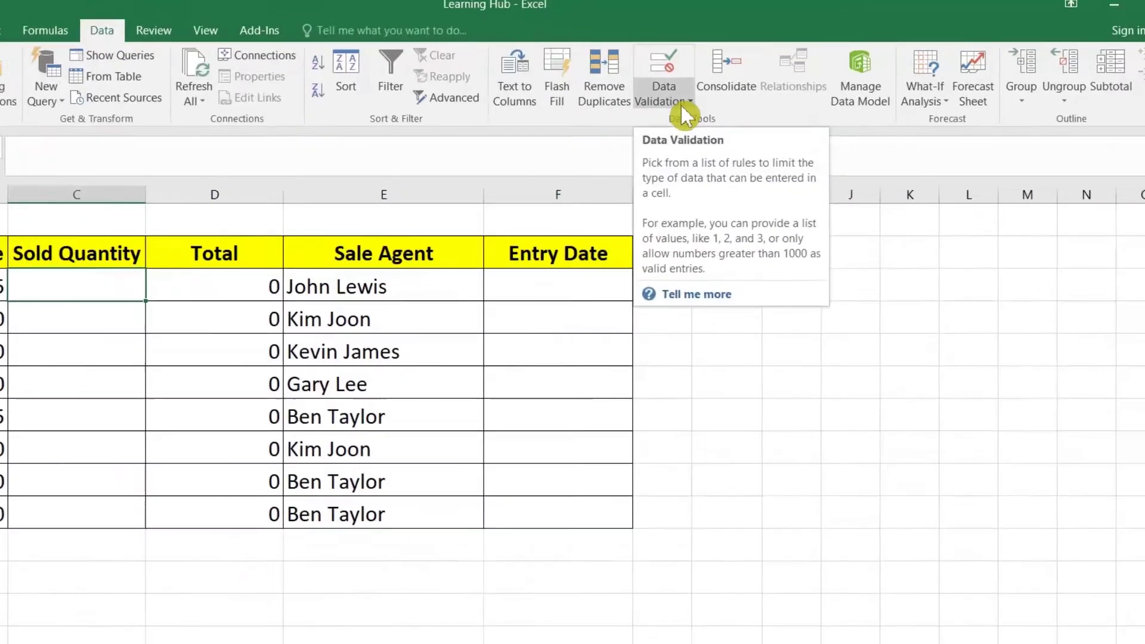
left_click(815, 101)
left_click(541, 124)
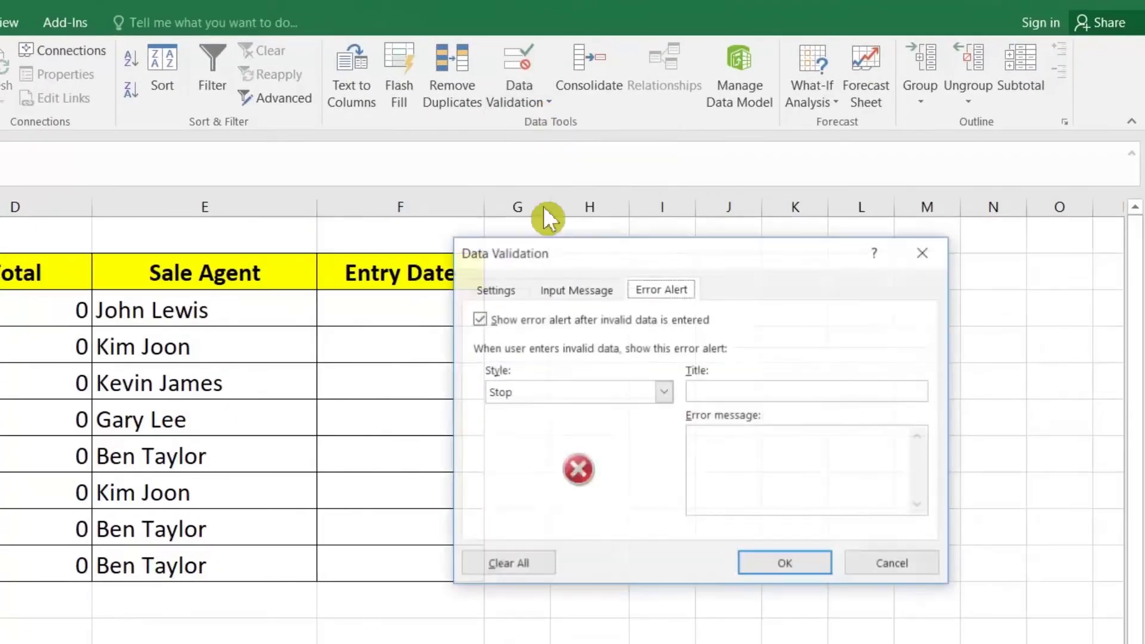
left_click(496, 290)
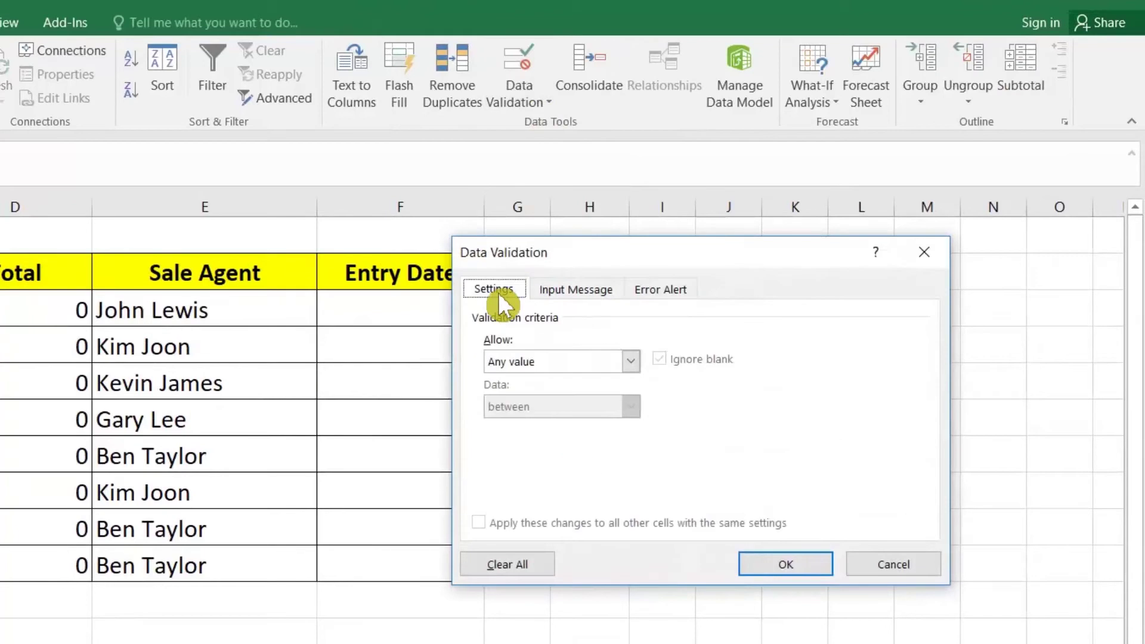
left_click(555, 358)
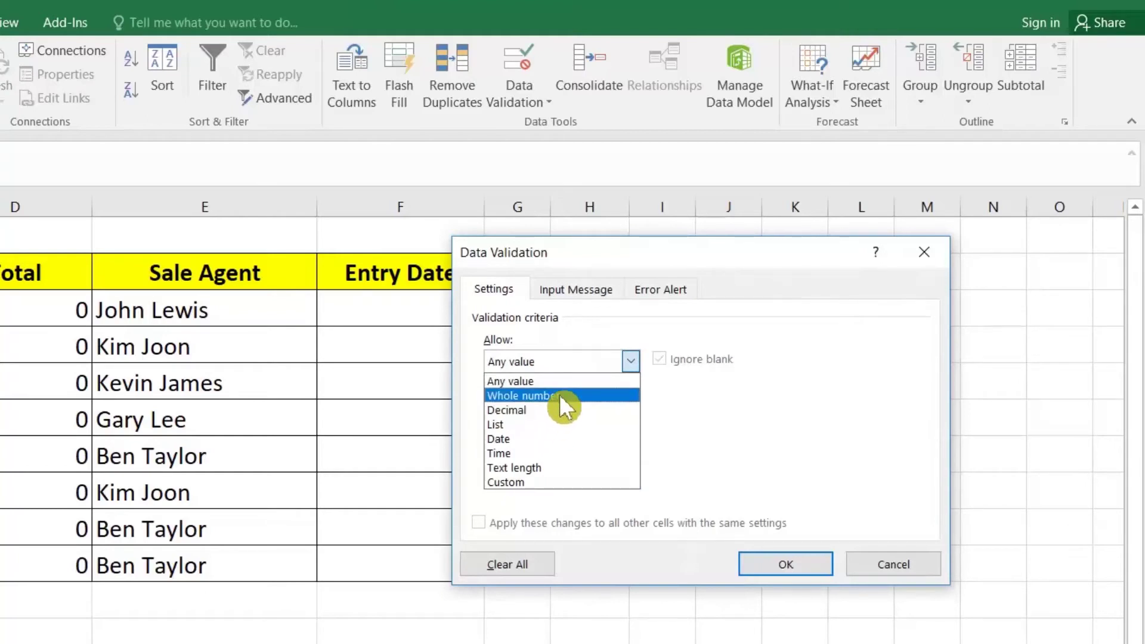
left_click(559, 395)
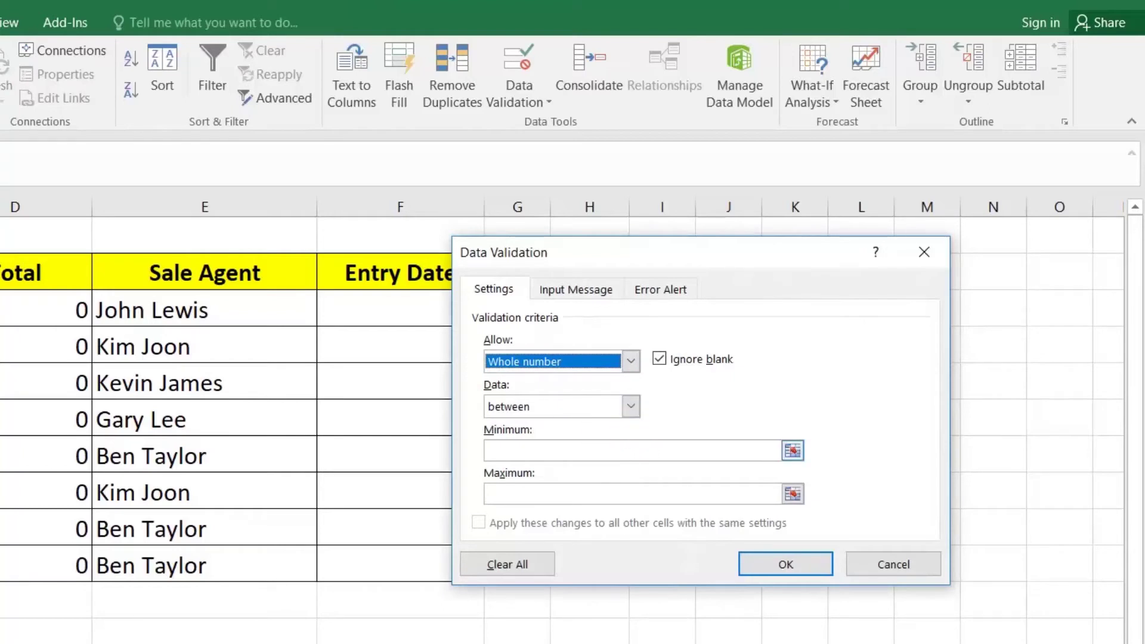
left_click(597, 451)
left_click(660, 361)
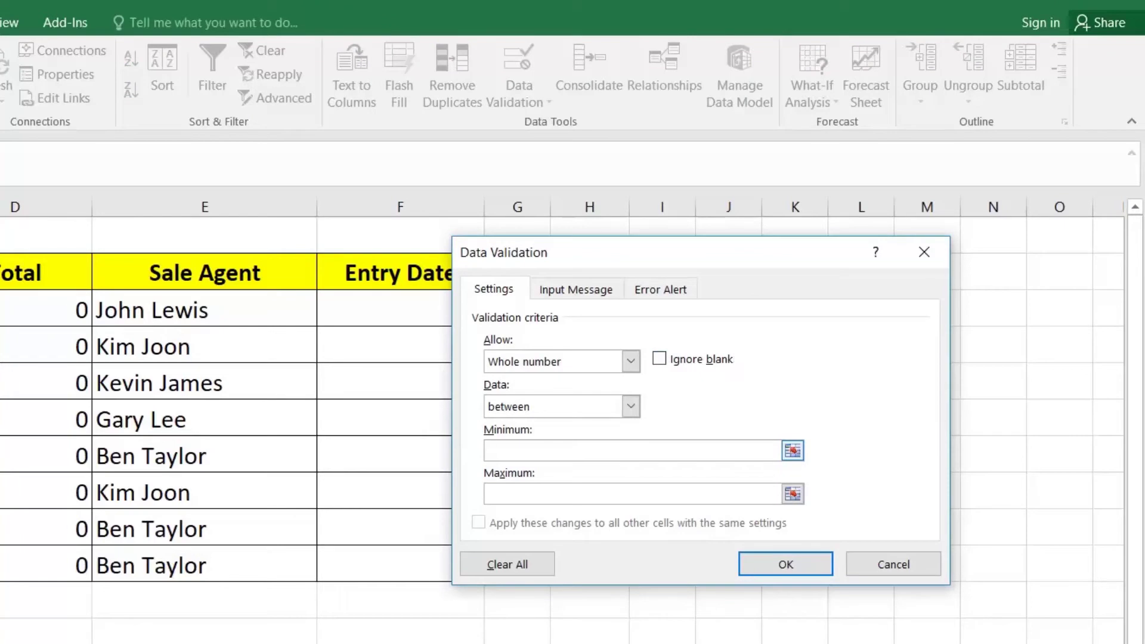
type("0")
left_click(528, 494)
type("1000")
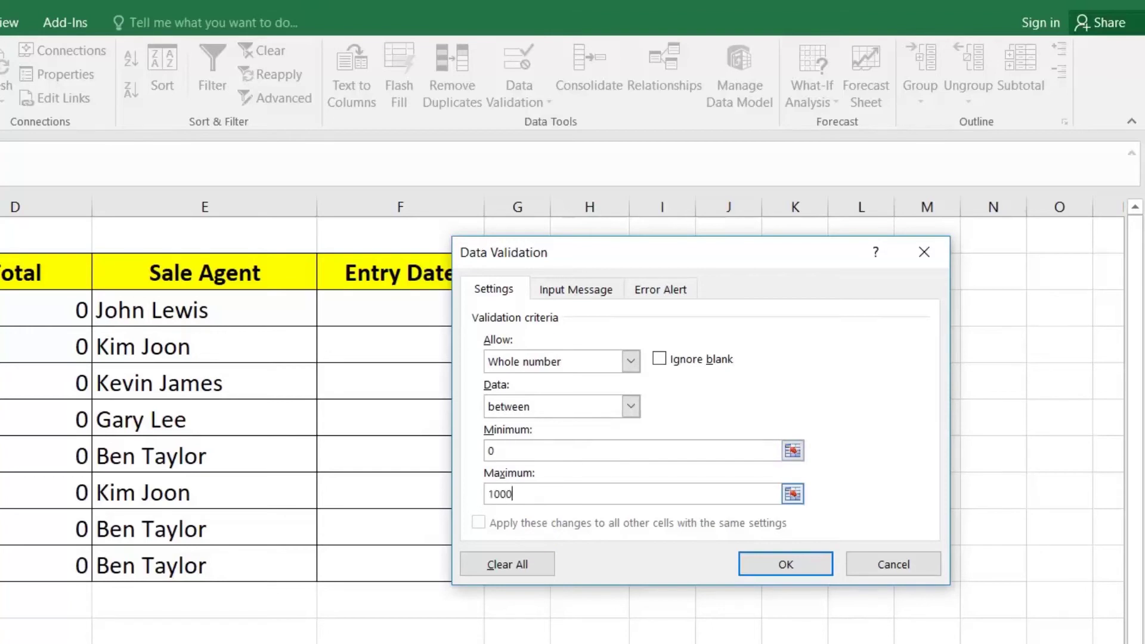
left_click(764, 568)
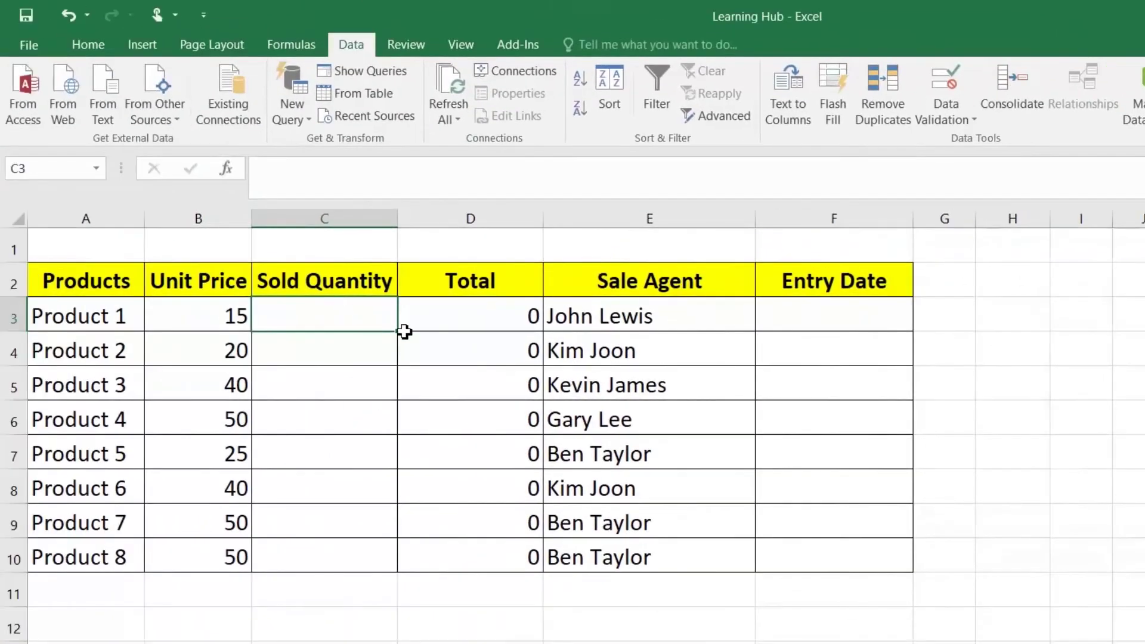
Extend the quantity rule down to C10 and set F3's validation to allow dates
left_click_drag(398, 336, 368, 554)
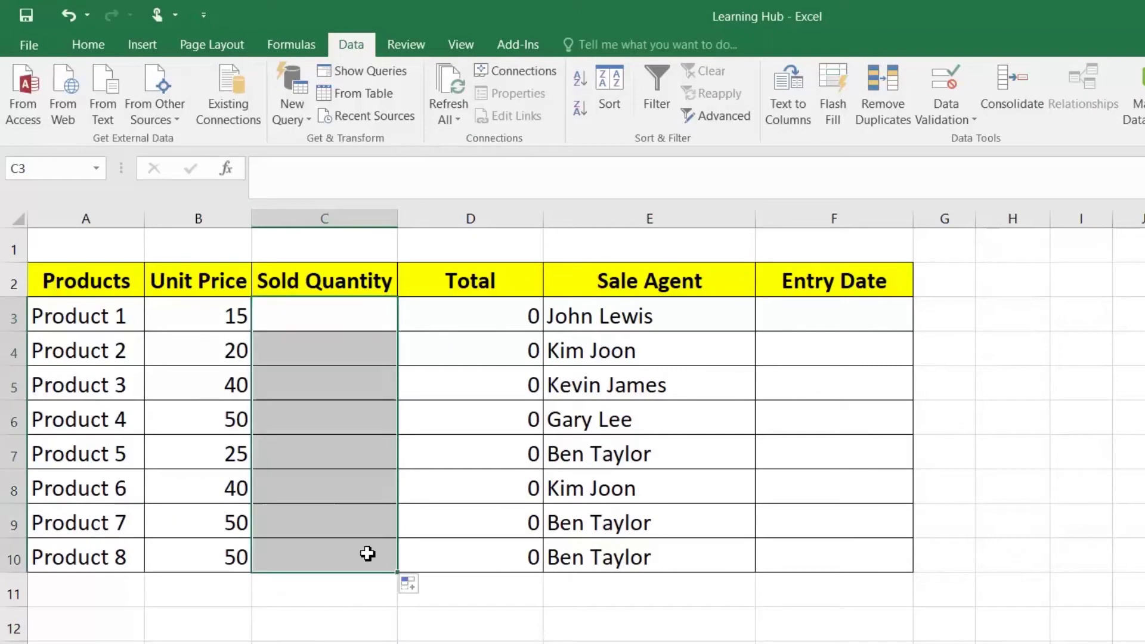
left_click(834, 314)
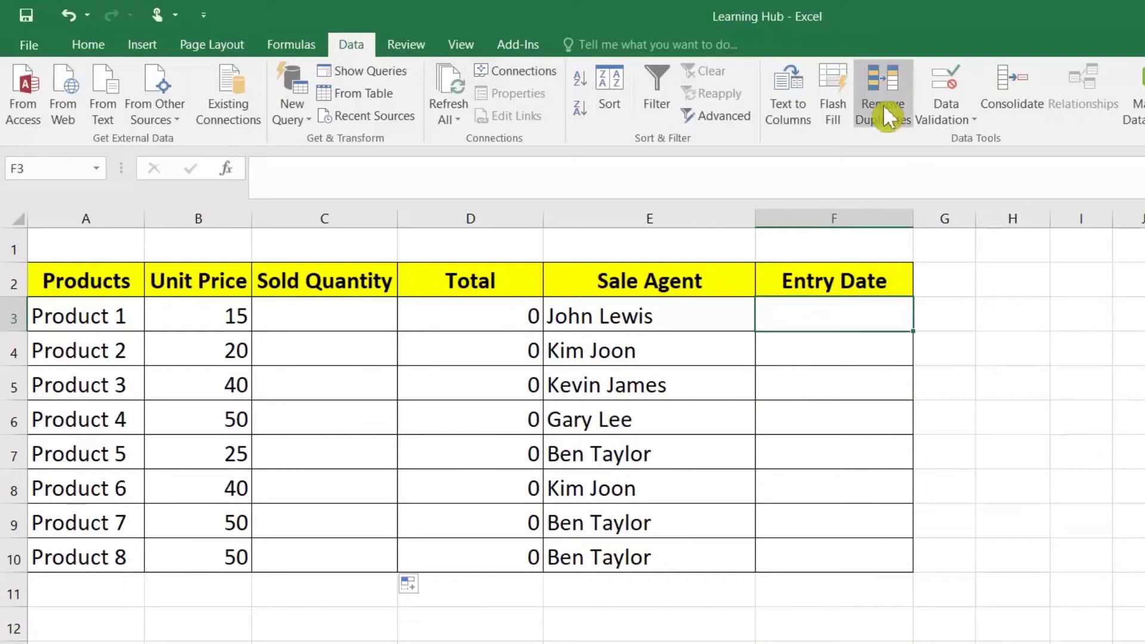
left_click(953, 122)
left_click(984, 143)
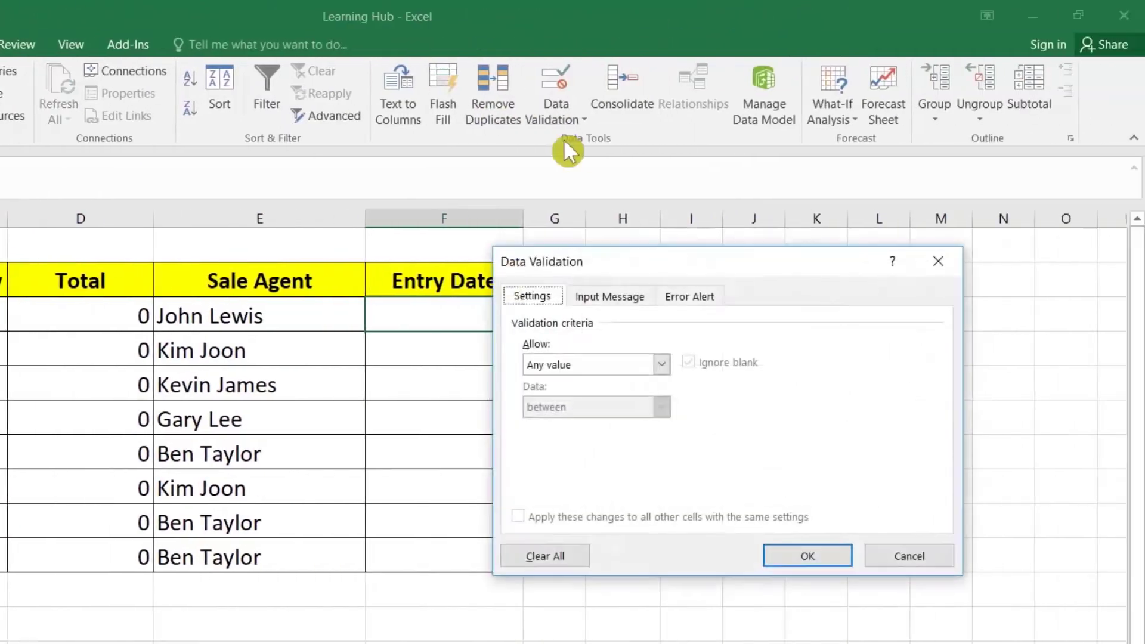
left_click(1001, 362)
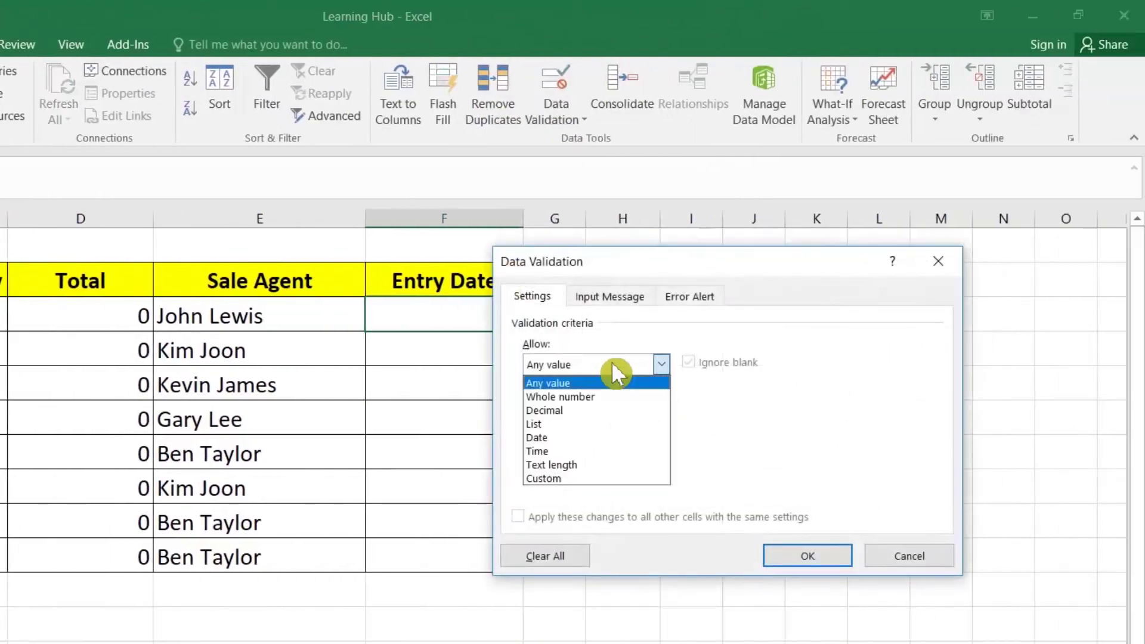
left_click(589, 436)
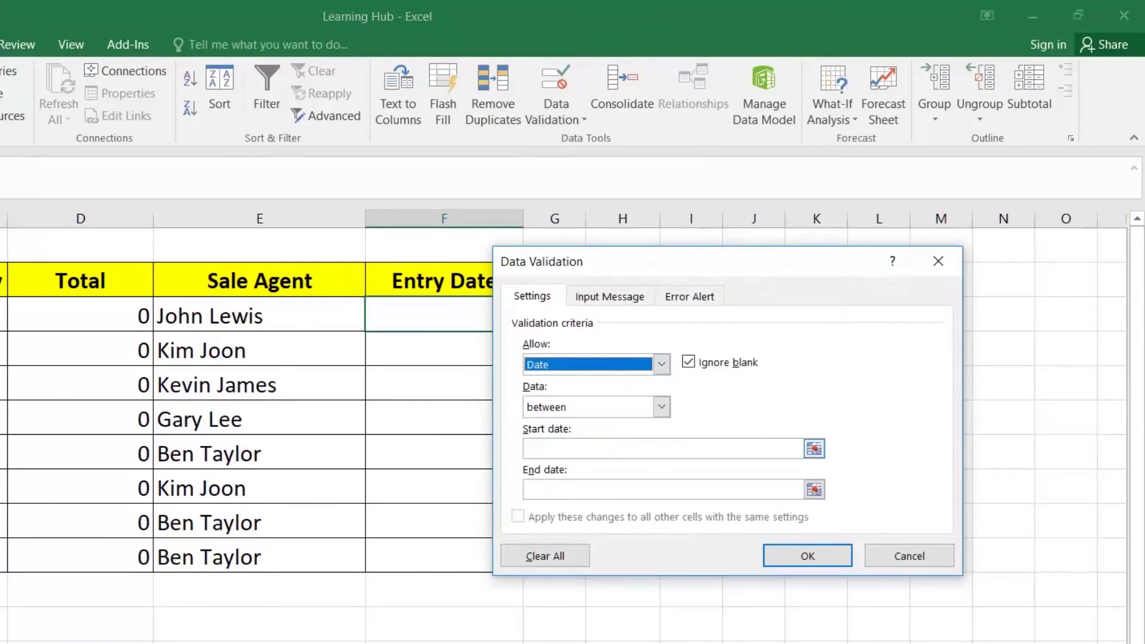
Limit F3 to dates from 01-01-2020 to 31-12-2020 and fill the rule down to F10
left_click(597, 448)
type("01-01-2020")
left_click(661, 485)
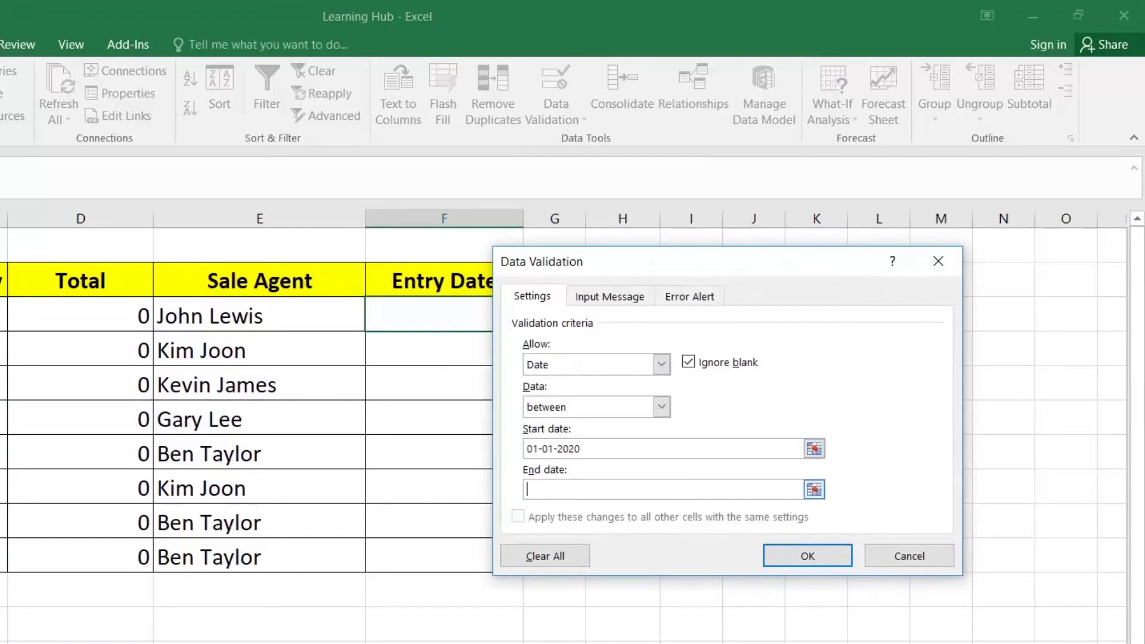
type("31-12-2020")
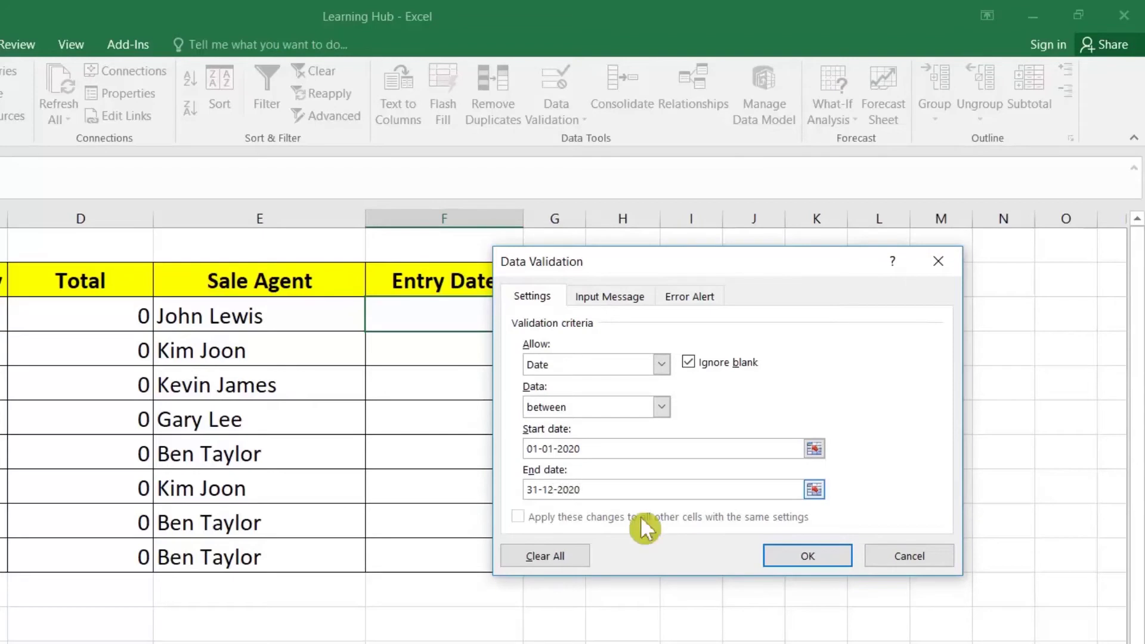
left_click(795, 557)
left_click_drag(523, 331, 528, 524)
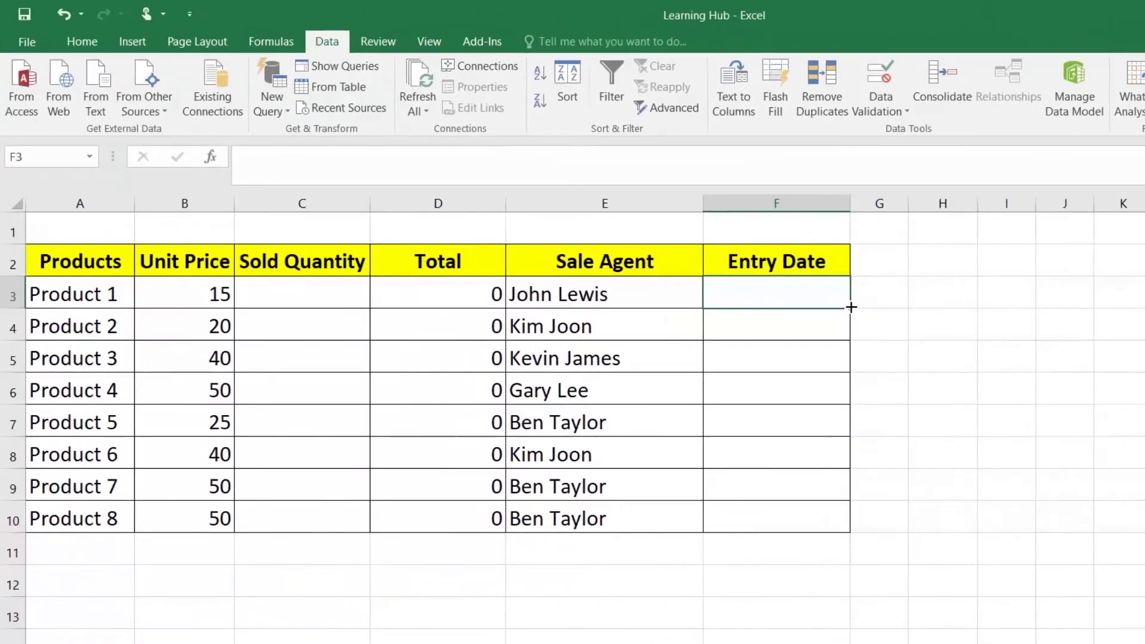
left_click_drag(854, 488, 847, 523)
left_click(326, 300)
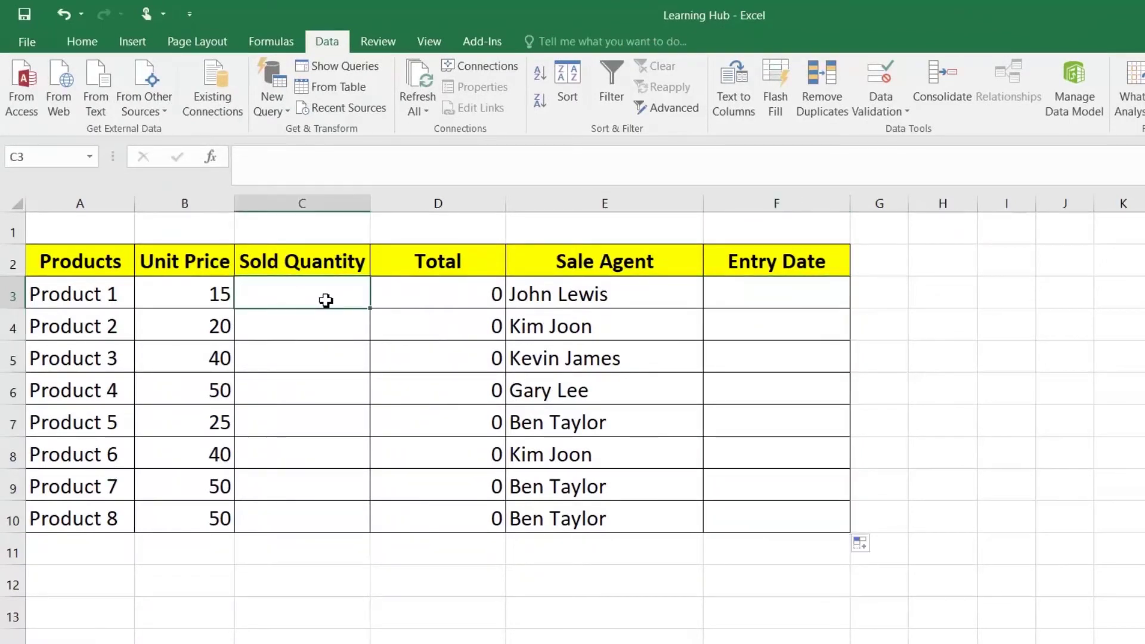
Test text 'dfsd' and the date 12-12-2020 in C3, ending with quantity 22
type("dfsd")
key("Return")
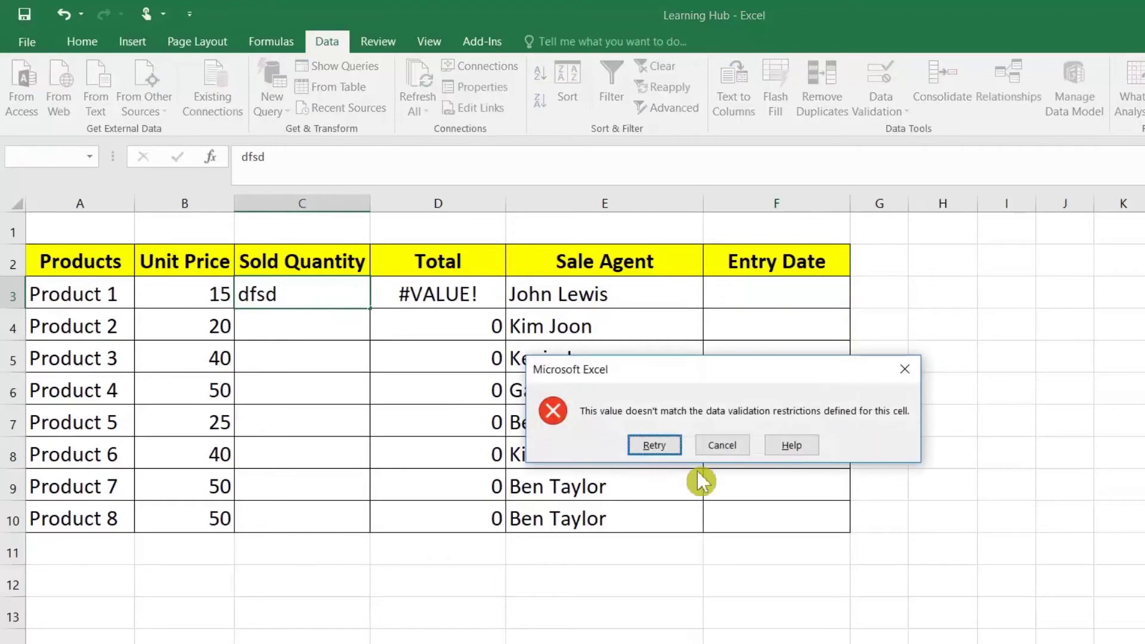
left_click(731, 447)
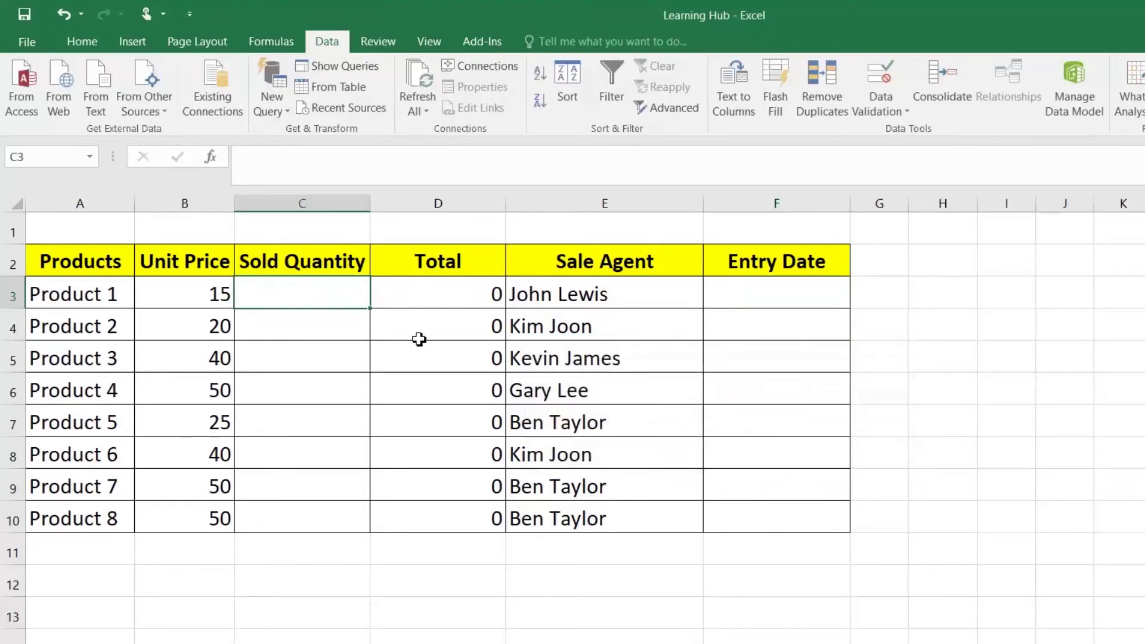
type("12-")
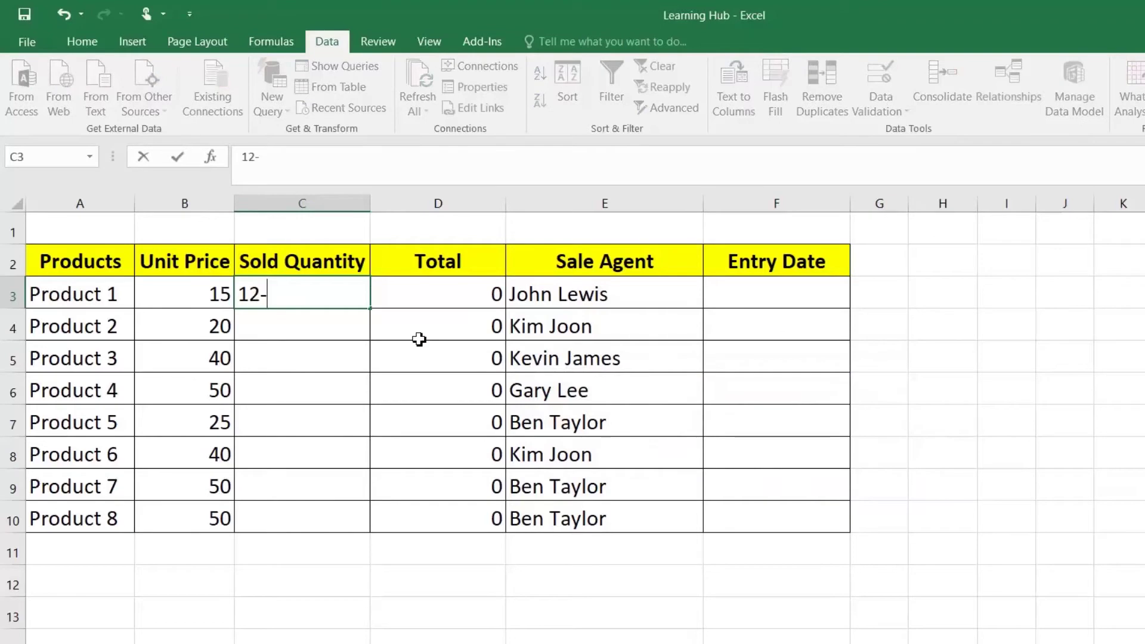
type("12-2020")
key("Return")
key("Return")
type("22")
key("Return")
key("Up")
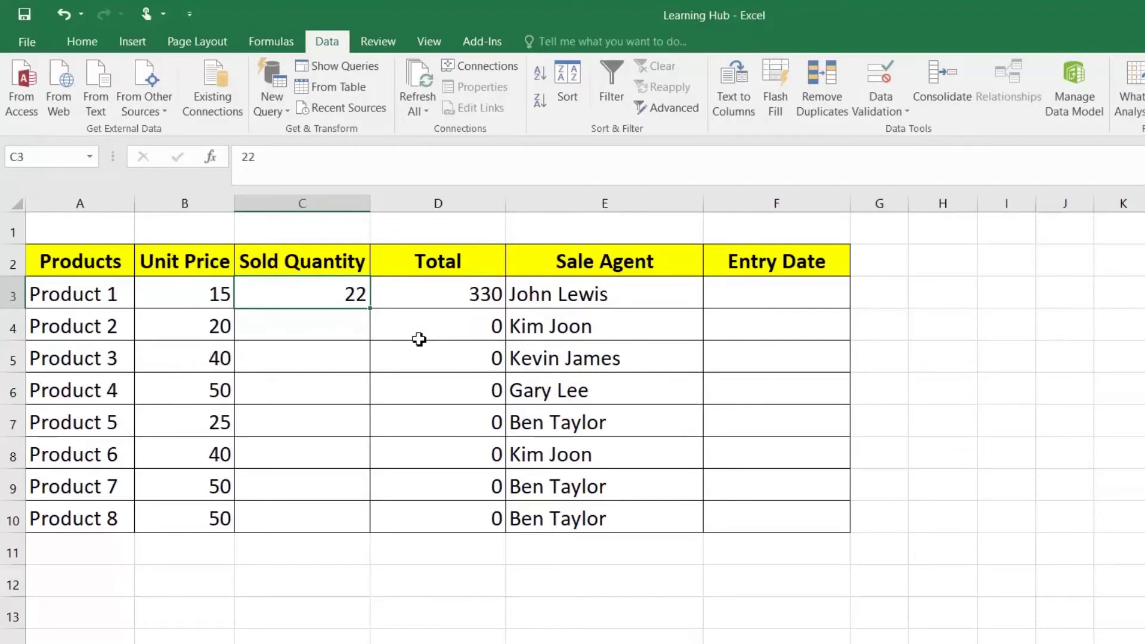
Test 22.22 and 1011 in C3, cancelling each rejection so 22 remains
key("F2")
type(".22")
key("Return")
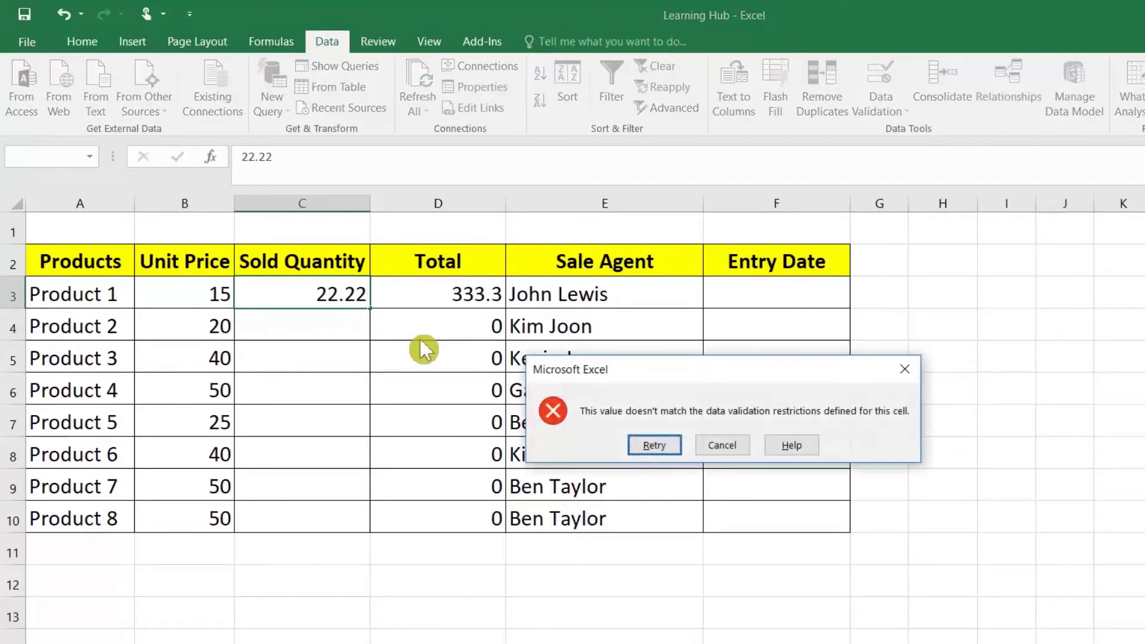
key("Tab")
key("Return")
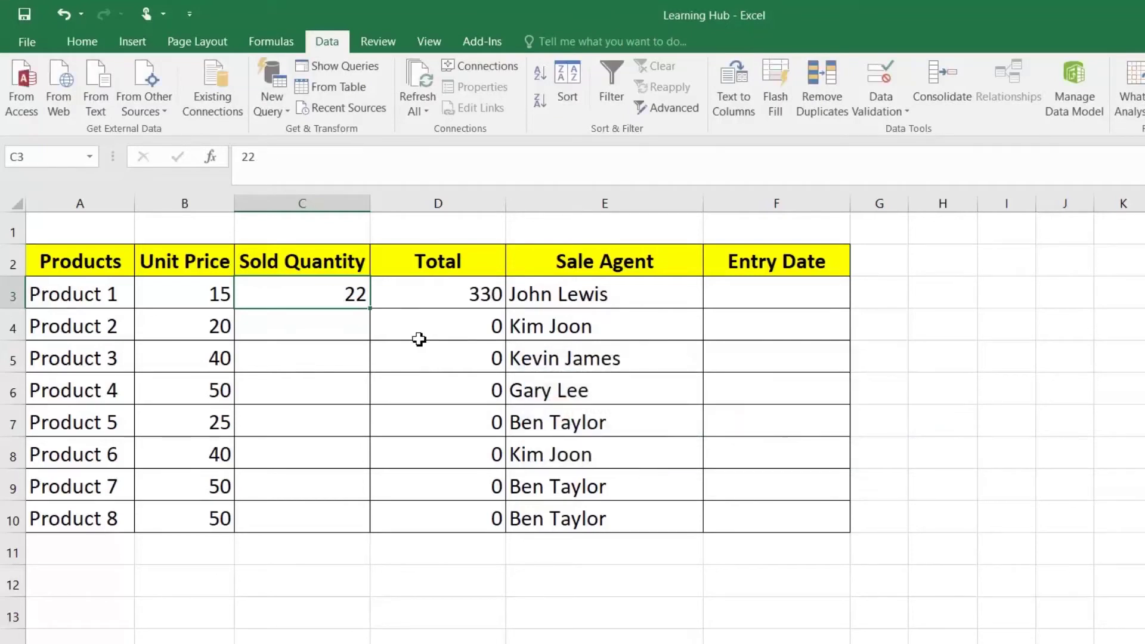
type("101")
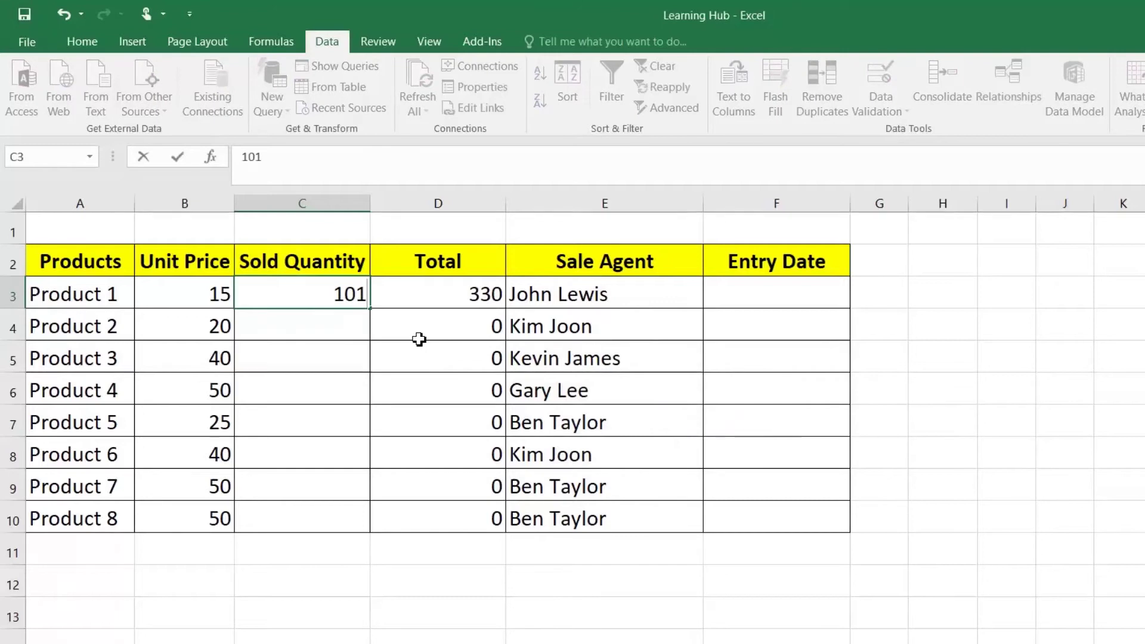
type("1")
key("Return")
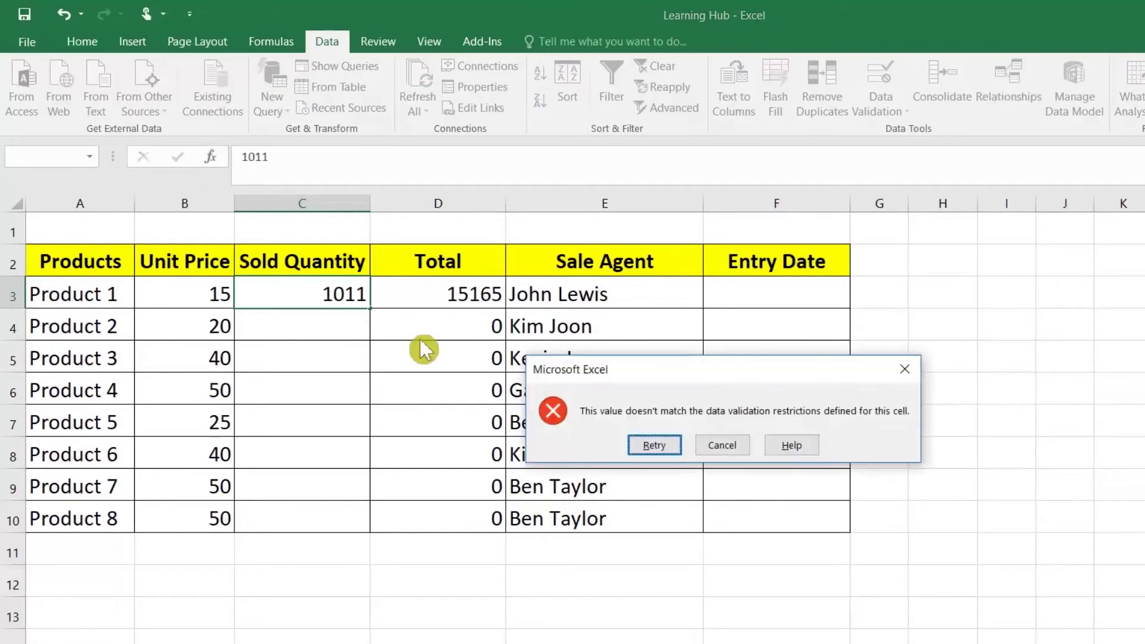
left_click(720, 448)
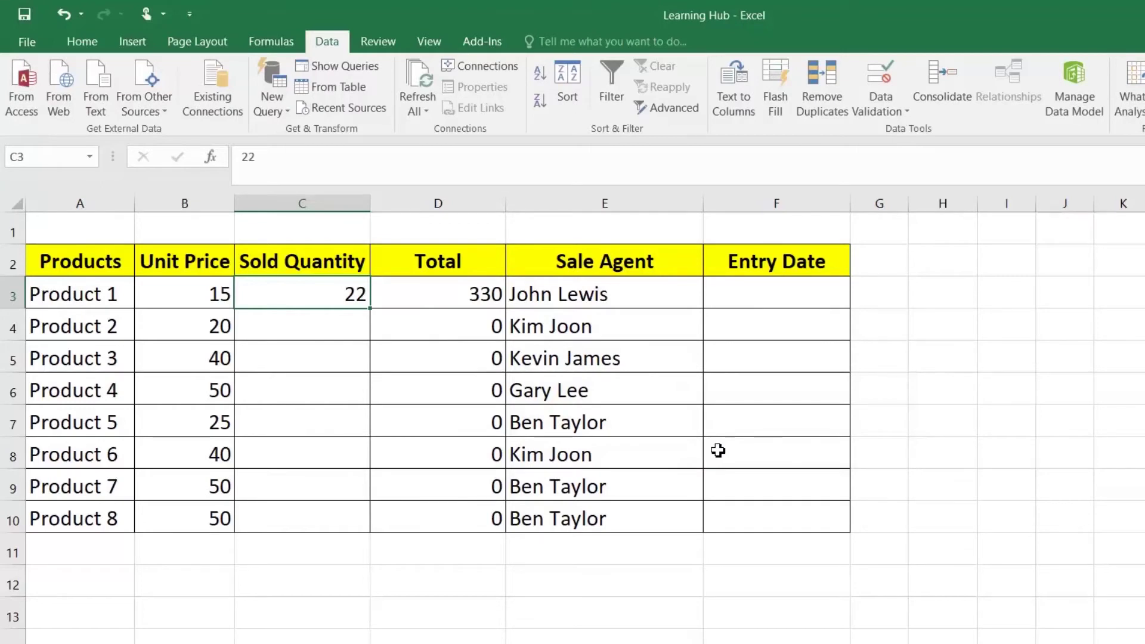
Enter quantities 33, 344 and 434 for Products 1–3
type("33")
key("Return")
type("344")
key("Return")
type("434")
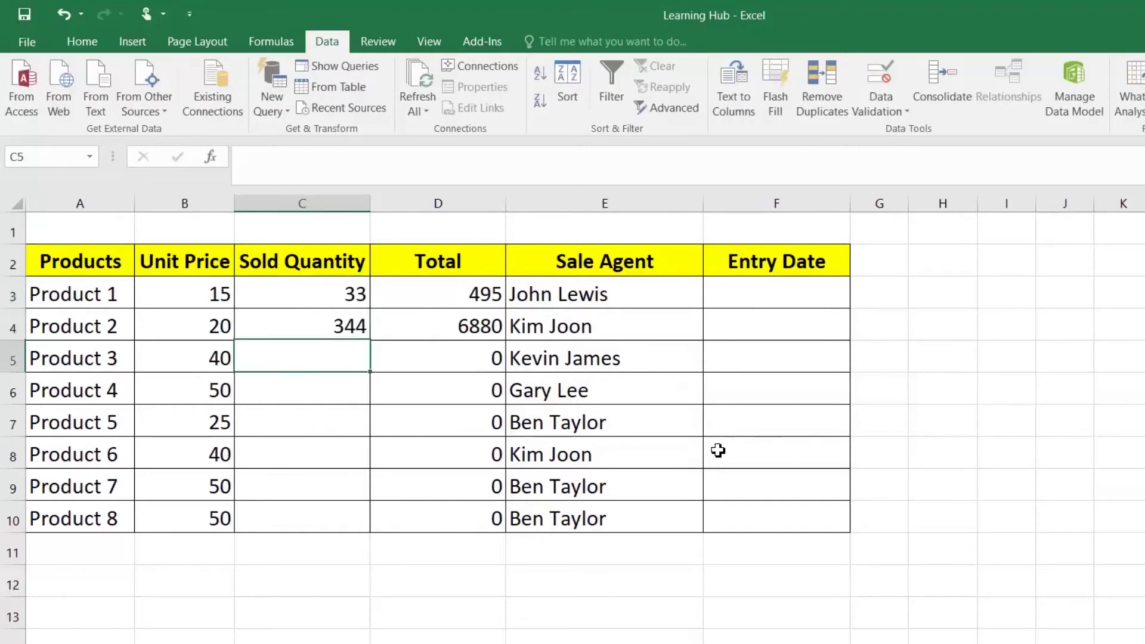
key("Return")
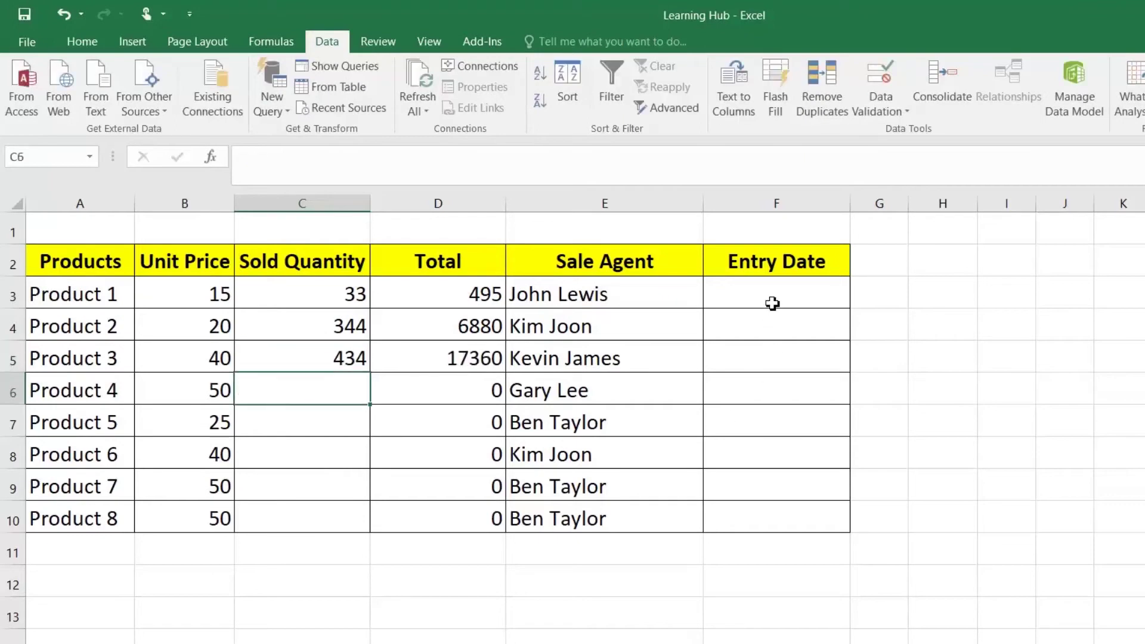
Test the word 'test' in F3, then enter entry date 02-02-2020
left_click(772, 302)
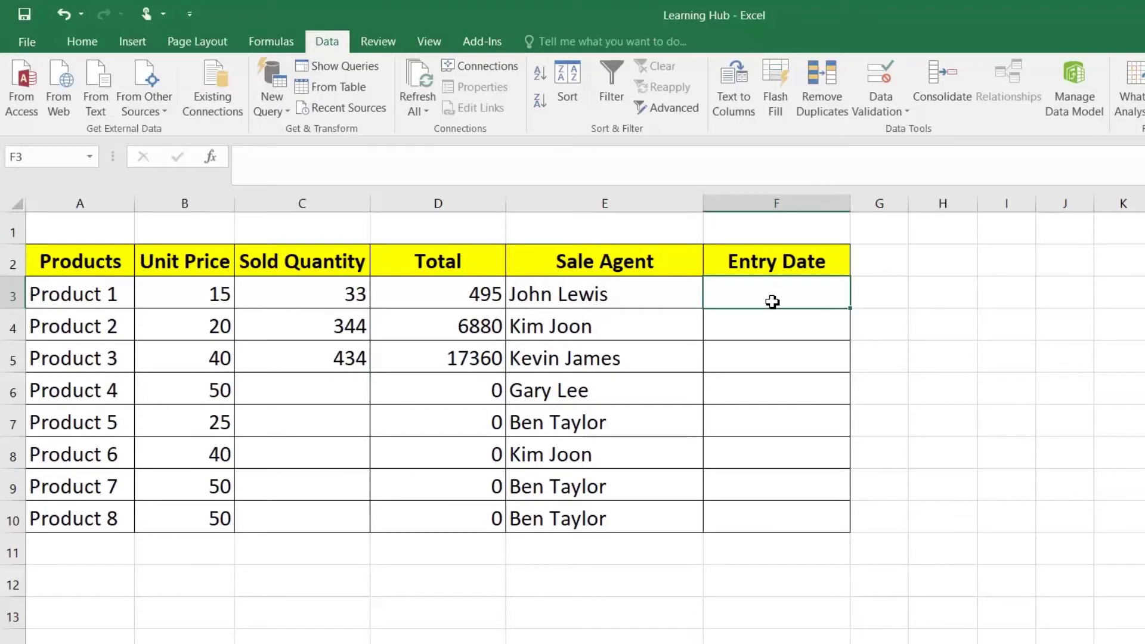
type("test")
key("Return")
key("Return")
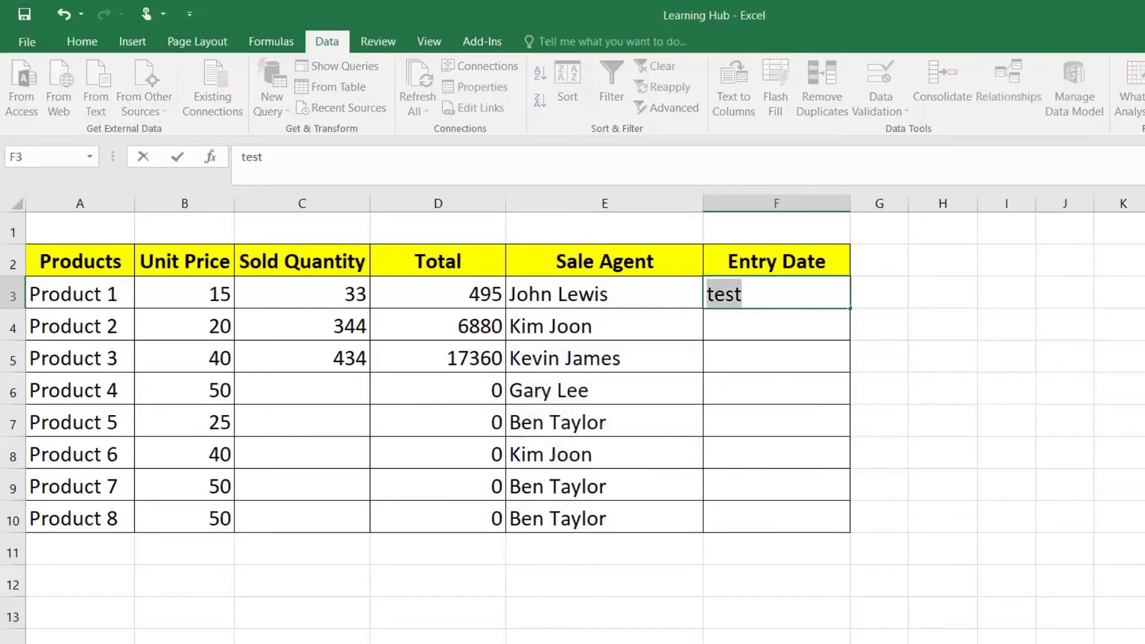
type("33")
key("Return")
key("Return")
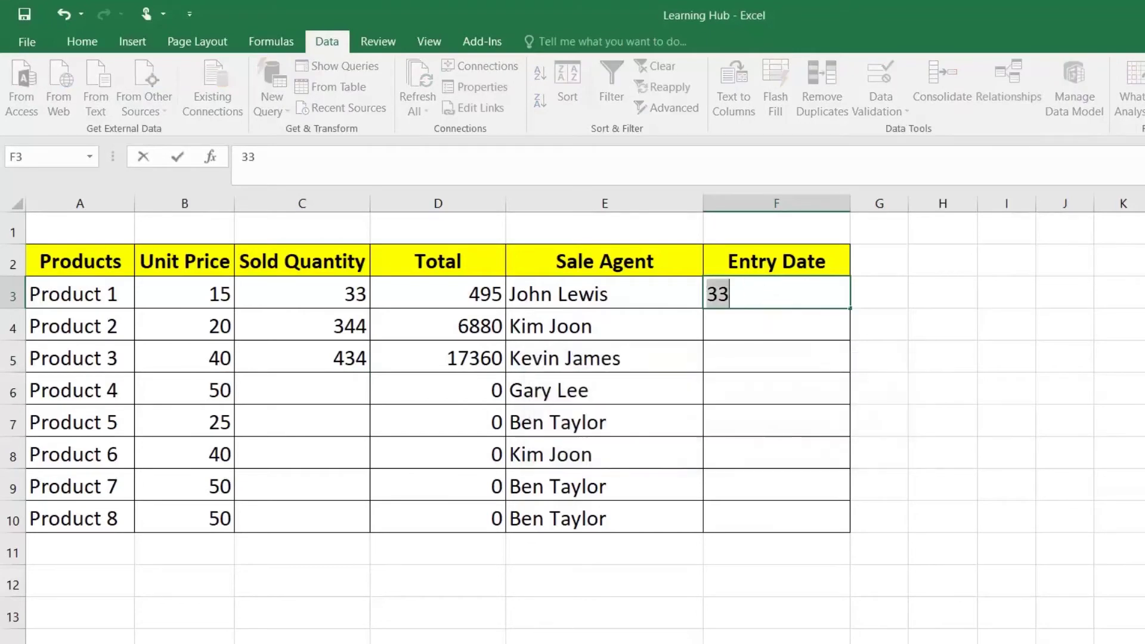
type("02-02")
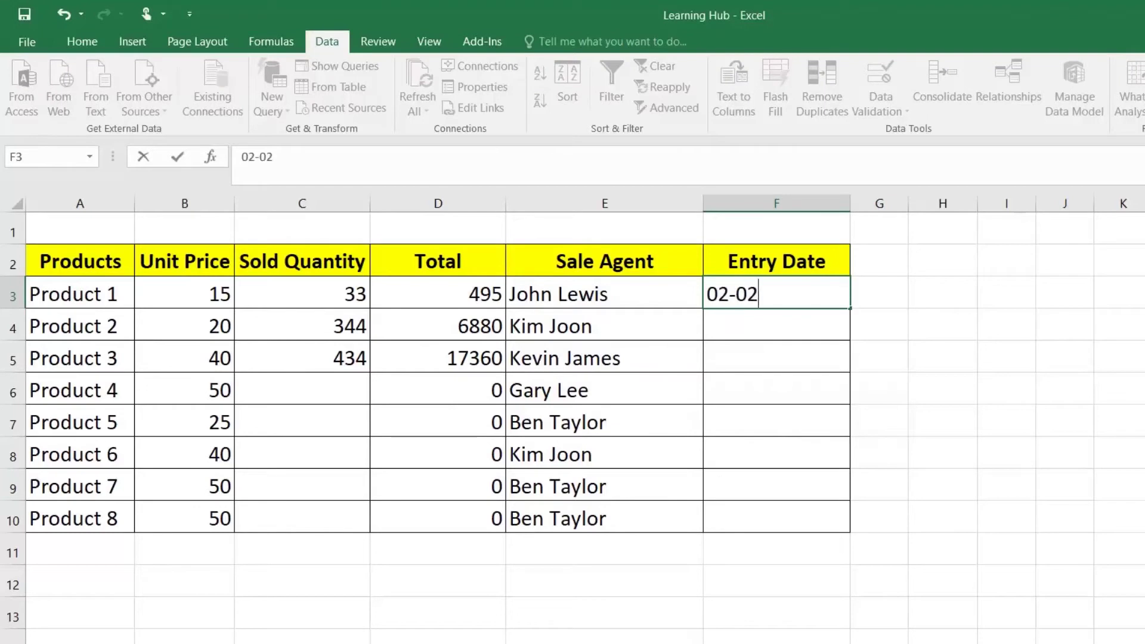
type("-2020")
key("Return")
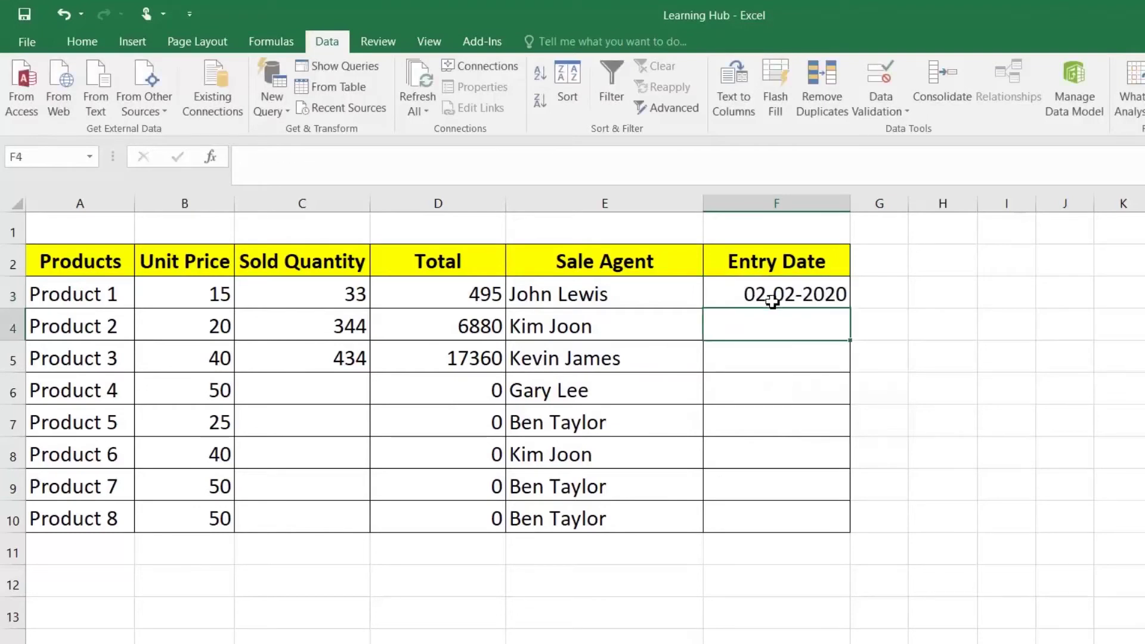
Test the out-of-range date 01-01-2019 in F4, then retry with a corrected year
type("0")
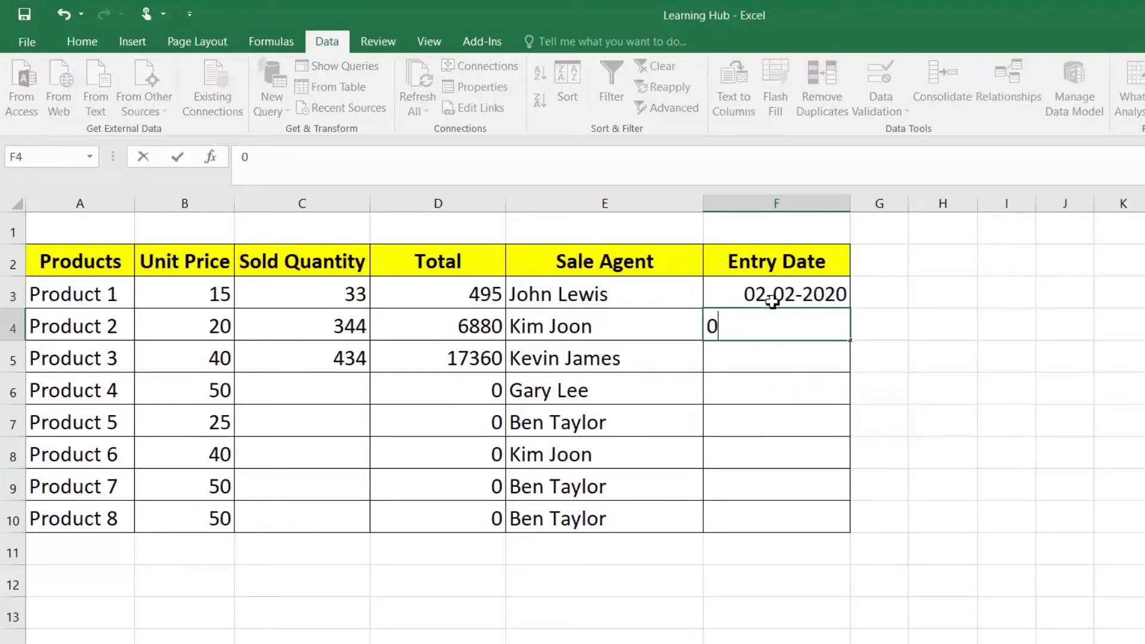
type("1-01-2019")
key("Return")
key("Return")
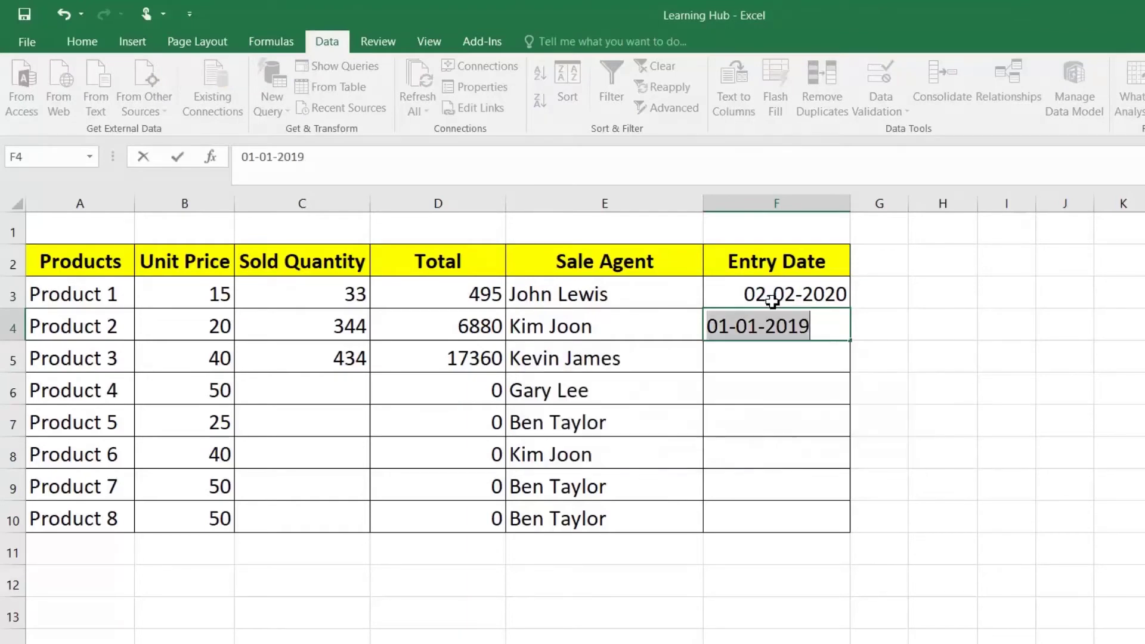
key("End")
key("BackSpace")
key("BackSpace")
type("21")
key("Return")
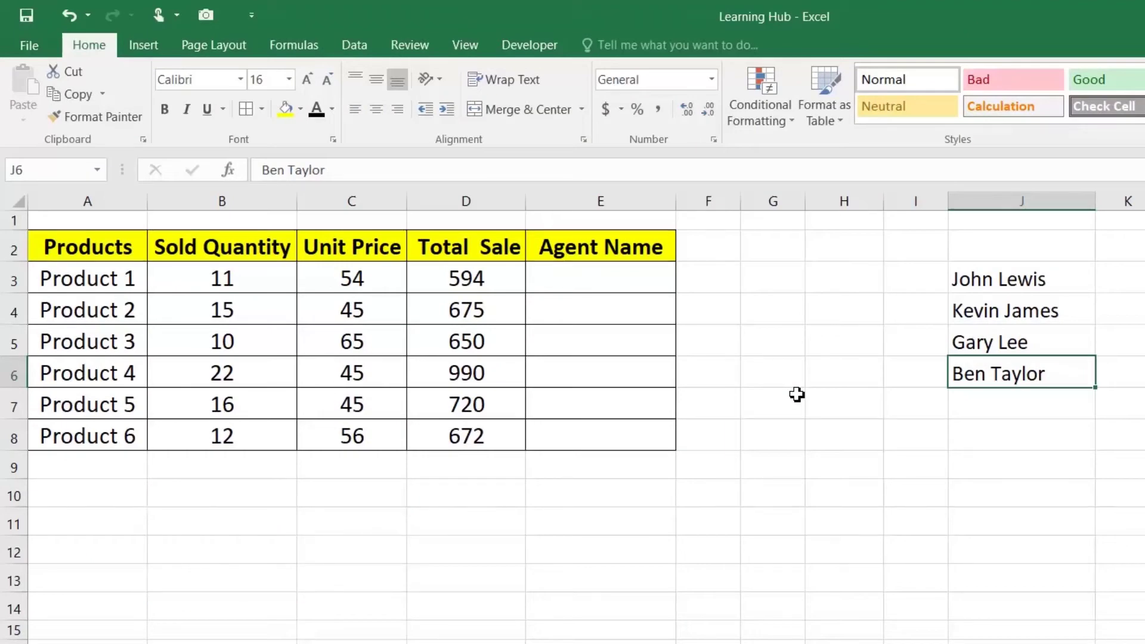
Enter and delete test text ADFAD in E3, then select the Agent Name cells E3:E8
left_click(577, 280)
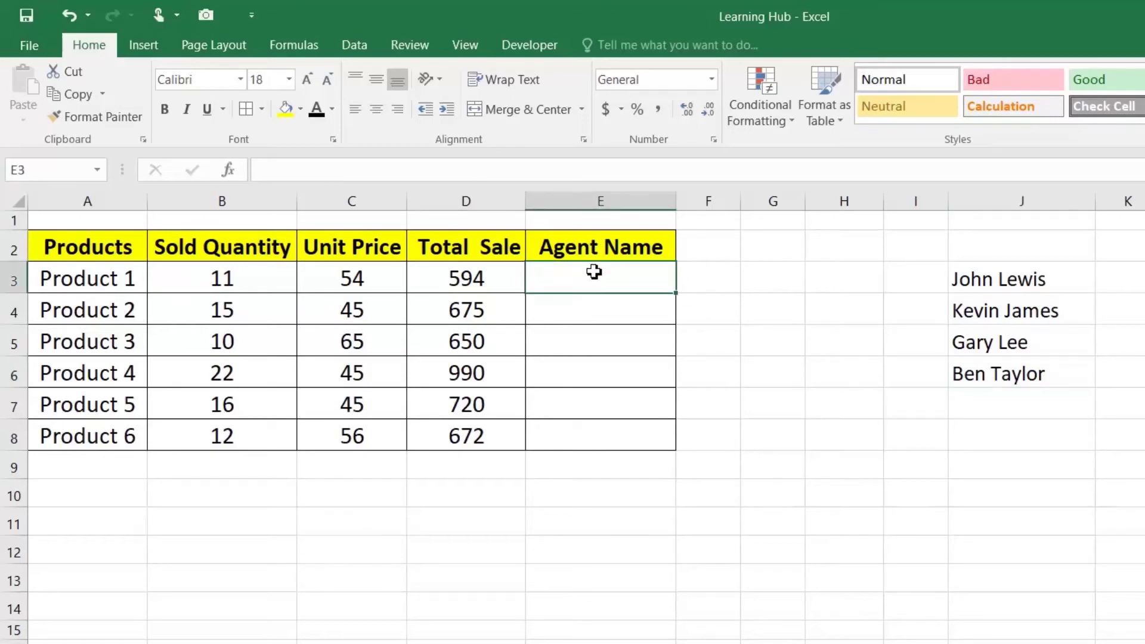
left_click_drag(1017, 289, 943, 360)
left_click(624, 281)
type("ADFAD")
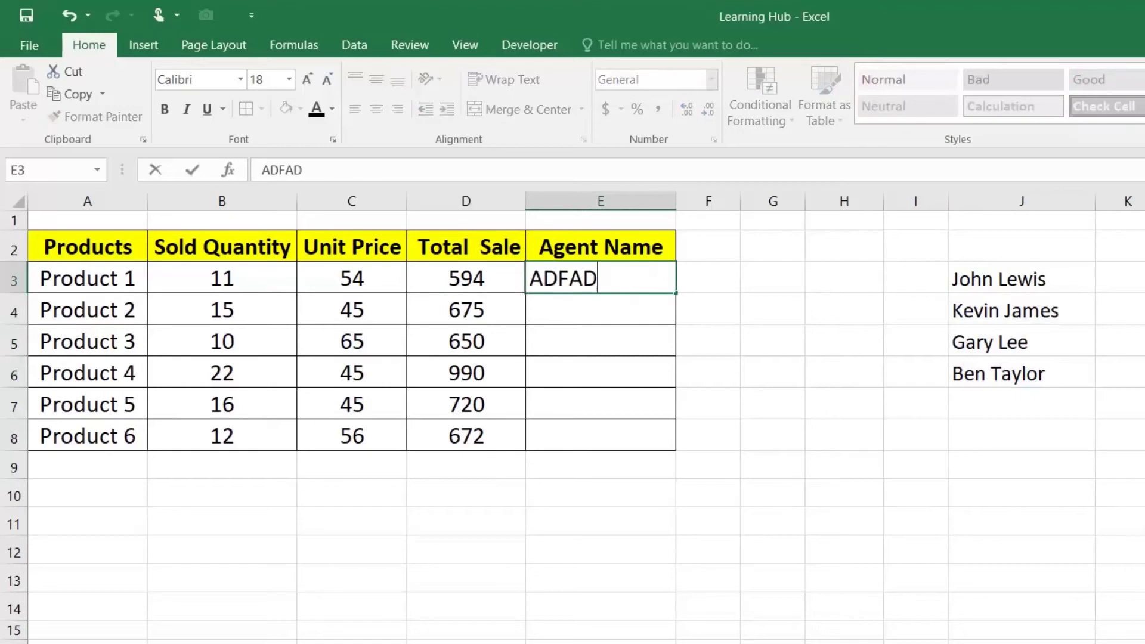
key("Return")
left_click(625, 282)
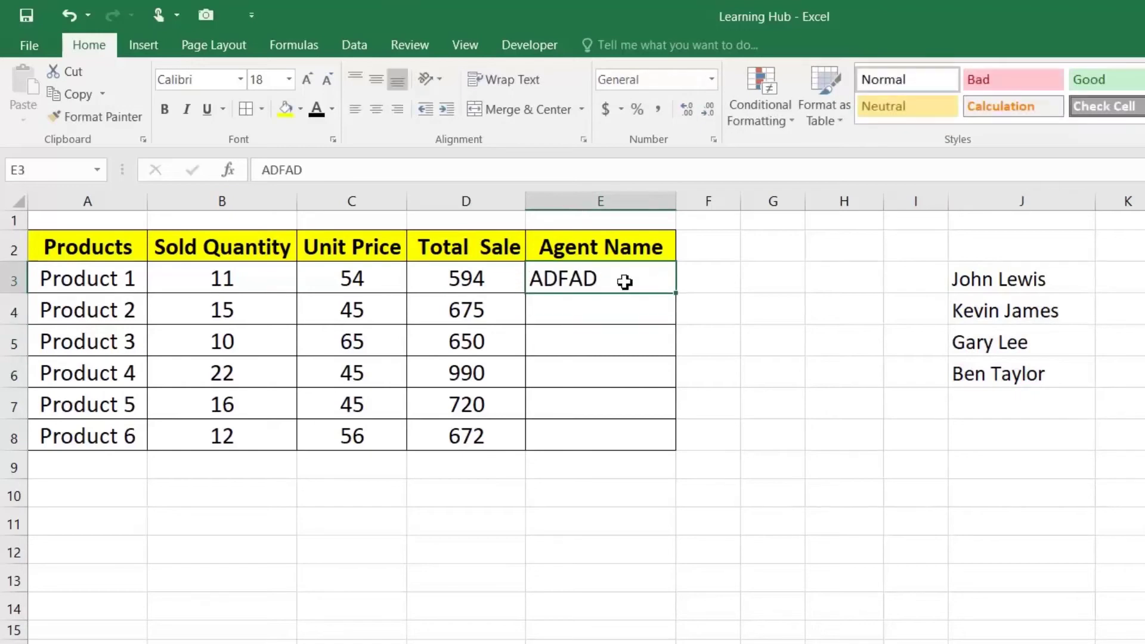
key("Delete")
left_click_drag(596, 274, 591, 426)
left_click(585, 284)
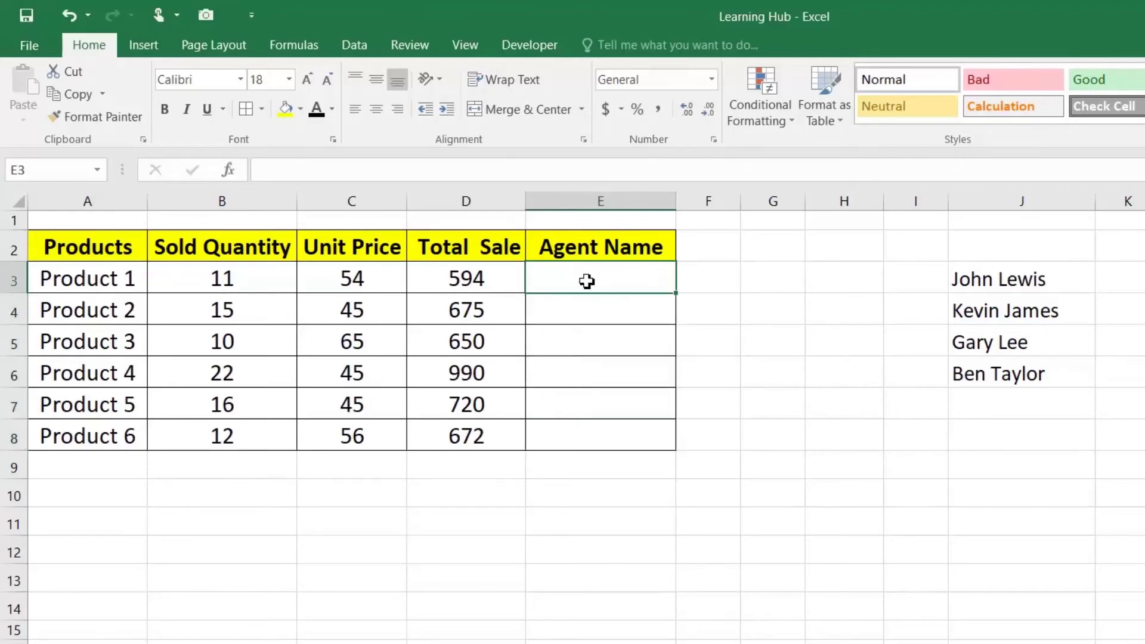
left_click(373, 46)
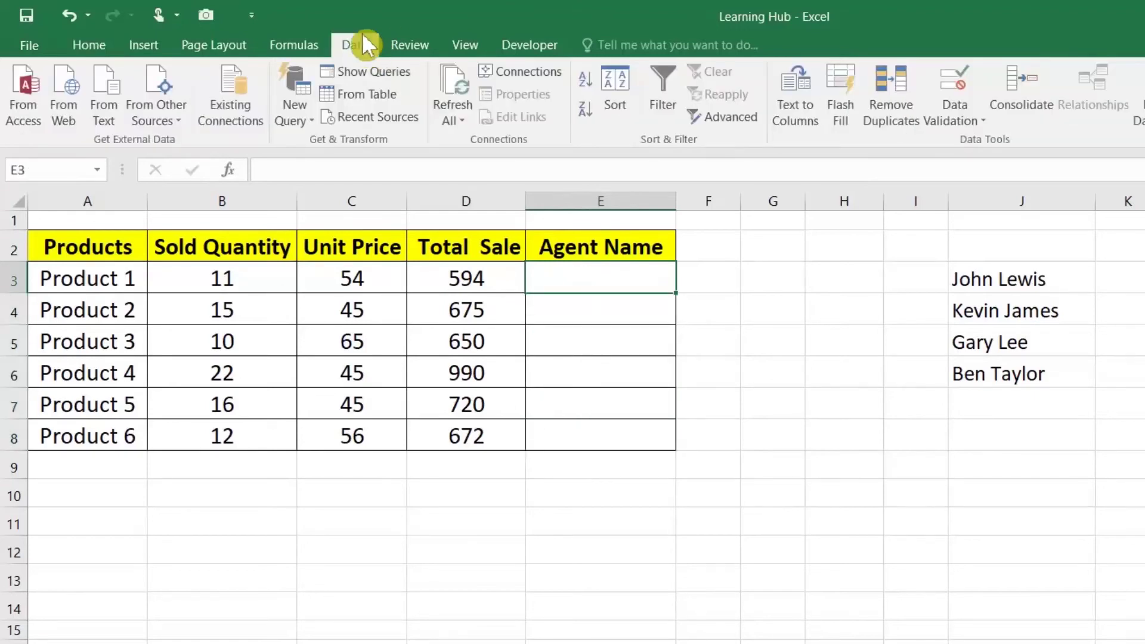
Add a List validation rule to E3 with source $J$3:$J$6 and Ignore blank unticked
left_click(966, 122)
left_click(981, 143)
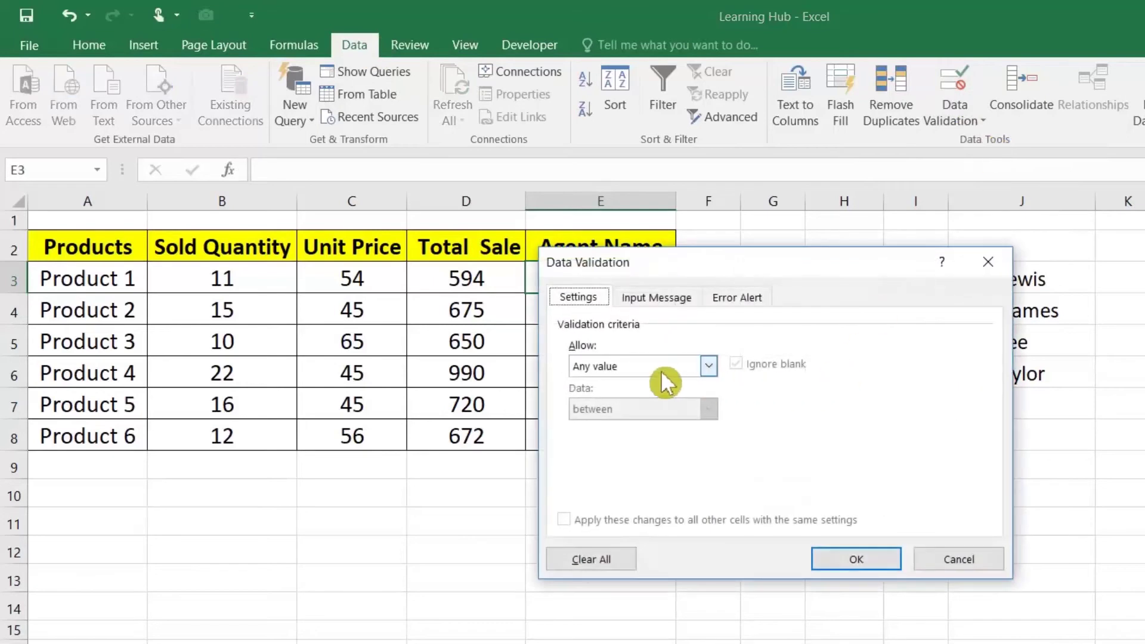
left_click(662, 370)
left_click(641, 425)
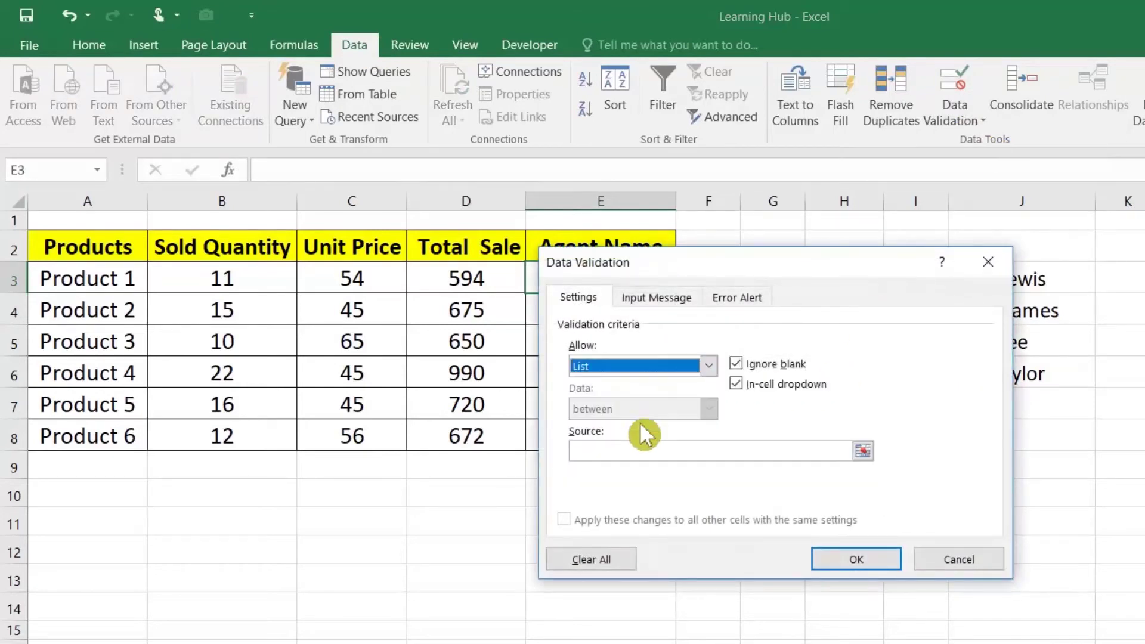
left_click(740, 362)
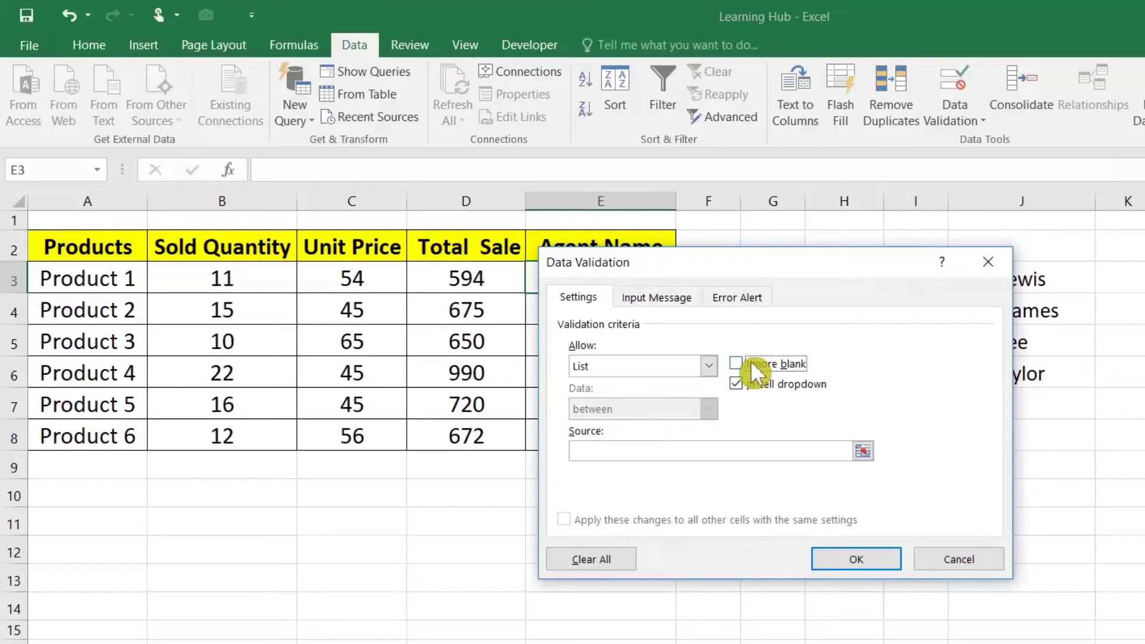
left_click(865, 451)
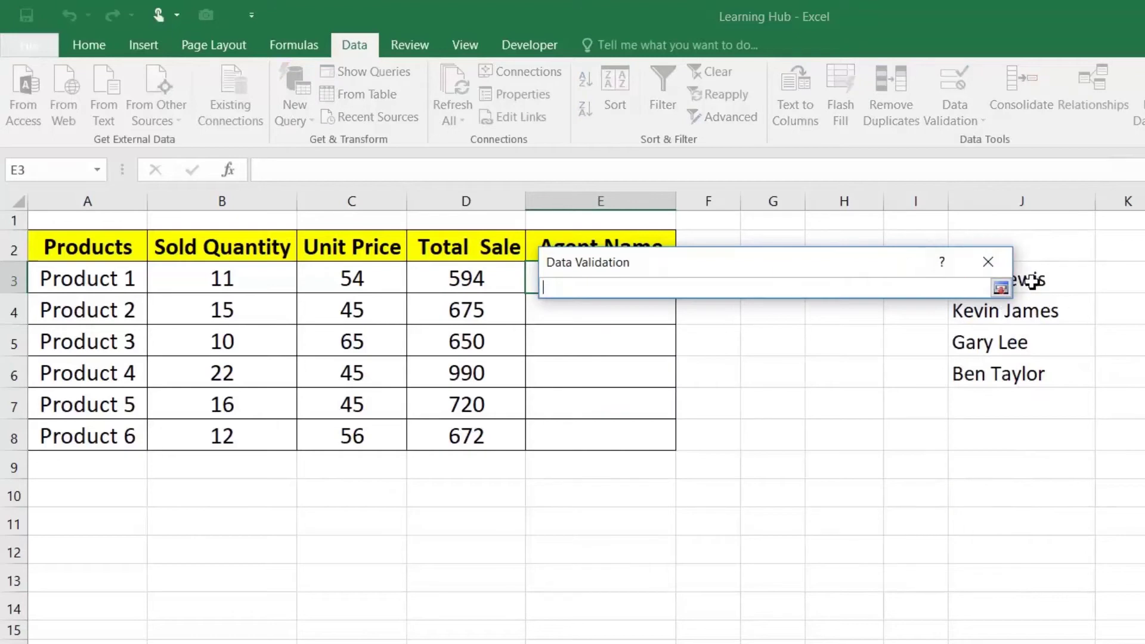
left_click_drag(911, 262, 830, 259)
left_click_drag(983, 278, 979, 373)
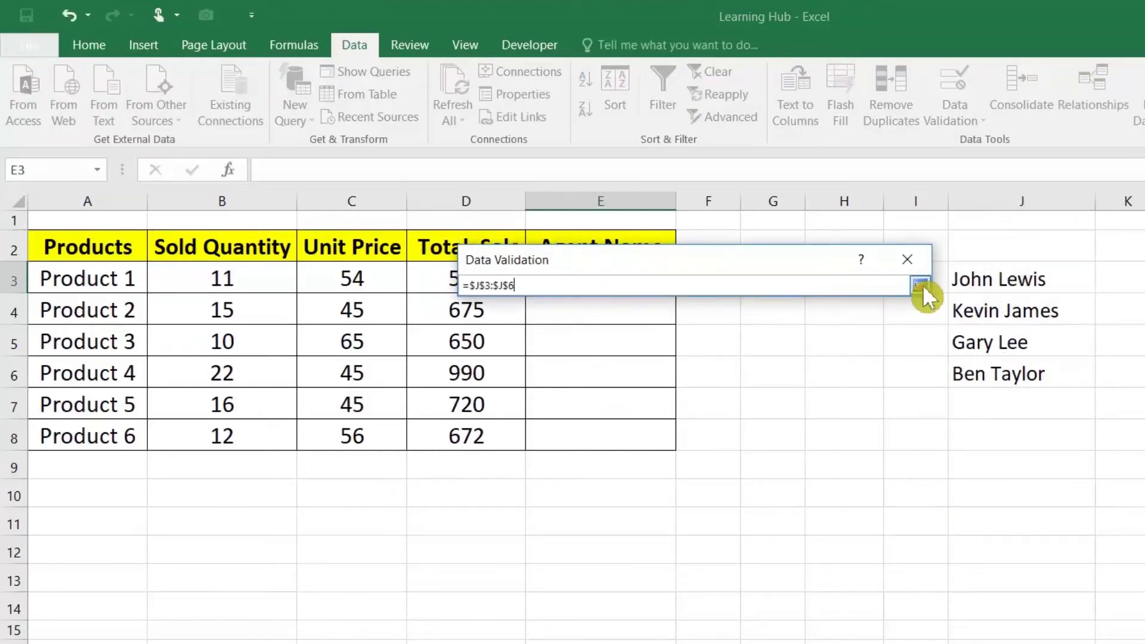
left_click(923, 284)
left_click(778, 552)
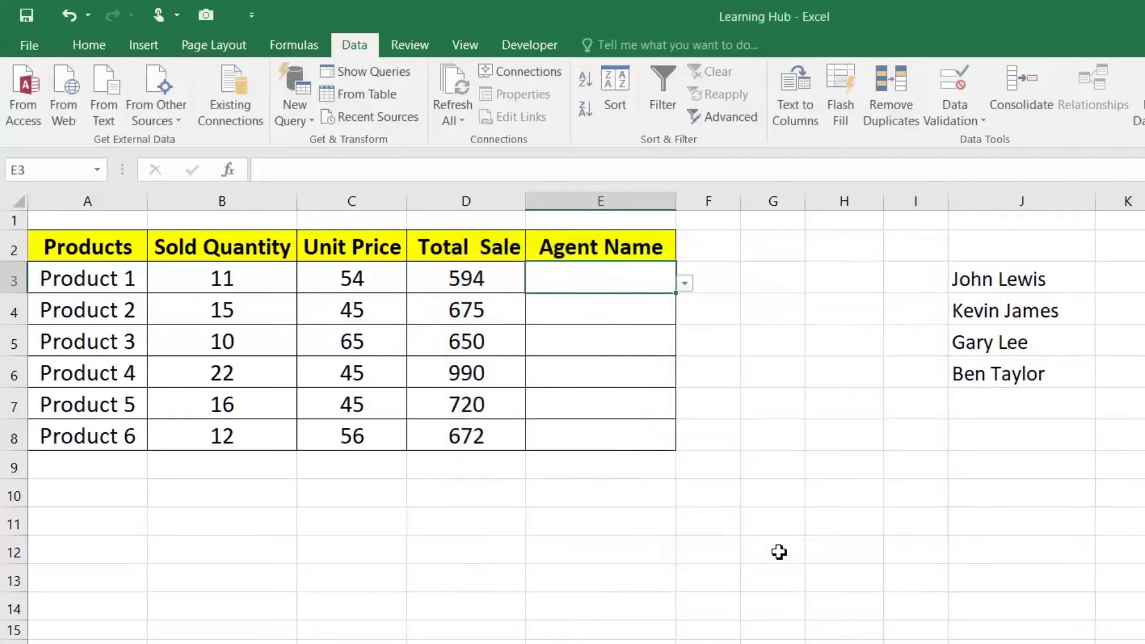
Extend the dropdown rule down to E8 and confirm the invalid entry 'DFADS' is rejected
left_click_drag(676, 295, 672, 422)
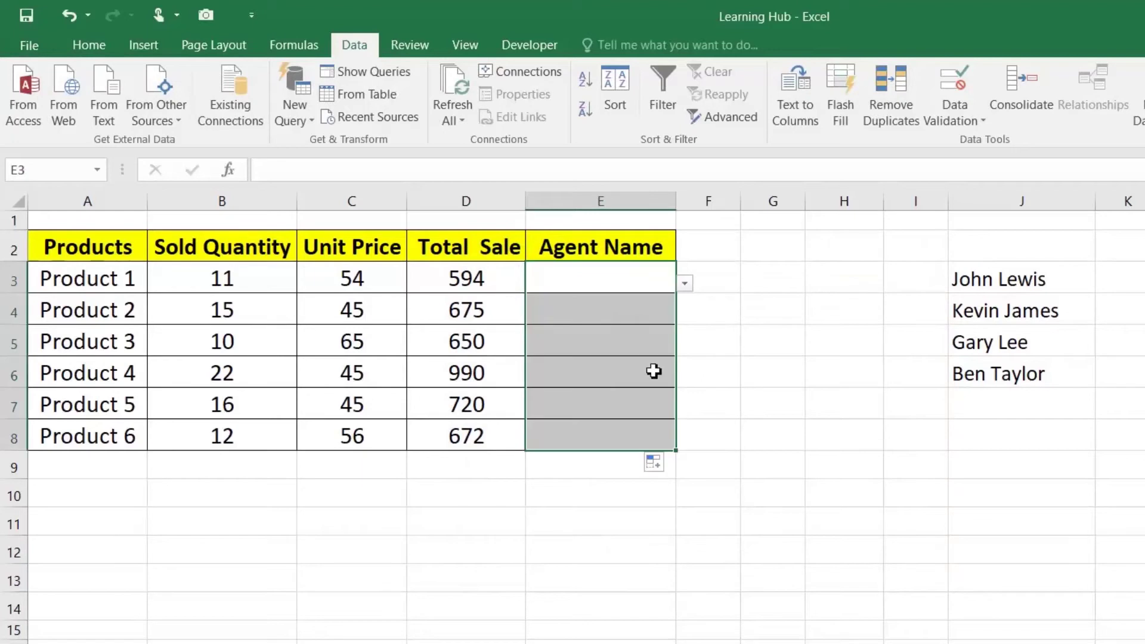
left_click(649, 277)
type("DFADS")
key("Return")
key("Escape")
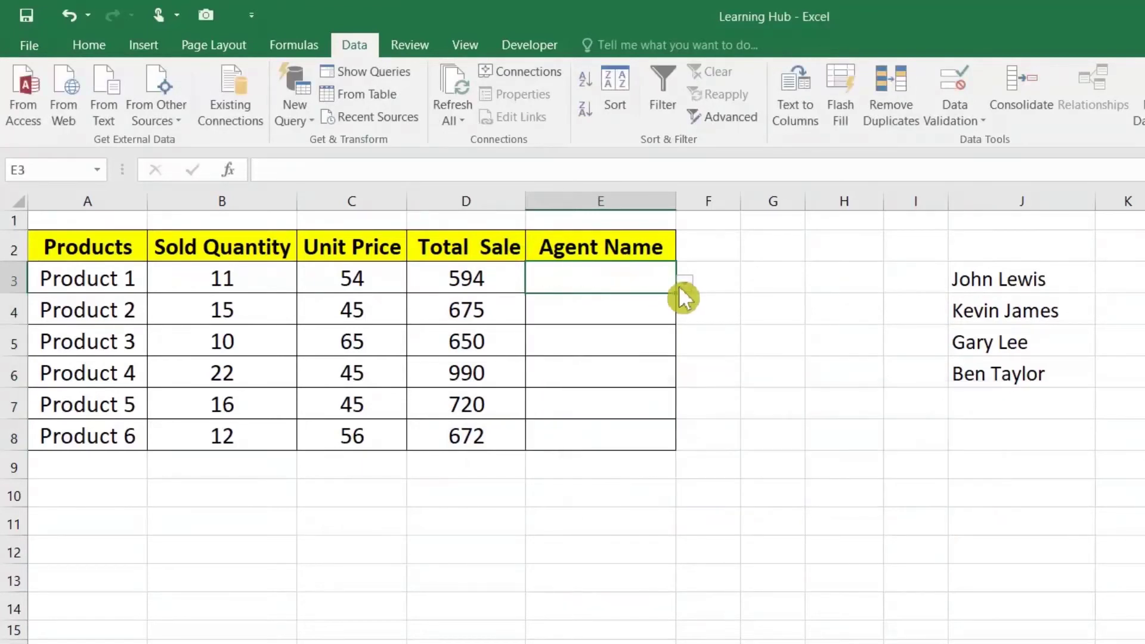
Pick agents for E3, E4 and E5 from their dropdown lists
left_click(684, 285)
left_click(672, 299)
left_click(651, 313)
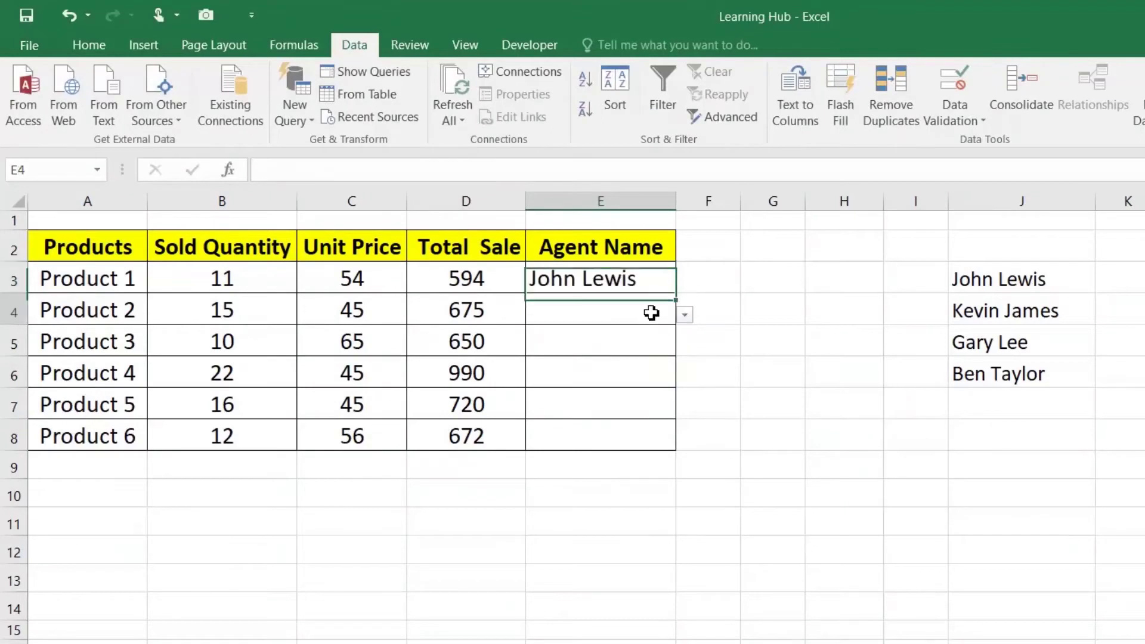
left_click(685, 316)
left_click(649, 341)
left_click(653, 343)
left_click(684, 347)
left_click(641, 392)
Pick agents for E7, E6 and E8 from their dropdowns, then select the J3:J6 names
left_click(668, 402)
left_click(685, 410)
left_click(637, 441)
left_click(645, 374)
left_click(685, 378)
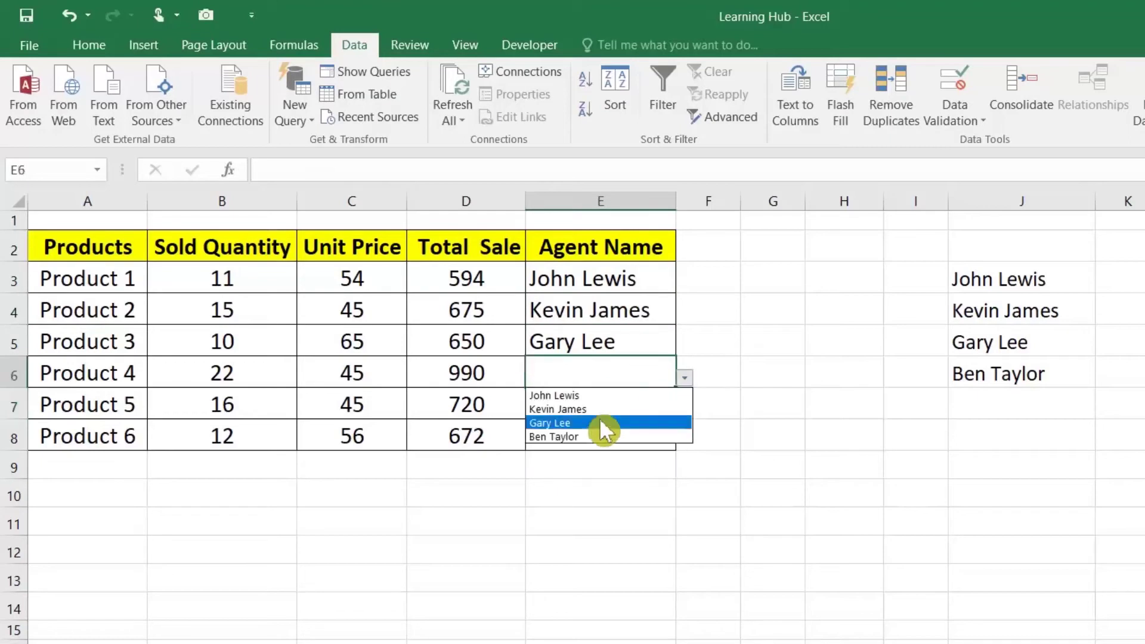
left_click(599, 424)
left_click(624, 433)
left_click(685, 442)
left_click(572, 472)
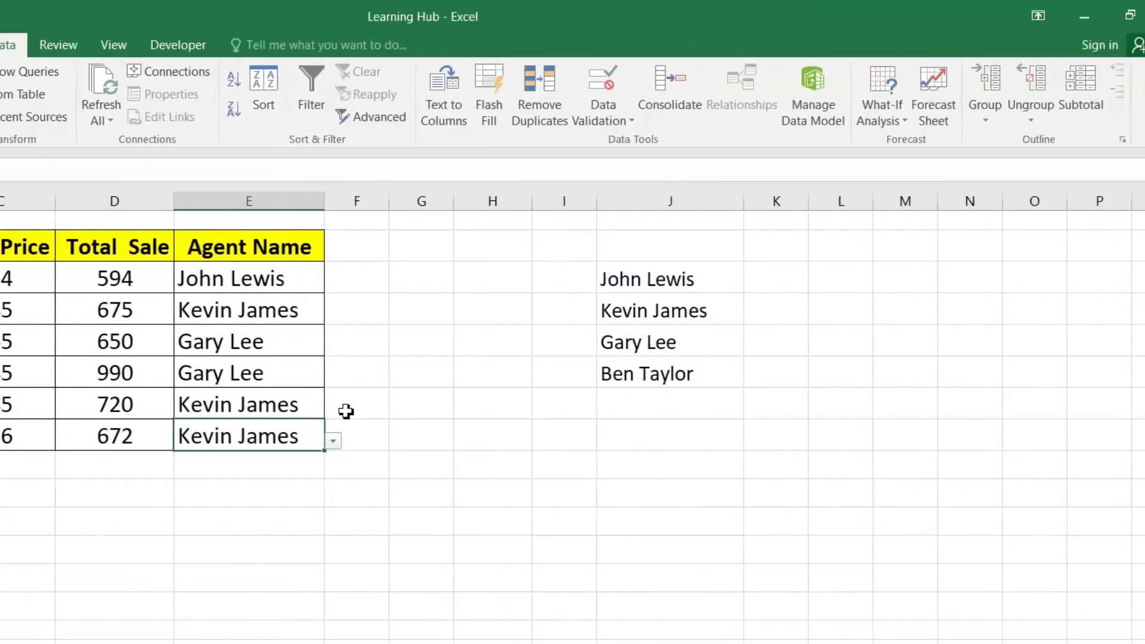
left_click_drag(665, 286, 668, 373)
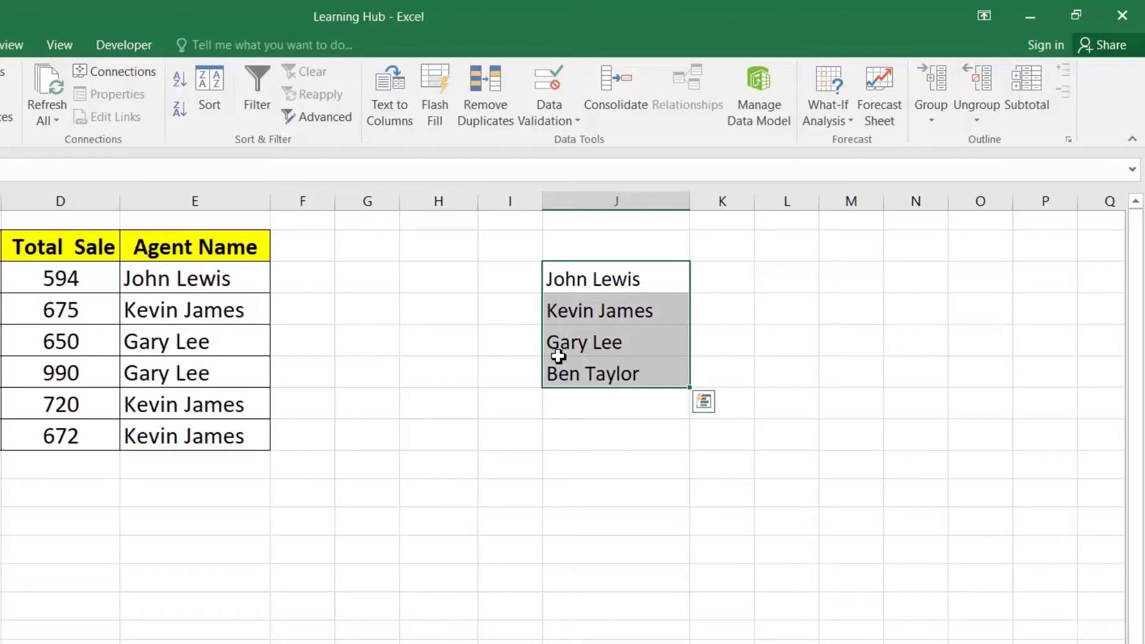
Cut the agent names from J3:J6 and paste them into XFC1:XFC4
right_click(585, 302)
left_click(620, 339)
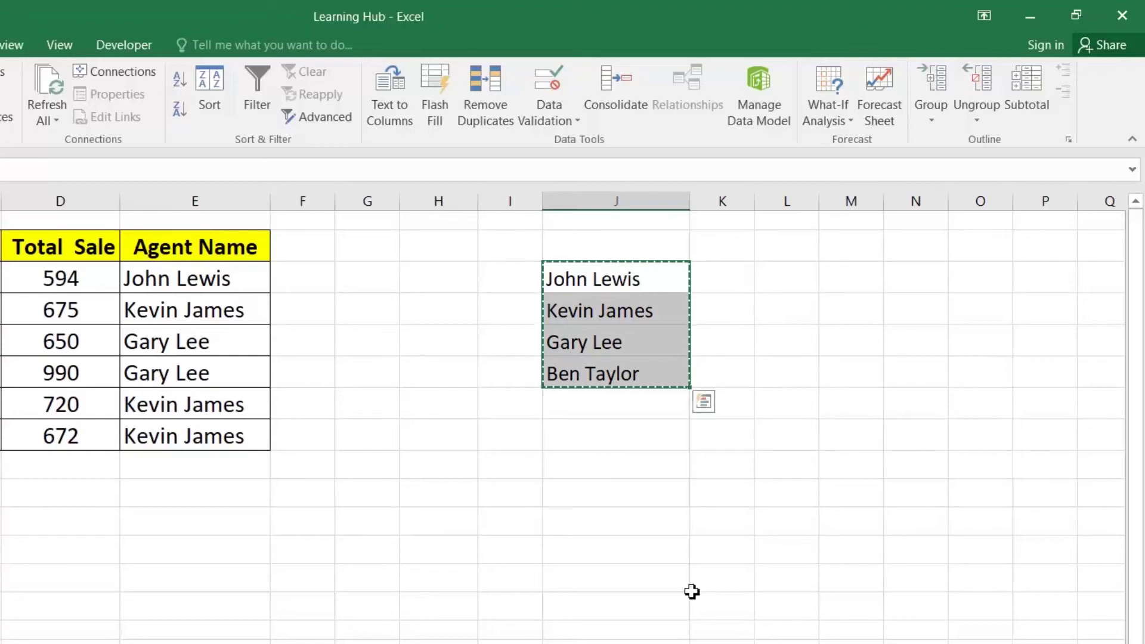
left_click(658, 221)
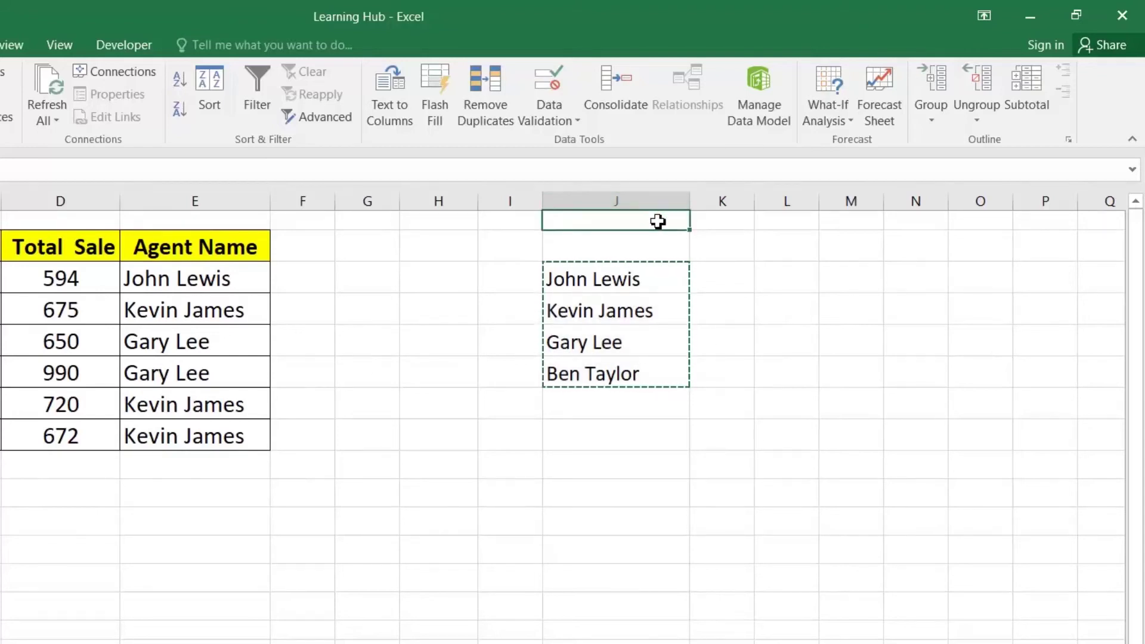
key("ctrl+Right")
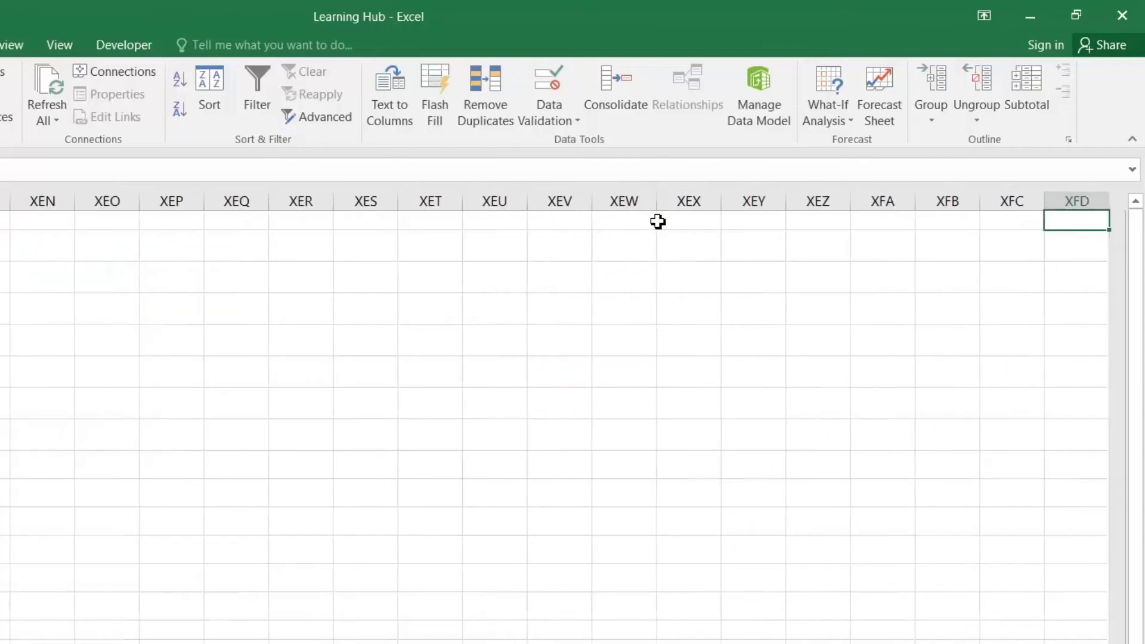
right_click(997, 221)
left_click(839, 309)
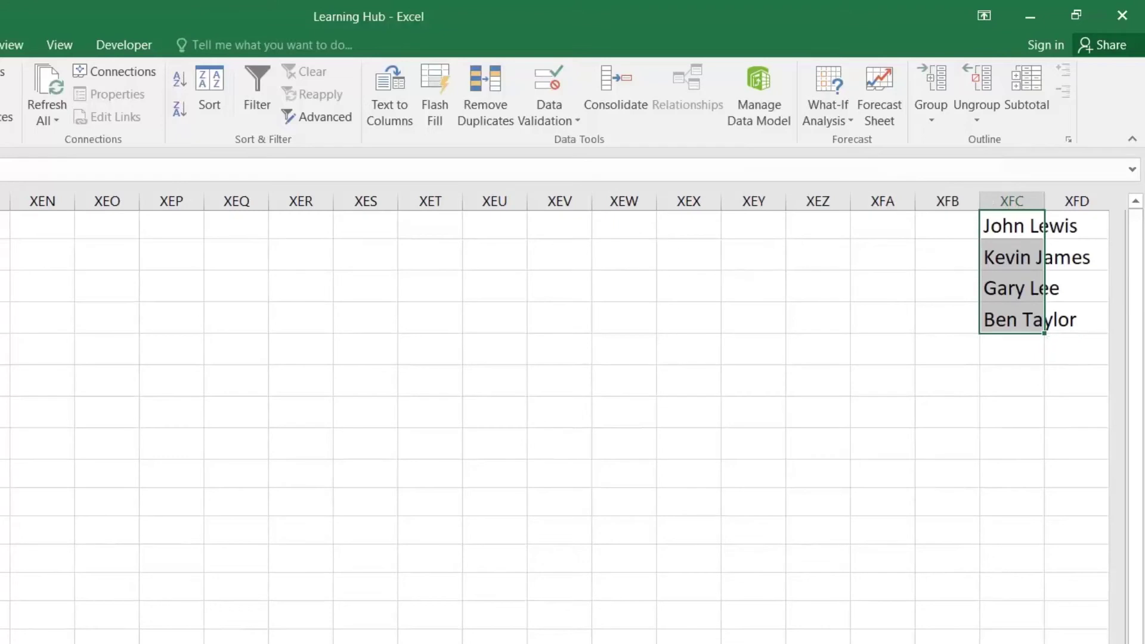
Hide the moved names in XFC1:XFC4 by making their font white
key("alt+h")
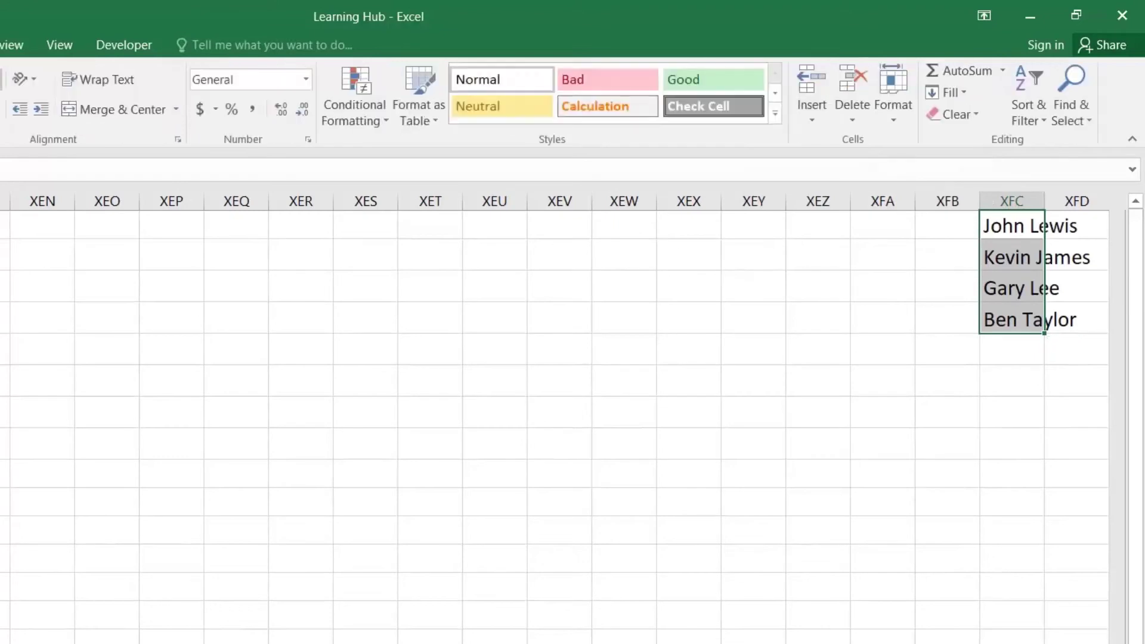
left_click(63, 99)
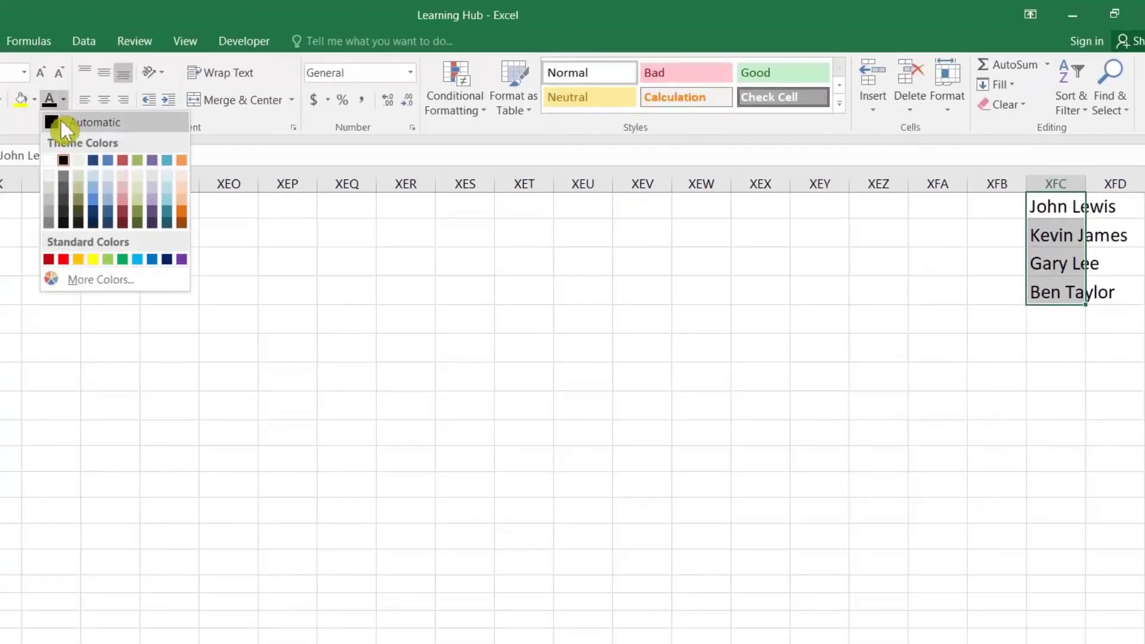
left_click(51, 160)
left_click(974, 235)
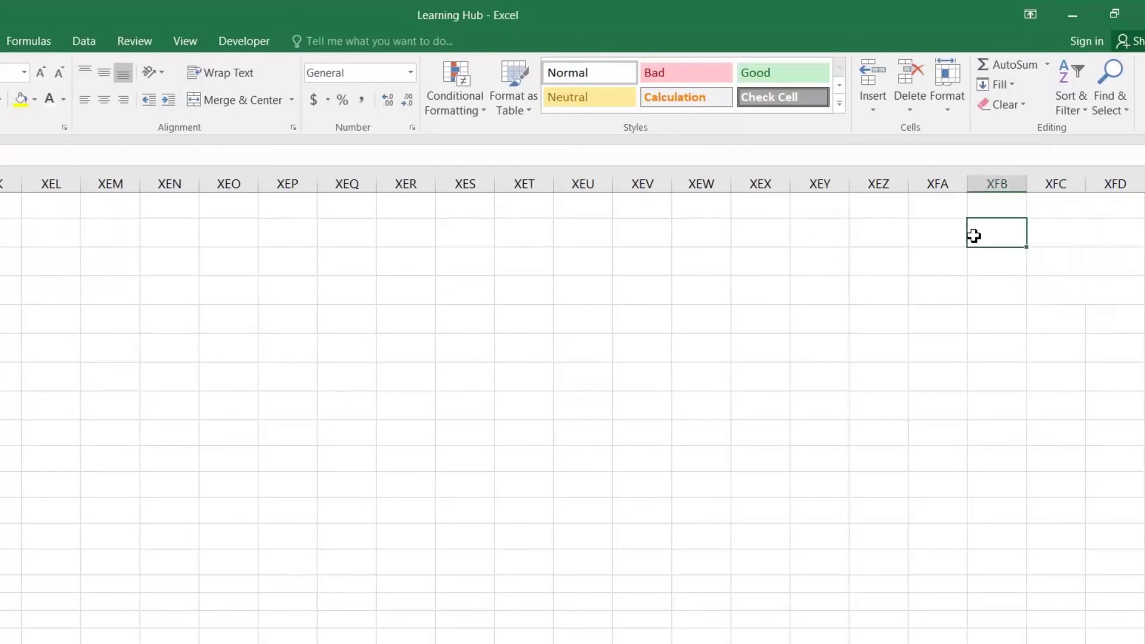
key("ctrl+Left")
key("ctrl+Left")
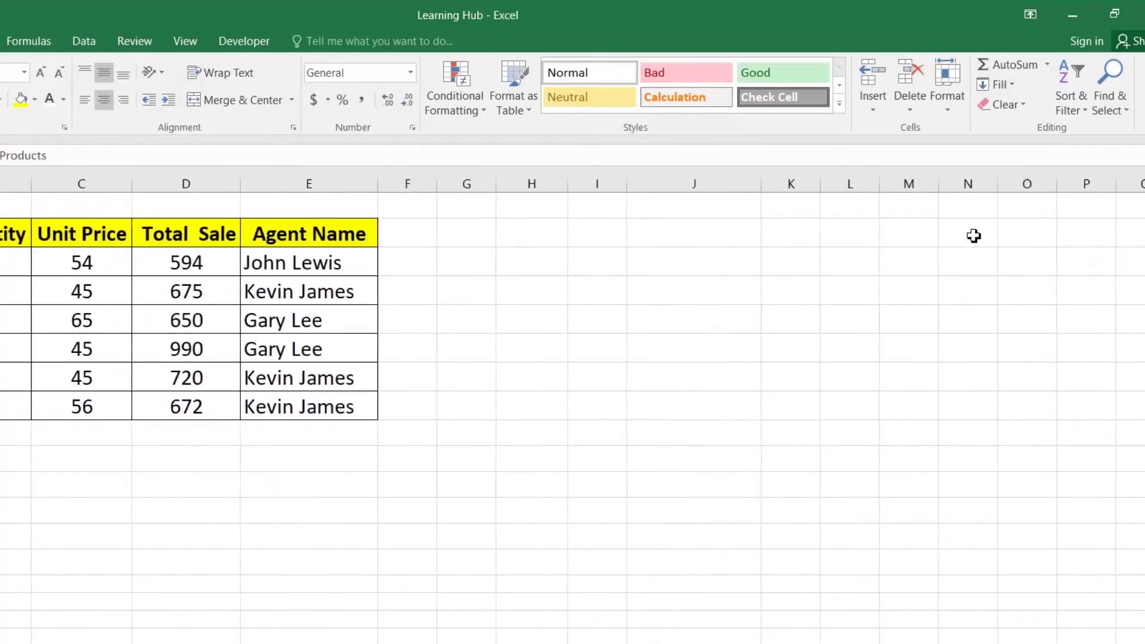
Re-pick agents for E4, E5 and E3 to confirm the dropdowns still work
left_click(311, 291)
left_click(386, 296)
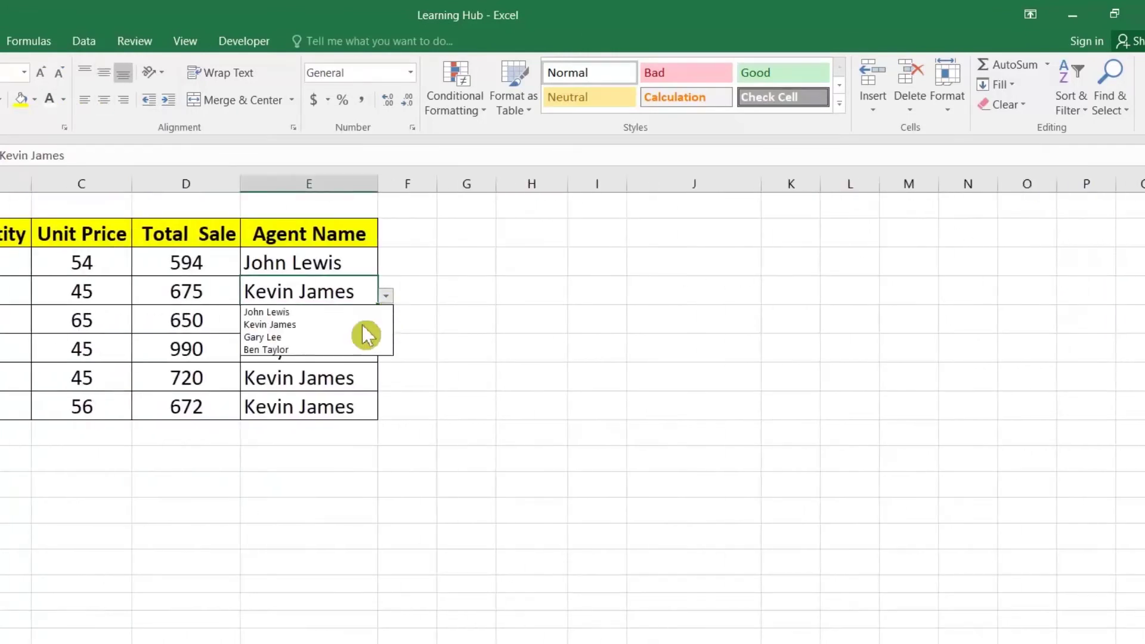
left_click(334, 337)
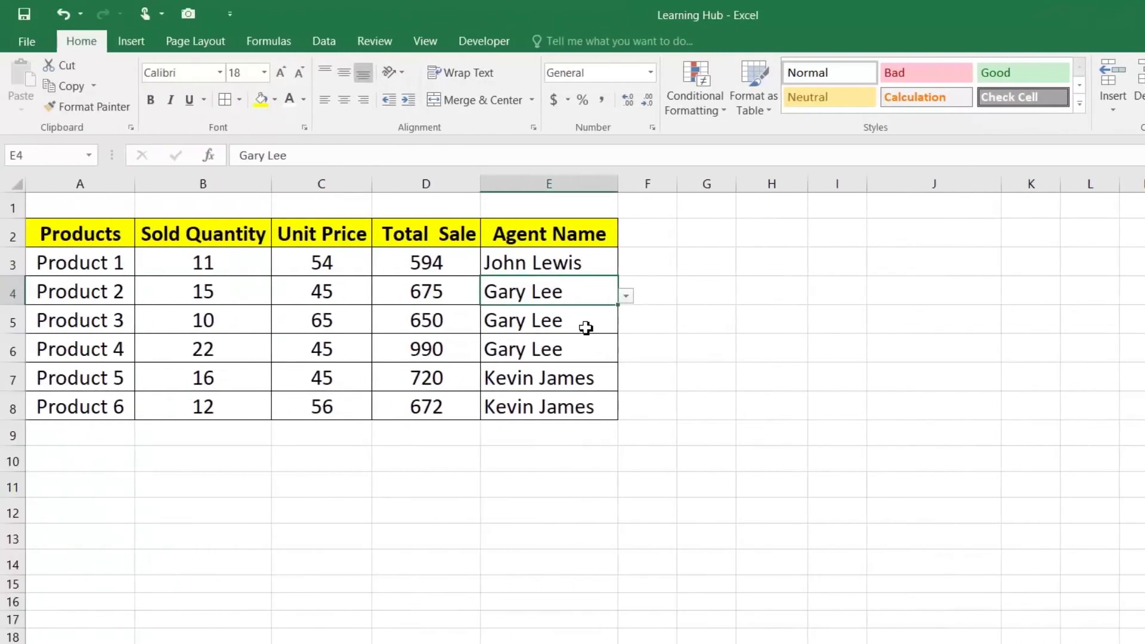
left_click(586, 329)
left_click(626, 325)
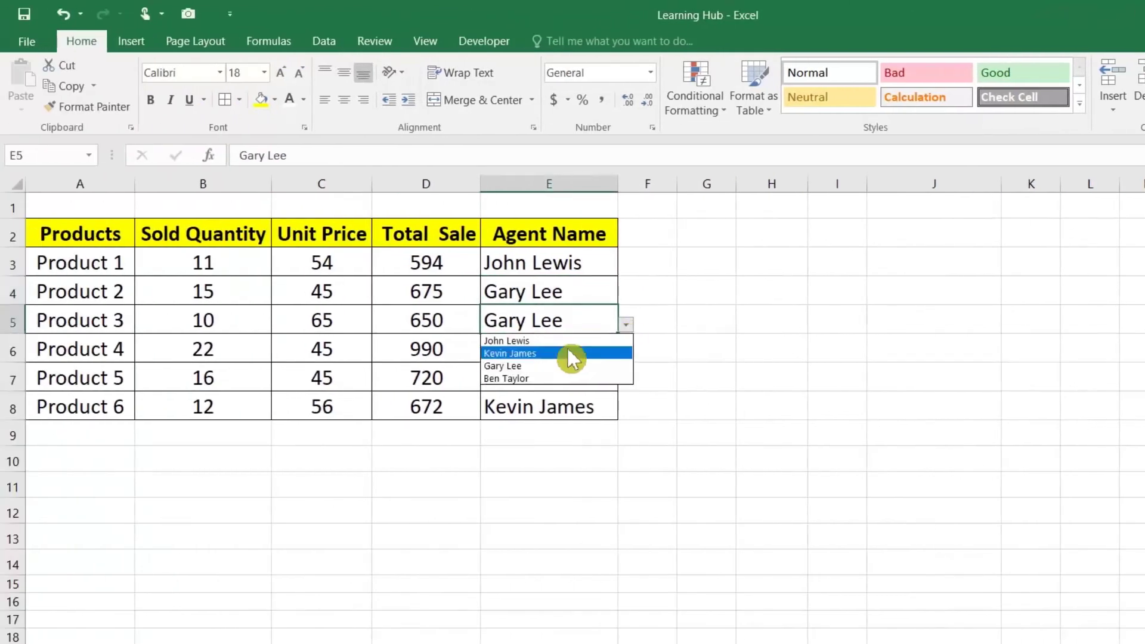
left_click(563, 336)
left_click(560, 270)
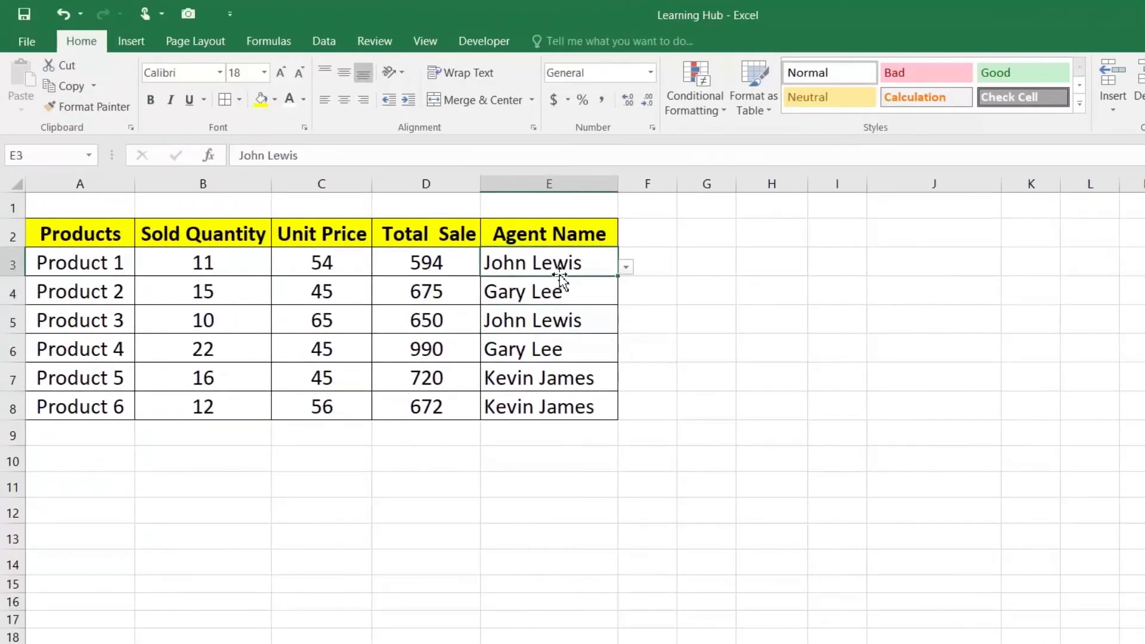
left_click(626, 266)
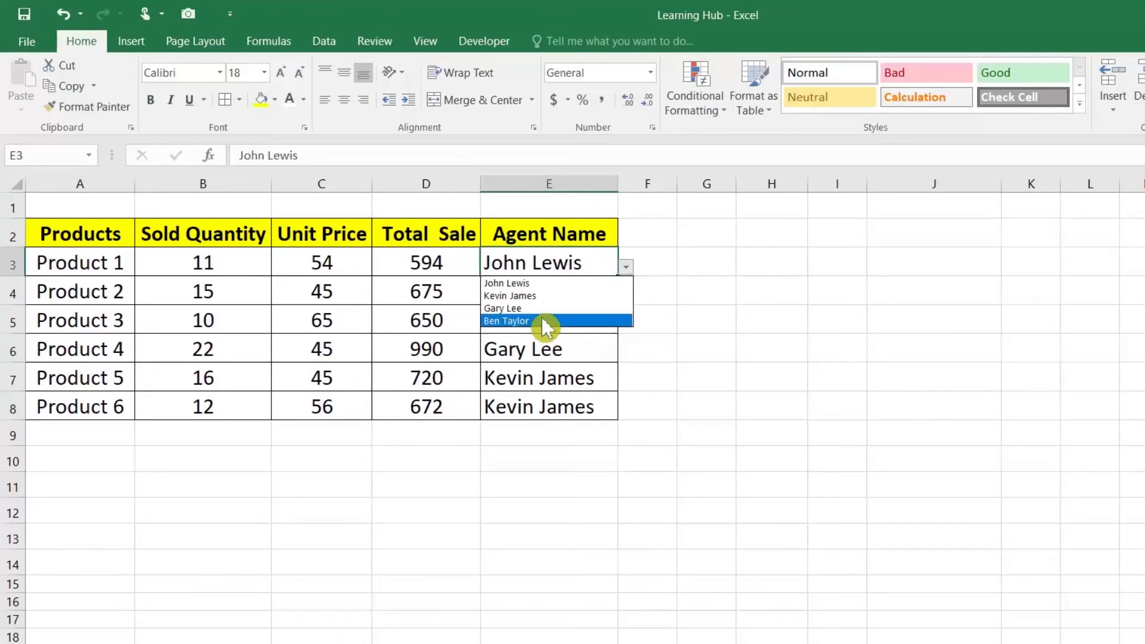
left_click(544, 323)
left_click(546, 294)
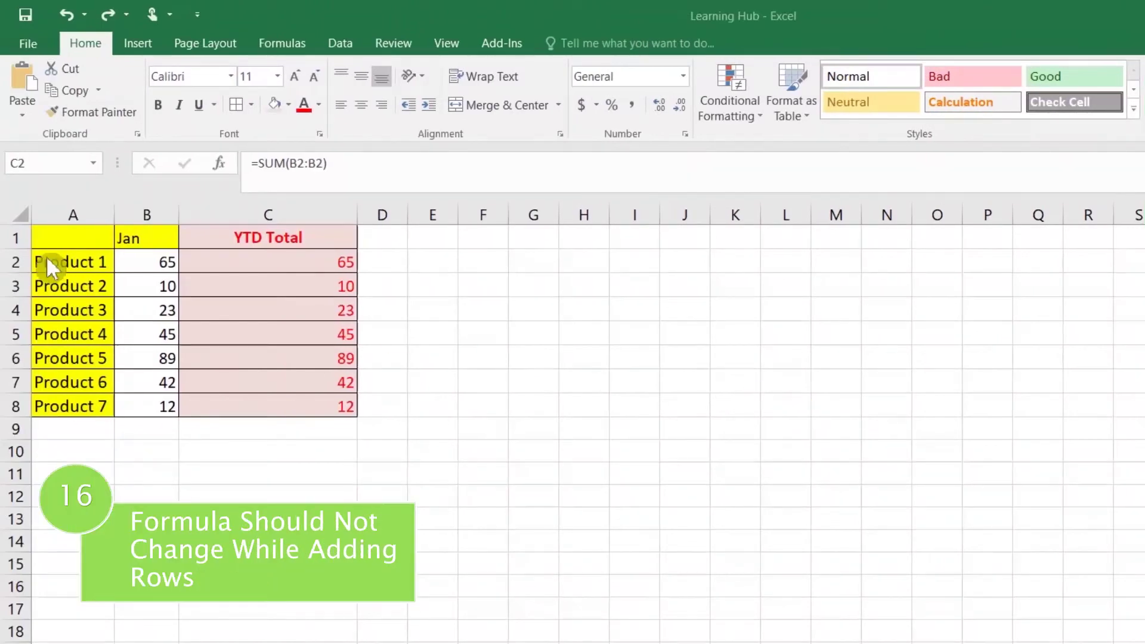
Copy Book1's Feb column and insert it before the Jan column in Learning Hub
left_click_drag(111, 241, 308, 398)
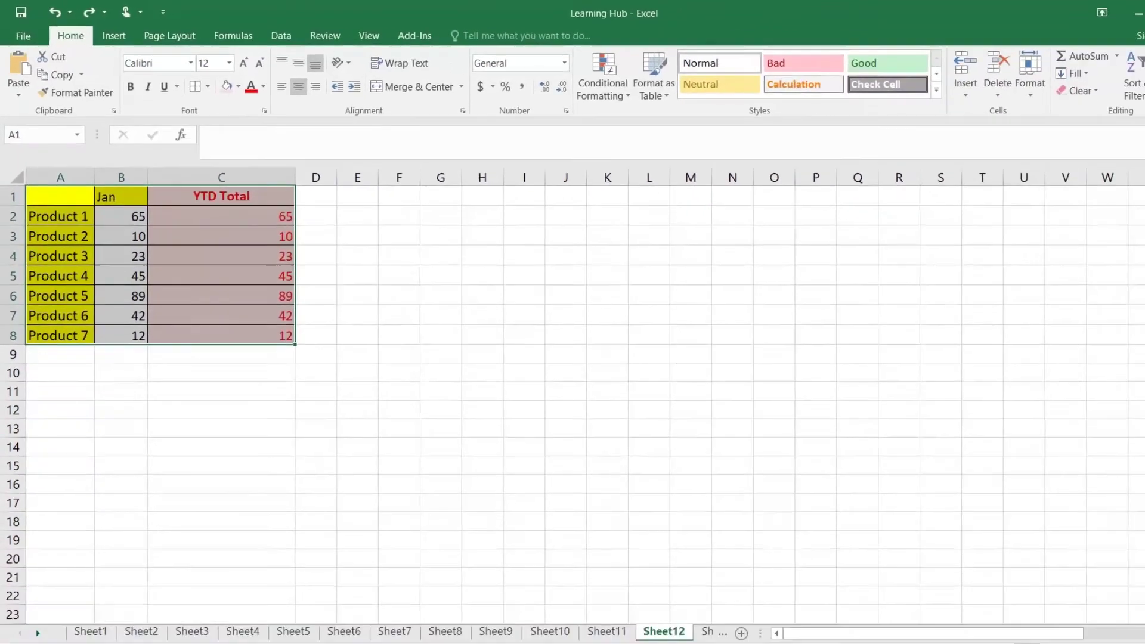
mouse_move(217, 616)
left_click(239, 518)
left_click(39, 192)
right_click(39, 160)
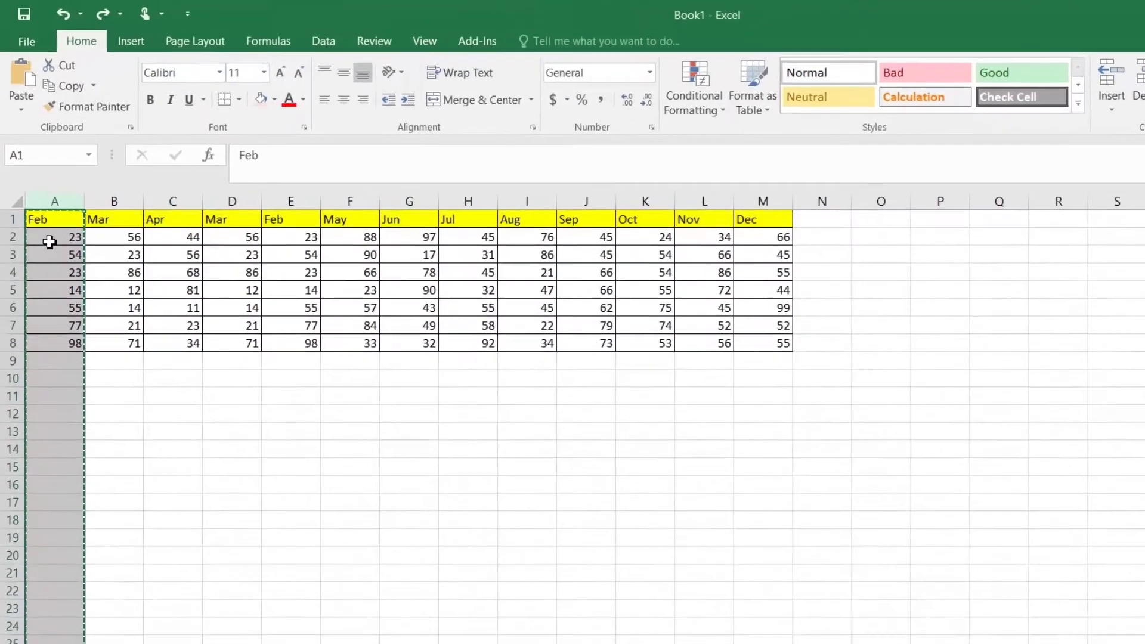
left_click(93, 289)
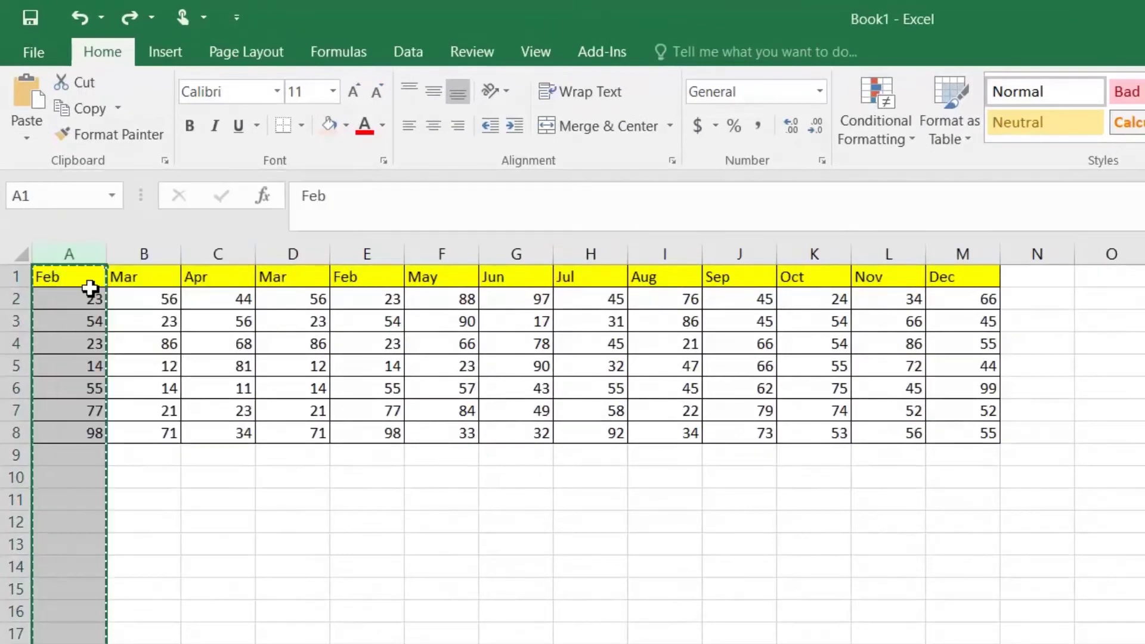
key("alt+Tab")
left_click(188, 261)
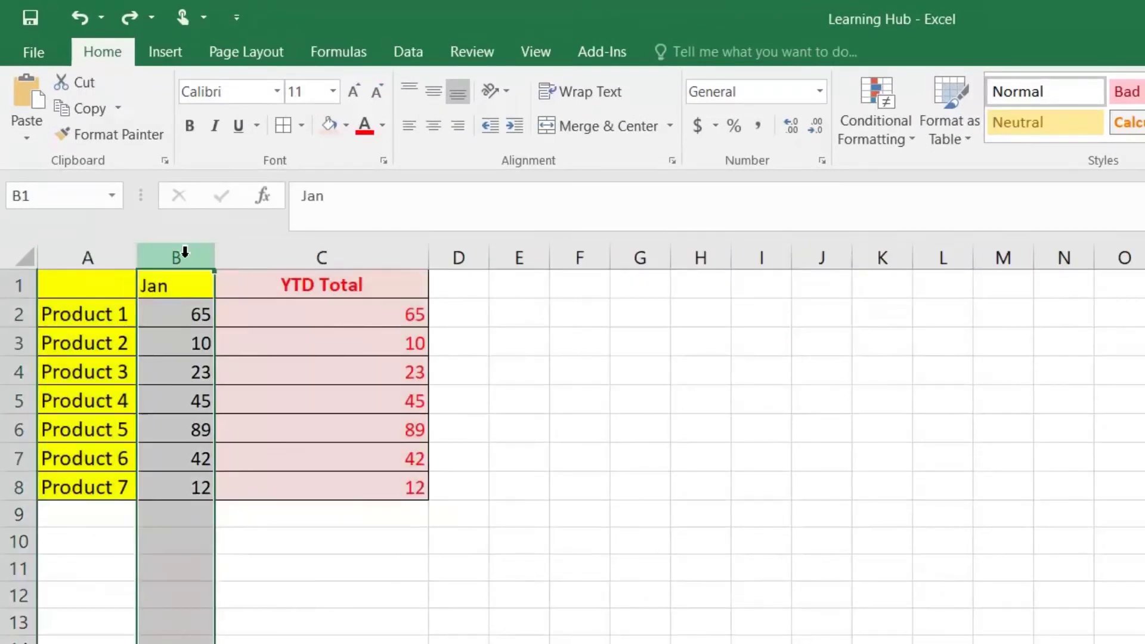
right_click(185, 253)
left_click(230, 410)
left_click(349, 323)
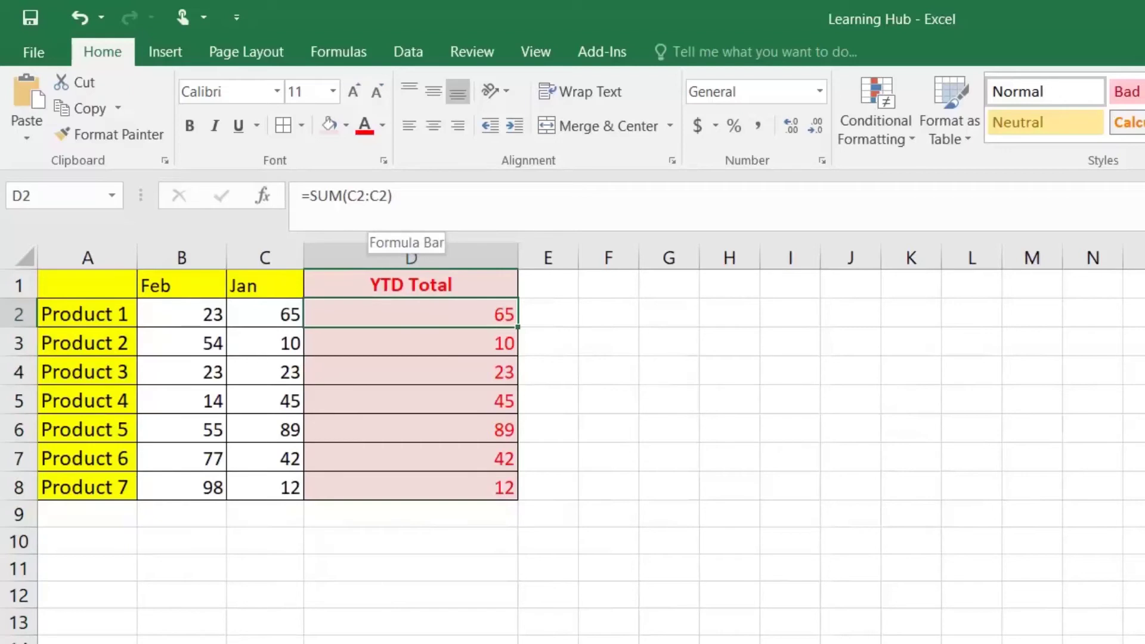
Change the YTD Total to =SUM(B2:C2) and fill it down to Product 7
double_click(401, 316)
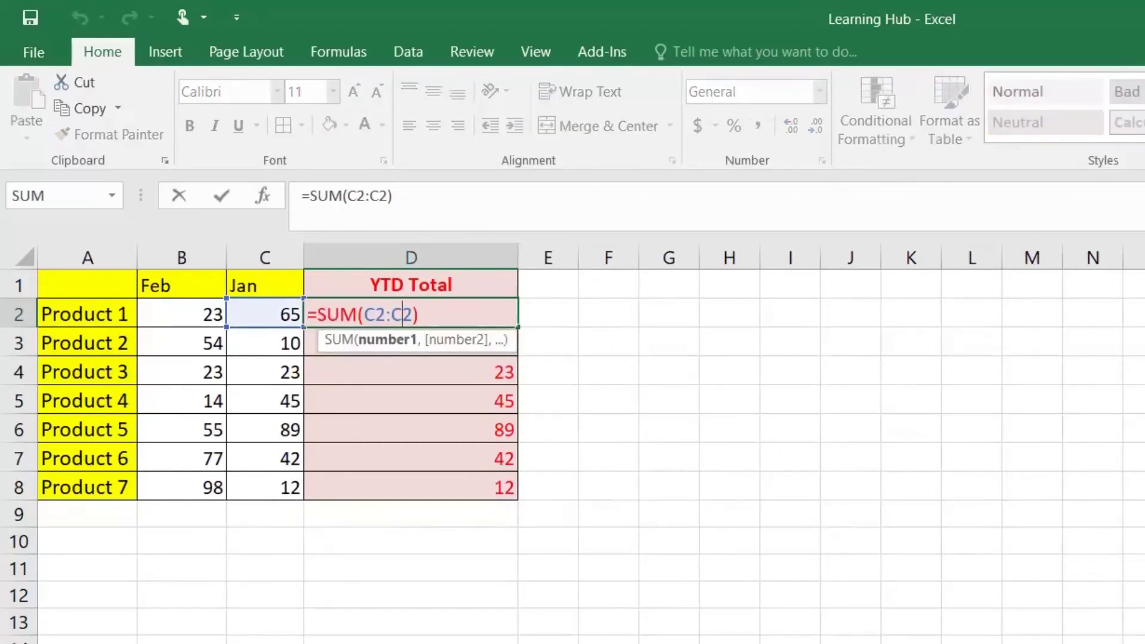
key("Left")
key("BackSpace")
type("B")
key("Return")
left_click(473, 319)
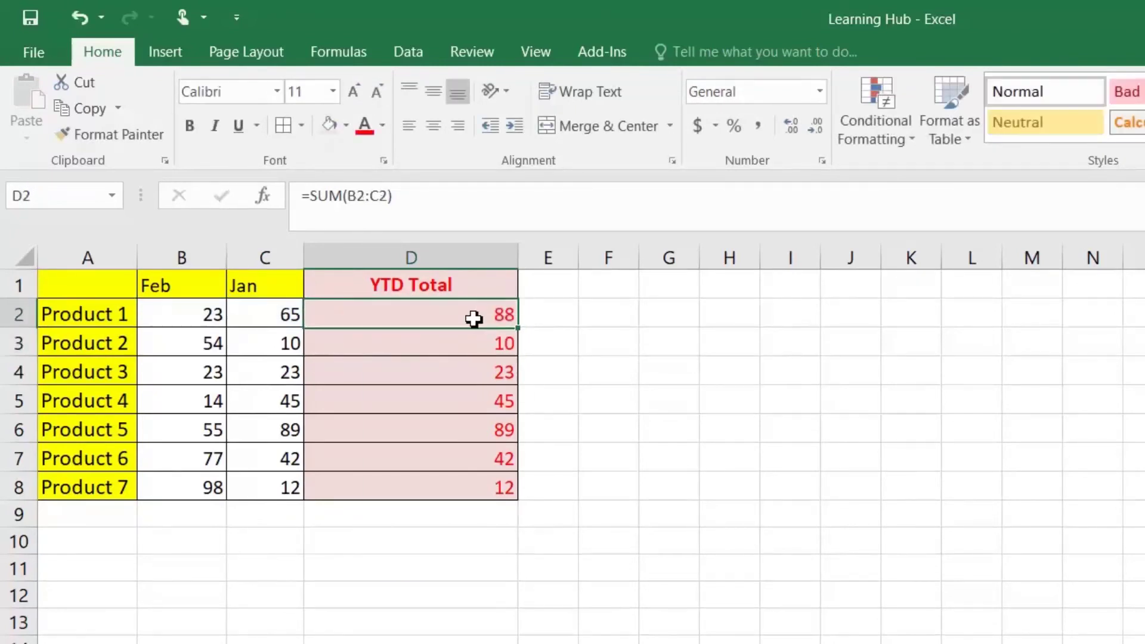
left_click(517, 334)
left_click(517, 325)
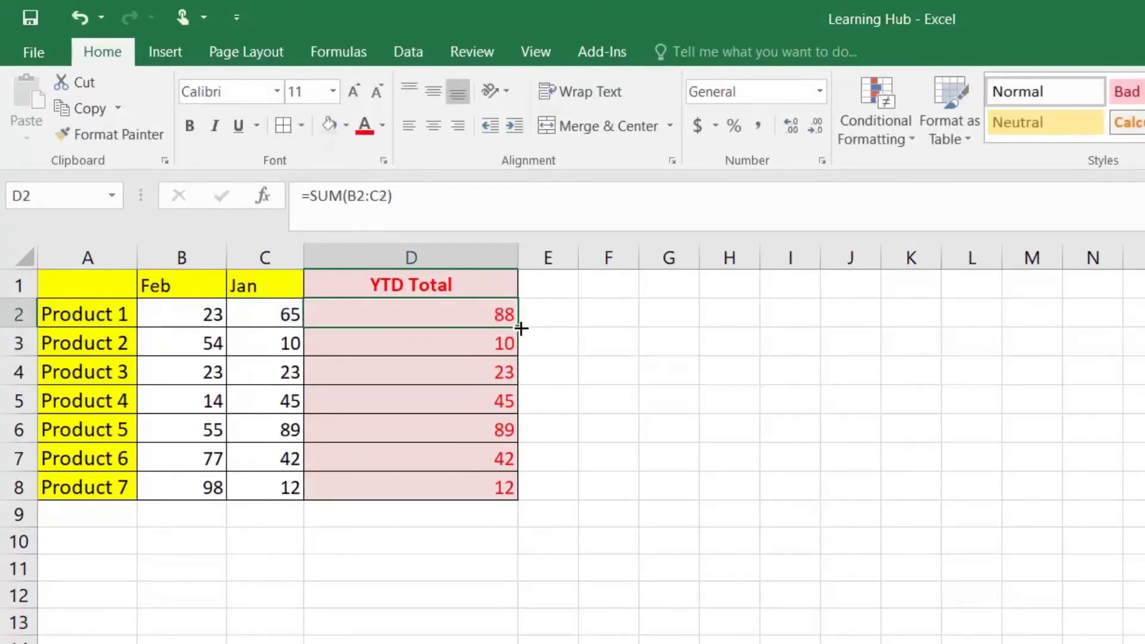
double_click(518, 327)
Copy Book1's Mar column and insert it before the Feb column
key("alt+Tab")
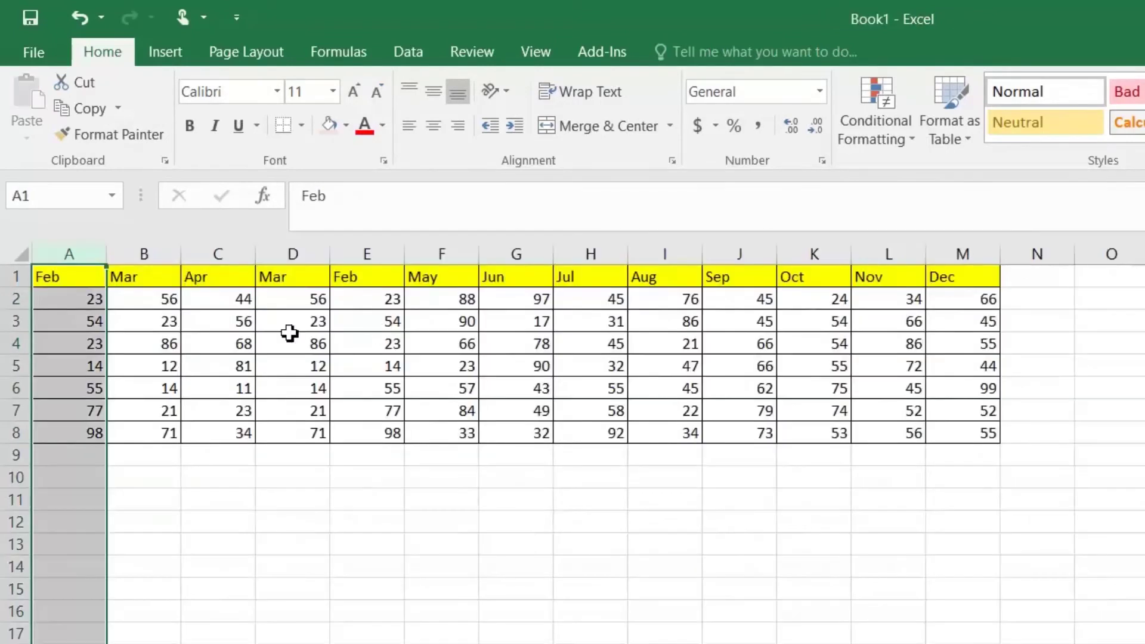
right_click(153, 255)
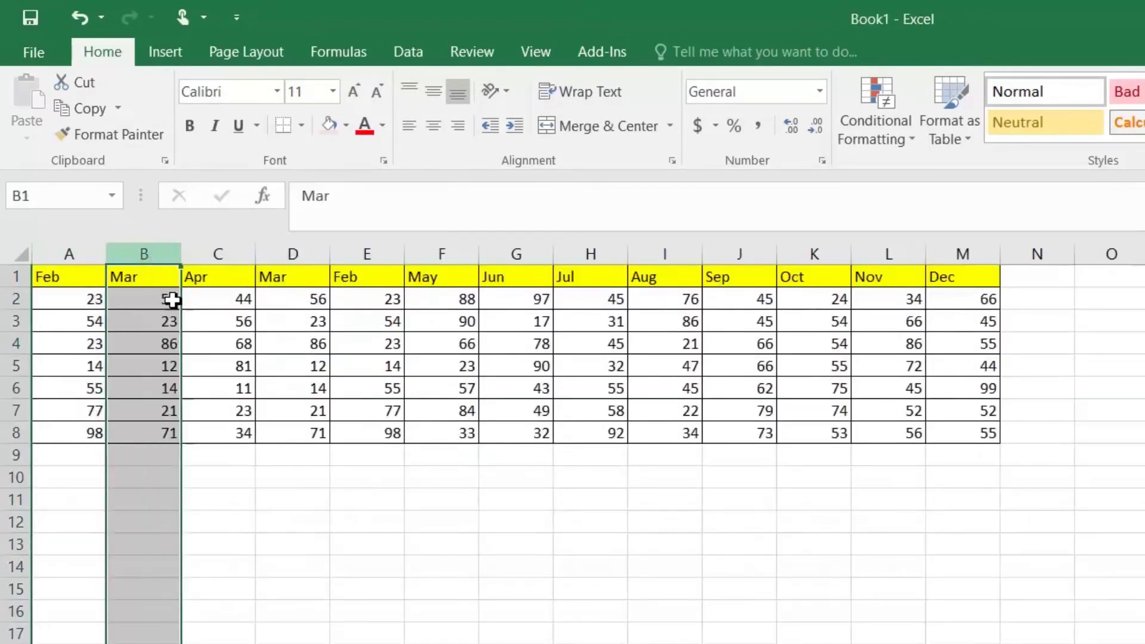
left_click(173, 298)
key("alt+Tab")
left_click(166, 260)
right_click(166, 260)
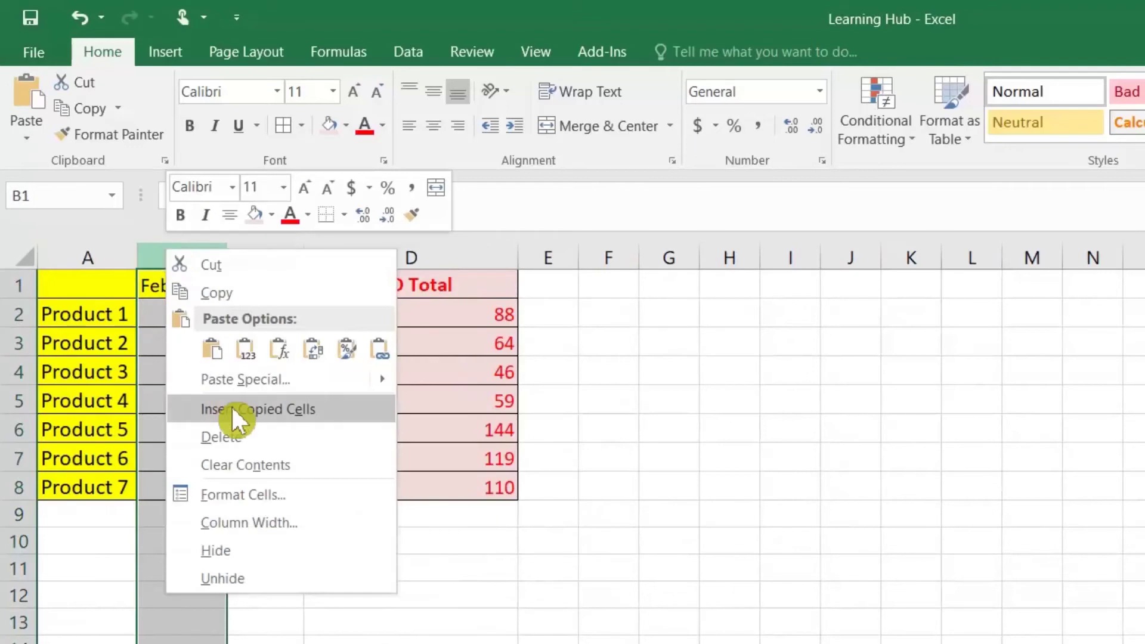
left_click(231, 404)
left_click(547, 315)
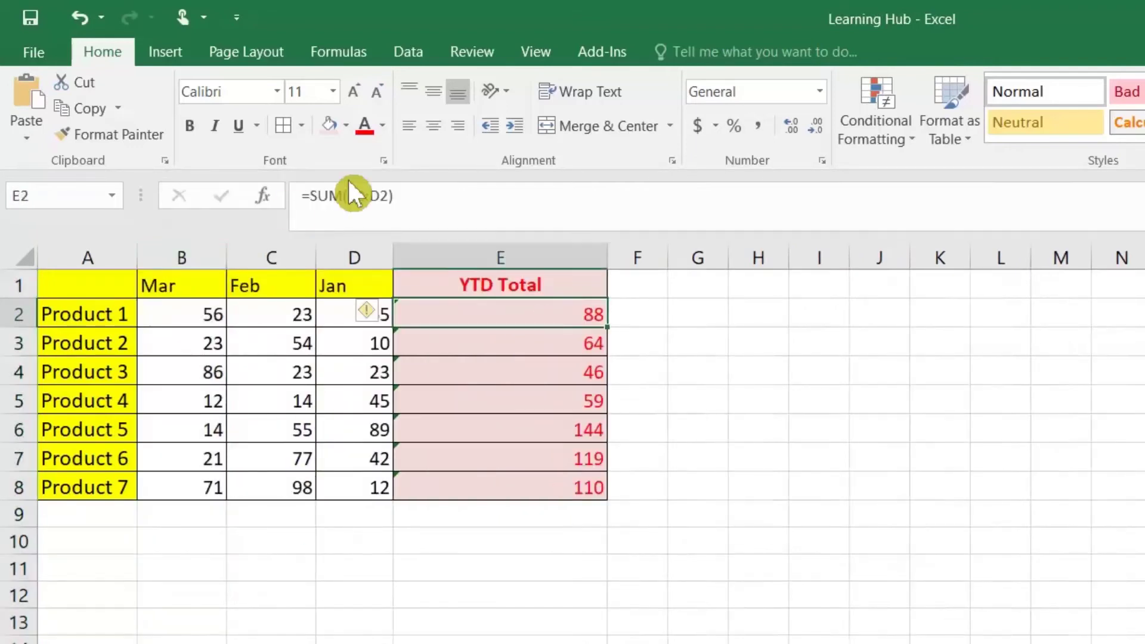
Rewrite the Product 1 YTD Total in E2 as =SUM(INDIRECT("B2"):D2)
double_click(485, 318)
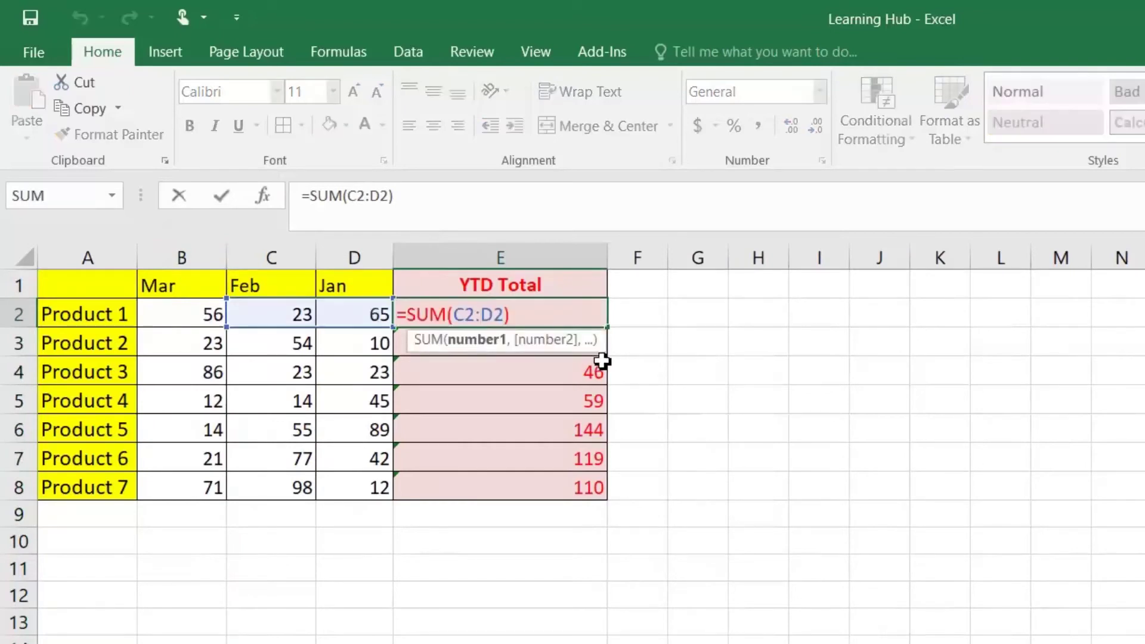
key("Return")
key("Up")
key("F2")
key("Left")
key("Left")
key("Left")
type("ind")
key("Down")
key("Tab")
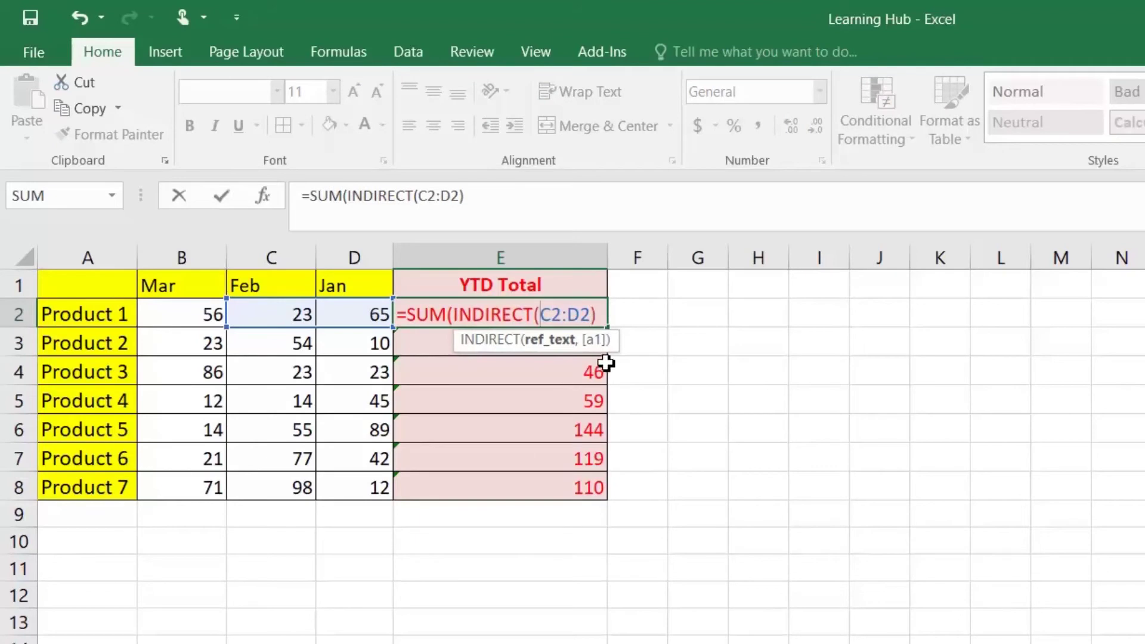
type("\"")
key("BackSpace")
type("b")
key("BackSpace")
type("B2\"")
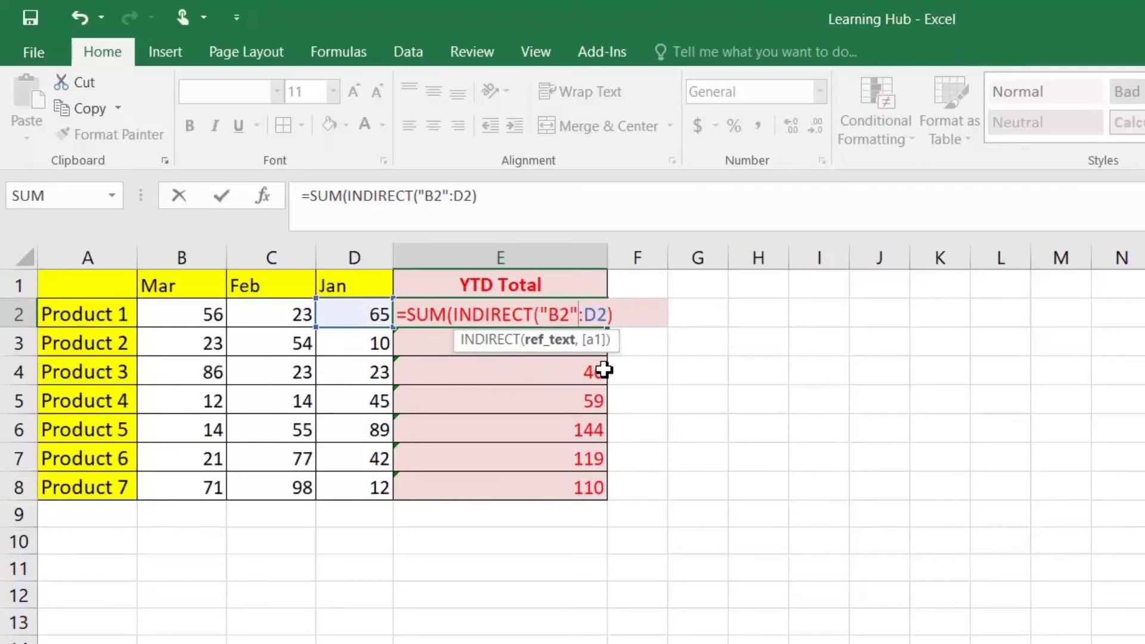
key("Return")
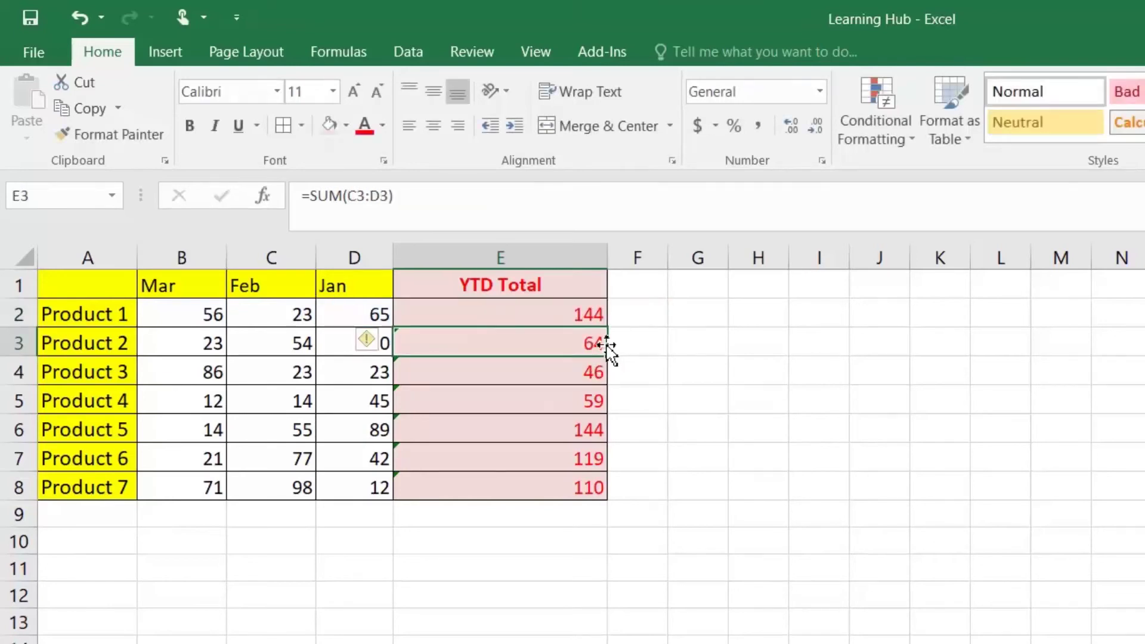
Fill the INDIRECT formula down to Product 7 and check the summed Mar–Jan values
left_click(601, 309)
double_click(608, 326)
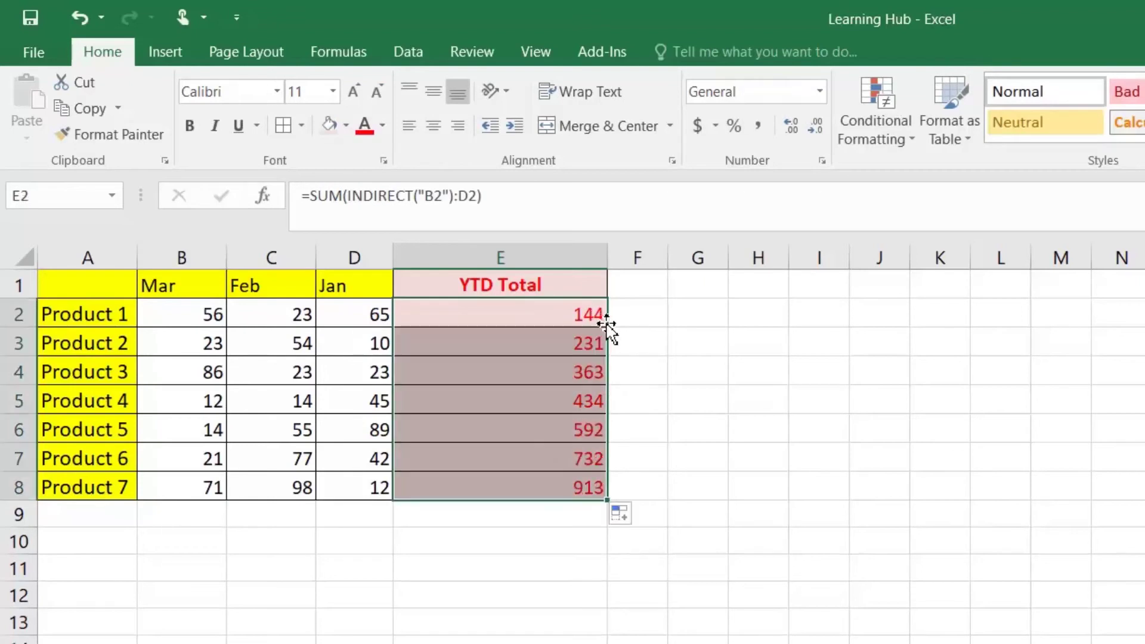
left_click(604, 315)
left_click_drag(173, 321, 346, 316)
left_click(509, 312)
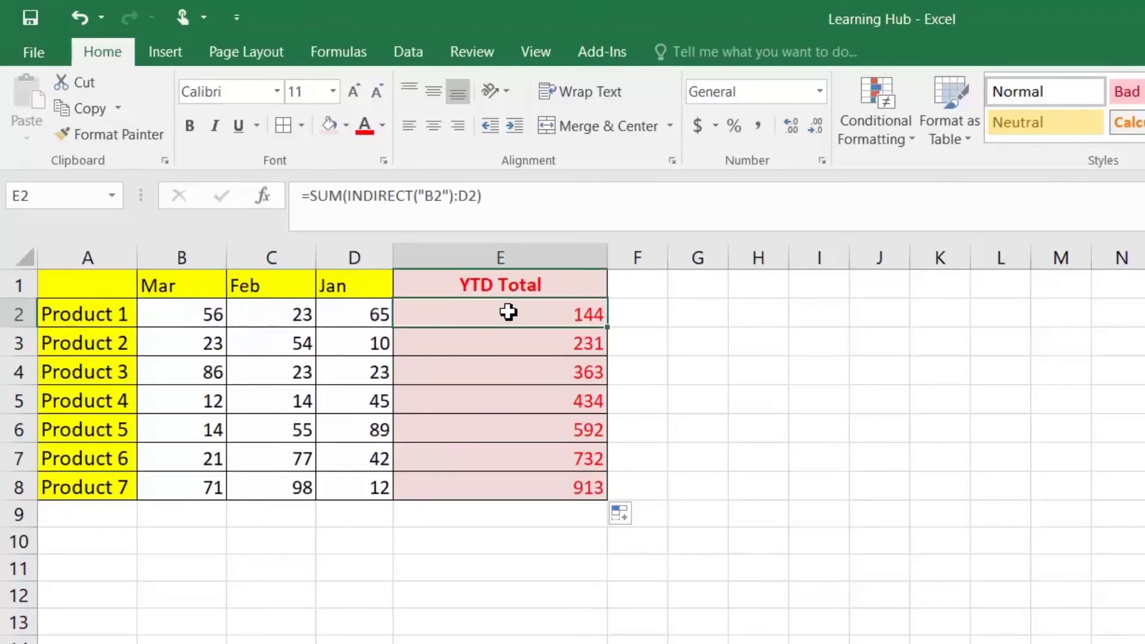
left_click_drag(351, 195, 455, 196)
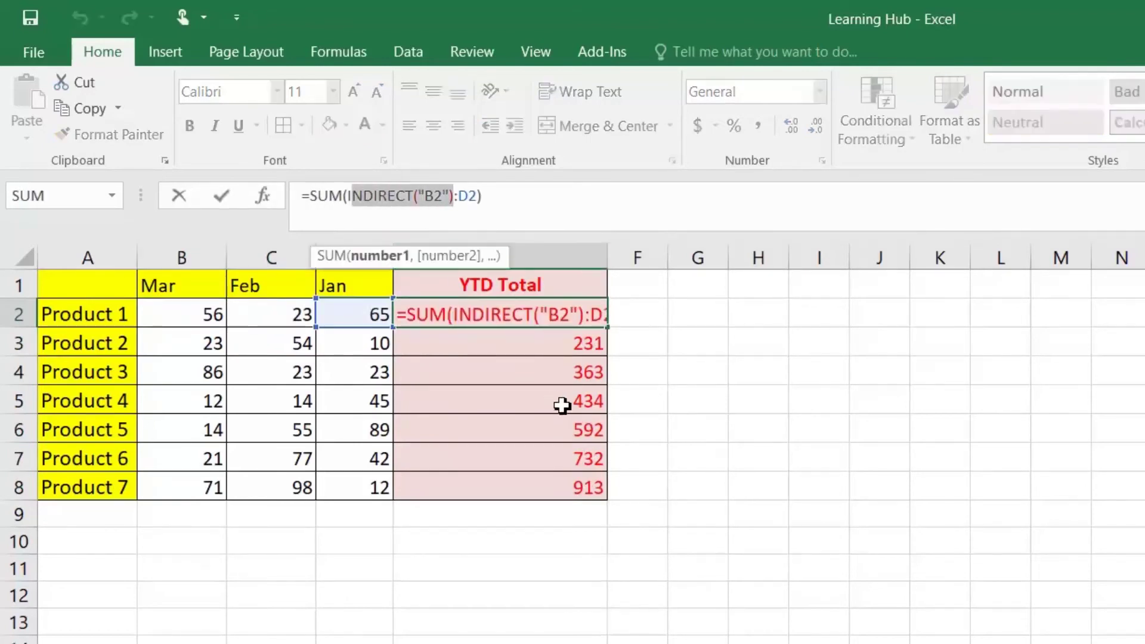
Insert Book1's Apr column before Mar and check the YTD Total formula
key("Escape")
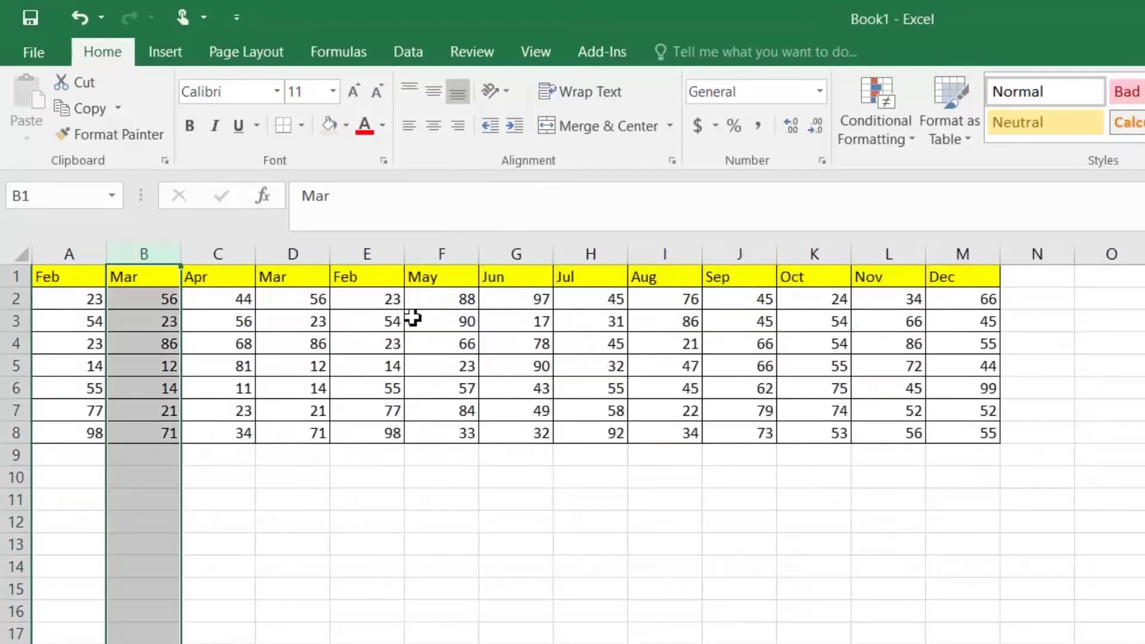
right_click(222, 257)
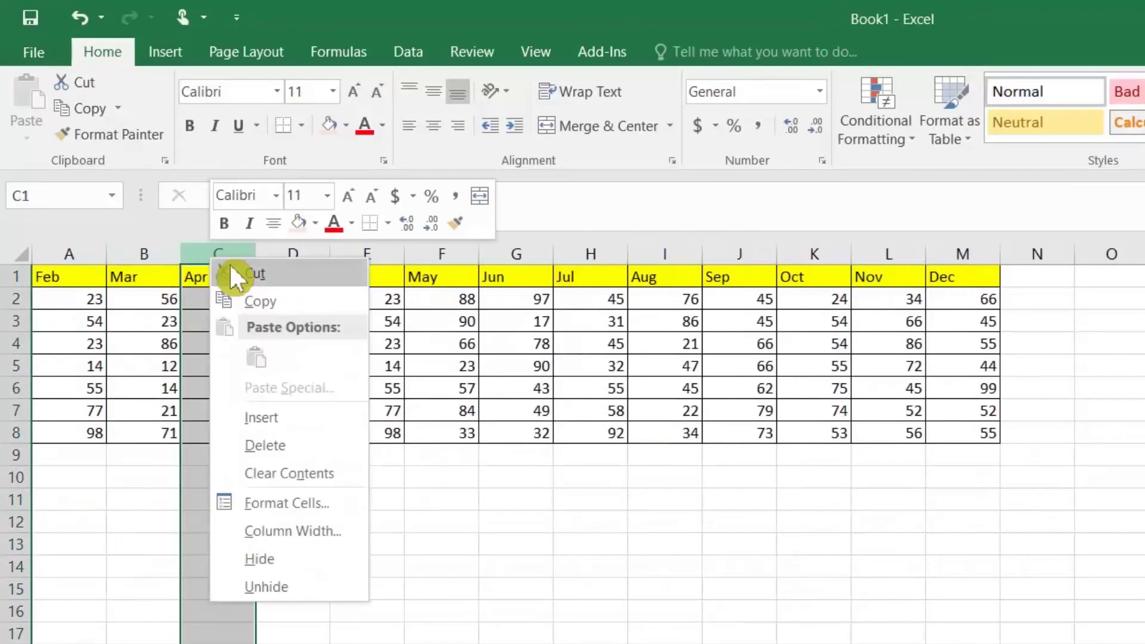
left_click(258, 298)
key("alt+Tab")
right_click(194, 246)
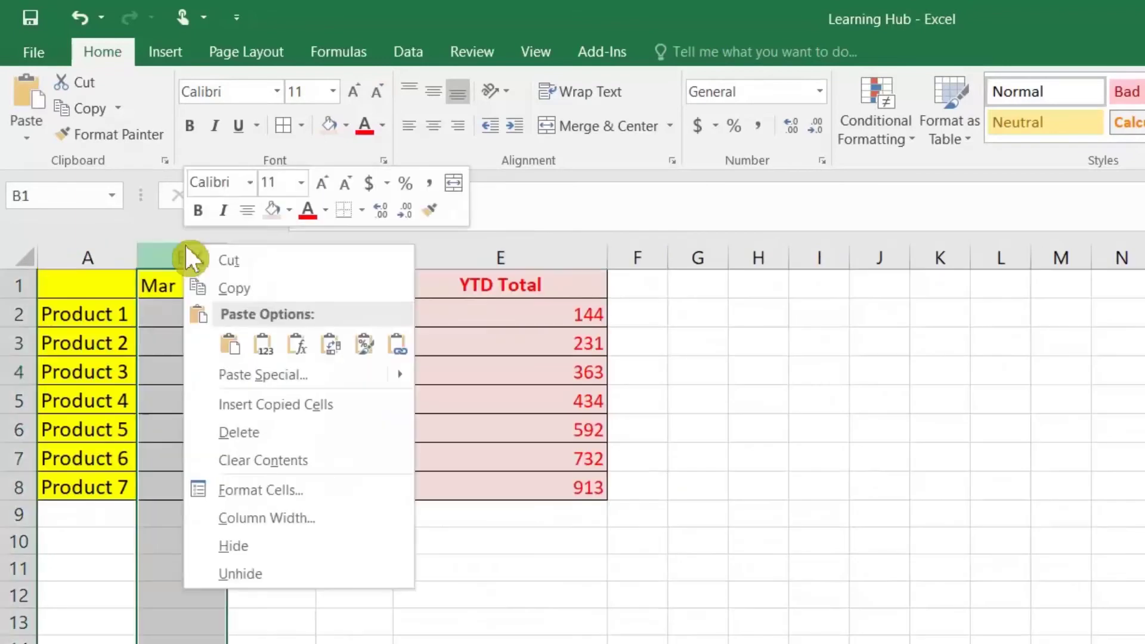
left_click(235, 401)
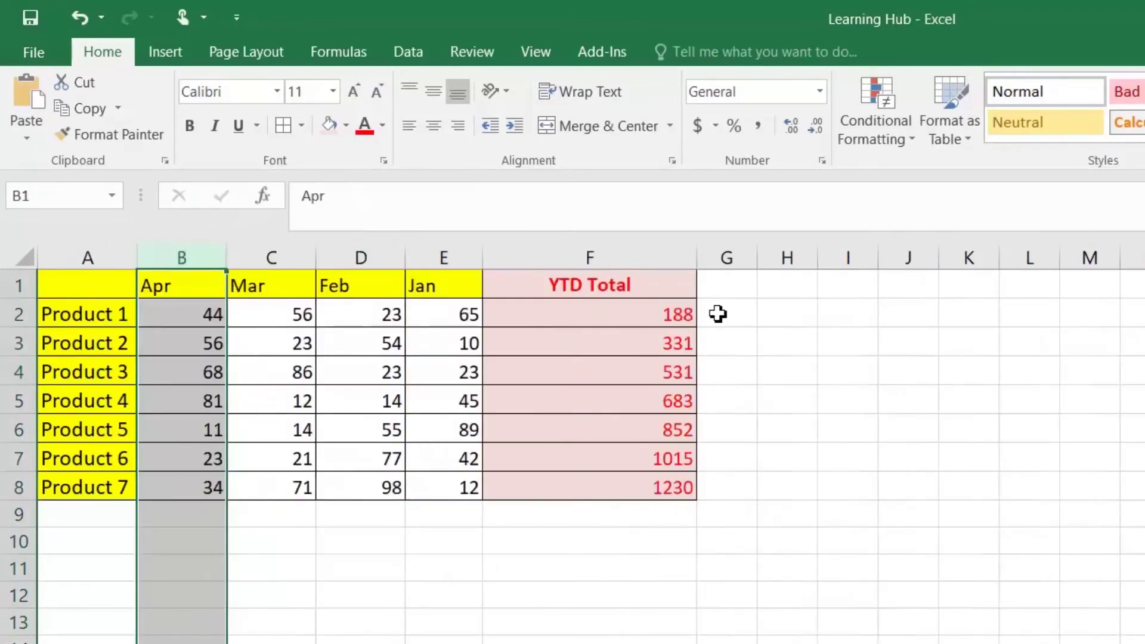
left_click(651, 322)
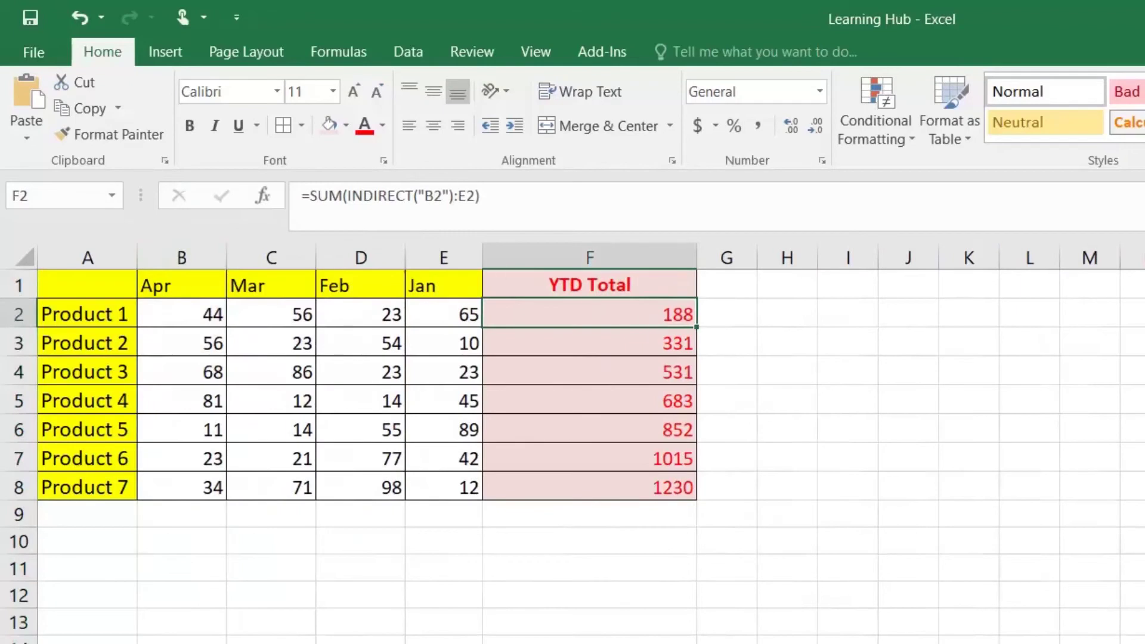
Insert Book1's May column before Apr and check the expanded YTD Total formula
key("alt+Tab")
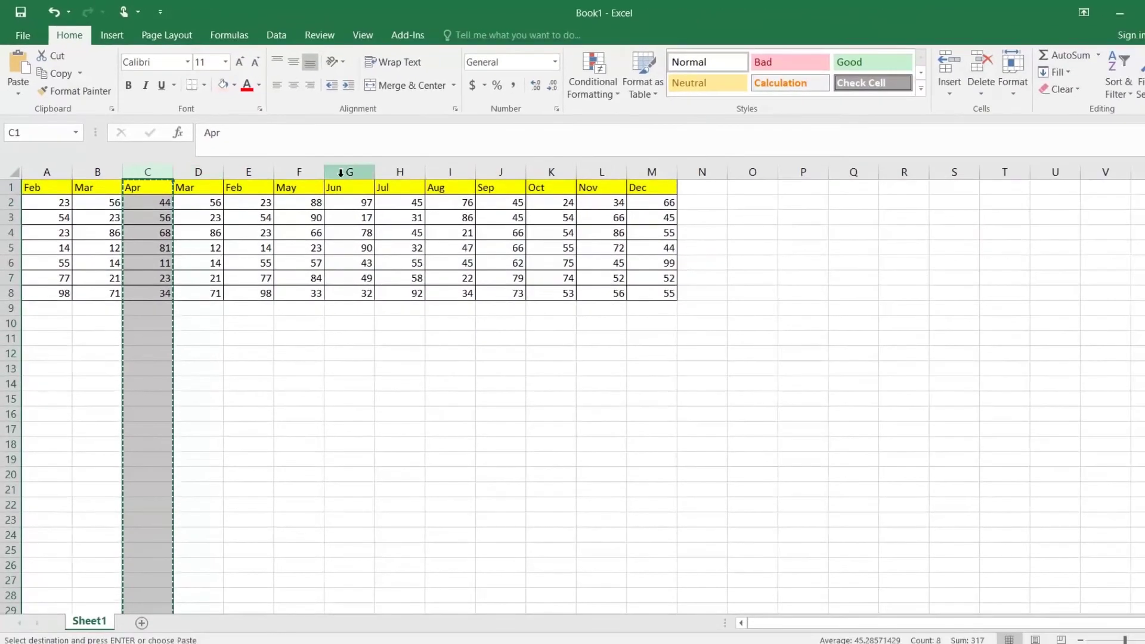
right_click(302, 172)
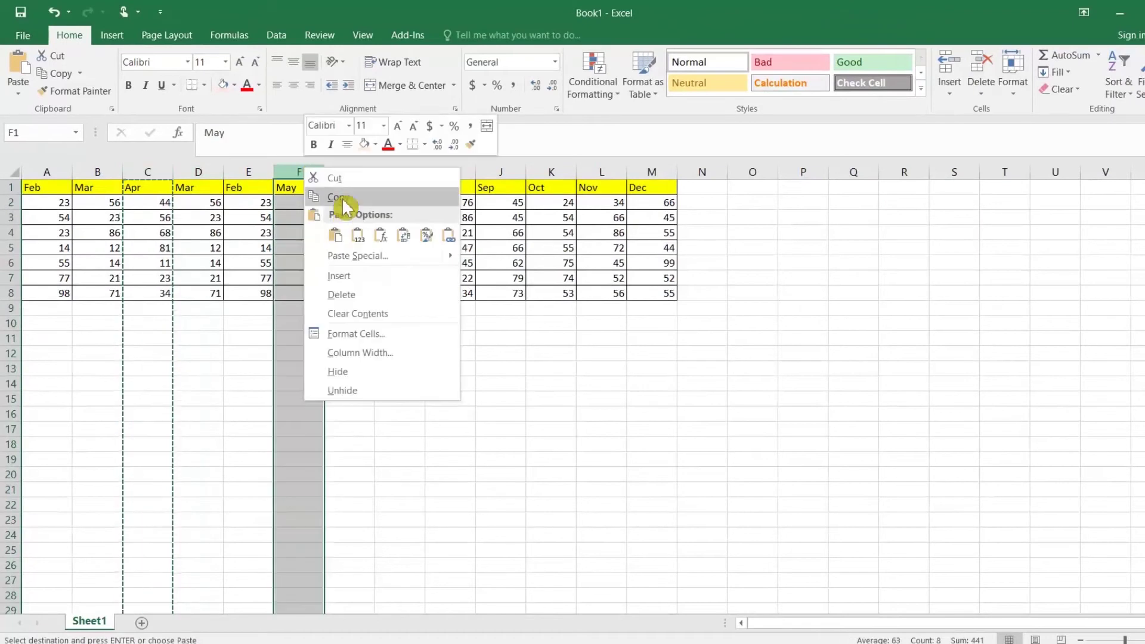
left_click(344, 200)
key("alt+Tab")
right_click(123, 173)
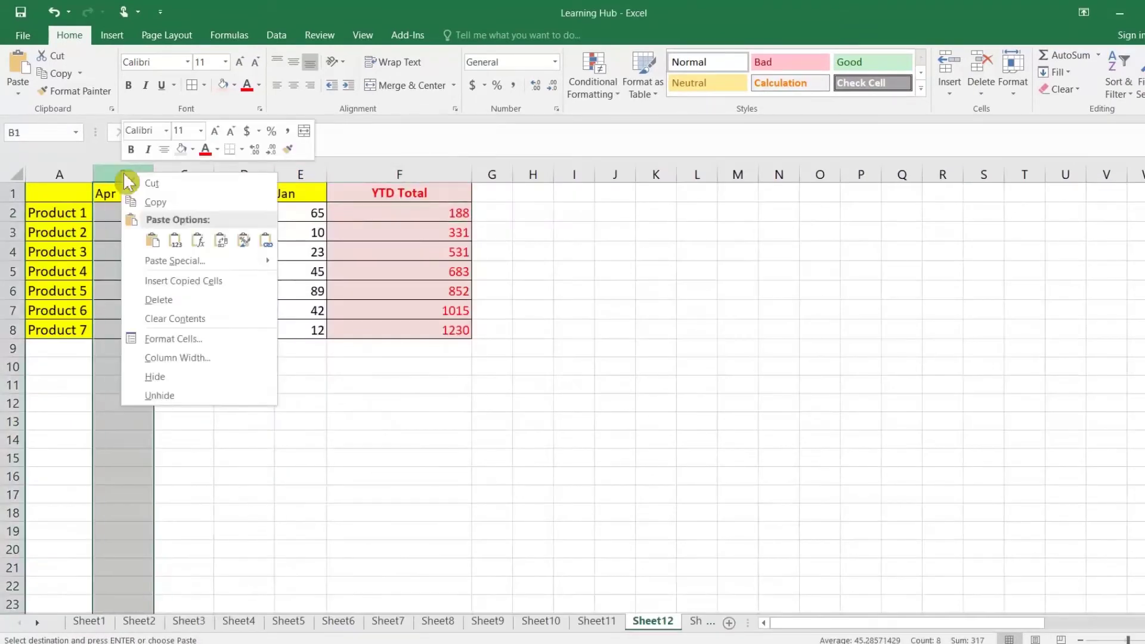
left_click(183, 281)
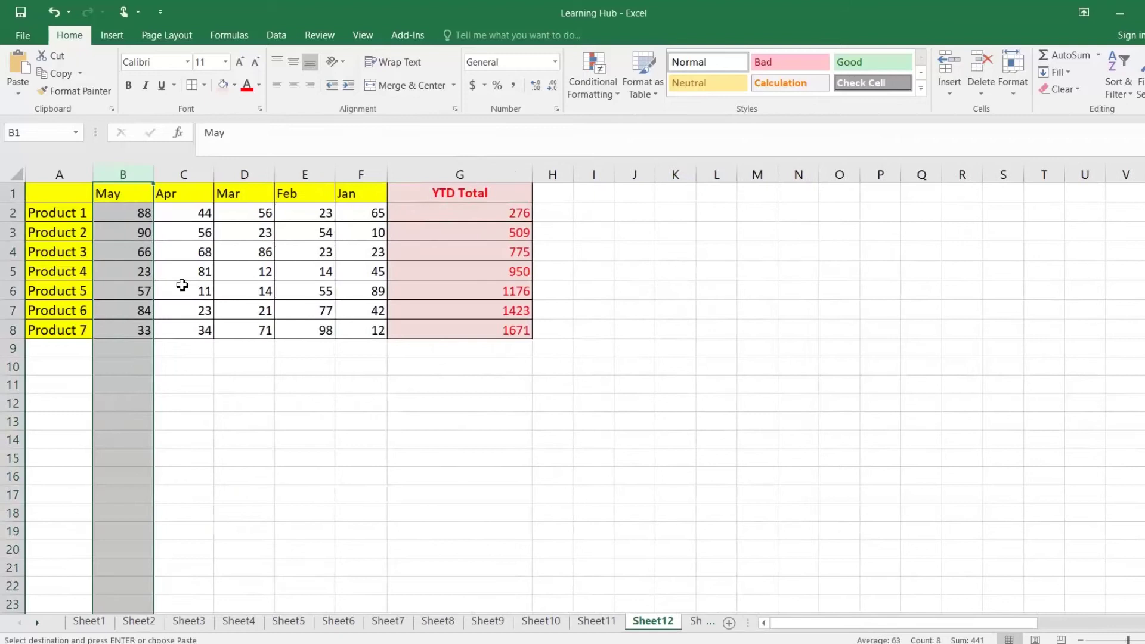
left_click(522, 213)
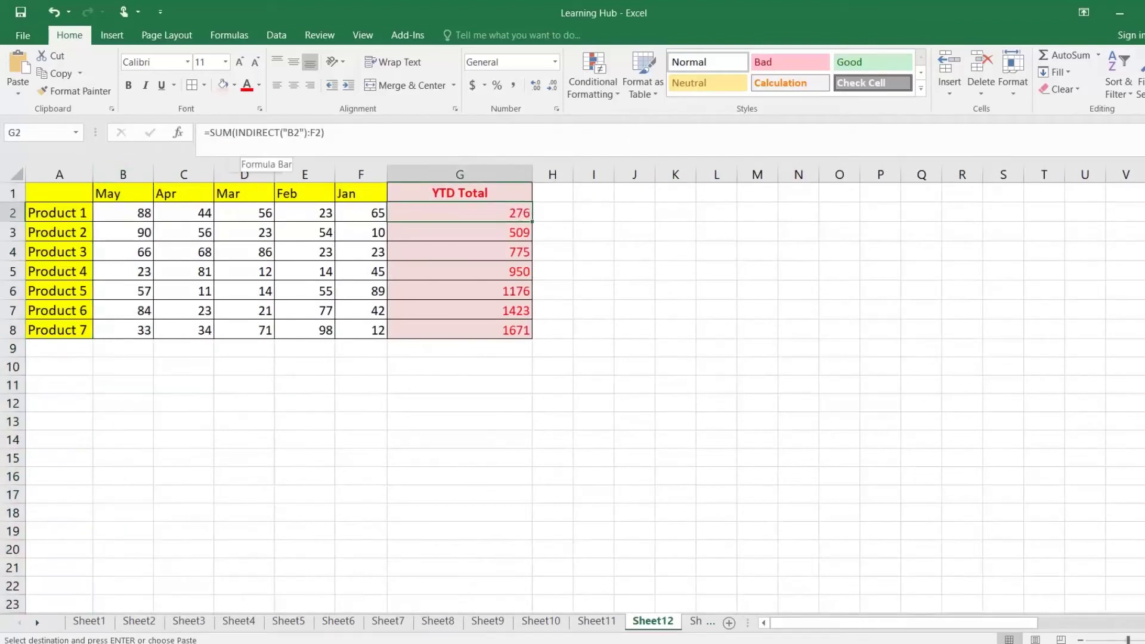
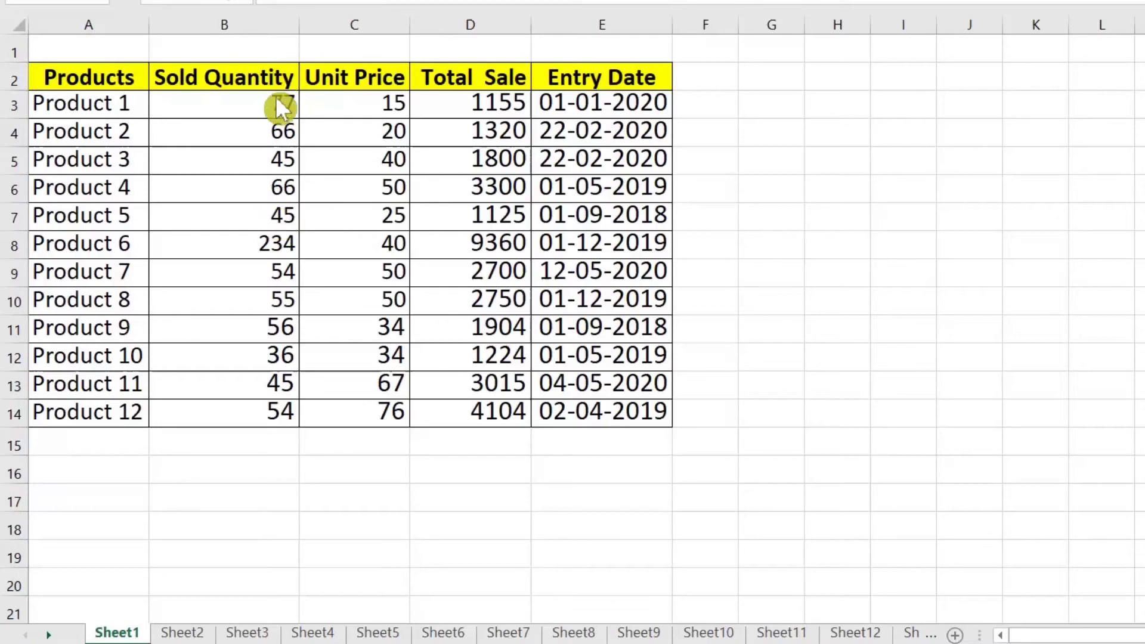
Add Quick Analysis data bars to the Sold Quantity values B3:B14
left_click_drag(257, 106, 273, 394)
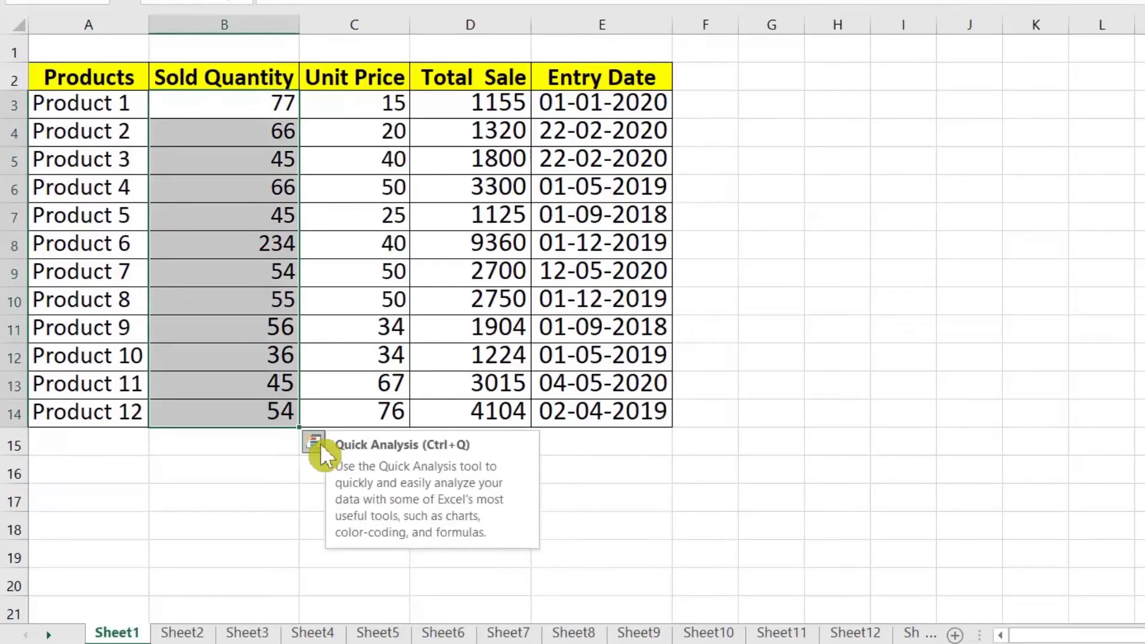
left_click(314, 442)
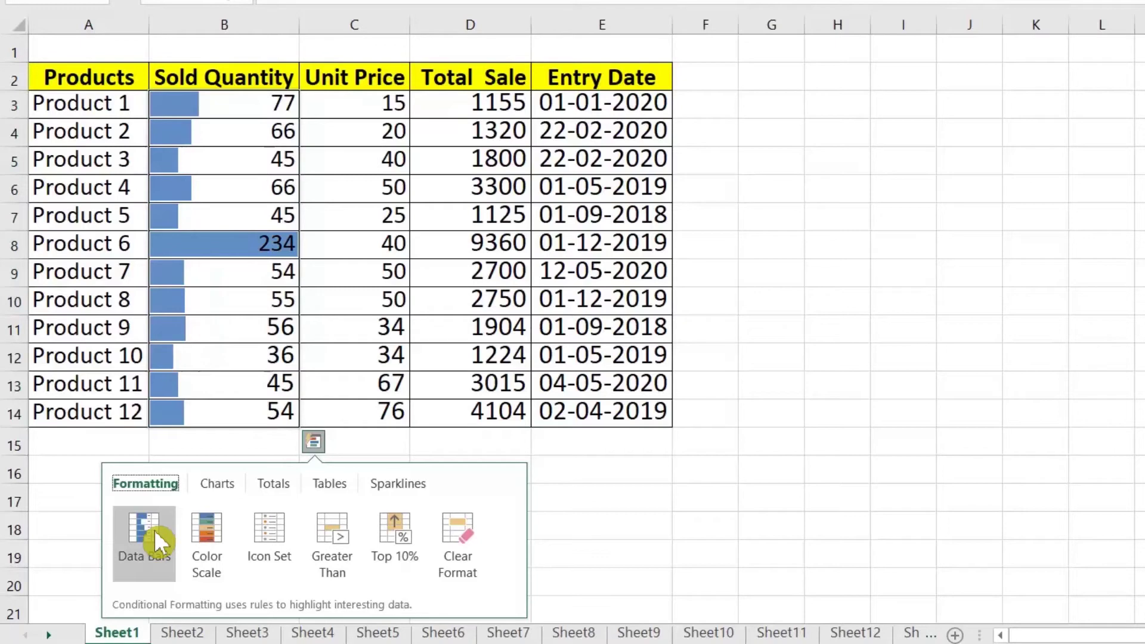
left_click(154, 530)
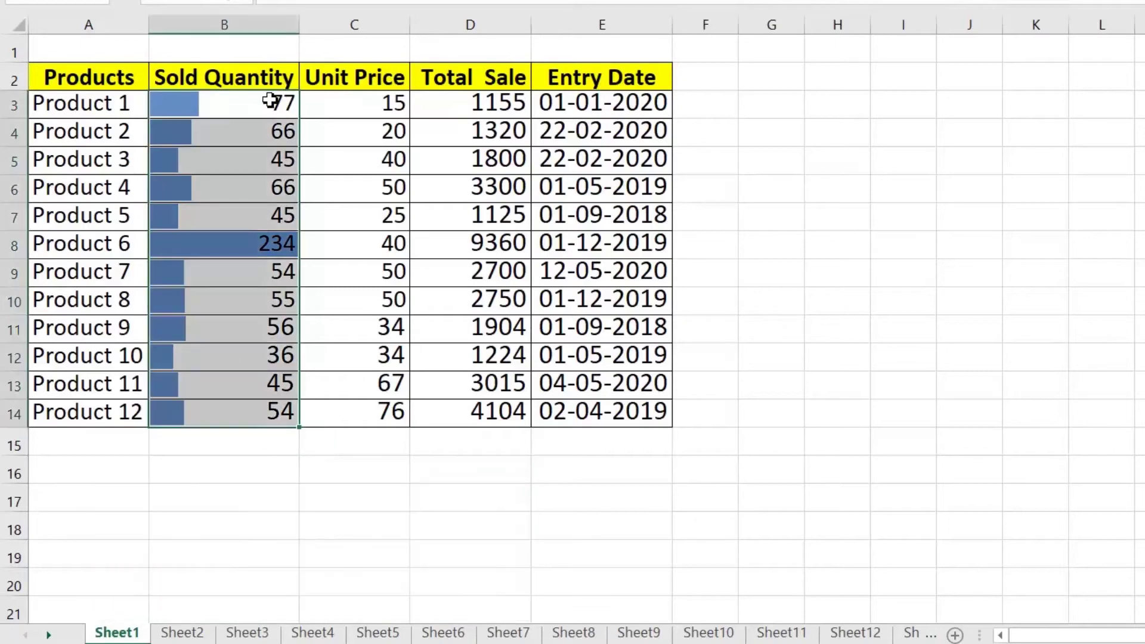
Change Product 1's quantity in B3 to 200, then to 0, and reselect the quantity range
left_click(270, 101)
type("200")
key("Return")
left_click(212, 105)
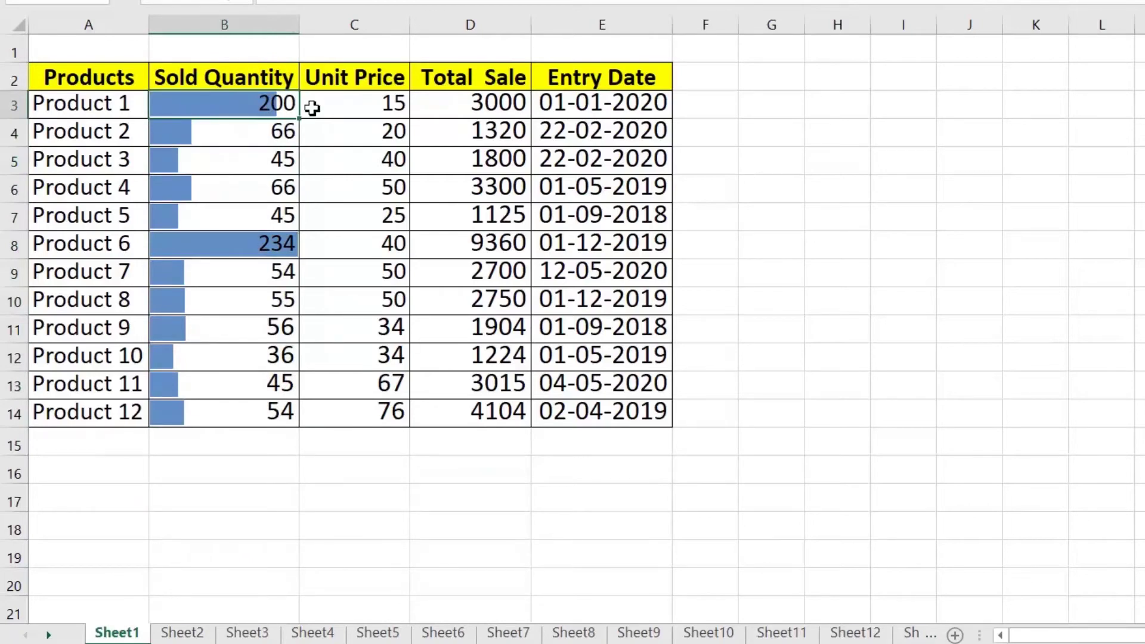
type("0\\")
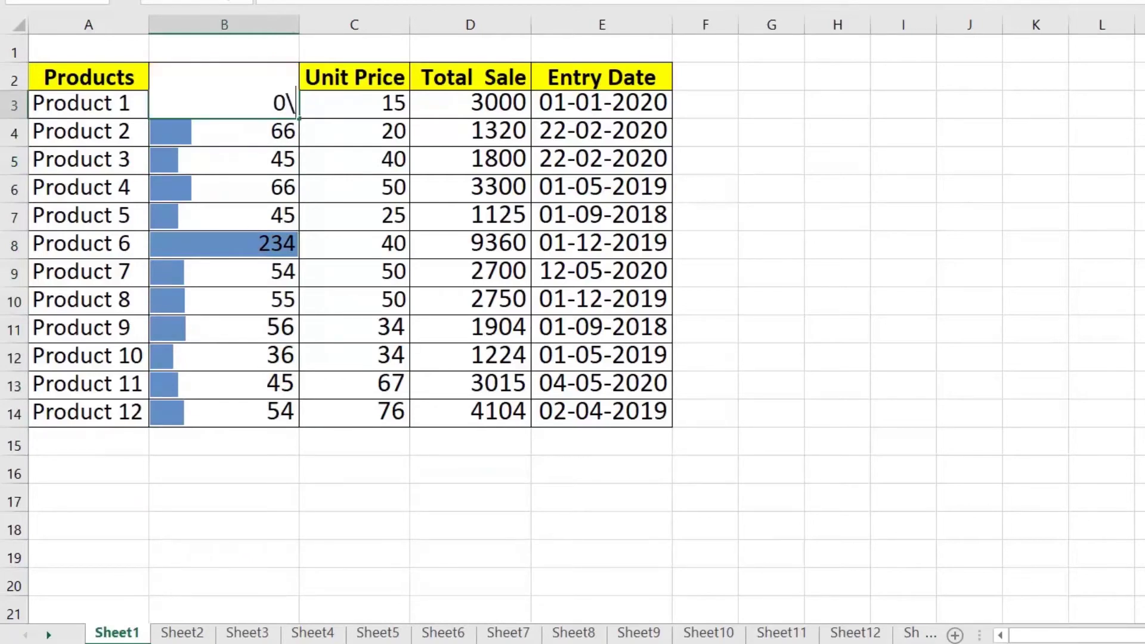
key("Return")
left_click(231, 104)
left_click_drag(230, 131, 249, 414)
left_click(315, 442)
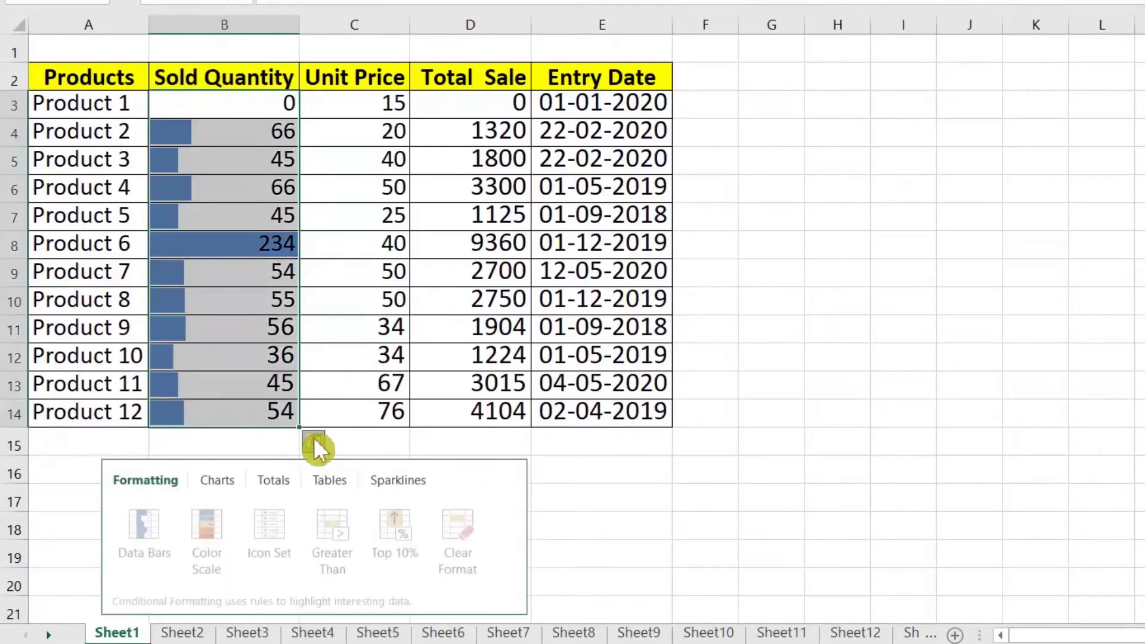
Add a Sum of 756 below Sold Quantity, then replace it with a Count in B15
left_click(260, 483)
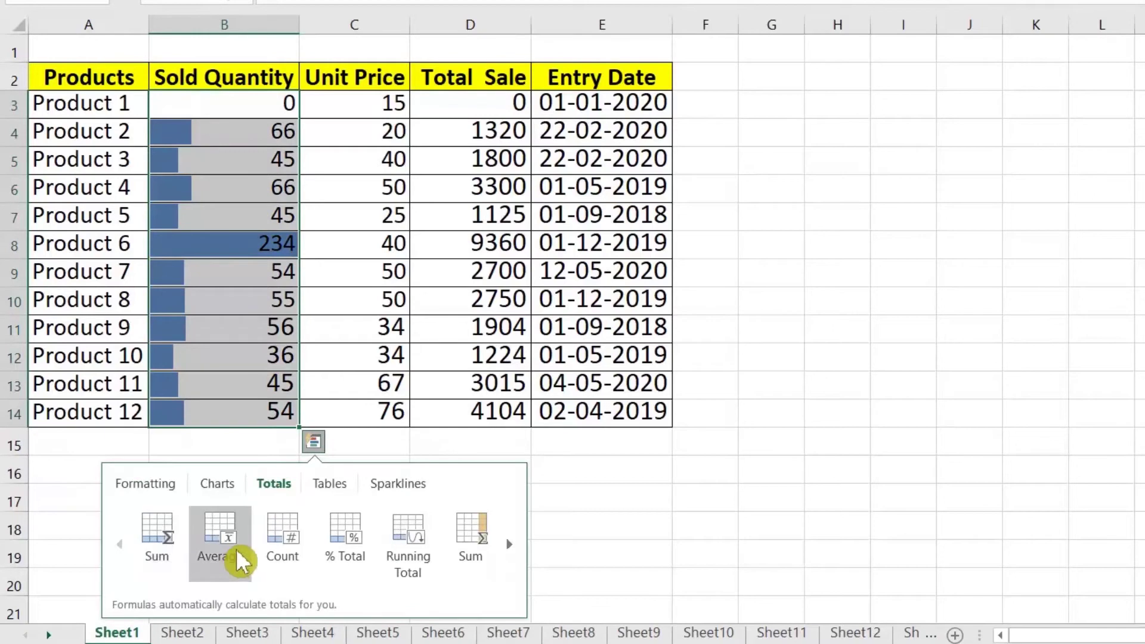
left_click(170, 524)
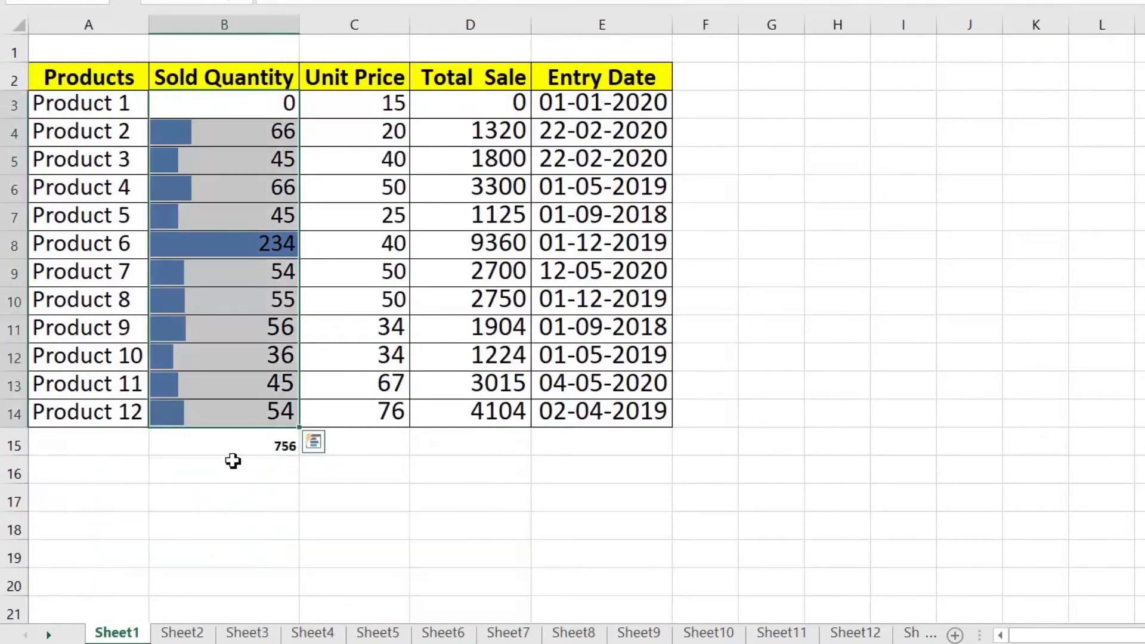
left_click(271, 445)
left_click_drag(287, 105, 292, 410)
left_click(314, 442)
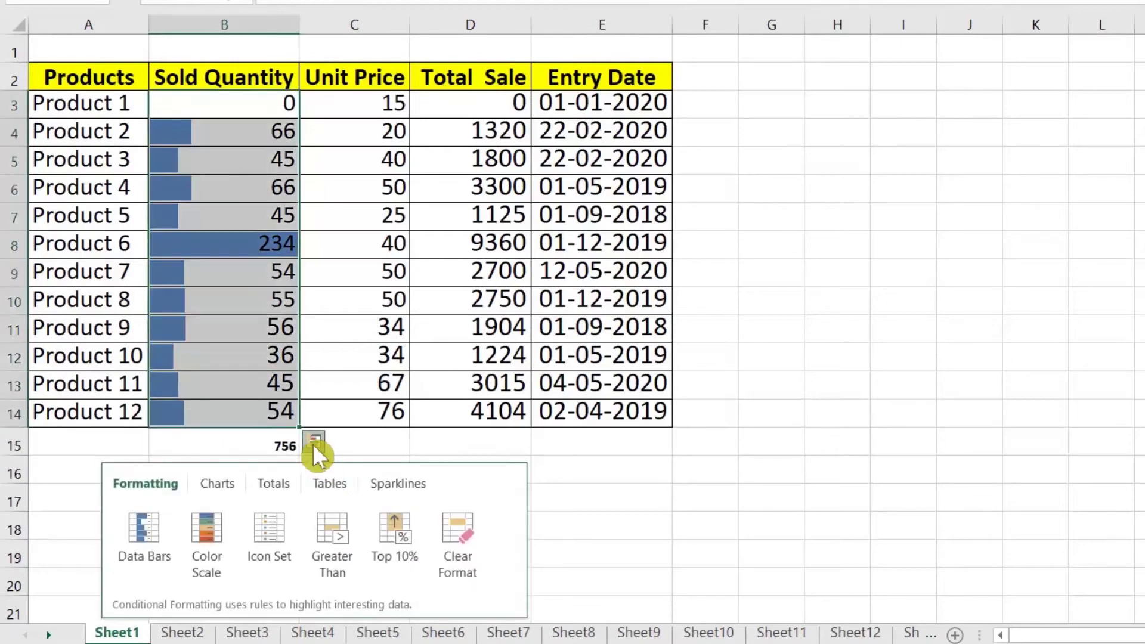
left_click(267, 483)
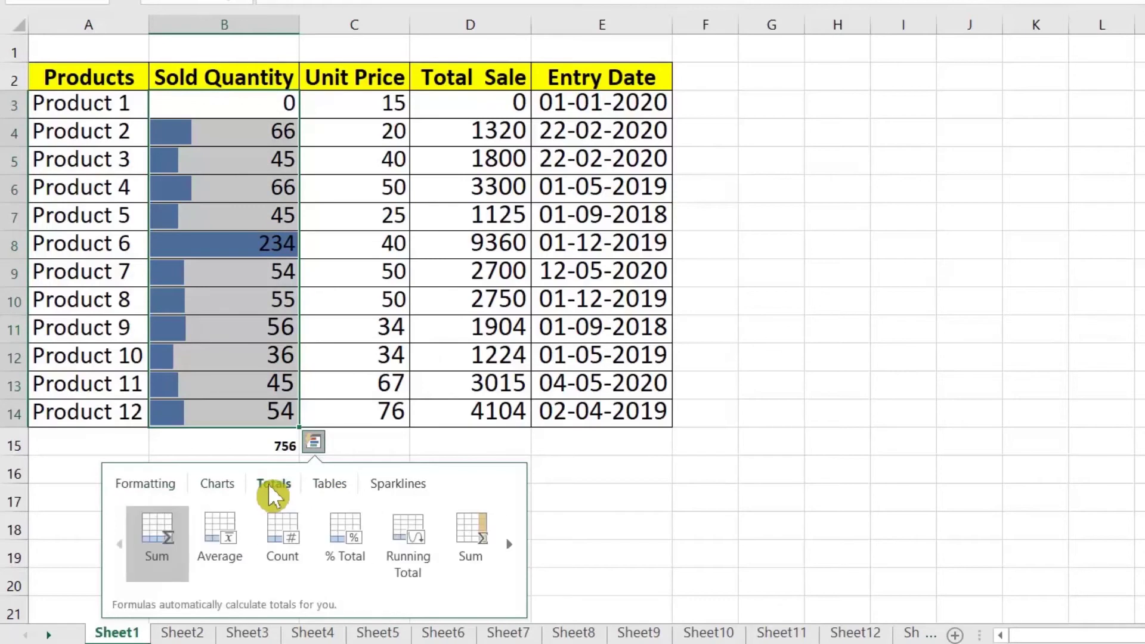
left_click(281, 526)
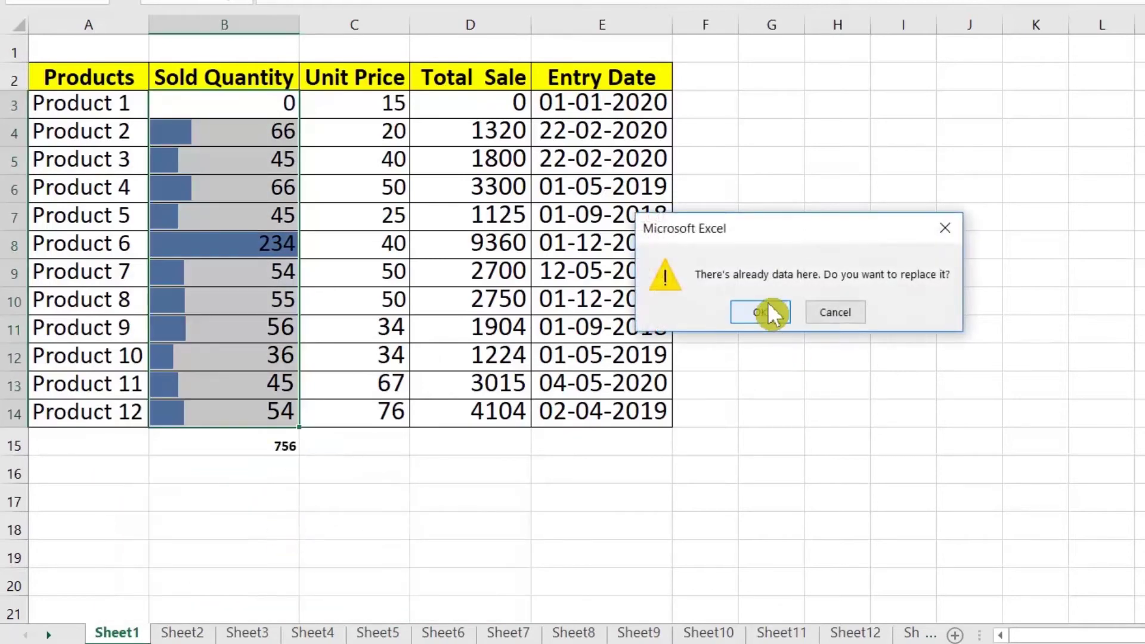
left_click(772, 317)
left_click(289, 457)
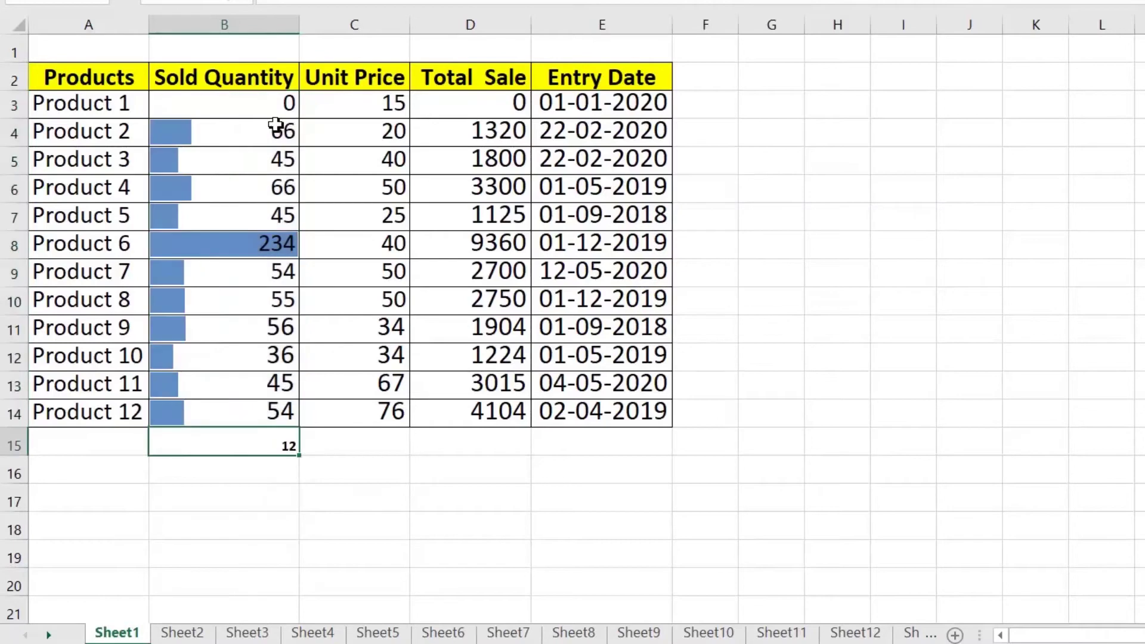
Use Quick Analysis Totals to sum Total Sale D3:D14 into D15, giving 32602
left_click_drag(484, 128, 510, 414)
left_click(545, 442)
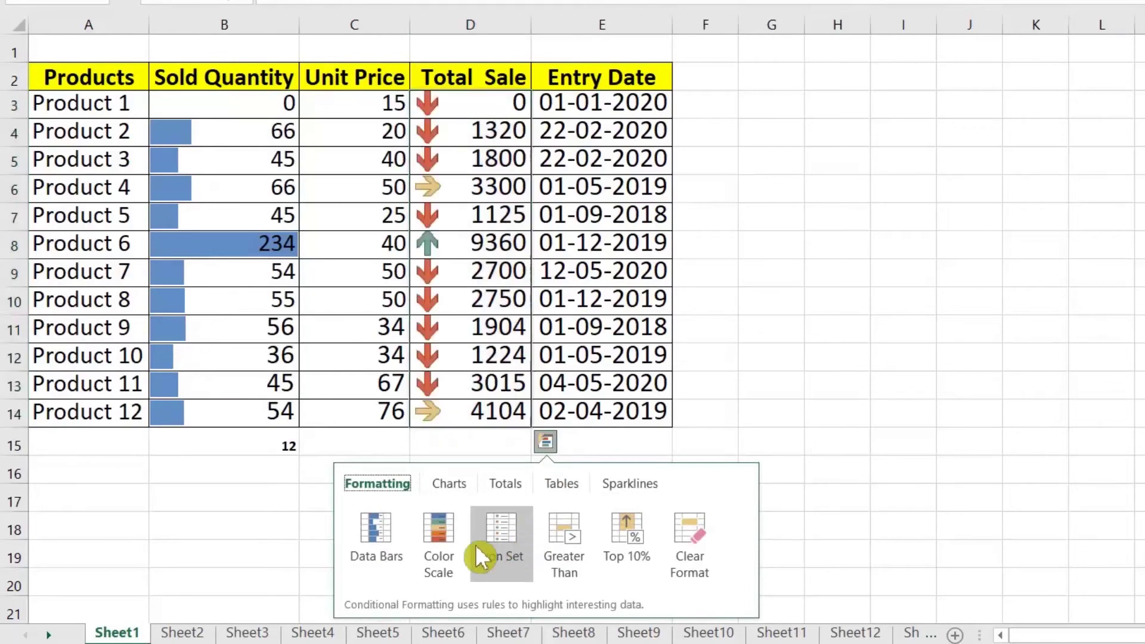
left_click(506, 484)
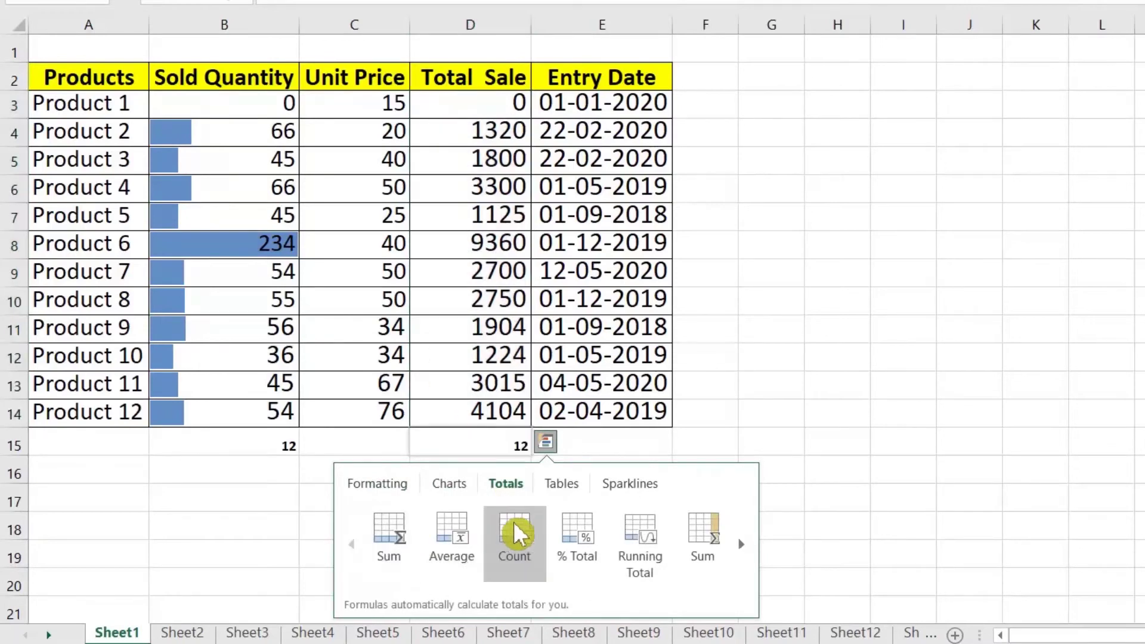
left_click(384, 532)
left_click(485, 477)
left_click(486, 442)
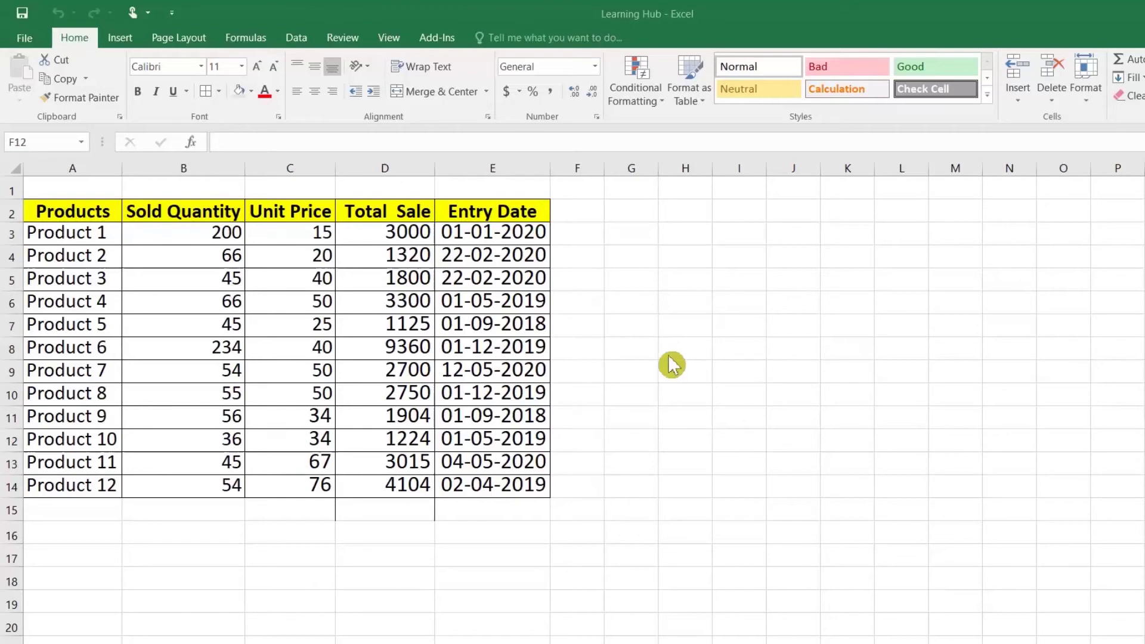
Open the workbook in a second window (View > New Window) and maximize it
left_click(590, 200)
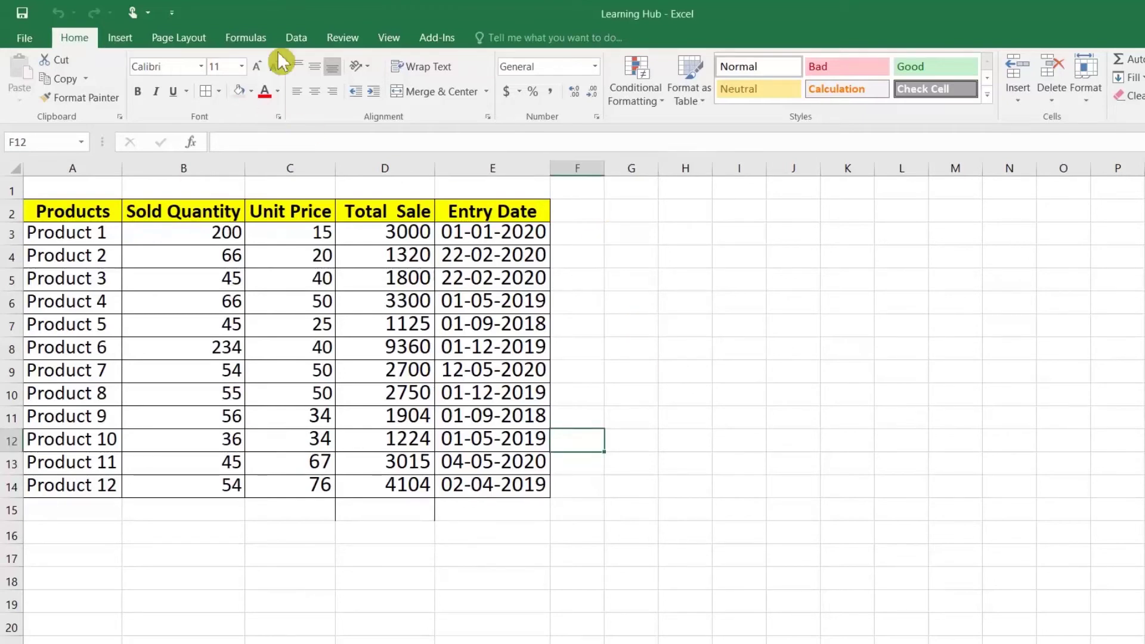
left_click(388, 41)
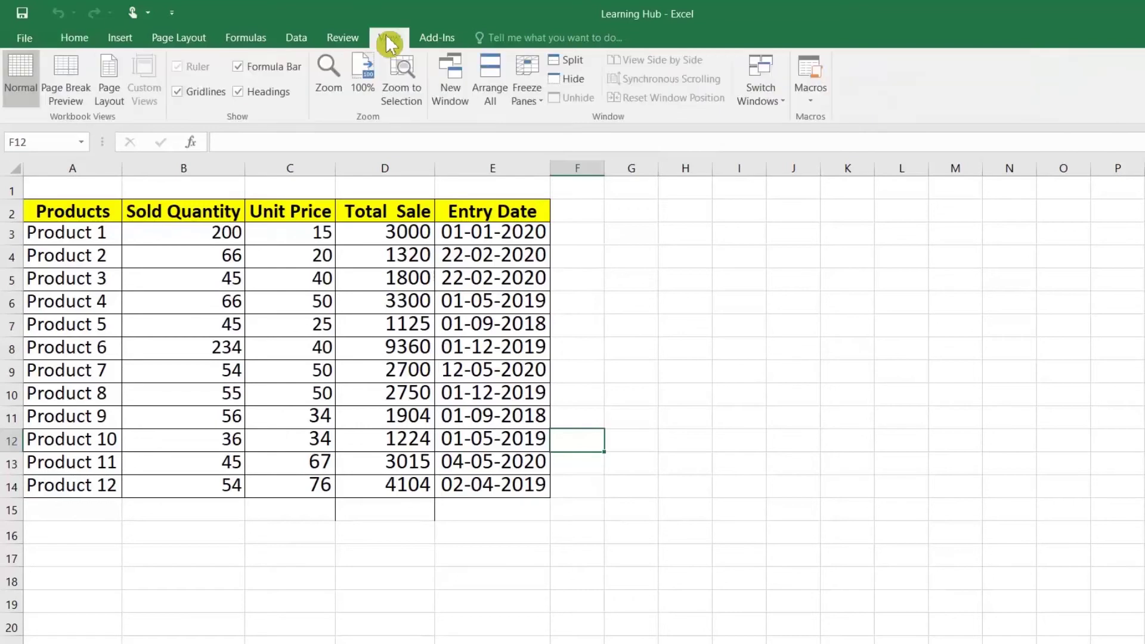
left_click(462, 95)
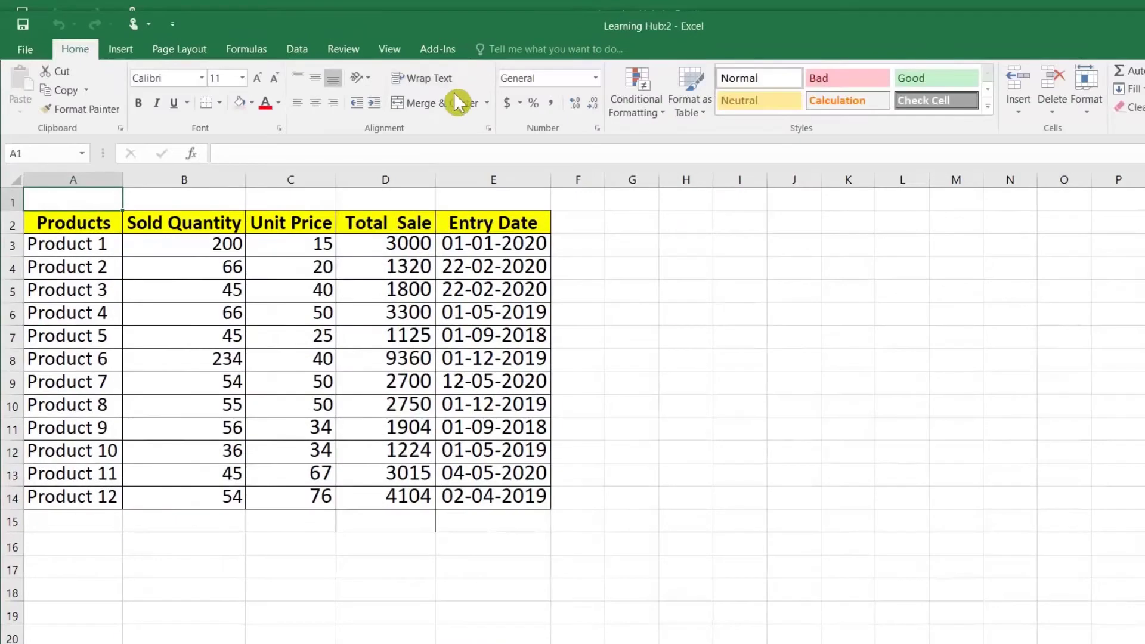
double_click(436, 25)
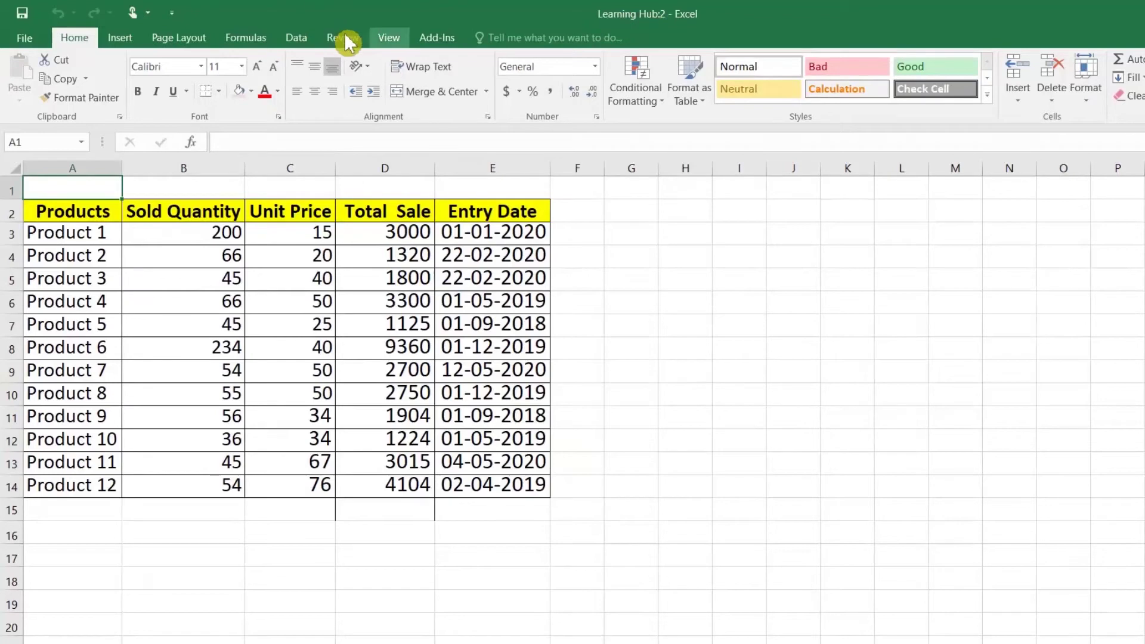
Open a third window, Learning Hub:3, move it up, and cycle windows with Alt+Tab
left_click(385, 38)
left_click(452, 99)
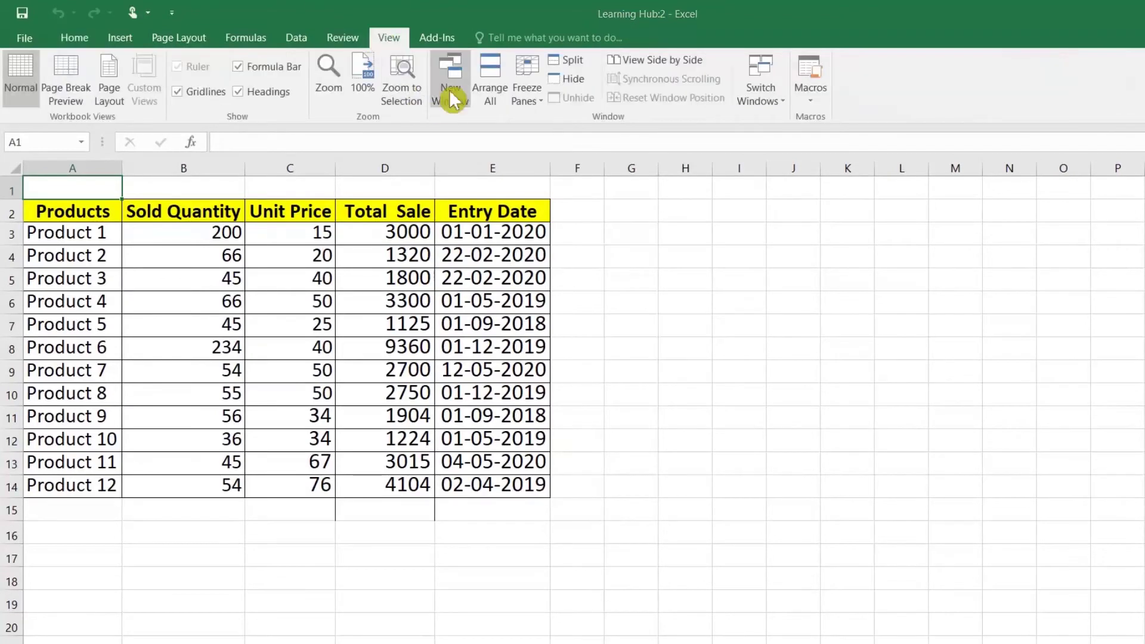
left_click_drag(673, 23, 672, 12)
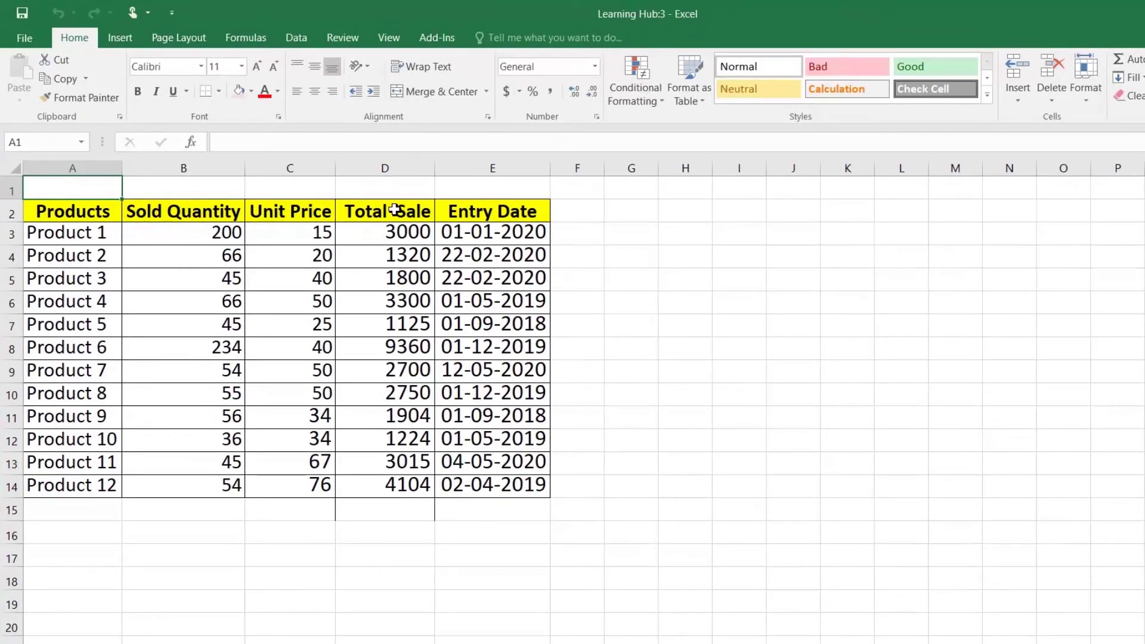
key("alt+Tab")
key("alt+Tab")
key("alt+Tab")
key("alt+Tab")
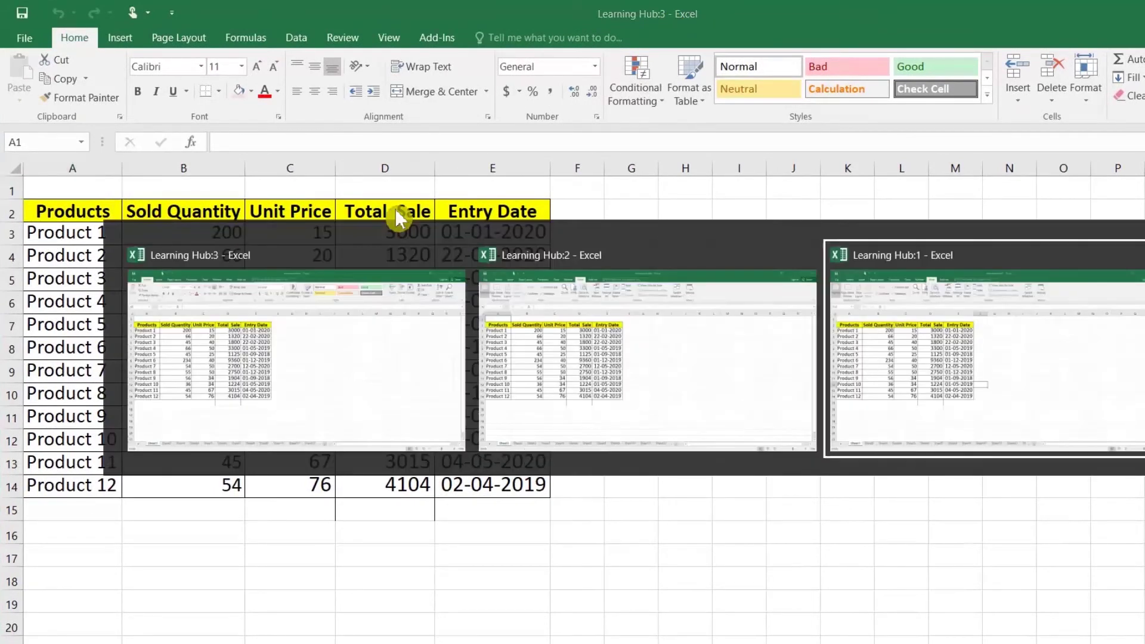
key("alt+Tab")
key("alt+Tab")
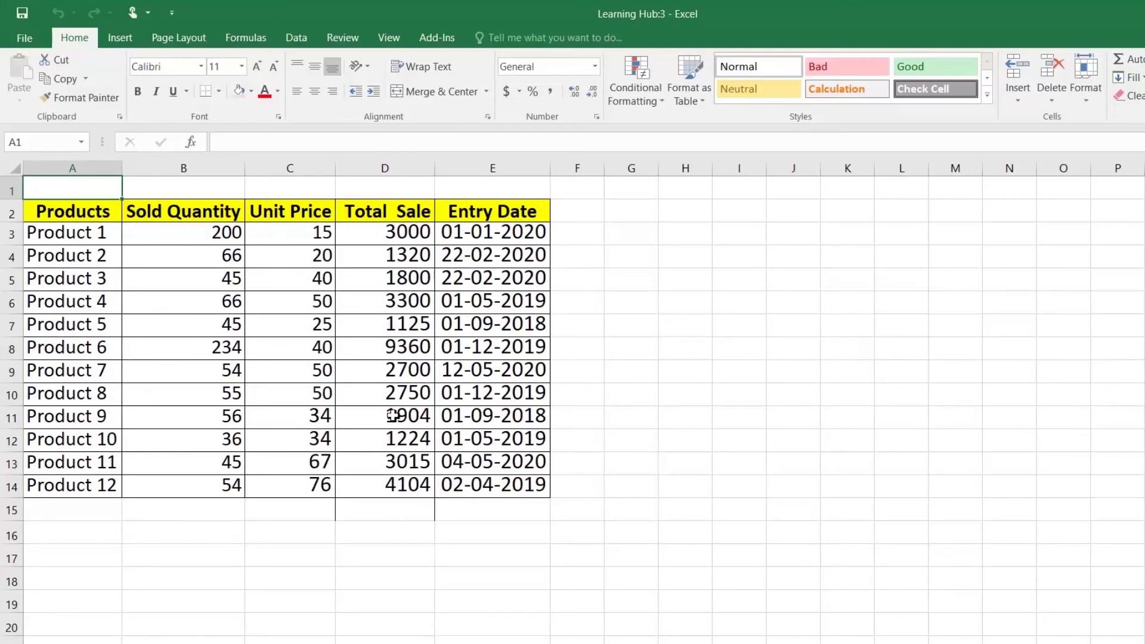
Insert an AutoSum of Total Sale in cell D15
left_click(398, 508)
left_click(1124, 67)
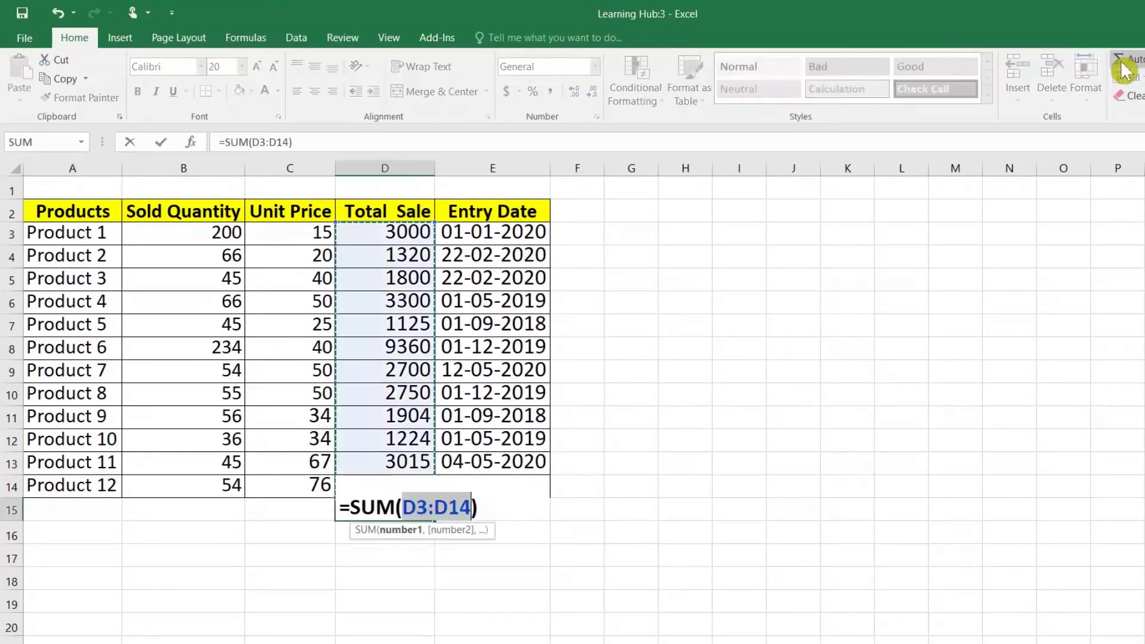
key("Return")
Give the product rows A3:E14 a tan fill colour
left_click_drag(82, 240, 455, 484)
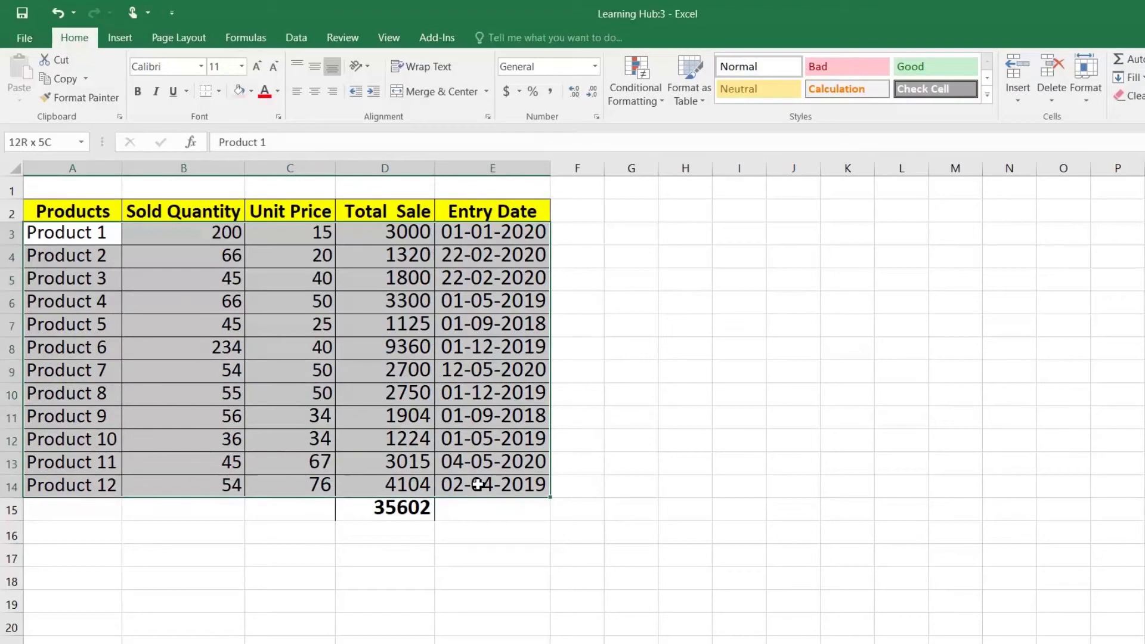
left_click(251, 90)
left_click(269, 147)
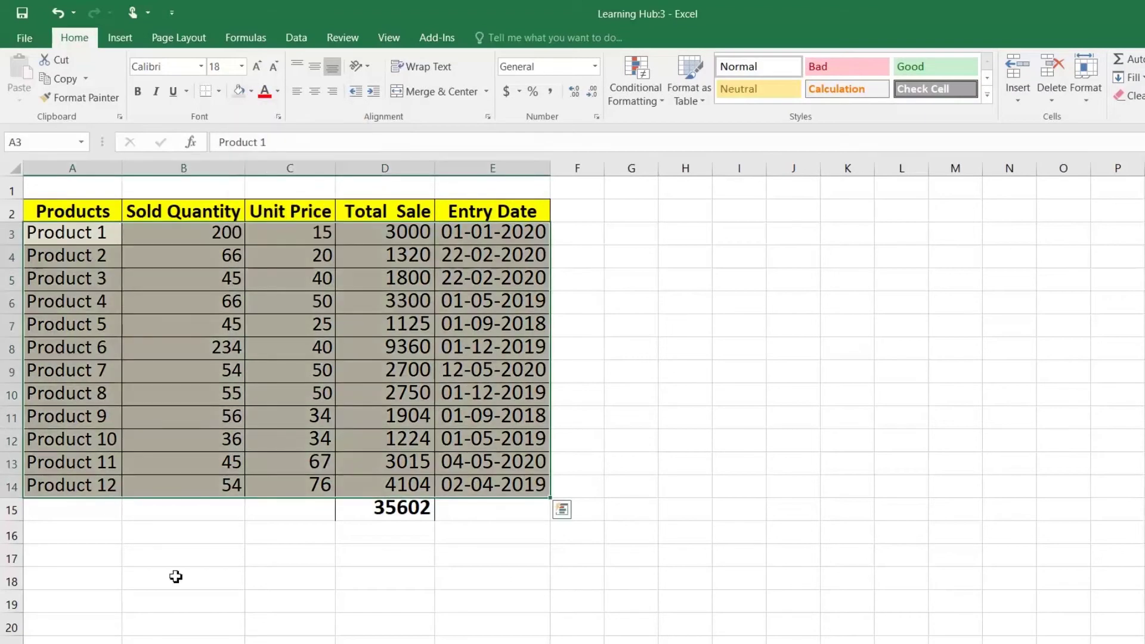
Switch to Learning Hub:2 to check Unit Price C8, then to Learning Hub:3
left_click(275, 643)
left_click(280, 638)
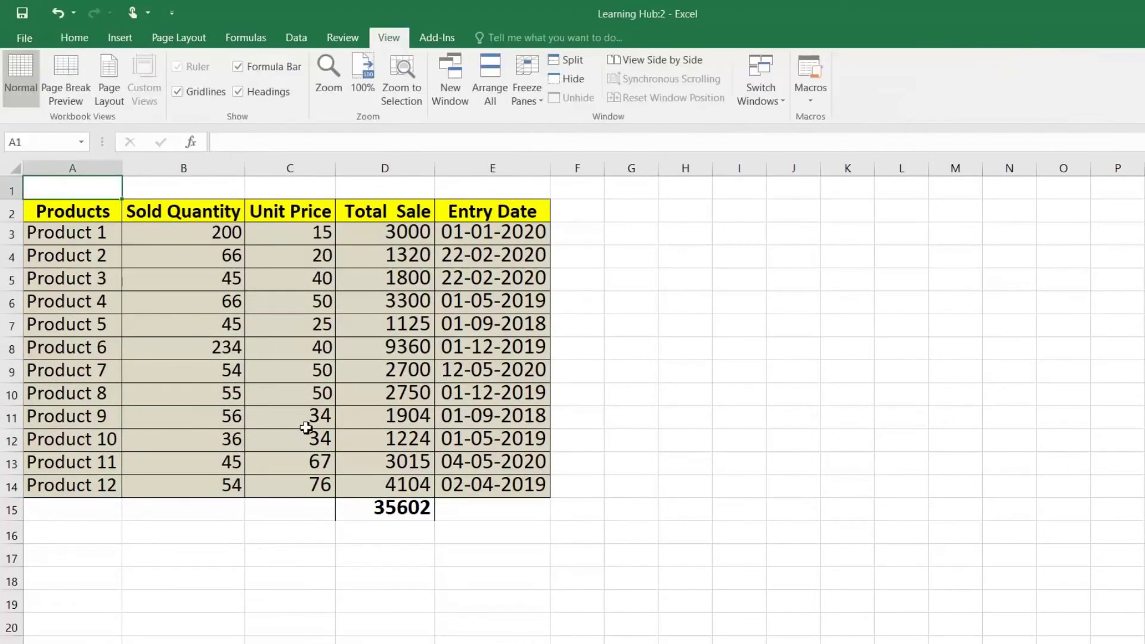
left_click(287, 354)
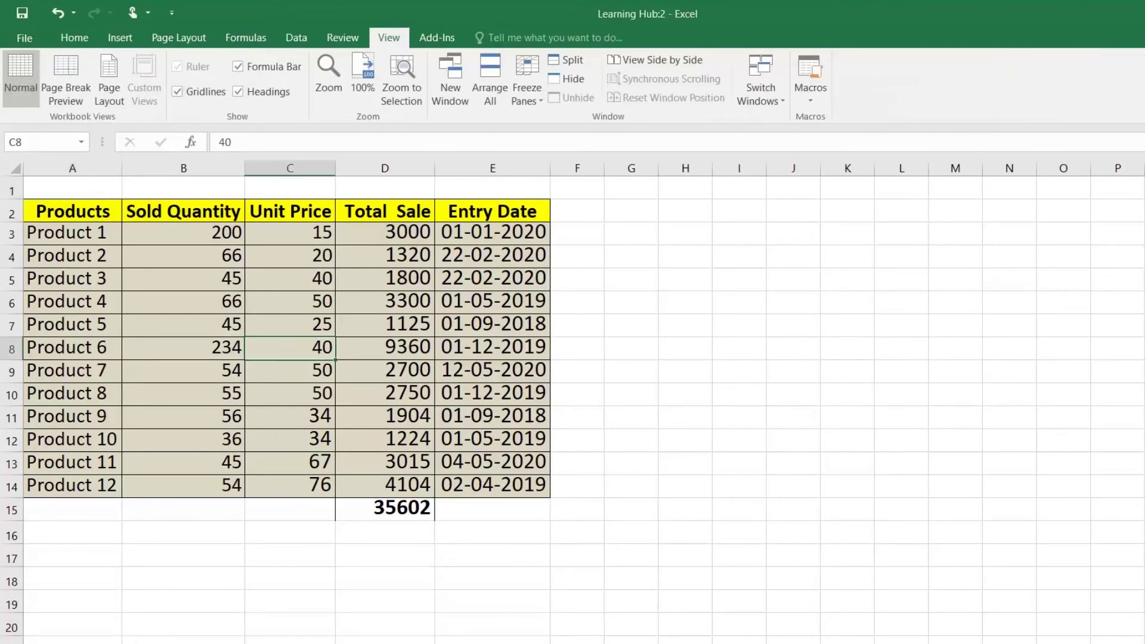
left_click(275, 643)
left_click(456, 636)
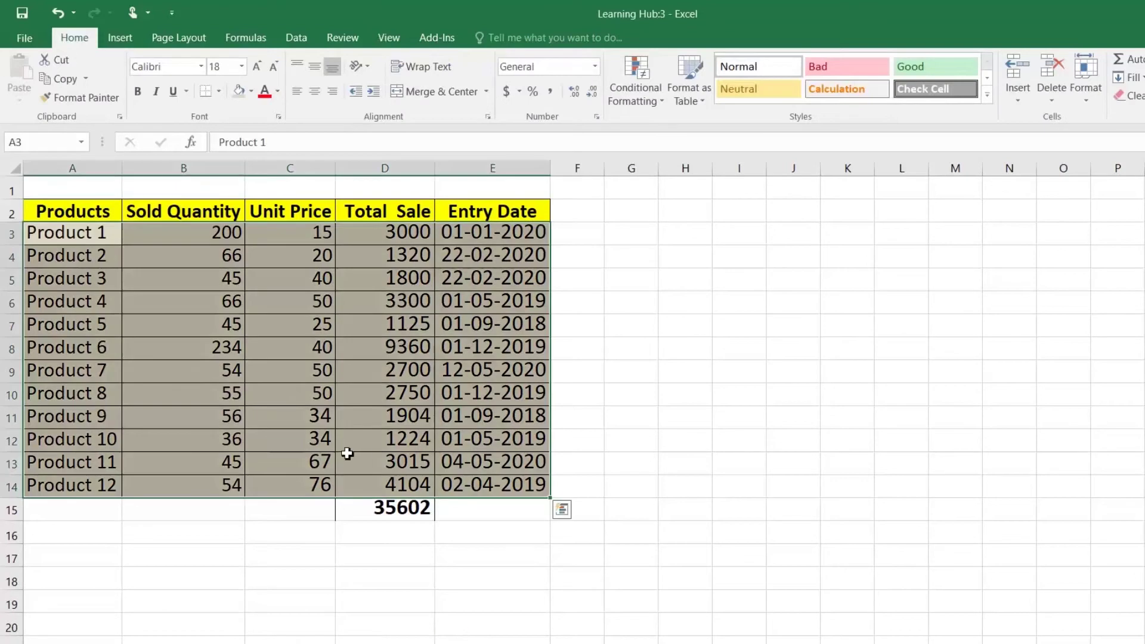
Browse the Month and Product cells on the sales agent sheet in Learning Hub:3
left_click(179, 643)
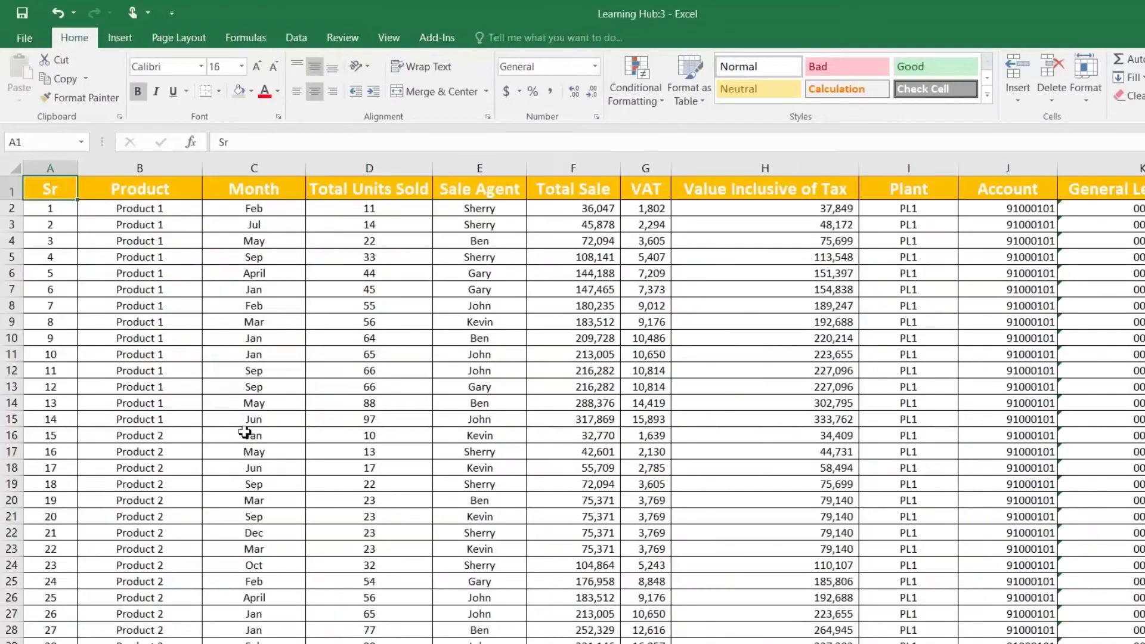
left_click(241, 391)
left_click_drag(238, 241, 238, 325)
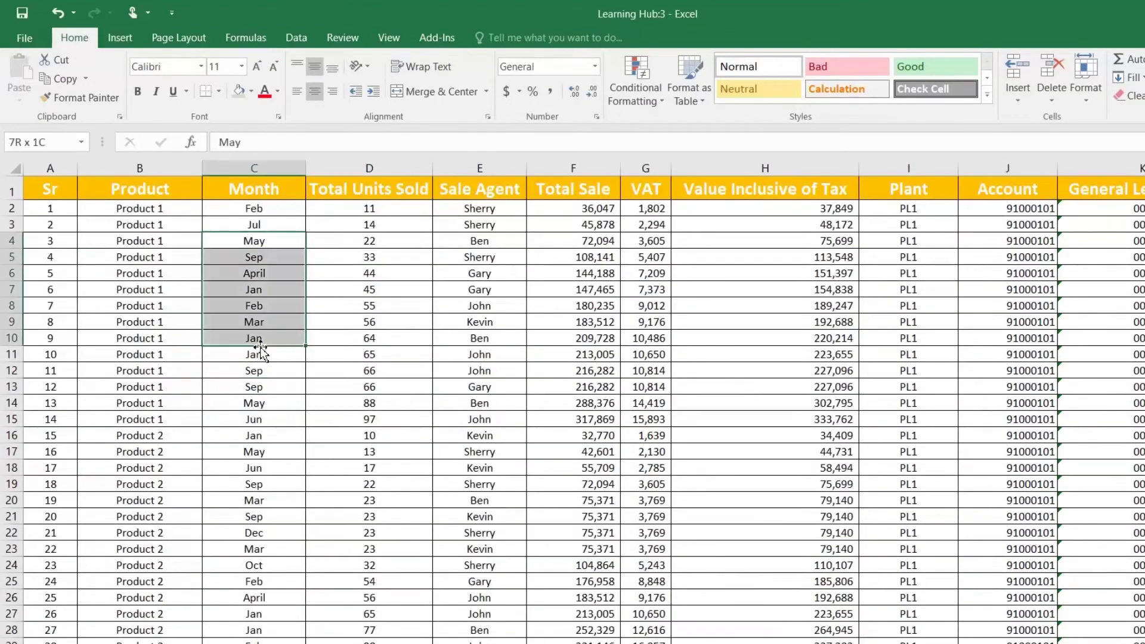
left_click(153, 262)
left_click(155, 191)
left_click(164, 242)
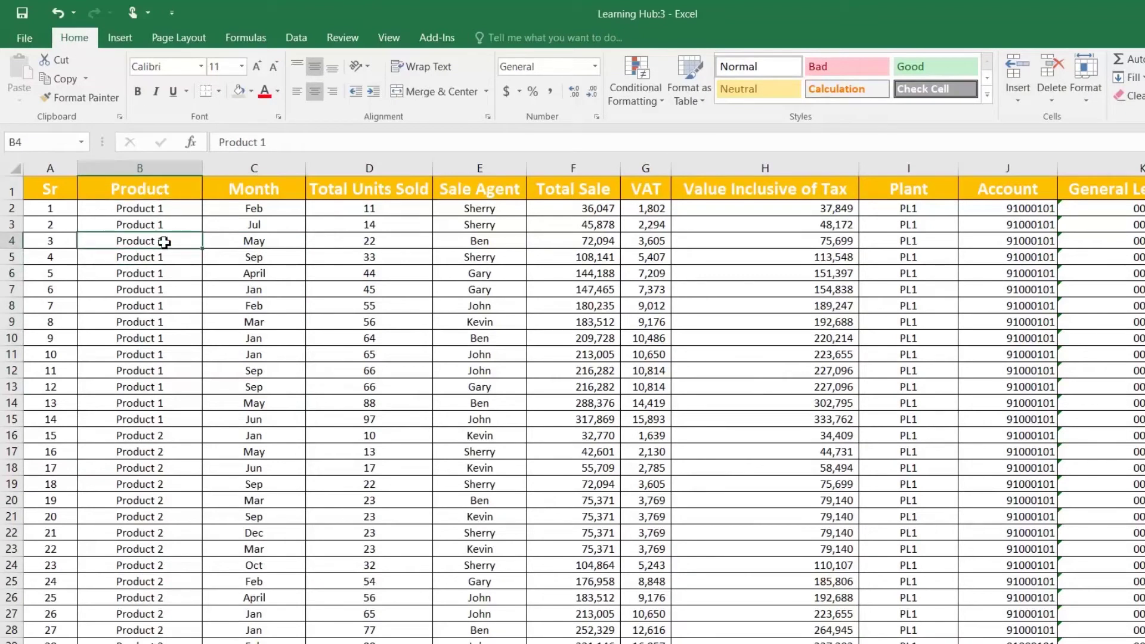
Compare Learning Hub:2 and :3 with Alt+Tab, then close Learning Hub:2 with Ctrl+W
key("alt+Tab")
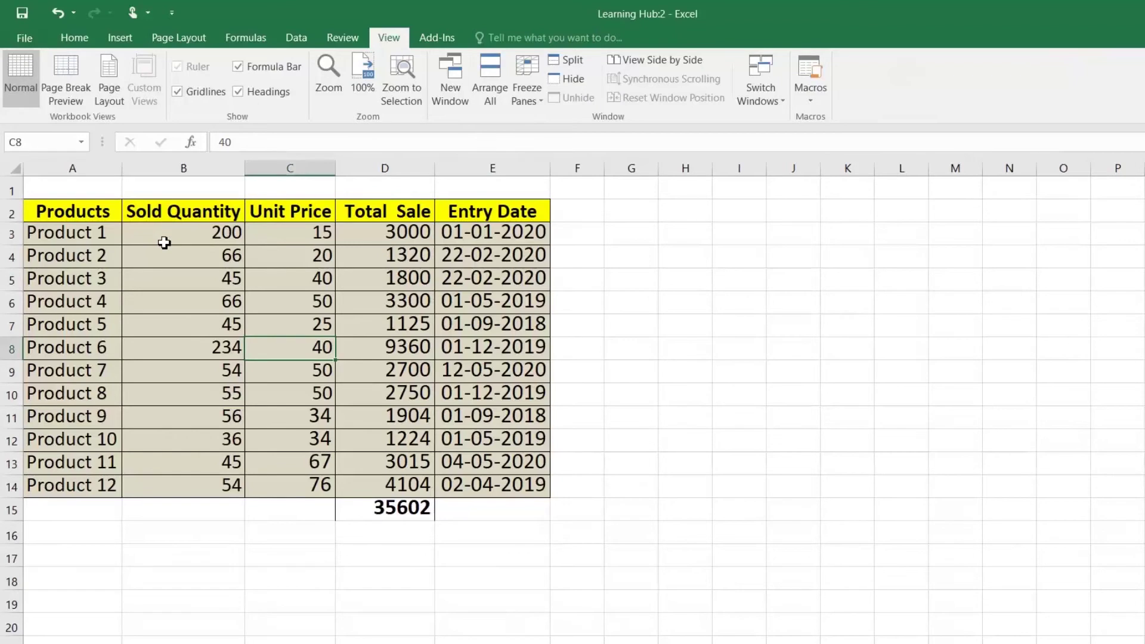
left_click(88, 229)
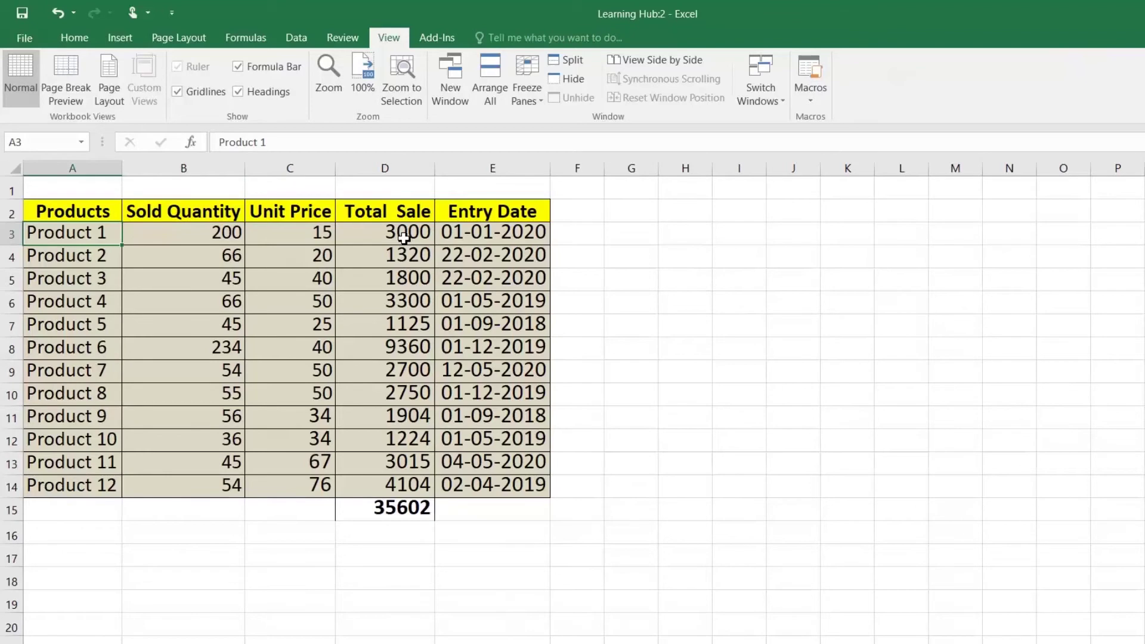
key("alt+Tab")
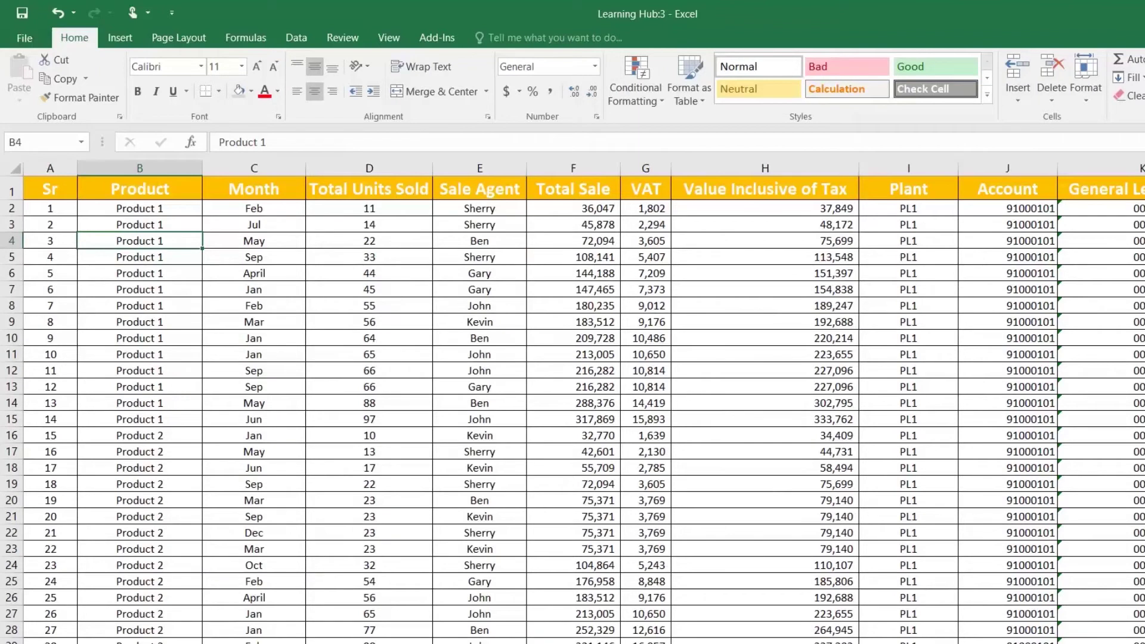
left_click(121, 643)
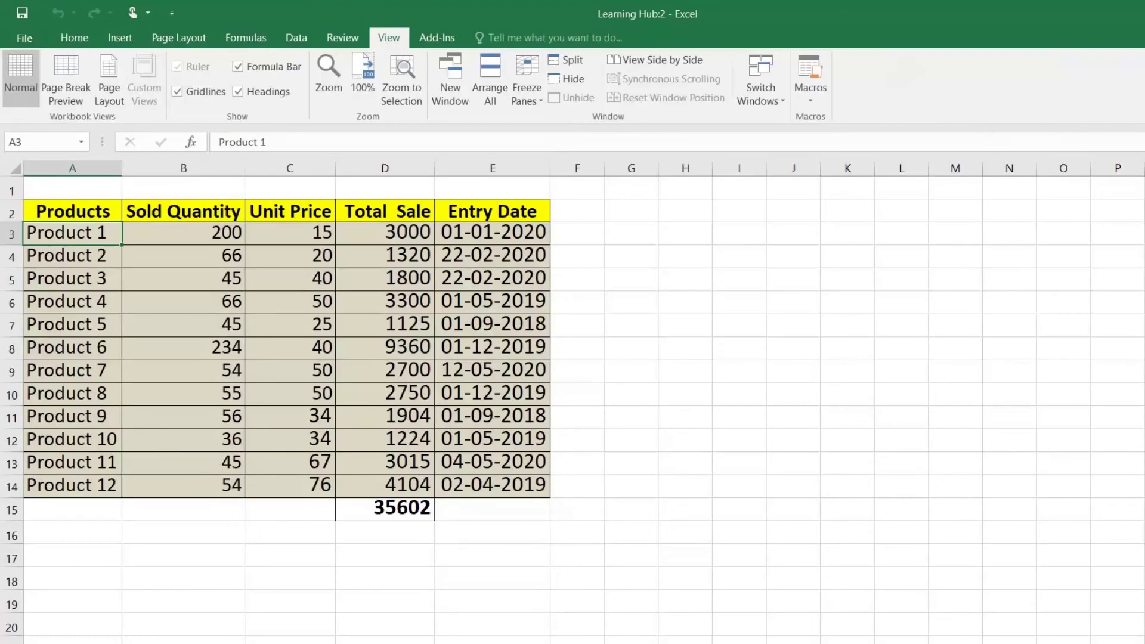
key("ctrl+w")
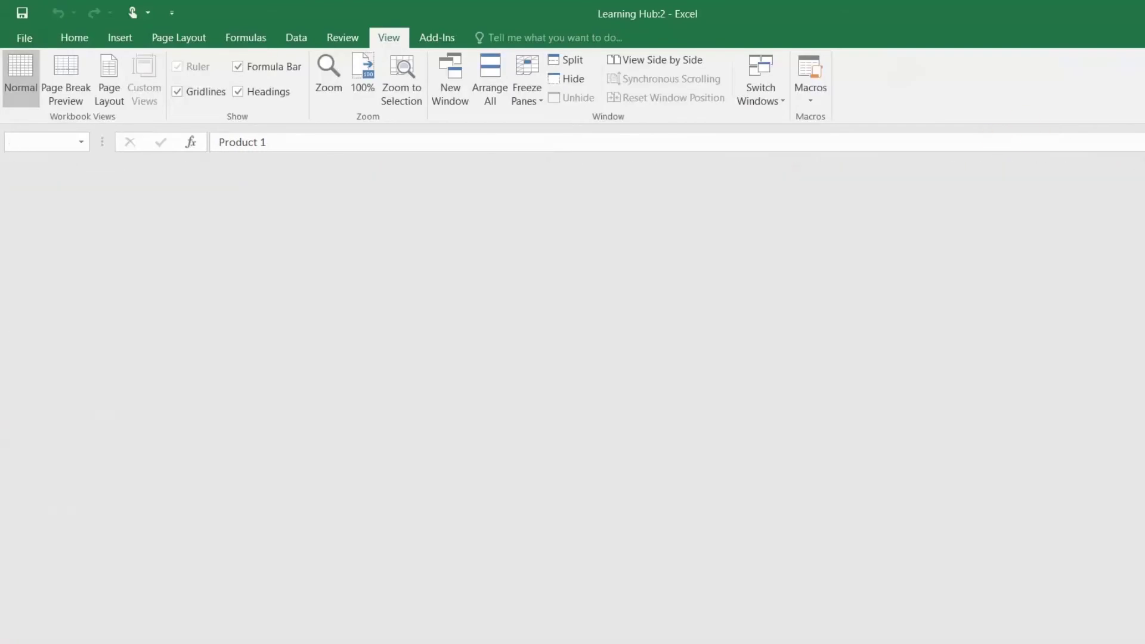
Select the entry date in cell E4
left_click(468, 255)
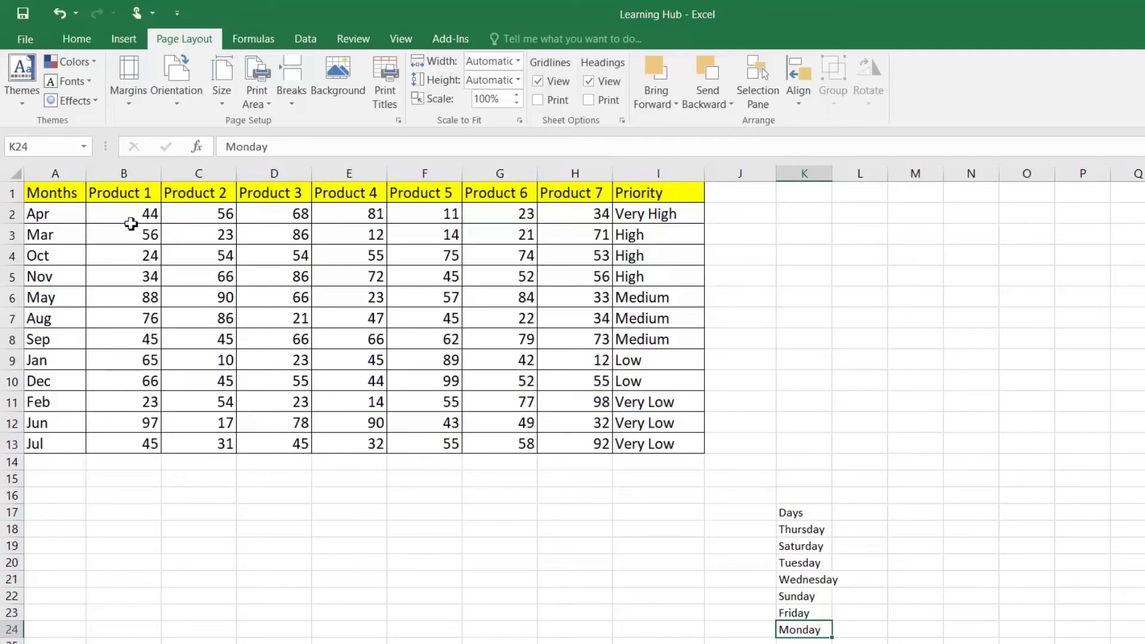
Sort the monthly product table A to Z by Months
left_click(63, 190)
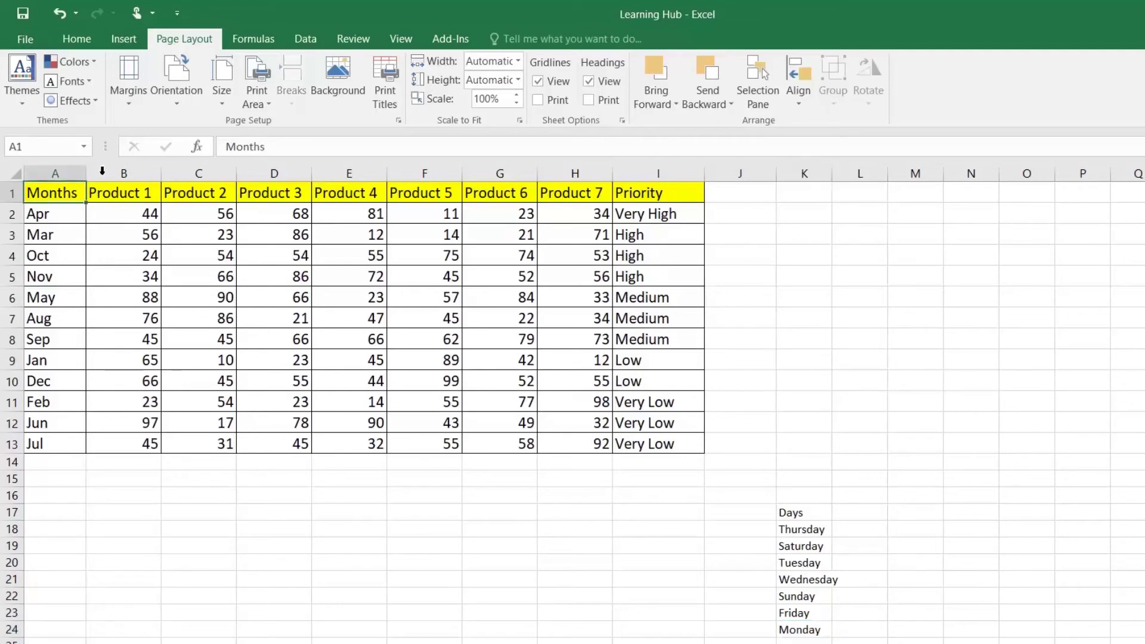
left_click(305, 38)
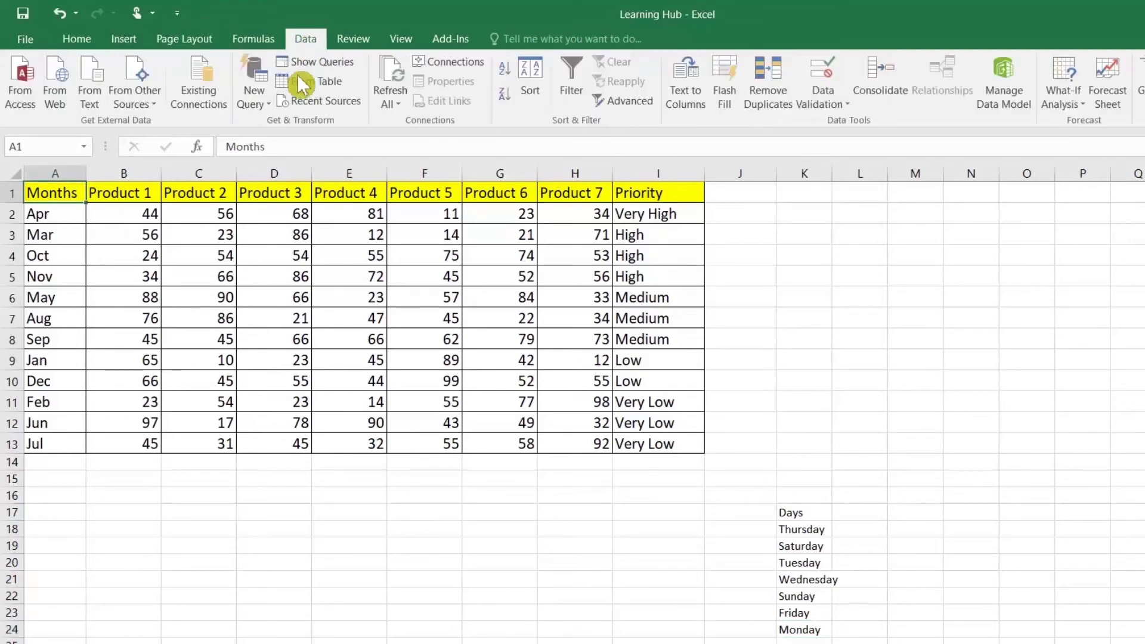
left_click(505, 68)
left_click(71, 217)
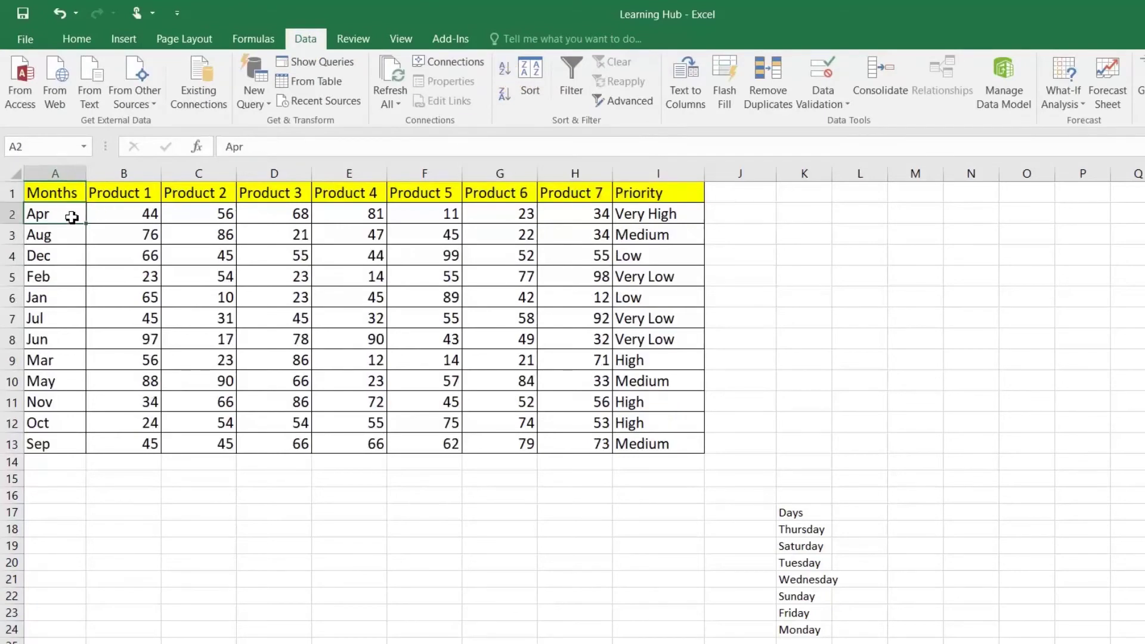
Sort the Days list K17:K24 A to Z, Friday through Wednesday
left_click_drag(812, 518, 803, 632)
left_click(507, 74)
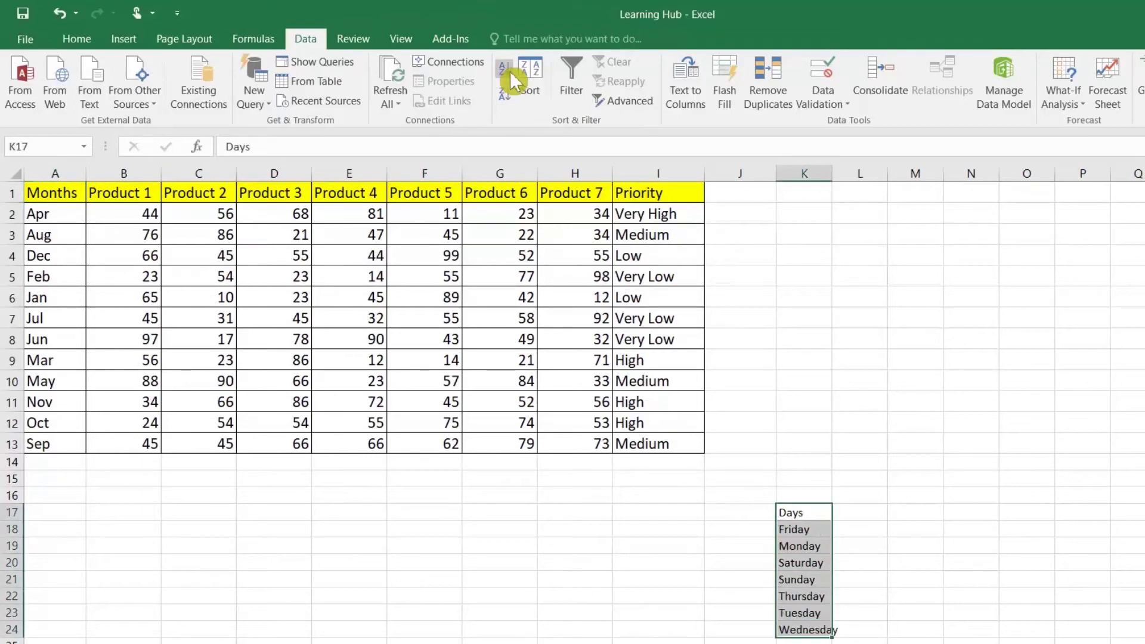
left_click(802, 531)
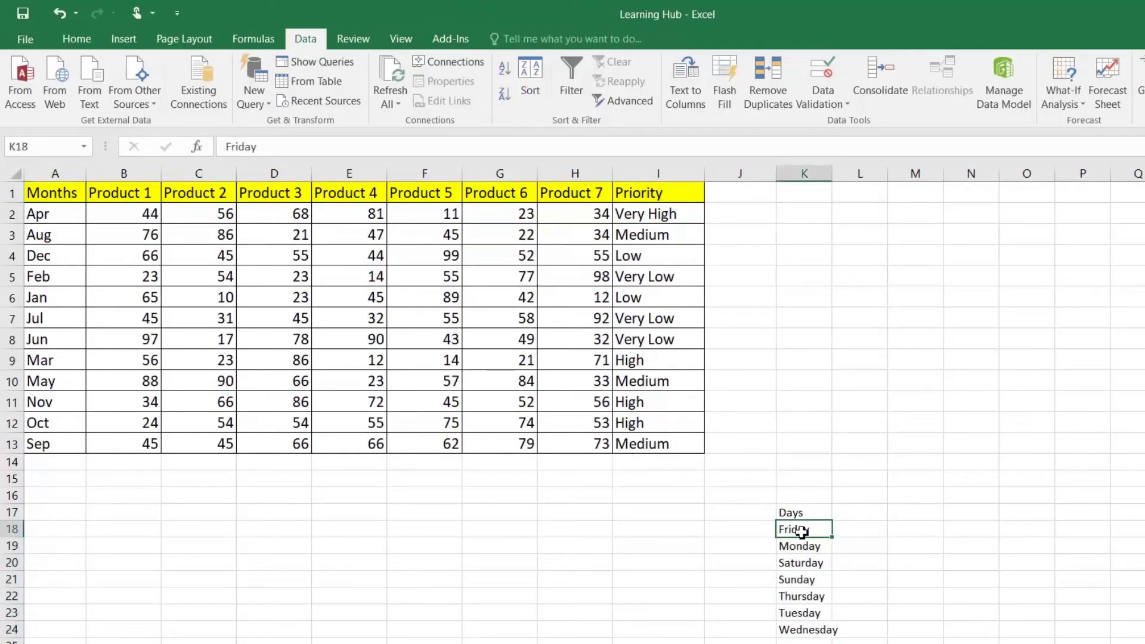
left_click(802, 632)
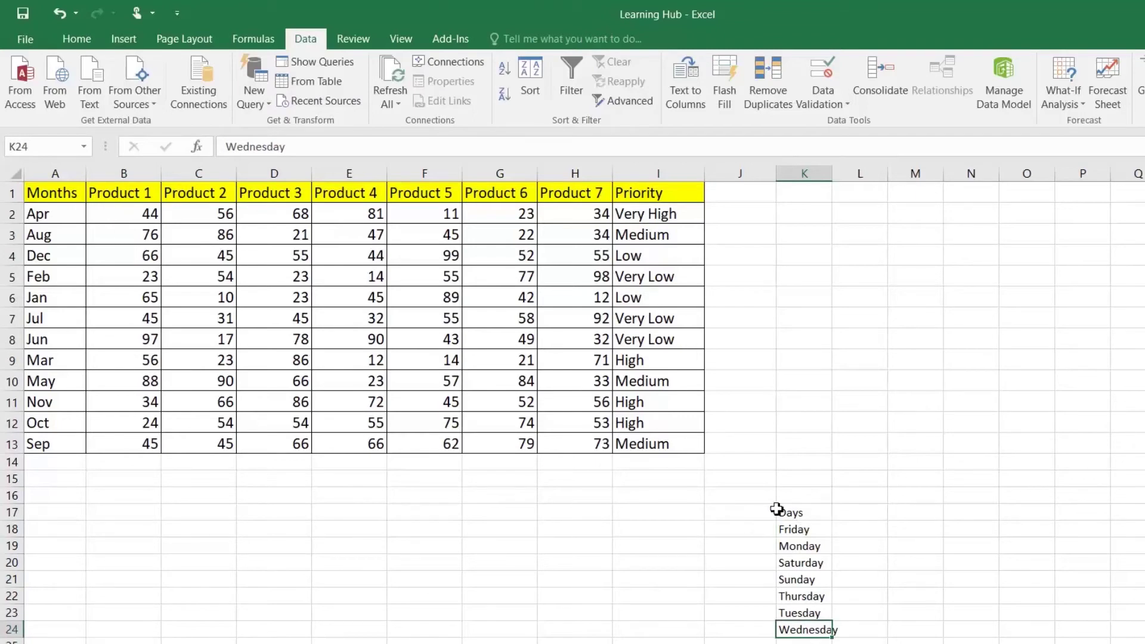
left_click(61, 193)
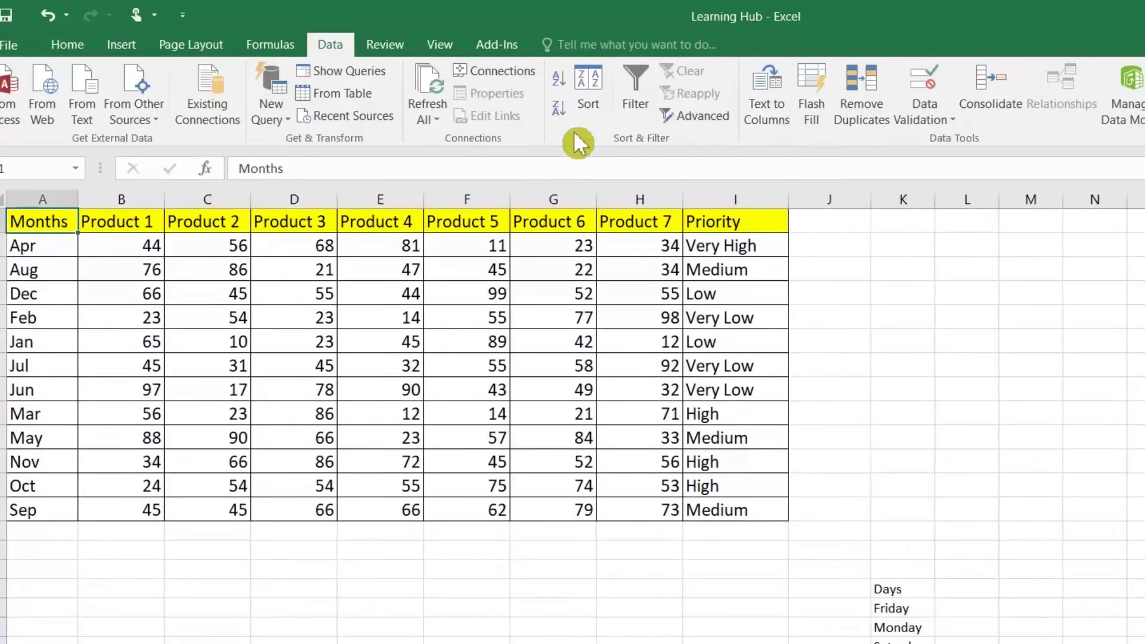
left_click(552, 81)
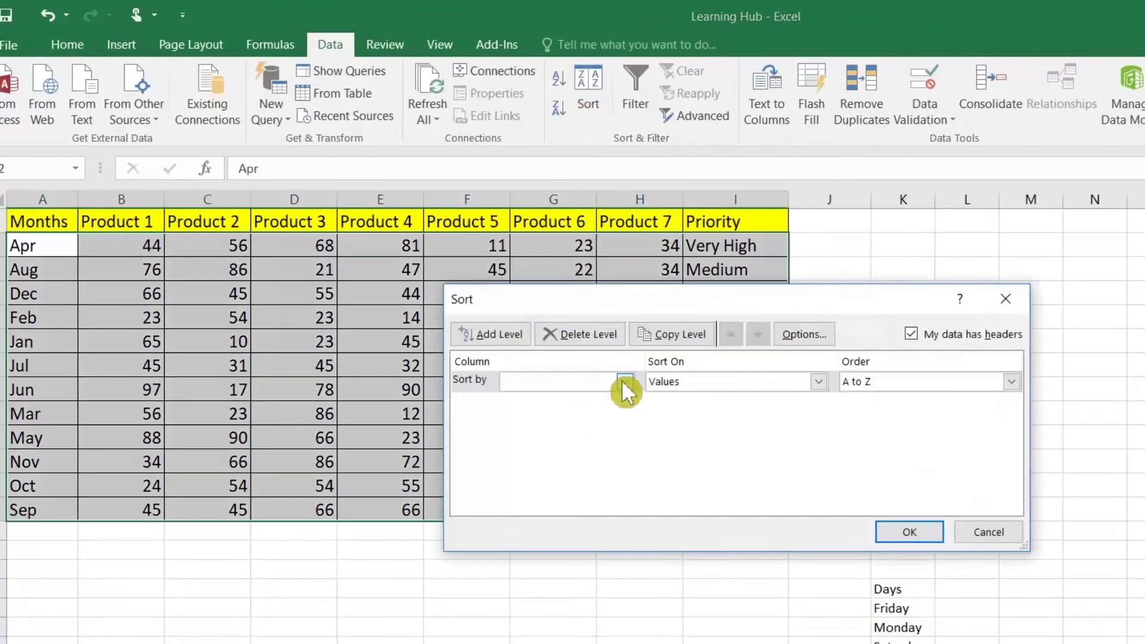
Sort the table by Months using the Jan, Feb, Mar custom list order
left_click(624, 381)
left_click(555, 400)
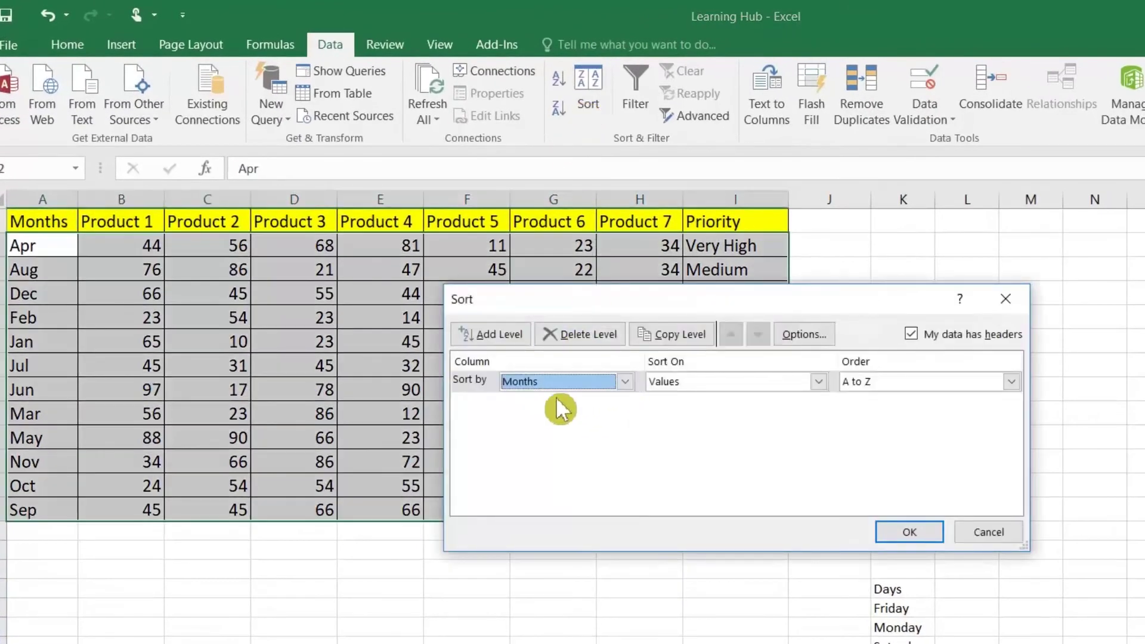
left_click(940, 386)
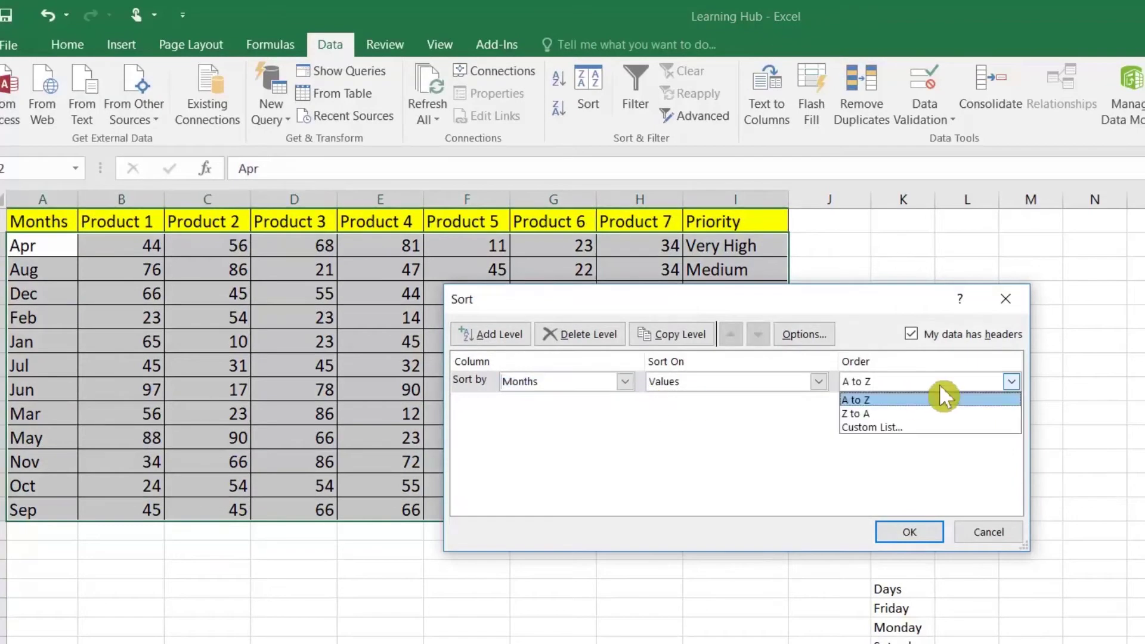
left_click(903, 425)
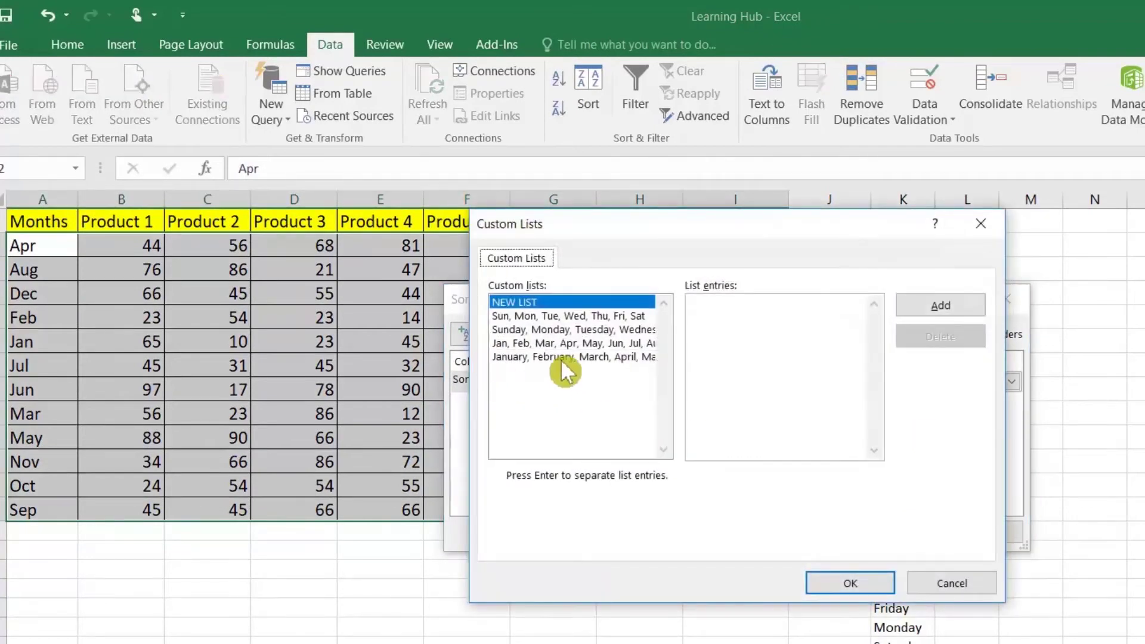
left_click(528, 342)
left_click(847, 579)
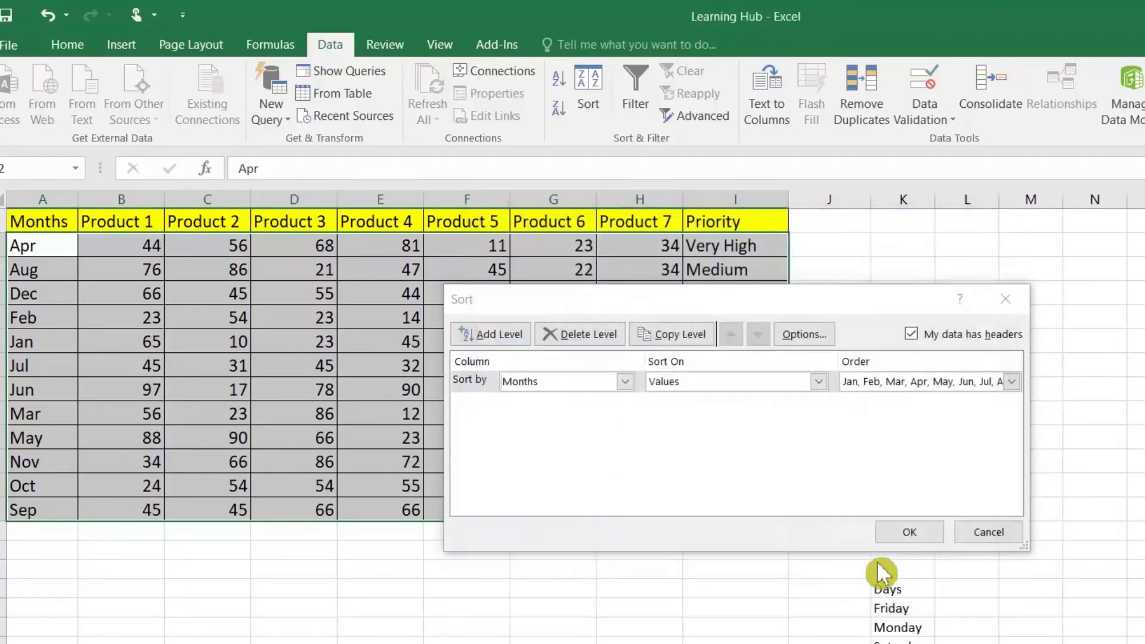
left_click(898, 537)
key("Down")
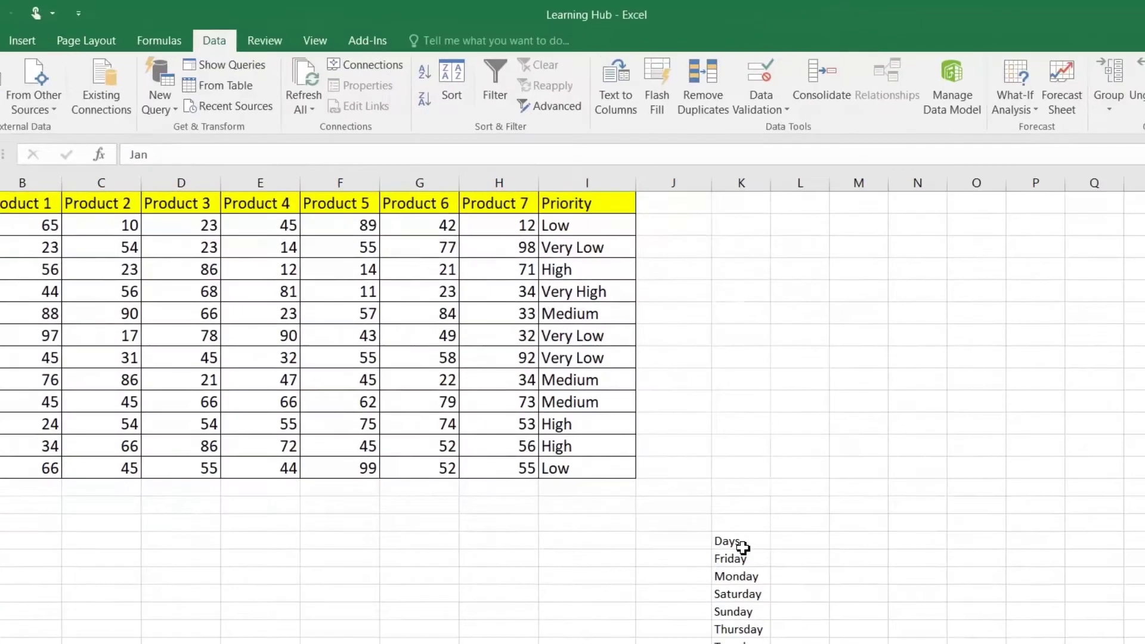
Sort the Days list by the Sunday, Monday, Tuesday custom weekday list
left_click_drag(898, 590, 921, 643)
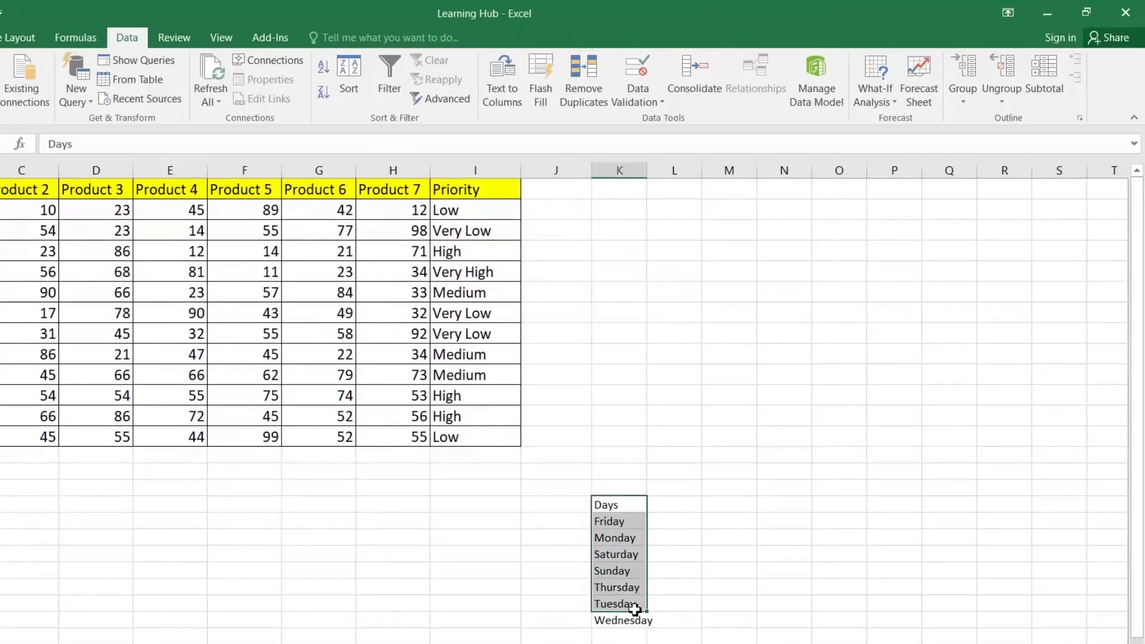
left_click_drag(635, 610, 636, 619)
left_click(357, 86)
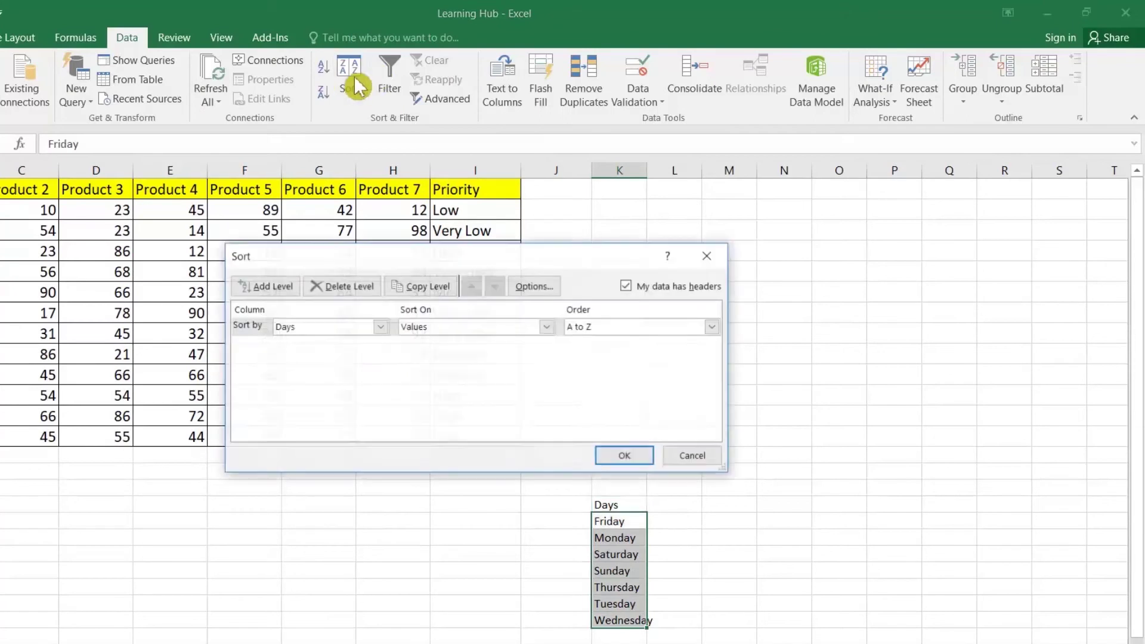
left_click(604, 329)
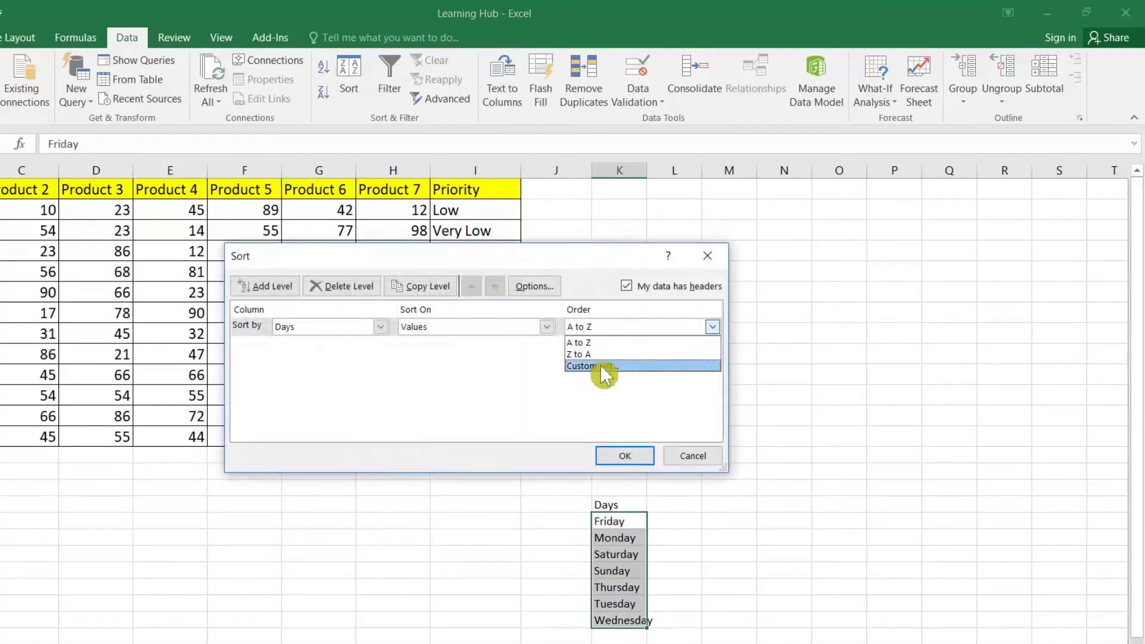
left_click(602, 367)
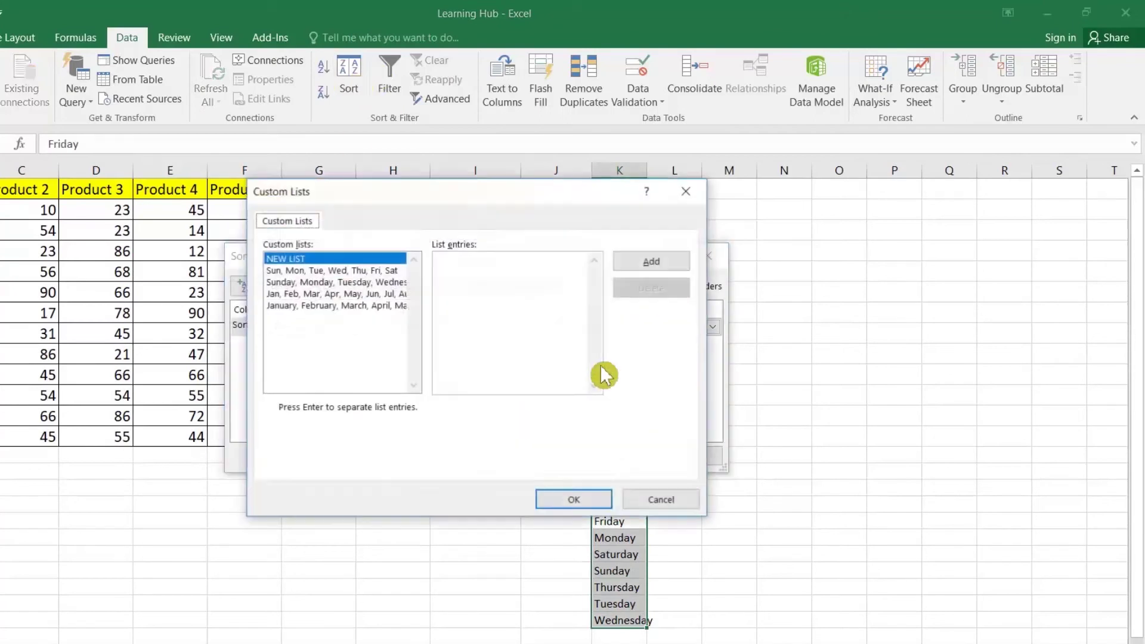
left_click(318, 271)
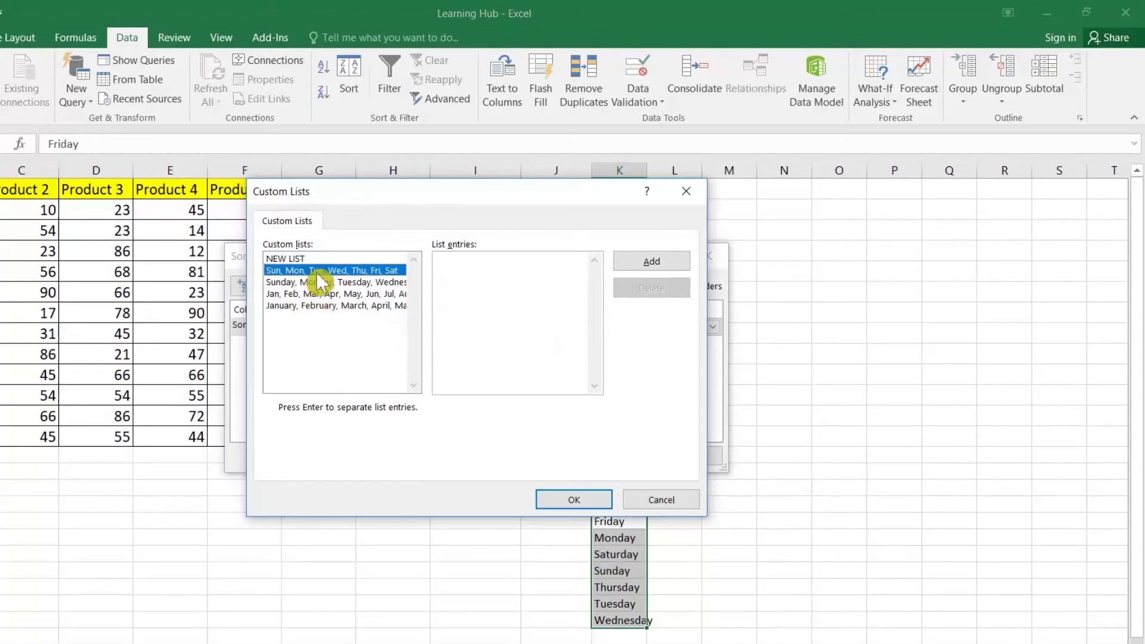
left_click(318, 282)
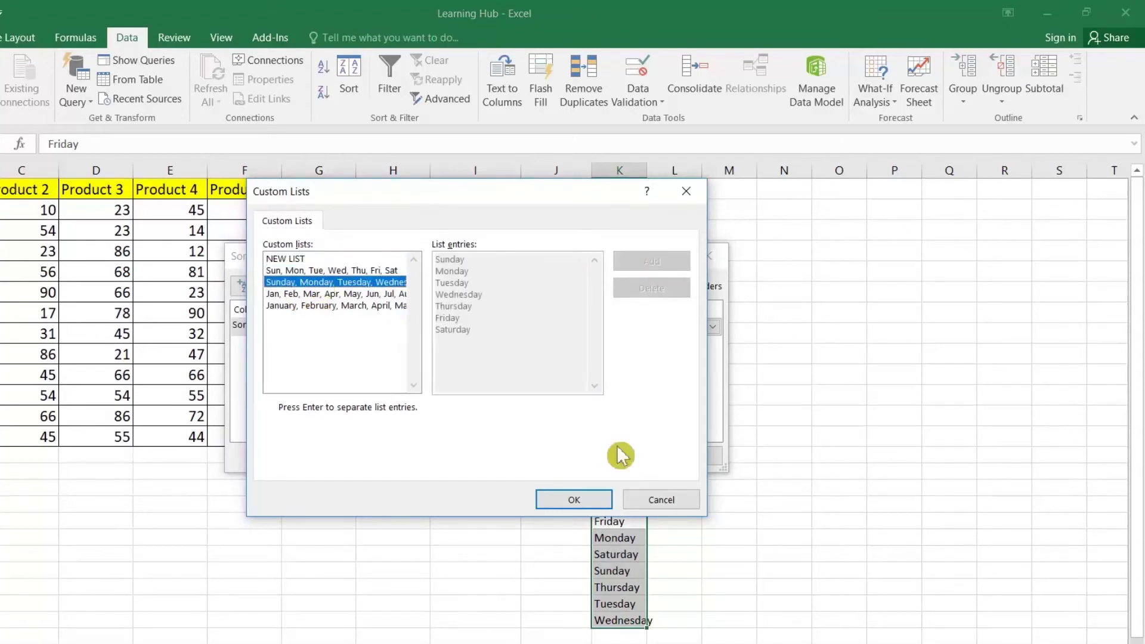
left_click(602, 499)
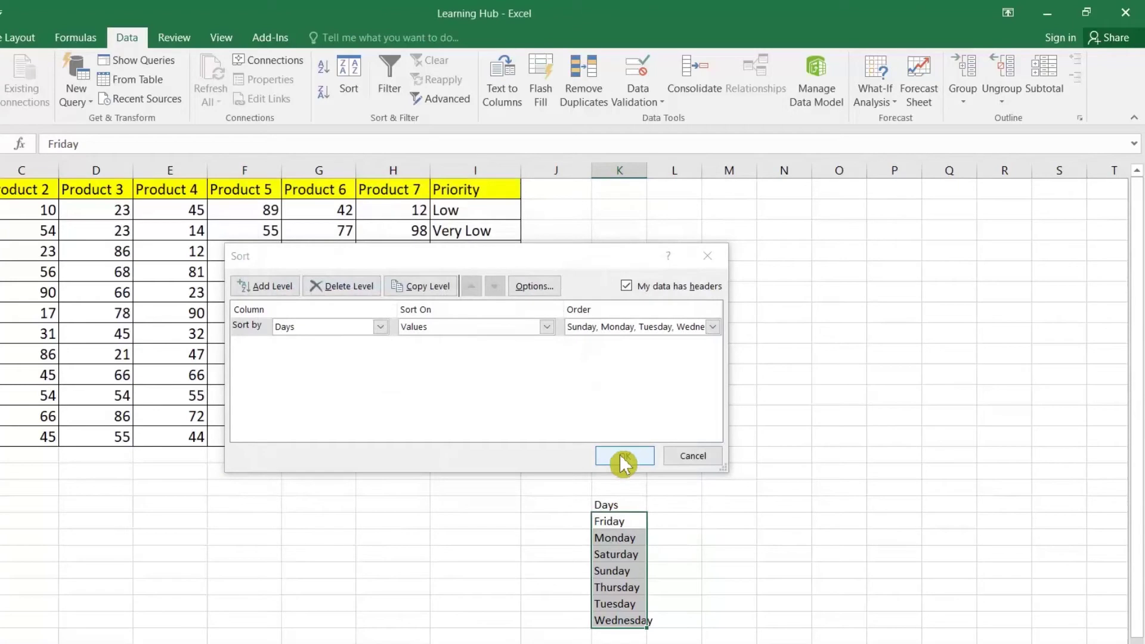
left_click(622, 456)
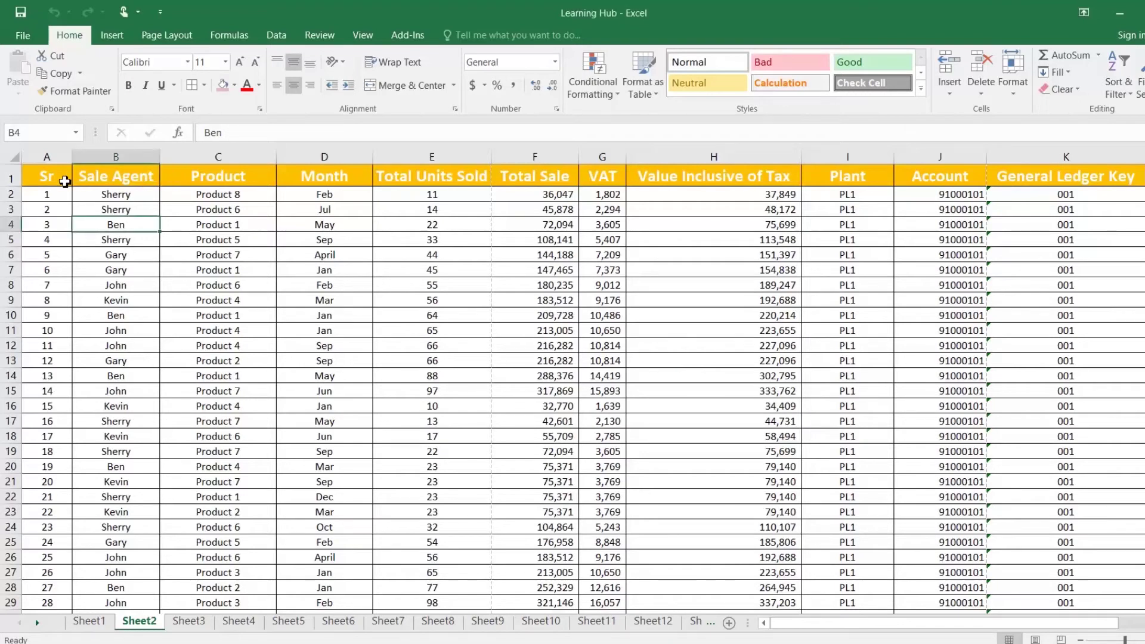
Start a PivotTable from Sheet2!$A$1:$L$74, choosing New Worksheet as its location
left_click(65, 180)
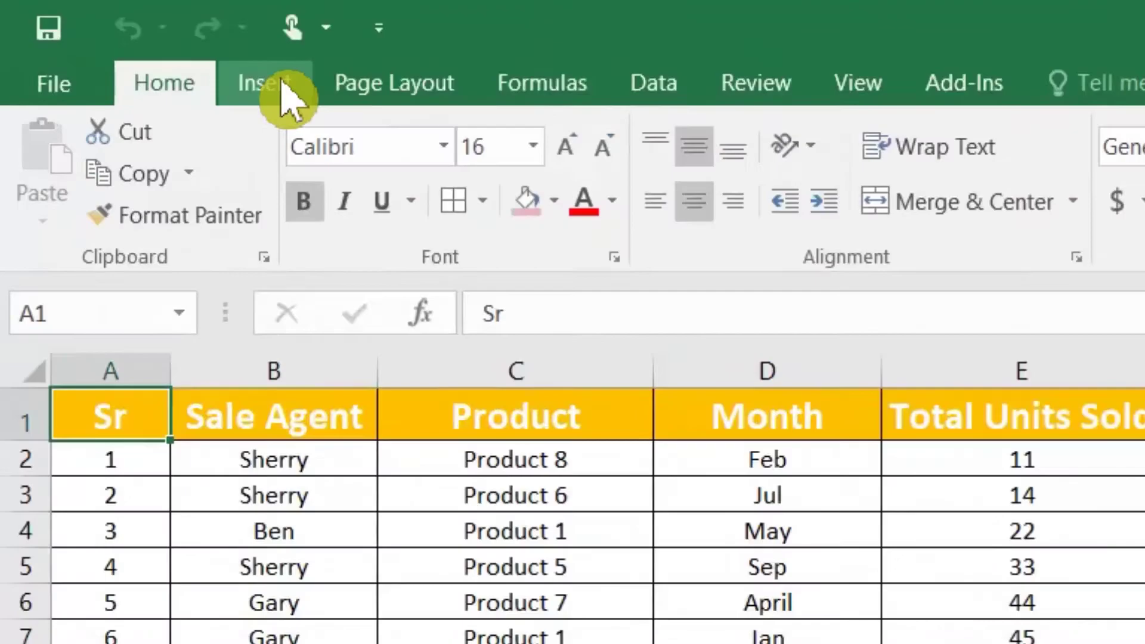
left_click(285, 95)
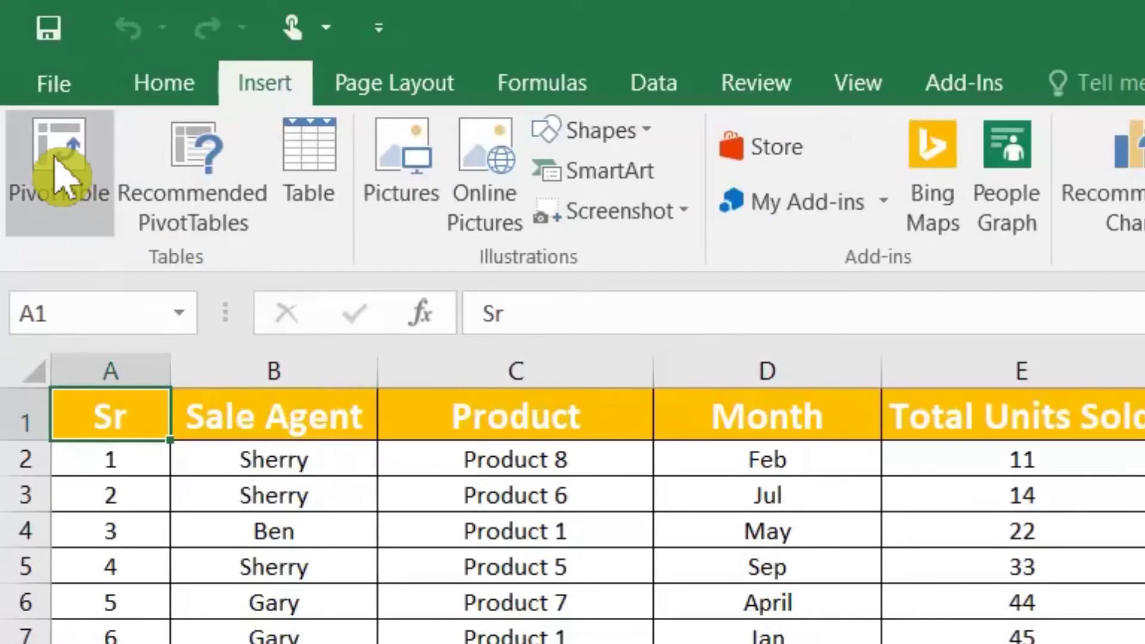
left_click(57, 161)
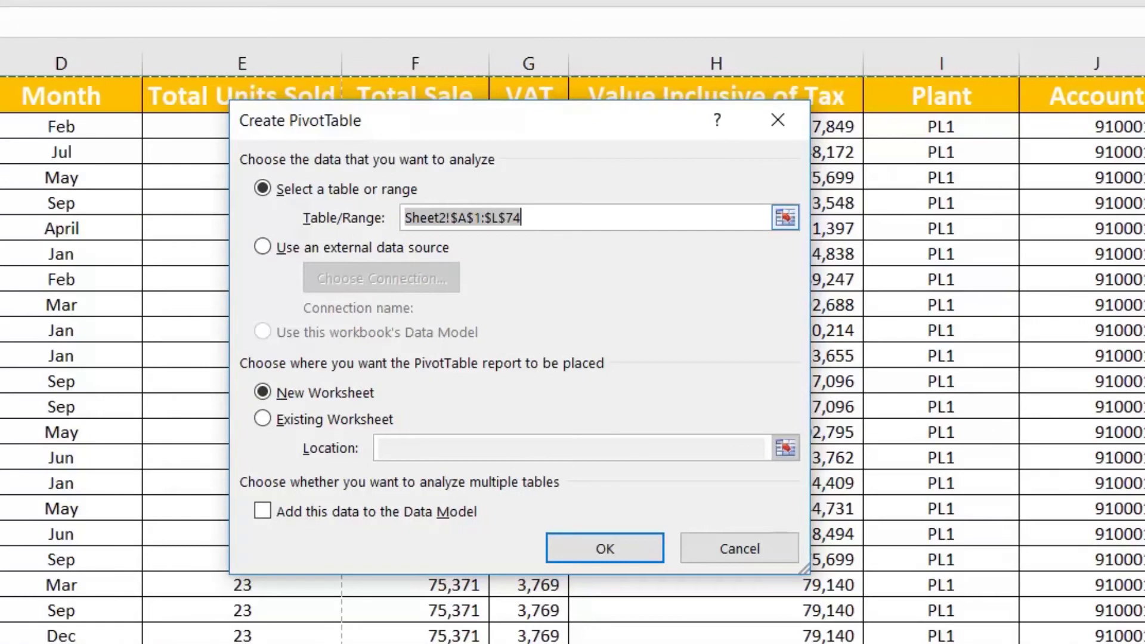
left_click(526, 217)
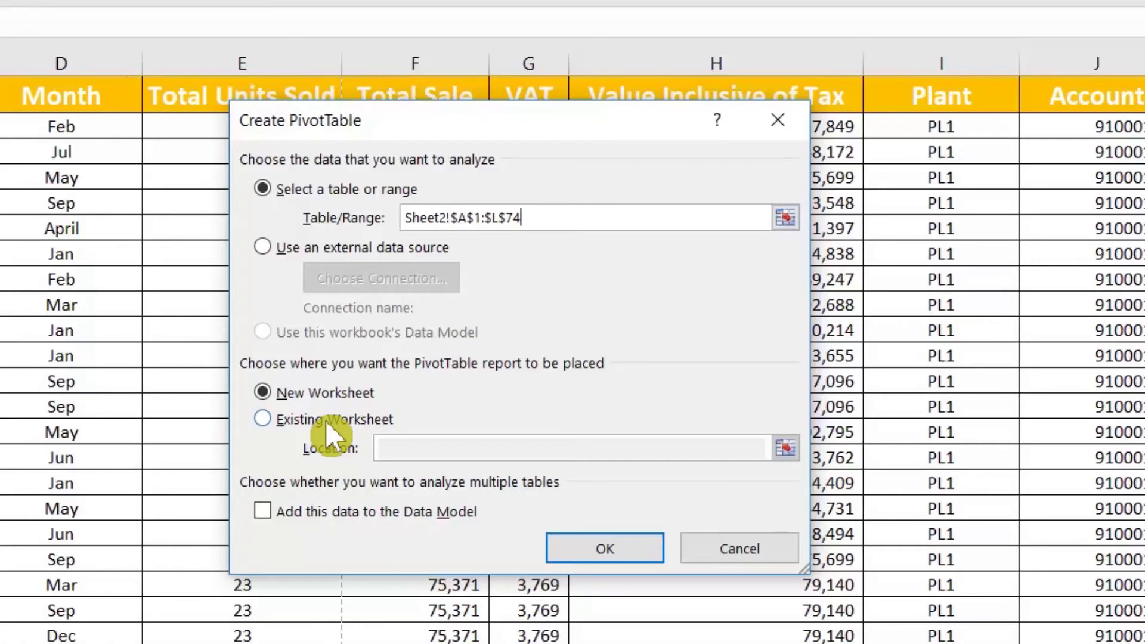
left_click(326, 420)
left_click(406, 448)
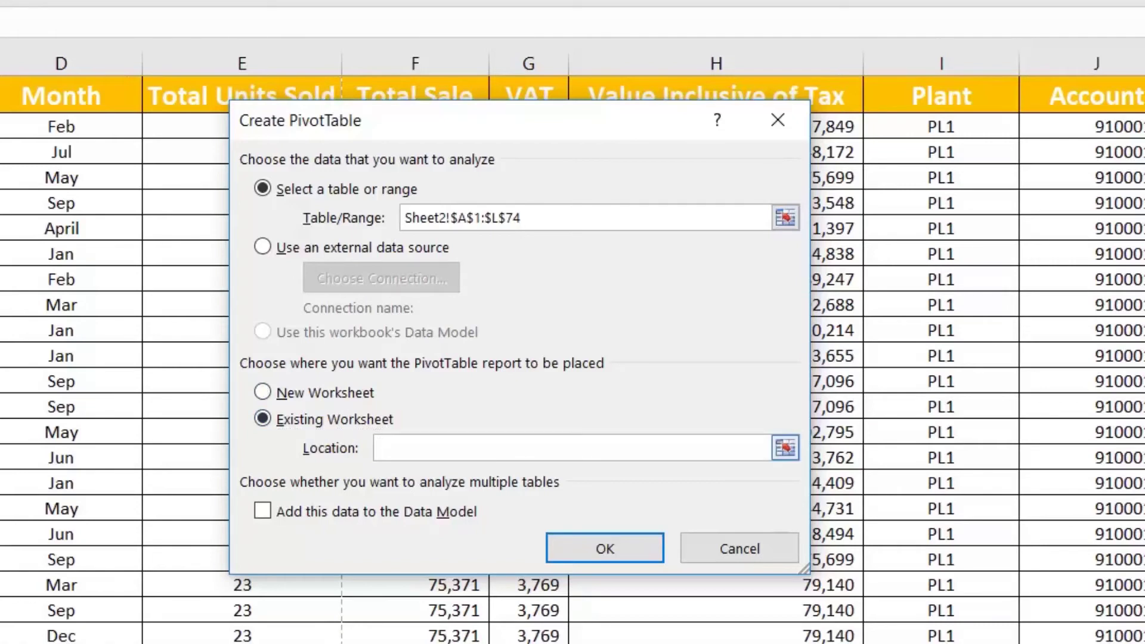
left_click(323, 396)
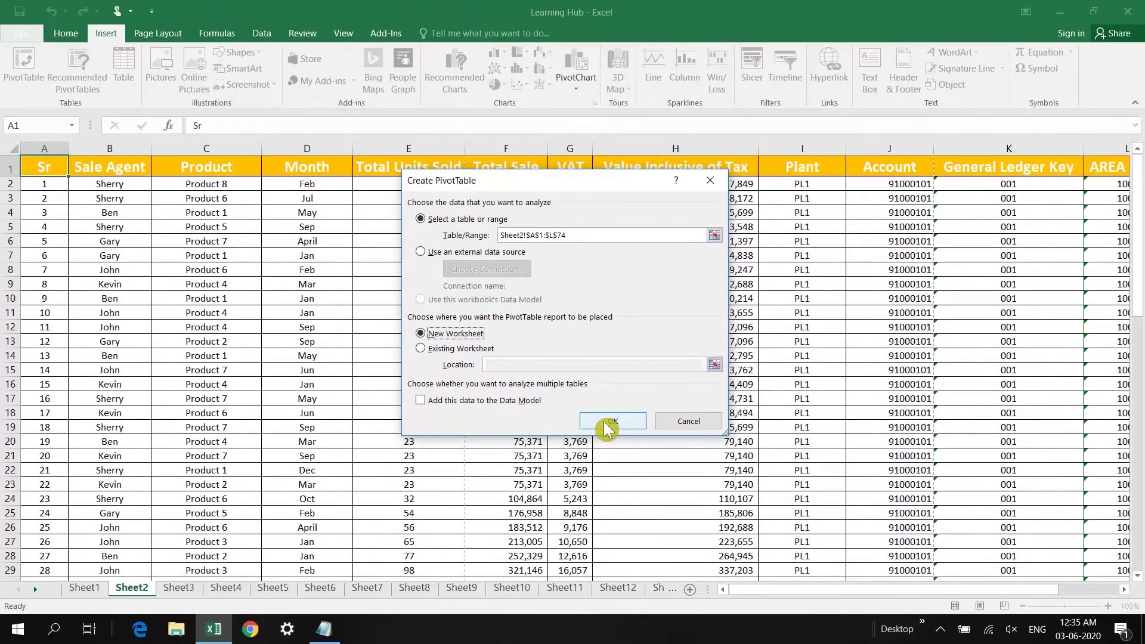
Create the PivotTable on a new sheet with Product as the row field
left_click(608, 427)
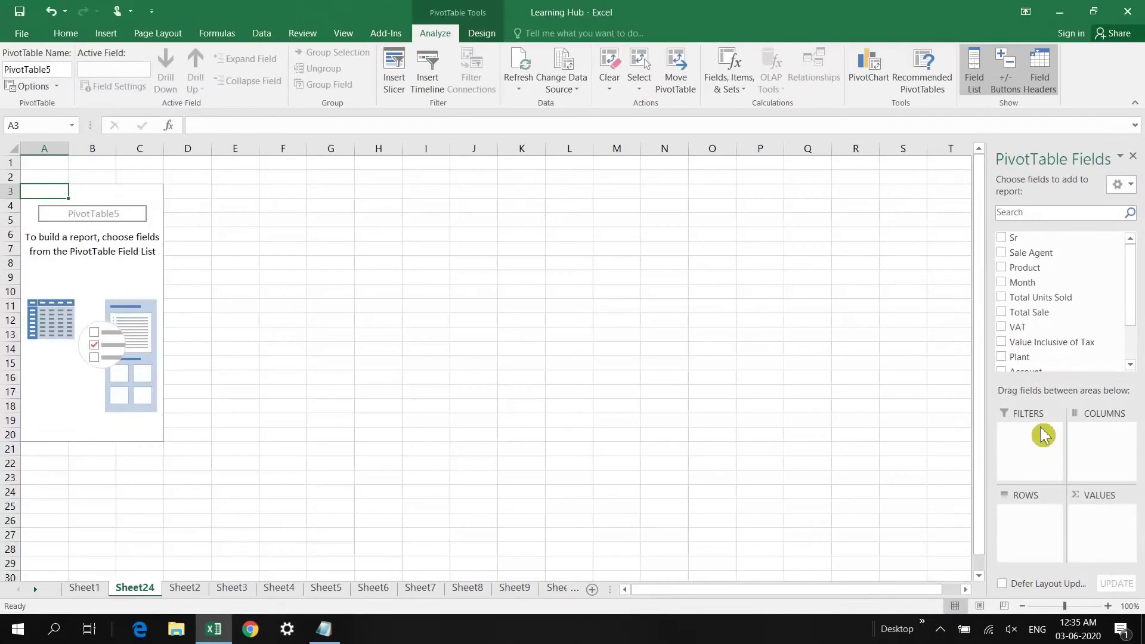
left_click_drag(1026, 268, 1041, 540)
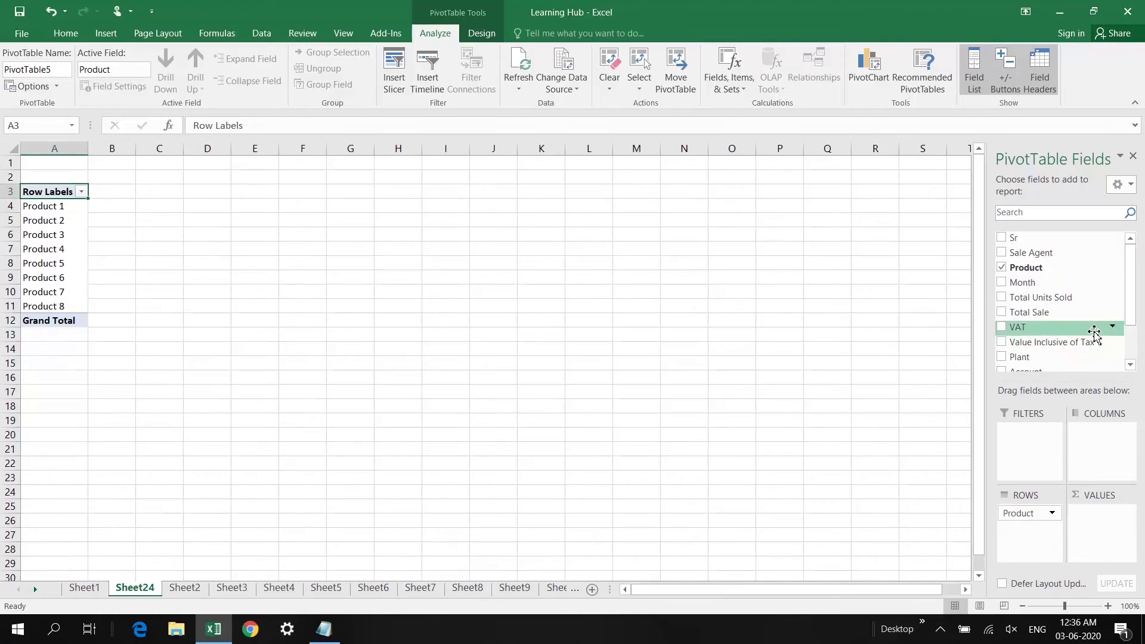
scroll(1030, 325, "down", 2)
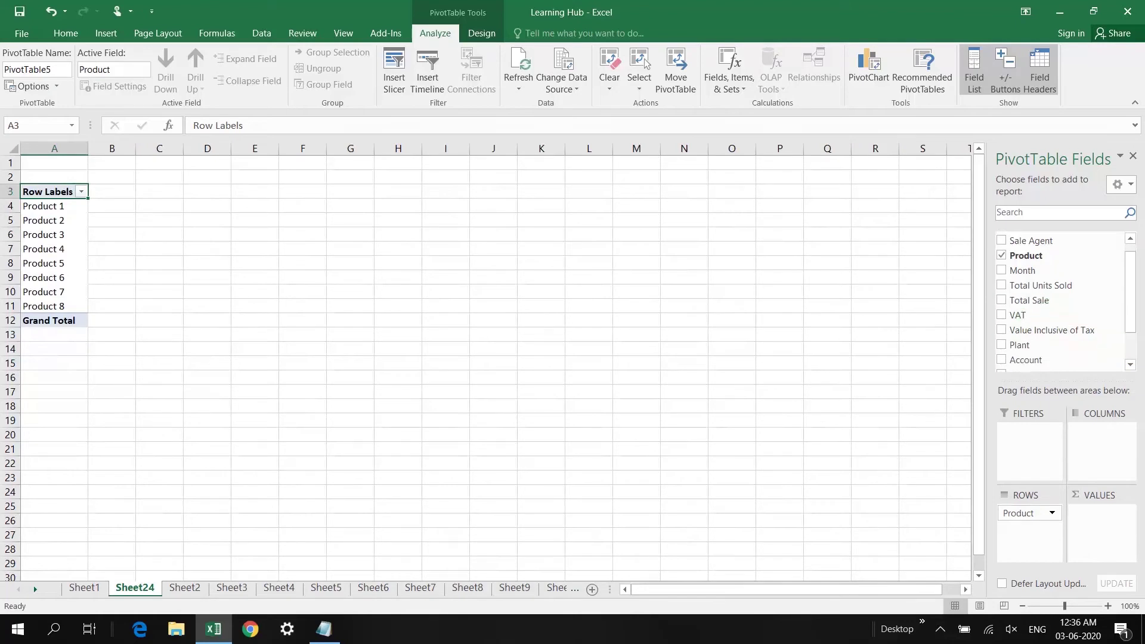
scroll(1050, 298, "down", 2)
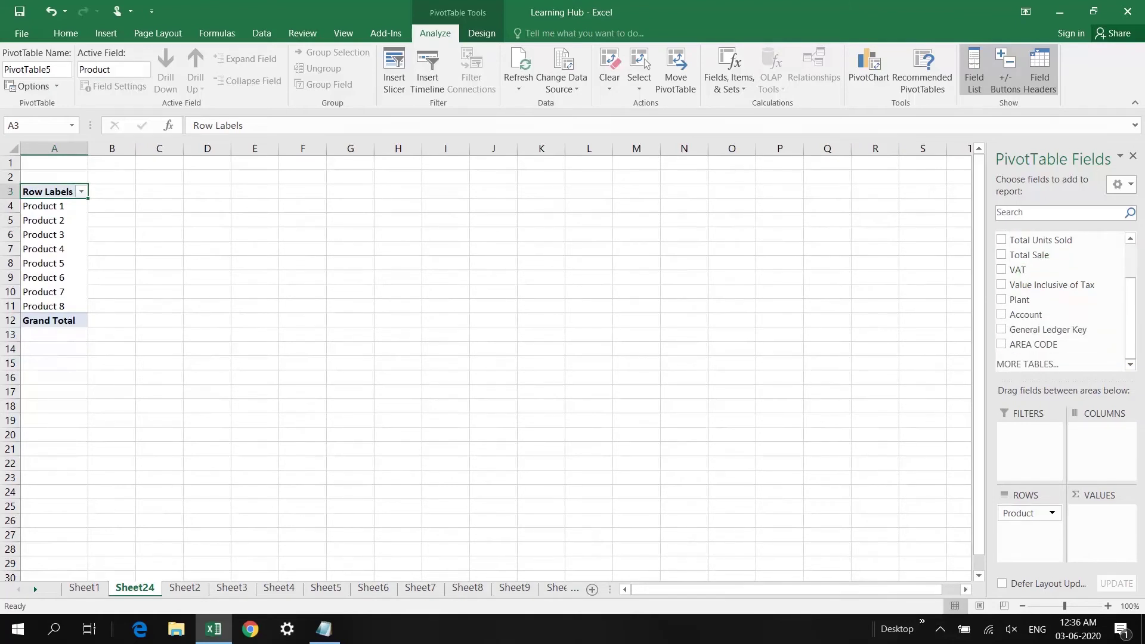
Add summed Total Sale and Total Units Sold values, totalling 10148869 and 3097
left_click_drag(1029, 254, 1100, 524)
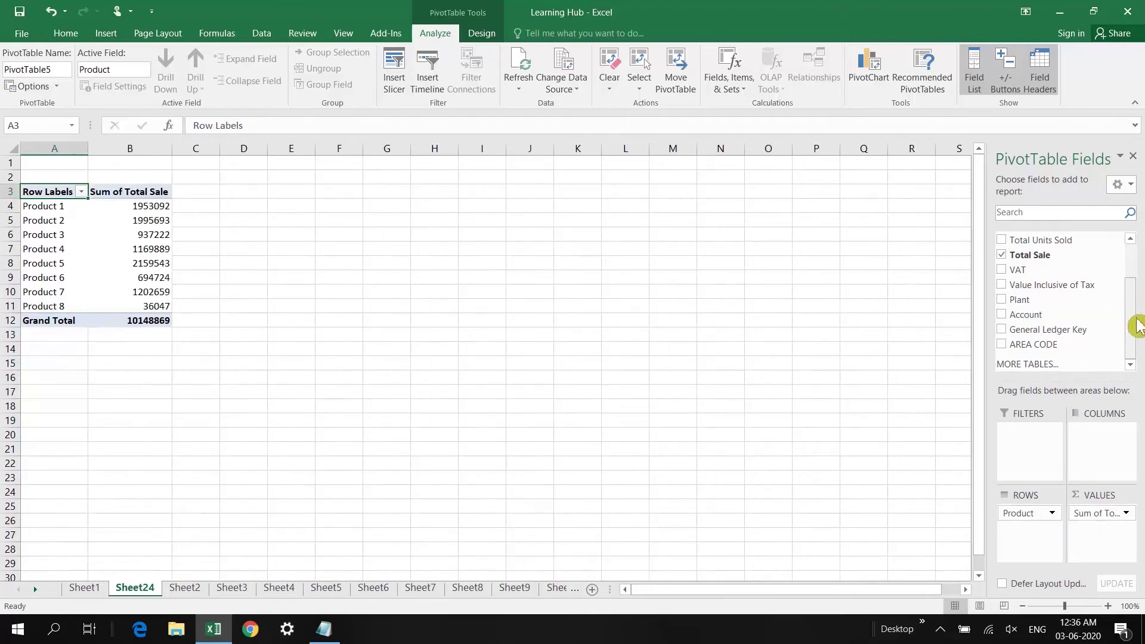
scroll(1132, 286, "up", 2)
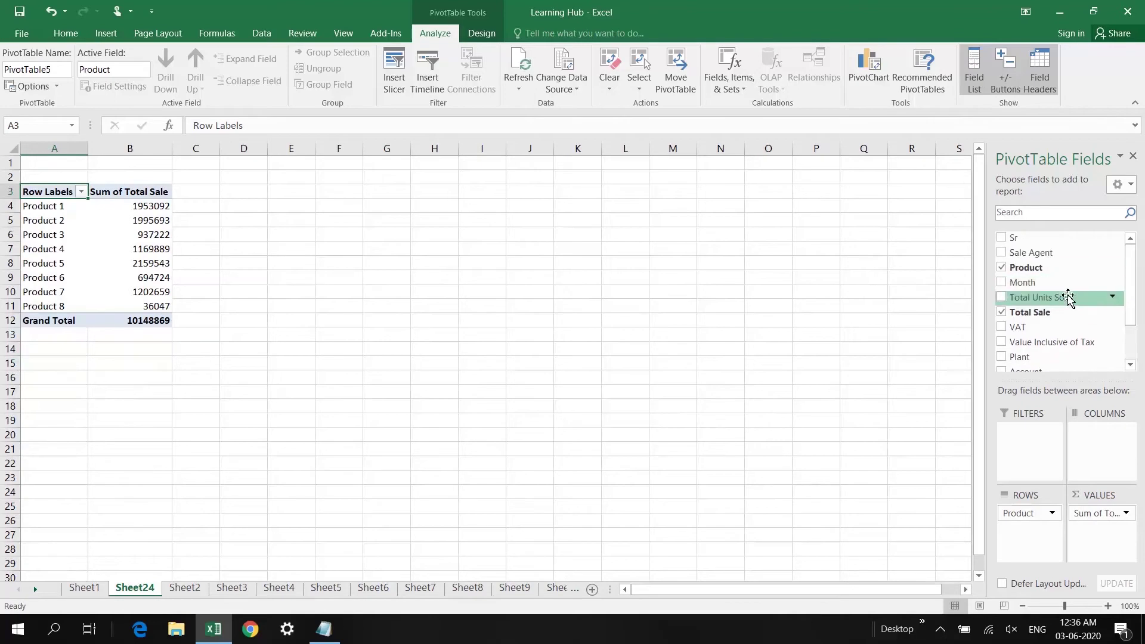
left_click_drag(1014, 300, 1101, 529)
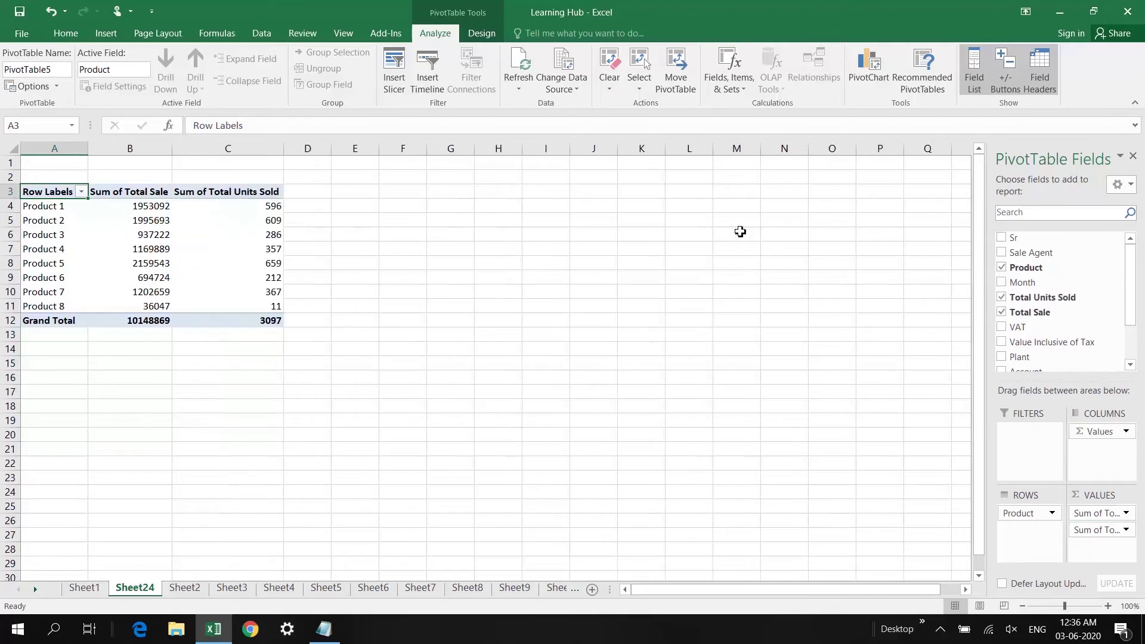
left_click(266, 210)
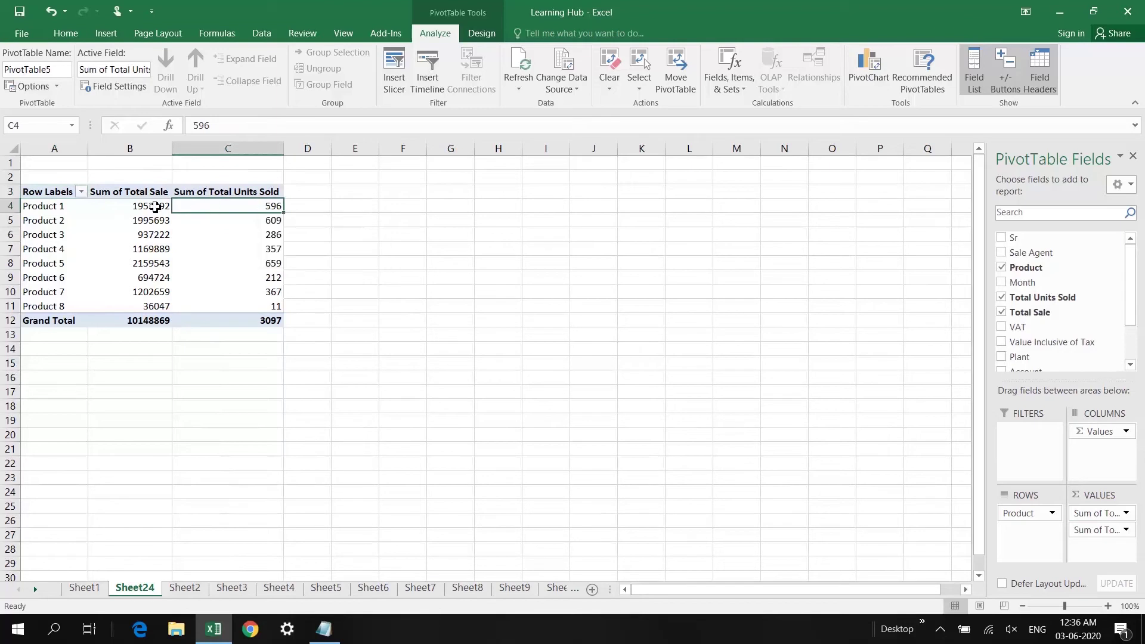
left_click(157, 207)
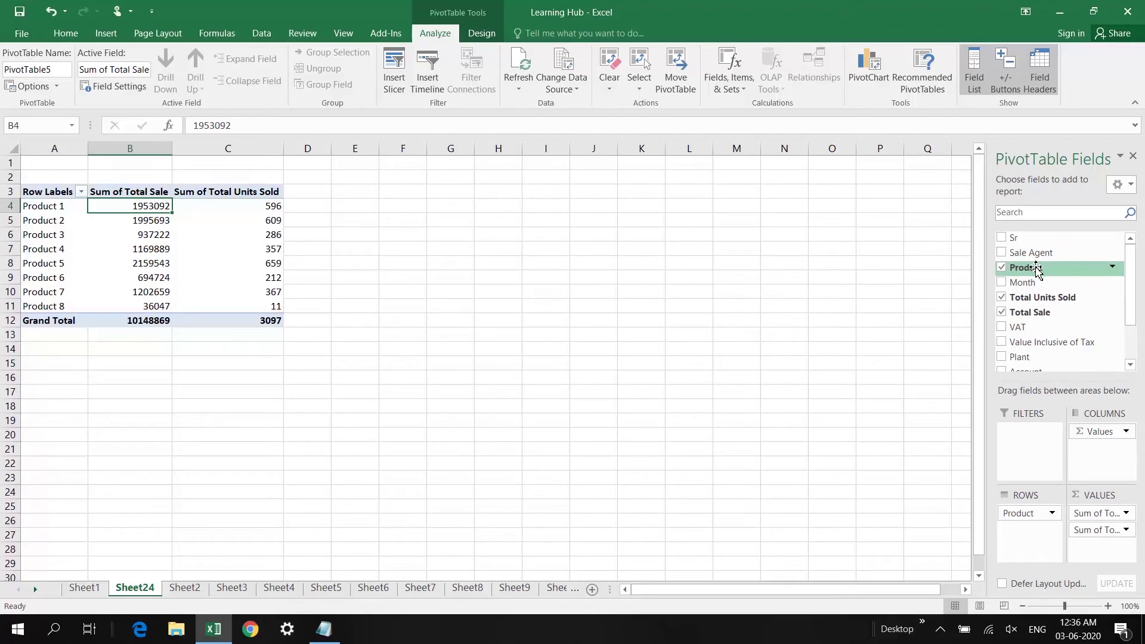
Add Product to Values as a Count of Product column totalling 73
left_click_drag(1034, 272, 1101, 546)
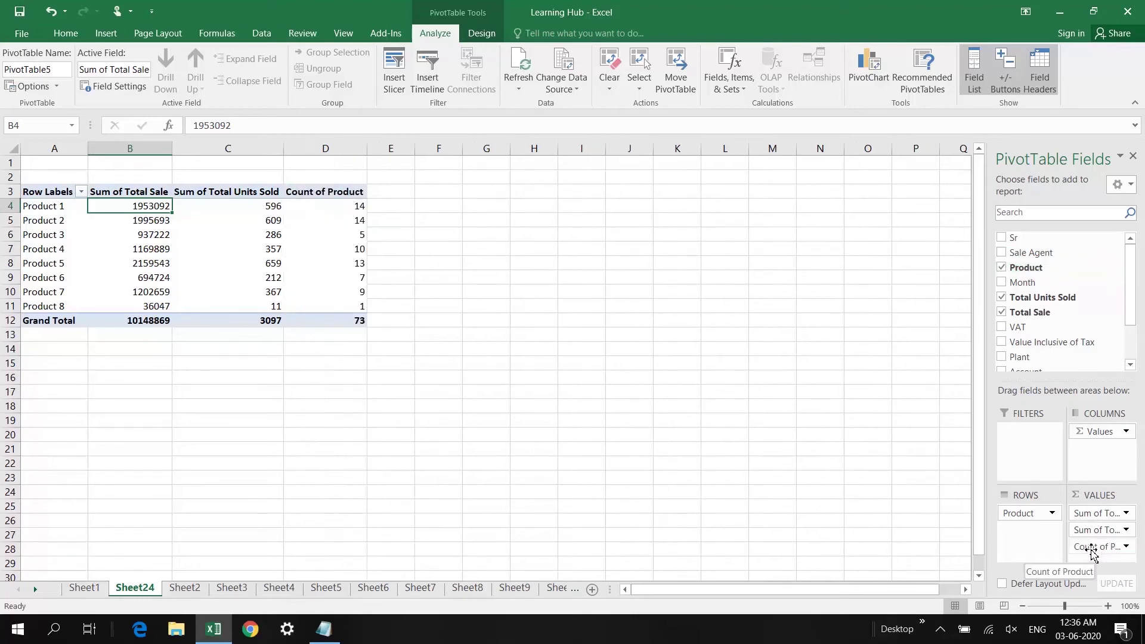
left_click(358, 209)
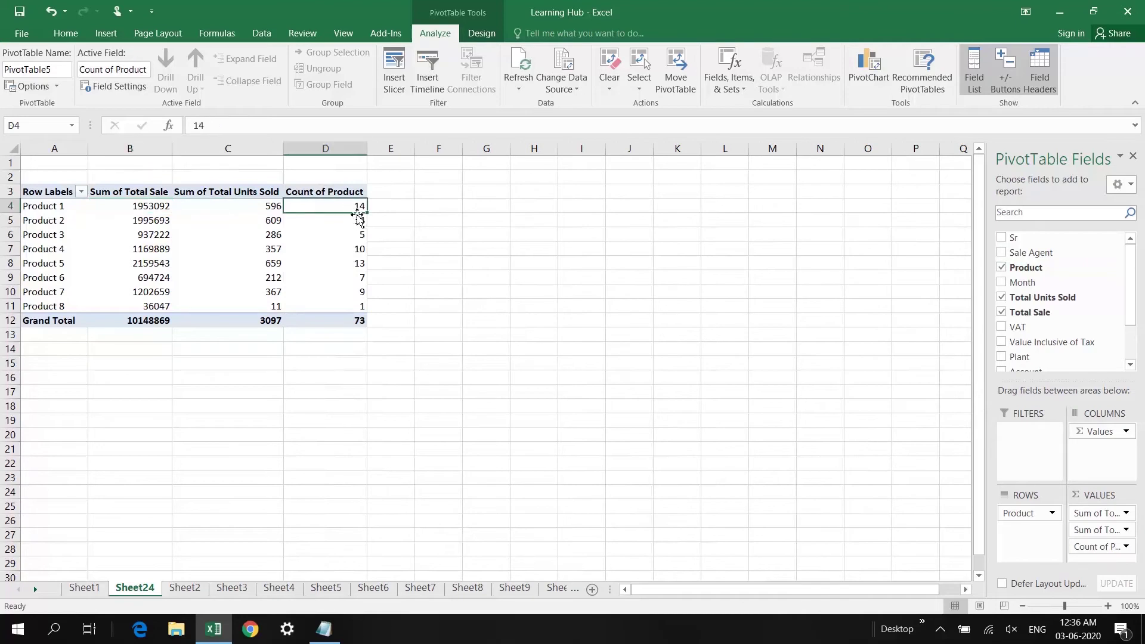
mouse_move(353, 206)
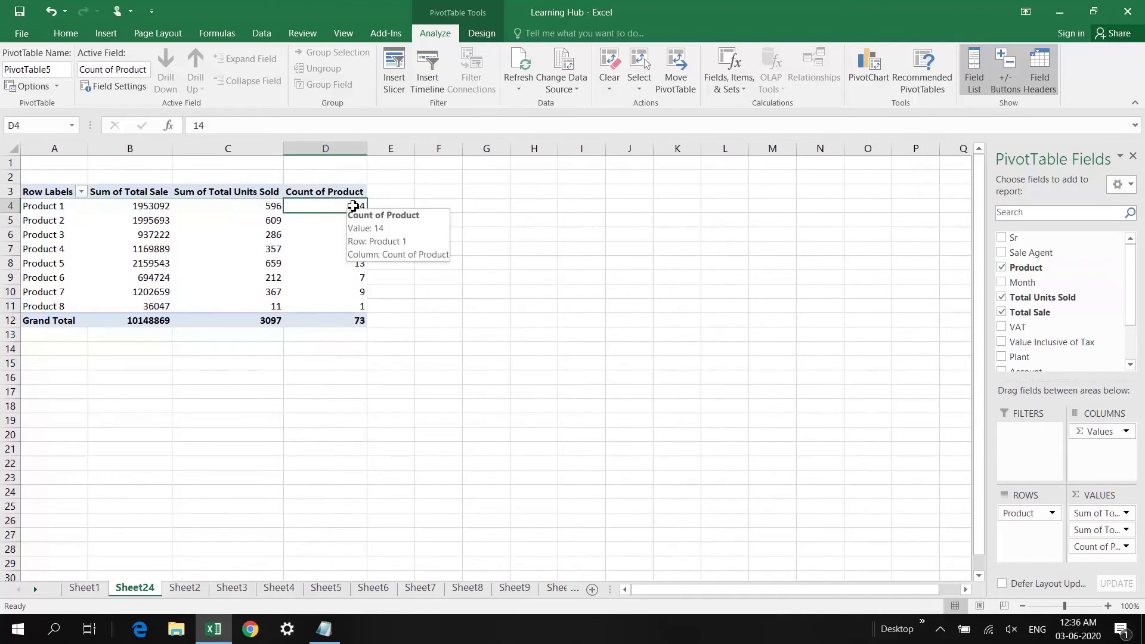
key("Down")
key("Down")
key("Down")
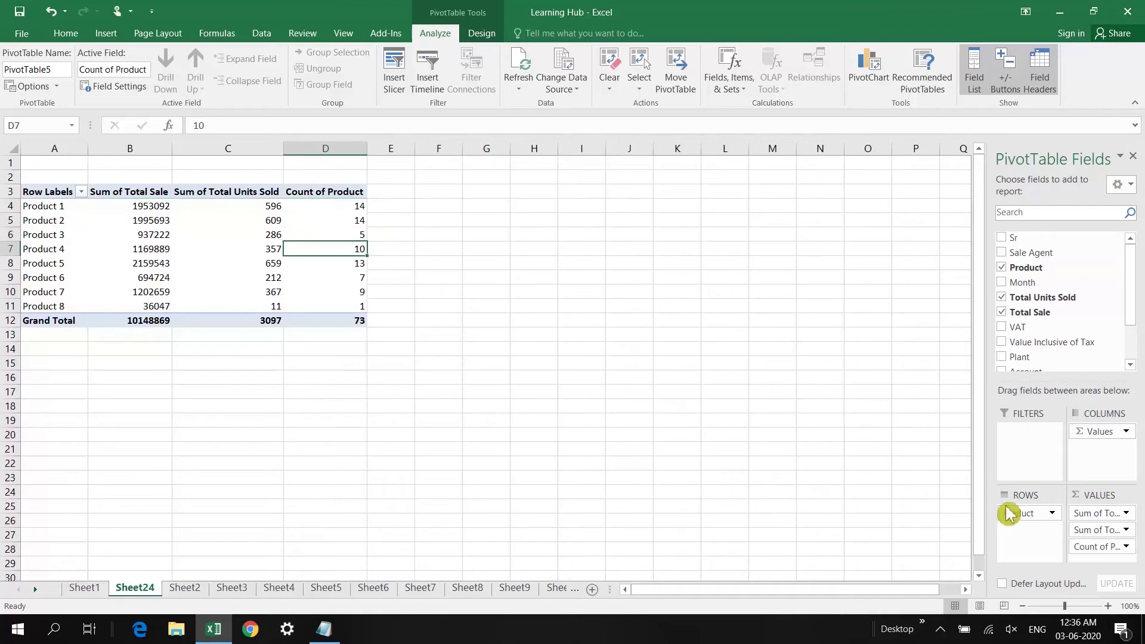
mouse_move(1096, 519)
left_mouse_down()
mouse_move(1100, 555)
mouse_move(1095, 522)
mouse_move(1106, 547)
left_mouse_up()
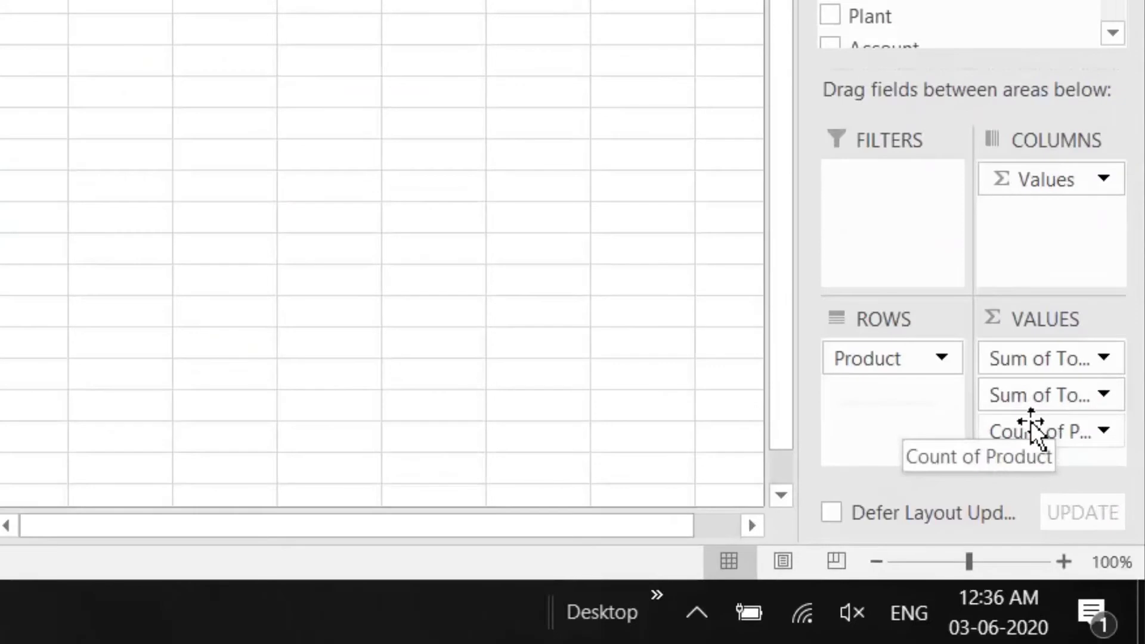
Try other summary options for Count of Product, then cancel and leave it unchanged
left_click(1060, 438)
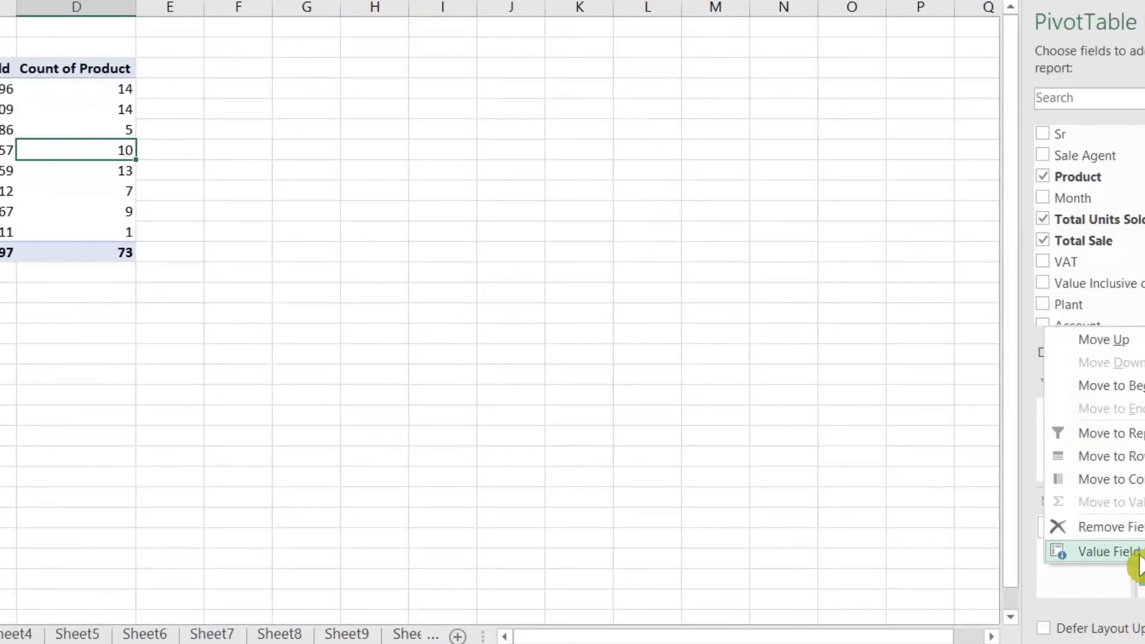
left_click(1137, 554)
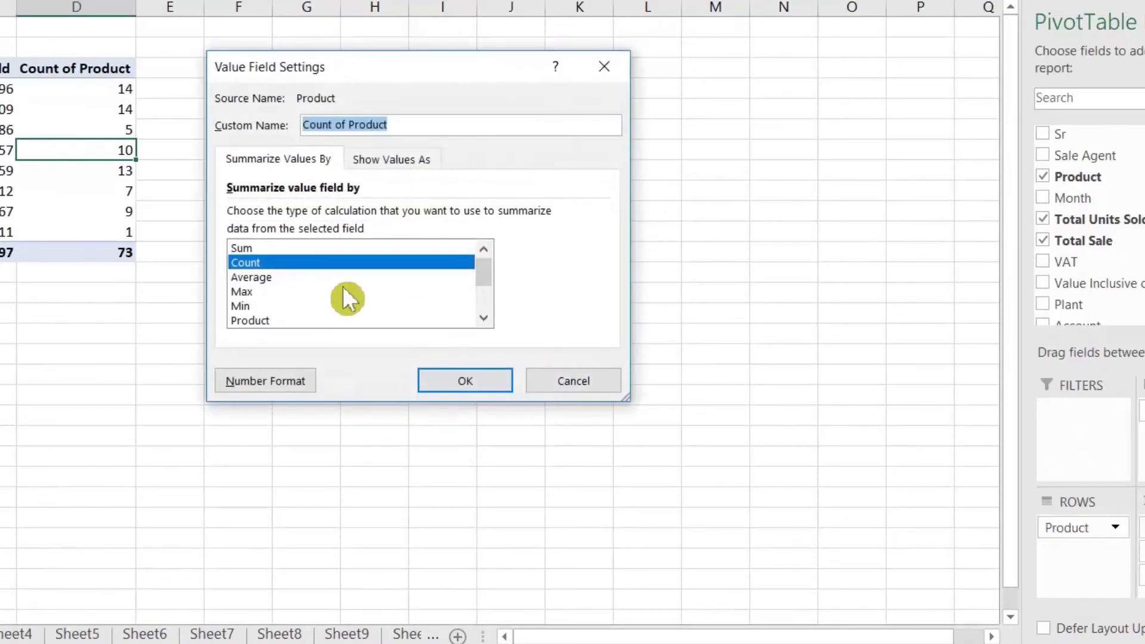
left_click(261, 292)
left_click(262, 306)
left_click(278, 292)
left_click_drag(484, 272, 484, 322)
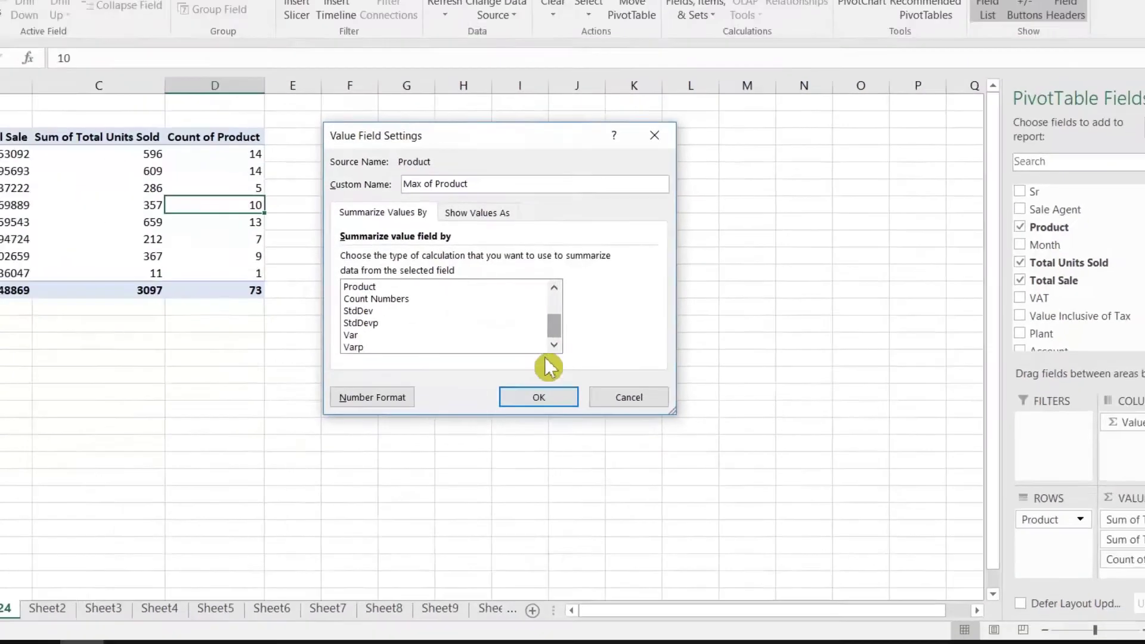
left_click(576, 385)
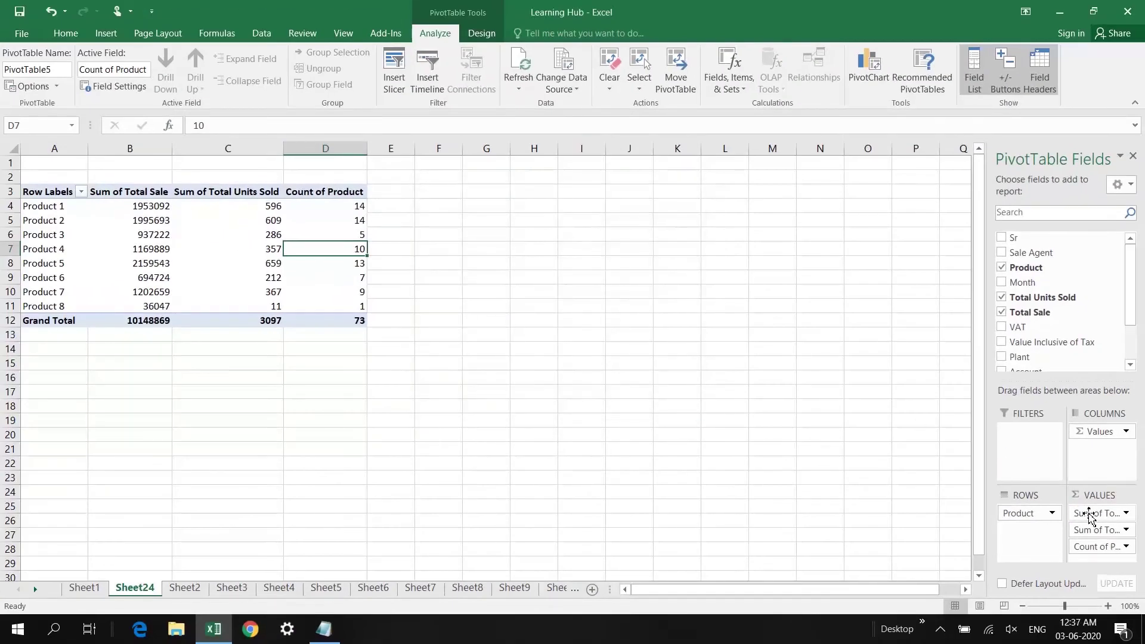
Summarize Total Units Sold by Max to show each product's peak units (highest 99)
left_click(229, 207)
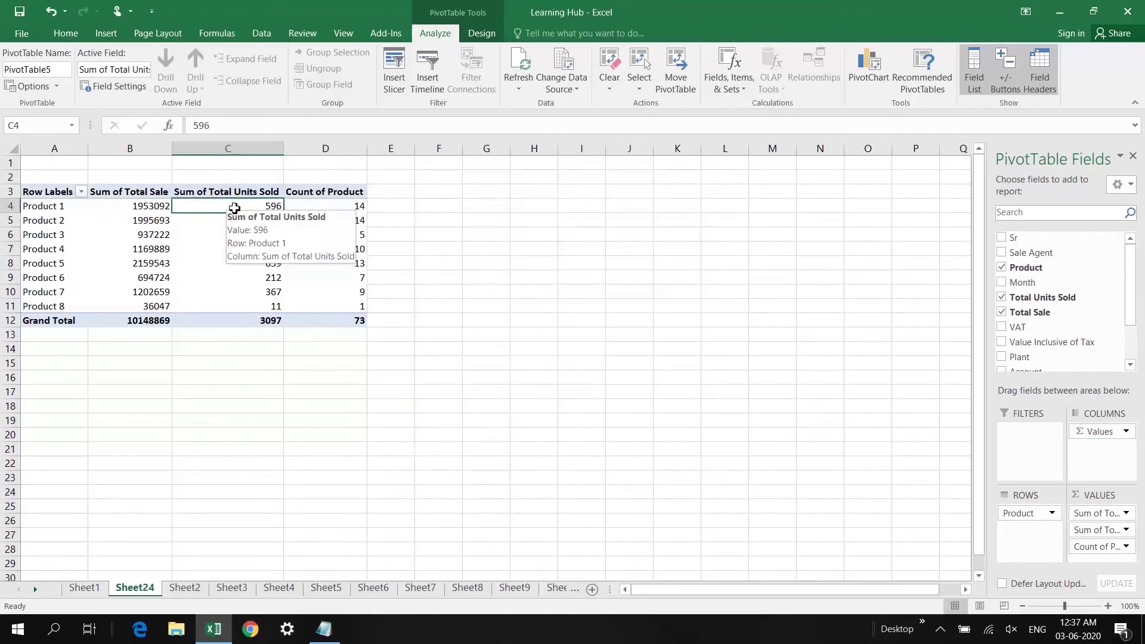
left_click(155, 206)
left_click(235, 205)
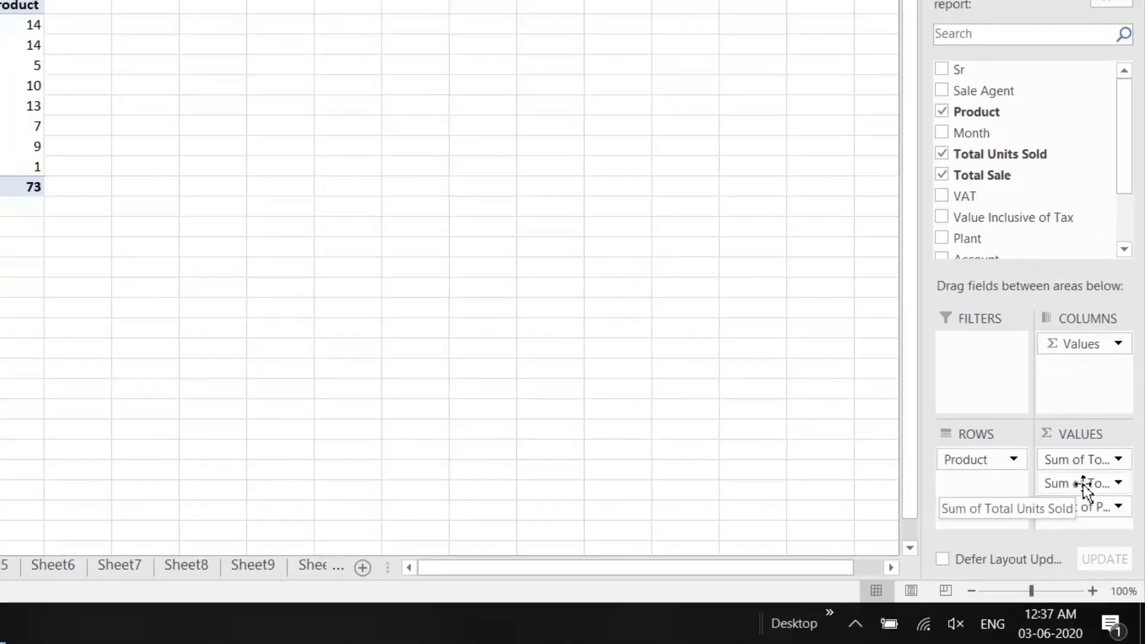
left_click(1084, 485)
left_click(1051, 466)
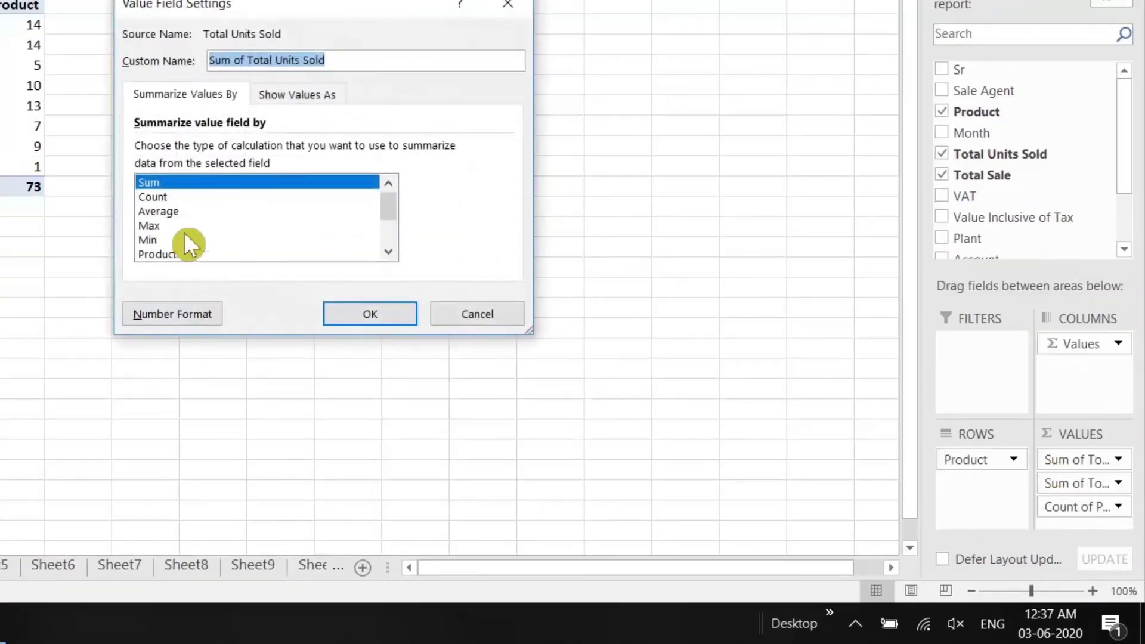
left_click(164, 227)
key("Return")
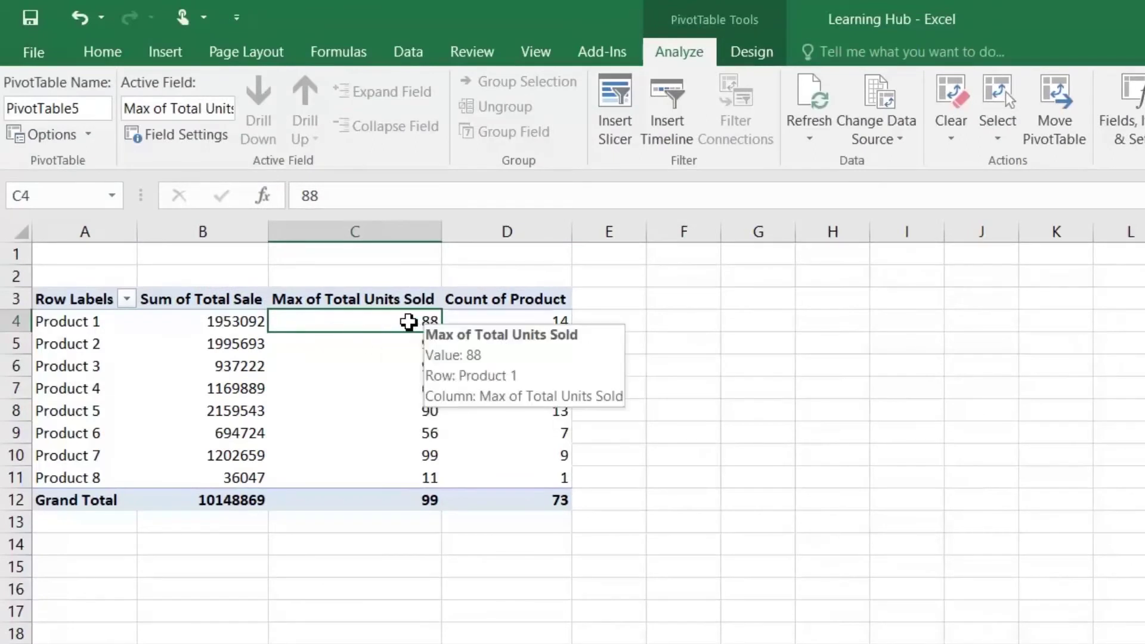
left_click(409, 349)
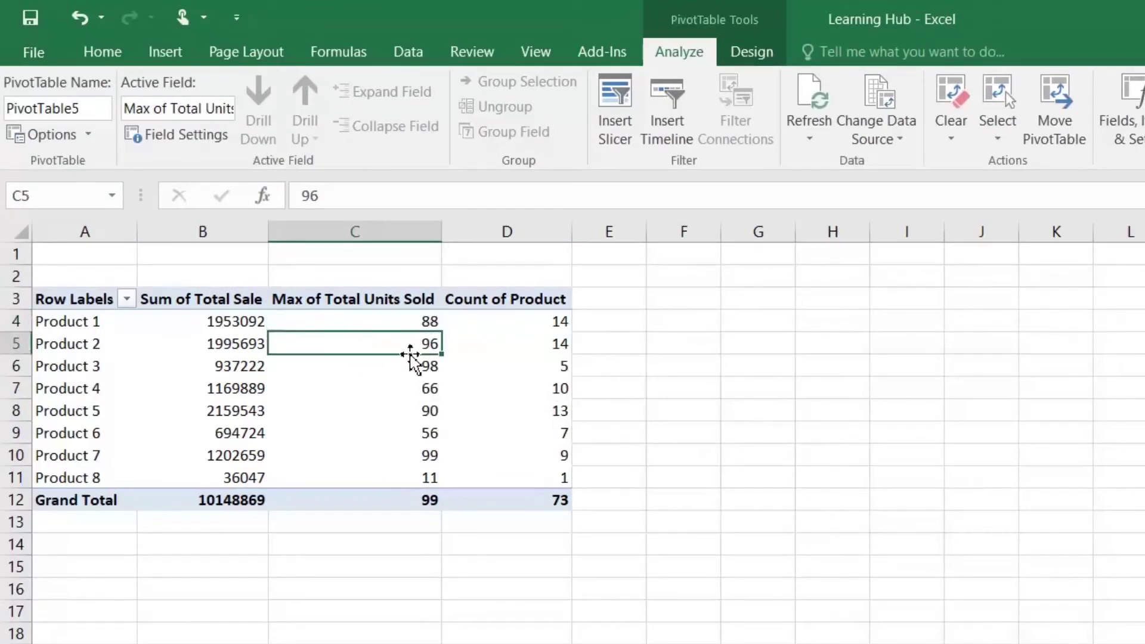
left_click(420, 371)
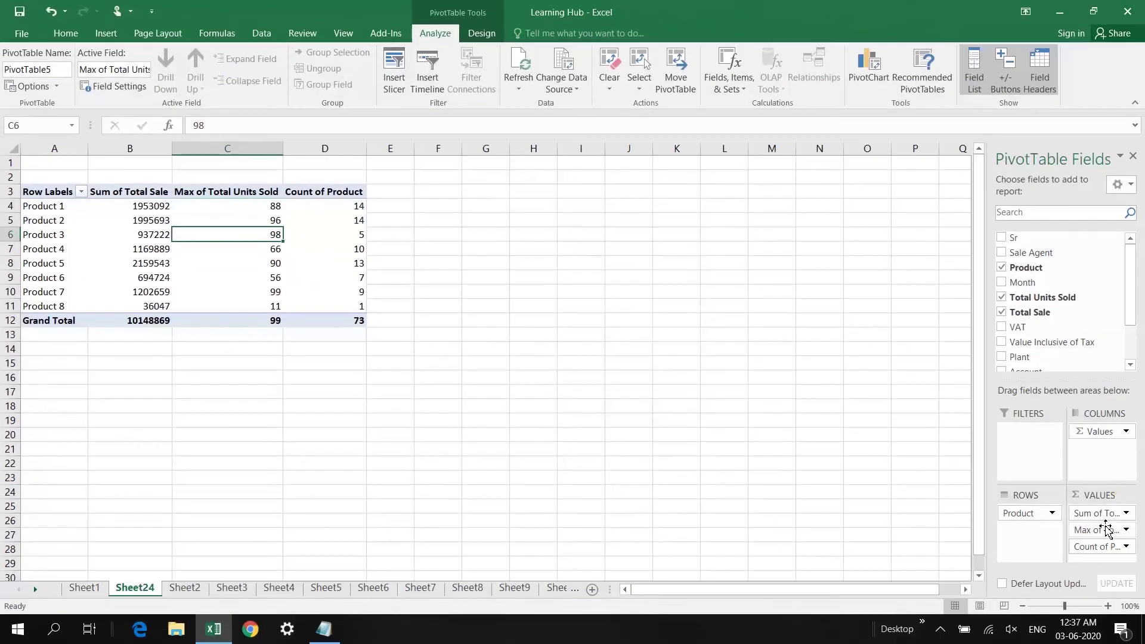
Remove the Max of Total Units Sold and Count of Product columns; spread Sale Agent across columns
left_click_drag(1095, 534, 865, 534)
left_click_drag(1098, 530, 947, 505)
left_click_drag(1097, 530, 928, 396)
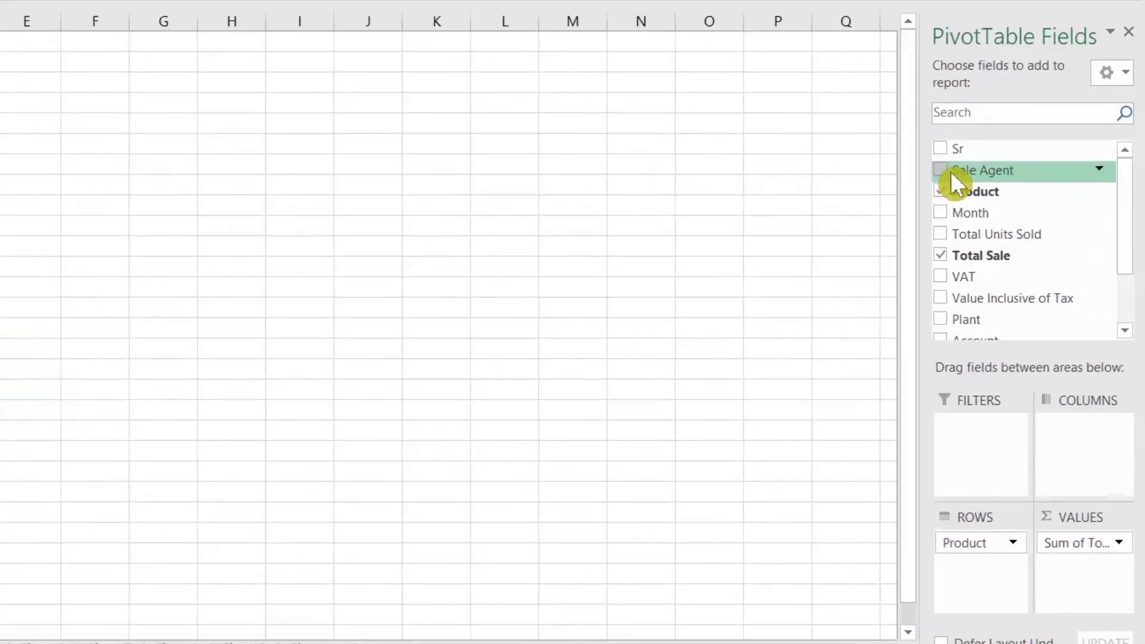
left_click_drag(970, 172, 1066, 449)
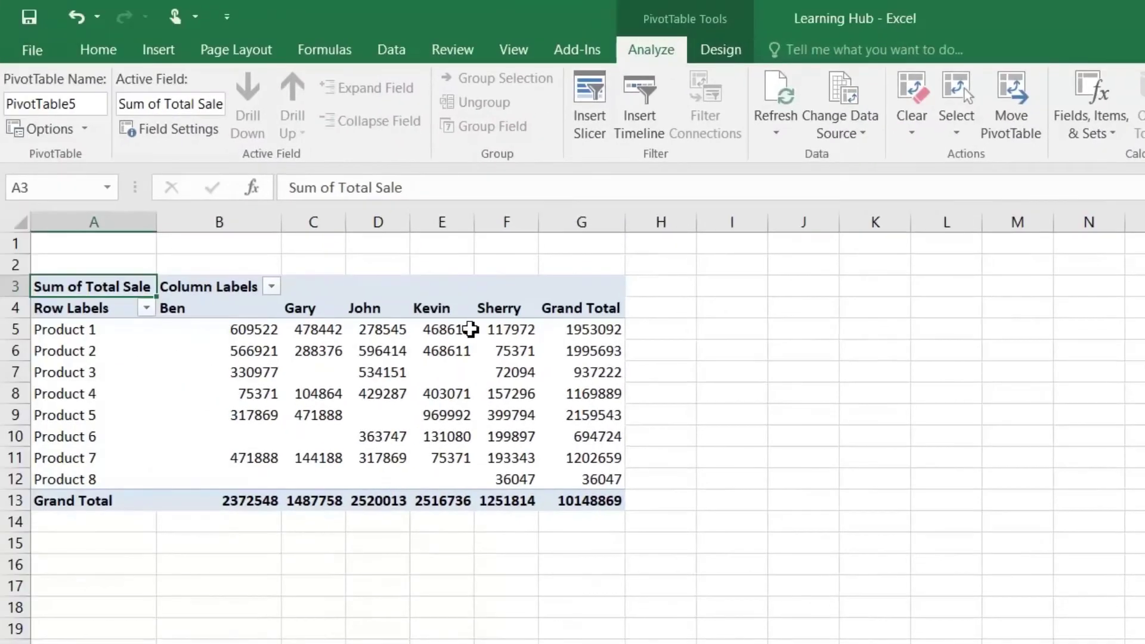
Review each agent's Sum of Total Sale per product and select the Product 1–7 figures
left_click(594, 331)
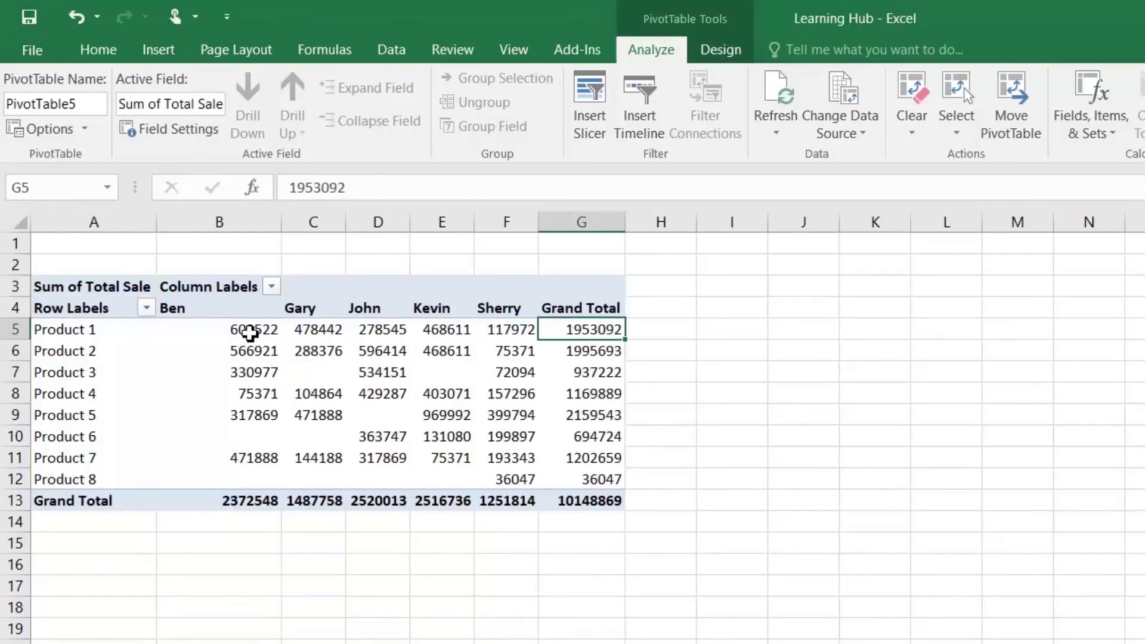
left_click(251, 331)
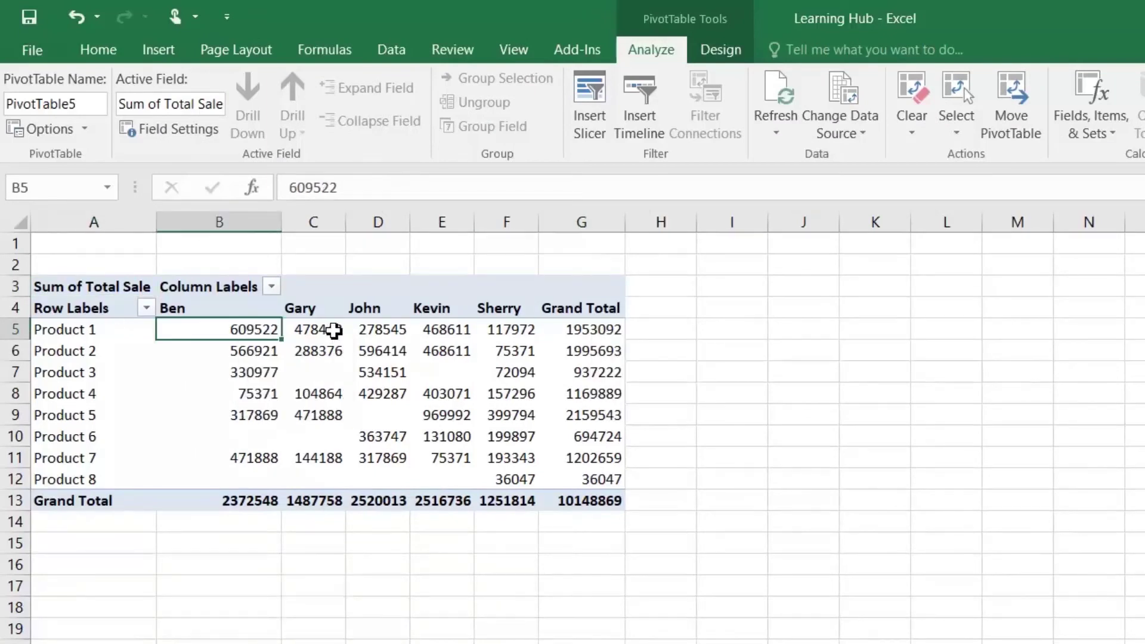
left_click(329, 329)
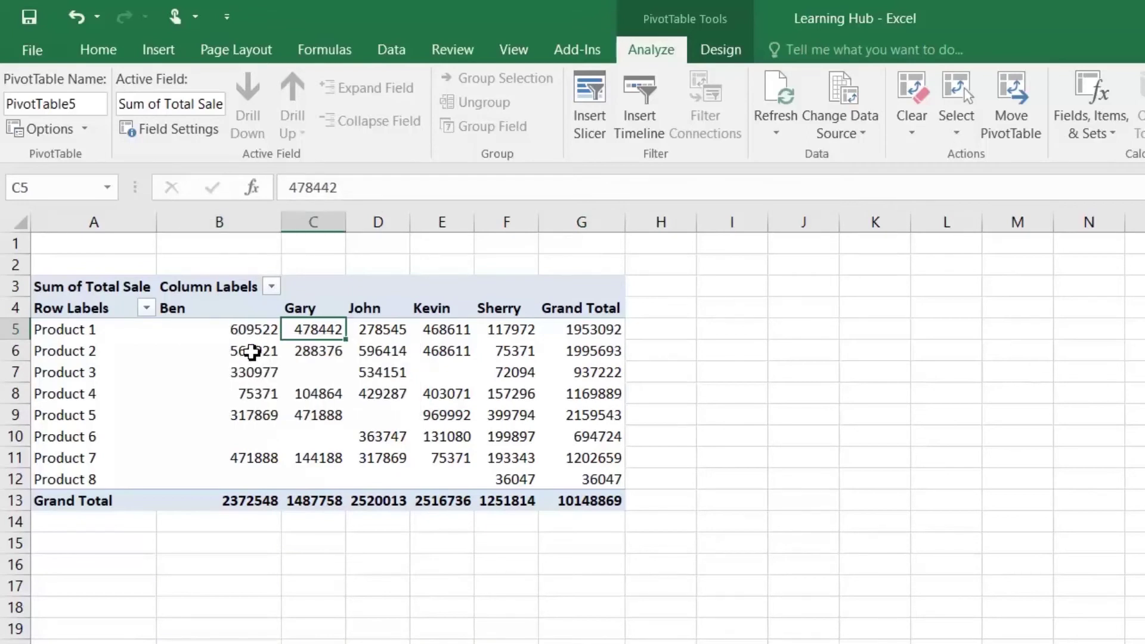
mouse_move(248, 352)
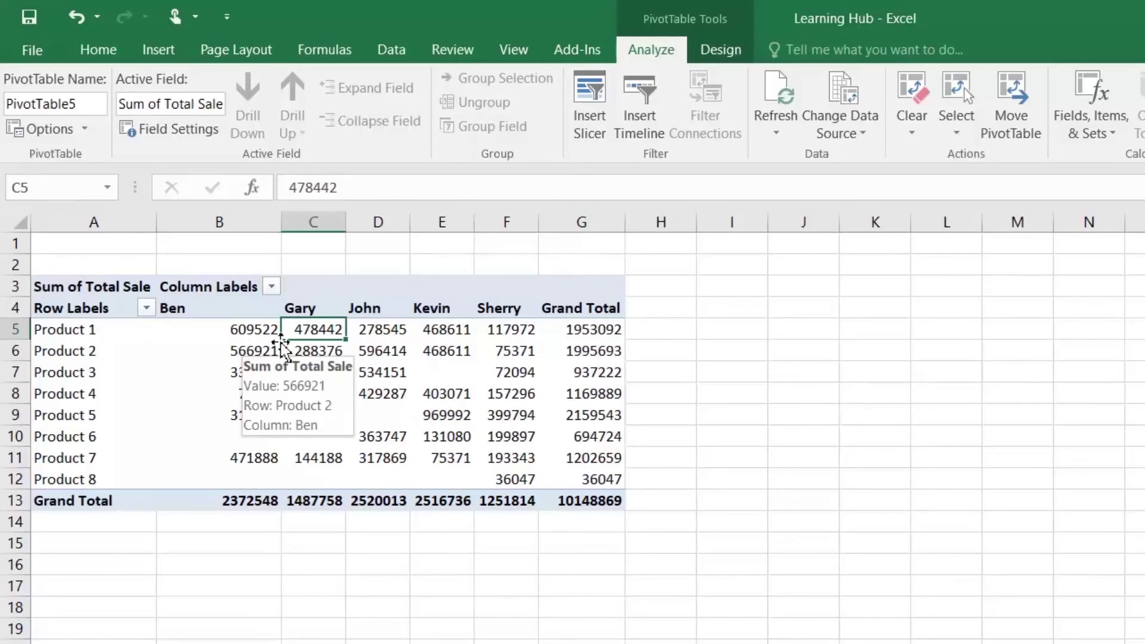
mouse_move(330, 356)
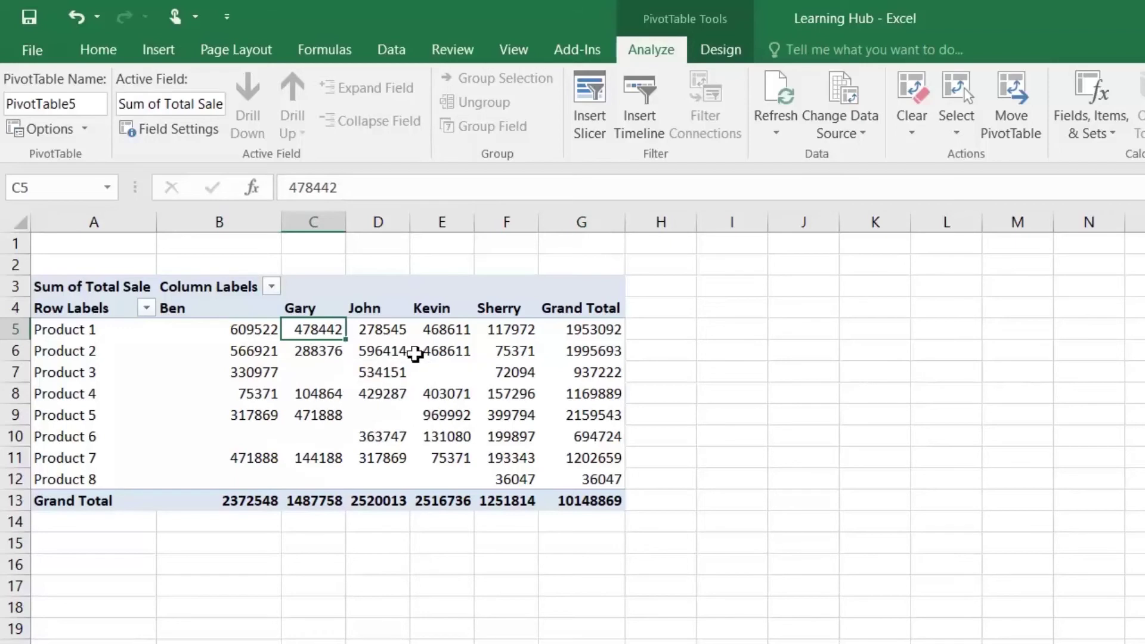
mouse_move(398, 346)
mouse_move(553, 339)
left_click_drag(214, 330, 583, 478)
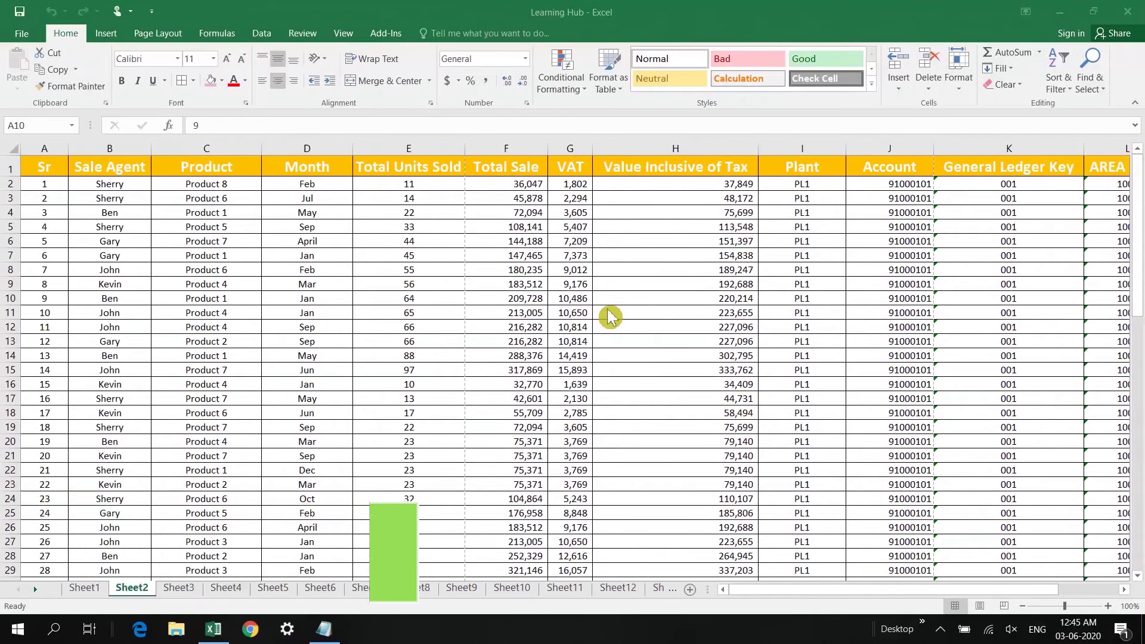
Insert a PivotTable from Sheet2!$A$1:$L$74 on a new worksheet, adding the data to the Data Model
left_click(129, 235)
key("Up")
key("Up")
key("Up")
key("Up")
key("Up")
key("Up")
key("Up")
key("Up")
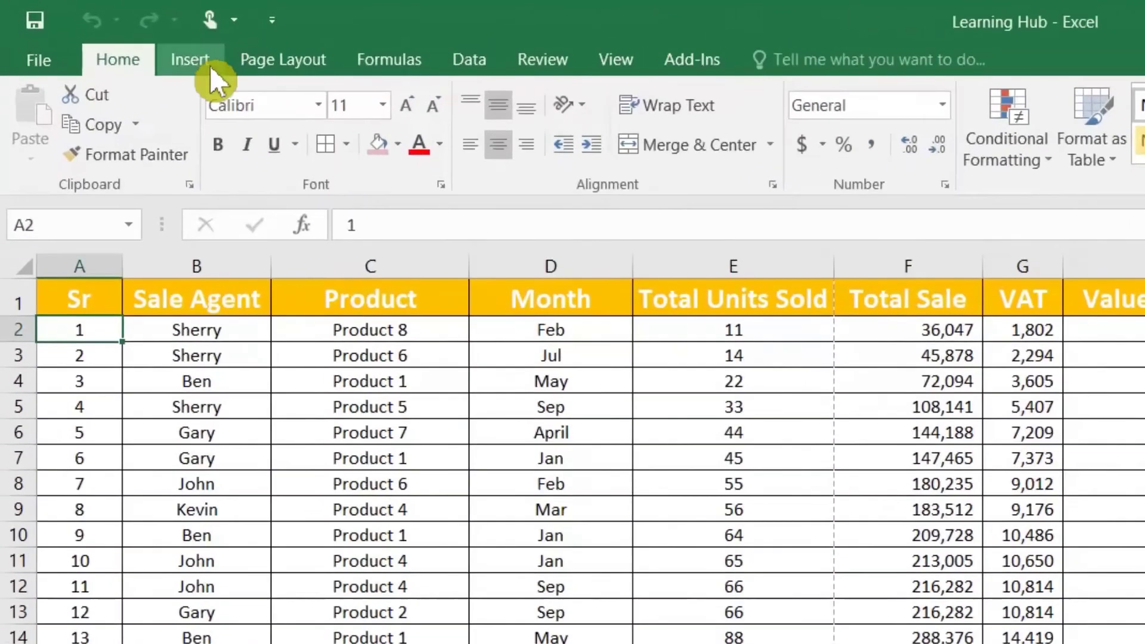
left_click(113, 36)
left_click(53, 104)
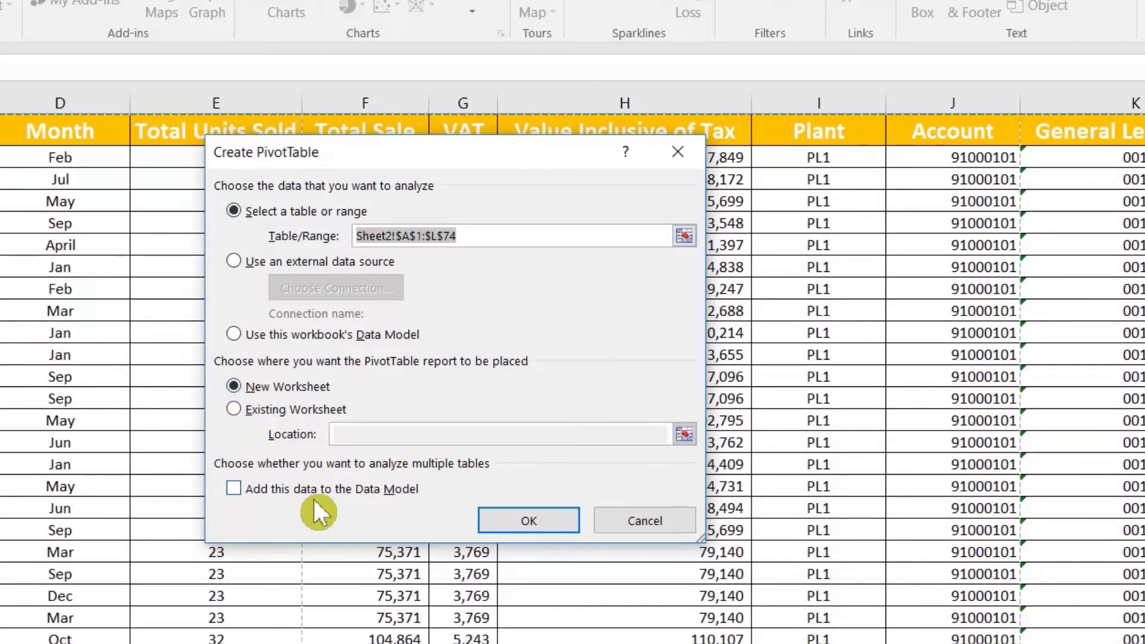
left_click(239, 486)
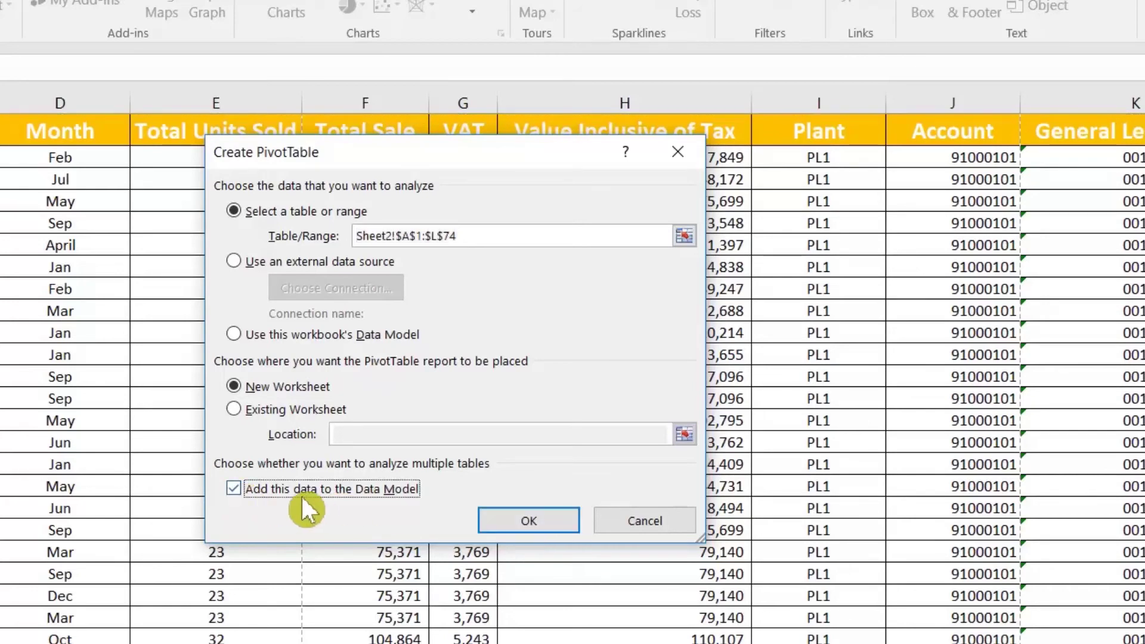
left_click(519, 521)
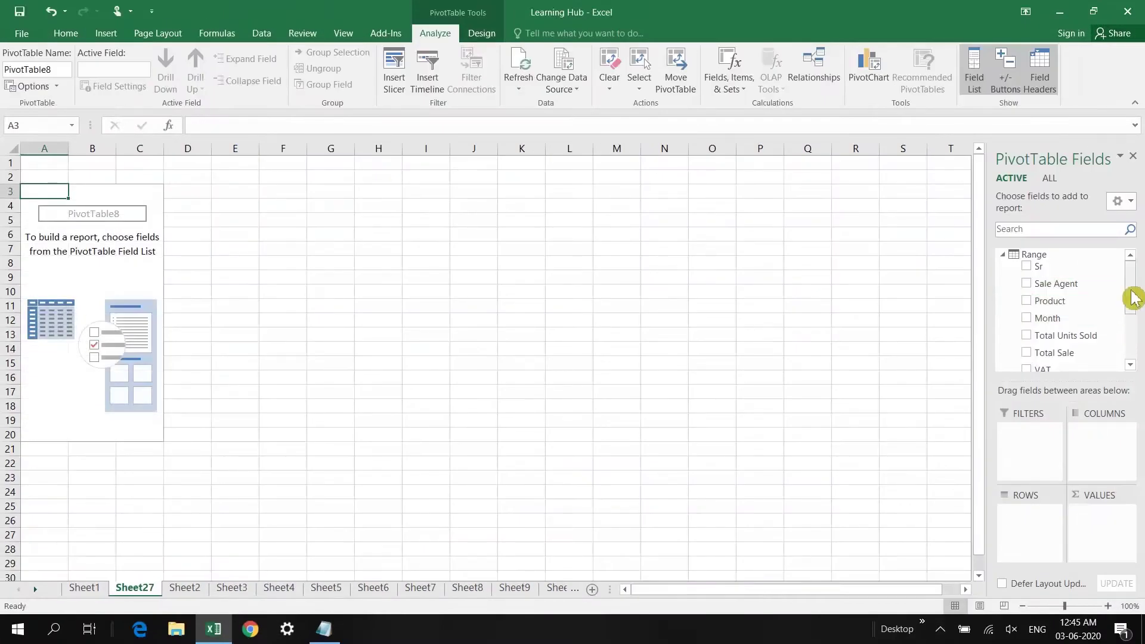
Add Product to Values as a count and review the count for each product
left_click(1039, 302)
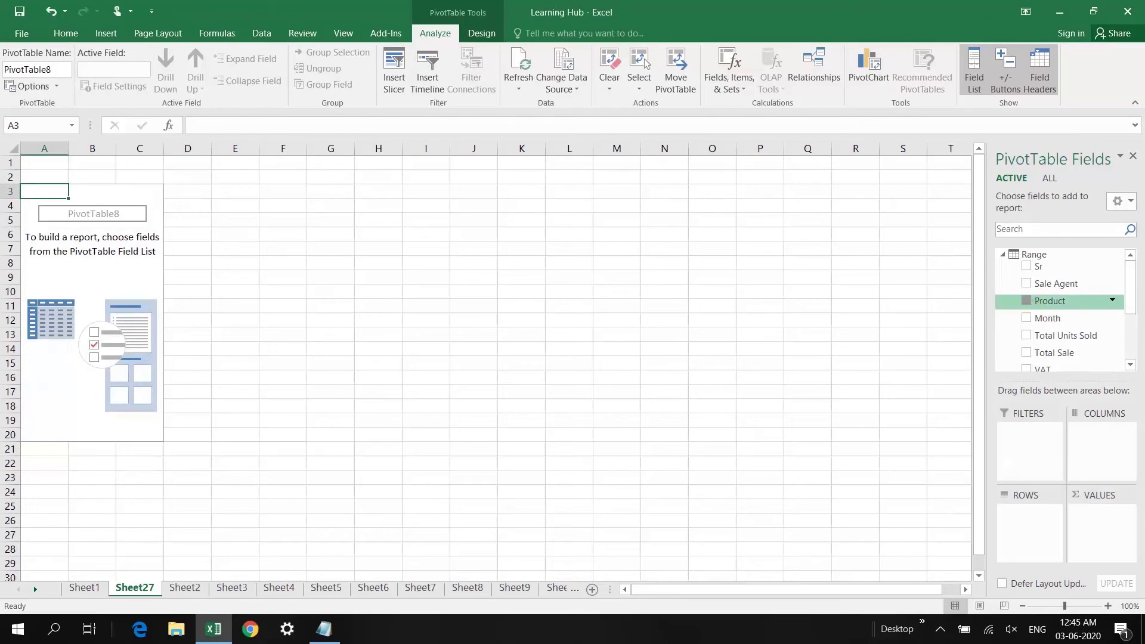
left_click_drag(1039, 302, 1102, 516)
left_click(164, 207)
left_click(164, 226)
left_click(161, 234)
Remove Product from Rows and put Account in Rows instead
mouse_move(1135, 322)
left_mouse_down()
mouse_move(1132, 287)
mouse_move(1133, 300)
left_mouse_up()
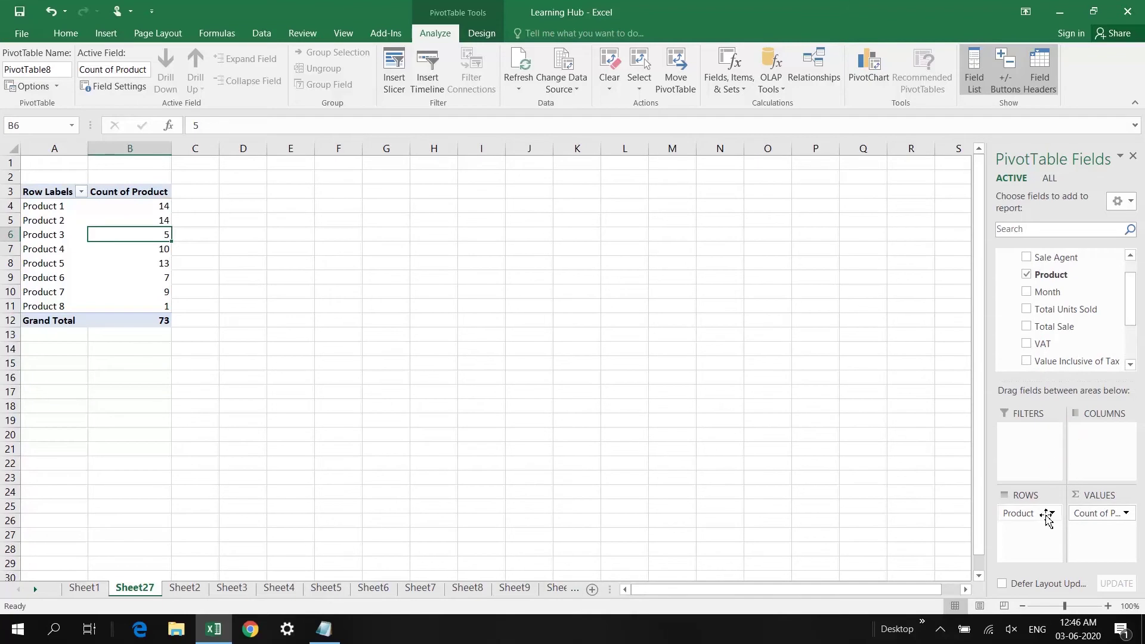
left_click_drag(1044, 519, 1094, 391)
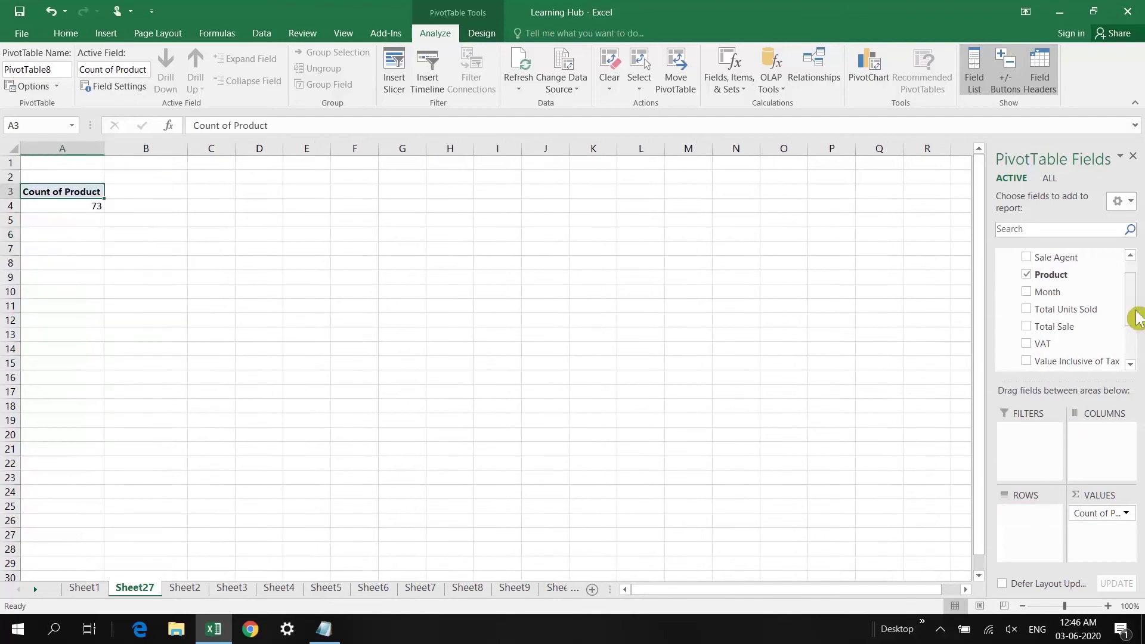
left_click_drag(1133, 303, 1138, 337)
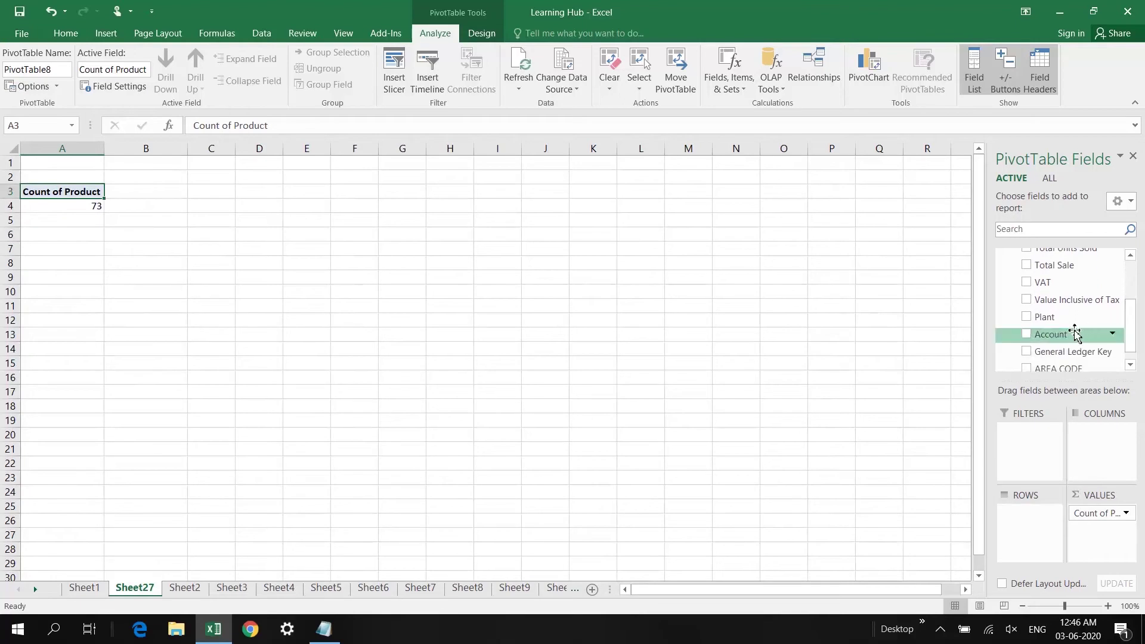
left_click_drag(1061, 334, 1039, 533)
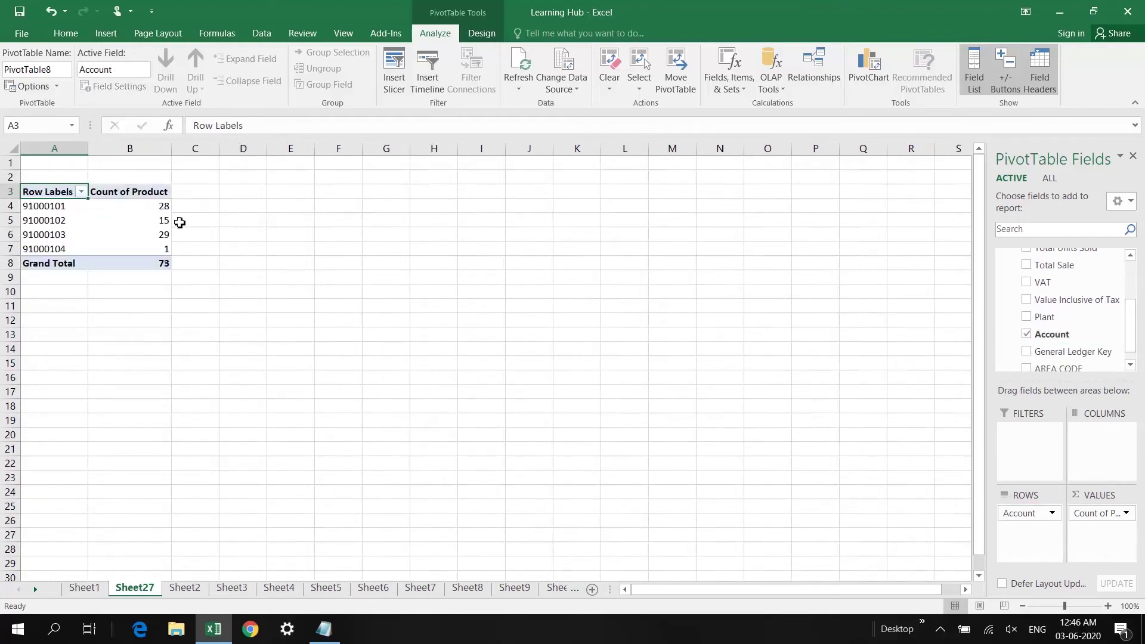
Check each account's product count: 28, 15, 29 and 1, totalling 73
left_click(61, 212)
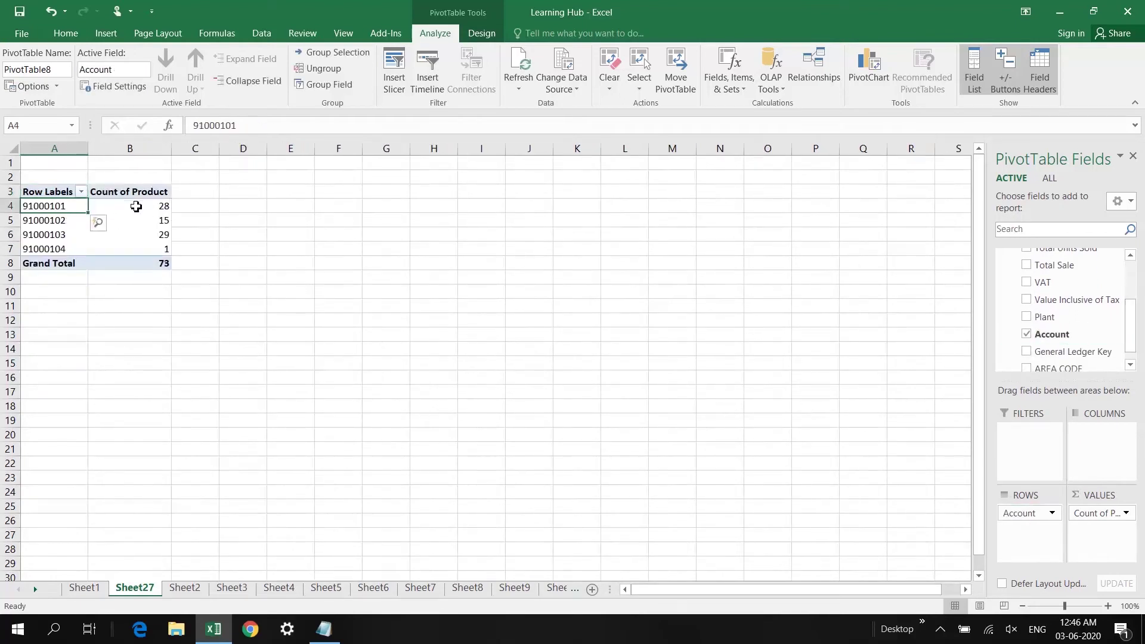
left_click(139, 207)
left_click(141, 224)
left_click(143, 233)
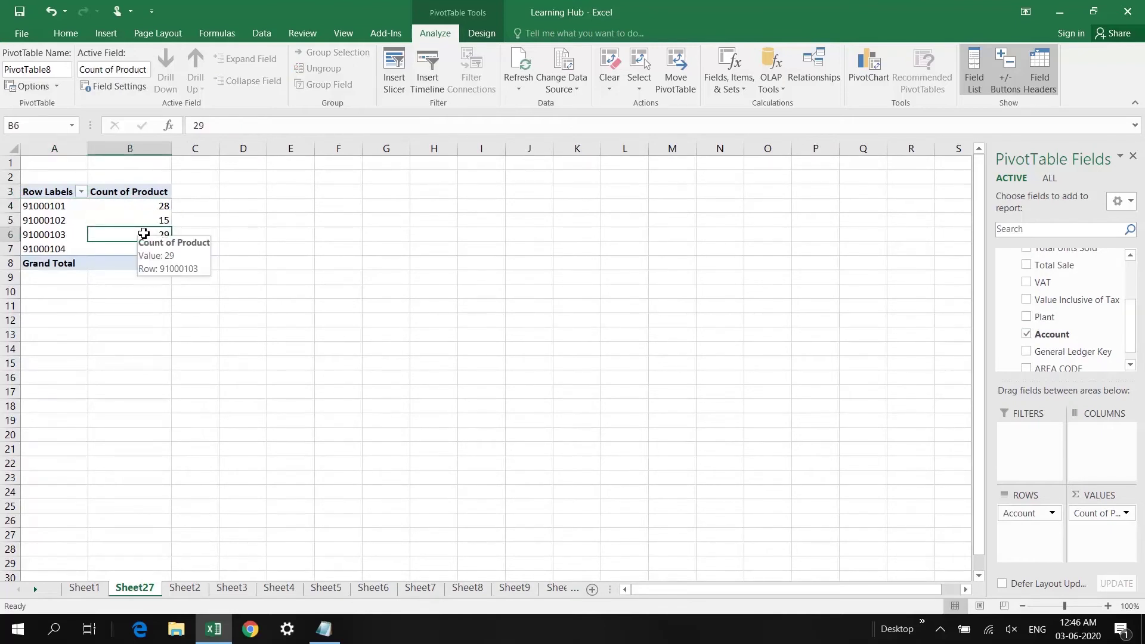
left_click(60, 207)
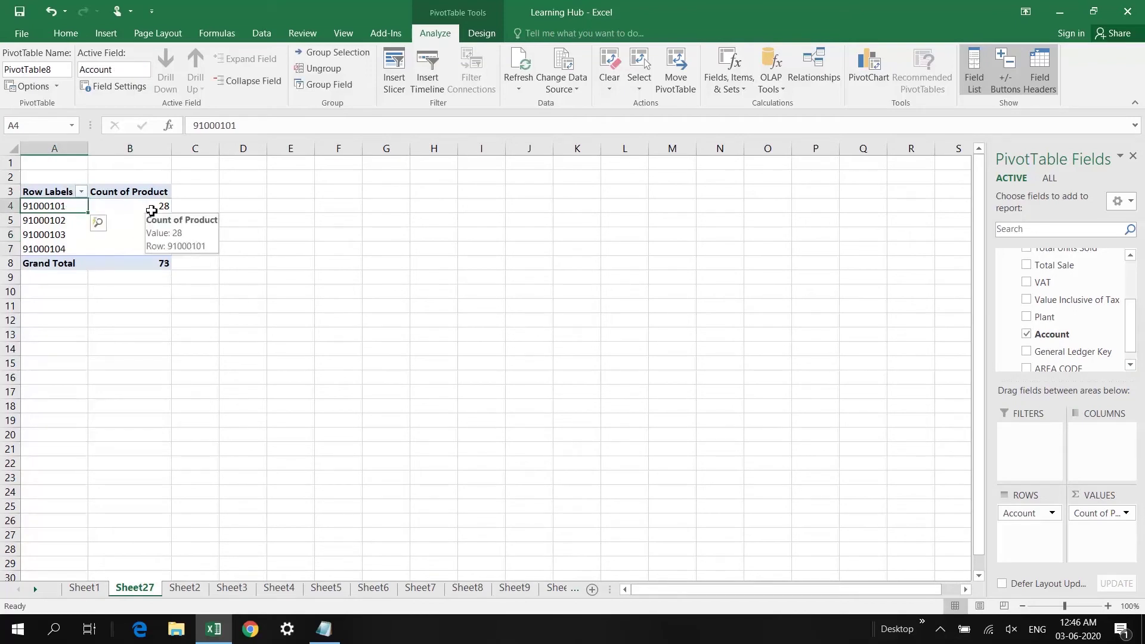
left_click(151, 210)
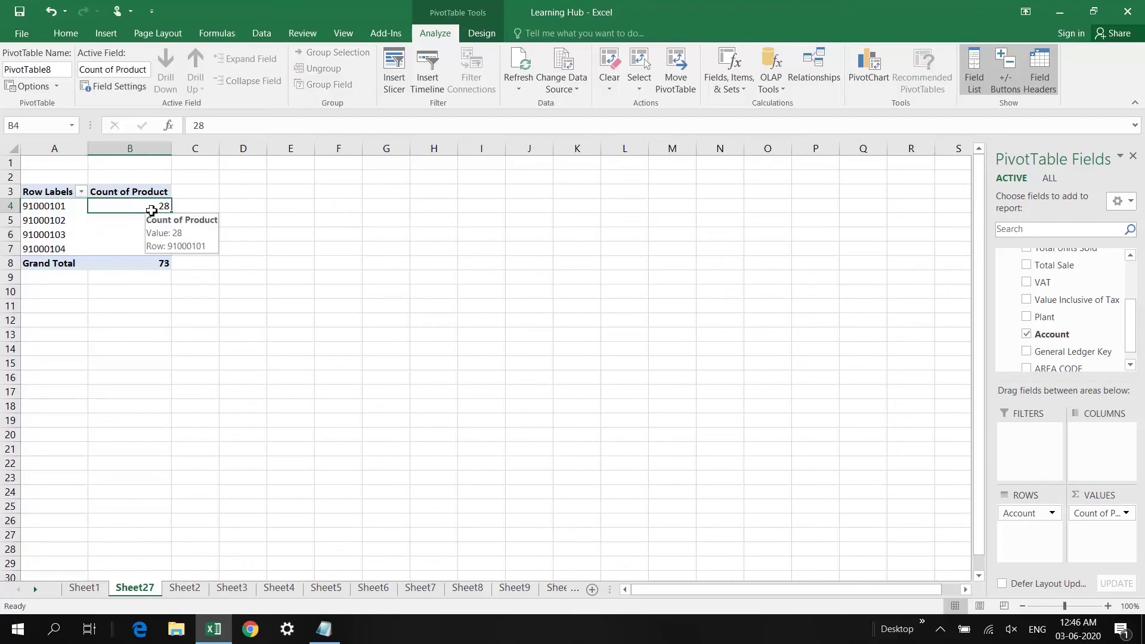
left_click(64, 207)
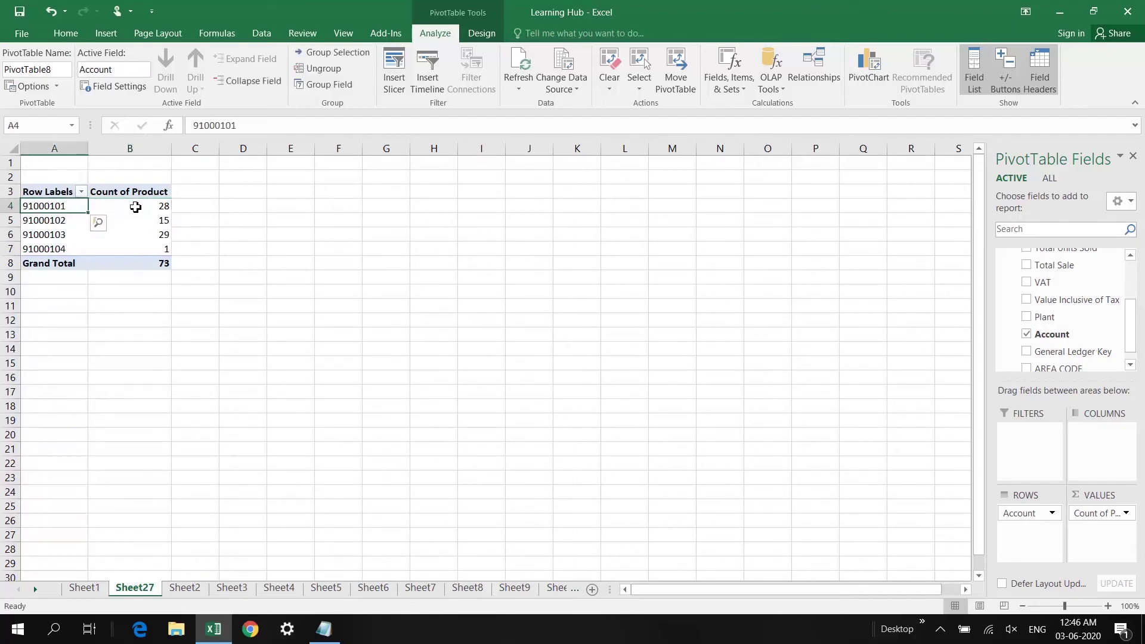
mouse_move(136, 206)
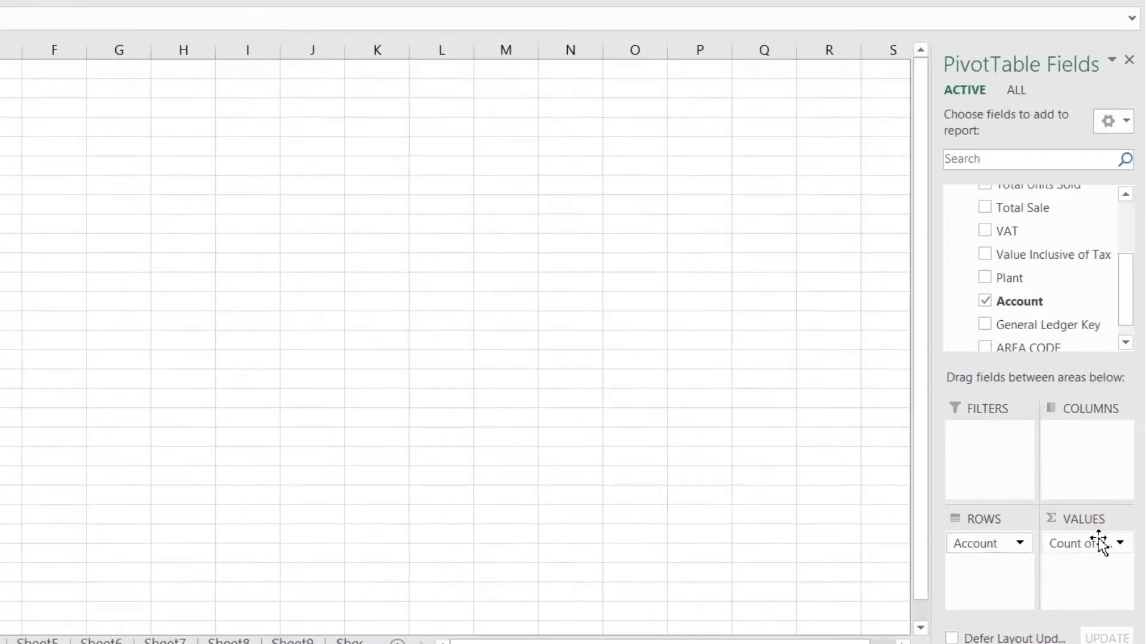
Change the Count of Product value to Distinct Count
left_click(1110, 514)
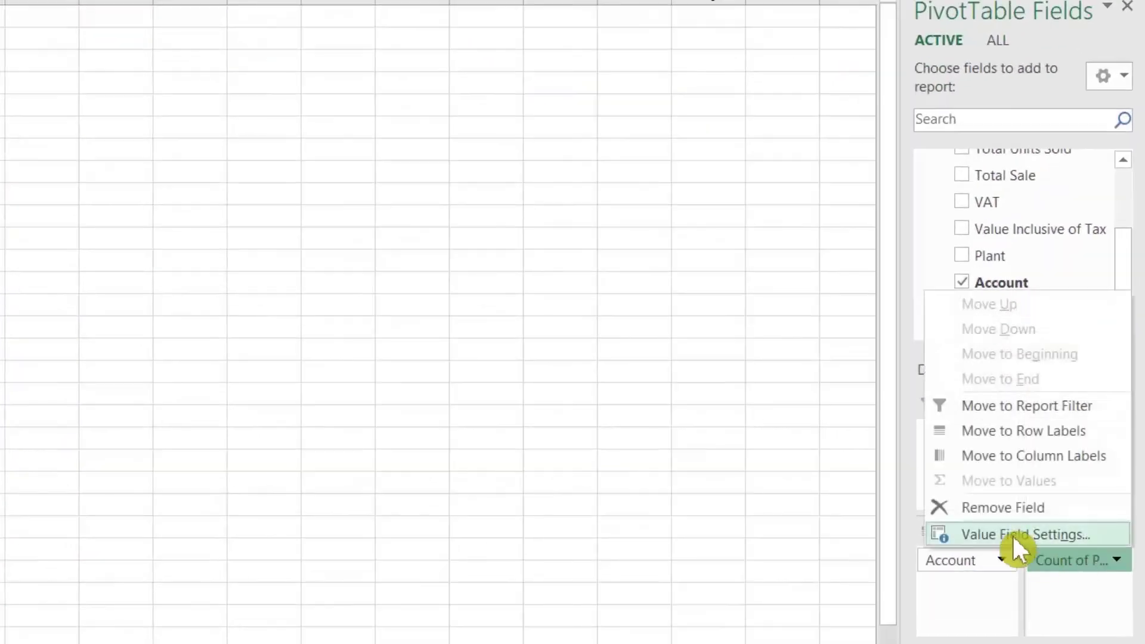
left_click(1014, 535)
left_click_drag(323, 278, 327, 286)
left_click_drag(572, 352, 570, 370)
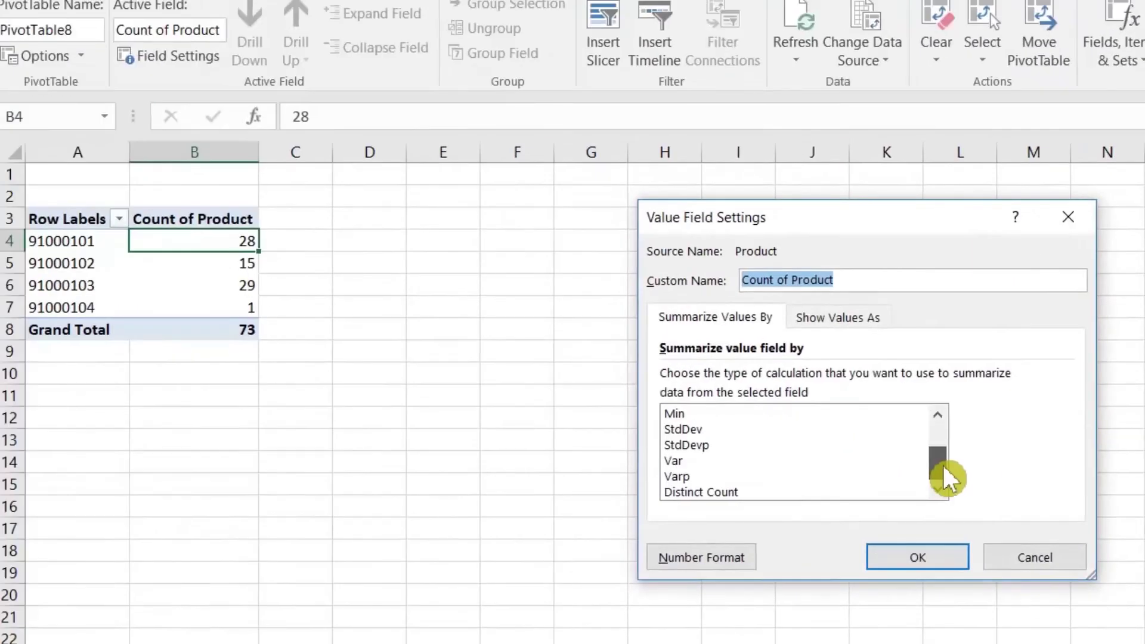
left_click(352, 398)
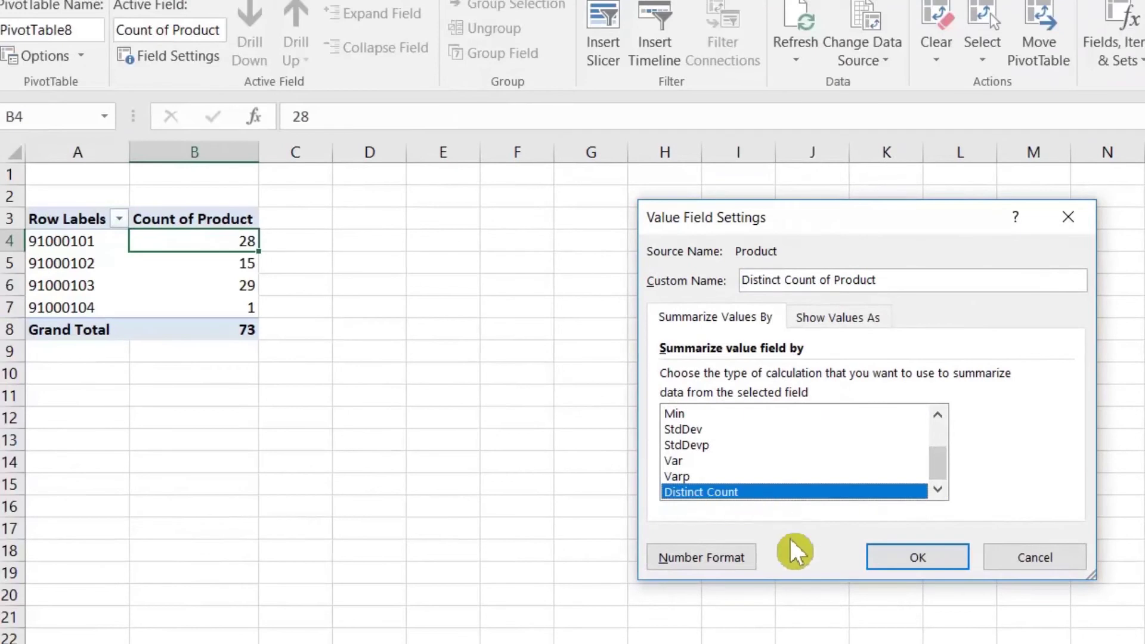
left_click(914, 558)
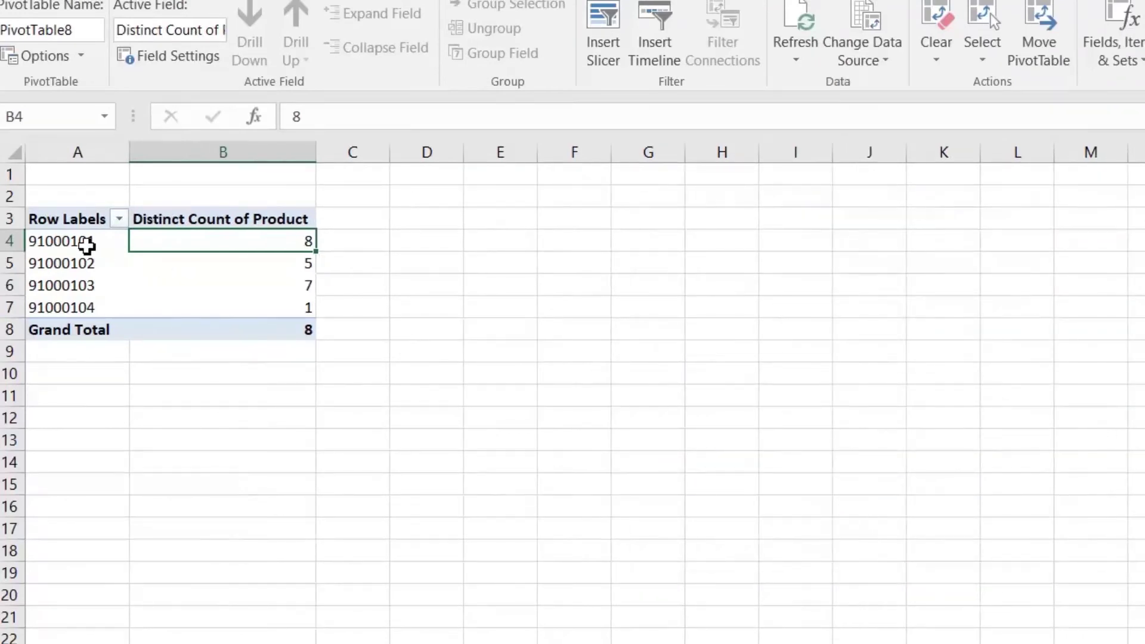
Check the distinct product count for each of the four accounts, totalling 8
left_click(87, 244)
left_click(268, 243)
mouse_move(270, 243)
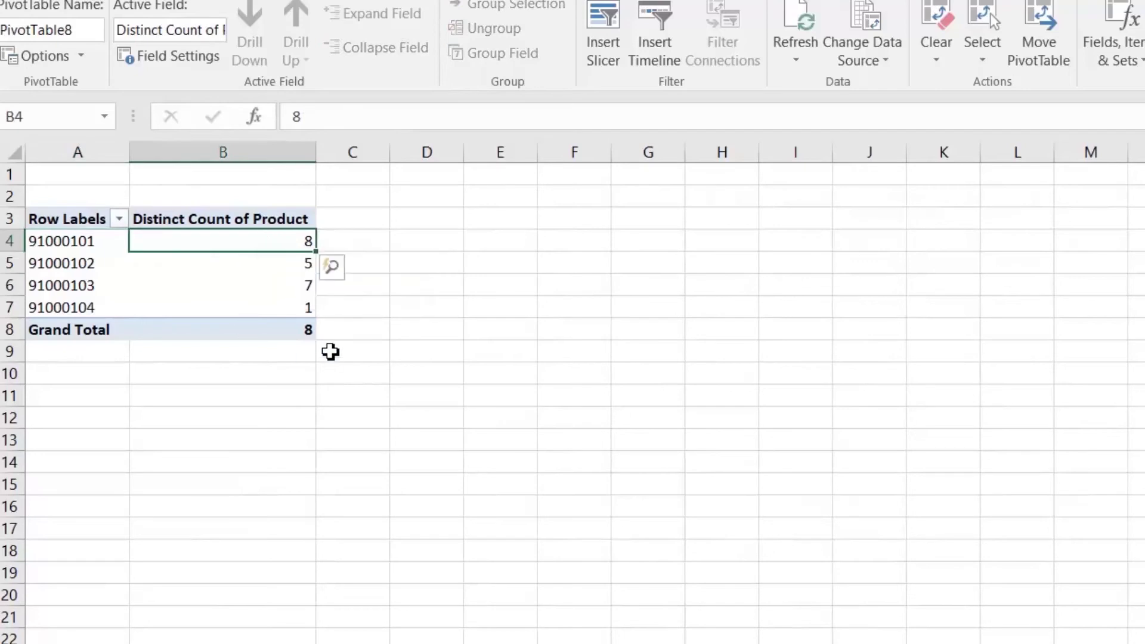
left_click(283, 269)
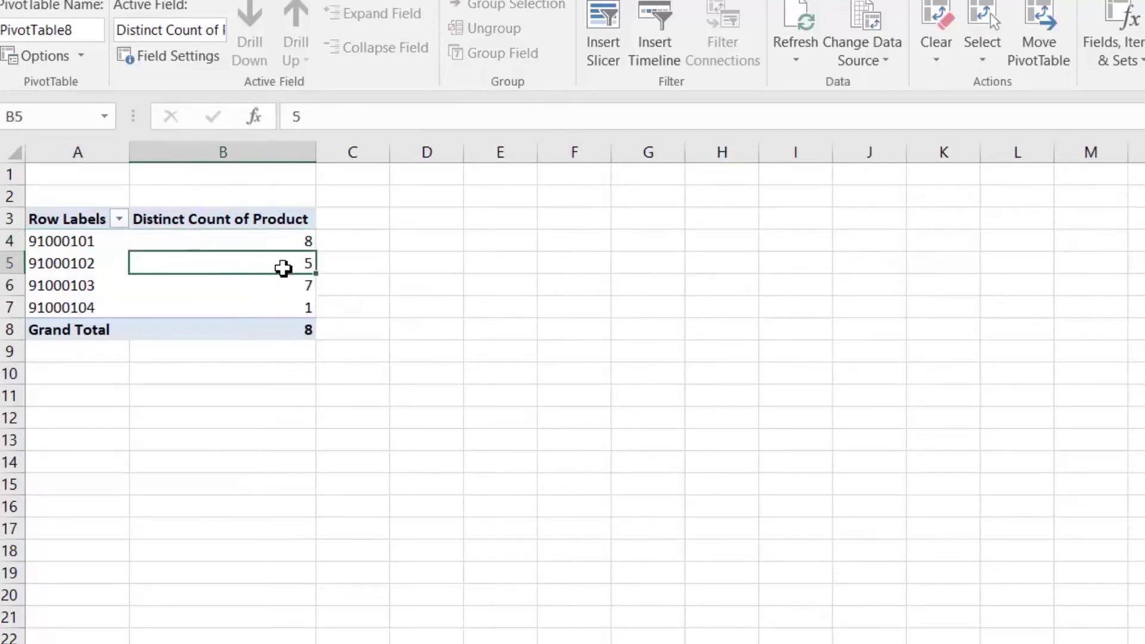
mouse_move(283, 268)
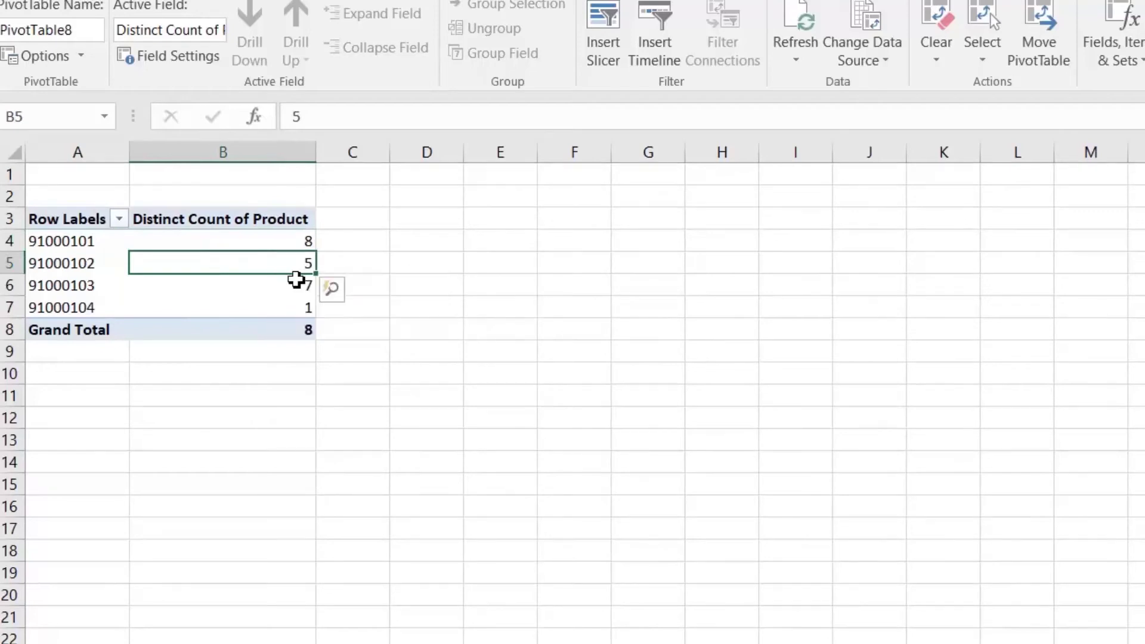
left_click(284, 291)
mouse_move(284, 290)
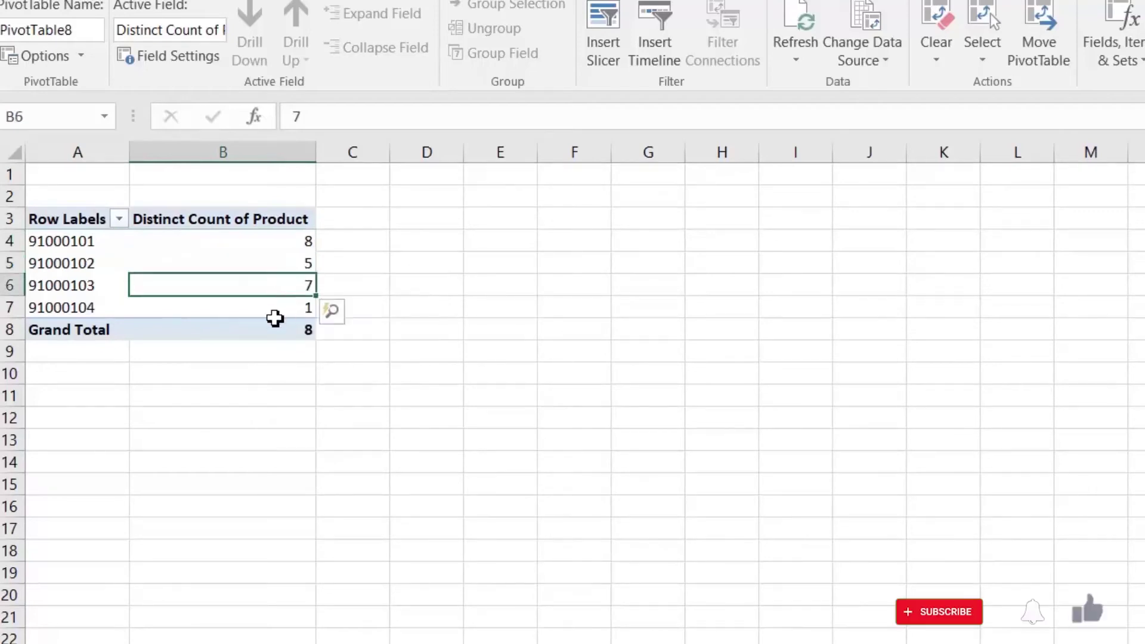
left_click(290, 310)
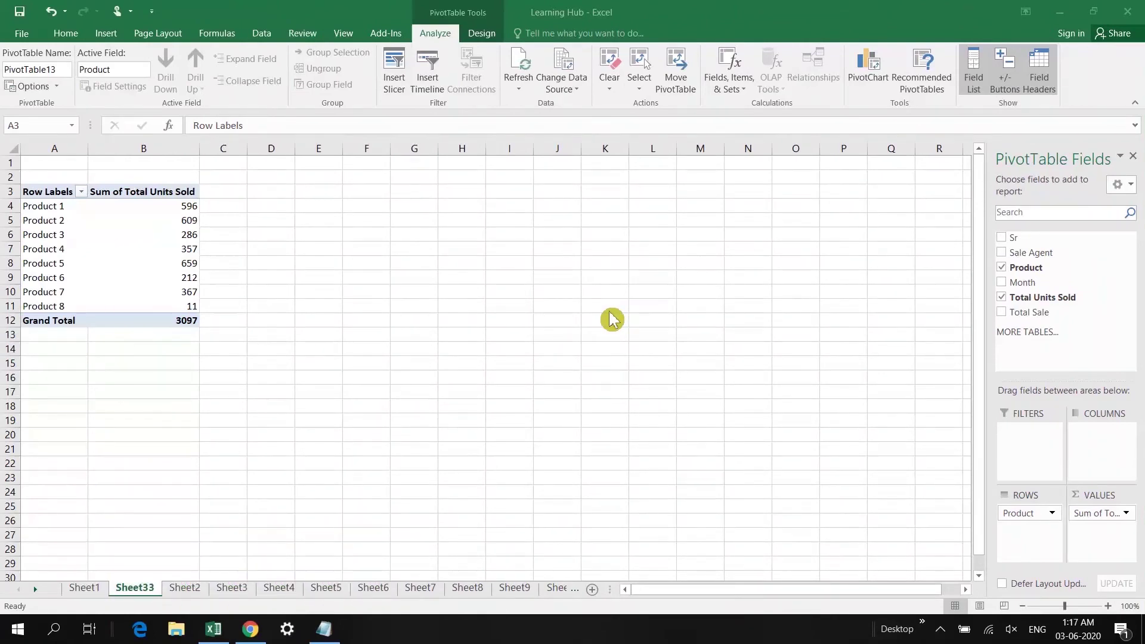
Move Sale Agent into the report filter of the units-sold PivotTable
left_click(74, 198)
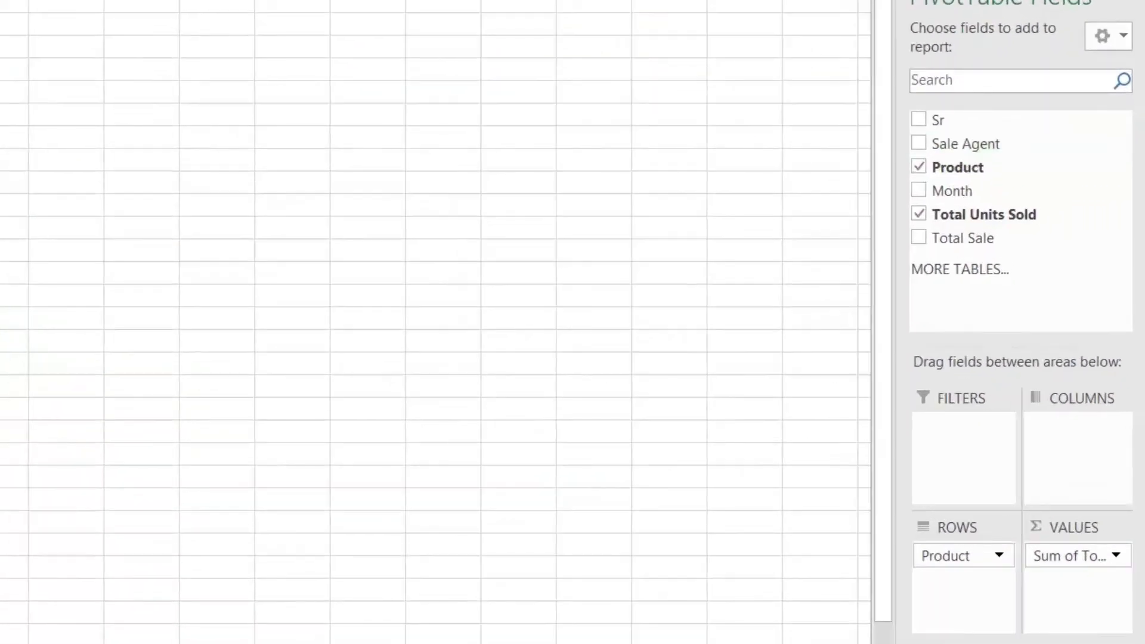
left_click_drag(966, 144, 968, 466)
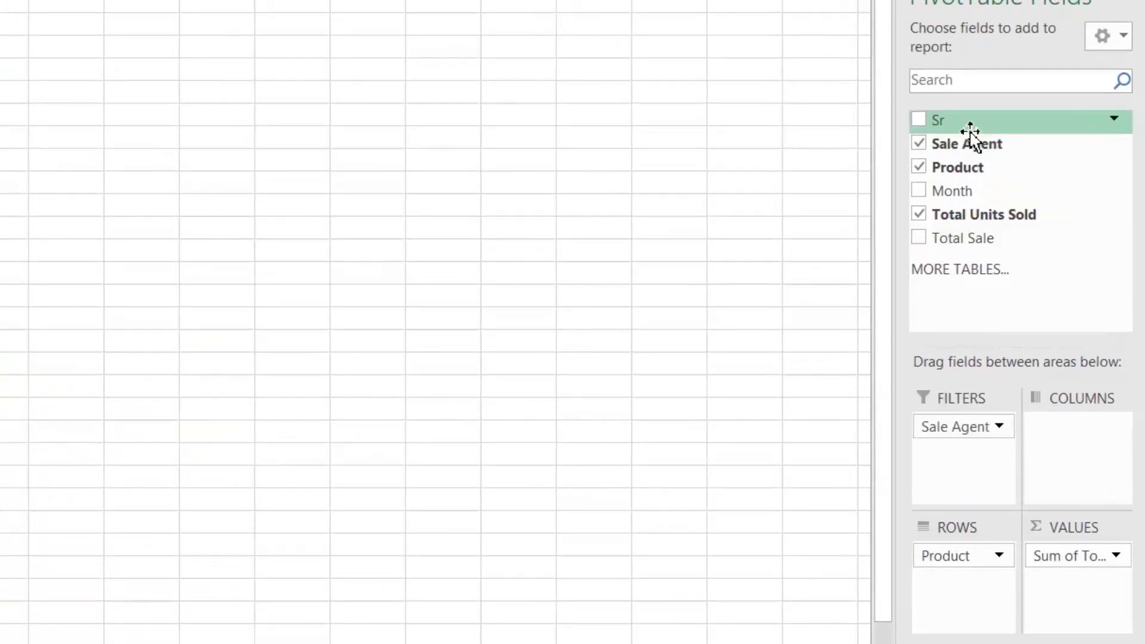
left_click(959, 464)
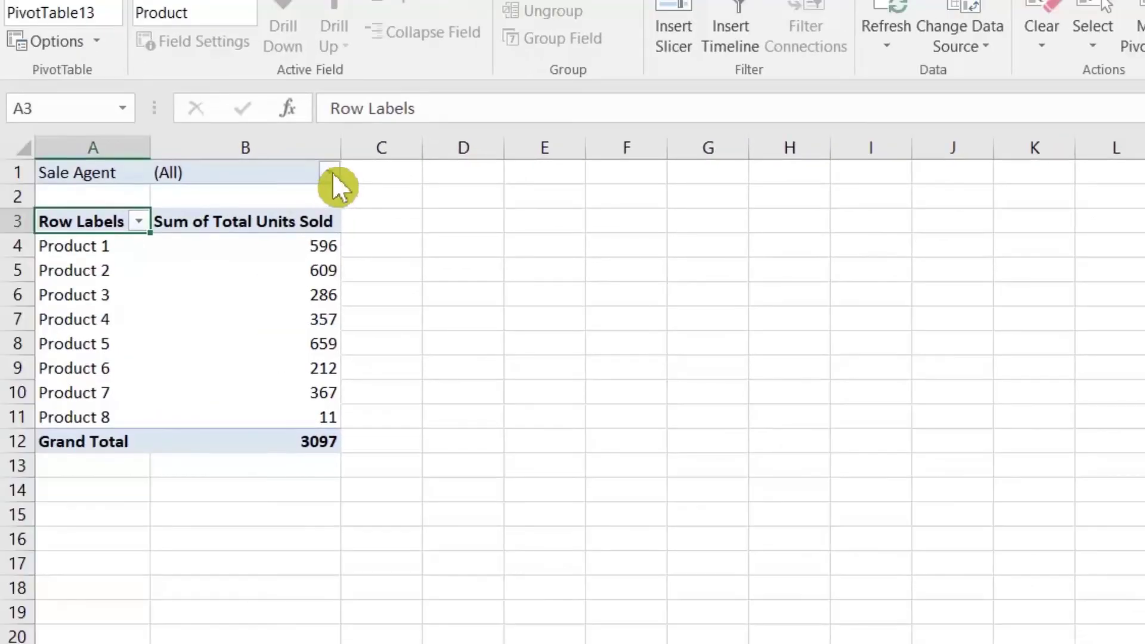
Filter Sale Agent to three selected agents, leaving a units grand total of 1947
left_click(329, 172)
left_click(110, 412)
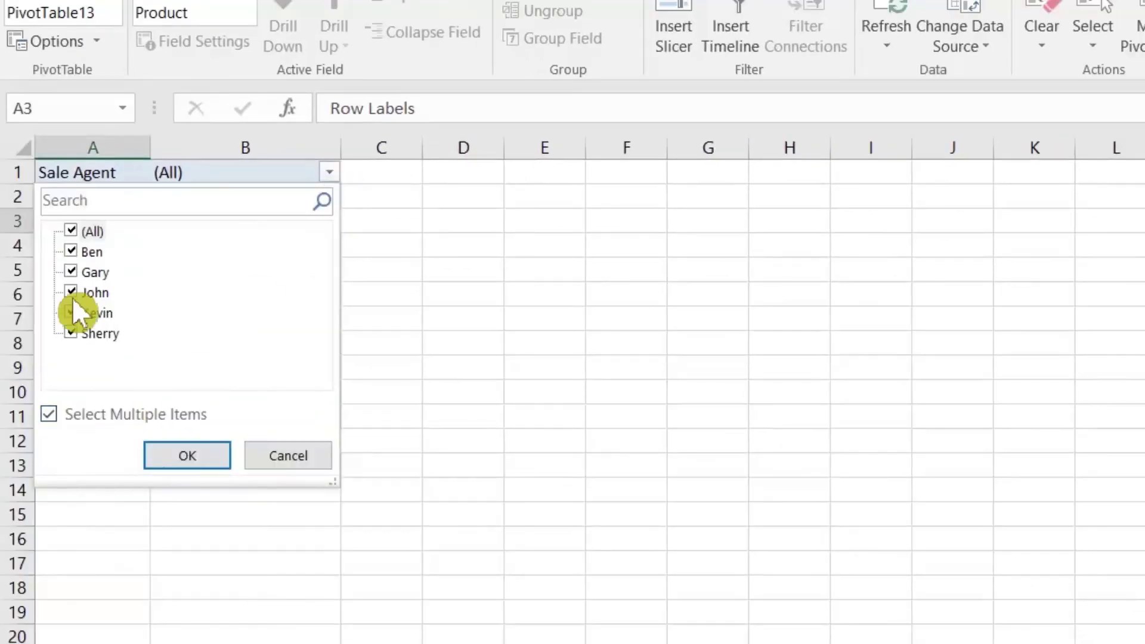
left_click(70, 230)
left_click(71, 251)
left_click(75, 290)
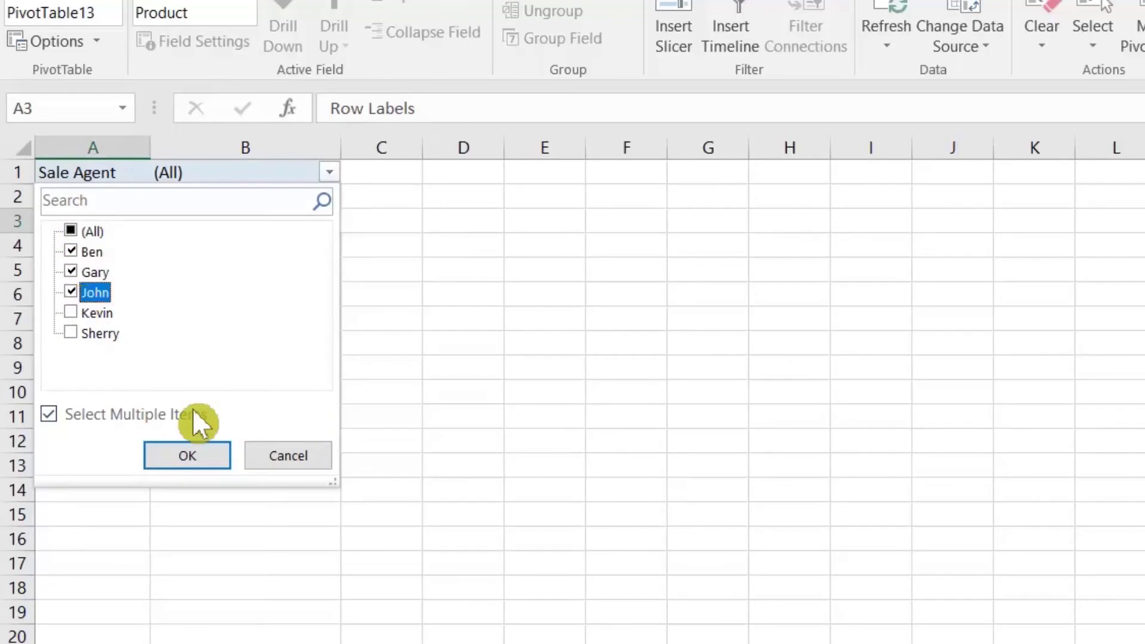
left_click(191, 461)
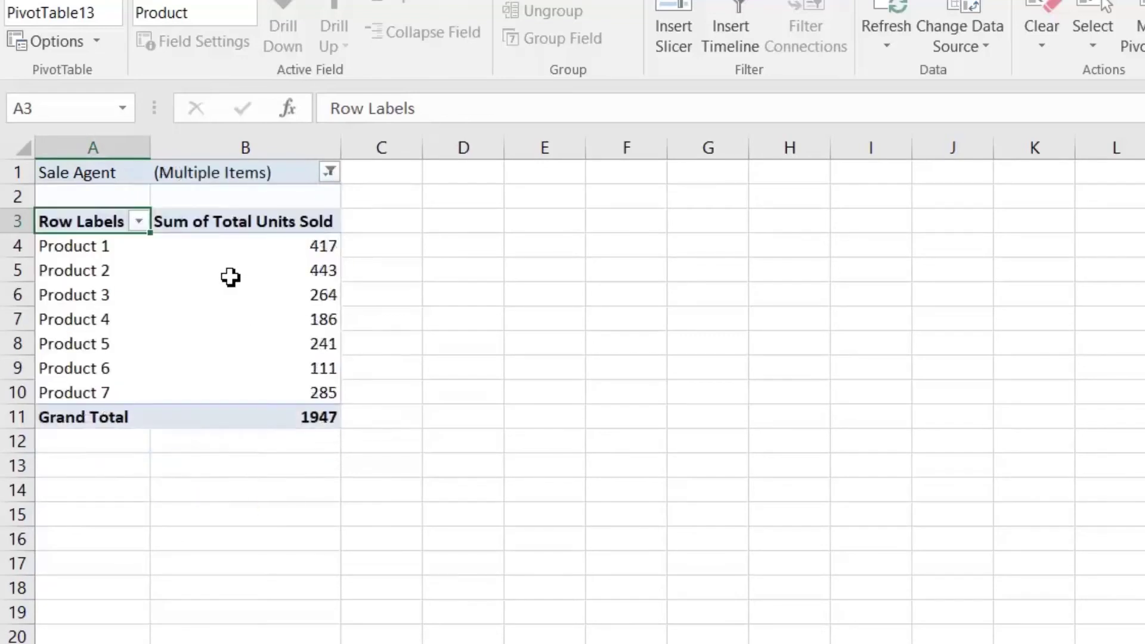
left_click(305, 246)
left_click(301, 419)
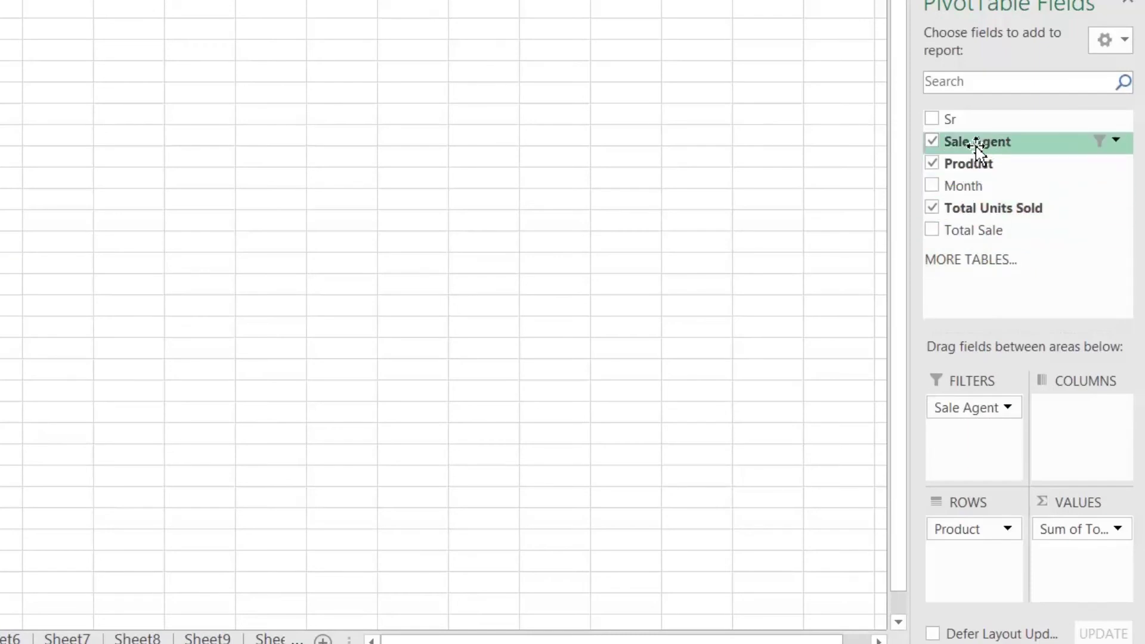
Move Sale Agent from Filters into Rows above Product, giving agent subtotals 724, 454 and 769
left_click_drag(978, 145, 982, 526)
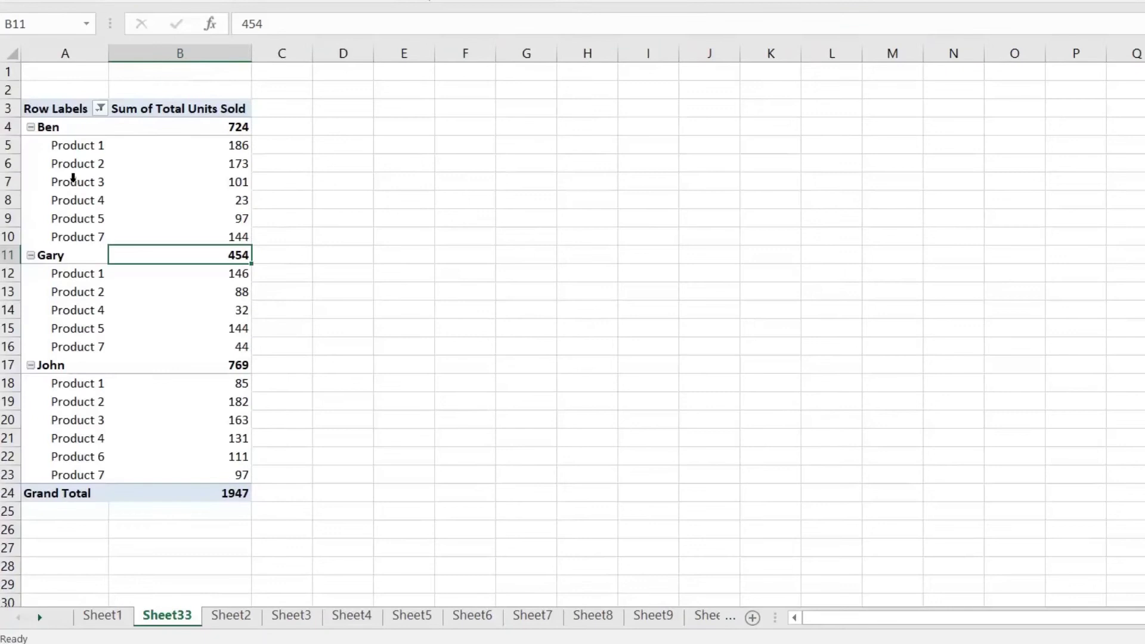
left_click(73, 178)
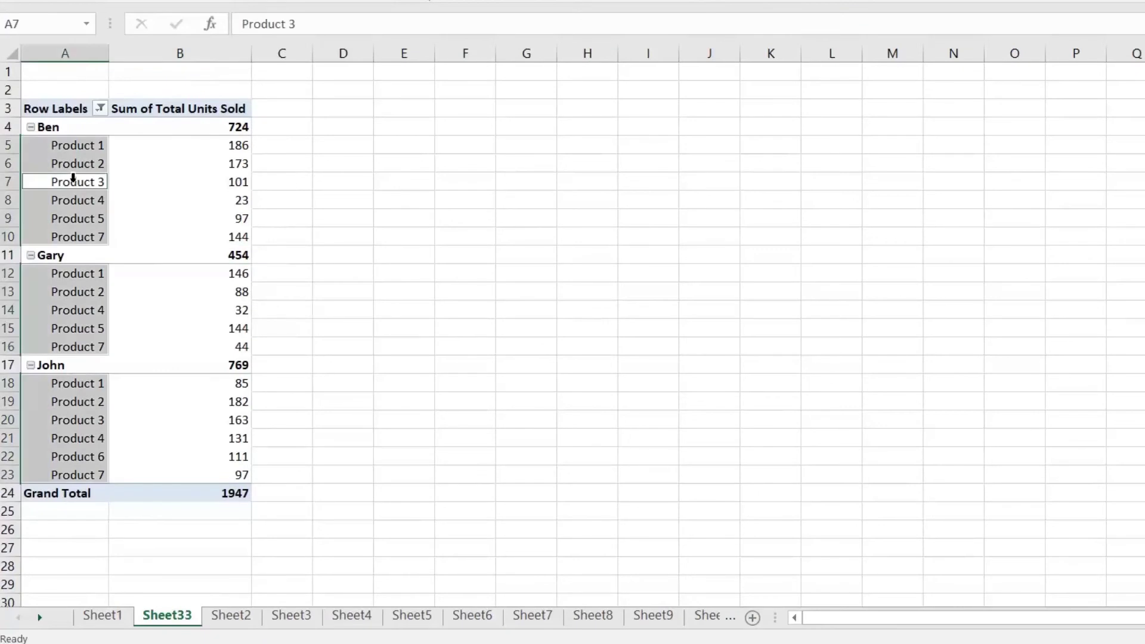
left_click(79, 156)
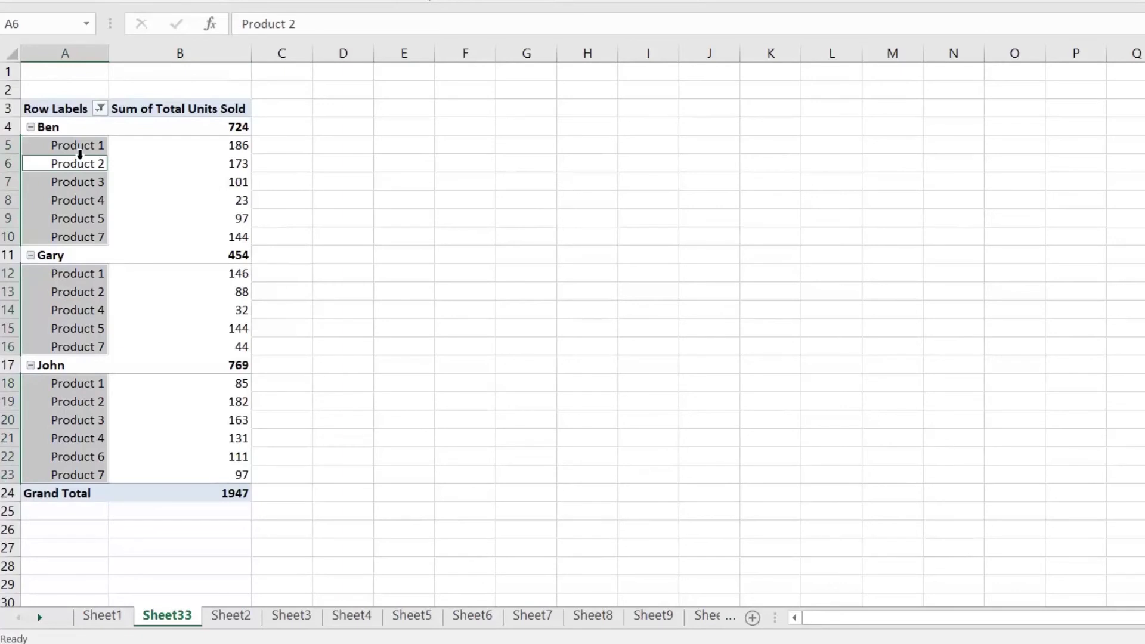
left_click(81, 143)
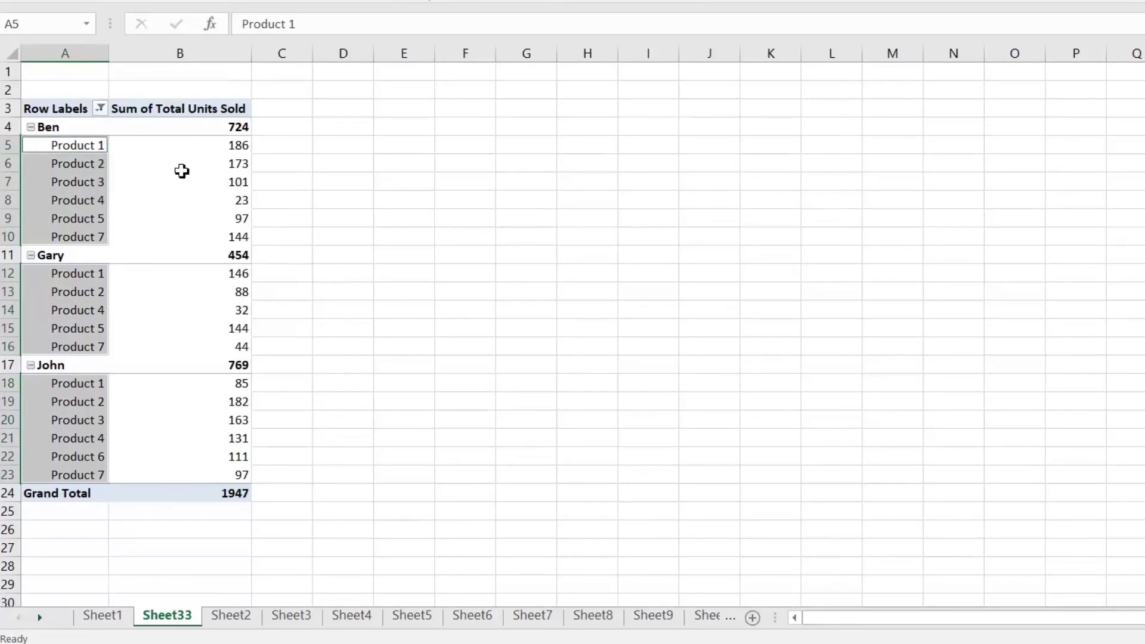
left_click(176, 165)
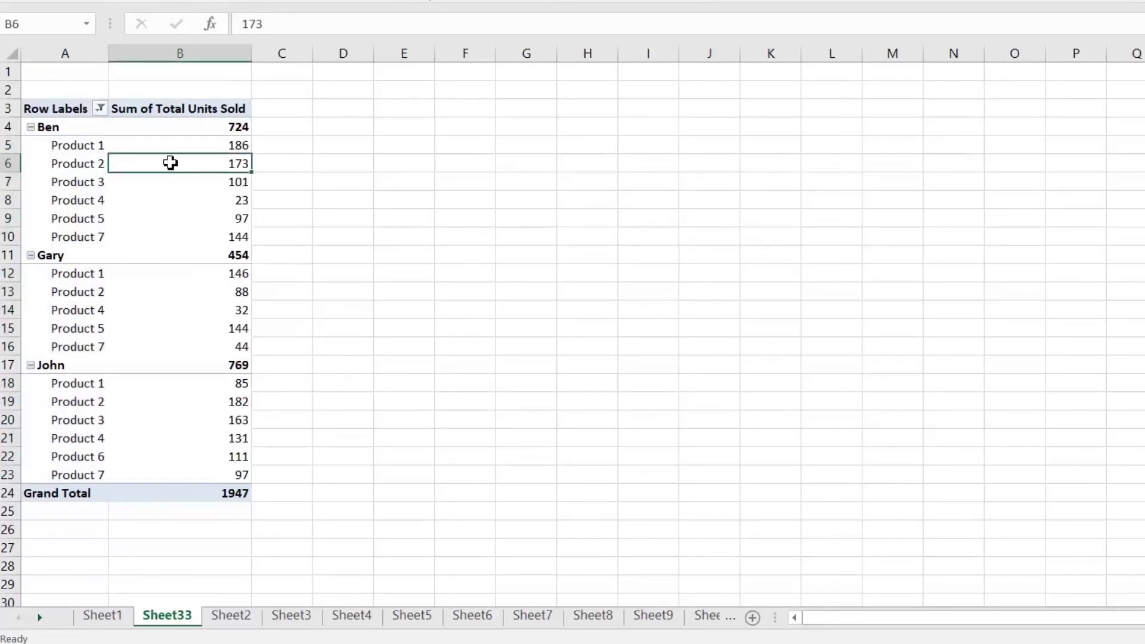
Turn on the Classic PivotTable layout under PivotTable Options > Display
right_click(170, 163)
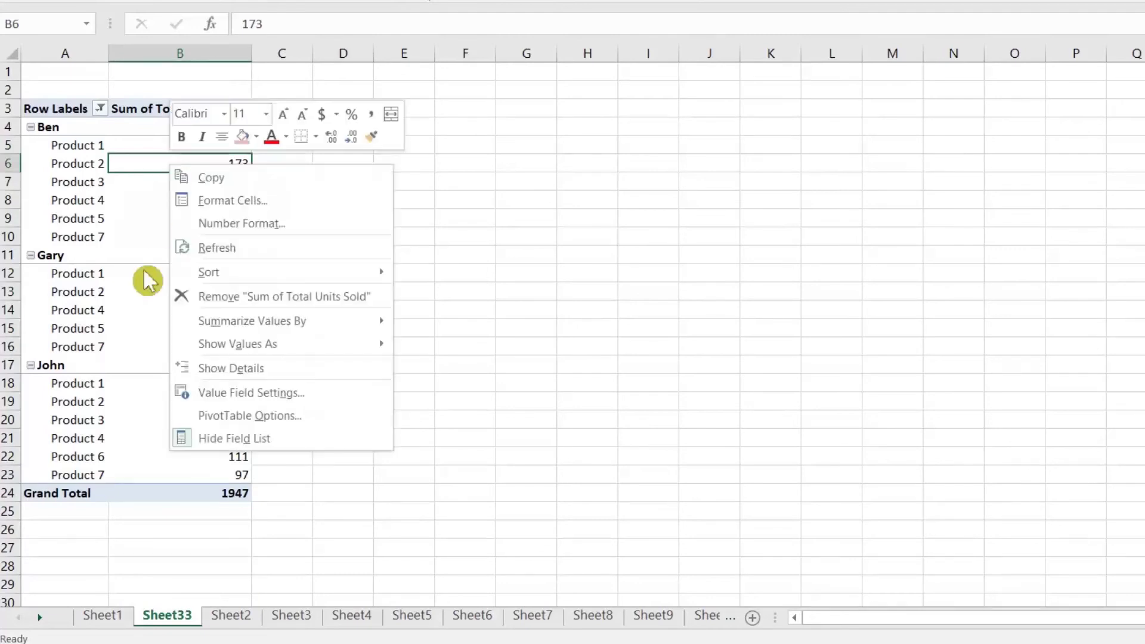
left_click(282, 416)
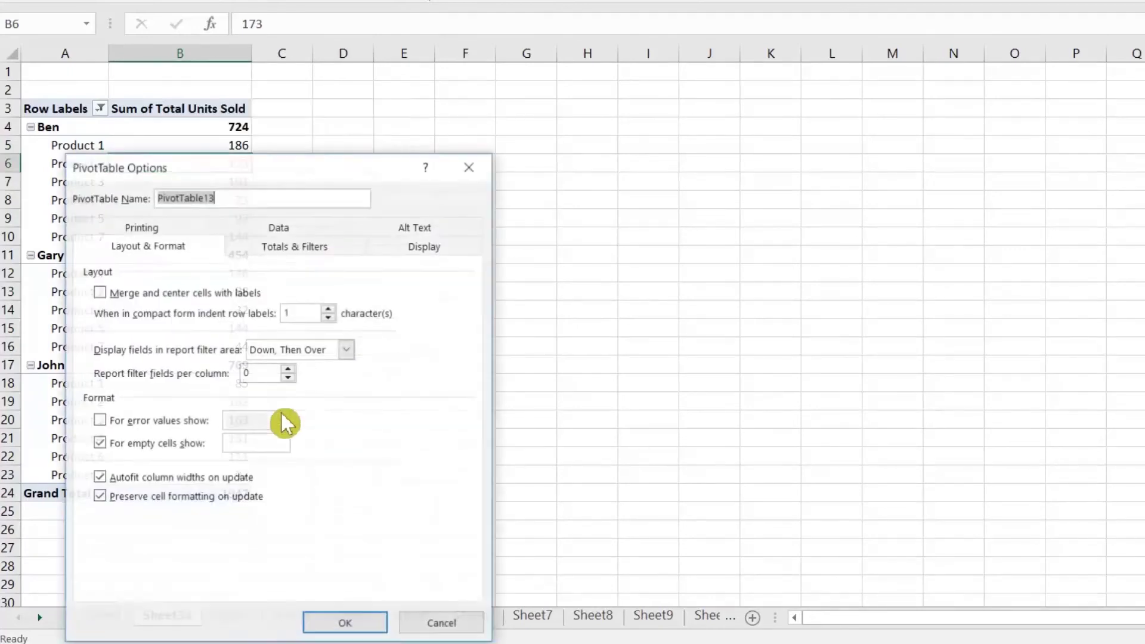
left_click(421, 247)
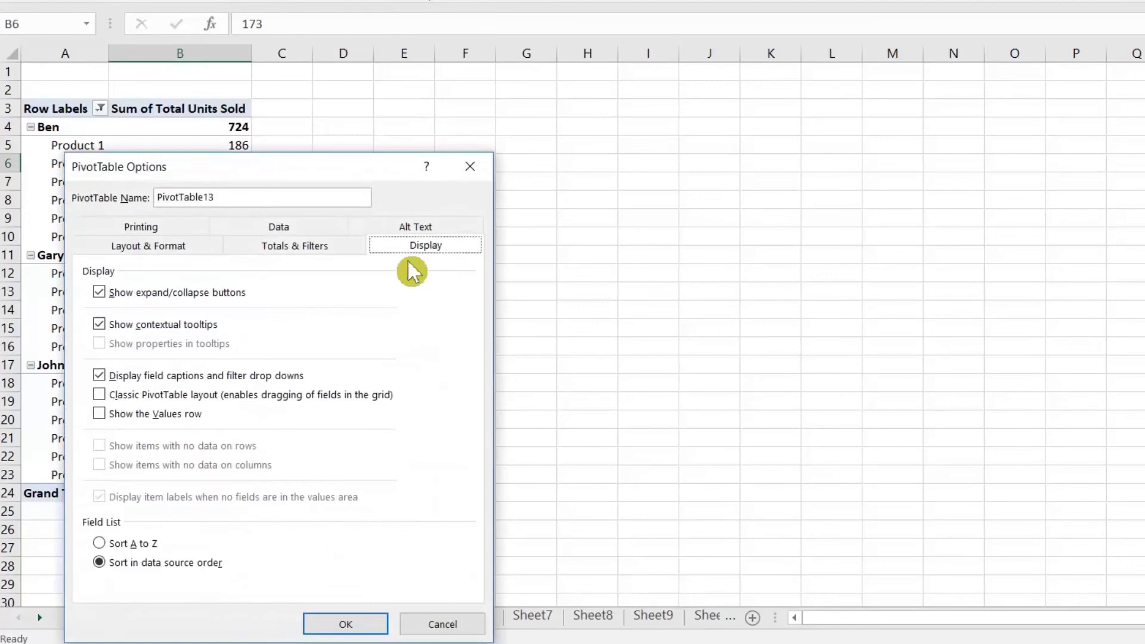
left_click(157, 398)
left_click(345, 627)
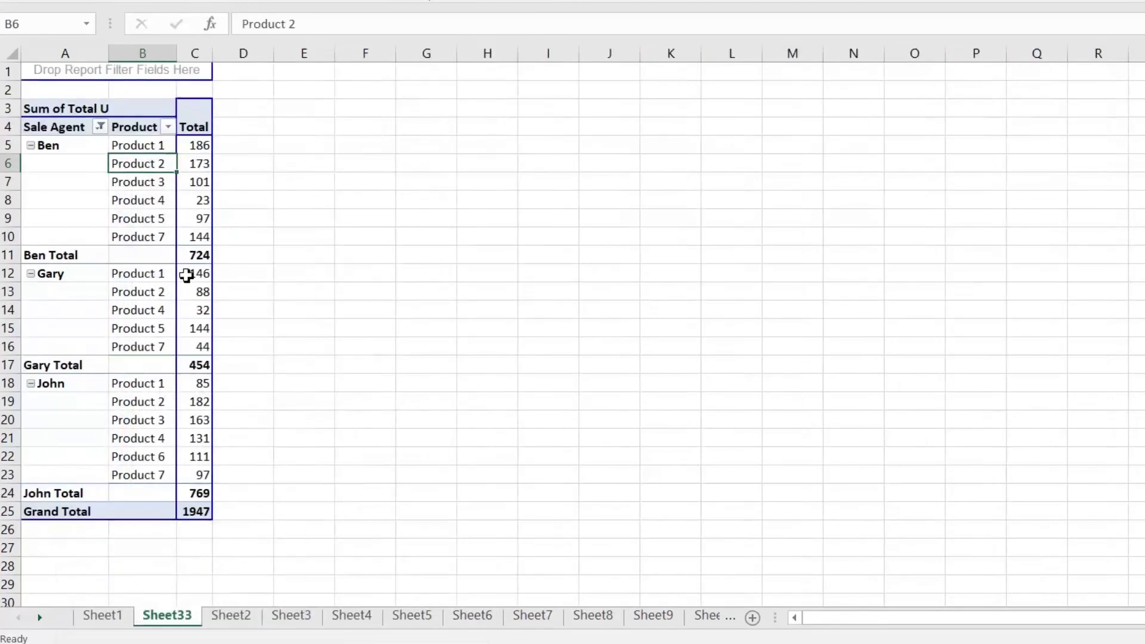
Widen the Total column and column A so headers and Ben's units show in full
left_click_drag(218, 53, 372, 80)
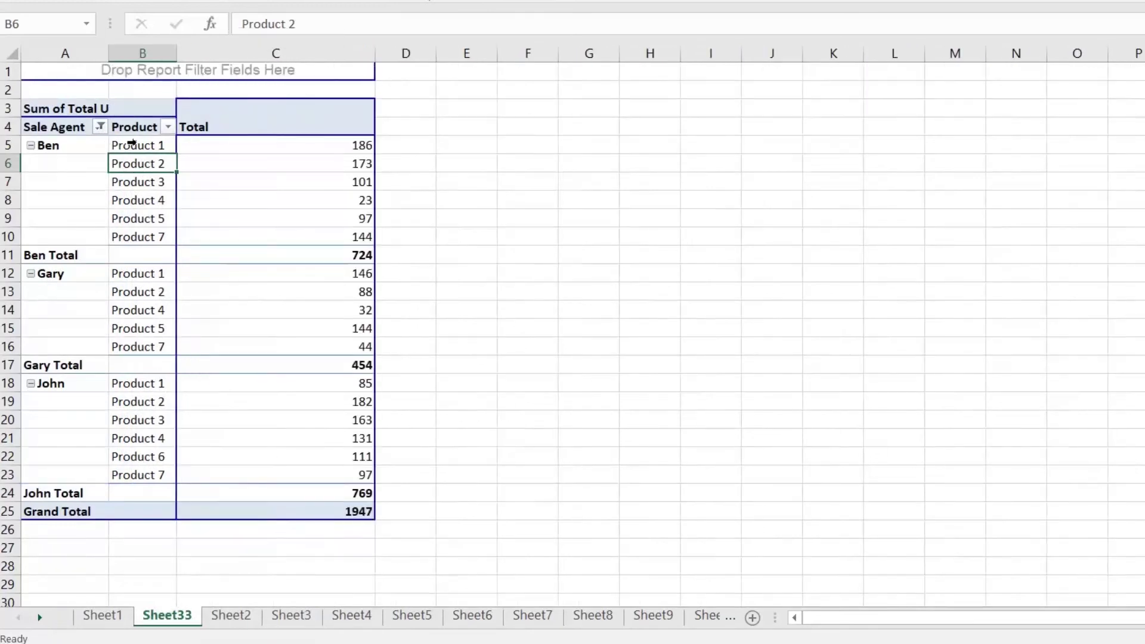
left_click_drag(108, 53, 292, 66)
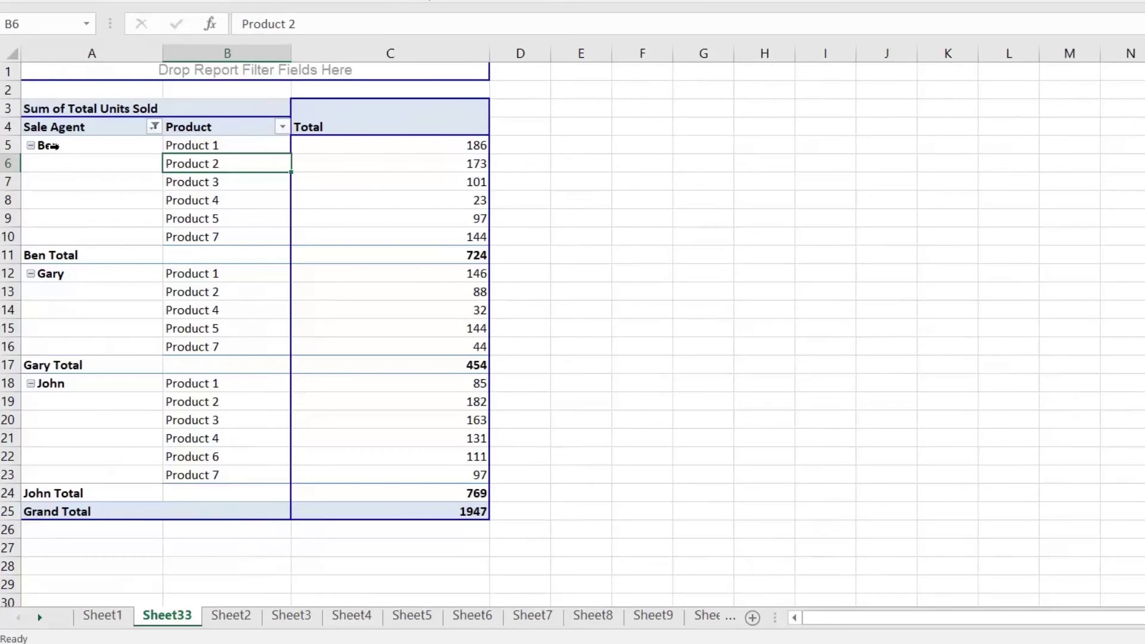
left_click_drag(94, 153, 96, 221)
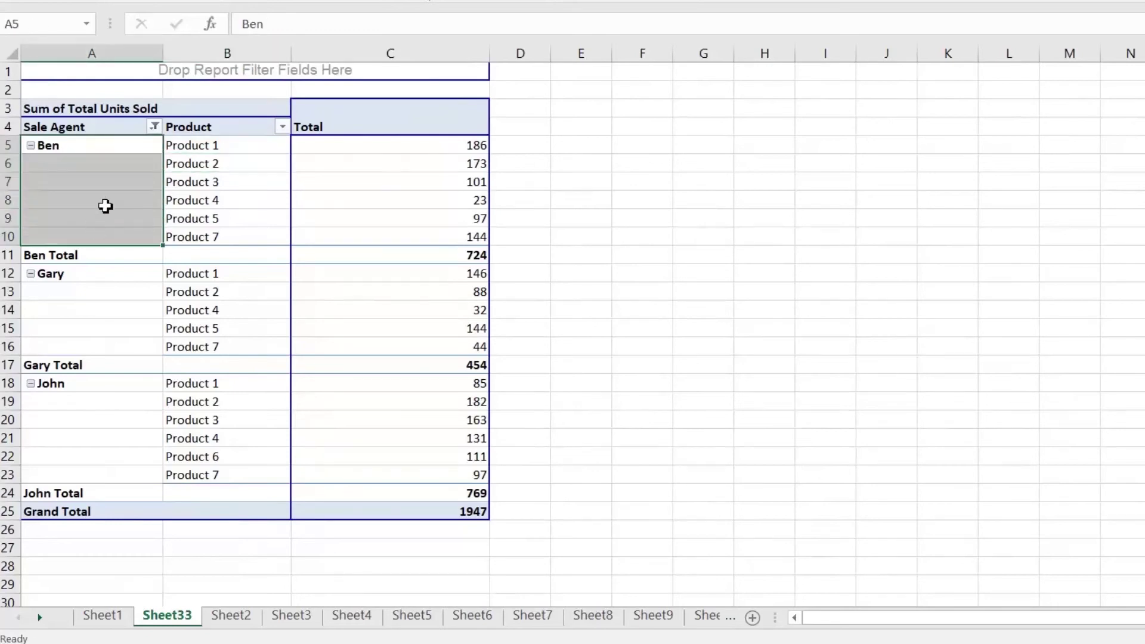
left_click(107, 199)
mouse_move(389, 218)
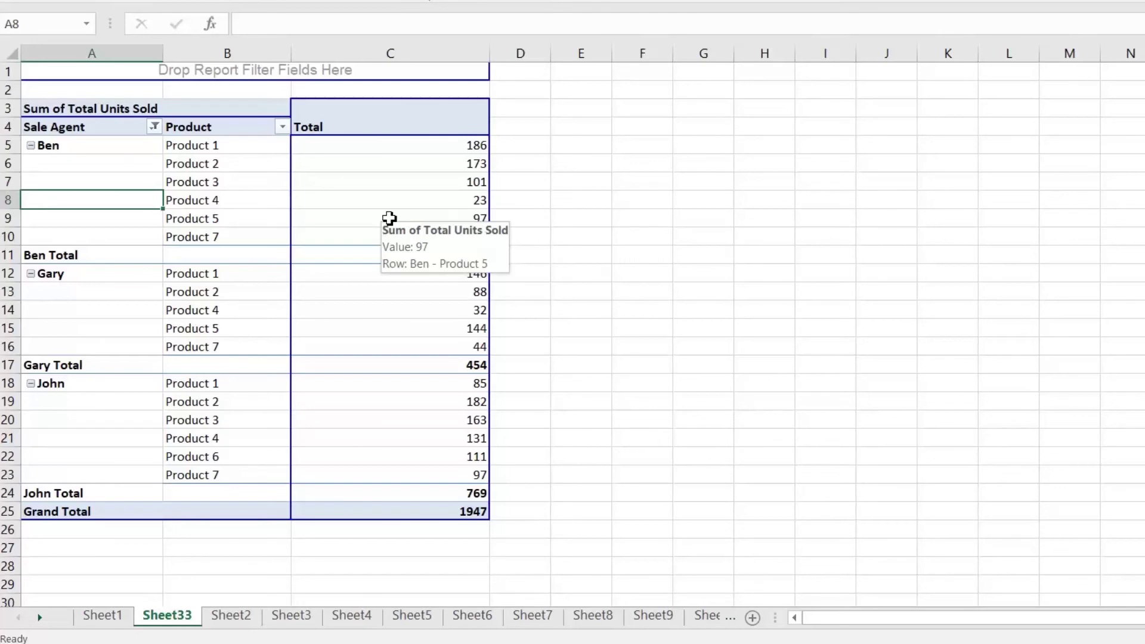
left_click(247, 170)
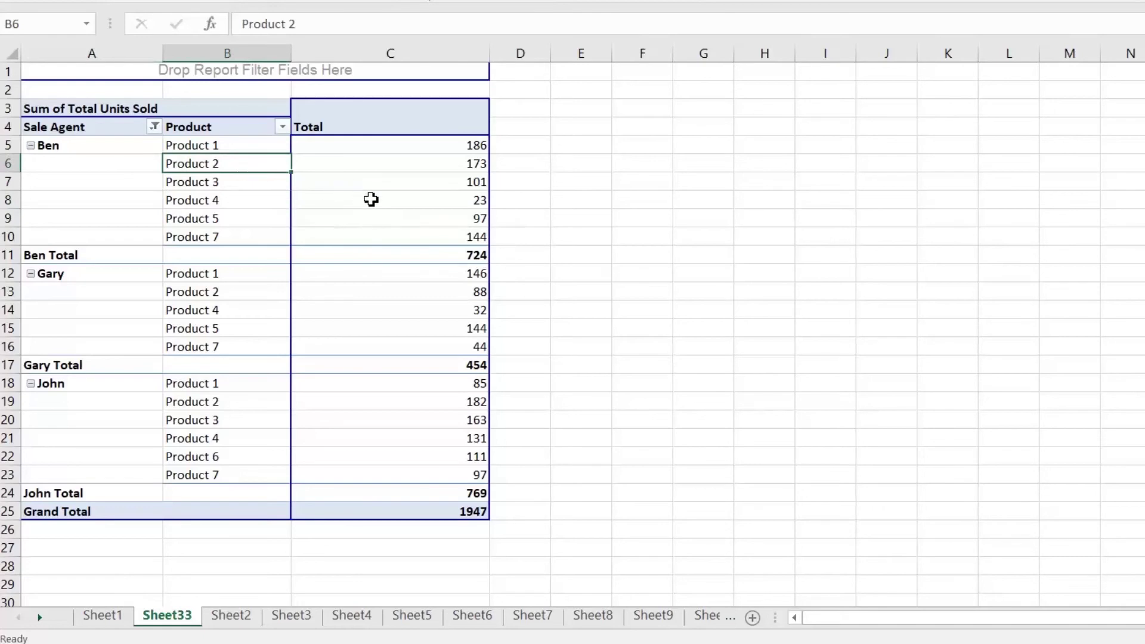
left_click(465, 148)
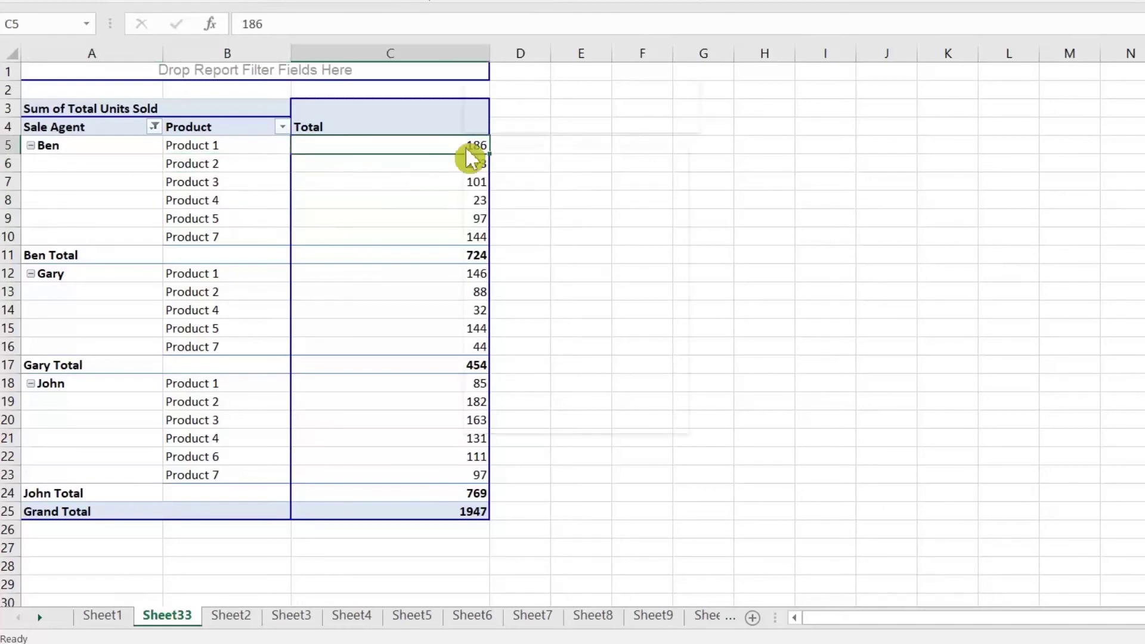
Show the Total values as Rank Largest to Smallest with Product as base field
right_click(467, 150)
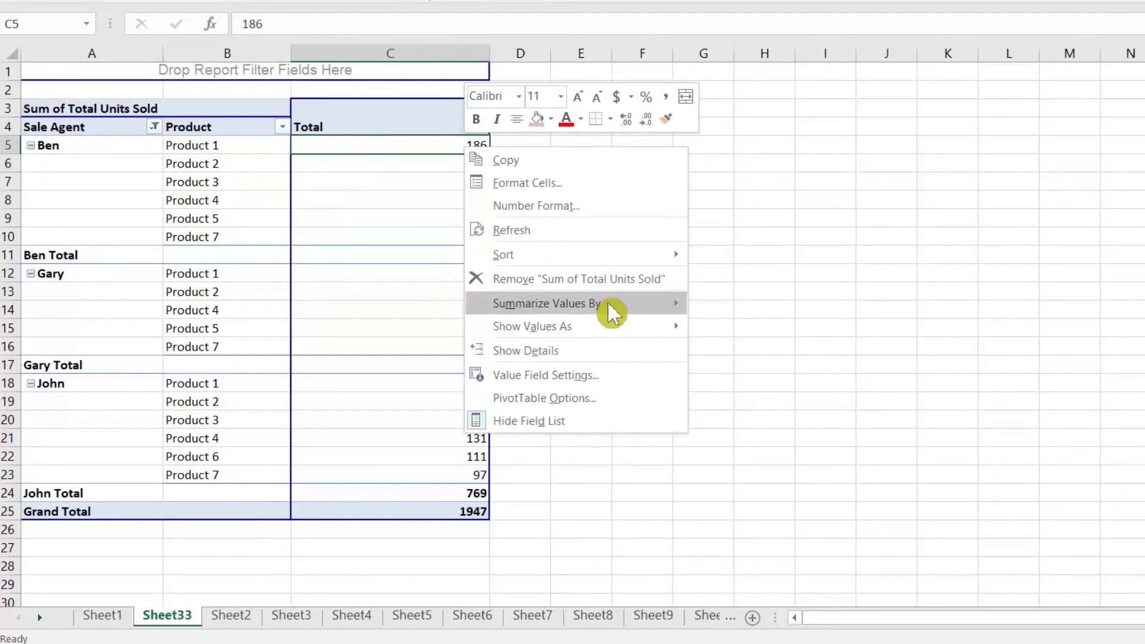
mouse_move(621, 333)
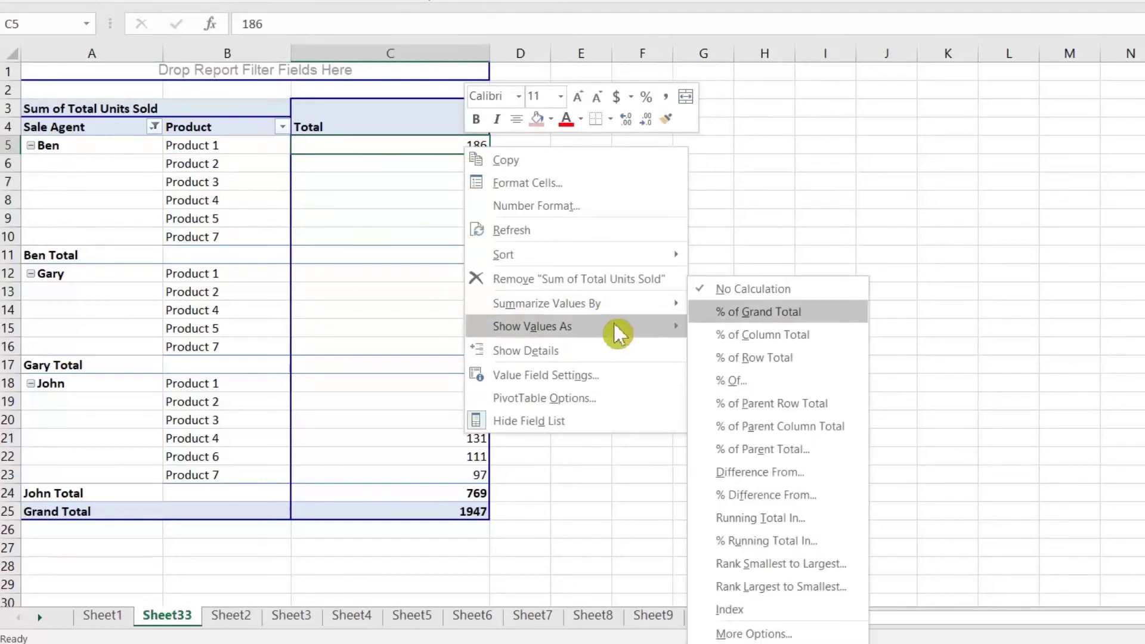
left_click(790, 587)
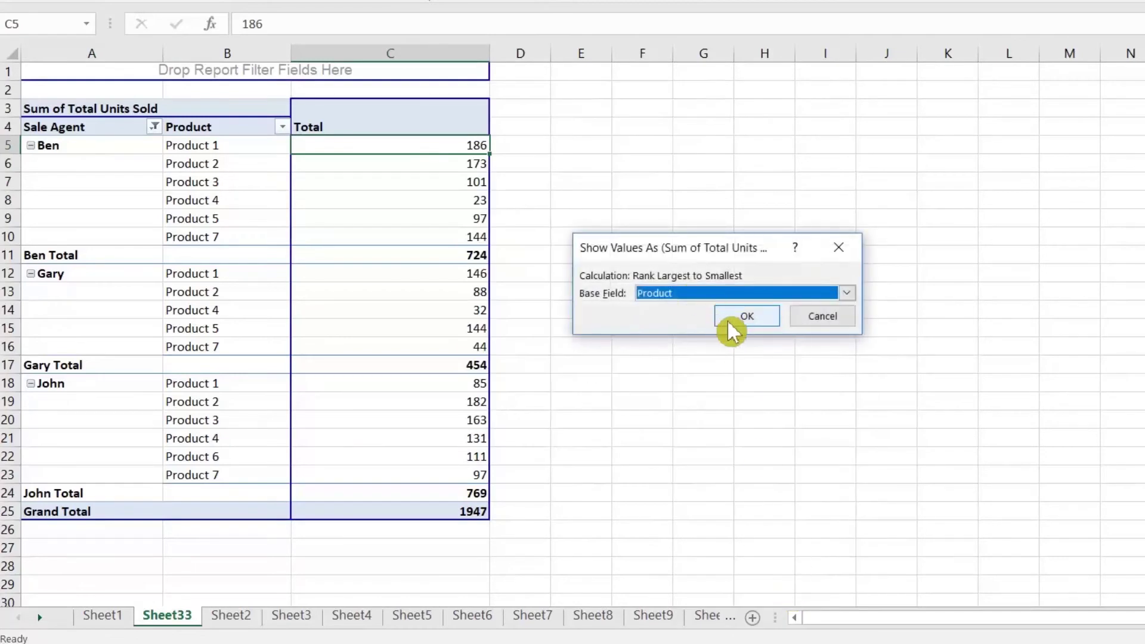
left_click(734, 320)
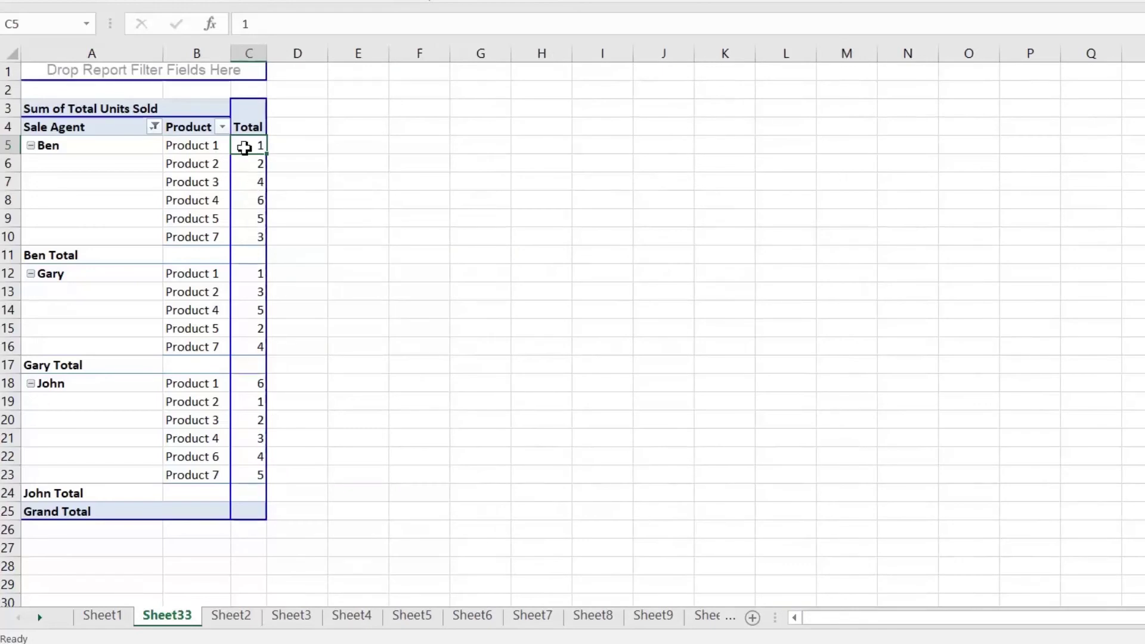
left_click(208, 145)
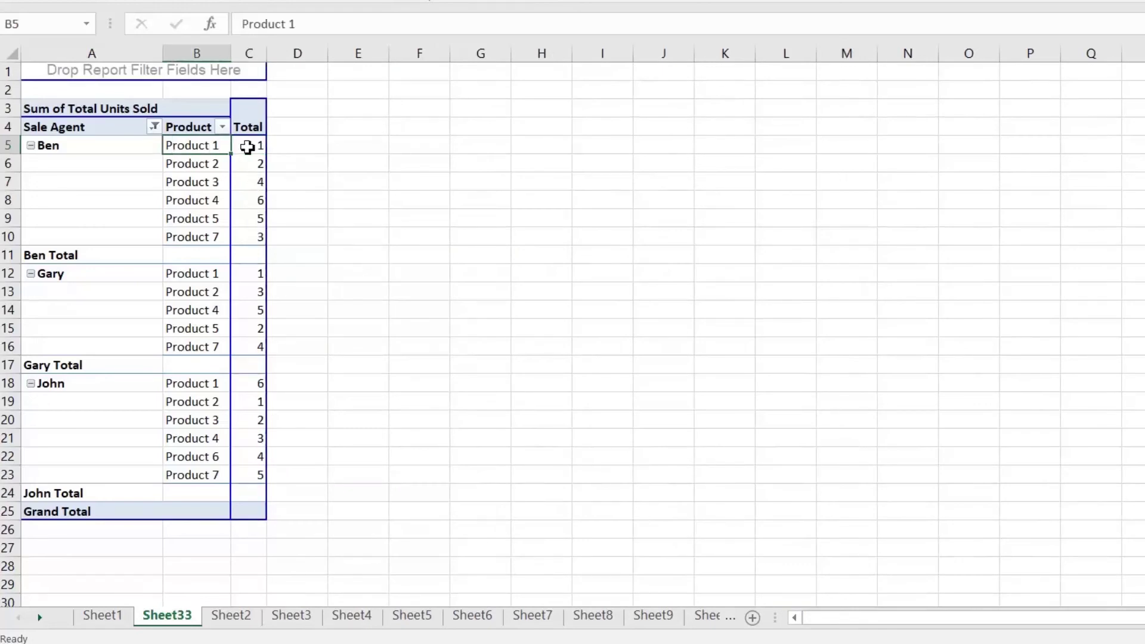
left_click(247, 147)
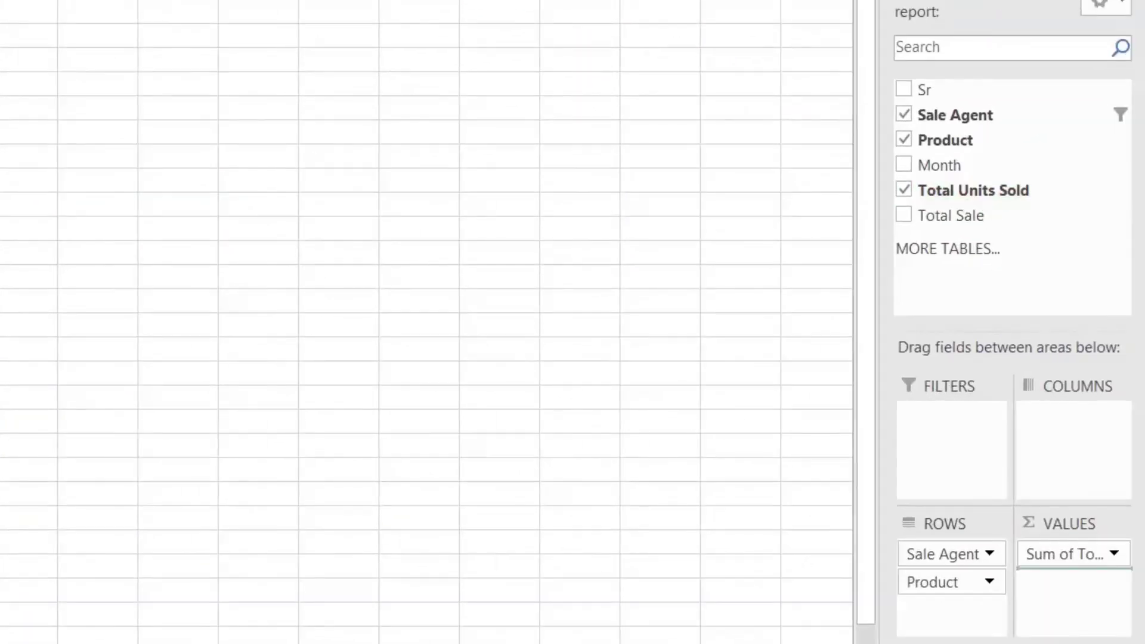
left_click_drag(1074, 576, 1094, 620)
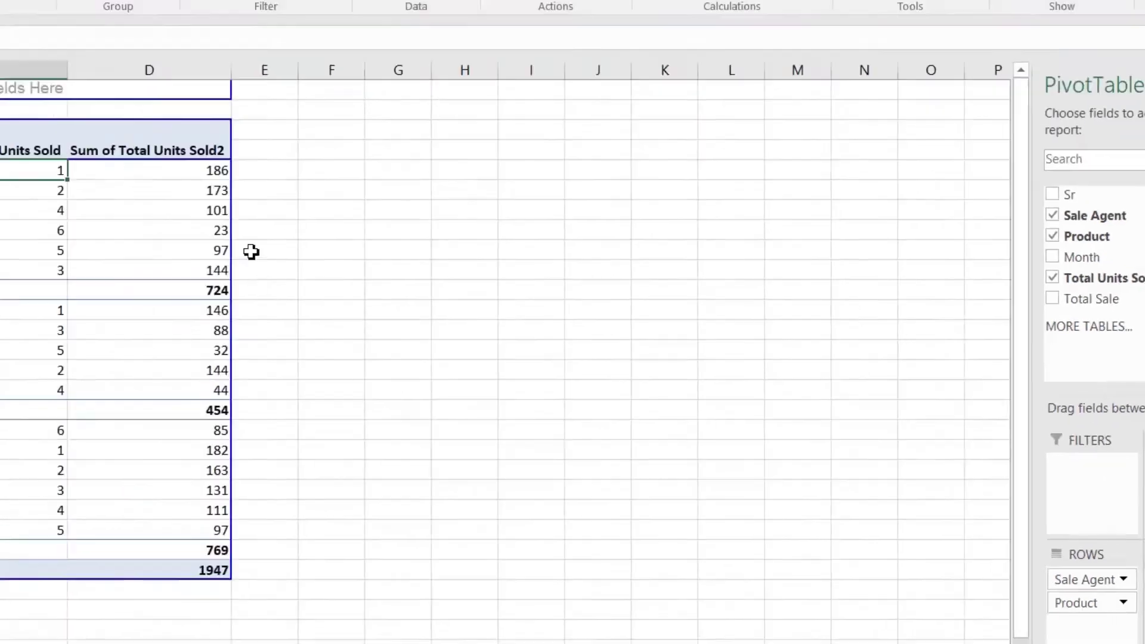
left_click(450, 261)
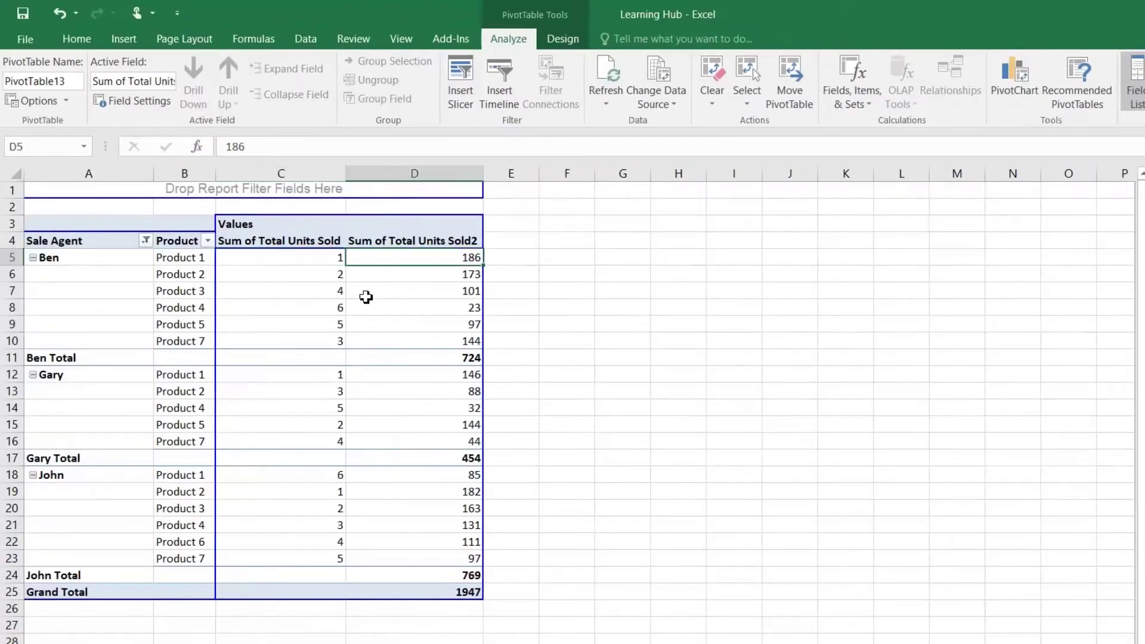
left_click(328, 261)
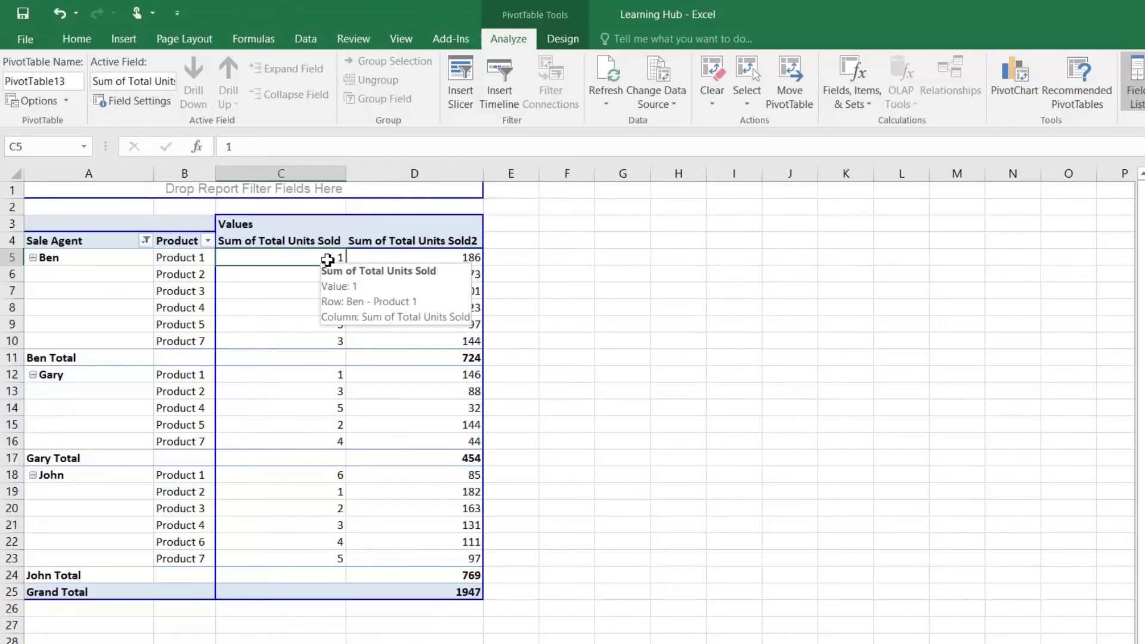
left_click(305, 39)
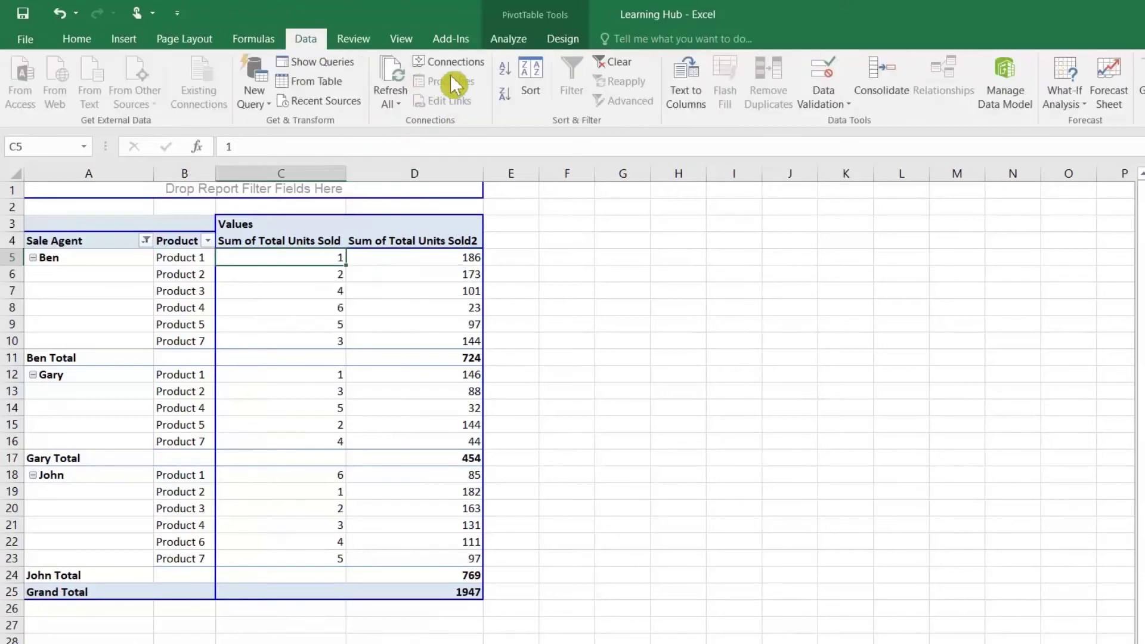
left_click(503, 93)
left_click(504, 68)
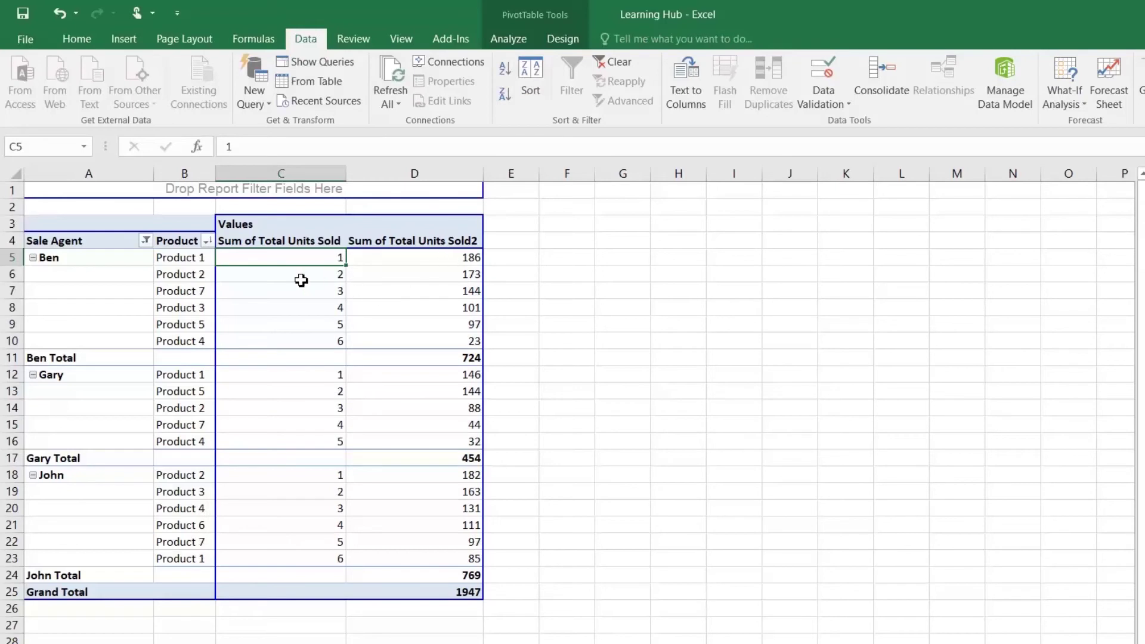
left_click(452, 278)
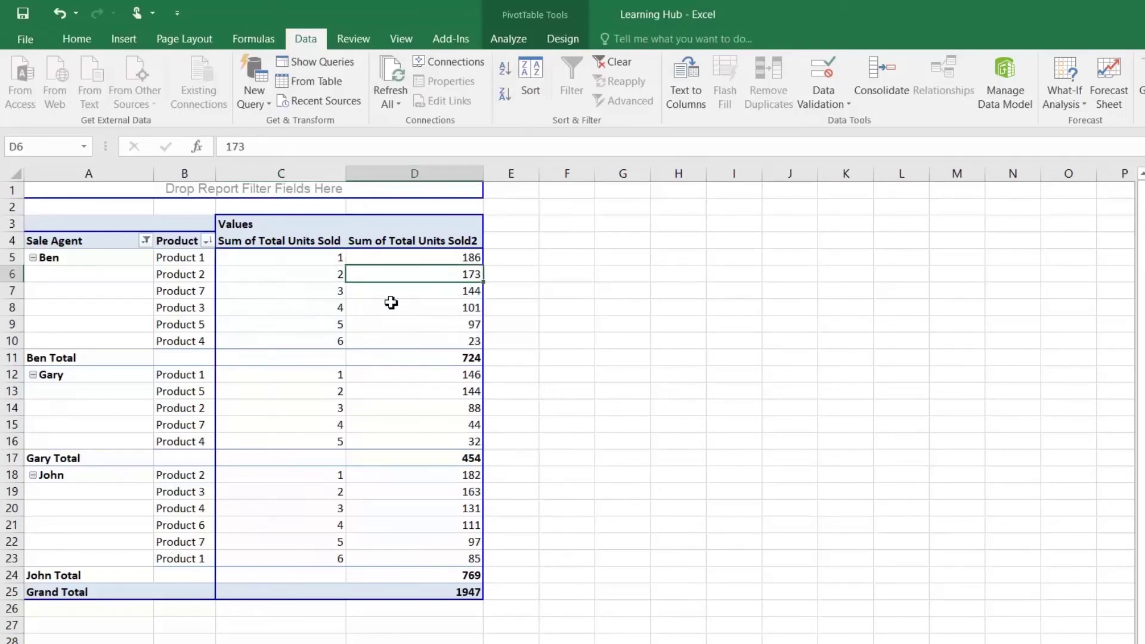
left_click(434, 294)
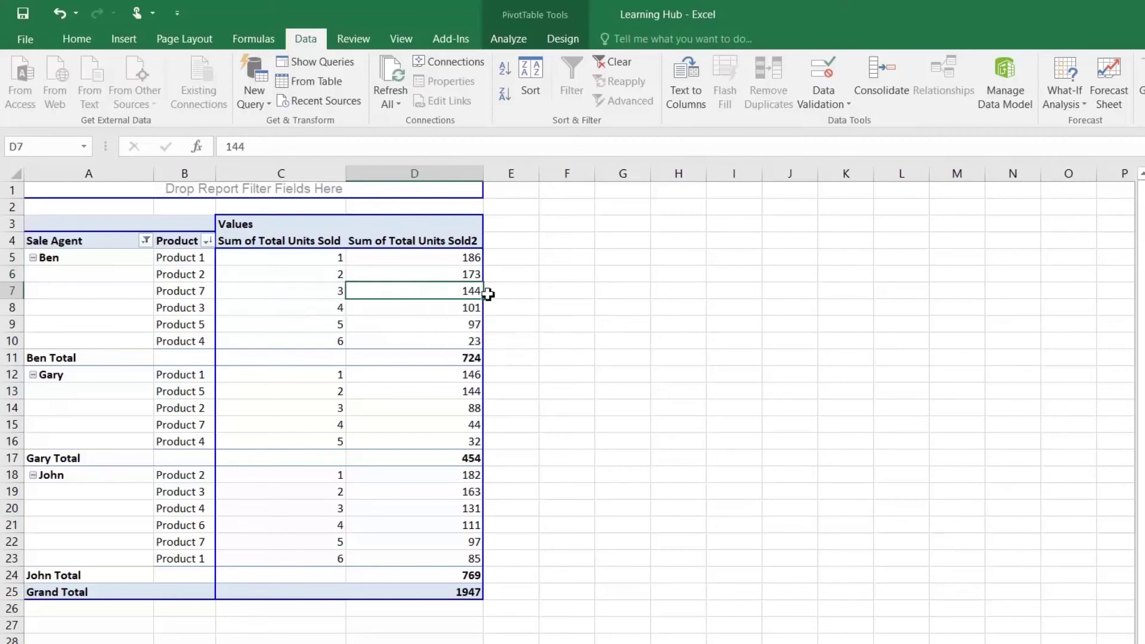
left_click(192, 298)
left_click(338, 308)
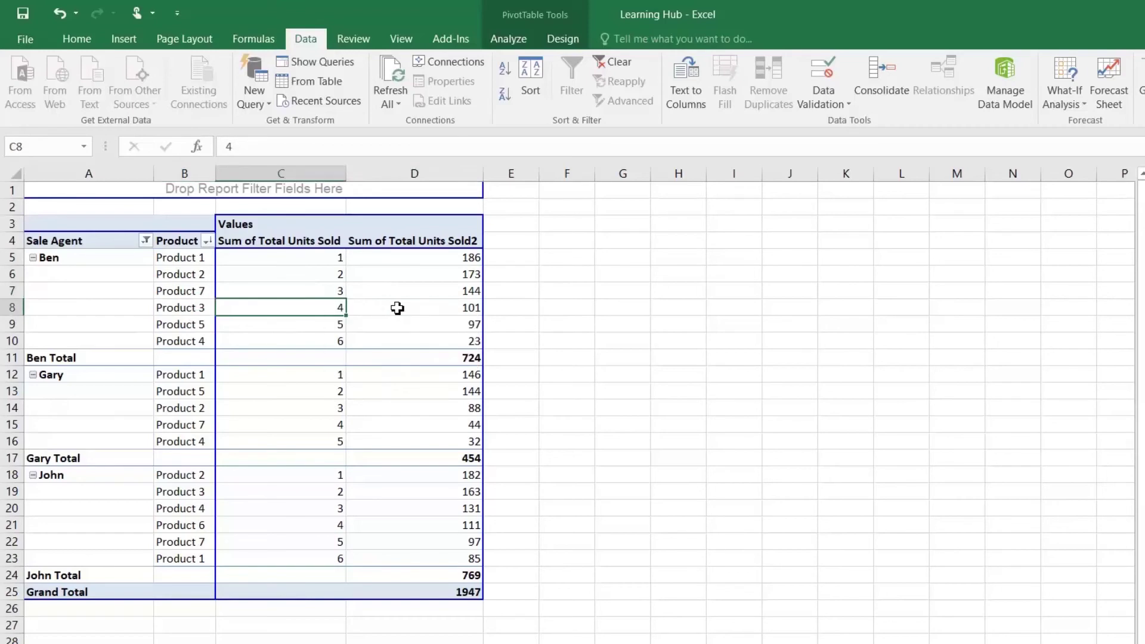
left_click(422, 308)
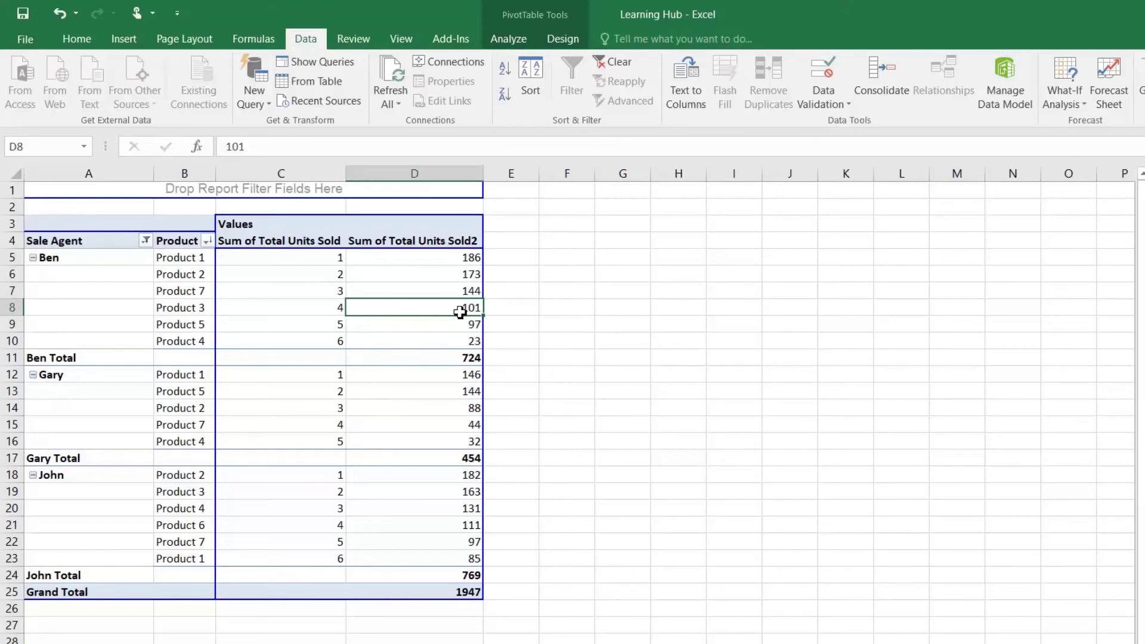
mouse_move(462, 313)
mouse_move(318, 386)
mouse_move(289, 471)
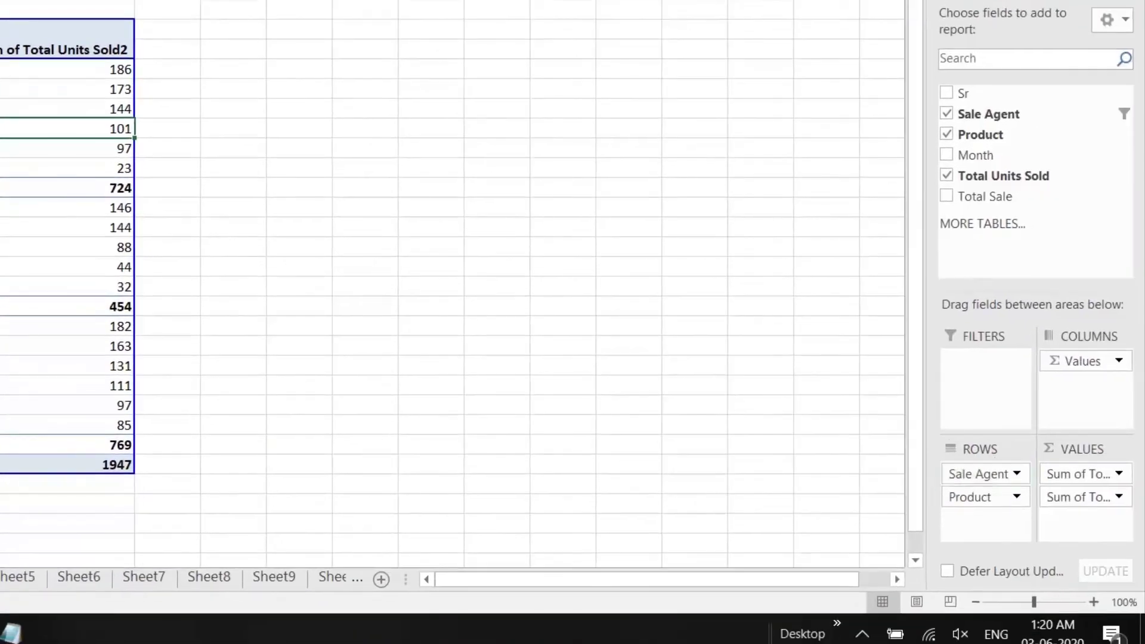
Remove Sale Agent from the pivot rows, then check Product 5's 659 units and Product 2's total
left_click_drag(997, 467, 722, 391)
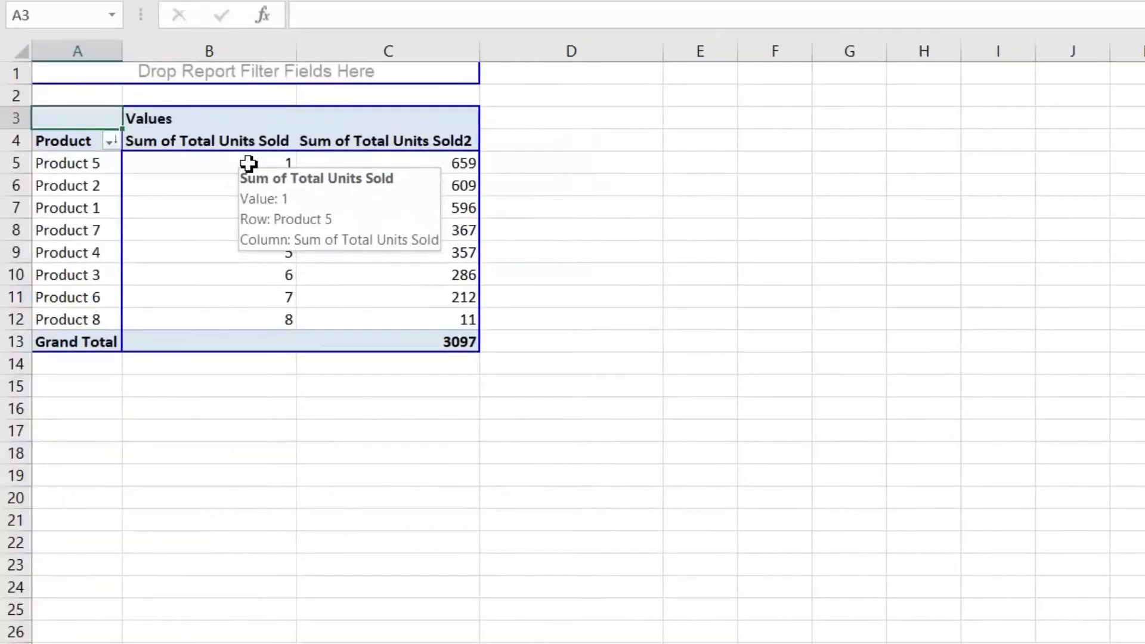
left_click(248, 167)
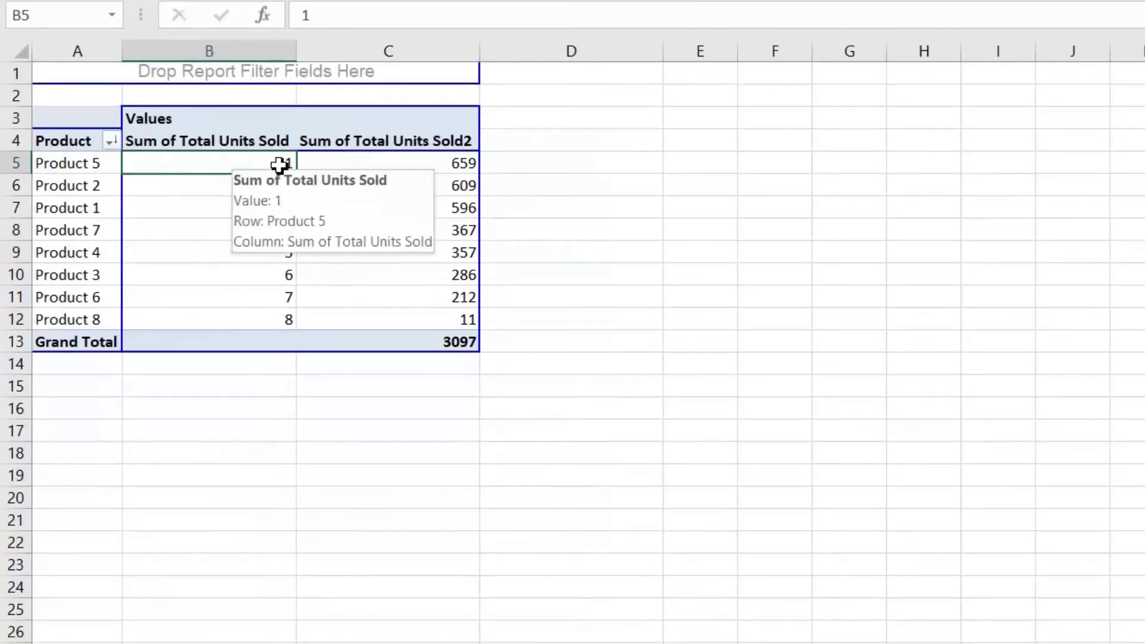
left_click(382, 166)
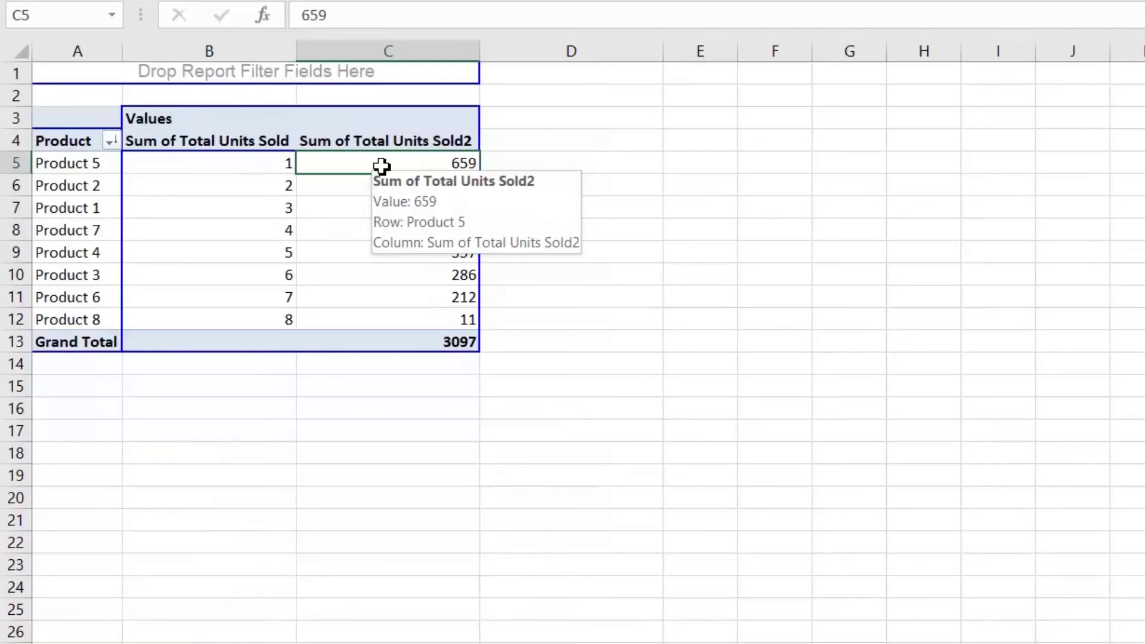
left_click(339, 188)
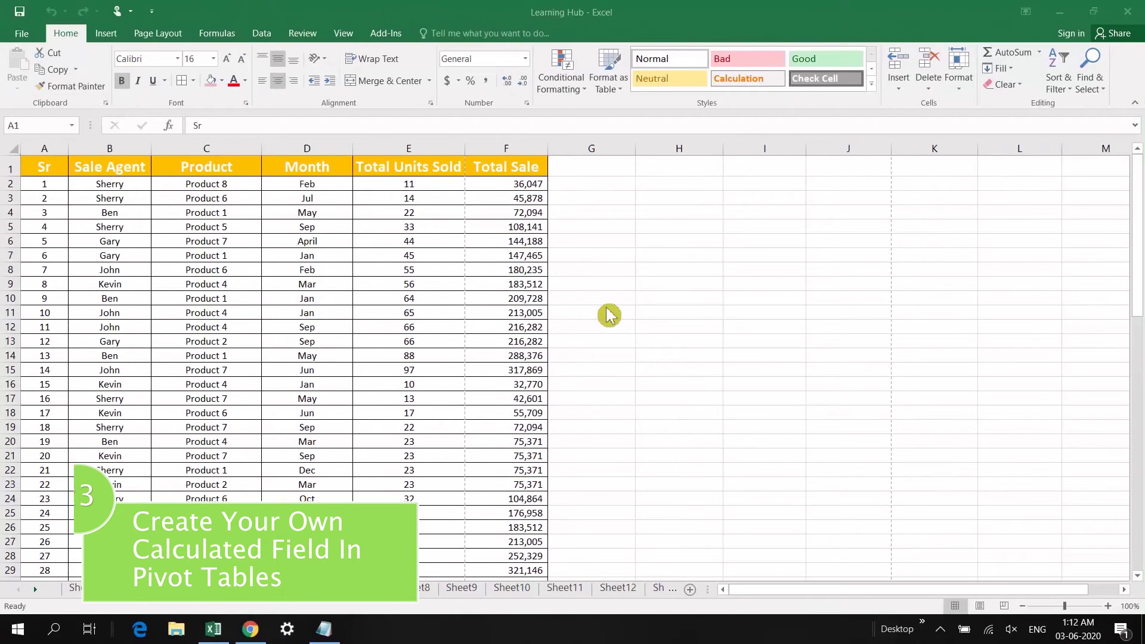
Create a PivotTable on a new sheet summing Total Units Sold per Product
left_click(48, 168)
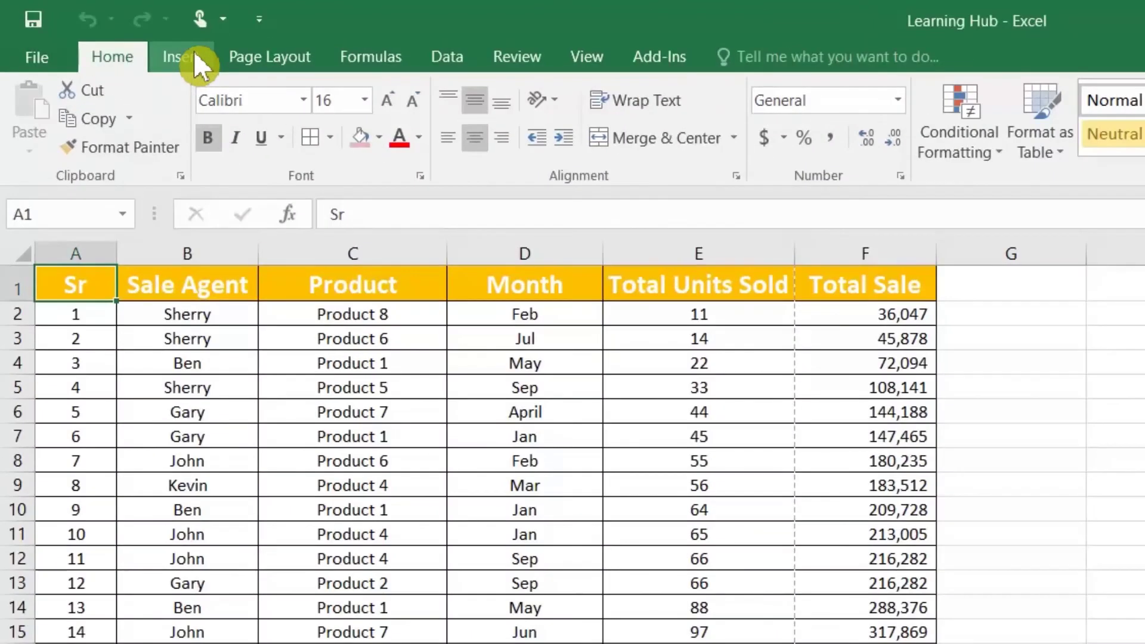
left_click(194, 50)
left_click(35, 100)
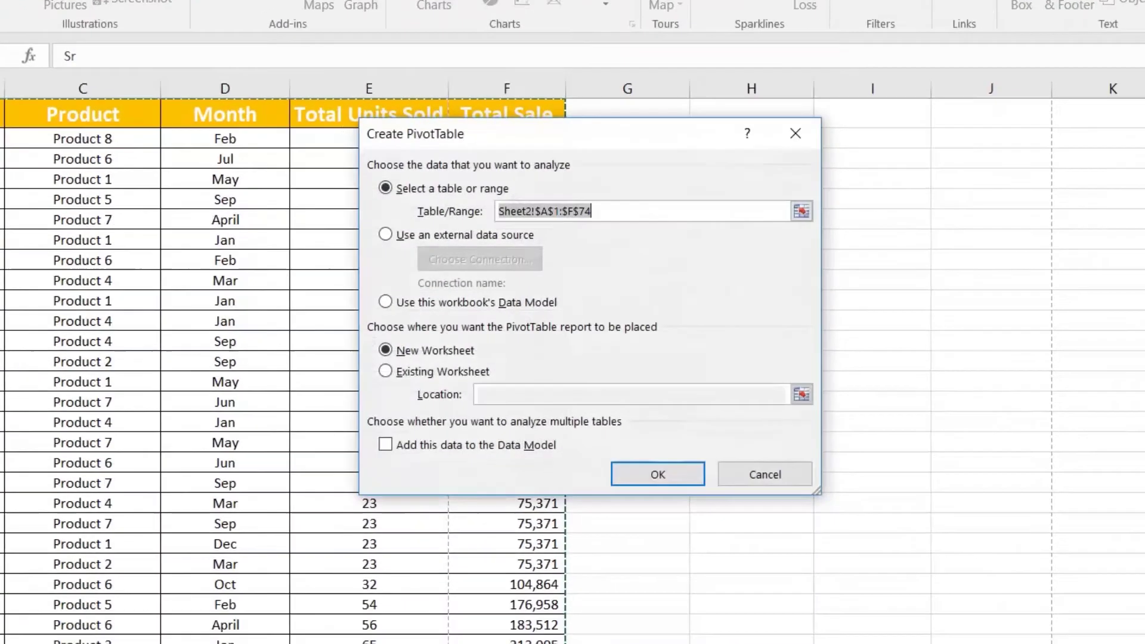
left_click(705, 477)
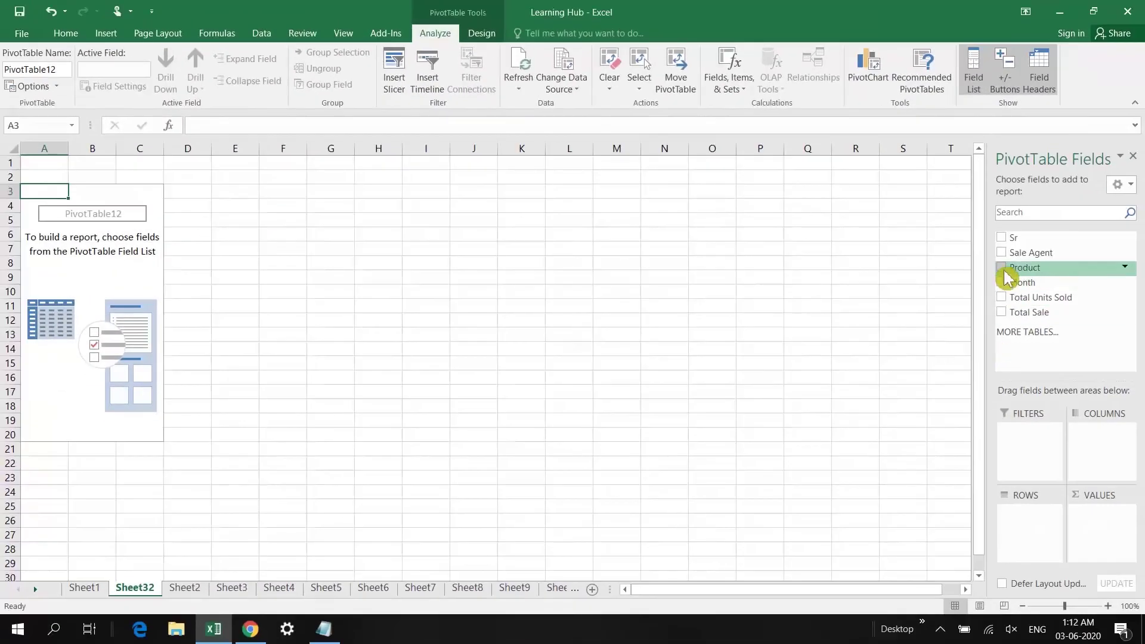
left_click(1003, 270)
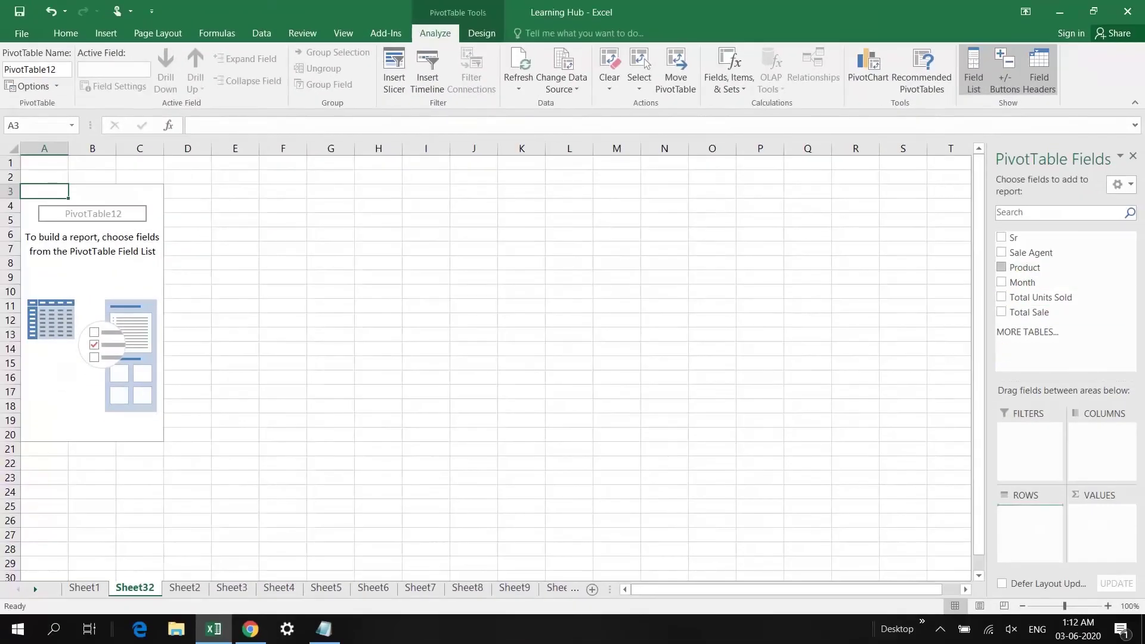
left_click(1002, 297)
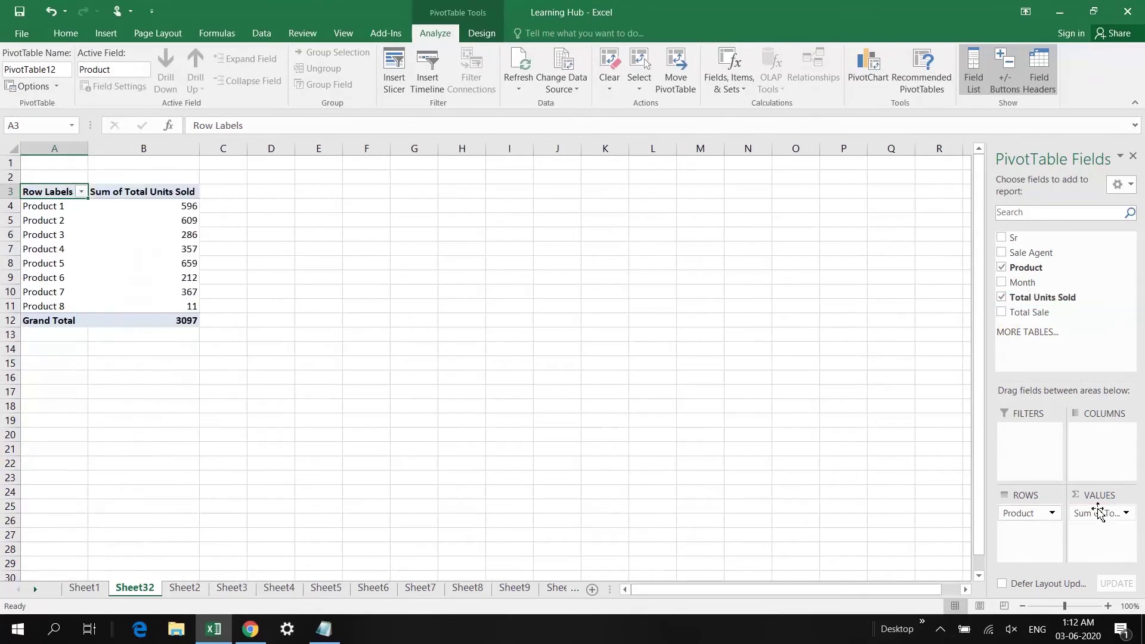
Review the units totals for Product 1 and Product 2 in the new PivotTable
left_click(59, 207)
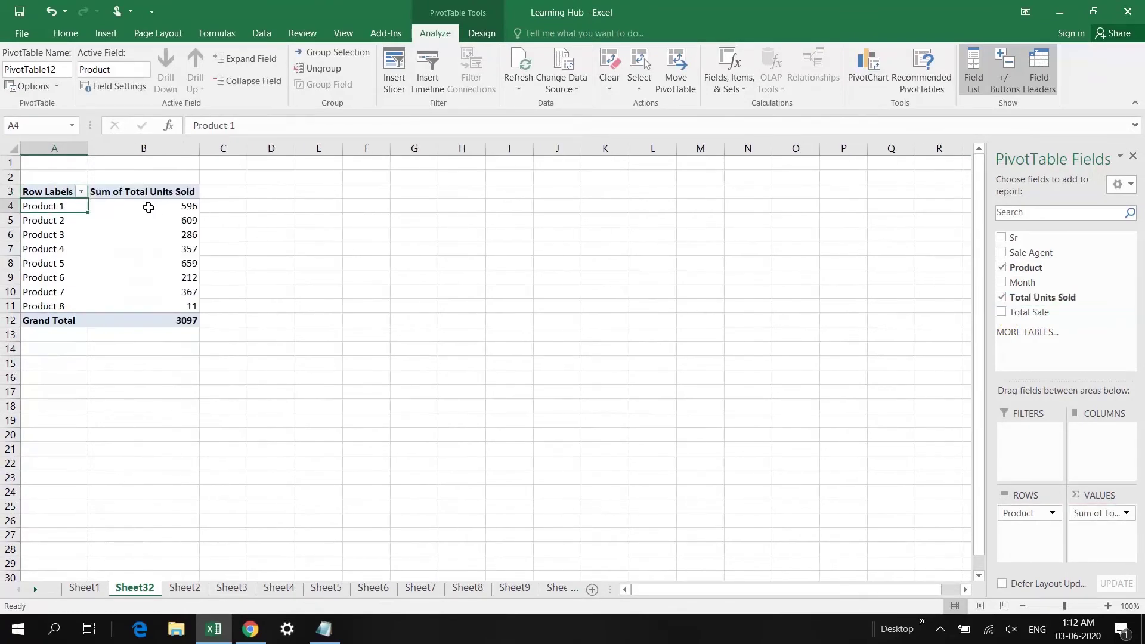
mouse_move(152, 207)
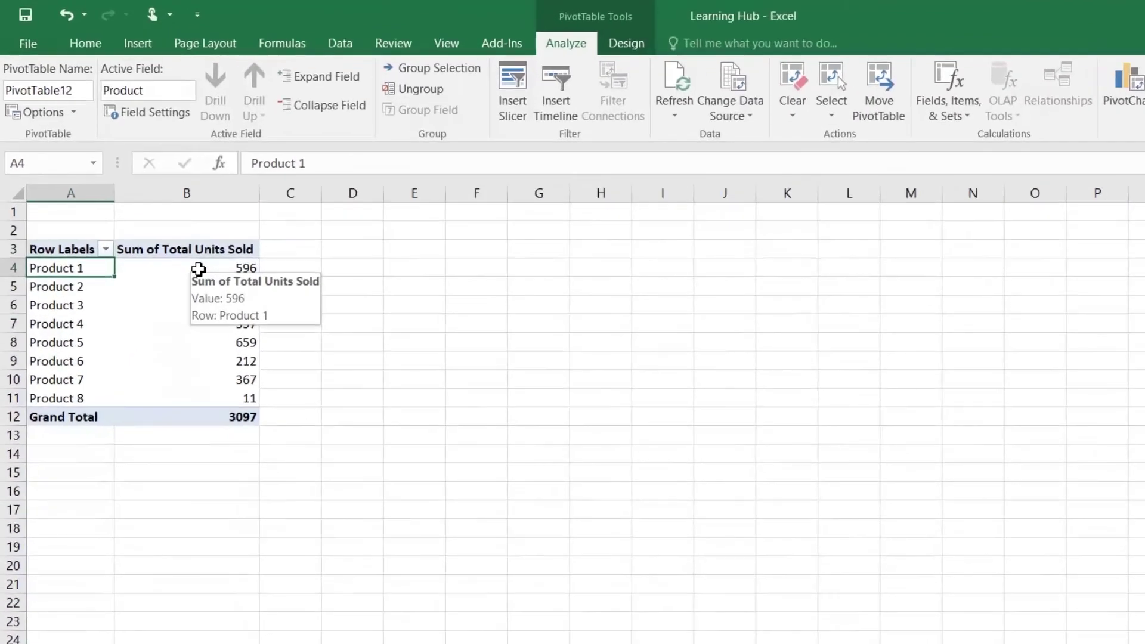
left_click(199, 269)
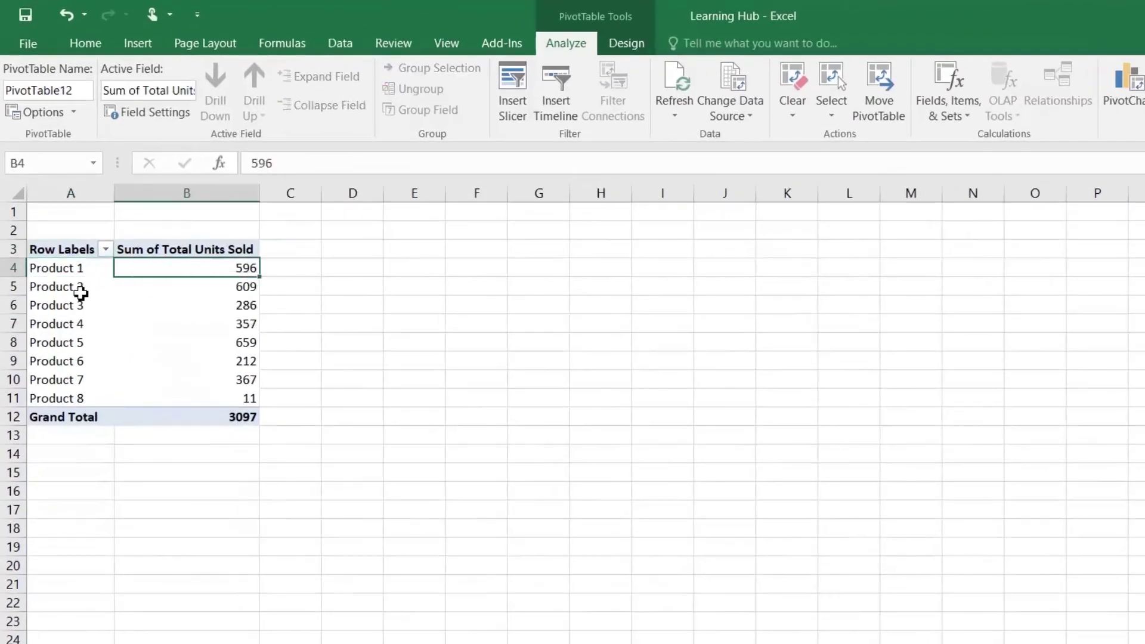
left_click(96, 290)
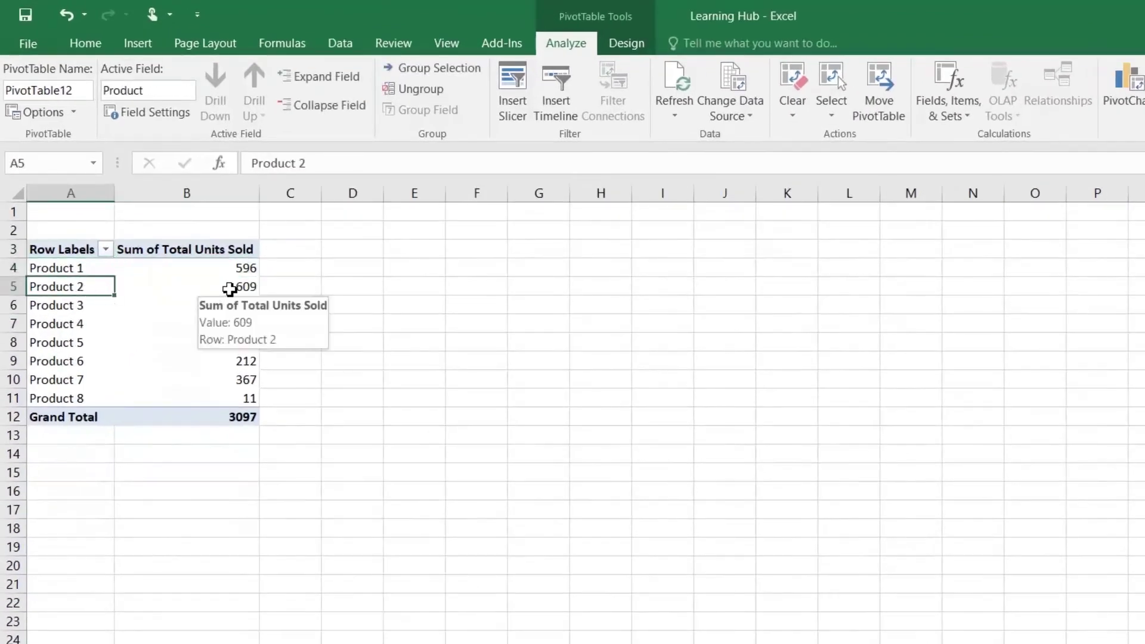
left_click(230, 290)
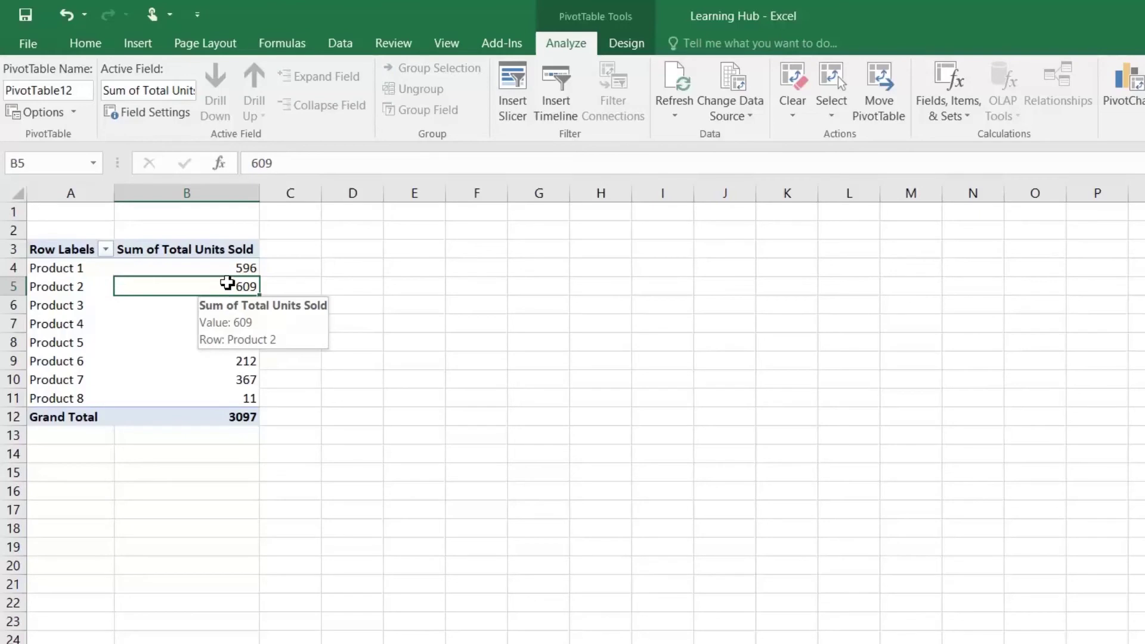
left_click(229, 268)
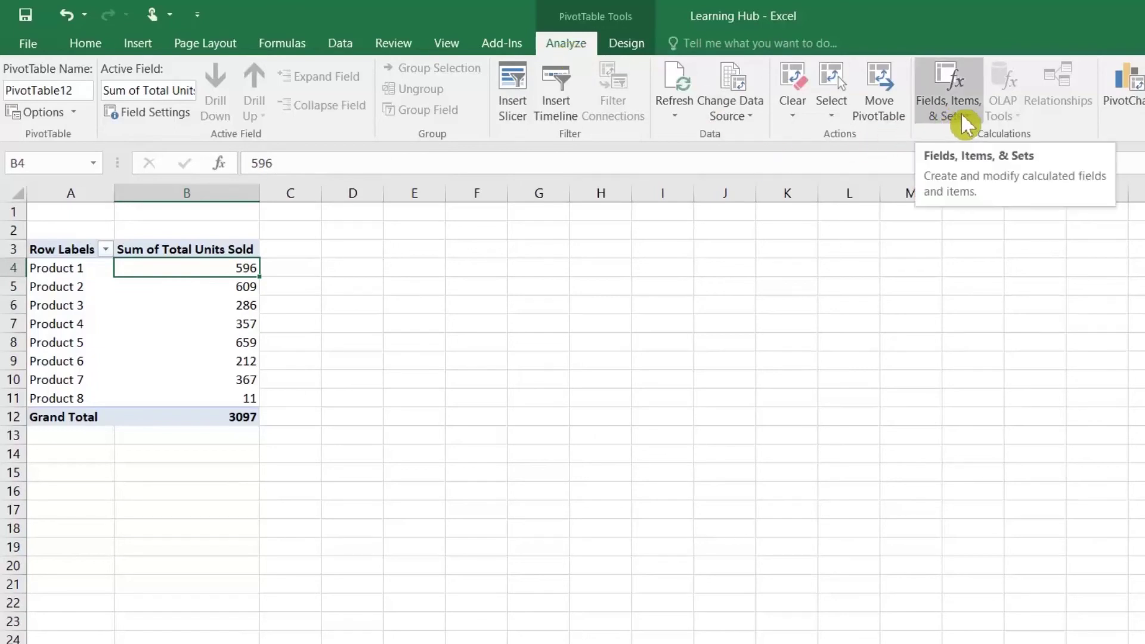
Add calculated field 'Unit Sold Per Month' with formula ='Total Units Sold'/12 to PivotTable12
left_click(970, 126)
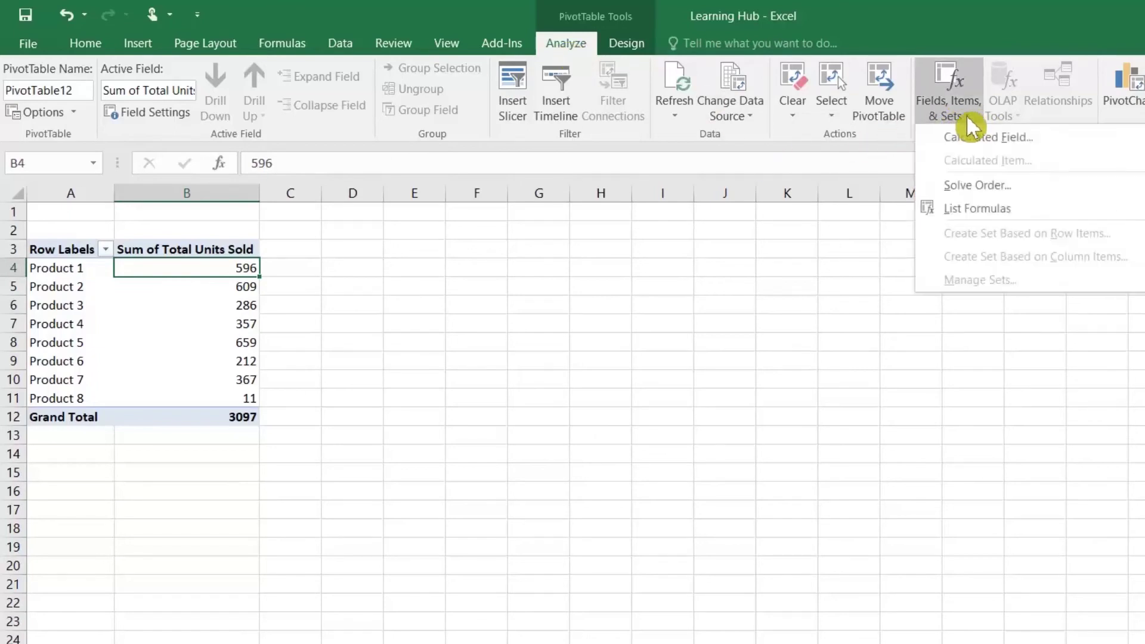
left_click(995, 142)
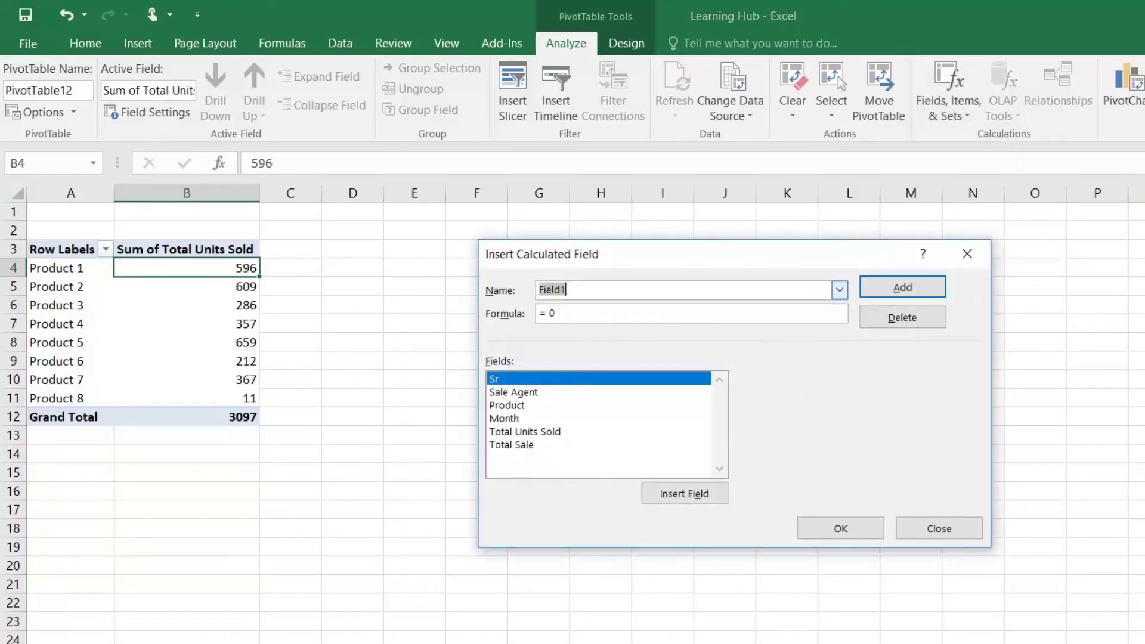
type("Unit Sold Per Month")
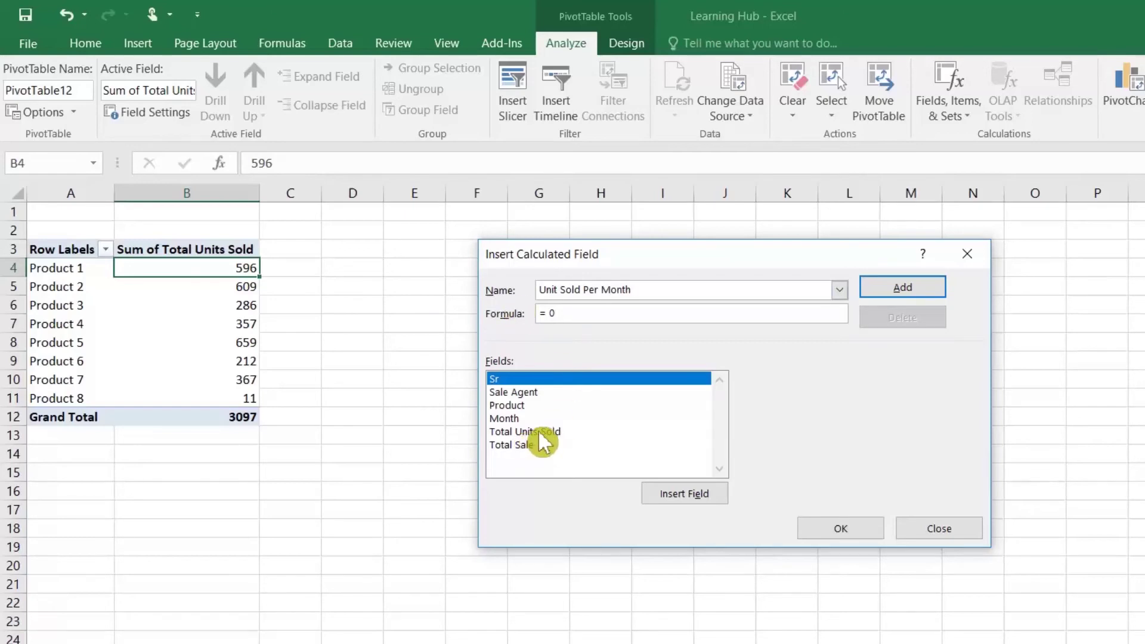
double_click(550, 432)
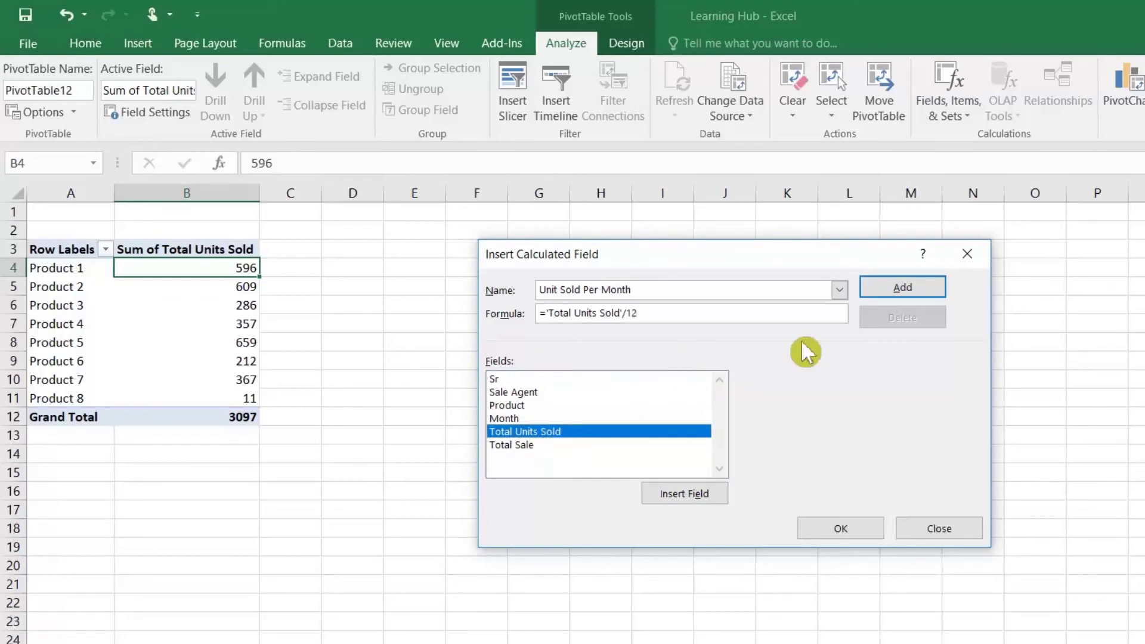
left_click(903, 288)
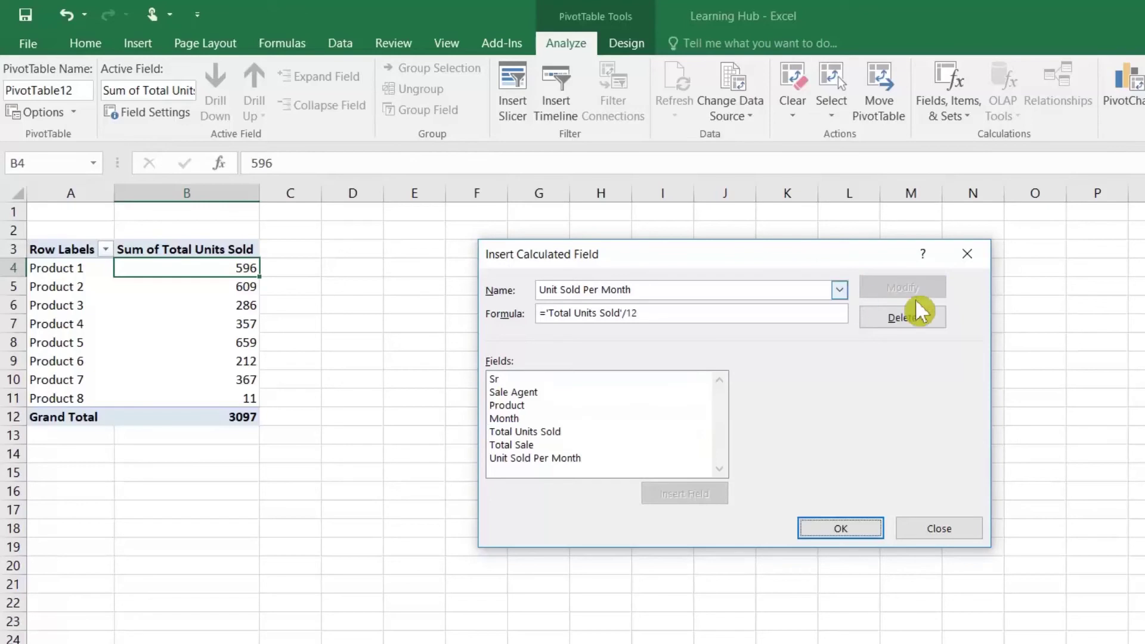
left_click(840, 529)
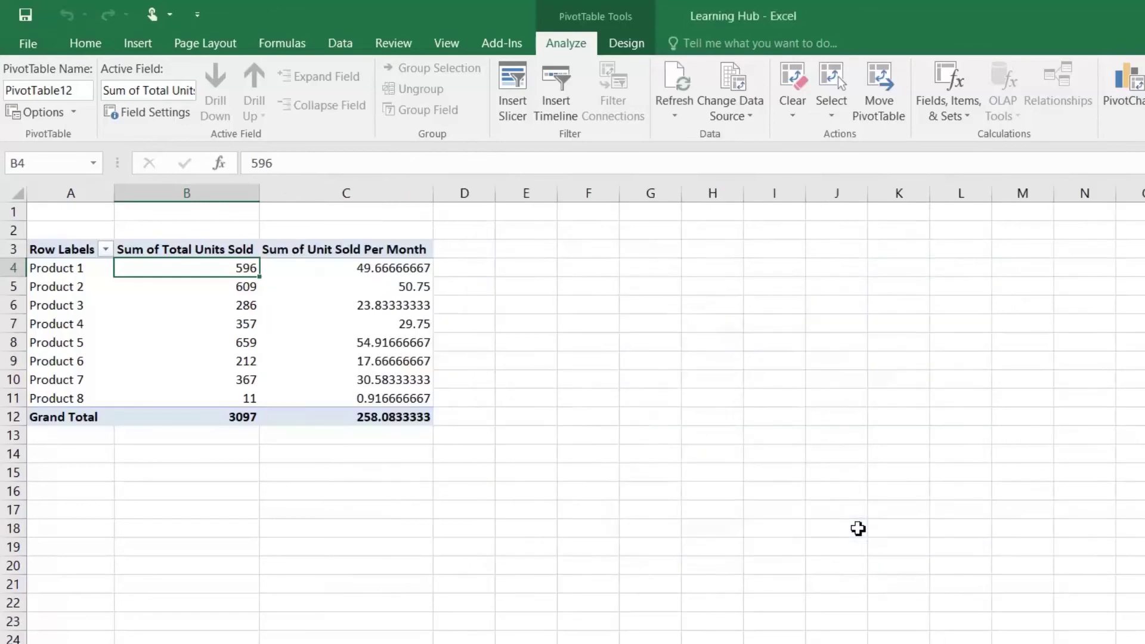
Format the Unit Sold Per Month values in comma style with two decimals
left_click_drag(361, 270, 373, 418)
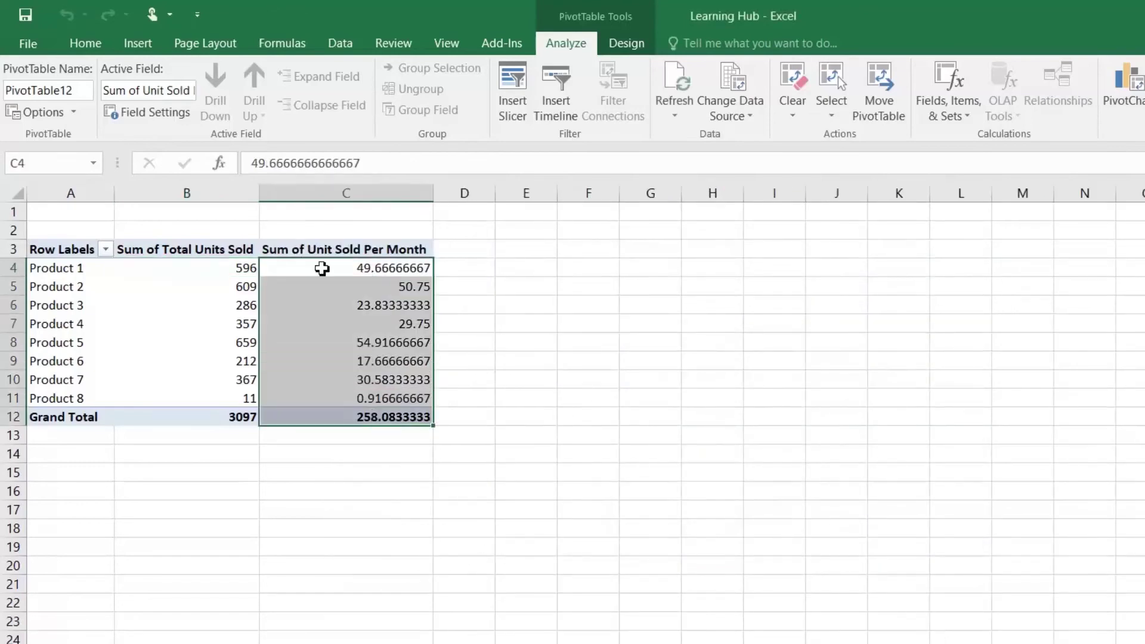
left_click(97, 46)
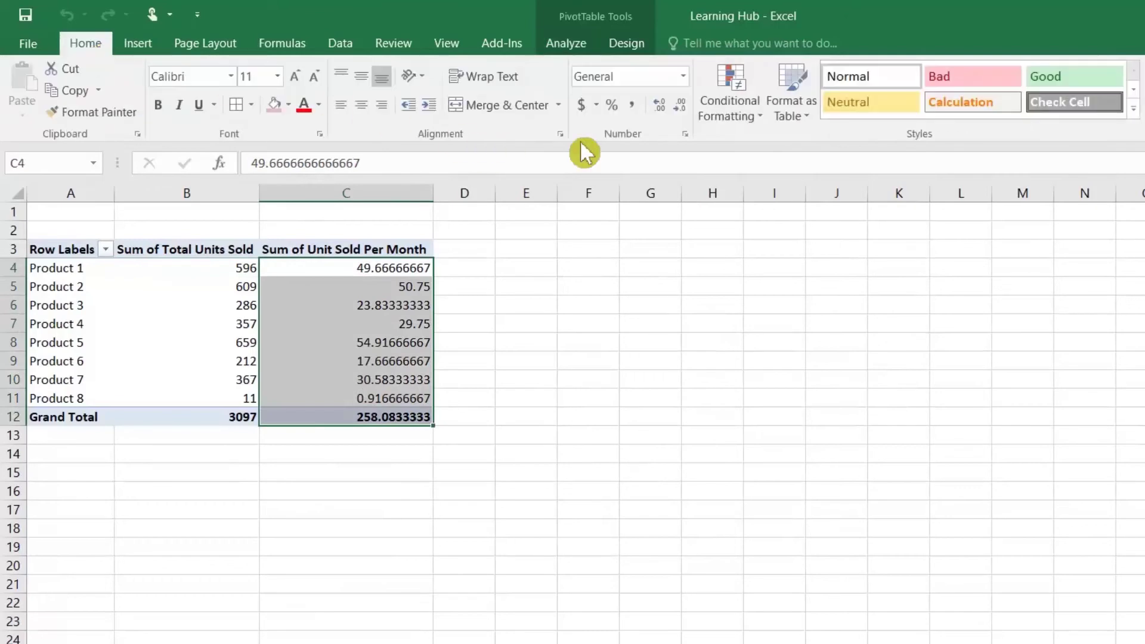
left_click(636, 108)
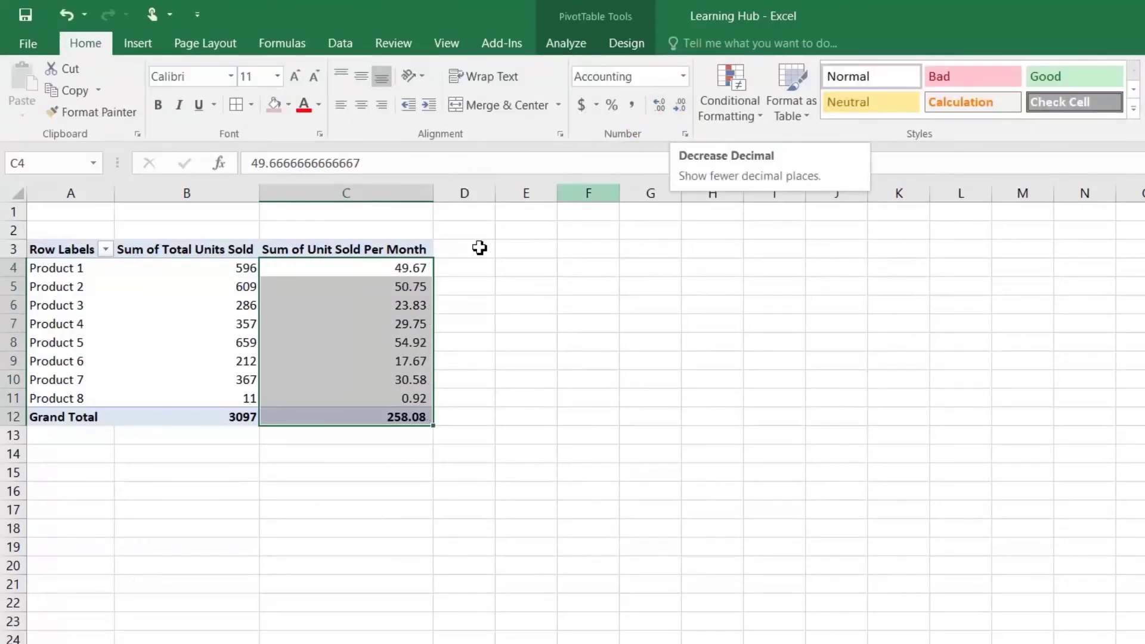
left_click(396, 274)
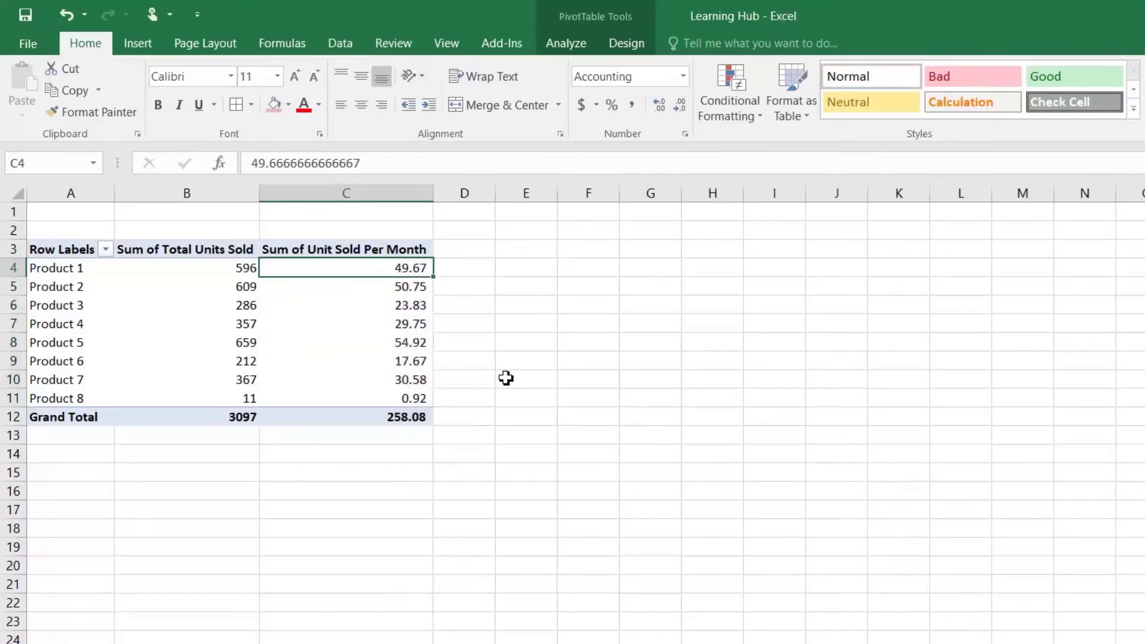
Round the Unit Sold Per Month values to whole numbers and review Product 7's value
left_click(413, 411, "shift")
left_click(683, 108)
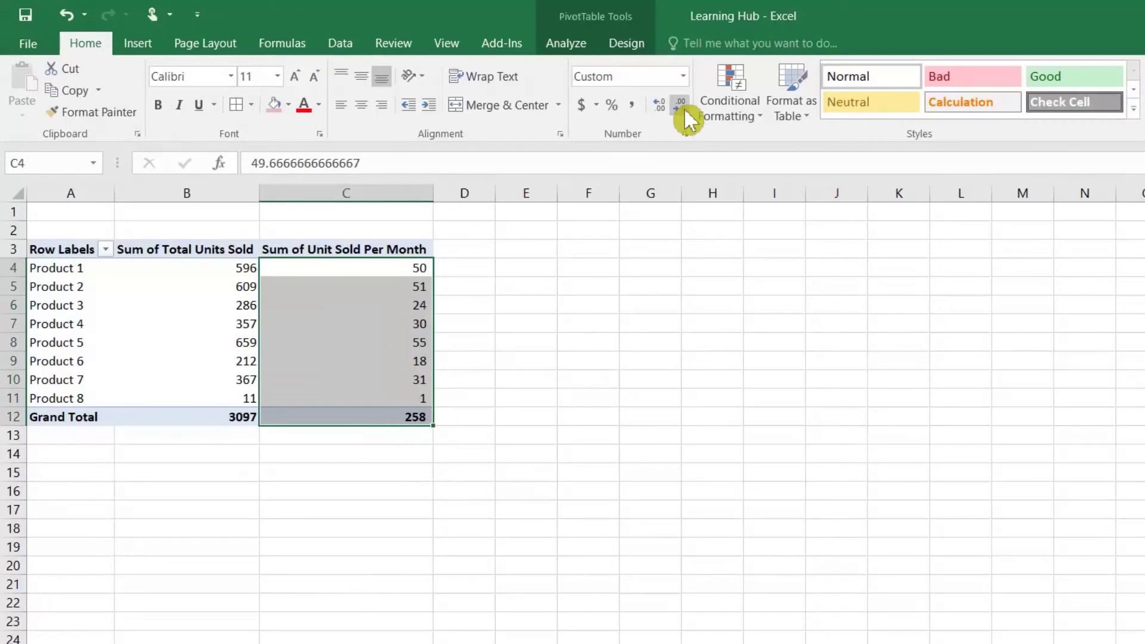
left_click(683, 107)
left_click(415, 267)
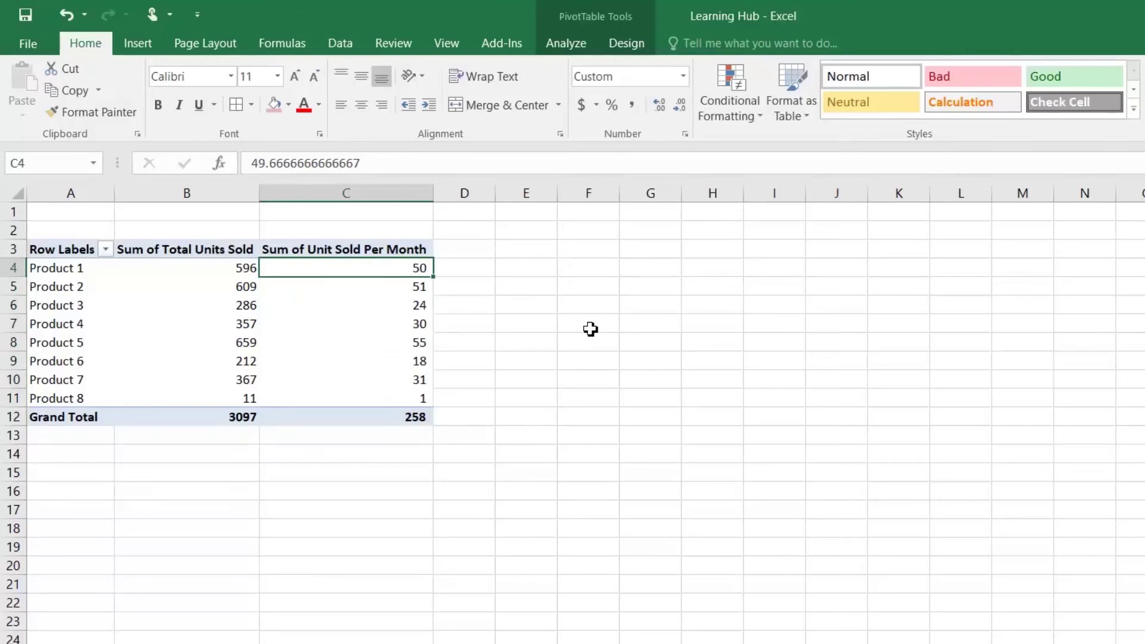
key("Down")
key("Down")
key("Down")
key("Down")
key("Down")
key("Down")
key("Down")
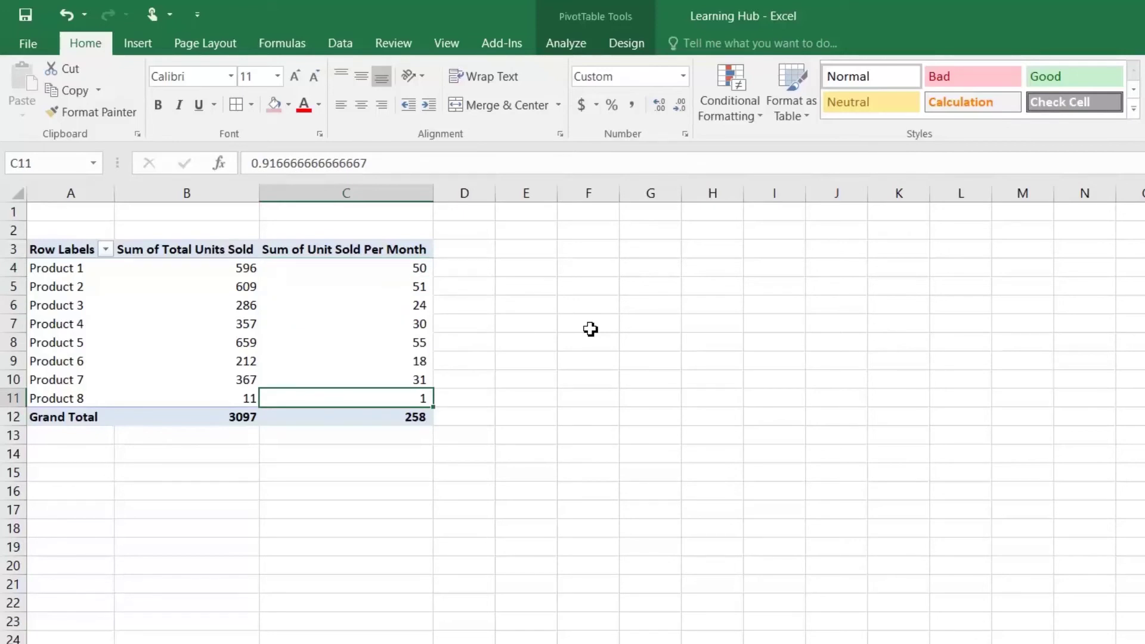
key("Up")
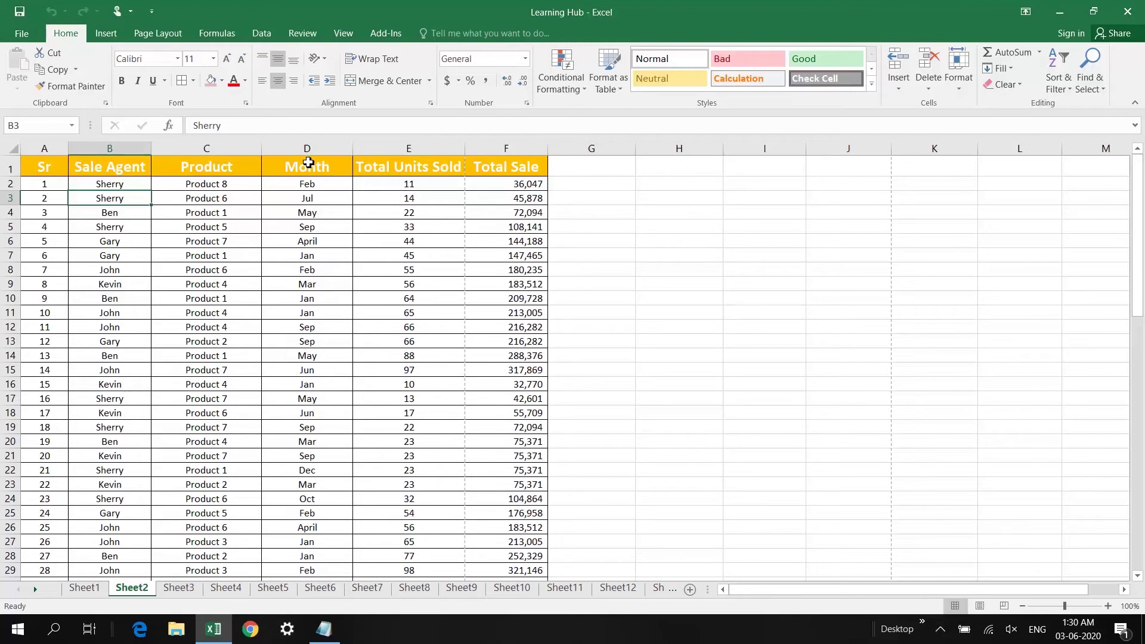
Create a PivotTable on a new worksheet with Total Units Sold as both rows and values
left_click(308, 163)
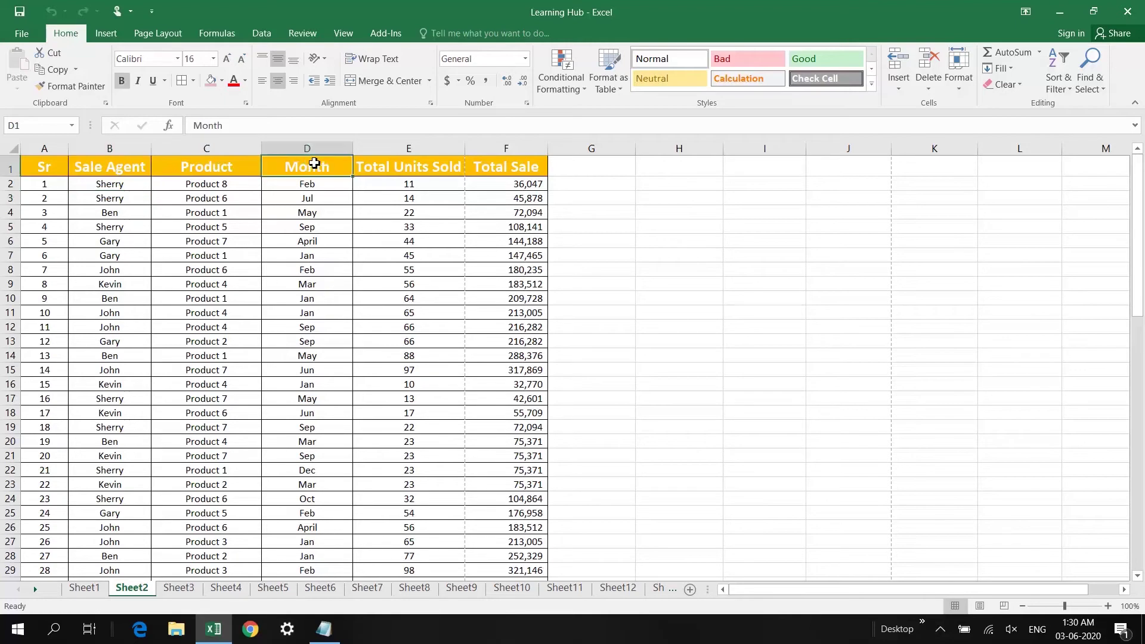
left_click(105, 39)
left_click(30, 66)
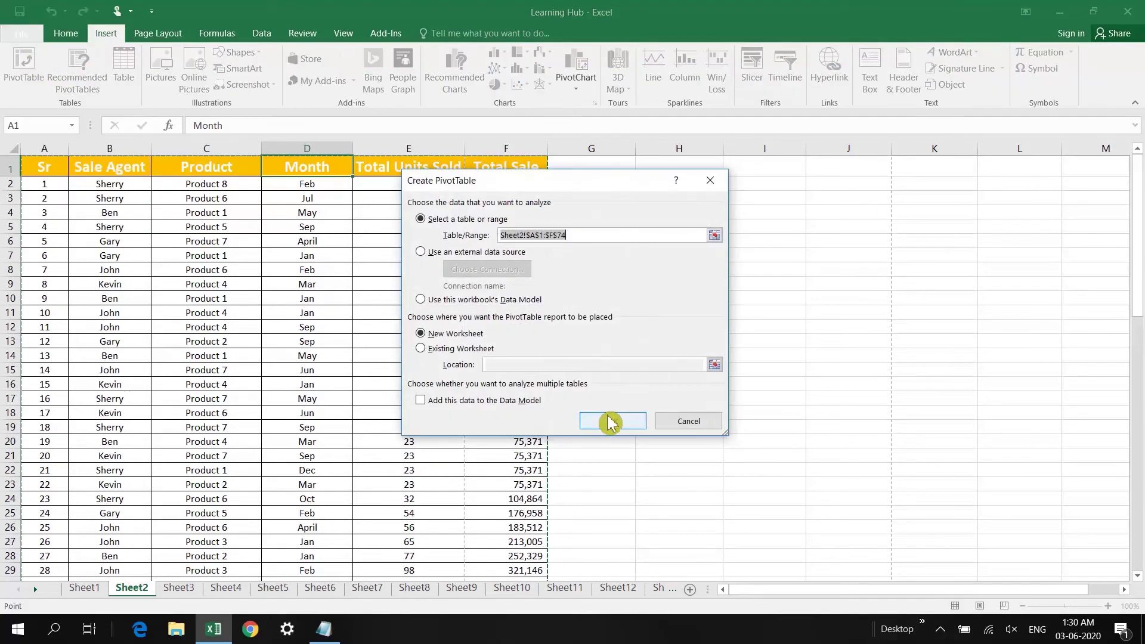
left_click(615, 423)
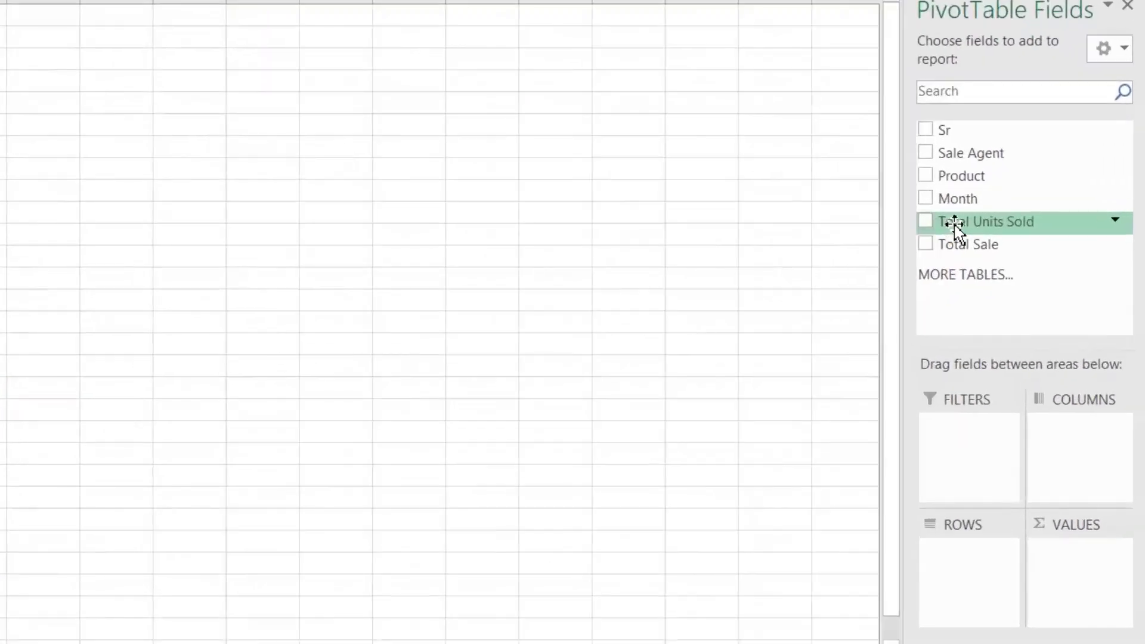
left_click(926, 223)
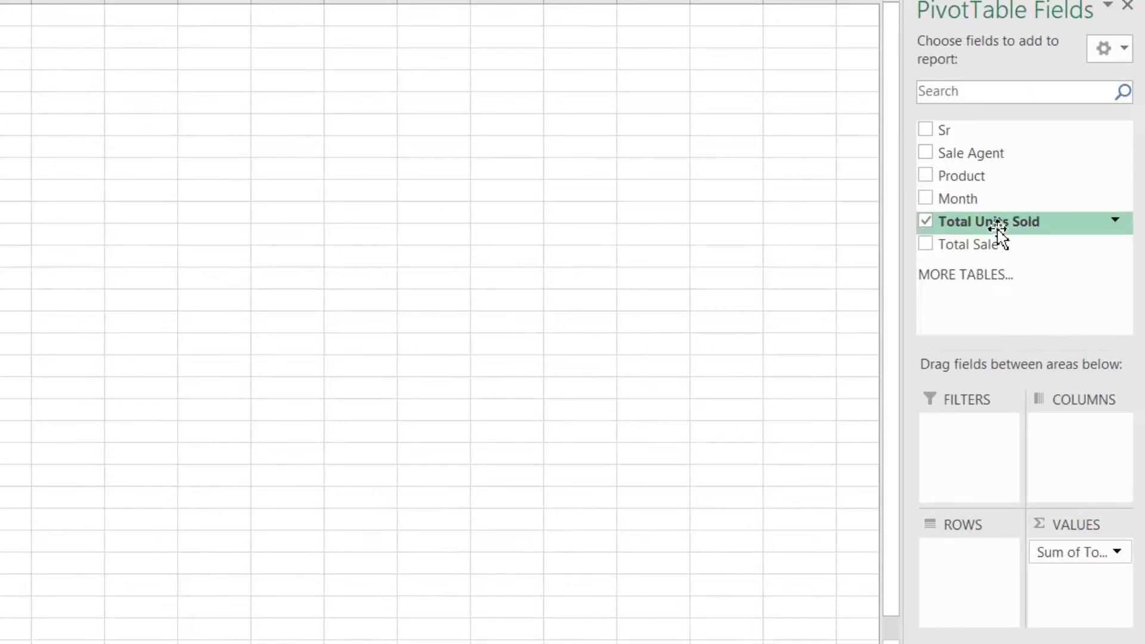
left_click_drag(999, 229, 976, 566)
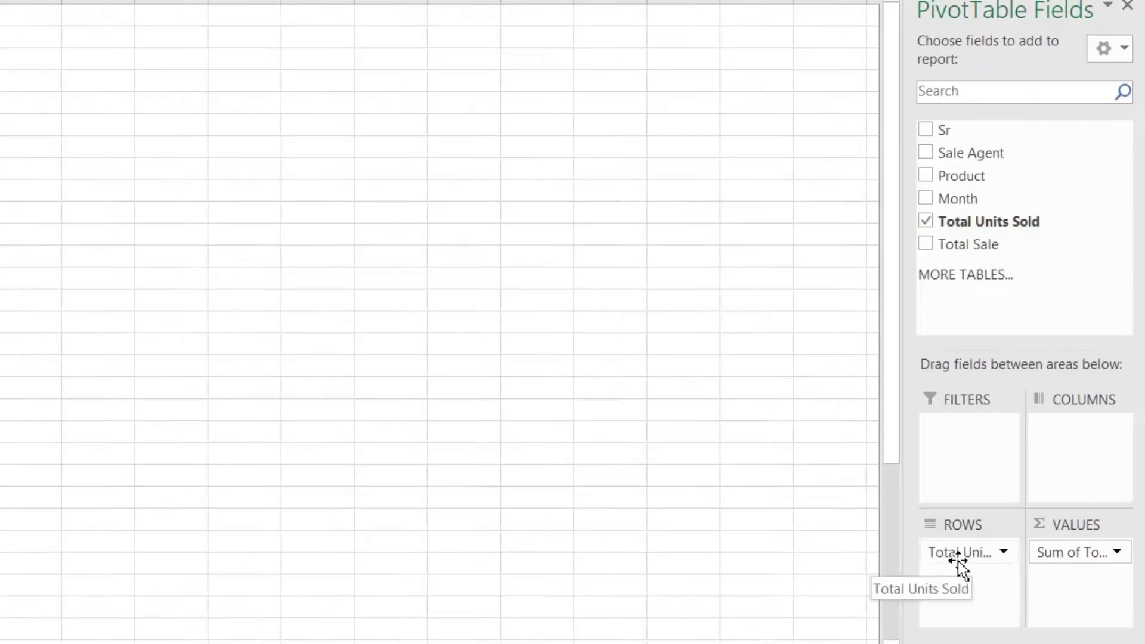
Change the Total Units Sold value field summary from Sum to Count
left_click(1089, 552)
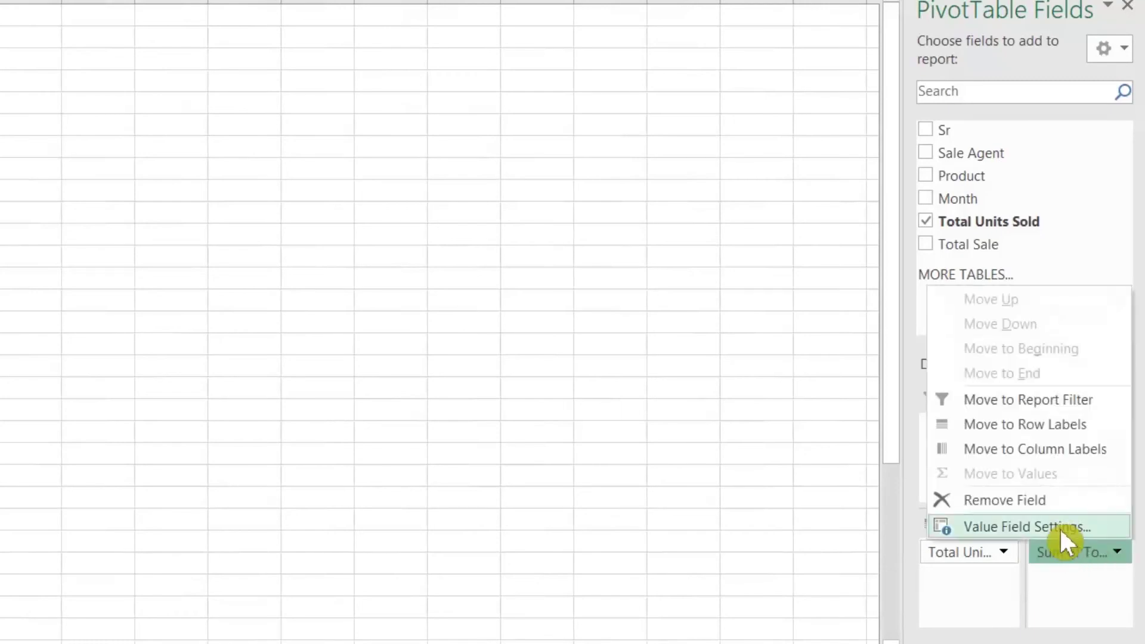
left_click(1060, 531)
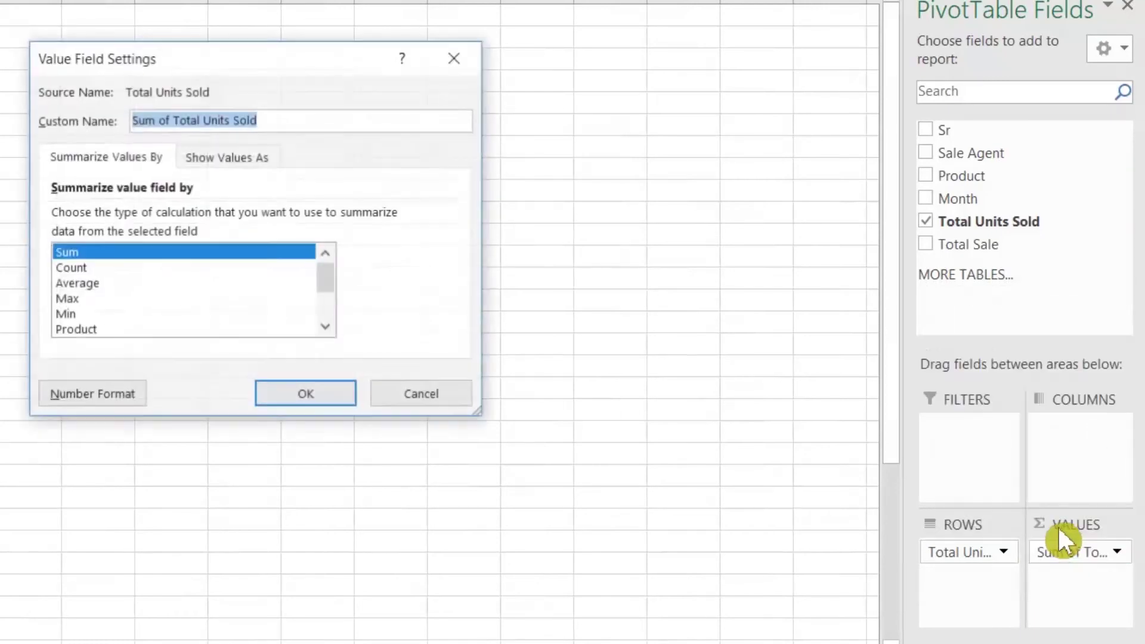
left_click(66, 268)
left_click(306, 395)
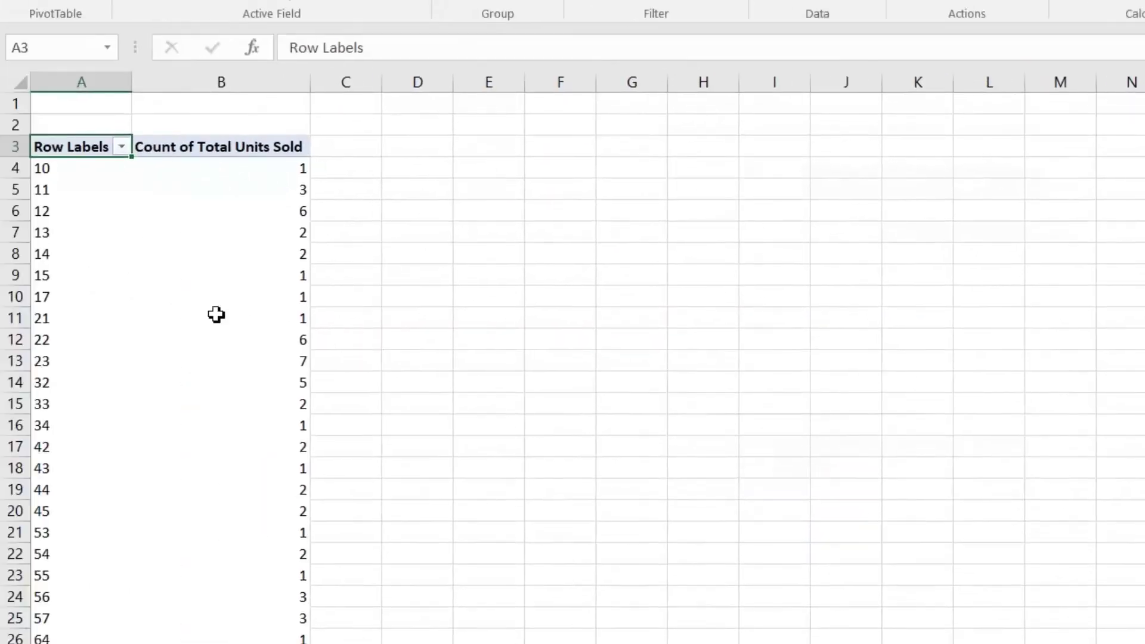
Group the Total Units Sold row labels starting at 0, ending at 100, by 15
left_click(64, 221)
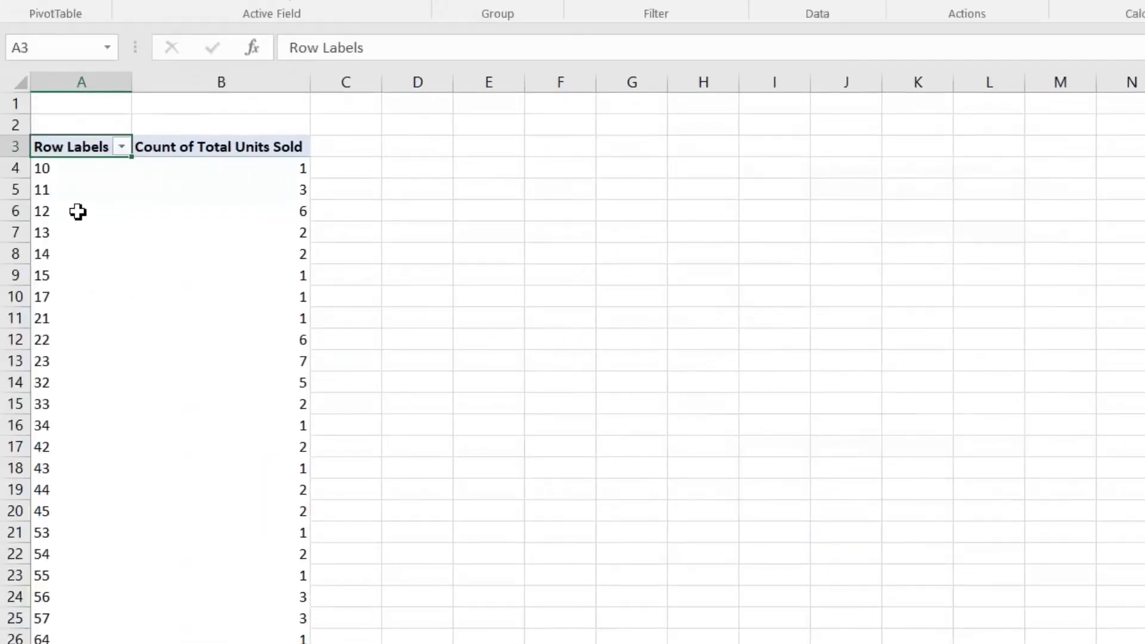
left_click(74, 215)
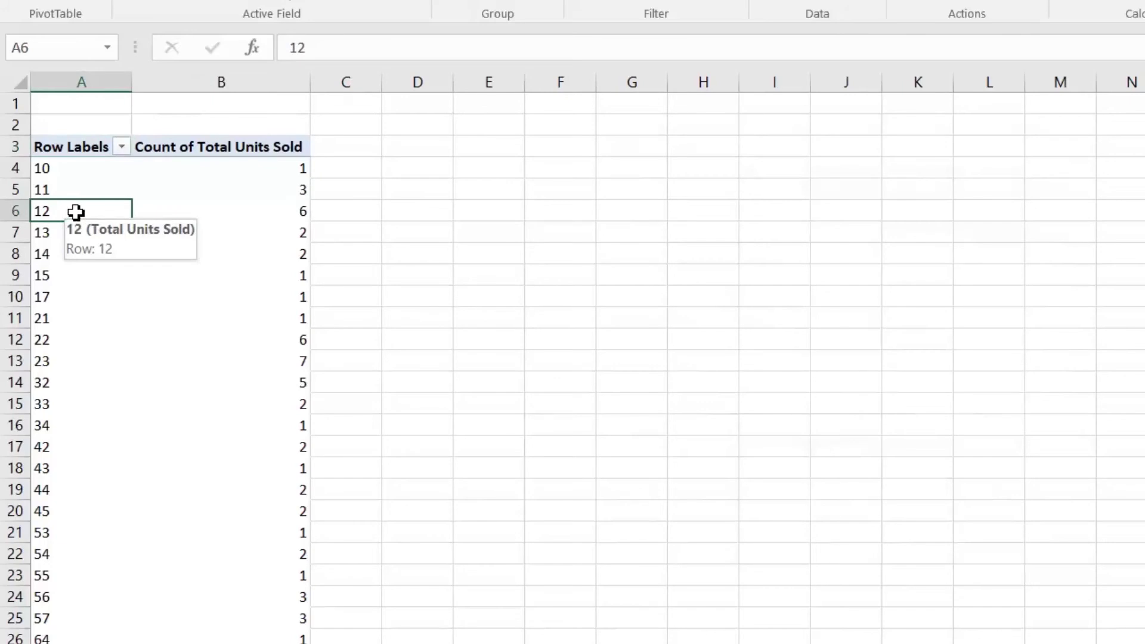
right_click(74, 216)
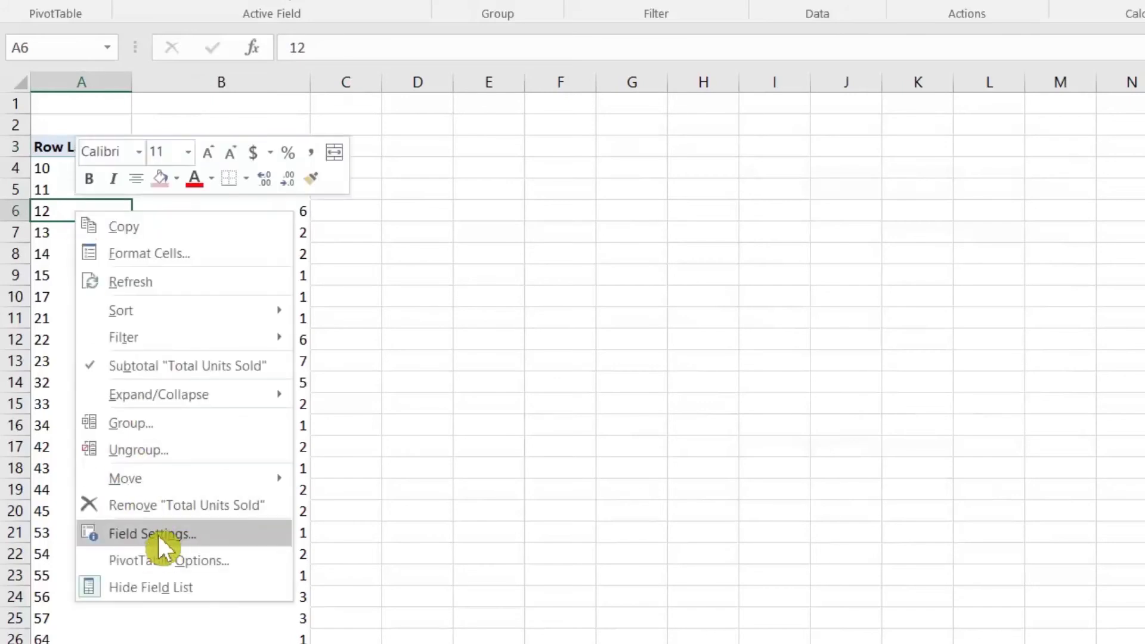
left_click(145, 422)
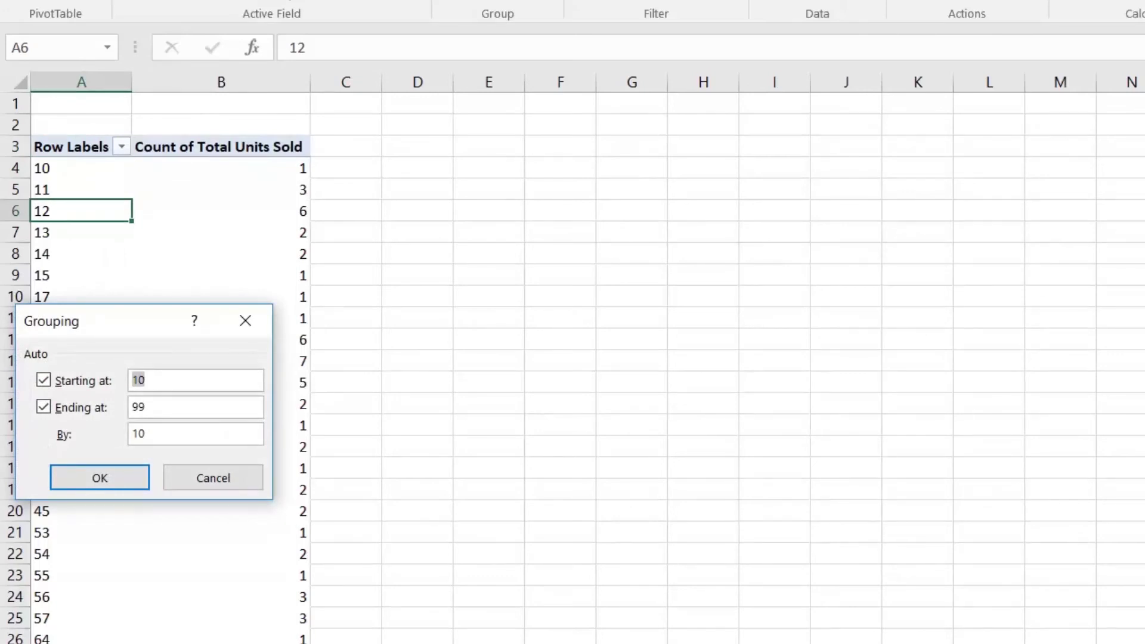
type("0")
key("Tab")
key("Tab")
type("10")
double_click(149, 435)
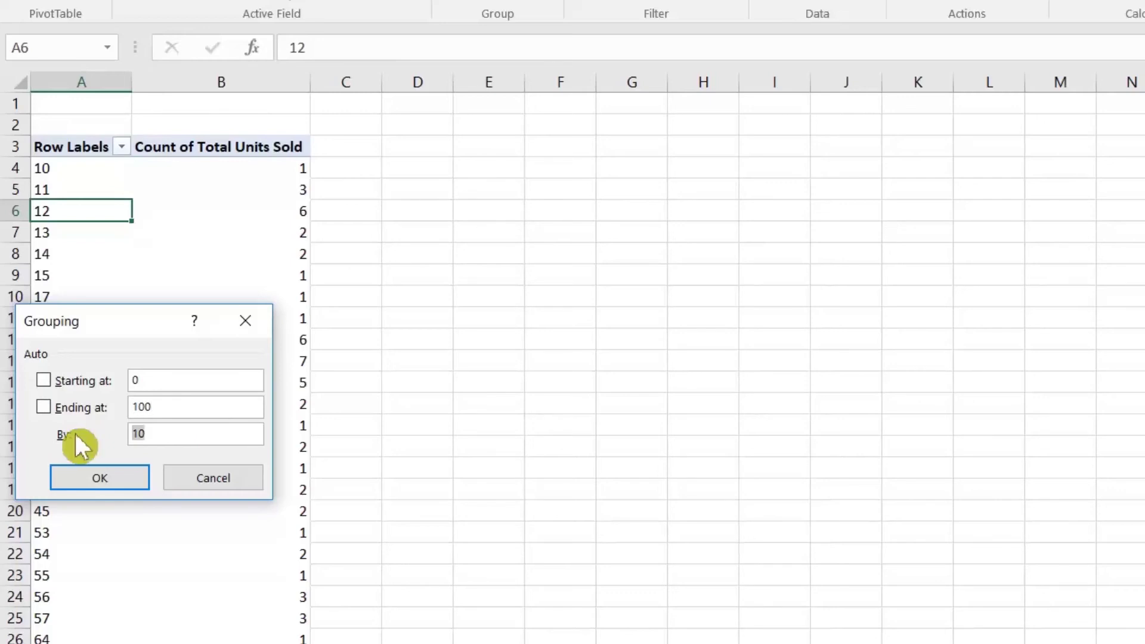
type("15")
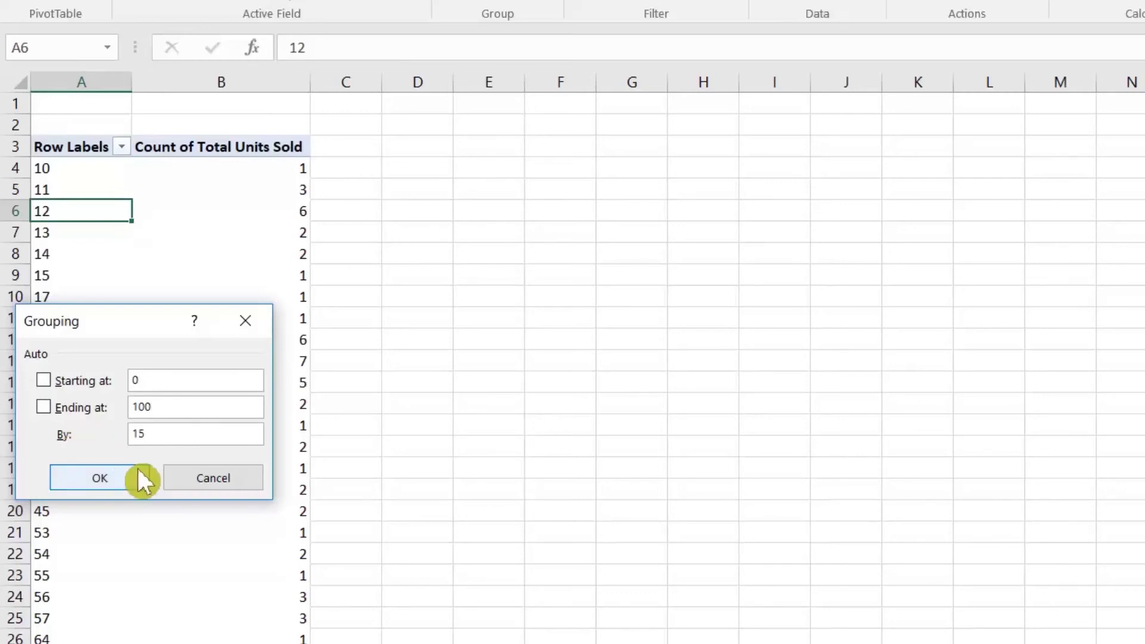
left_click(137, 476)
Check the counts for the 0-14, 30-44, 60-74 and 90-104 ranges and the grand total of 73
left_click(86, 170)
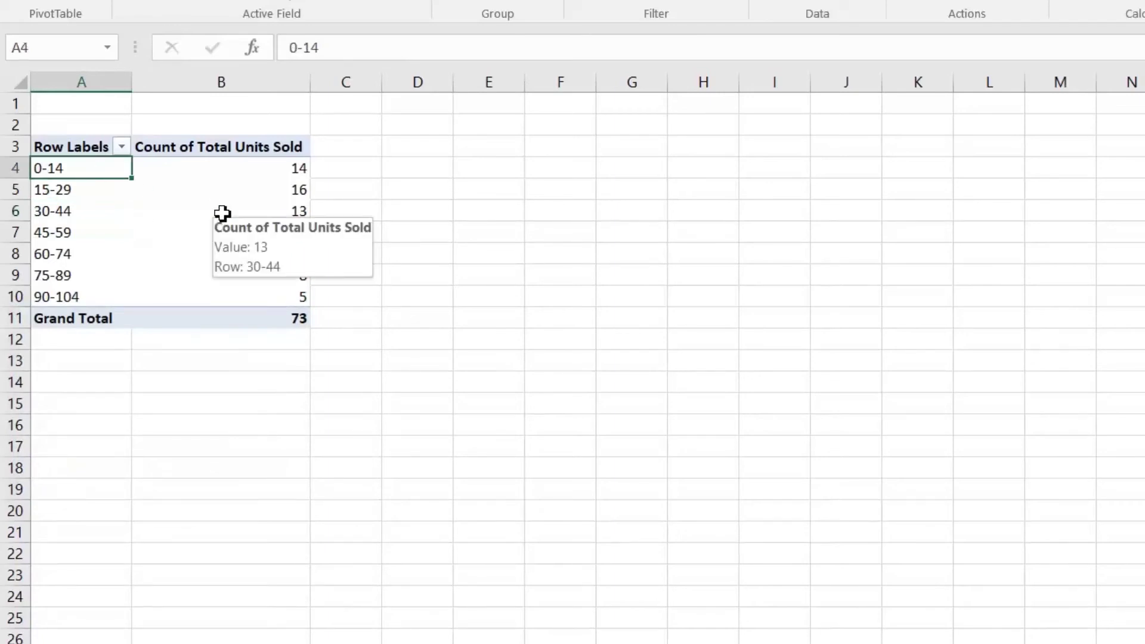
left_click(239, 162)
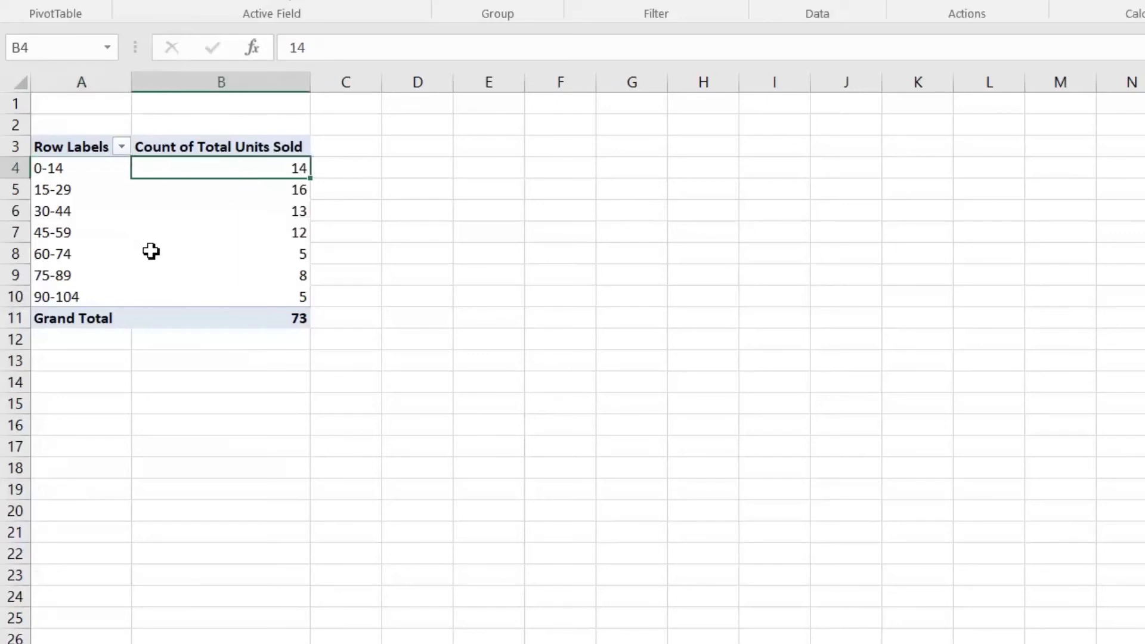
left_click(62, 217)
left_click(271, 212)
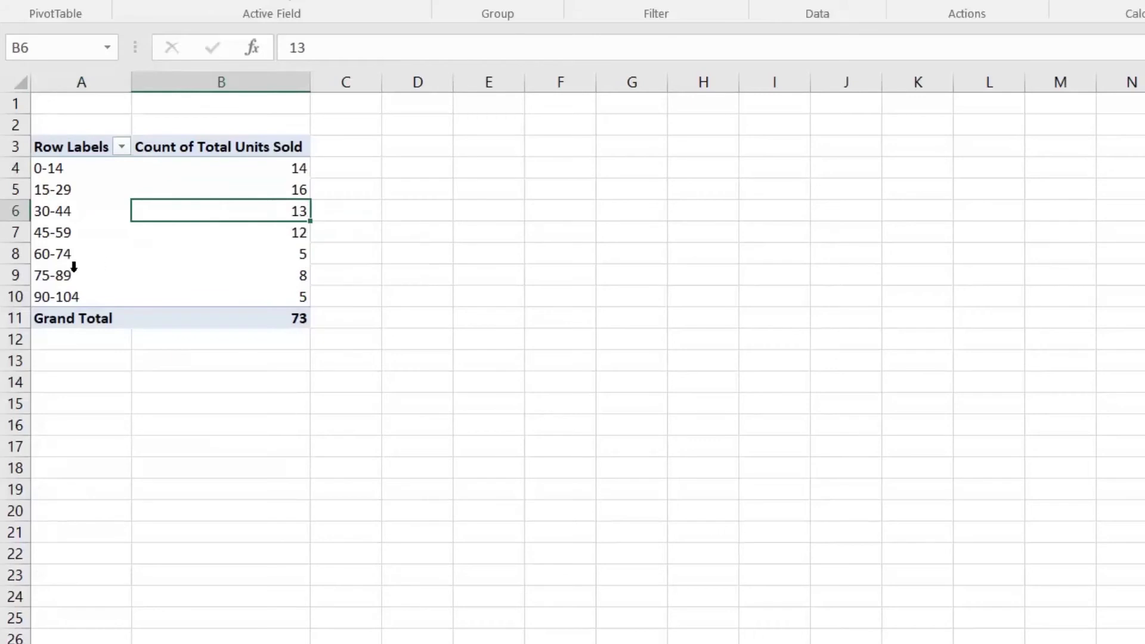
left_click(61, 258)
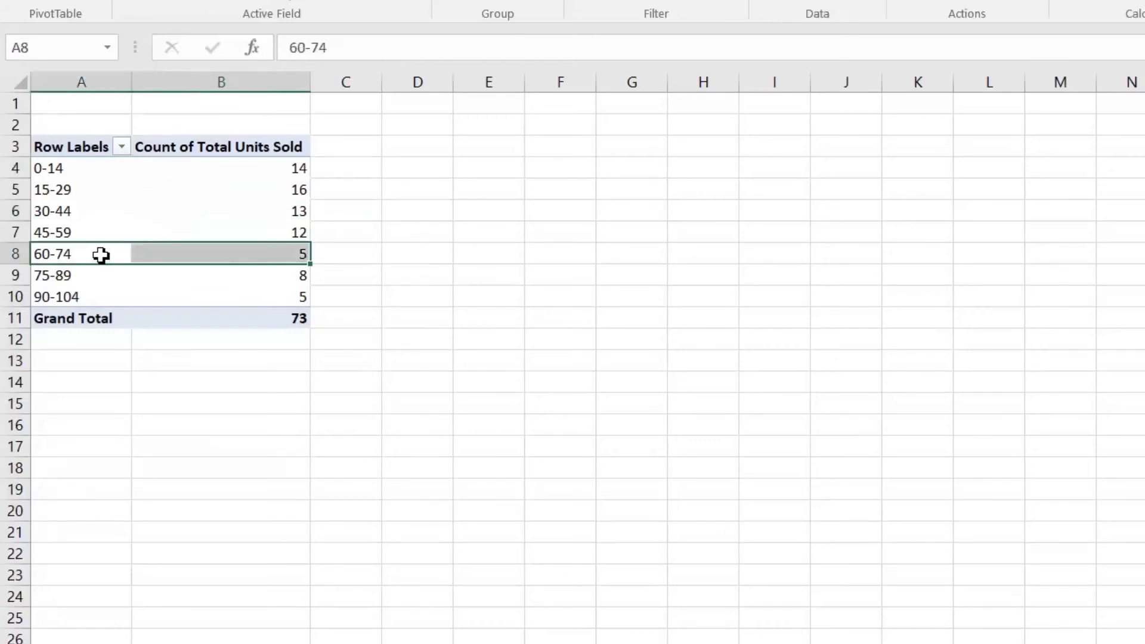
left_click(243, 256)
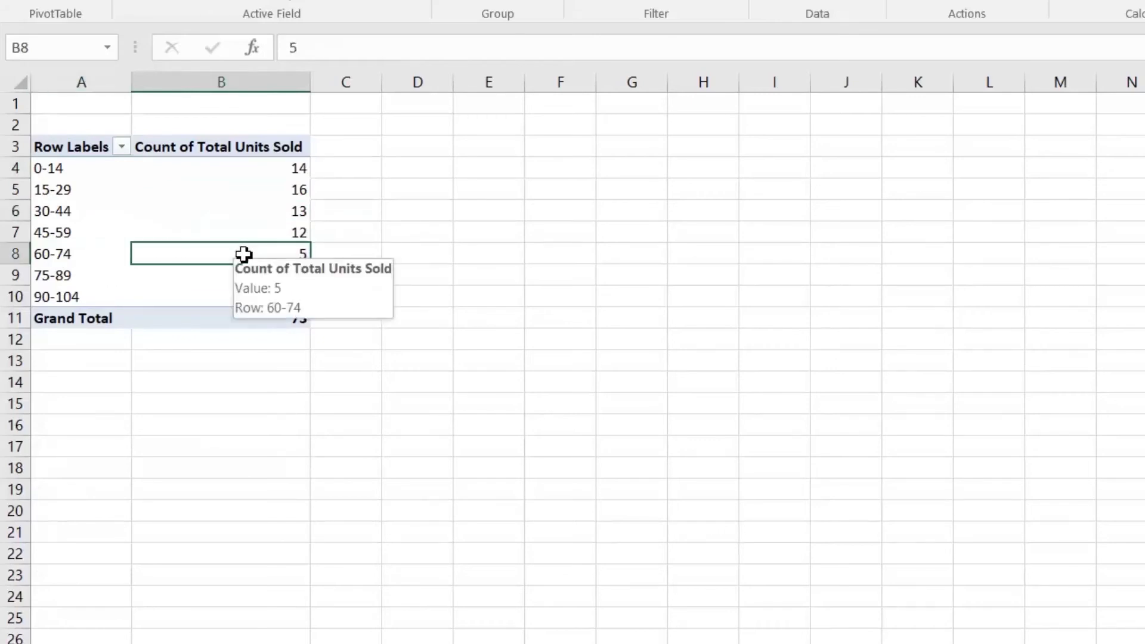
left_click(73, 302)
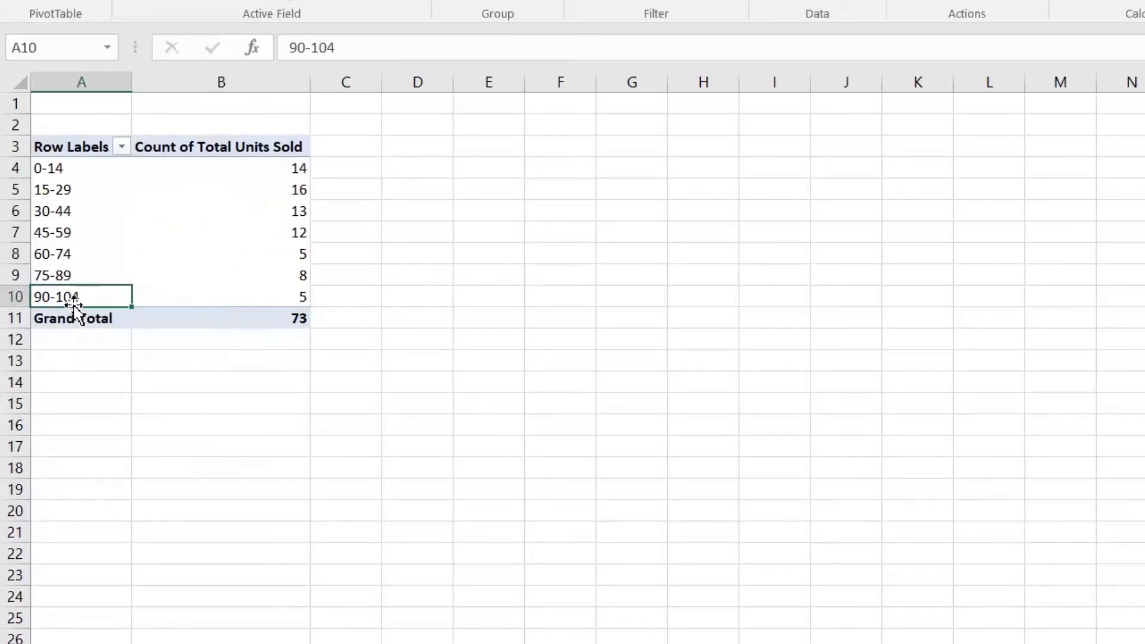
left_click(263, 300)
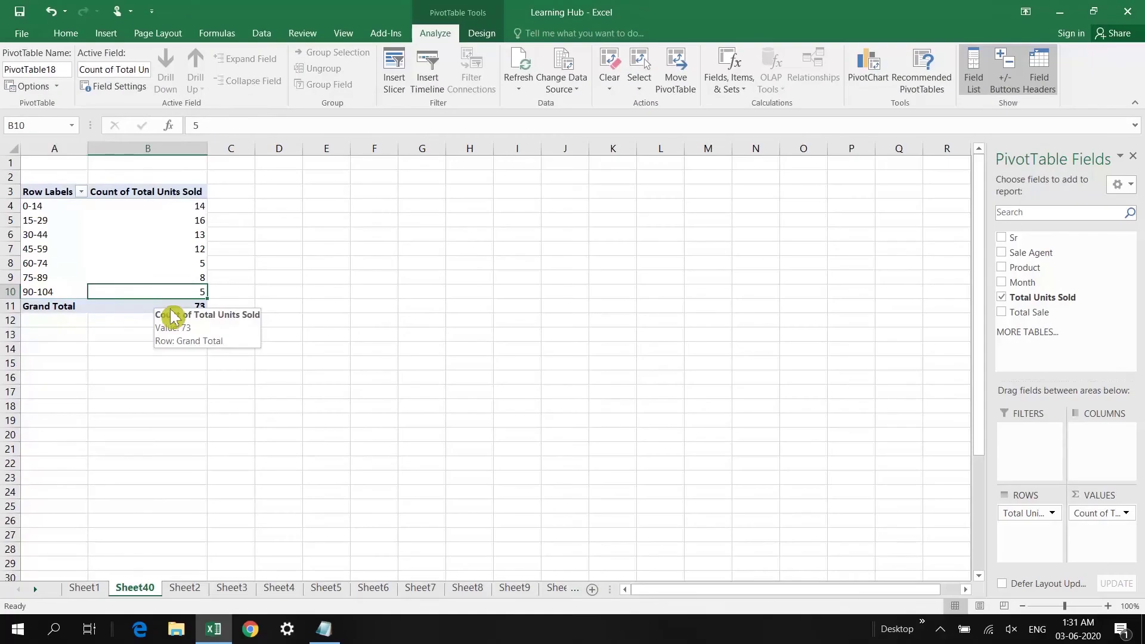
left_click(133, 306)
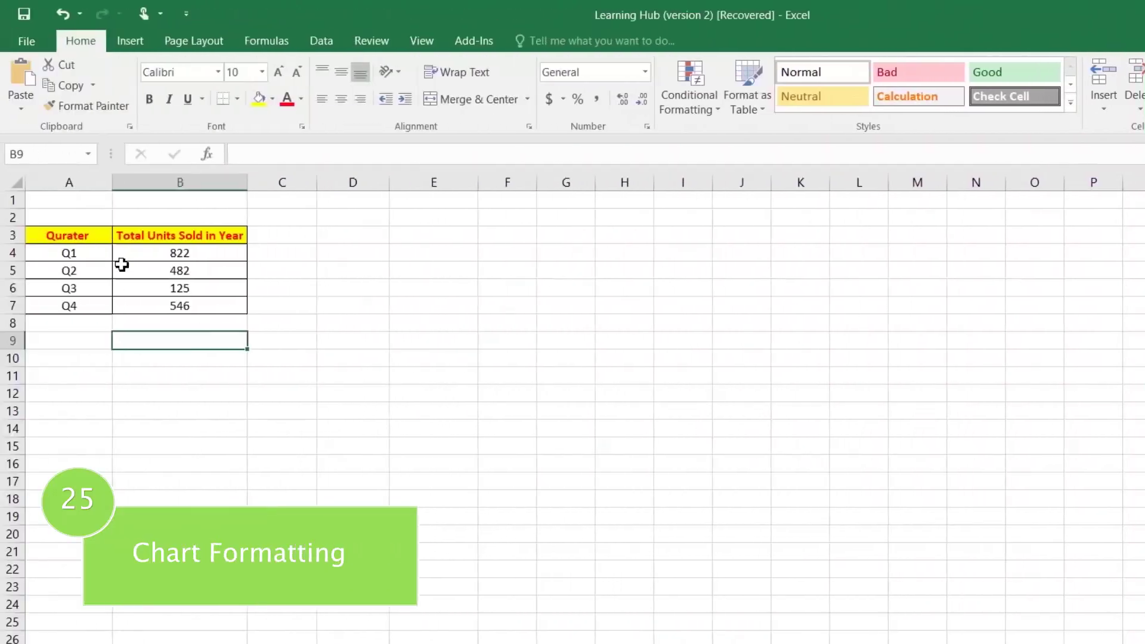
Chart the quarterly table A3:B7 as a clustered column chart and widen it leftward
left_click_drag(76, 235, 179, 306)
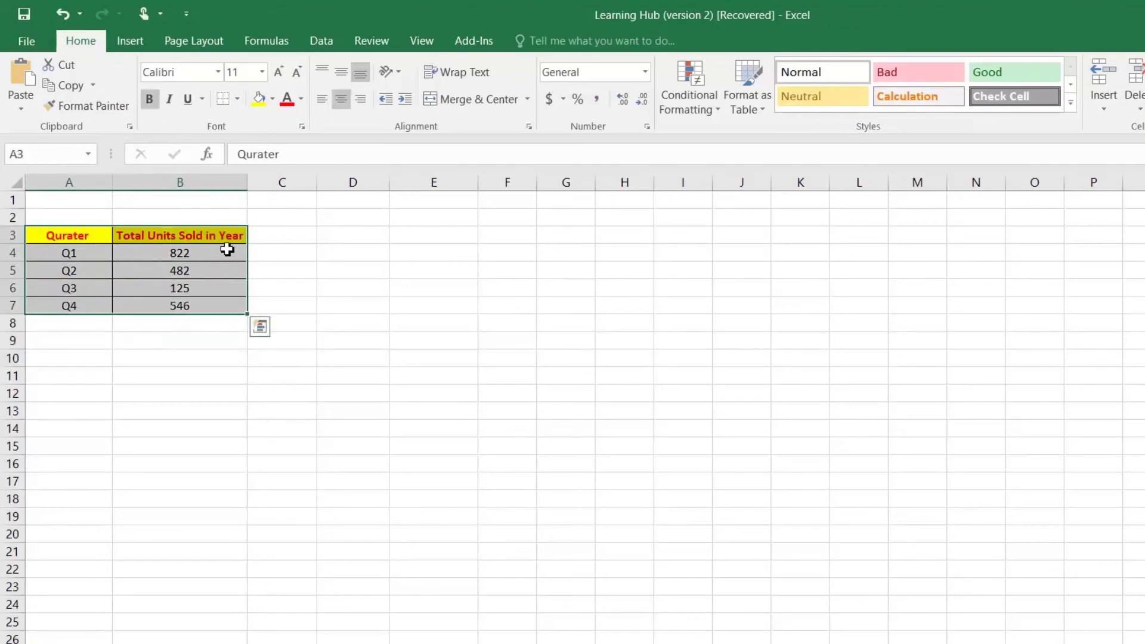
left_click(145, 42)
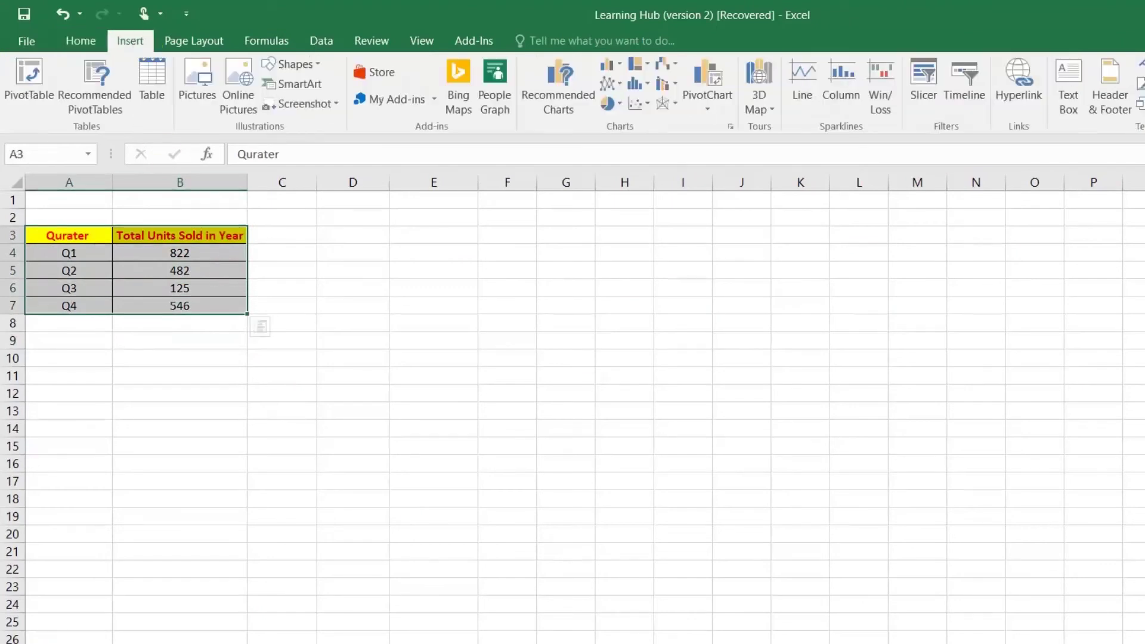
left_click(577, 98)
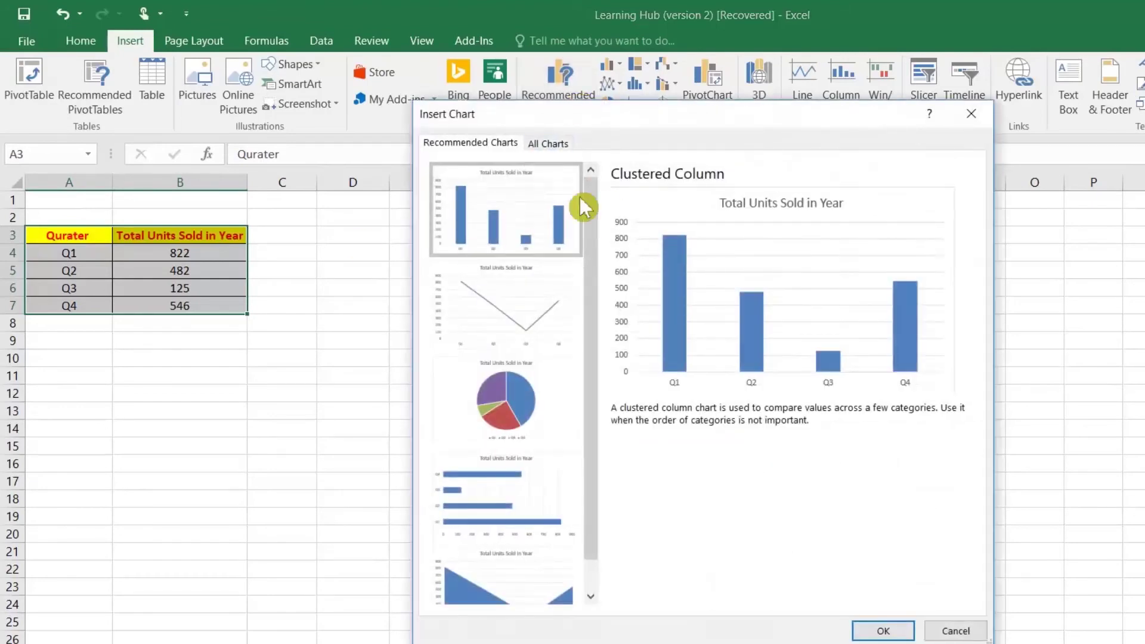
left_click(549, 144)
mouse_move(633, 322)
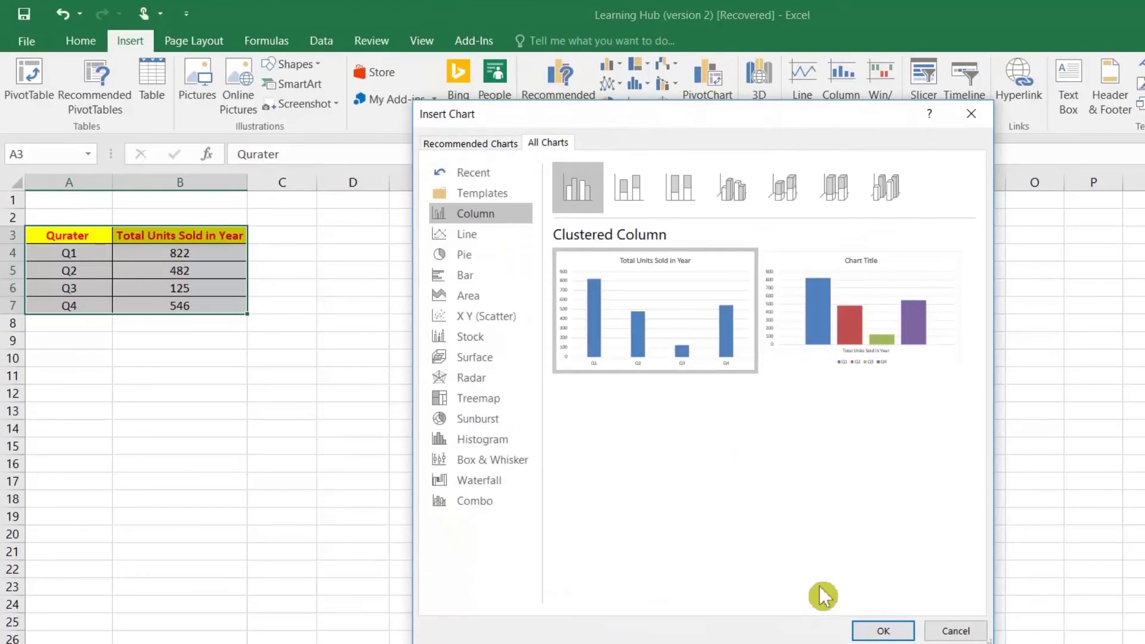
left_click(884, 631)
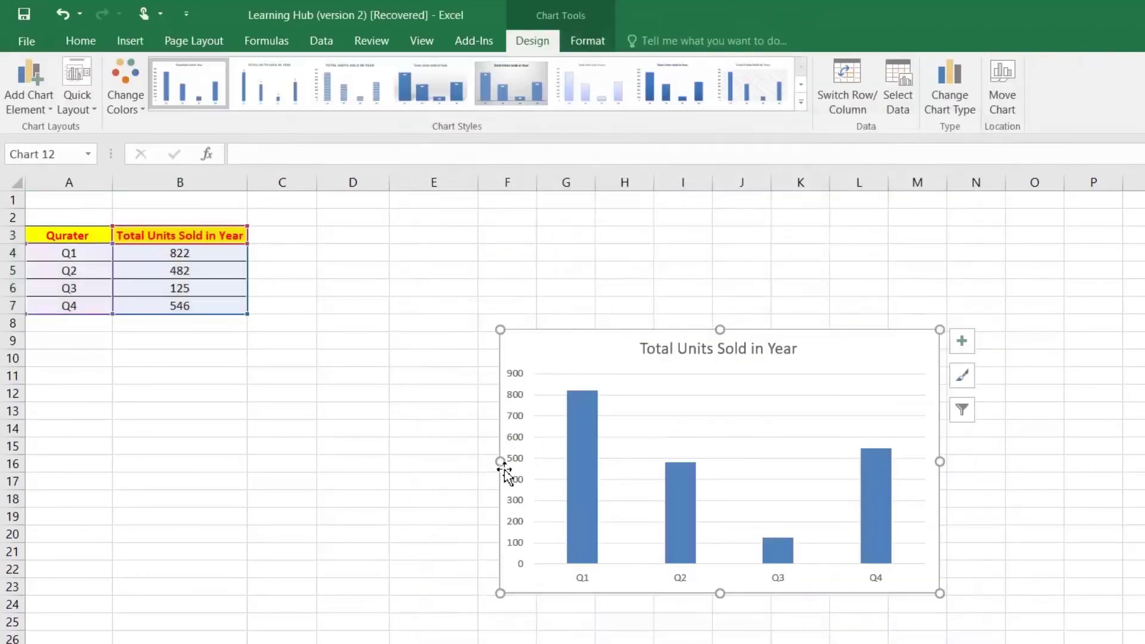
left_click_drag(502, 463, 383, 467)
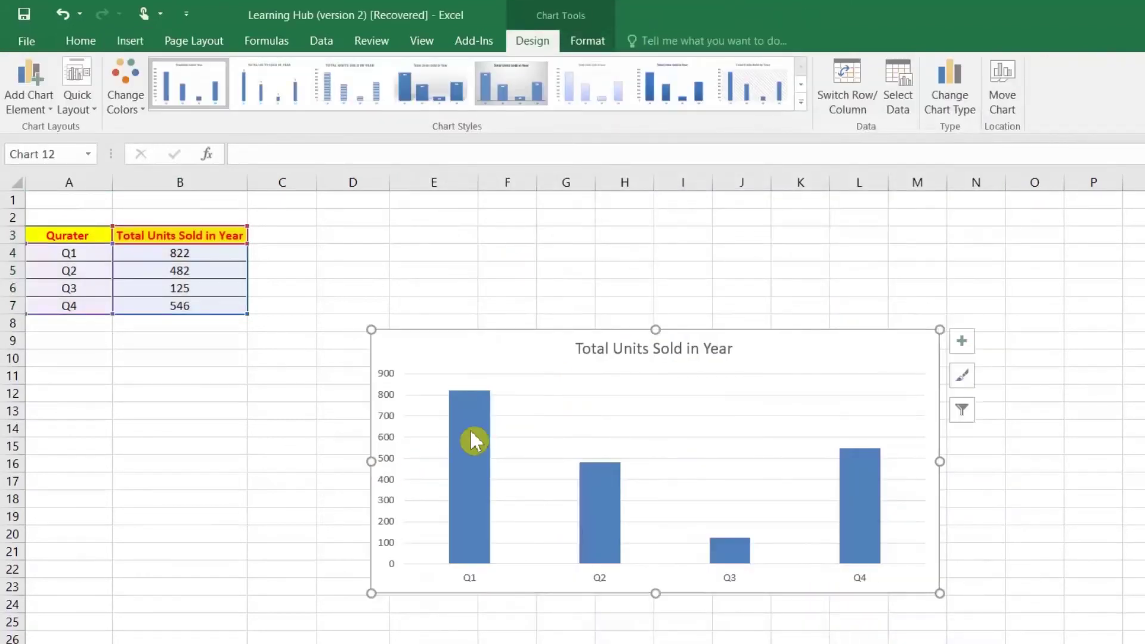
mouse_move(470, 428)
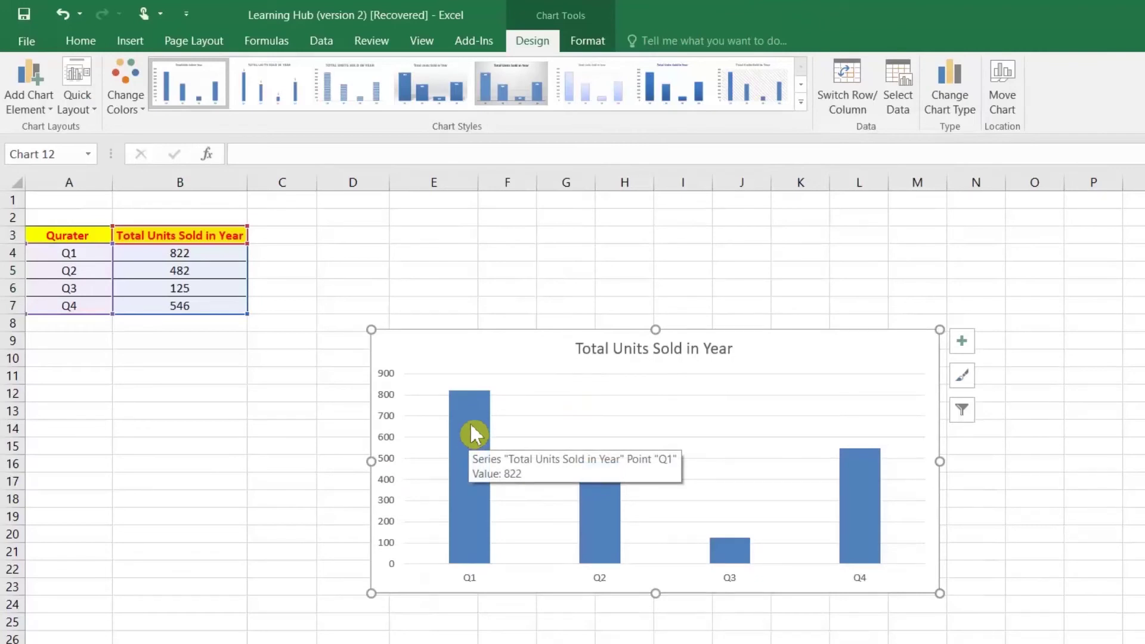
Give the quarterly columns a solid Red, Accent 2 fill
double_click(470, 422)
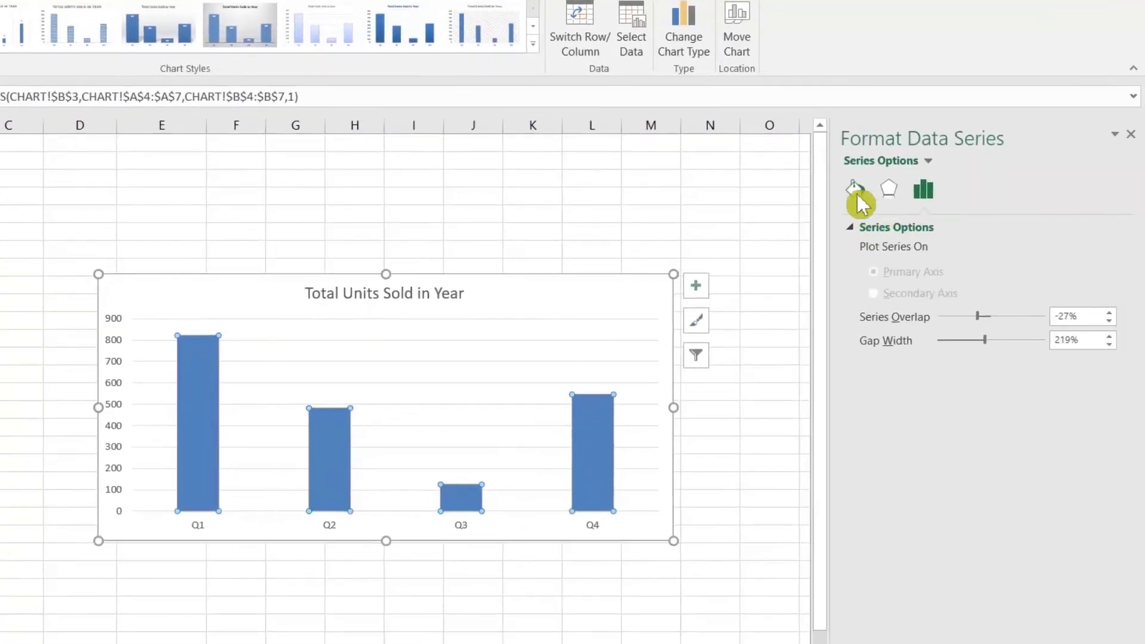
left_click(1035, 228)
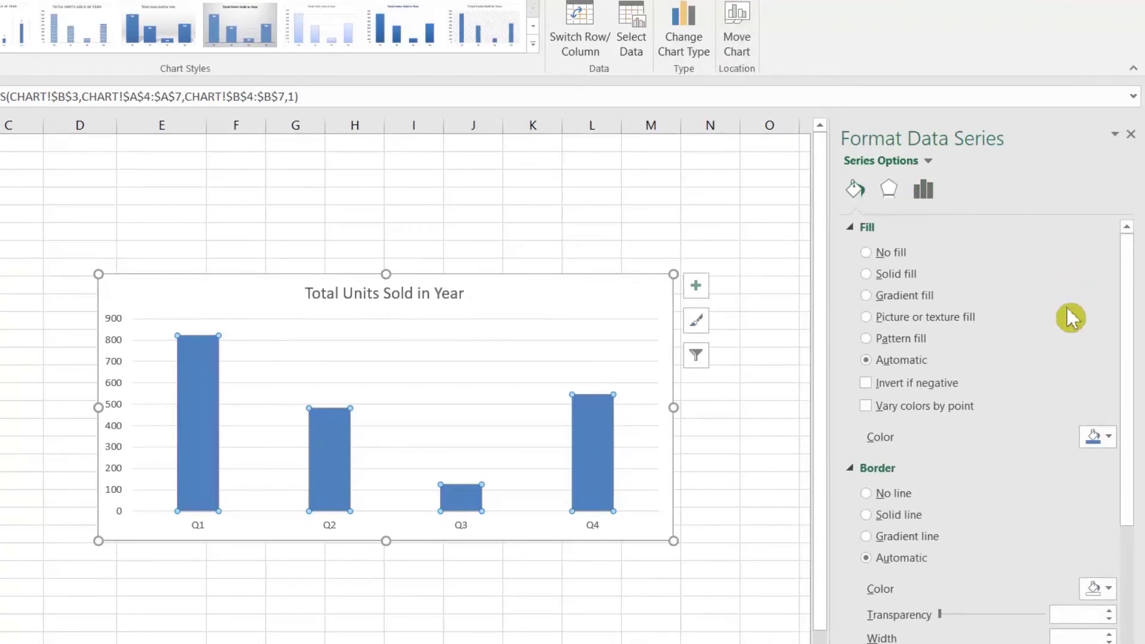
left_click(868, 274)
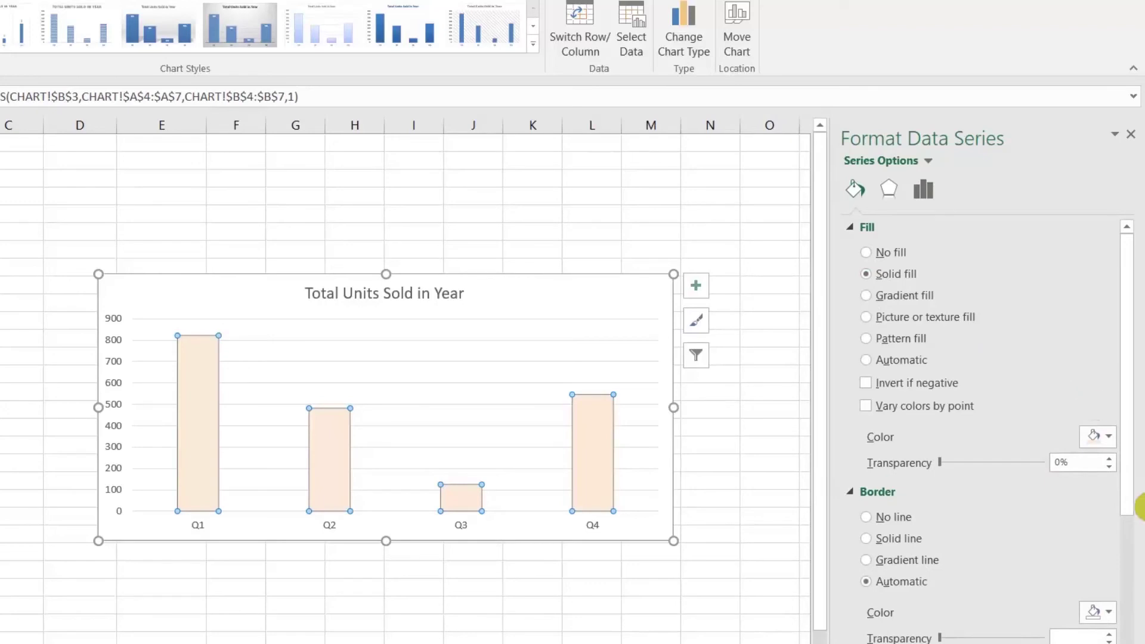
left_click(1109, 444)
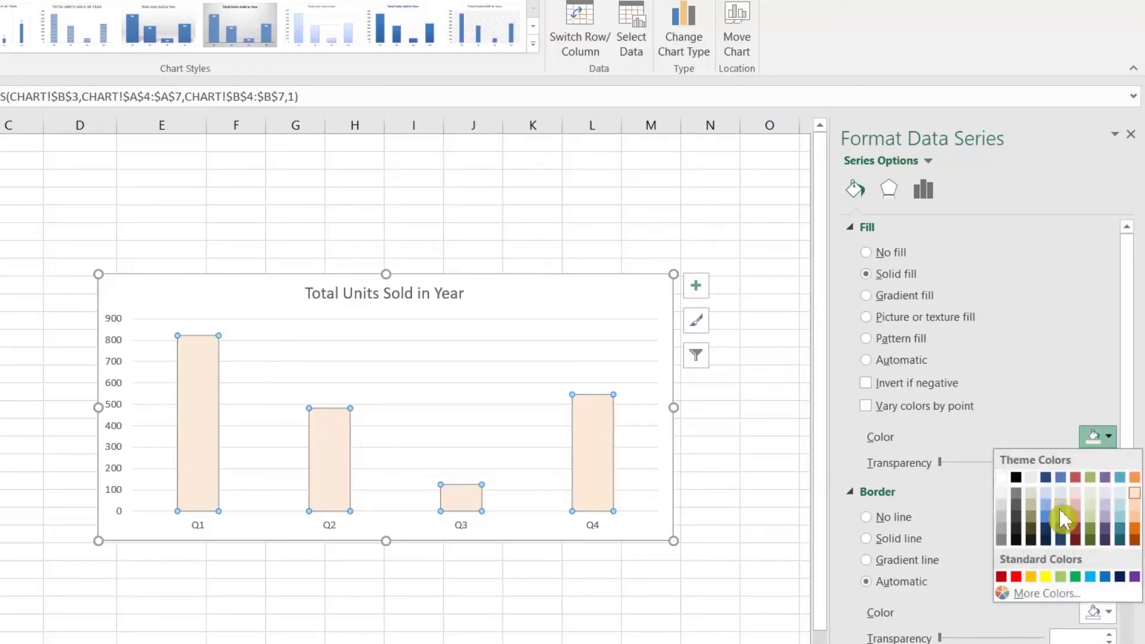
left_click(1081, 479)
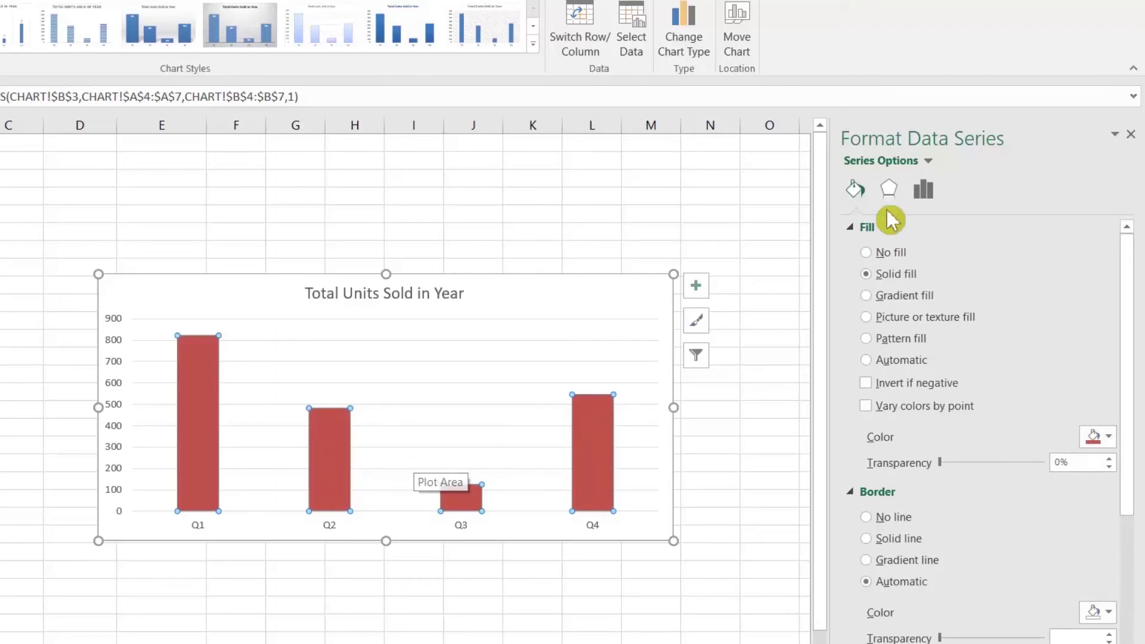
Set the column series gap width to 50% so the columns widen
left_click(921, 193)
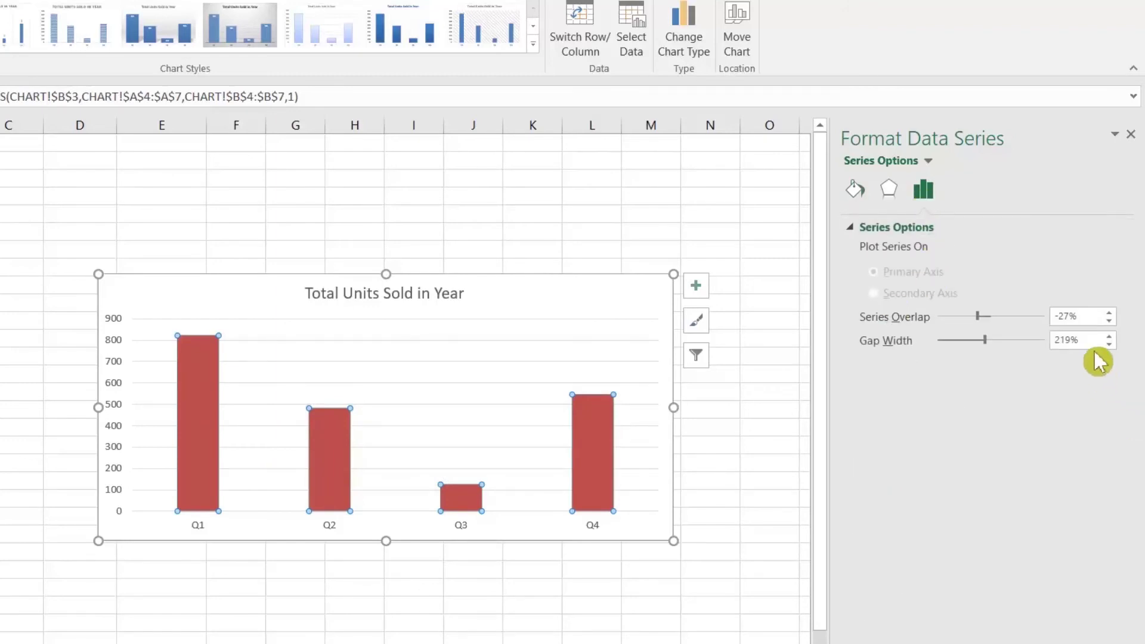
double_click(1071, 343)
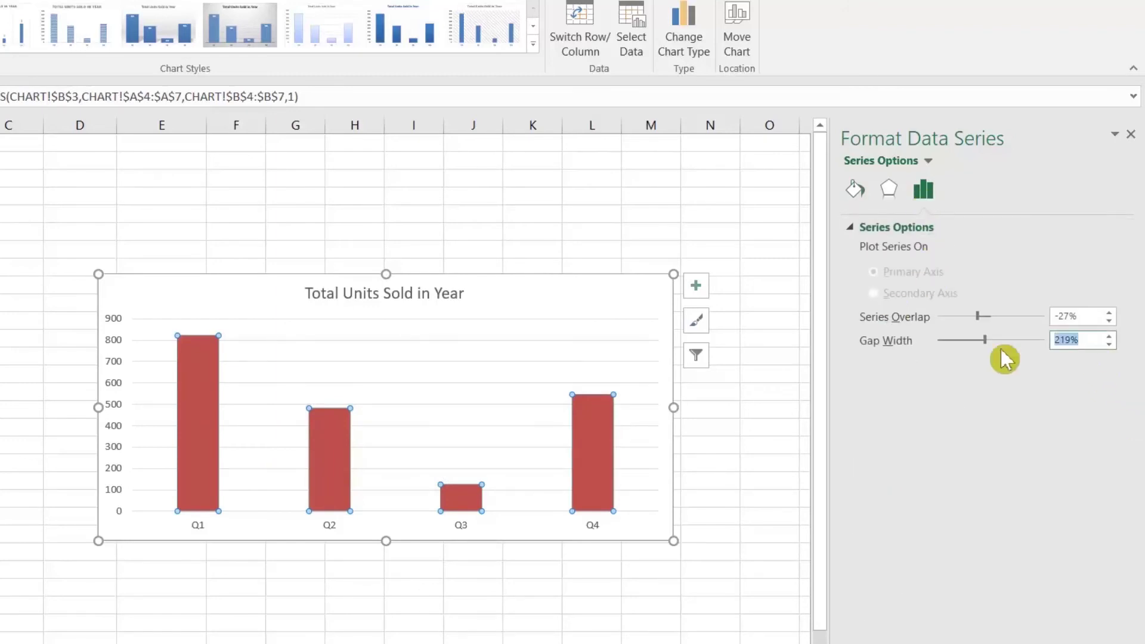
type("0")
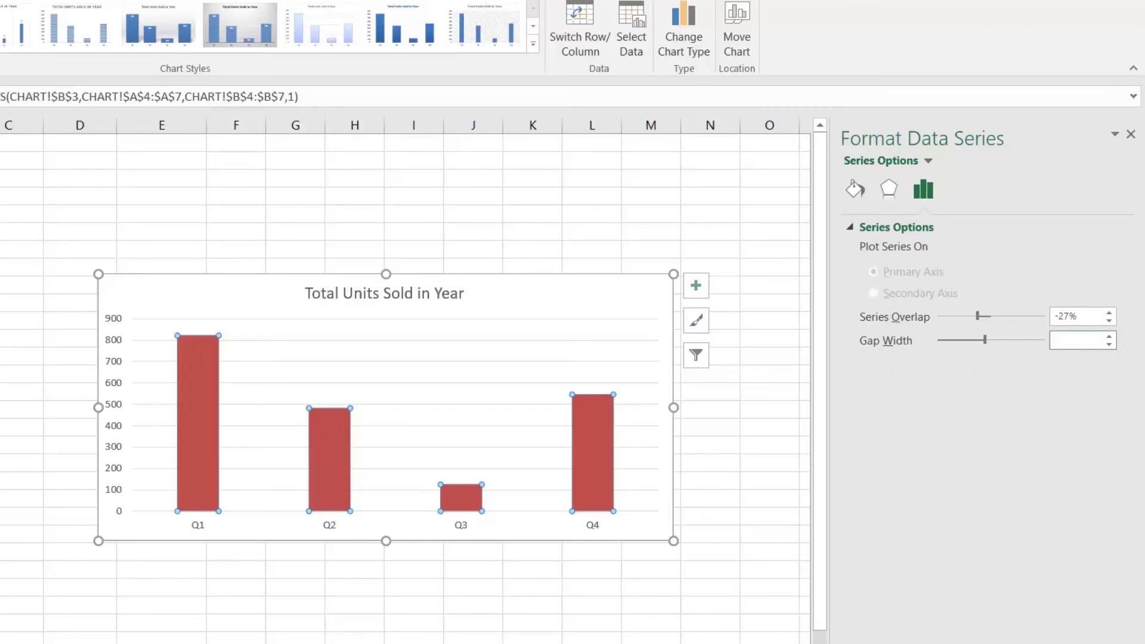
key("Return")
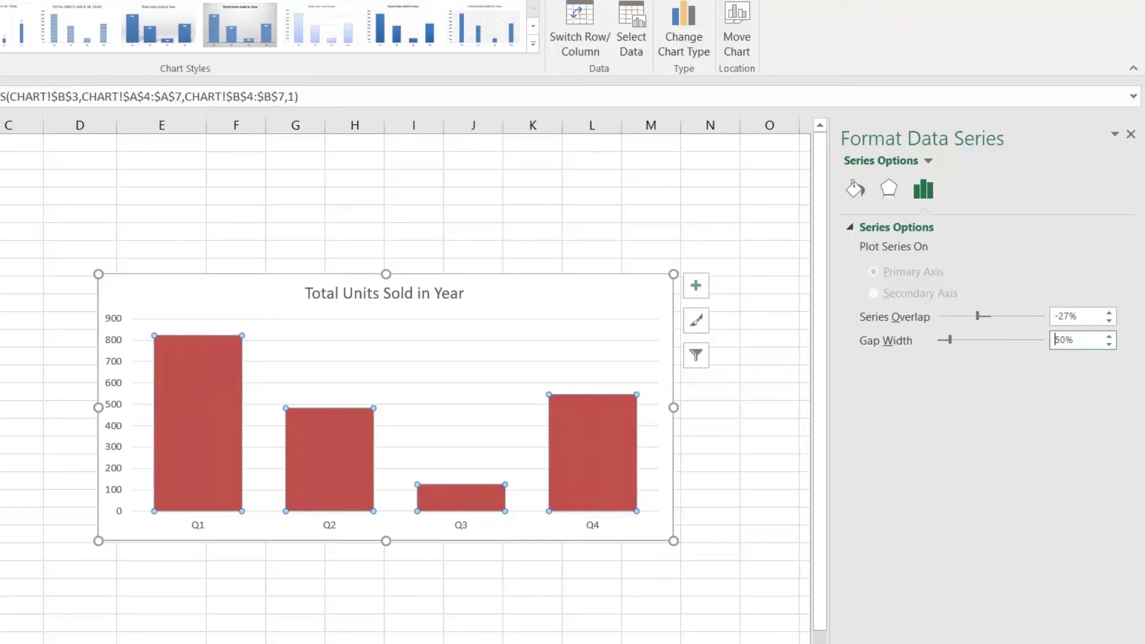
left_click(152, 296)
left_click(214, 410)
Add data labels 822, 482, 125 and 546 to the quarterly columns
right_click(223, 411)
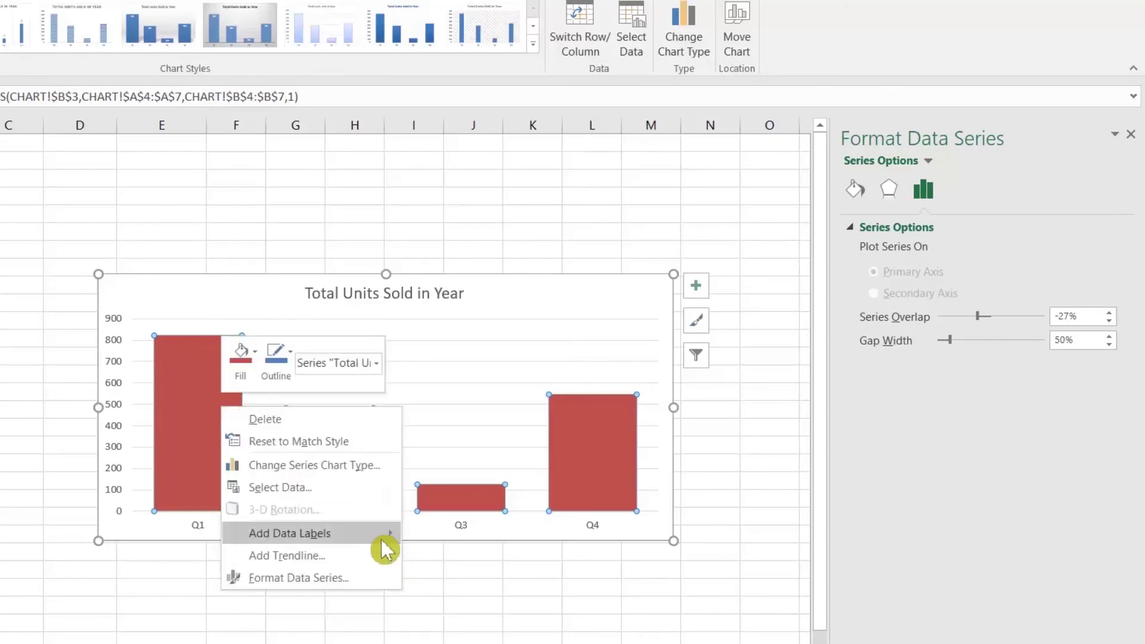
mouse_move(384, 537)
left_click(432, 539)
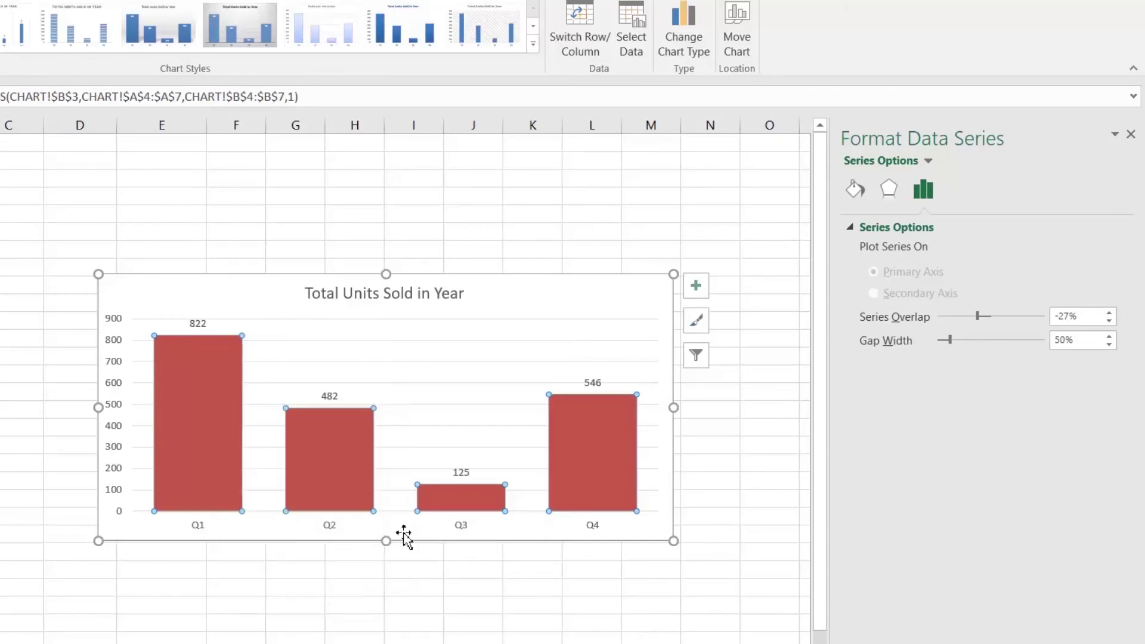
left_click(23, 391)
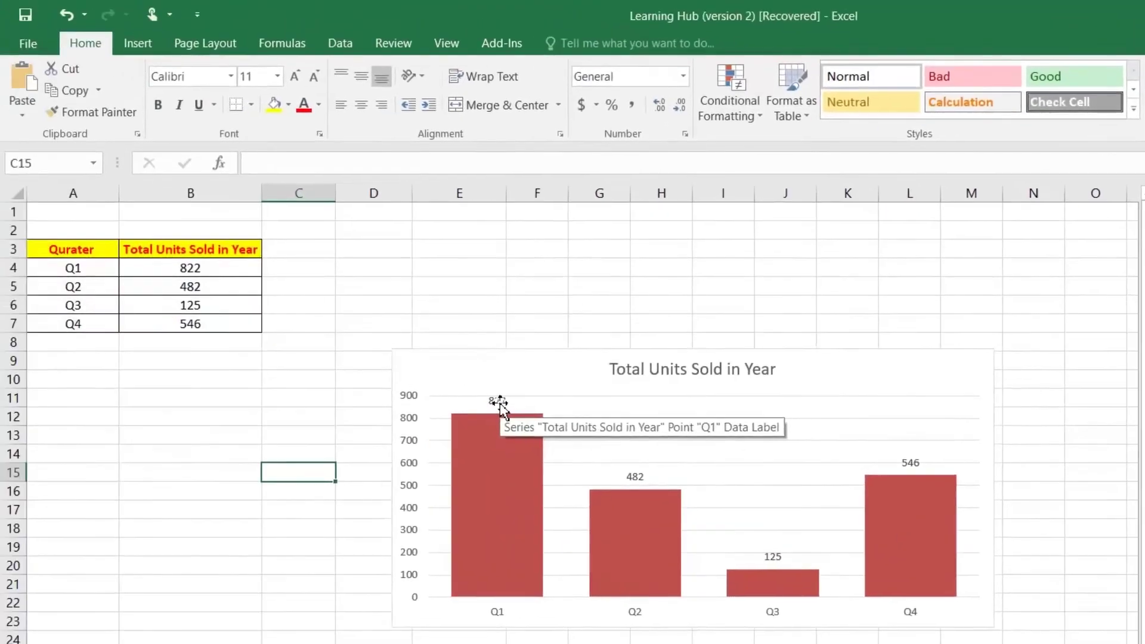
Enlarge the data labels' font to 18 pt
left_click(407, 378)
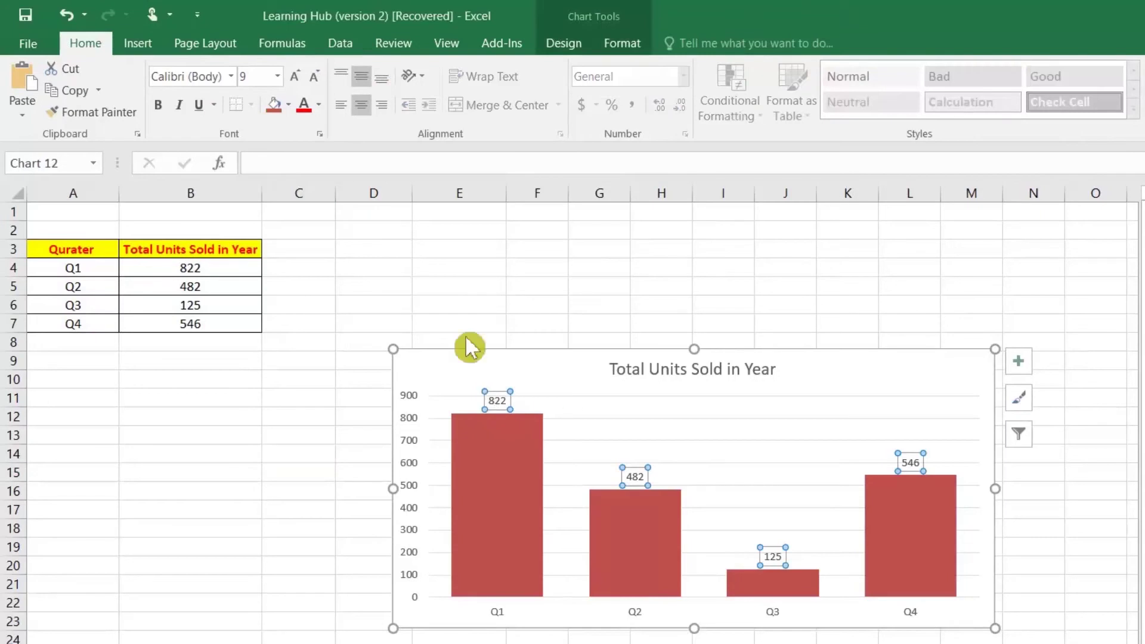
left_click(297, 83)
left_click(297, 82)
left_click(297, 82)
left_click(297, 82)
left_click(297, 82)
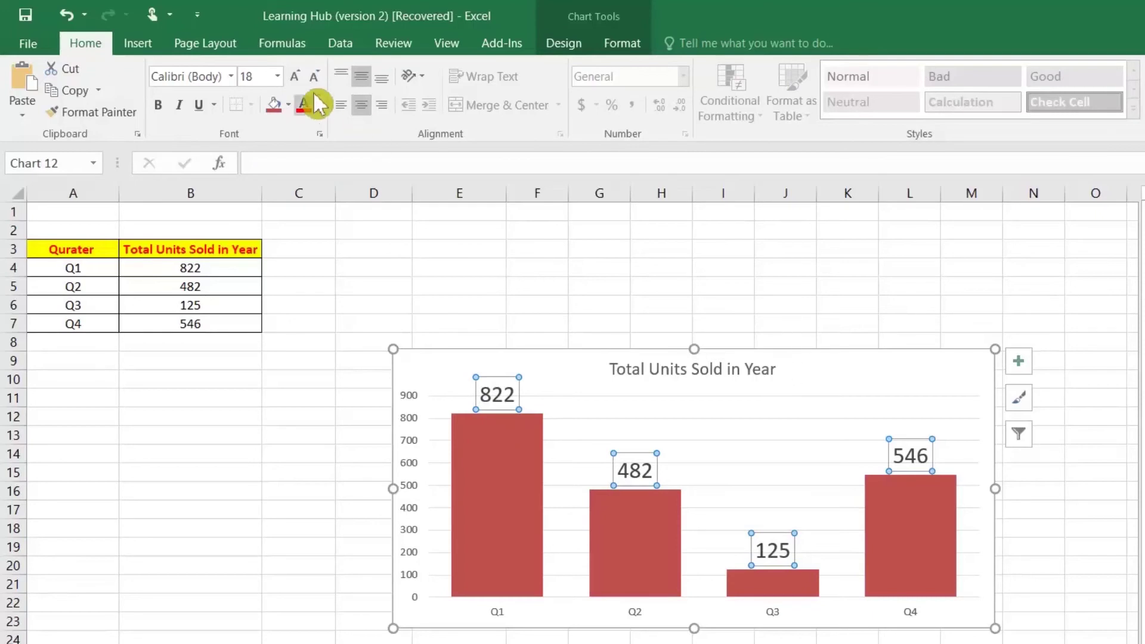
Reduce the data labels to 14 pt, then select the chart's major gridlines and title
left_click(314, 77)
left_click(314, 77)
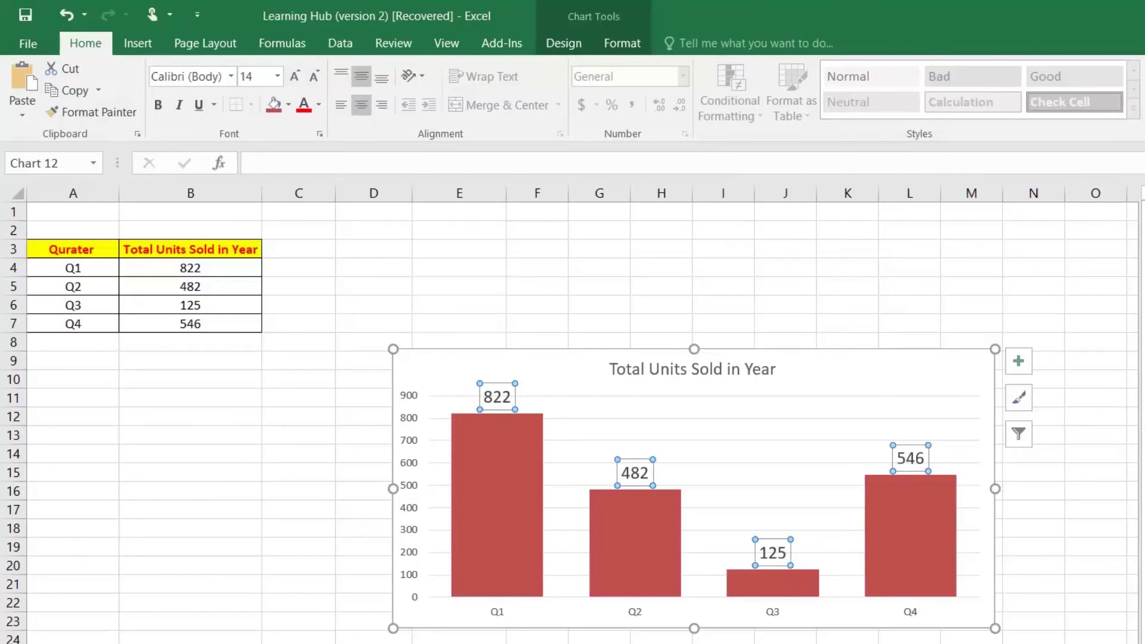
left_click(844, 286)
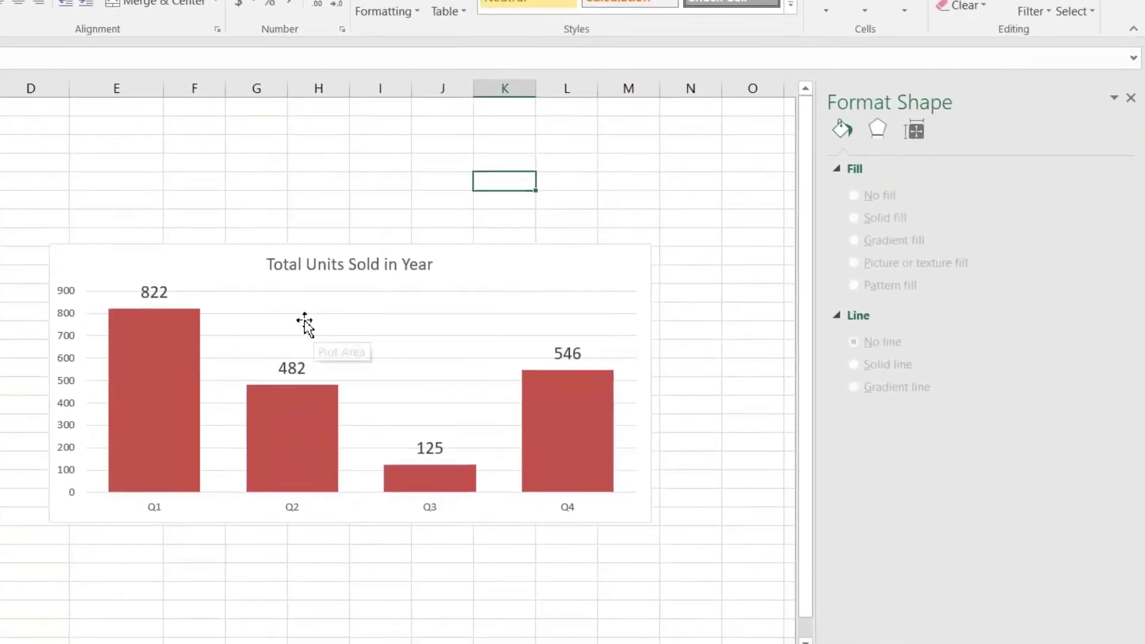
left_click(300, 324)
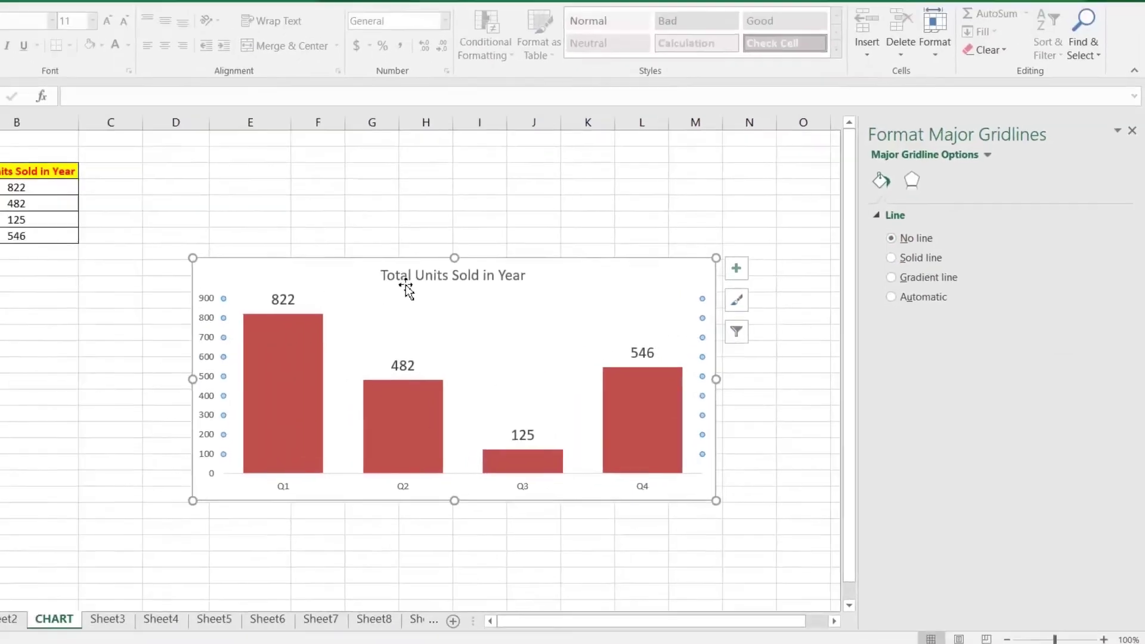
left_click(294, 278)
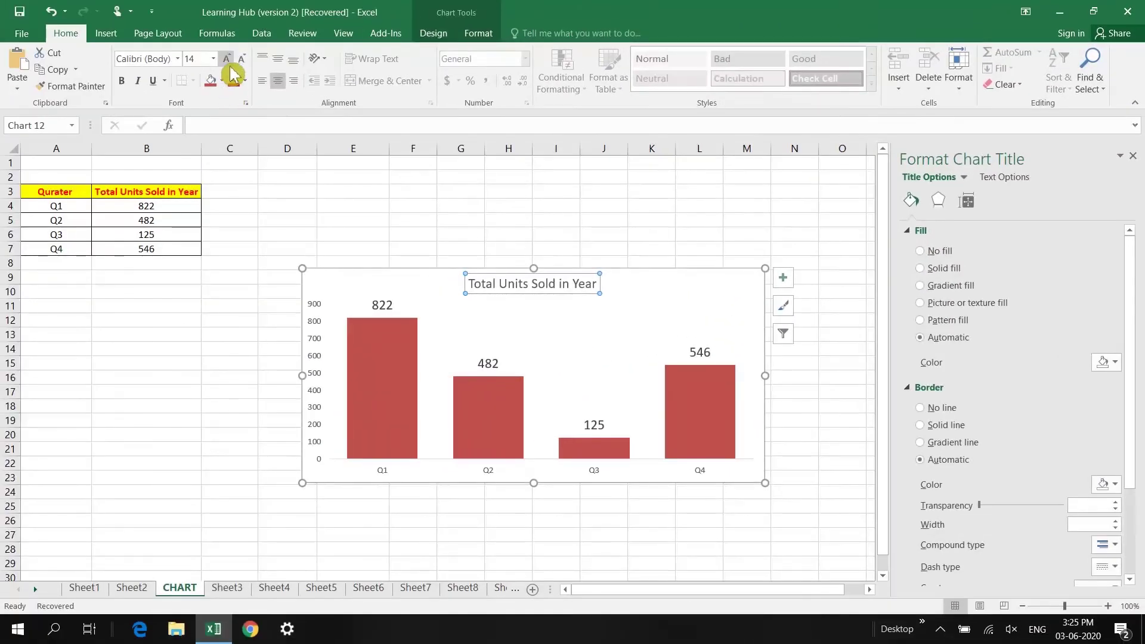
Enlarge the chart title to 20 pt
left_click(228, 59)
left_click(227, 59)
left_click(227, 59)
Fill the horizontal category axis with a light theme colour
left_click(661, 336)
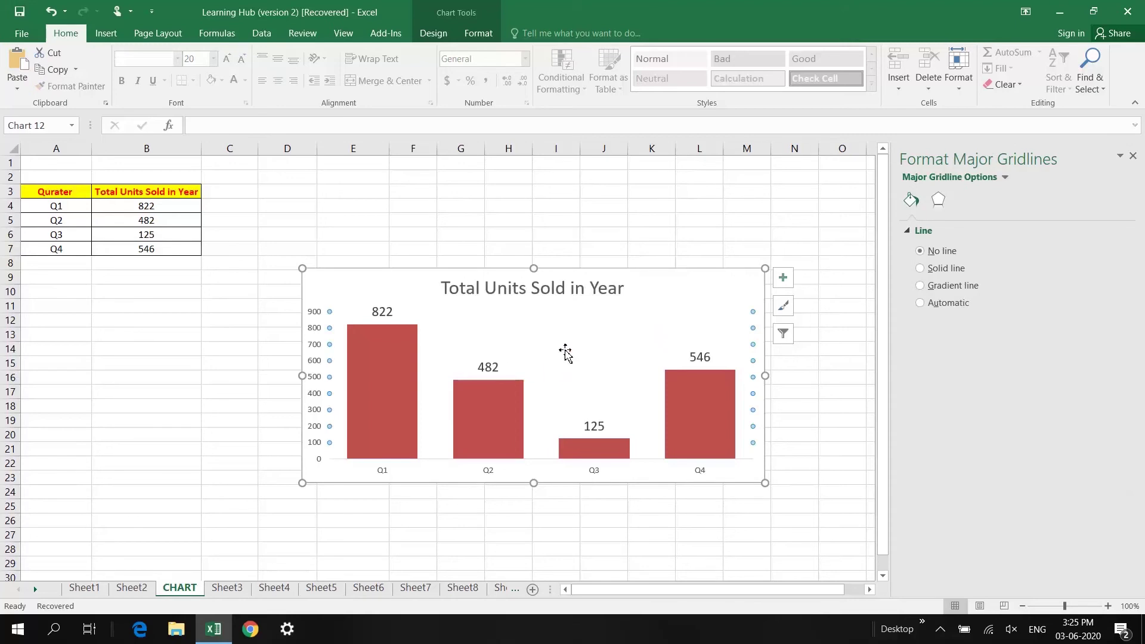
left_click(596, 474)
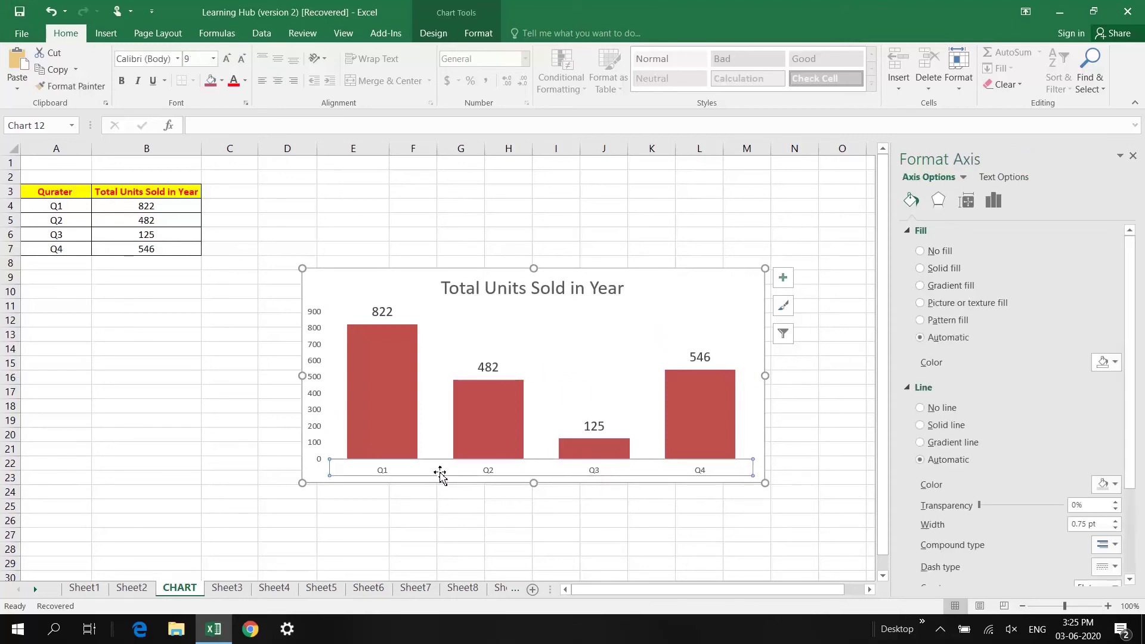
left_click(1109, 367)
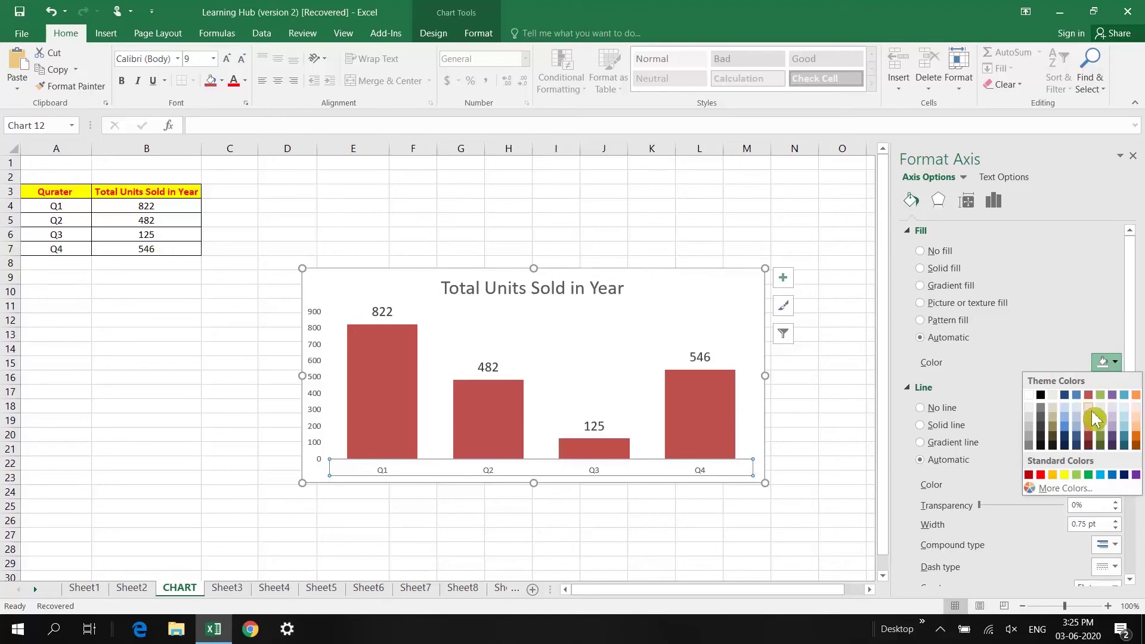
left_click(1092, 413)
left_click(1092, 408)
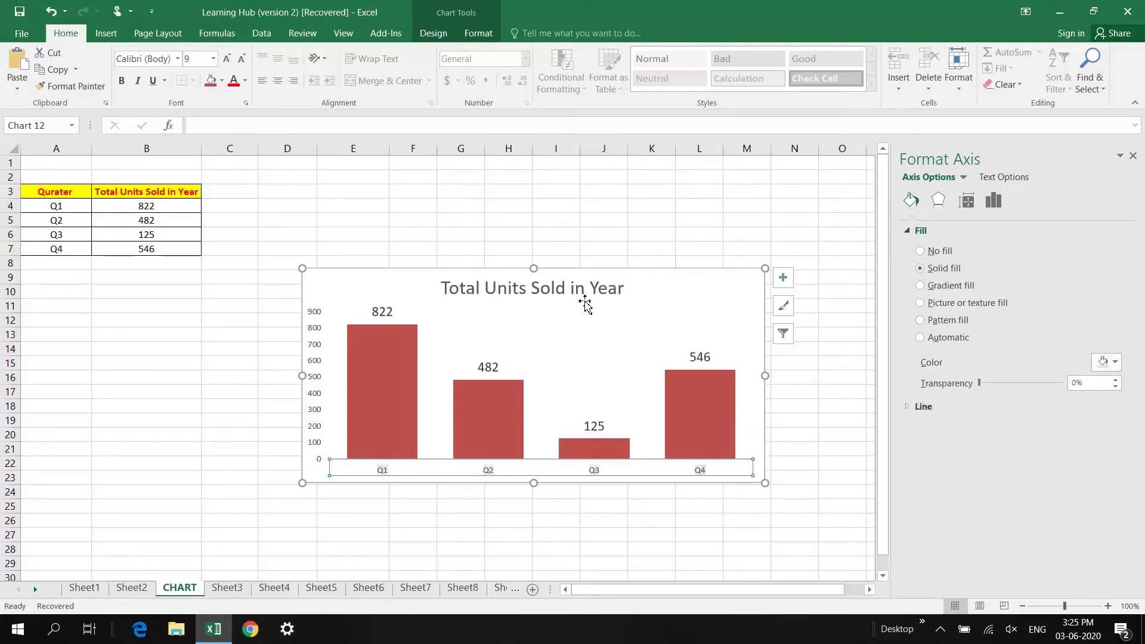
left_click(614, 271)
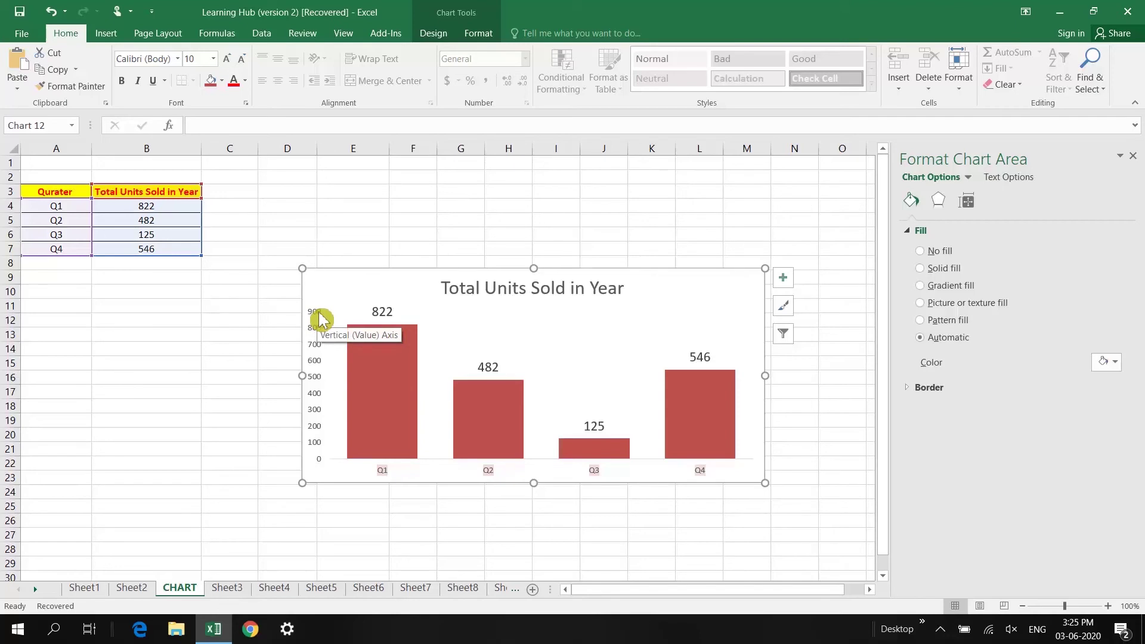
Set the vertical axis maximum bound to 1000 so it runs 0 to 1000
left_click(320, 320)
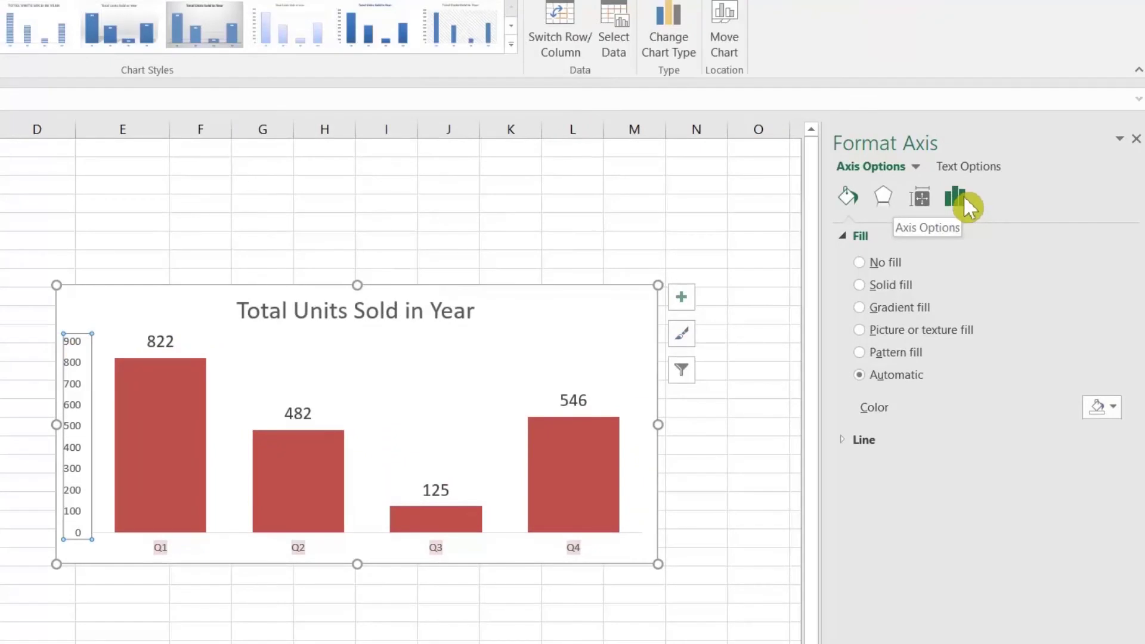
left_click(957, 197)
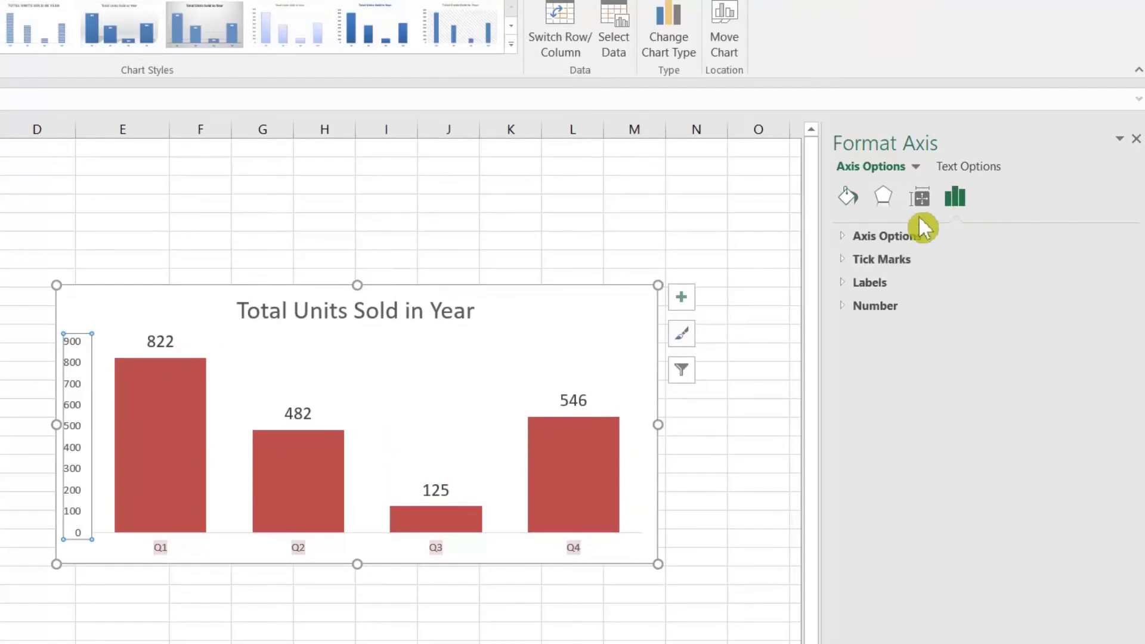
left_click(841, 236)
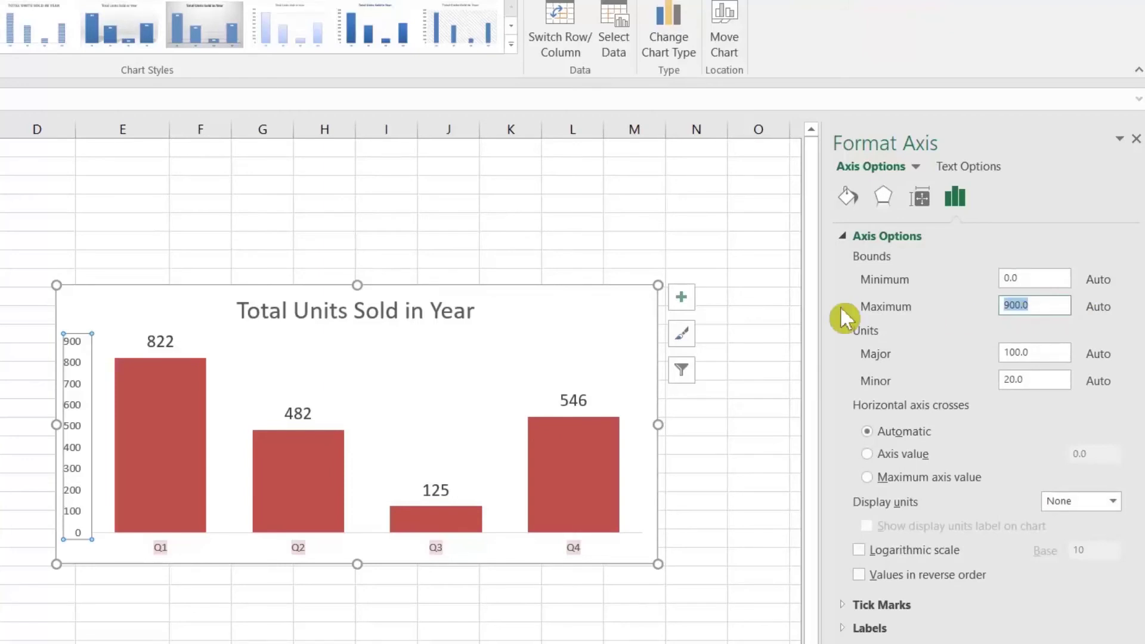
type("1")
key("Return")
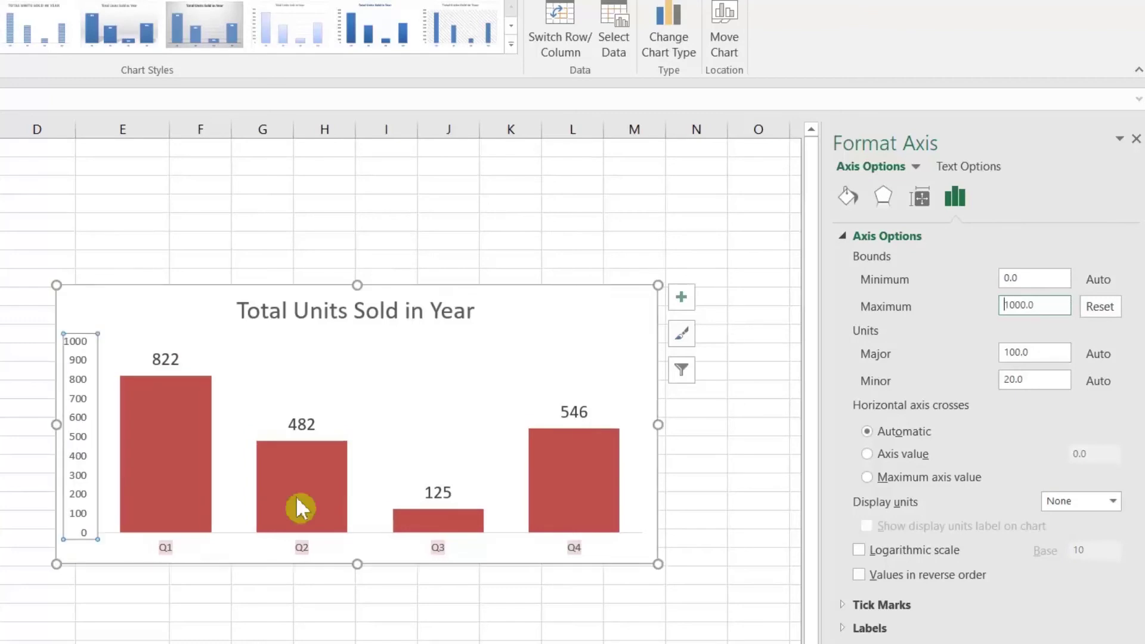
left_click(76, 317)
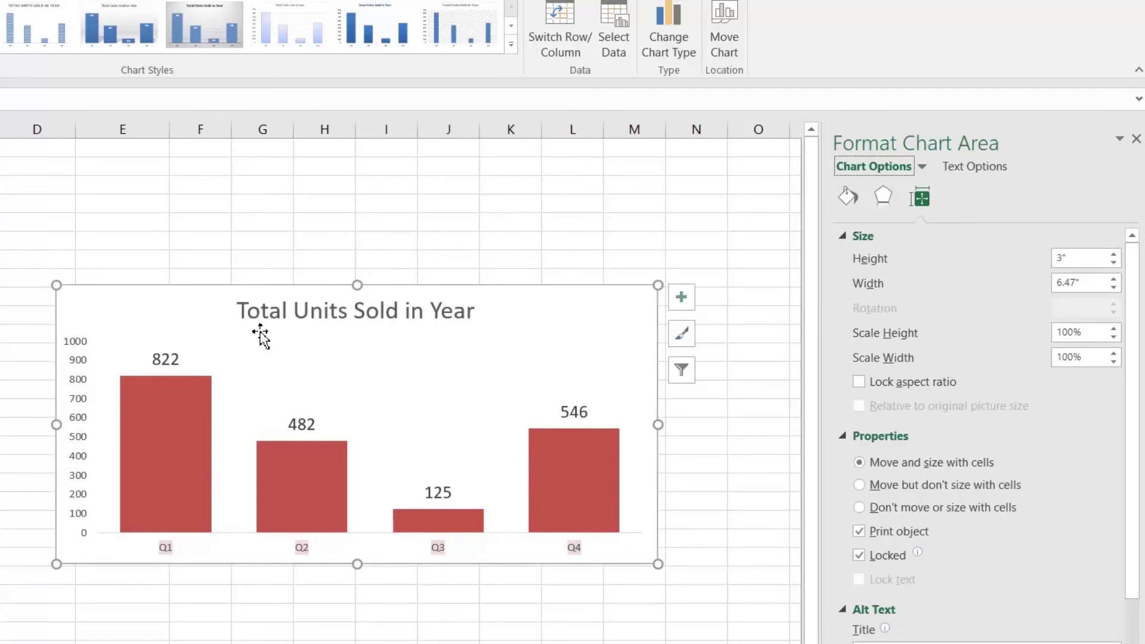
left_click(136, 229)
left_click(149, 296)
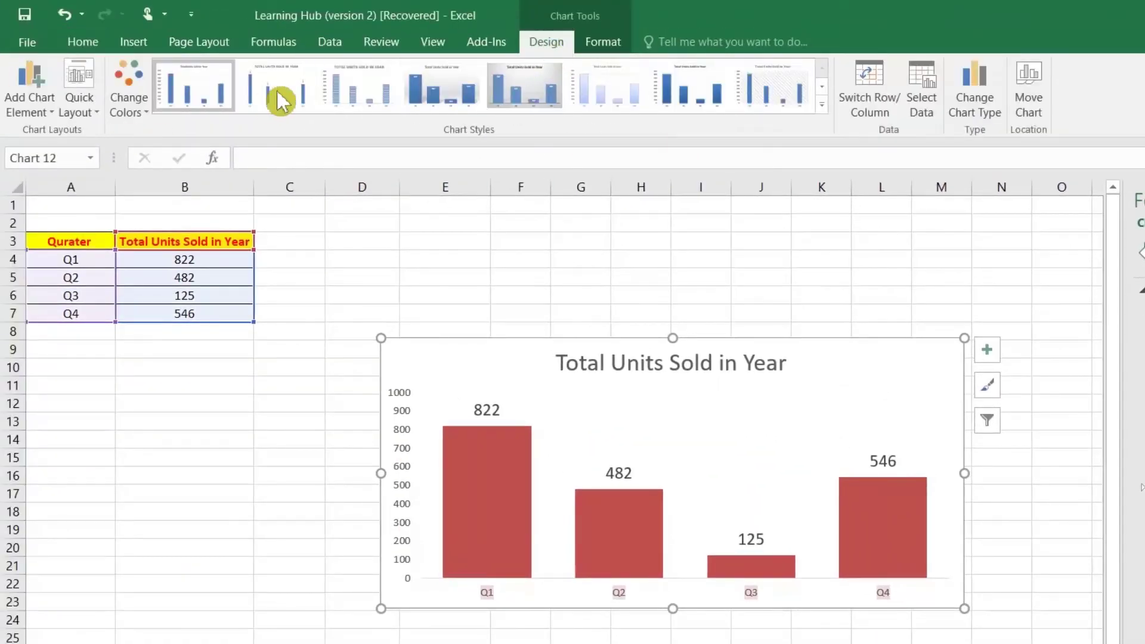
Apply the dark chart style and the Quick Layout that adds a data table
left_click(826, 113)
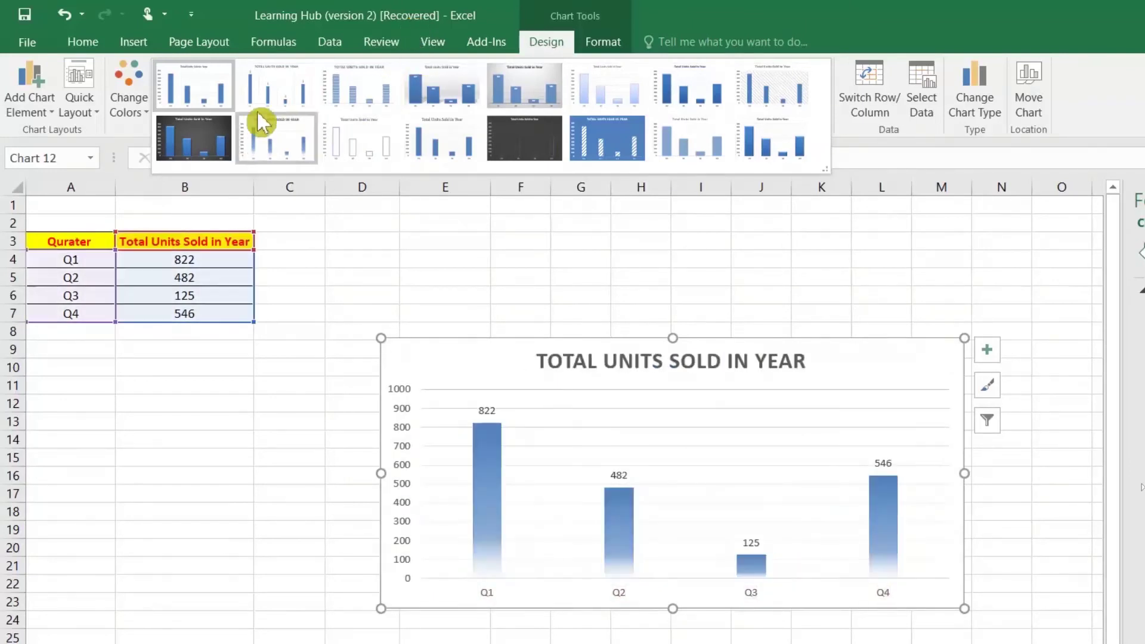
left_click(215, 146)
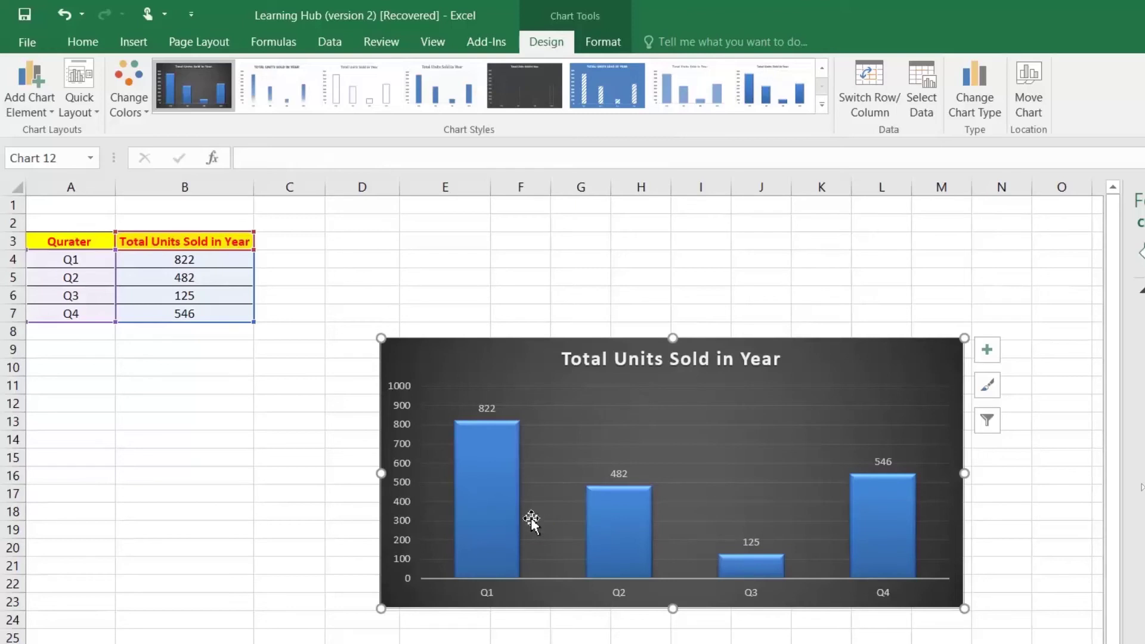
left_click(98, 114)
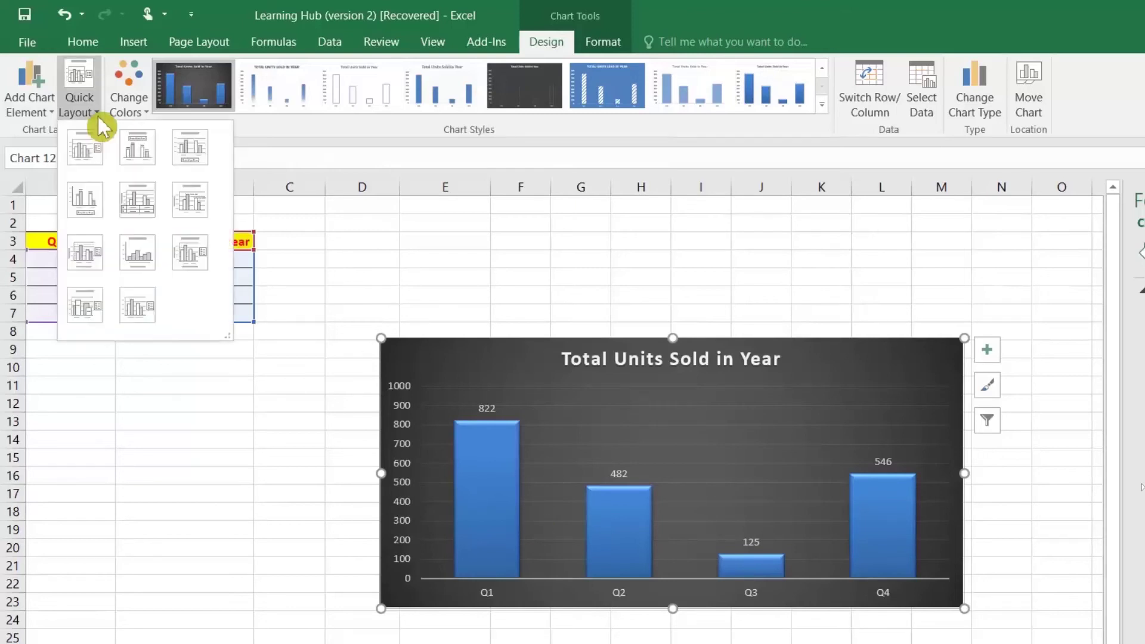
left_click(152, 218)
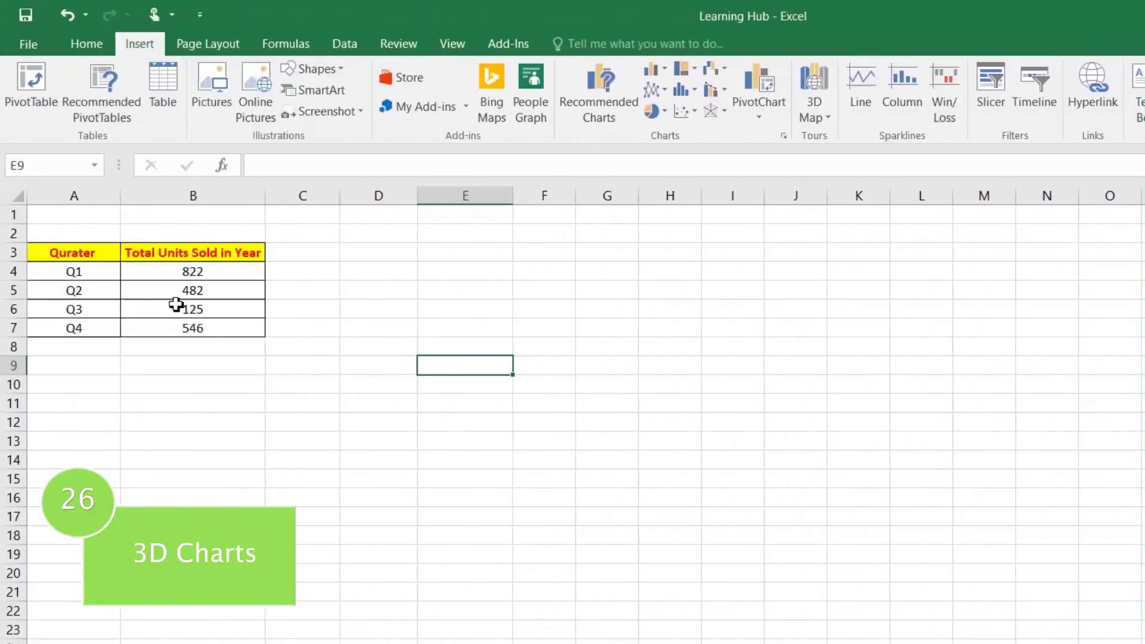
Insert a 3-D clustered column chart of the quarterly data in A3:B7
left_click_drag(86, 252, 198, 325)
left_click(396, 344)
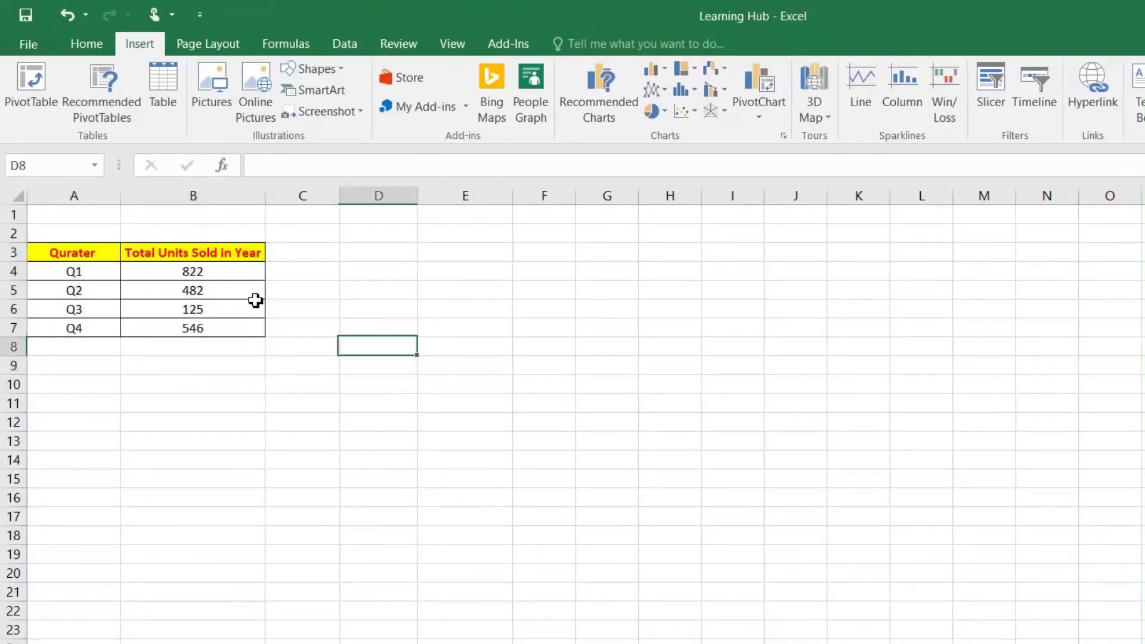
left_click_drag(84, 251, 184, 327)
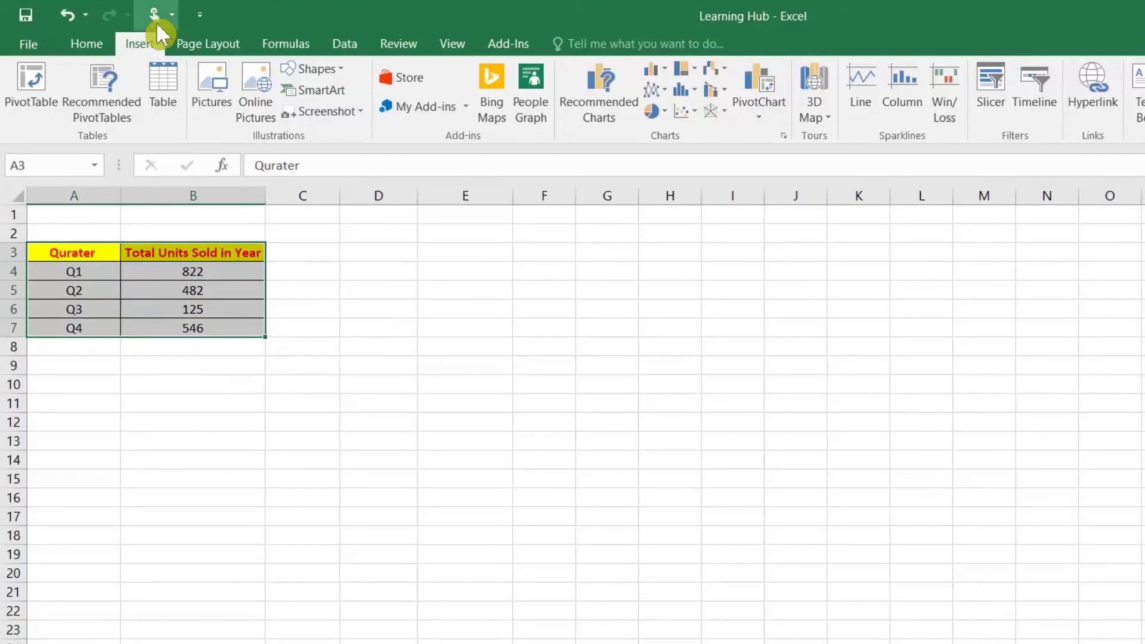
left_click(597, 105)
left_click(594, 155)
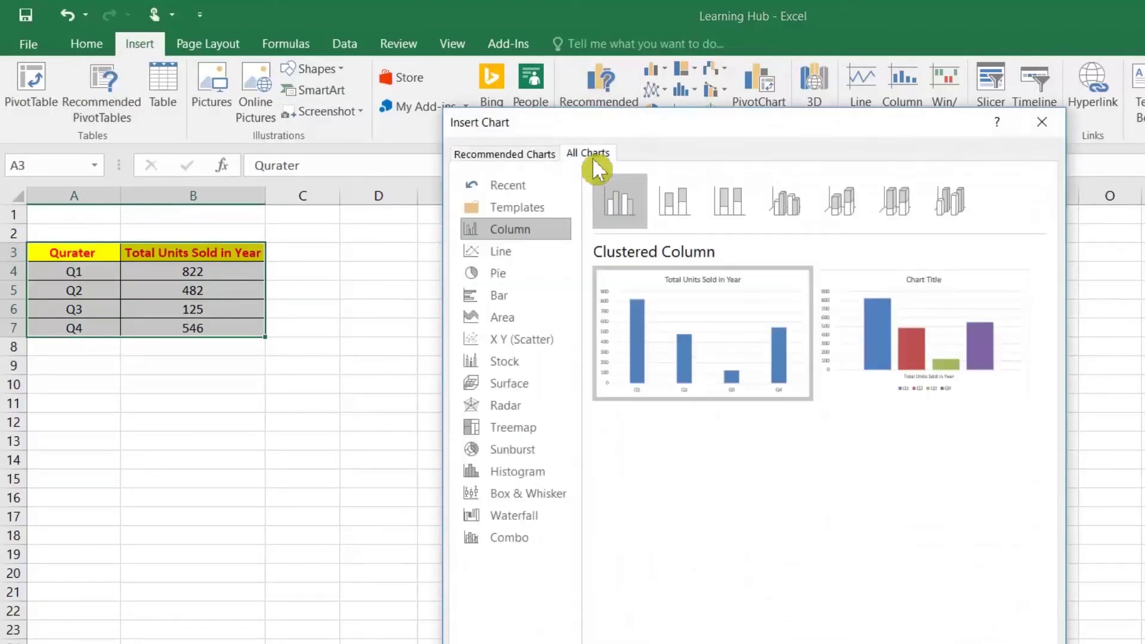
left_click(785, 209)
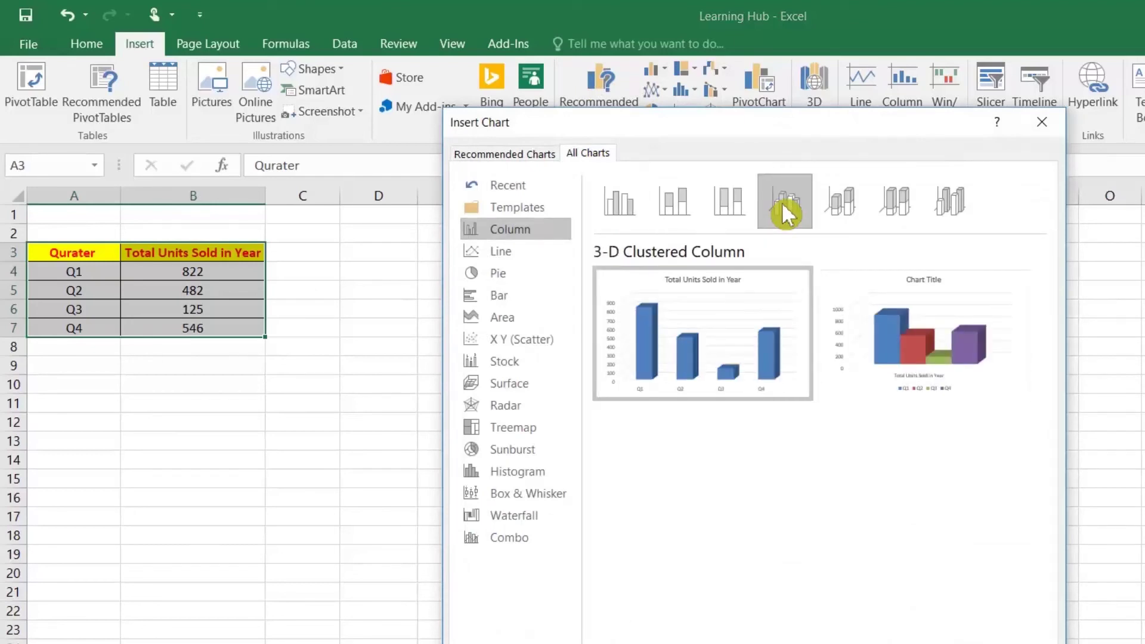
left_click(501, 276)
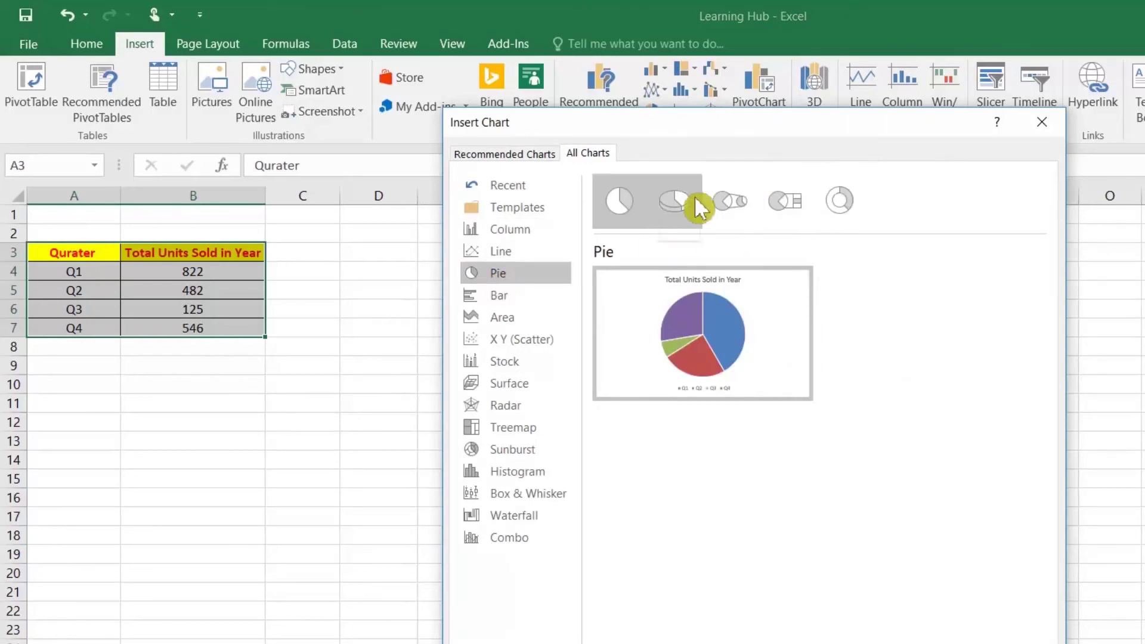
left_click(674, 201)
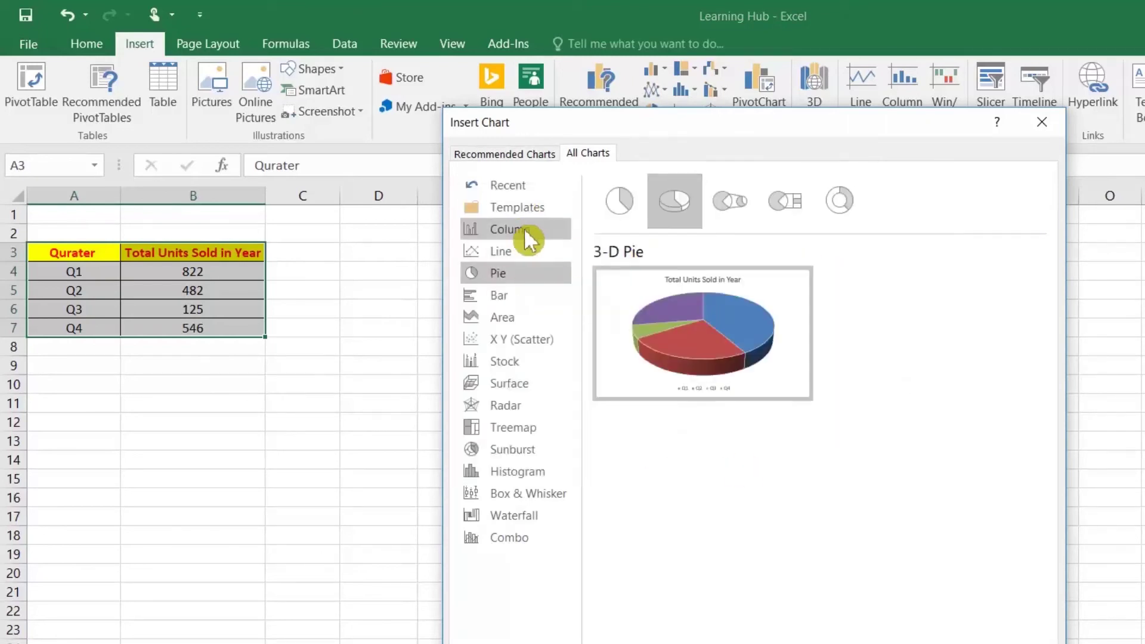
left_click(524, 227)
left_click(796, 204)
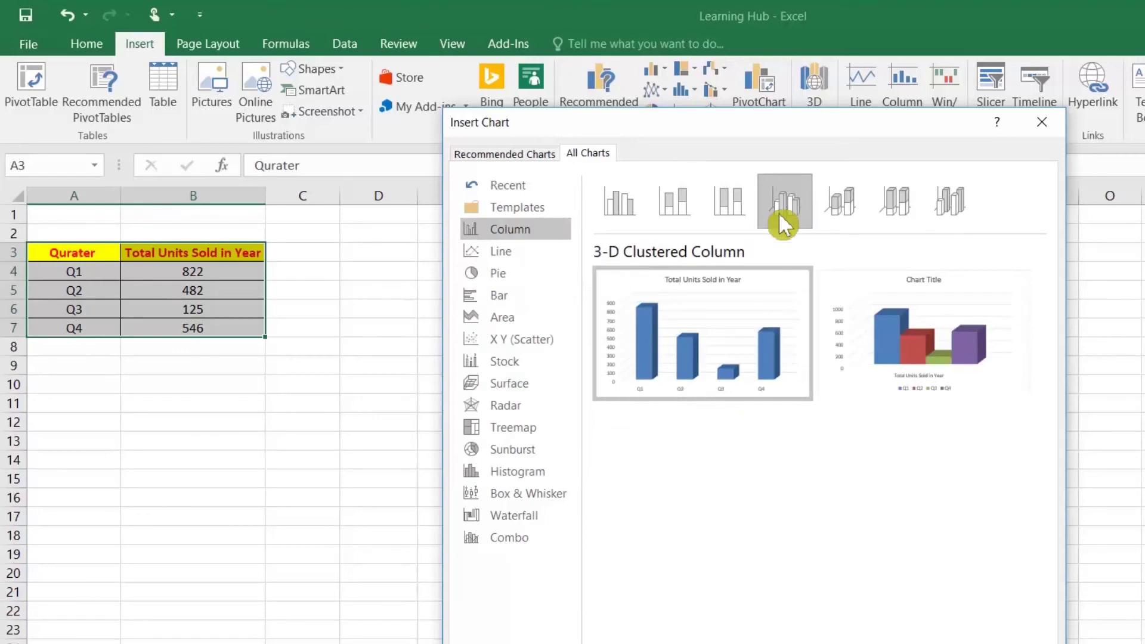
mouse_move(911, 350)
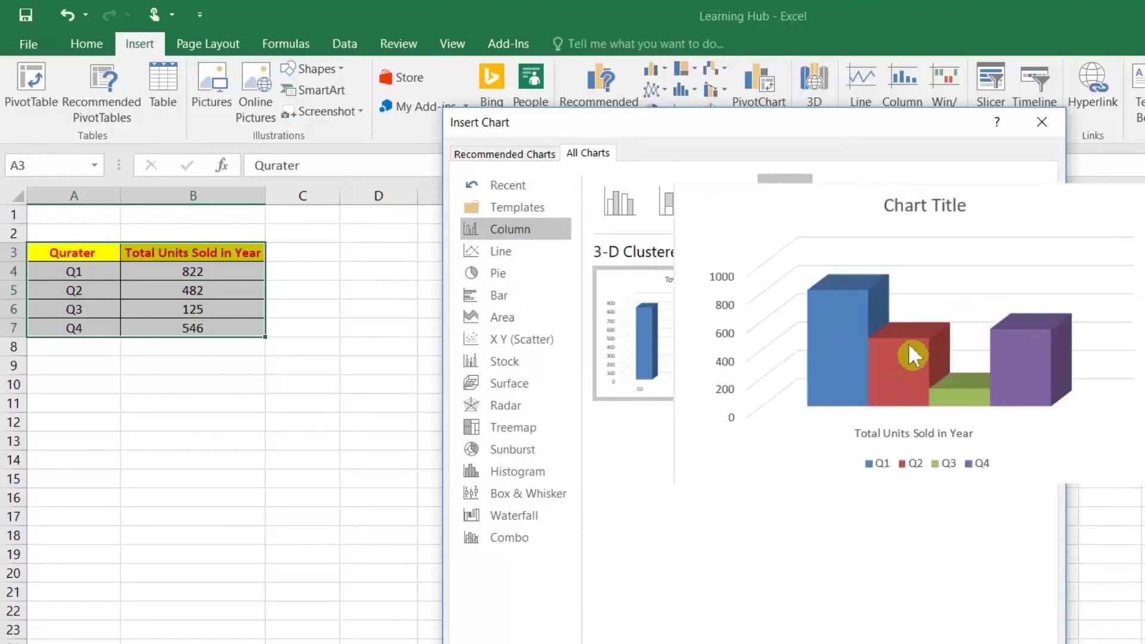
mouse_move(691, 337)
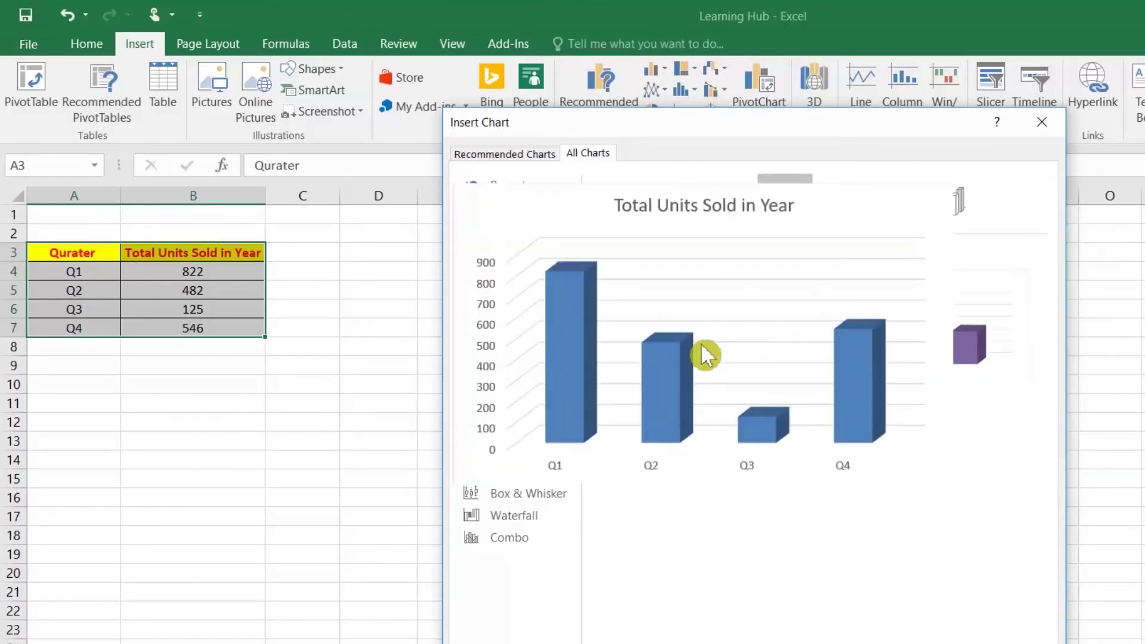
double_click(710, 337)
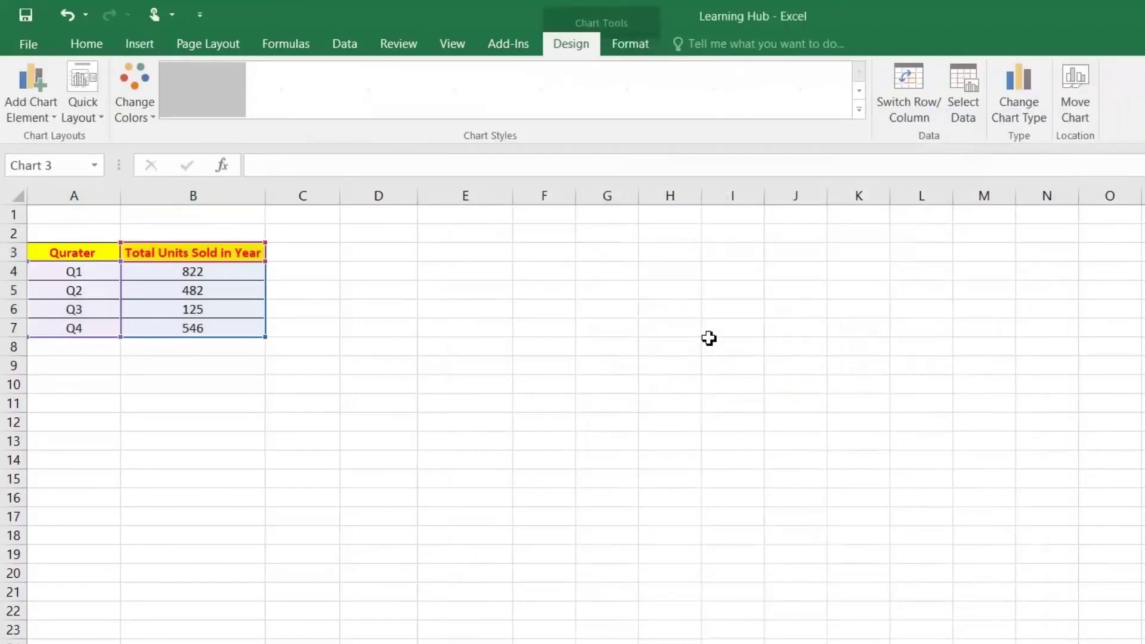
Move the chart beside the table and apply a clean white chart style
left_click_drag(649, 367, 423, 307)
left_click(860, 110)
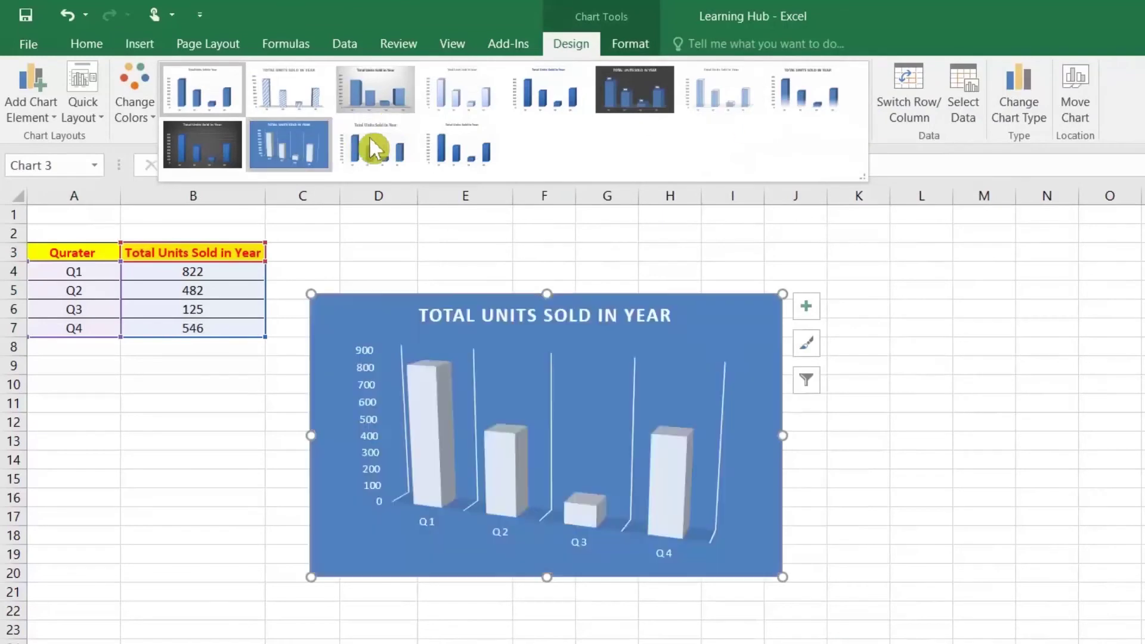
left_click(406, 167)
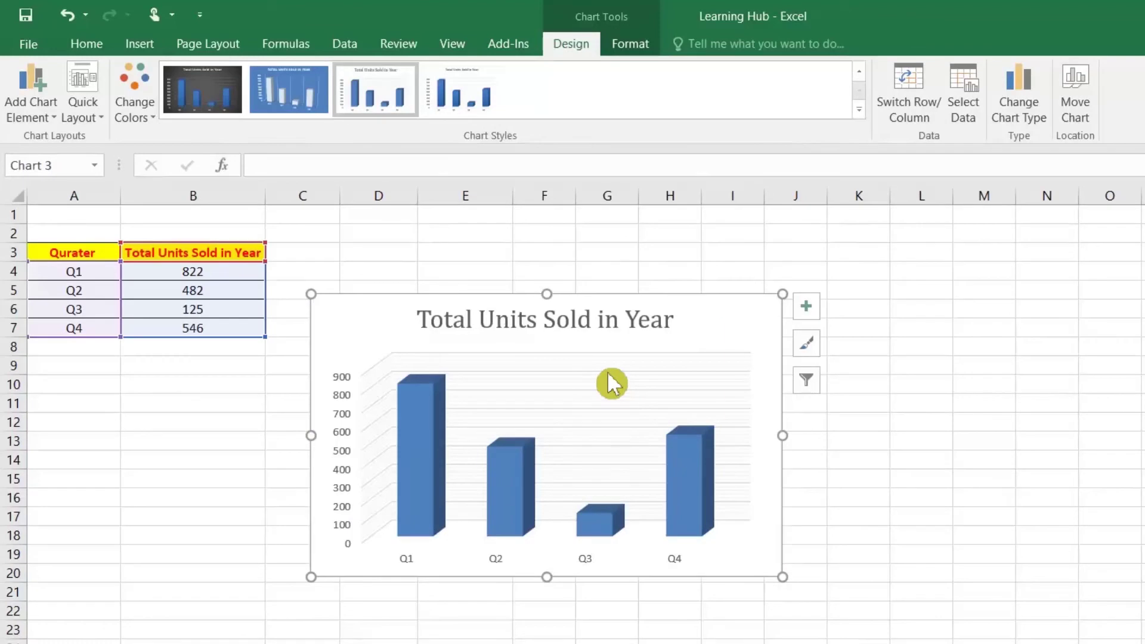
Set the 3-D column depth to 280% in the chart's 3-D Rotation settings
right_click(609, 374)
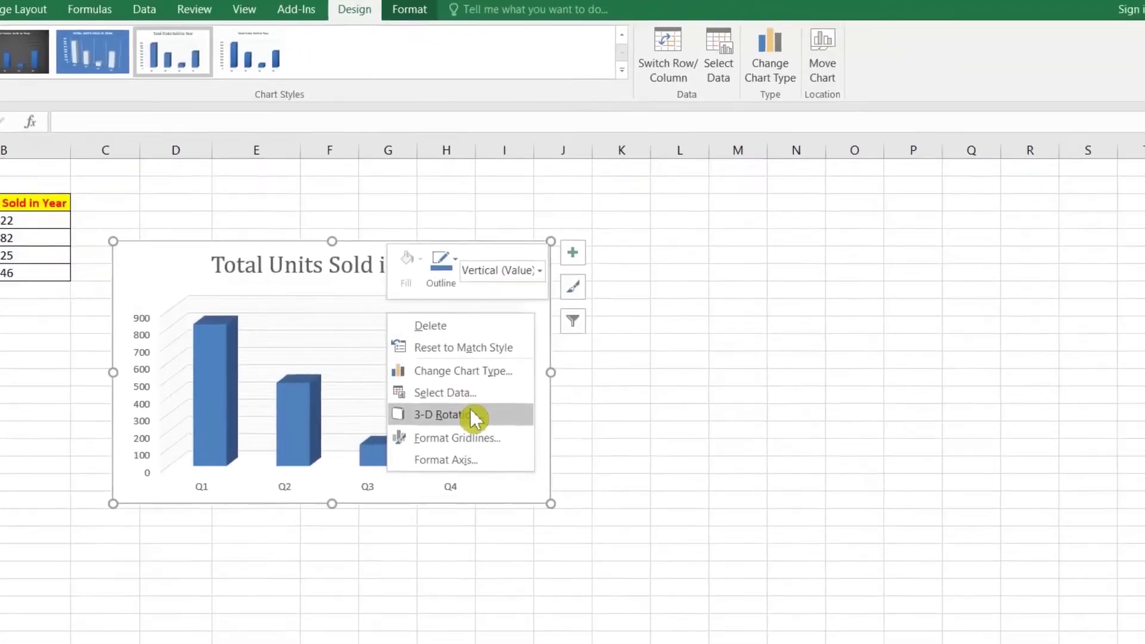
left_click(470, 409)
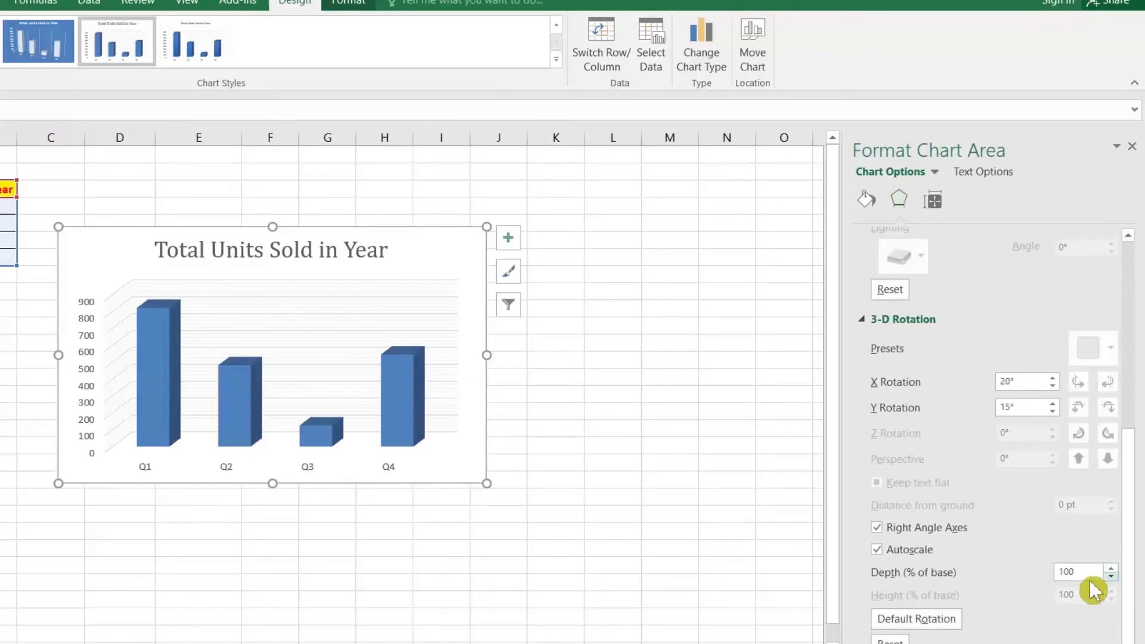
left_click(1111, 577)
left_click(1111, 577)
left_click(1112, 577)
left_click(1111, 577)
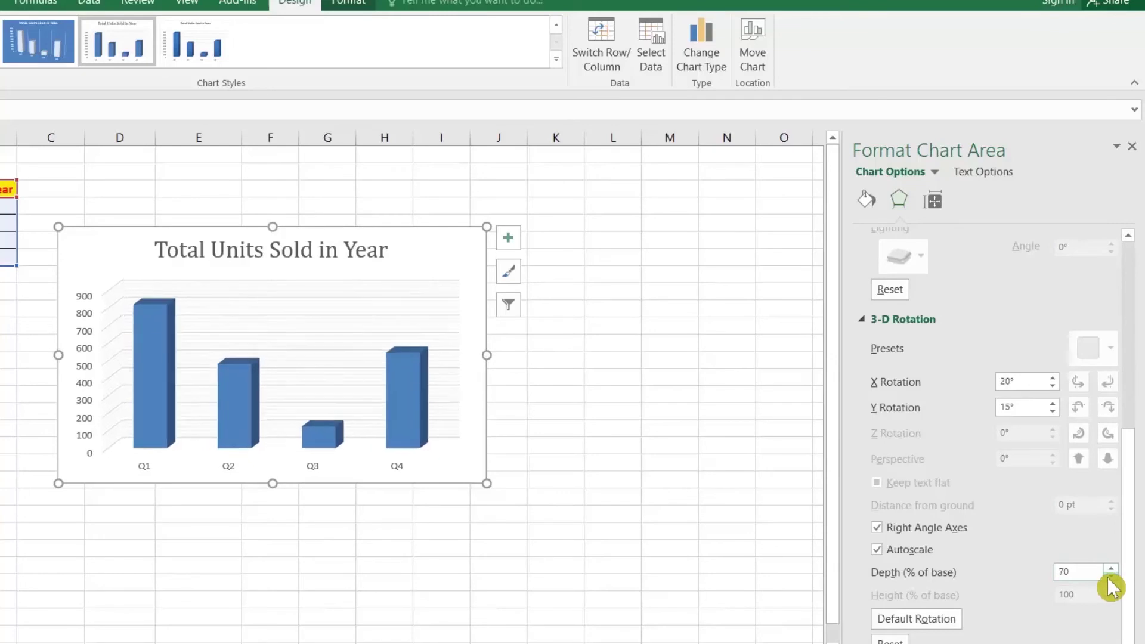
left_click(1111, 577)
left_click(1111, 577)
left_click(1111, 577)
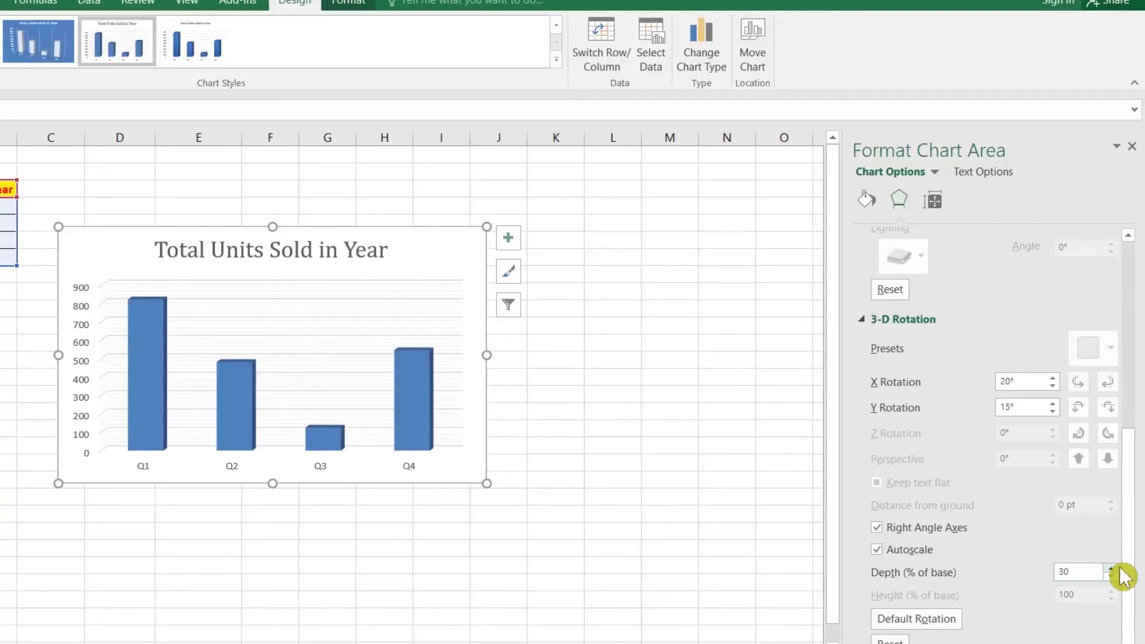
left_click(1114, 569)
left_click(1115, 569)
left_click(1114, 569)
left_click(1111, 569)
left_click(1110, 568)
left_click(1111, 568)
left_click(1110, 578)
left_click(1111, 578)
left_click(1110, 569)
left_click(1112, 570)
left_click(1111, 569)
left_click(1110, 569)
left_click(1111, 568)
left_click(1111, 569)
left_click(1111, 568)
left_click(1111, 568)
left_click(1111, 569)
left_click(1111, 568)
left_click(1111, 569)
left_click(1111, 569)
left_click(1111, 569)
left_click(1111, 568)
left_click(1111, 569)
left_click(1111, 569)
left_click(1111, 568)
left_click(1110, 569)
left_click(1111, 569)
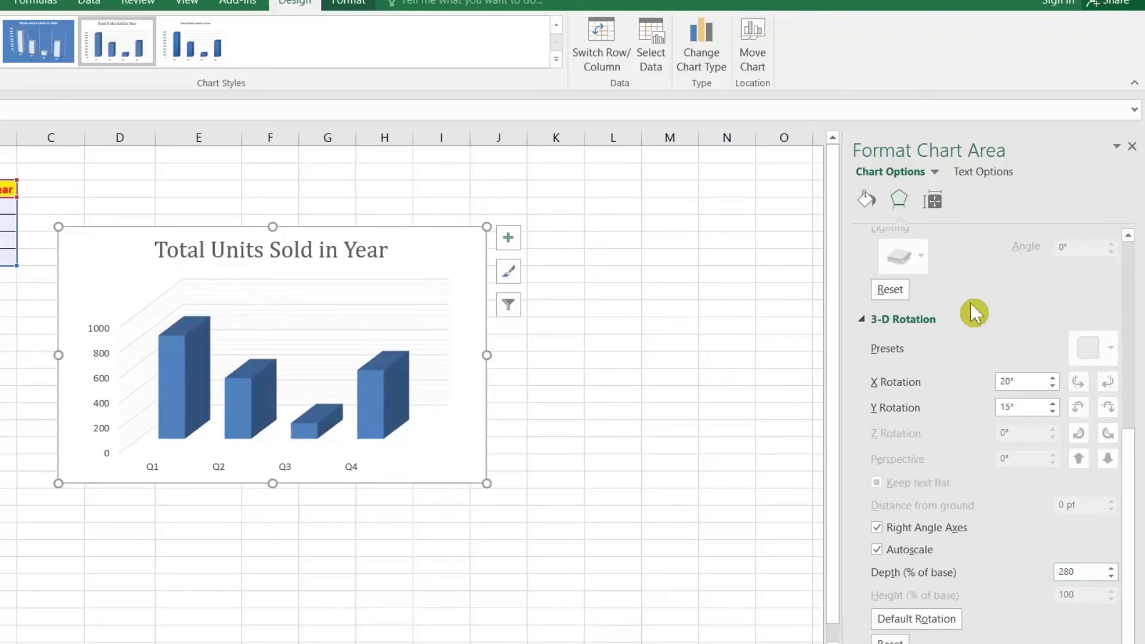
Set the chart's Y rotation to 20°
left_click(1054, 404)
left_click(1053, 402)
left_click(1054, 403)
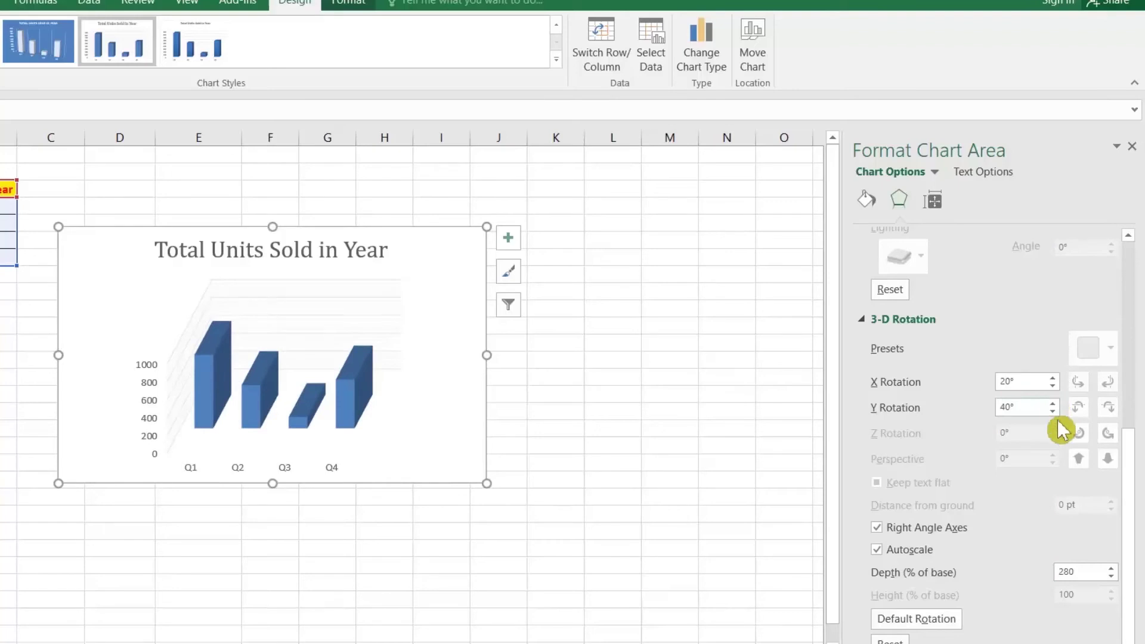
left_click(1055, 413)
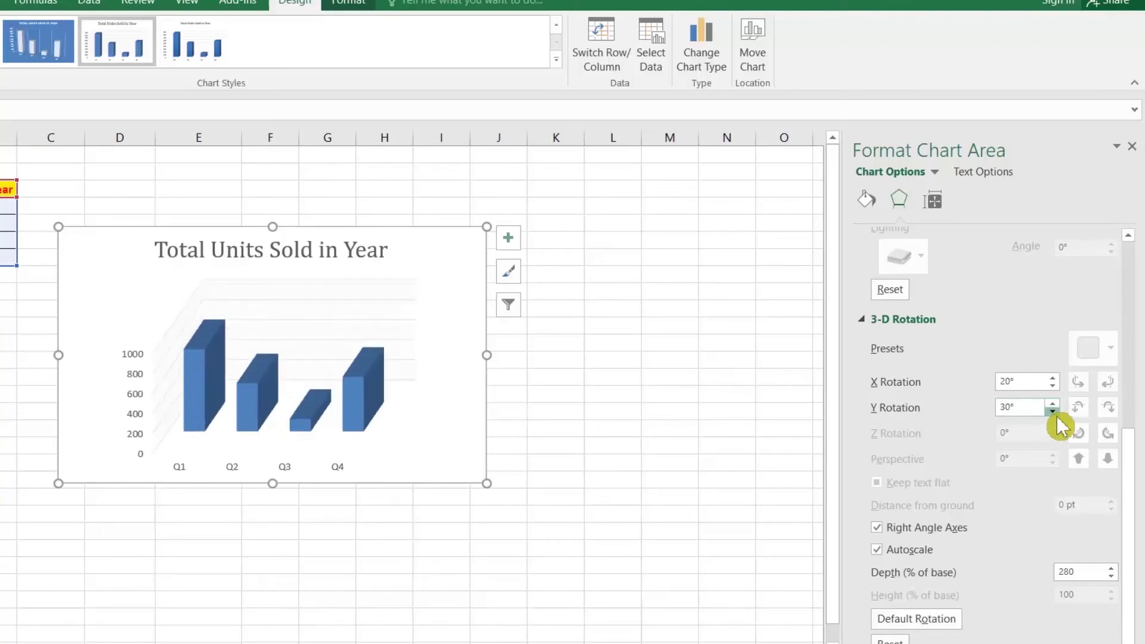
left_click(1054, 412)
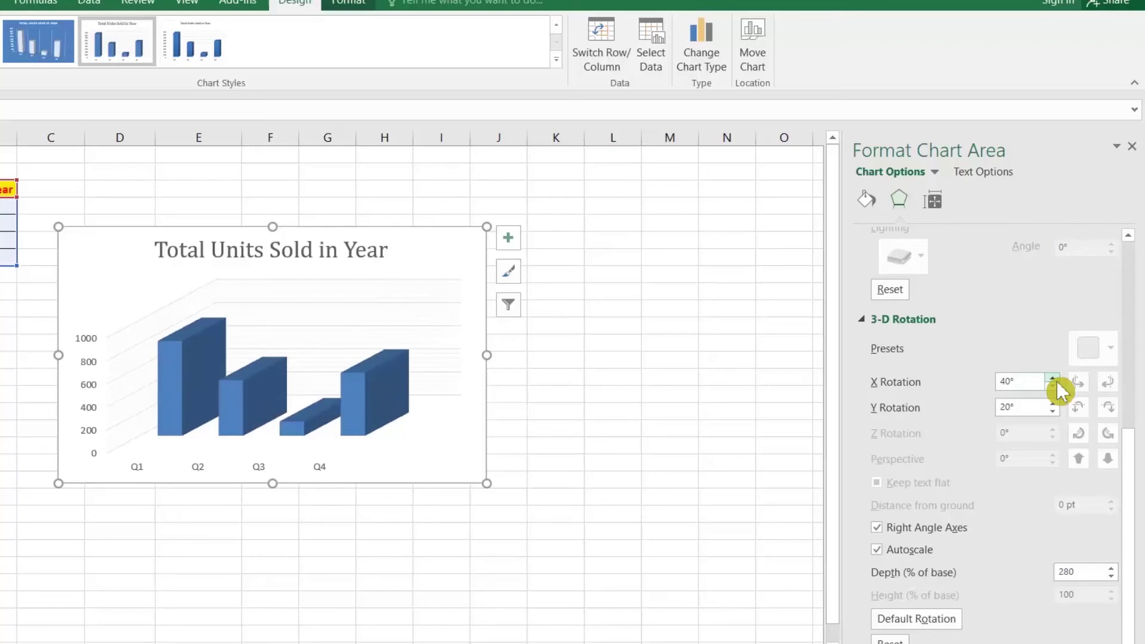
Add value labels 822, 482, 125 and 546 to the columns
right_click(378, 404)
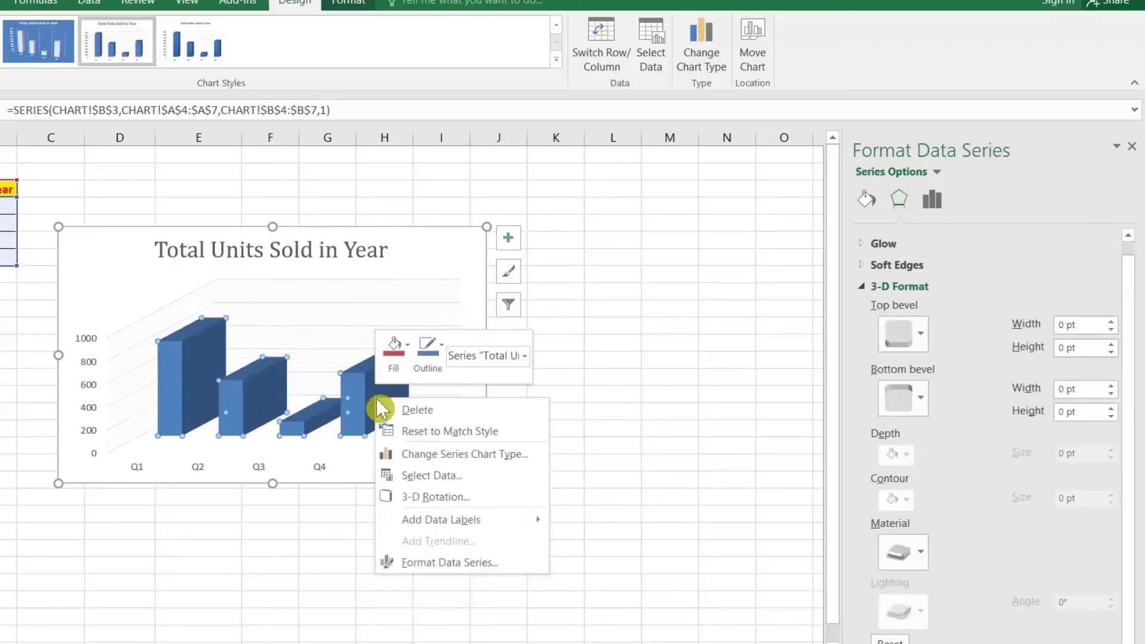
mouse_move(507, 525)
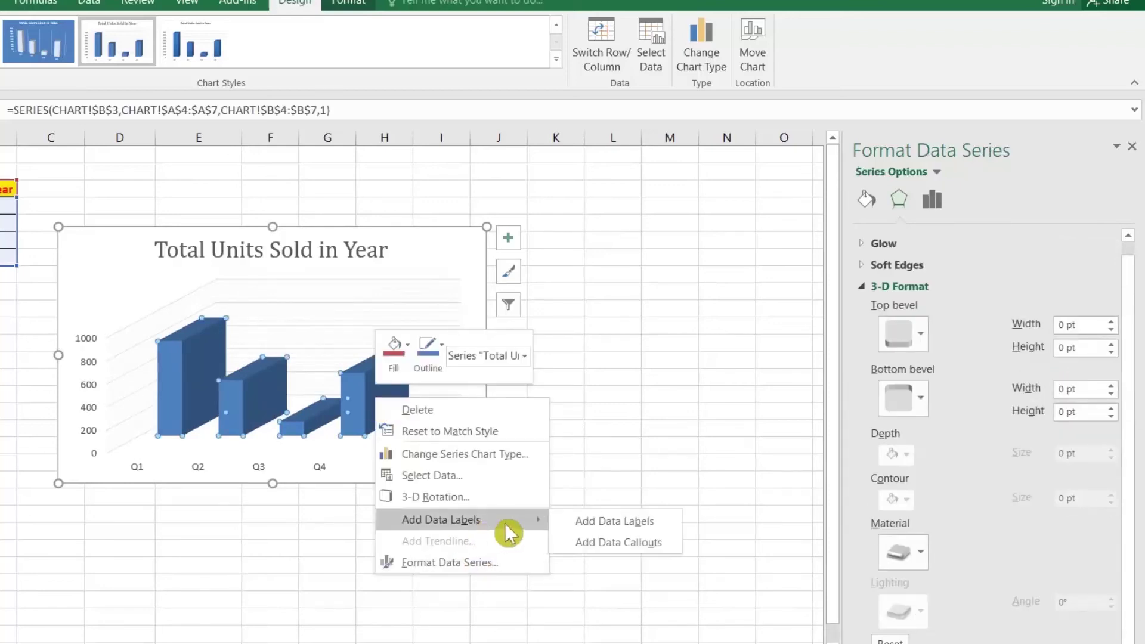
left_click(591, 525)
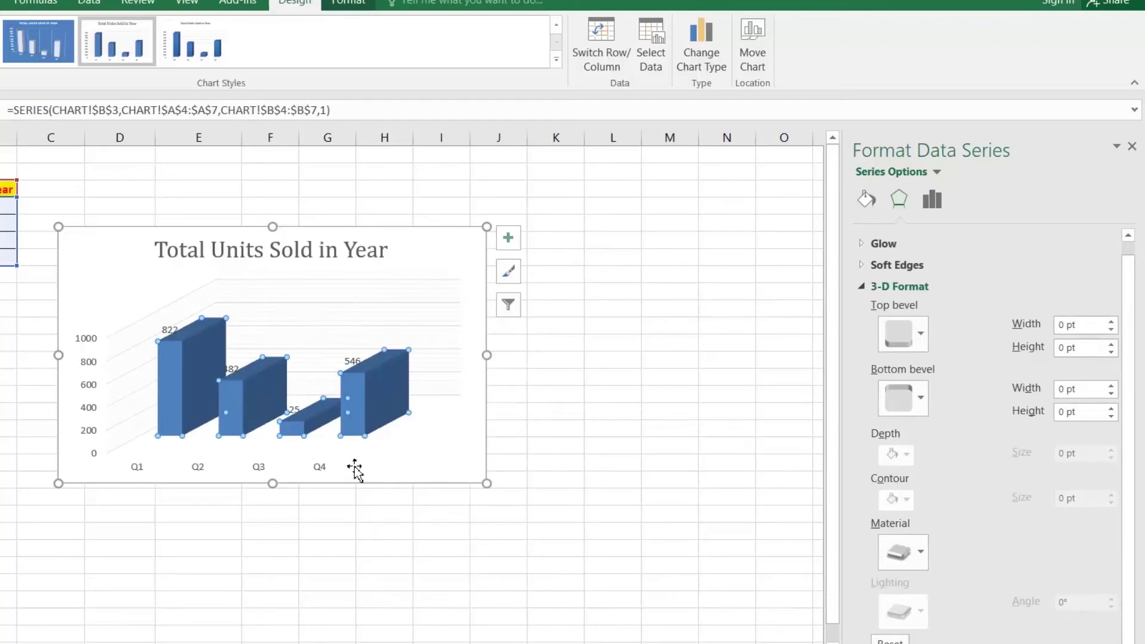
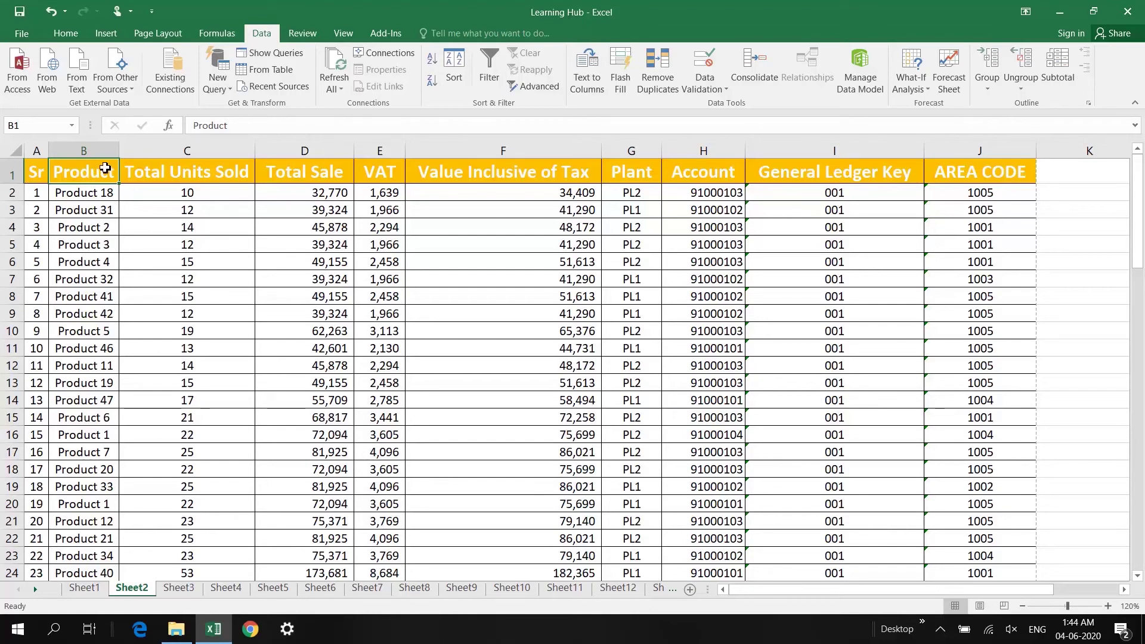
Apply a Duplicate Values rule with Light Red Fill and Dark Red Text to the Product column
key("ctrl+shift+Down")
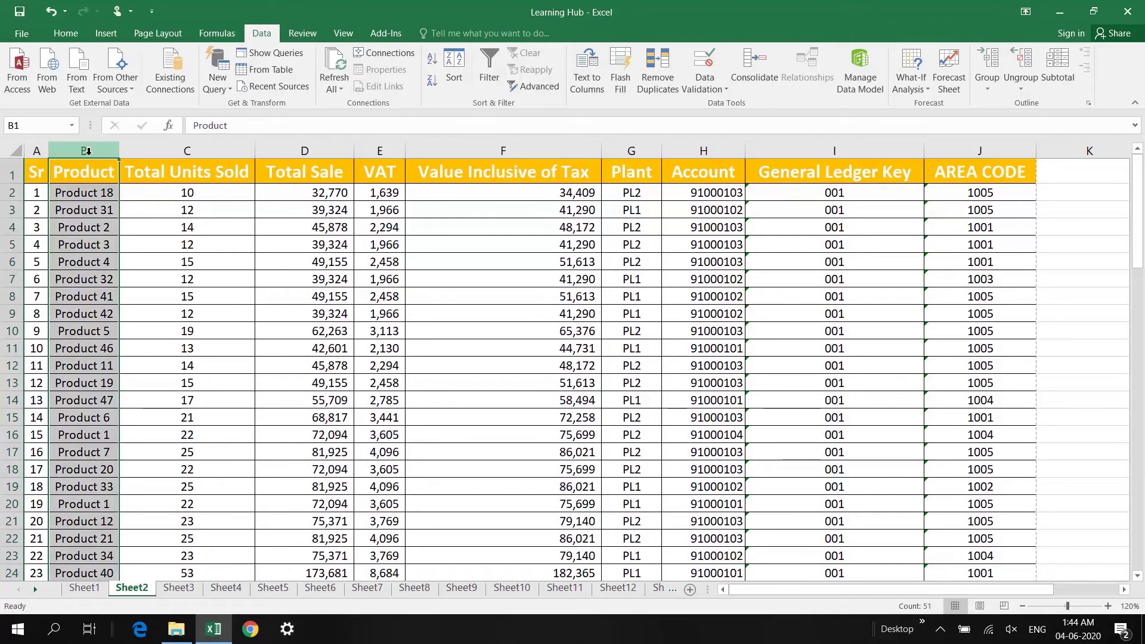
left_click(82, 36)
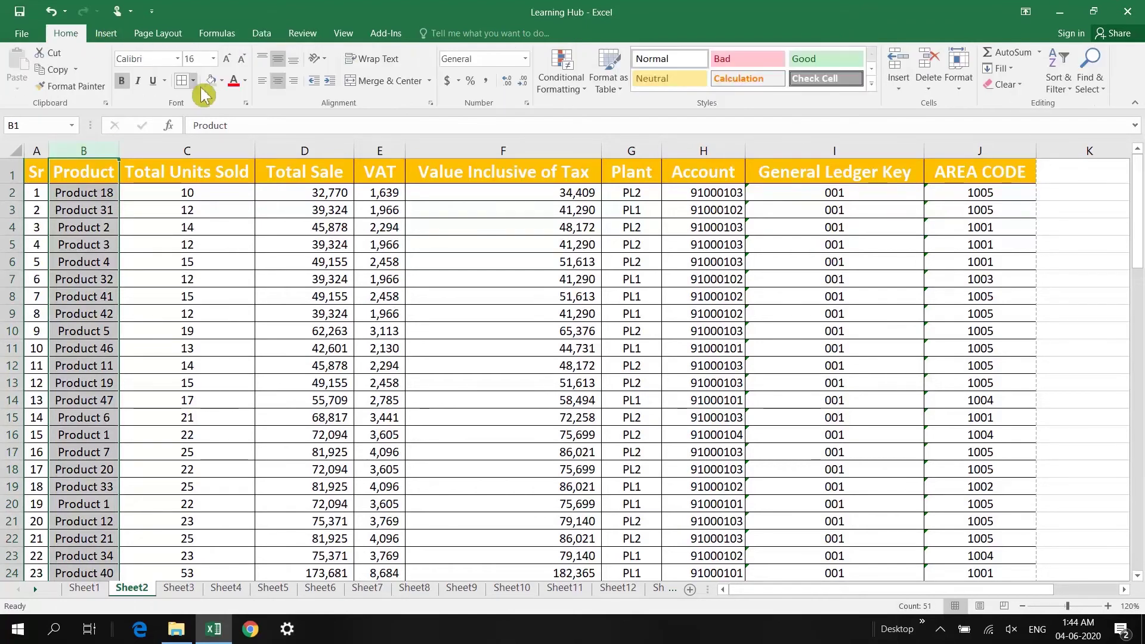
left_click(559, 89)
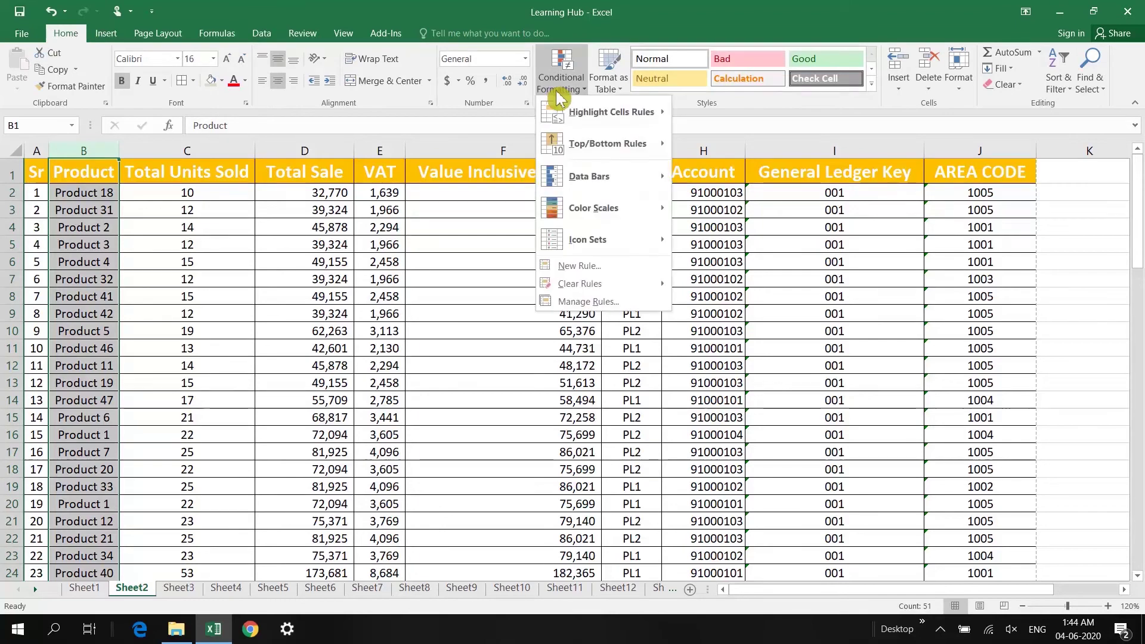
mouse_move(645, 115)
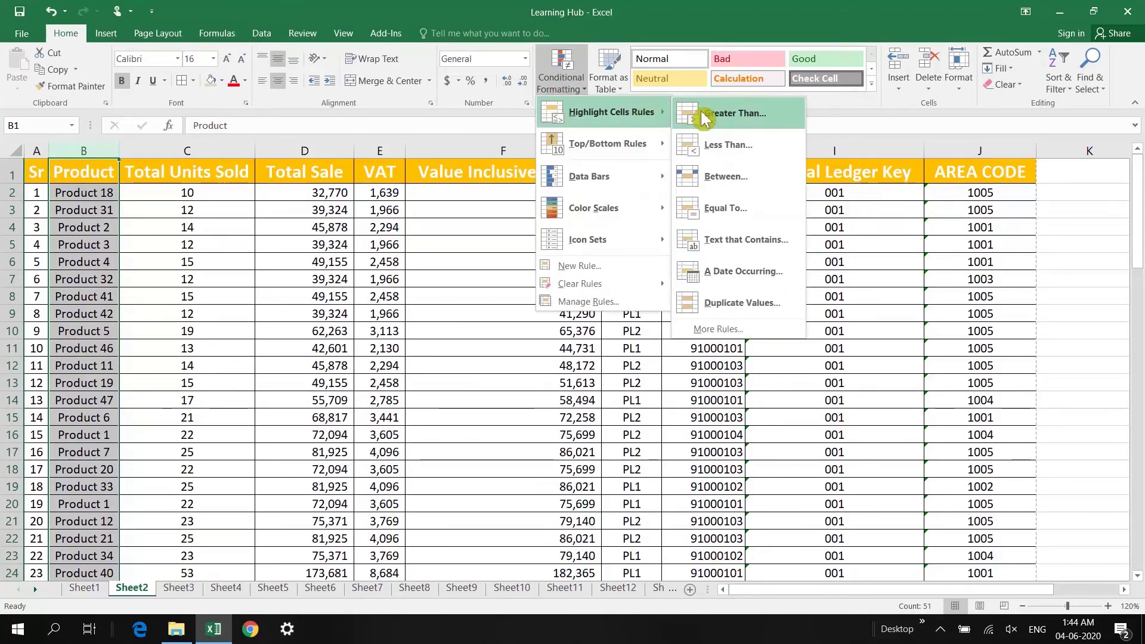
left_click(748, 304)
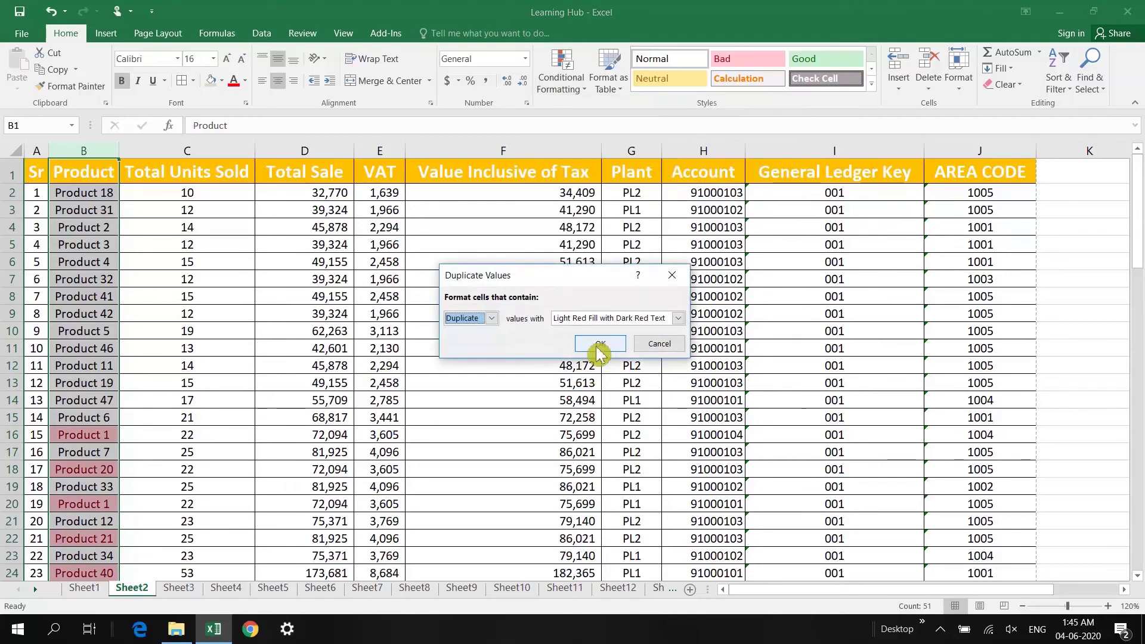
left_click(613, 319)
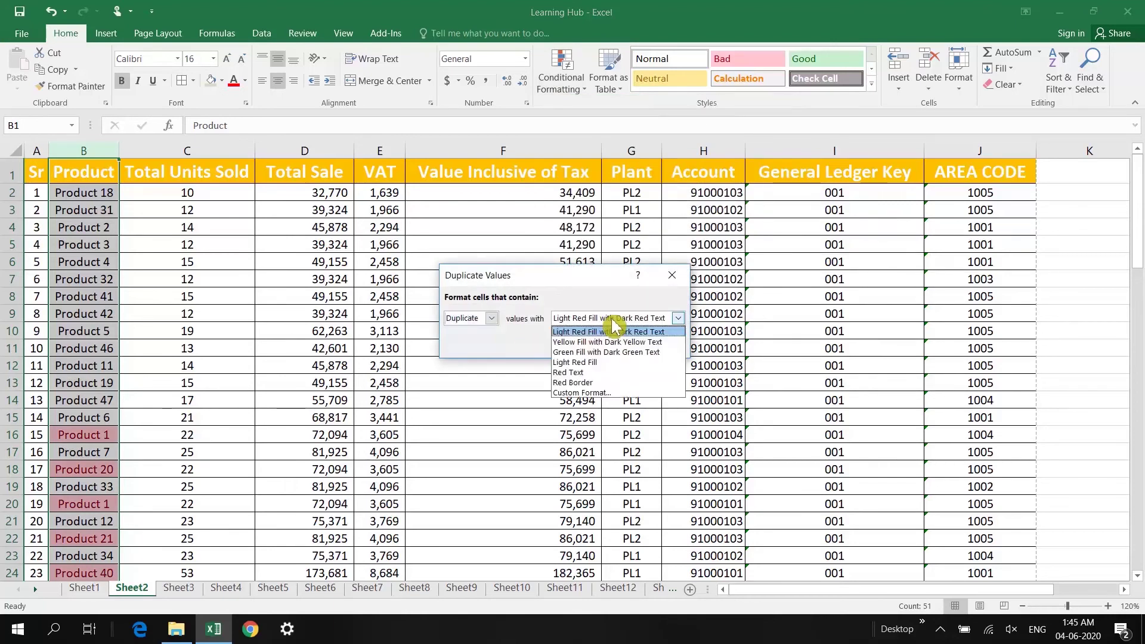
left_click(613, 325)
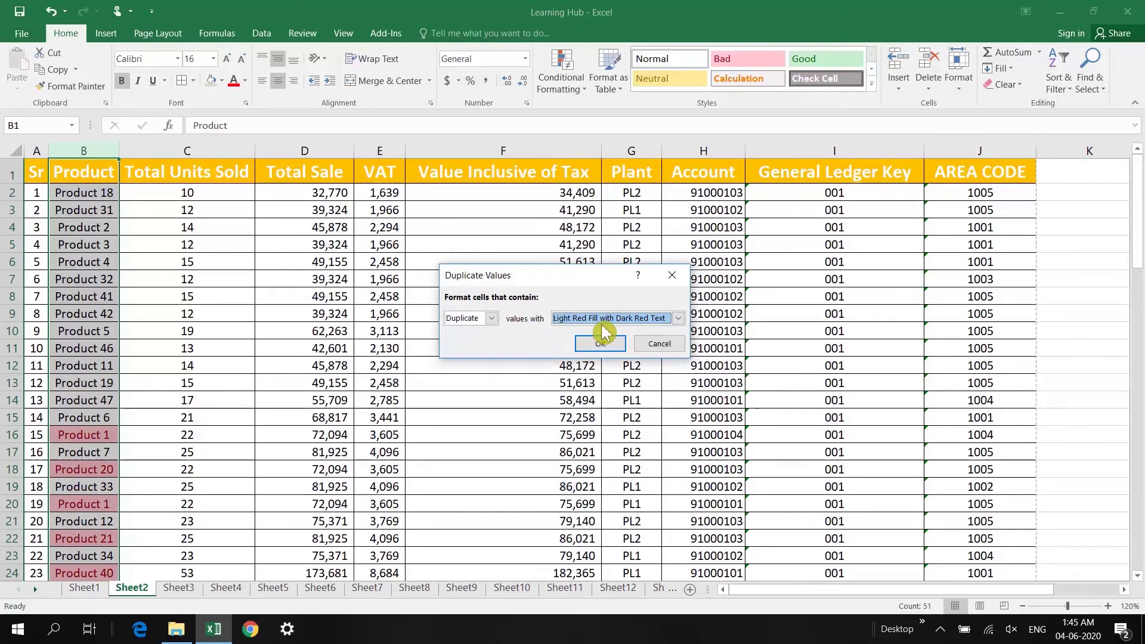
left_click(602, 319)
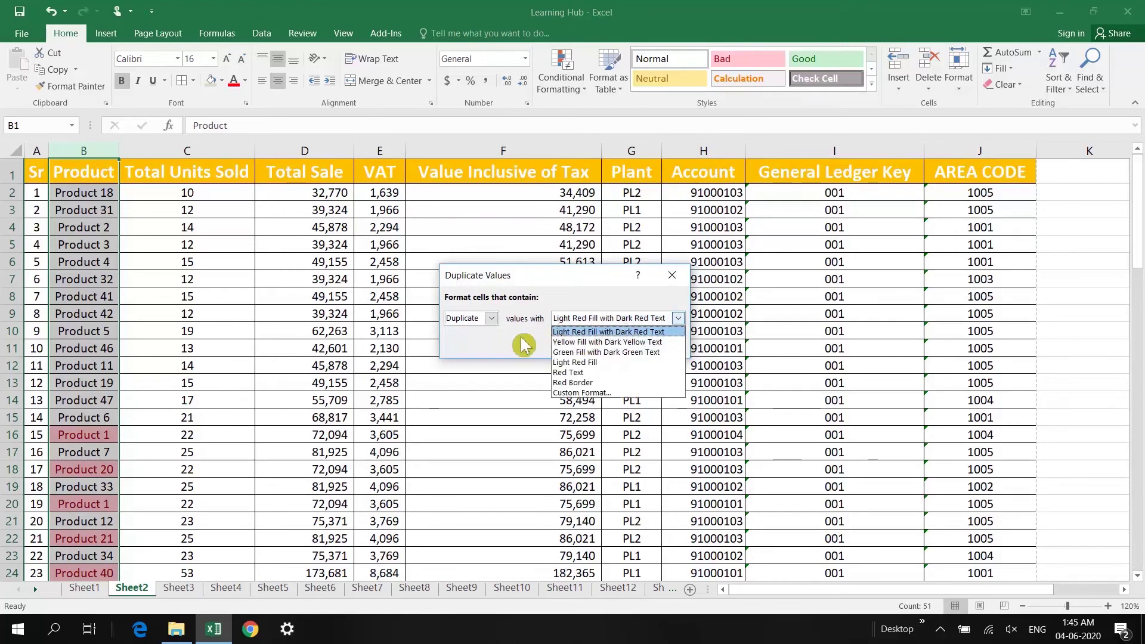
left_click(523, 344)
left_click(591, 342)
Check the highlighted duplicate pairs such as Product 1 and Product 21, then select the Product header
scroll(60, 380, "down", 3)
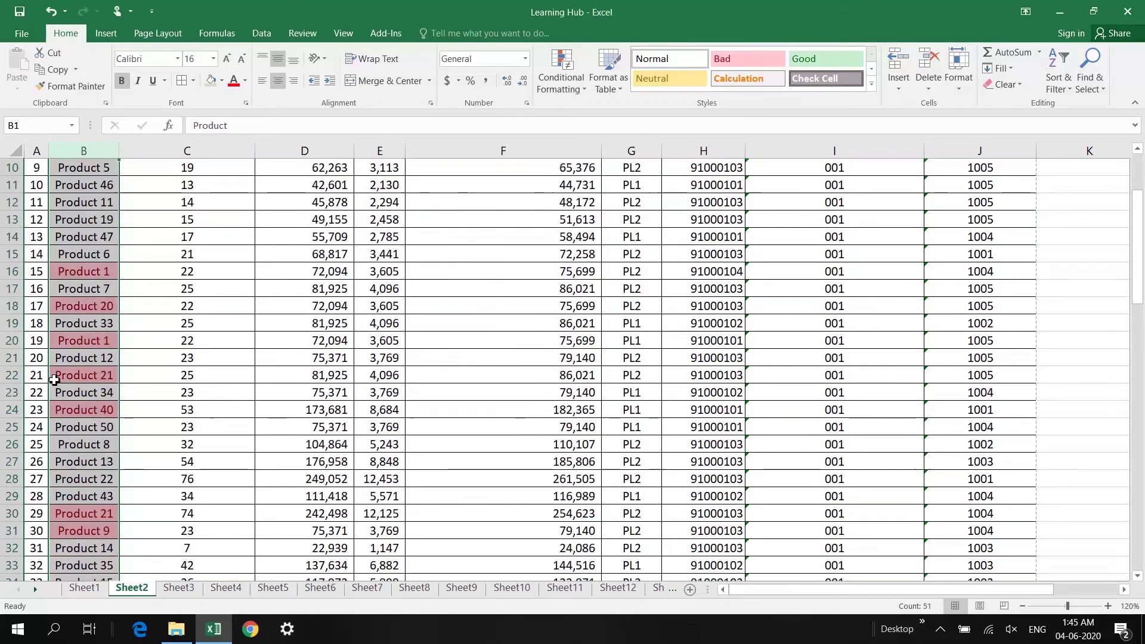
left_click(59, 379)
scroll(83, 299, "down", 3)
scroll(96, 315, "up", 1)
scroll(96, 315, "up", 2)
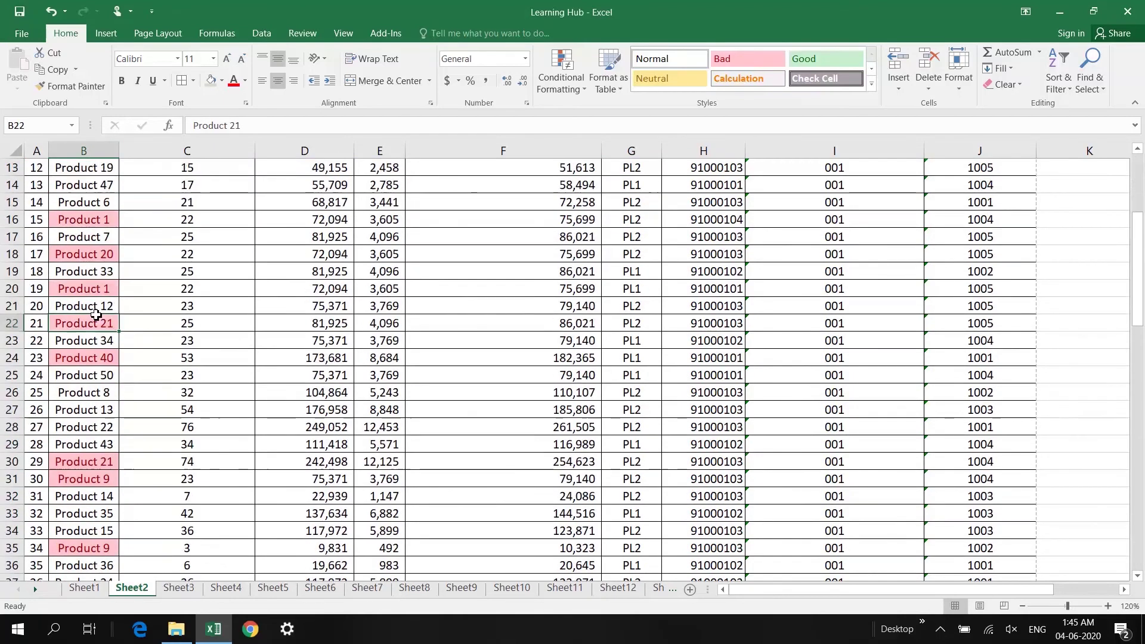
left_click(95, 222)
left_click(108, 291)
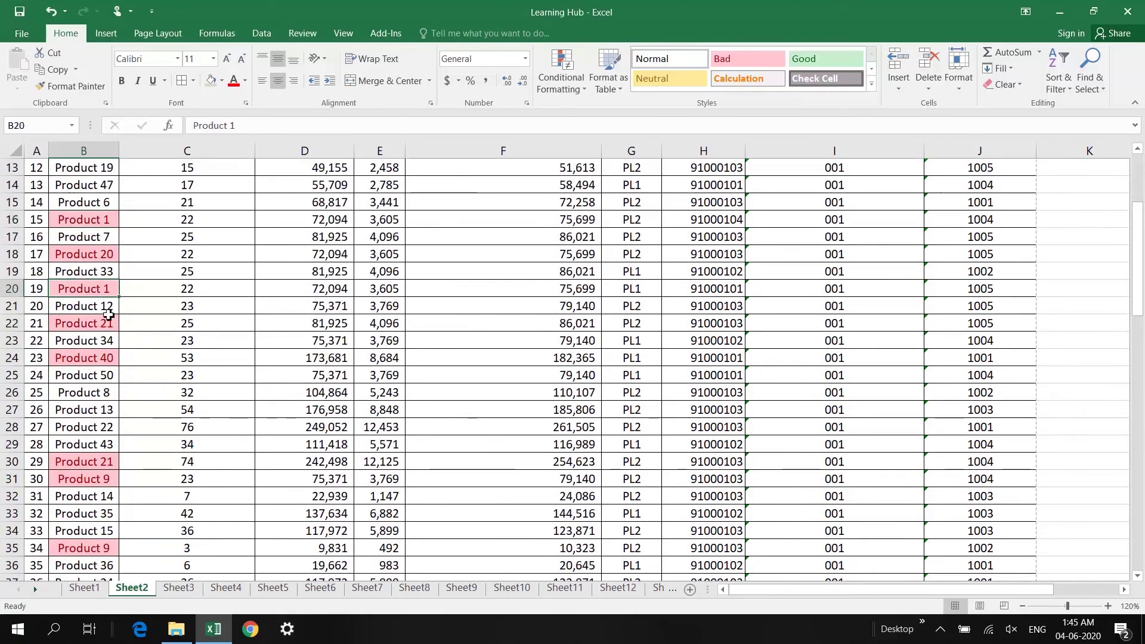
scroll(110, 358, "down", 2)
left_click(95, 361)
left_click(114, 223)
scroll(101, 360, "down", 3)
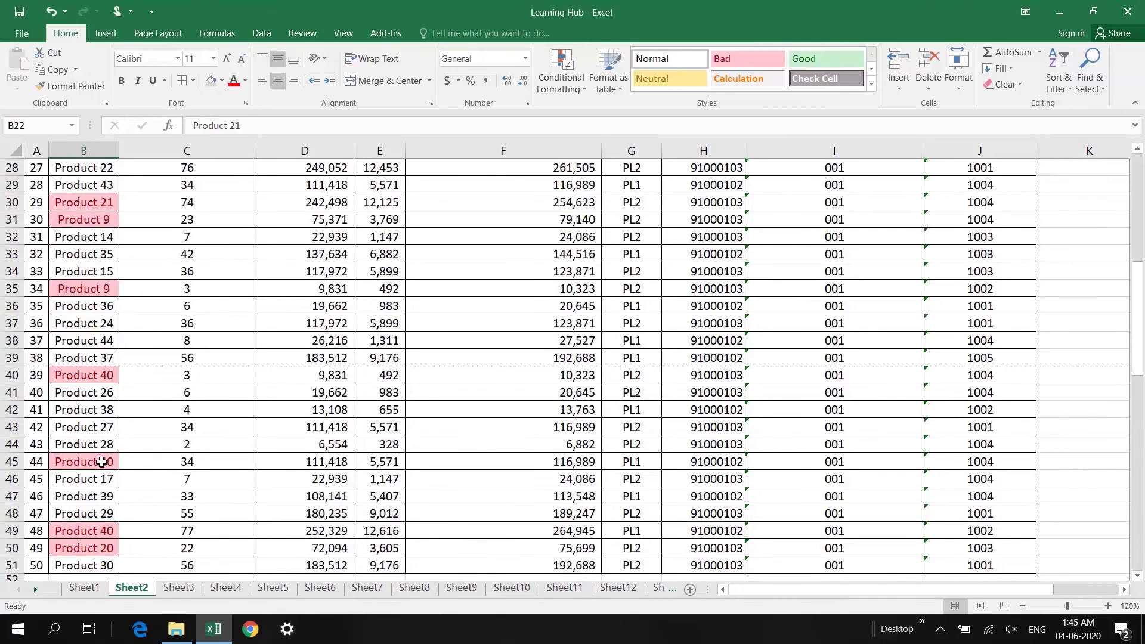
scroll(102, 462, "down", 2)
scroll(98, 405, "up", 11)
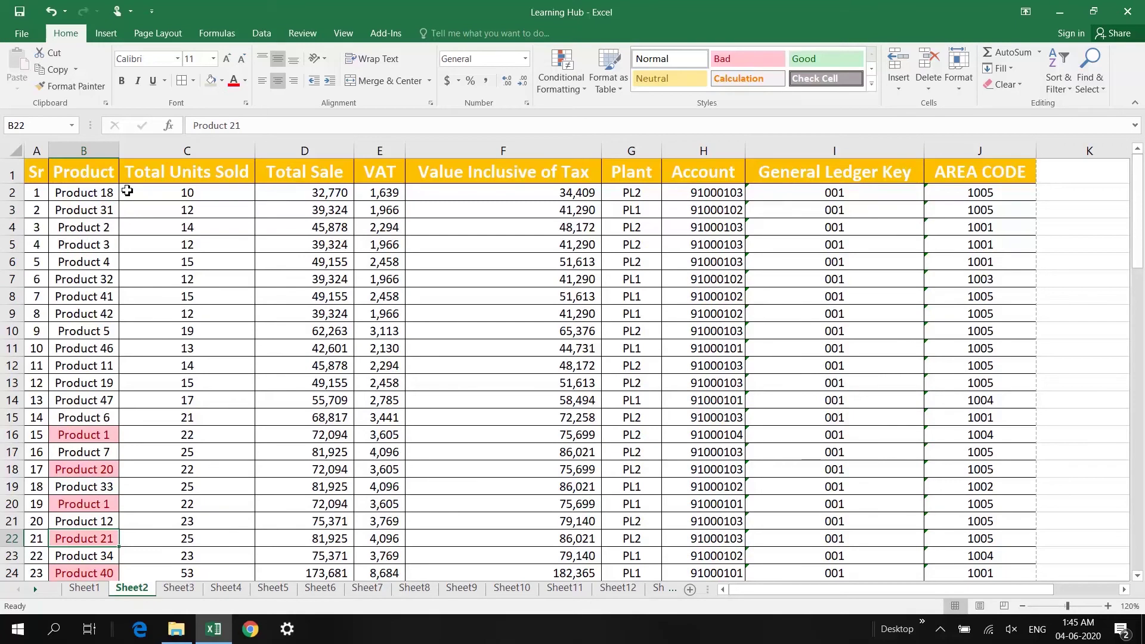
left_click(89, 180)
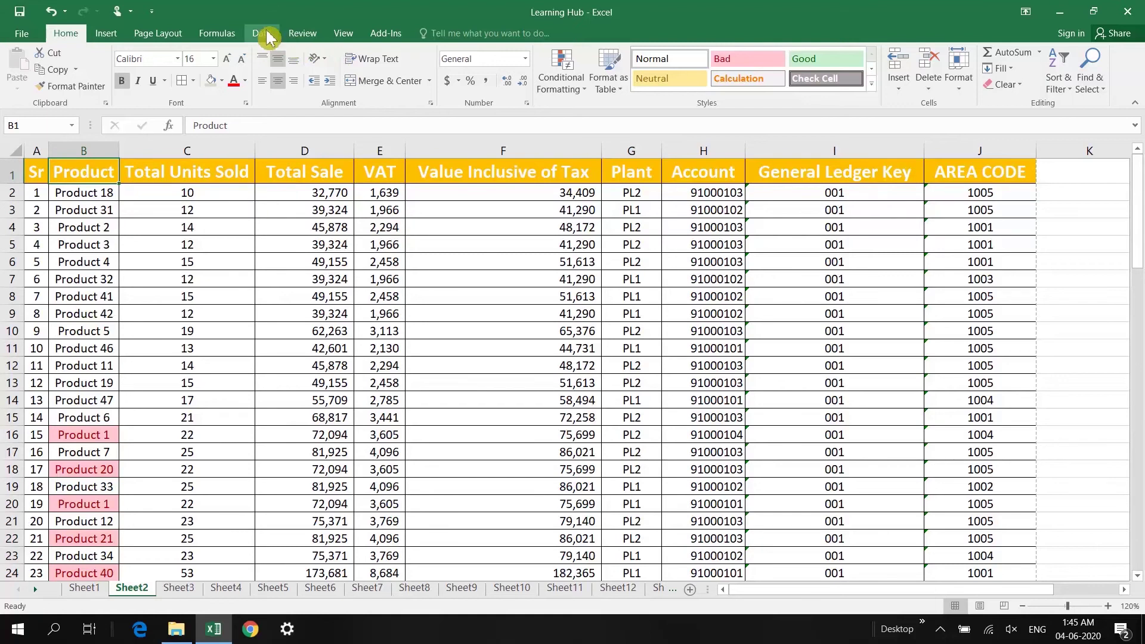
Turn on table filters and filter the Product column by the pink duplicate cell colour
left_click(261, 33)
left_click(489, 70)
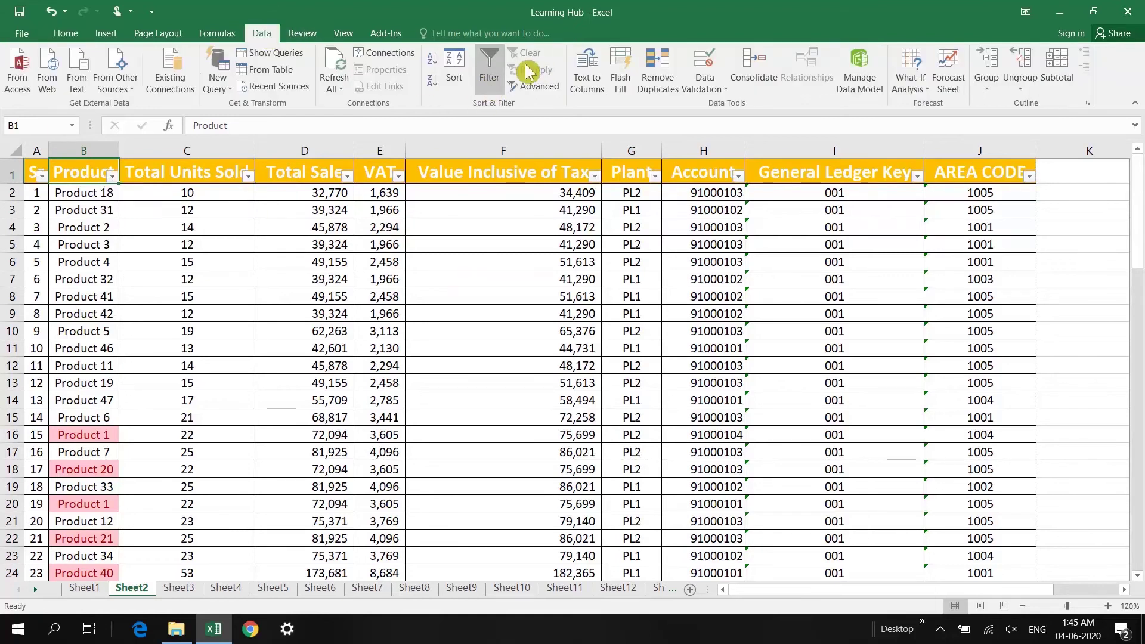
left_click(112, 177)
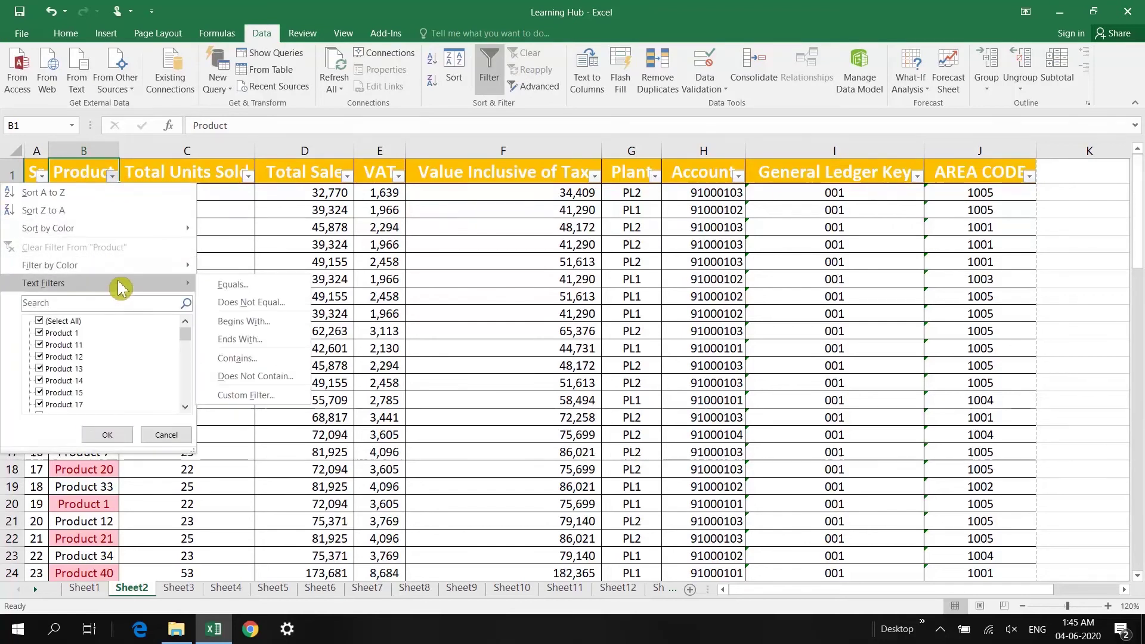
mouse_move(146, 268)
left_click(249, 289)
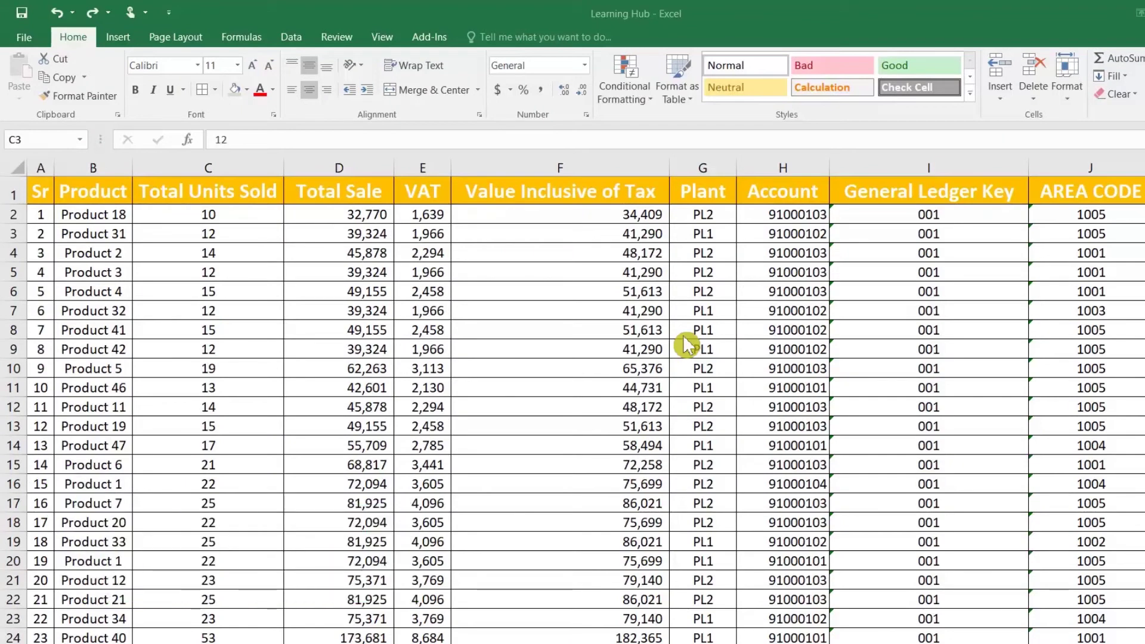
Select the Total Sale values from D2 down to D51
left_click(355, 336)
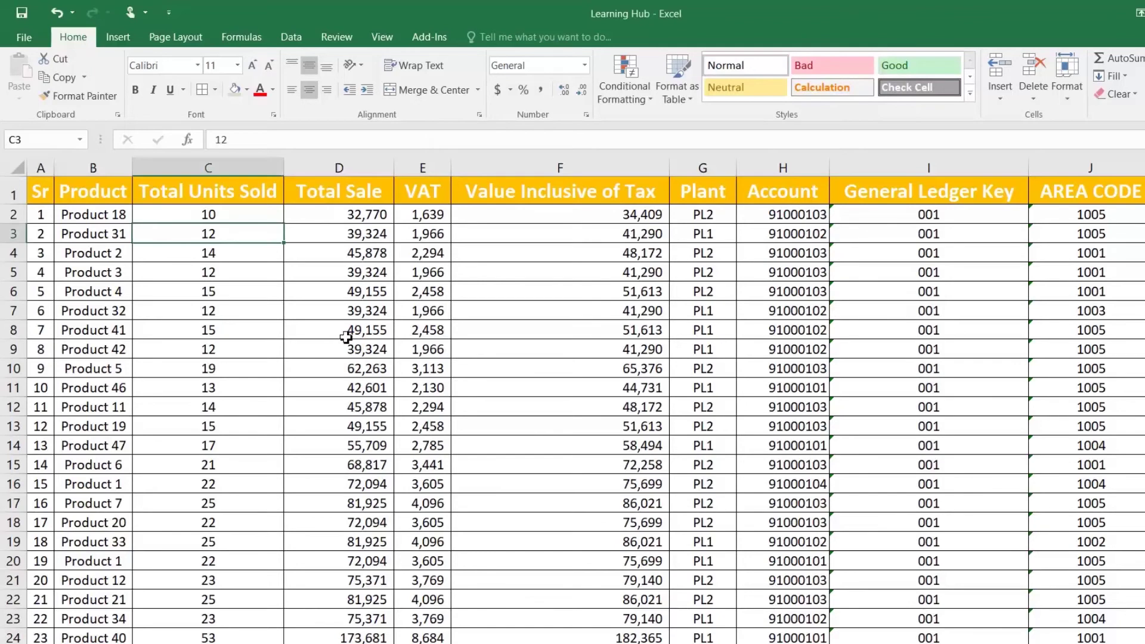
left_click(362, 336)
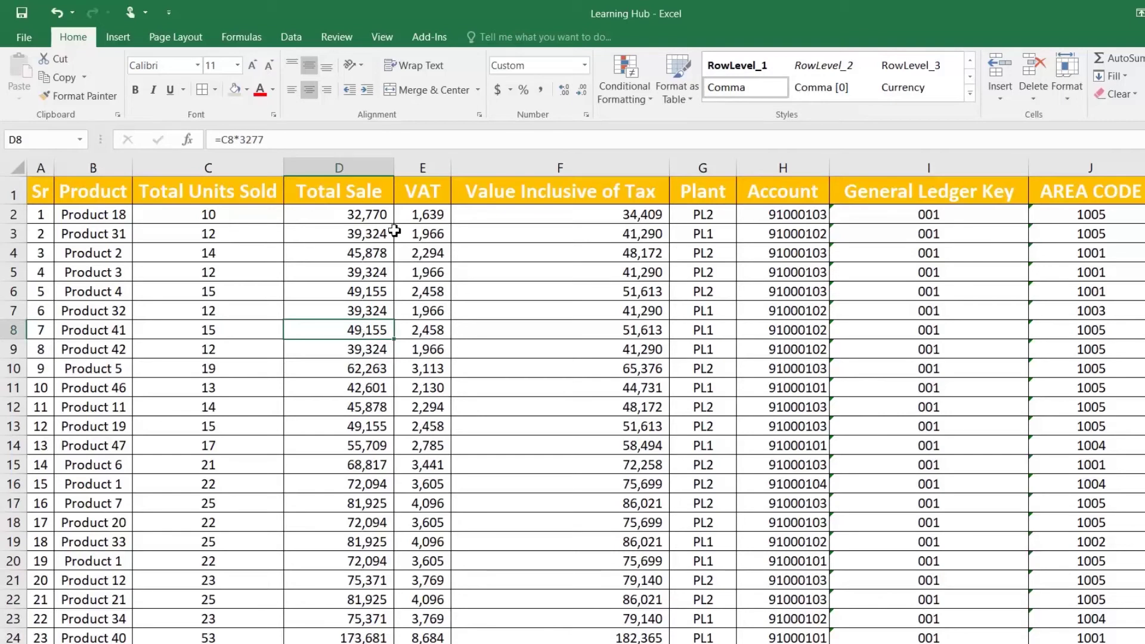
left_click(349, 229)
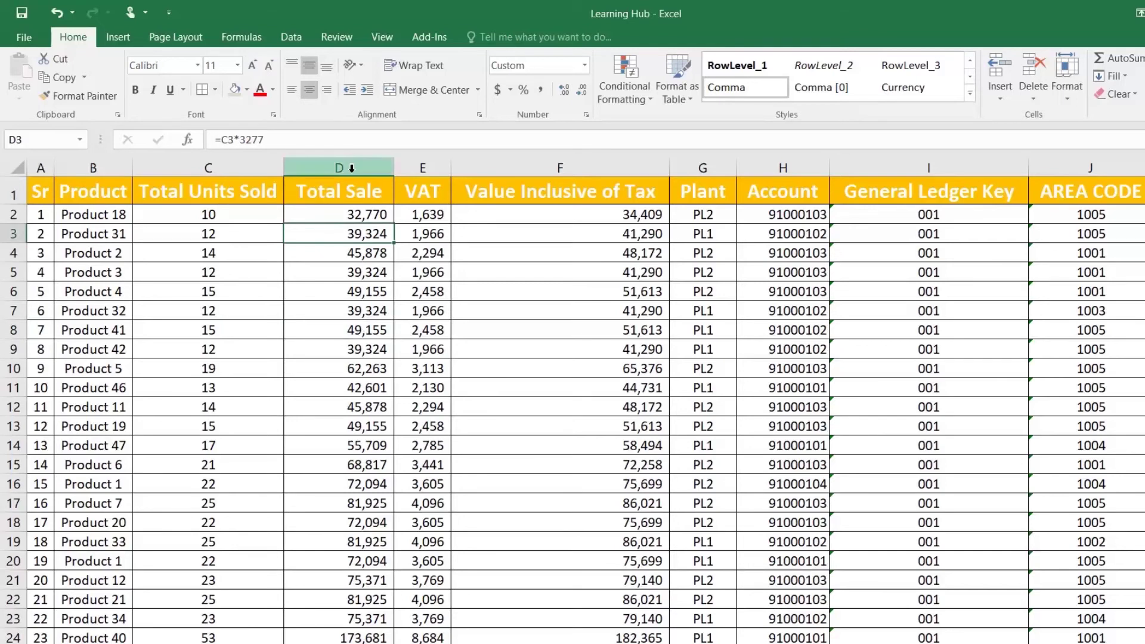
left_click(351, 213)
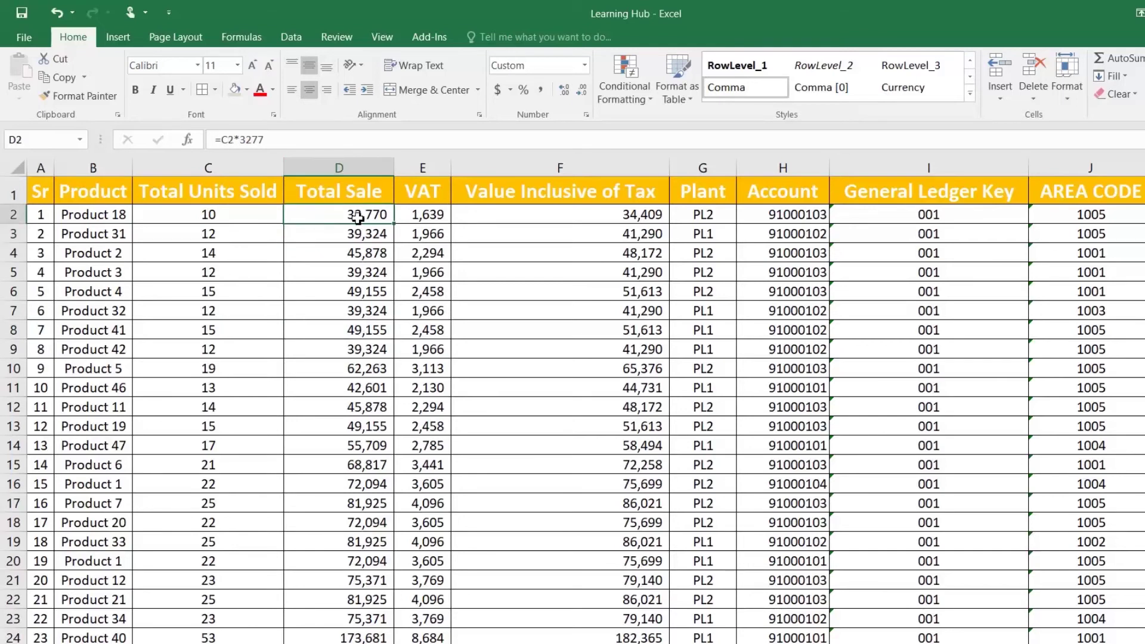
key("ctrl+shift+Down")
scroll(379, 219, "up", 9)
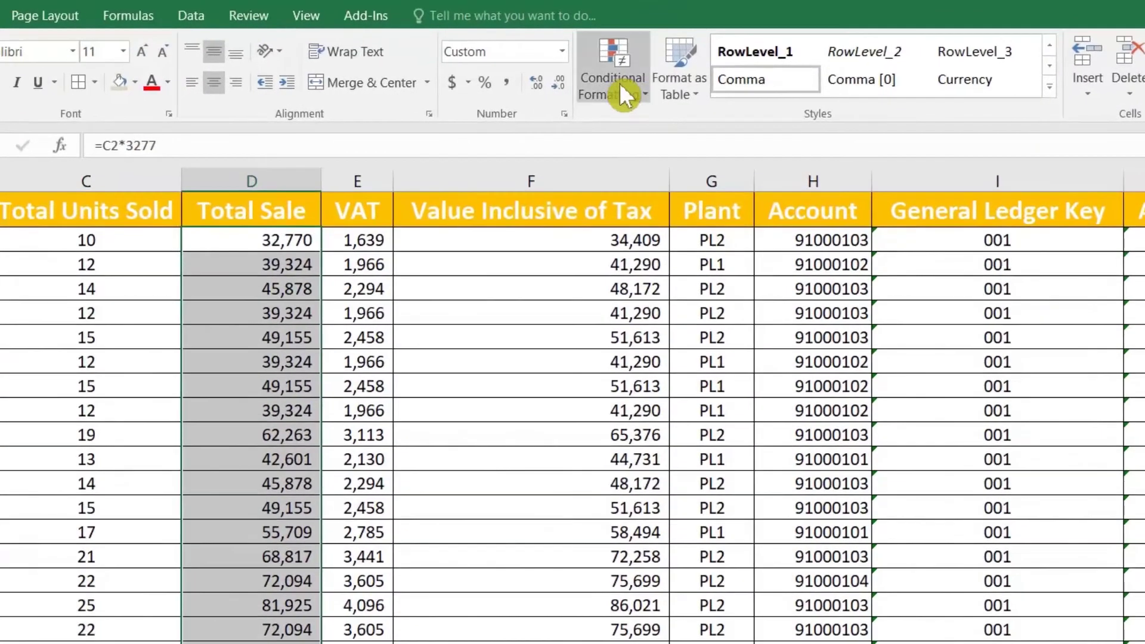
Create a new conditional formatting rule for cell values less than 30000
left_click(619, 83)
left_click(638, 343)
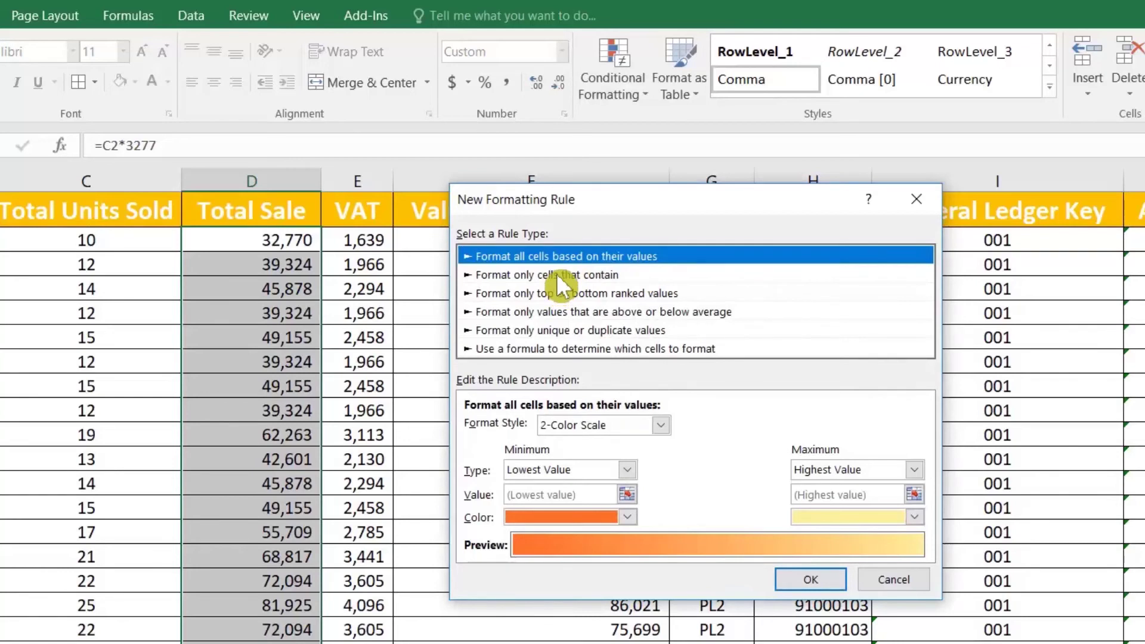
left_click(556, 274)
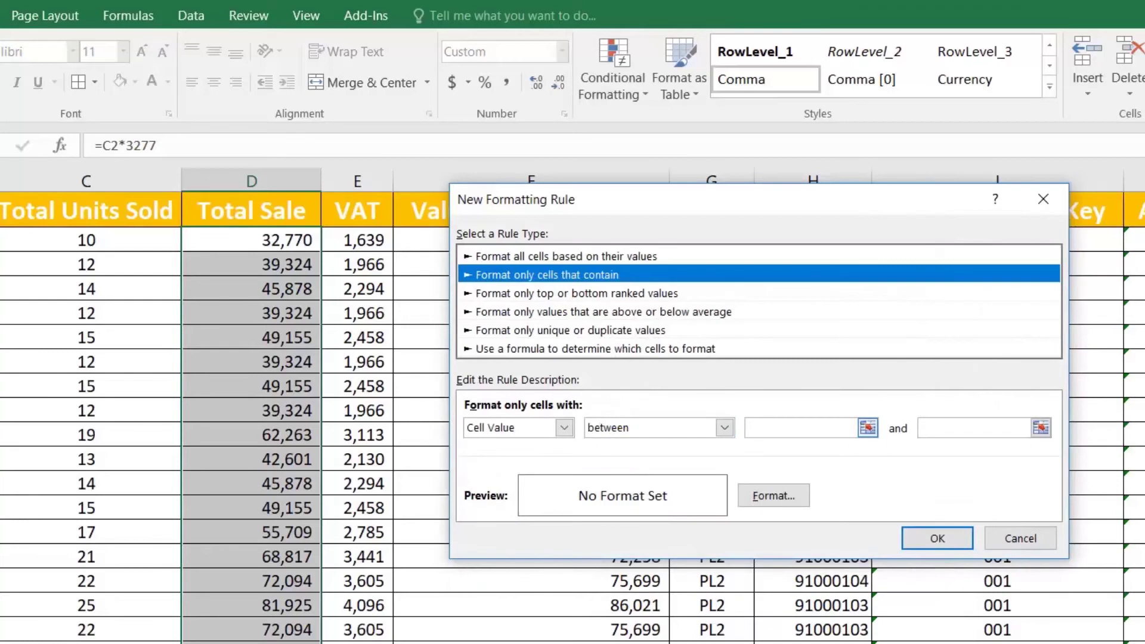
left_click(835, 427)
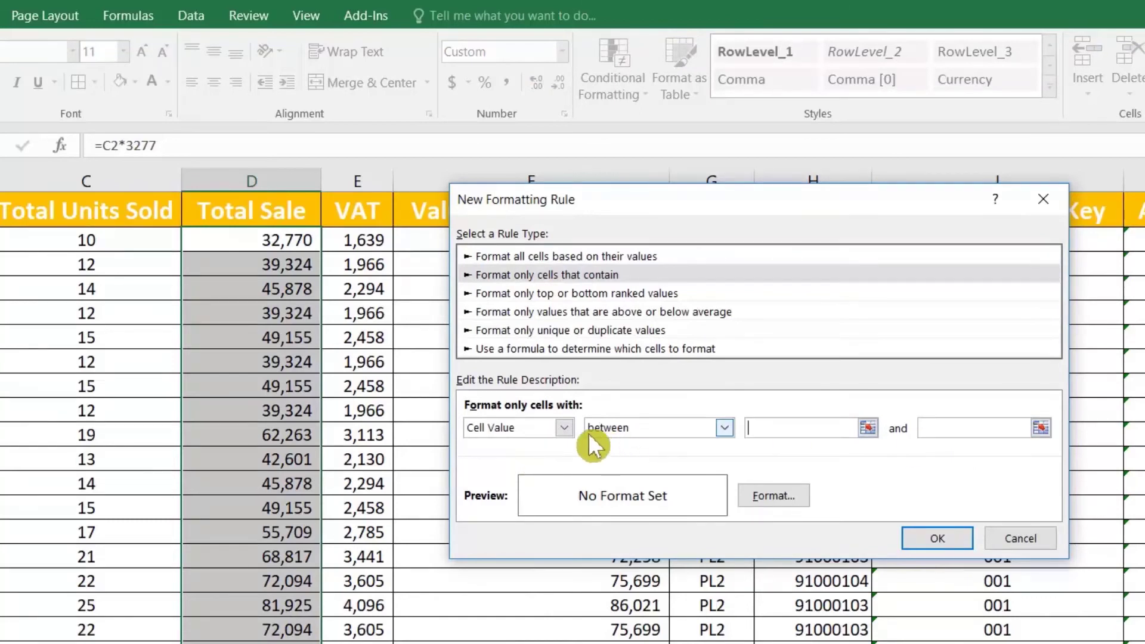
left_click(621, 428)
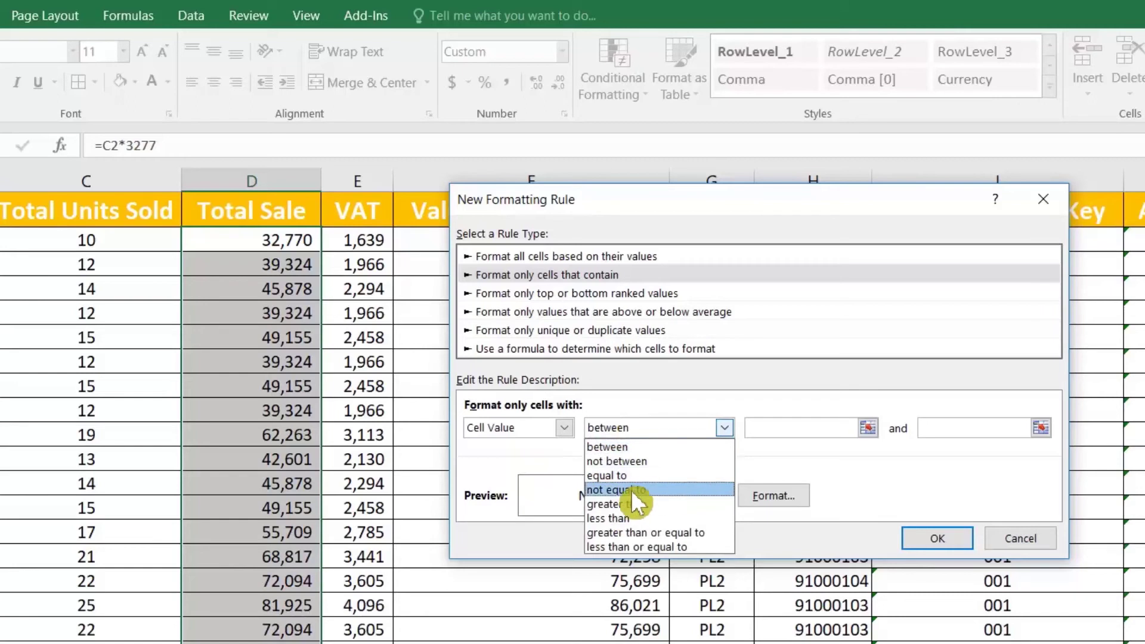
left_click(656, 517)
left_click(847, 428)
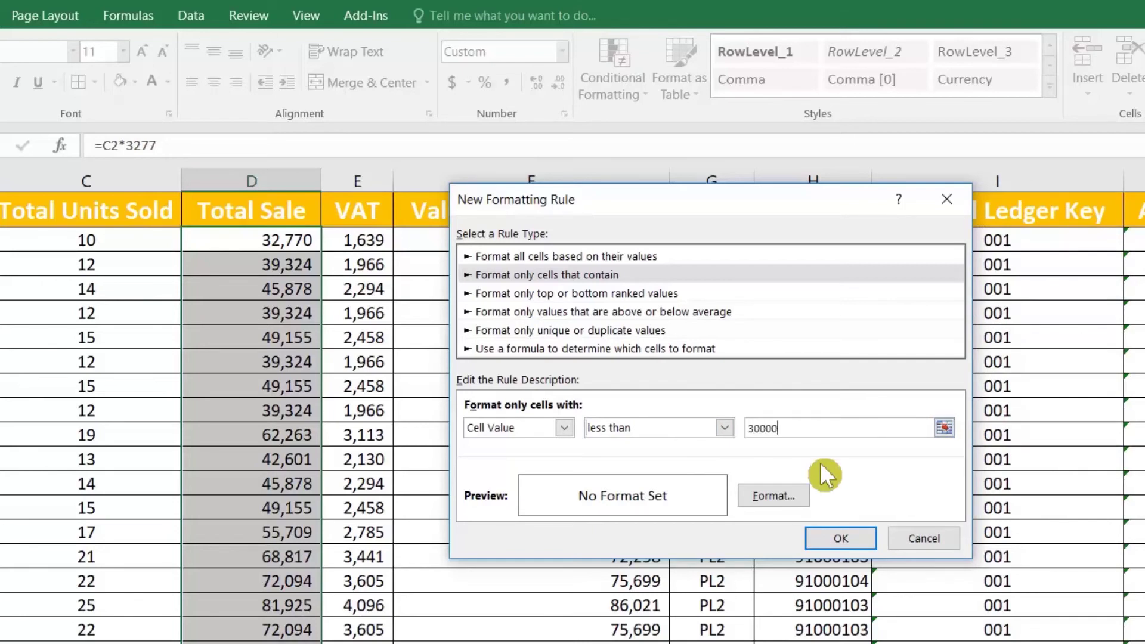
Give matching cells red fill and bold text, and confirm the rule
left_click(781, 495)
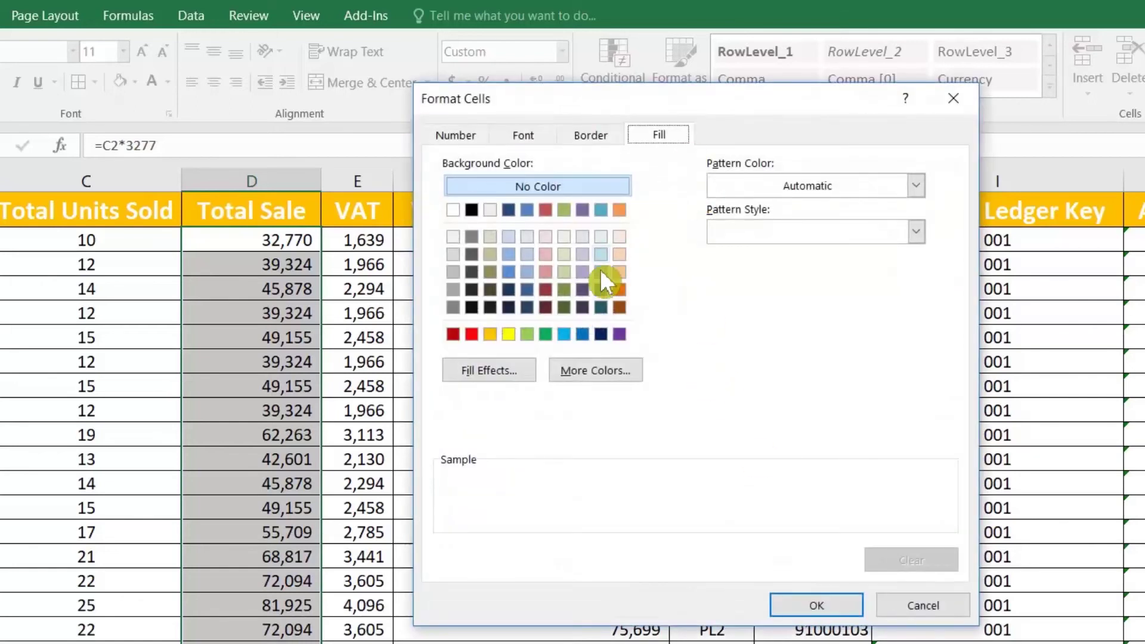
left_click(472, 335)
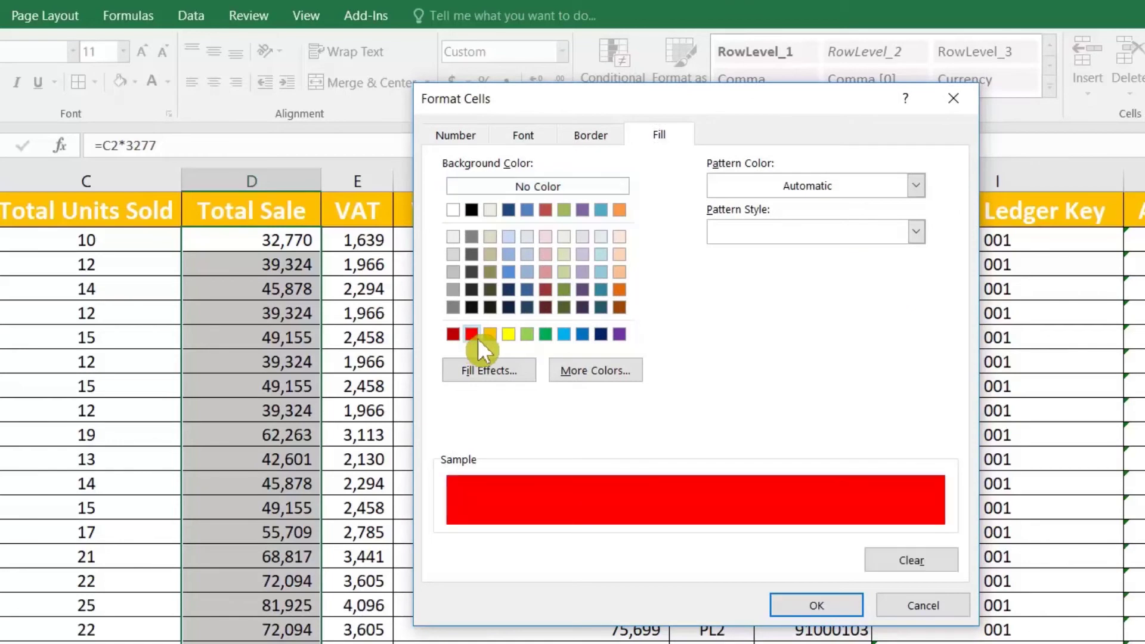
left_click(523, 136)
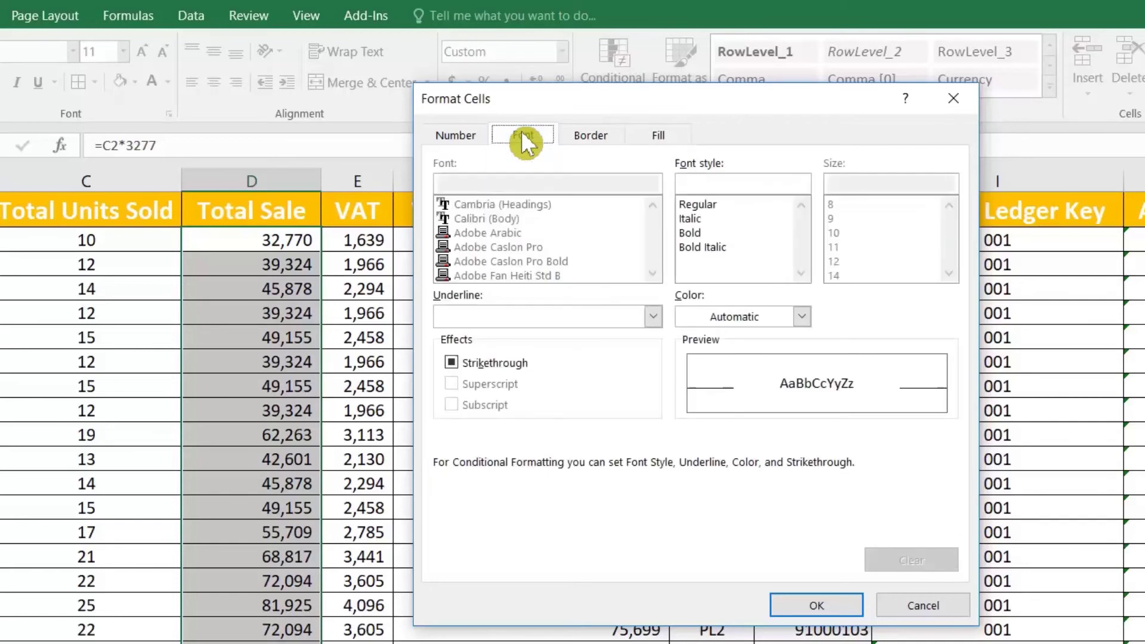
left_click(701, 233)
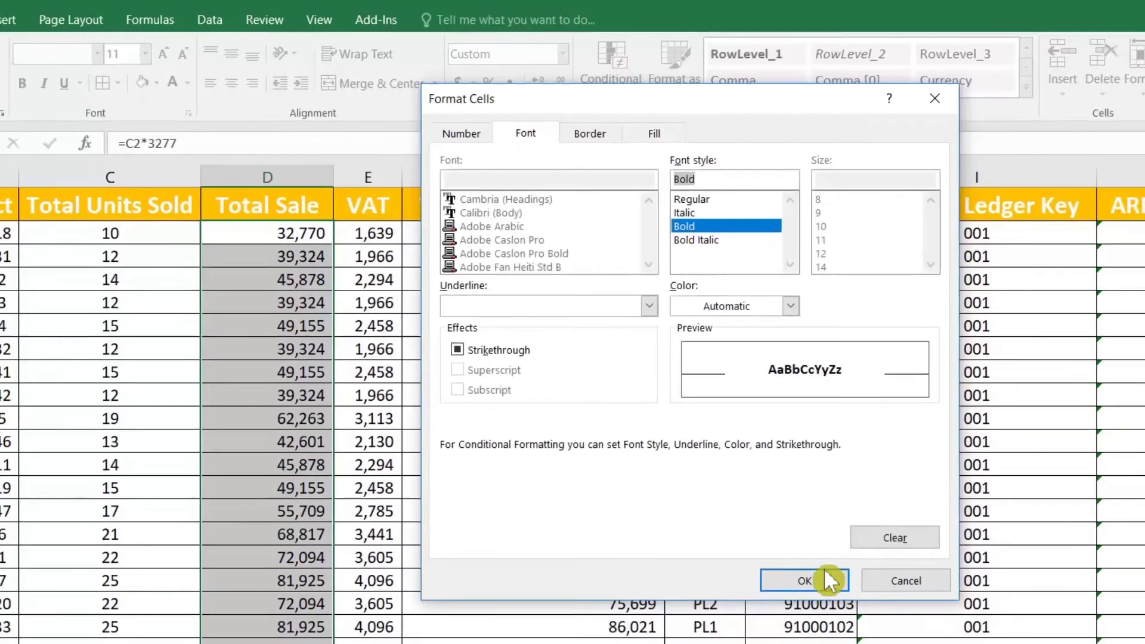
left_click(825, 572)
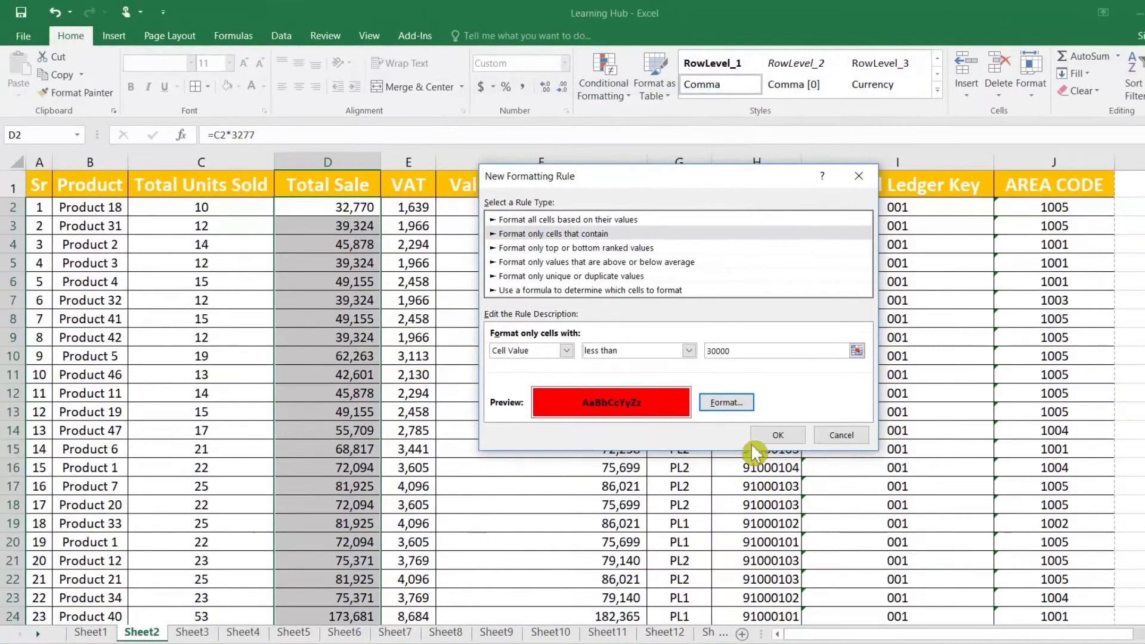
left_click(782, 435)
left_click(360, 300)
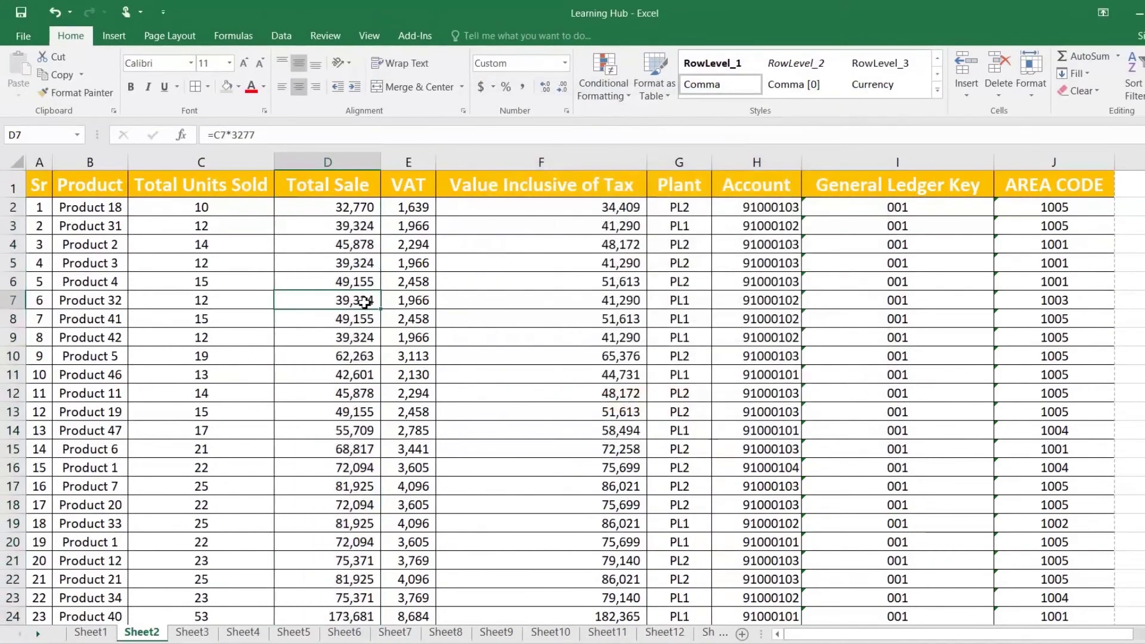
scroll(362, 301, "down", 2)
scroll(364, 303, "down", 5)
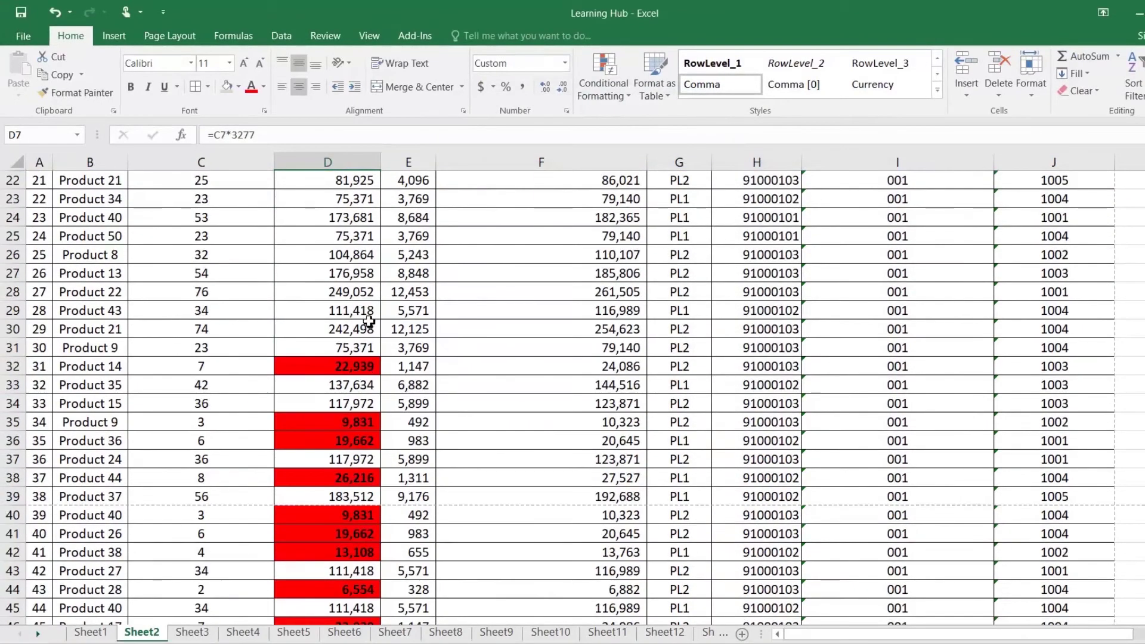
left_click(356, 369)
scroll(356, 370, "down", 3)
left_click(334, 254)
left_click(340, 273)
left_click(348, 365)
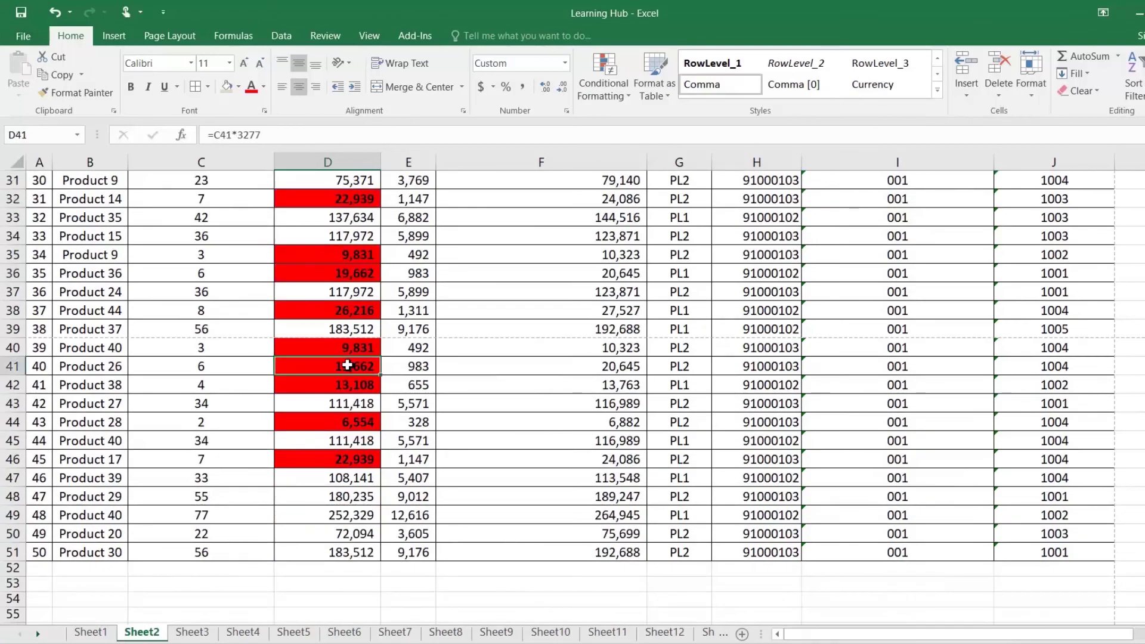
scroll(349, 366, "up", 10)
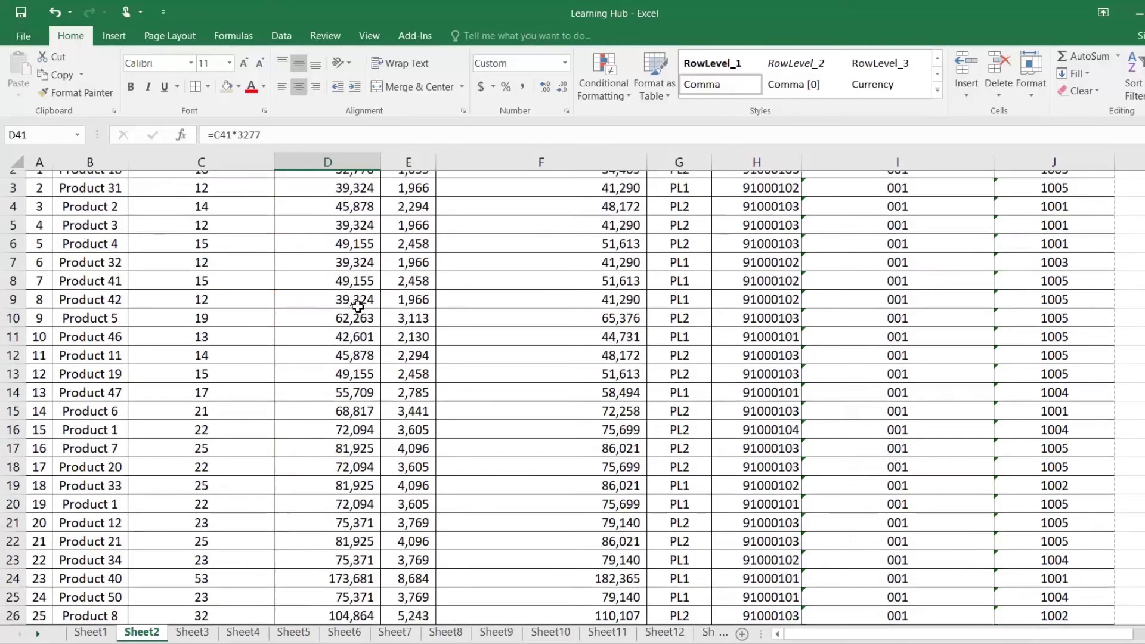
scroll(358, 308, "up", 1)
left_click(351, 188)
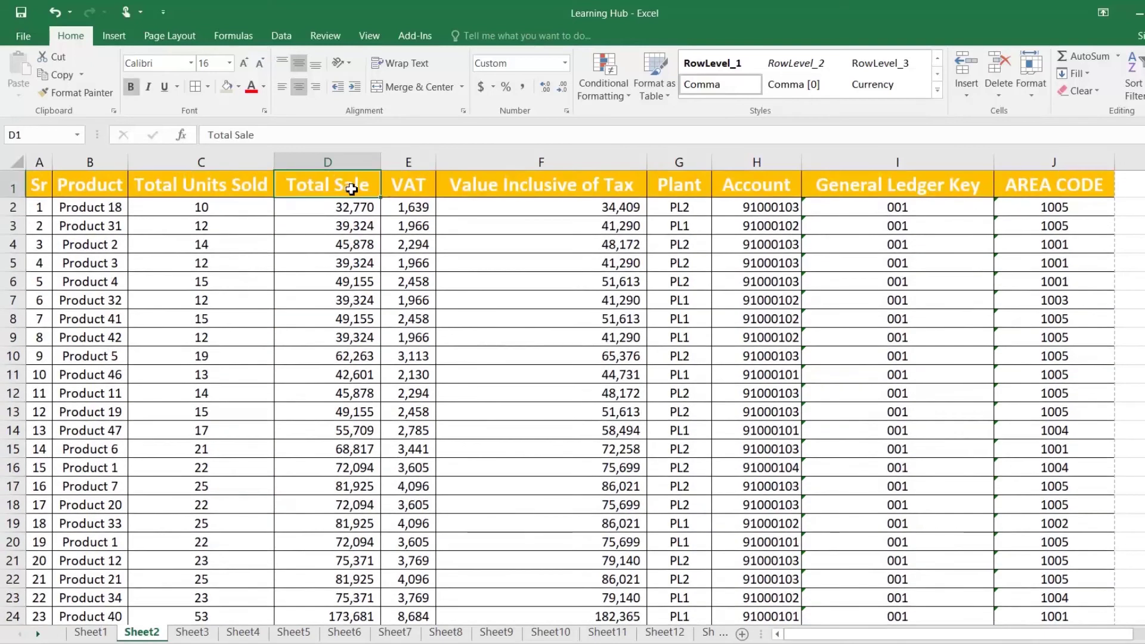
left_click(290, 38)
left_click(525, 80)
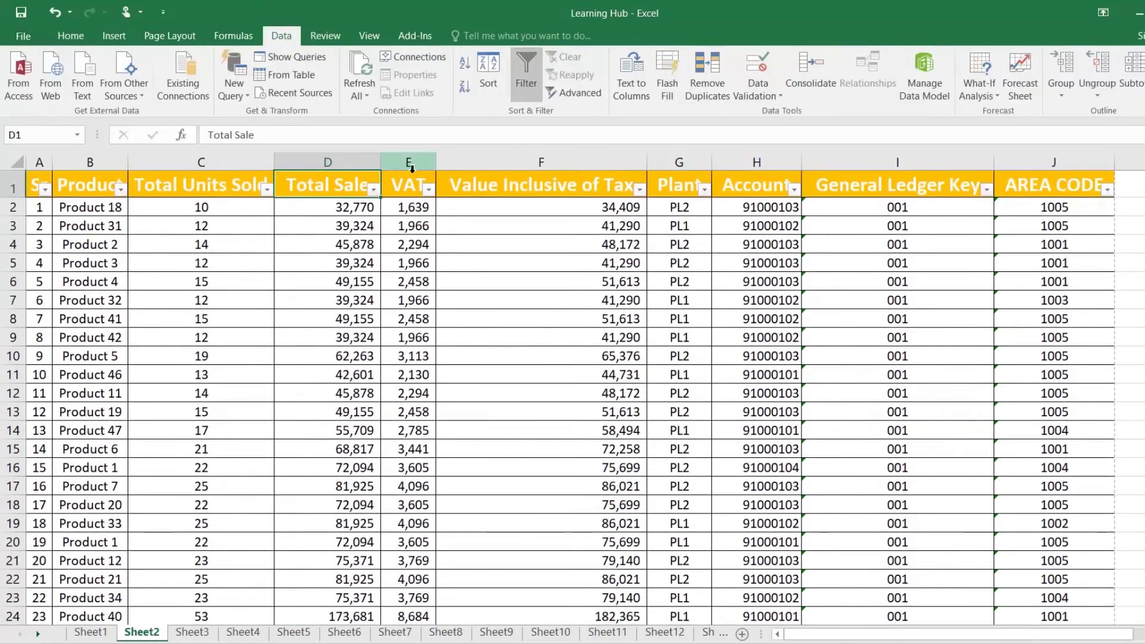
left_click(374, 190)
mouse_move(357, 287)
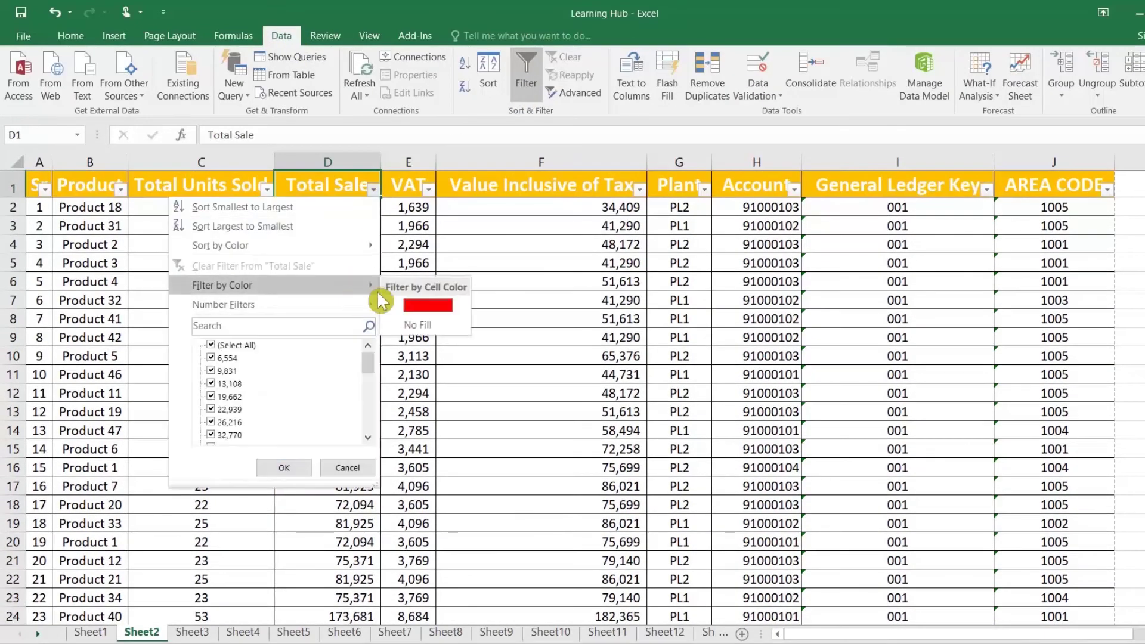
left_click(429, 310)
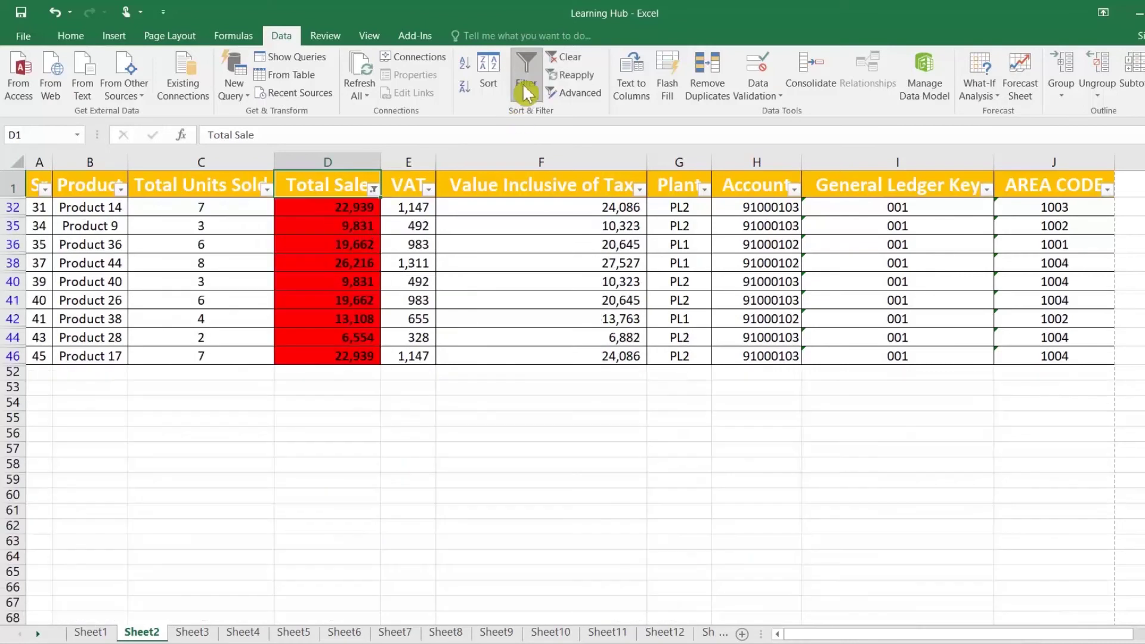
left_click(525, 81)
key("Left")
key("Left")
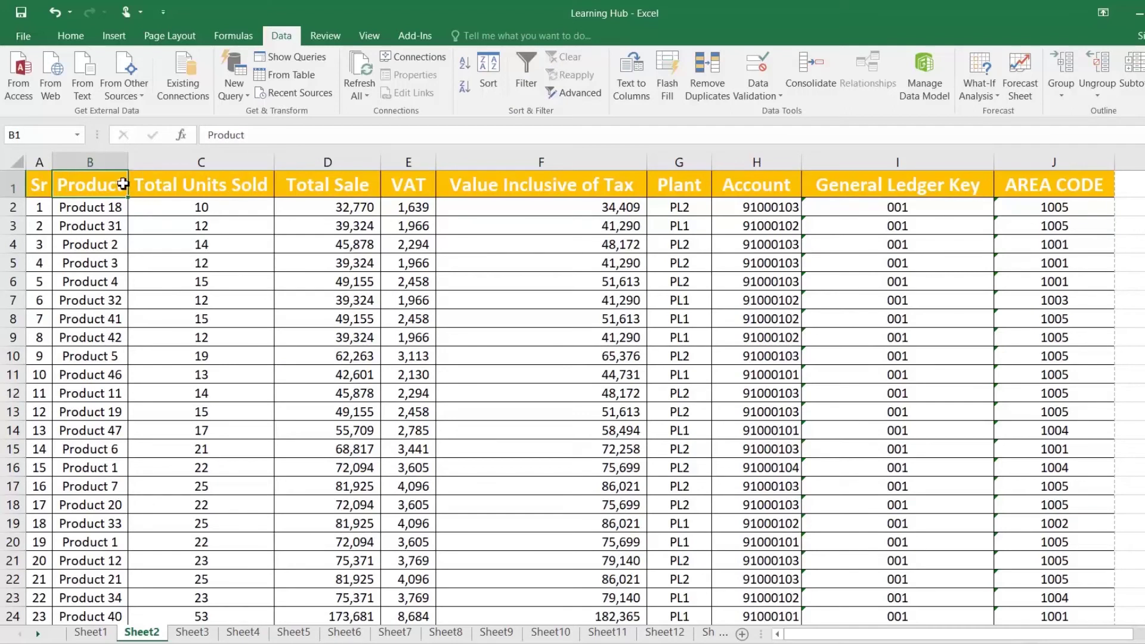
Create a new rule on the Product column matching Specific Text containing 22
key("ctrl+shift+Down")
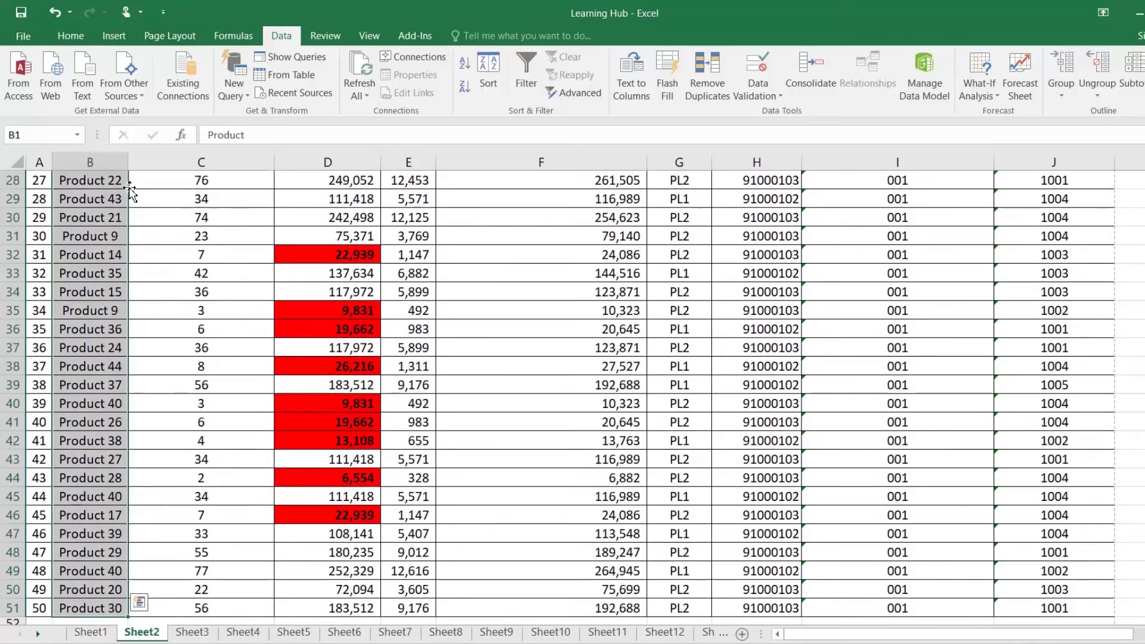
scroll(132, 194, "up", 3)
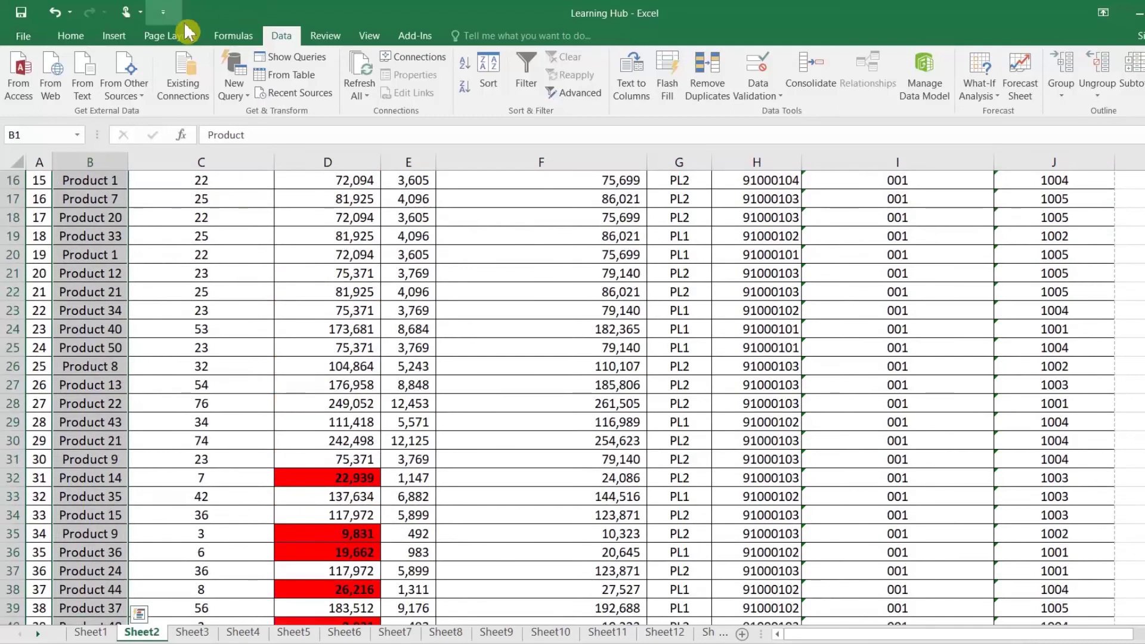
left_click(76, 36)
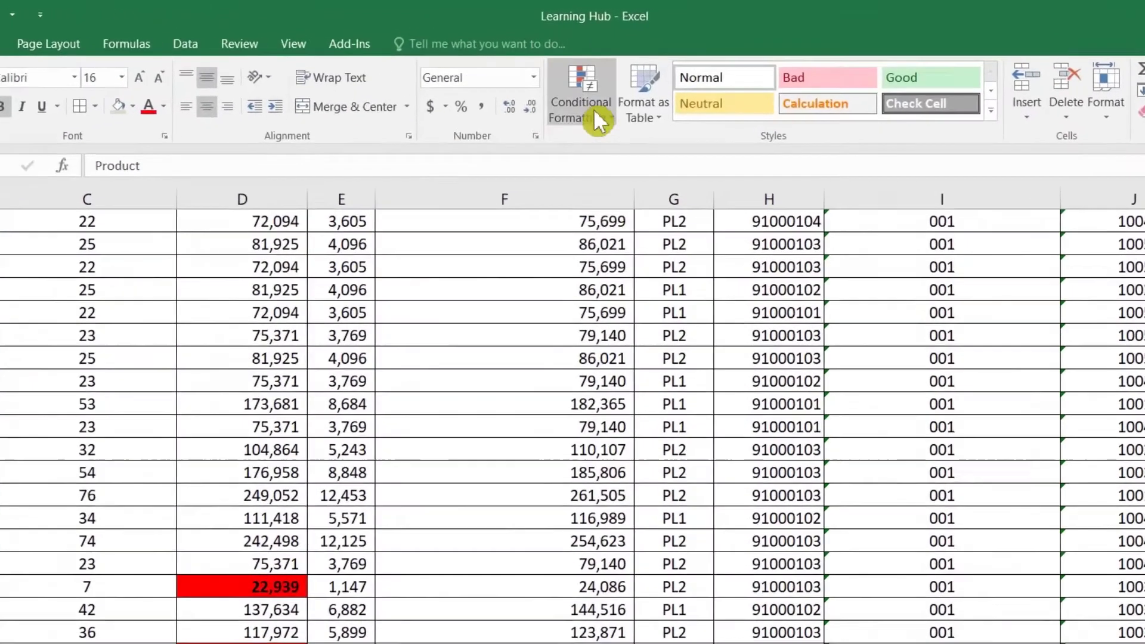
left_click(597, 116)
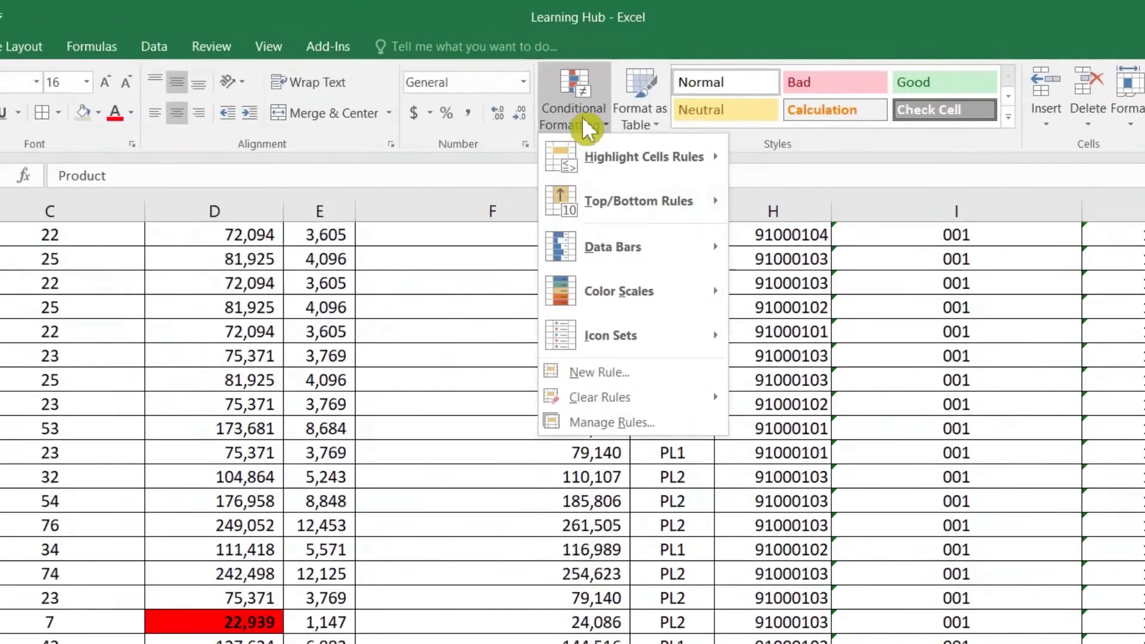
left_click(588, 353)
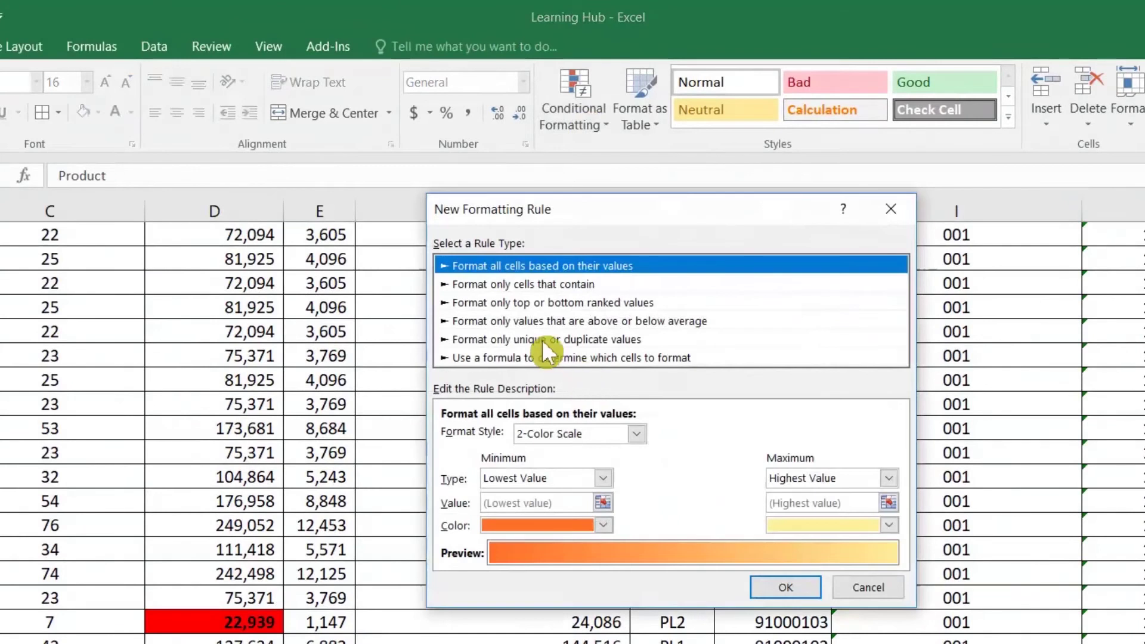
left_click(544, 285)
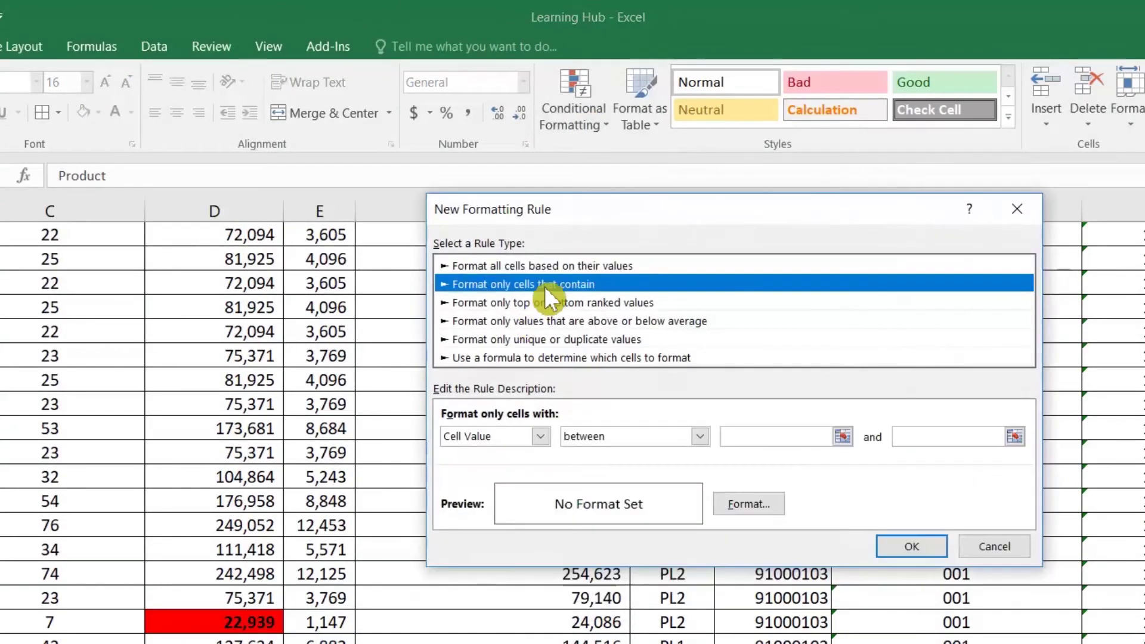
left_click(535, 439)
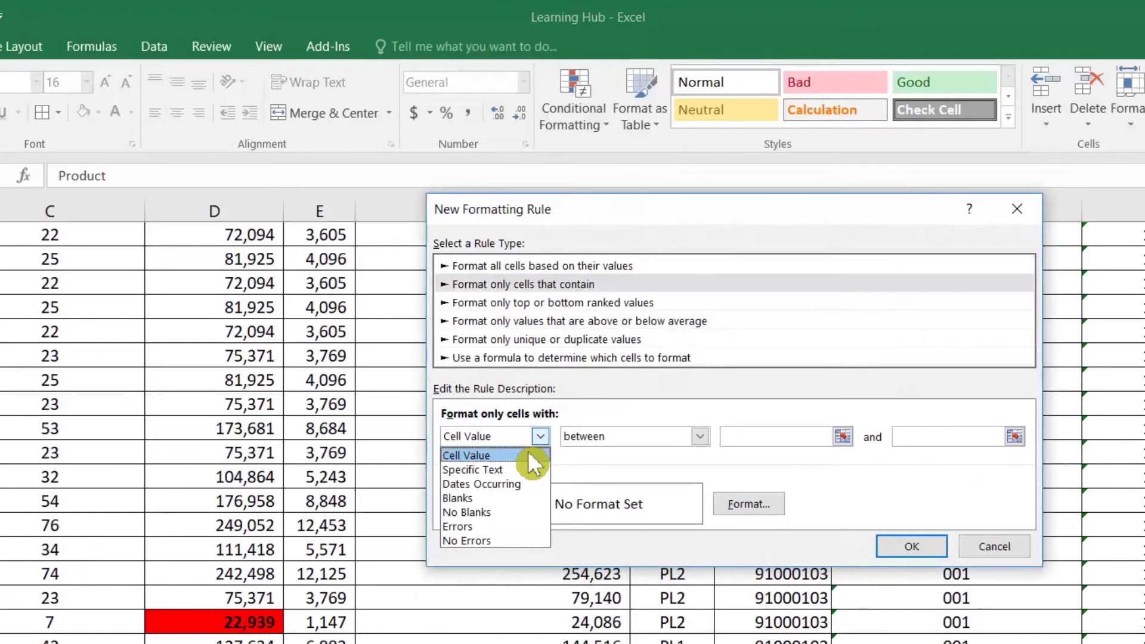
left_click(522, 463)
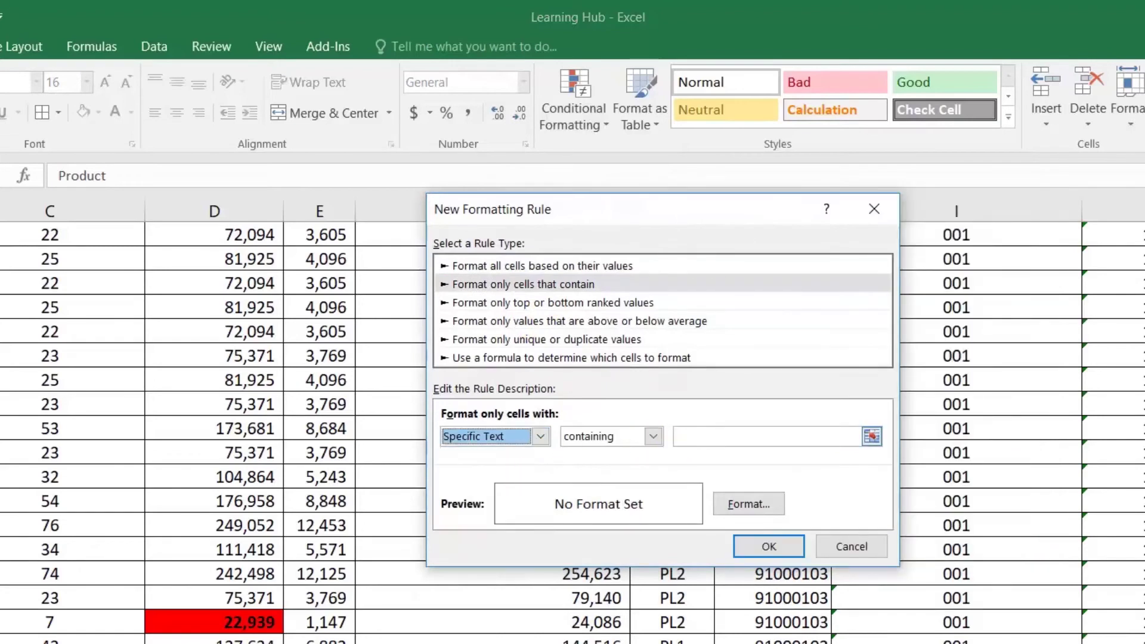
left_click(769, 436)
left_click(520, 435)
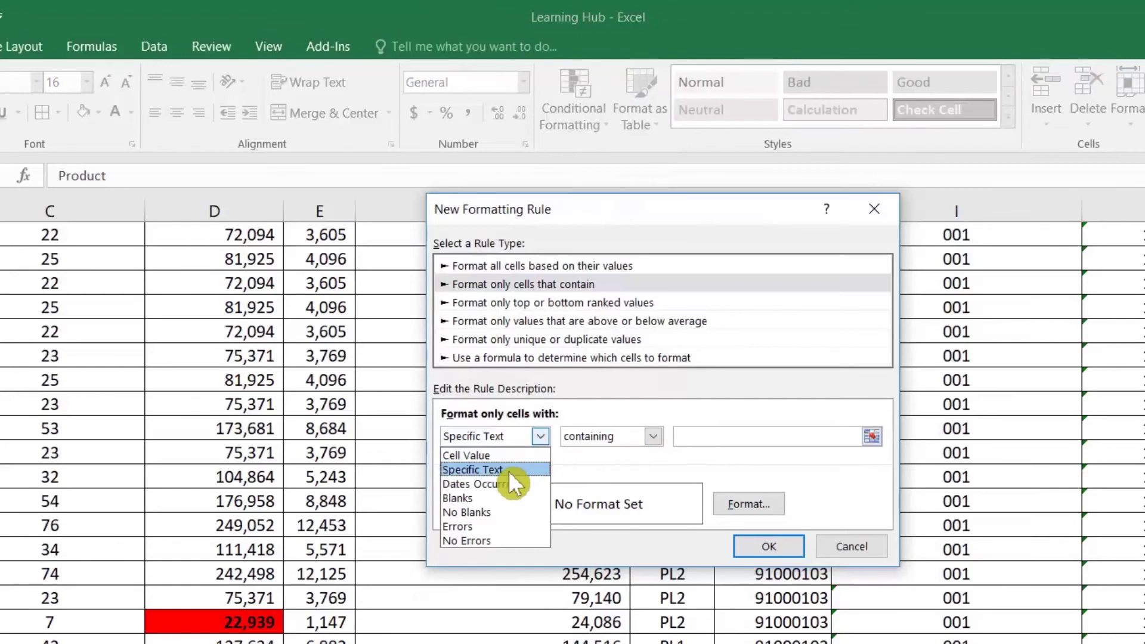
left_click(692, 454)
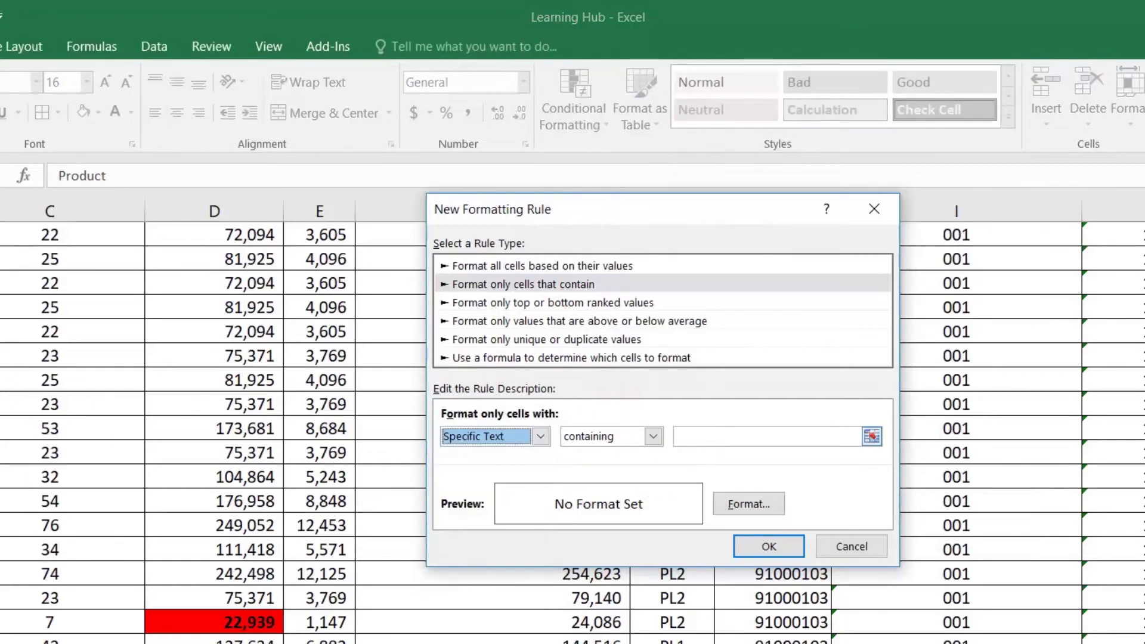
left_click(728, 436)
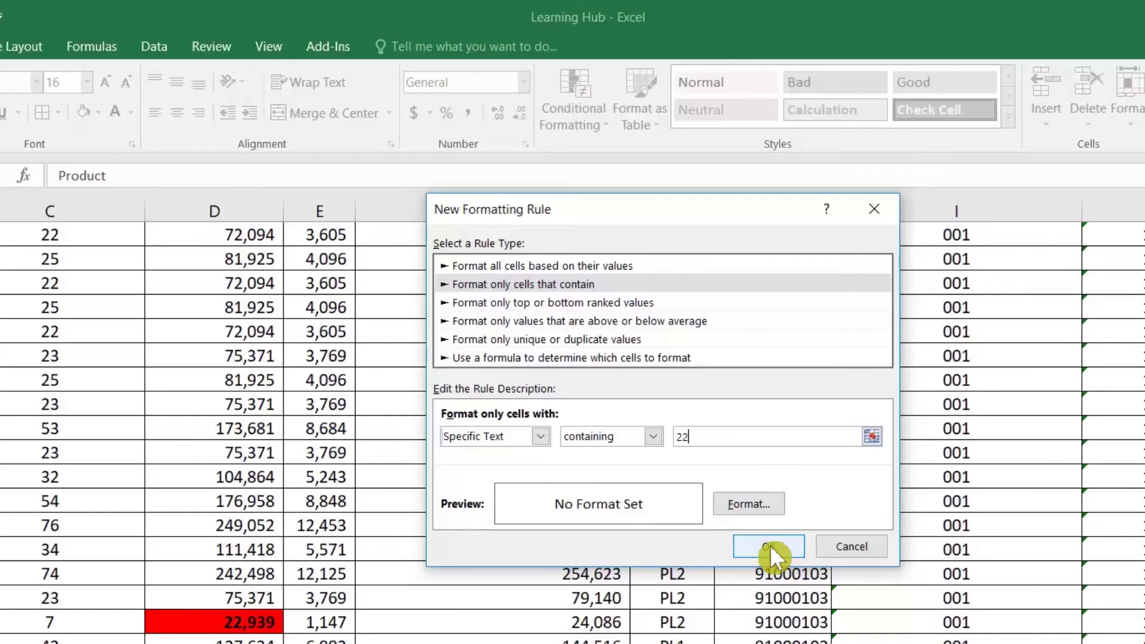
Set the rule's format to green fill and confirm it
left_click(740, 504)
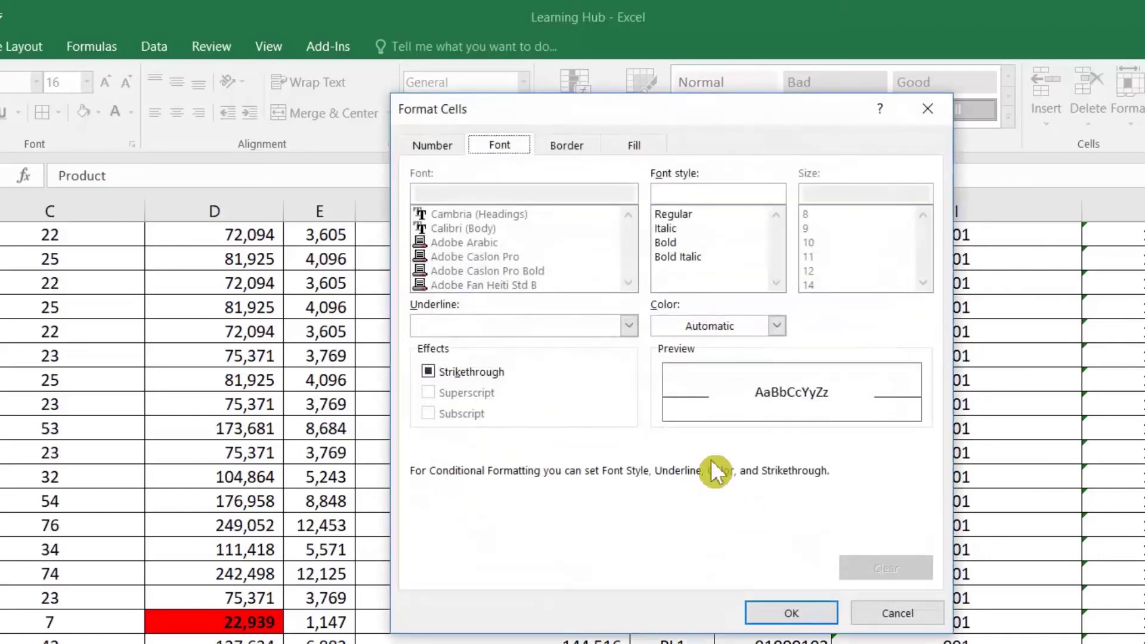
left_click(636, 145)
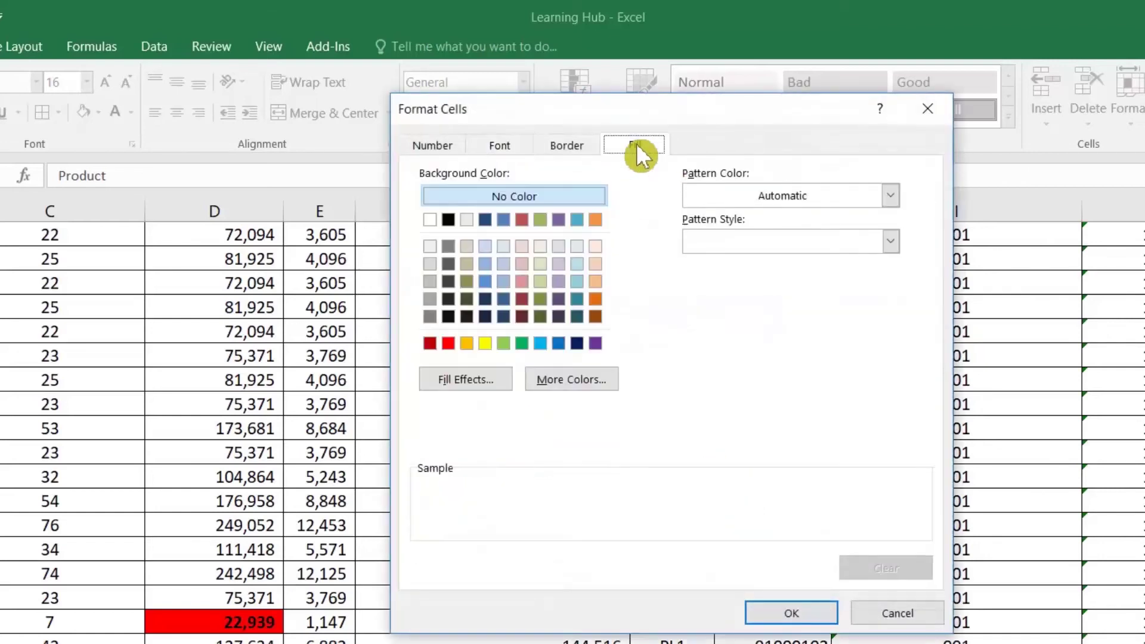
left_click(525, 340)
left_click(791, 613)
left_click(758, 541)
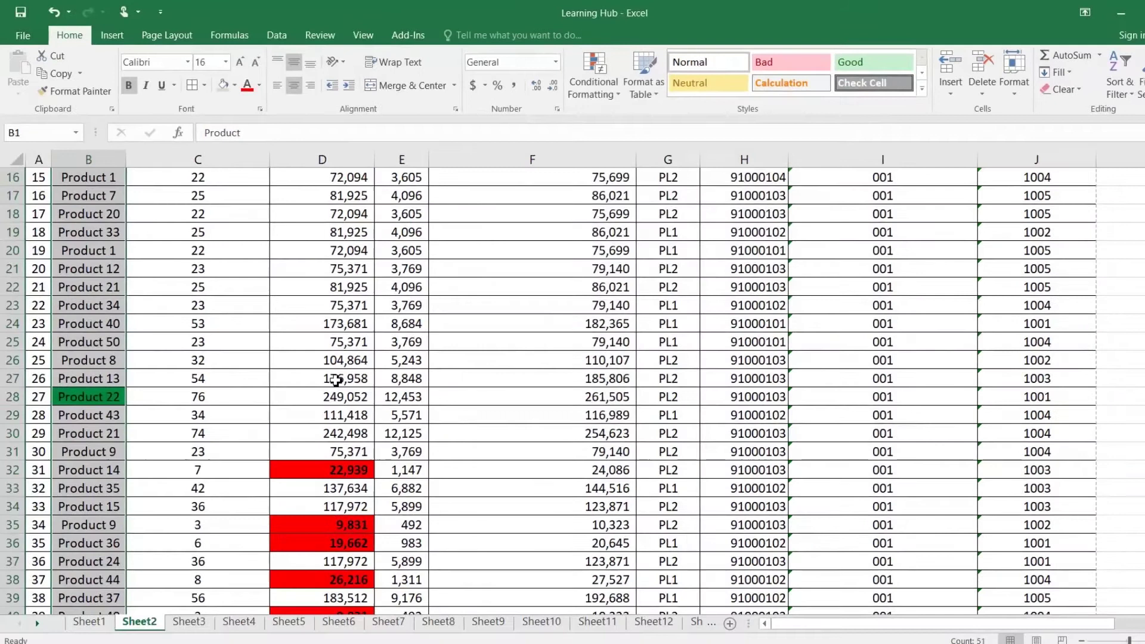
left_click(116, 449)
Scroll through the sheet to point out the green Product 22 cell
scroll(117, 441, "down", 6)
scroll(117, 441, "up", 5)
scroll(116, 441, "up", 6)
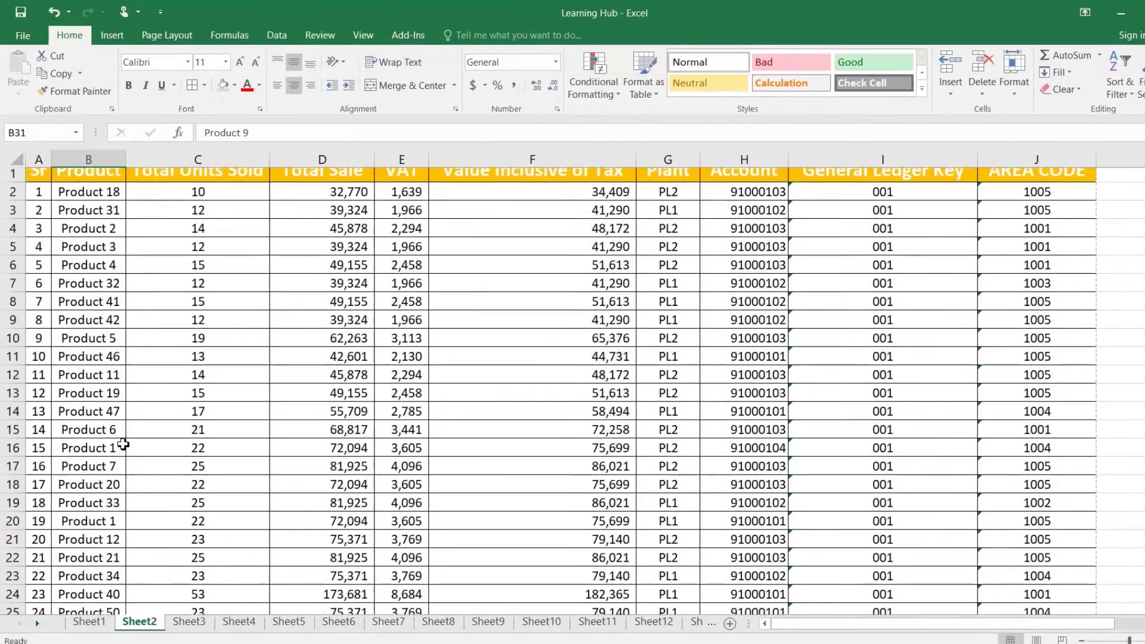
scroll(119, 444, "down", 4)
left_click(109, 454)
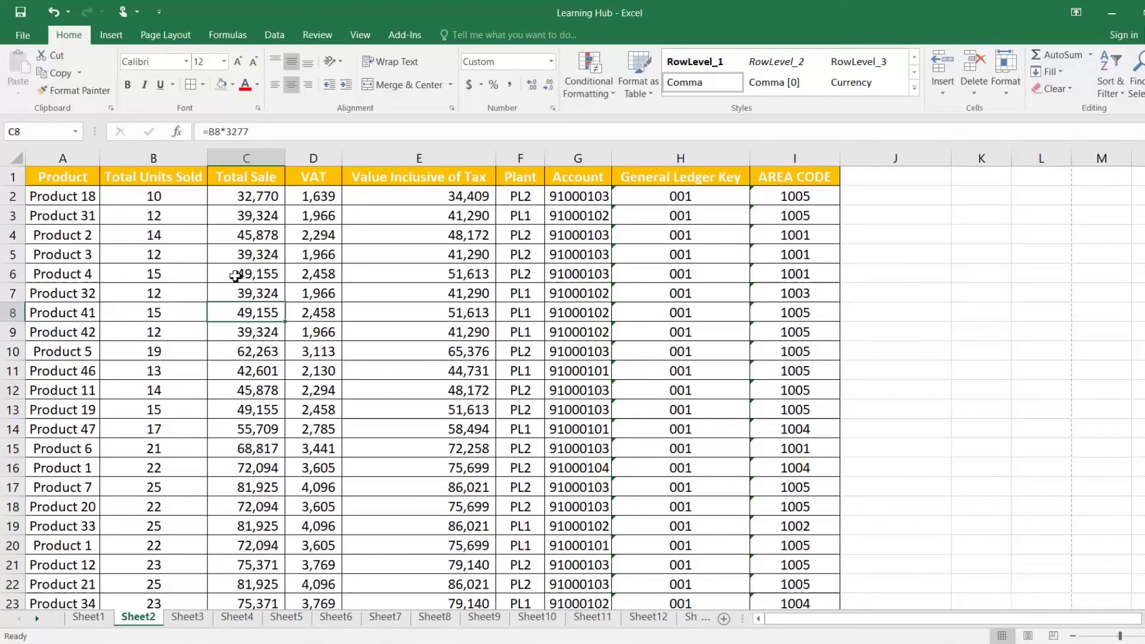
Select the table block A1:H18, then clear the selection and return to the top
left_click_drag(63, 178, 738, 511)
scroll(739, 511, "down", 9)
scroll(739, 511, "down", 5)
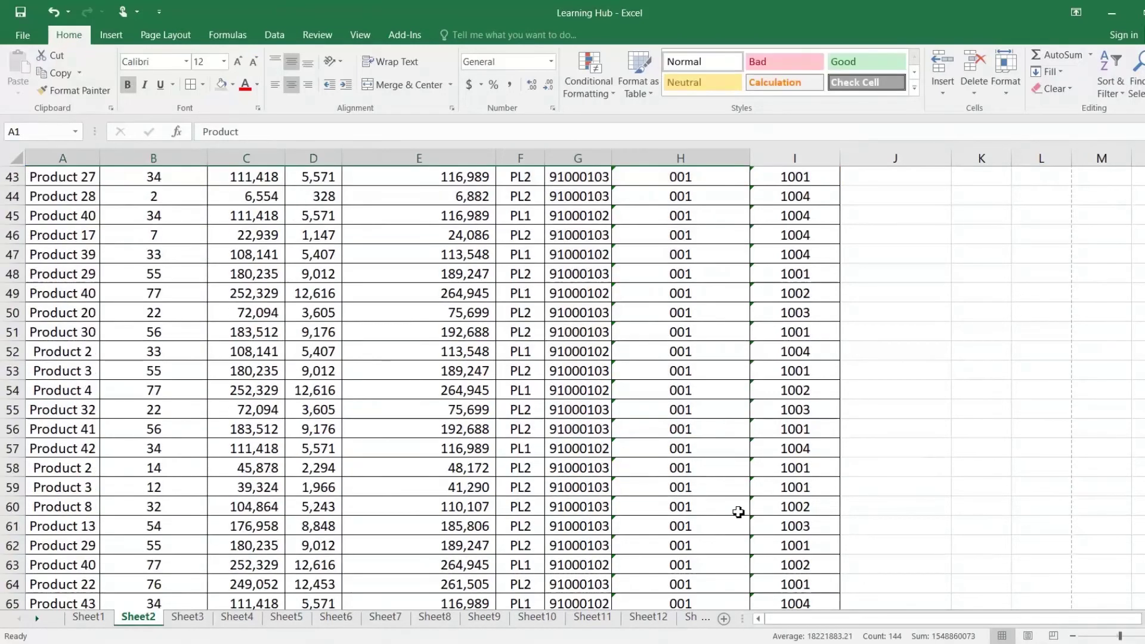
scroll(738, 512, "up", 11)
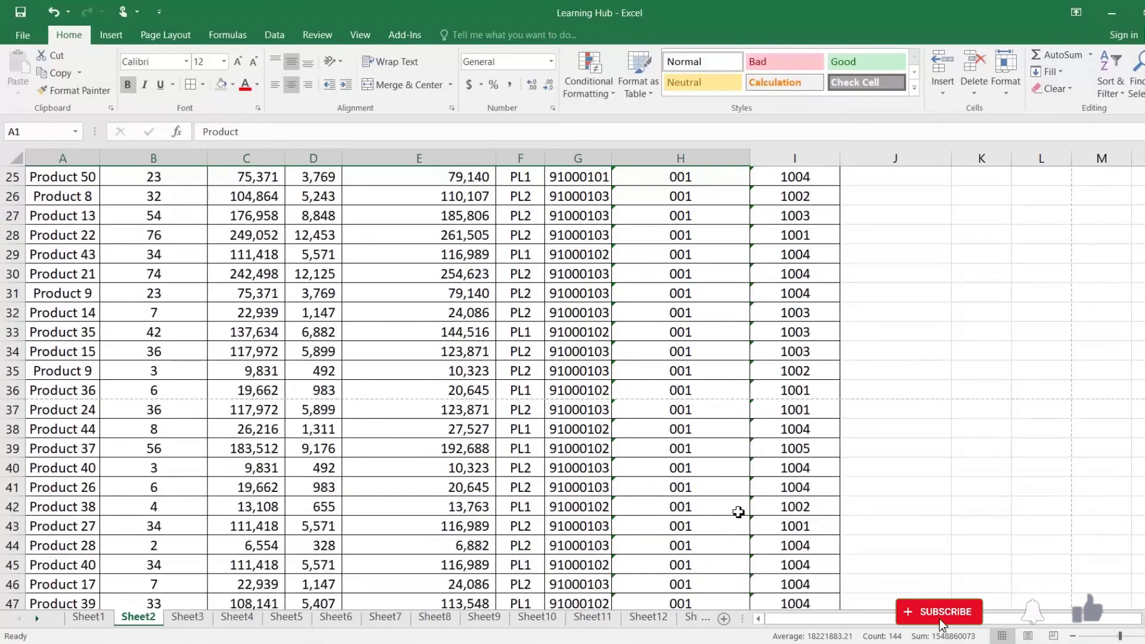
left_click(415, 327)
scroll(415, 327, "up", 3)
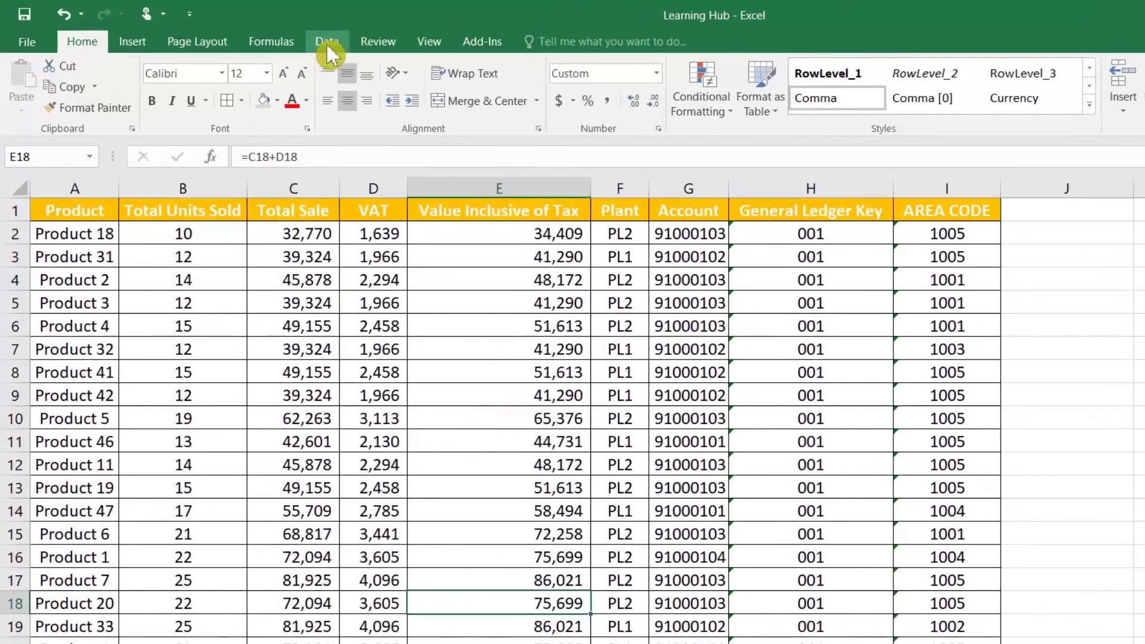
Remove duplicates across all columns with headers, deleting 13 rows and leaving 56 unique values
left_click(322, 43)
left_click(824, 97)
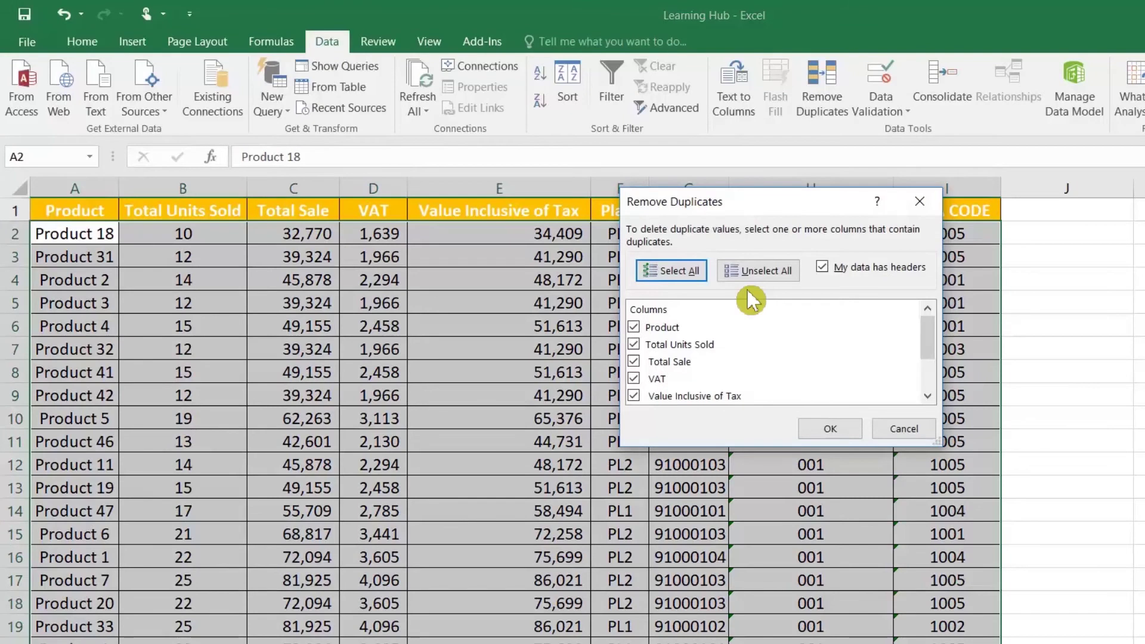
left_click(635, 378)
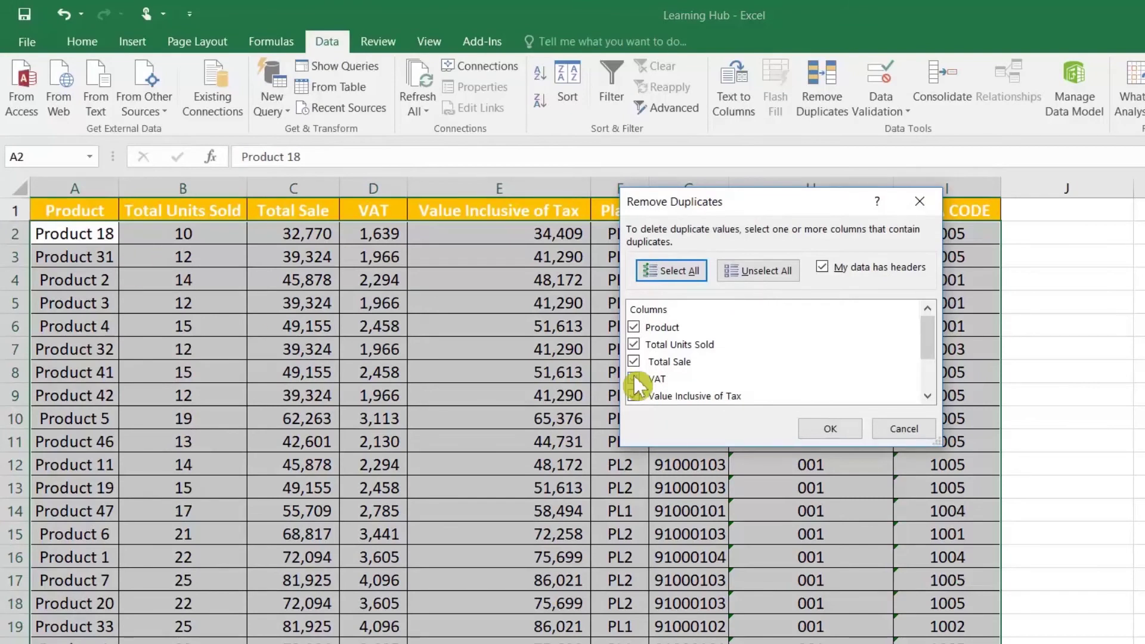
left_click(634, 378)
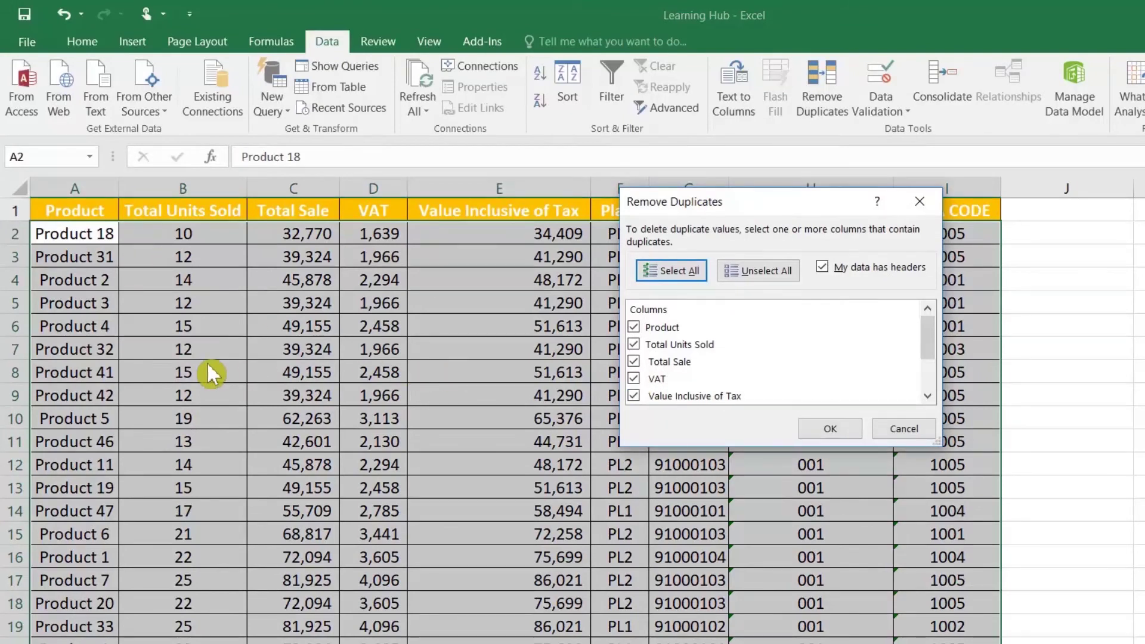
left_click_drag(683, 206, 605, 394)
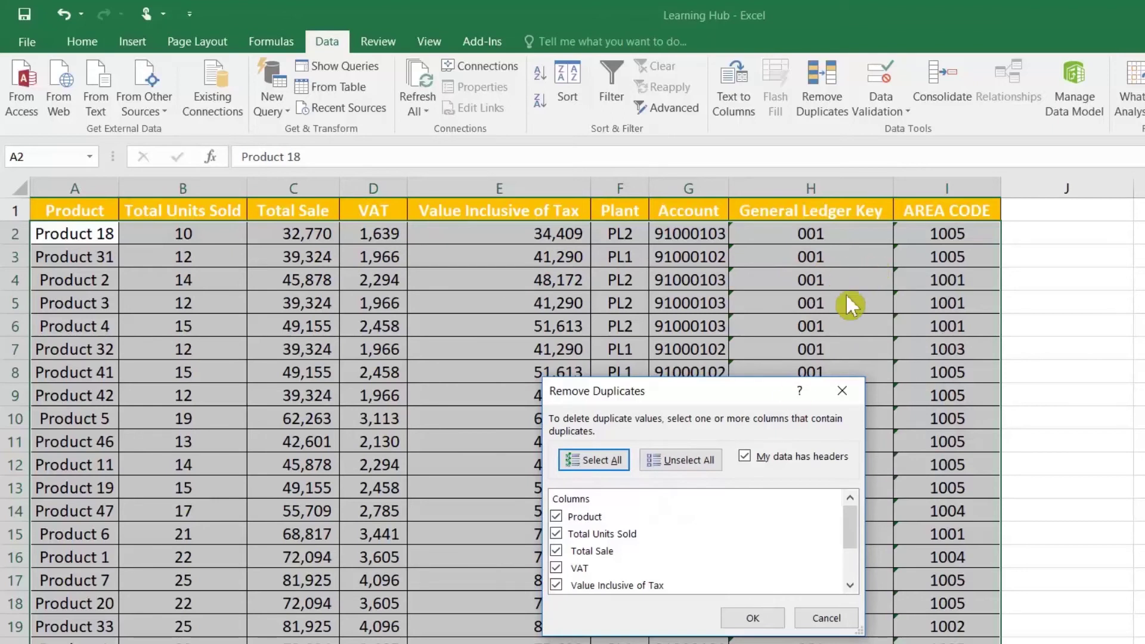
left_click(756, 620)
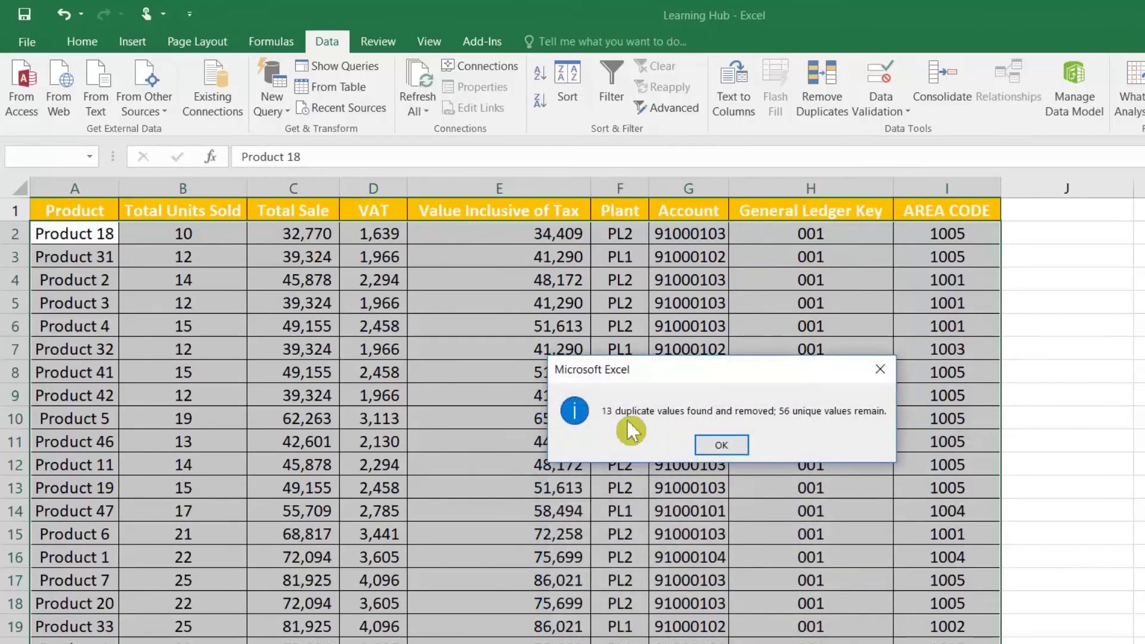
left_click(733, 445)
scroll(732, 447, "down", 14)
scroll(733, 445, "down", 1)
left_click_drag(90, 455, 89, 240)
Sort the table A to Z by Product and select the repeated Product 1 and Product 2 pairs
left_click(88, 240)
left_click(87, 212)
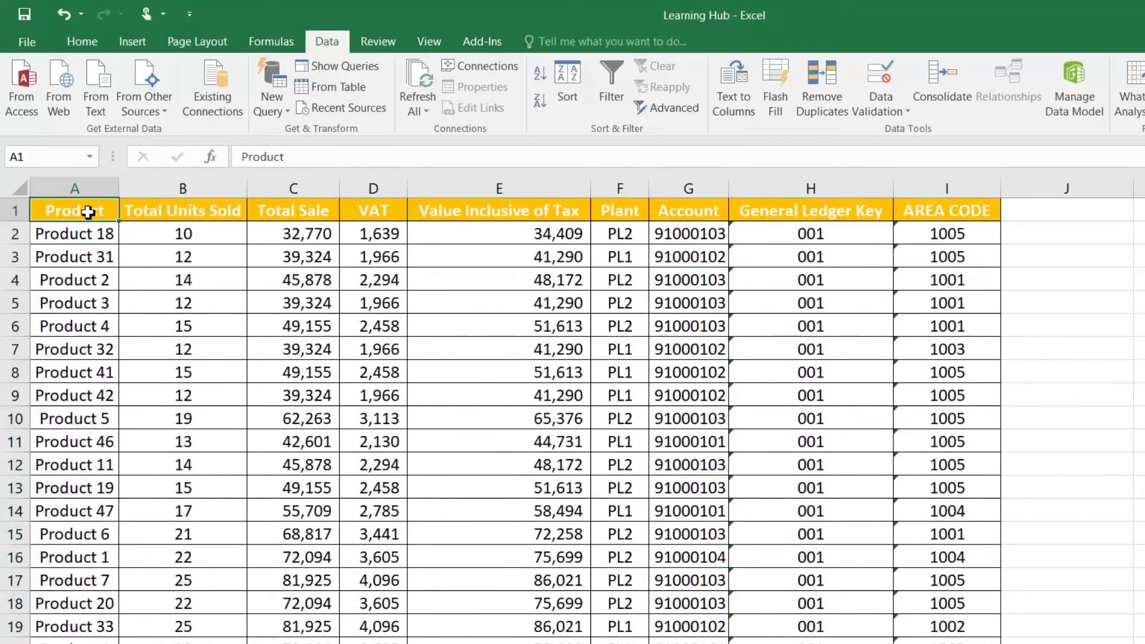
left_click(540, 72)
left_click_drag(89, 235, 95, 256)
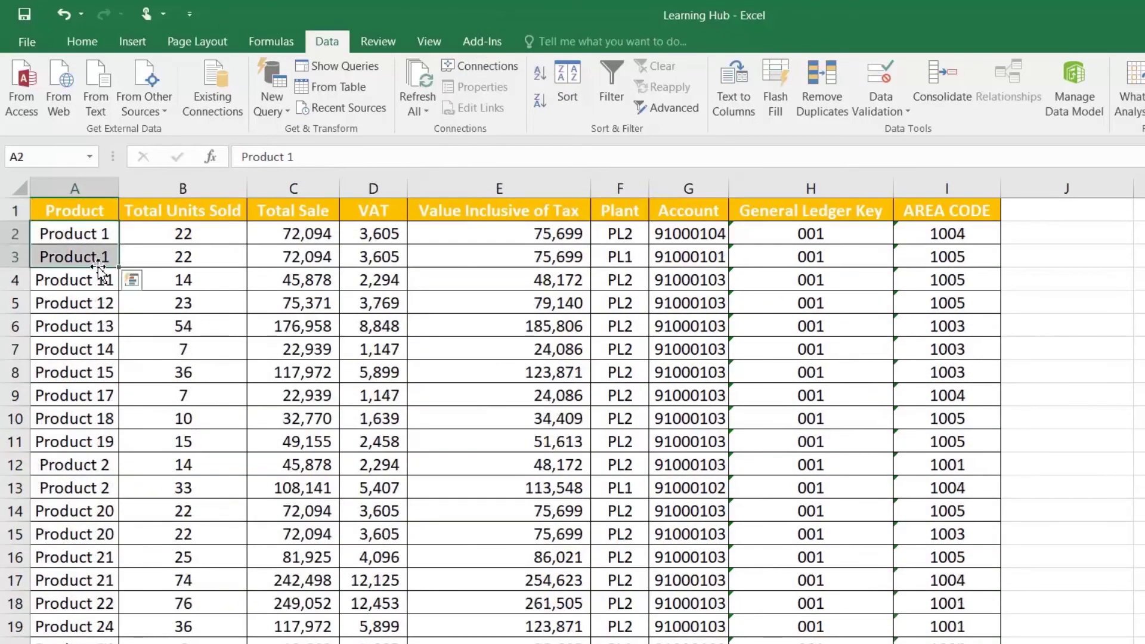
left_click(106, 285)
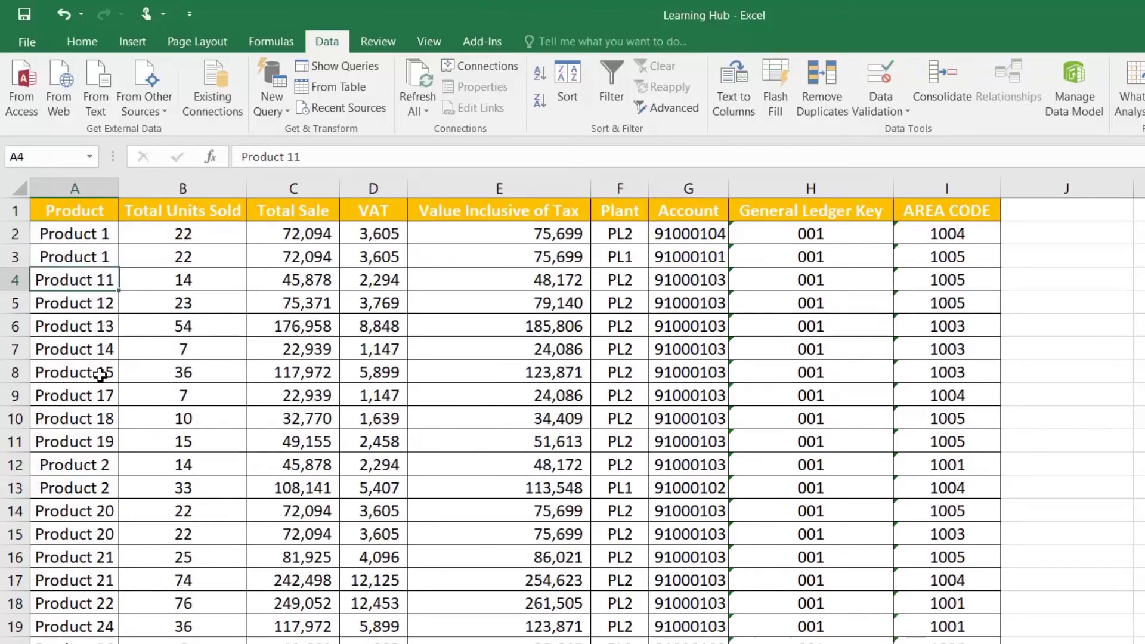
left_click_drag(87, 463, 90, 485)
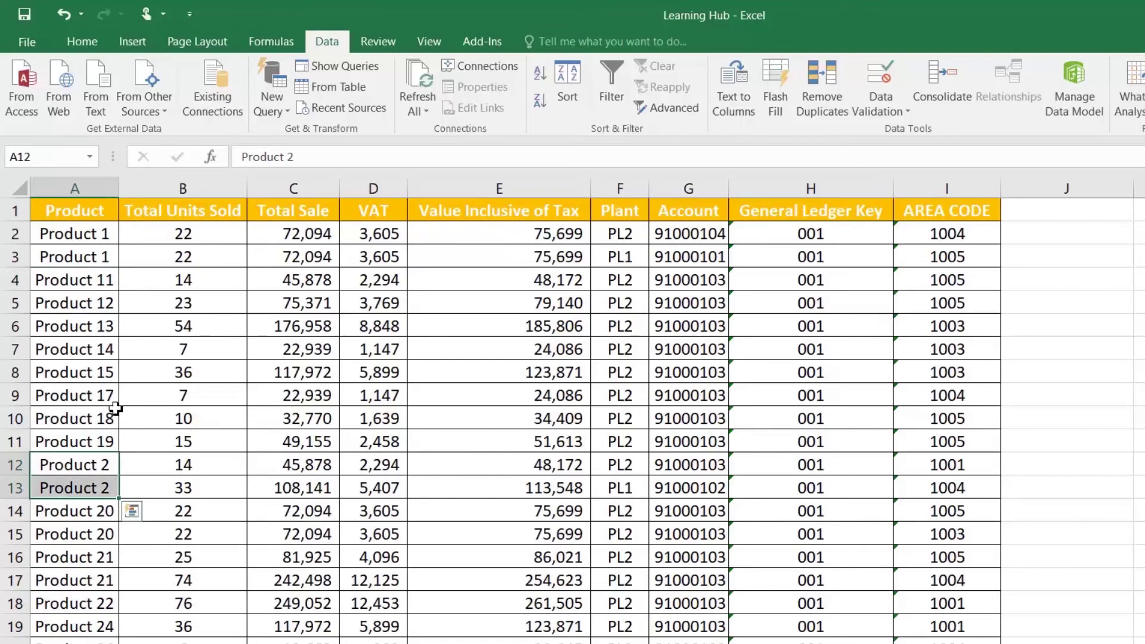
left_click(77, 258)
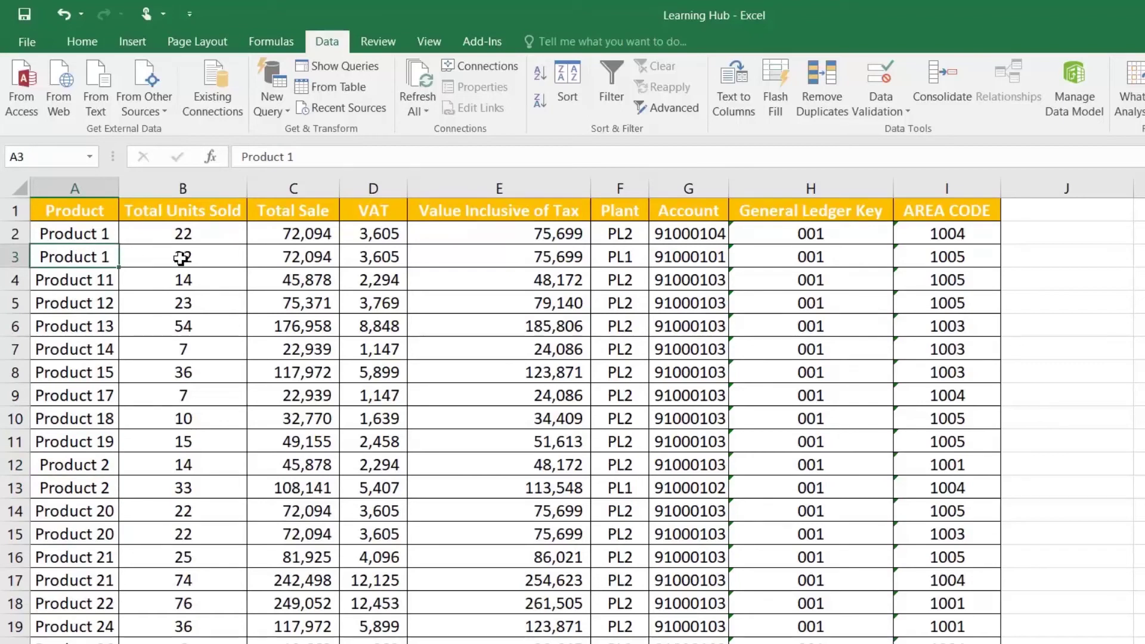
left_click(77, 212)
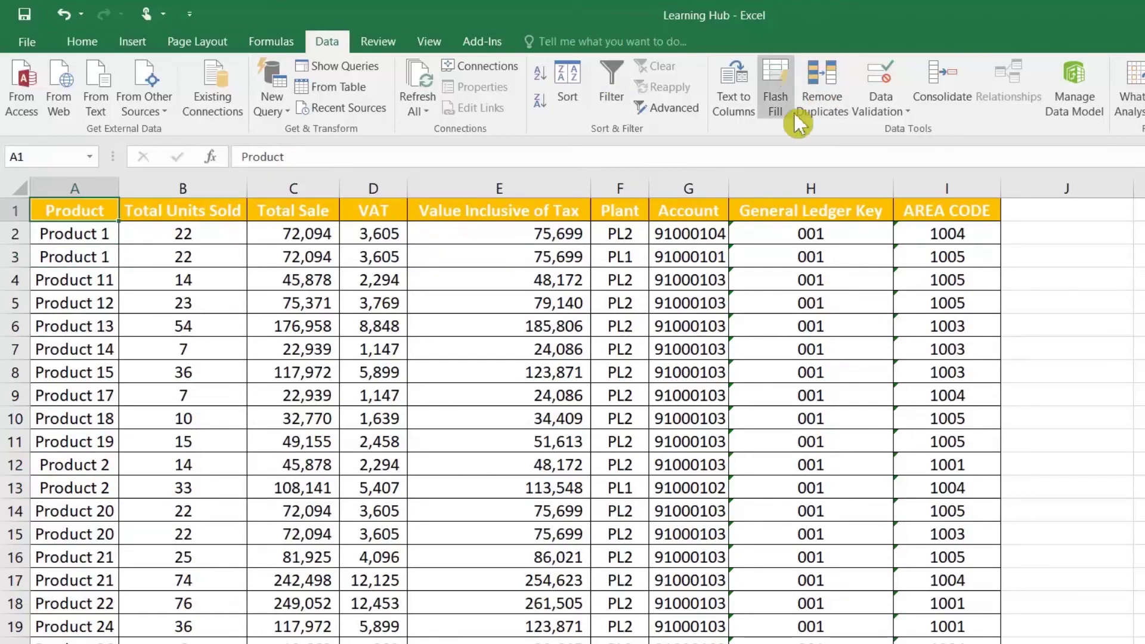
Remove duplicates checking only the Product column, deleting 13 rows and keeping 43 unique products
left_click(821, 93)
left_click(687, 462)
left_click(555, 516)
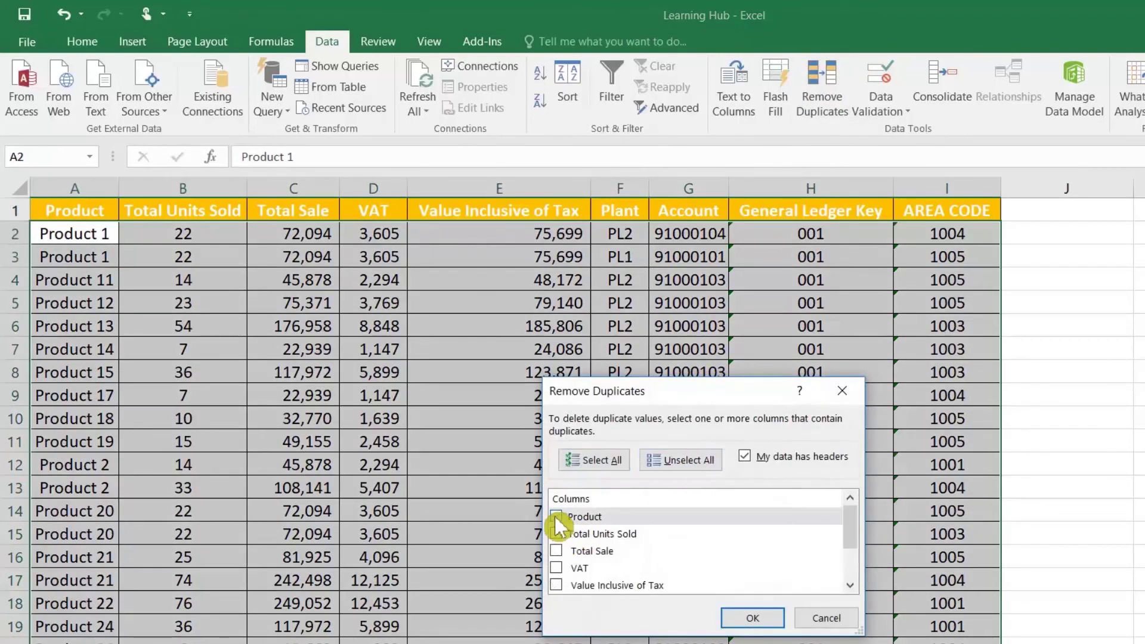
left_click(755, 617)
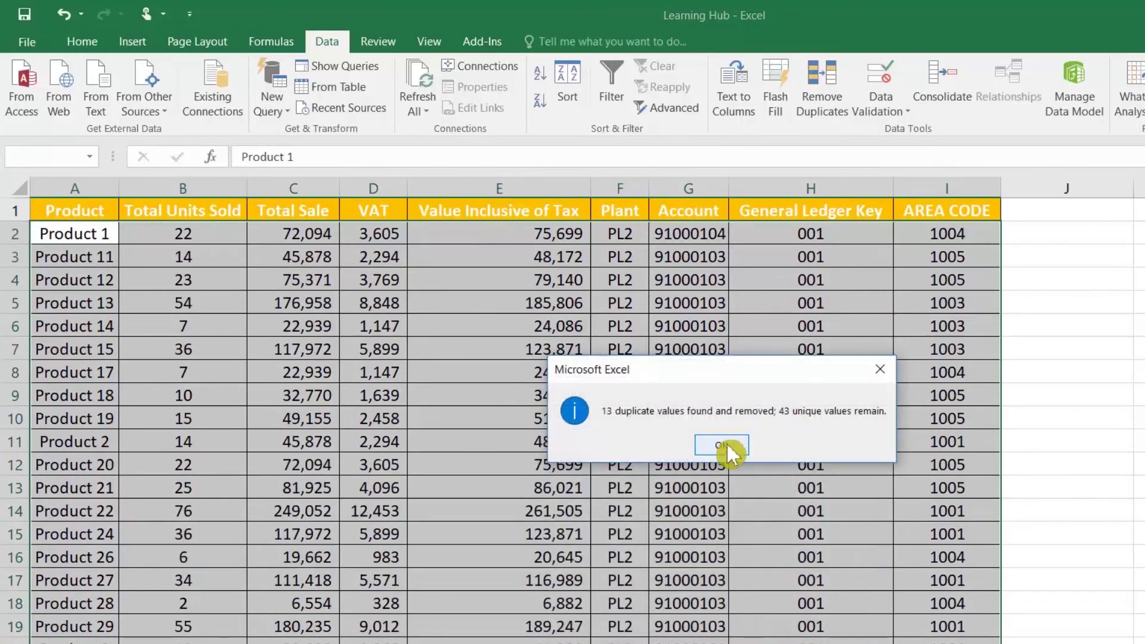
left_click(724, 445)
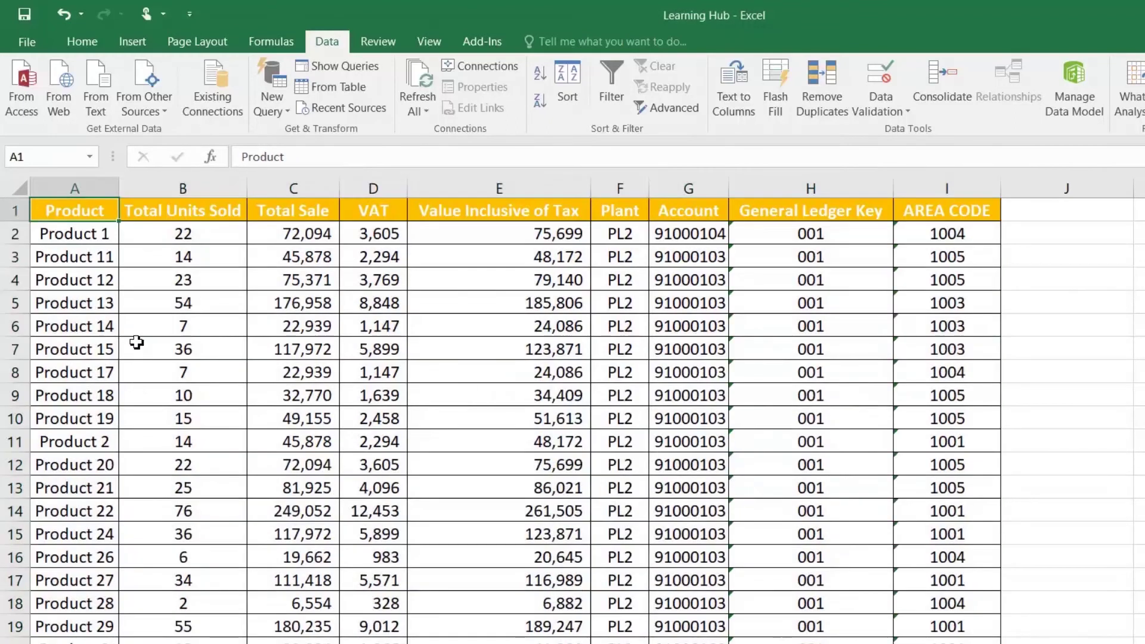
Scroll through the remaining unique products to review the result
left_click(91, 237)
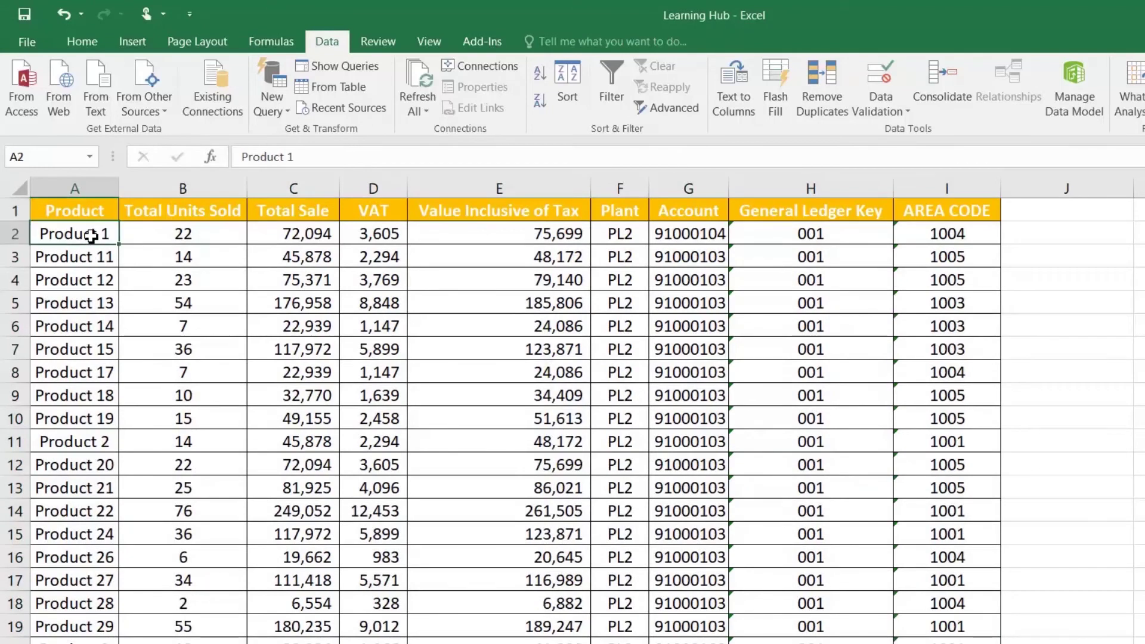
scroll(60, 488, "down", 2)
scroll(60, 488, "down", 6)
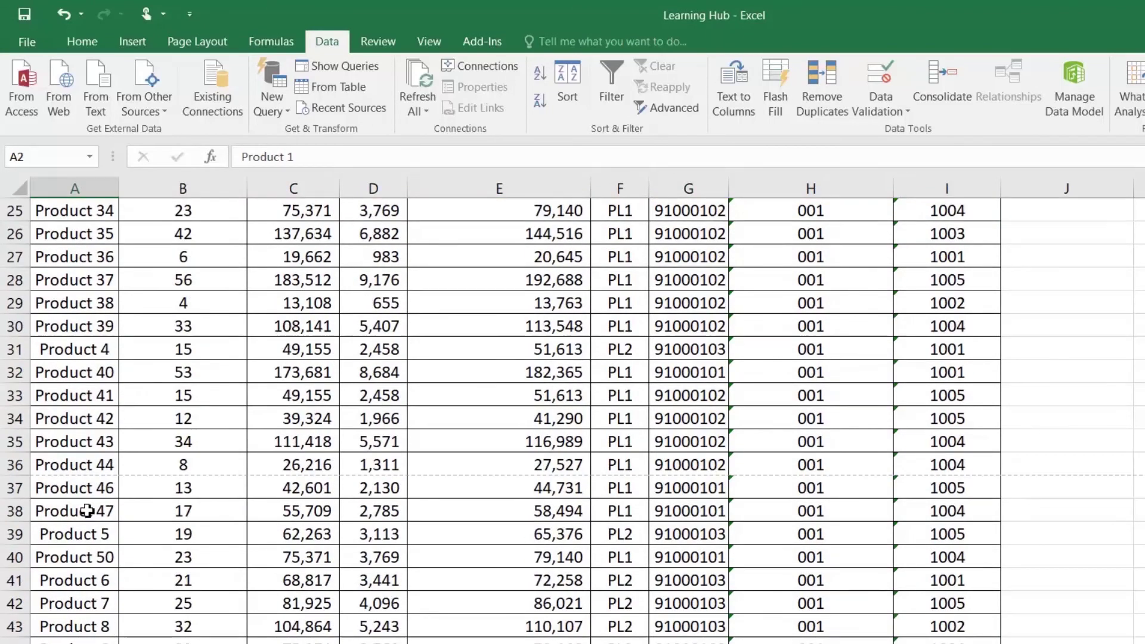
scroll(88, 511, "up", 8)
left_click_drag(321, 394, 316, 374)
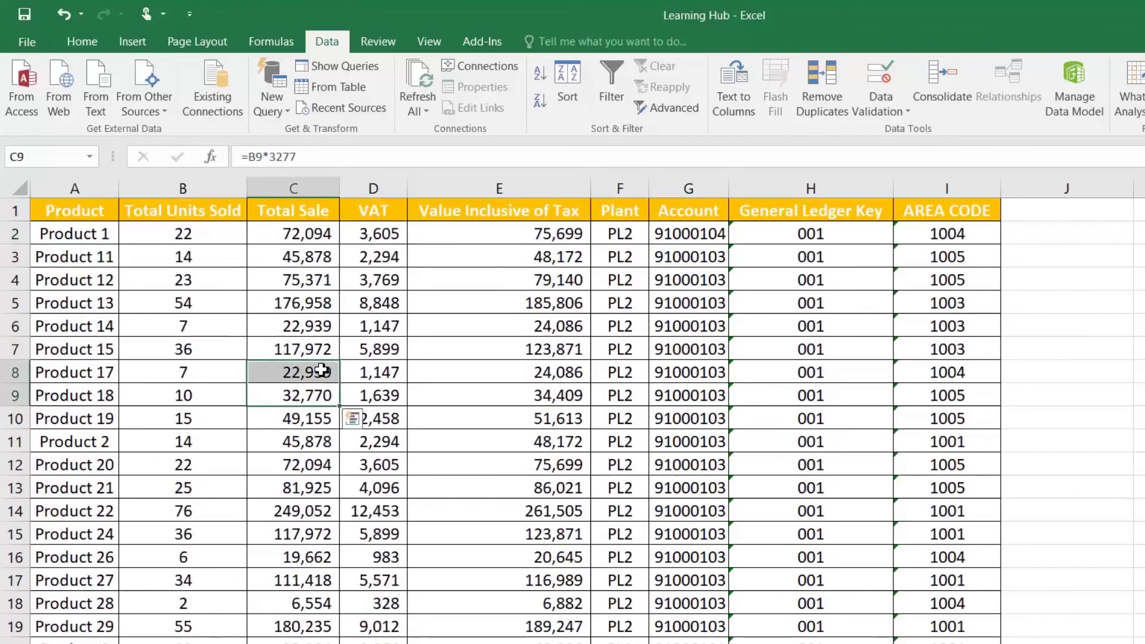
left_click(131, 258)
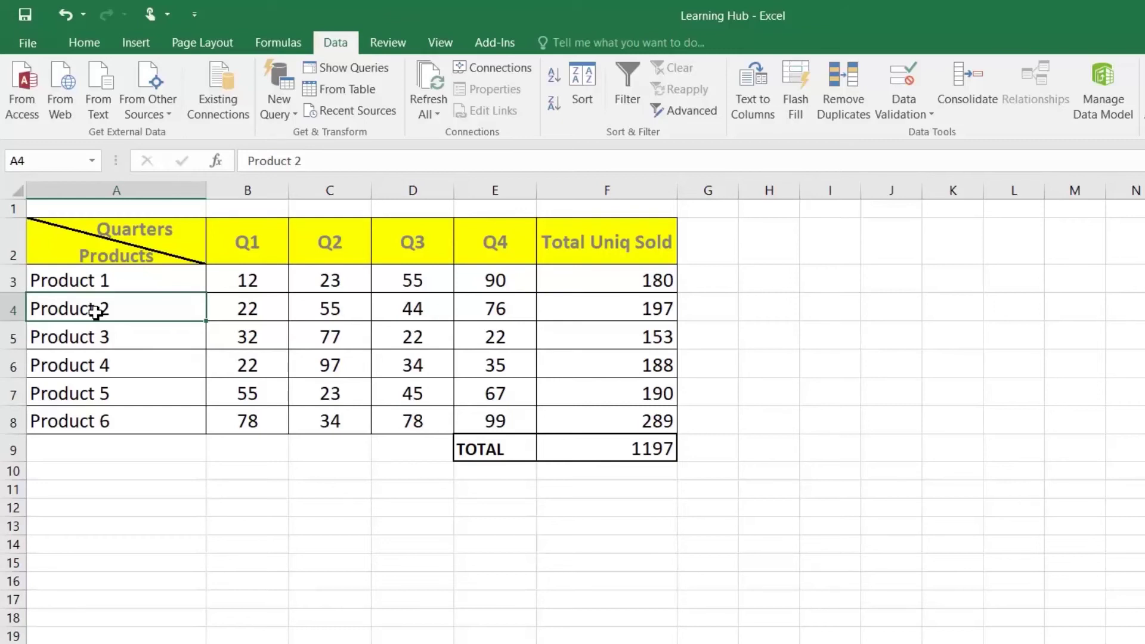
Name the Q1 and Q2 columns from their top-row headers with Ctrl+Shift+F3
left_click_drag(235, 243, 239, 422)
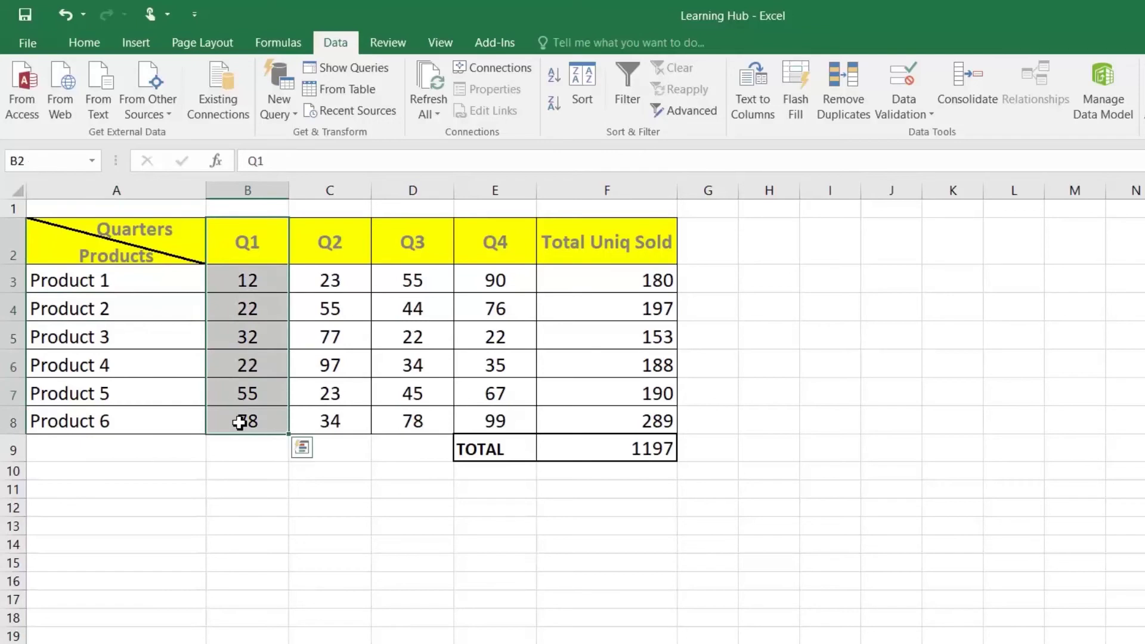
key("ctrl+shift+F3")
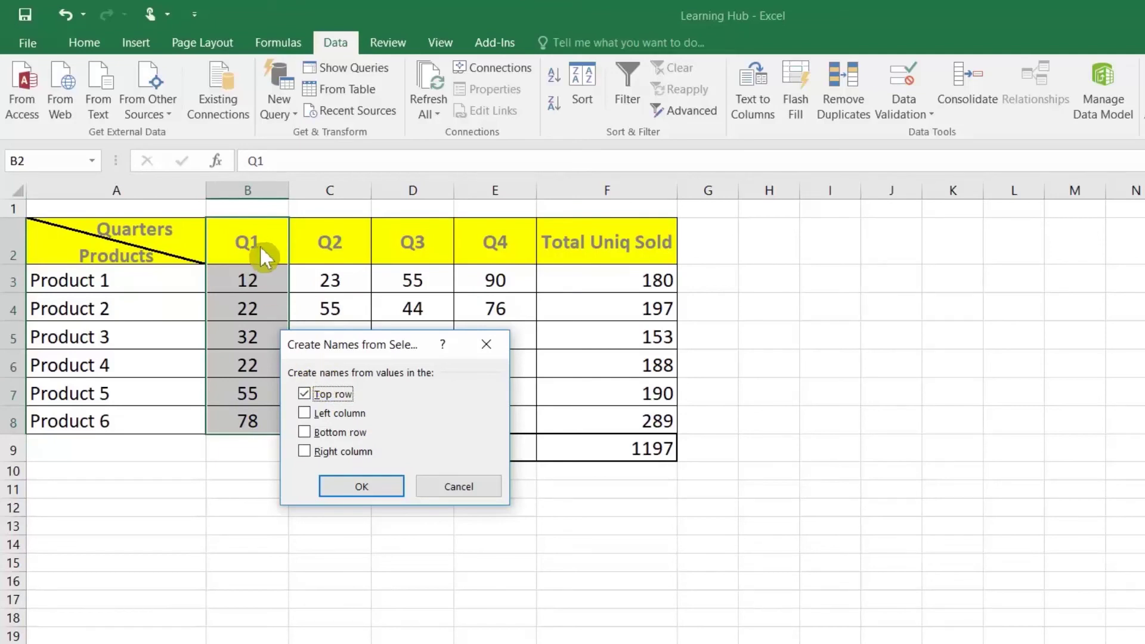
left_click(389, 485)
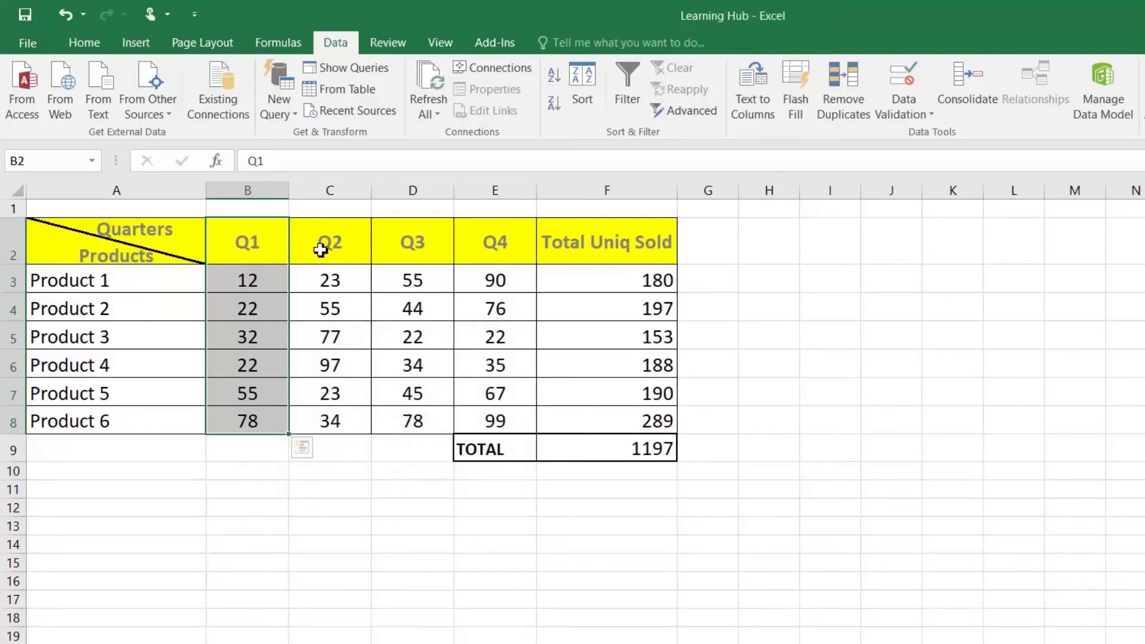
left_click_drag(320, 245, 326, 410)
key("ctrl+shift+F3")
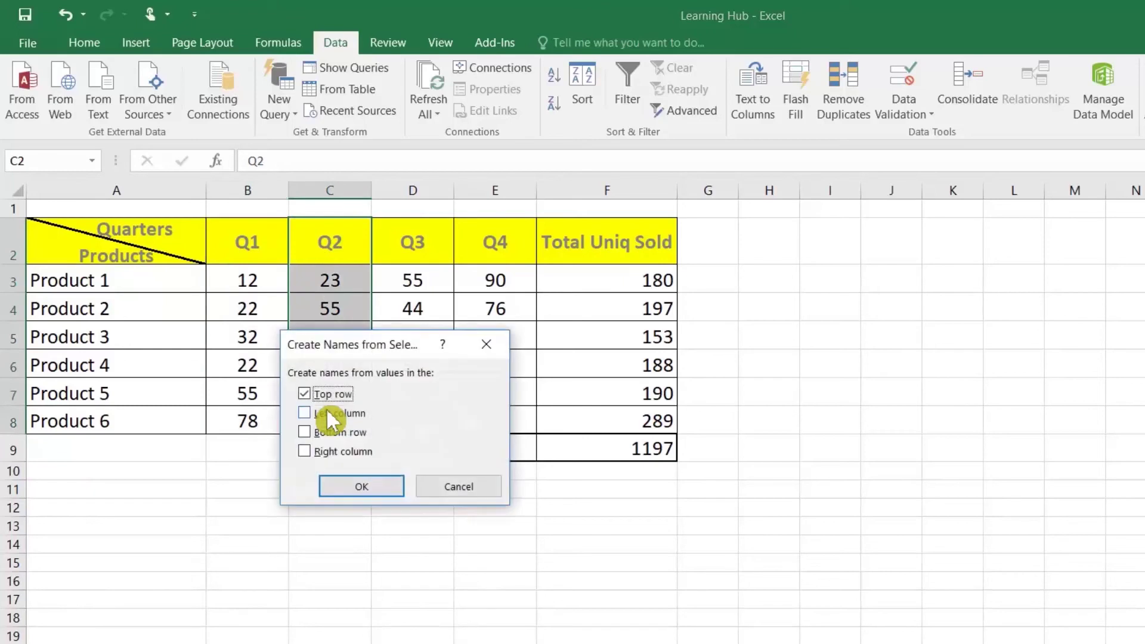
left_click(355, 485)
Name the Q3 figures Q3SALE in the Name Box
left_click_drag(391, 245, 382, 392)
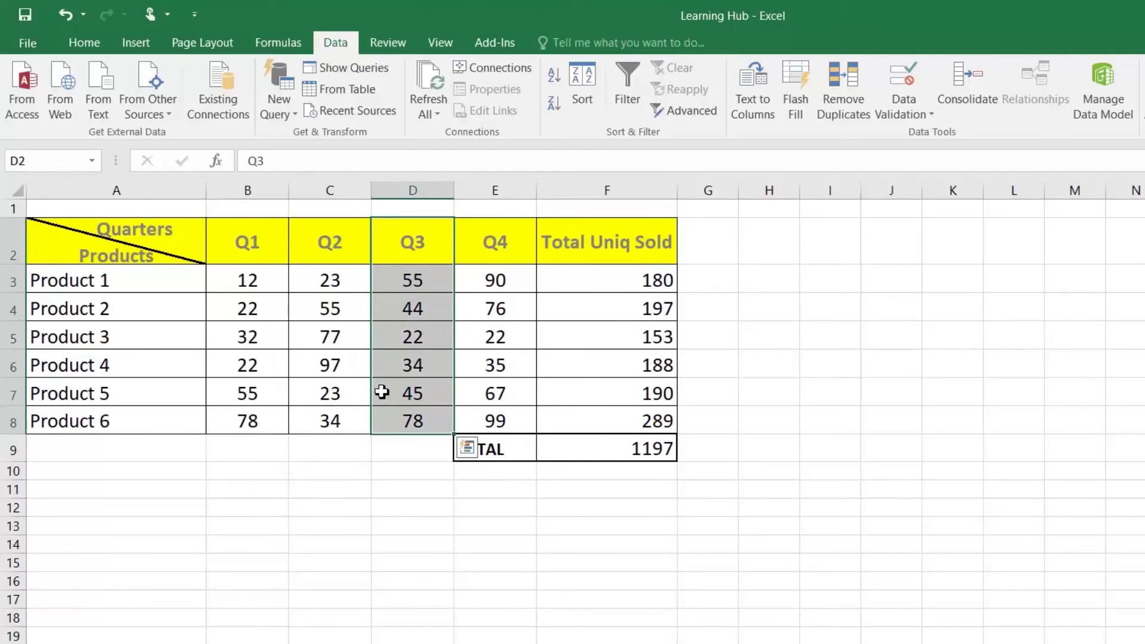
left_click(21, 161)
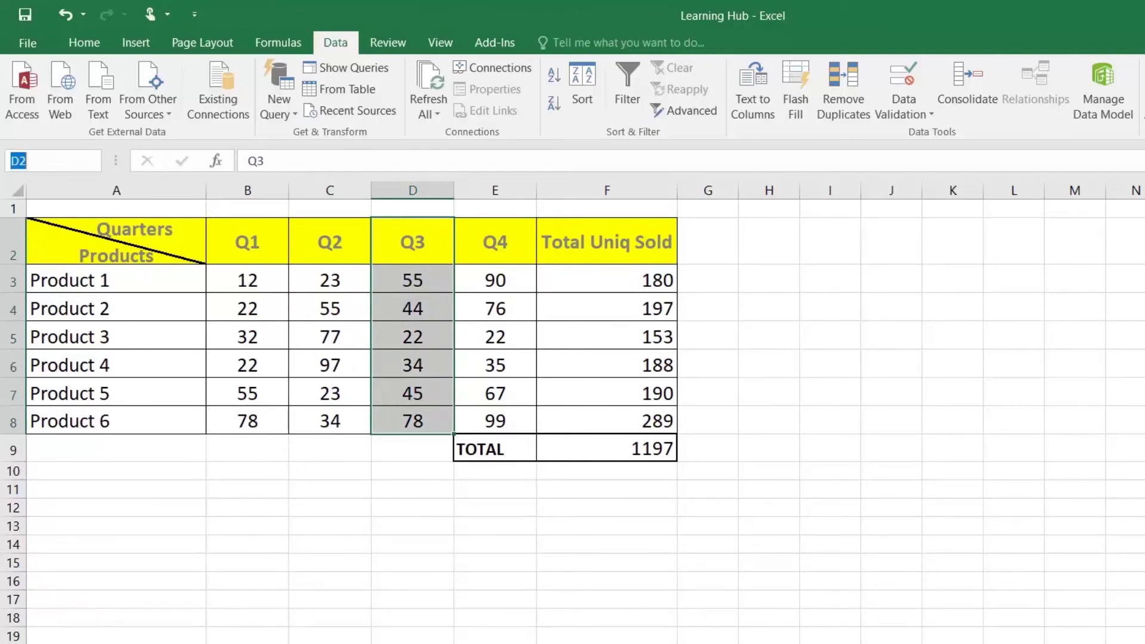
type("Q")
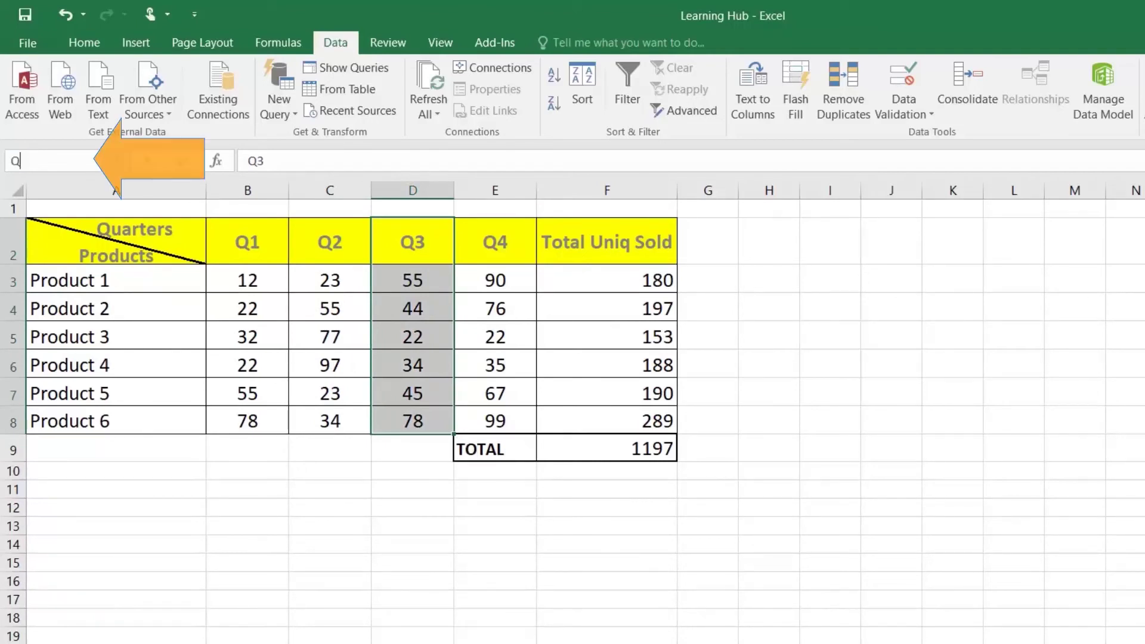
type("3SALE")
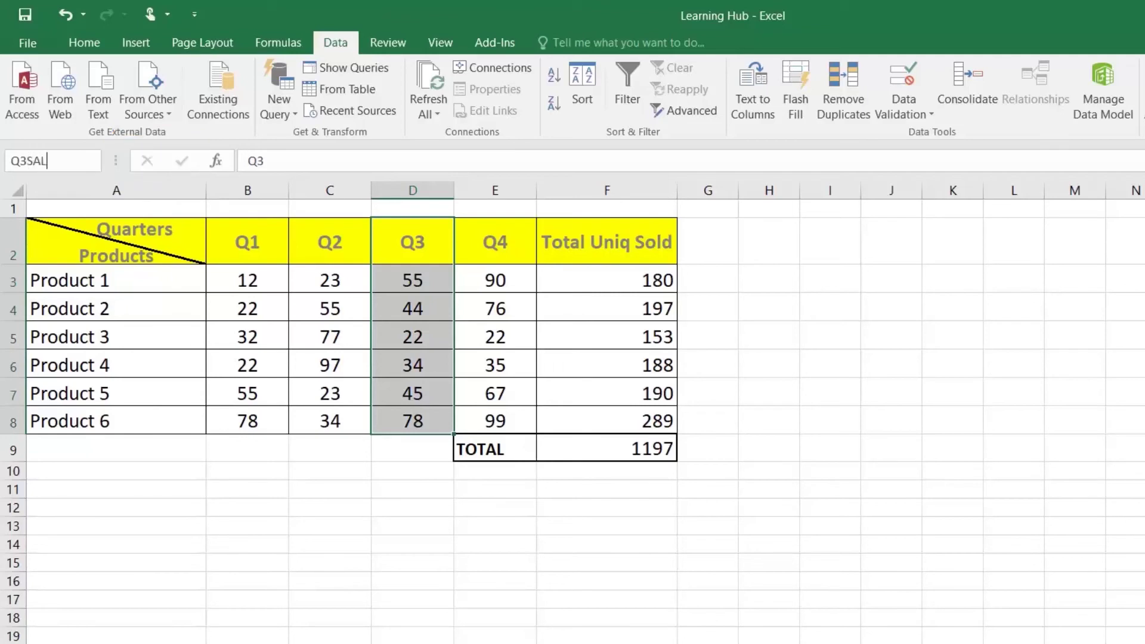
key("Return")
Name the Q4 column from its header via Formulas > Create from Selection
left_click_drag(498, 249, 499, 422)
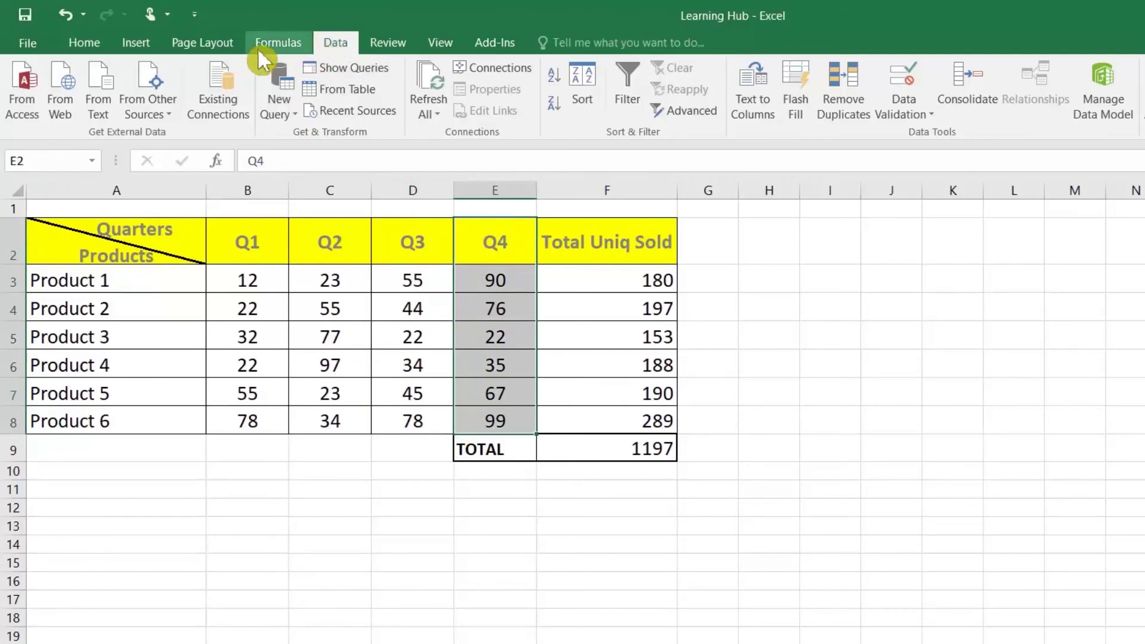
left_click(278, 45)
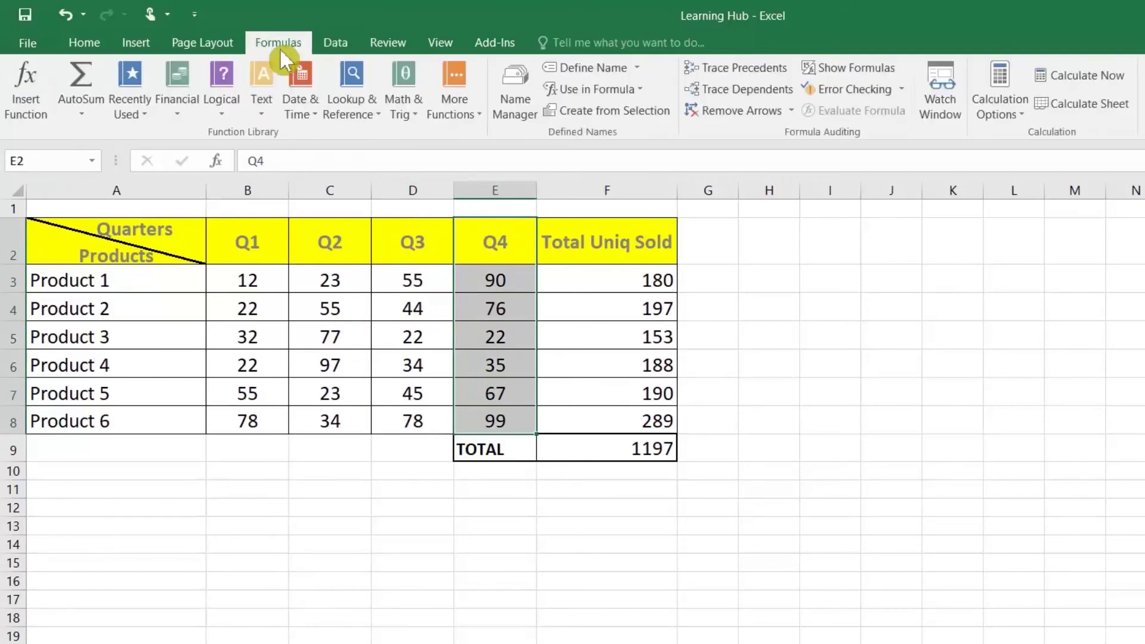
left_click(617, 109)
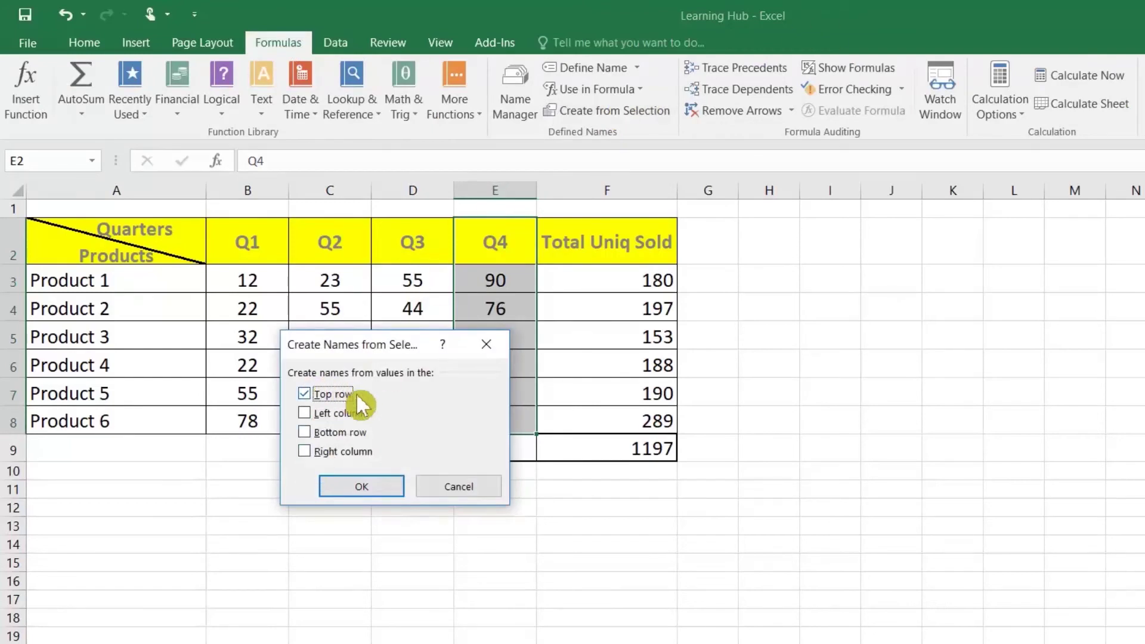
left_click(380, 488)
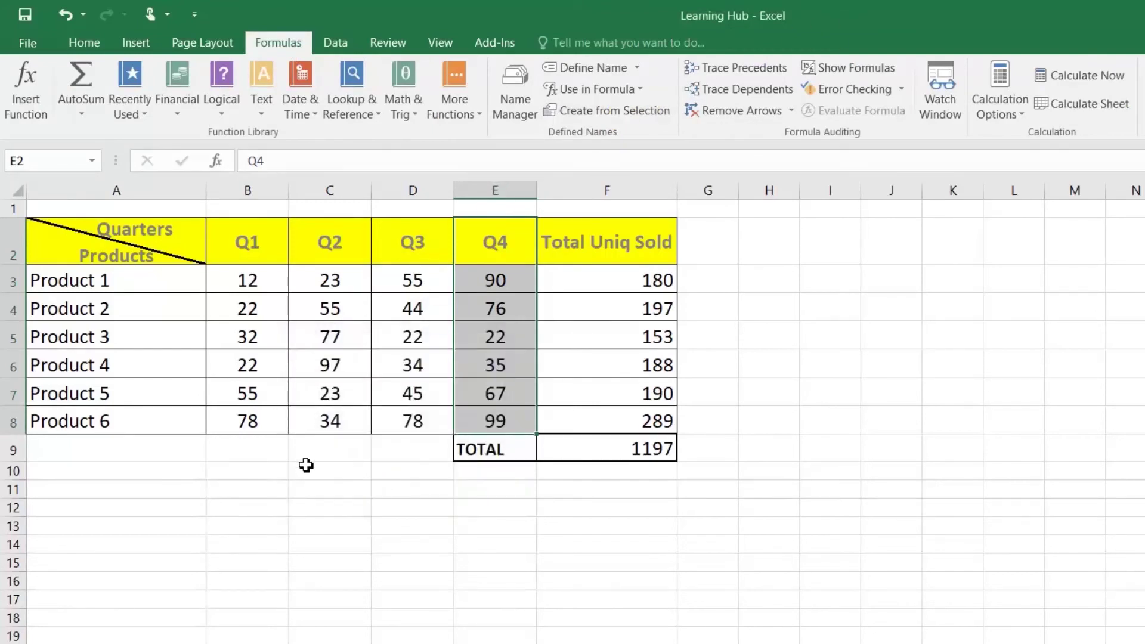
left_click(313, 525)
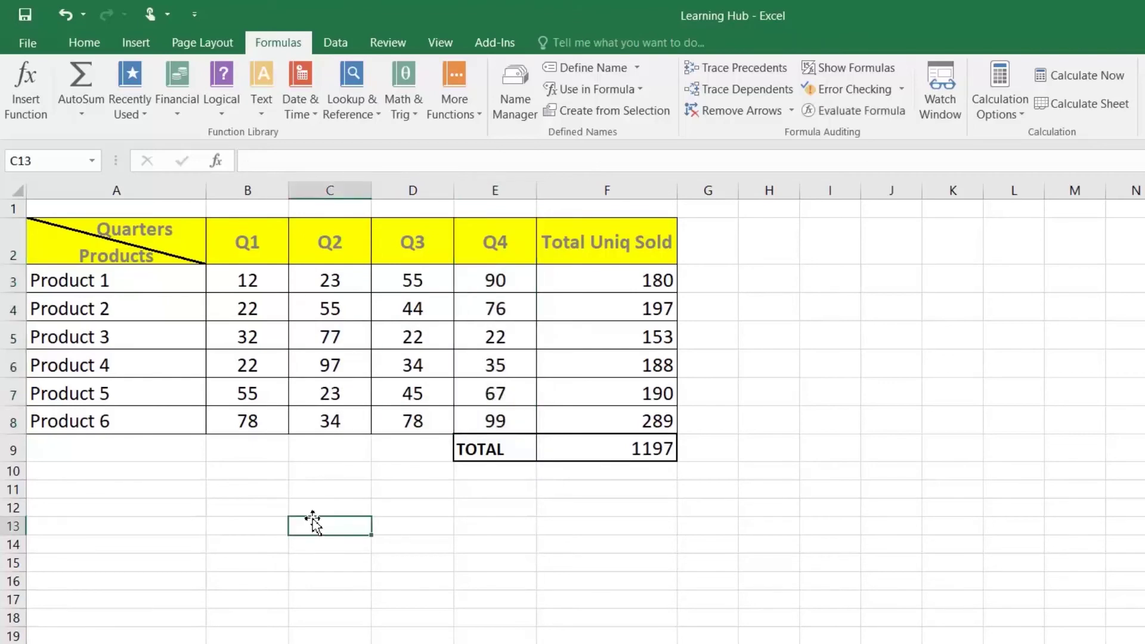
type("=")
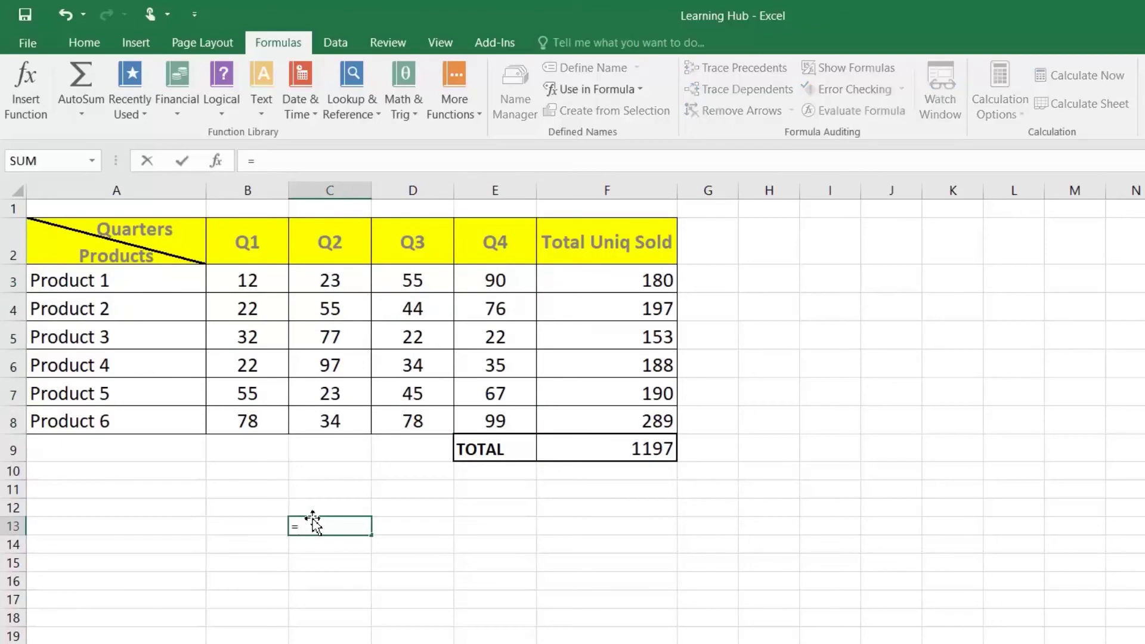
type("SUM(Q1")
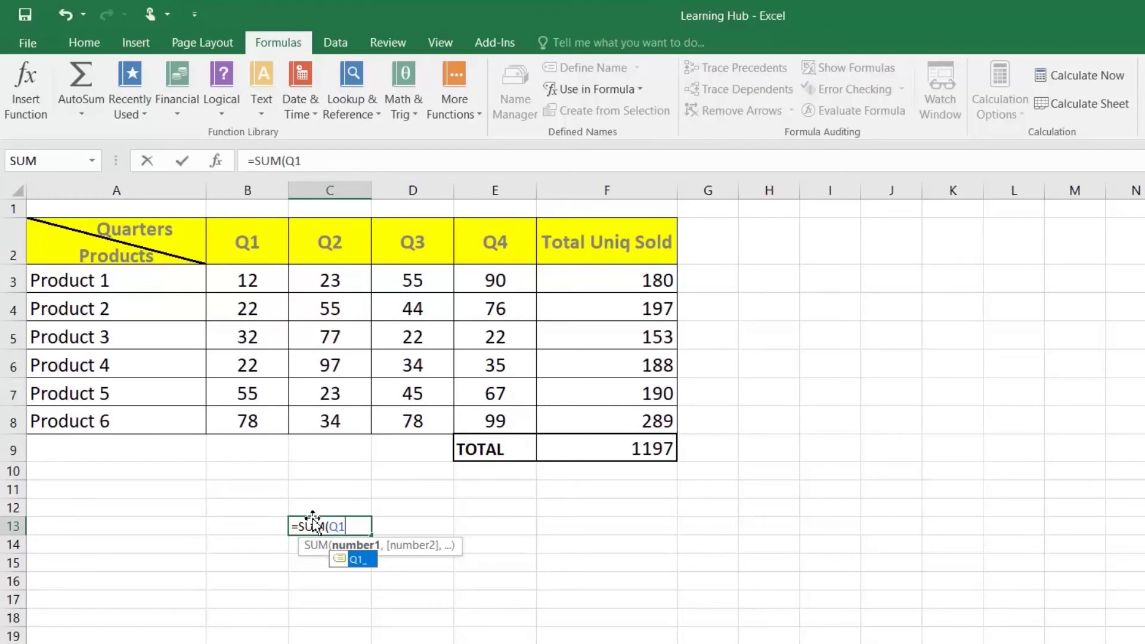
key("Tab")
type(",Q2")
key("Tab")
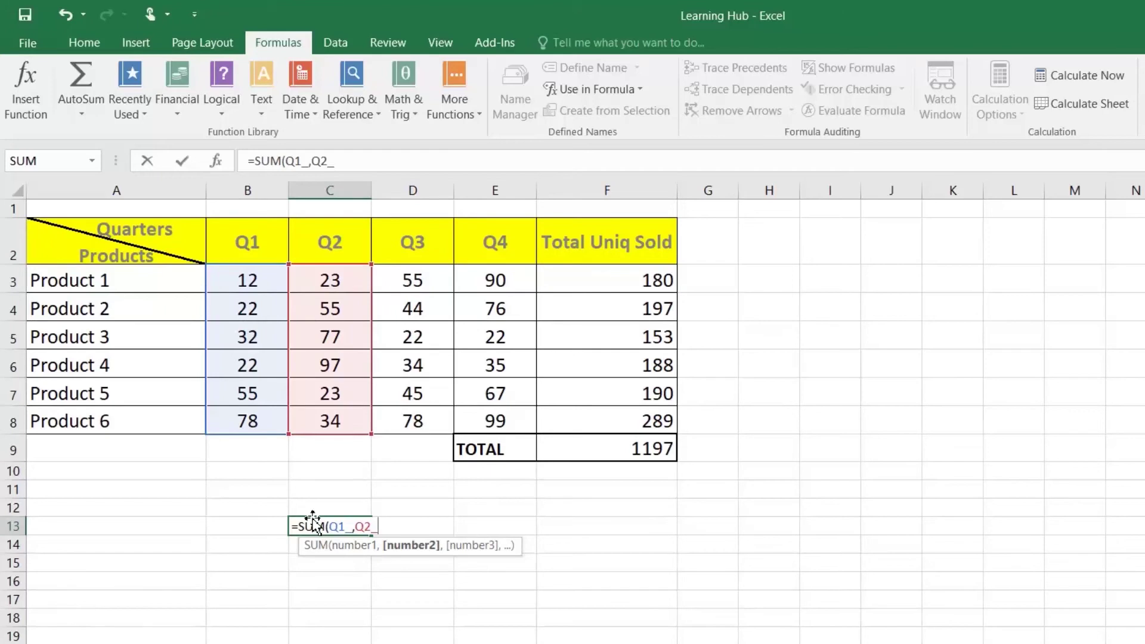
type(",Q")
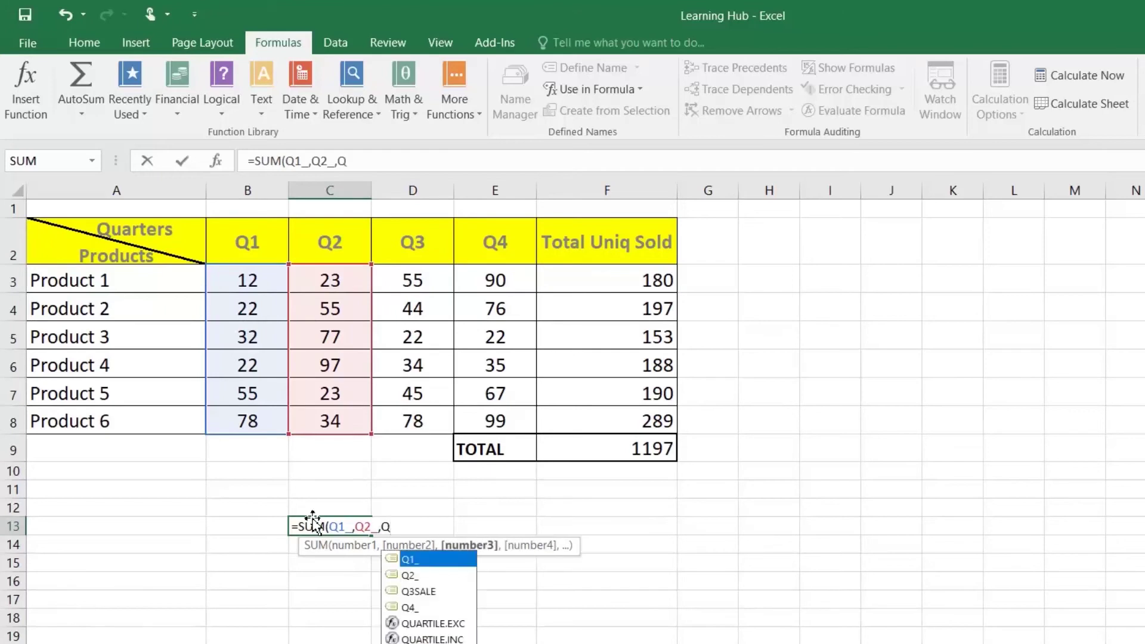
type("3")
key("Tab")
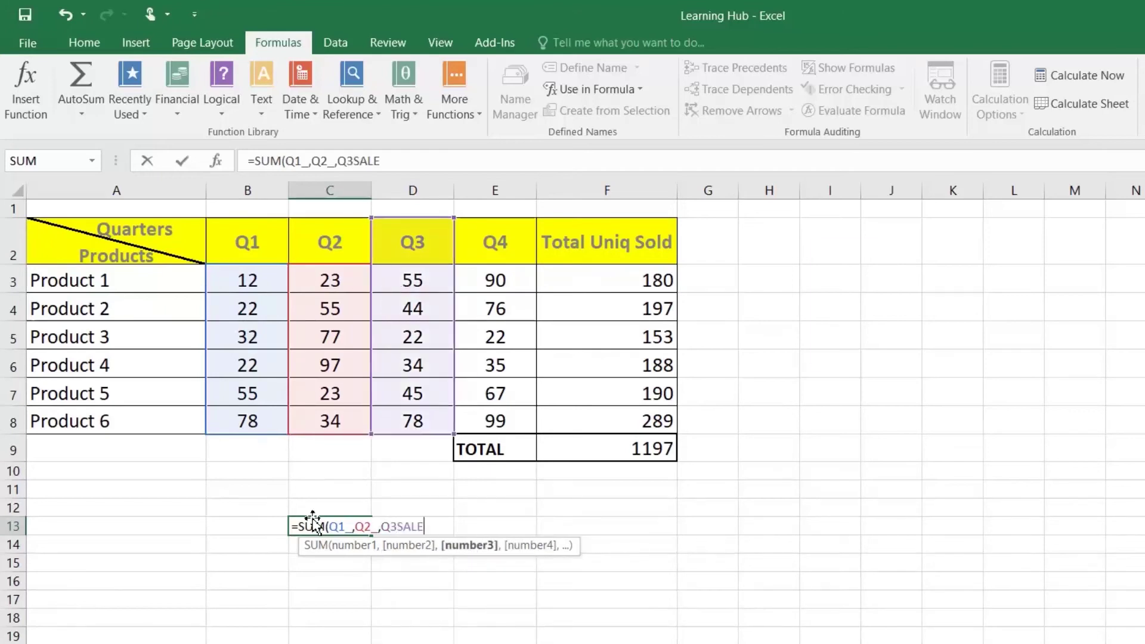
type(",Q4")
key("Tab")
type(")")
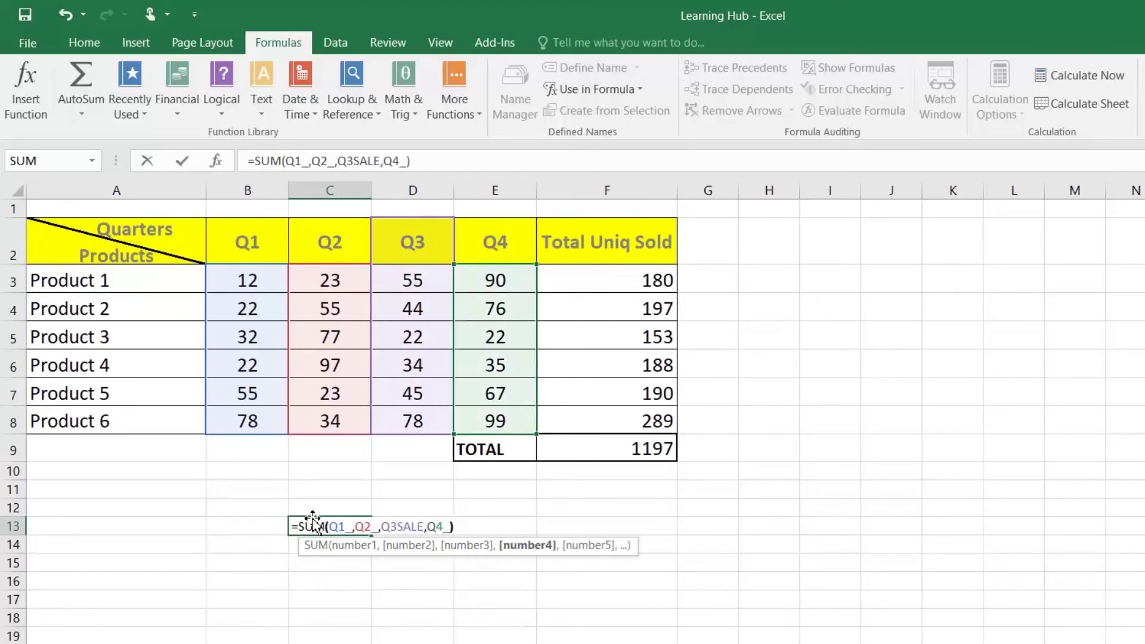
key("Return")
left_click(354, 527)
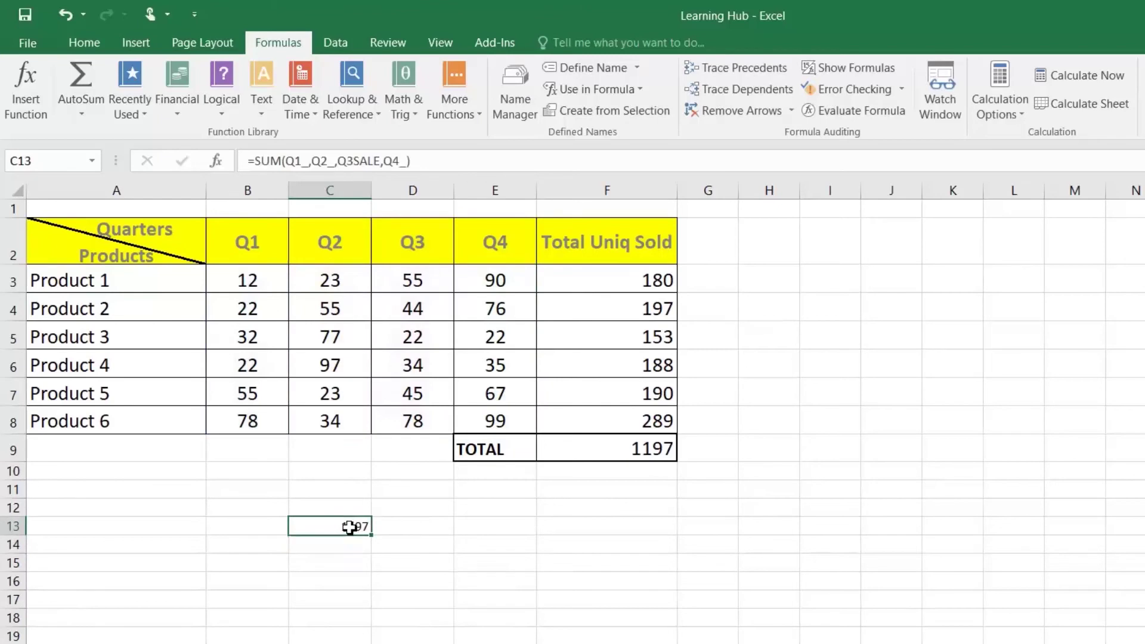
left_click(627, 450)
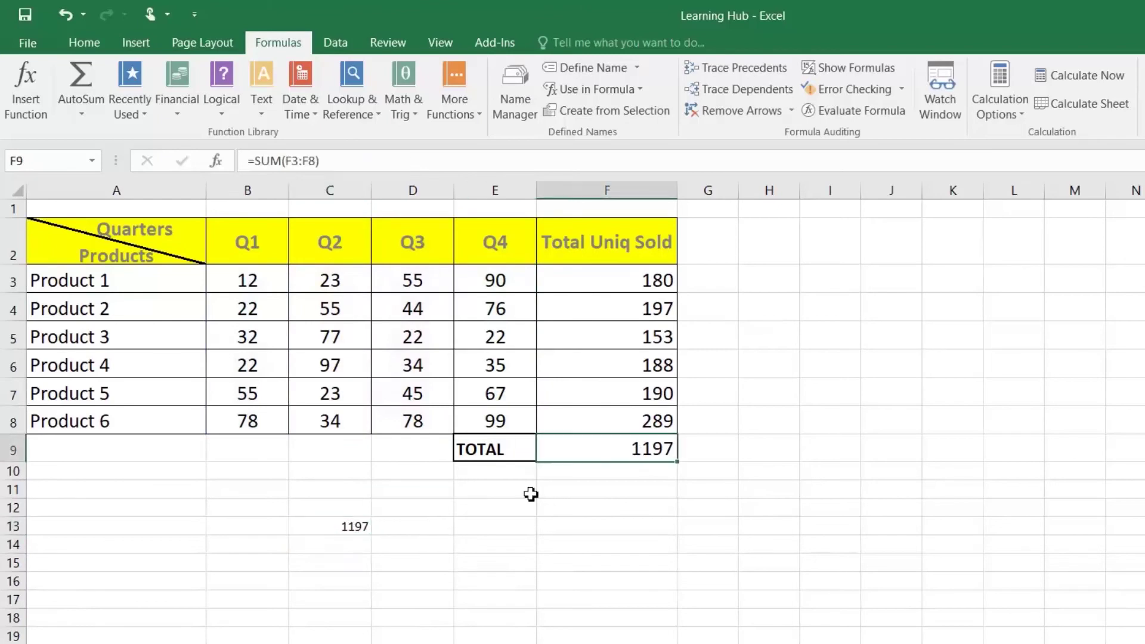
left_click(357, 526)
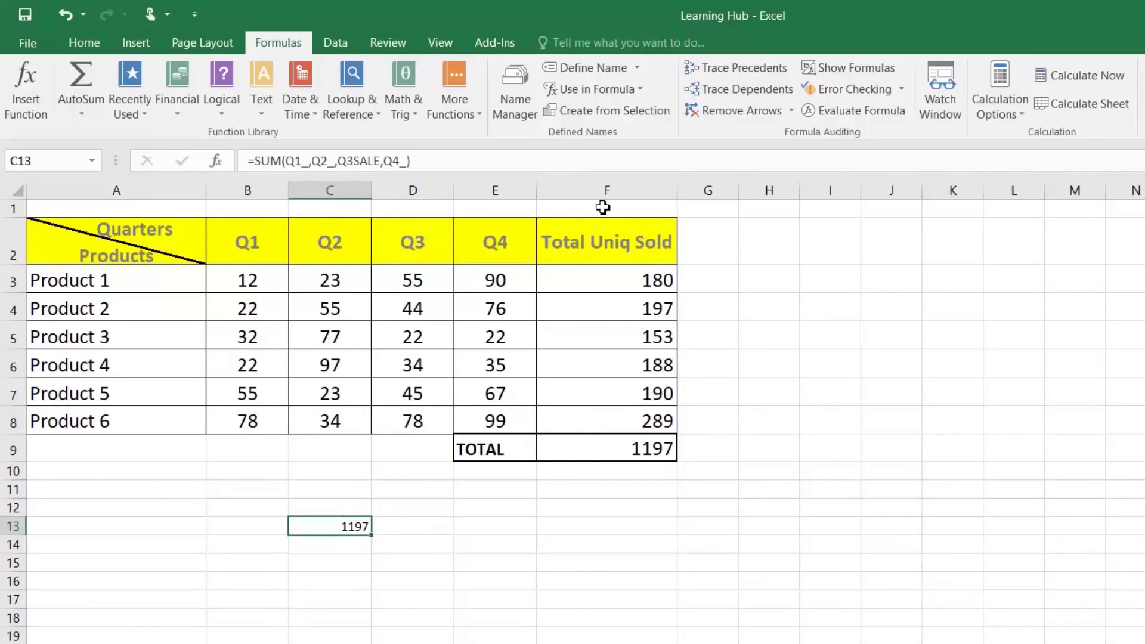
Delete the Q1_ defined name in Name Manager after reviewing Q2_, Q3SALE and Q4_
left_click(520, 91)
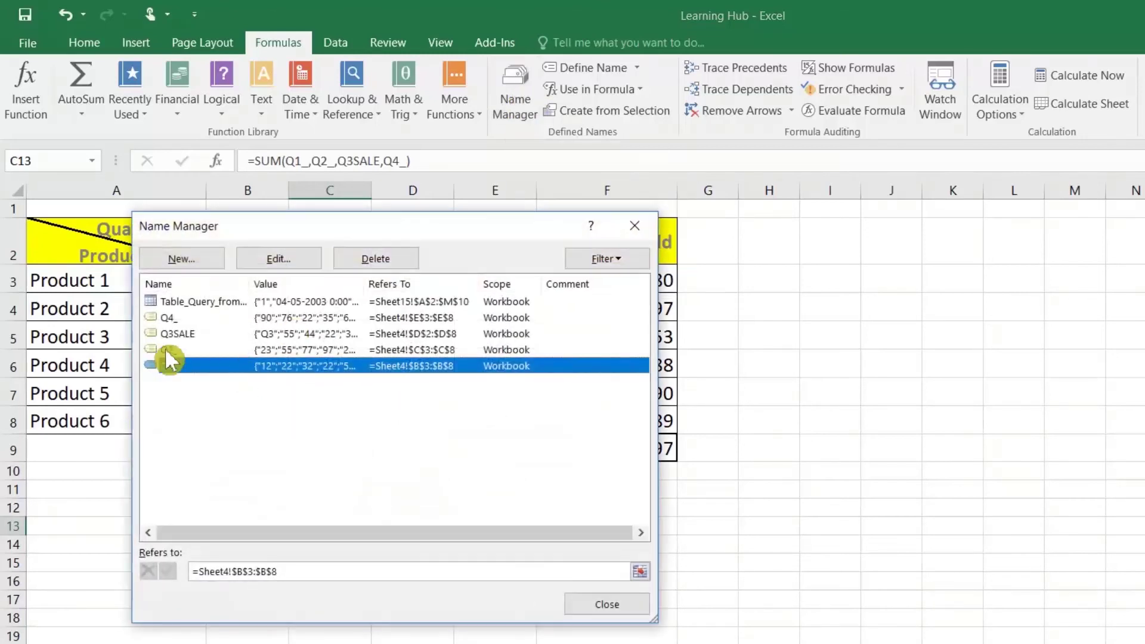
left_click(168, 349)
left_click(166, 332)
left_click(166, 316)
left_click(167, 352)
left_click(166, 363)
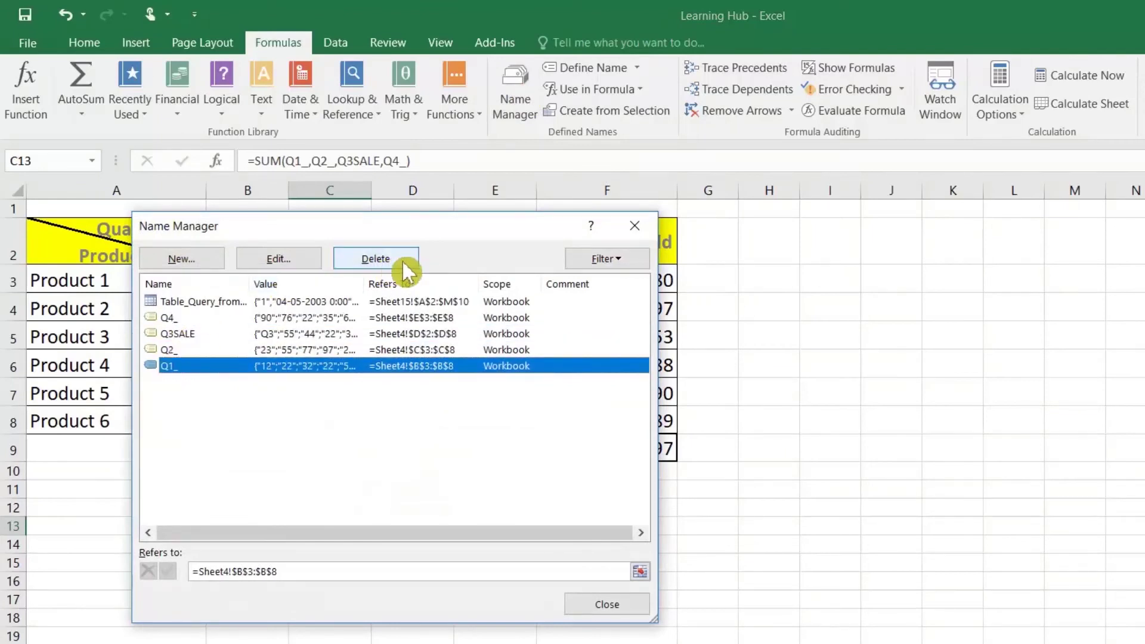
left_click(371, 258)
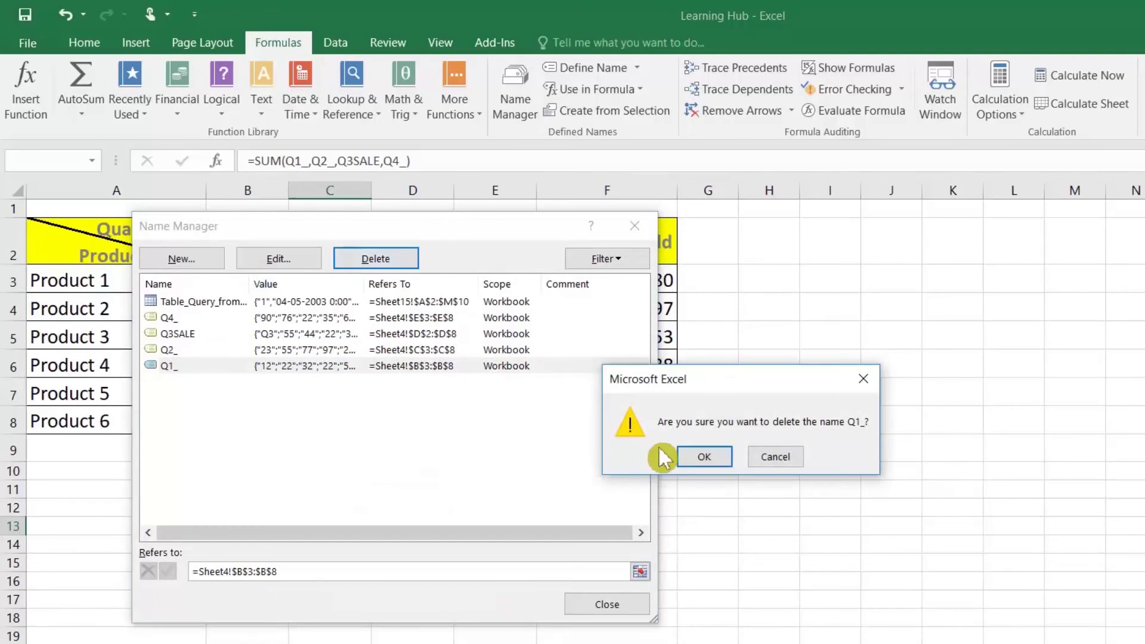
left_click(695, 455)
left_click(607, 603)
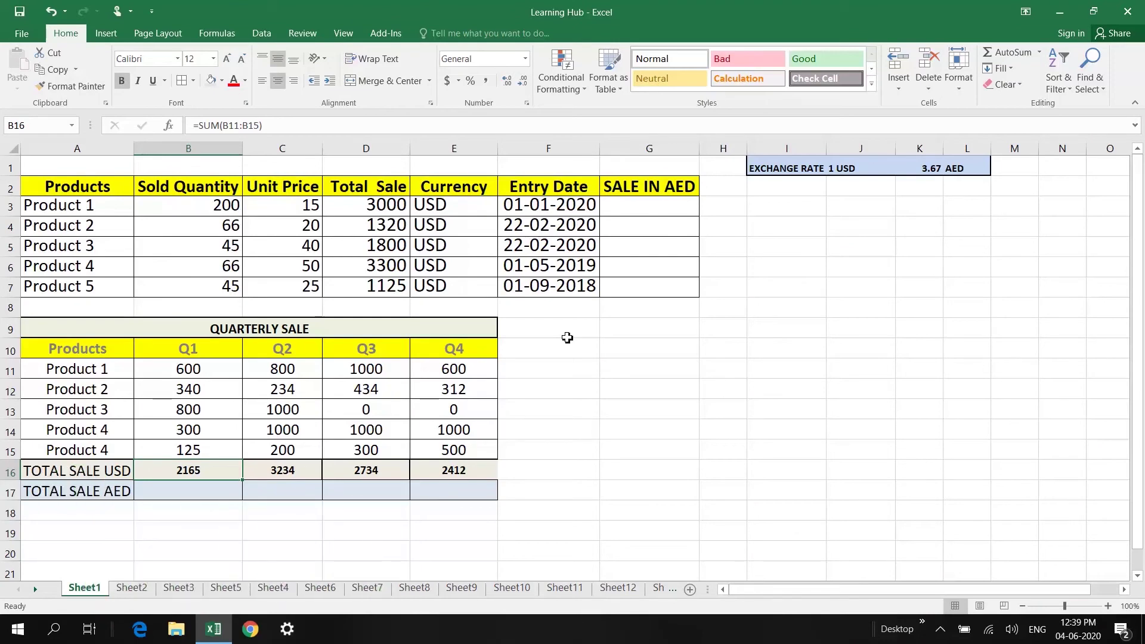
Point out the USD currency, the Products header, the SALE IN AED column and the AED exchange rate
left_click(456, 203)
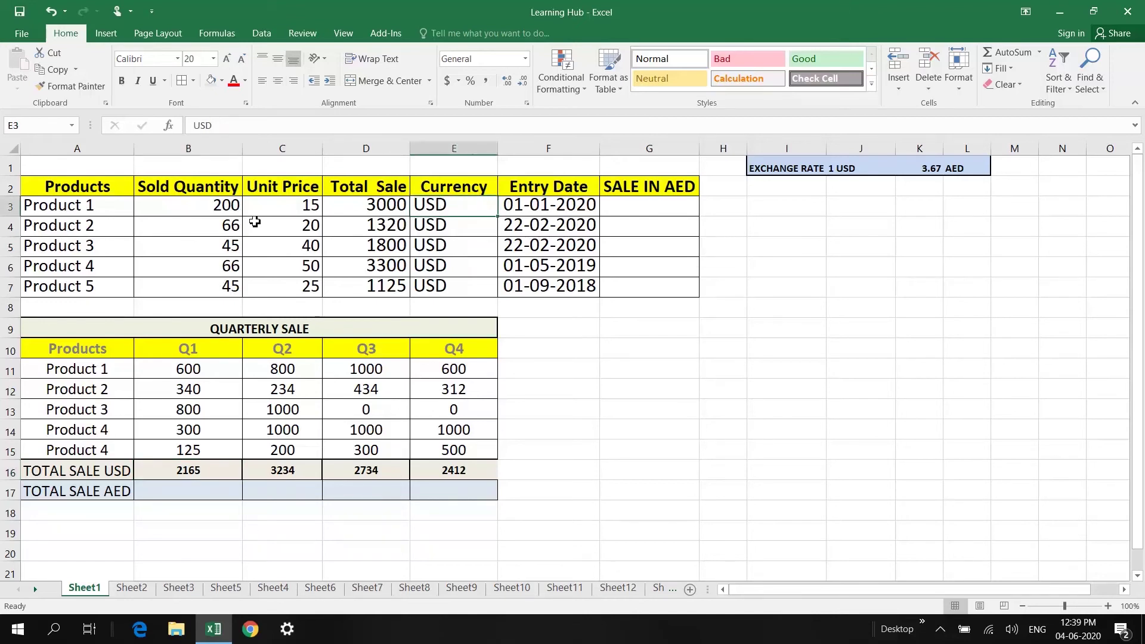
left_click(56, 179)
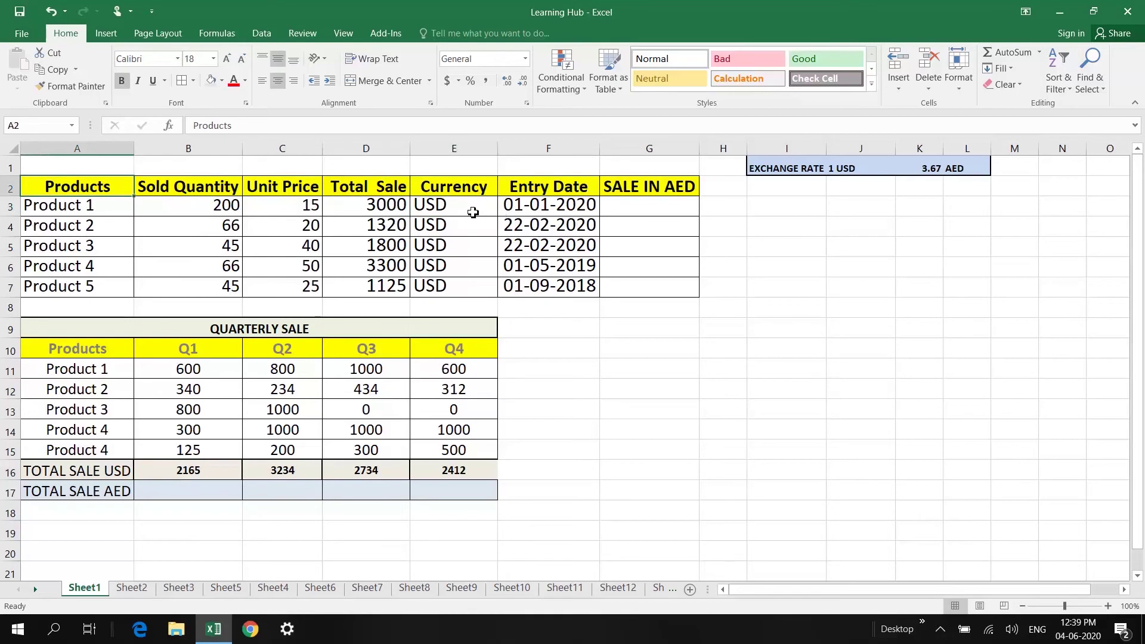
left_click(469, 209)
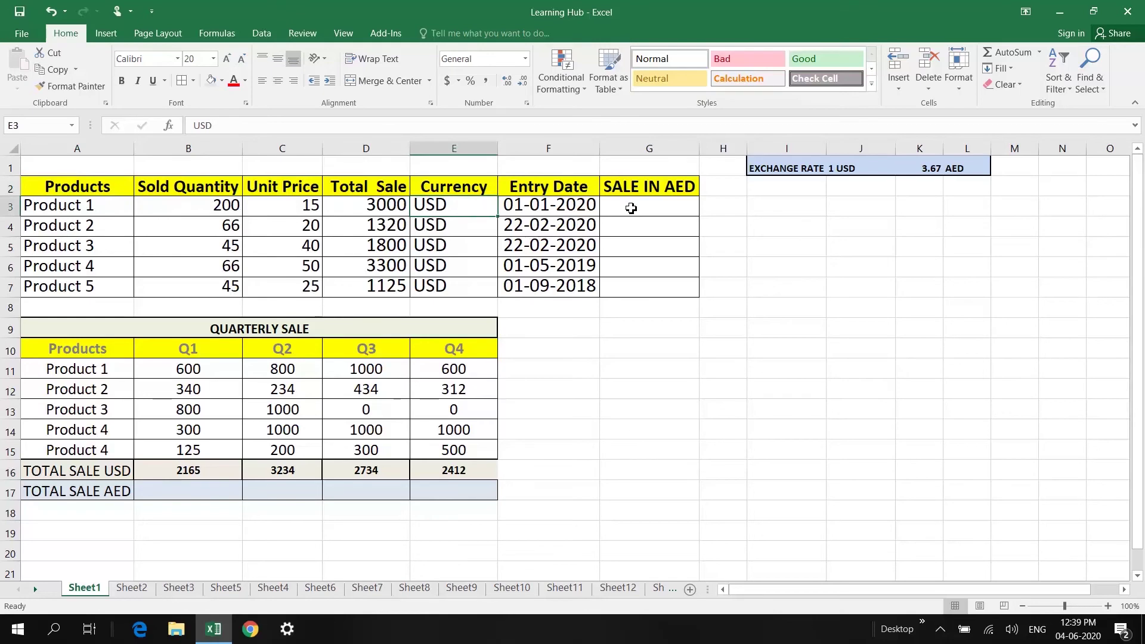
left_click(646, 208)
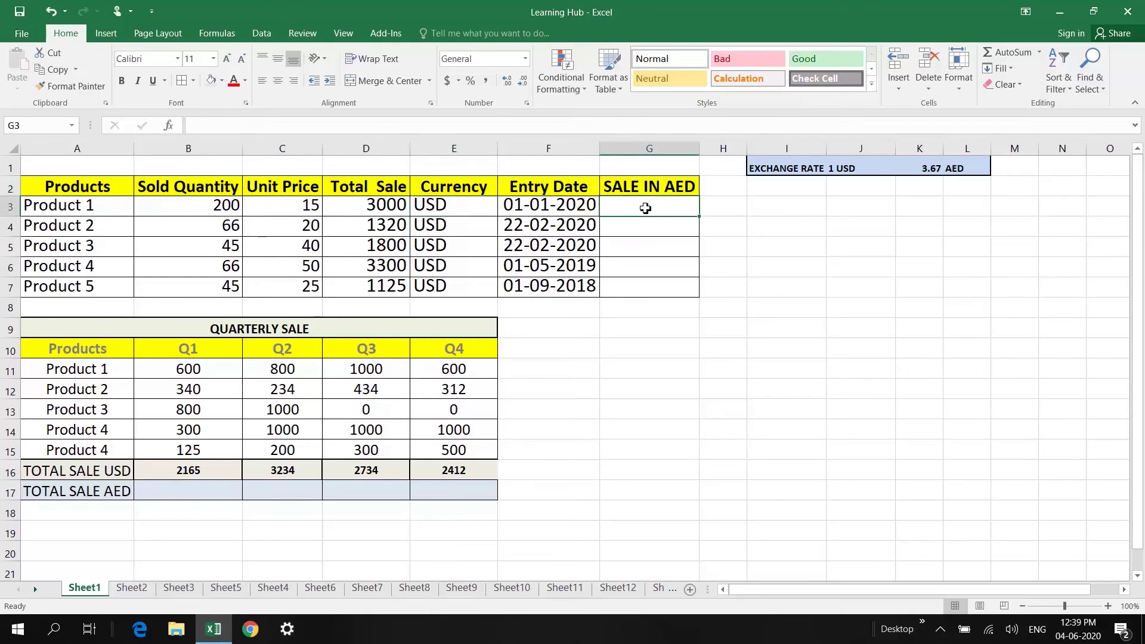
left_click(771, 172)
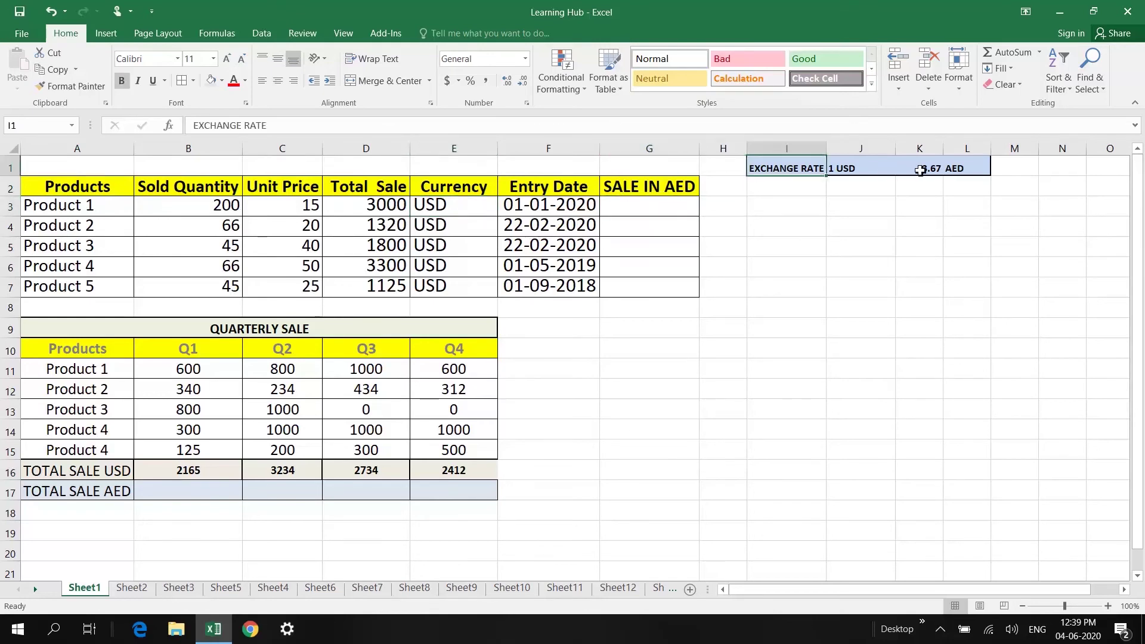
left_click(962, 165)
Enter =D3*K1 in G3 to convert the 3000 total sale to 11010 AED
left_click(634, 219)
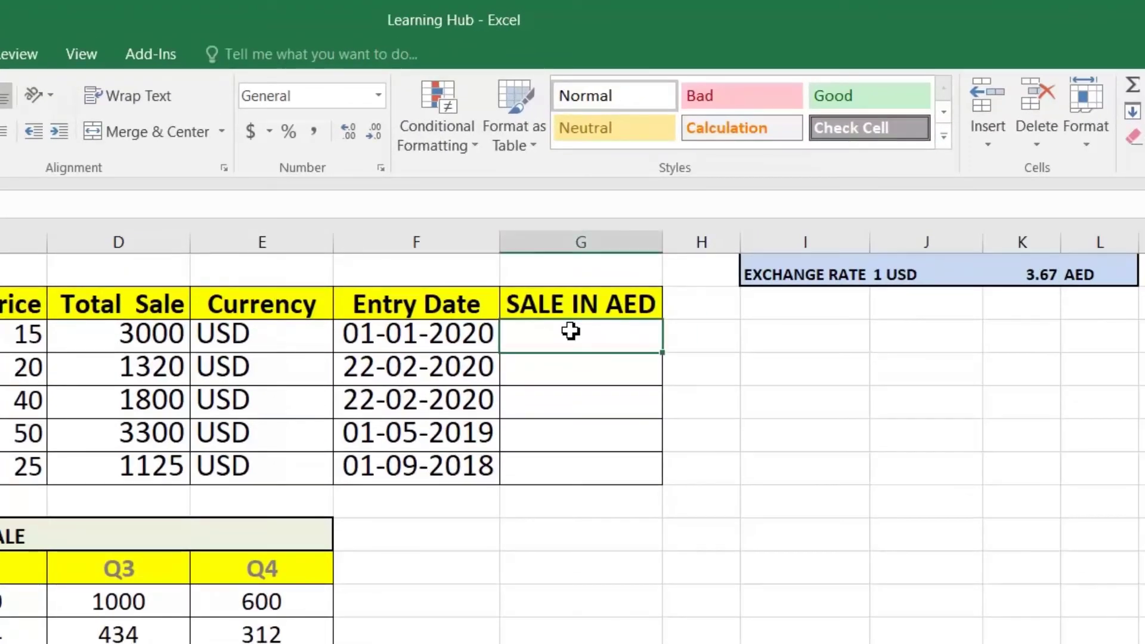
type("=")
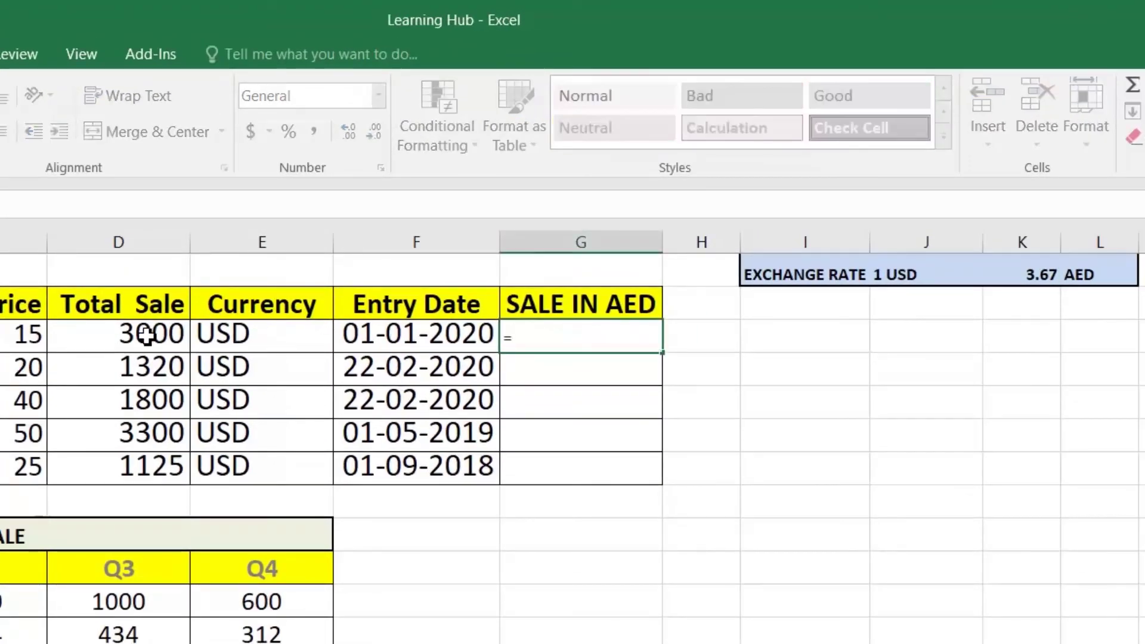
left_click(147, 335)
type("*")
left_click(1048, 276)
key("Return")
Fill the G3 formula down to G7, which shows 0 in G4 and below
left_click(613, 339)
left_click_drag(662, 352, 665, 478)
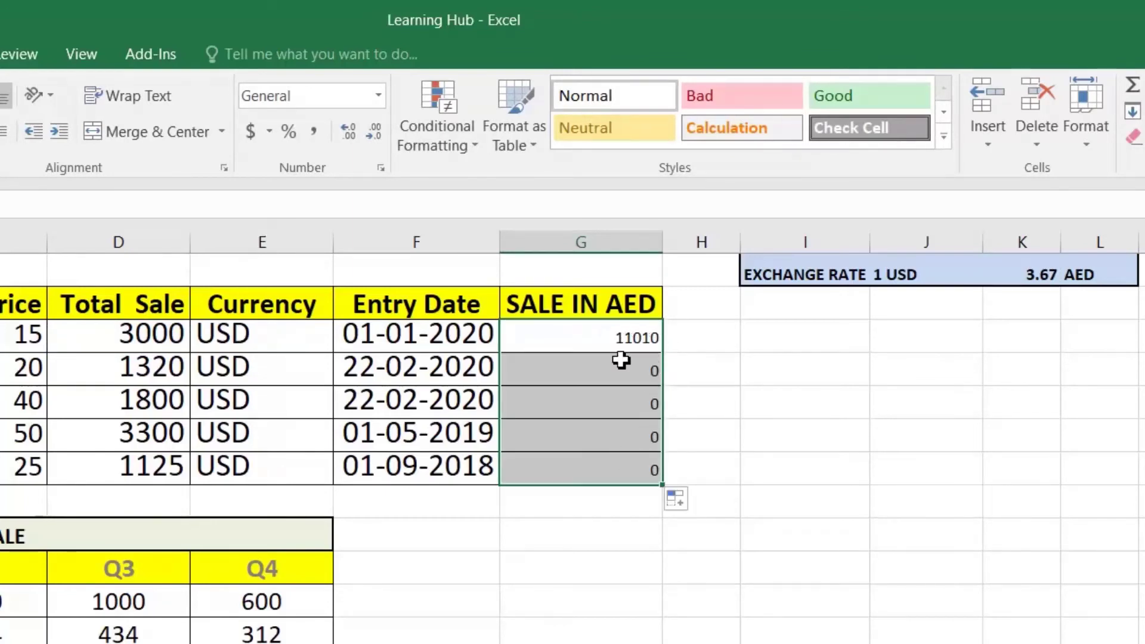
left_click(608, 340)
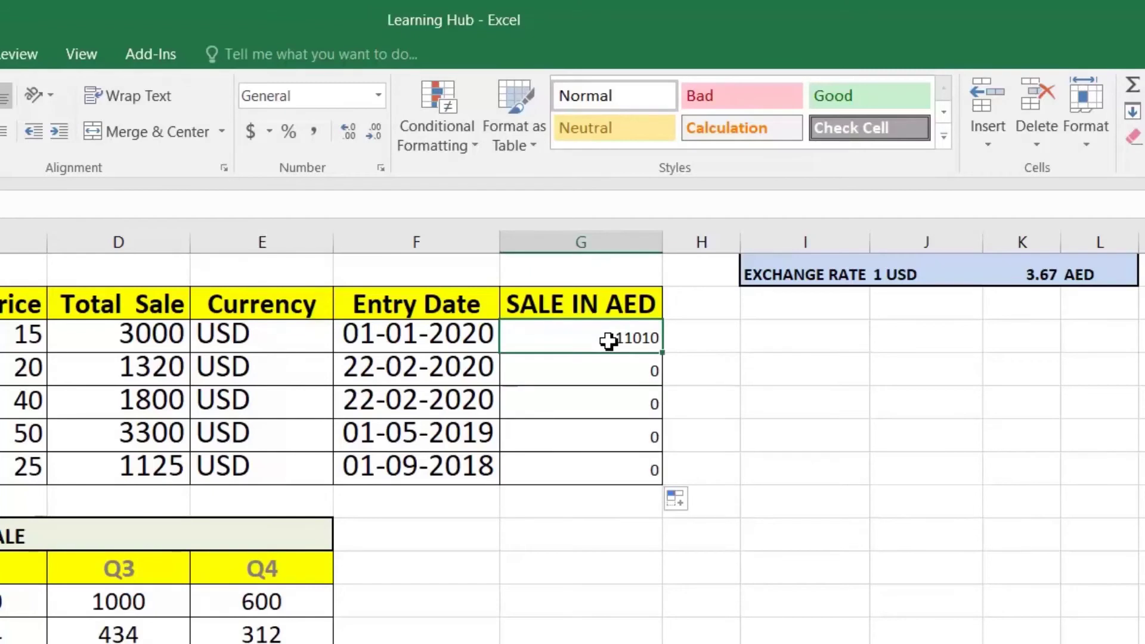
left_click(612, 370)
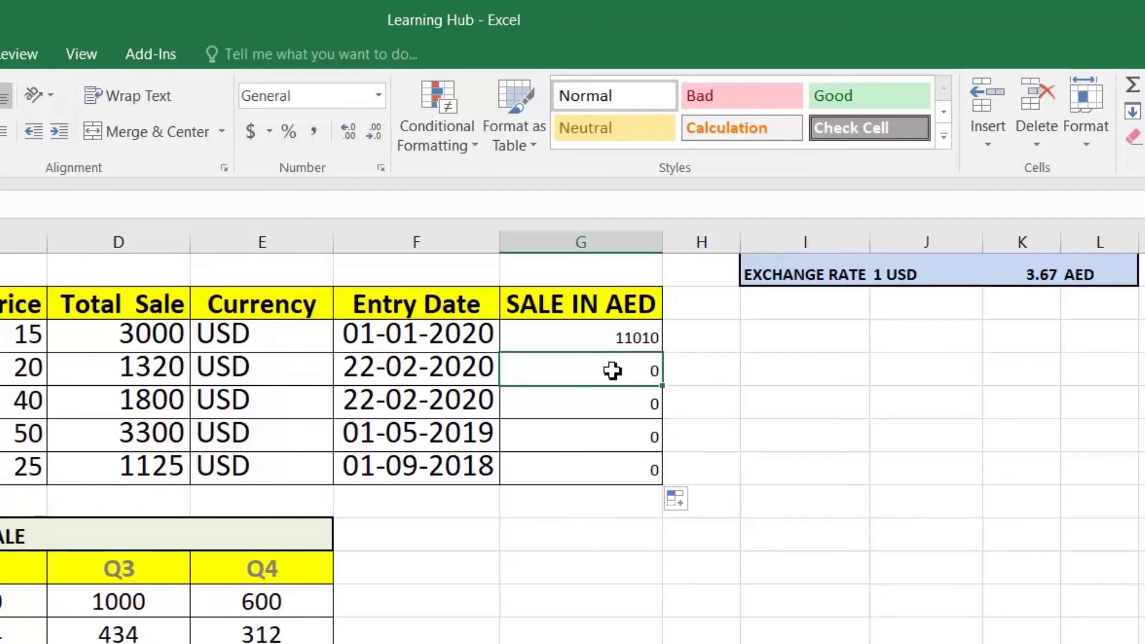
double_click(612, 371)
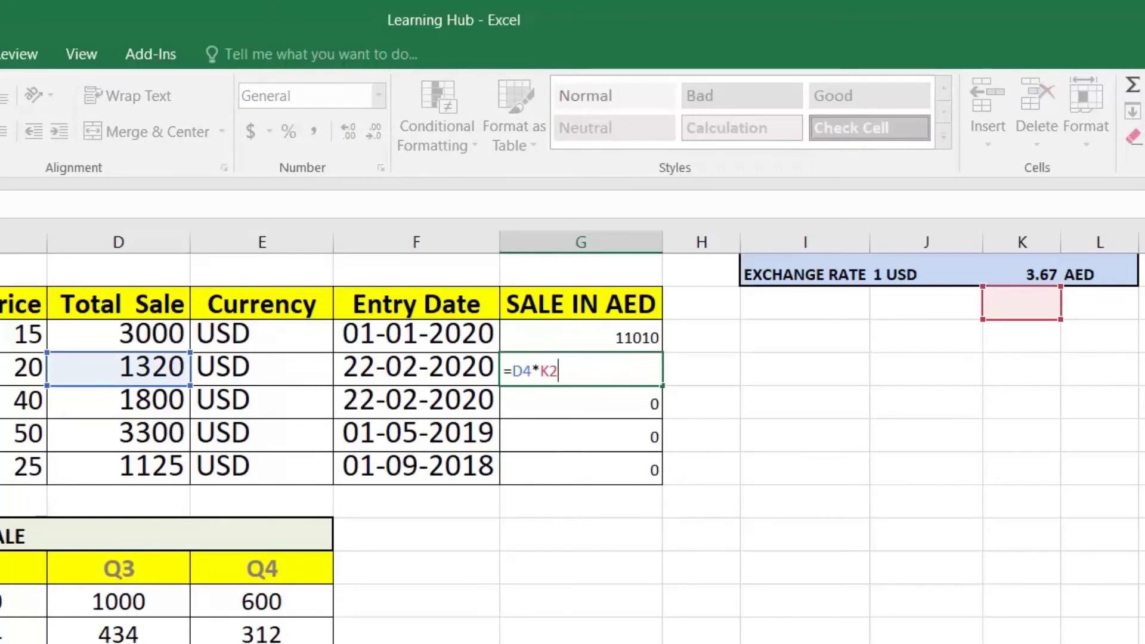
key("Return")
key("Down")
key("F2")
key("Return")
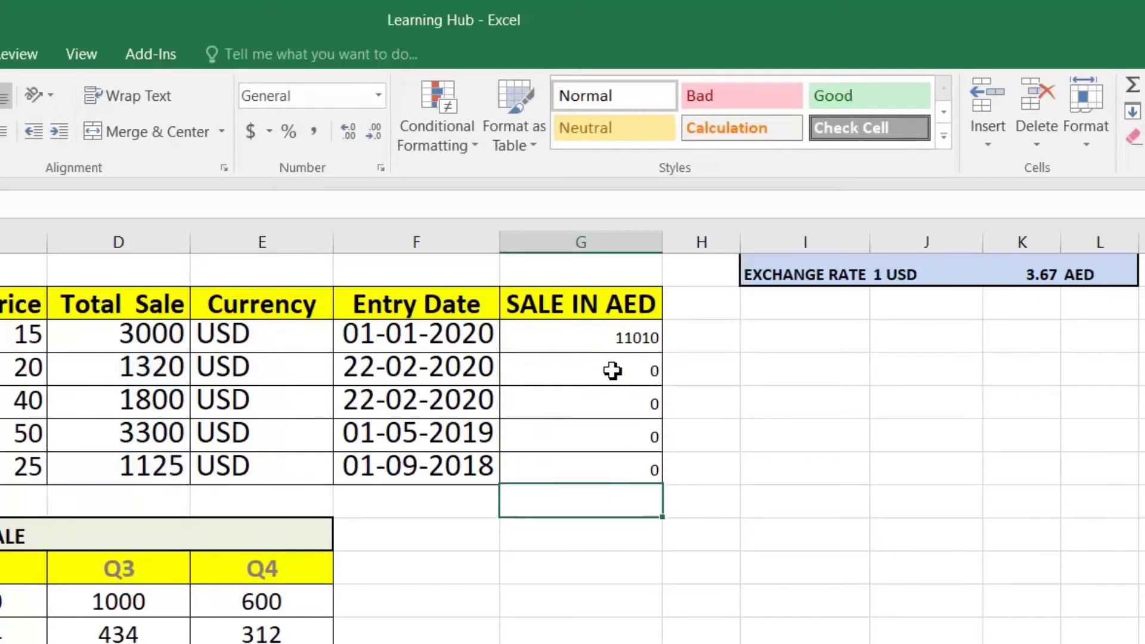
key("F2")
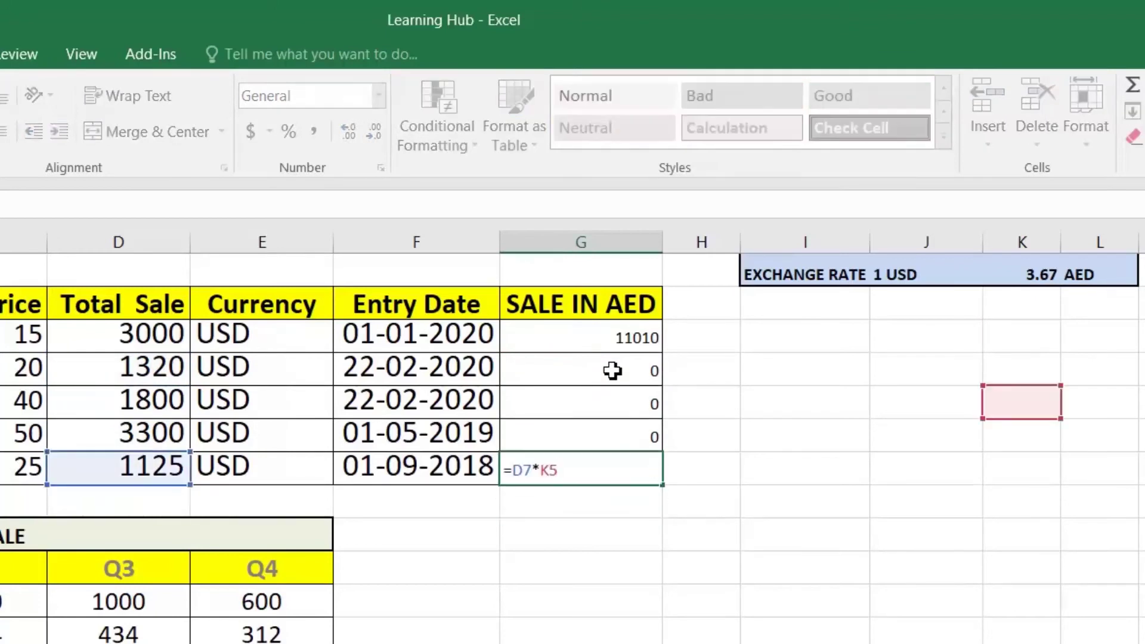
key("Return")
key("Up")
key("Up")
key("Up")
key("Up")
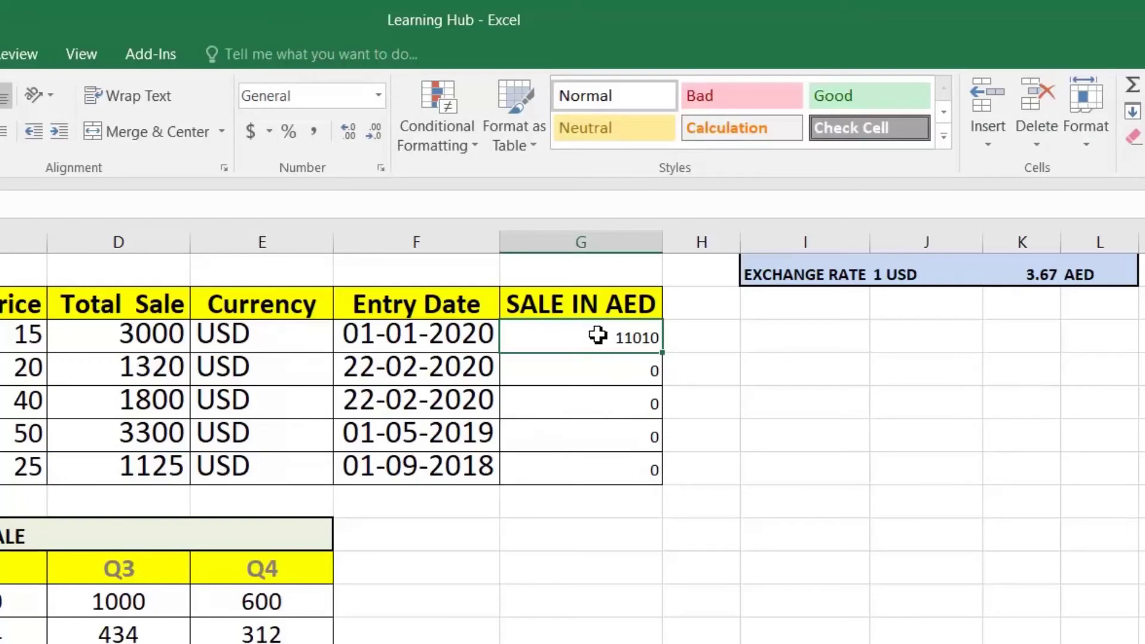
double_click(597, 335)
key("Left")
key("Left")
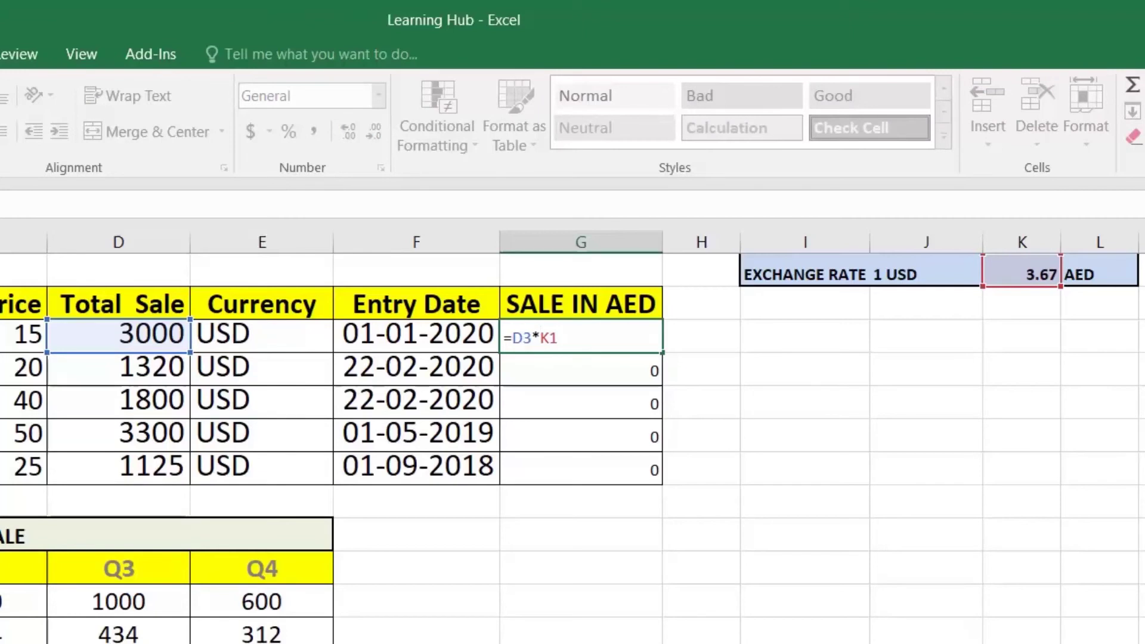
Lock the rate as $K$1 in G3 and fill the formula down to G7
key("F4")
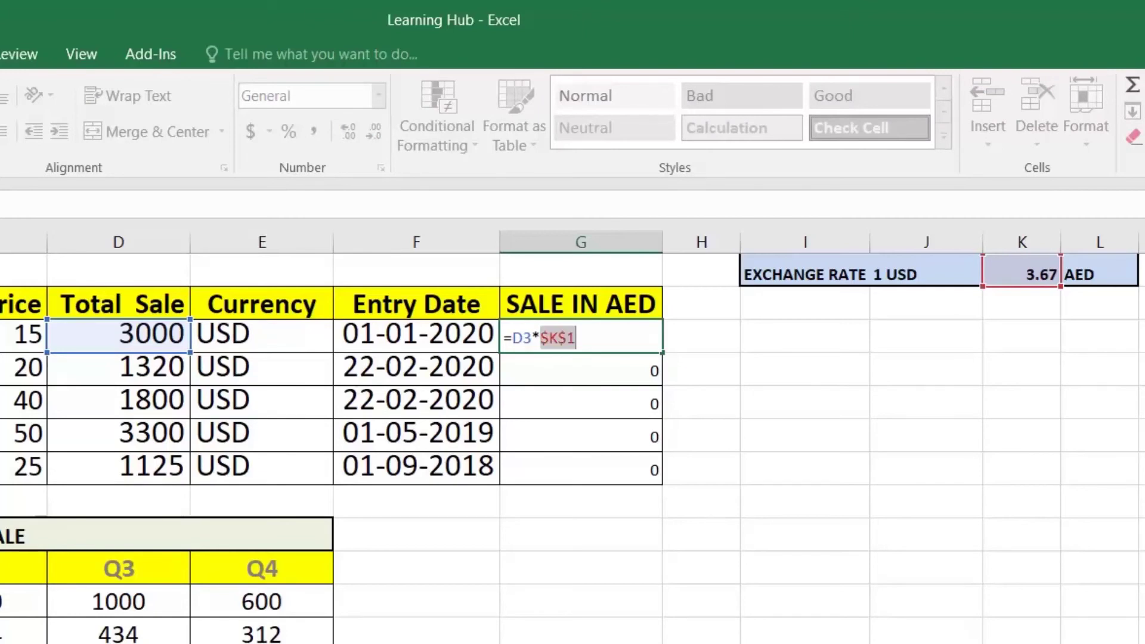
key("Return")
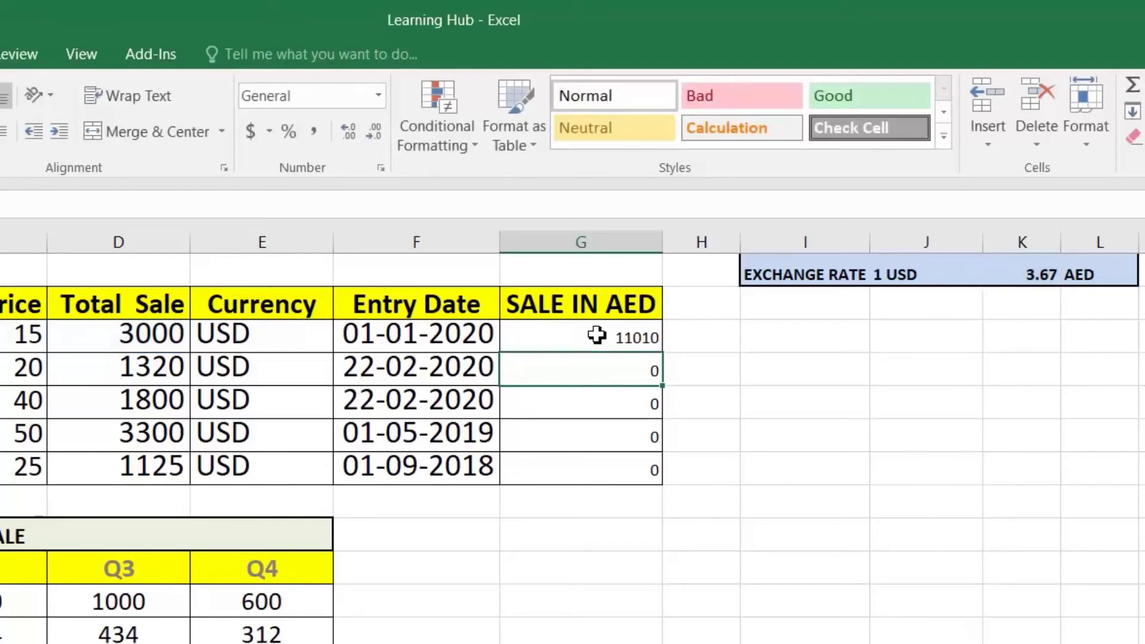
left_click(611, 336)
double_click(663, 353)
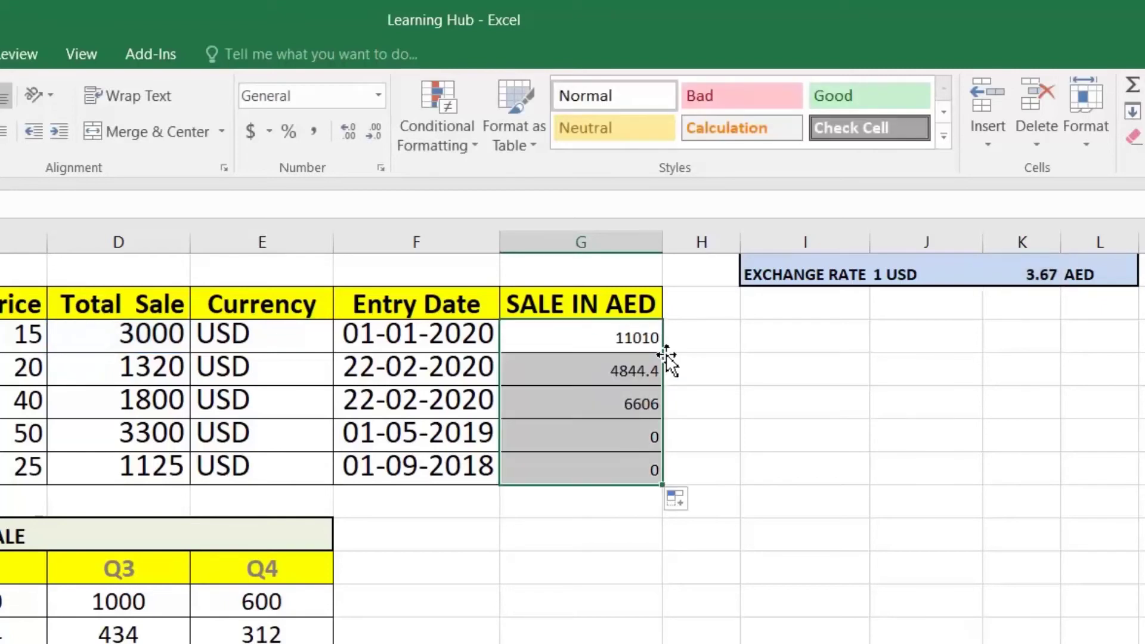
Check G5 and G6 (12111) to confirm the copied formulas use the locked rate
left_click(624, 399)
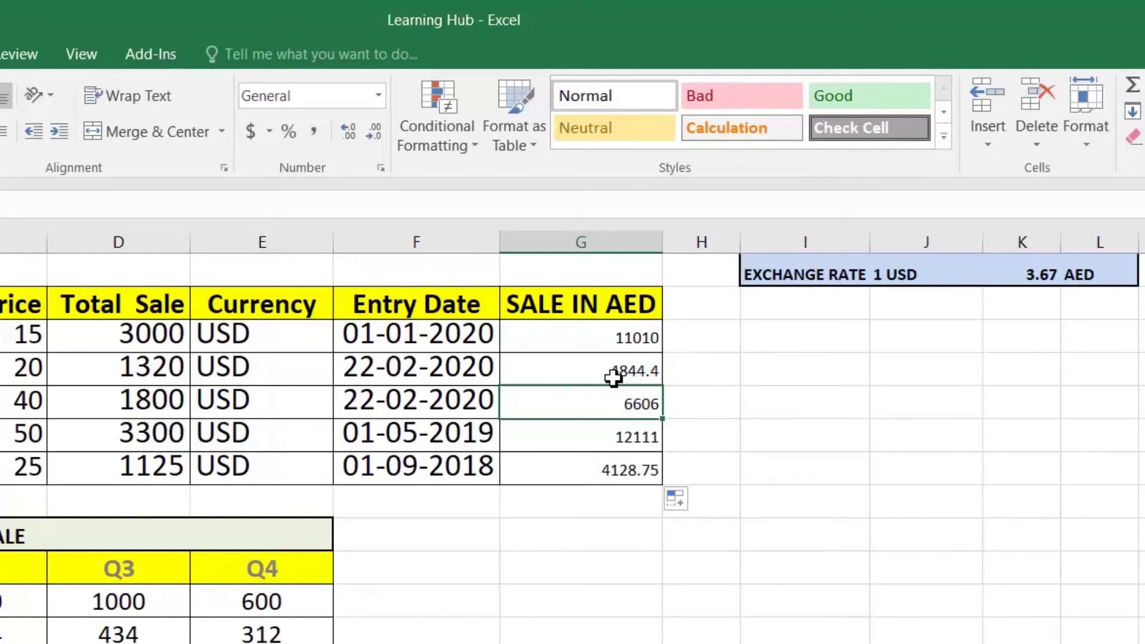
left_click(624, 435)
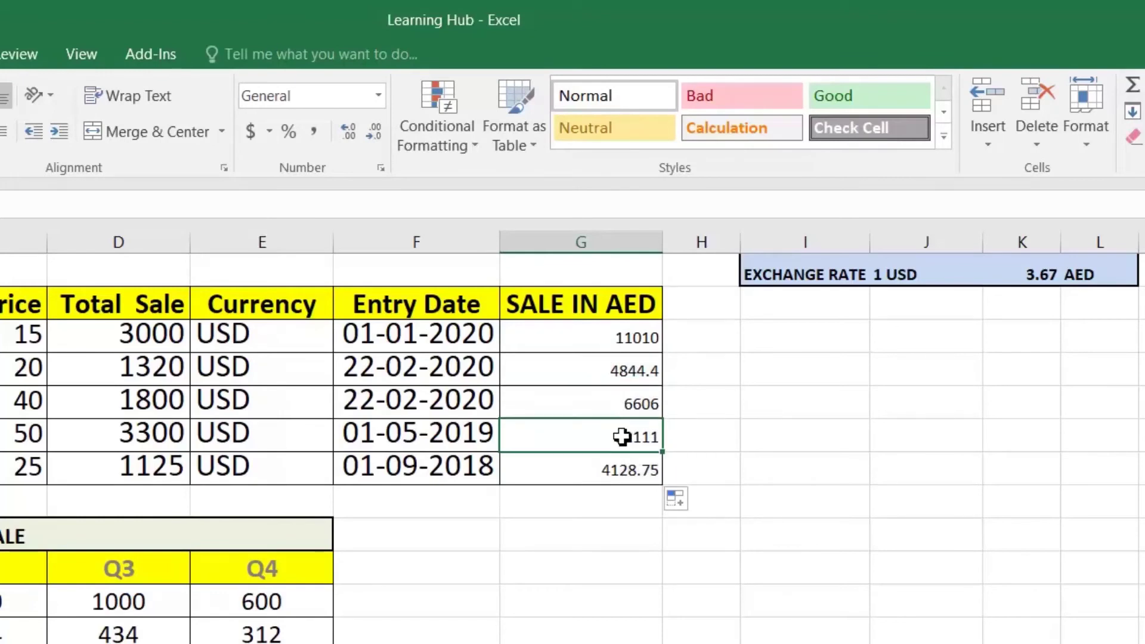
key("F2")
key("Escape")
Change G3's rate reference to the mixed reference K$1
left_click(594, 335)
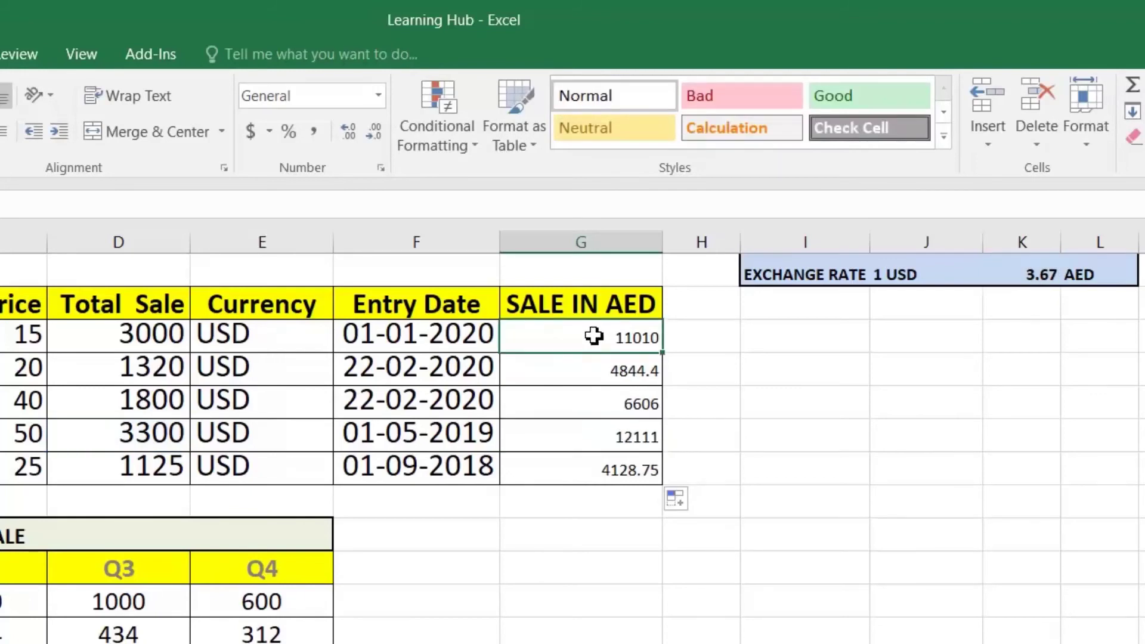
key("F2")
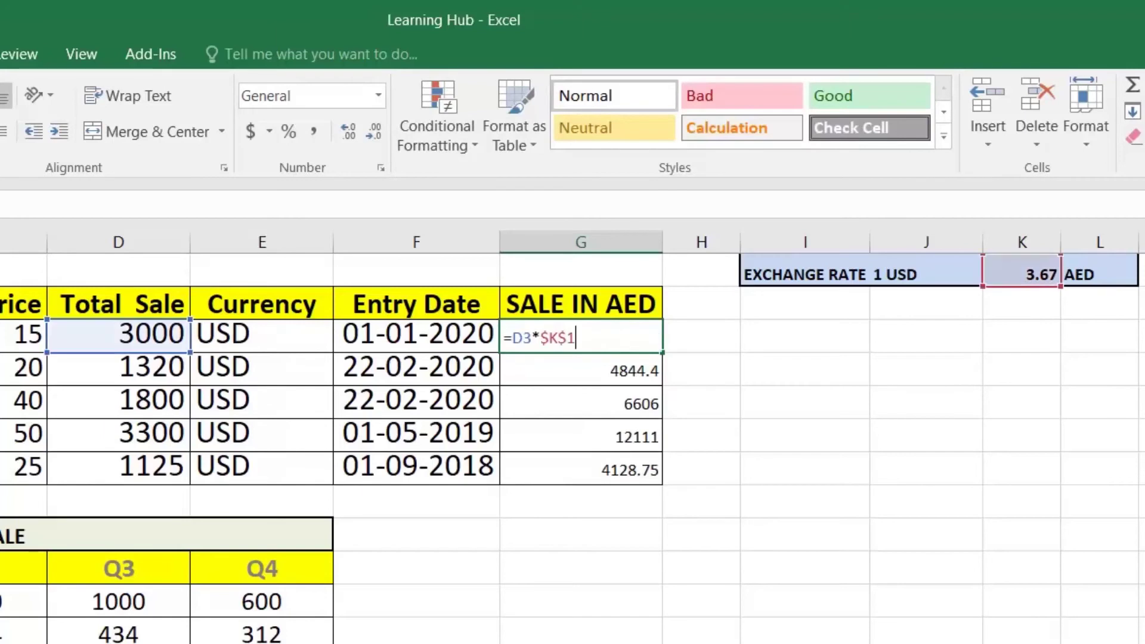
key("Left")
key("Left")
key("Left")
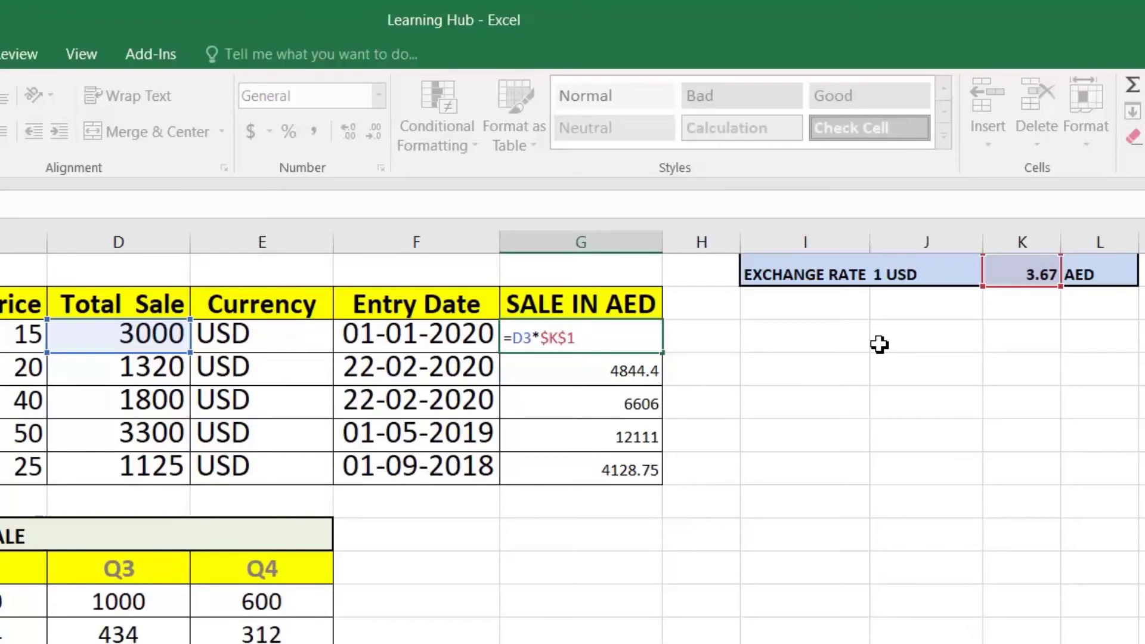
key("BackSpace")
key("Return")
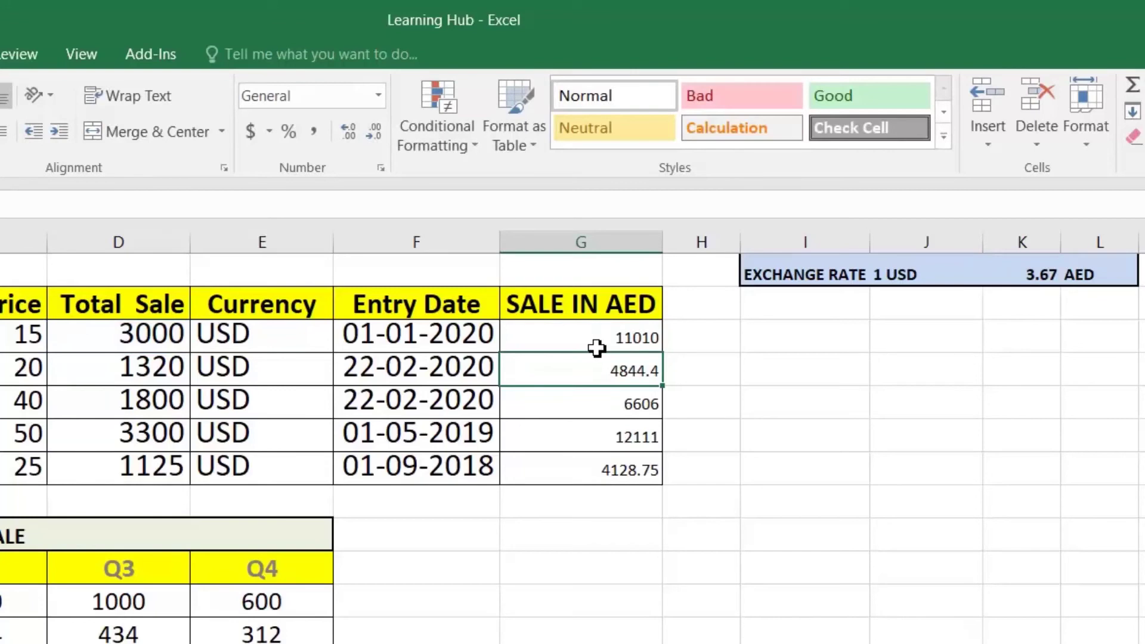
Refill the K$1 formula down the SALE IN AED column and inspect a result cell
left_click(606, 331)
double_click(665, 356)
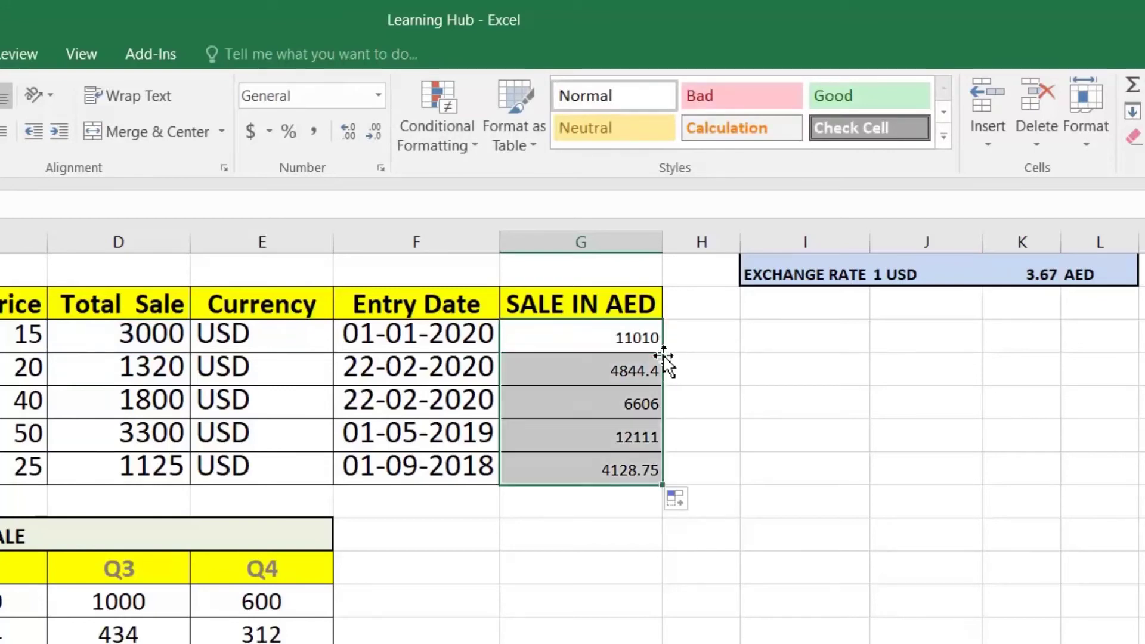
left_click(621, 437)
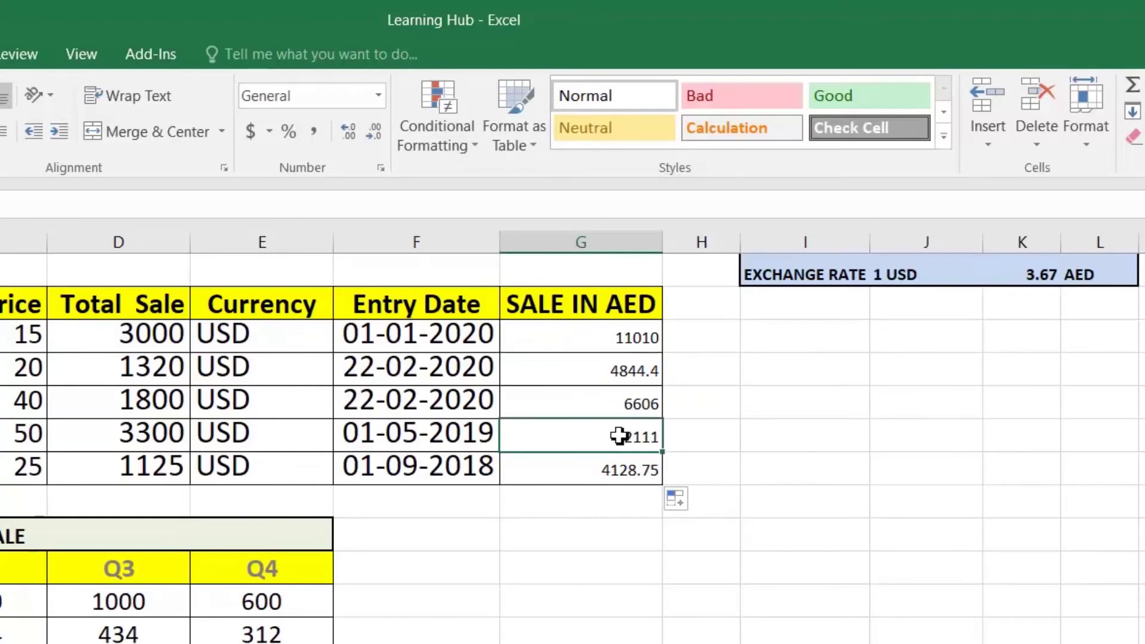
double_click(608, 409)
key("Escape")
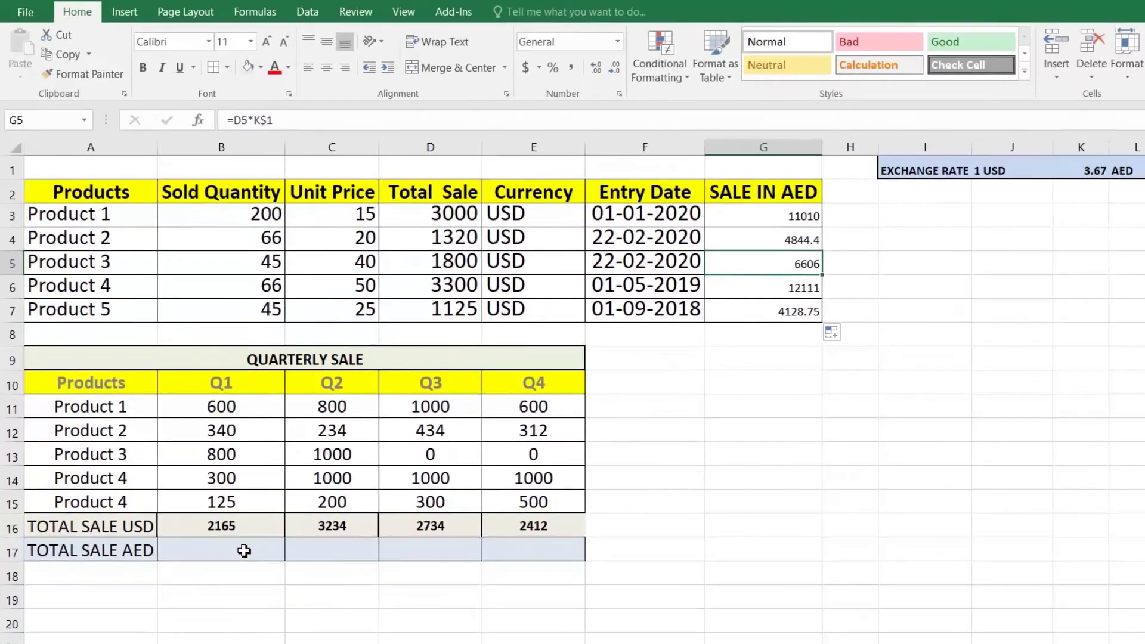
left_click(116, 632)
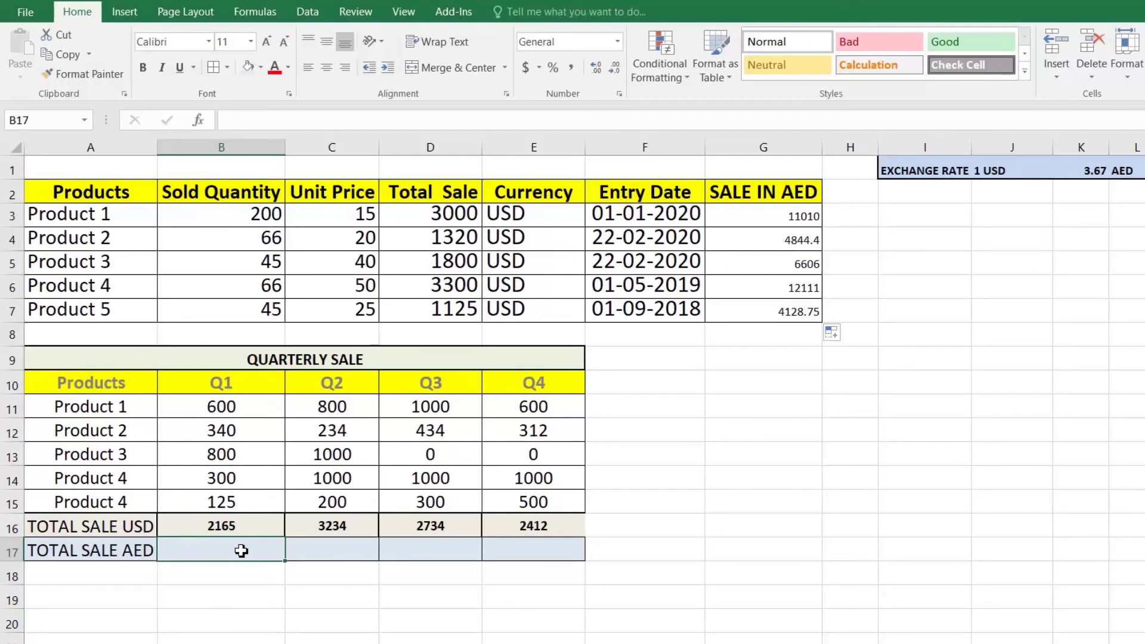
Enter =B16*$K1 in B17 and review its $K1 rate reference
double_click(241, 551)
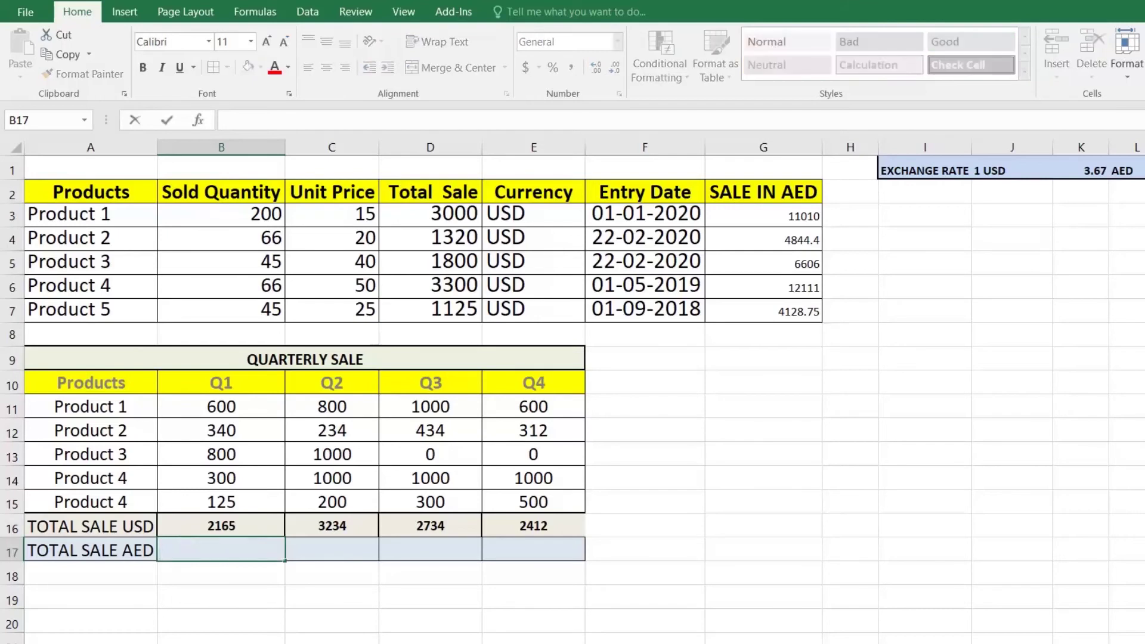
type("=")
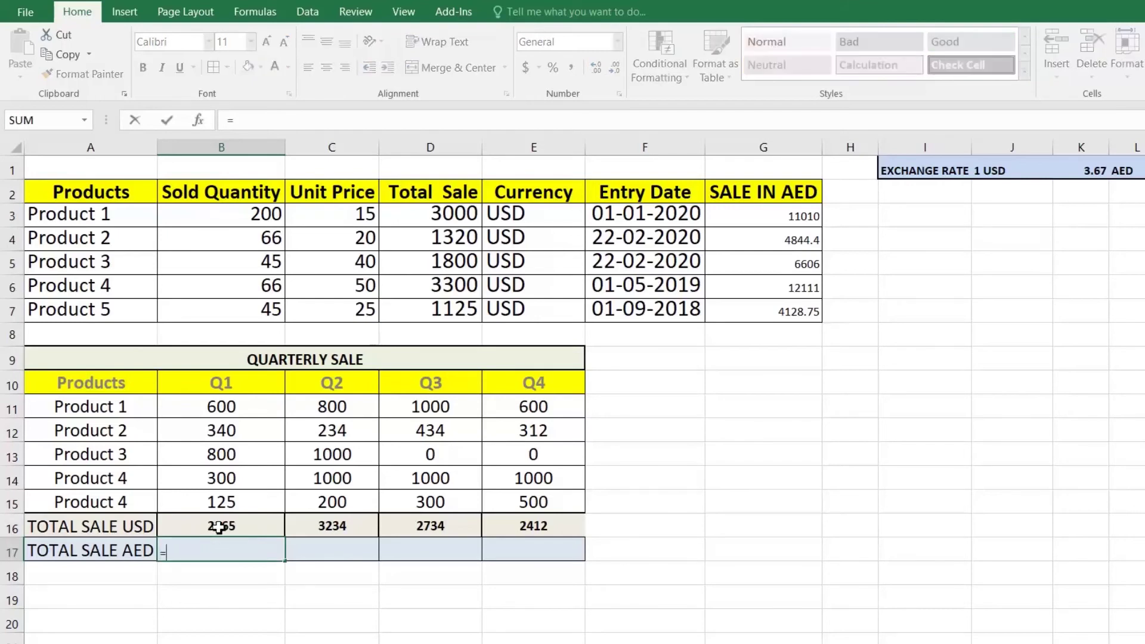
left_click(221, 526)
type("*")
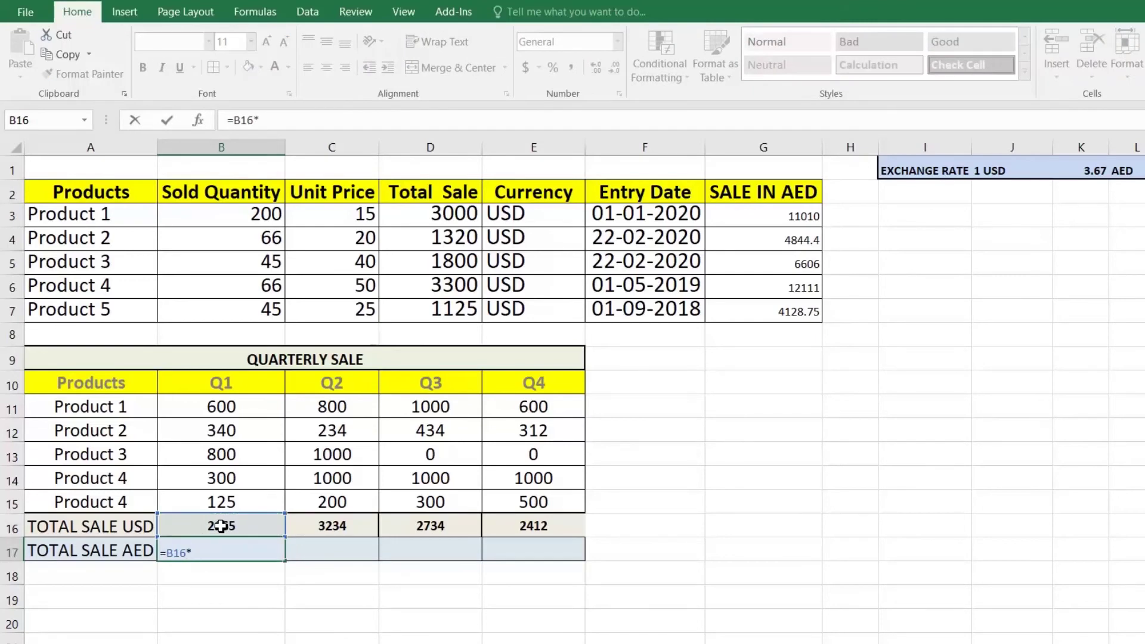
type("$K1")
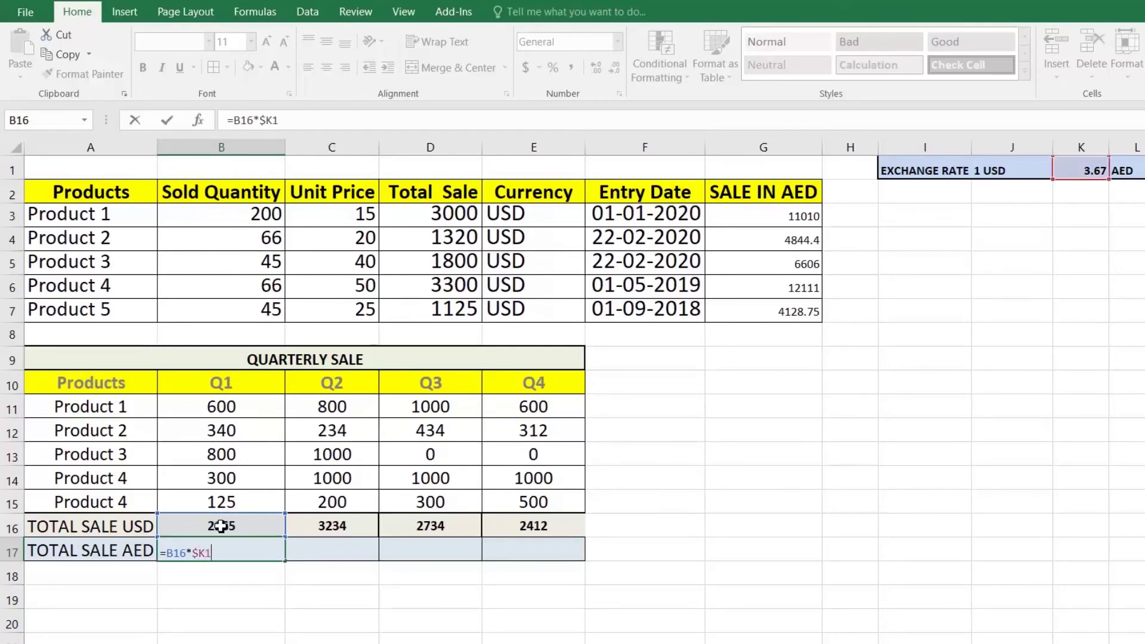
key("Return")
key("Up")
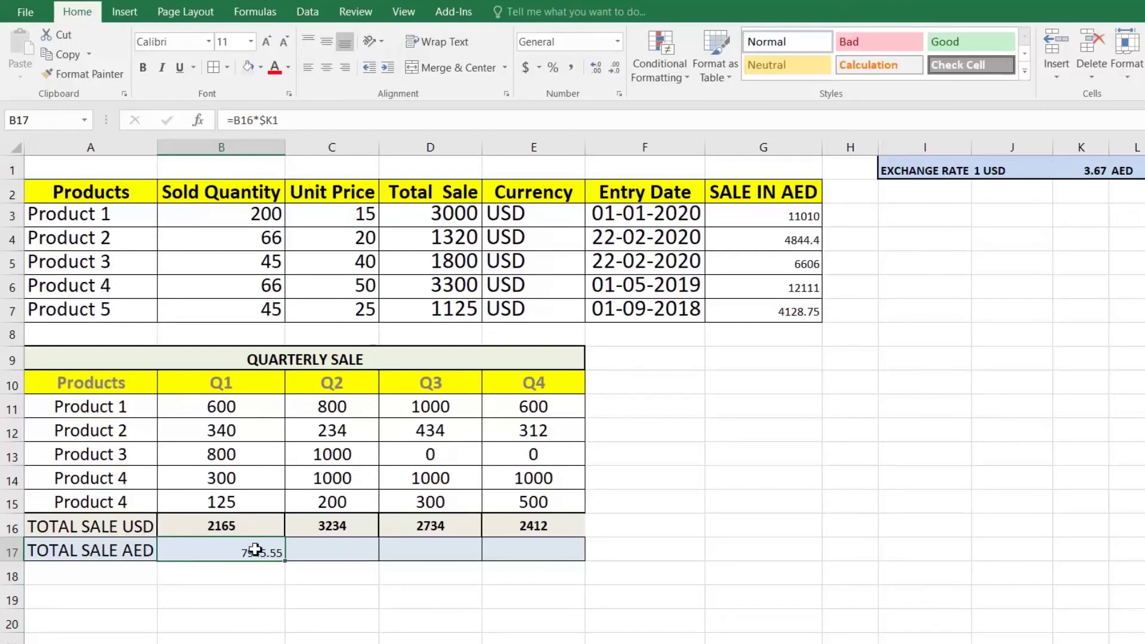
double_click(256, 549)
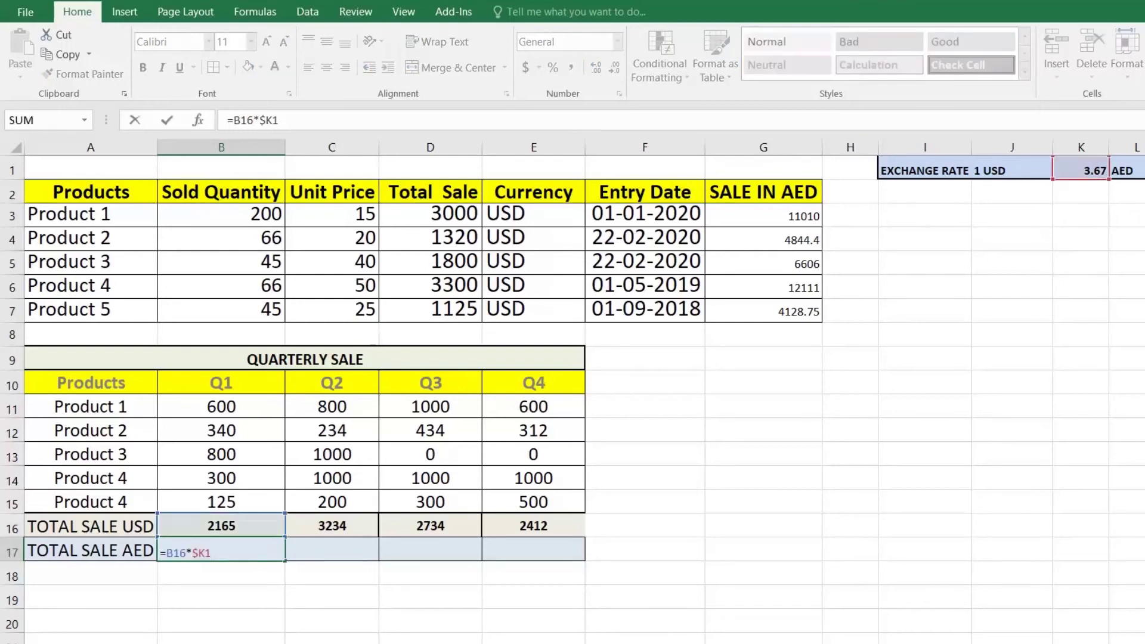
left_click(205, 553)
key("Return")
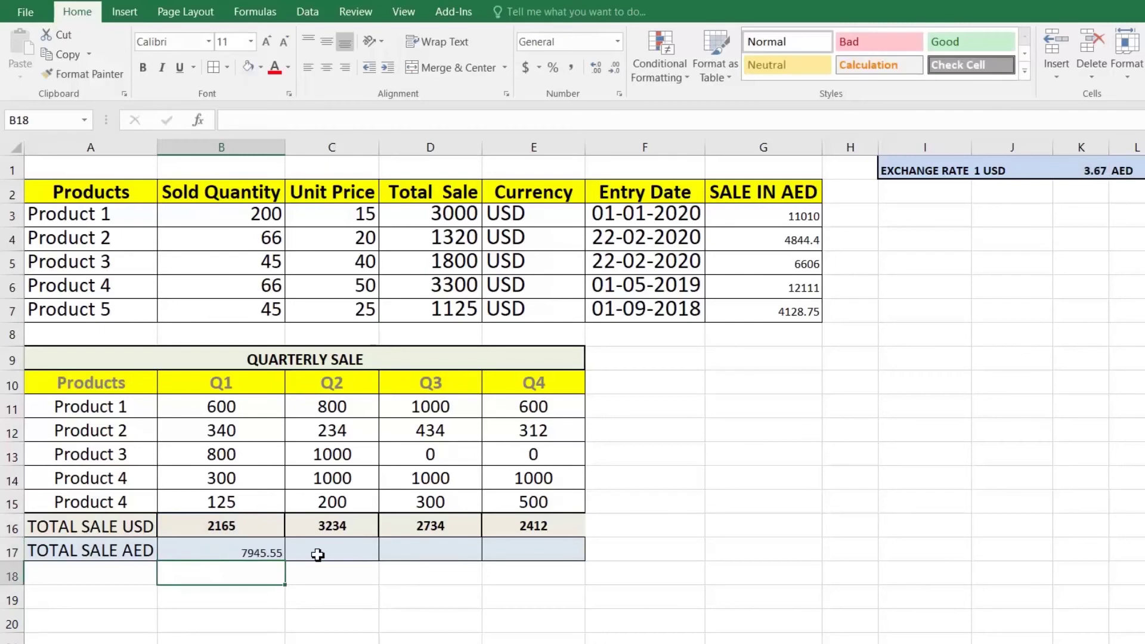
Copy the B17 formula across to E17 and check the copied formula in C17
left_click(272, 551)
left_click_drag(287, 562, 553, 575)
left_click(368, 561)
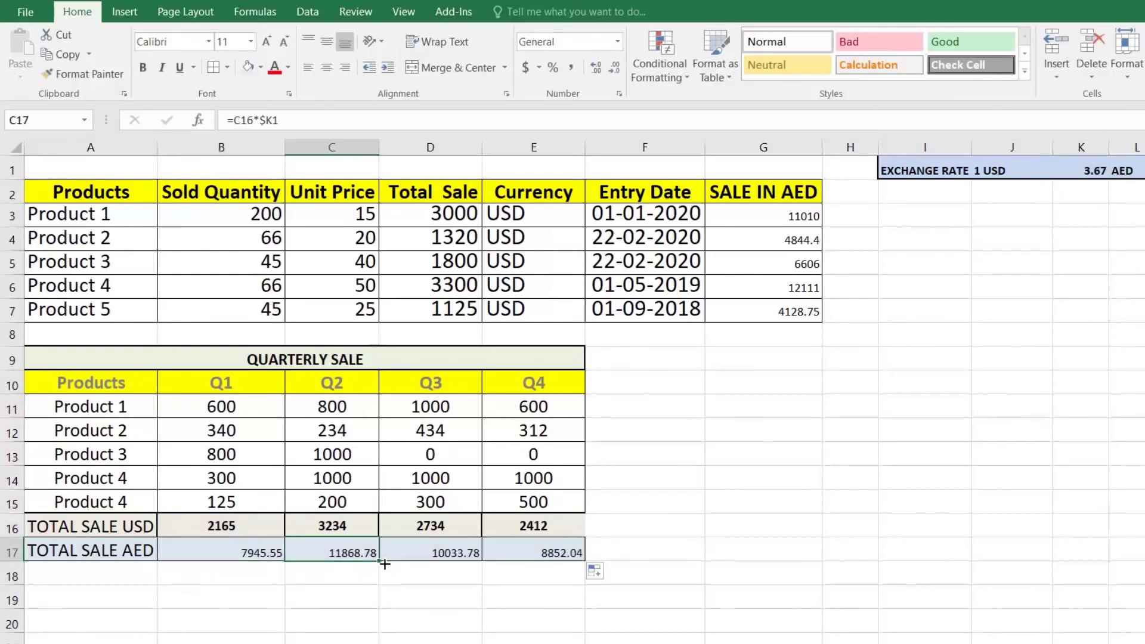
key("F2")
key("Return")
key("Up")
key("F2")
key("Tab")
Review the copied conversion formulas in D17, E17 and back in B17
key("F2")
key("Return")
key("Up")
key("Tab")
key("F2")
key("Return")
key("Up")
key("Left")
key("Left")
key("Left")
key("F2")
key("Return")
key("Up")
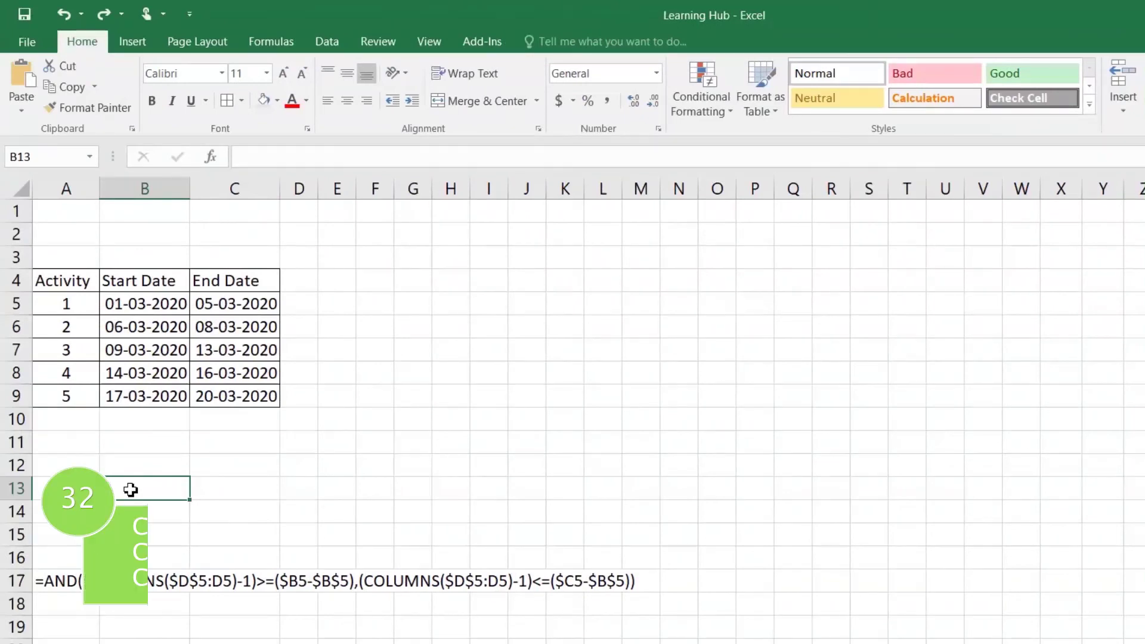
Review the activity table's start and end dates in A4:C9
left_click_drag(54, 288, 266, 395)
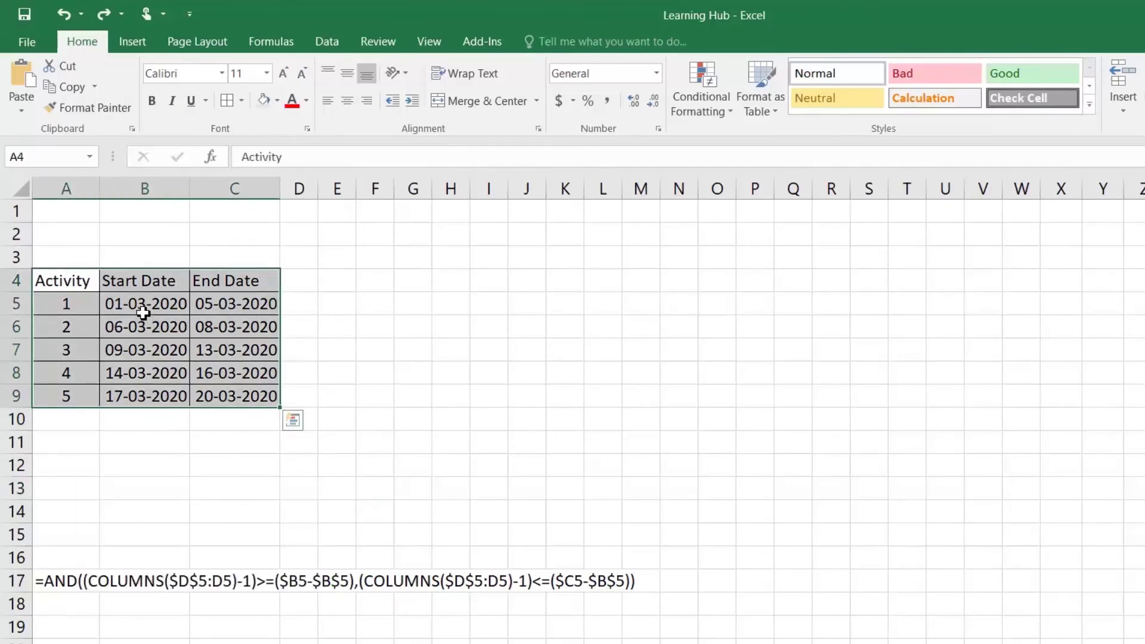
left_click(146, 307)
left_click(256, 398)
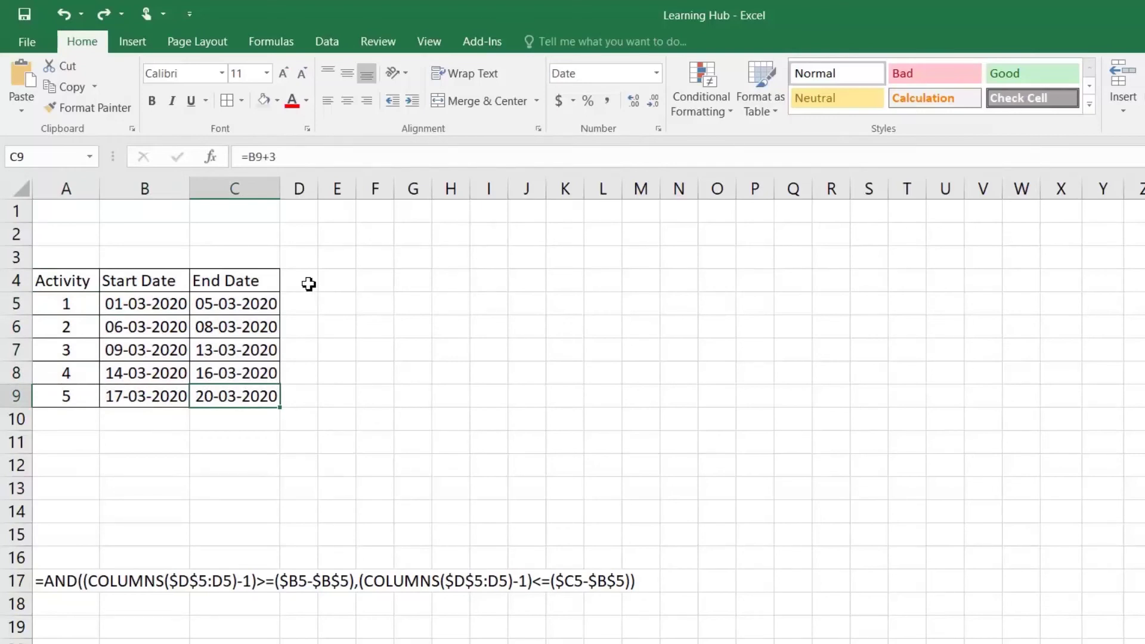
Type day numbers 1, 2 and 3 in D4, E4 and F4
left_click(308, 284)
type("1")
key("Return")
key("Up")
key("Right")
type("2")
key("Return")
key("Up")
key("Right")
type("3")
key("Return")
Extend the days to 20 in W4 and give D4:W9 all borders and centre alignment
left_click_drag(308, 284, 1034, 293)
left_click_drag(295, 280, 1021, 397)
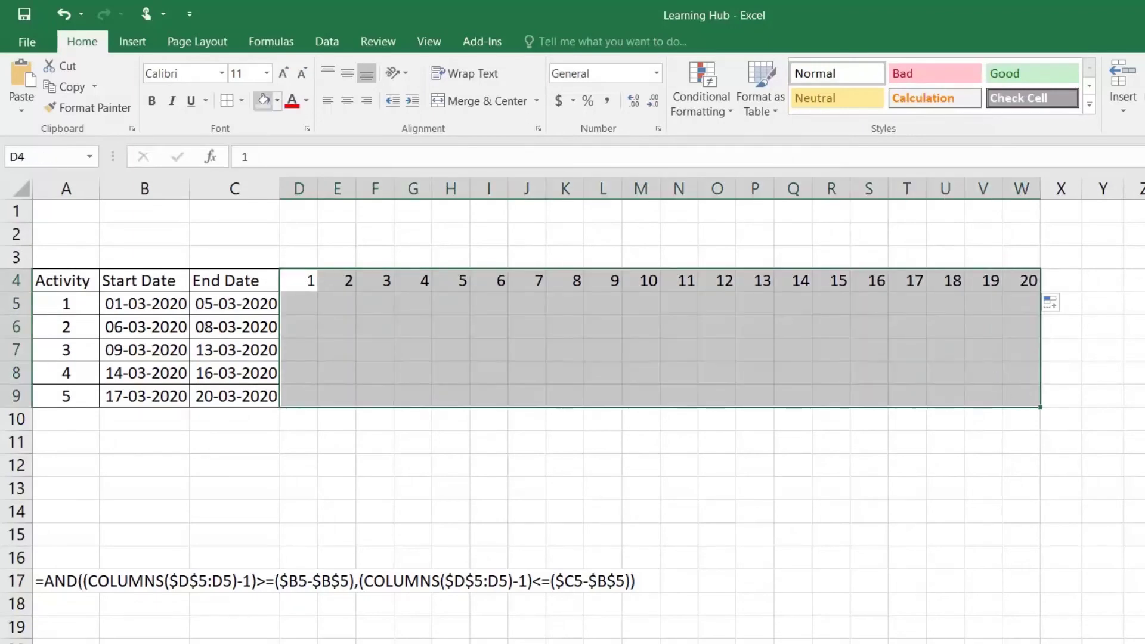
left_click(229, 101)
left_click(347, 100)
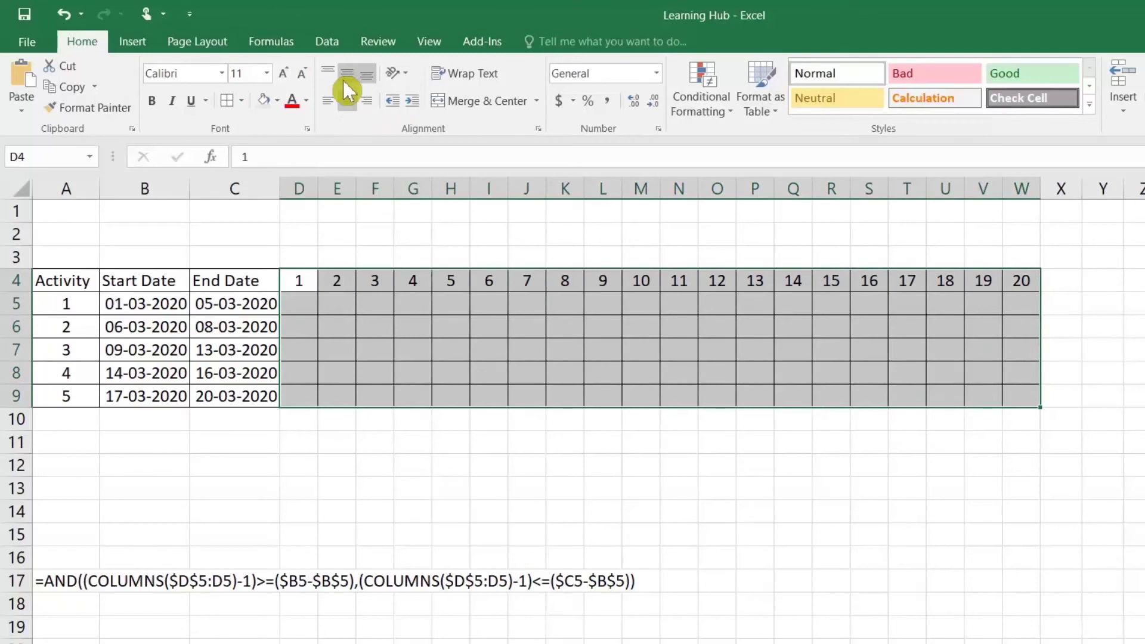
left_click(296, 308)
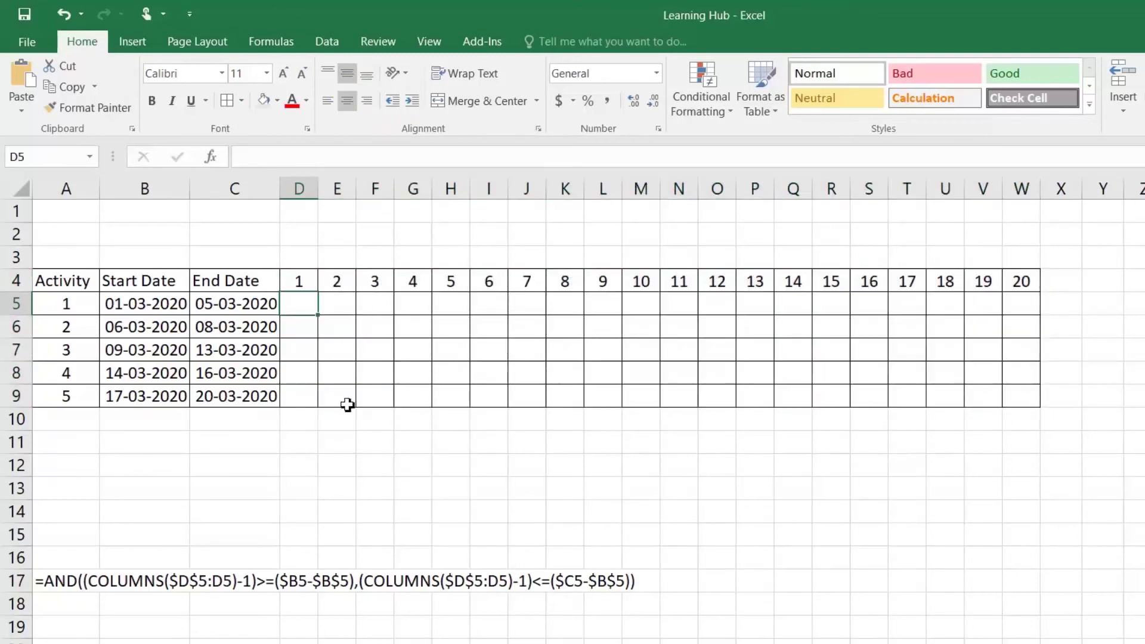
Copy the AND/COLUMNS formula text from A17, then open Conditional Formatting for D5
double_click(52, 582)
left_click_drag(38, 582, 673, 590)
key("ctrl+c")
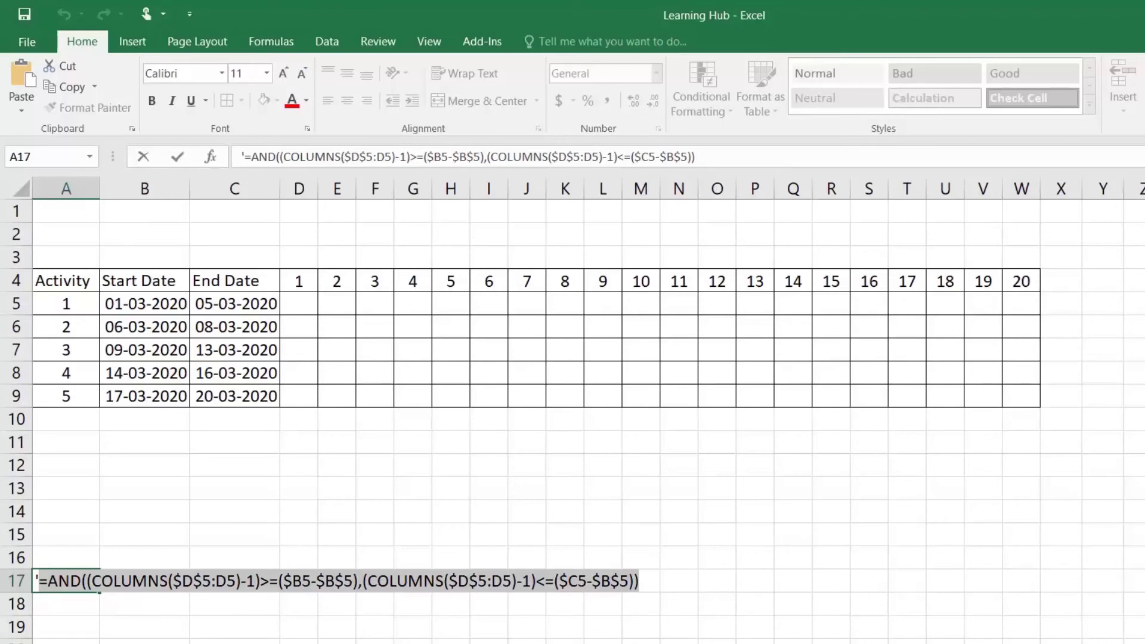
key("Return")
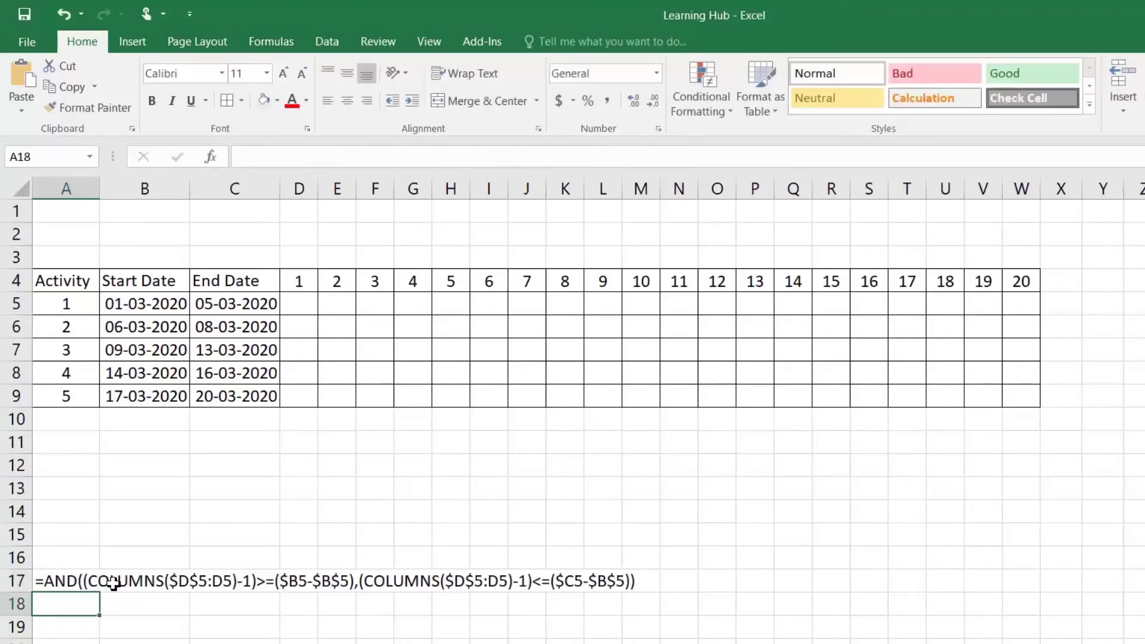
left_click(295, 302)
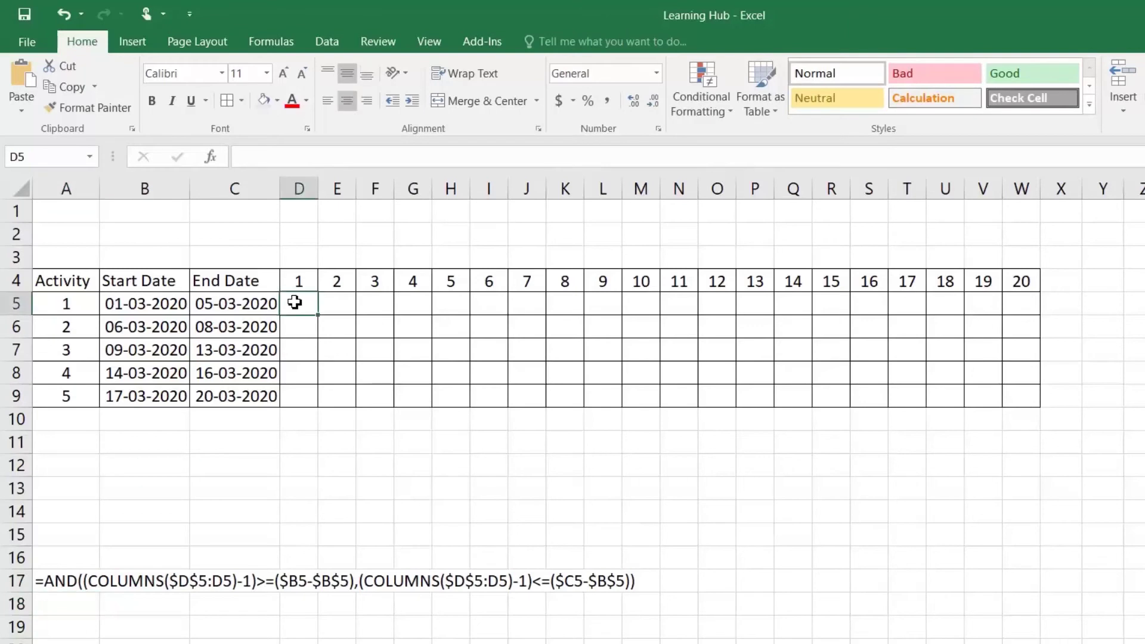
left_click(715, 107)
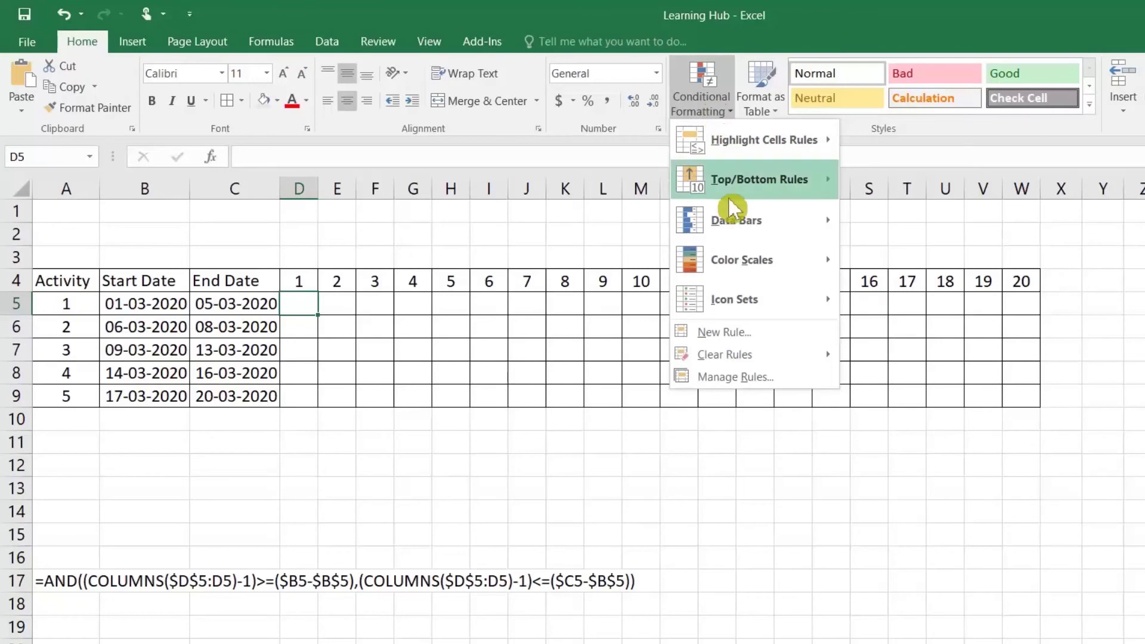
Create a formula-based conditional formatting rule with the pasted AND formula and a blue fill
left_click(723, 332)
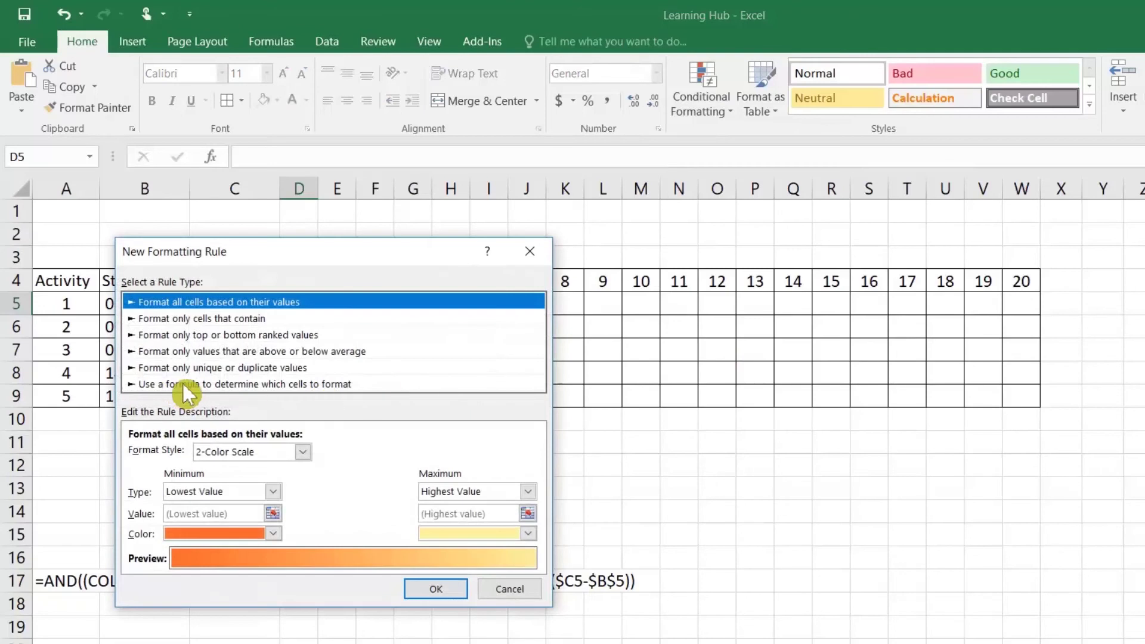
left_click(183, 385)
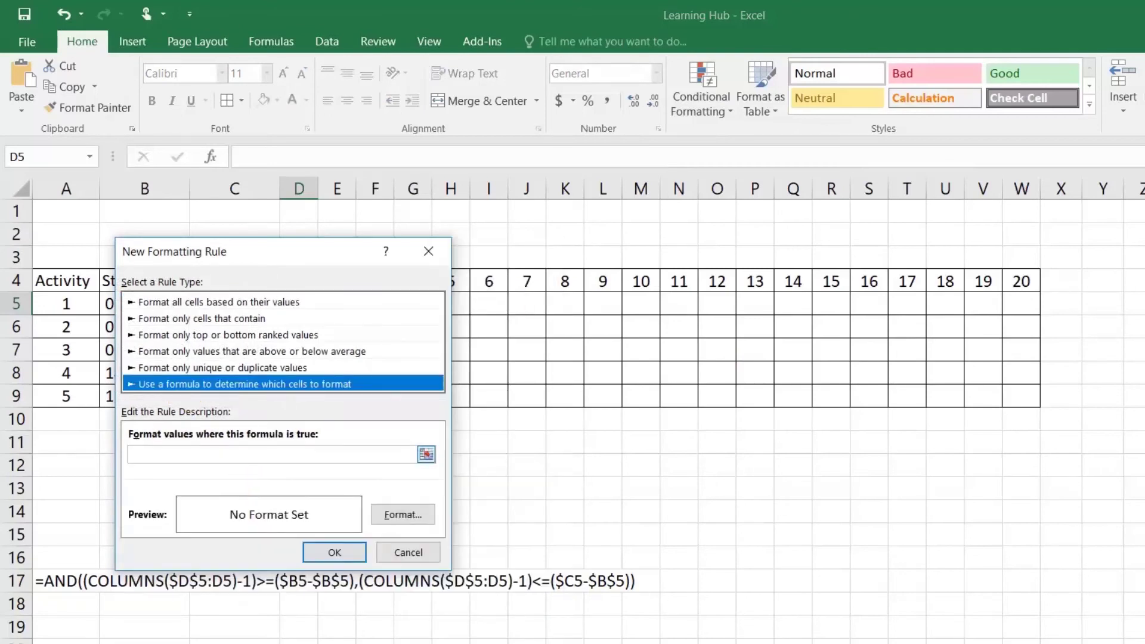
left_click(272, 454)
key("ctrl+v")
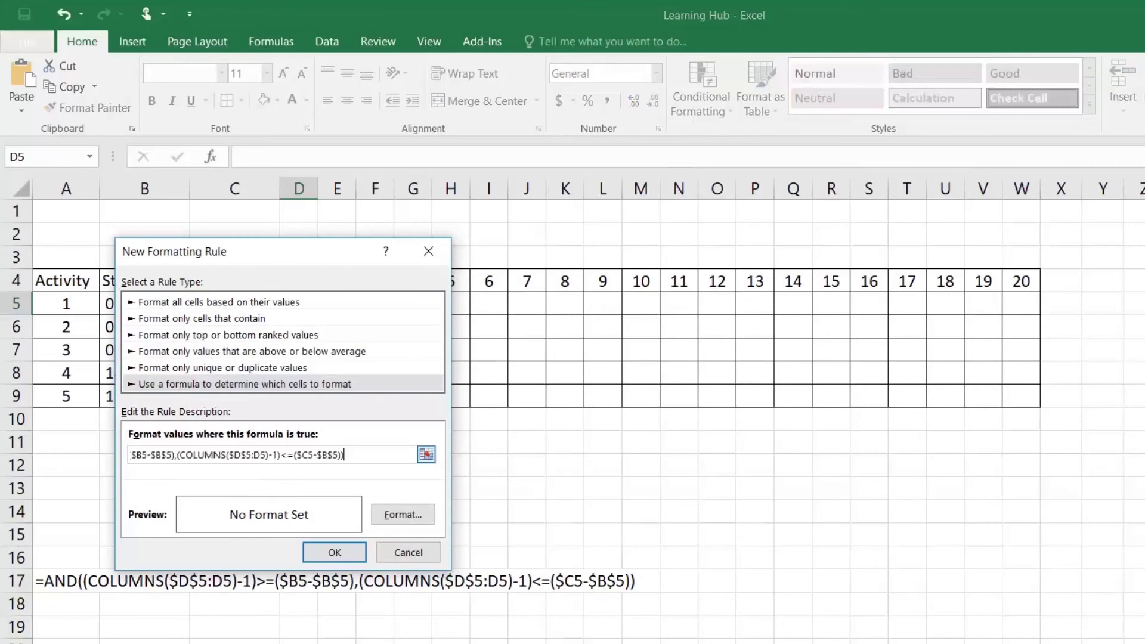
left_click(403, 514)
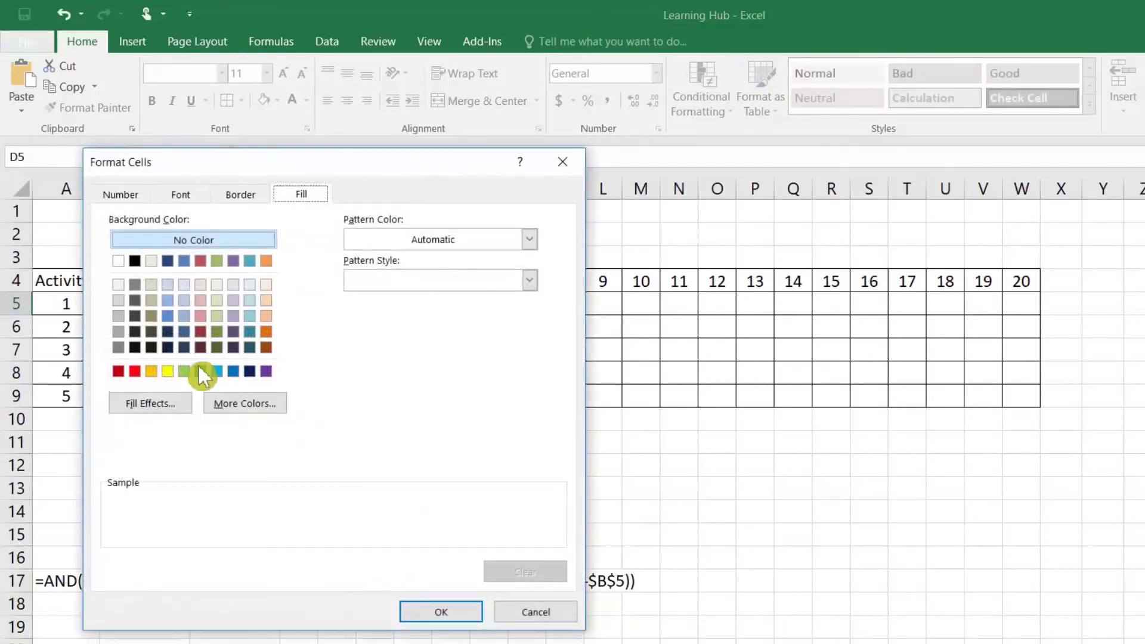
left_click(235, 370)
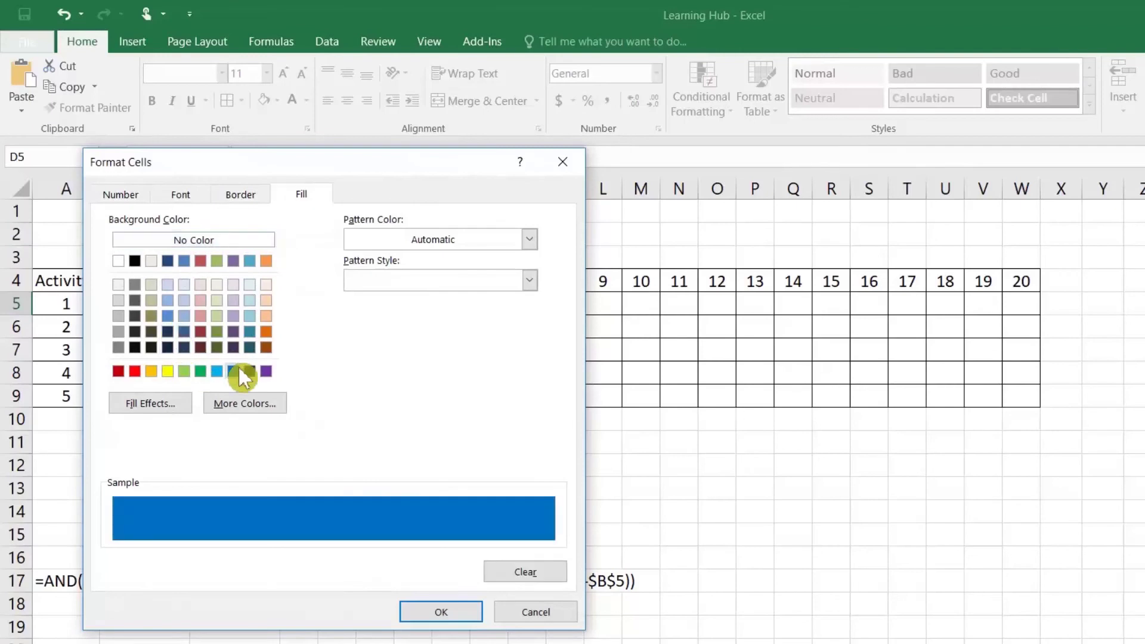
left_click(441, 613)
left_click(332, 550)
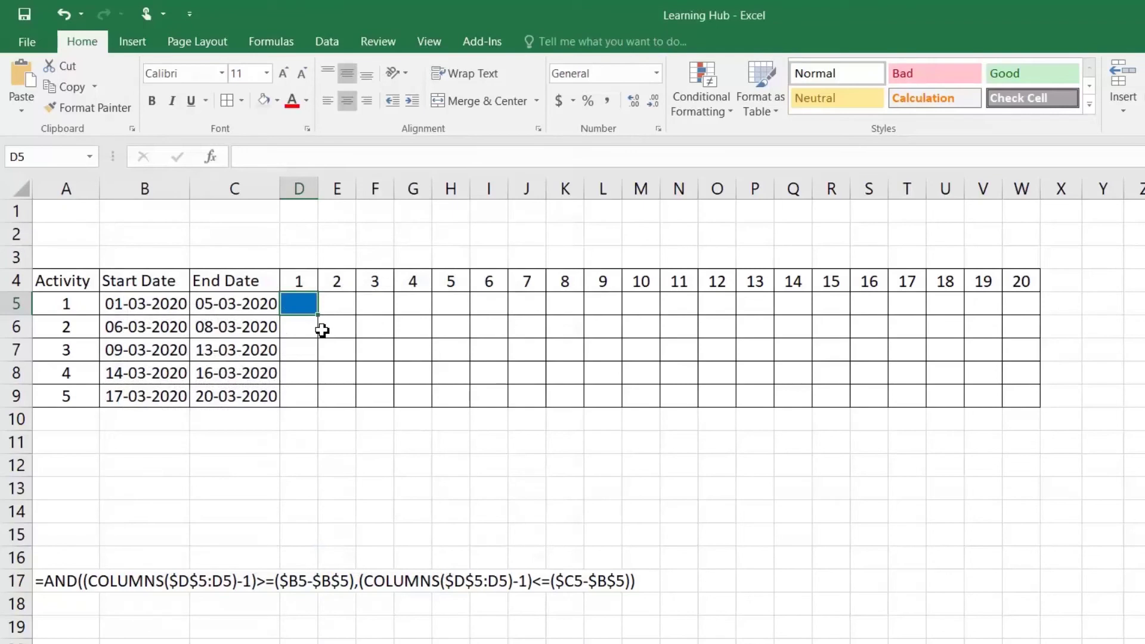
Extend the rule over D5:W9 and inspect the blue bars for activities 1, 3 and 5
mouse_move(321, 316)
left_mouse_down()
mouse_move(1022, 308)
mouse_move(1025, 320)
mouse_move(1042, 318)
mouse_move(1044, 410)
left_mouse_up()
left_click(446, 353)
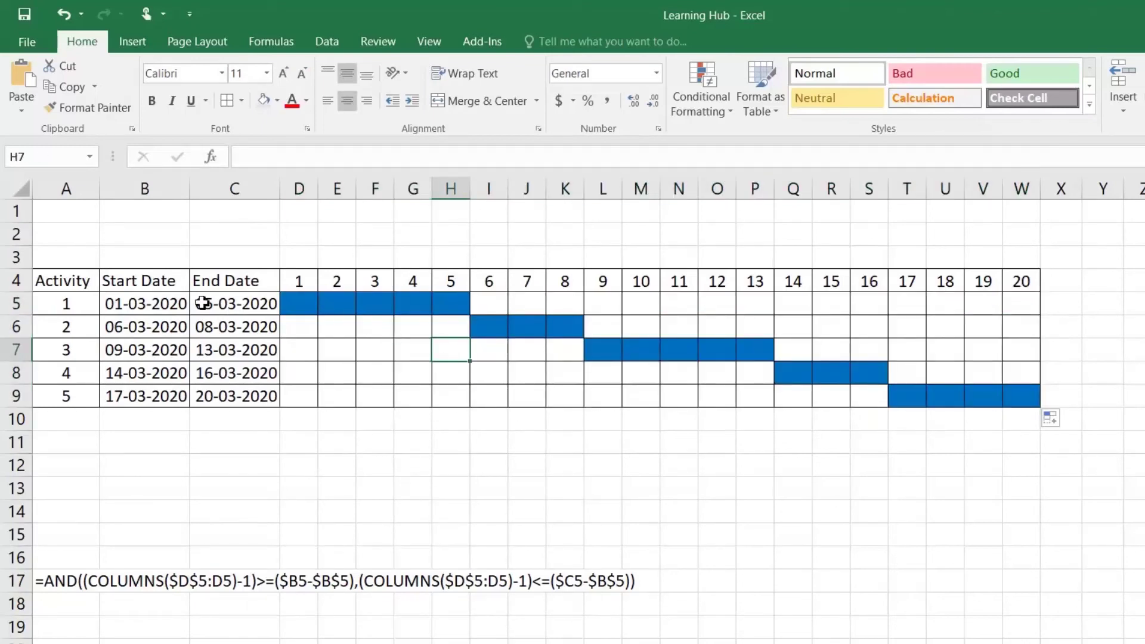
left_click(148, 307)
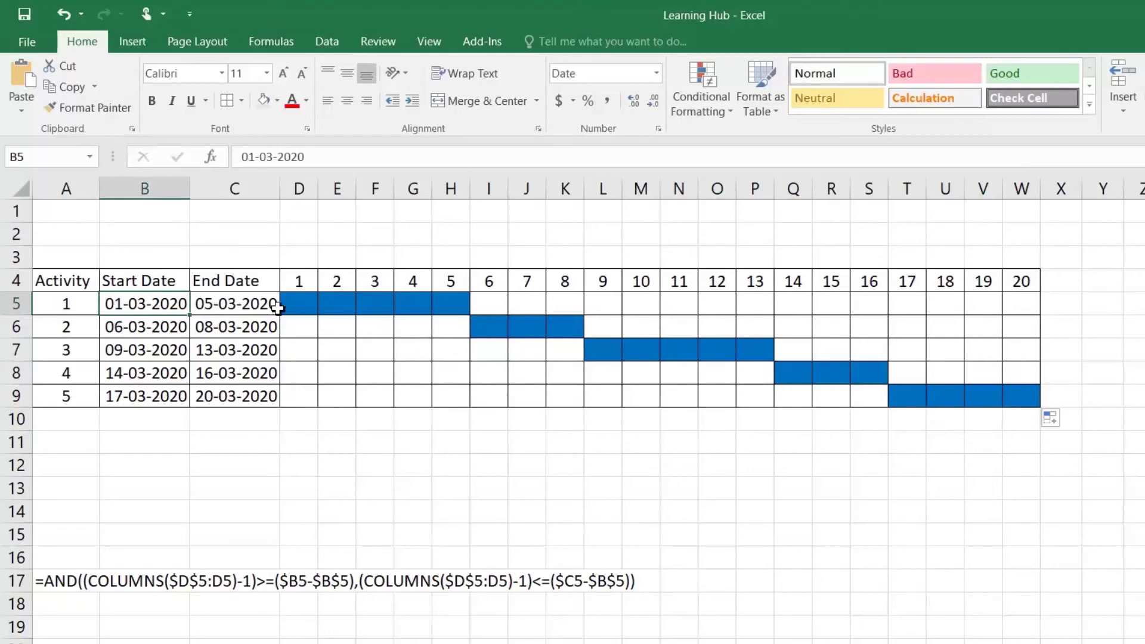
left_click_drag(452, 310, 297, 305)
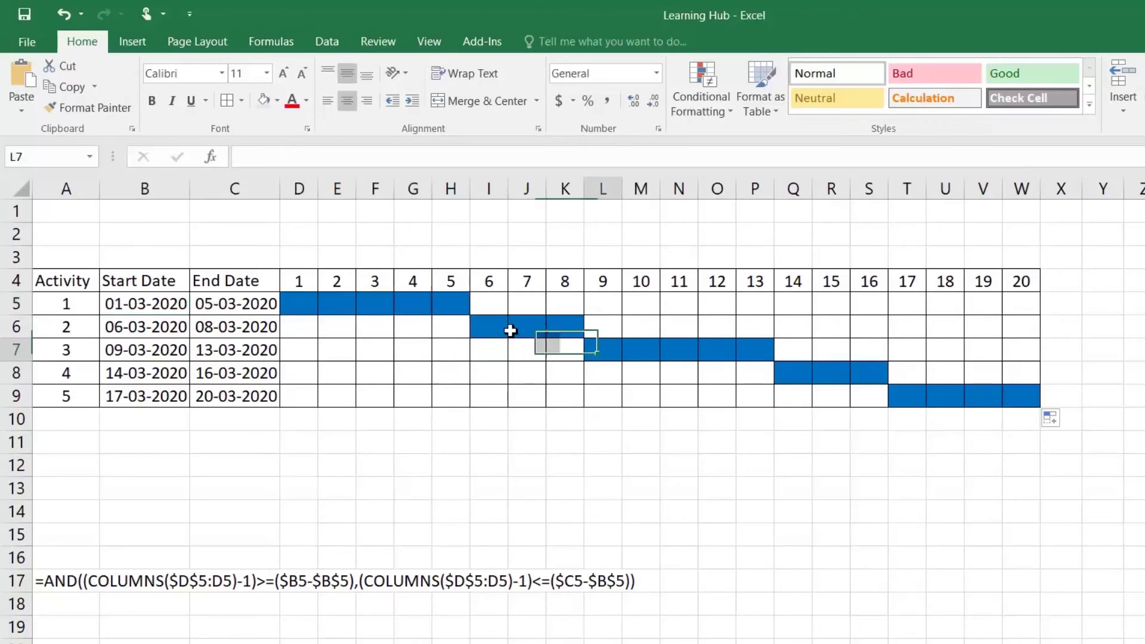
left_click_drag(598, 351, 770, 357)
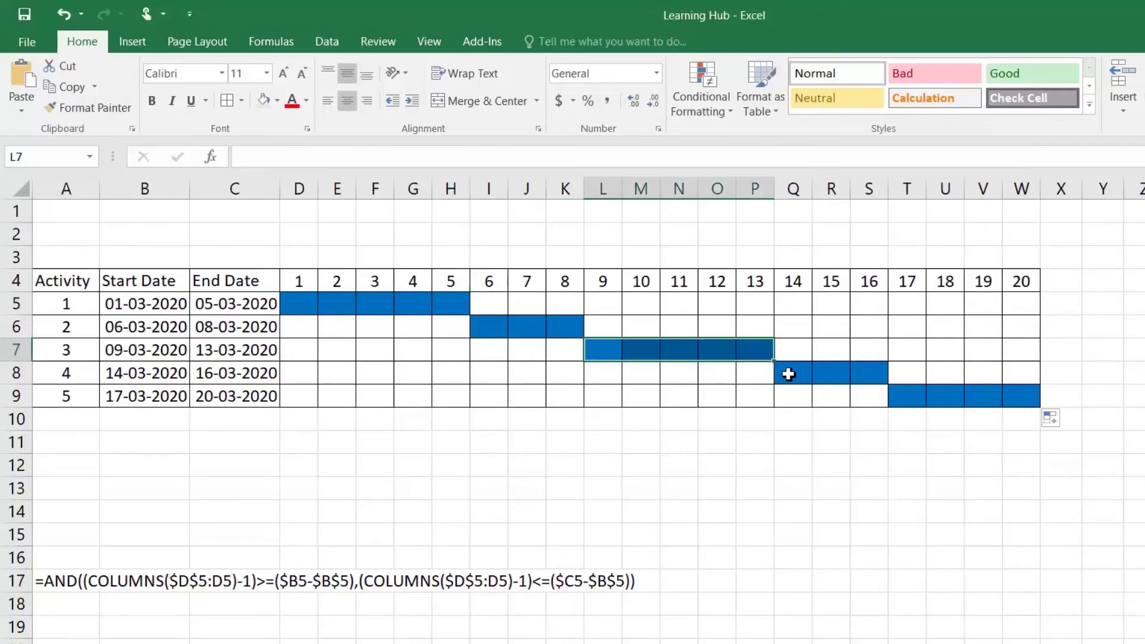
left_click_drag(908, 397, 1029, 396)
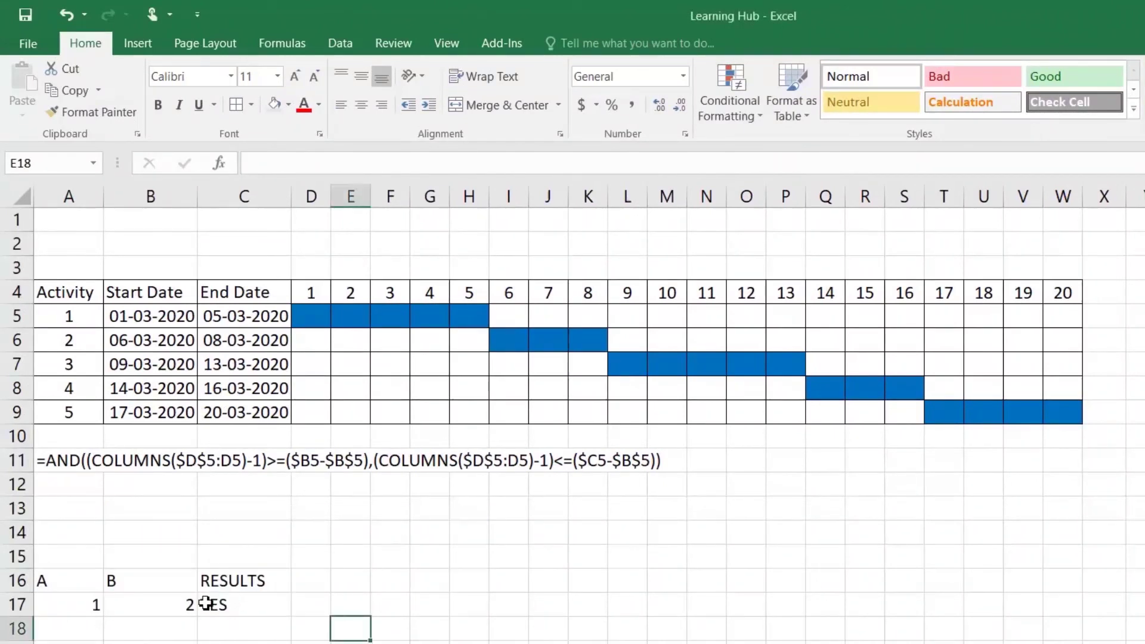
Show A17=1, B17=2 and C17's IF formula returning YES, then reach the formula auditing tools
left_click(65, 586)
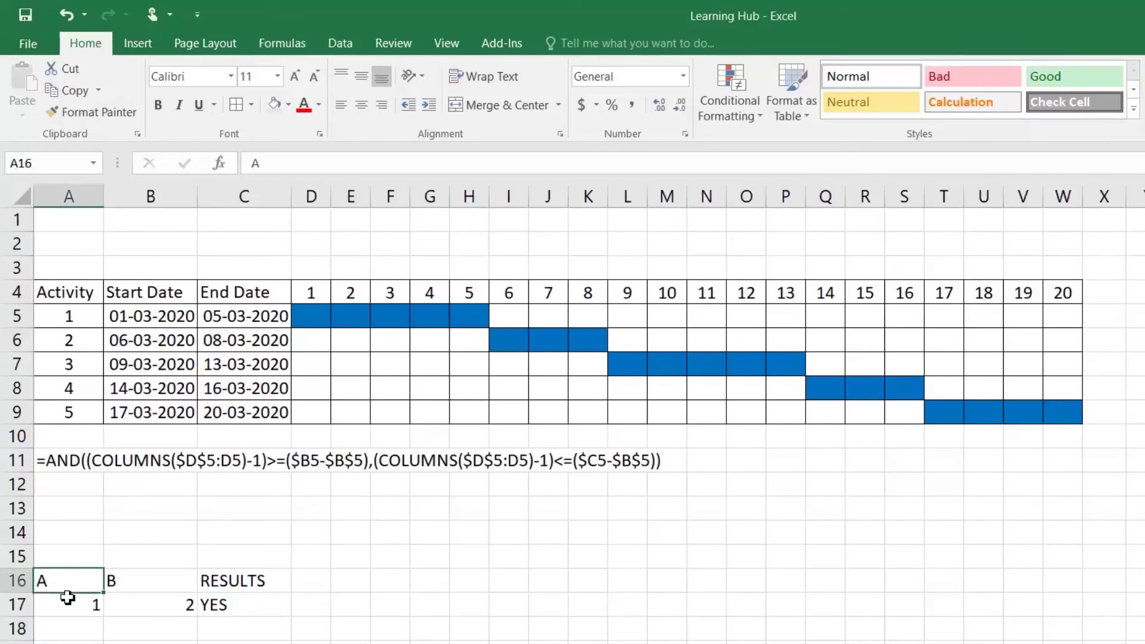
left_click(69, 604)
left_click(128, 586)
left_click(130, 603)
left_click(235, 603)
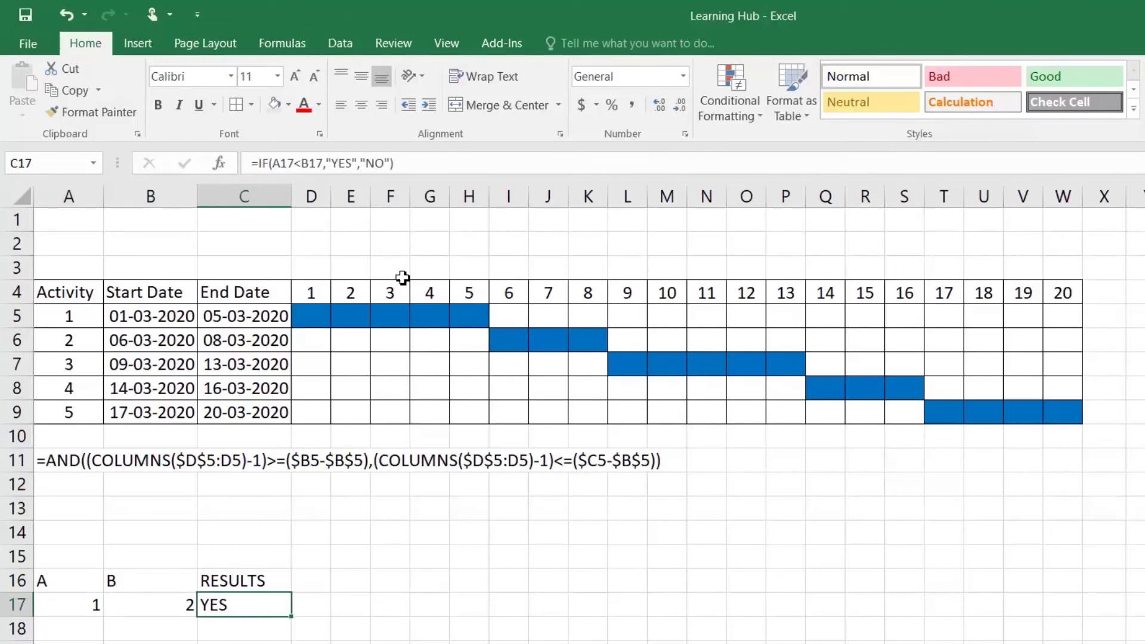
left_click(281, 46)
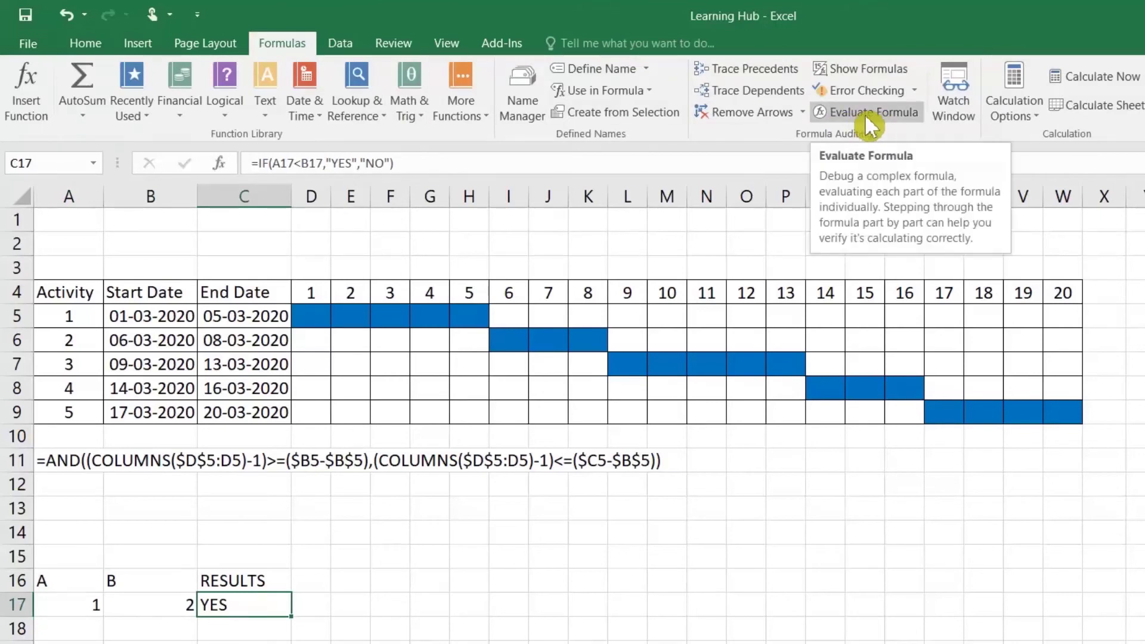
left_click(873, 113)
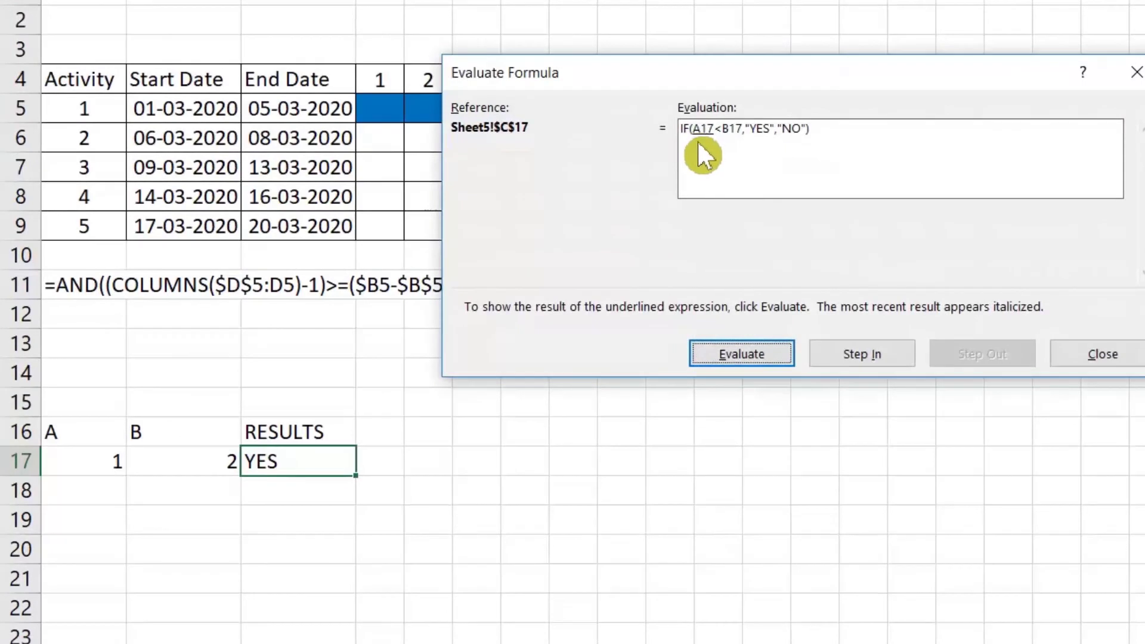
left_click(759, 352)
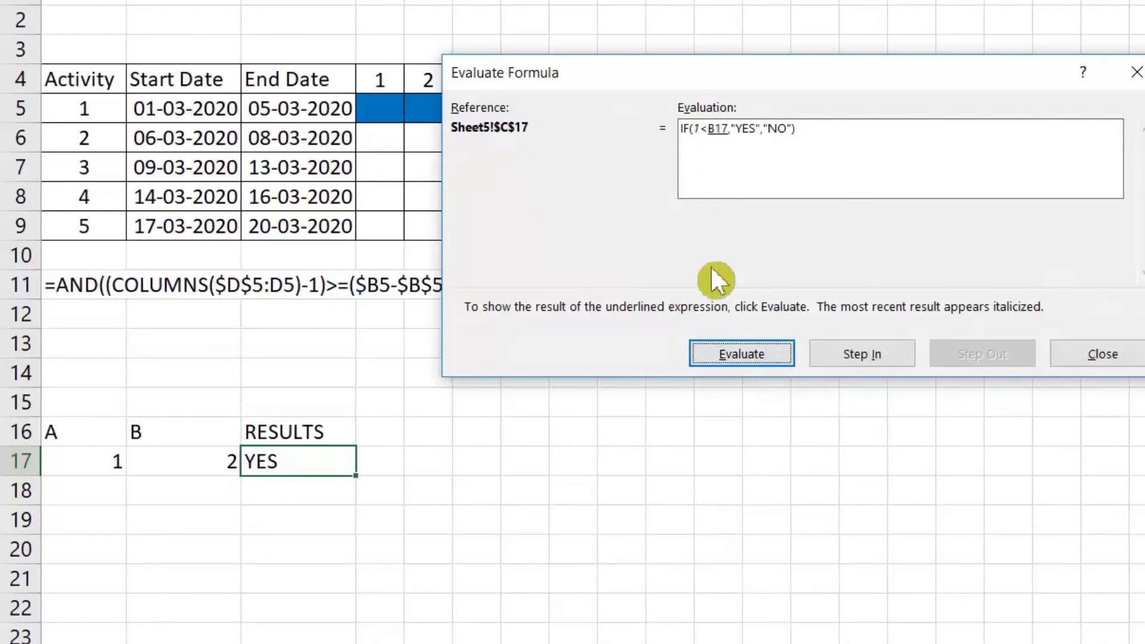
left_click(746, 357)
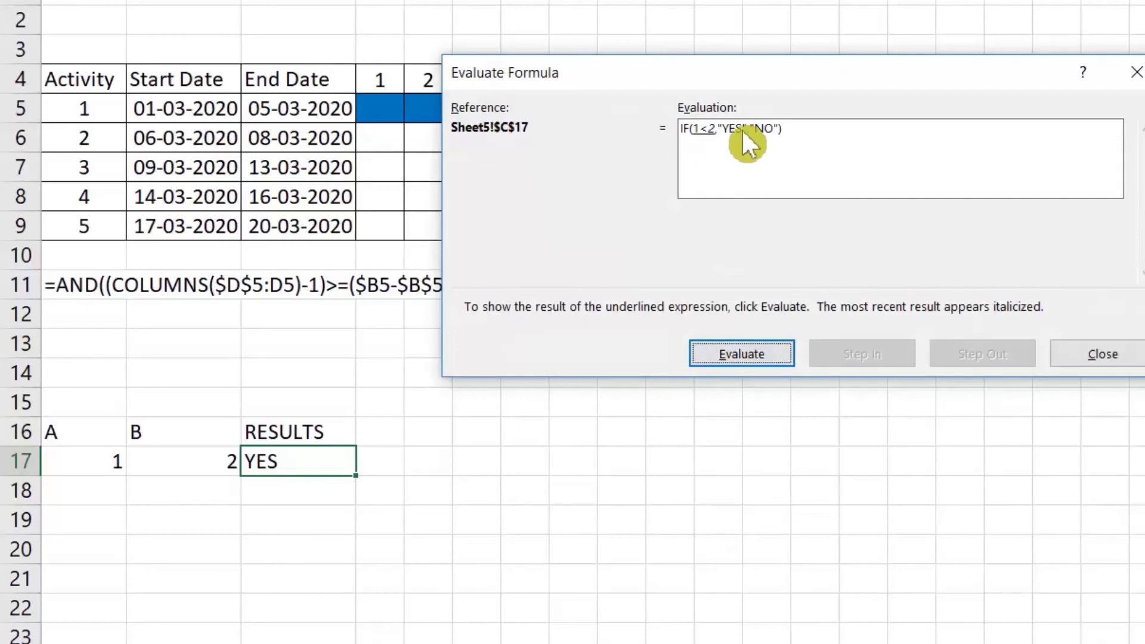
left_click(746, 344)
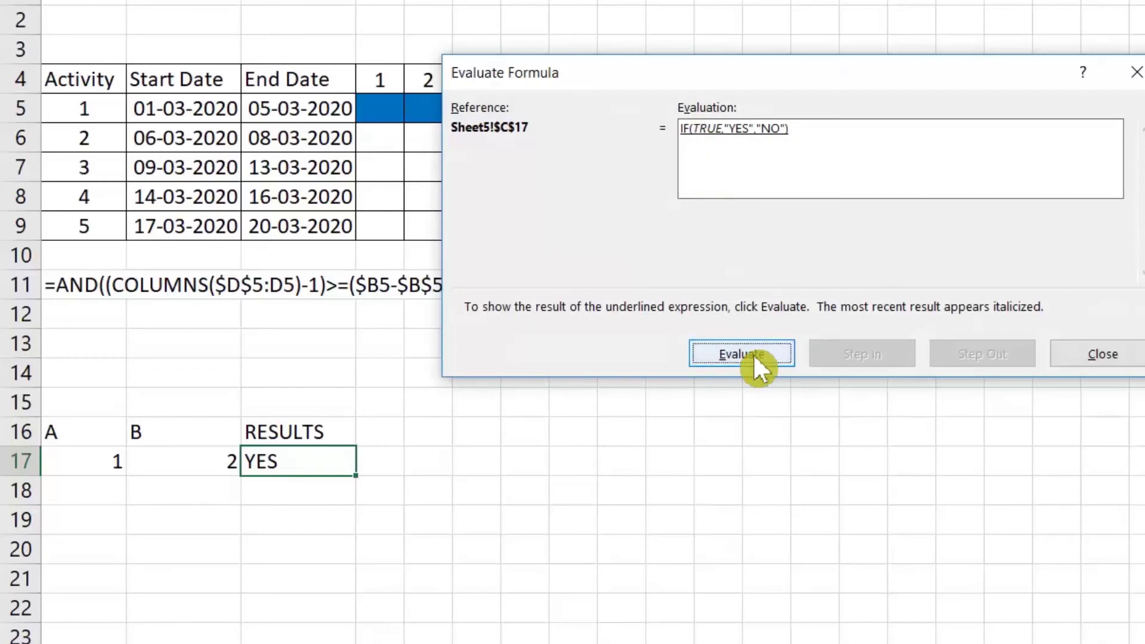
left_click(753, 353)
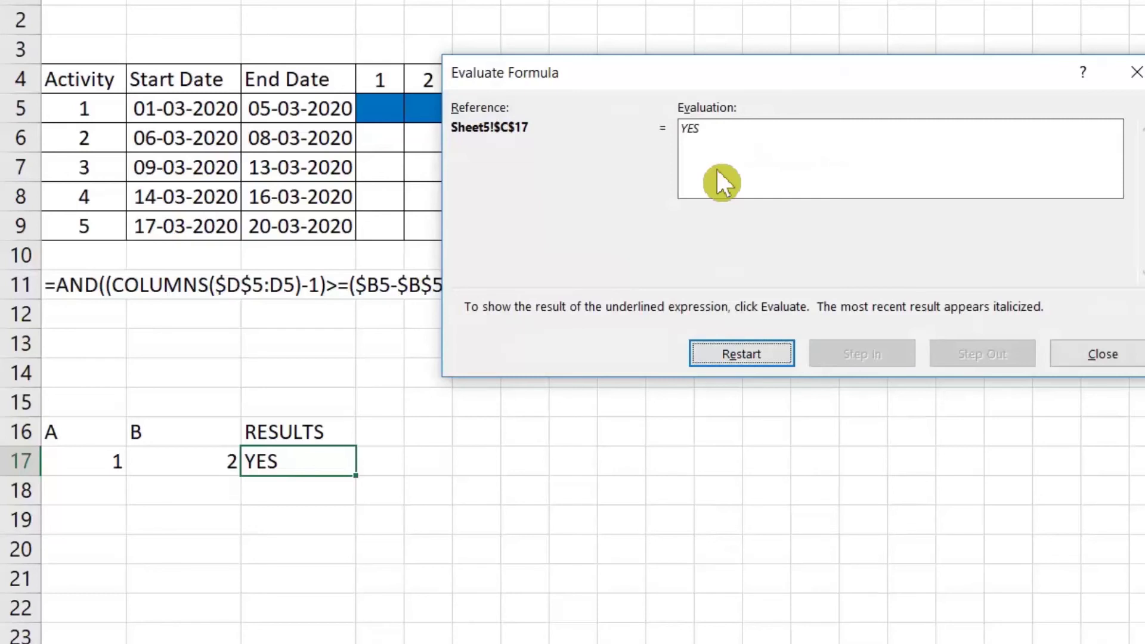
left_click(1103, 354)
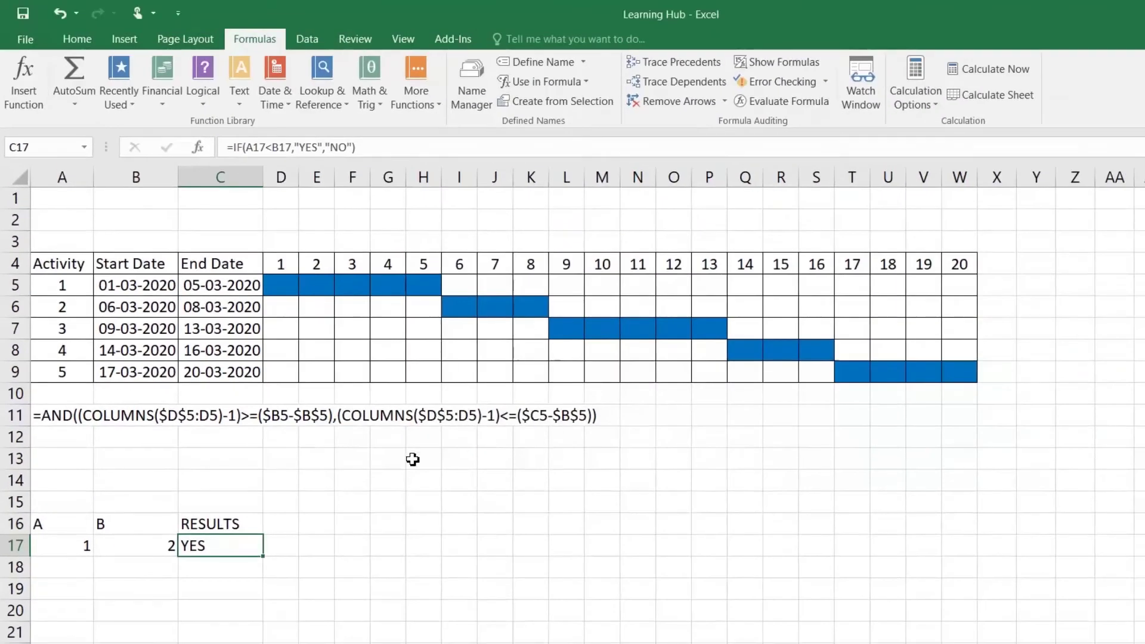
Inspect the Gantt chart's highlighting rule in Manage Rules without changing it
left_click(51, 415)
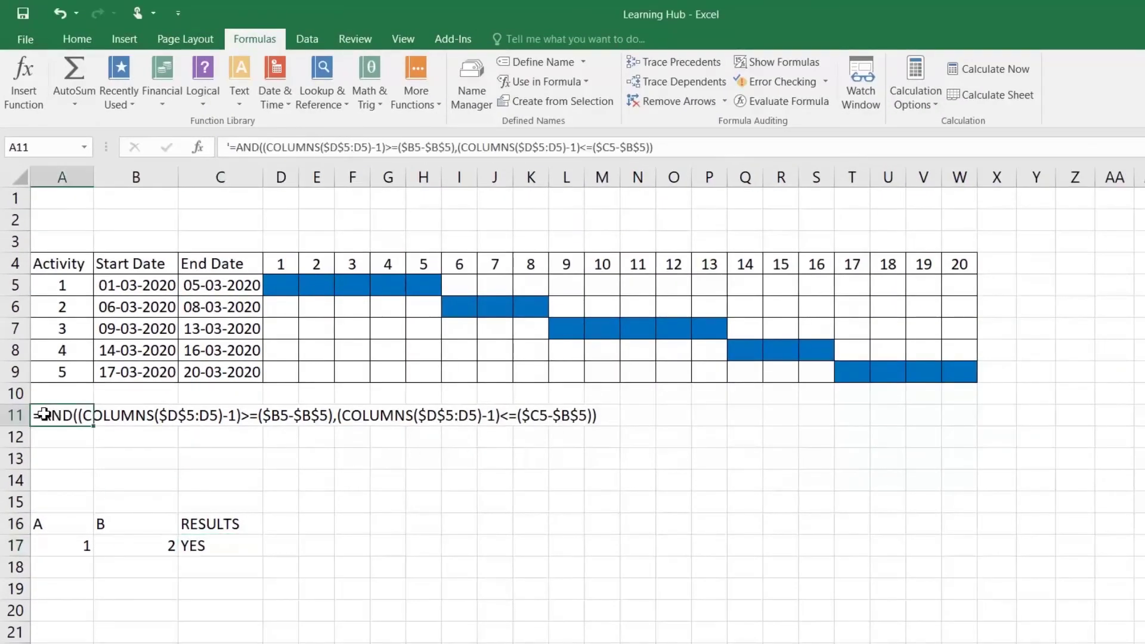
left_click(73, 272)
left_click_drag(74, 271, 871, 352)
left_click(332, 368)
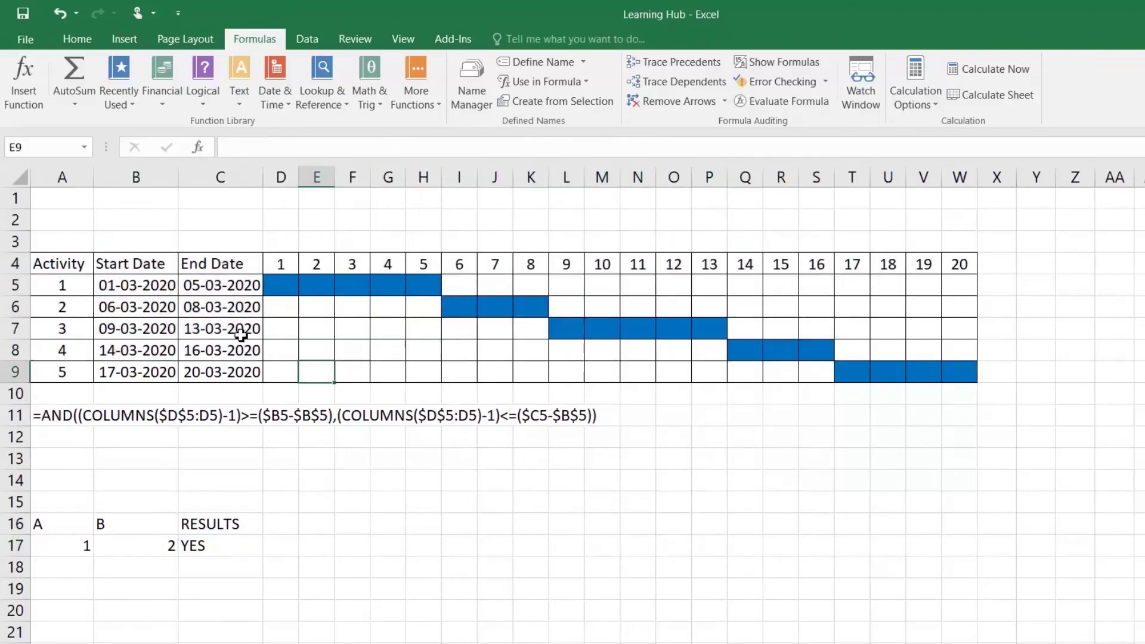
left_click(77, 40)
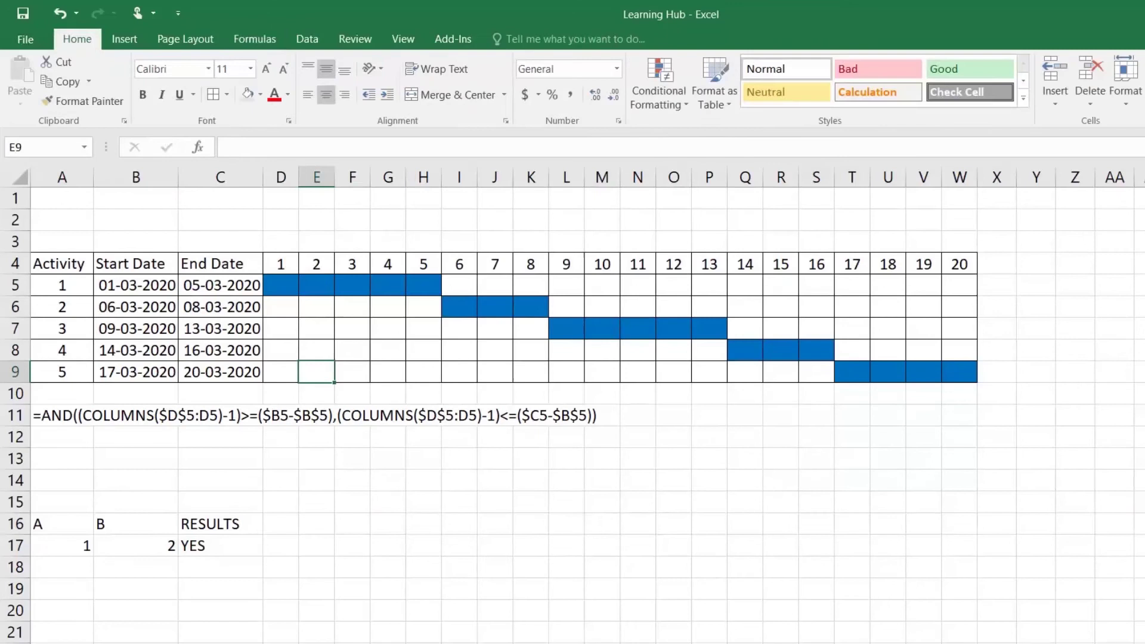
left_click(659, 98)
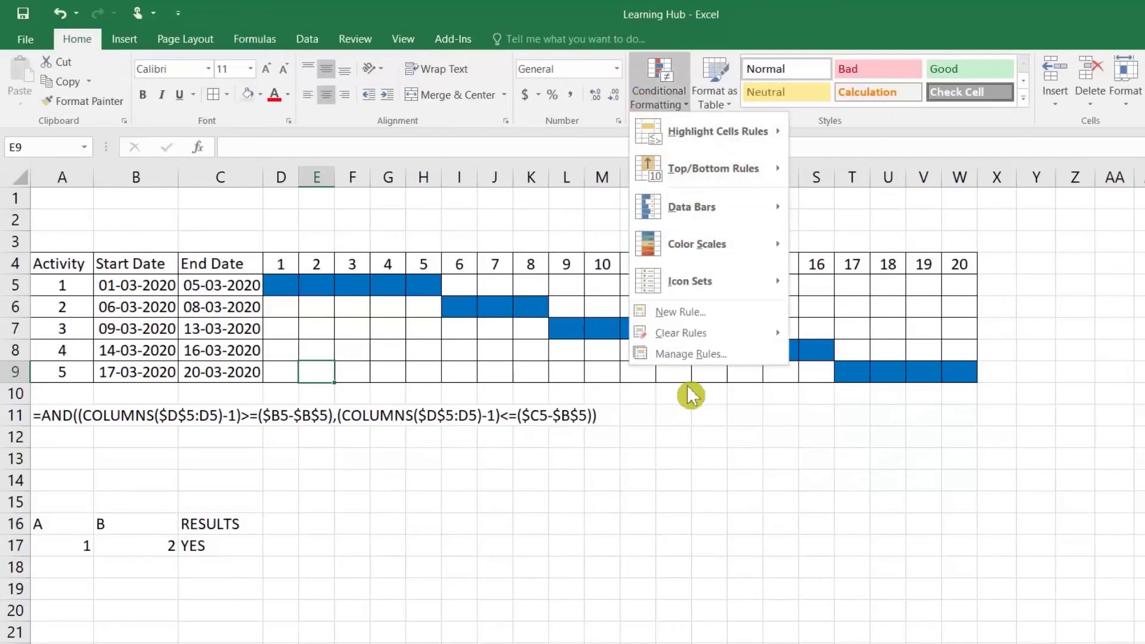
left_click(690, 354)
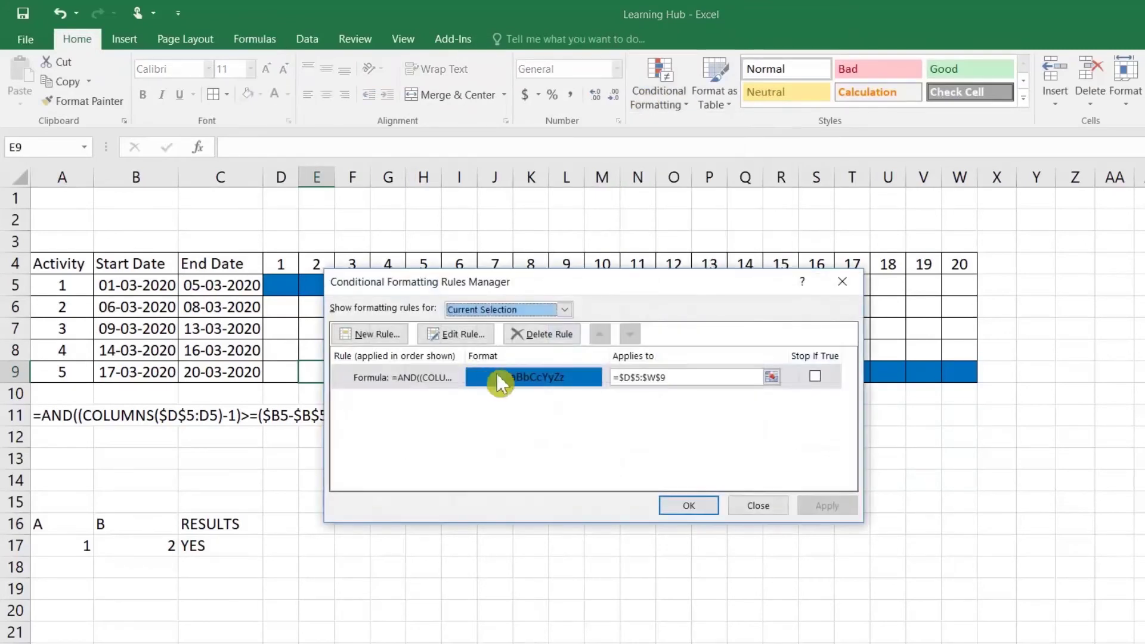
left_click(471, 338)
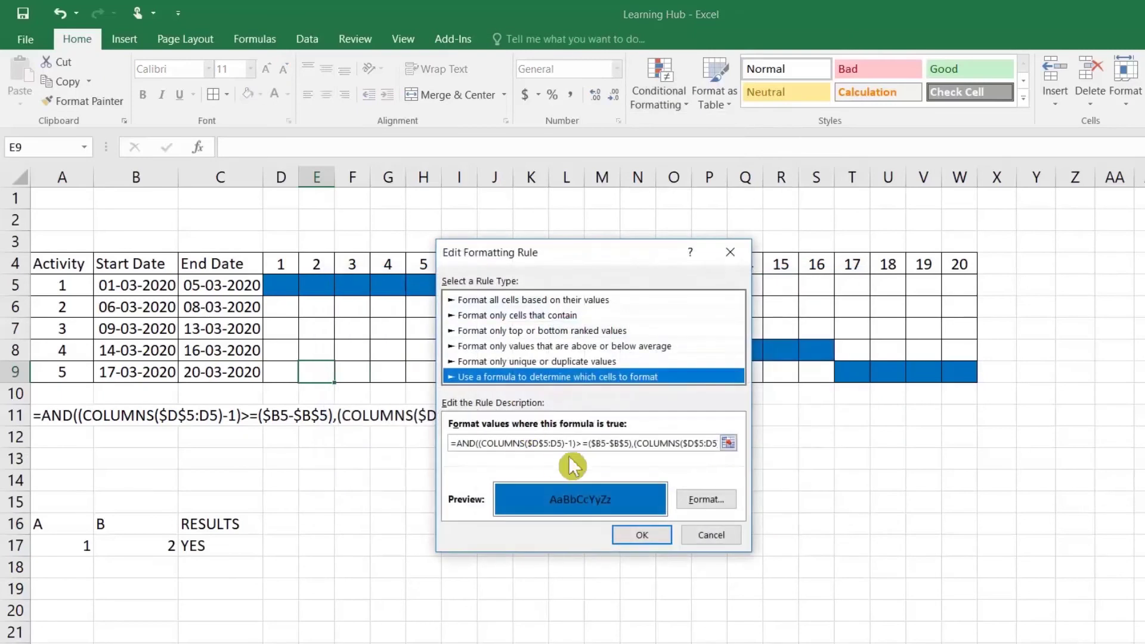
left_click(705, 535)
left_click(767, 507)
mouse_move(284, 283)
left_mouse_down()
mouse_move(675, 320)
mouse_move(954, 371)
left_mouse_up()
left_click(510, 343)
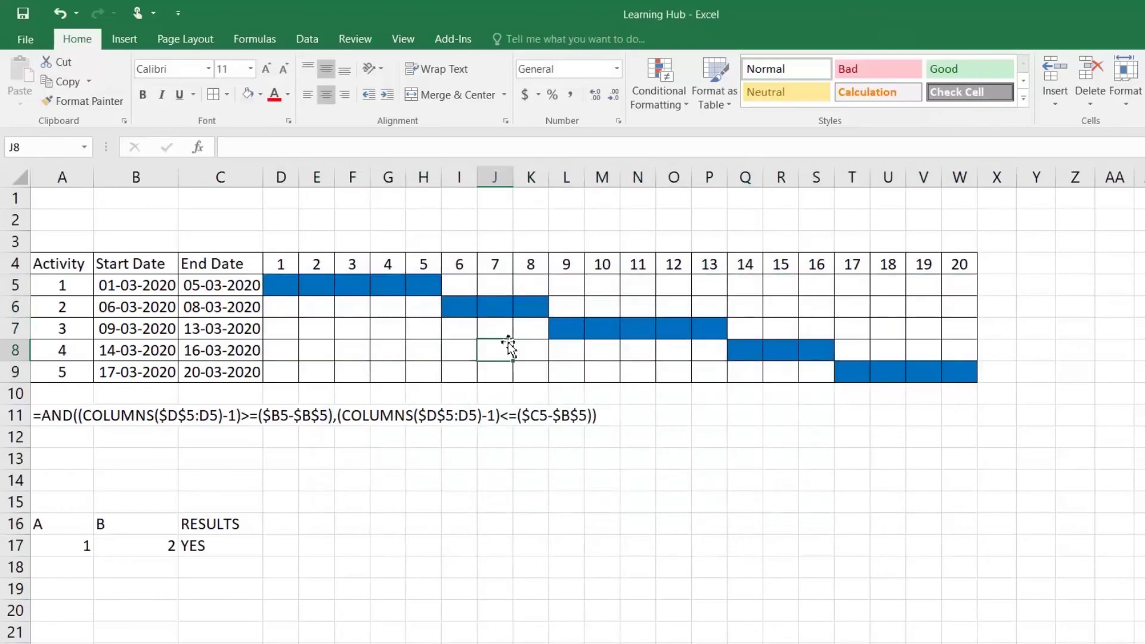
Copy the AND formula text from A11 and enter it in D5
double_click(46, 415)
left_click_drag(54, 415, 600, 415)
key("ctrl+c")
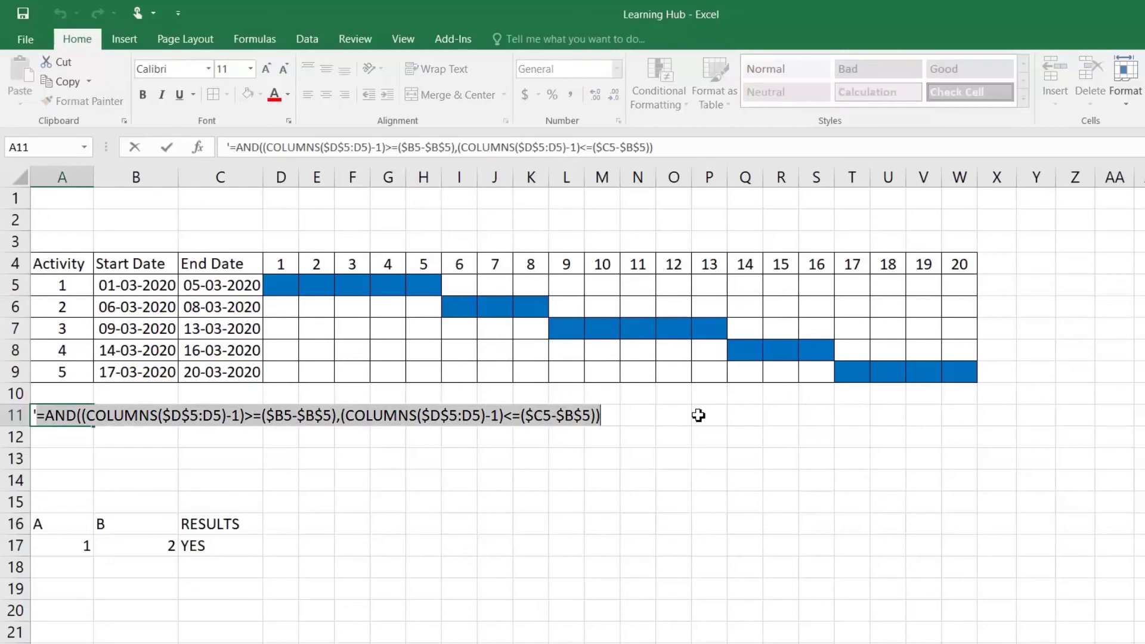
key("Return")
double_click(292, 280)
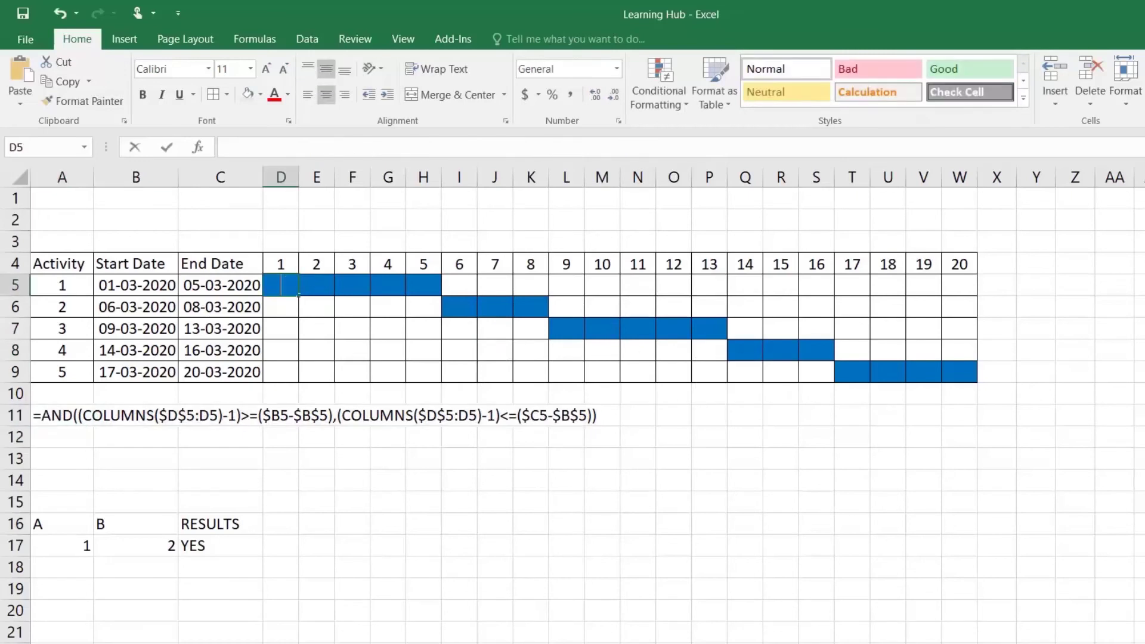
key("ctrl+v")
key("Return")
Fill the D5 formula across the grid to W9 and autofit columns D:W
left_click(289, 285)
left_click_drag(294, 292, 979, 377)
left_click_drag(285, 179, 958, 181)
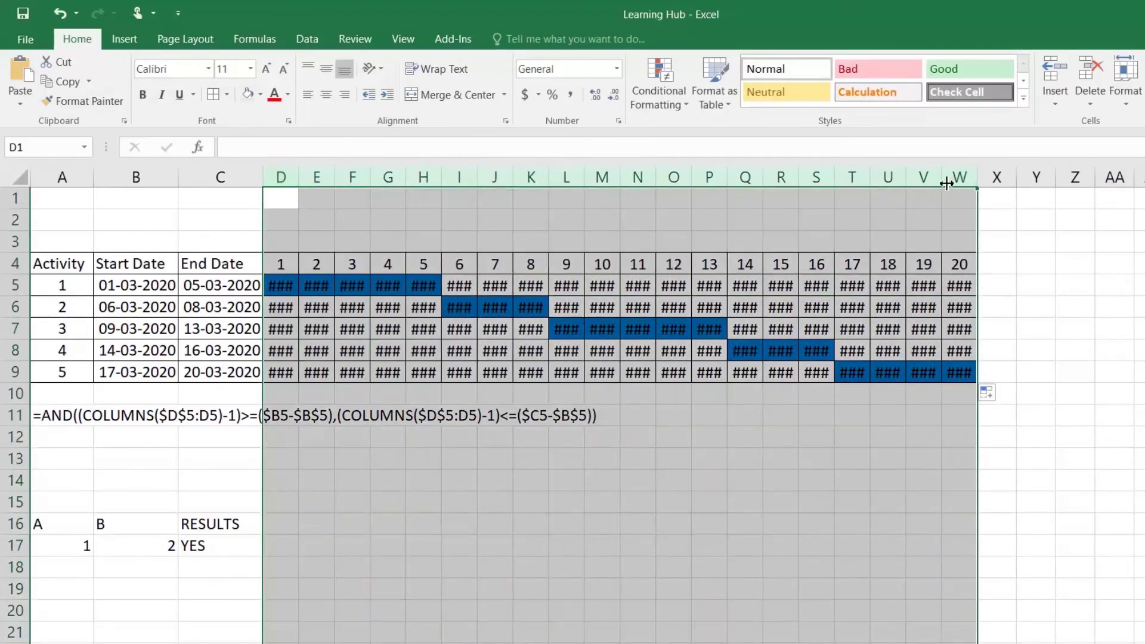
double_click(942, 178)
Compare the formulas in G6, D5, E5, F5, G5 and I5
left_click(430, 307)
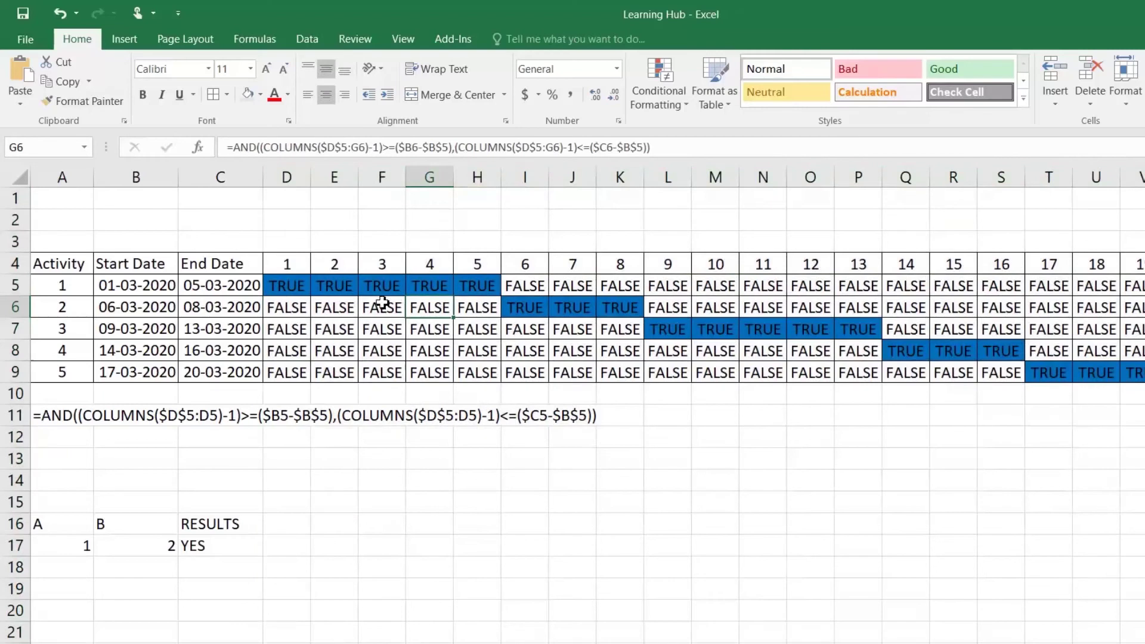
left_click(293, 286)
left_click(324, 287)
left_click(379, 286)
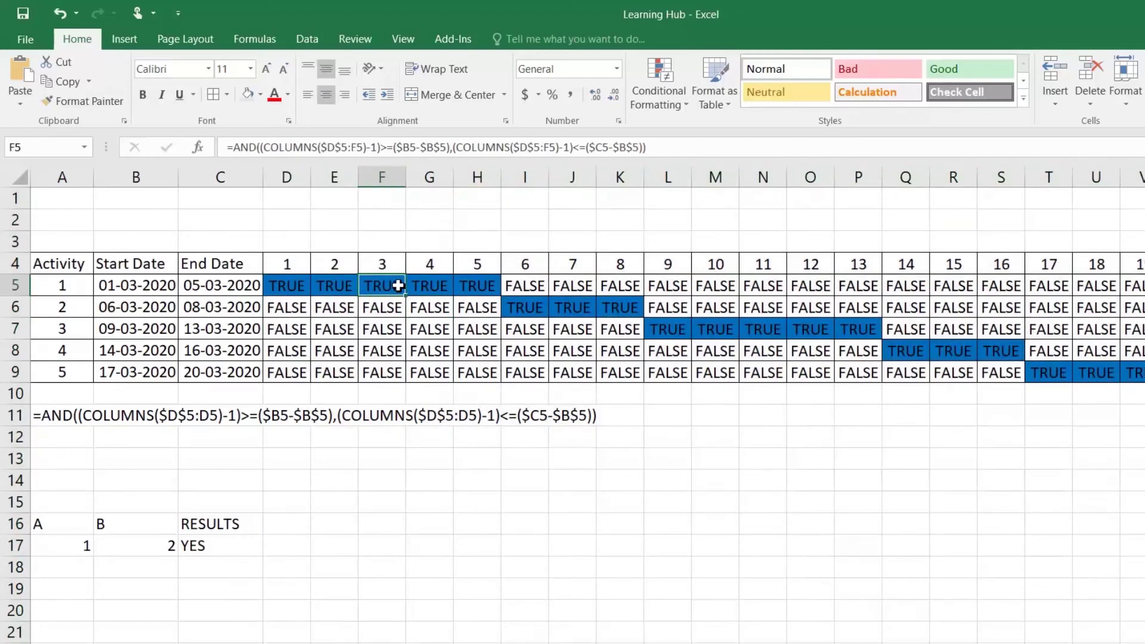
left_click(428, 286)
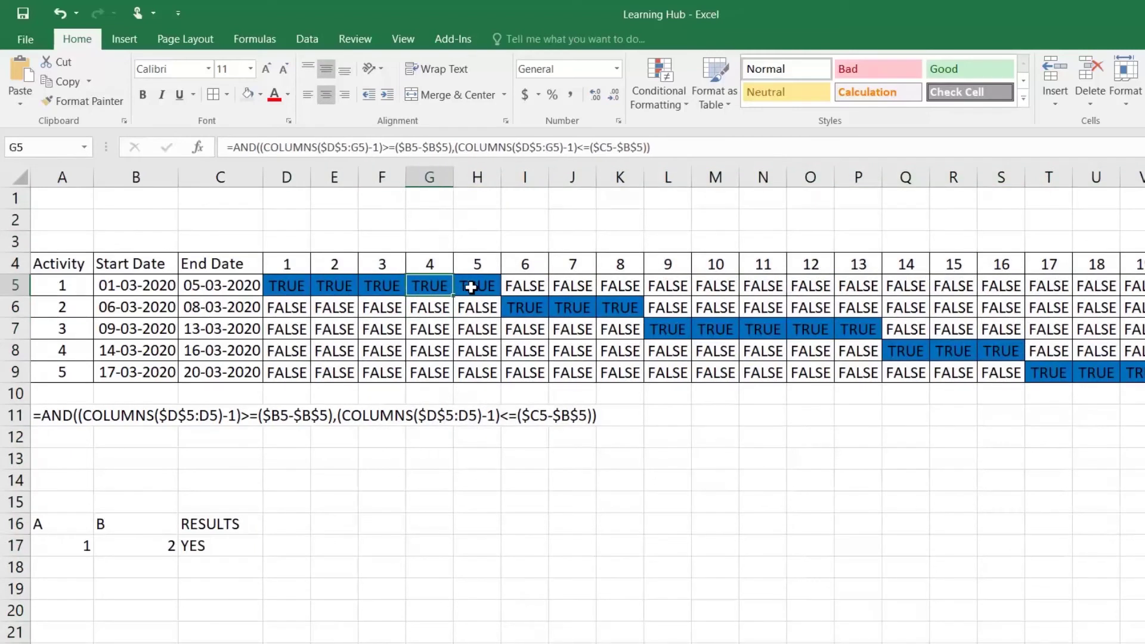
left_click(531, 288)
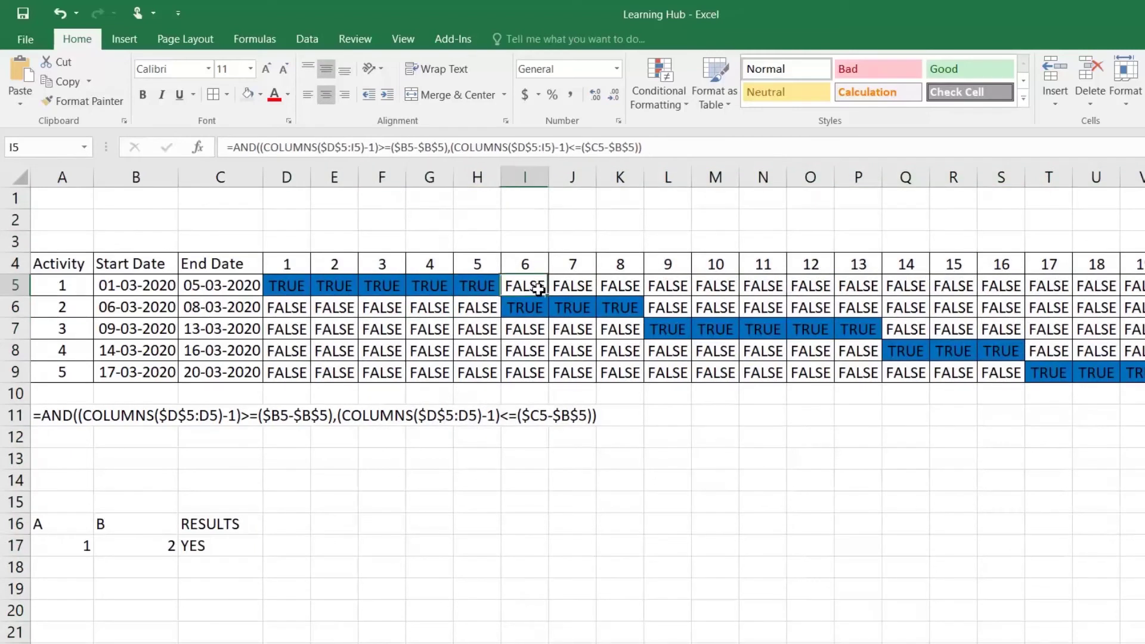
left_click(294, 289)
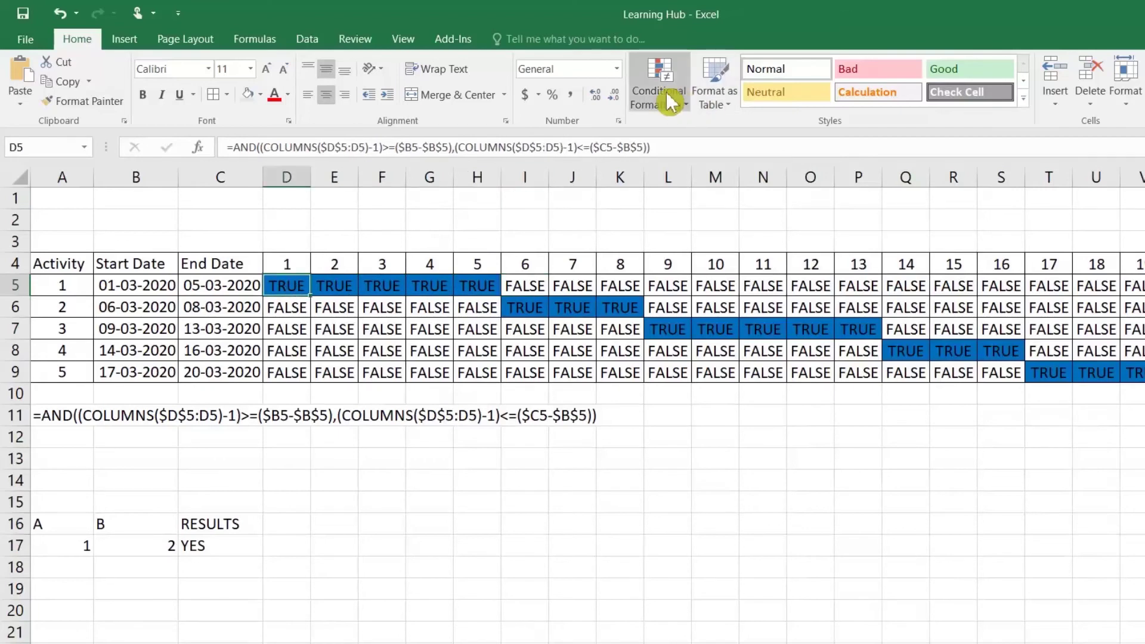
left_click(255, 38)
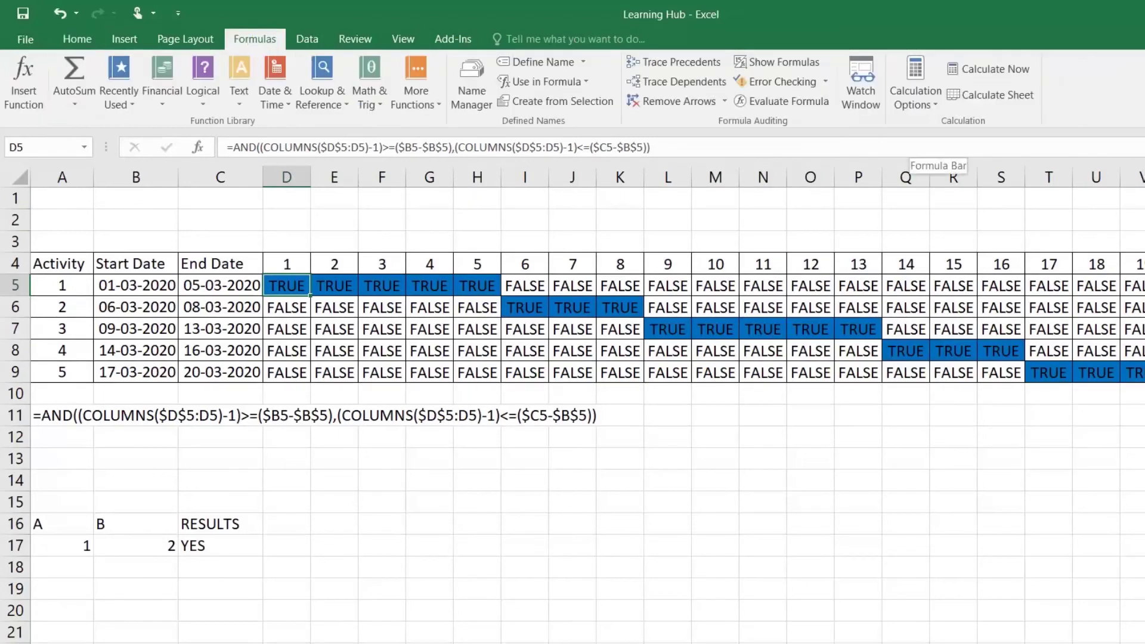
Evaluate D5's first AND condition, the day offset 0 against start difference 0, to TRUE
left_click(787, 101)
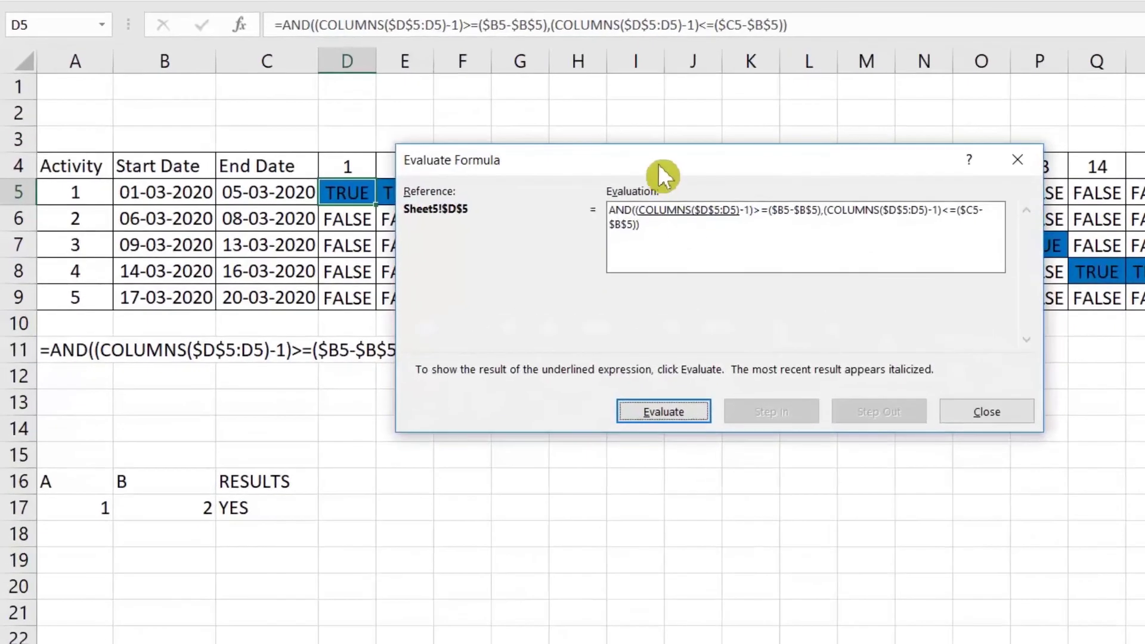
left_click_drag(659, 166, 628, 373)
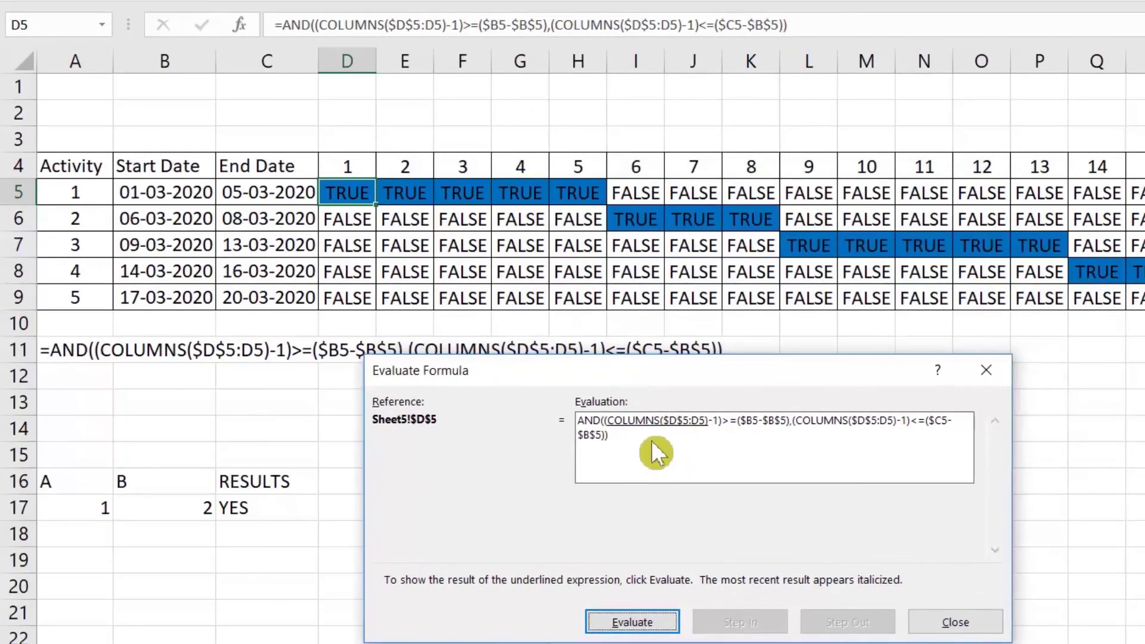
left_click(661, 624)
left_click(662, 628)
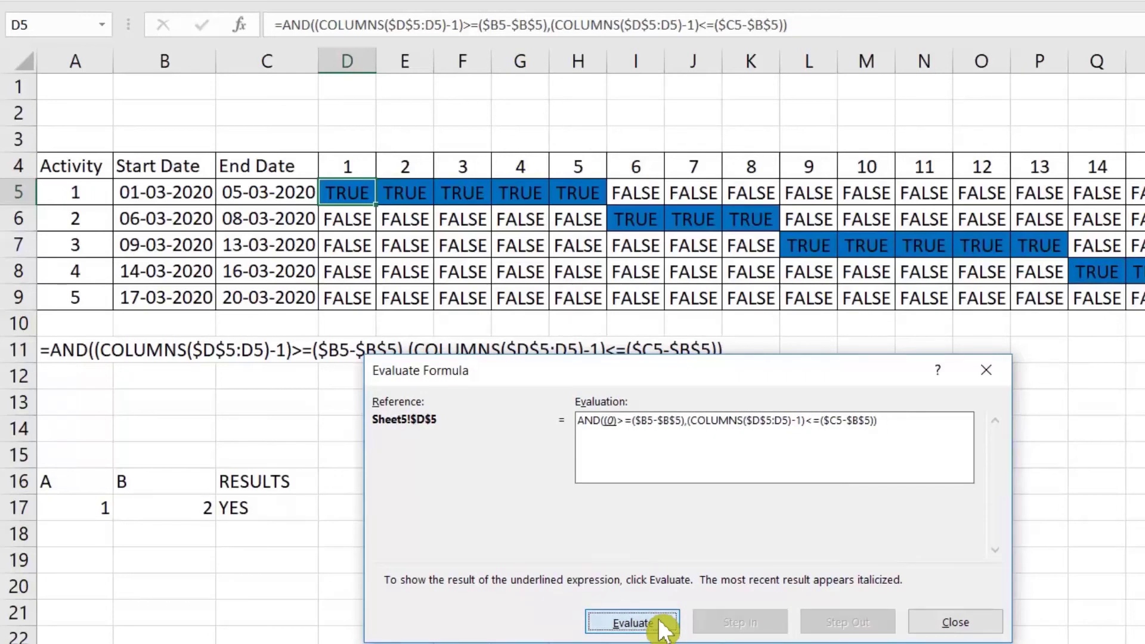
left_click(664, 626)
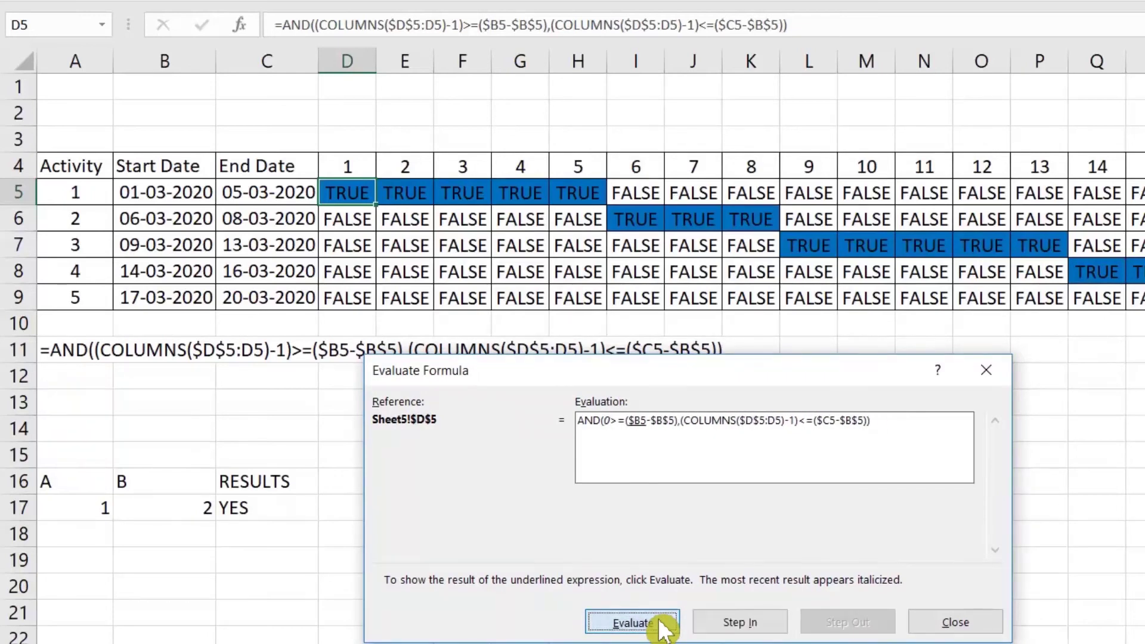
left_click(663, 627)
left_click(664, 626)
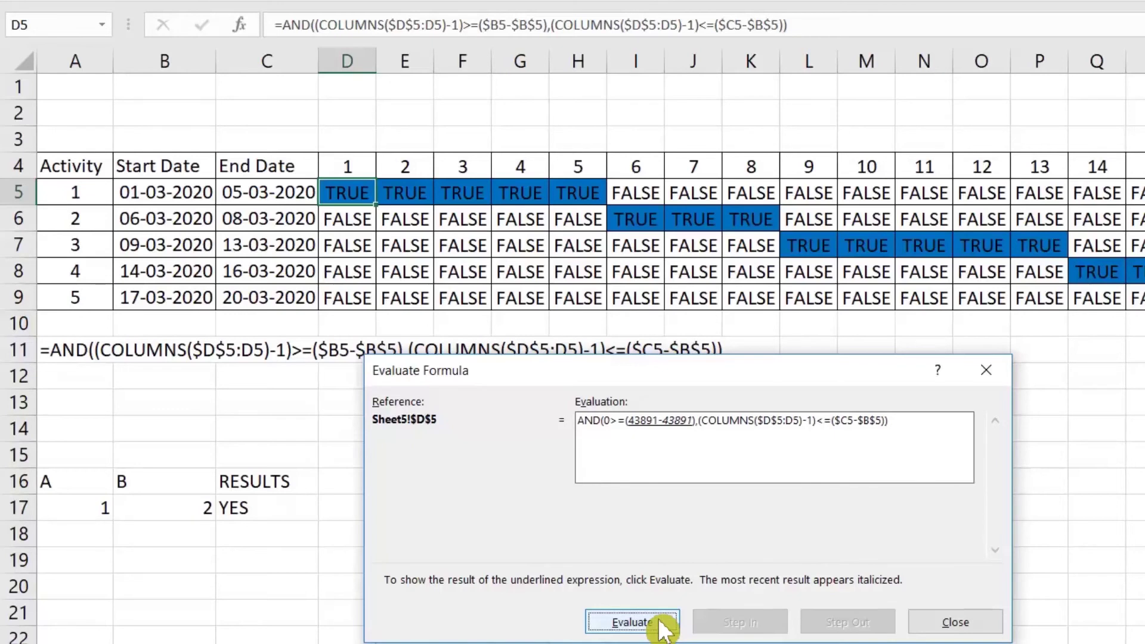
left_click(663, 626)
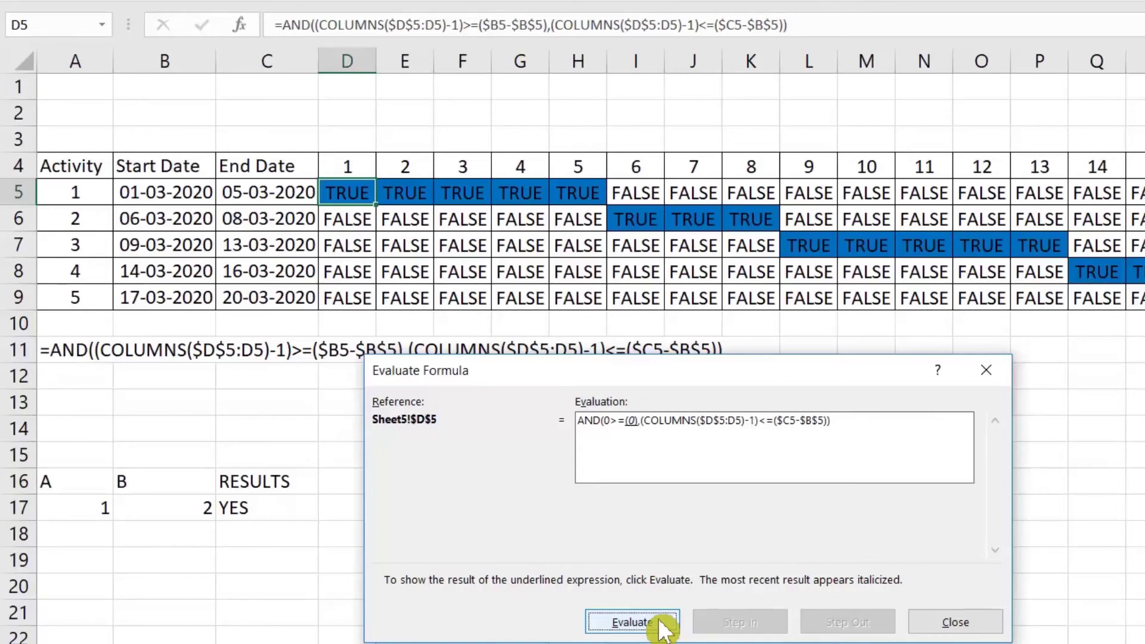
left_click(663, 627)
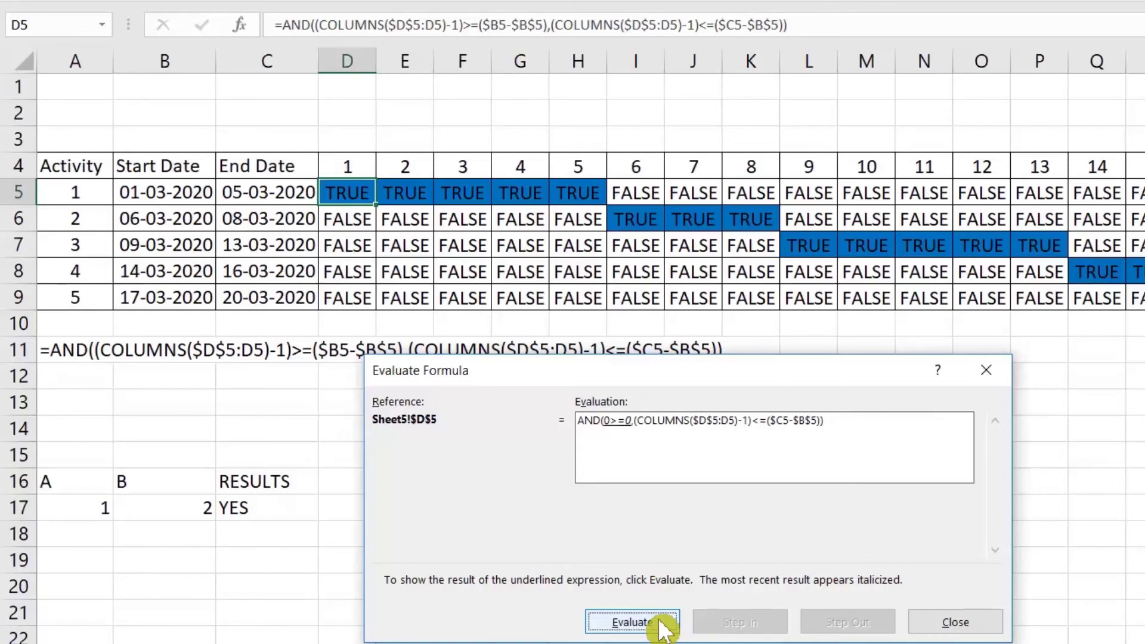
left_click(664, 626)
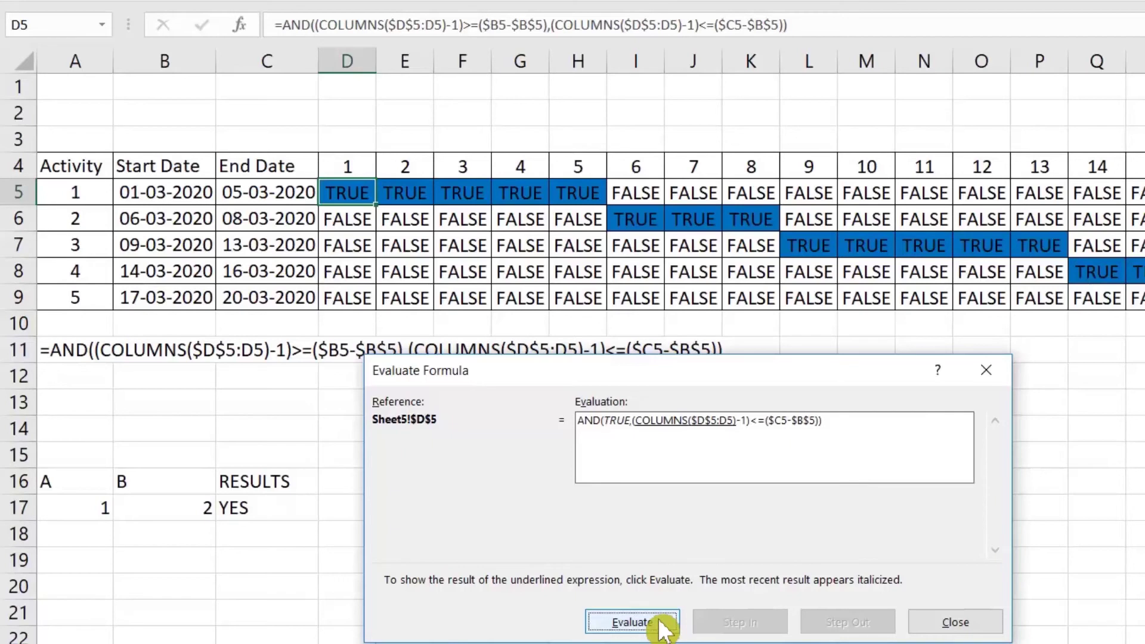
Evaluate the second condition 0<=4 to TRUE, reach the final result TRUE, and close
left_click(663, 627)
left_click(664, 627)
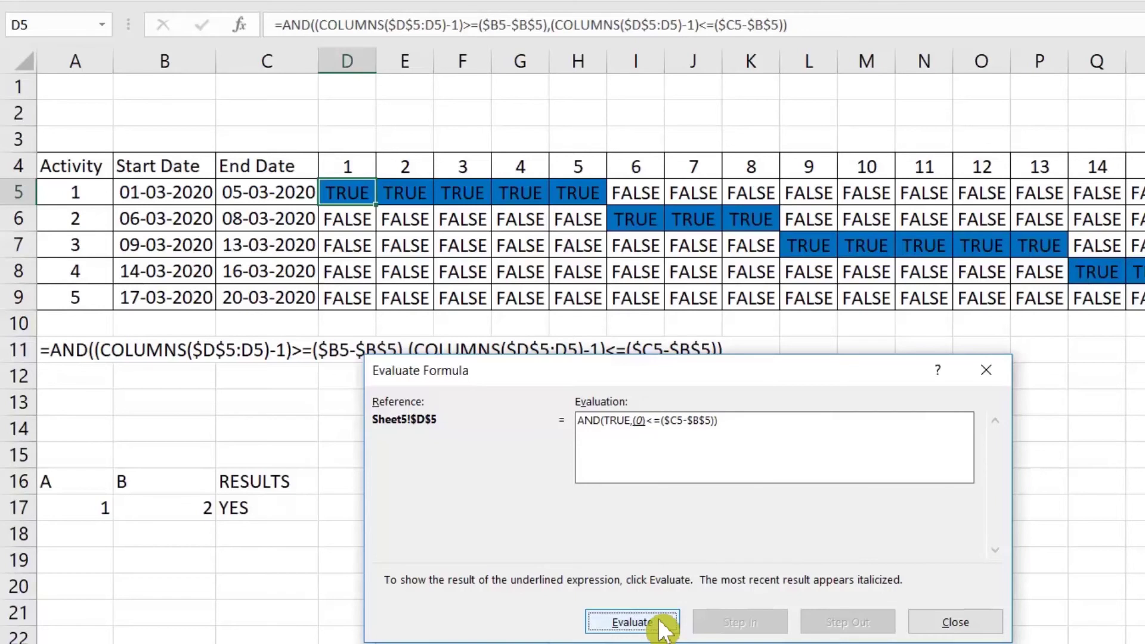
left_click(663, 626)
left_click(664, 627)
left_click(663, 626)
left_click(663, 627)
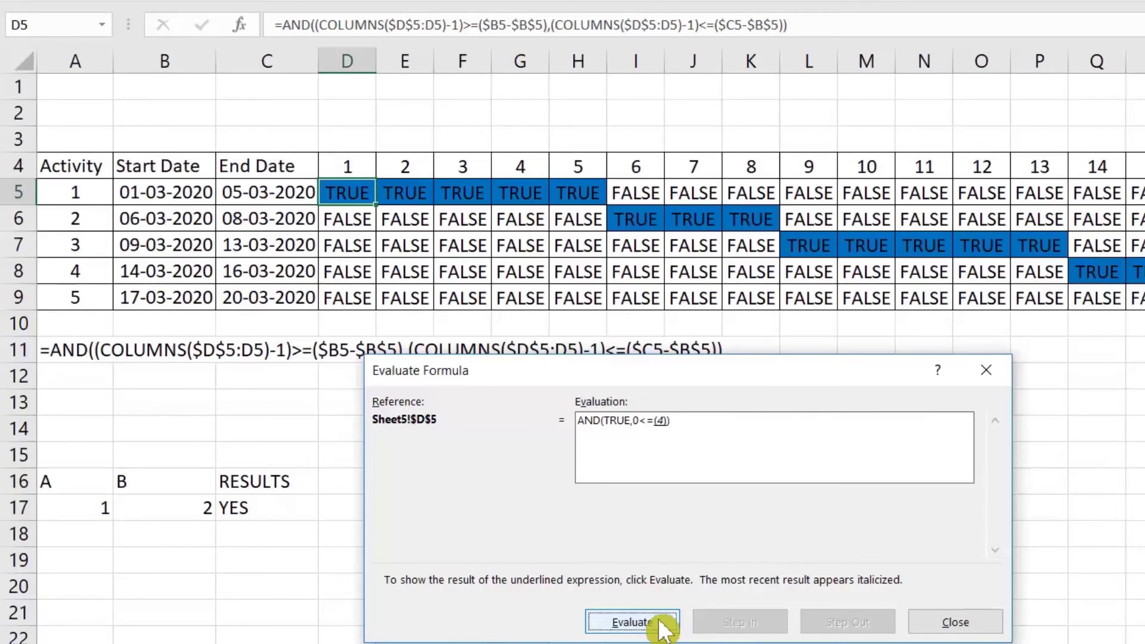
left_click(664, 627)
left_click(663, 627)
left_click(663, 627)
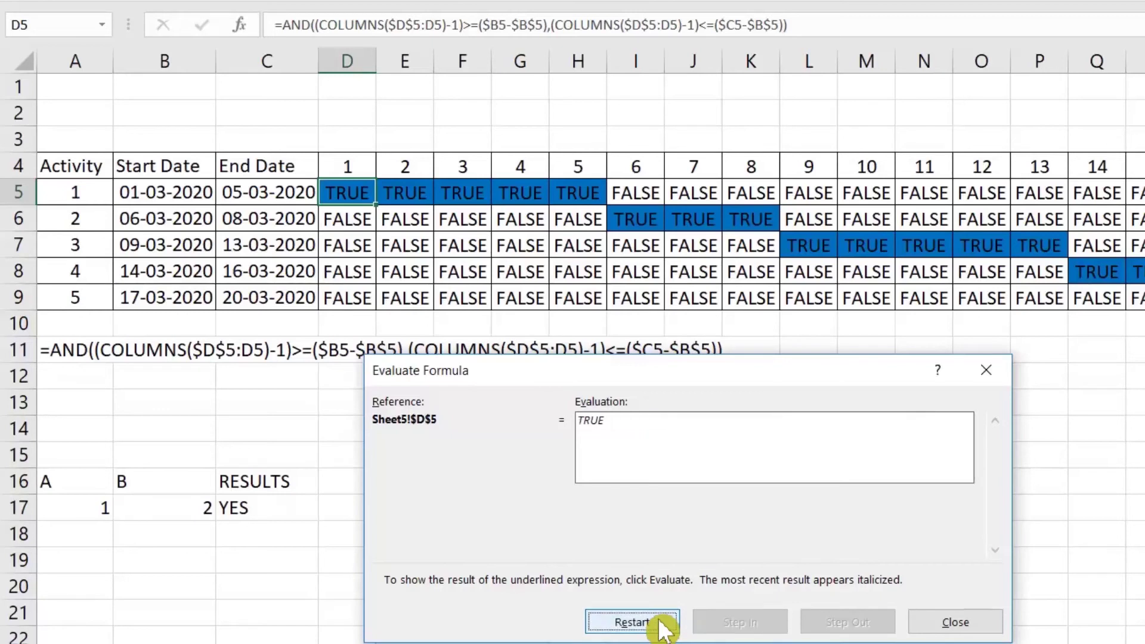
left_click(945, 623)
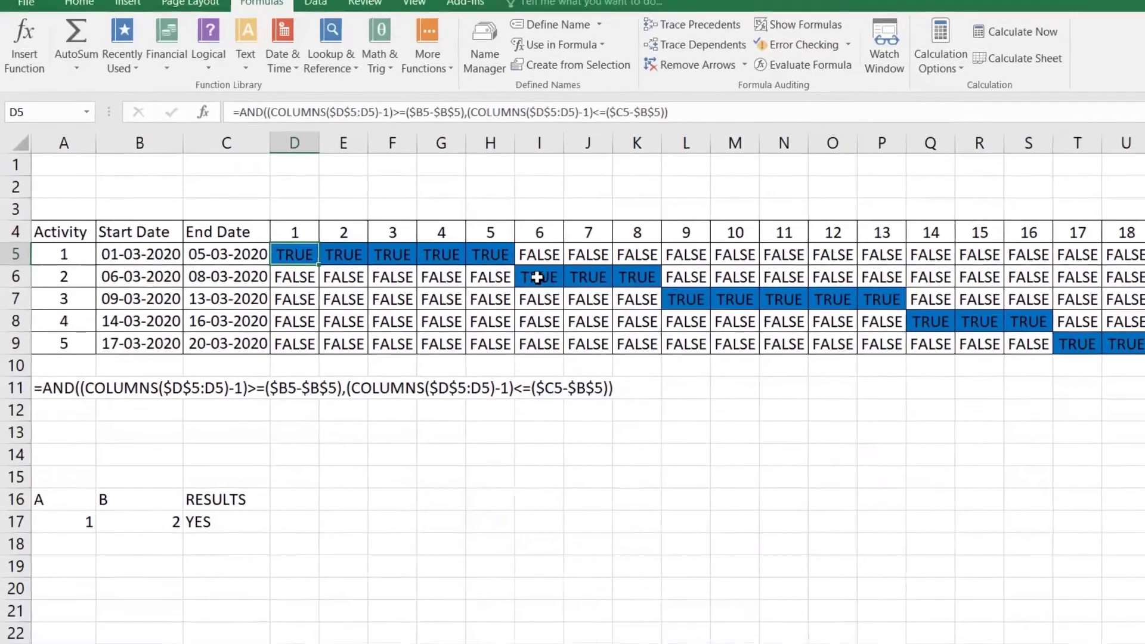
Evaluate cell H6's first condition, offset 4 against start difference 5, to FALSE
left_click(573, 220)
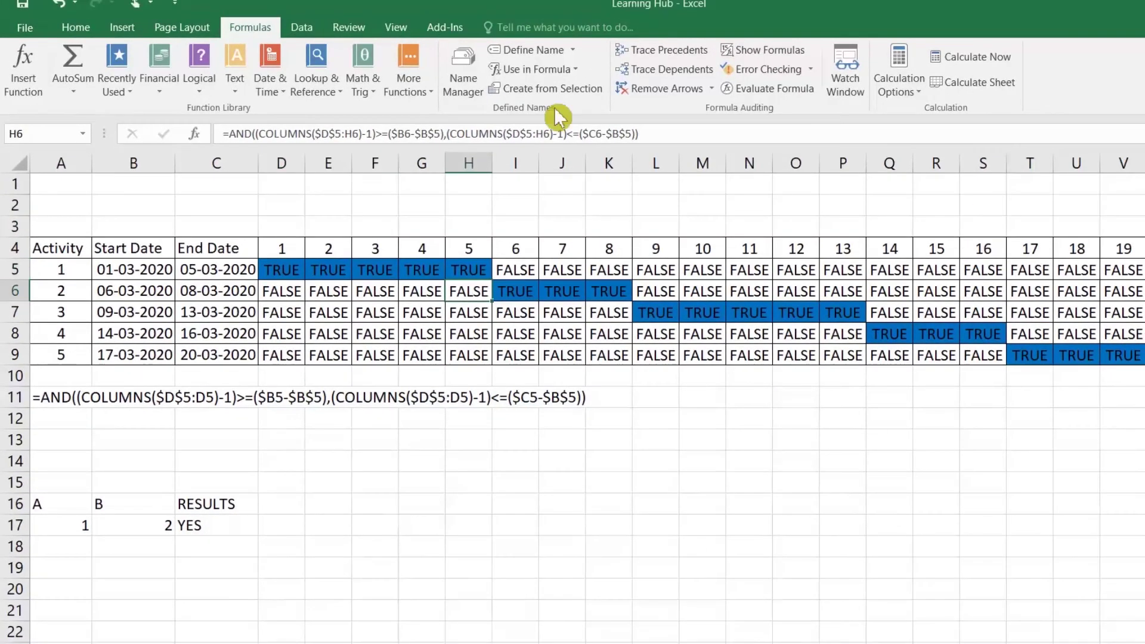
left_click(769, 94)
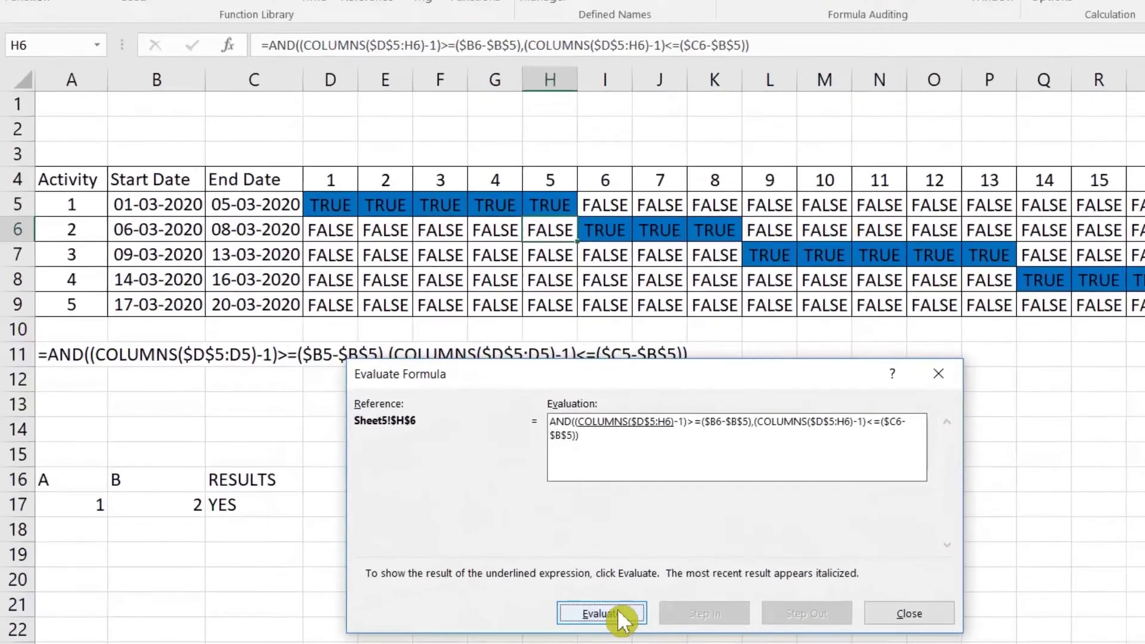
left_click(621, 620)
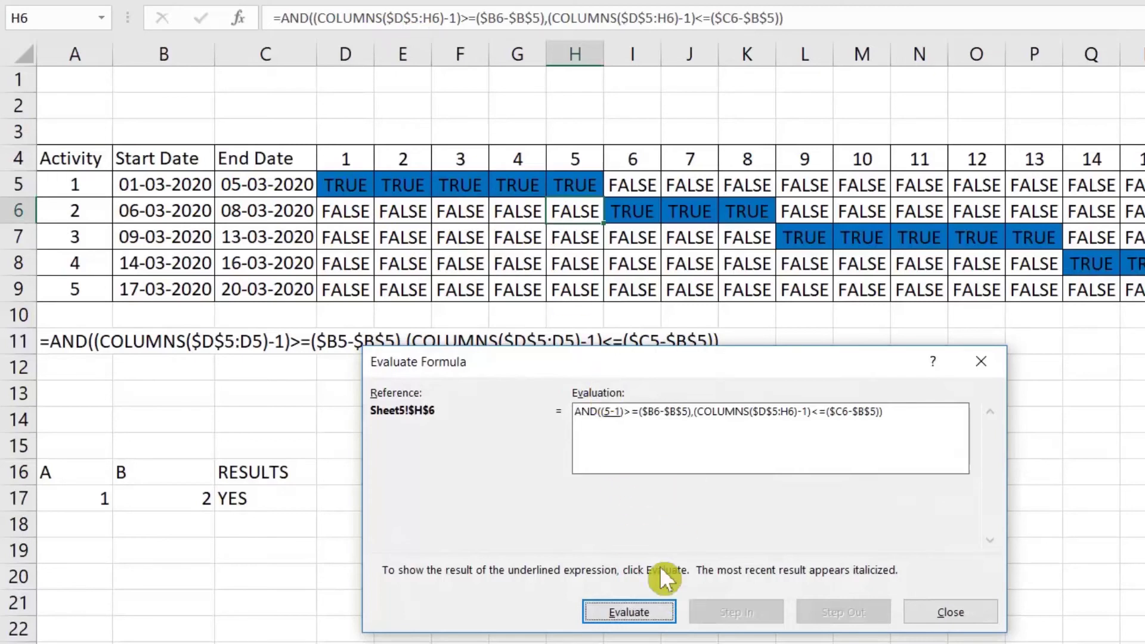
left_click(664, 612)
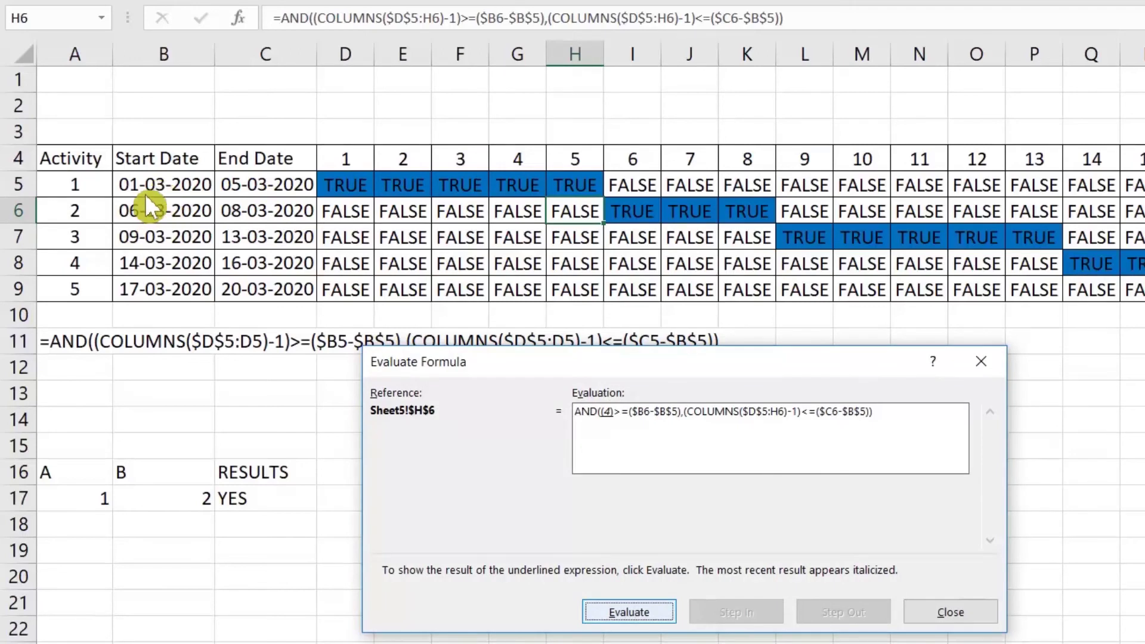
left_click(661, 620)
left_click(661, 620)
left_click(660, 621)
left_click(661, 621)
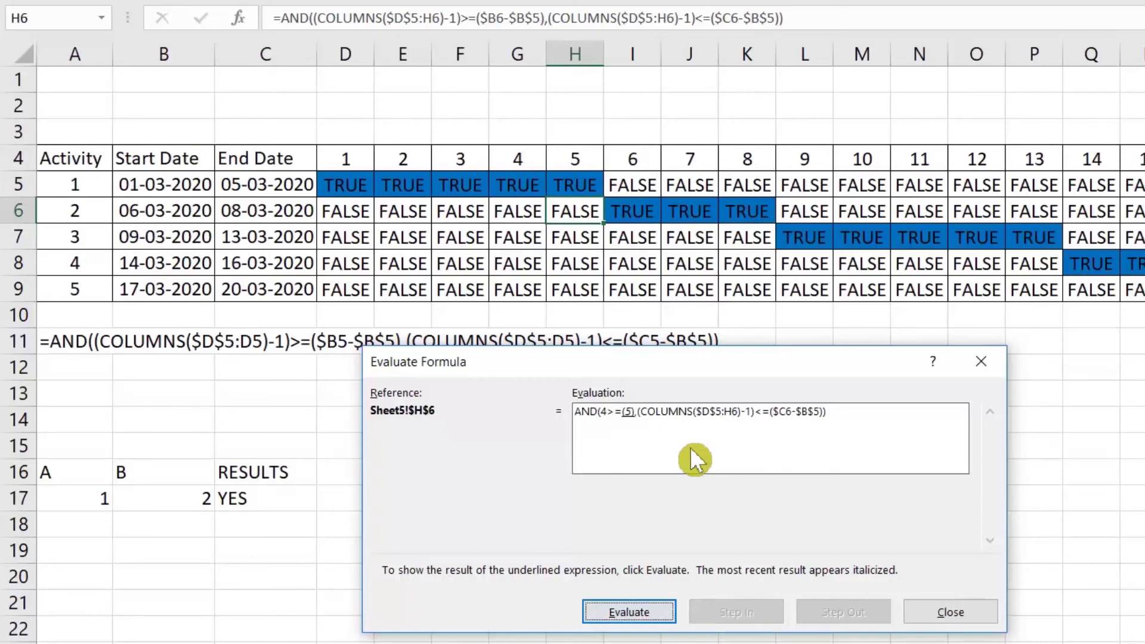
left_click(638, 620)
left_click(642, 625)
Evaluate the second condition 4<=7 to TRUE, giving a final FALSE, then close
left_click(643, 624)
left_click(643, 625)
left_click(644, 624)
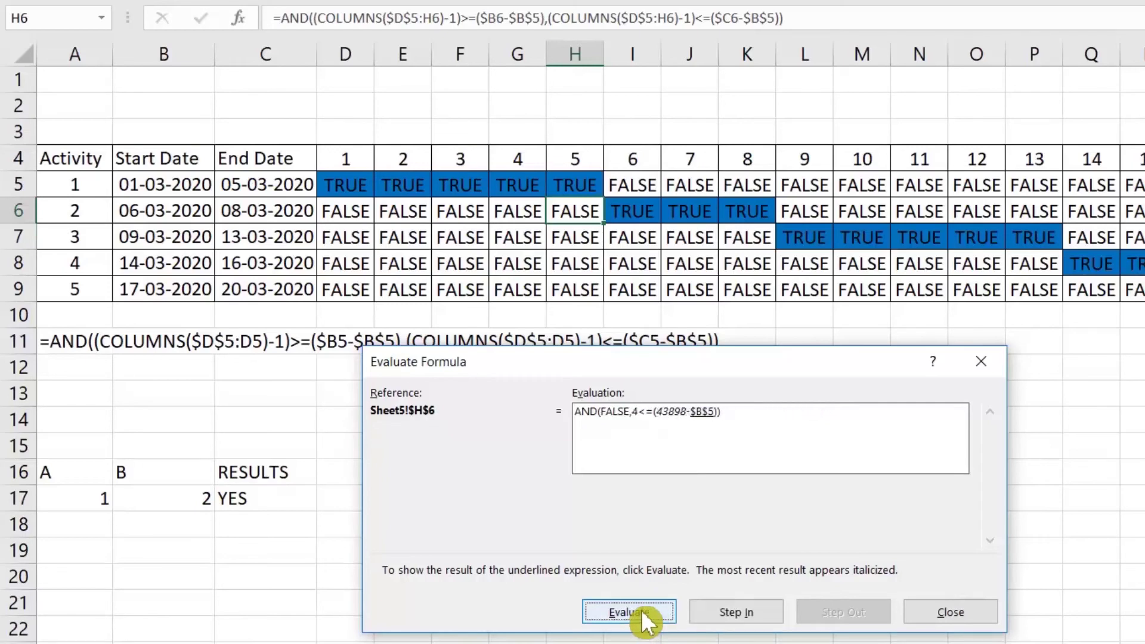
left_click(644, 624)
left_click(645, 624)
left_click(647, 623)
left_click(648, 624)
left_click(648, 624)
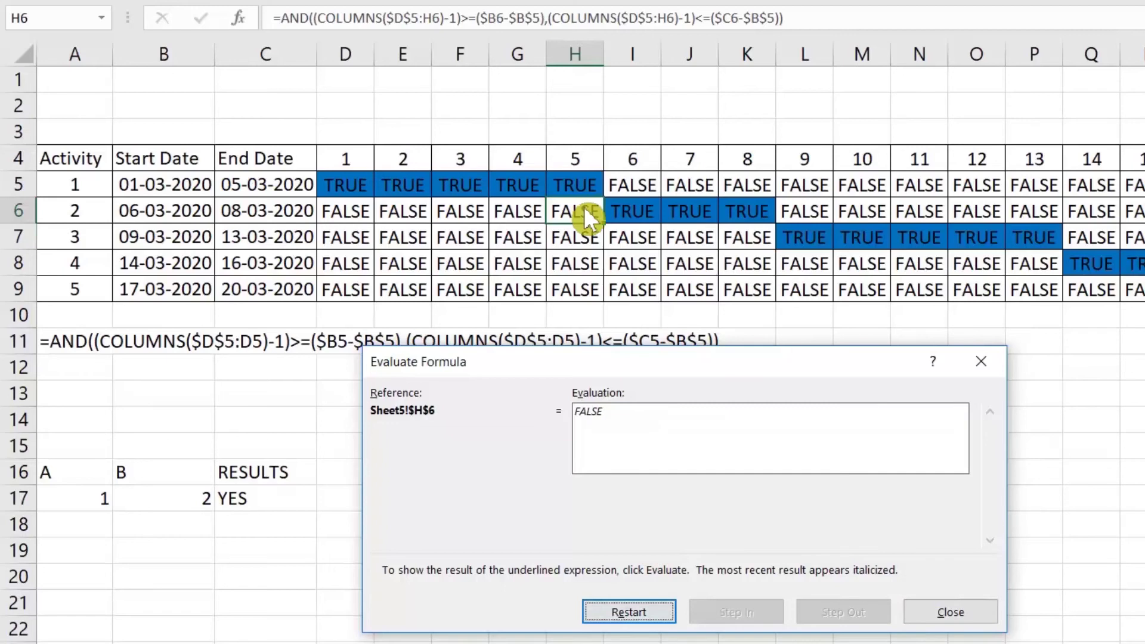
left_click(958, 612)
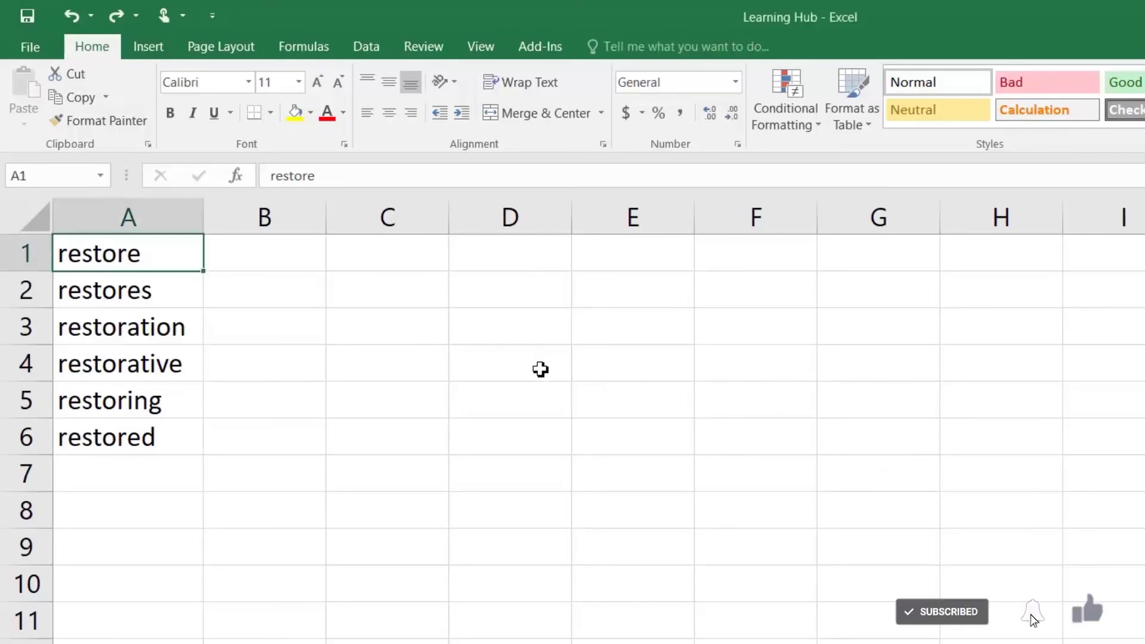
Replace all occurrences of 'restor' with 'restart' in the word list
left_click(537, 371)
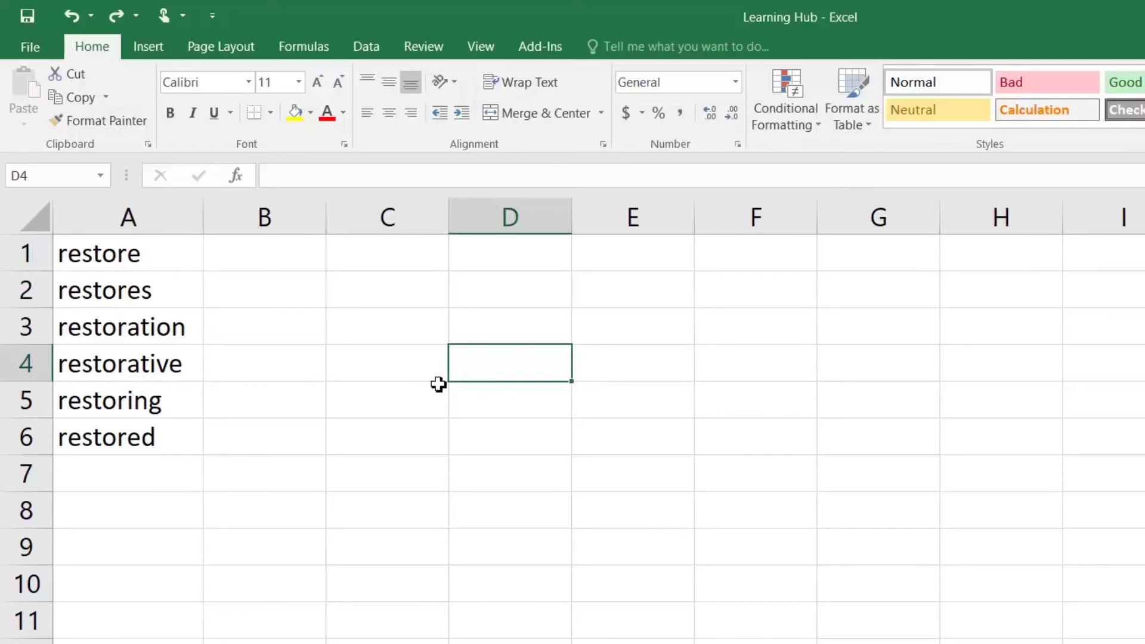
key("ctrl+h")
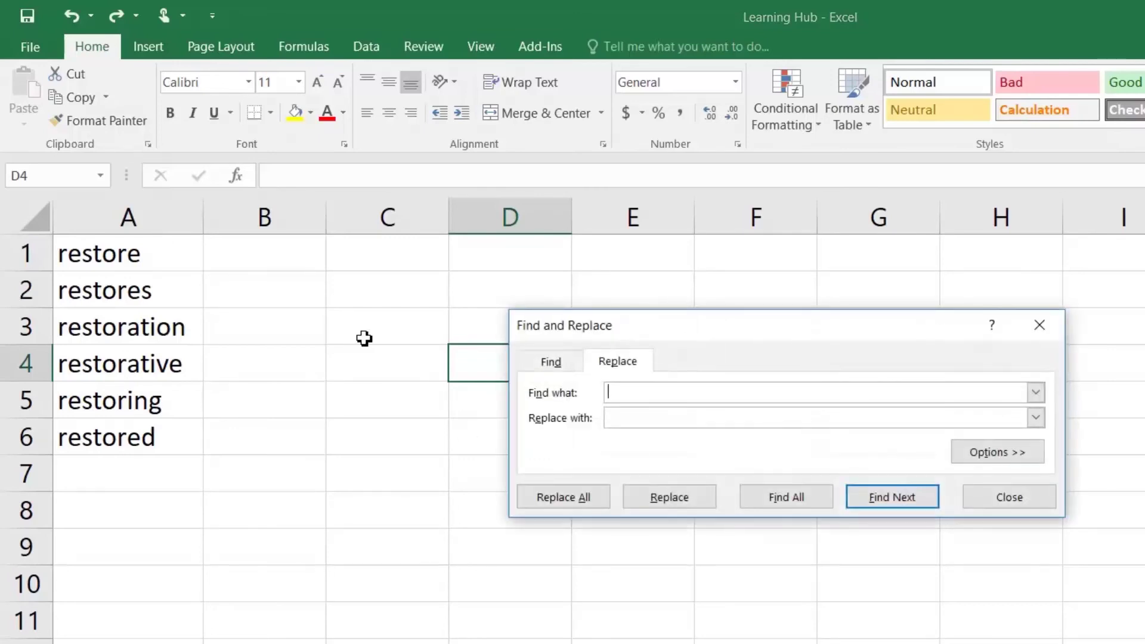
type("restor")
key("Tab")
type("restart")
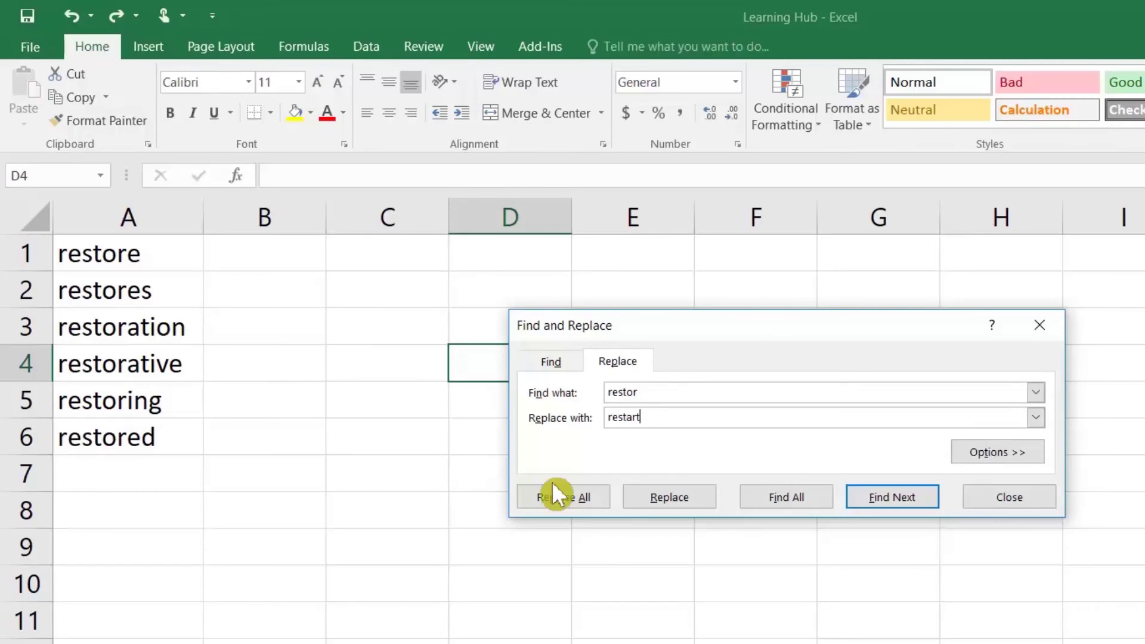
left_click(556, 495)
left_click(796, 499)
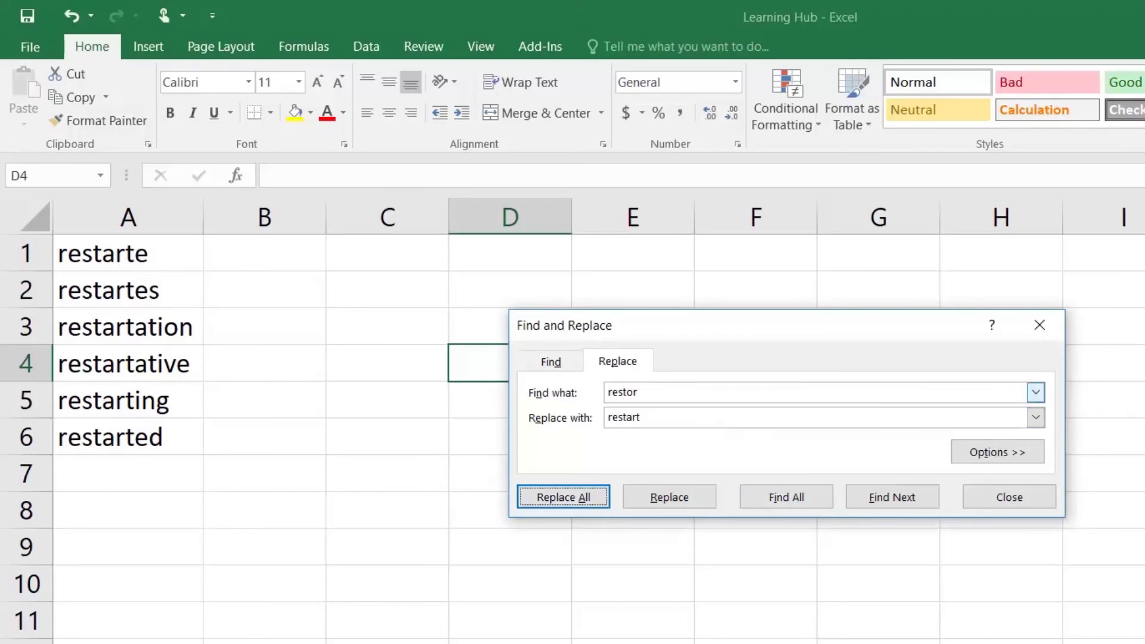
Review the 'restor' and 'restart' entries in Find and Replace
double_click(622, 392)
double_click(631, 418)
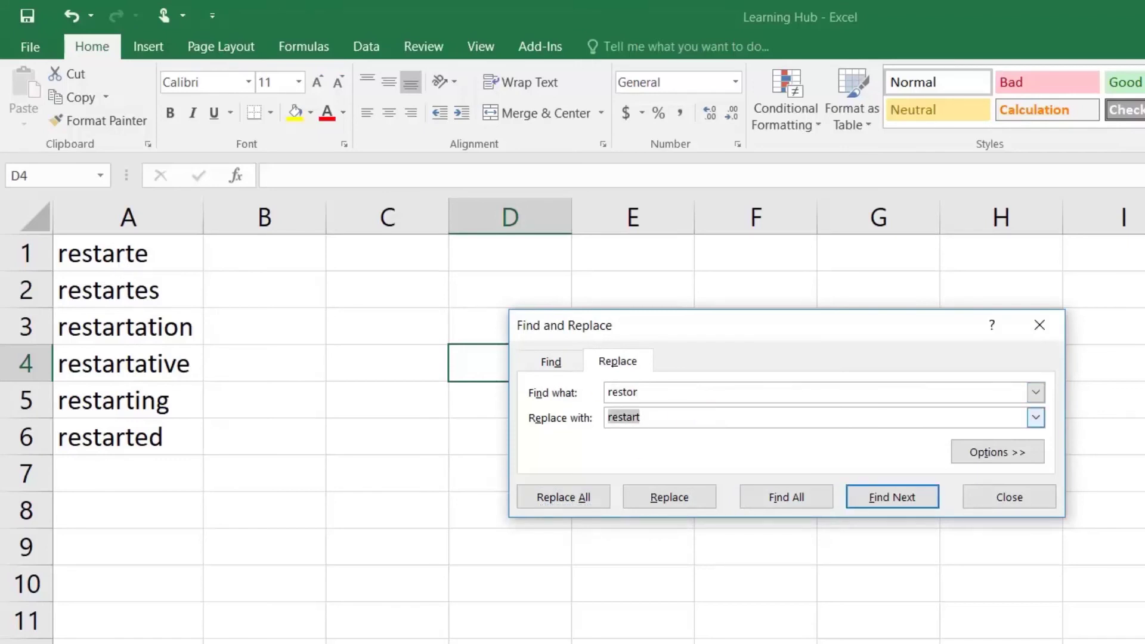
left_click(353, 315)
Undo the replacement, then replace 'restor*' with 'restart' so every word becomes restart
left_click(83, 17)
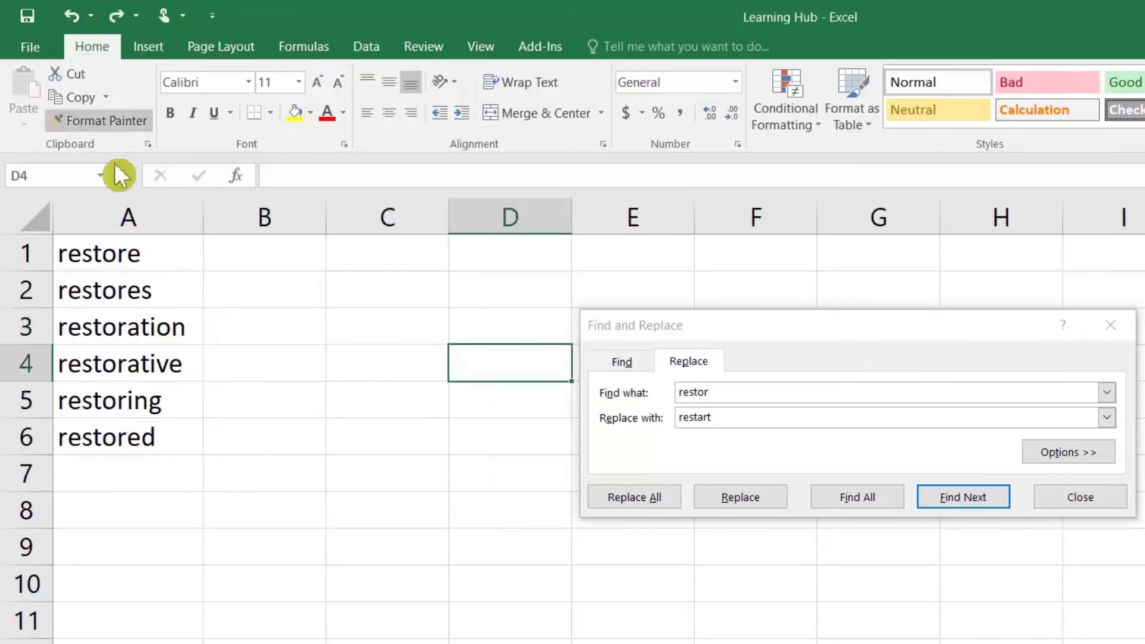
left_click(727, 392)
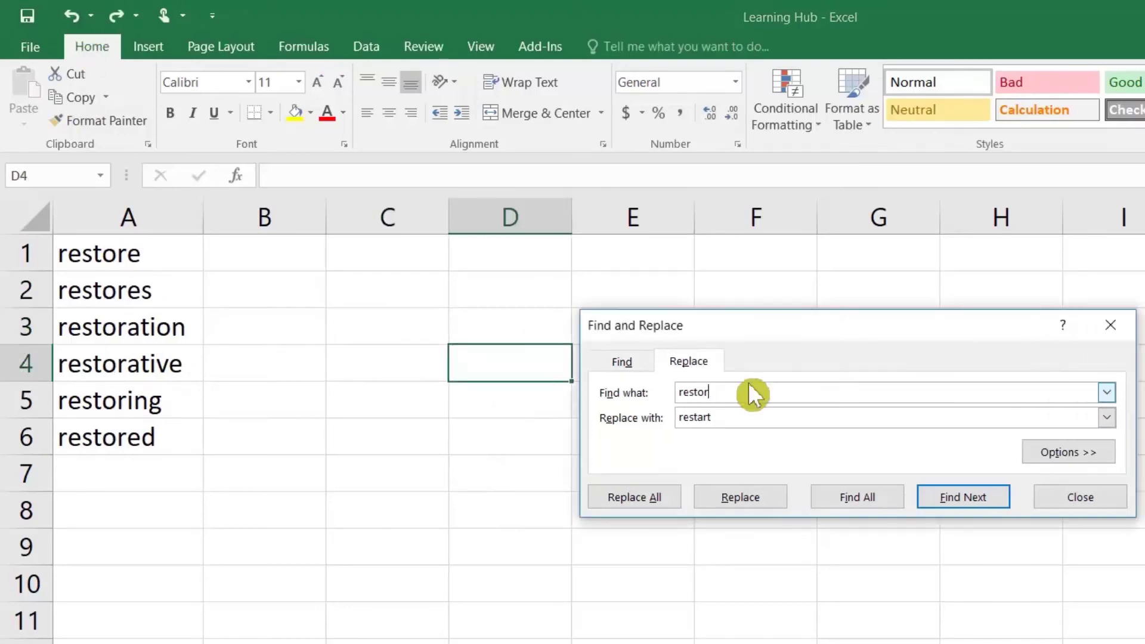
type("*")
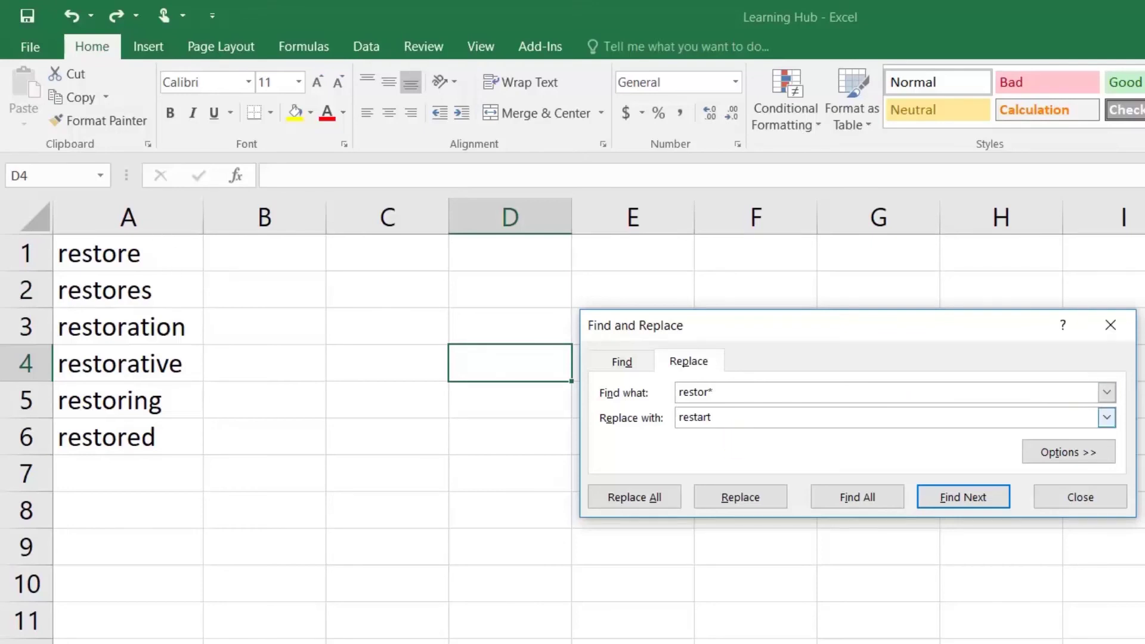
key("Tab")
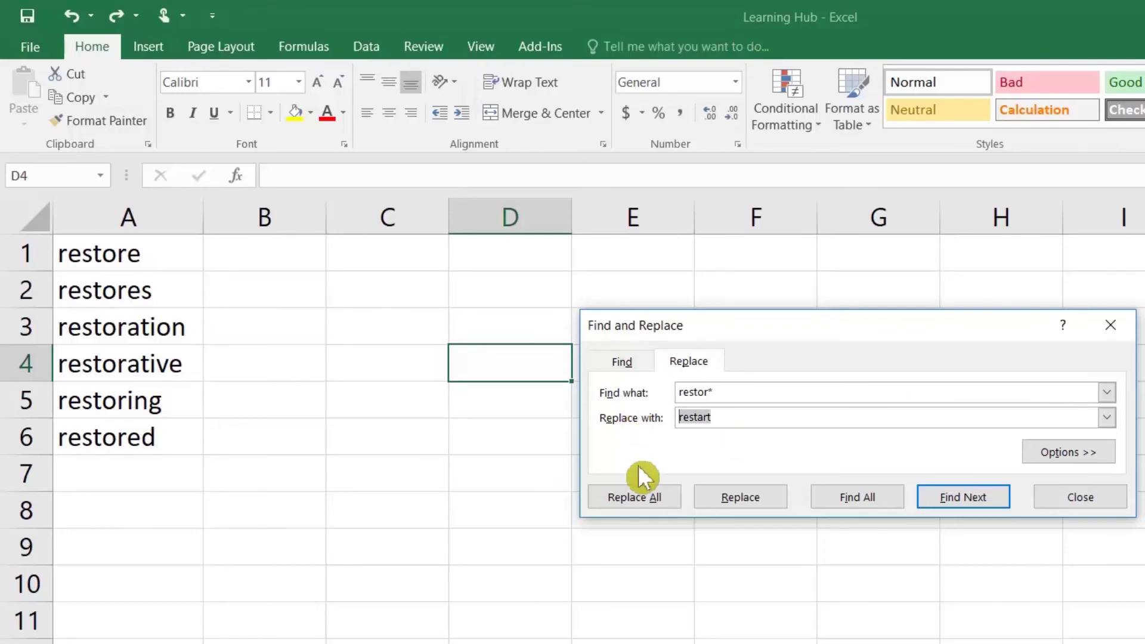
left_click(649, 506)
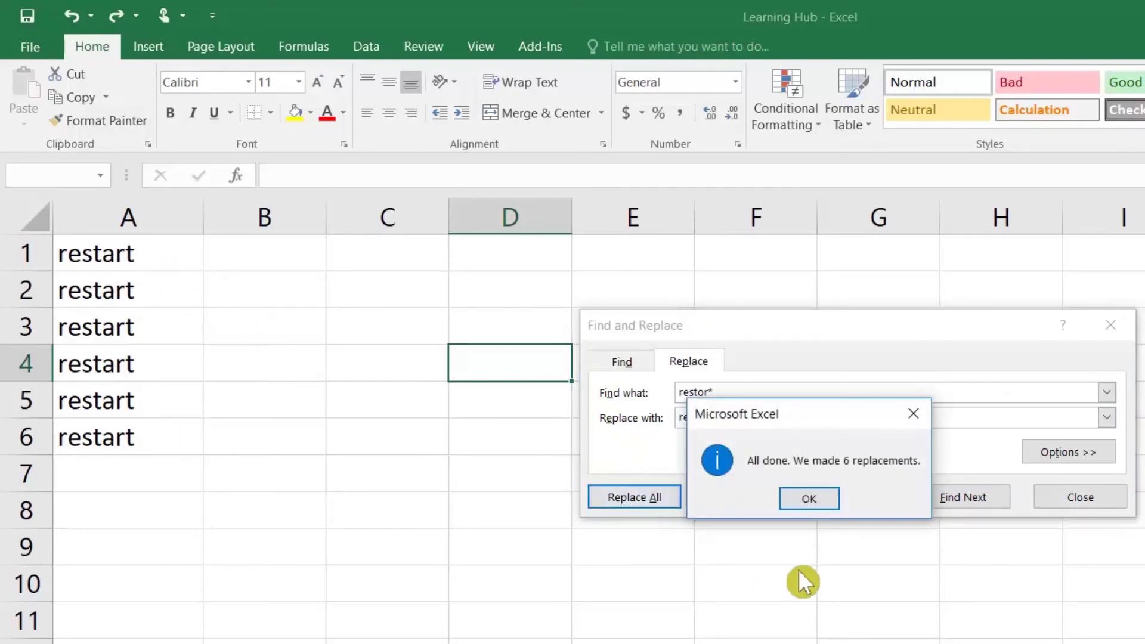
left_click(814, 500)
left_click(627, 395)
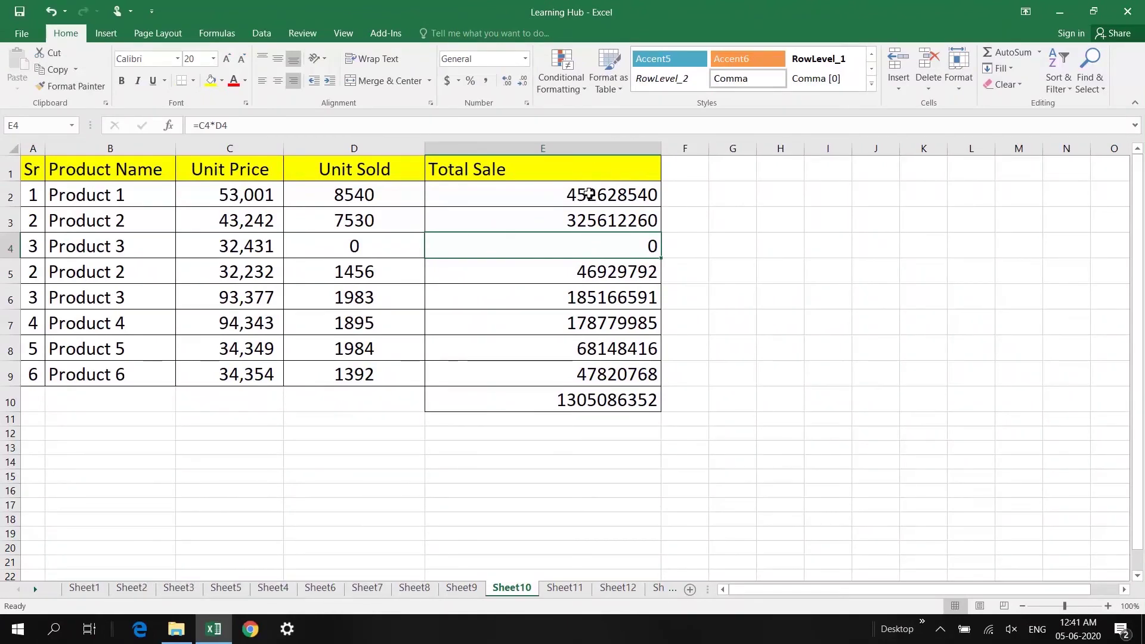
Give Total Sale cells E2:E10 the custom format #.#,, "M" to show millions
left_click_drag(587, 194, 593, 396)
right_click(567, 300)
left_click(504, 390)
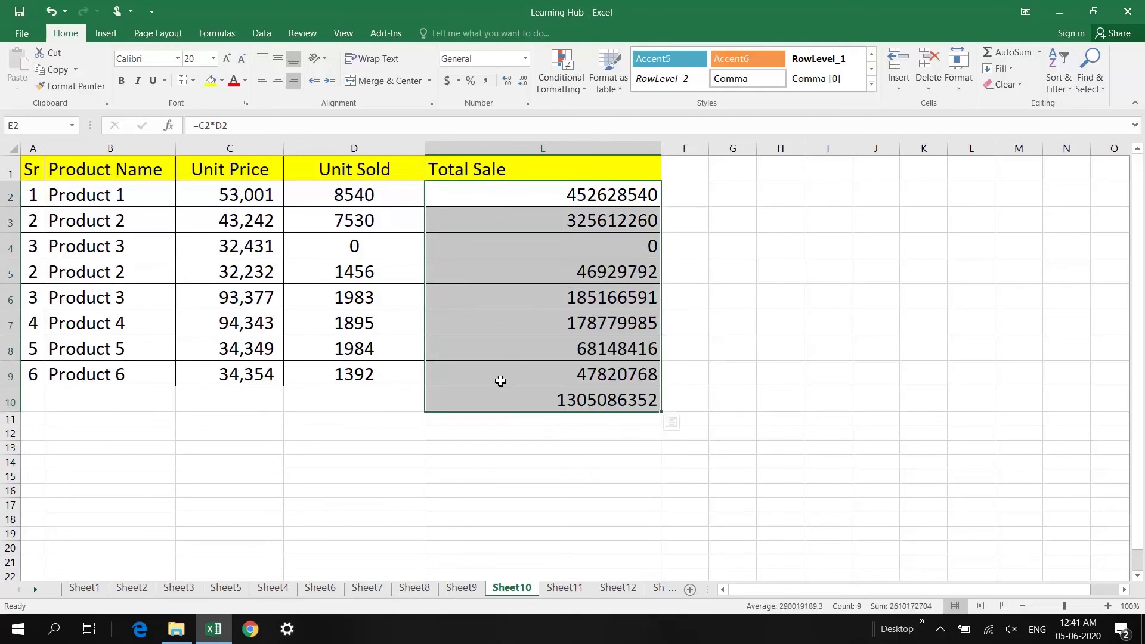
left_click(513, 399)
left_click_drag(564, 207, 556, 398)
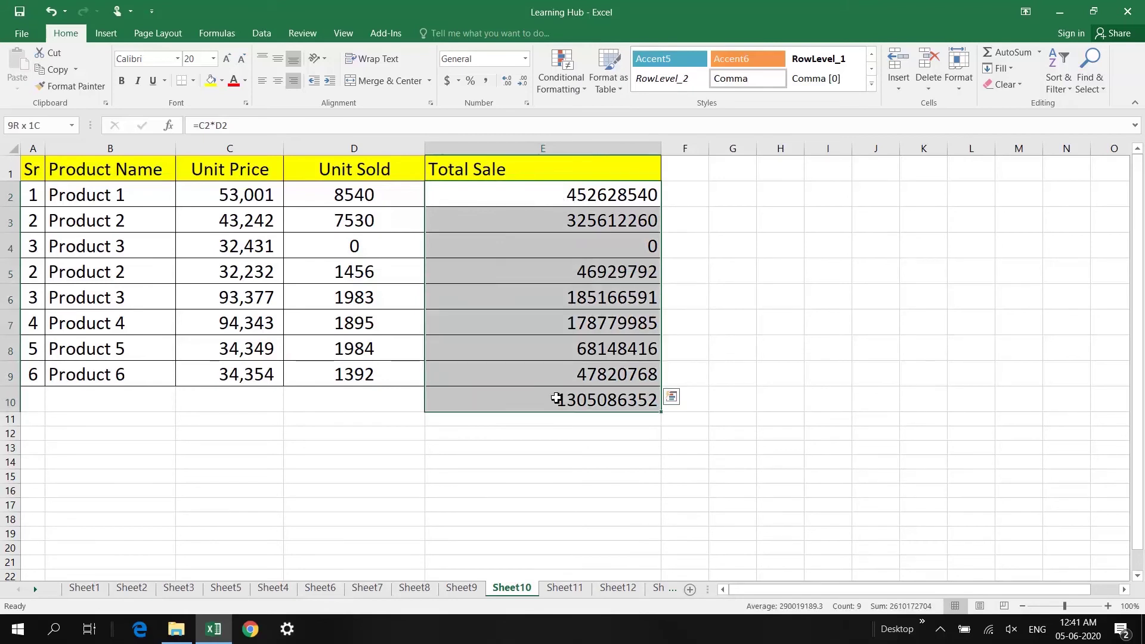
right_click(569, 350)
left_click(614, 274)
left_click(446, 269)
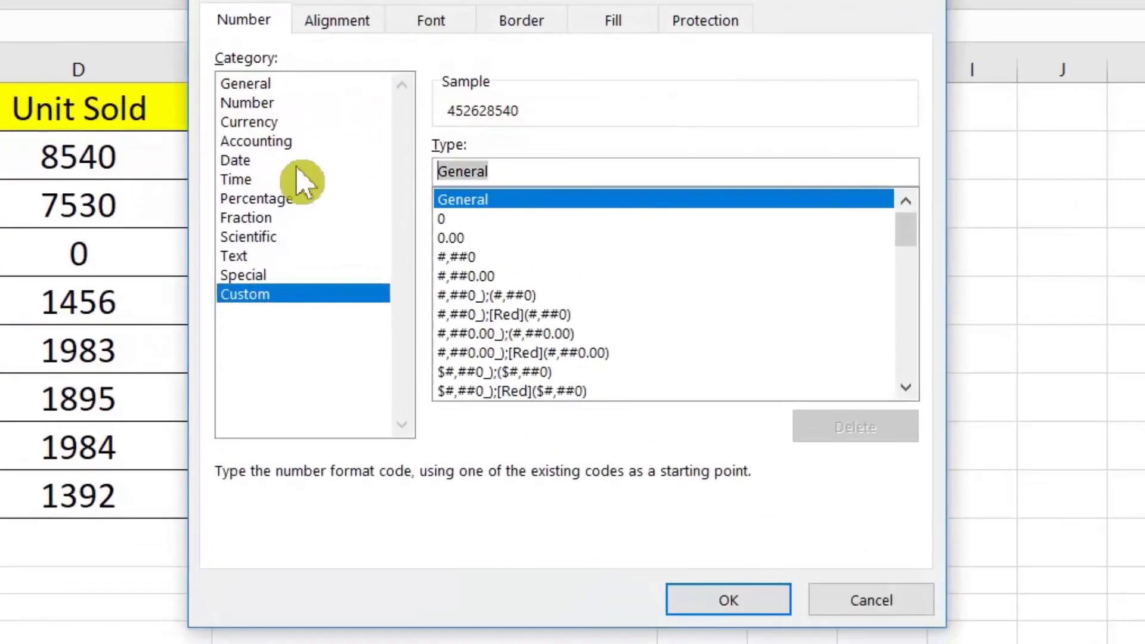
type("#.#,, ")
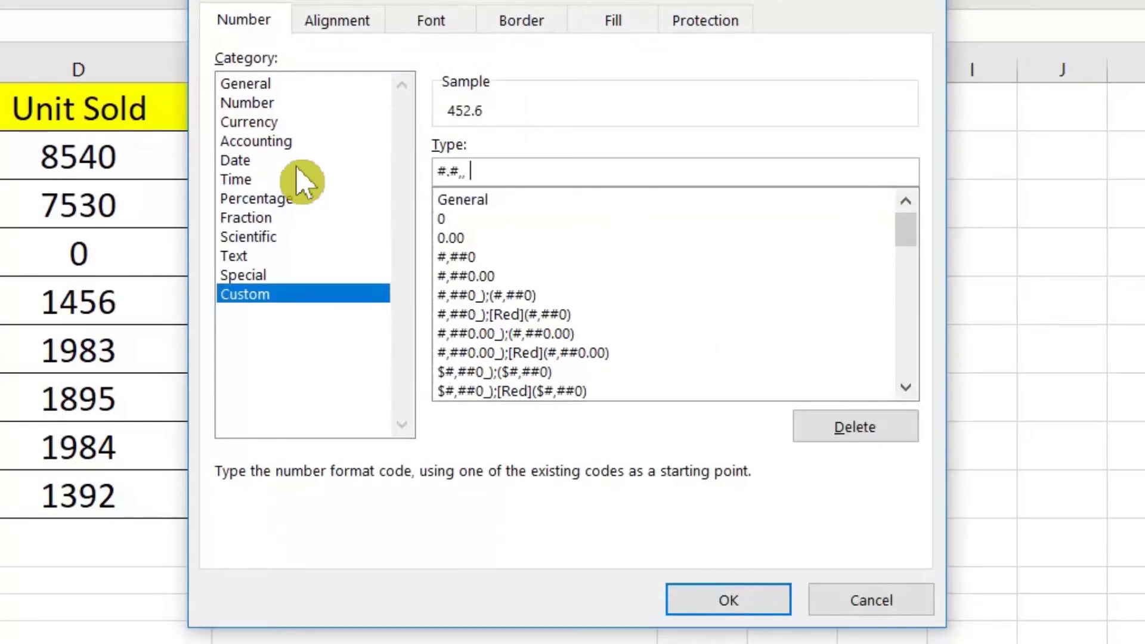
type("\"M\"")
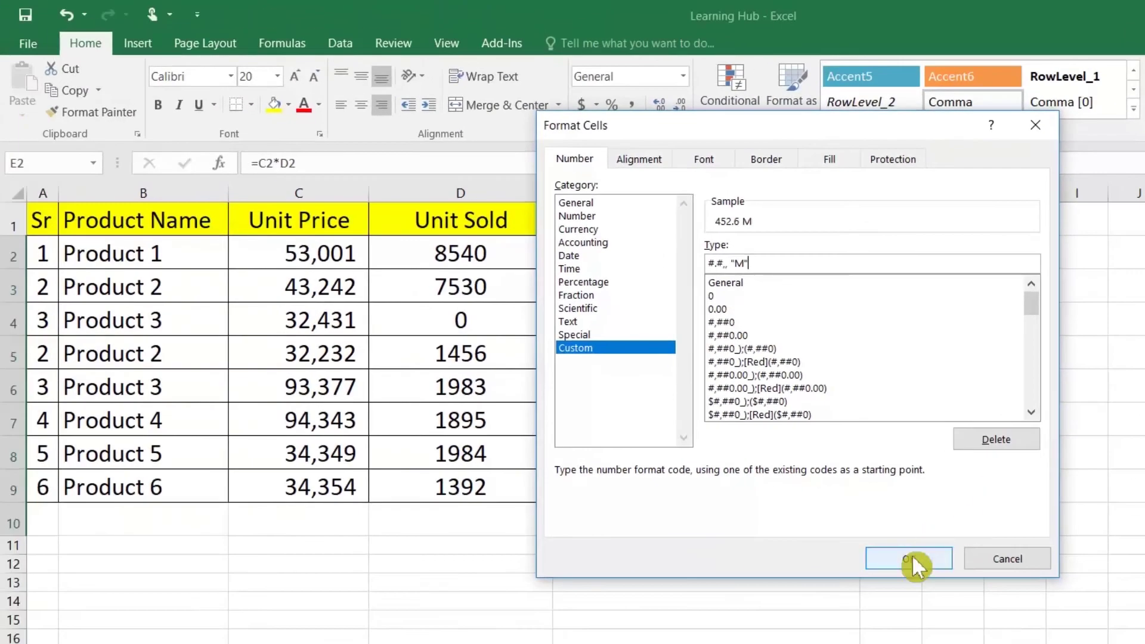
left_click(919, 556)
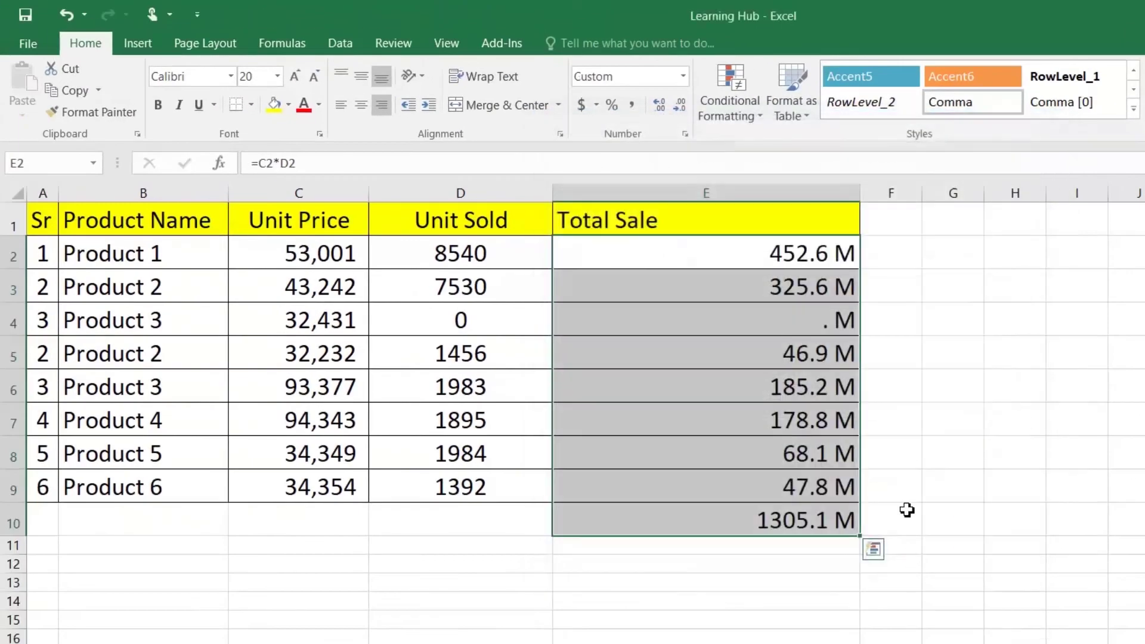
Label the grand total row by entering TOTAL in D10
left_click(770, 524)
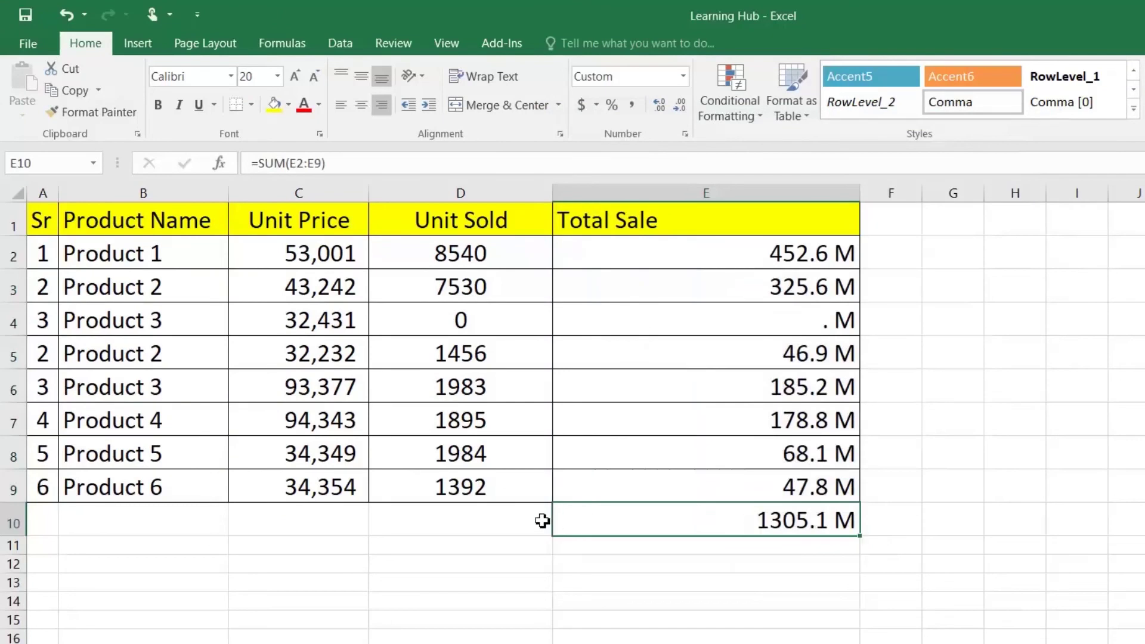
left_click(501, 528)
type("TOTAL")
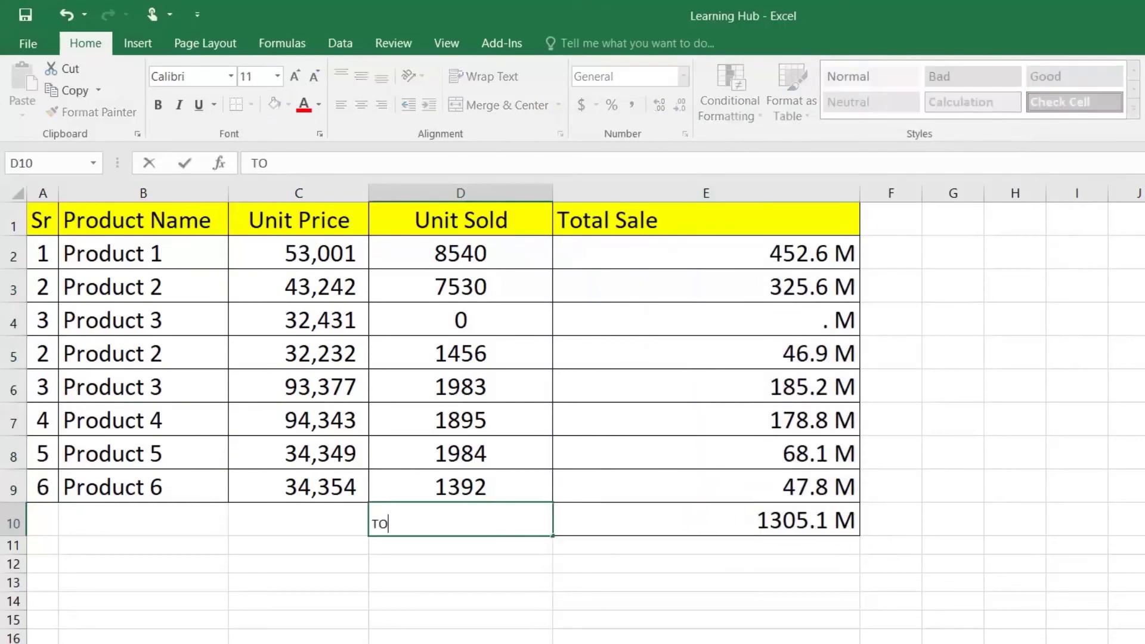
key("Return")
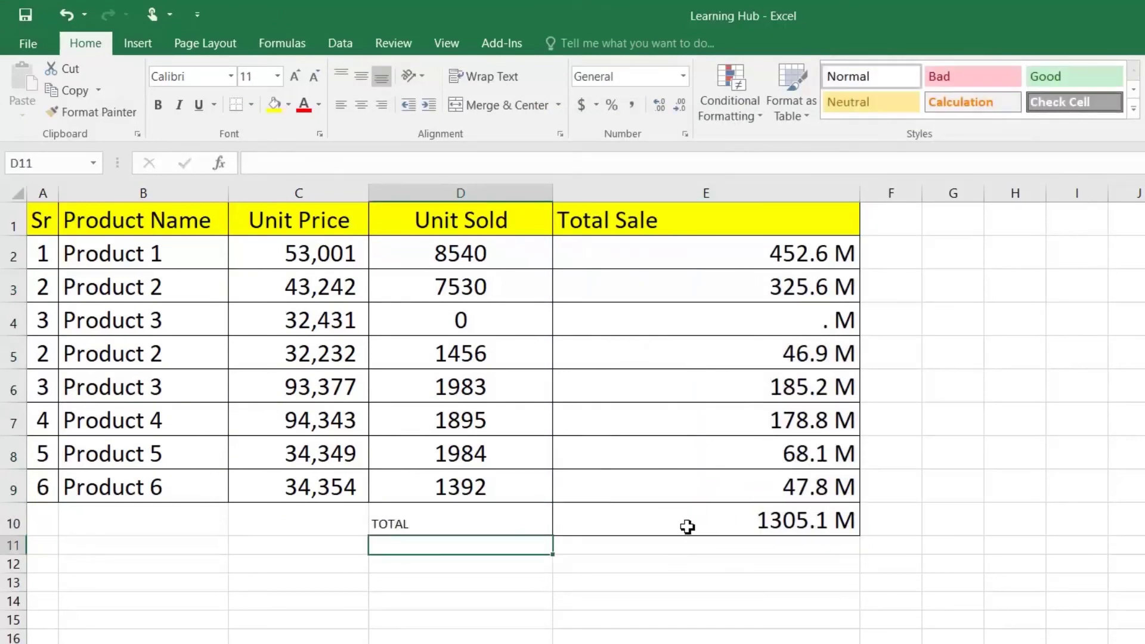
Change E10's custom format to #.#,,, "B" so the total reads 1.3 B
right_click(683, 528)
left_click(672, 454)
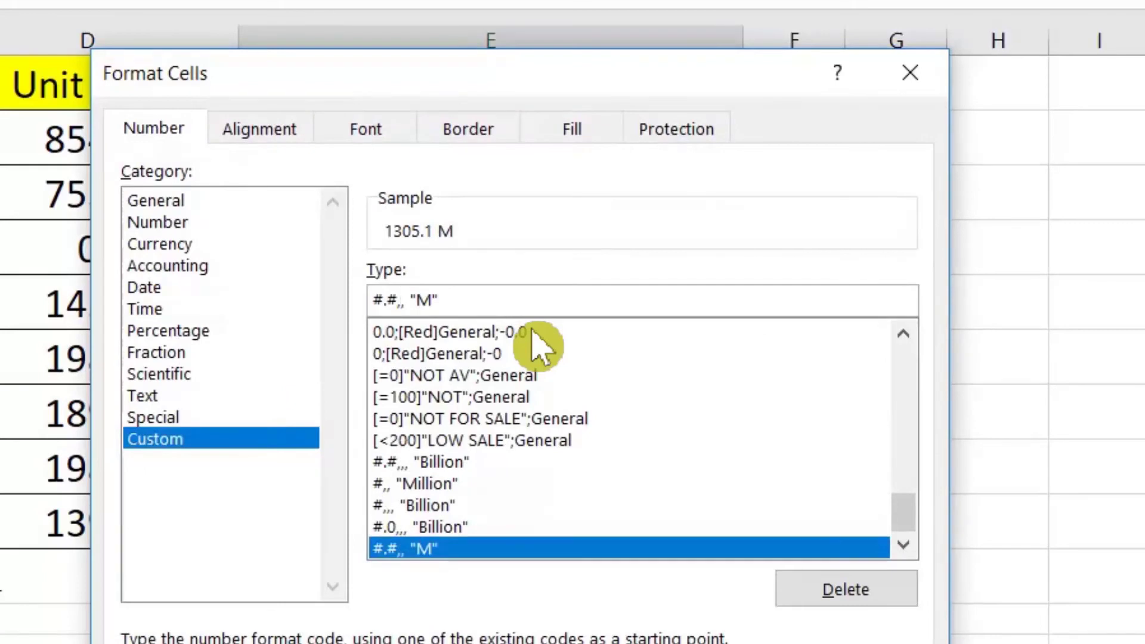
type(",")
key("Right")
key("Right")
key("Right")
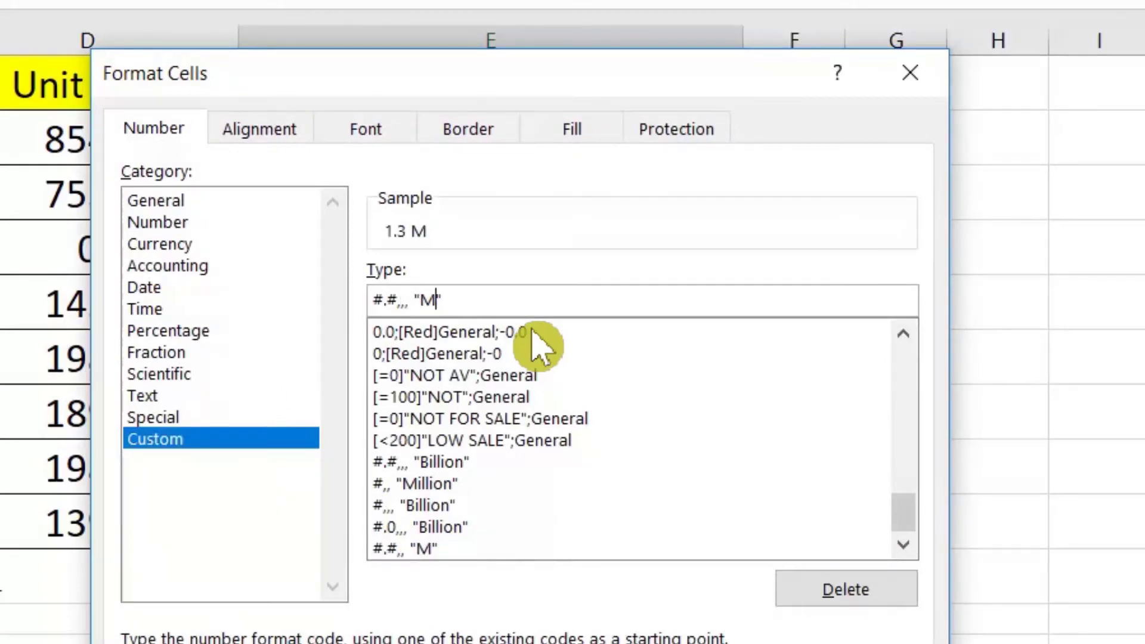
key("BackSpace")
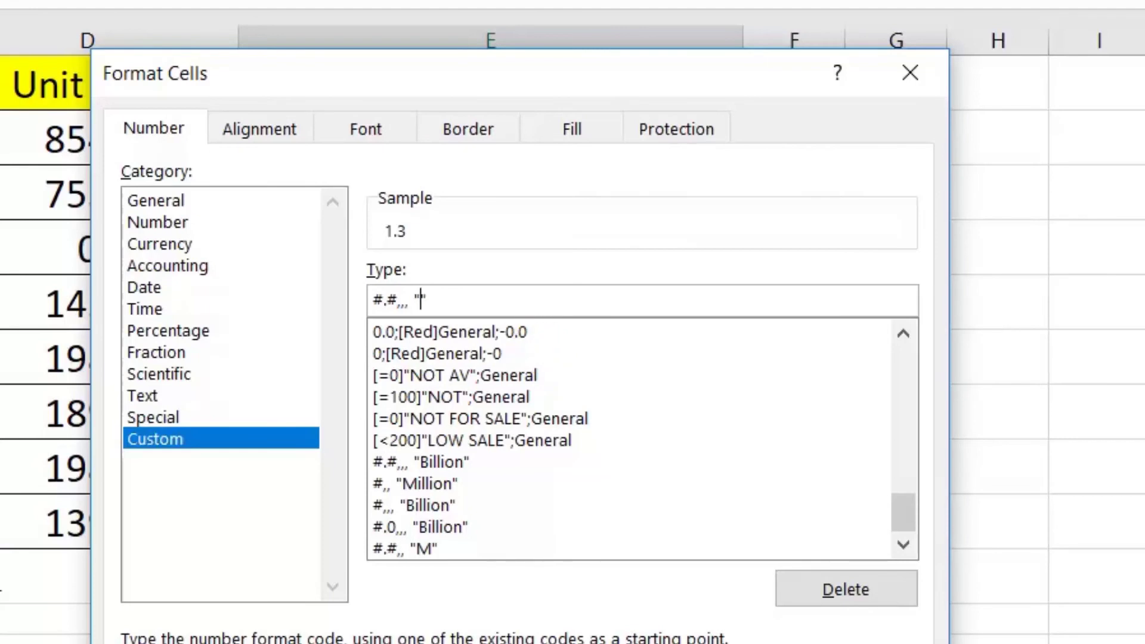
type("B")
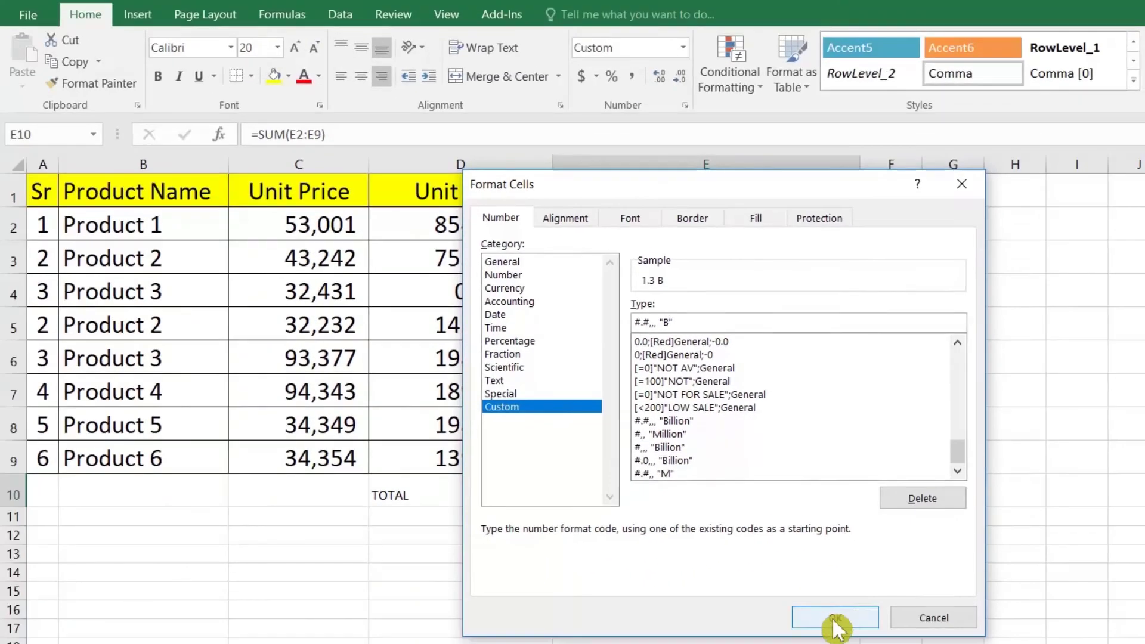
left_click(836, 619)
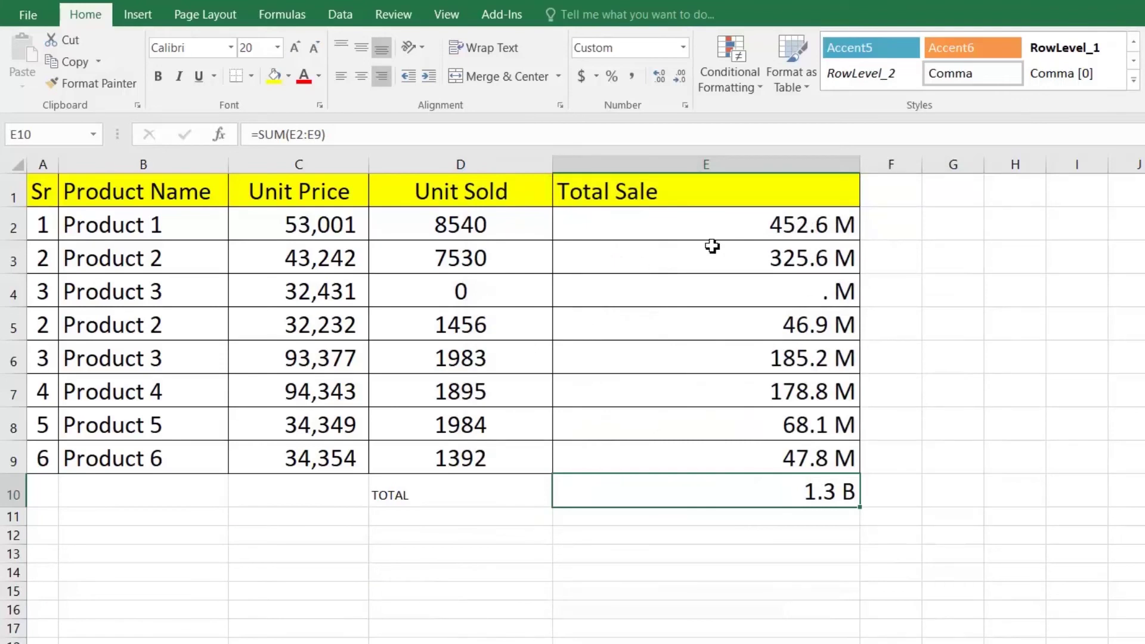
left_click_drag(766, 238, 775, 478)
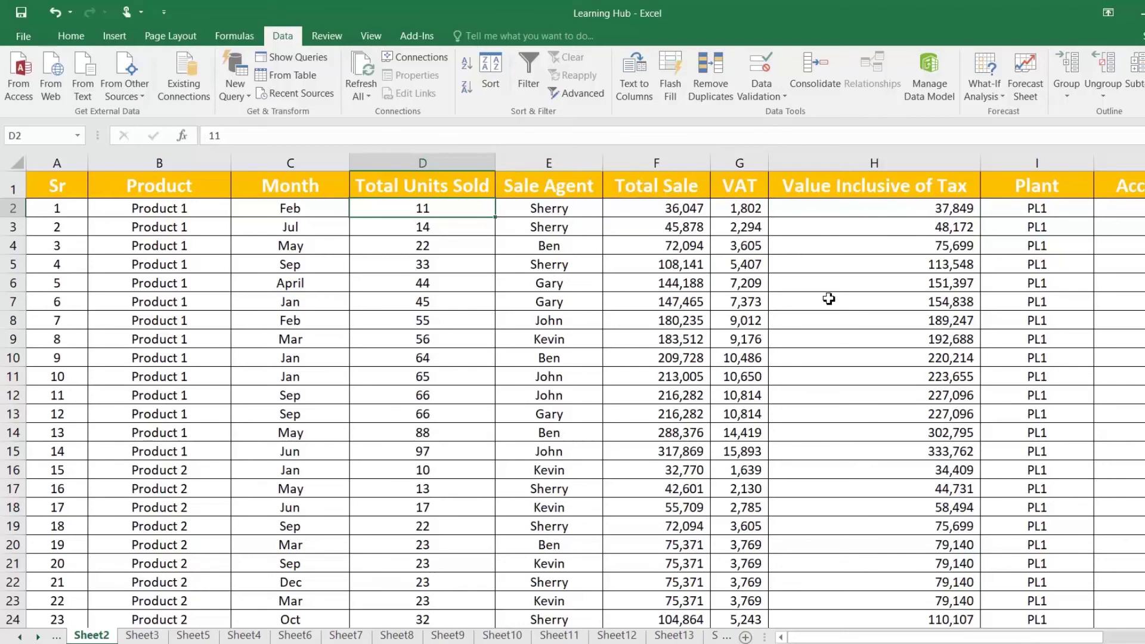
Copy the Account codes J1:J74 and paste them into Notepad
left_click_drag(906, 639, 976, 638)
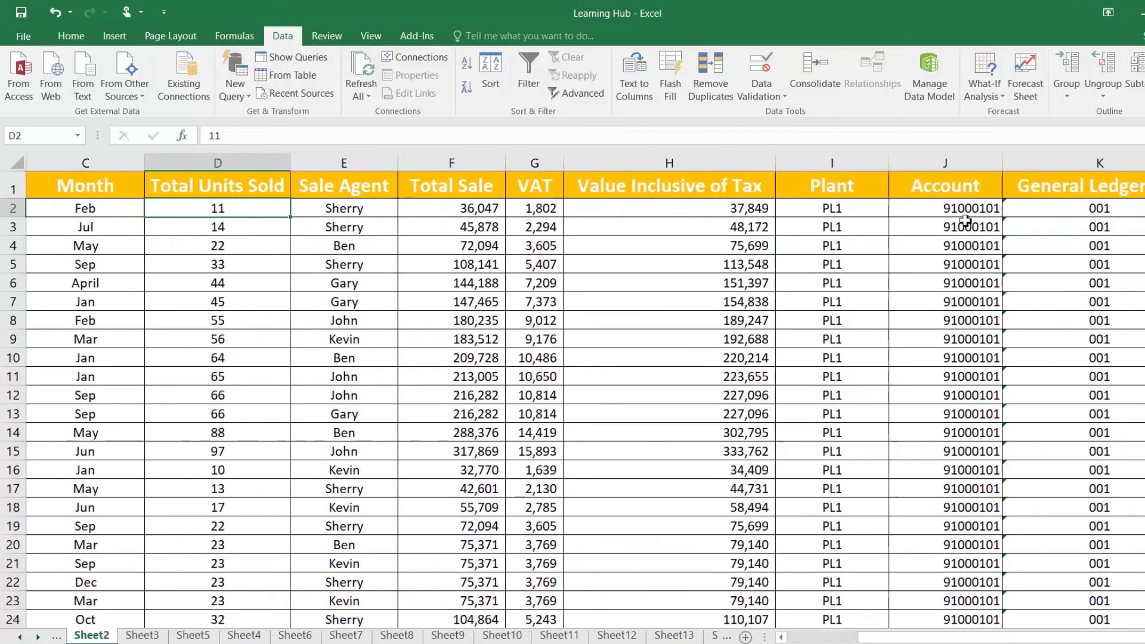
left_click(966, 212)
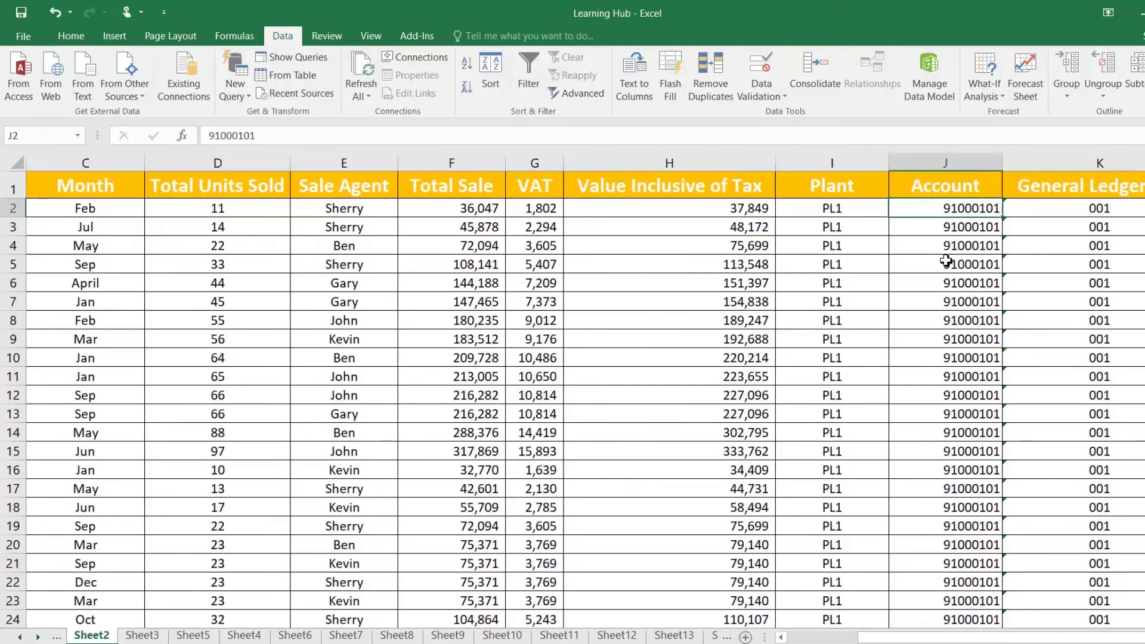
scroll(946, 239, "down", 13)
scroll(951, 311, "down", 4)
scroll(954, 298, "up", 18)
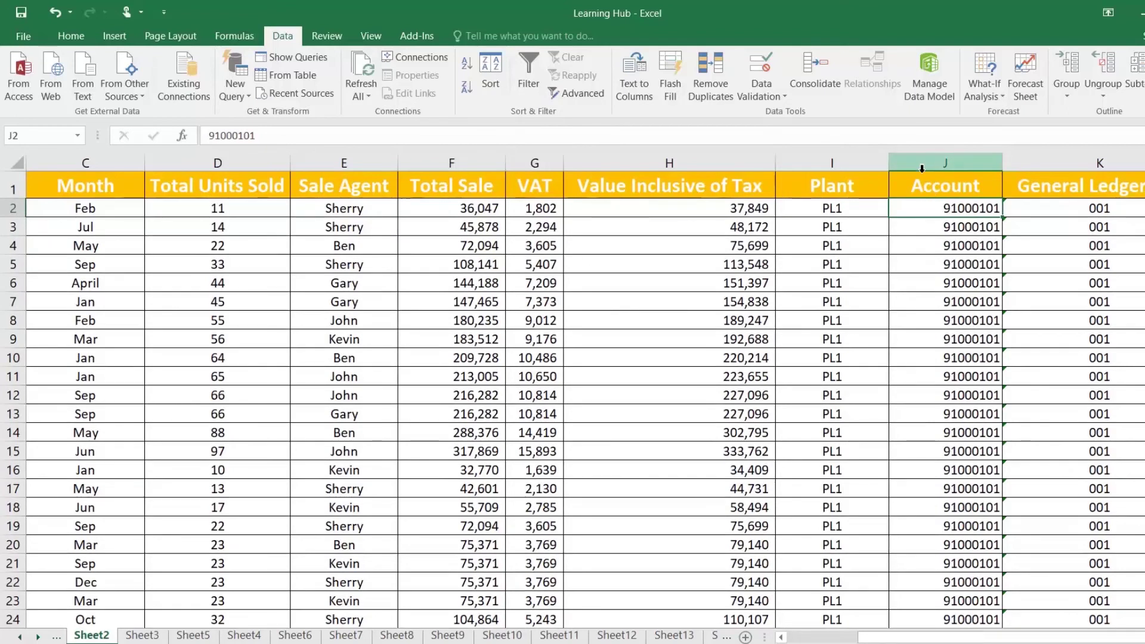
left_click(931, 188)
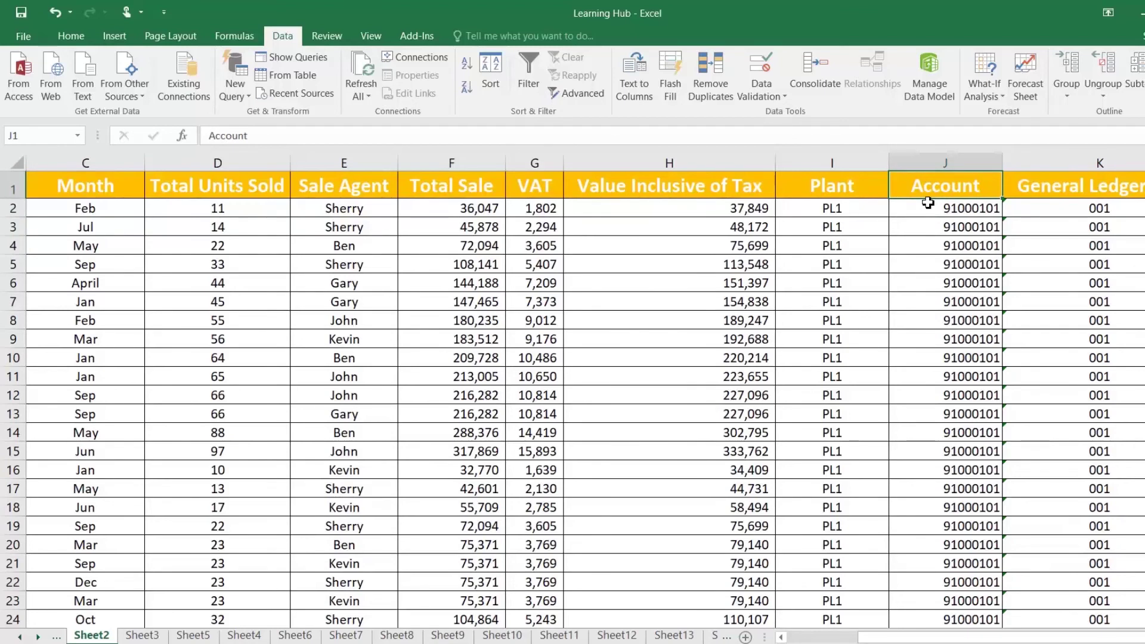
key("ctrl+shift+Down")
key("ctrl+c")
scroll(794, 230, "up", 17)
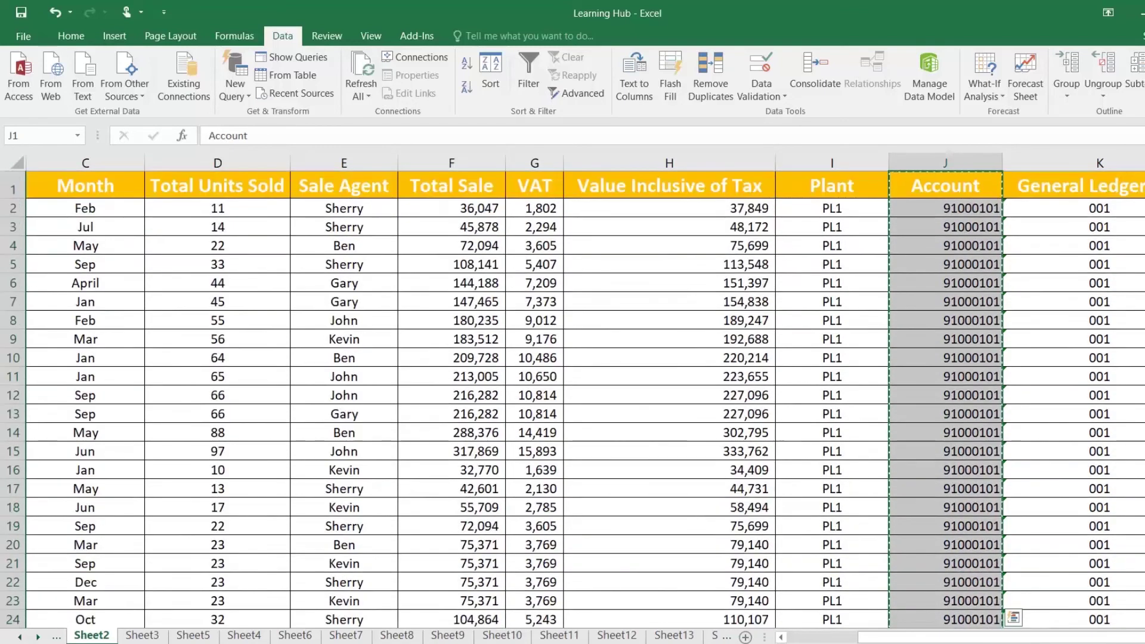
key("alt+Tab")
key("ctrl+v")
key("alt+Tab")
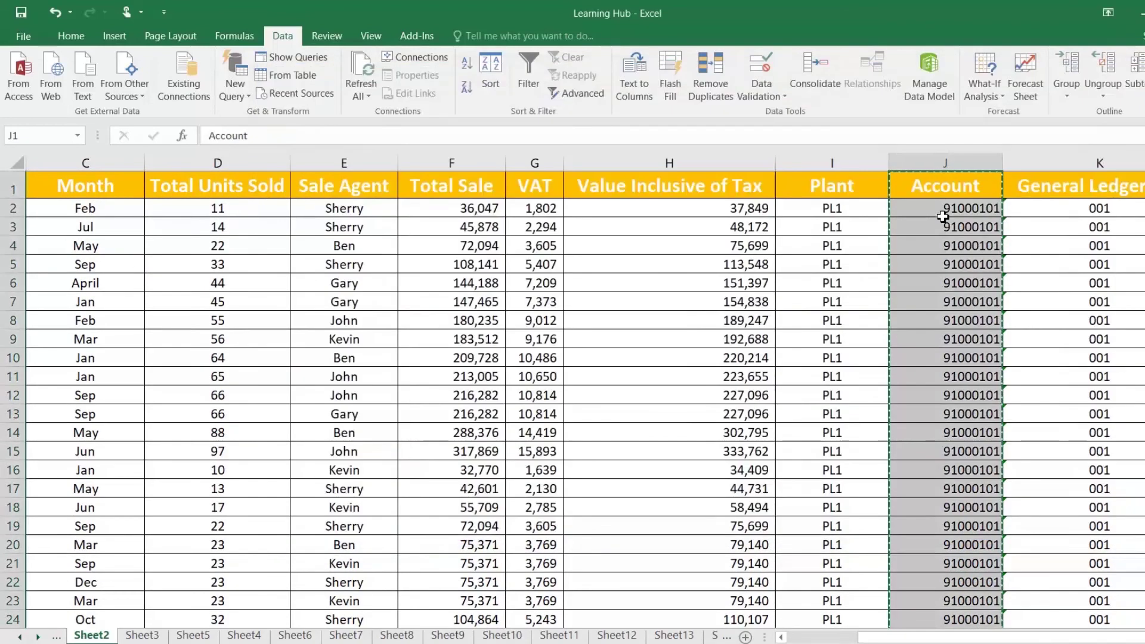
Set the Account column J's number format to Text
left_click(939, 189)
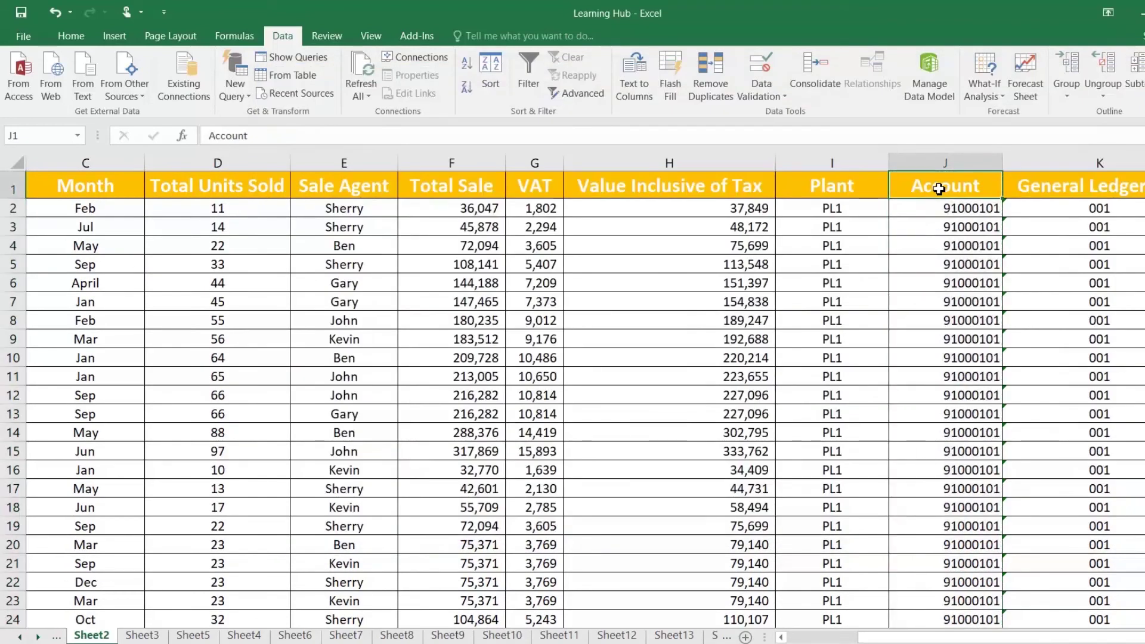
key("ctrl+v")
scroll(940, 188, "down", 17)
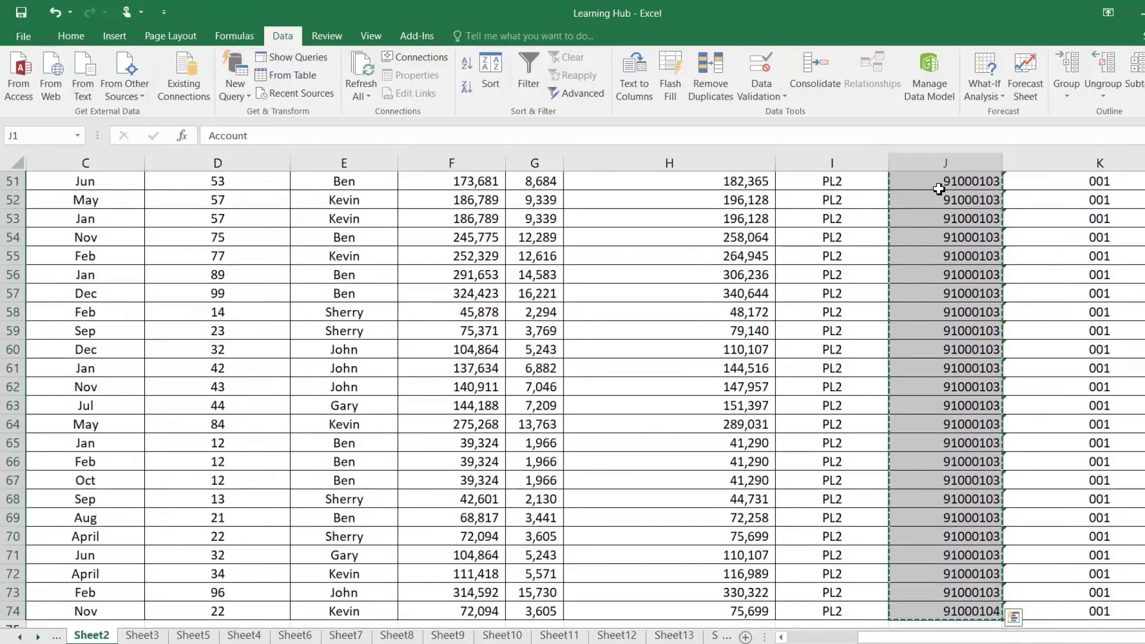
scroll(940, 188, "up", 17)
right_click(916, 210)
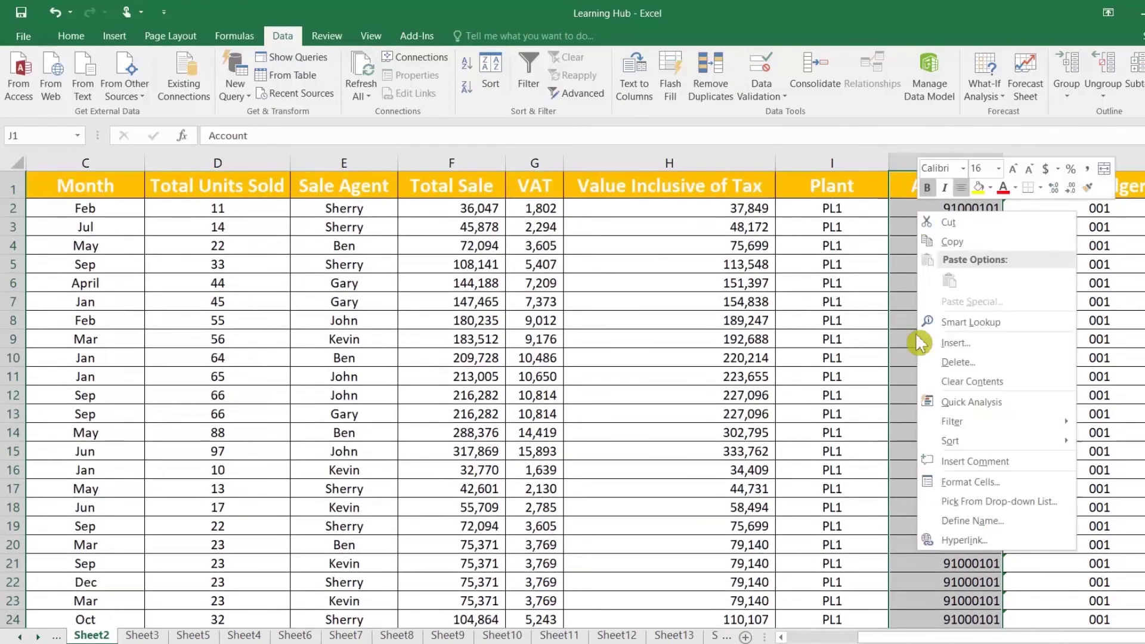
left_click(957, 483)
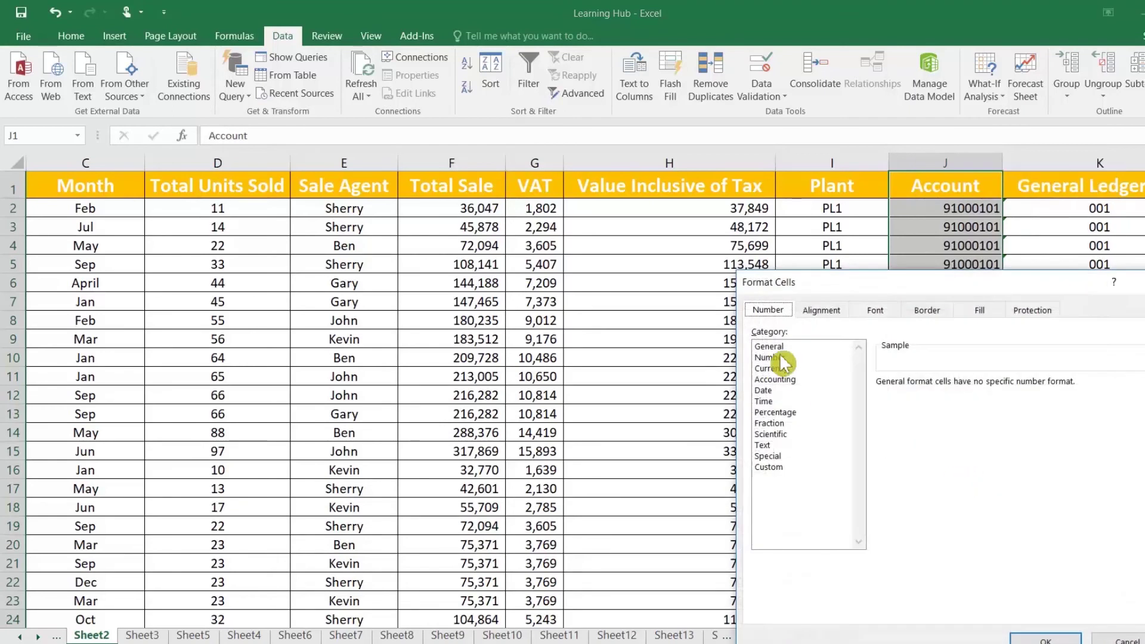
double_click(770, 446)
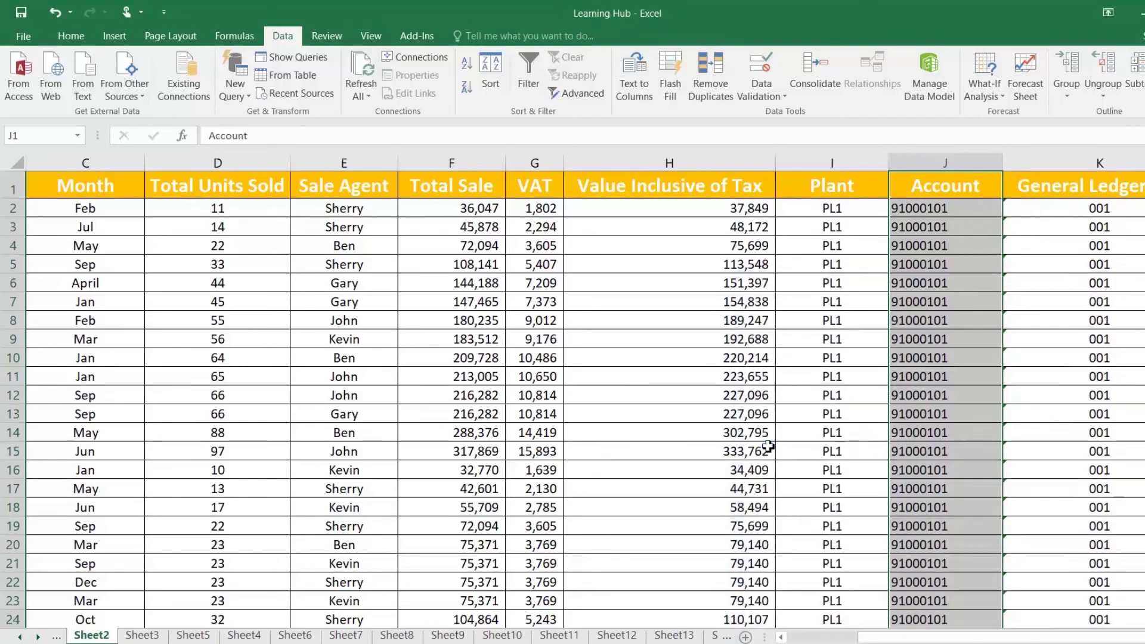
left_click(923, 215)
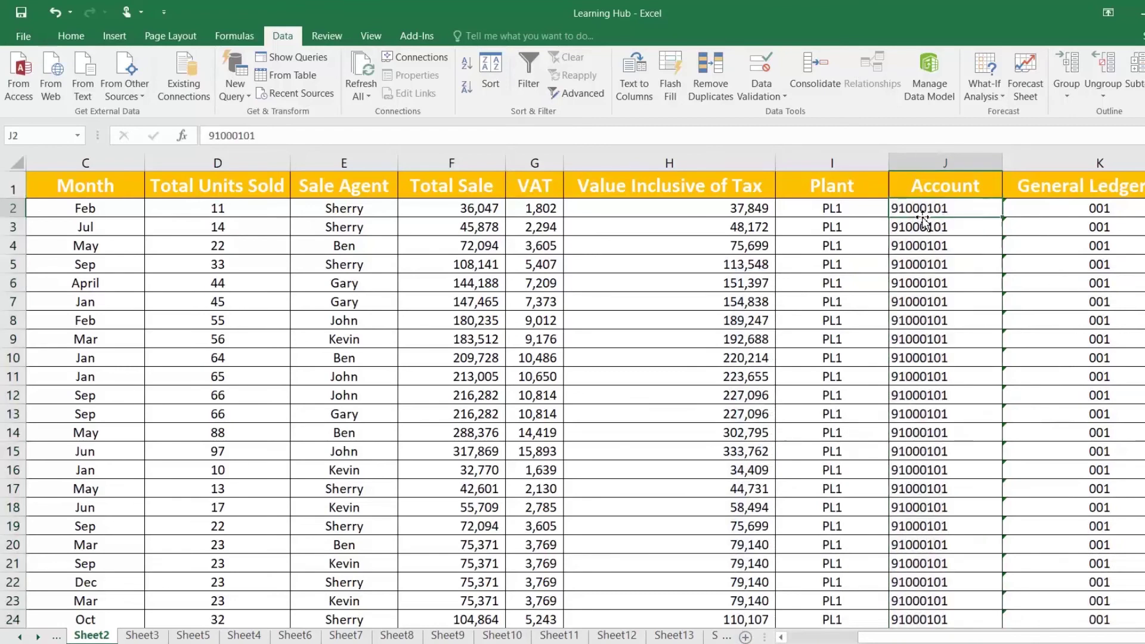
Paste the Notepad codes back into J1 and check they are stored as text
key("alt+Tab")
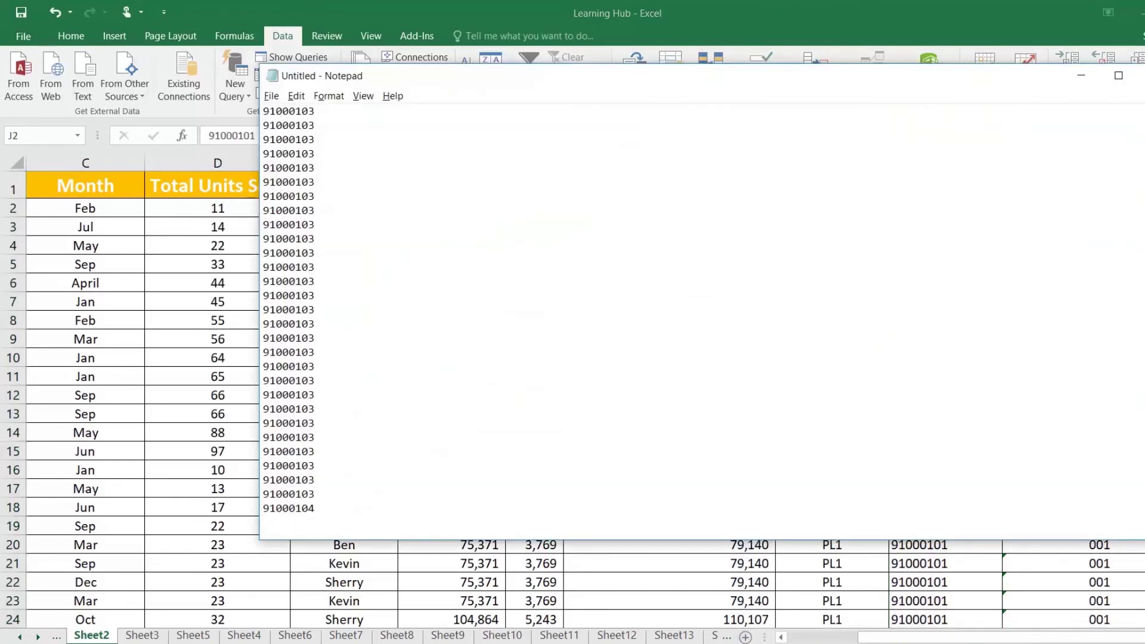
key("ctrl+a")
key("alt+Tab")
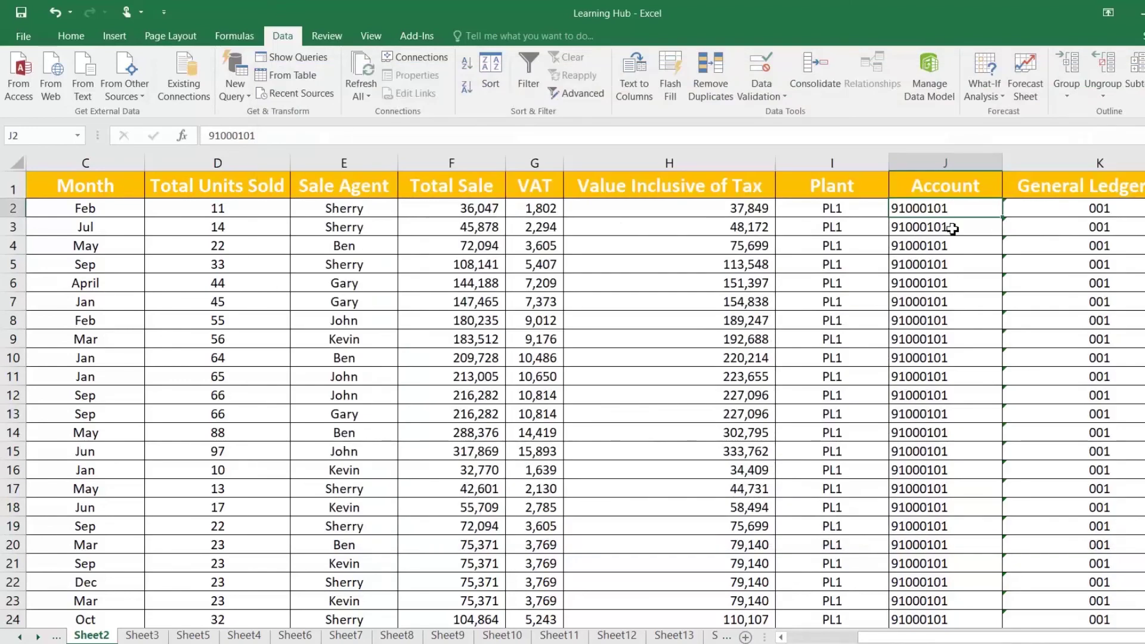
left_click(915, 187)
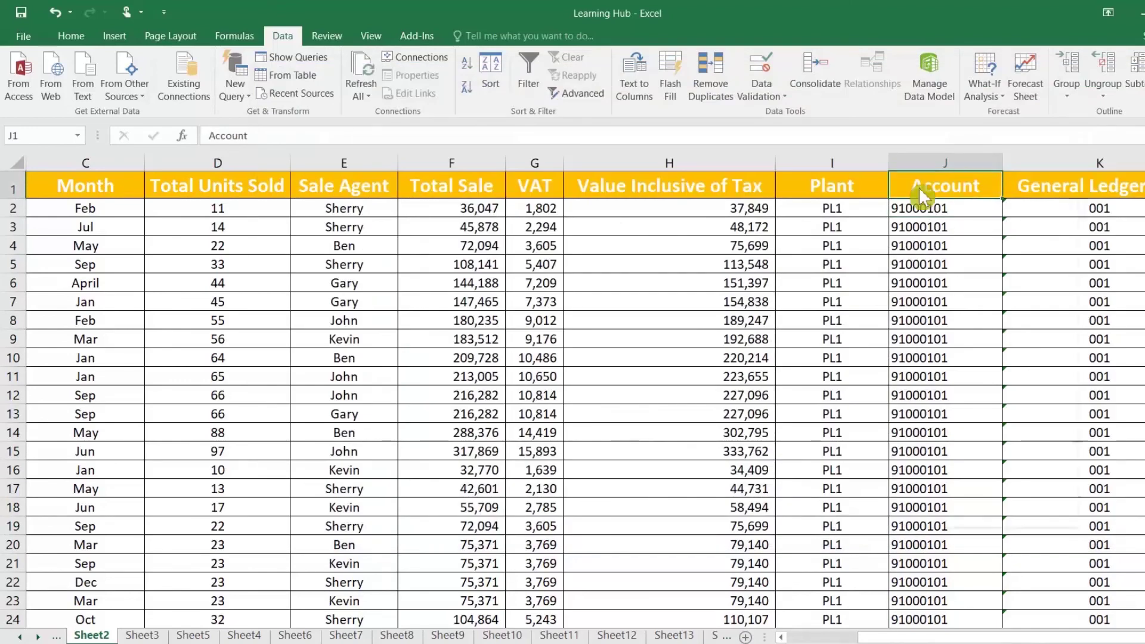
right_click(915, 186)
left_click(946, 265)
left_click(913, 227)
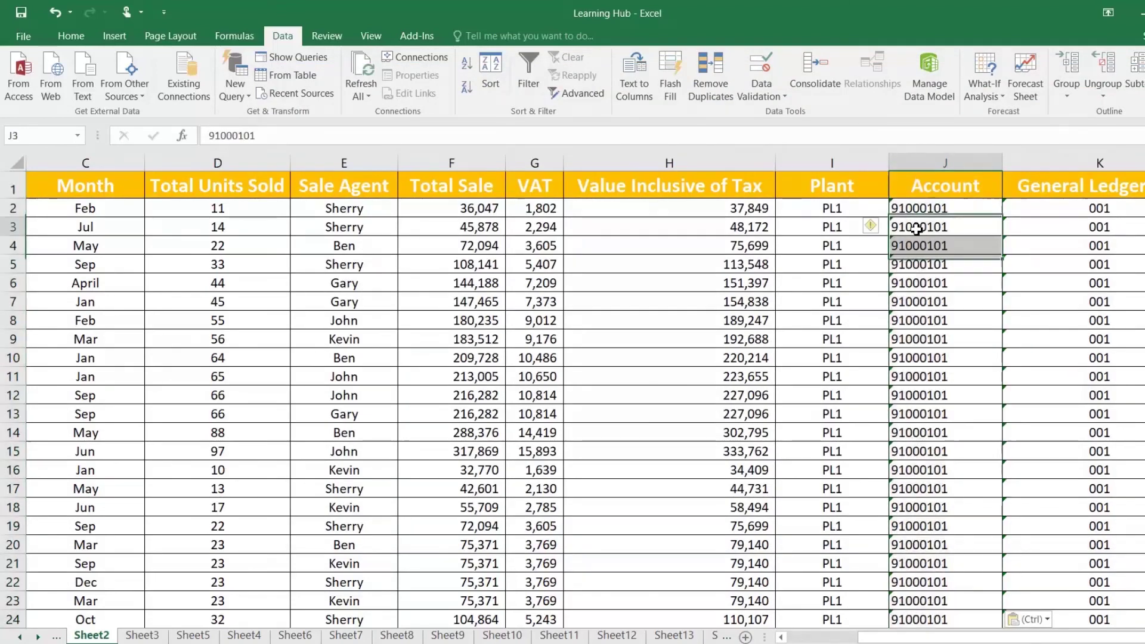
left_click(920, 265)
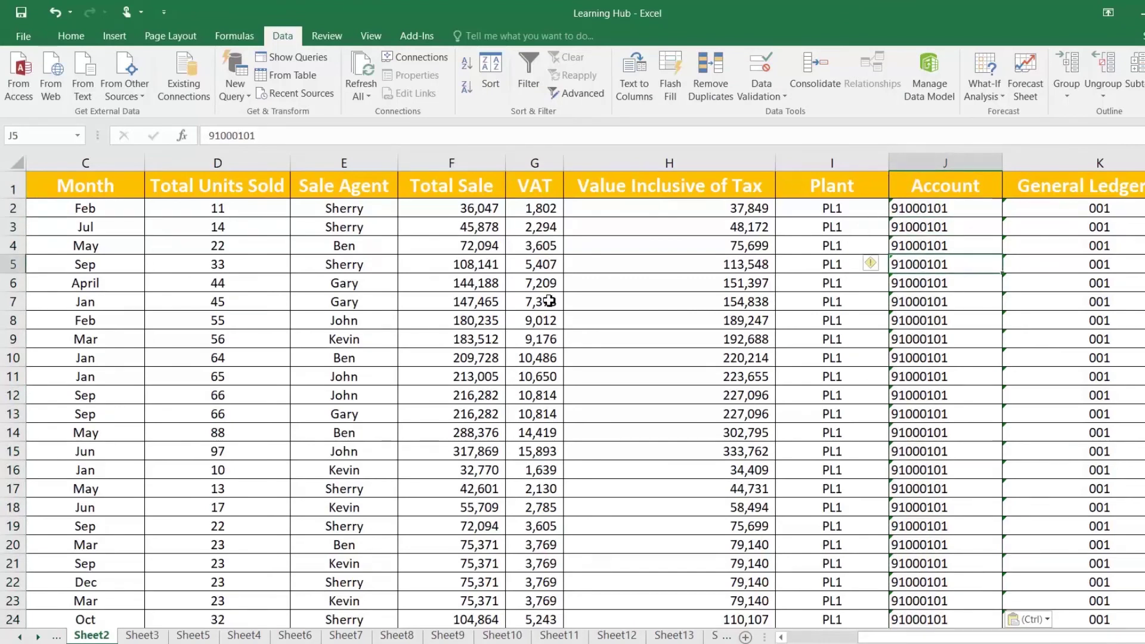
left_click(218, 210)
scroll(257, 303, "down", 3)
scroll(257, 303, "down", 17)
scroll(264, 294, "up", 9)
scroll(273, 284, "up", 11)
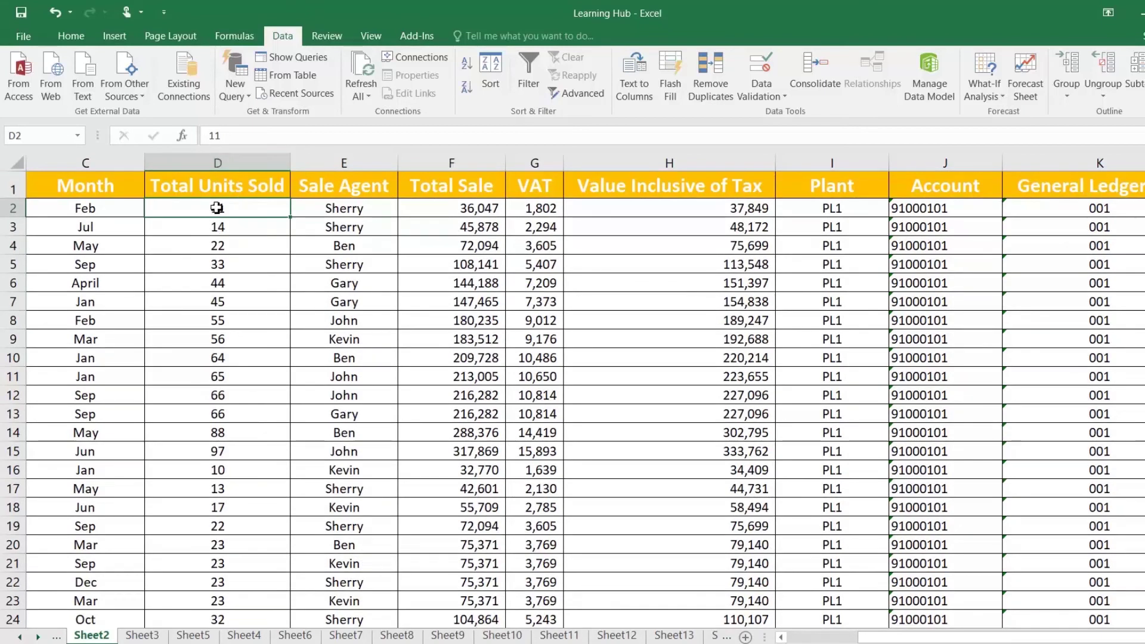
key("ctrl+shift+Down")
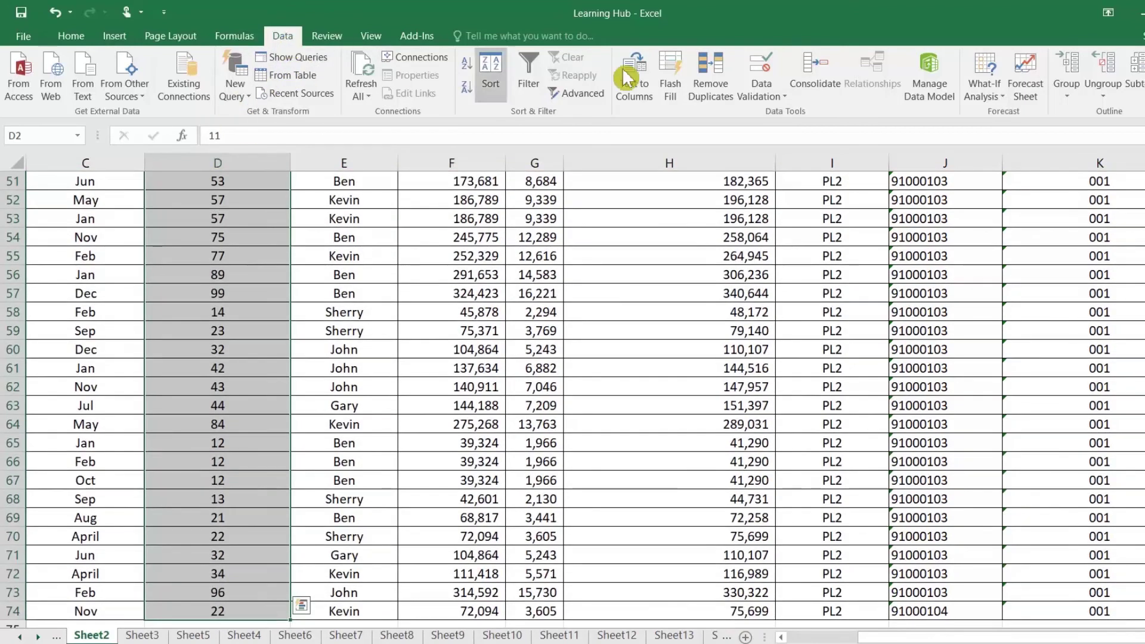
left_click(642, 101)
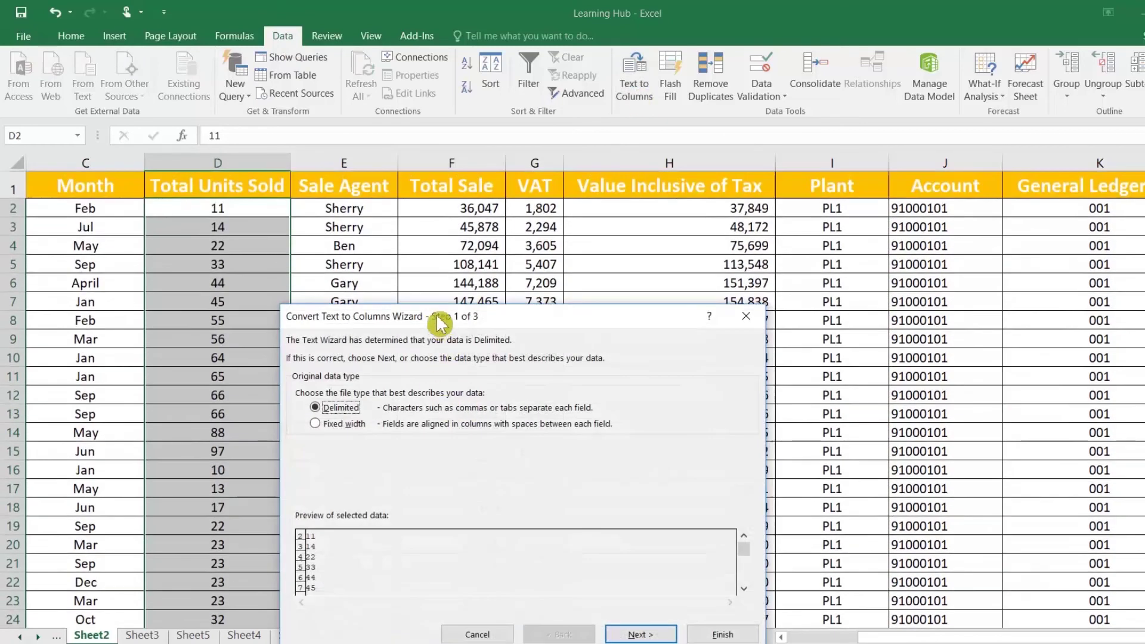
left_click(739, 476)
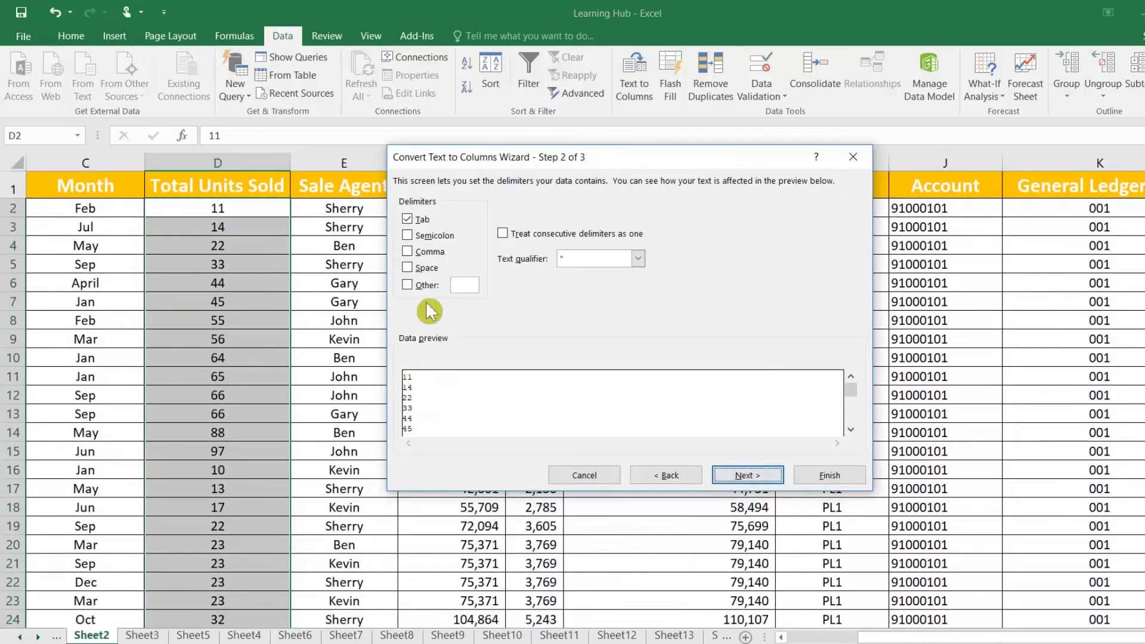
left_click(410, 220)
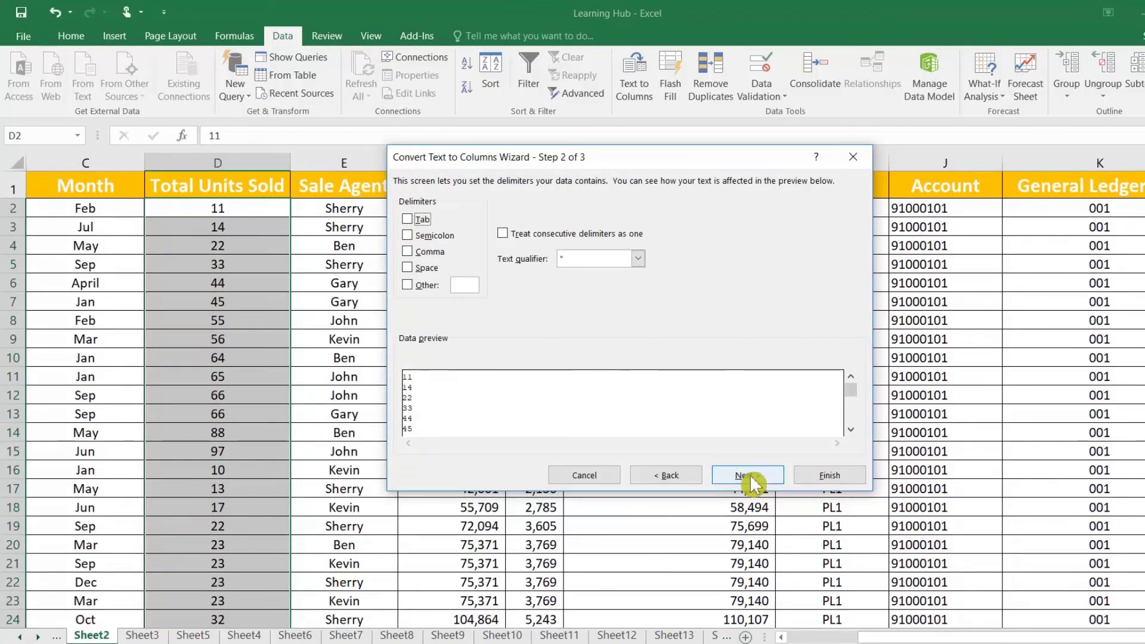
left_click(746, 475)
left_click(420, 234)
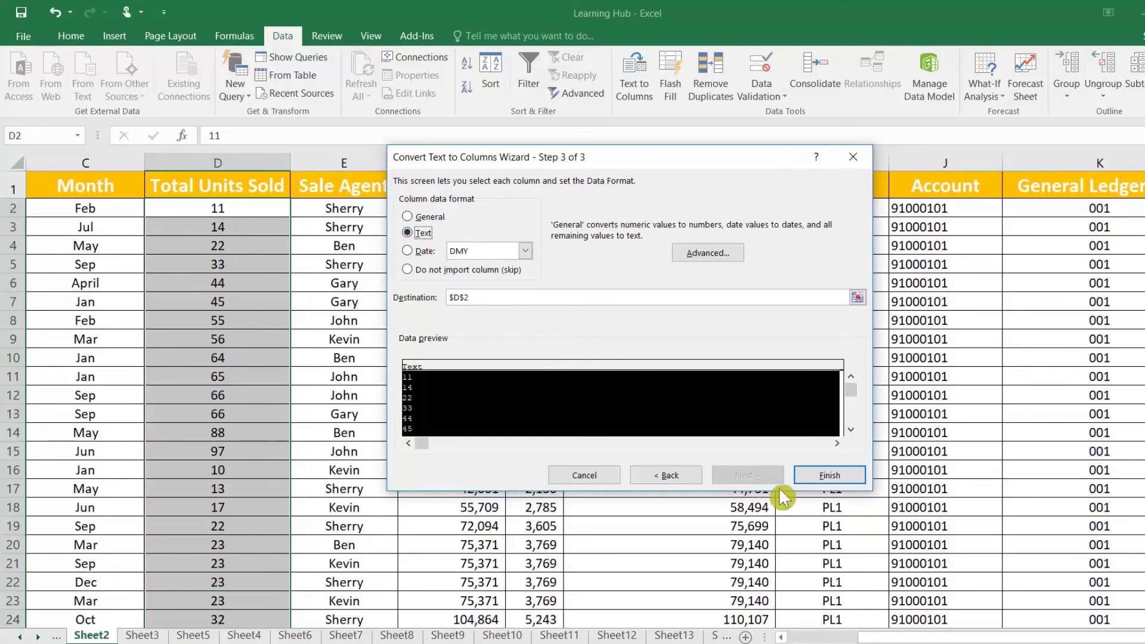
left_click(817, 473)
left_click(200, 244)
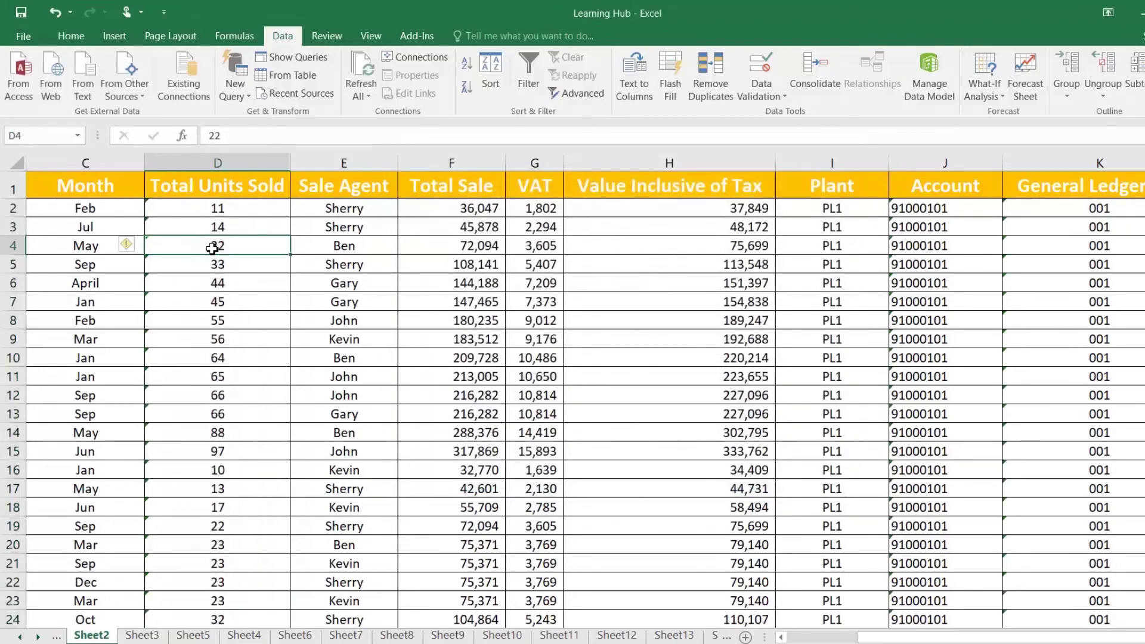
scroll(254, 354, "down", 8)
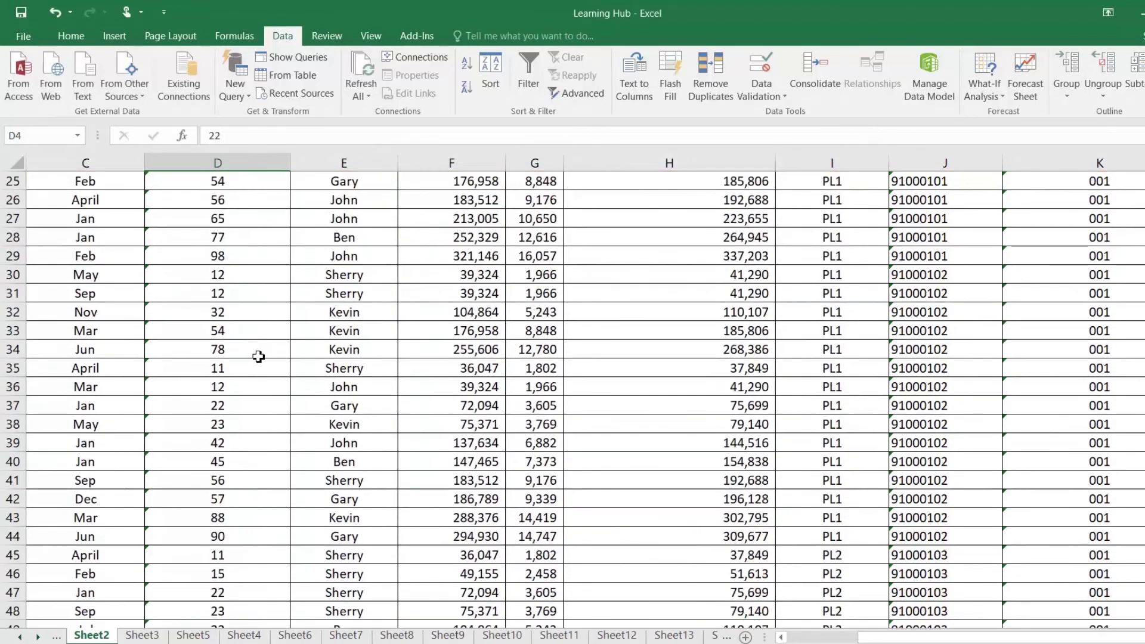
scroll(261, 358, "down", 12)
scroll(263, 360, "up", 9)
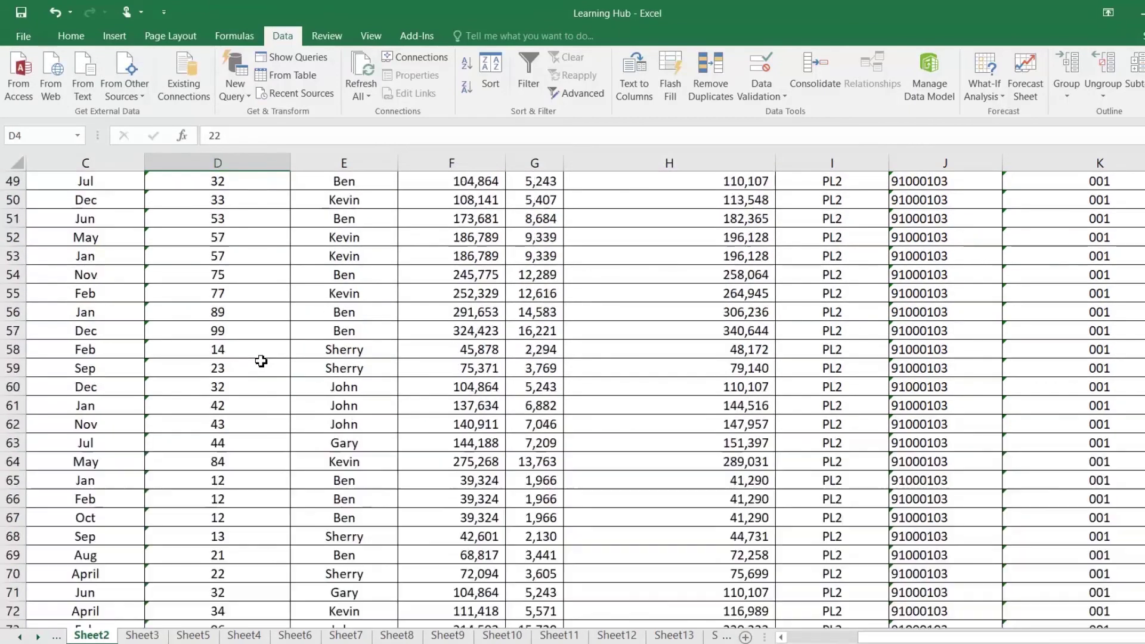
scroll(263, 360, "up", 3)
scroll(263, 359, "up", 8)
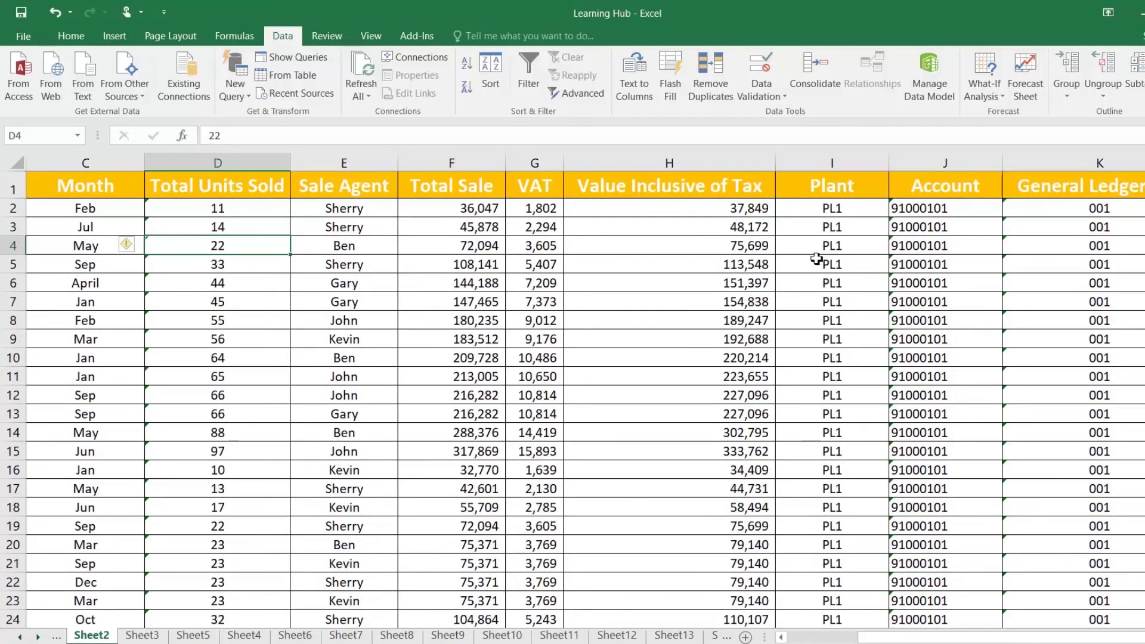
Format the Account column as Number with 0 decimal places
left_click(928, 183)
key("ctrl+shift+Down")
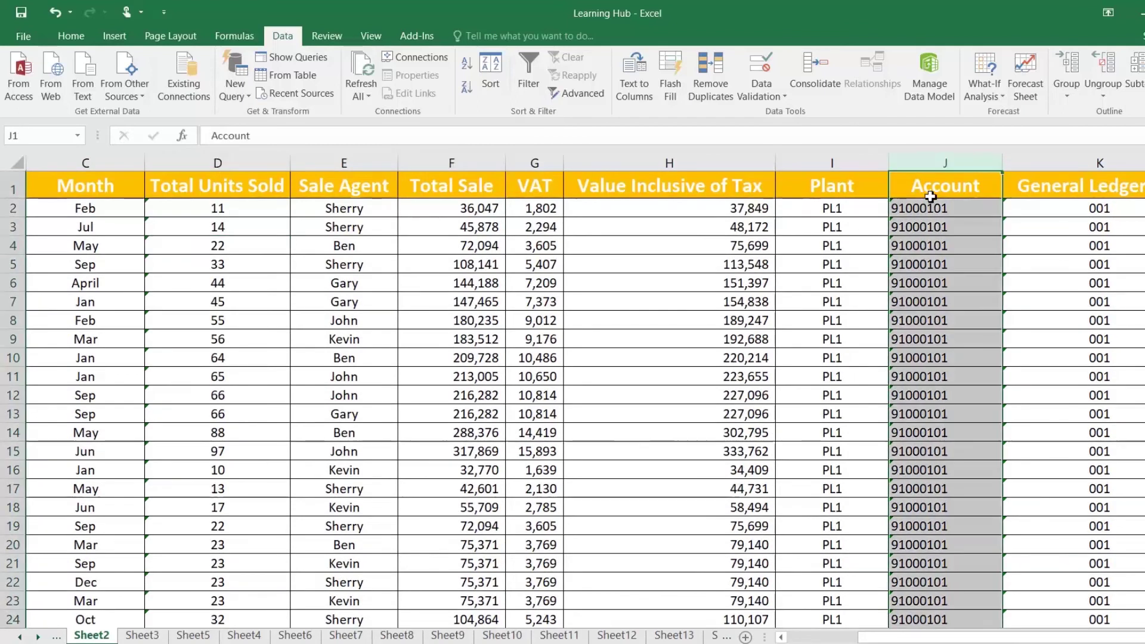
right_click(936, 226)
left_click(979, 392)
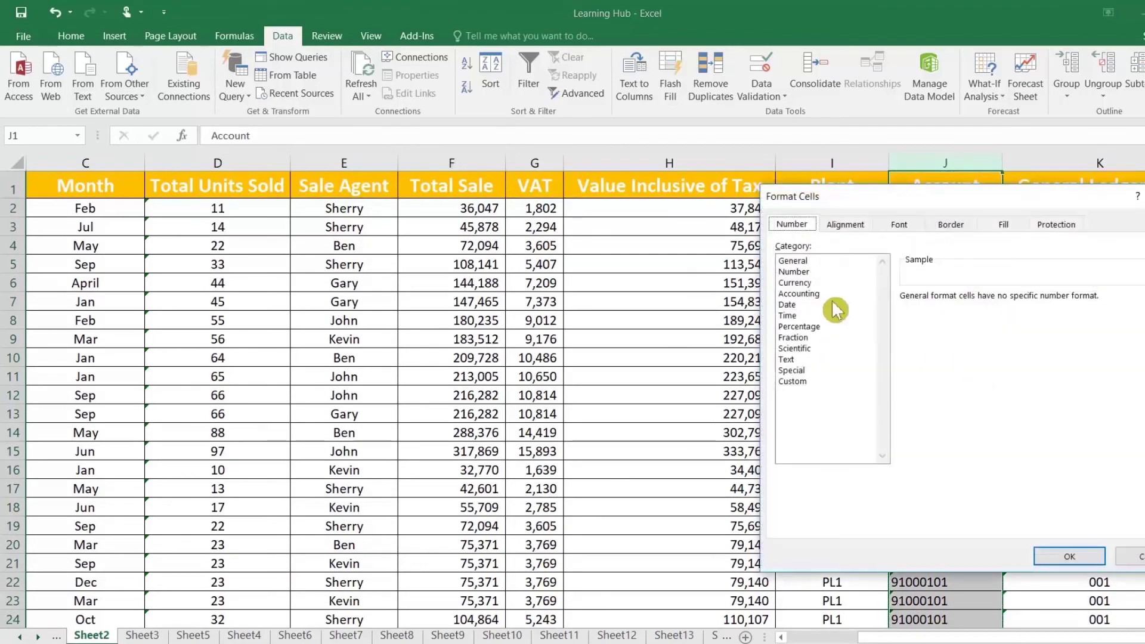
left_click(802, 273)
left_click(1014, 301)
left_click(1014, 301)
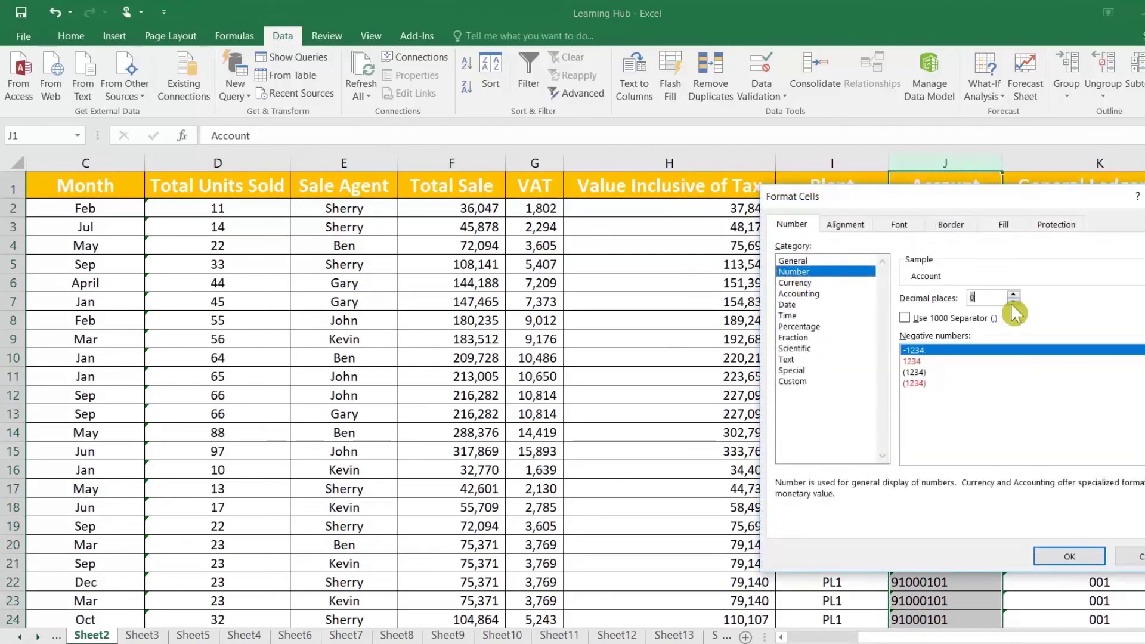
left_click(1069, 556)
Round-trip the account codes through Notepad and paste them back over column J
key("ctrl+c")
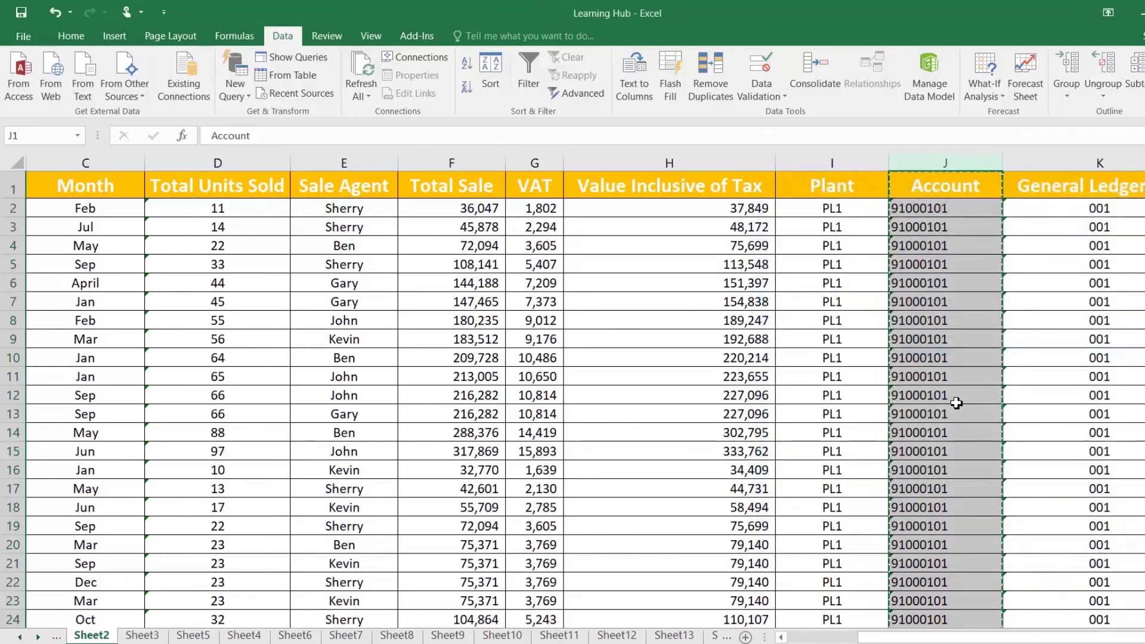
key("alt+Tab")
key("ctrl+v")
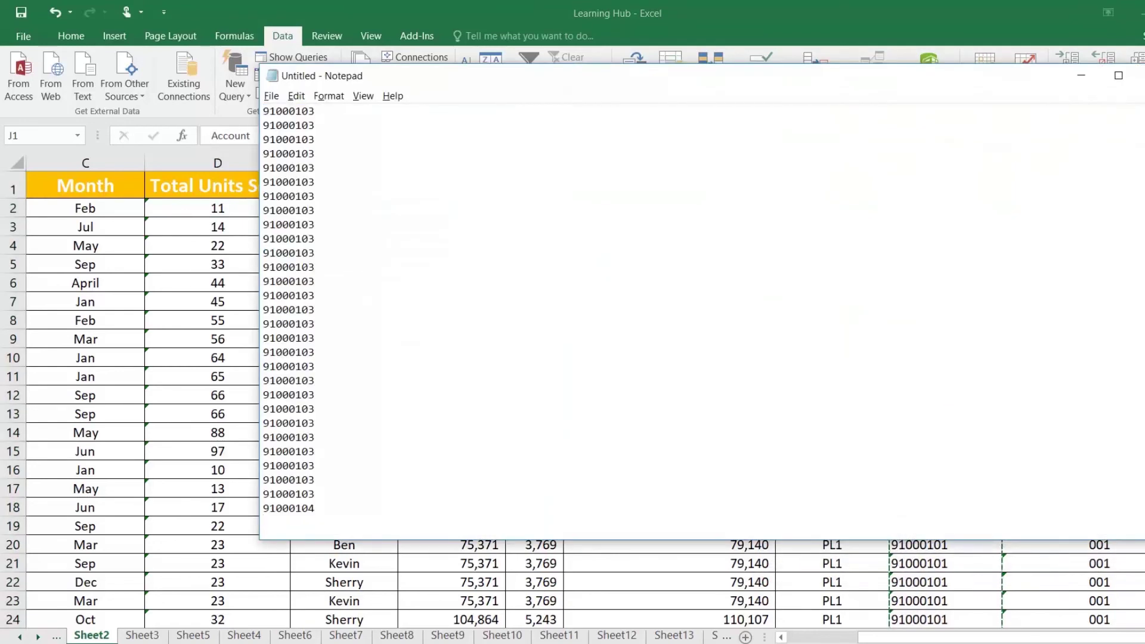
key("ctrl+a")
key("alt+Tab")
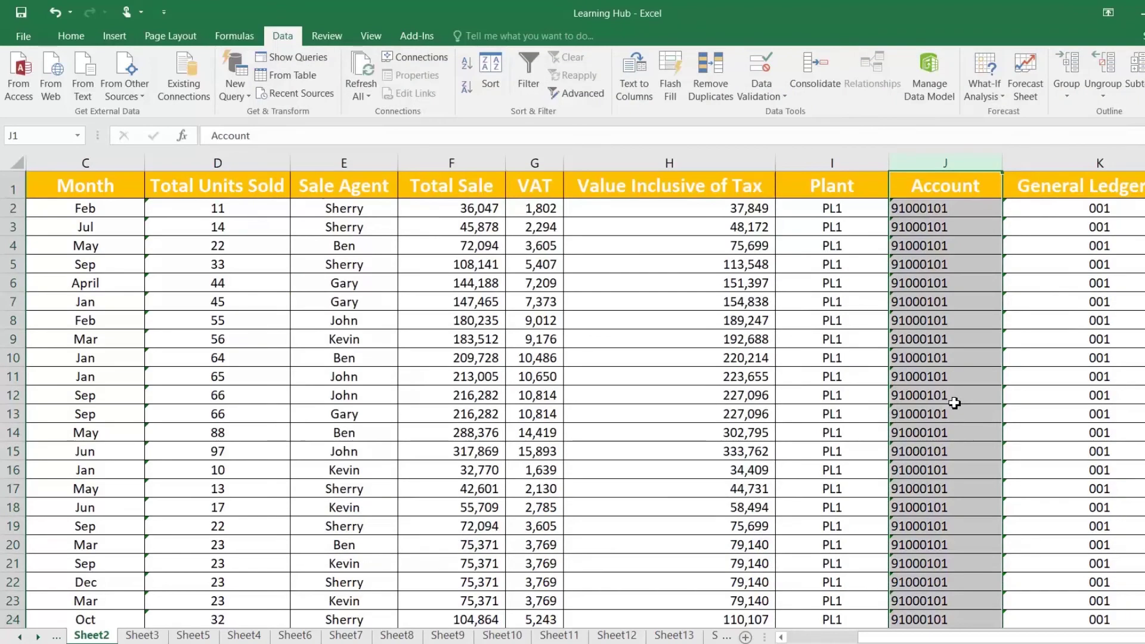
key("ctrl+v")
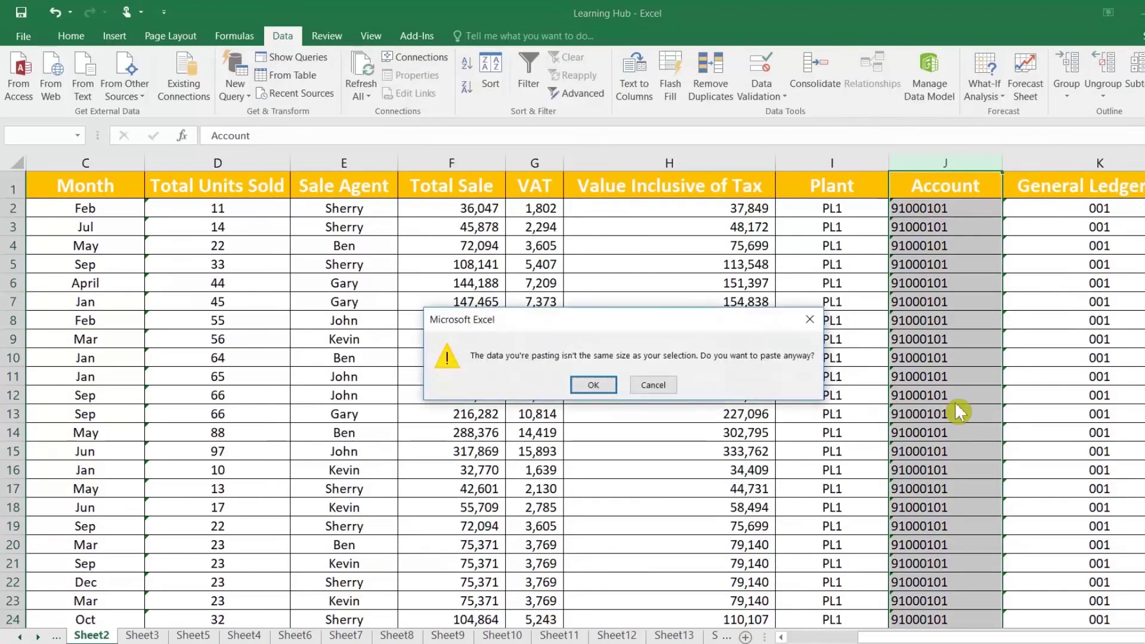
key("Return")
left_click(898, 301)
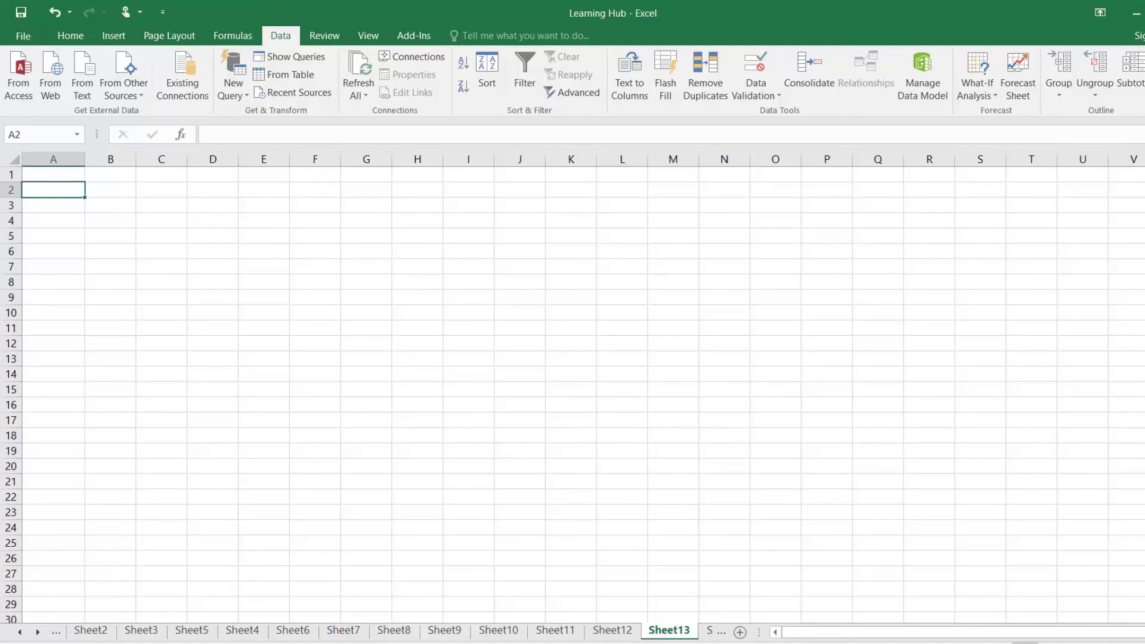
Paste all Notepad lines such as 'Product 1,John,Jan,65' into A1 and widen column A
key("alt+Tab")
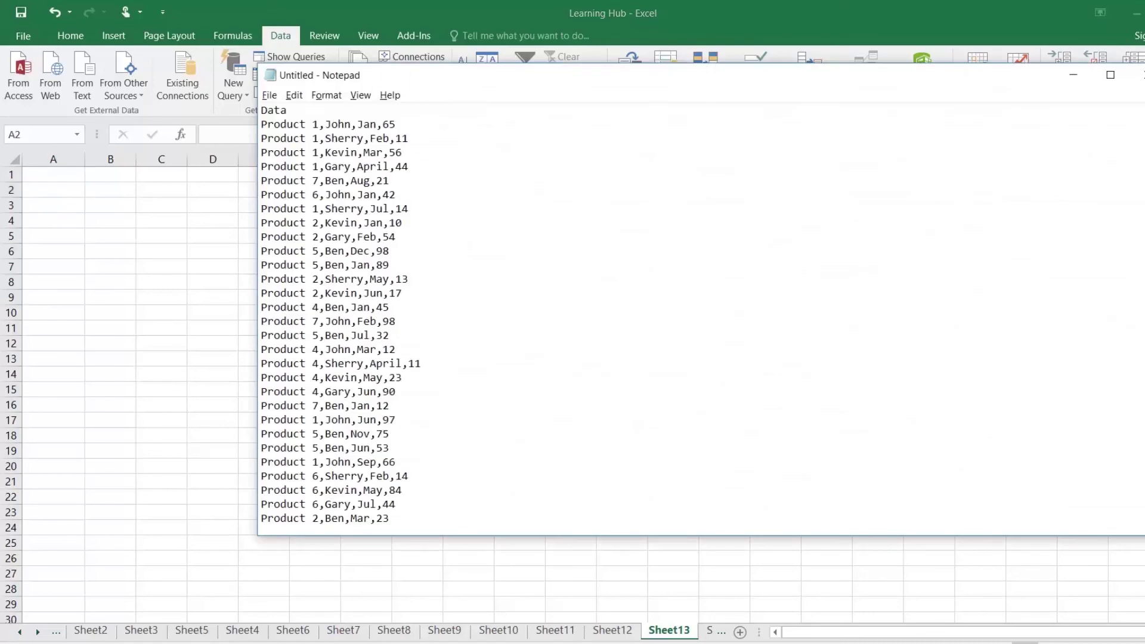
scroll(699, 317, "down", 15)
scroll(698, 316, "up", 15)
key("ctrl+a")
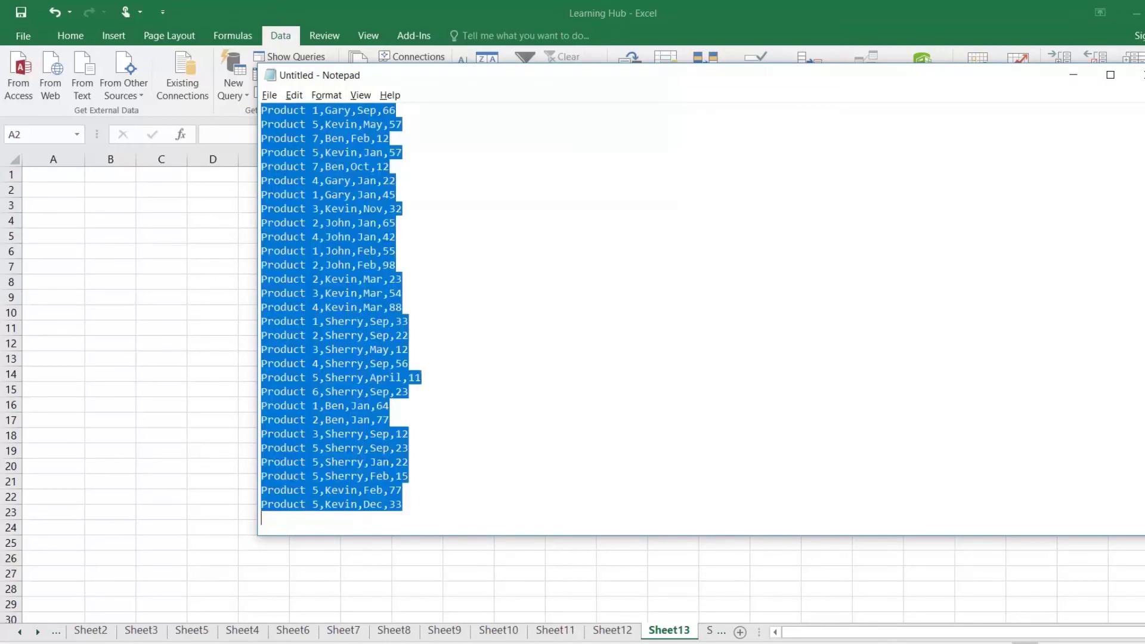
key("alt+Tab")
left_click(71, 179)
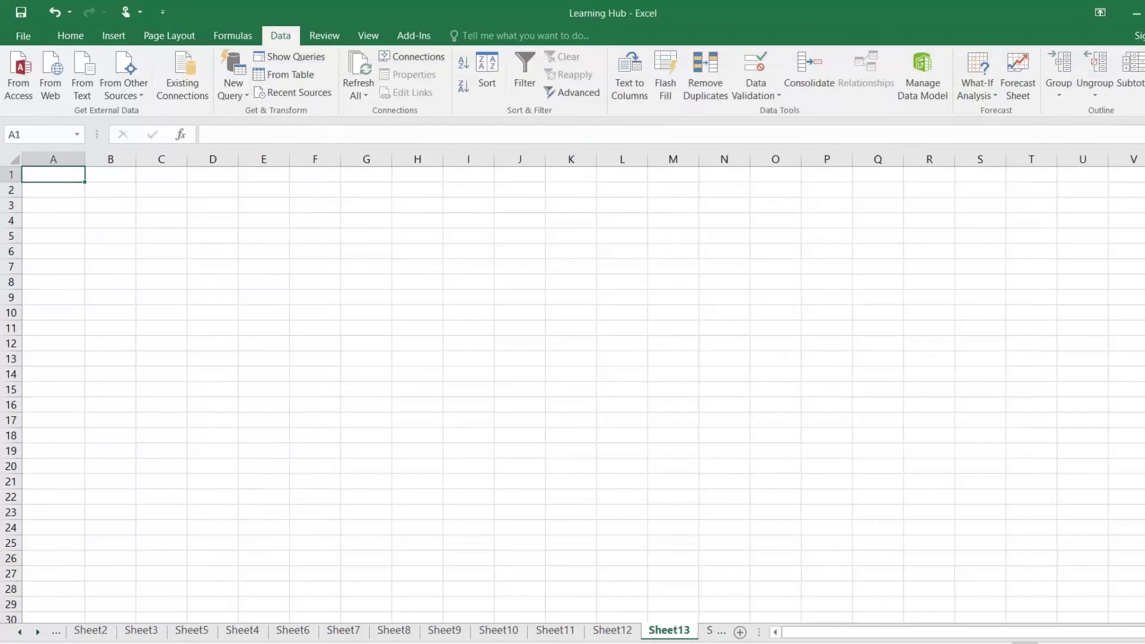
key("ctrl+v")
left_click_drag(85, 159, 250, 159)
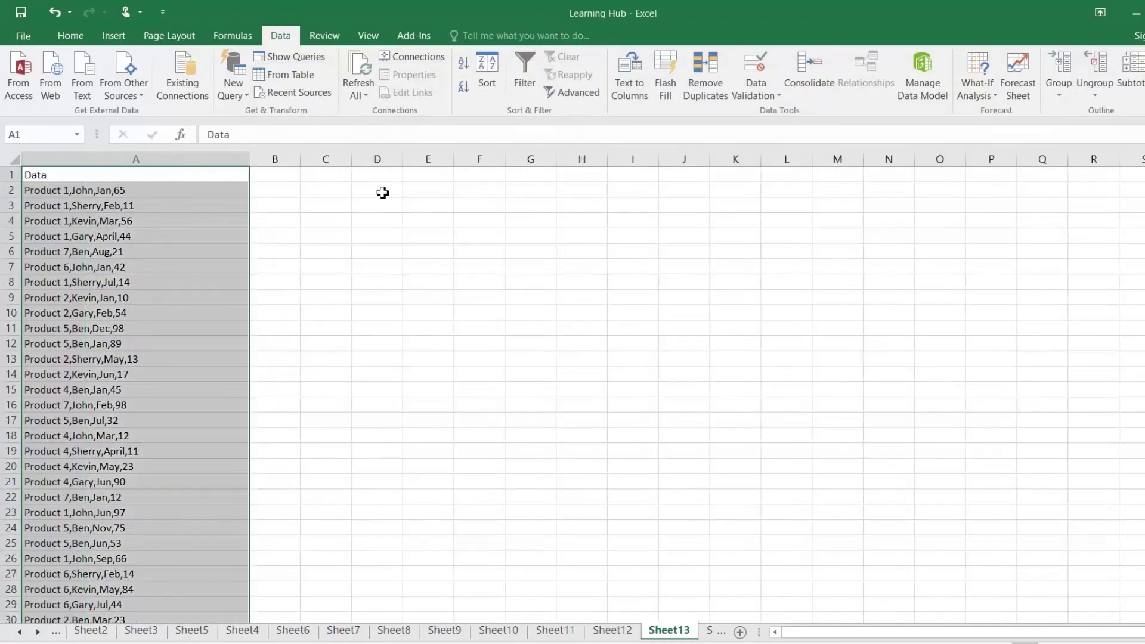
Run Text to Columns on column A as delimited data, split at commas
left_click(130, 191)
left_click(143, 159)
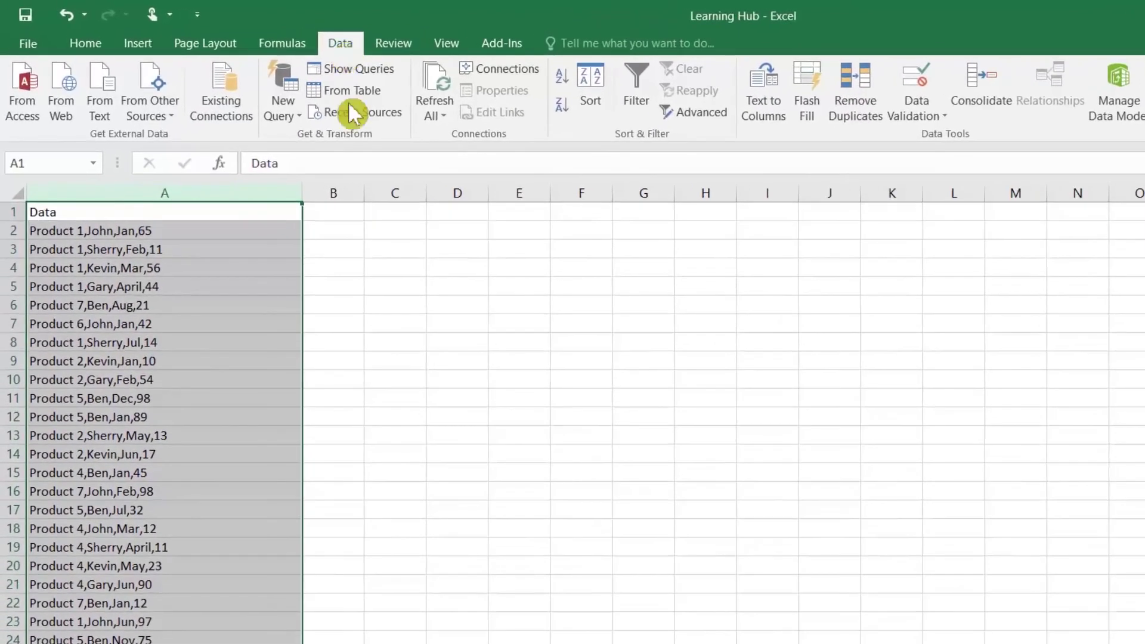
left_click(765, 105)
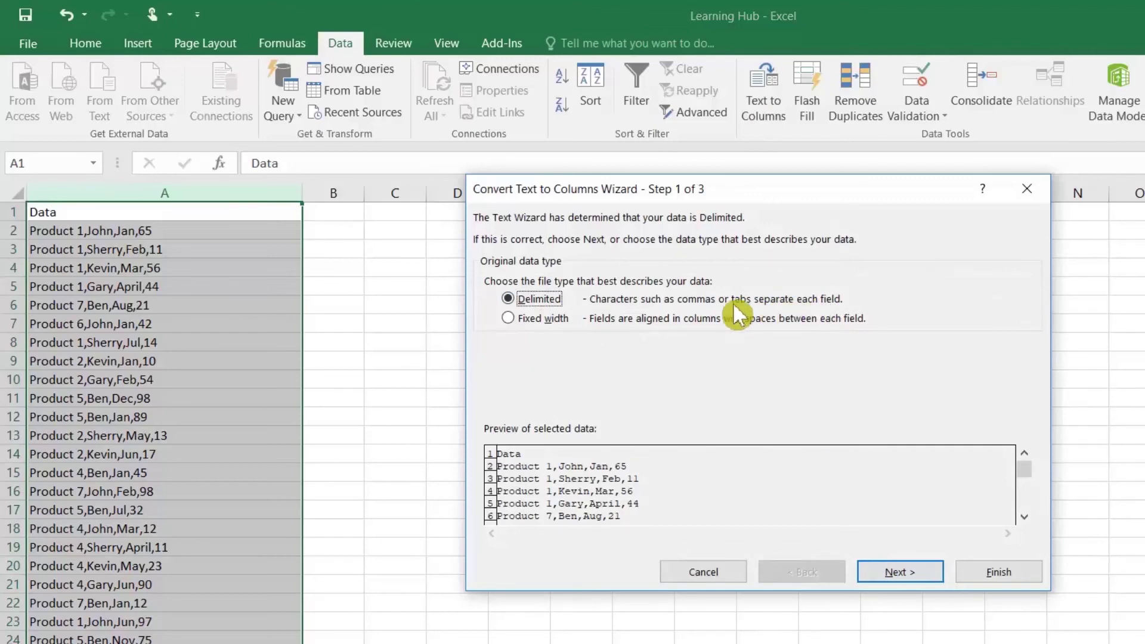
left_click(879, 570)
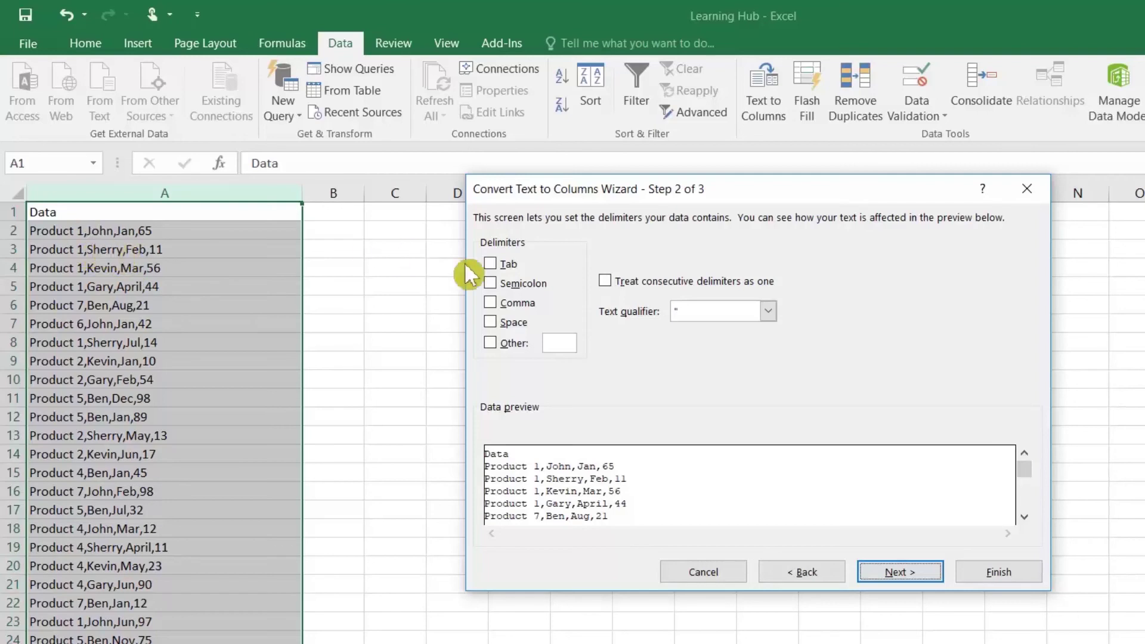
left_click(503, 304)
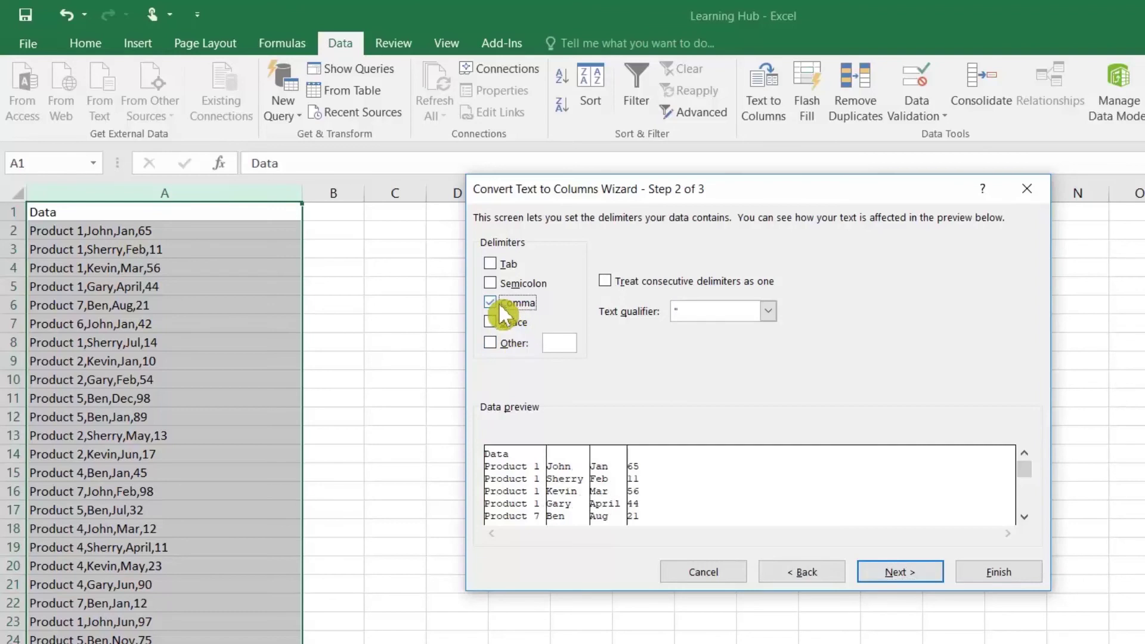
left_click(494, 344)
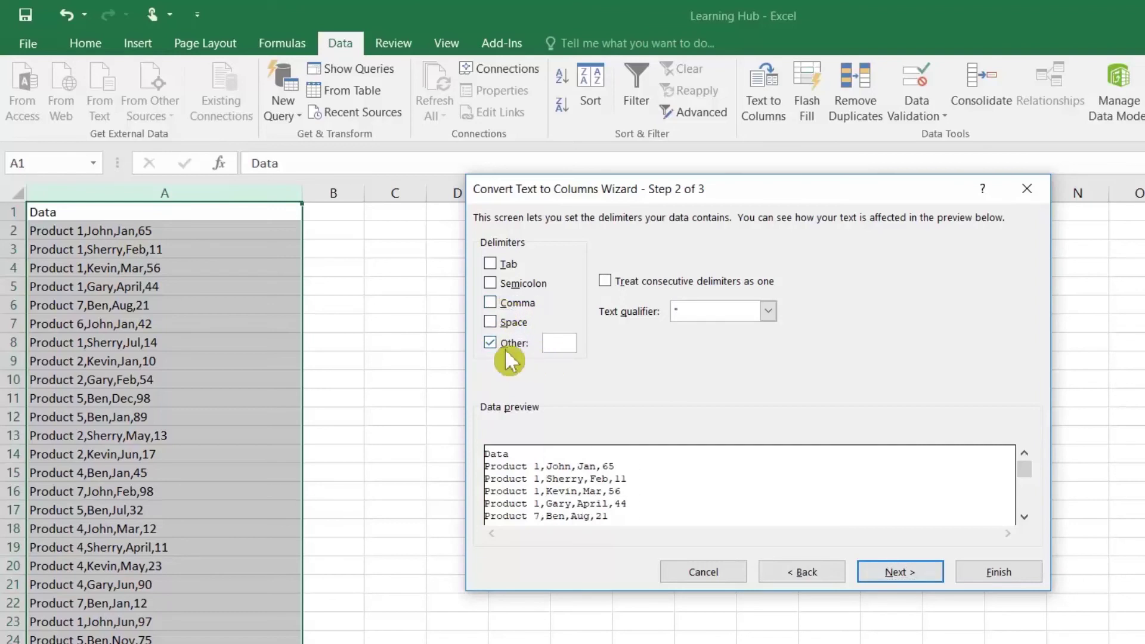
left_click(490, 303)
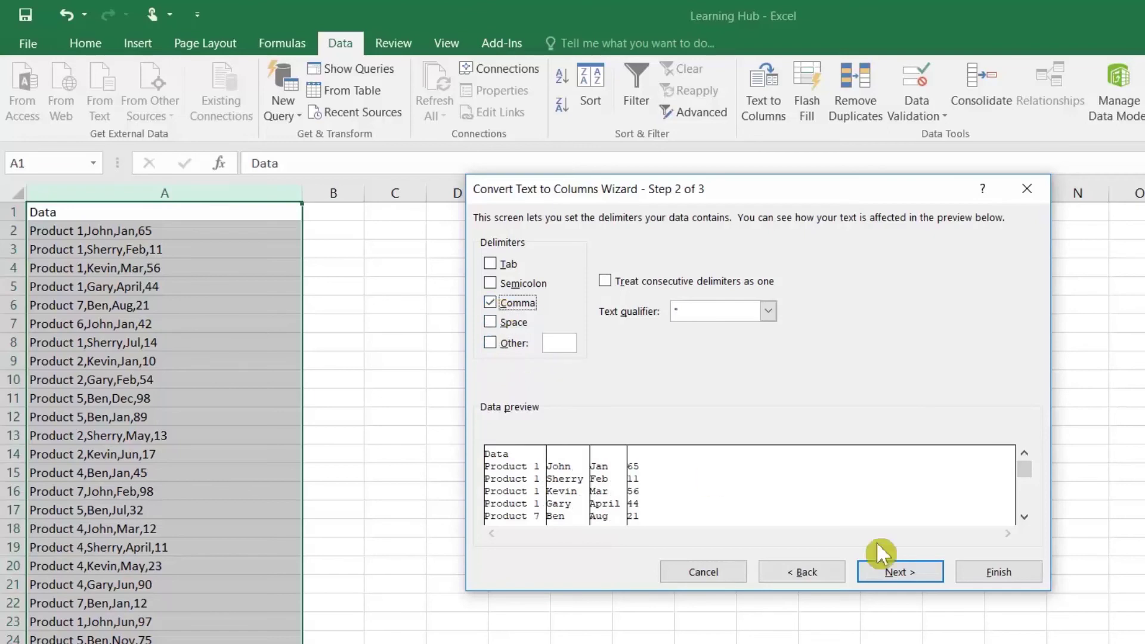
left_click(912, 571)
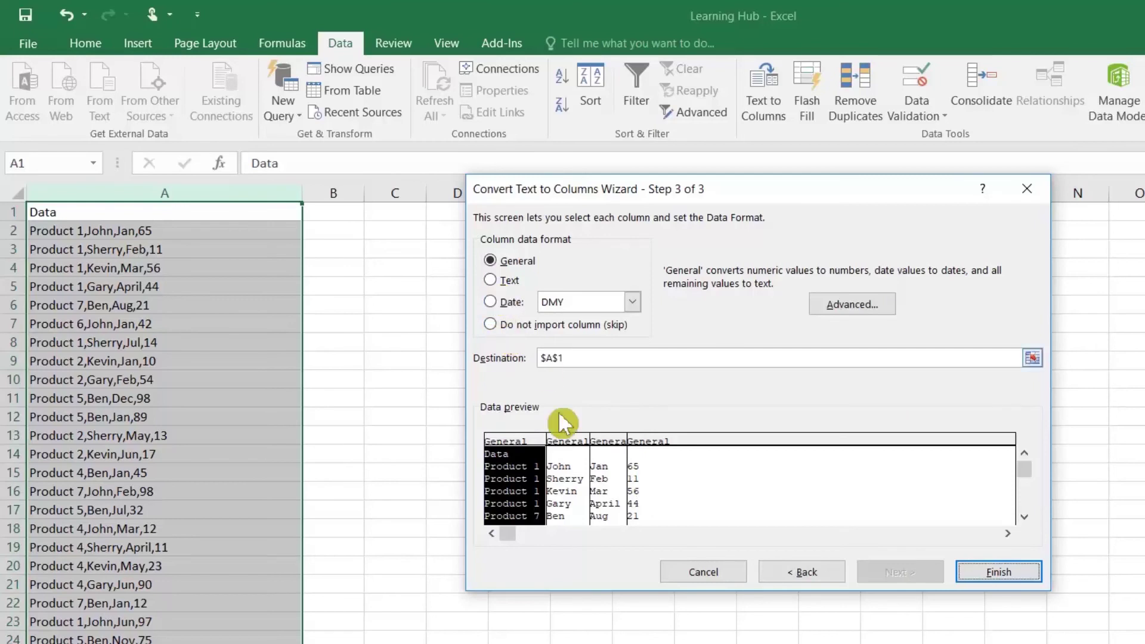
Keep every column in General format and finish, giving product, name, month and number columns
left_click(577, 441)
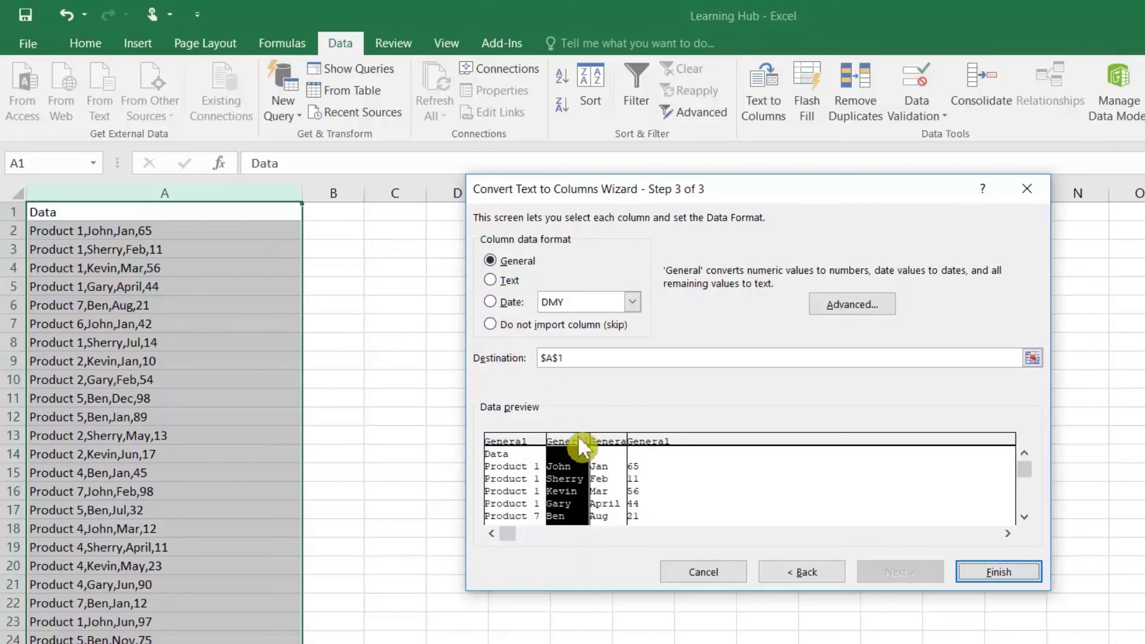
left_click(608, 448)
left_click(491, 302)
left_click(632, 301)
left_click(632, 302)
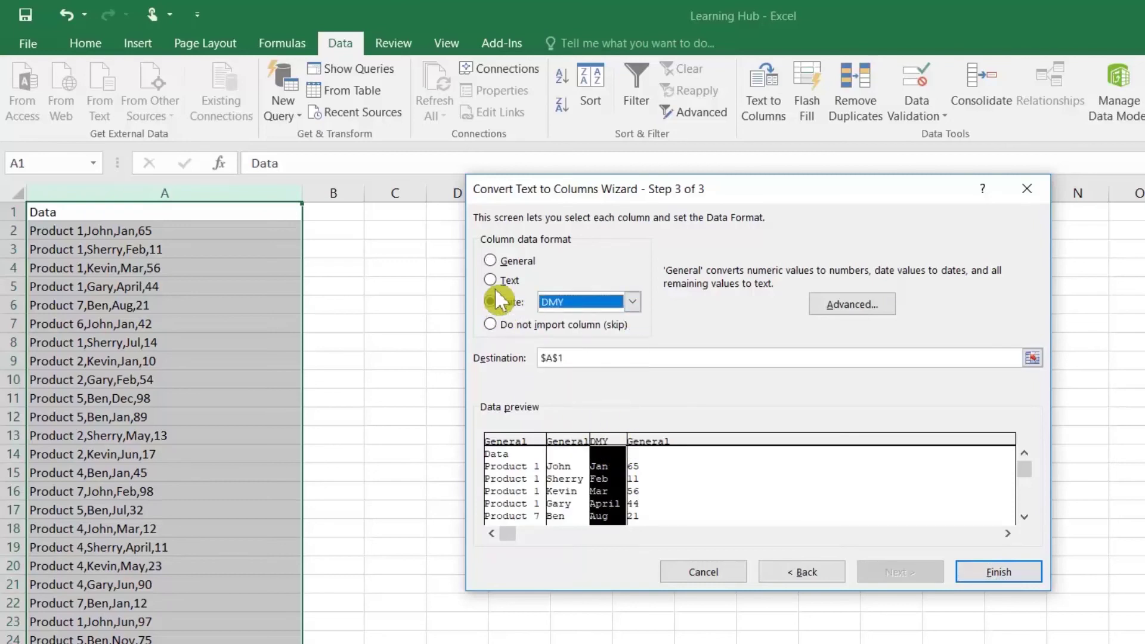
left_click(495, 261)
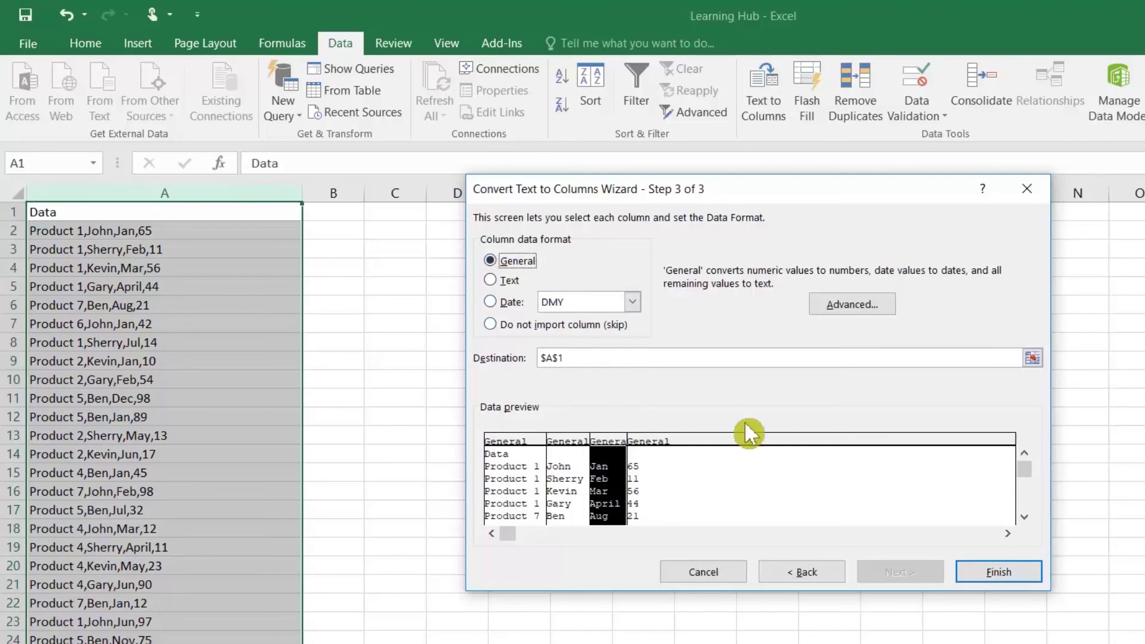
left_click(1000, 574)
left_click(353, 273)
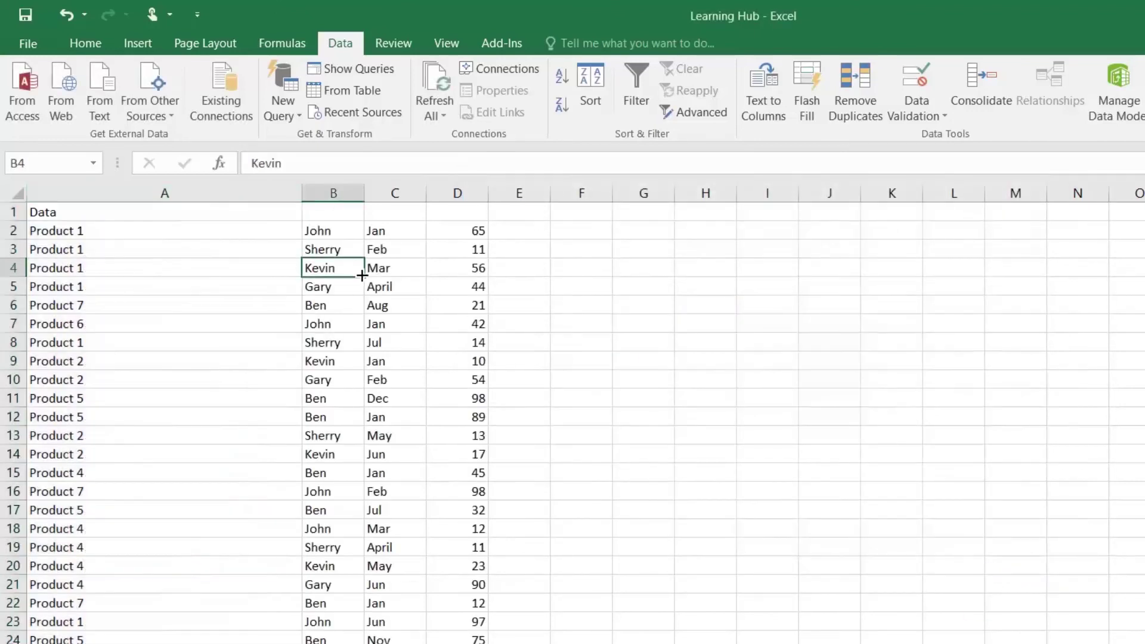
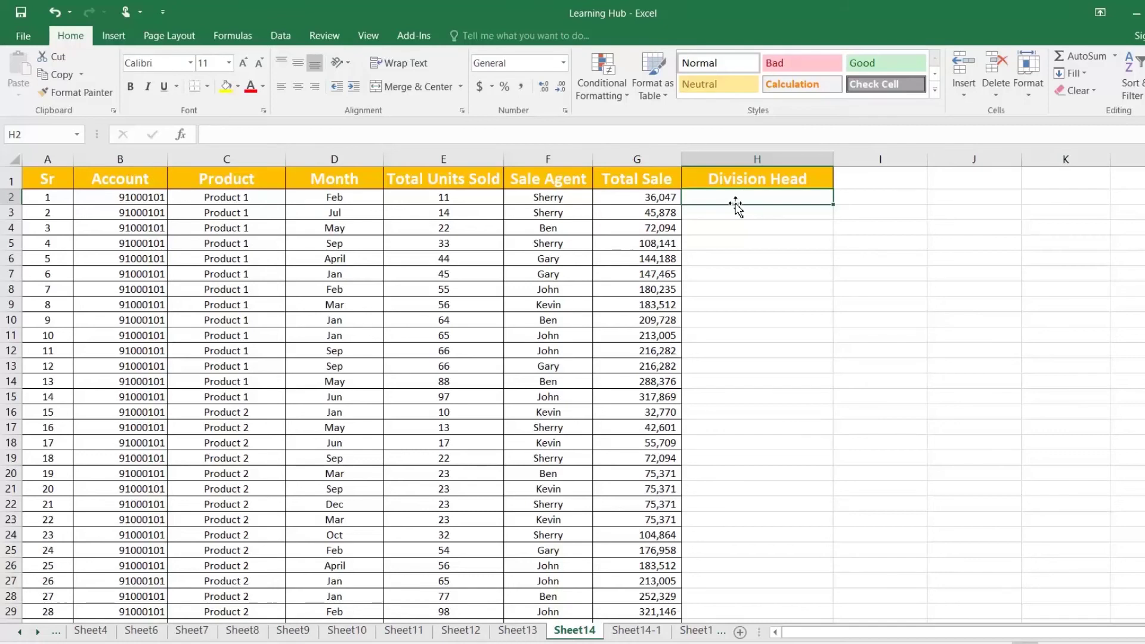
Compare the Sheet14-1 Division Head table with Sheet14's account numbers, then pick cell H2
type("=vl")
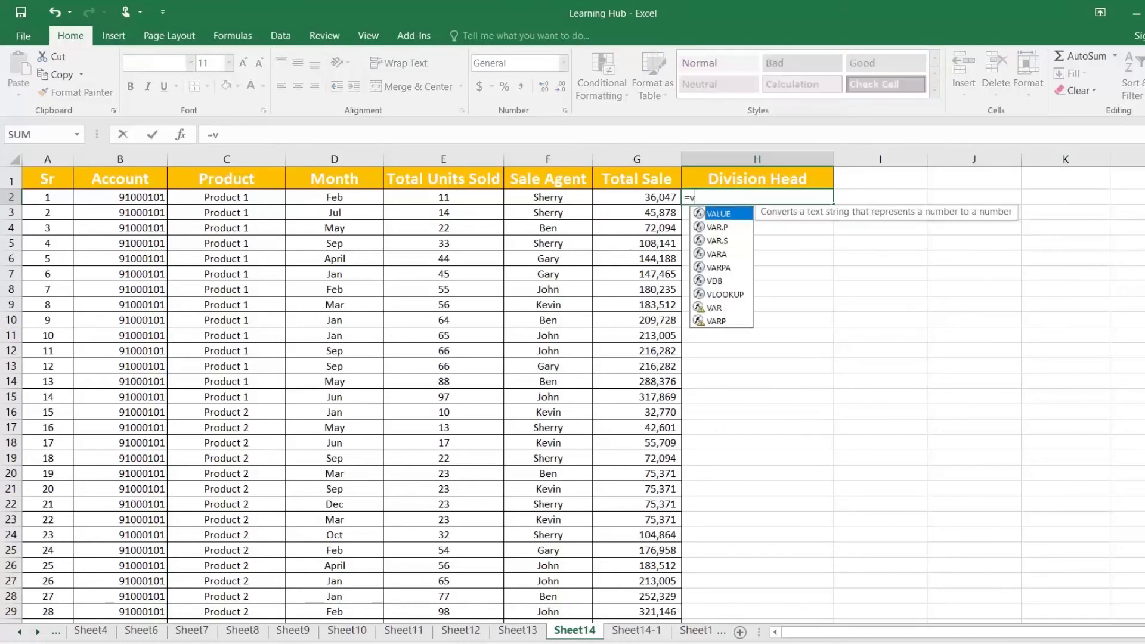
key("Tab")
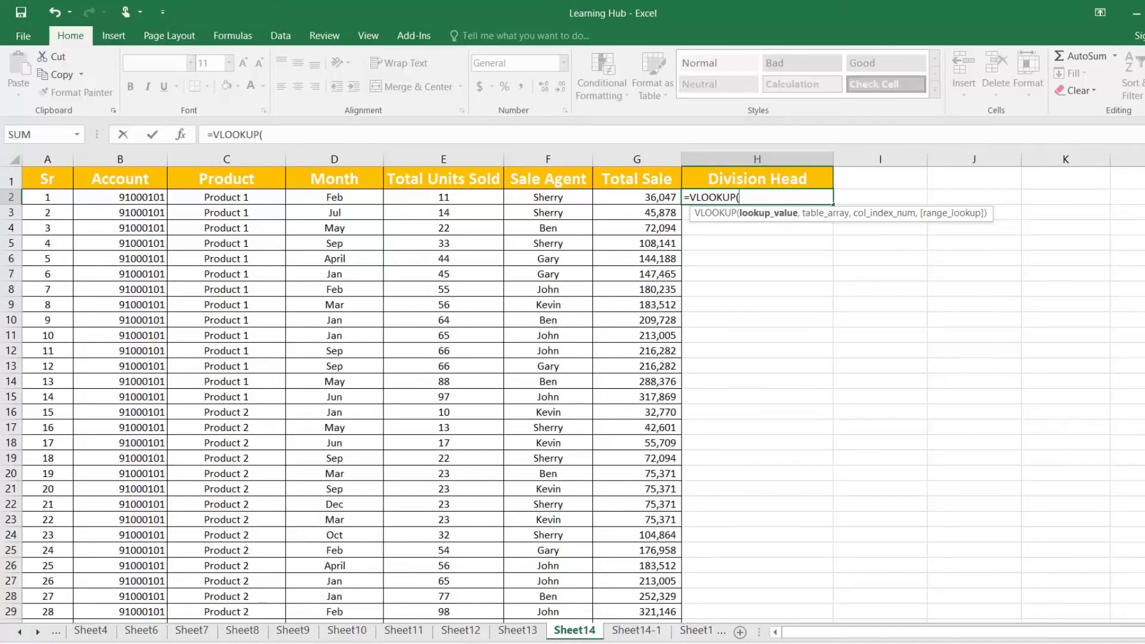
key("Escape")
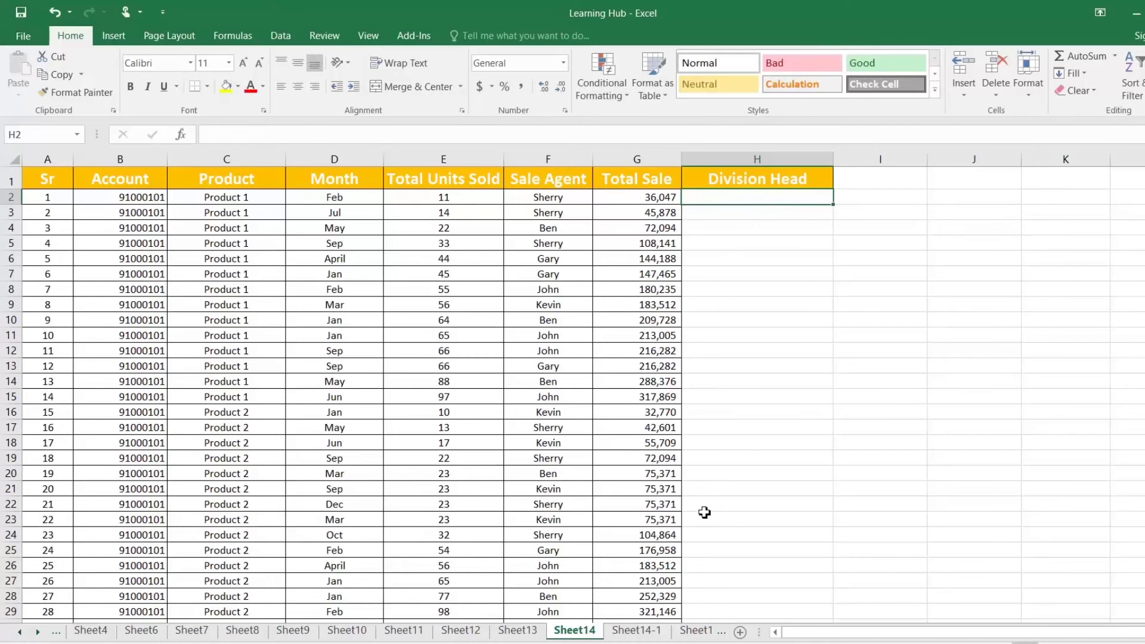
left_click(653, 635)
left_click_drag(60, 182, 352, 303)
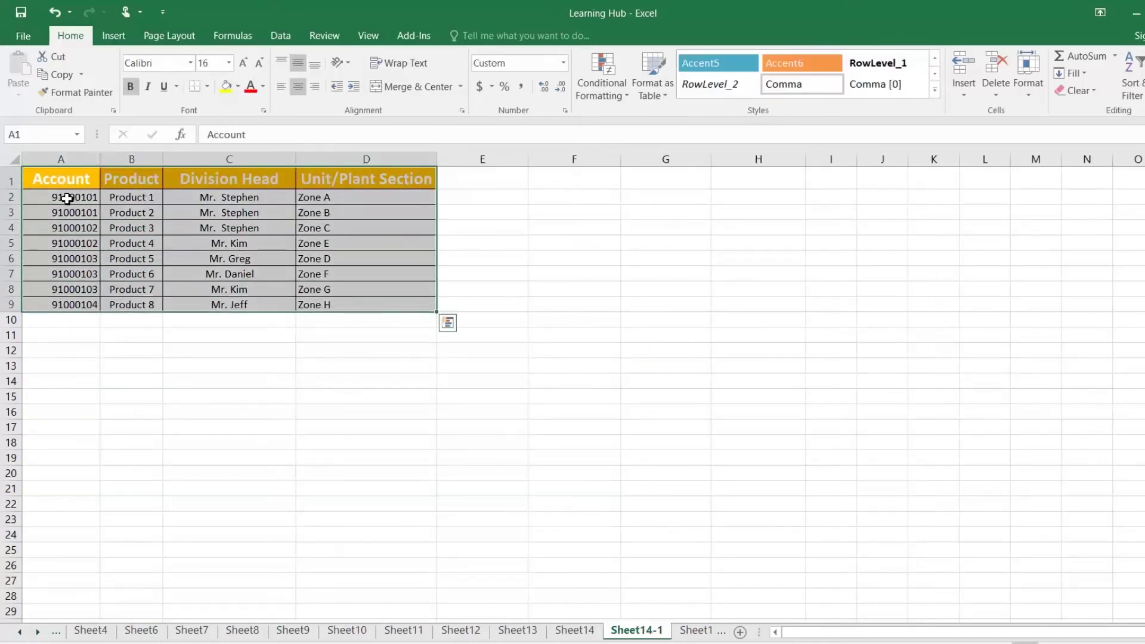
left_click(66, 199)
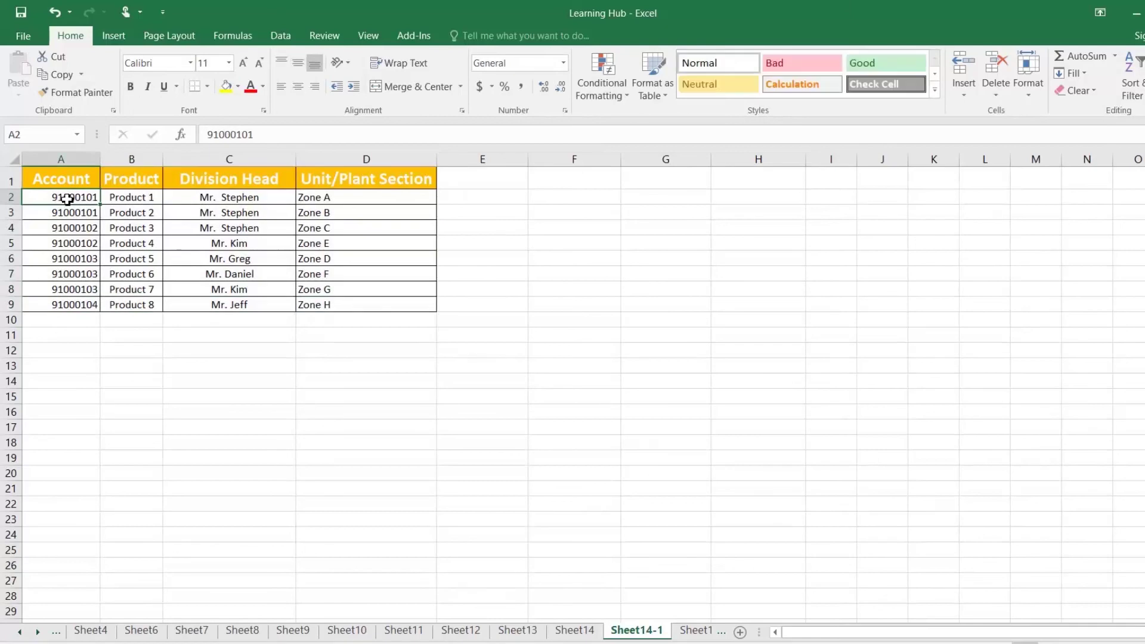
left_click(220, 198)
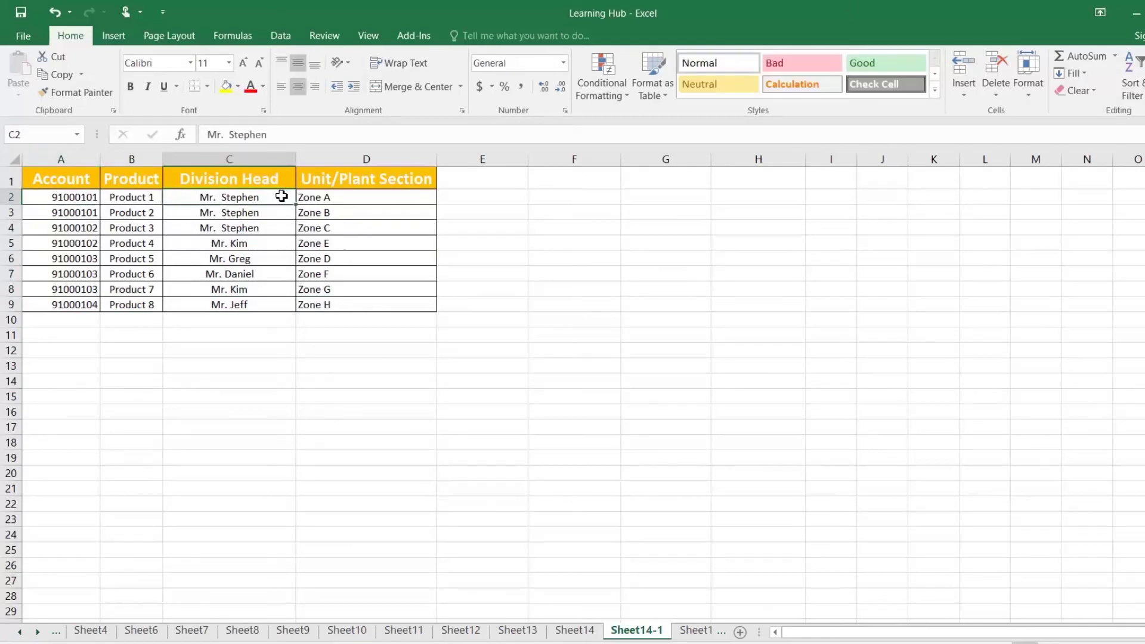
left_click(582, 630)
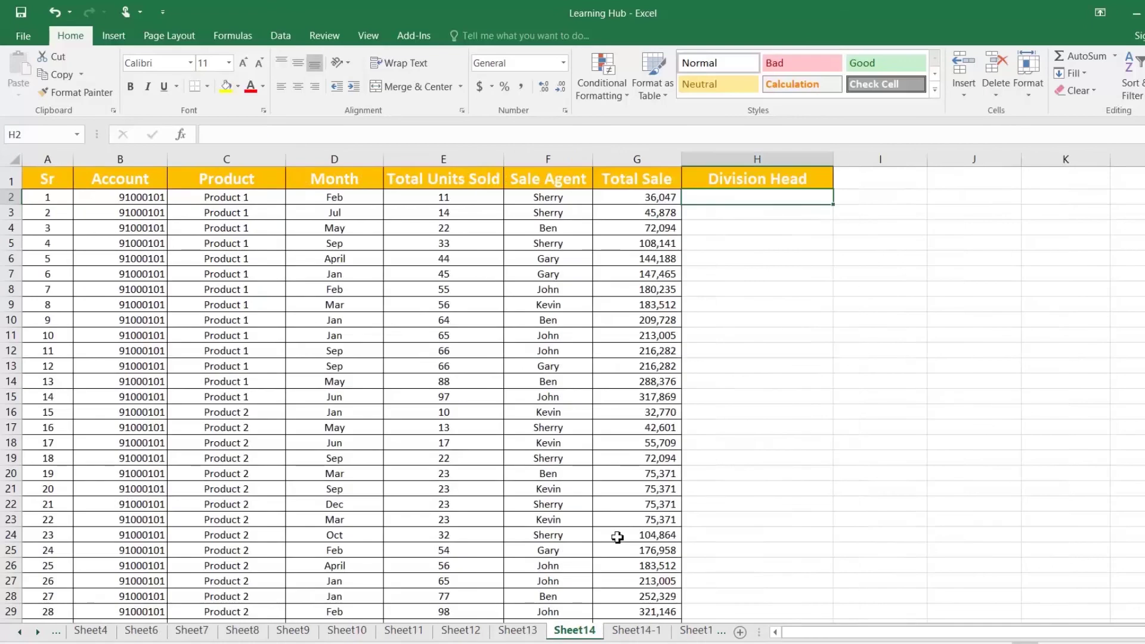
left_click(637, 630)
left_click(576, 630)
left_click(136, 201)
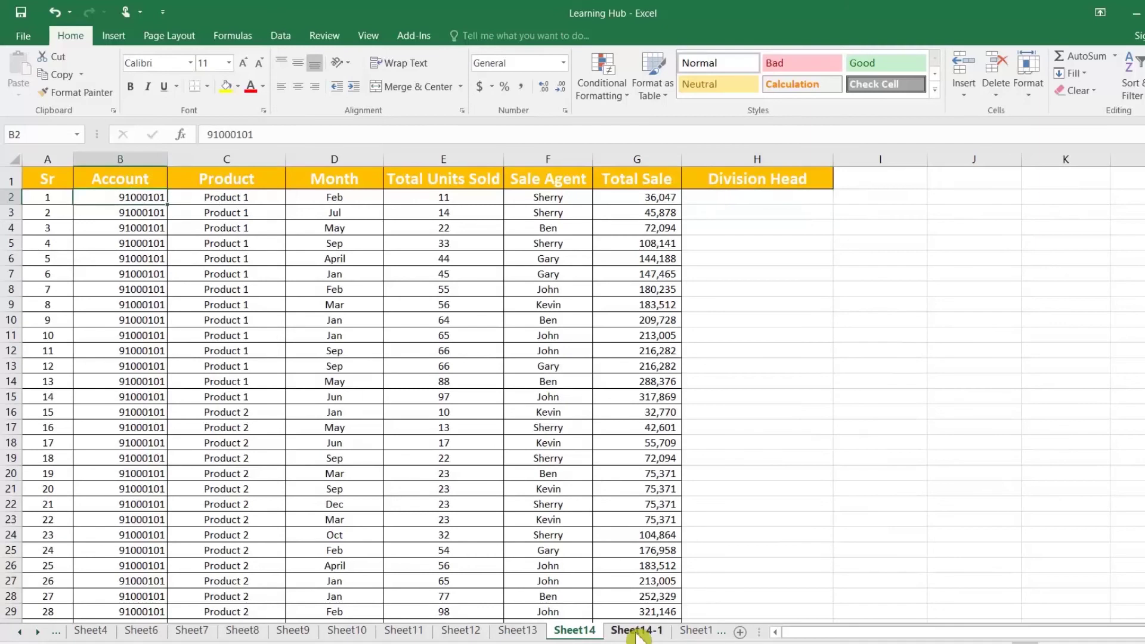
left_click(637, 633)
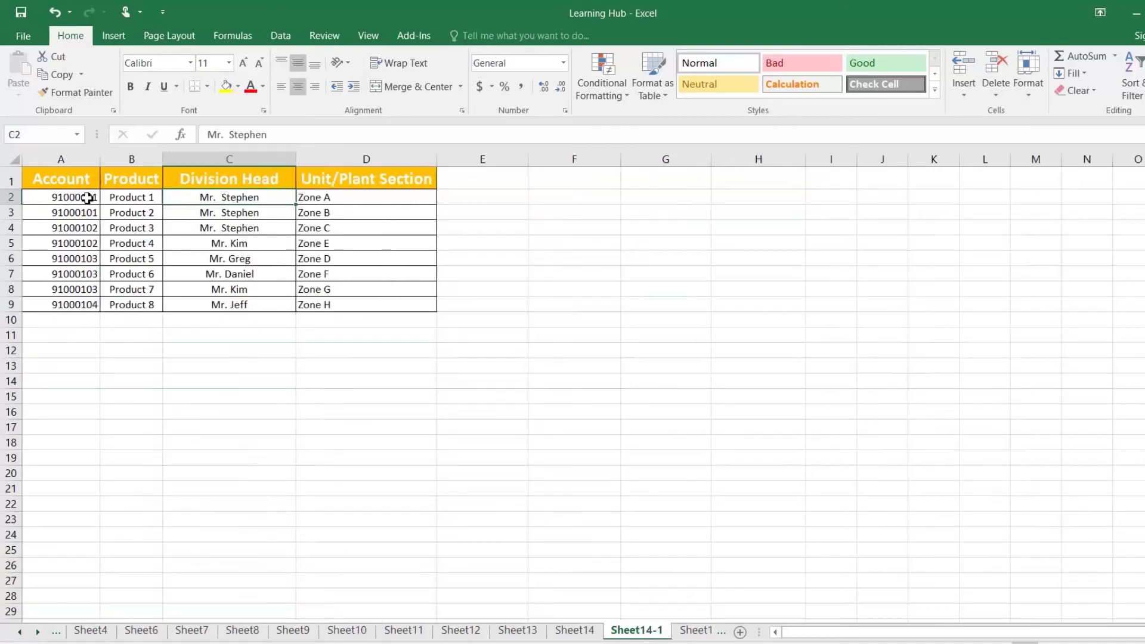
left_click(581, 636)
left_click(717, 203)
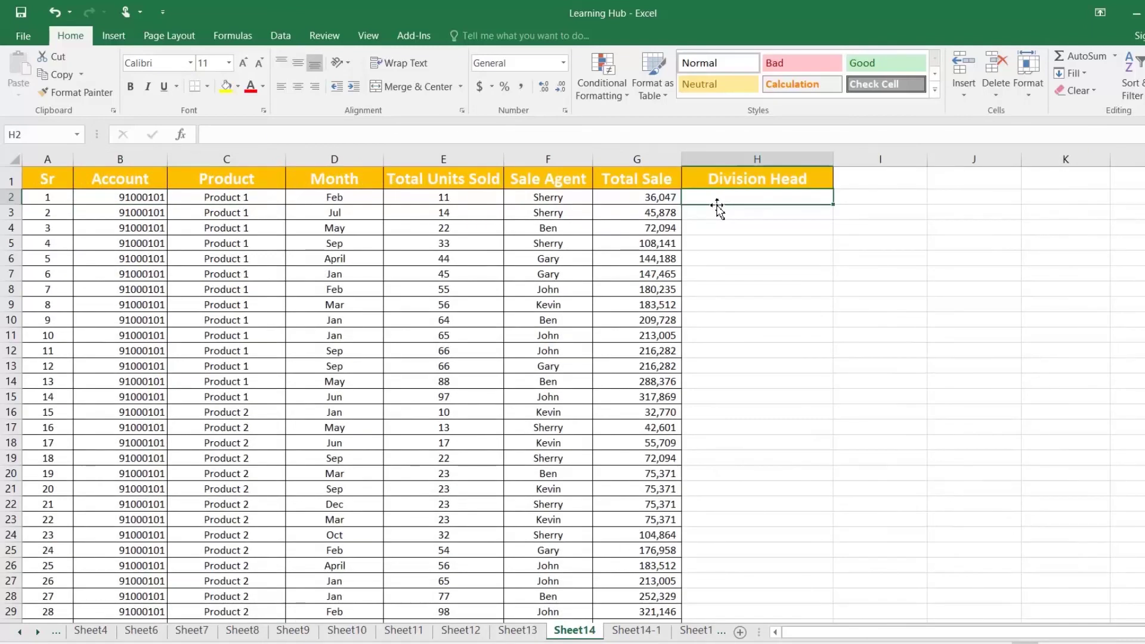
Enter =VLOOKUP(B2,'Sheet14-1'!A:D,3,0) in H2 to return the division head, Mr. Stephen
type("=vl")
key("Tab")
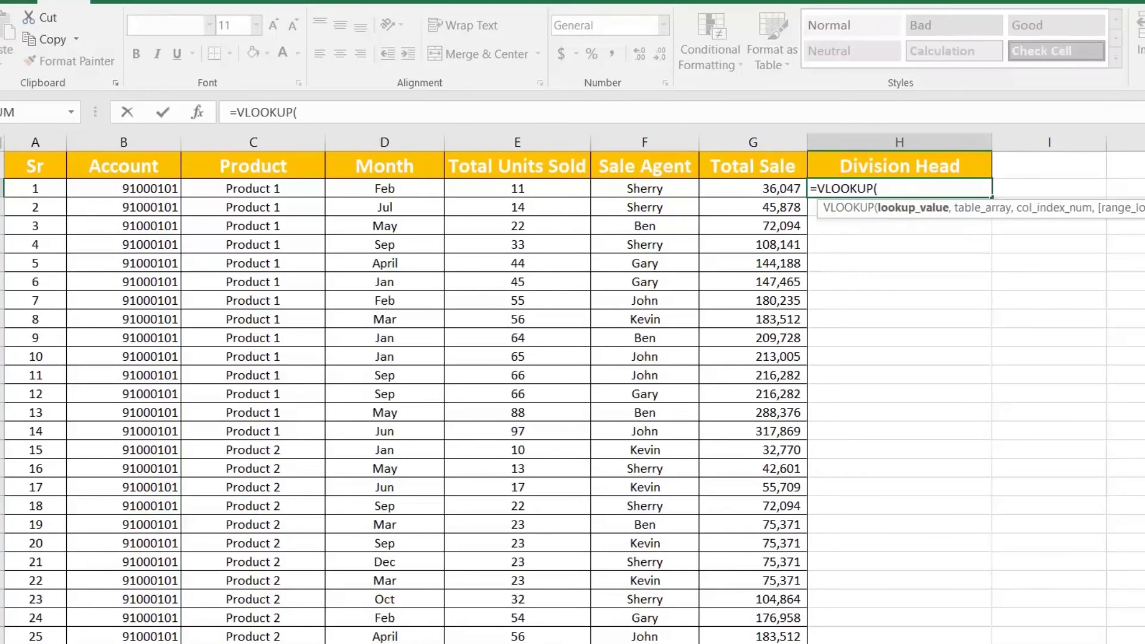
left_click(155, 188)
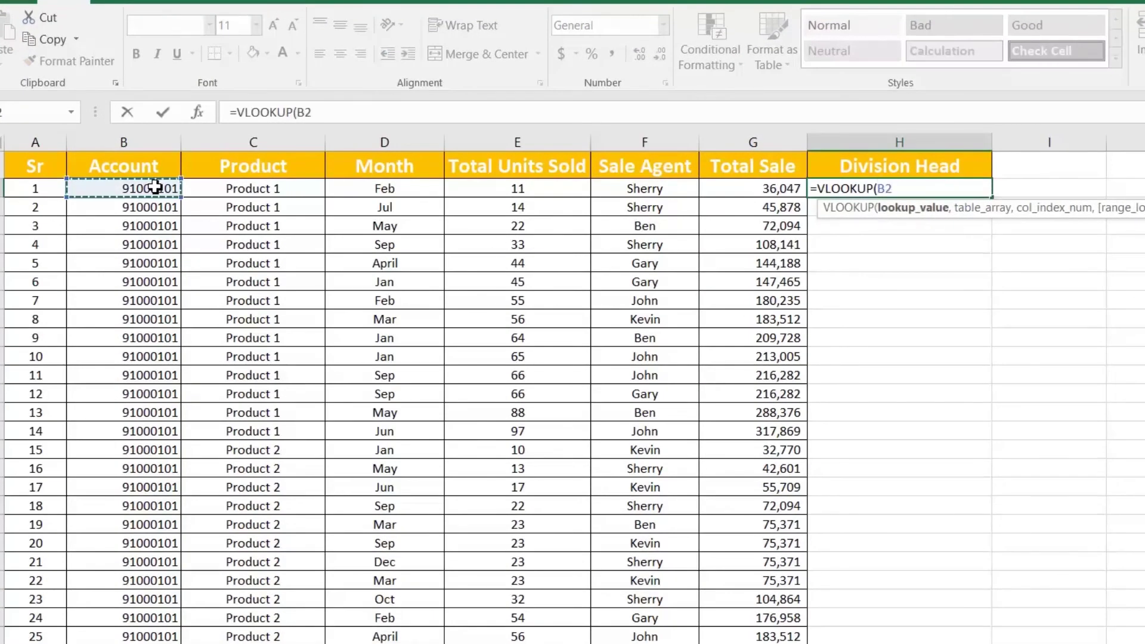
type(",")
left_click(501, 643)
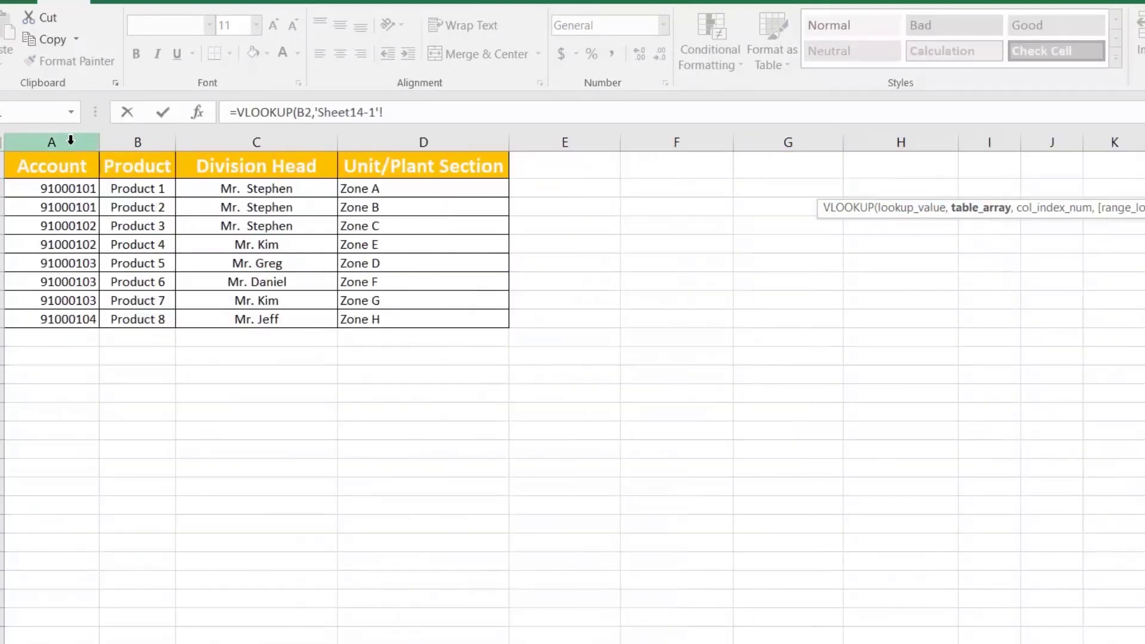
left_click_drag(70, 139, 384, 138)
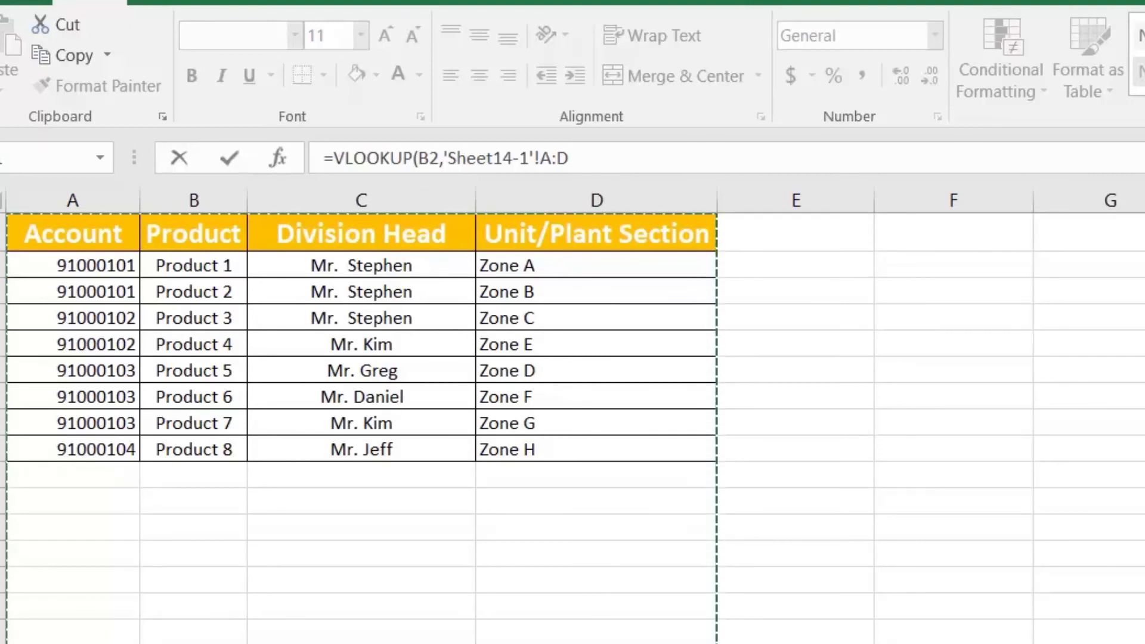
left_click(569, 159)
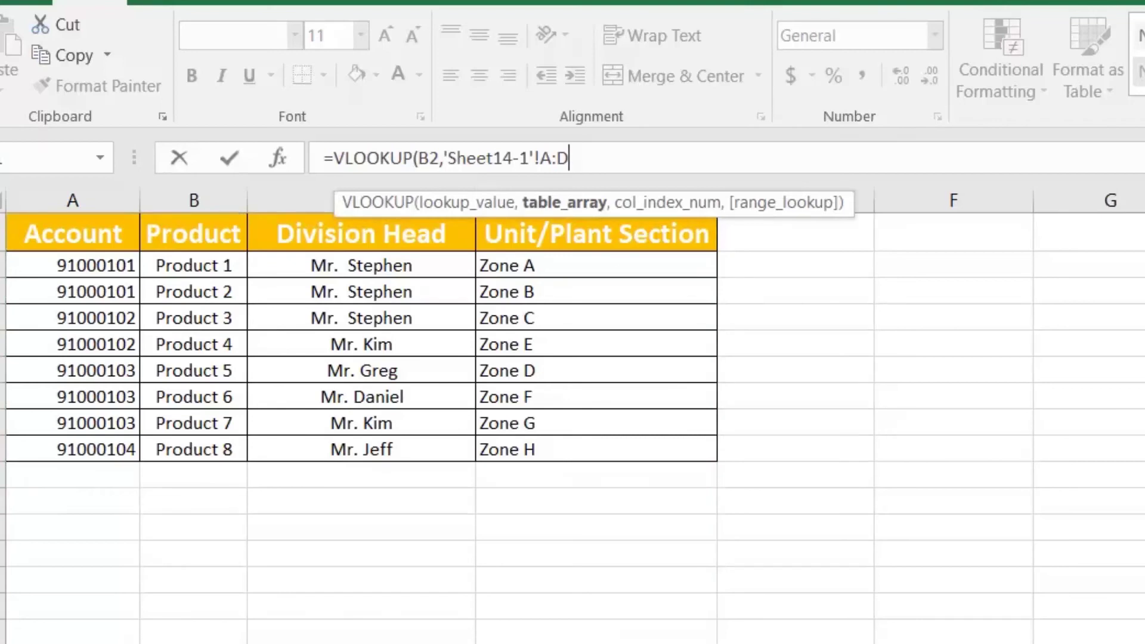
type(",")
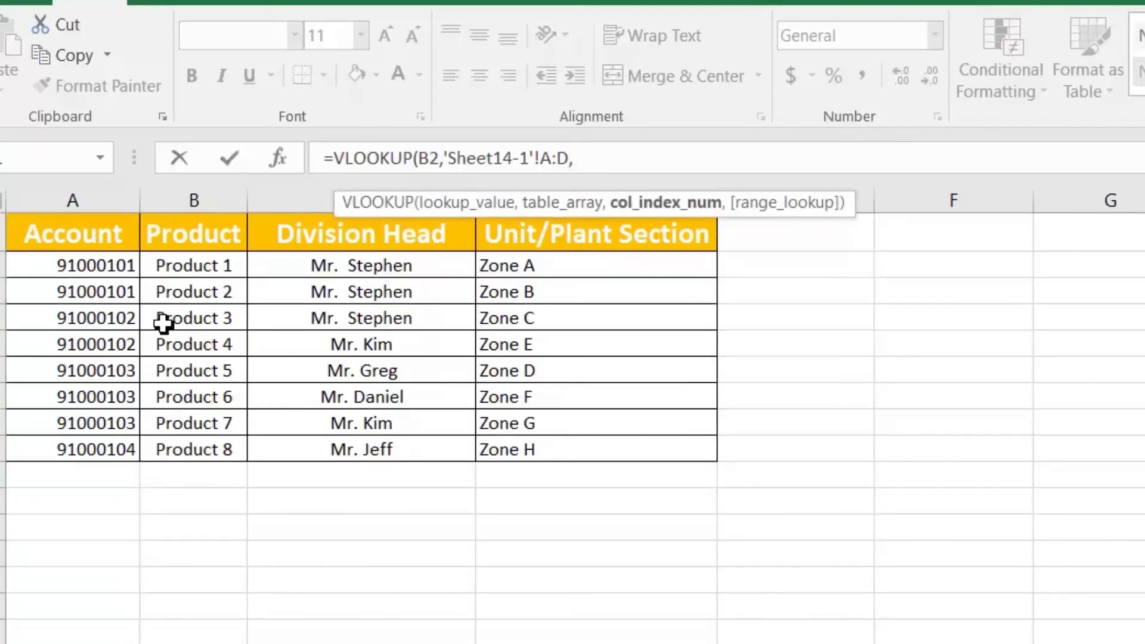
type("3,0")
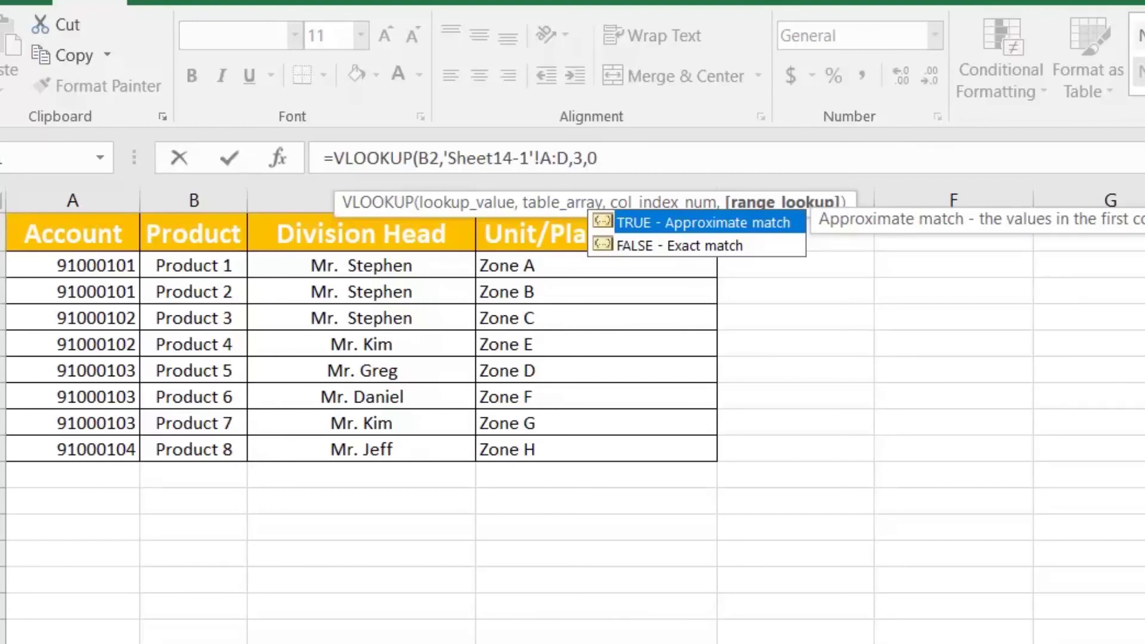
left_click_drag(598, 159, 448, 159)
left_click(600, 159)
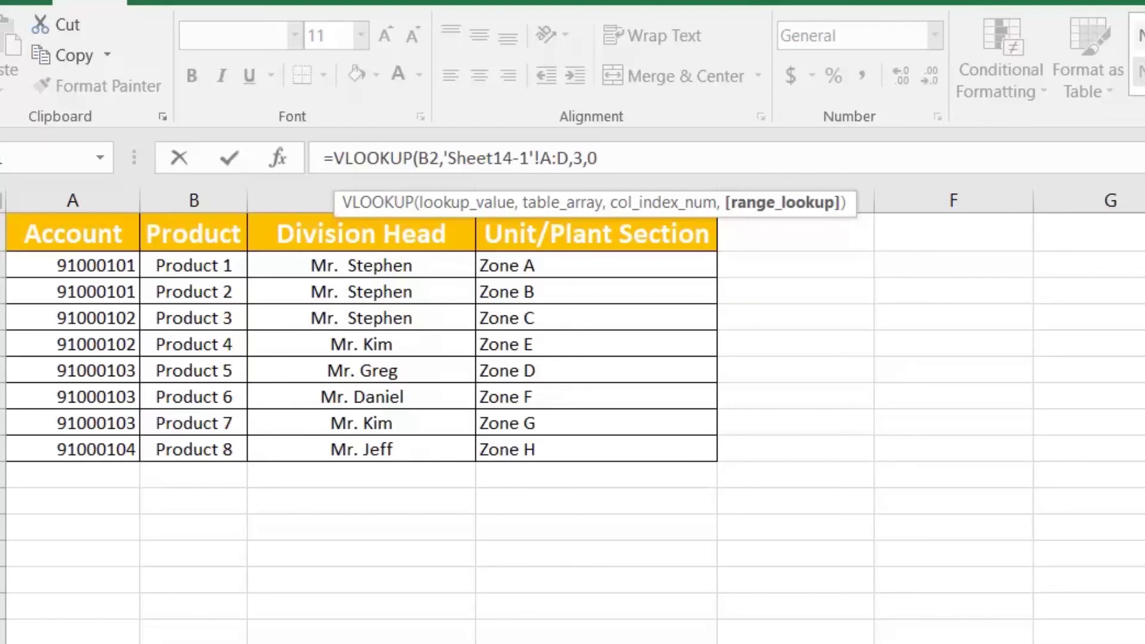
type(")")
key("Return")
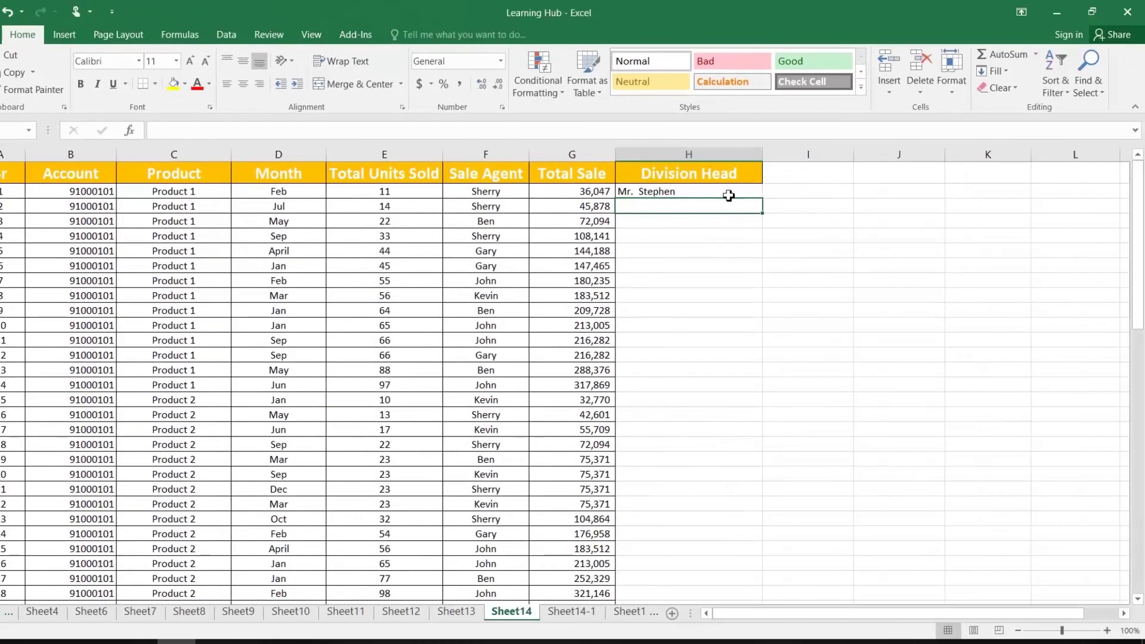
Copy the H2 lookup down column H and spot-check the filled formulas
left_click(731, 192)
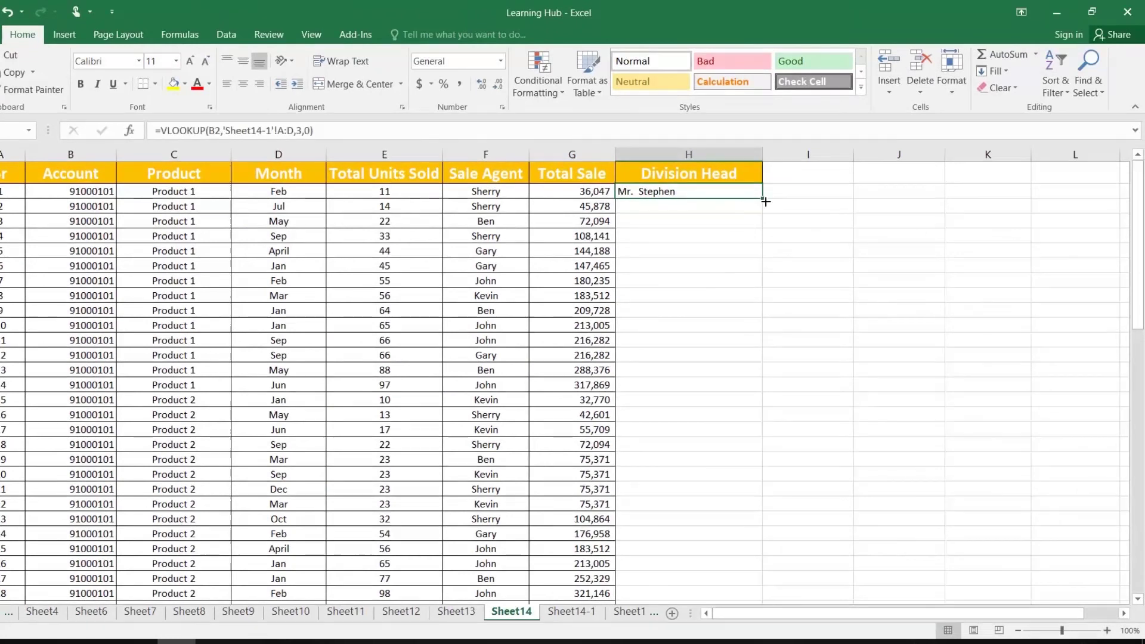
double_click(763, 198)
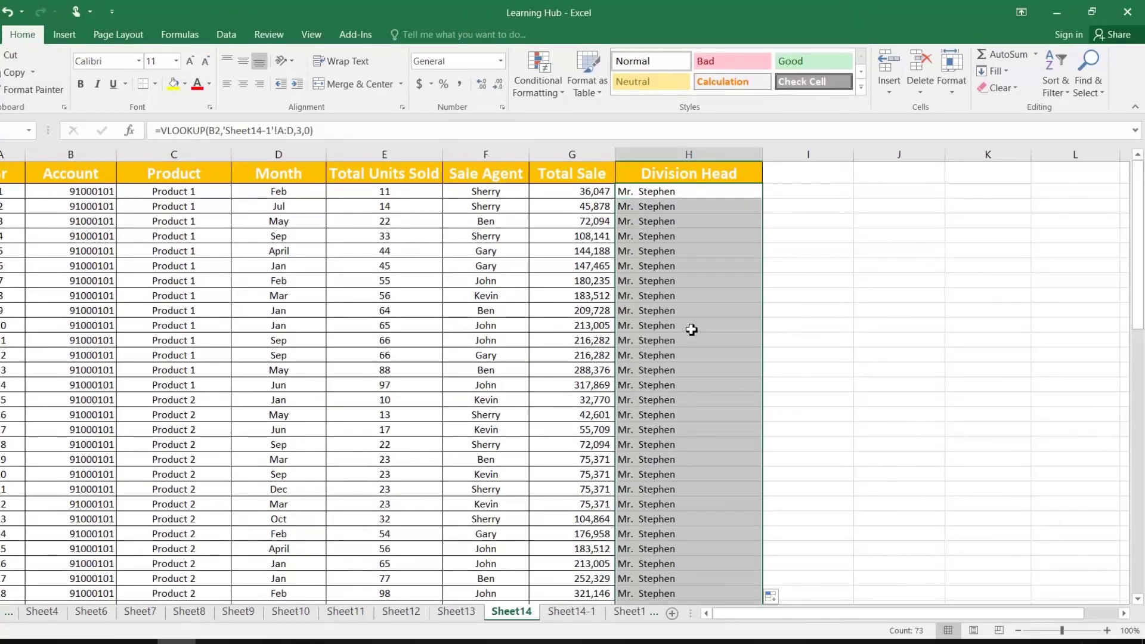
scroll(694, 331, "down", 13)
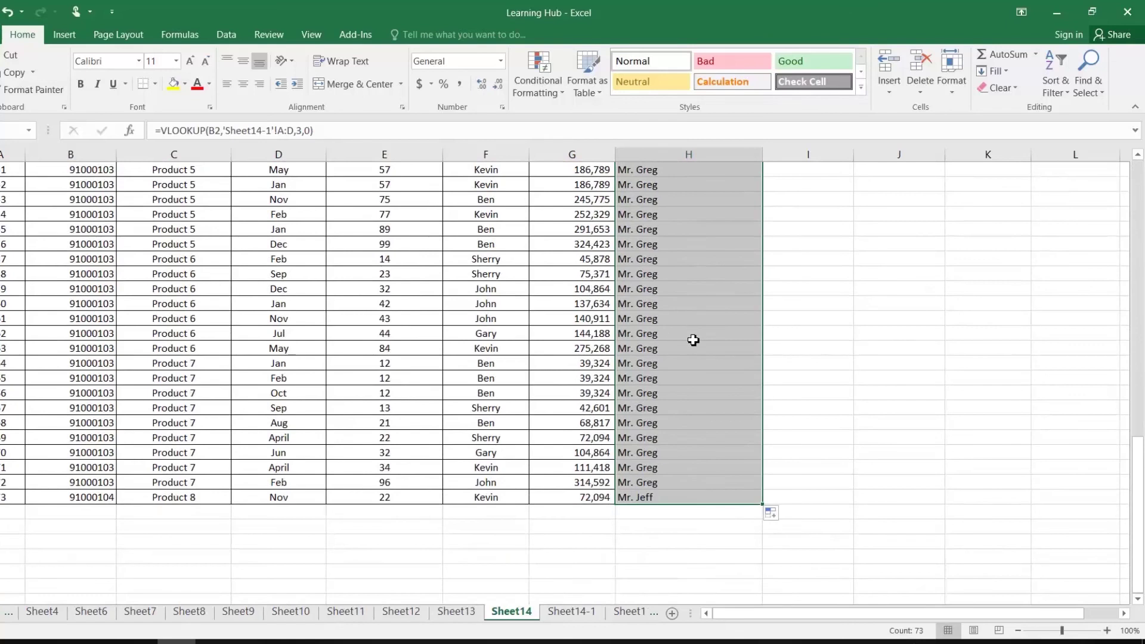
left_click(693, 340)
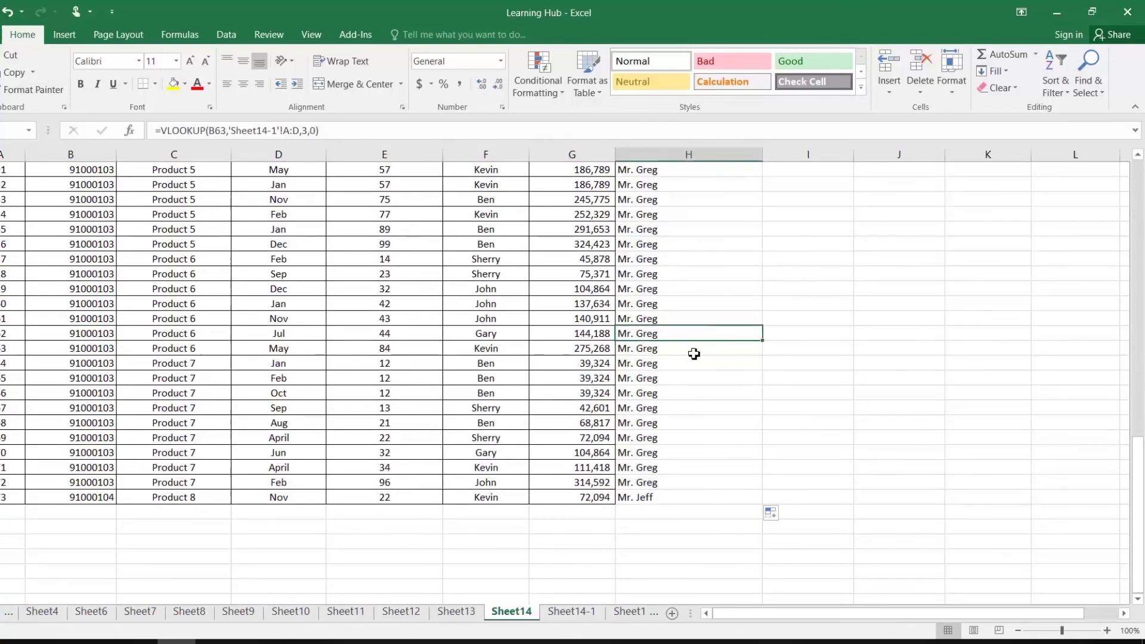
scroll(694, 354, "up", 4)
left_click(66, 439)
scroll(80, 459, "up", 1)
scroll(87, 471, "up", 15)
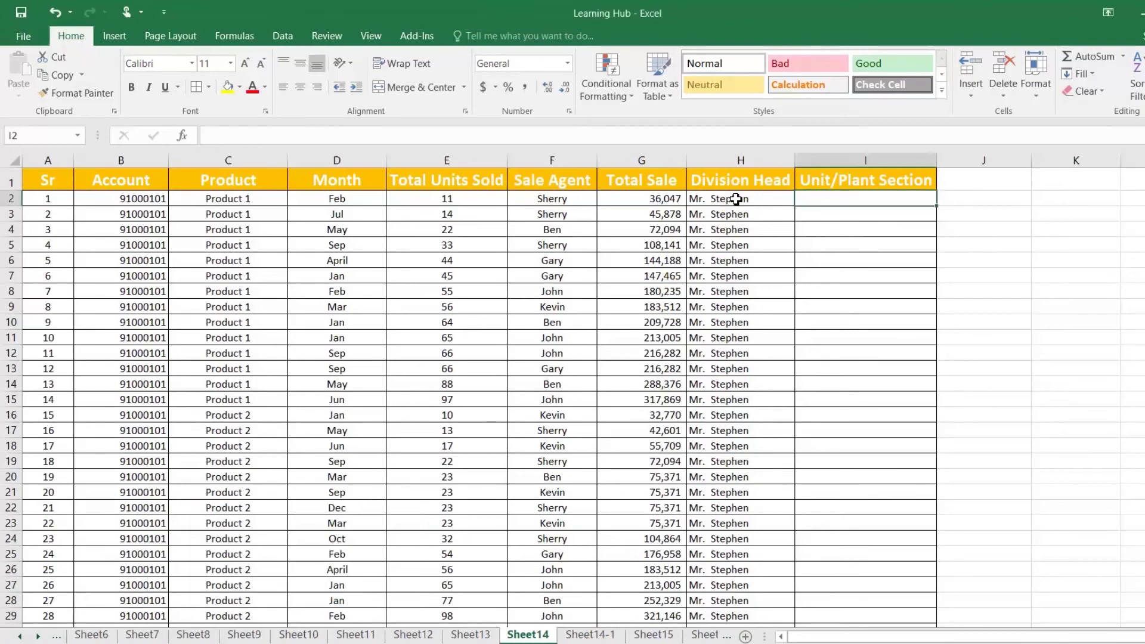
left_click(758, 200)
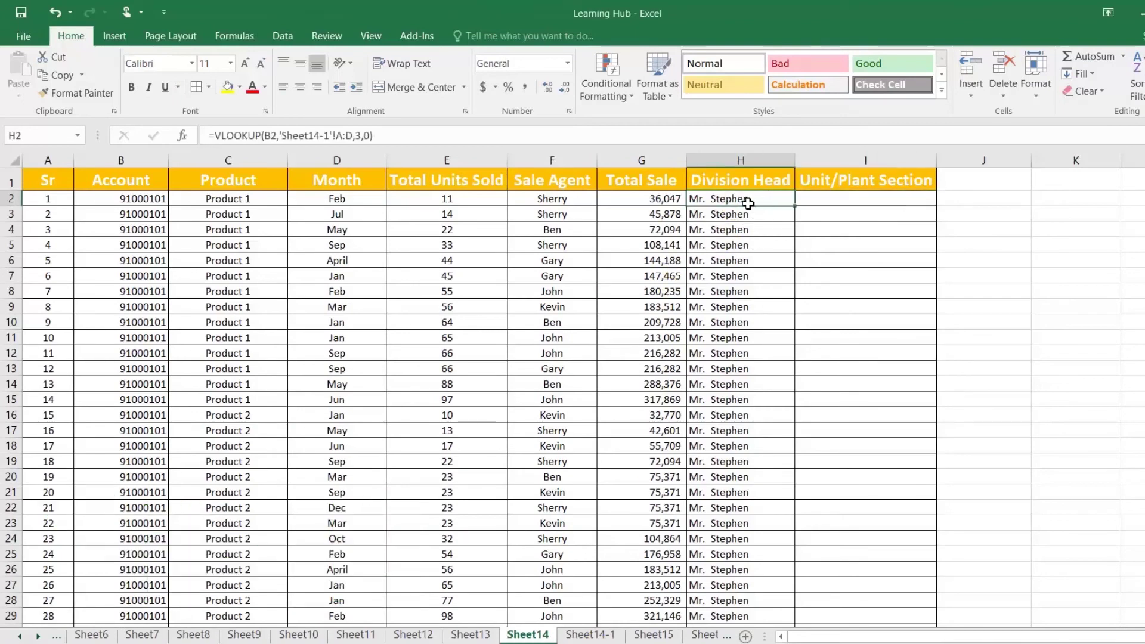
Select I2 and check the Zone A entry in column D of Sheet14-1
left_click(833, 200)
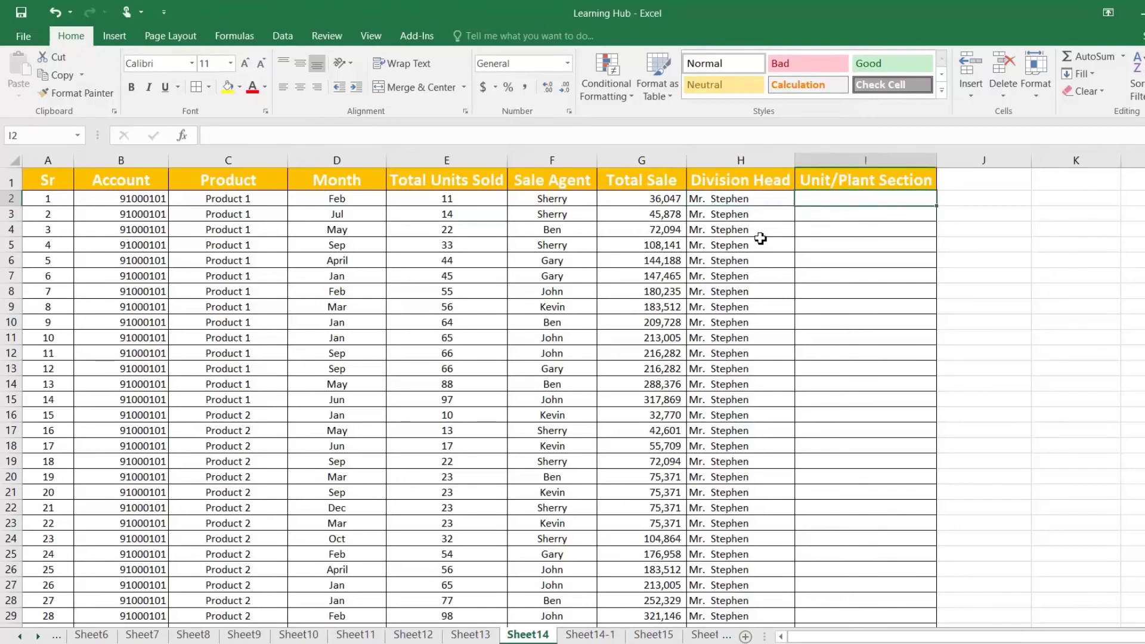
left_click(590, 634)
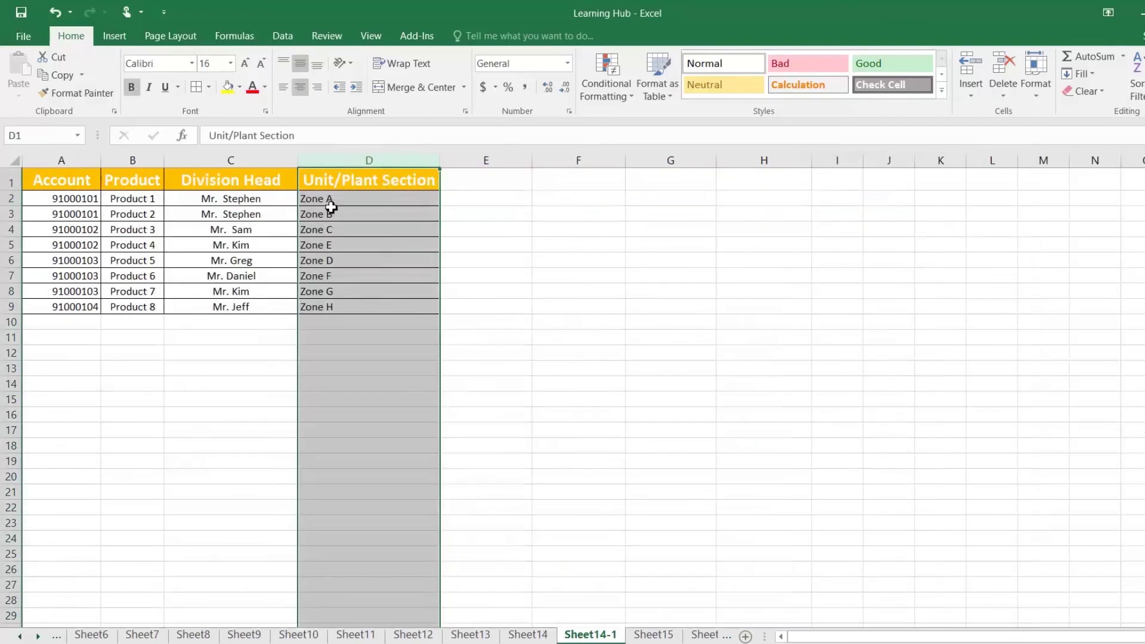
left_click(353, 200)
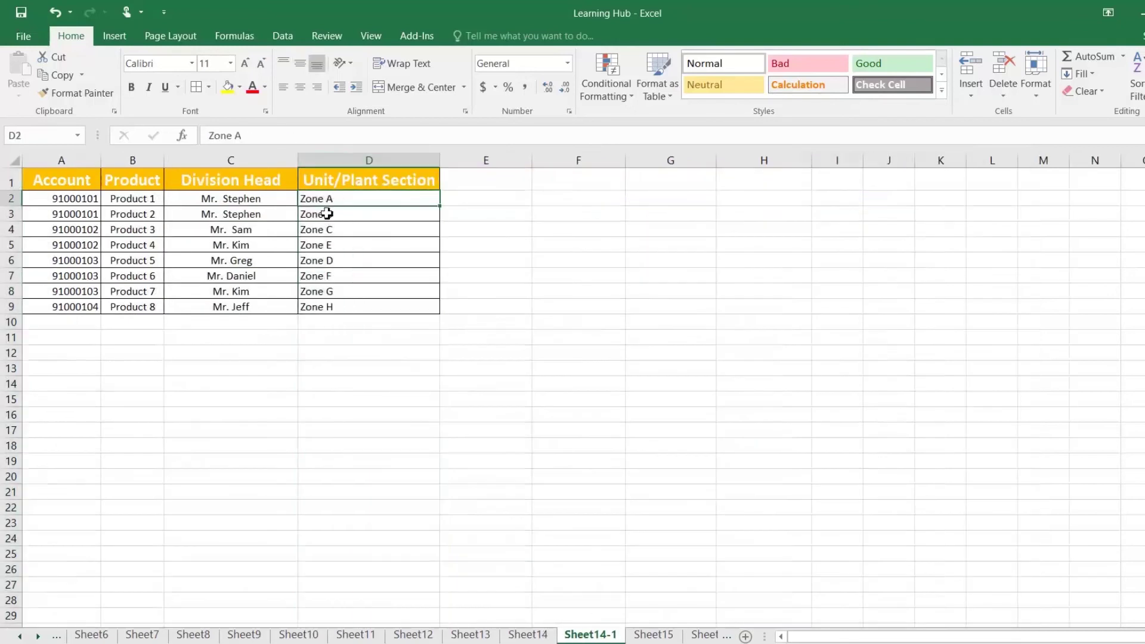
left_click(528, 634)
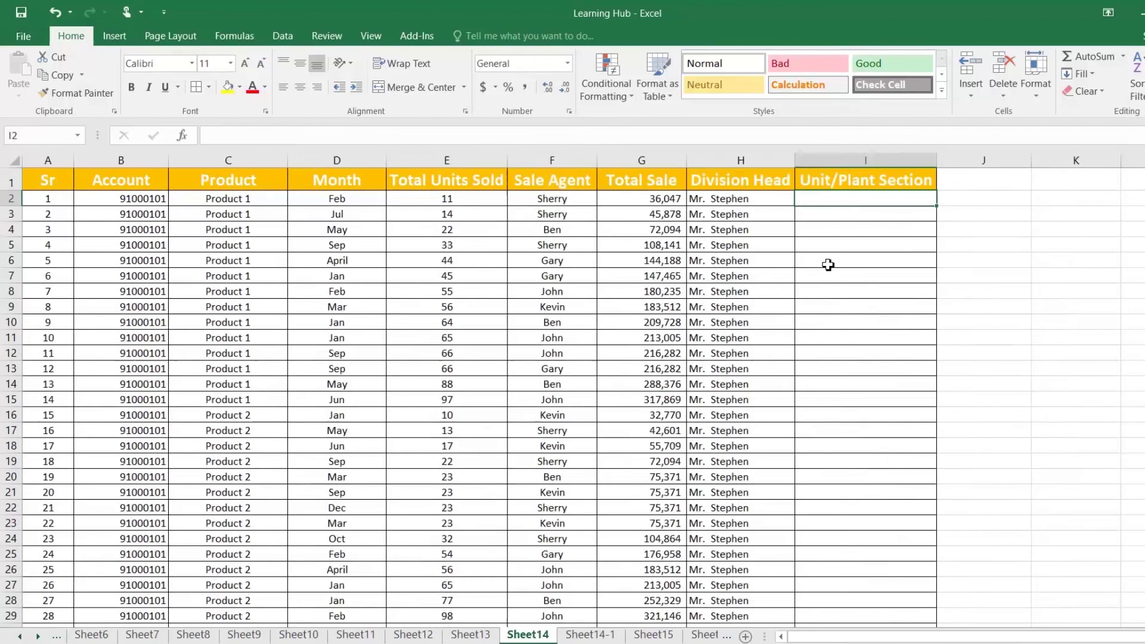
Enter =VLOOKUP(B2,'Sheet14-1'!A:D,4,0) in I2 to fetch the account's zone
type("=vl")
double_click(864, 215)
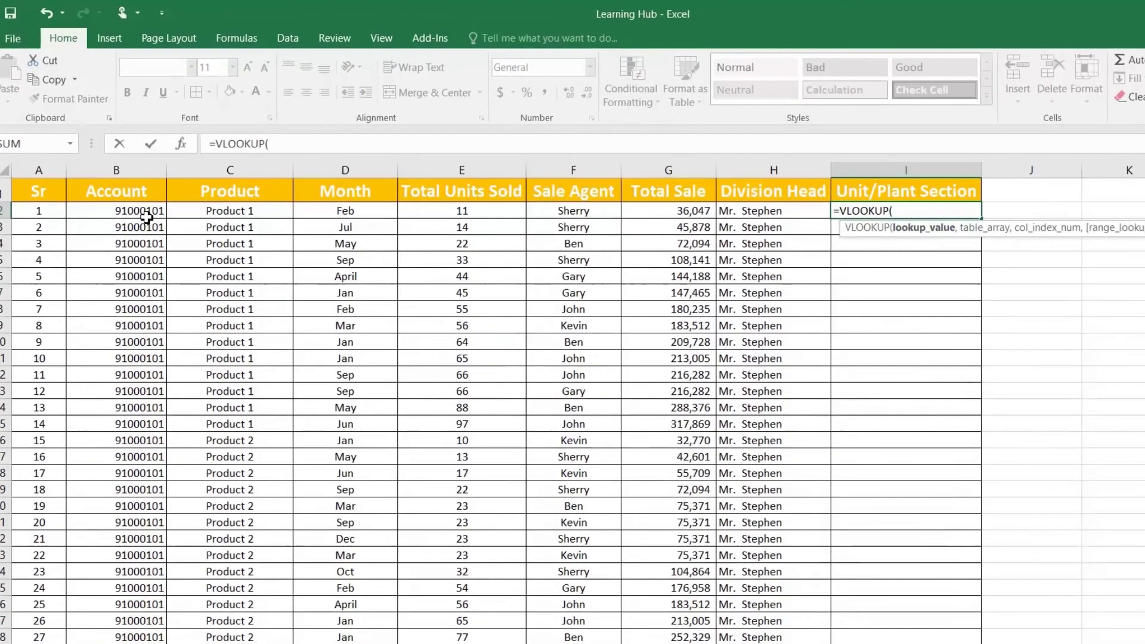
left_click(146, 213)
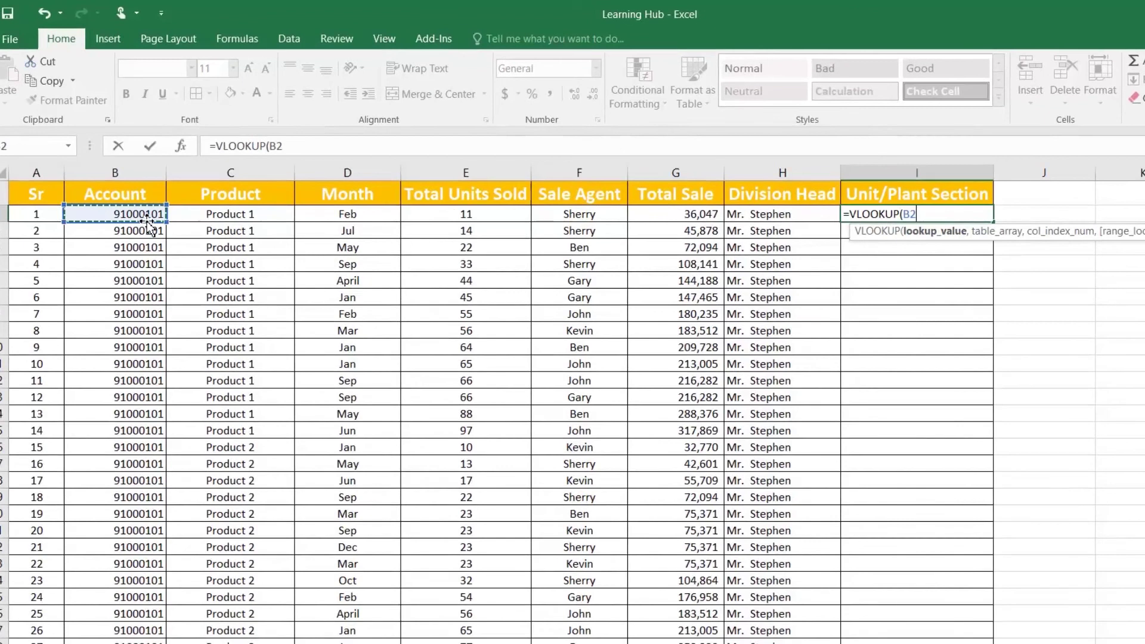
type(",")
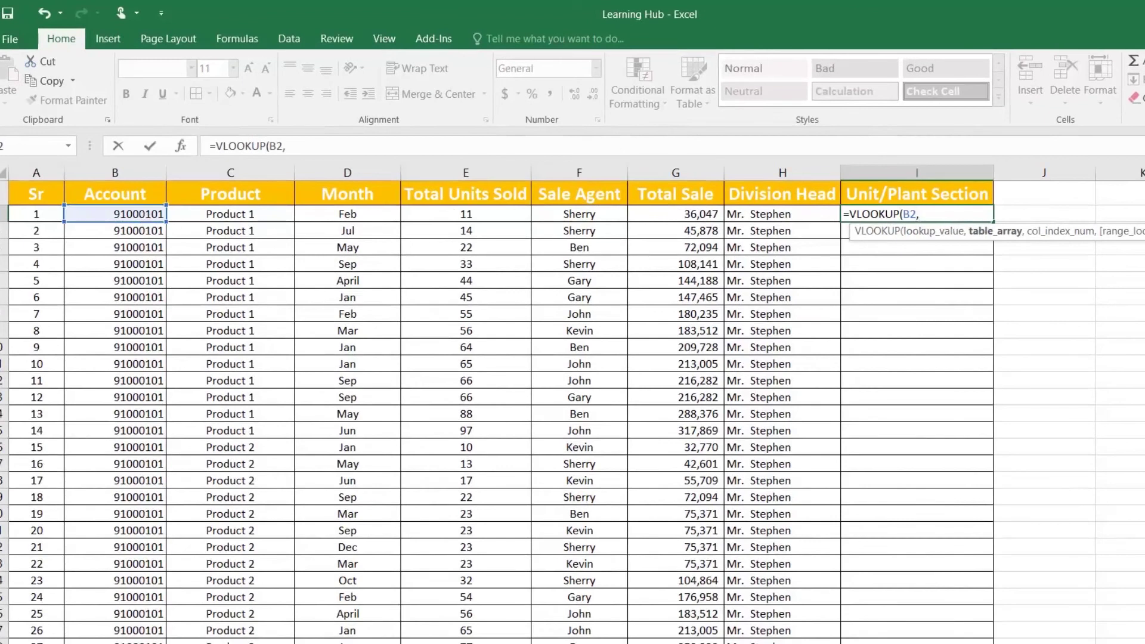
left_click(310, 643)
left_click_drag(81, 173, 382, 176)
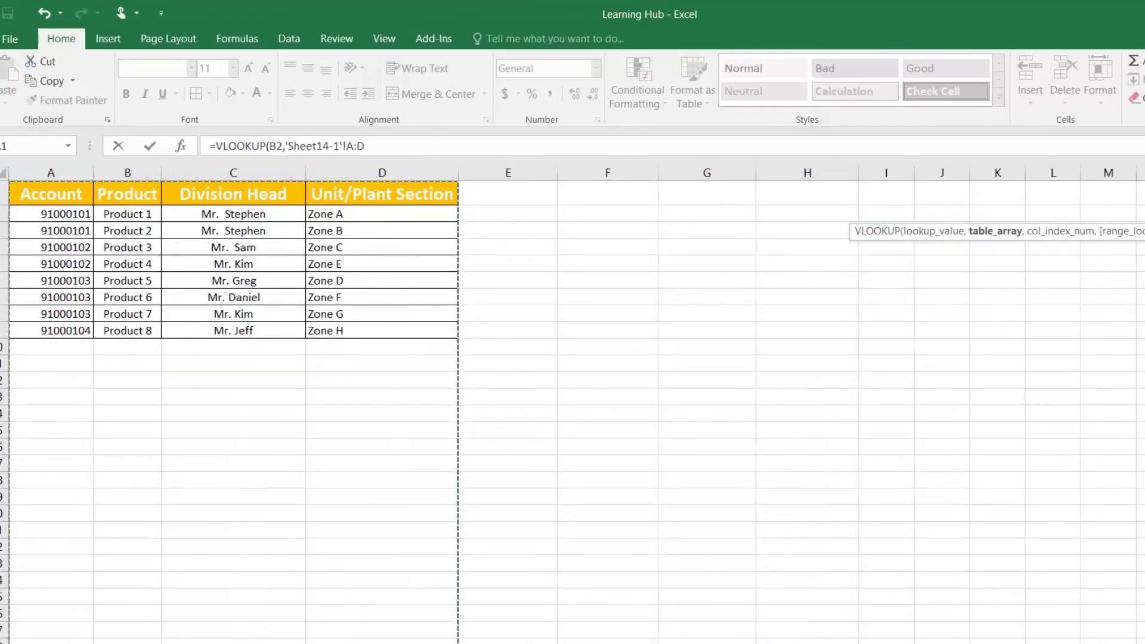
left_click(408, 146)
type(",")
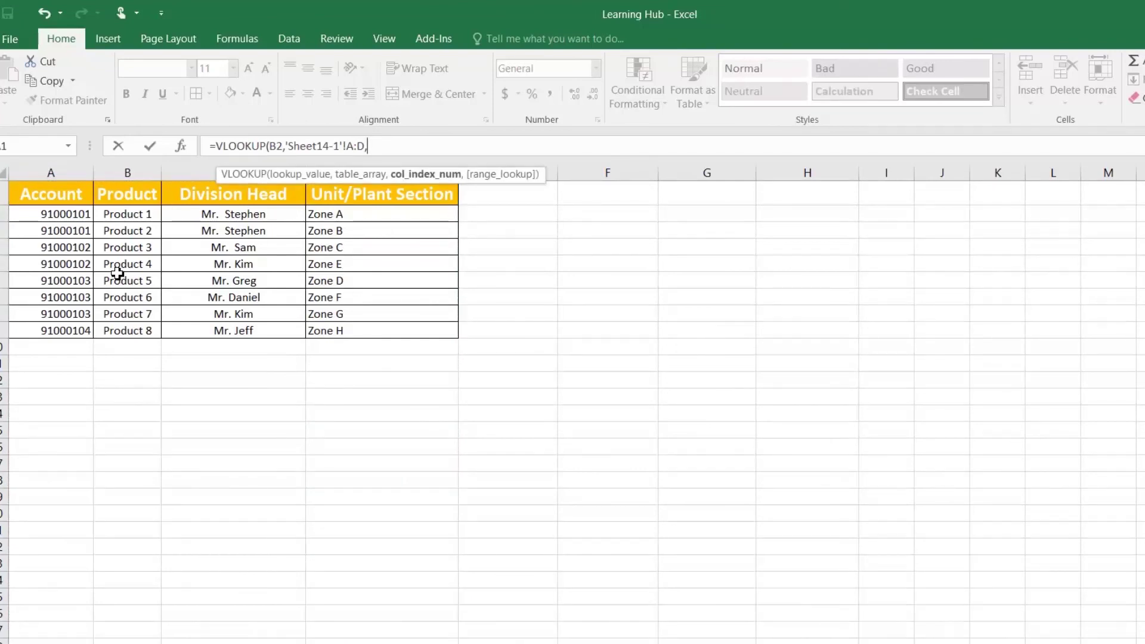
type("4,0")
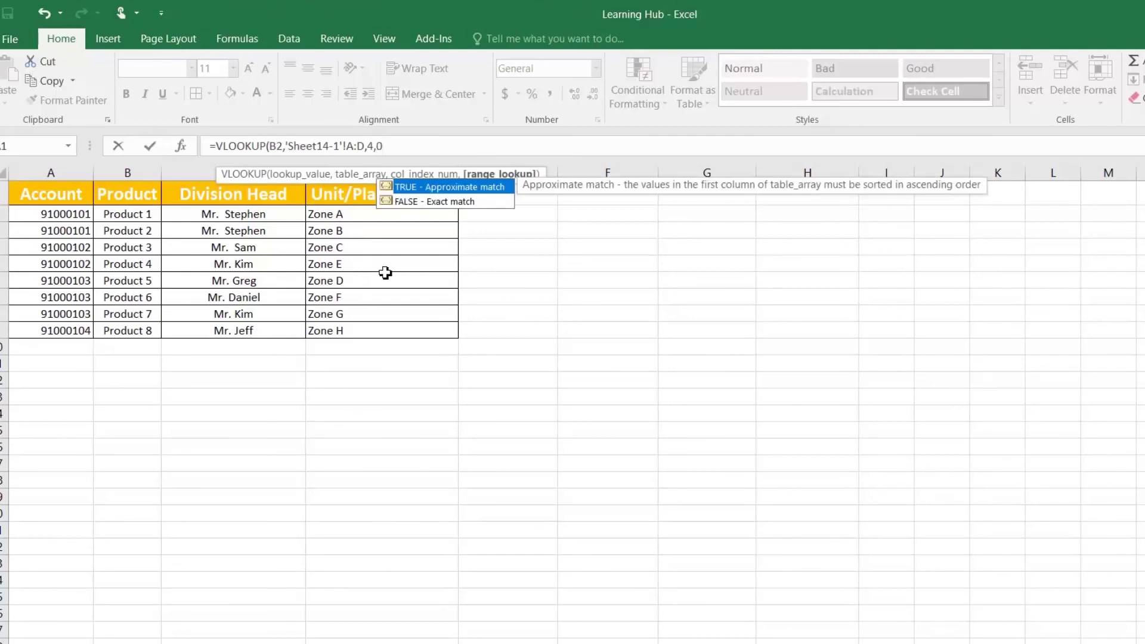
type(")")
key("Return")
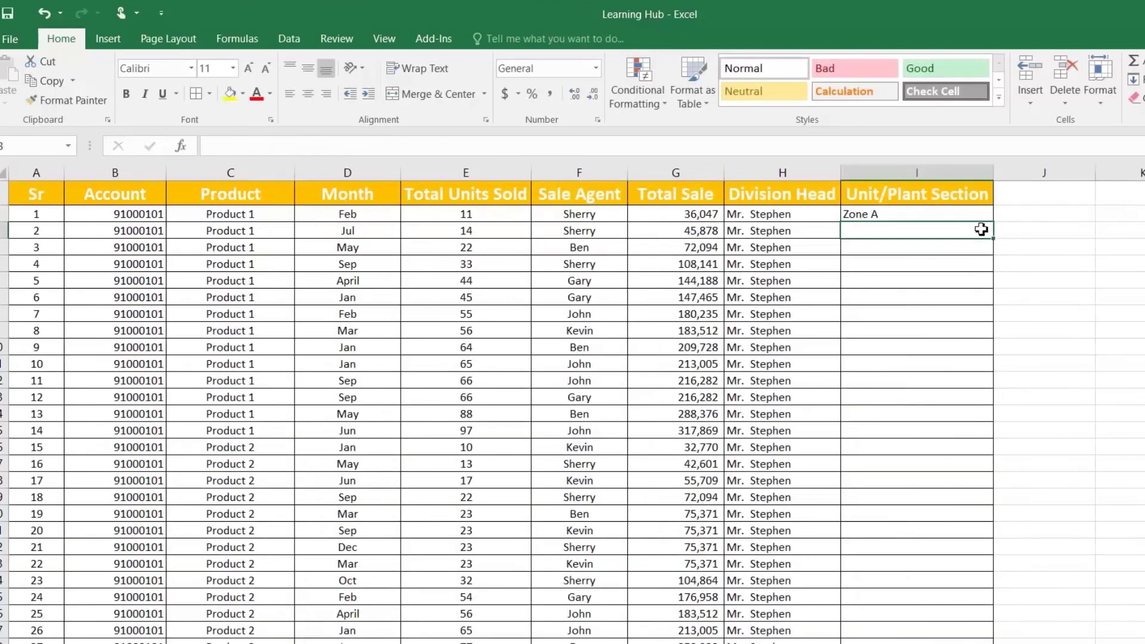
Fill the zone lookup down column I and verify results against the Sheet14-1 table
left_click(981, 216)
double_click(997, 224)
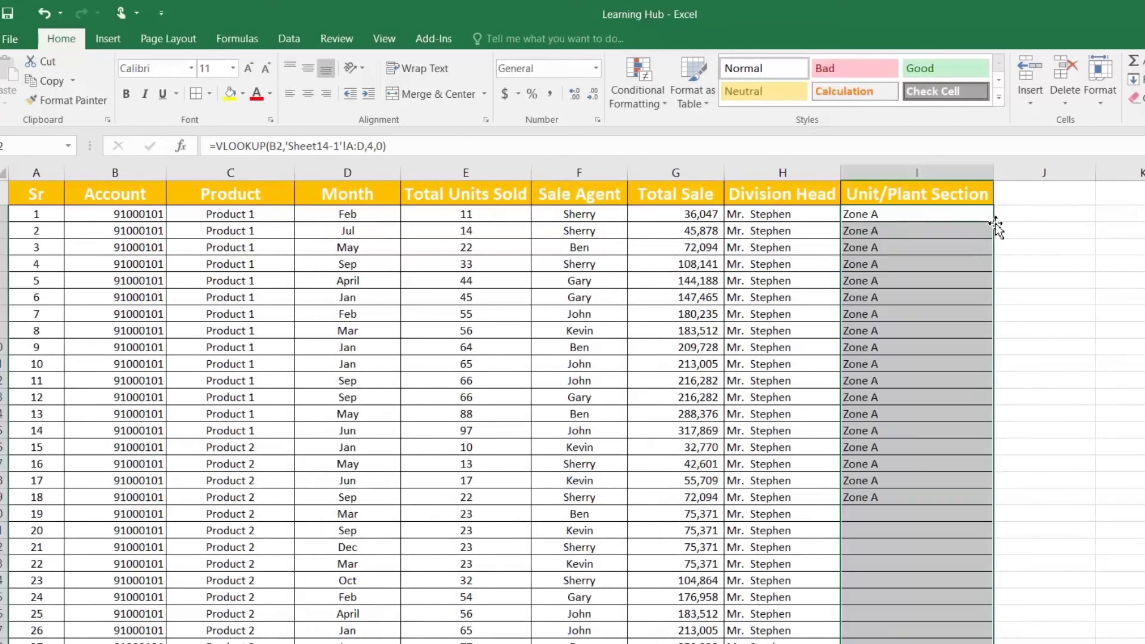
left_click(929, 475)
scroll(928, 475, "down", 2)
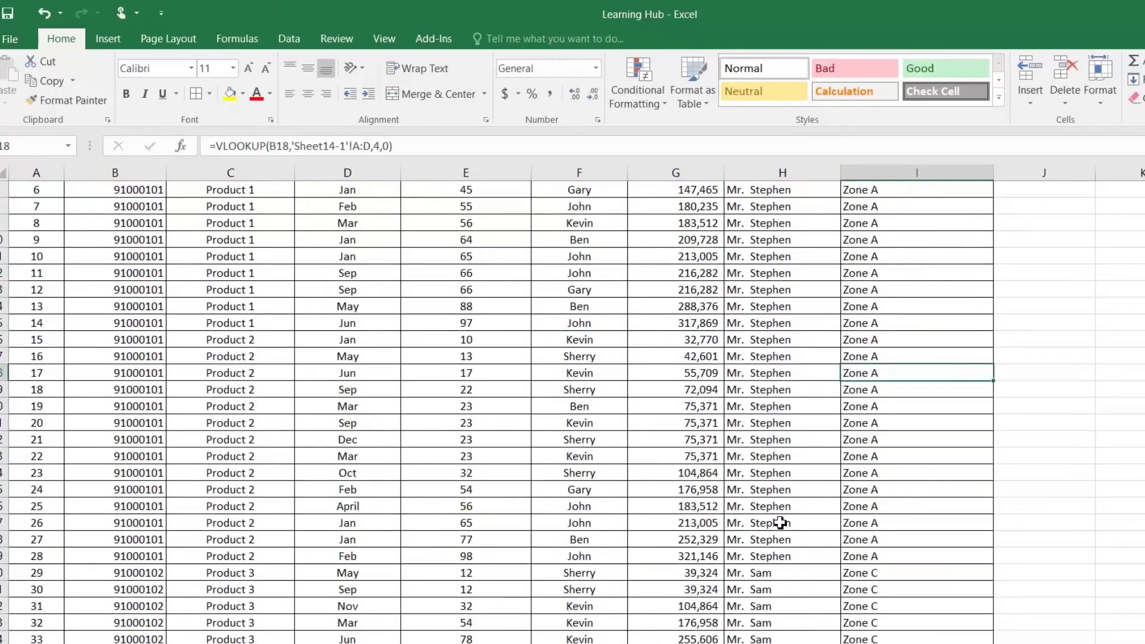
scroll(89, 435, "up", 2)
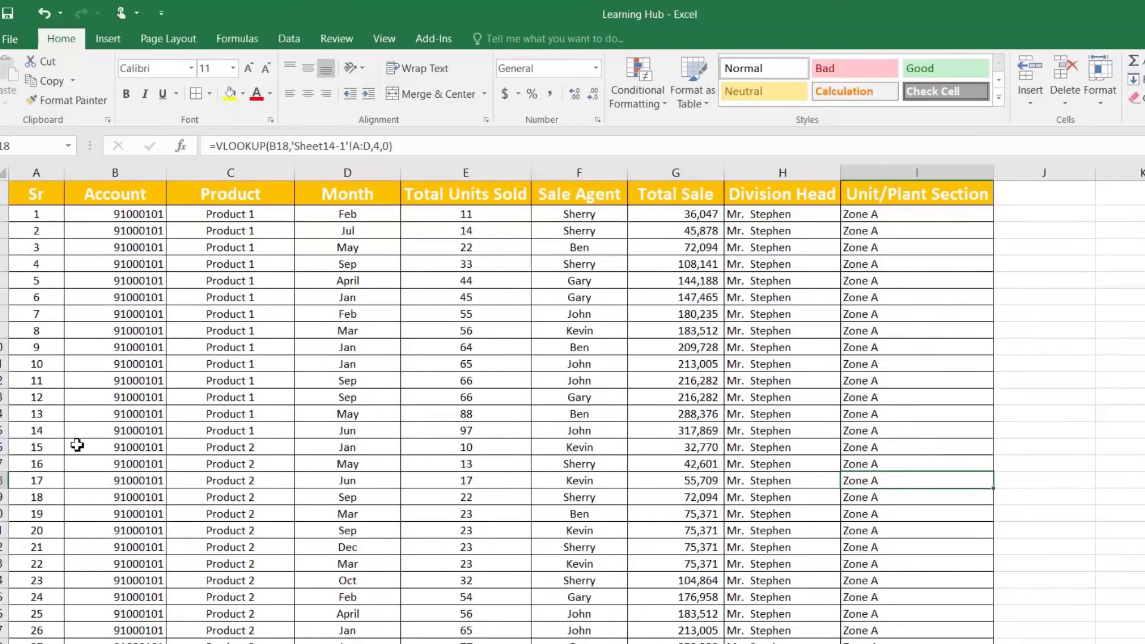
left_click_drag(24, 449, 877, 619)
left_click(858, 586)
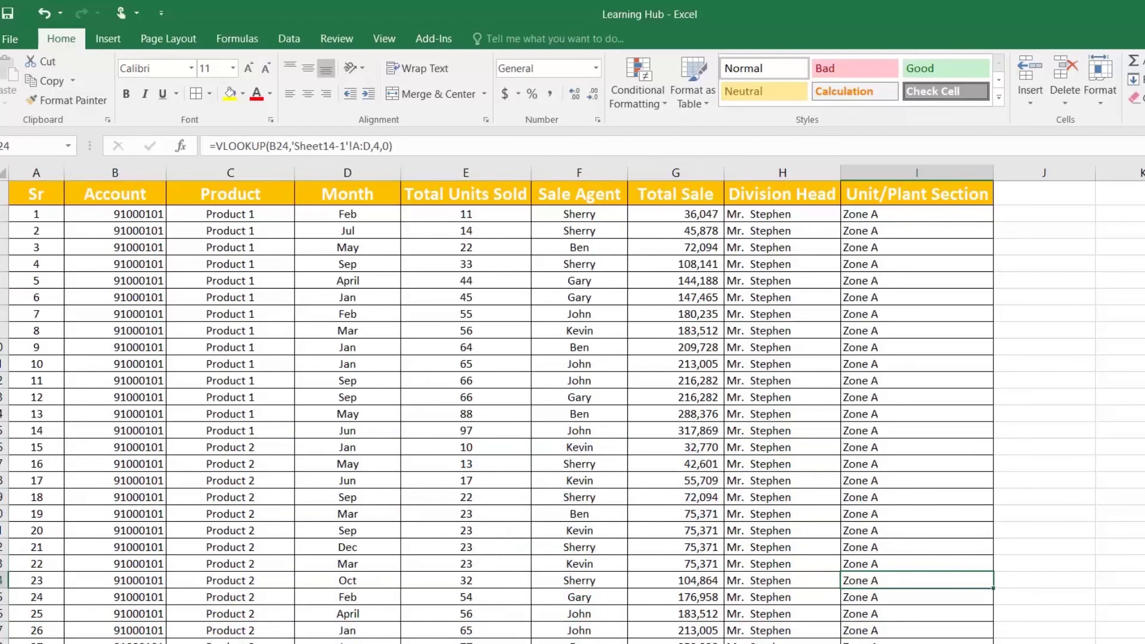
key("ctrl+Page_Down")
left_click(112, 234)
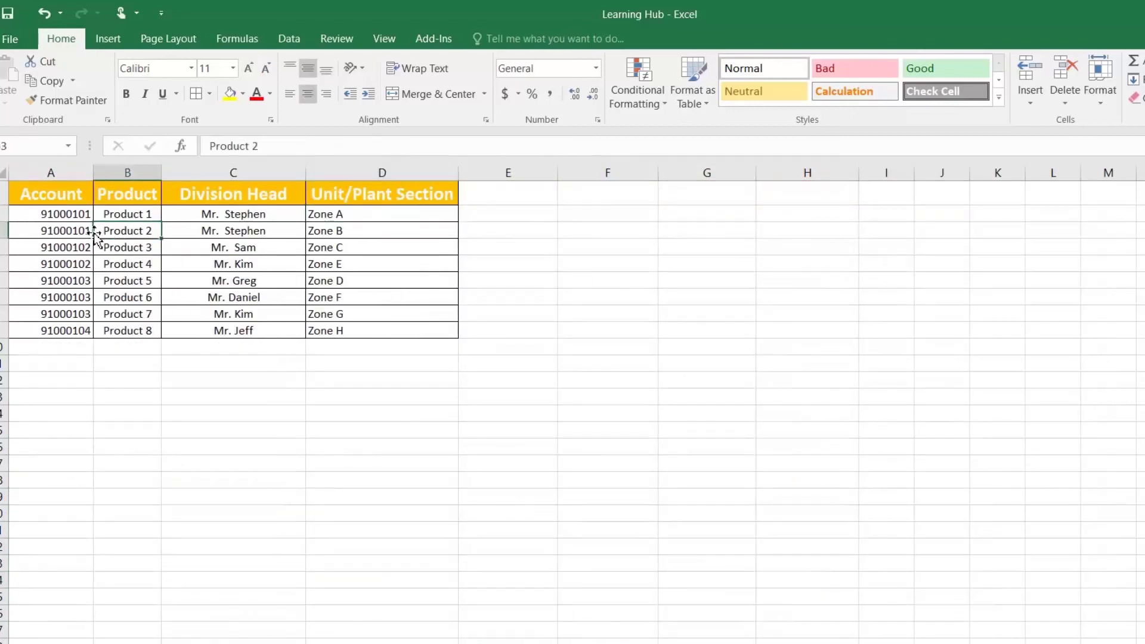
left_click(340, 231)
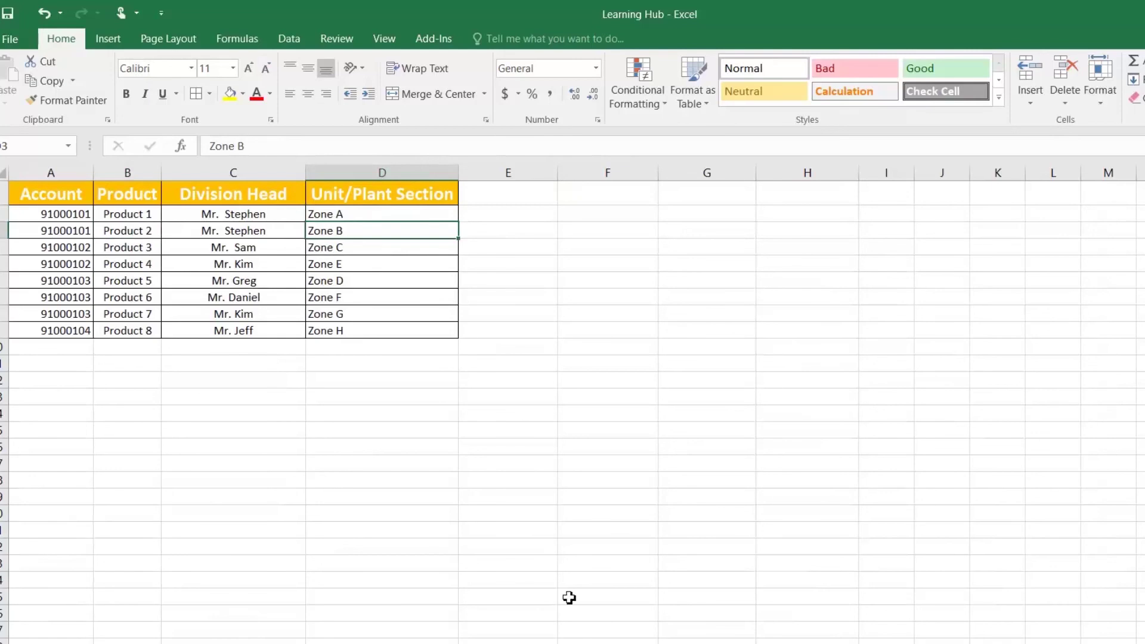
key("ctrl+Page_Up")
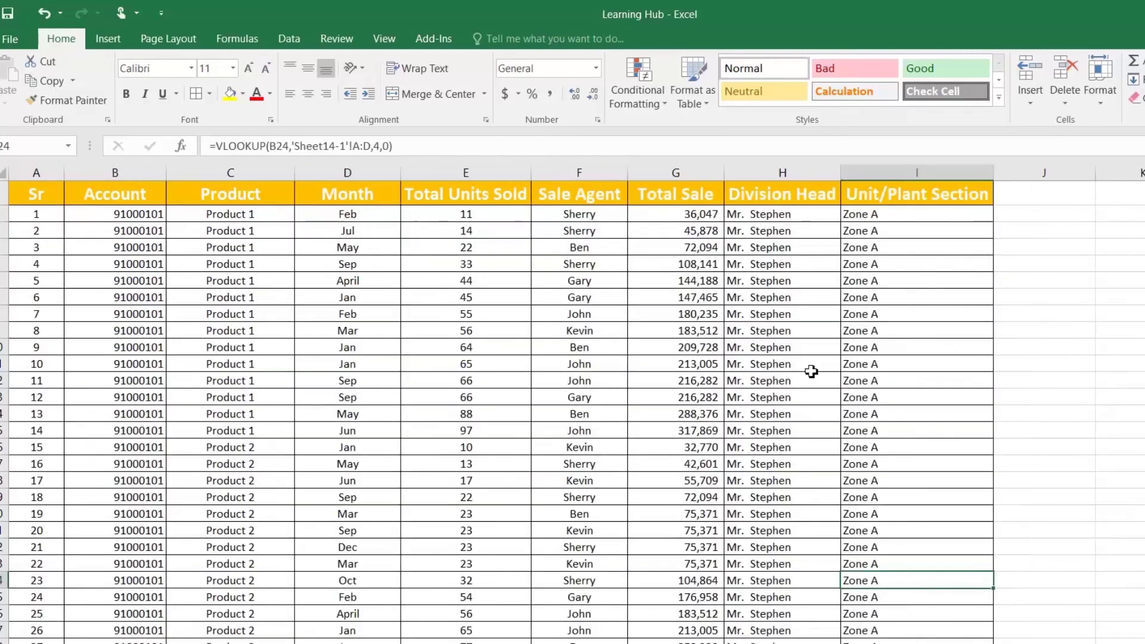
left_click(887, 212)
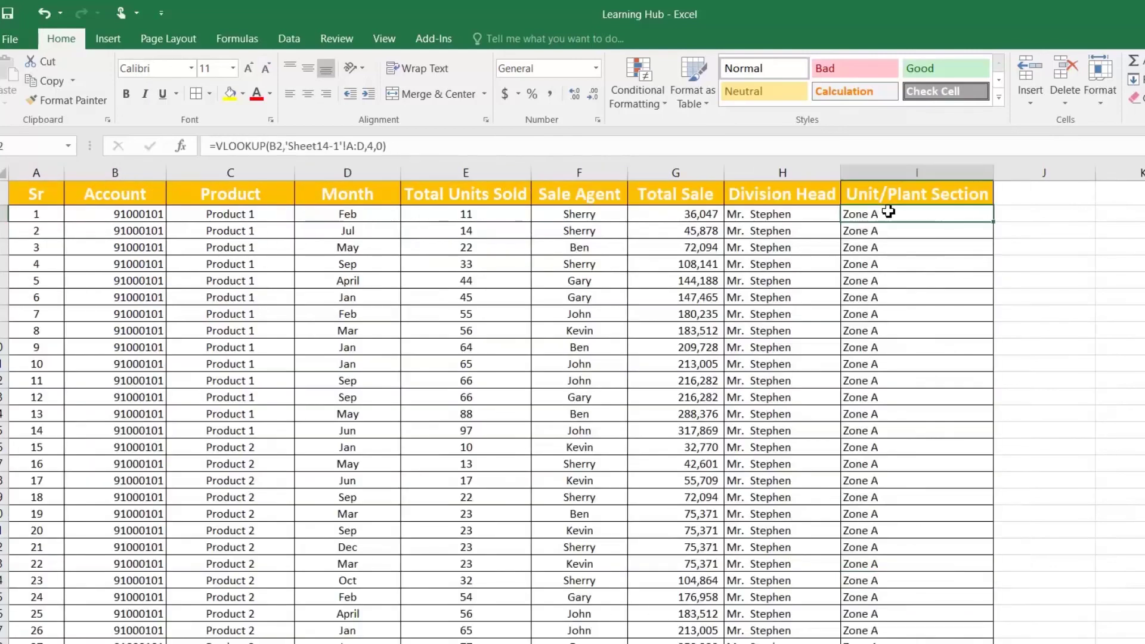
key("ctrl+shift+Down")
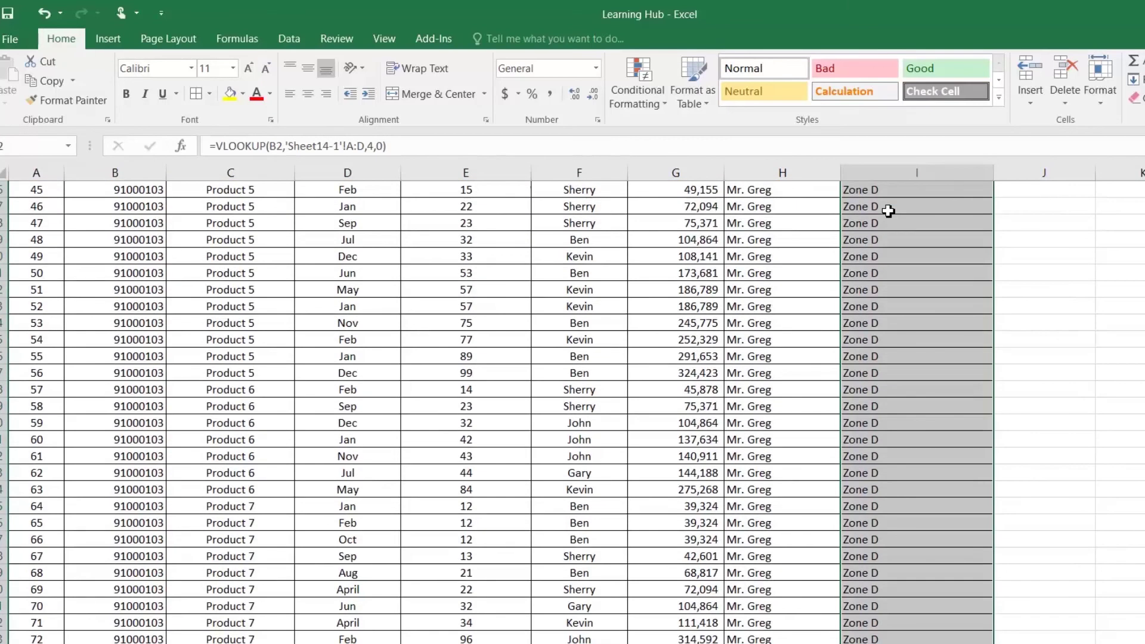
scroll(887, 210, "up", 15)
Insert a new column before Unit/Plant Section with the header 'key'
left_click(882, 195)
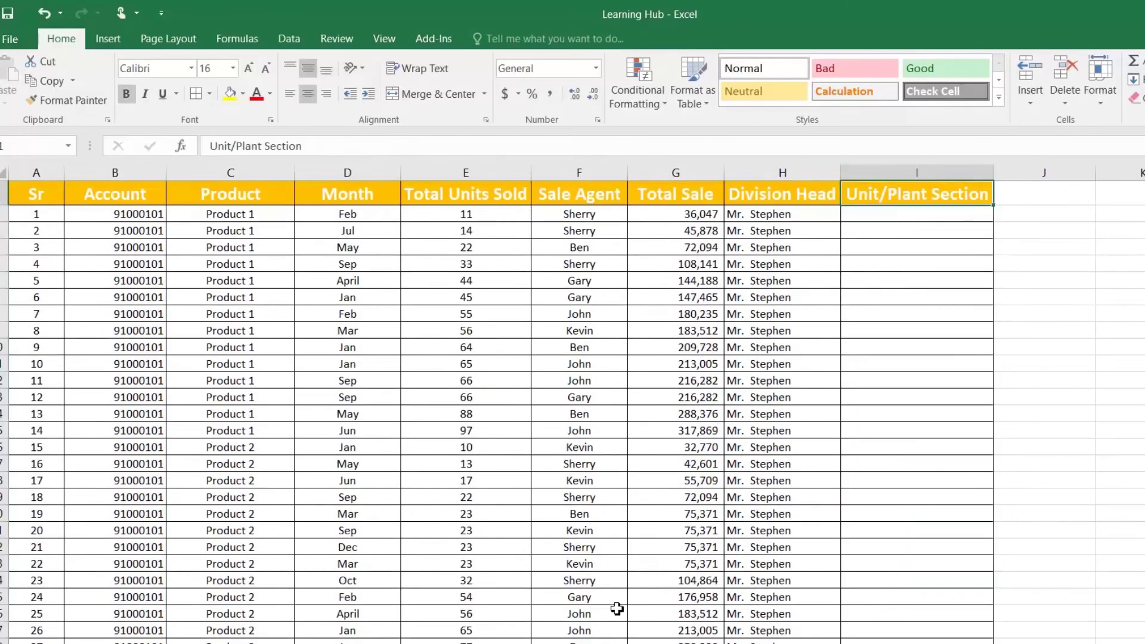
left_click(876, 178)
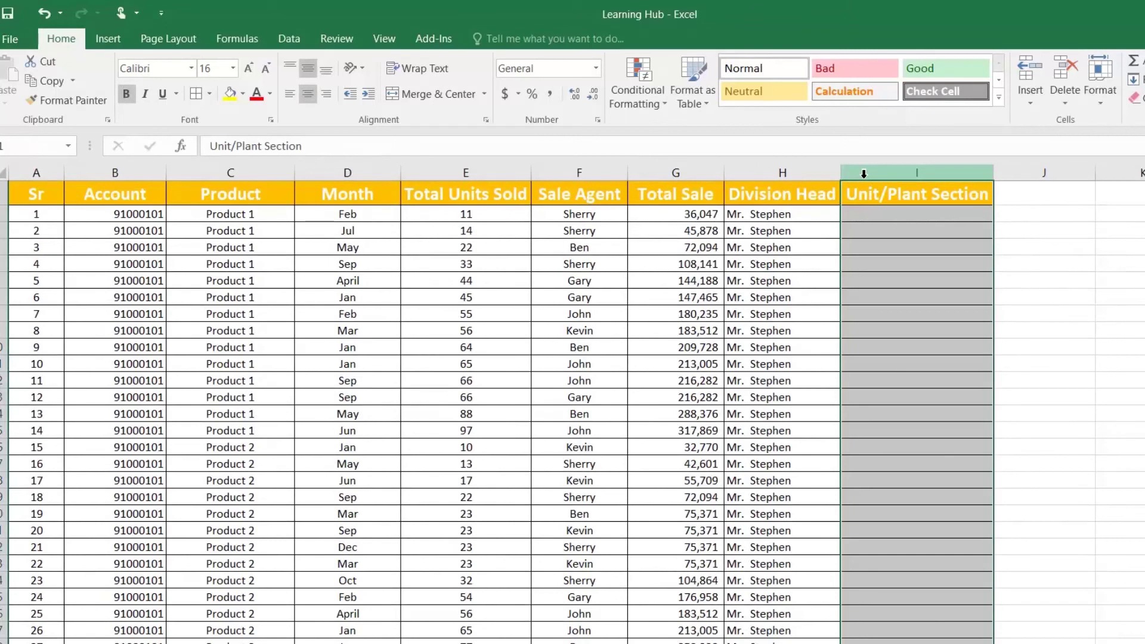
right_click(864, 174)
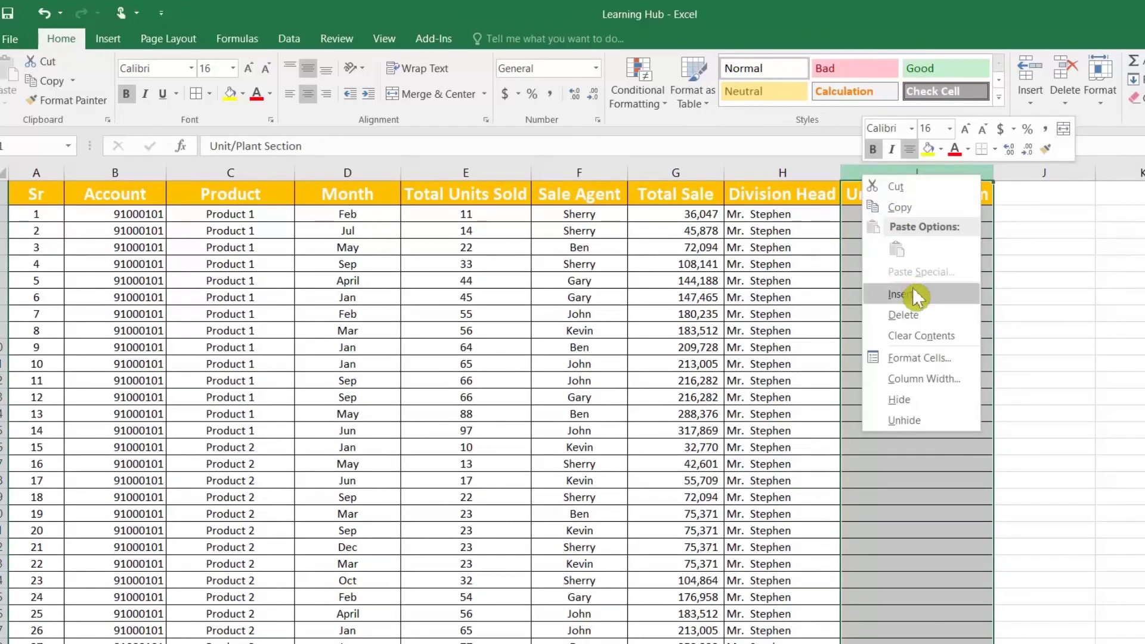
left_click(913, 294)
left_click(880, 189)
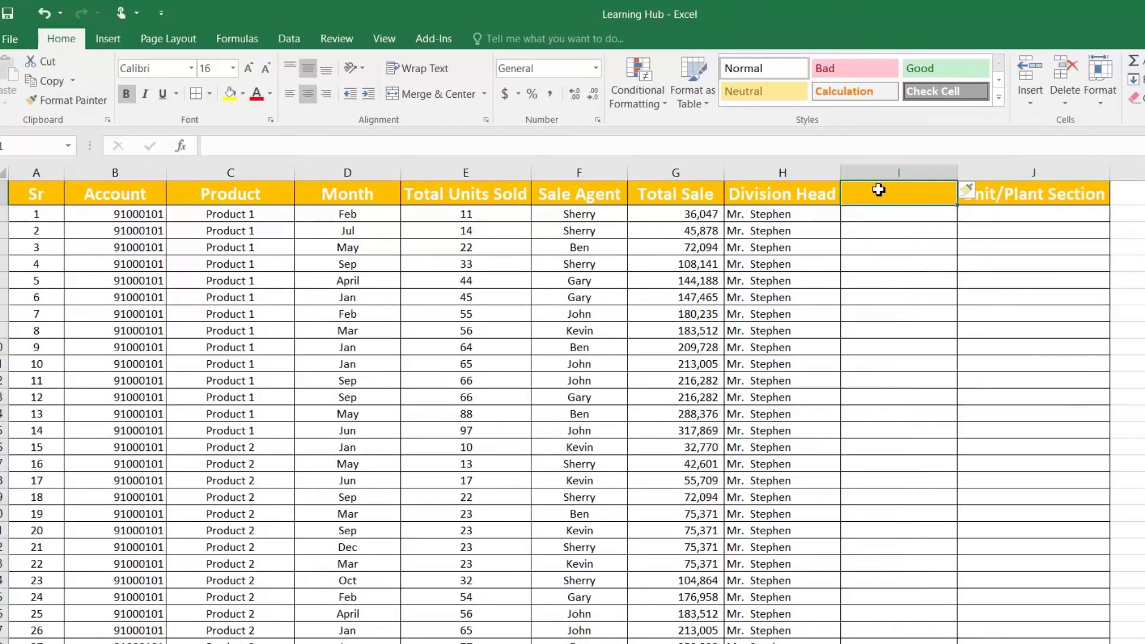
type("key")
key("Return")
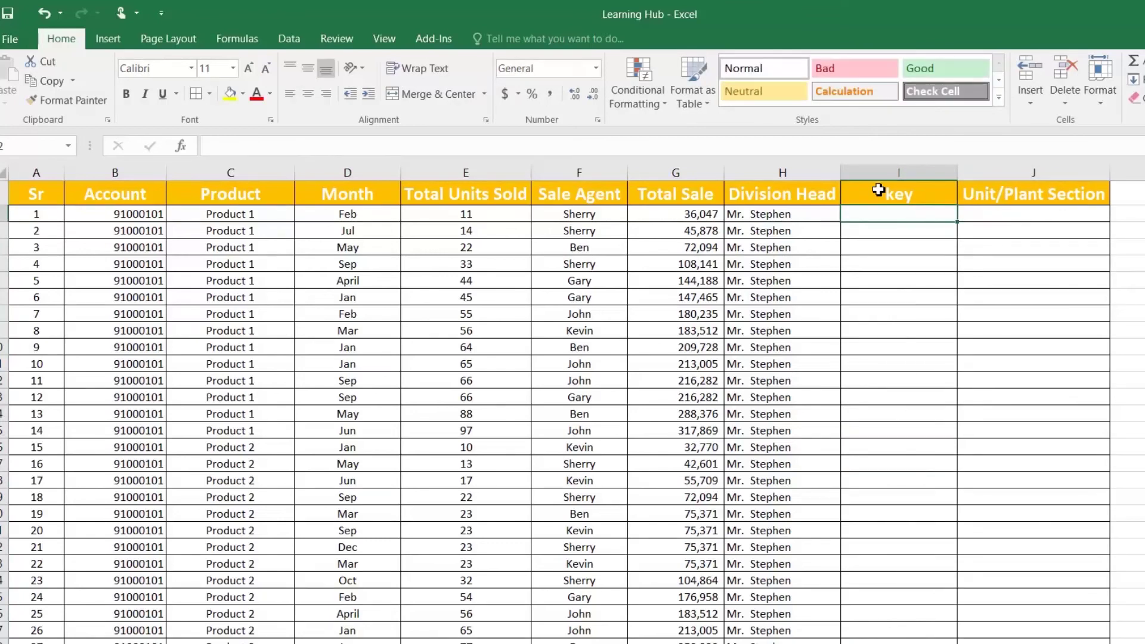
Enter =B2&C2 in I2 and fill it down, giving keys like 91000101Product 1
type("=")
key("Left")
key("Left")
key("Left")
key("Left")
key("Left")
key("Left")
key("Left")
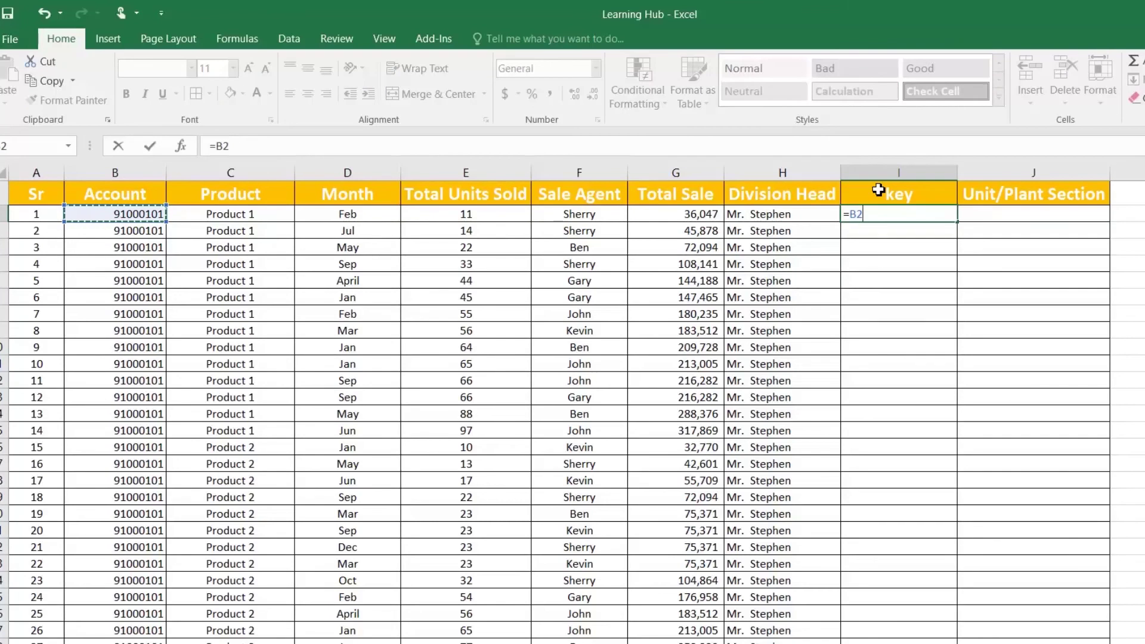
type("&")
key("Left")
key("Left")
key("Left")
key("Left")
key("Left")
key("Left")
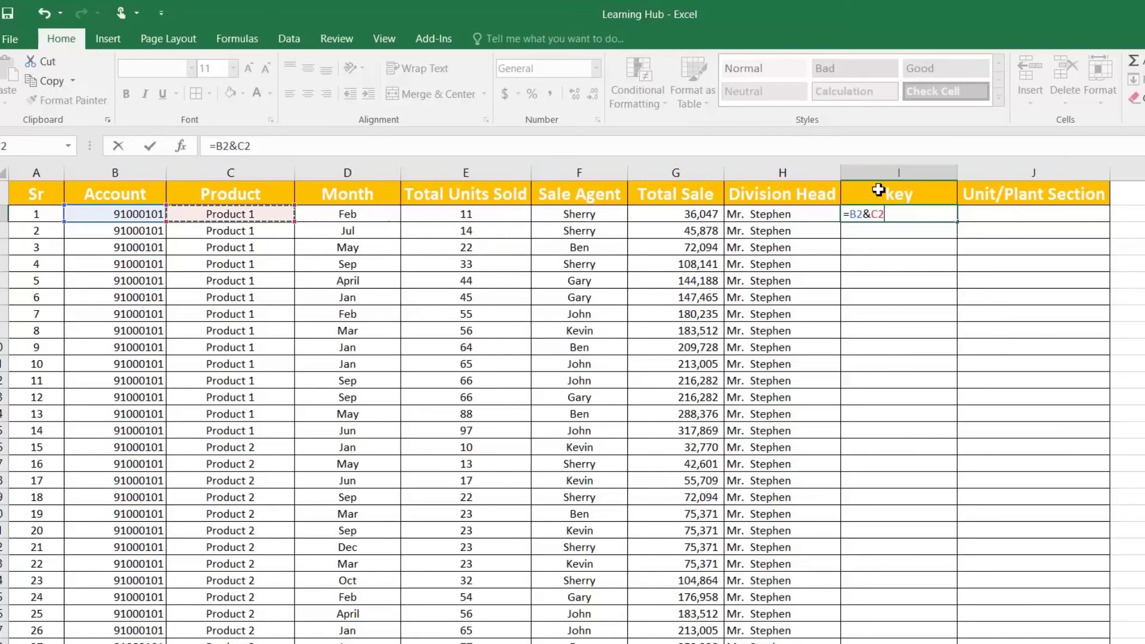
key("Return")
left_click(947, 218)
double_click(957, 222)
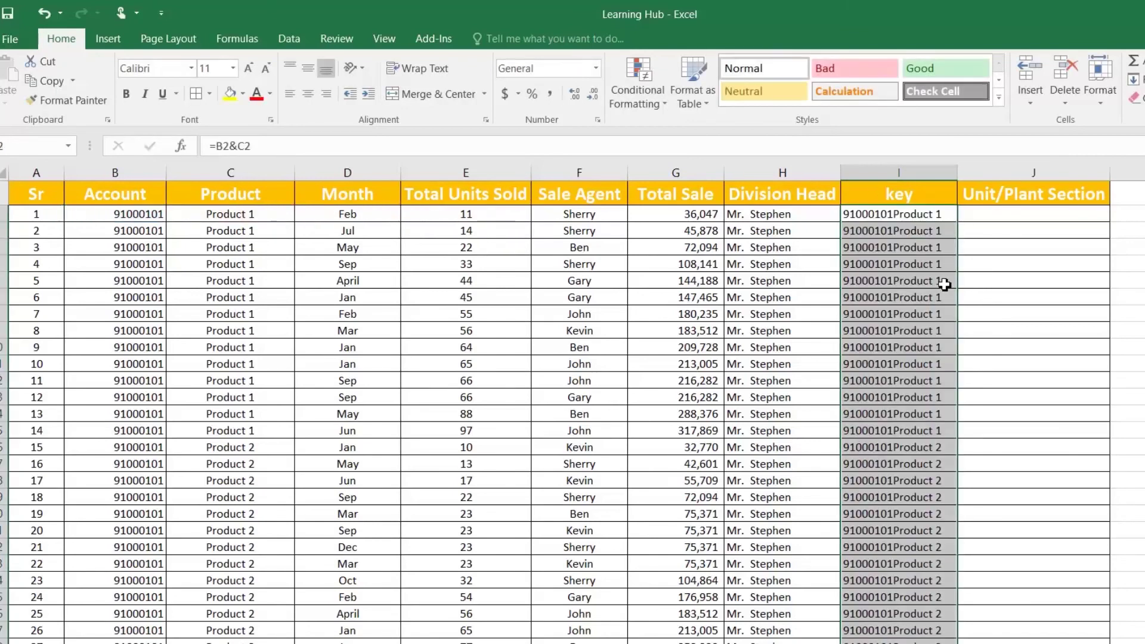
left_click(895, 464)
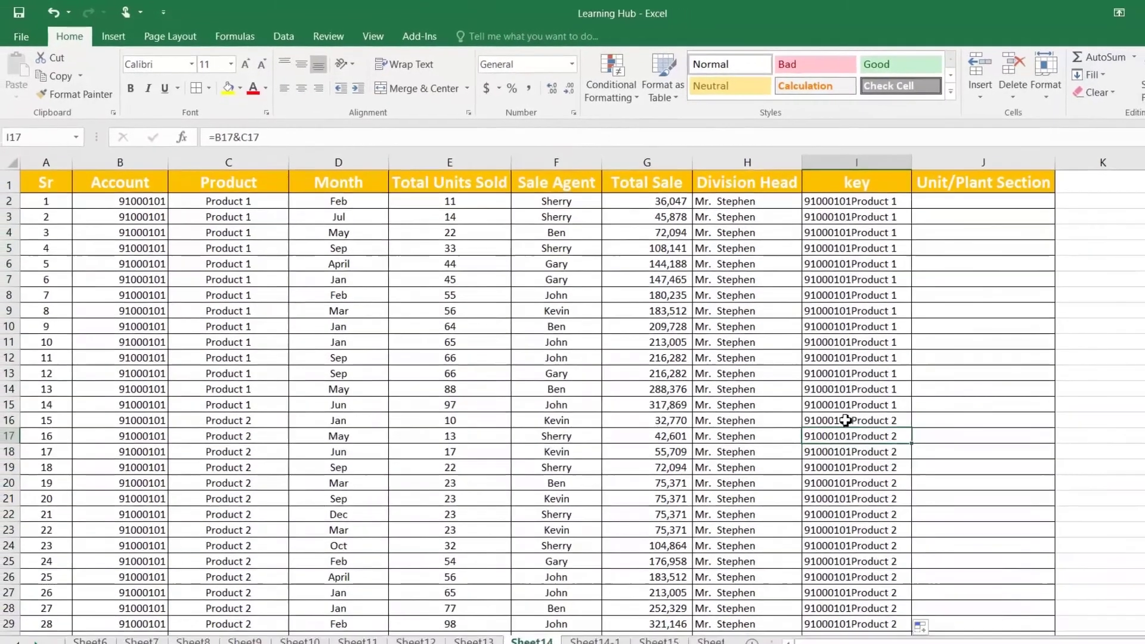
left_click(852, 421)
left_click(857, 411)
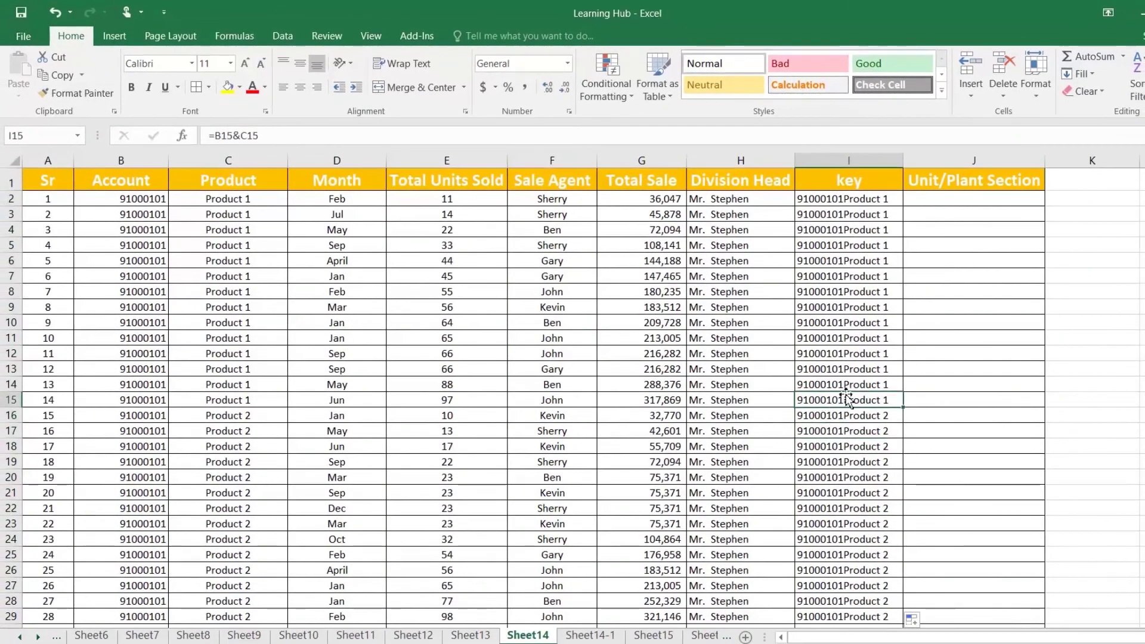
On Sheet14-1, insert a column before Unit/Plant Section headed 'key' in D1
left_click(590, 635)
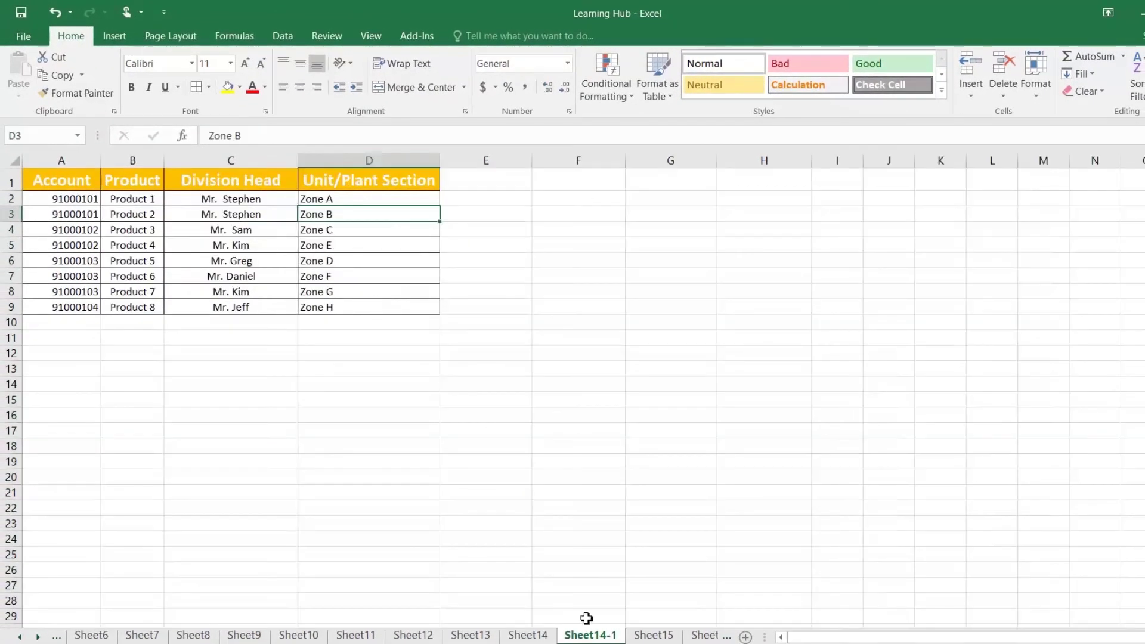
right_click(334, 159)
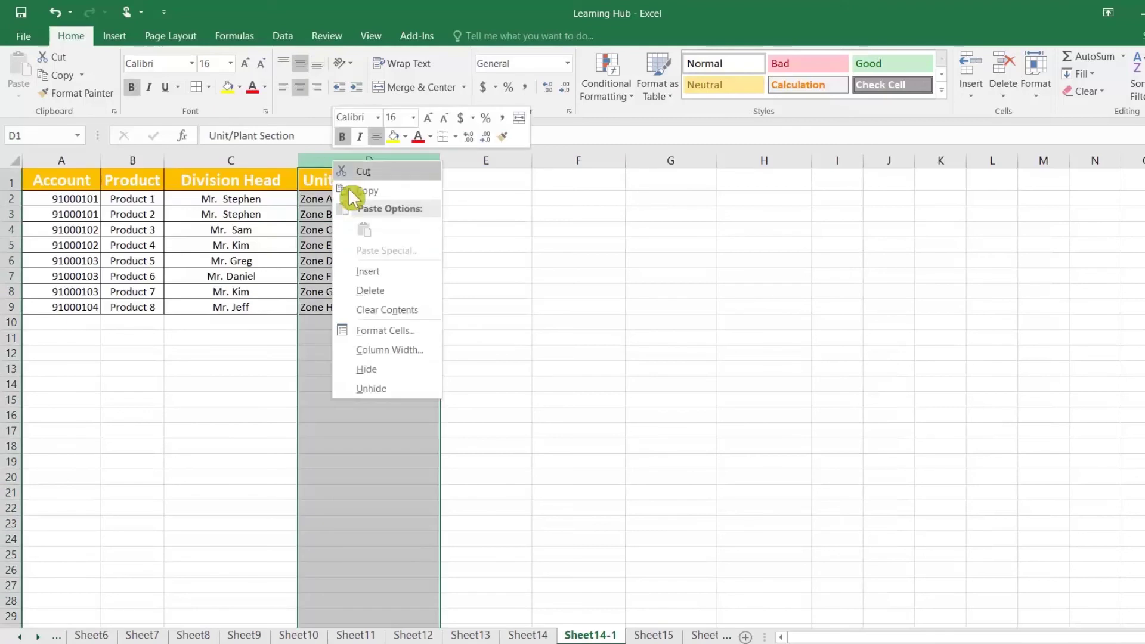
left_click(382, 276)
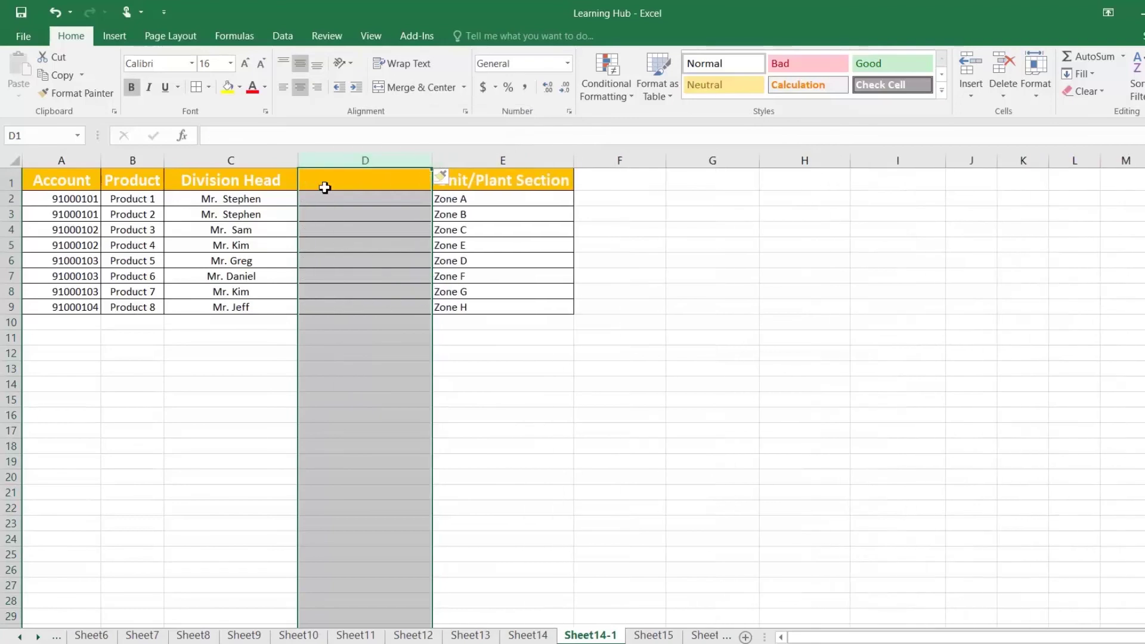
left_click(334, 180)
type("key")
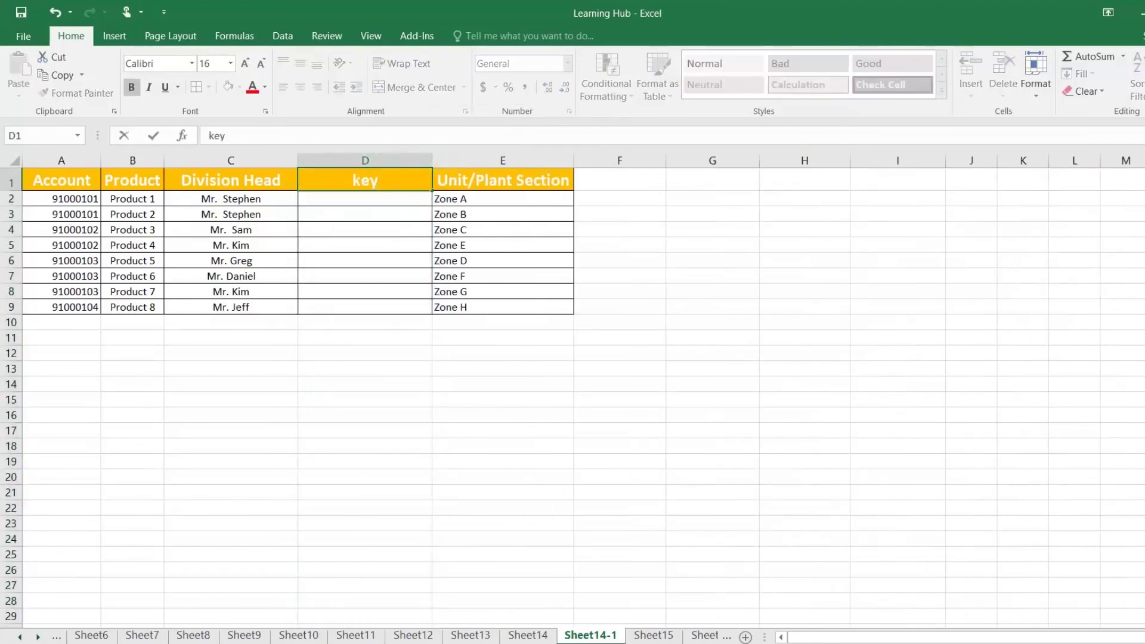
key("Return")
Fill D2:D9 on Sheet14-1 with =A2&B2 keys, then return to Sheet14
type("=")
key("Left")
key("Left")
key("Left")
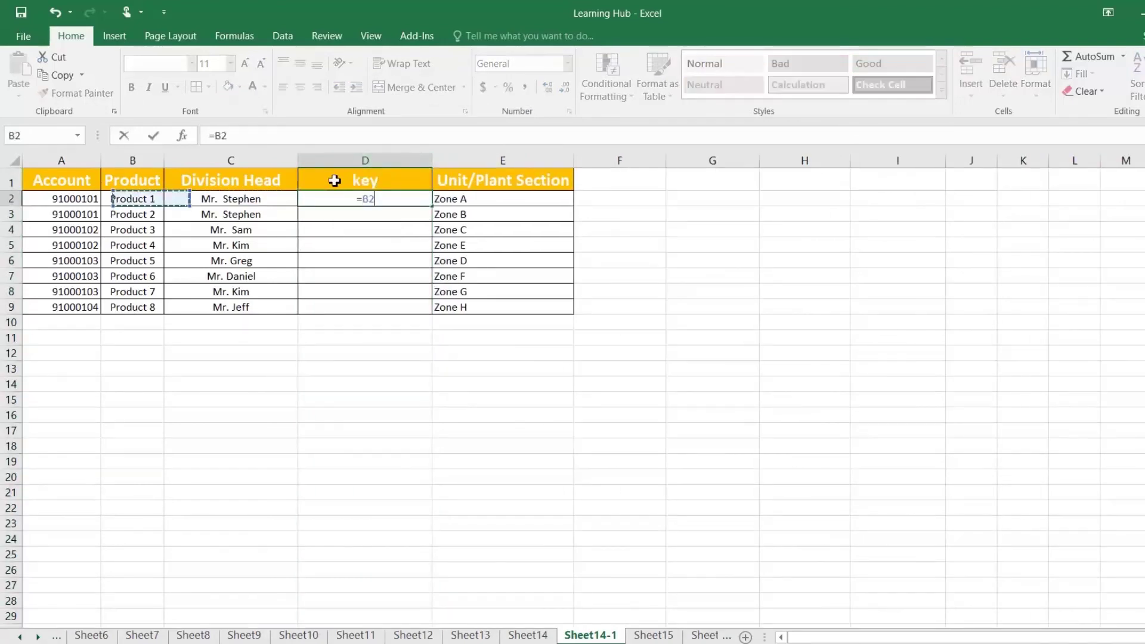
type("&")
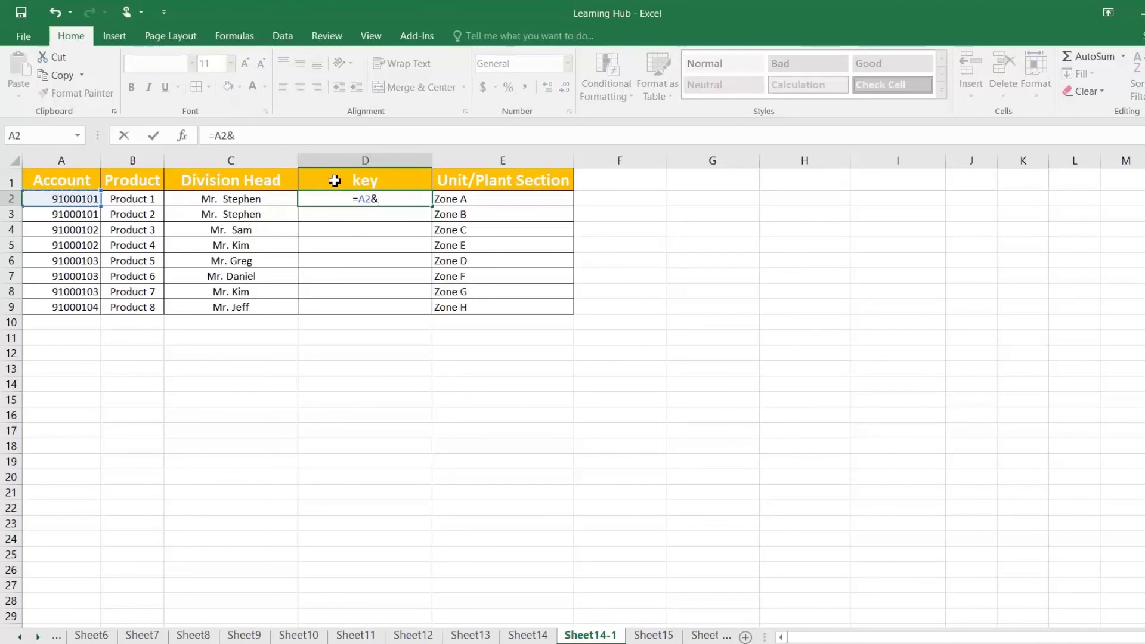
key("Left")
key("Left")
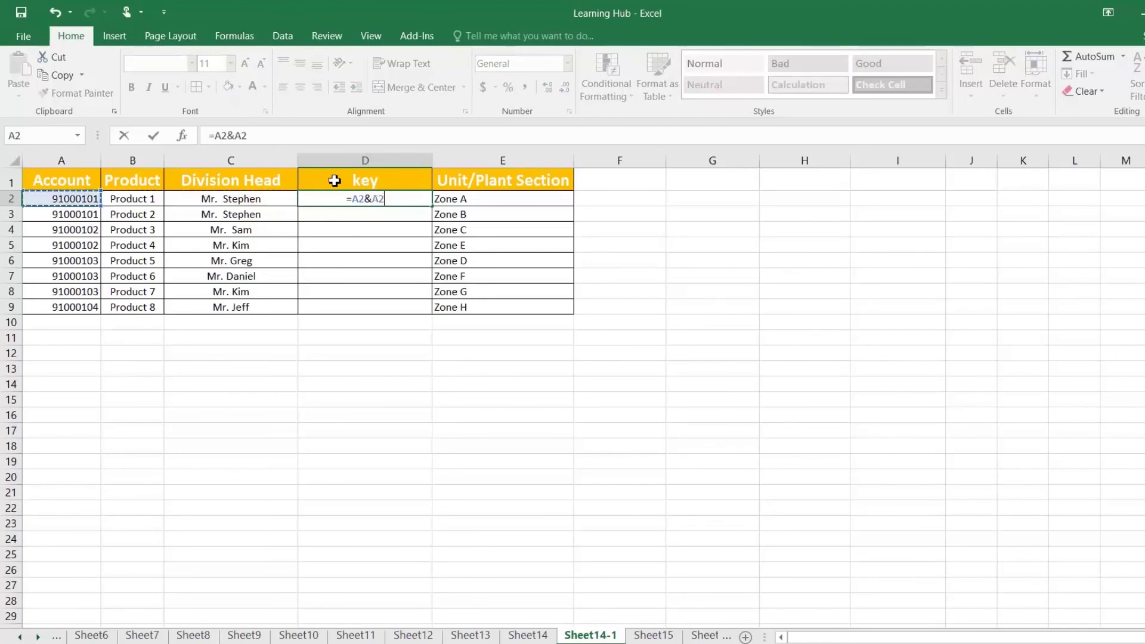
key("Return")
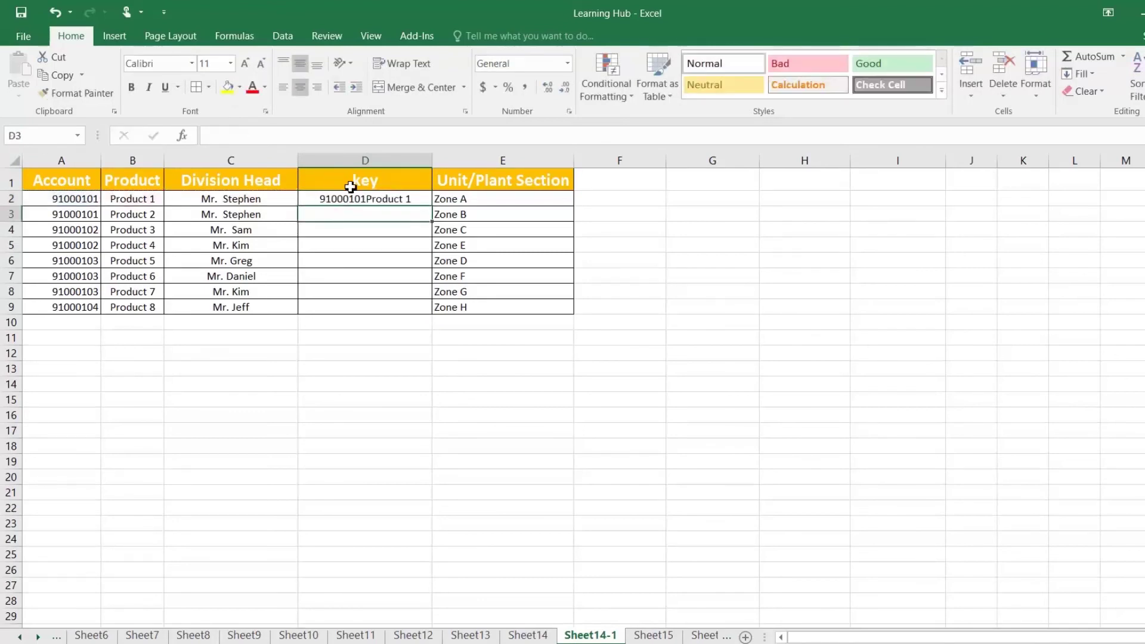
left_click(427, 204)
left_click_drag(434, 208, 433, 315)
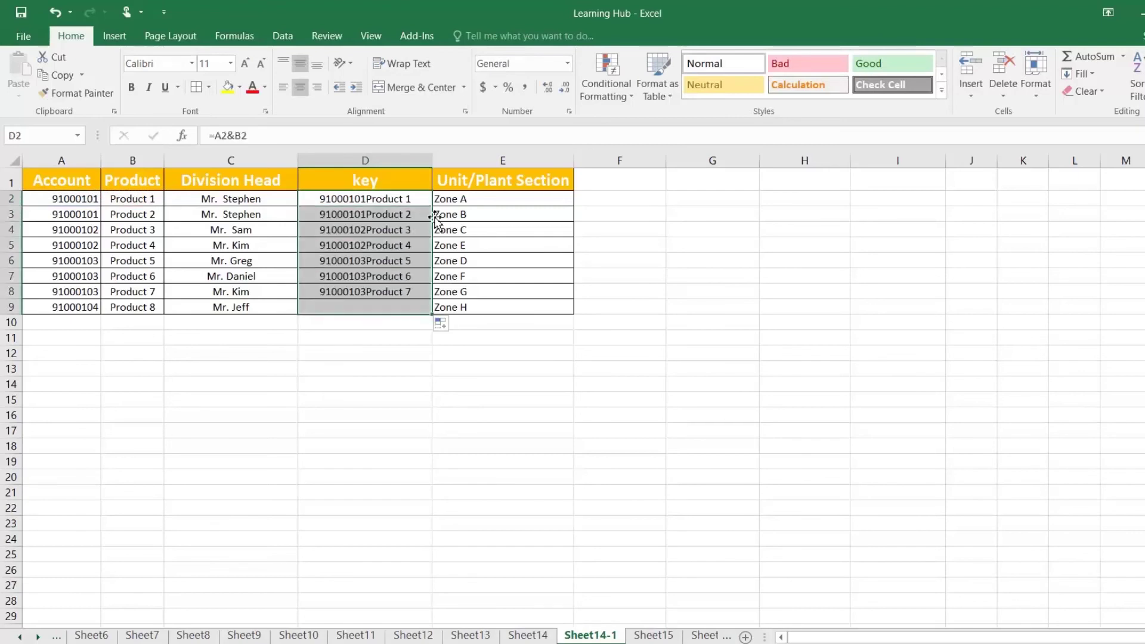
left_click(528, 636)
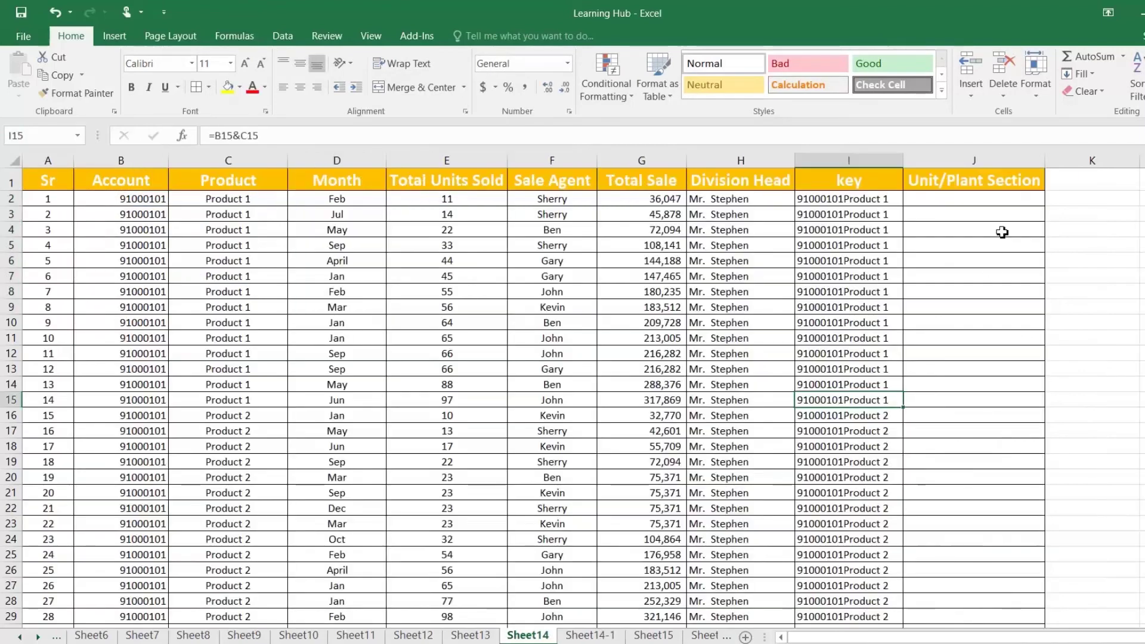
Enter =VLOOKUP(I2,'Sheet14-1'!D:E,2,0) in J2 to look up the zone by key
left_click(954, 195)
type("=vl")
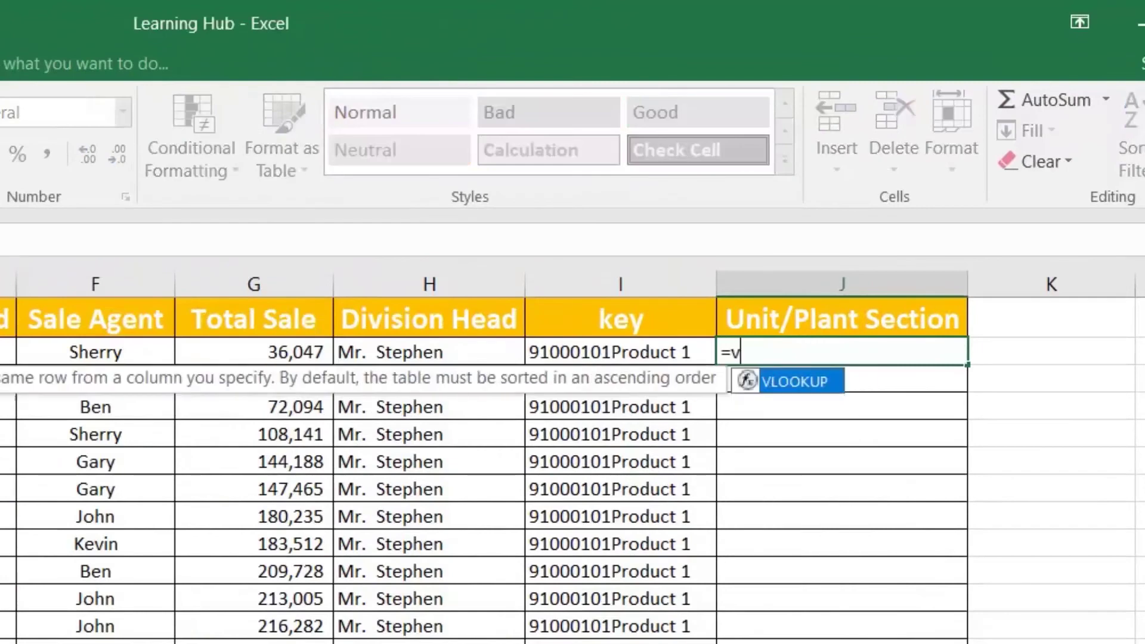
key("Tab")
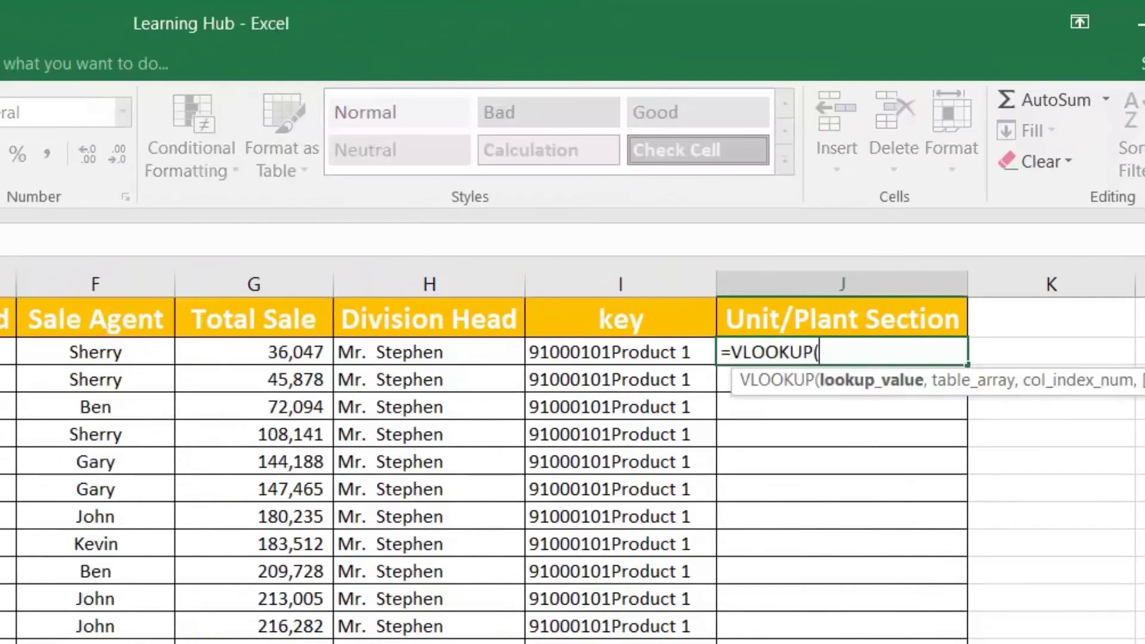
key("Left")
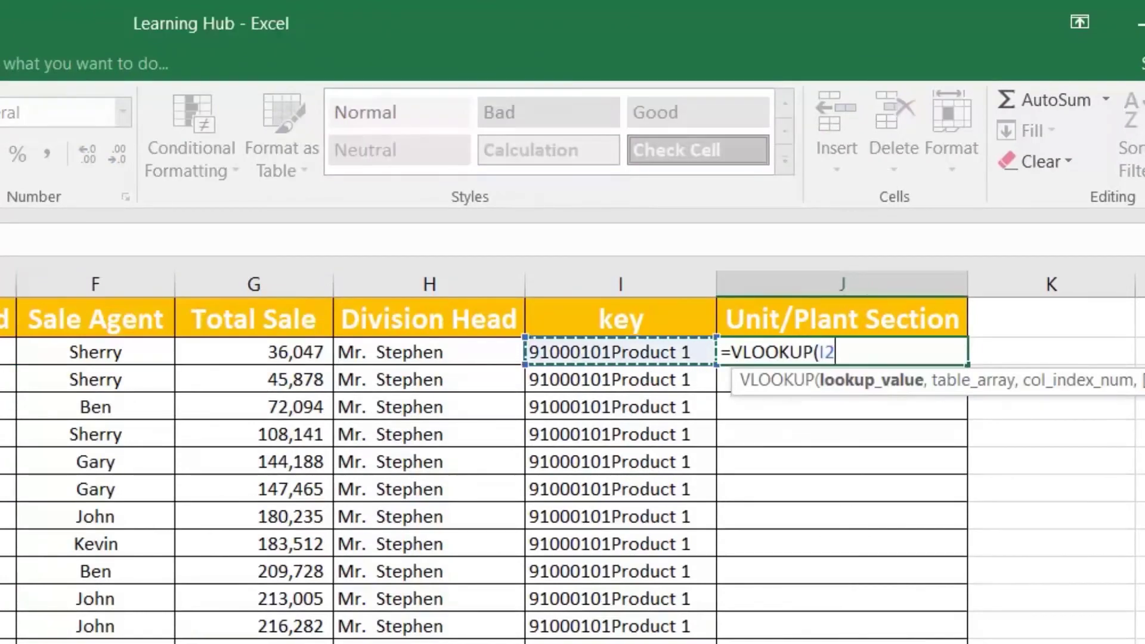
type(",")
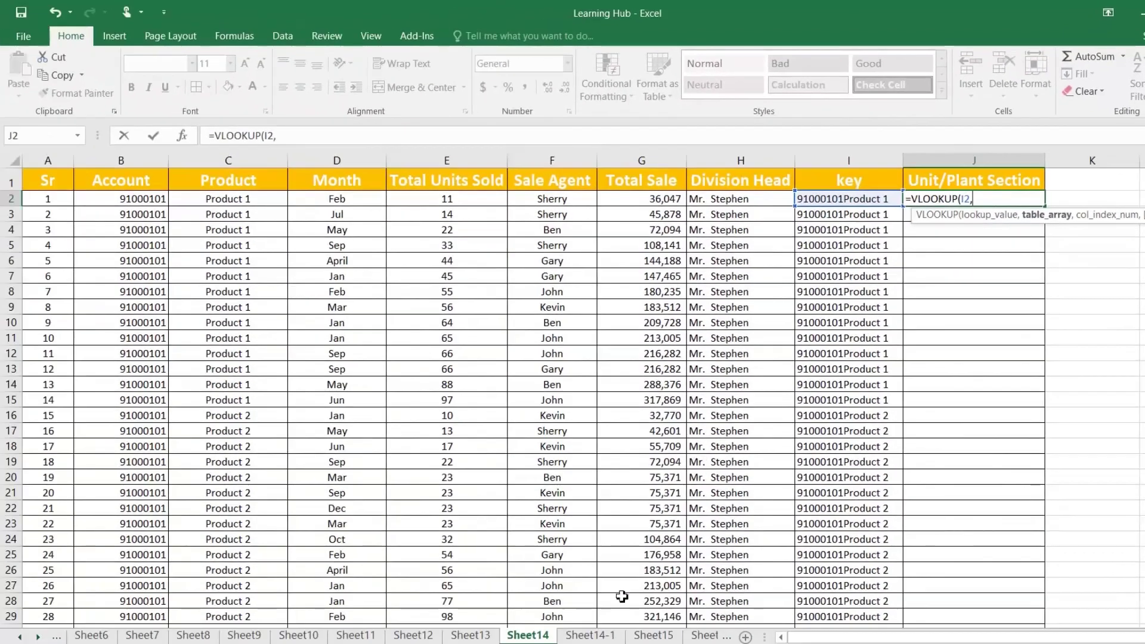
left_click(590, 635)
left_click_drag(372, 164, 483, 163)
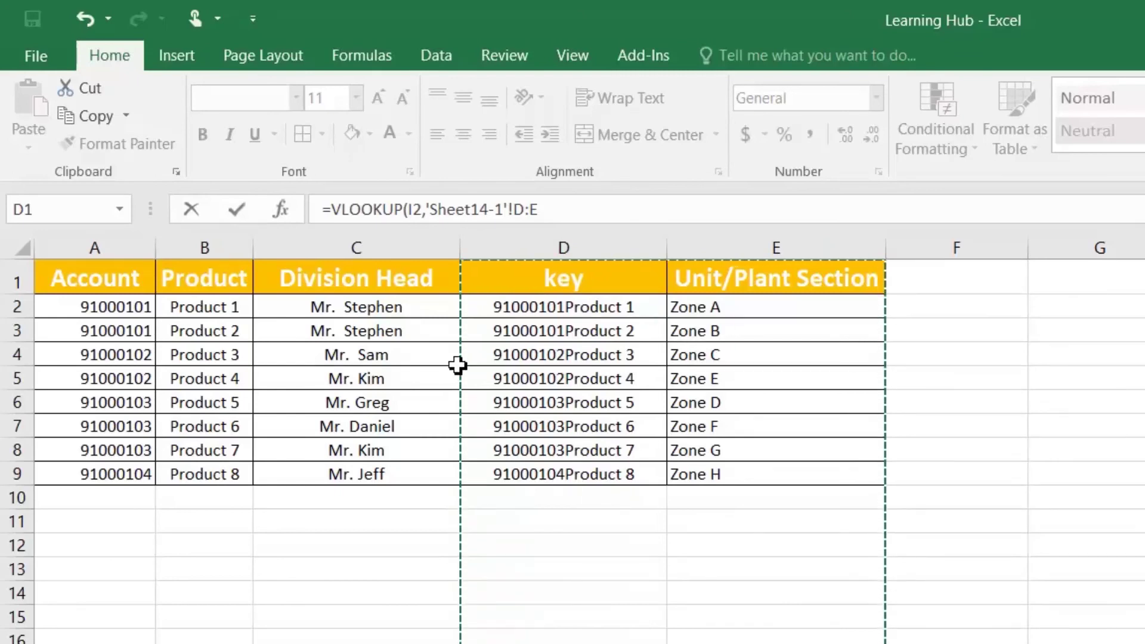
left_click(542, 210)
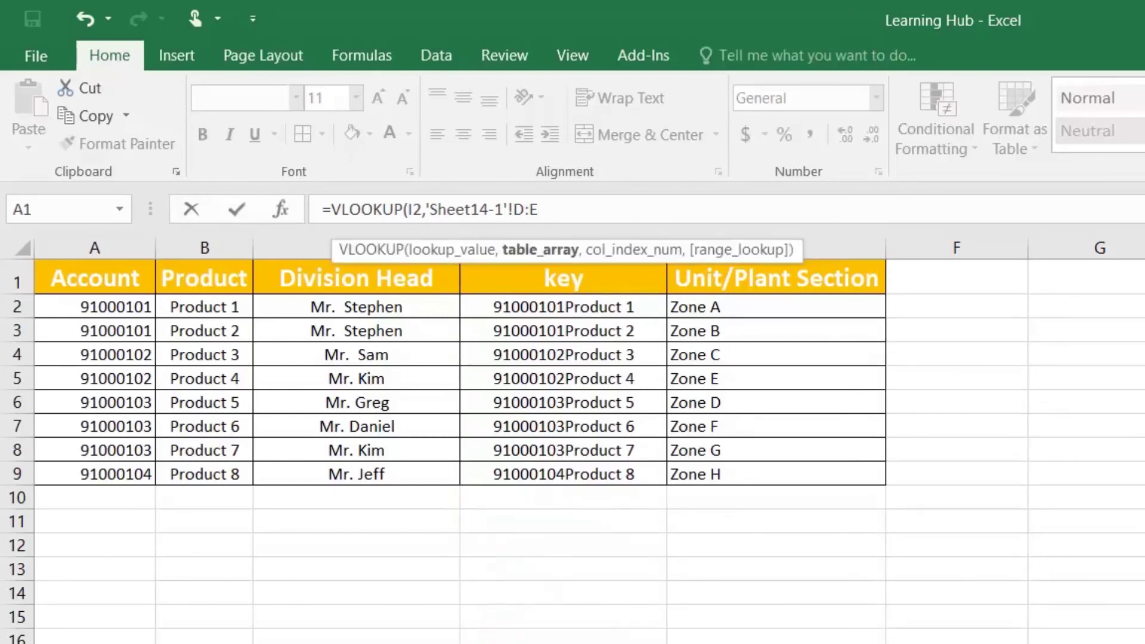
type(",2")
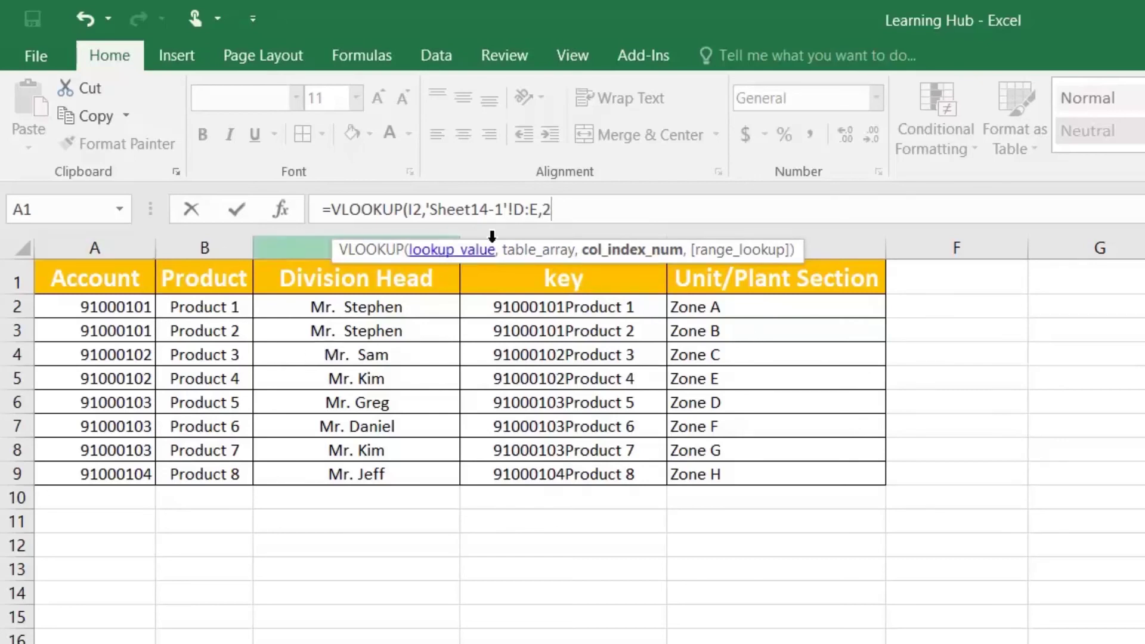
type(",")
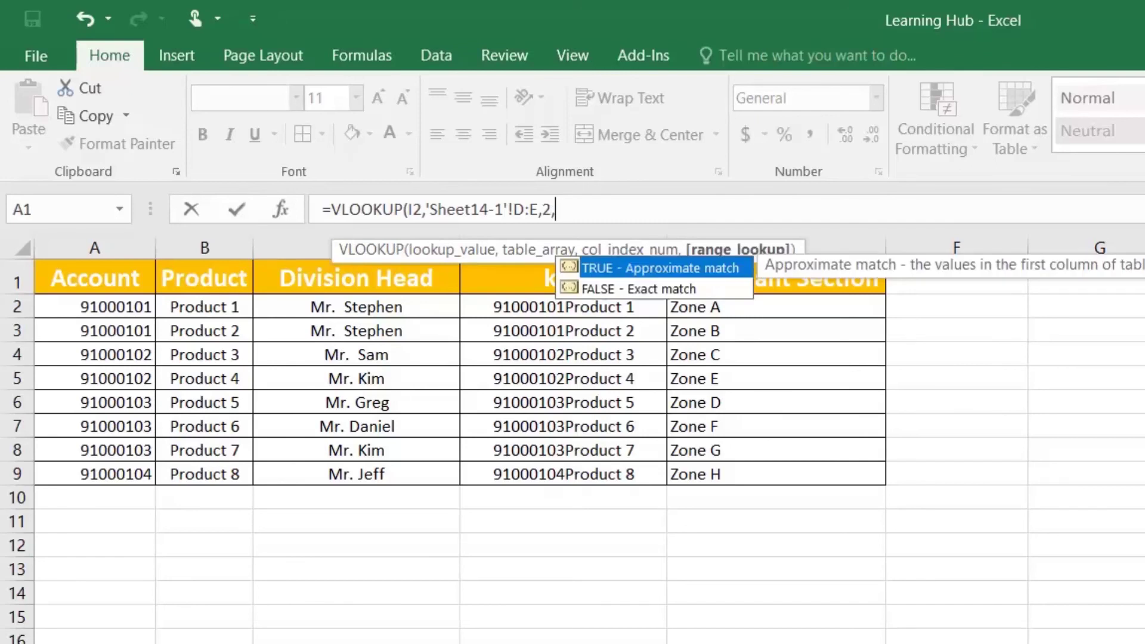
type("0")
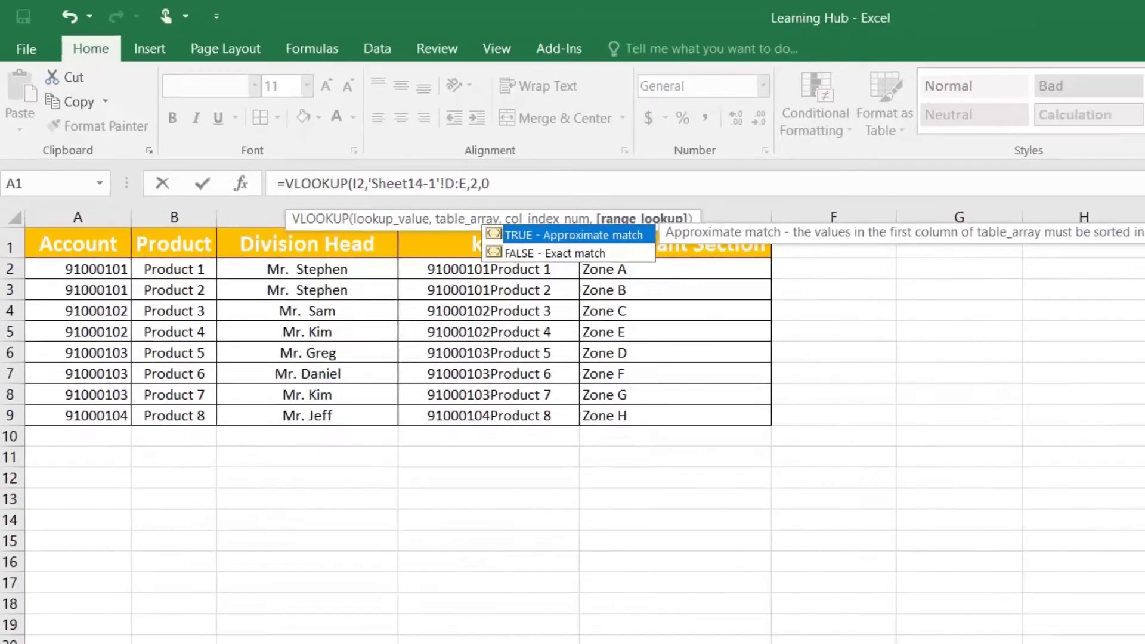
key("Return")
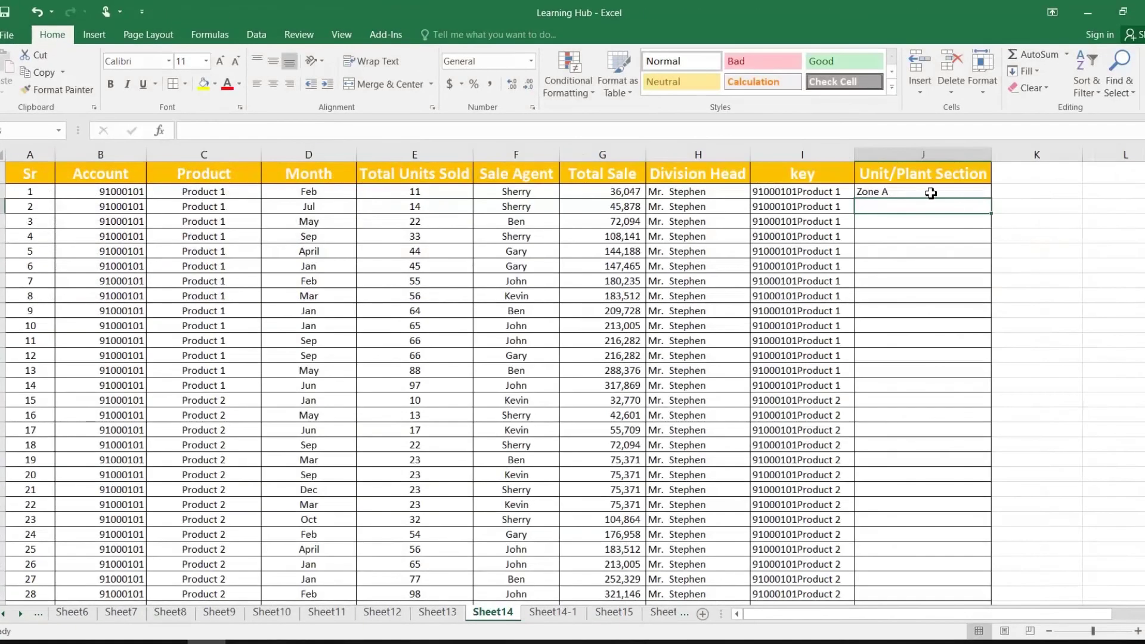
Fill the key lookup down column J, spot-check row 16, and select all zone results
left_click(932, 194)
double_click(988, 203)
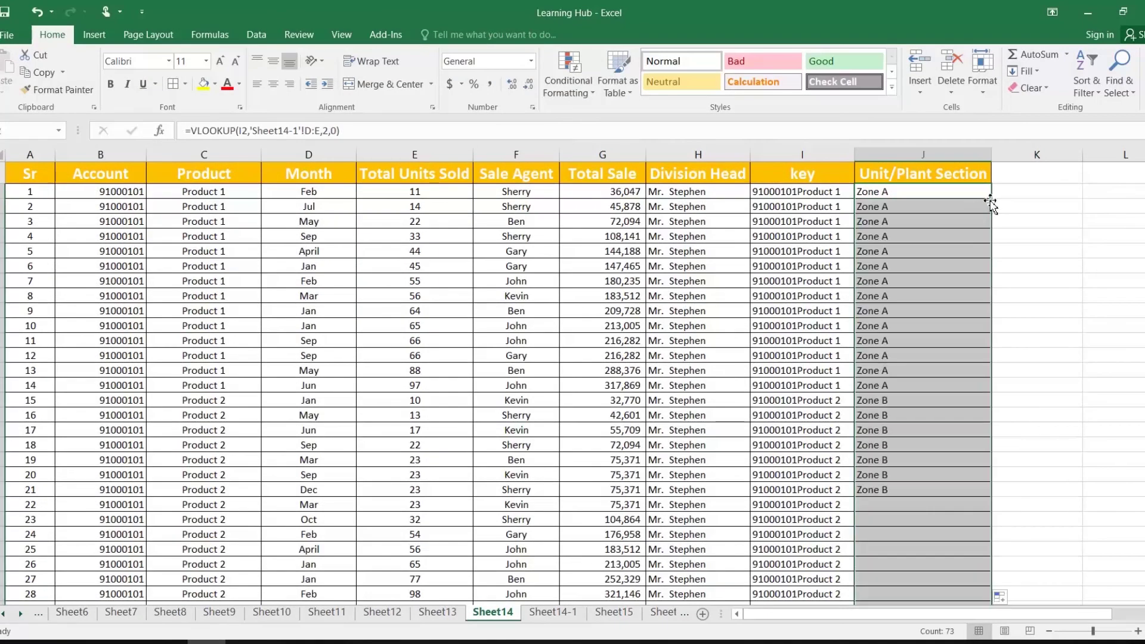
left_click(822, 403)
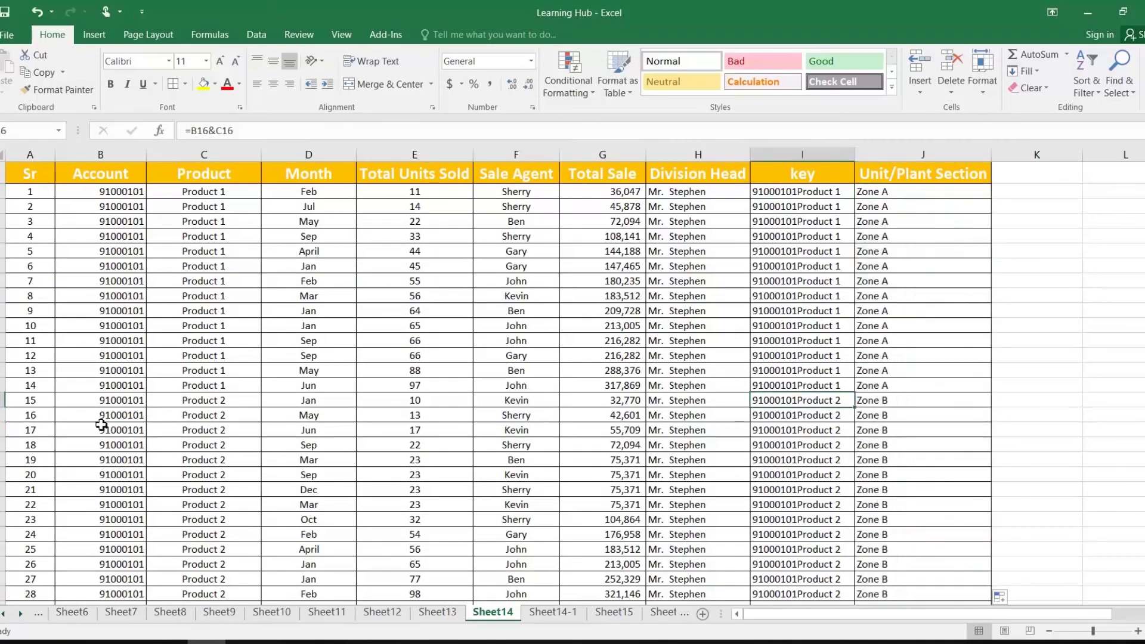
left_click(220, 410)
left_click(888, 404)
left_click(904, 195)
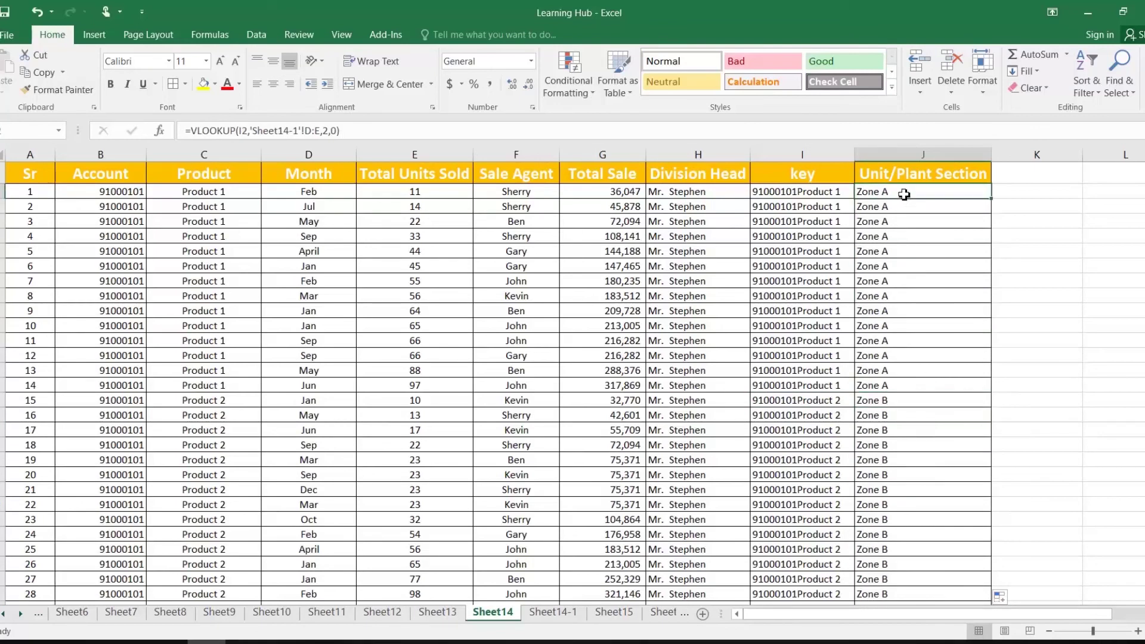
key("ctrl+shift+Down")
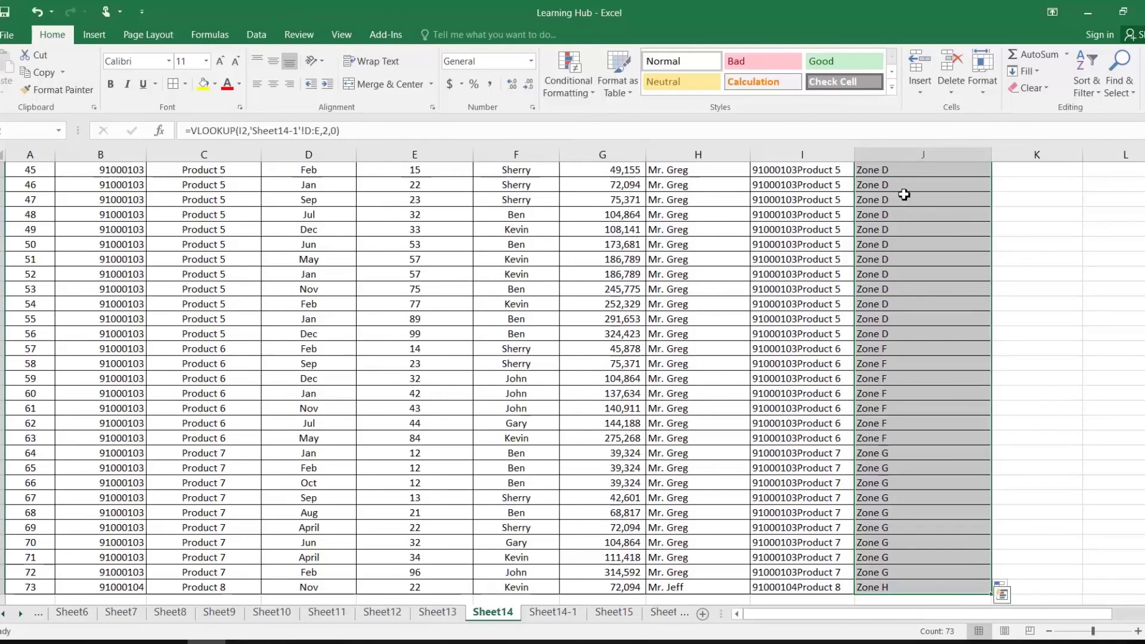
key("ctrl+q")
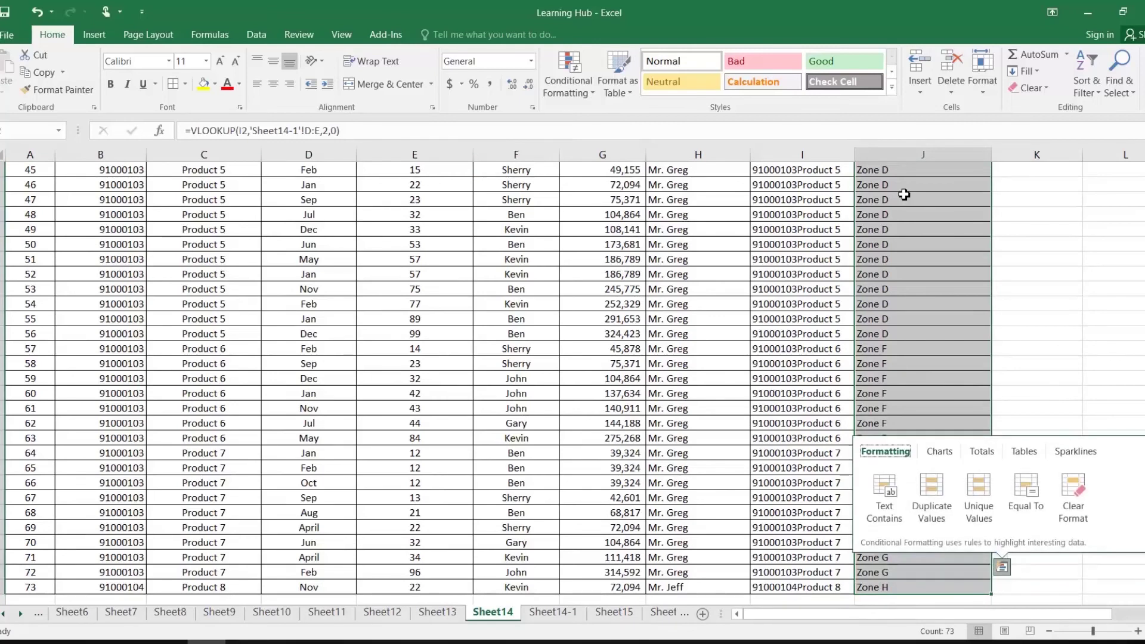
Copy the looked-up zones in column J and paste them back as plain values
right_click(905, 195)
left_click(931, 222)
scroll(946, 223, "up", 15)
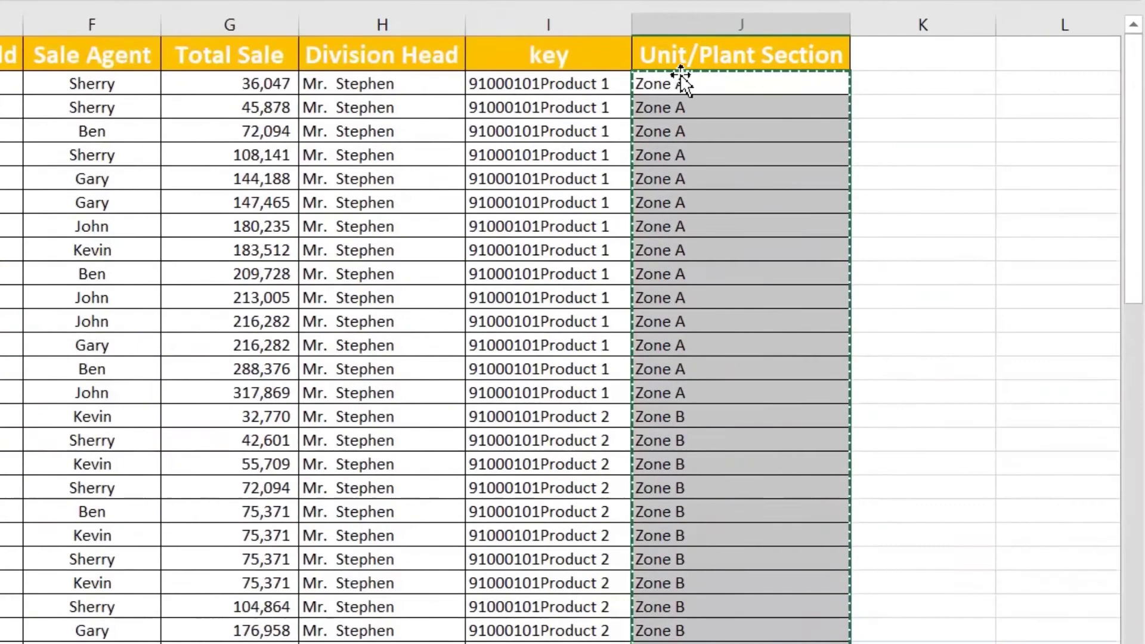
right_click(685, 84)
left_click(779, 192)
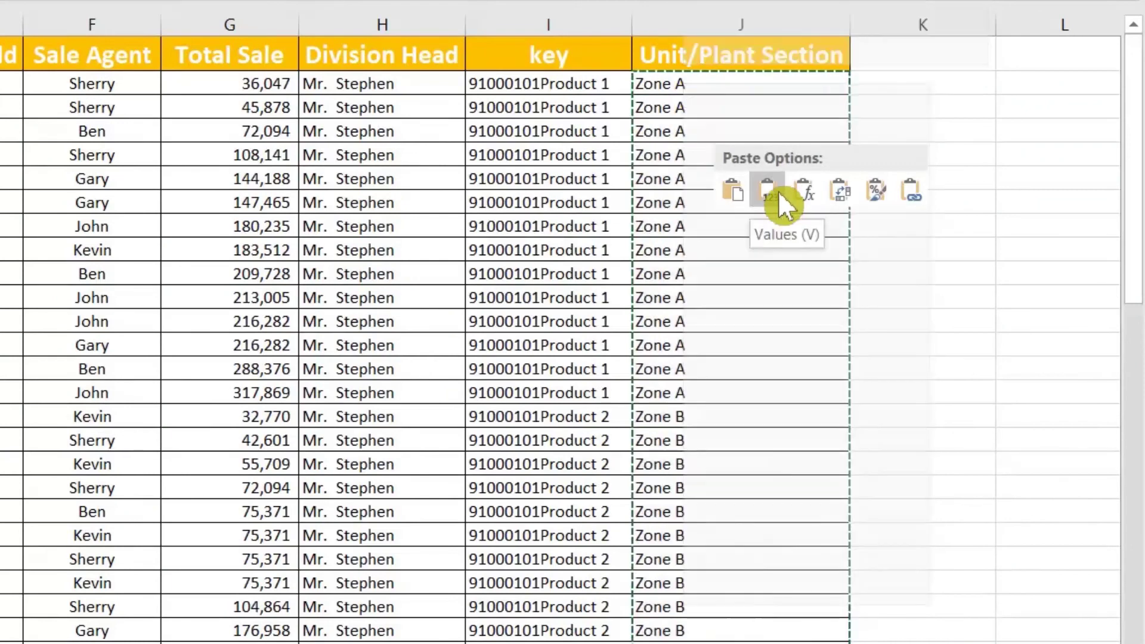
left_click(778, 191)
key("Escape")
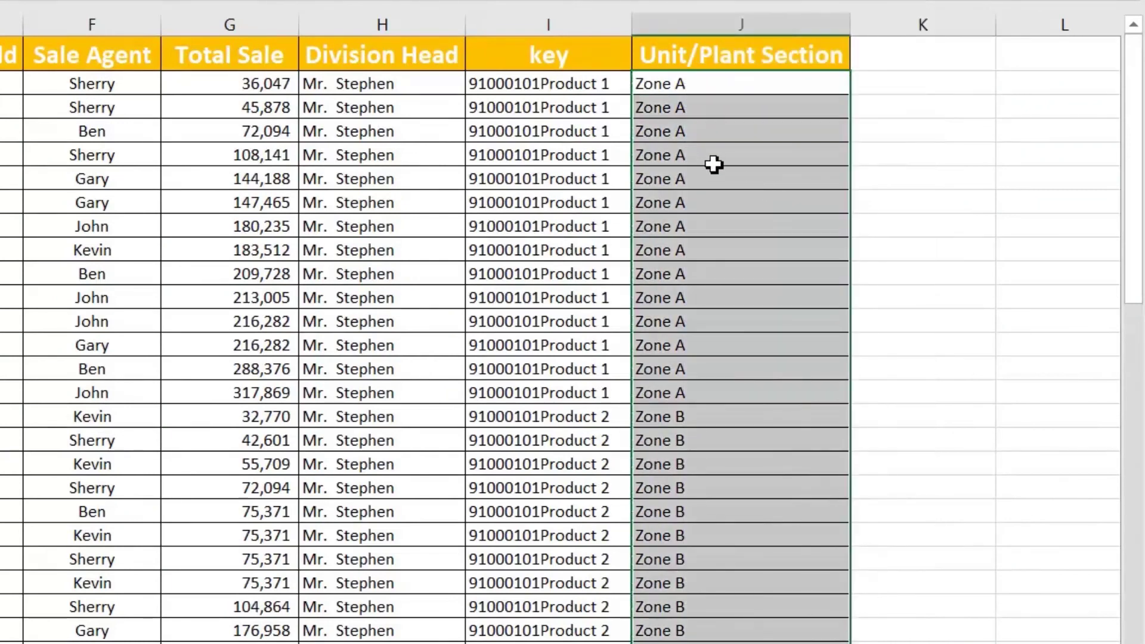
left_click(718, 167)
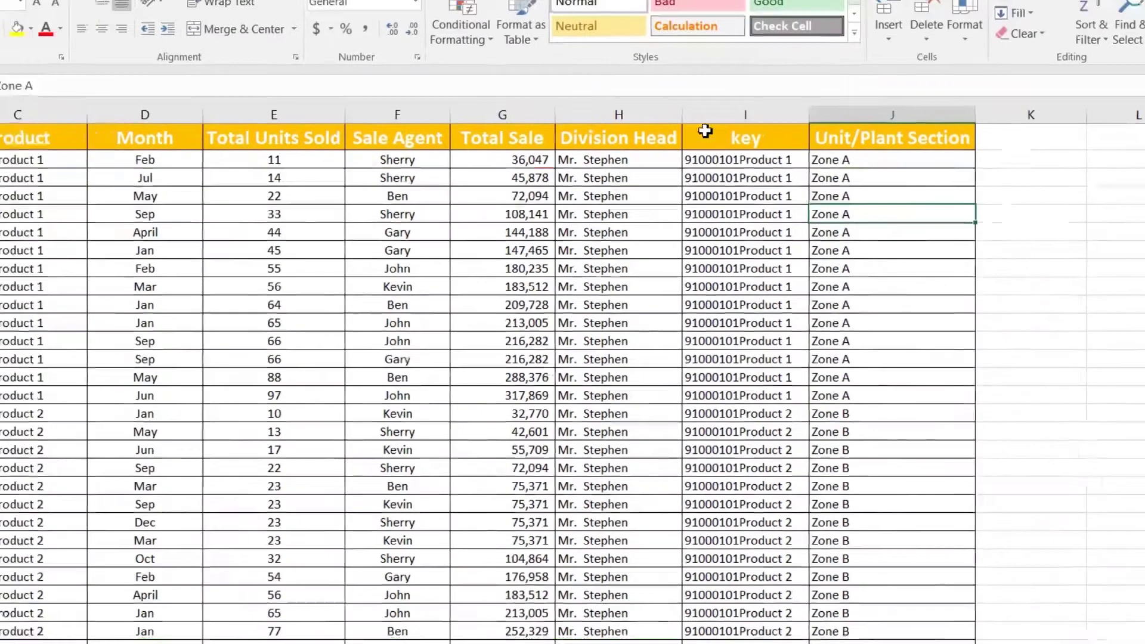
Delete the helper key columns from Sheet14 and Sheet14-1
right_click(707, 115)
left_click(847, 285)
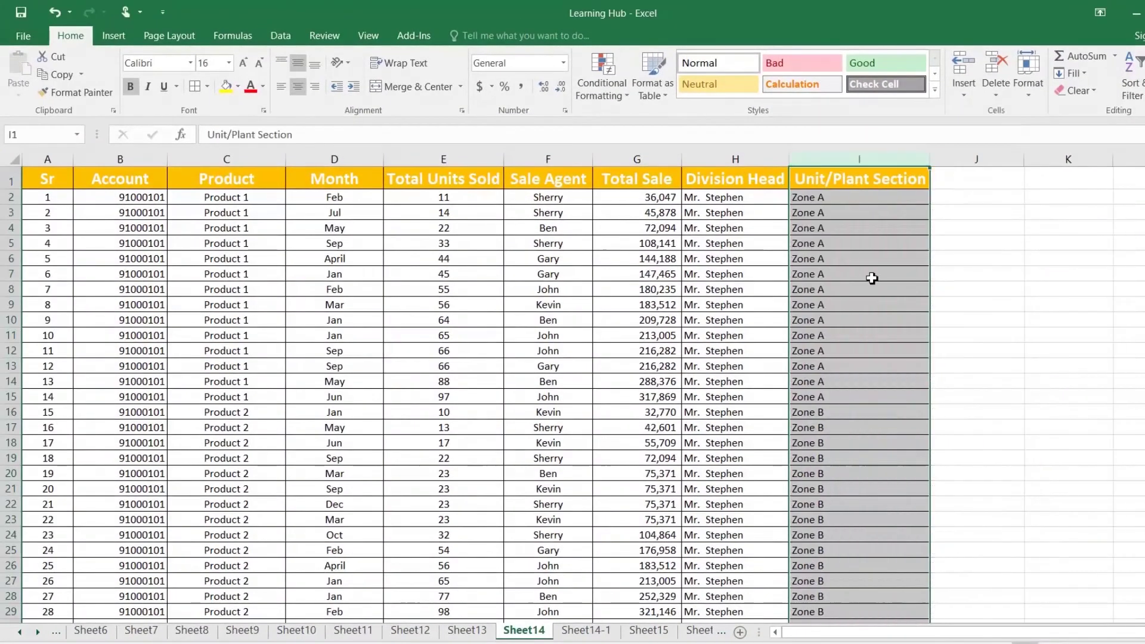
left_click(813, 198)
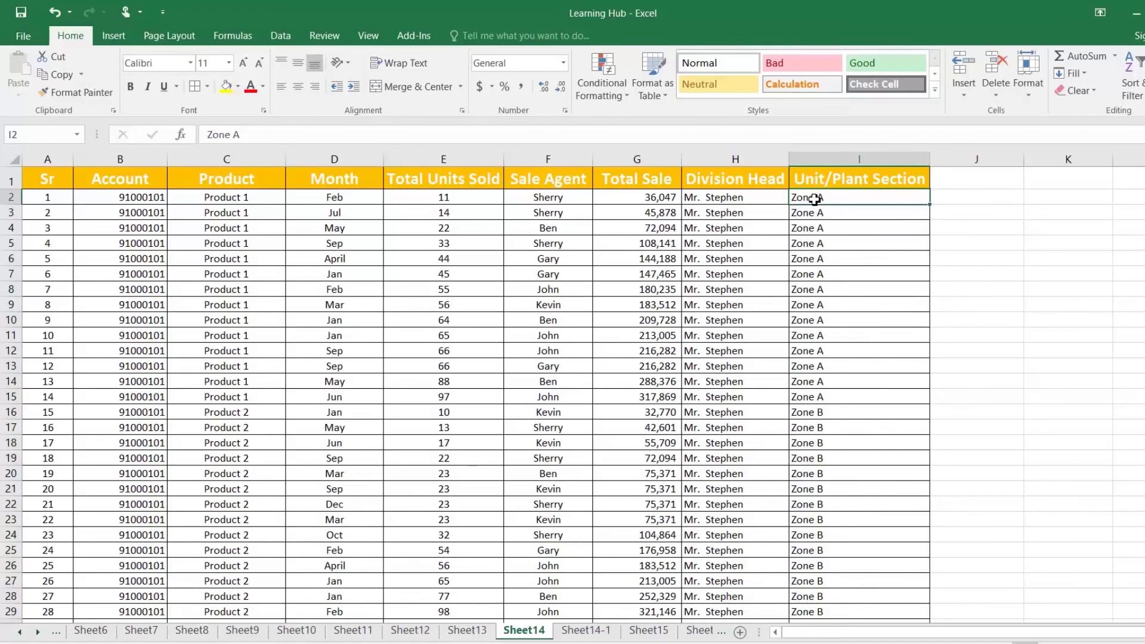
left_click(583, 628)
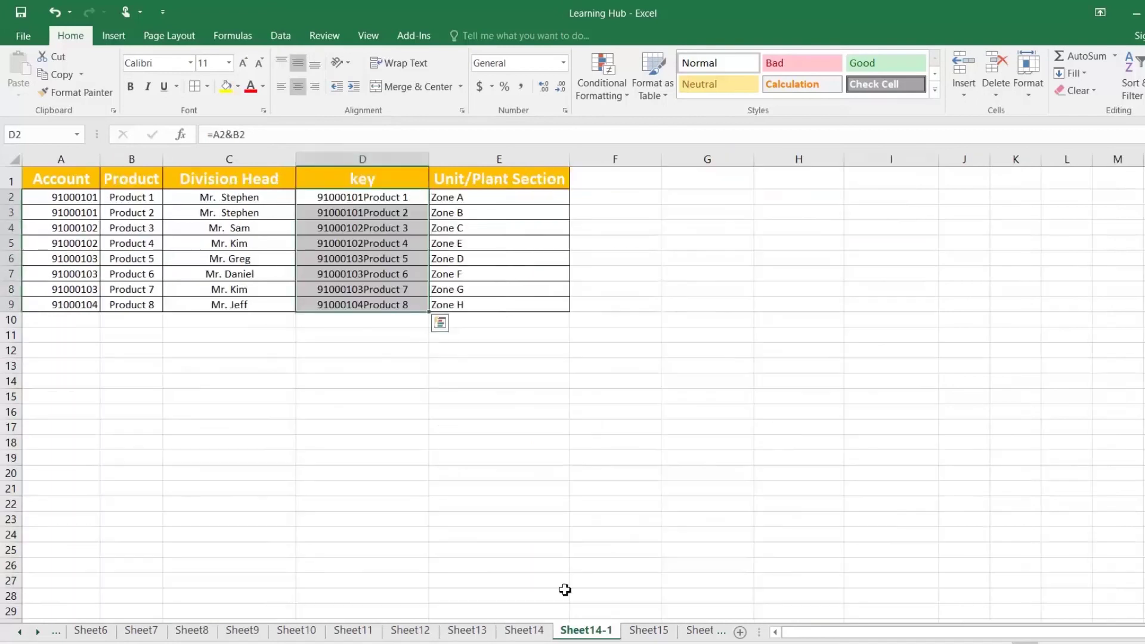
right_click(383, 159)
left_click(434, 286)
left_click(320, 225)
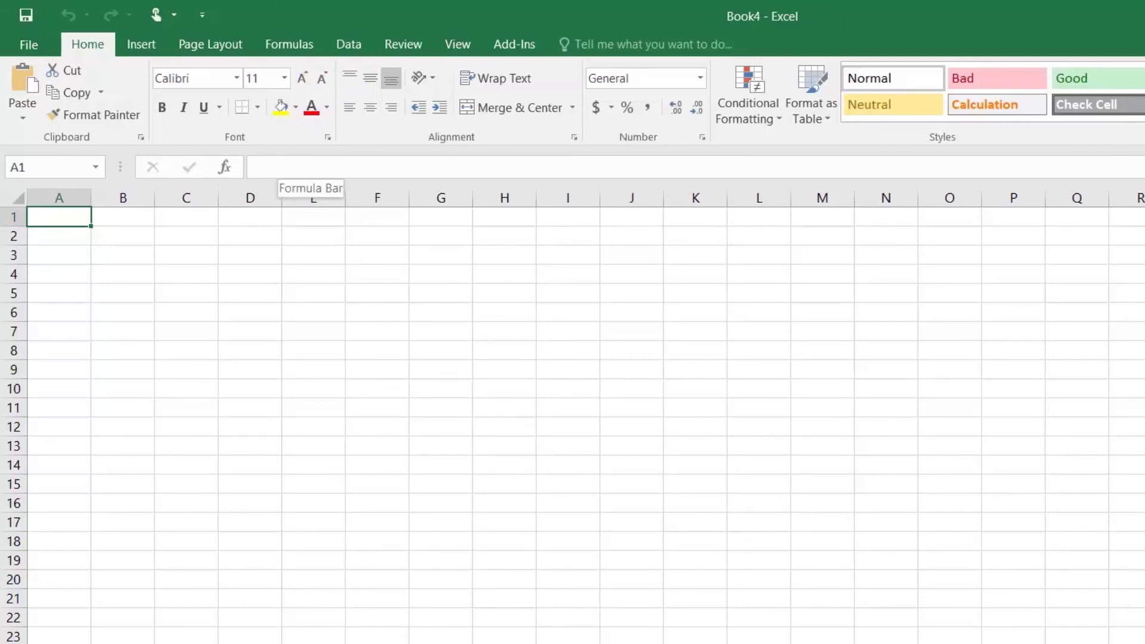
Launch Data > From Other Sources > From Microsoft Query and connect to the DATA source
left_click(360, 43)
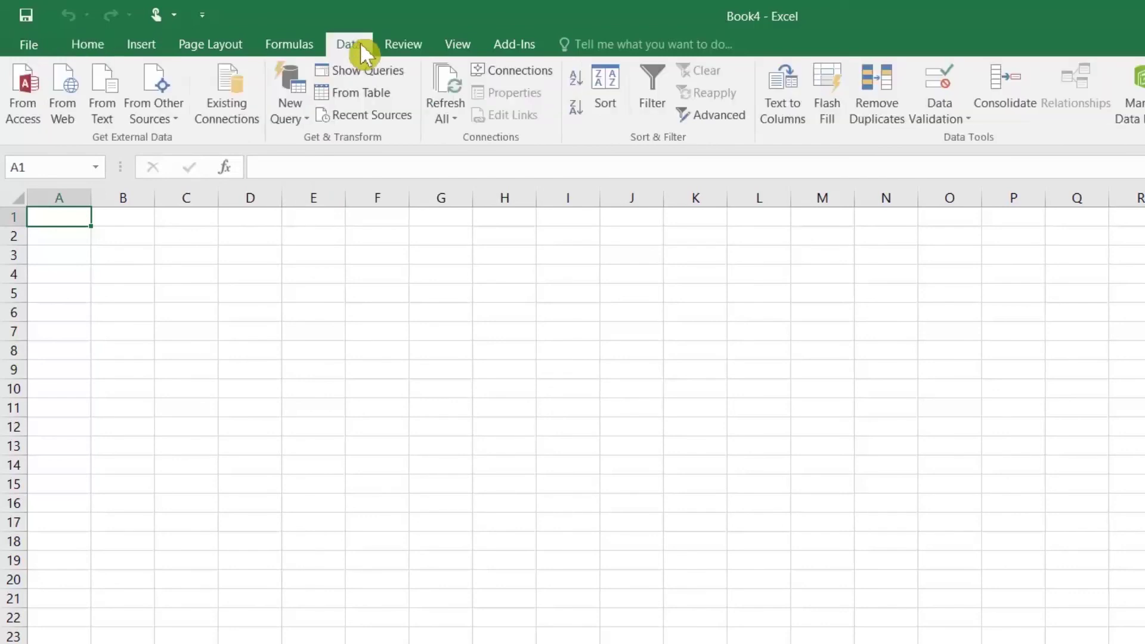
left_click(294, 130)
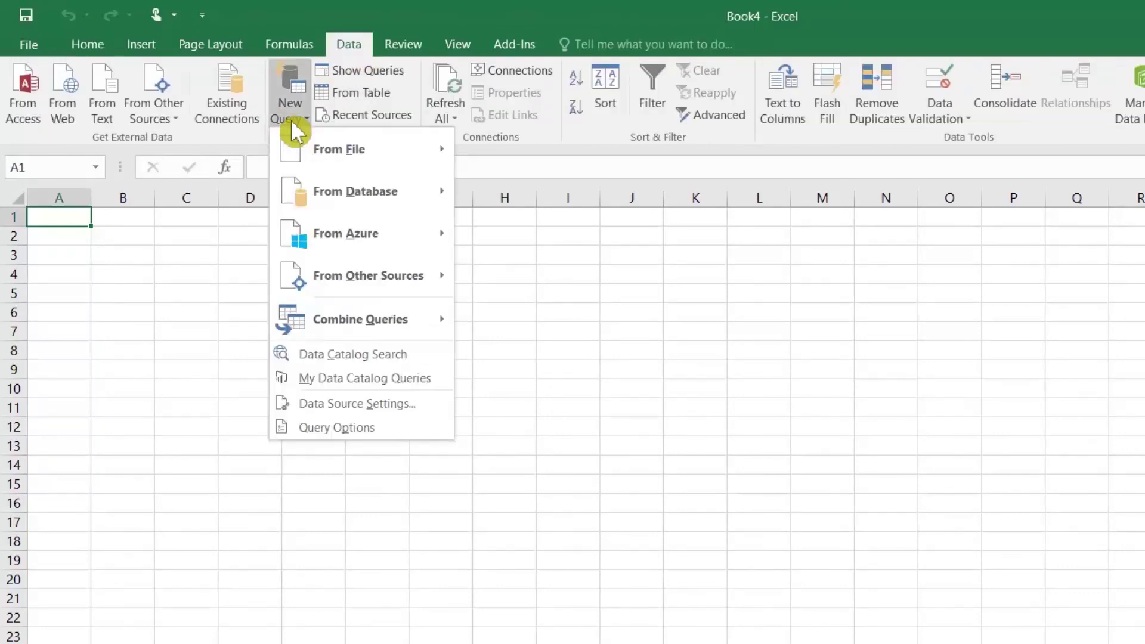
left_click(171, 119)
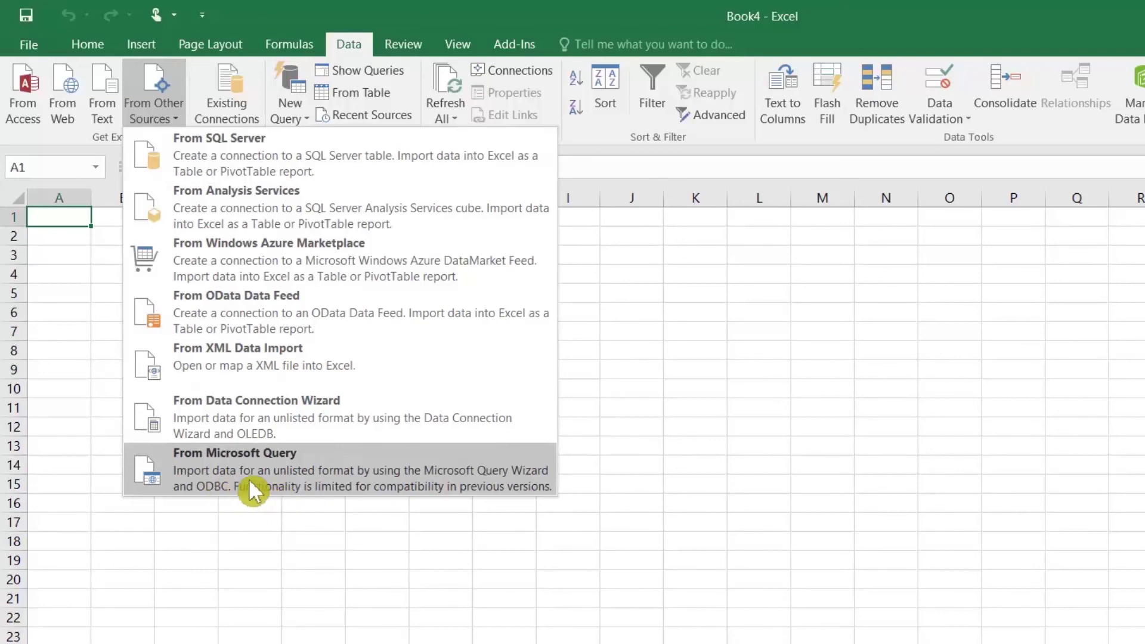
left_click(274, 478)
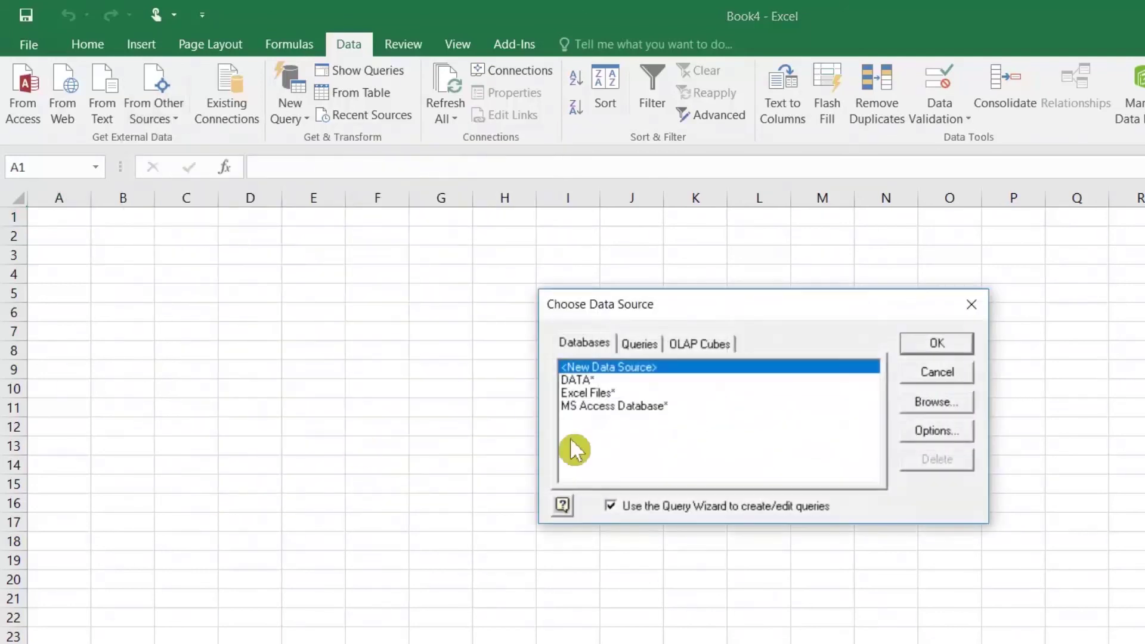
left_click(577, 380)
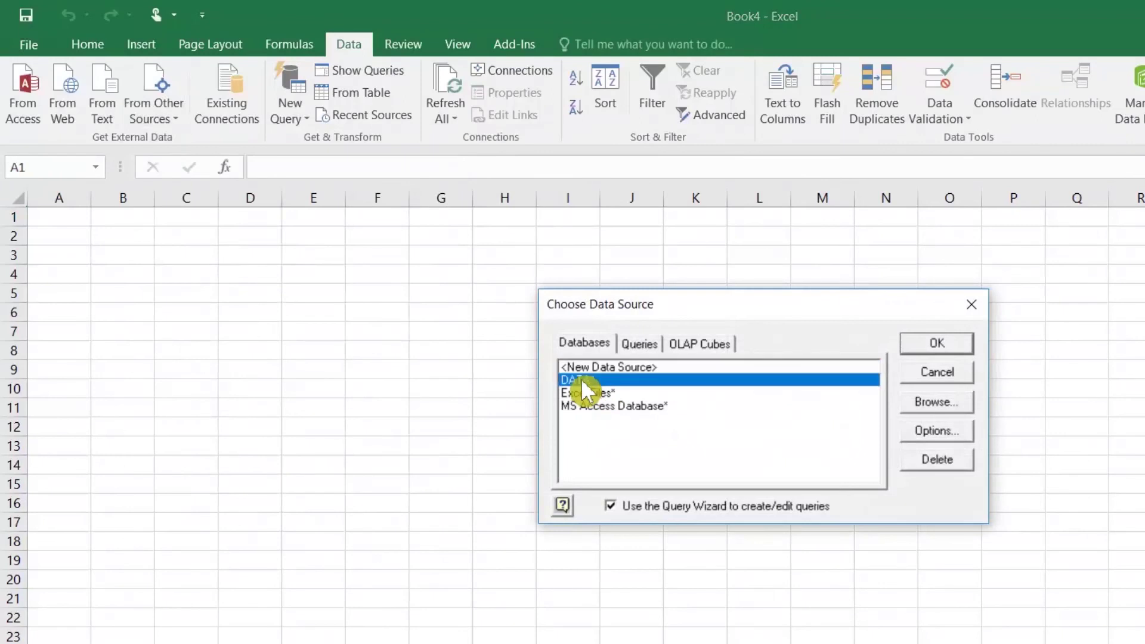
left_click(936, 343)
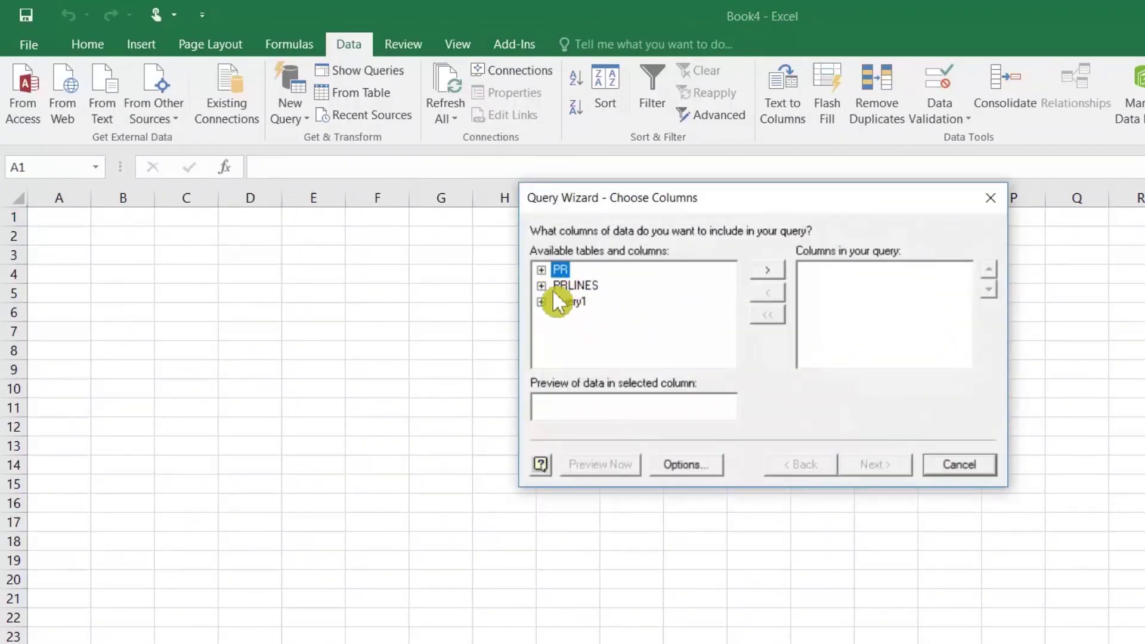
Add all PR columns to the query and filter LOG_DT to less than 2005-11-24
left_click(765, 269)
left_click(871, 466)
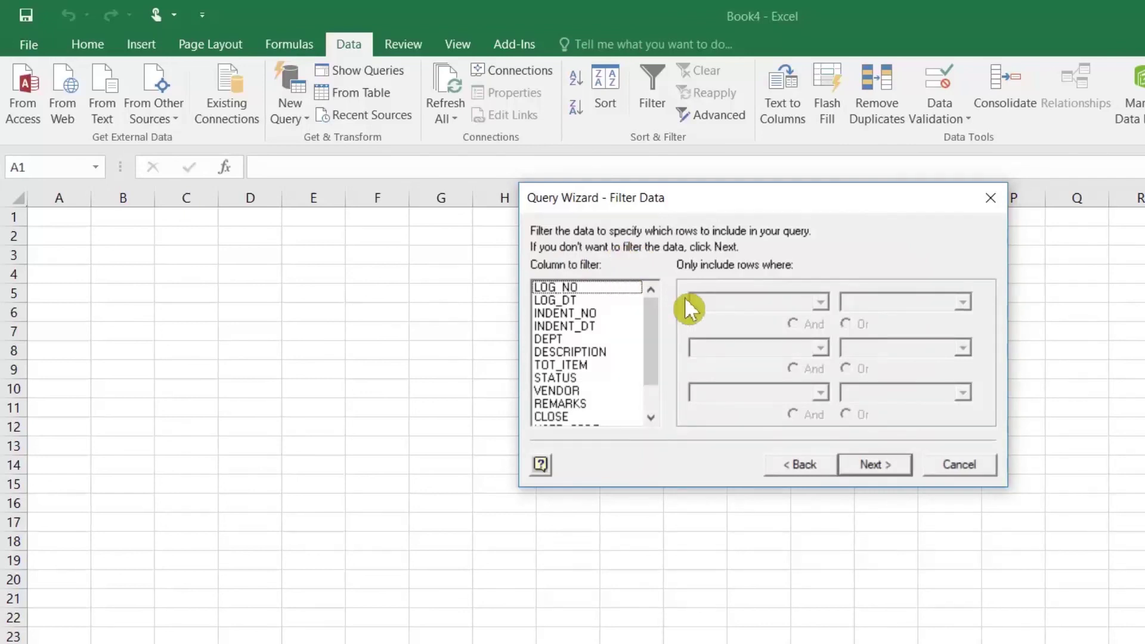
left_click(572, 299)
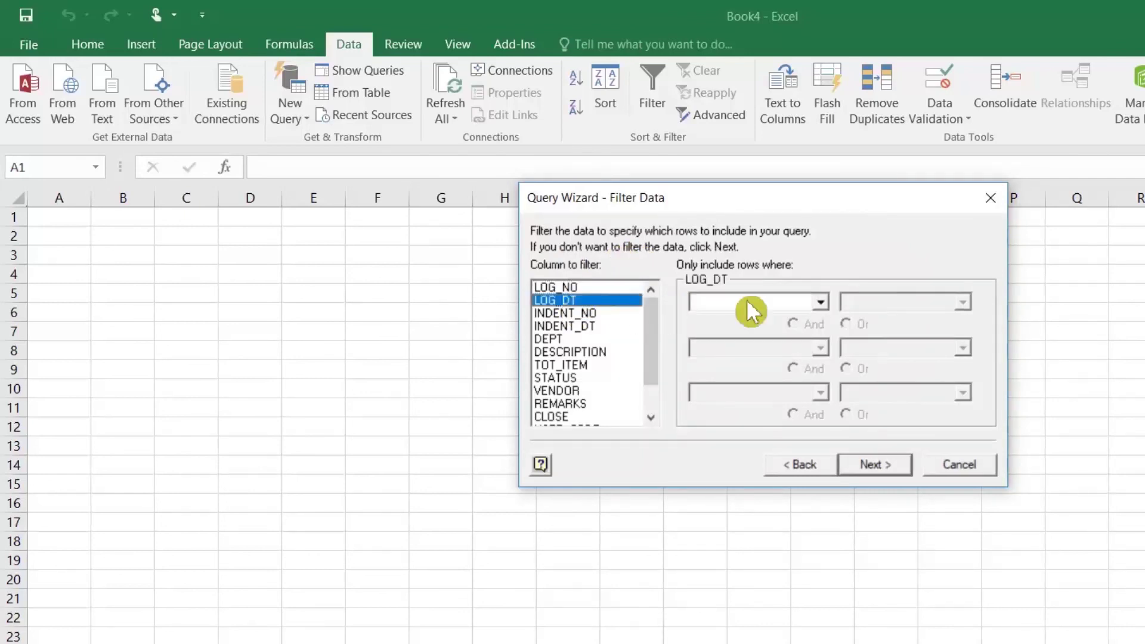
left_click(828, 300)
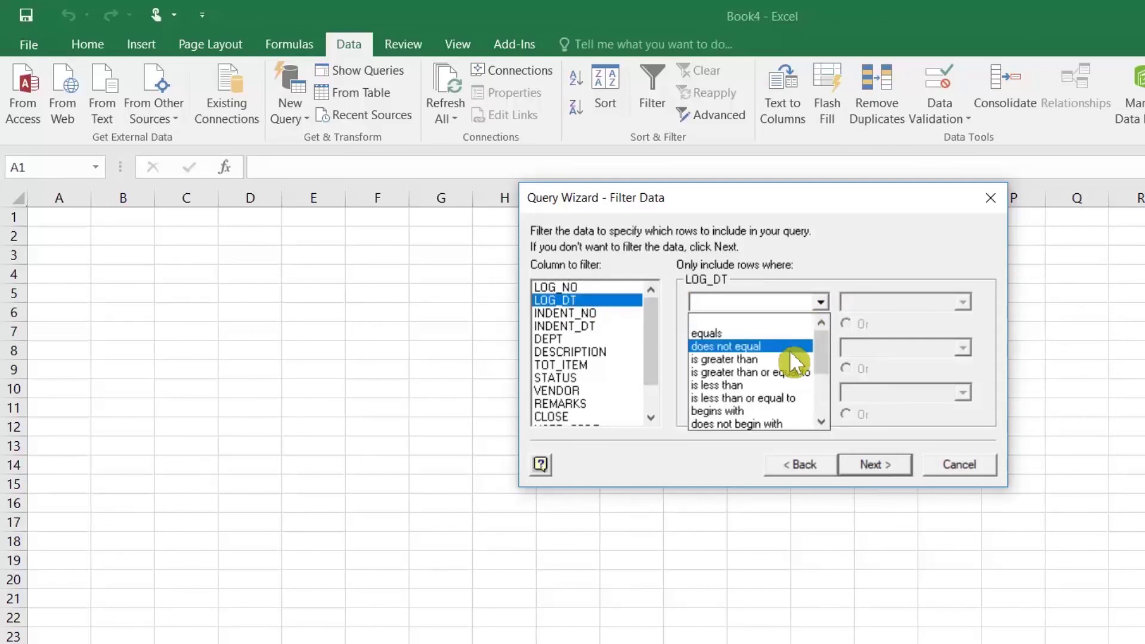
left_click(770, 385)
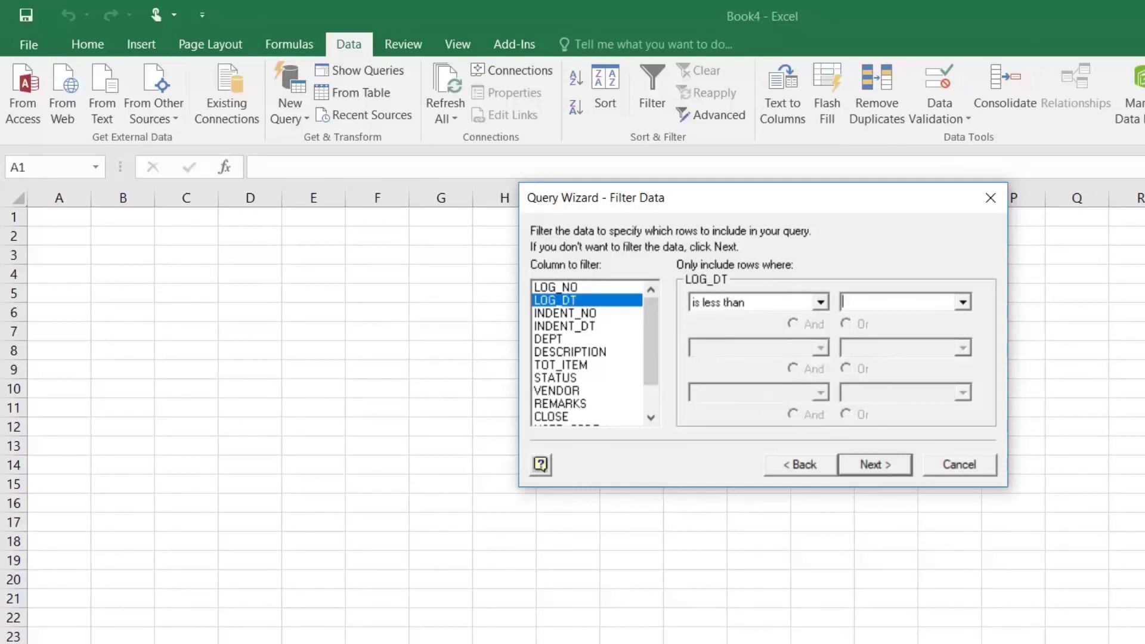
left_click(963, 302)
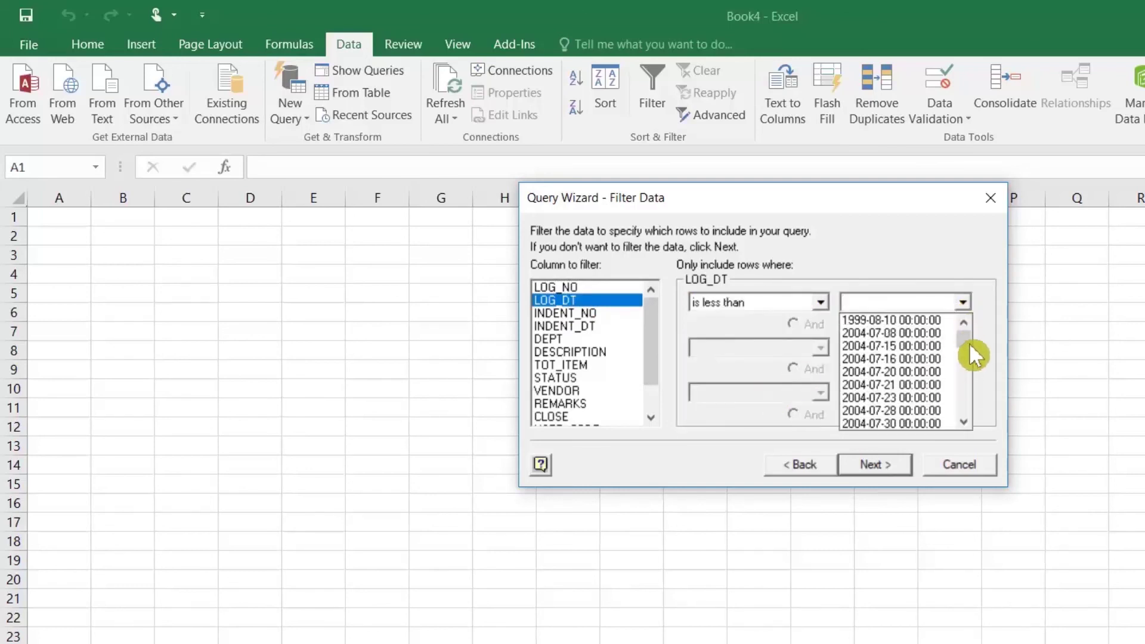
left_click_drag(969, 349, 972, 368)
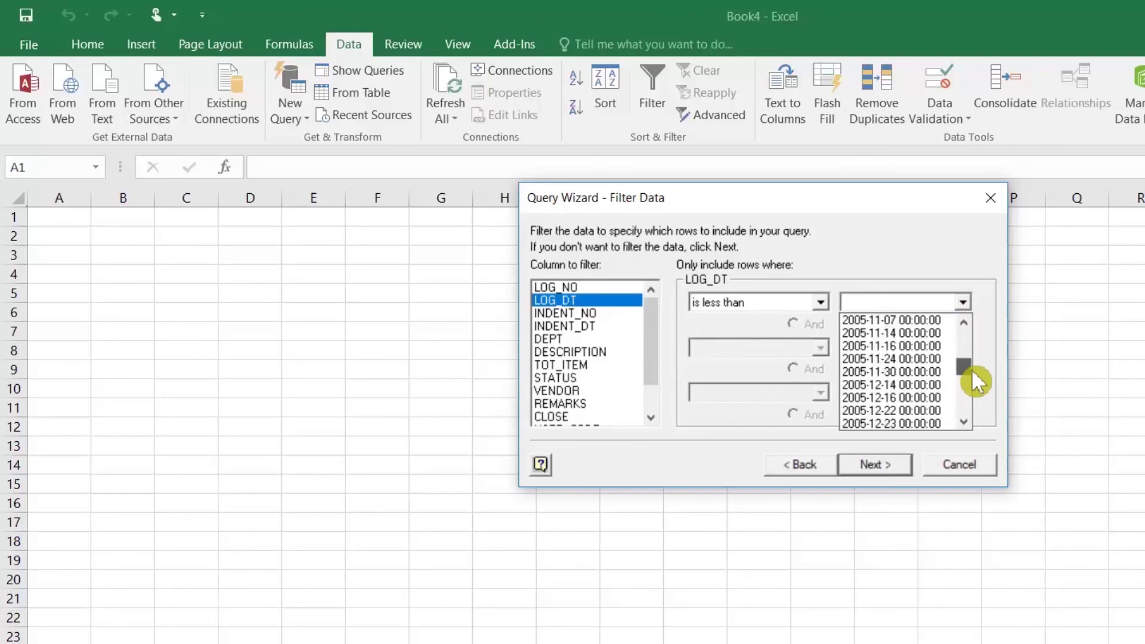
left_click(889, 357)
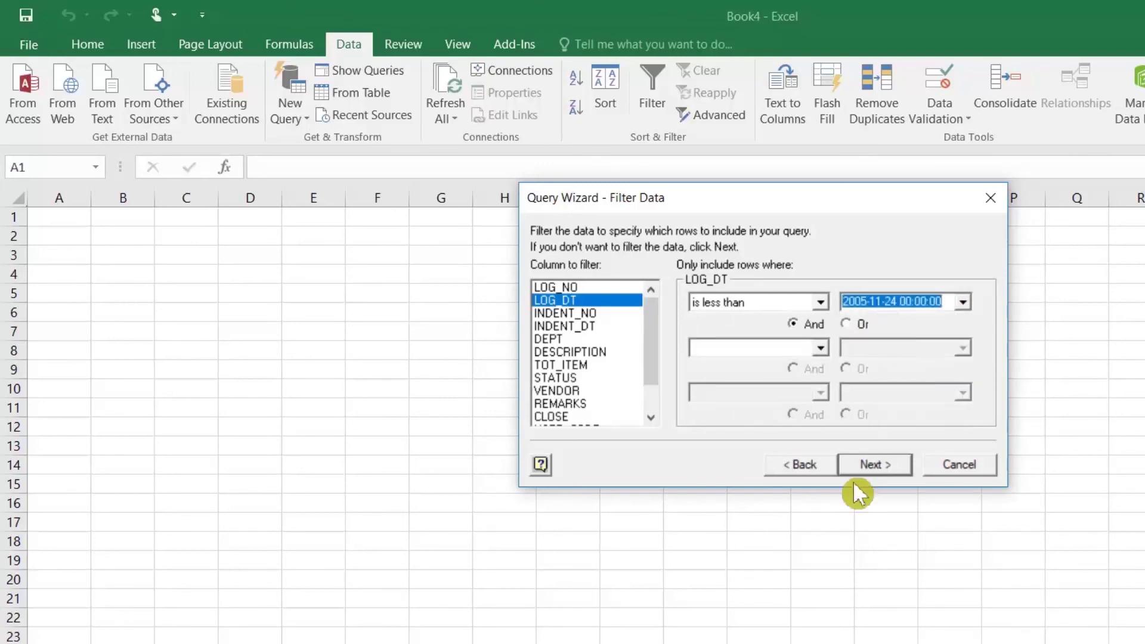
Skip sorting and finish the Query Wizard
left_click(880, 462)
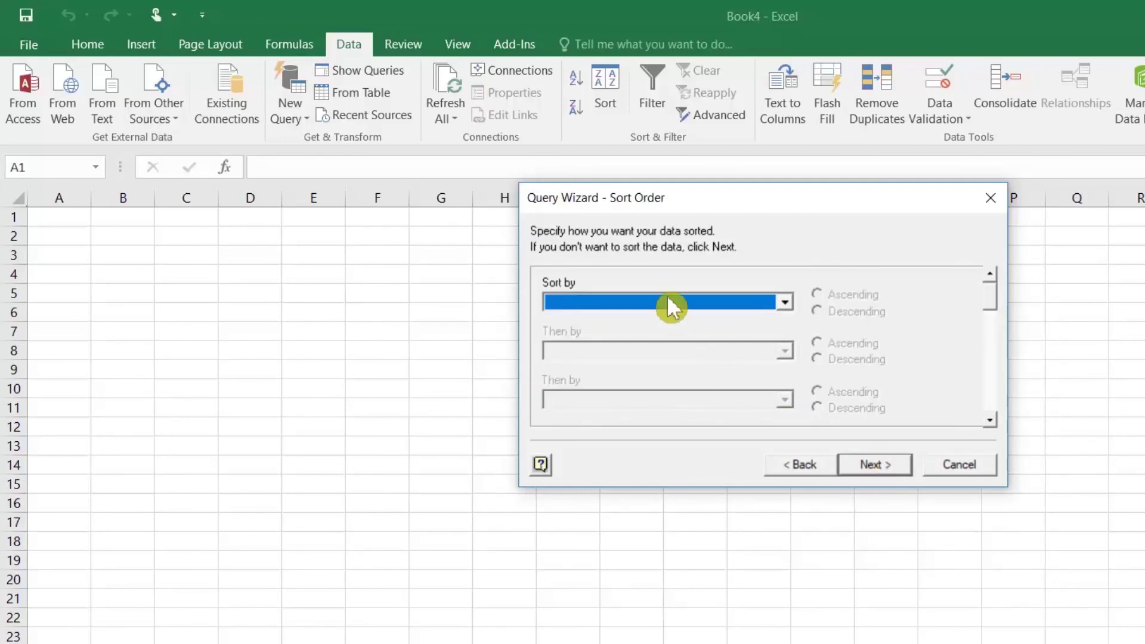
left_click(889, 464)
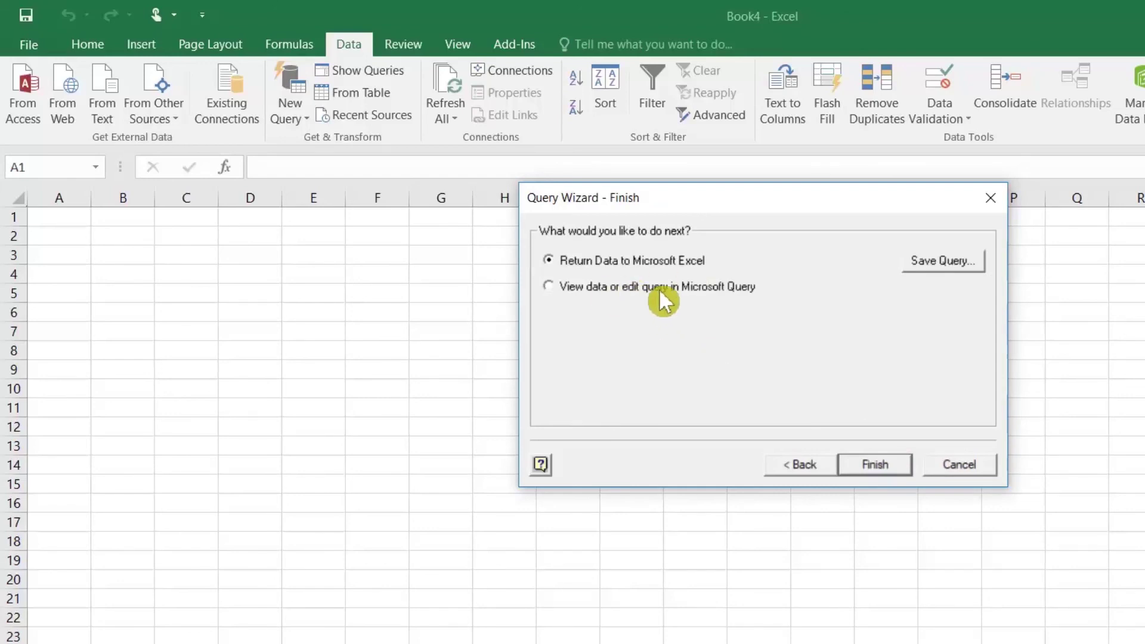
left_click(876, 466)
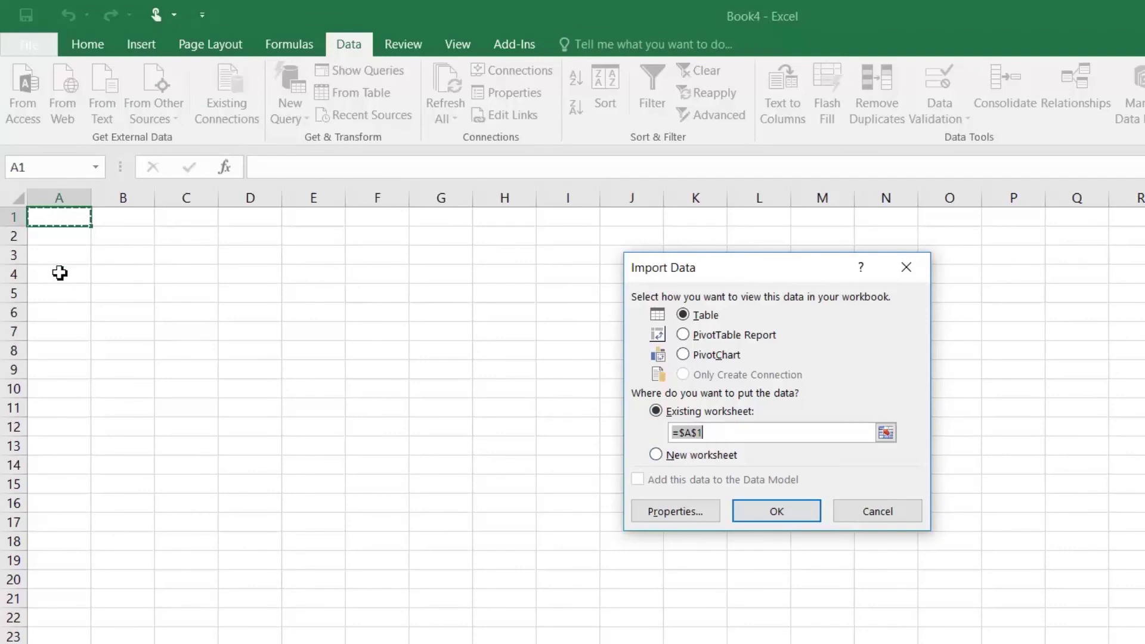
Import the query as a table at A2 and inspect its INDENT_NO and LOG_DT values
left_click(56, 237)
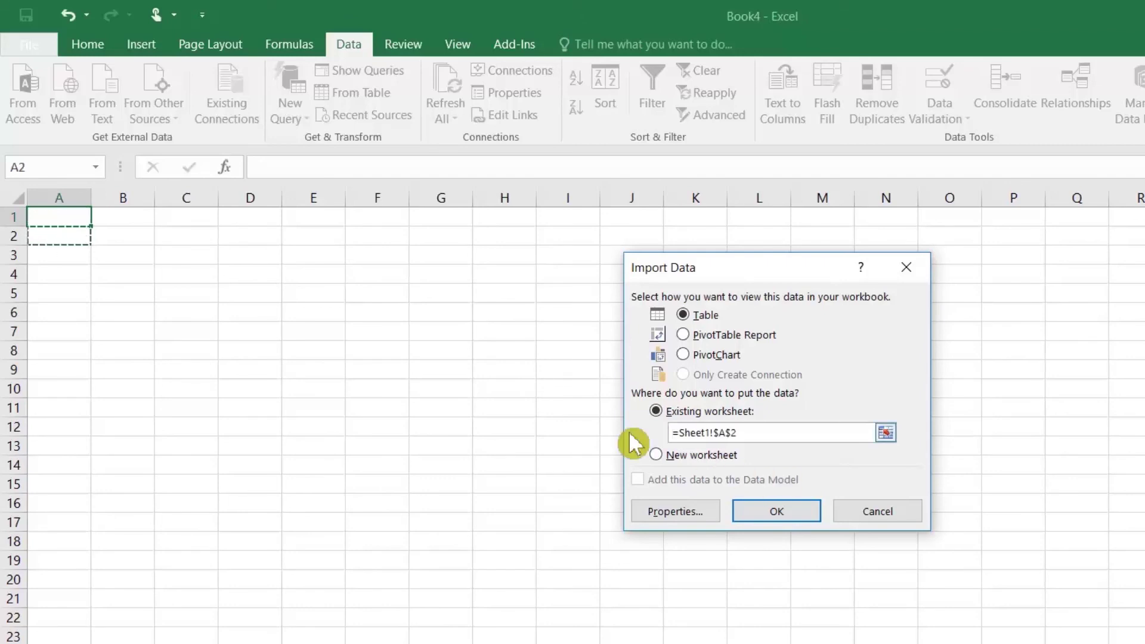
left_click(766, 522)
left_click(286, 302)
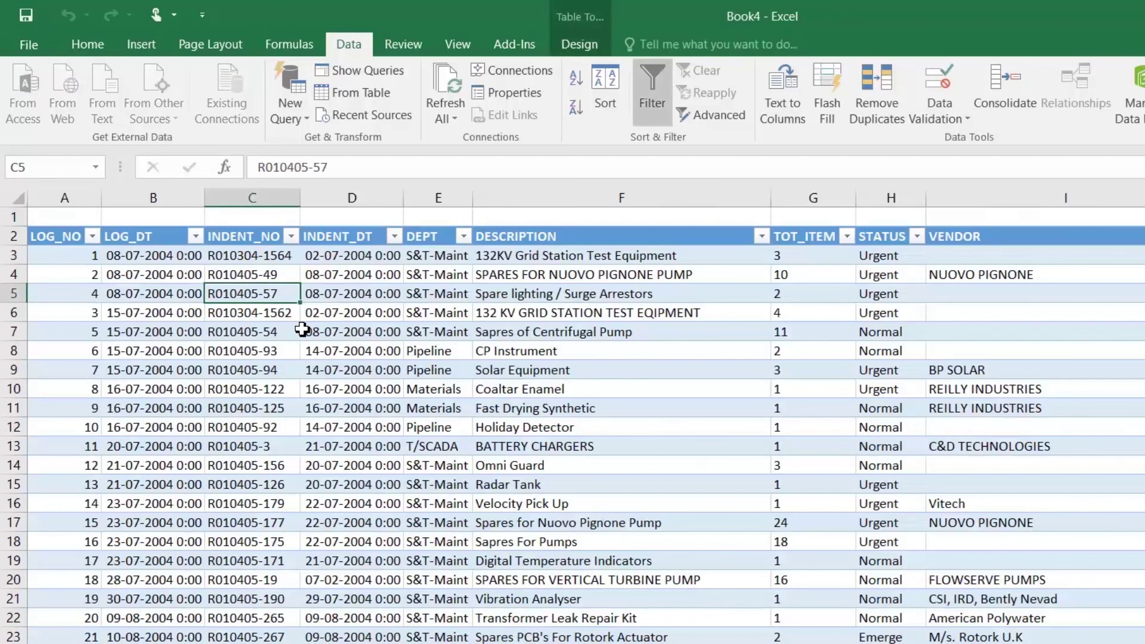
left_click(166, 293)
Browse the imported table's rows and headers and check the LOG_DT filter without changes
scroll(239, 364, "down", 17)
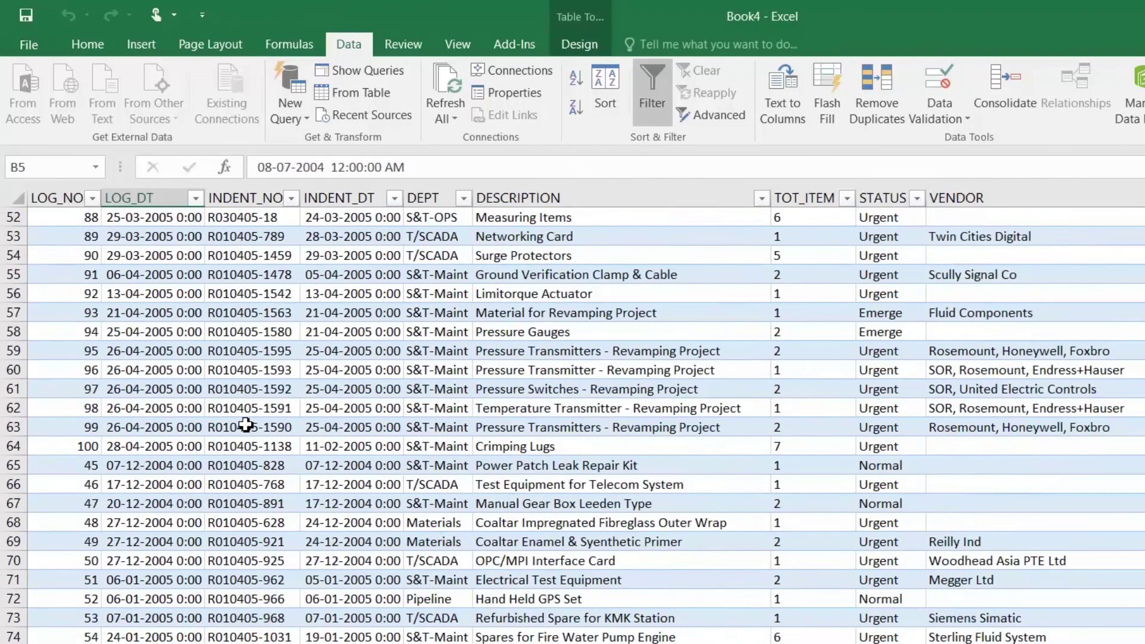
scroll(246, 425, "down", 3)
left_click(731, 276)
scroll(733, 273, "up", 13)
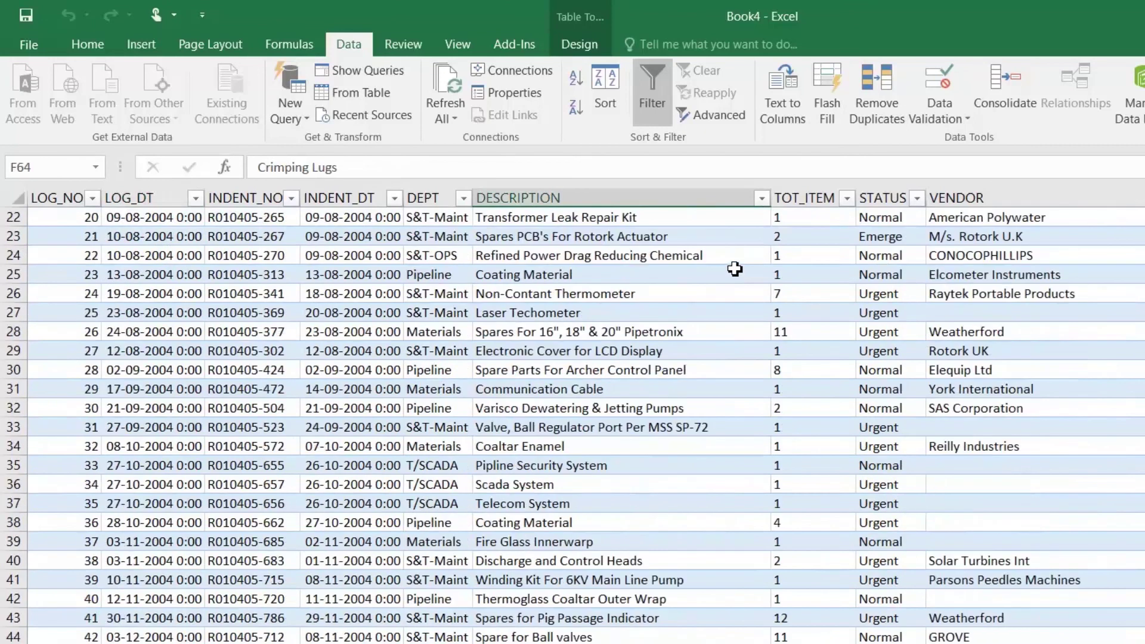
key("Up")
key("Up")
key("Up")
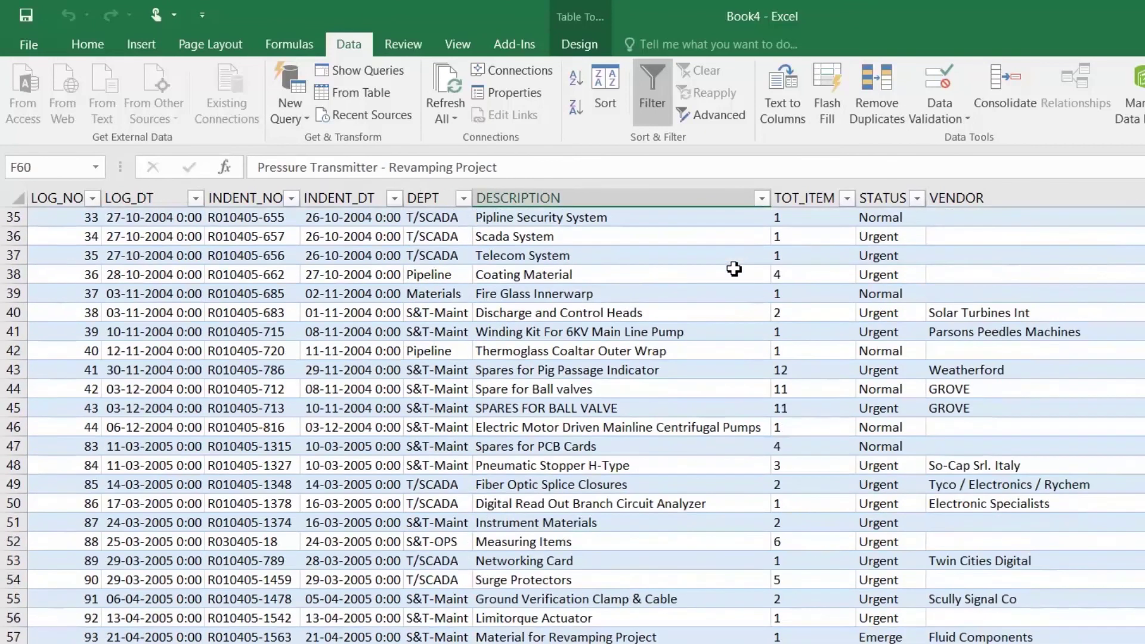
key("ctrl+Up")
key("Right")
key("Right")
key("Right")
key("Right")
key("Right")
key("Right")
key("Right")
key("Right")
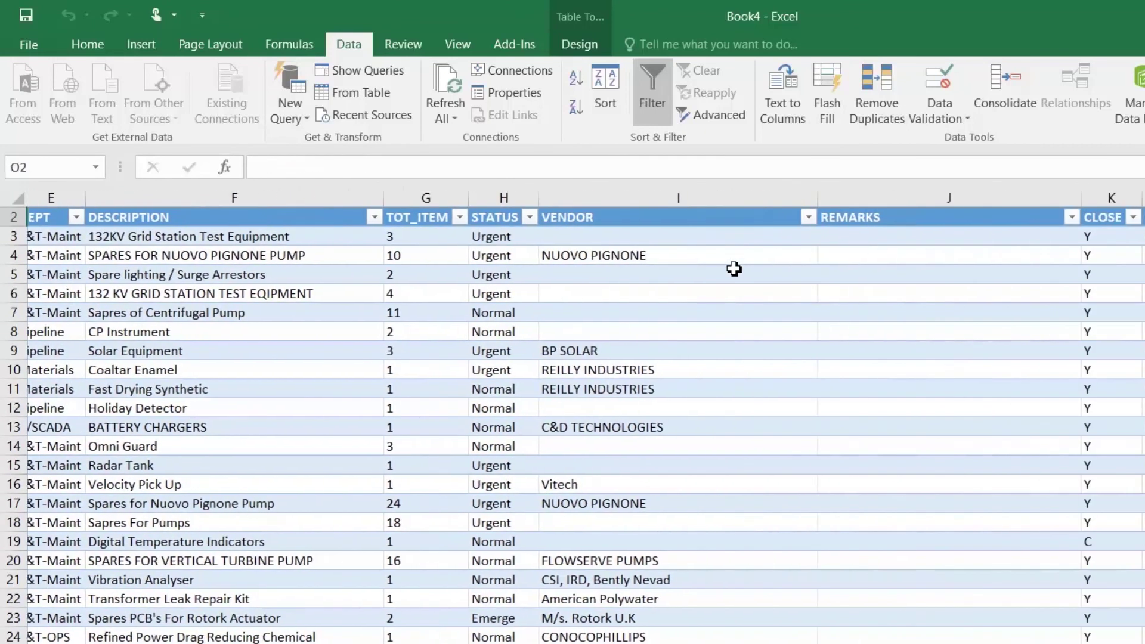
key("ctrl+Left")
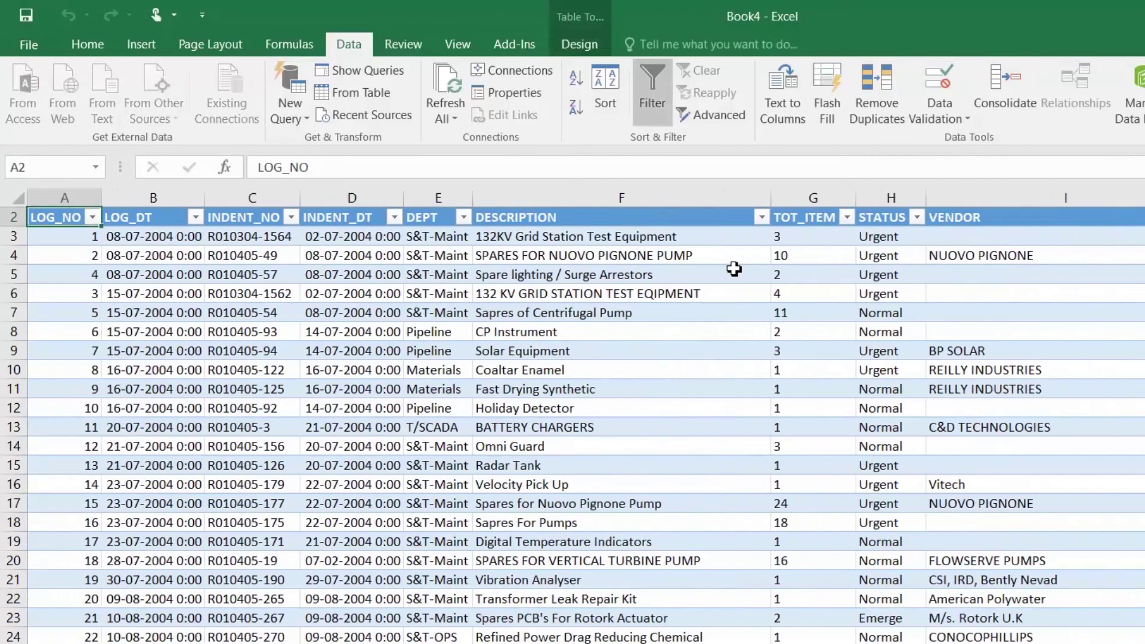
left_click(156, 352)
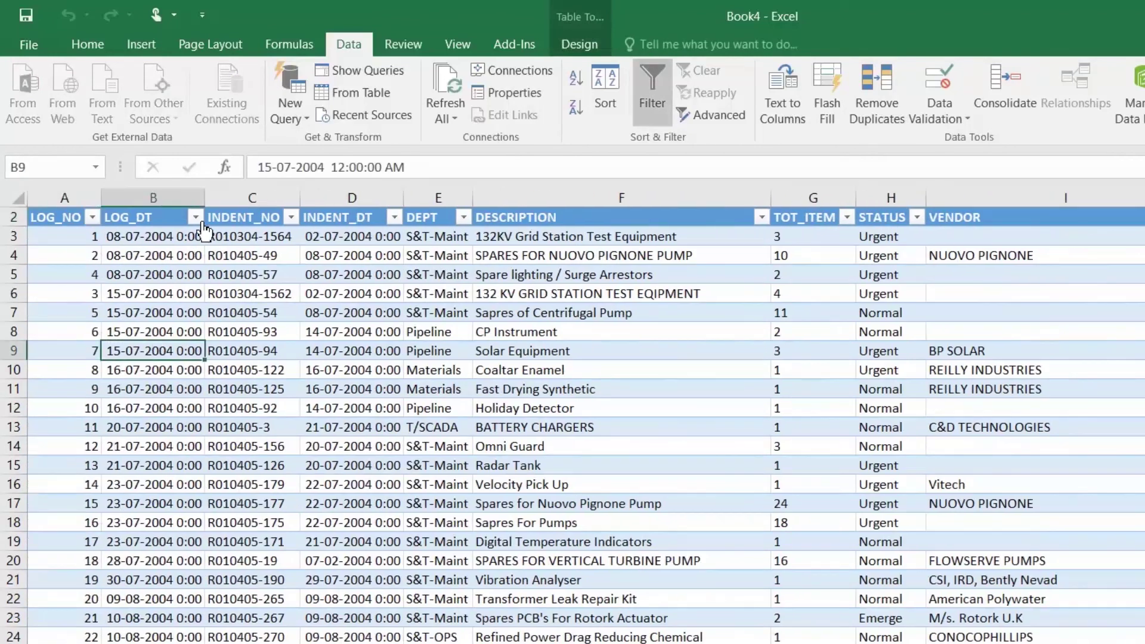
left_click(195, 217)
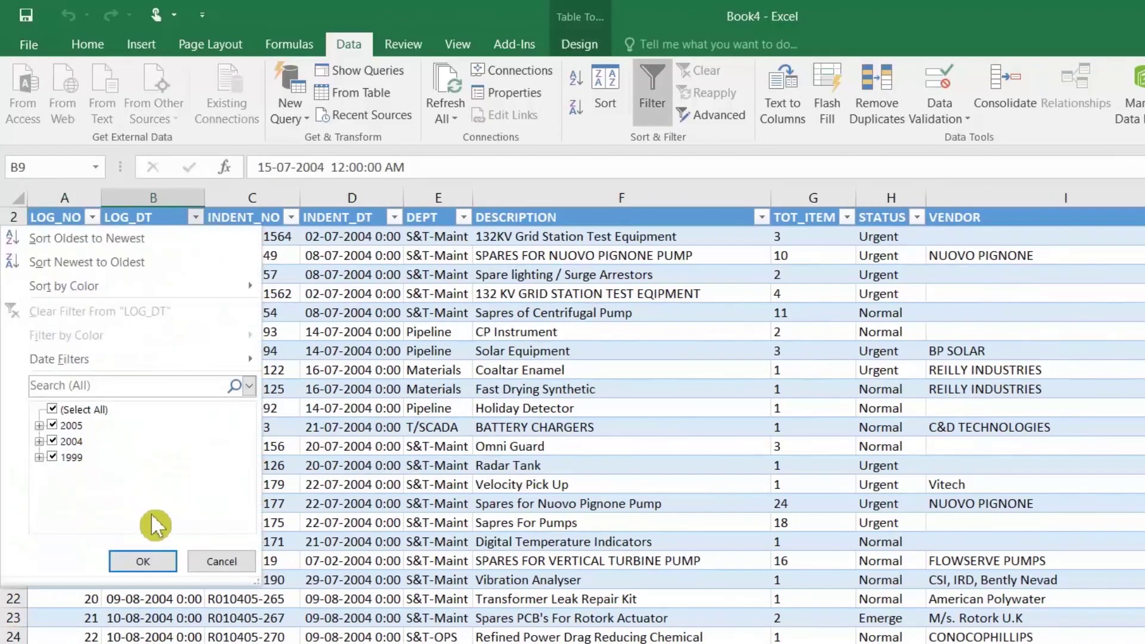
left_click(221, 561)
left_click(150, 293)
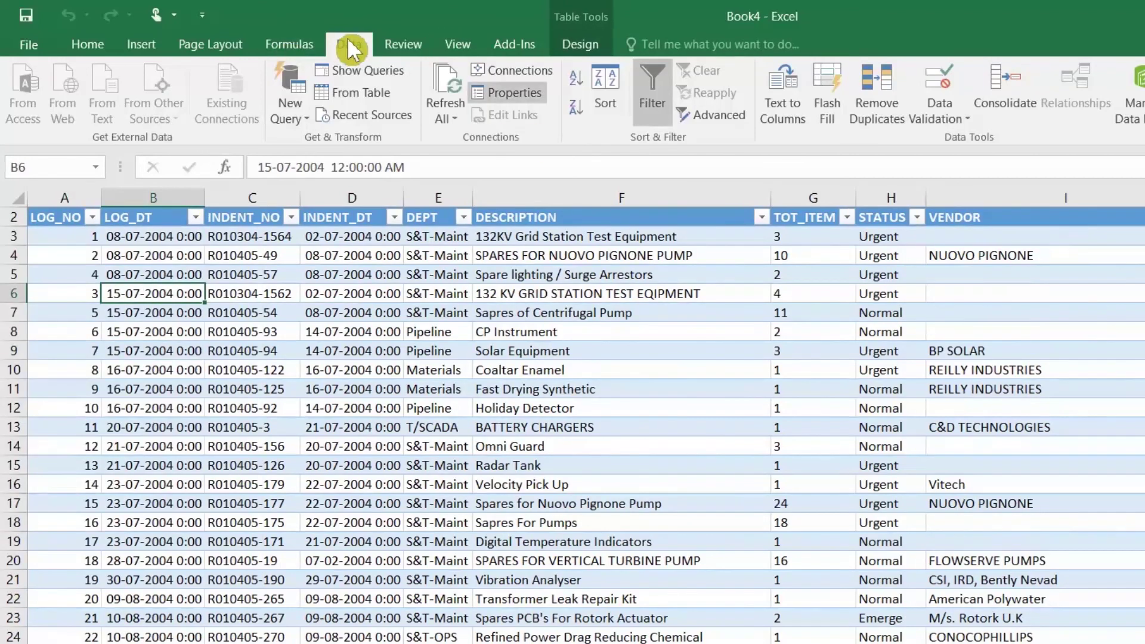
Edit the Query from DATA connection's command text so the LOG_DT cutoff year becomes 2010
left_click(524, 70)
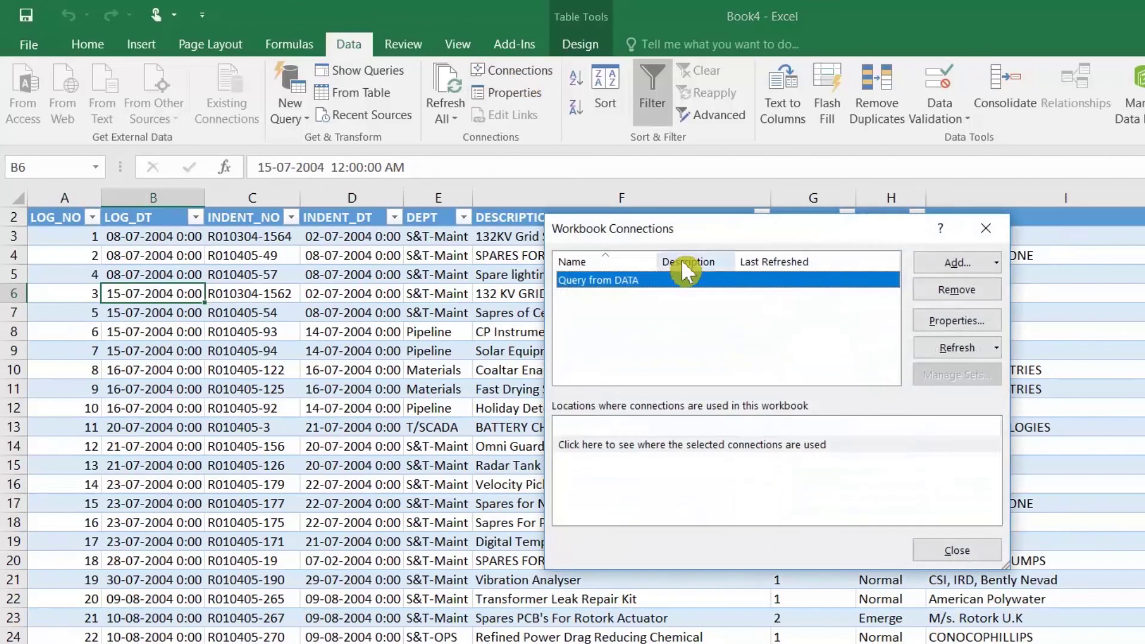
left_click(953, 325)
left_click(670, 248)
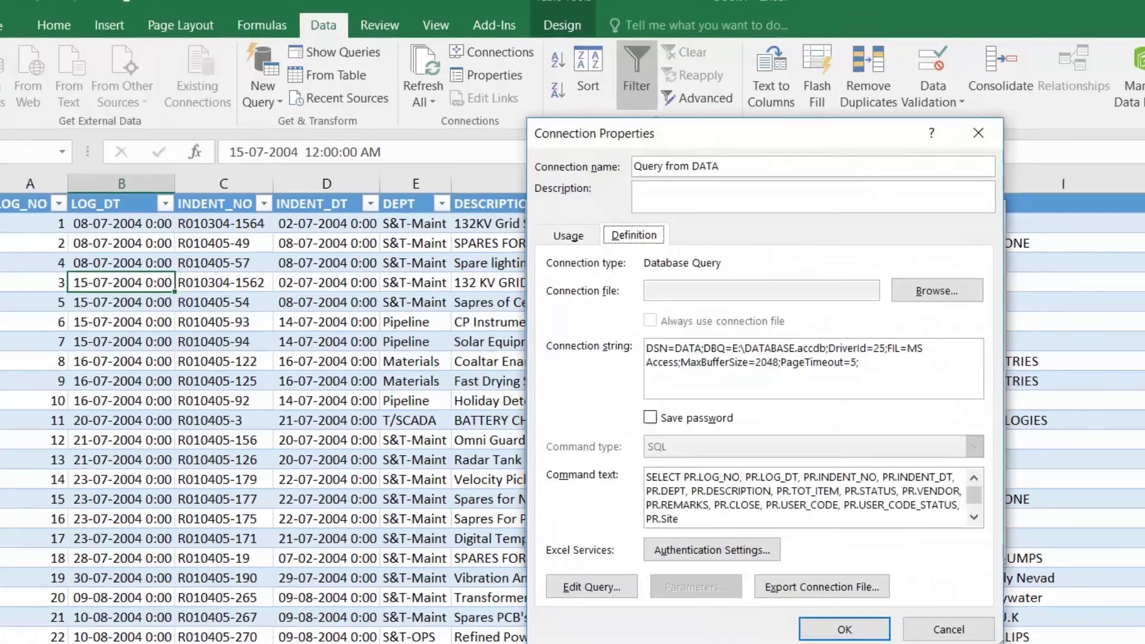
left_click(829, 523)
scroll(829, 520, "down", 1)
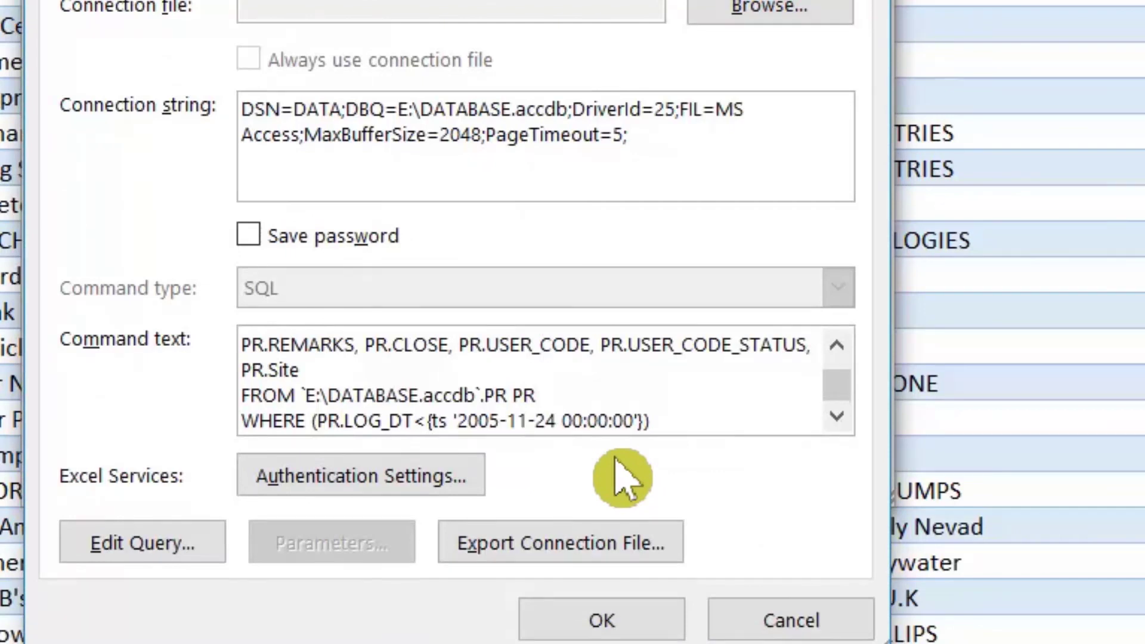
key("BackSpace")
key("BackSpace")
type("10")
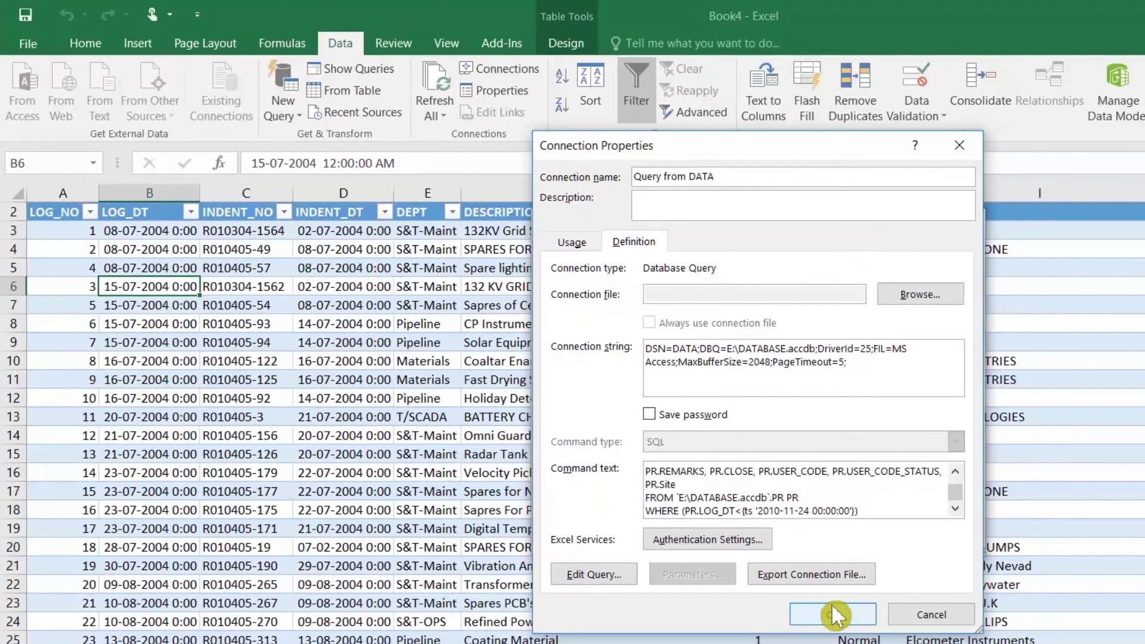
left_click(602, 621)
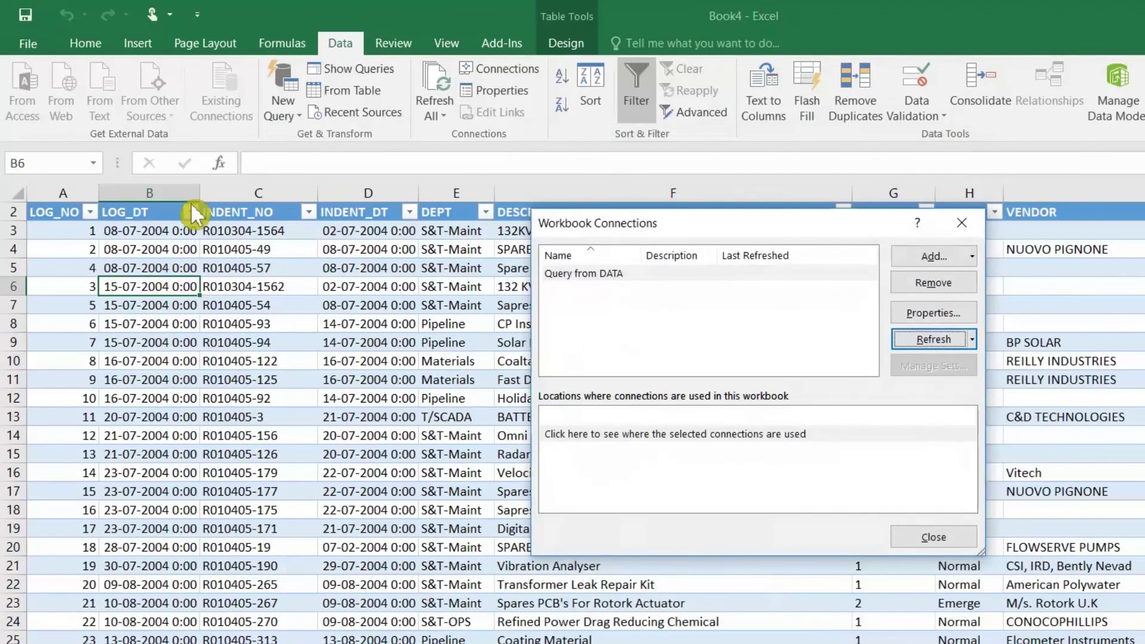
left_click(915, 538)
left_click(128, 214)
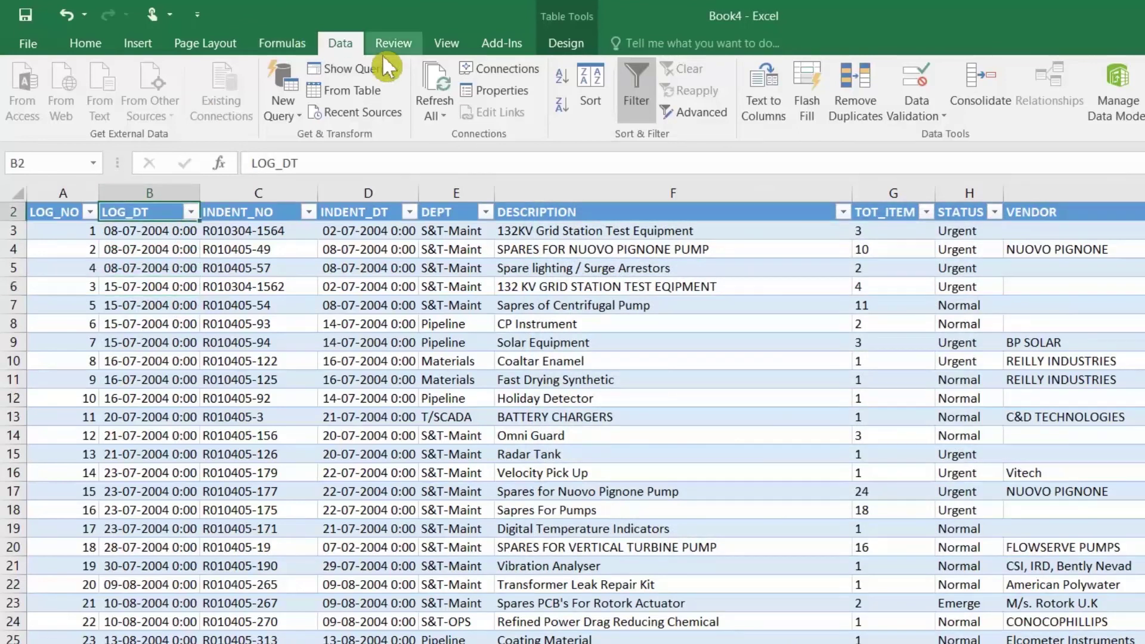
Sort the table by LOG_DT newest first and check the STATUS column's filter values
left_click(559, 120)
left_click(156, 265)
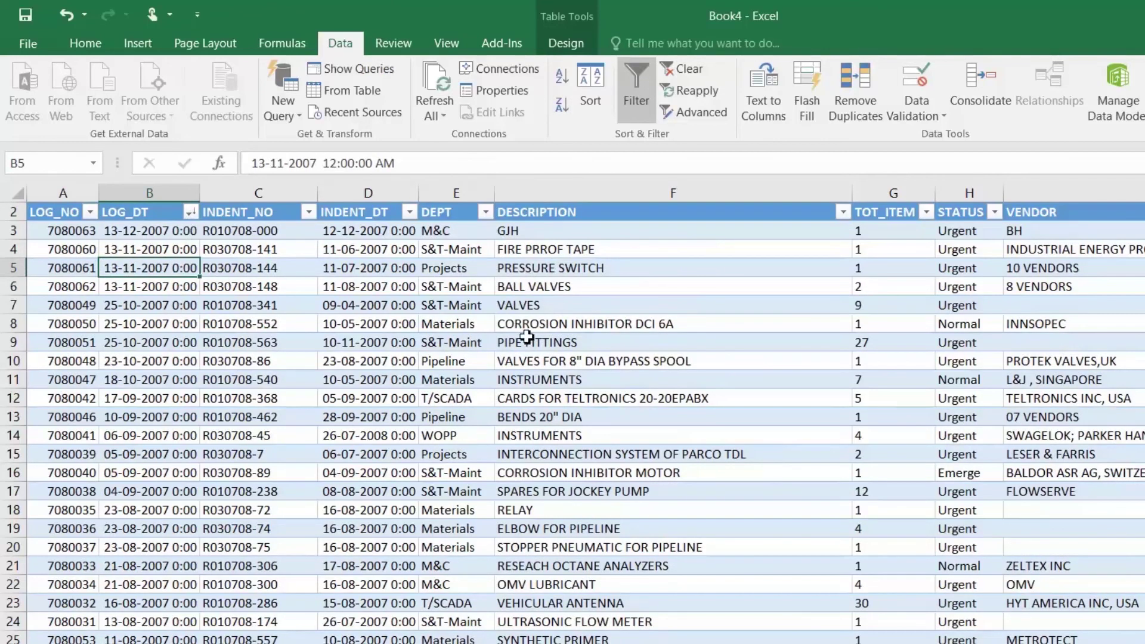
left_click(958, 310)
left_click(994, 213)
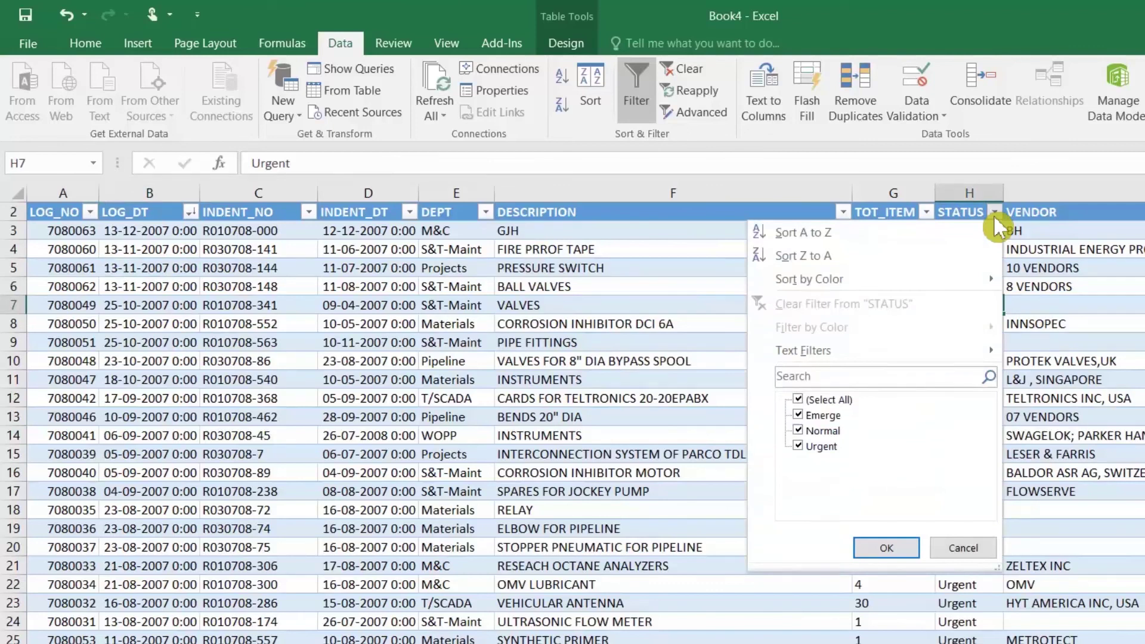
left_click(995, 213)
left_click(958, 268)
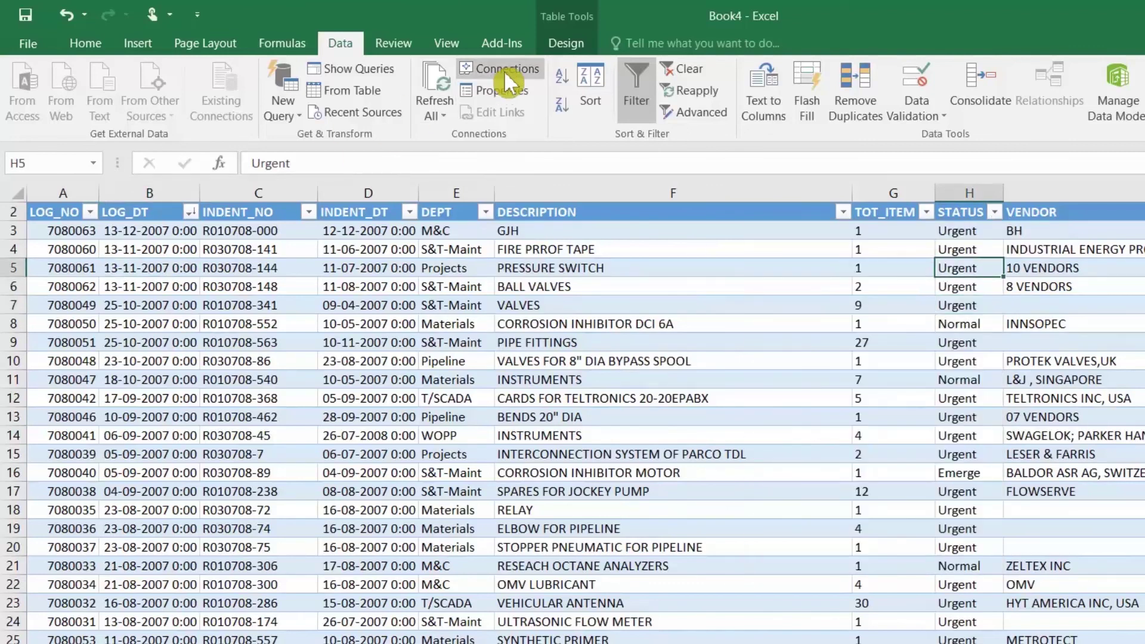
Add AND STATUS='URGENT' to the connection's command text and change the cutoff year to 2020
left_click(504, 71)
left_click(946, 326)
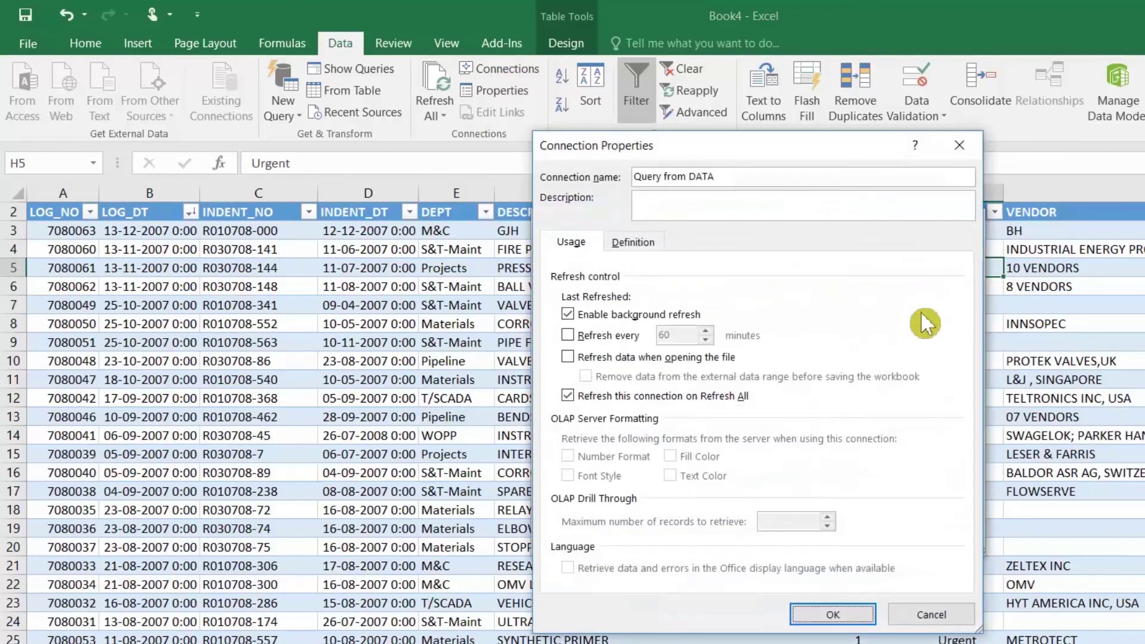
left_click(642, 240)
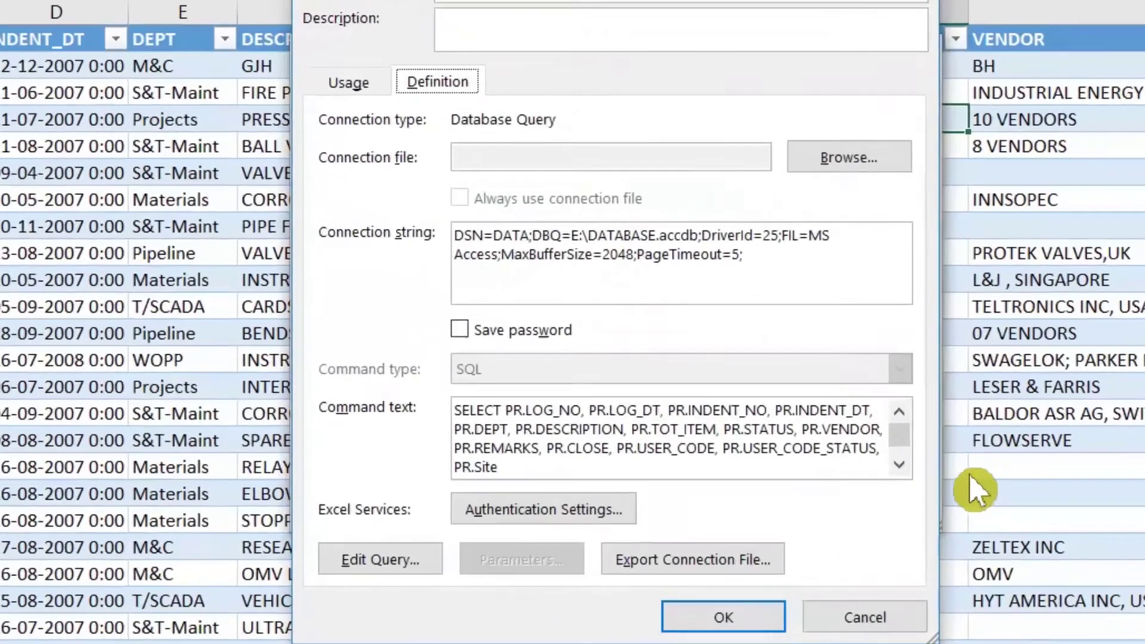
scroll(859, 411, "down", 1)
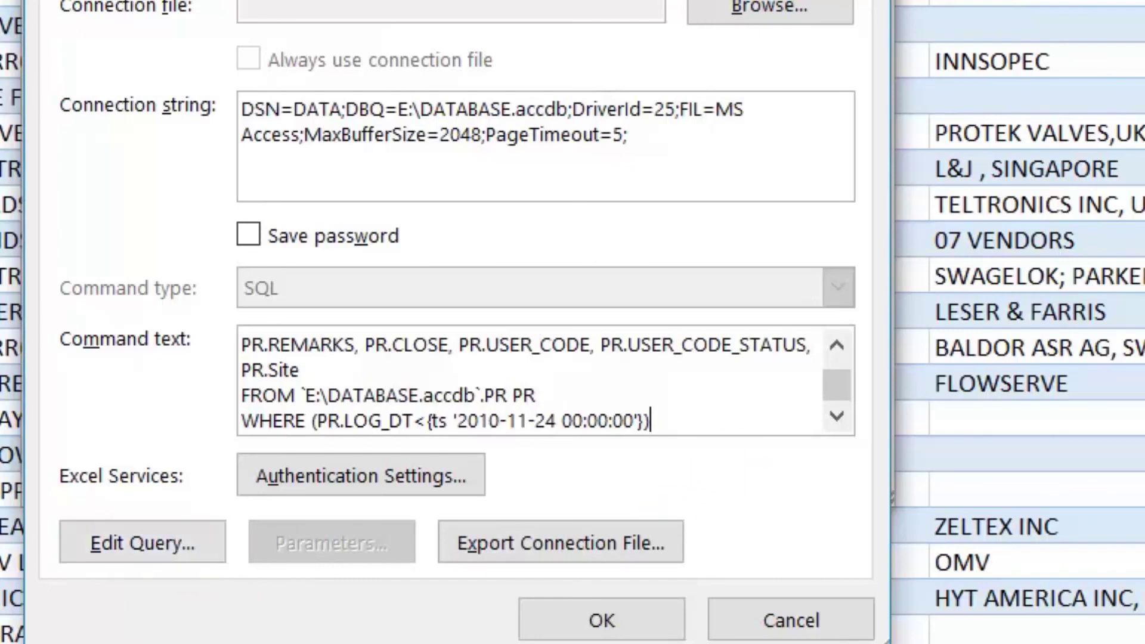
key("Return")
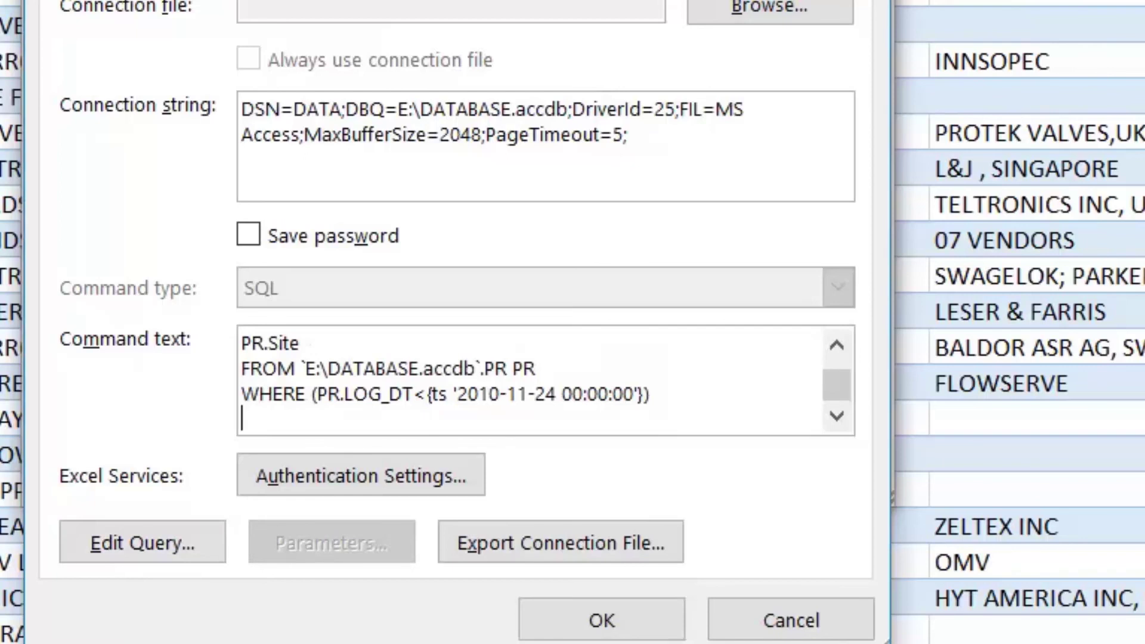
type("AND S")
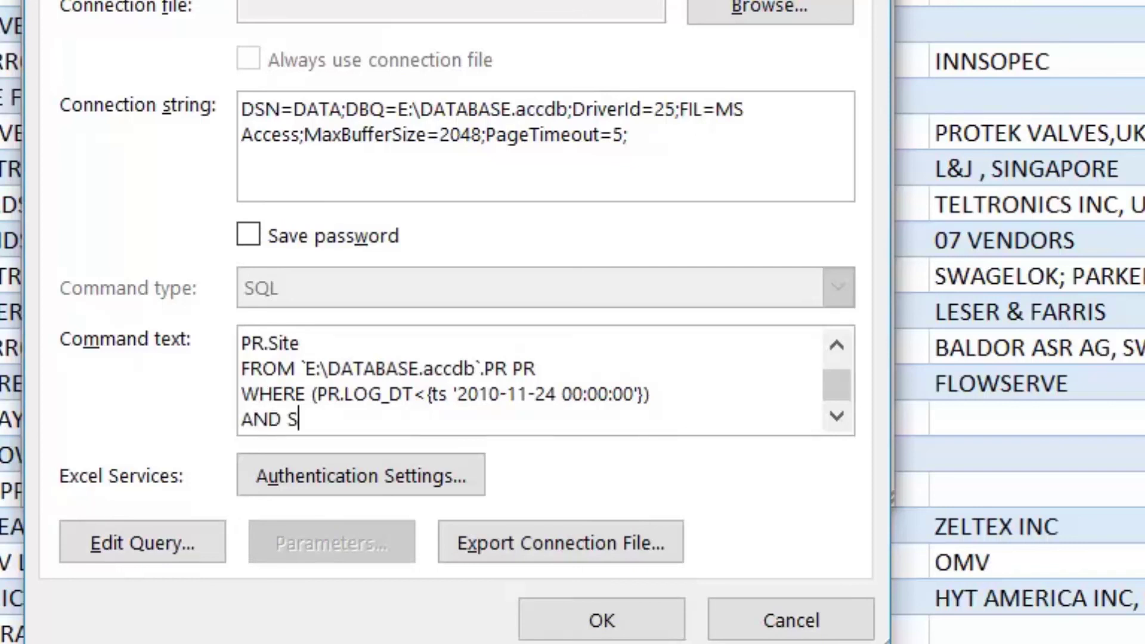
type("TATUS='URGENT")
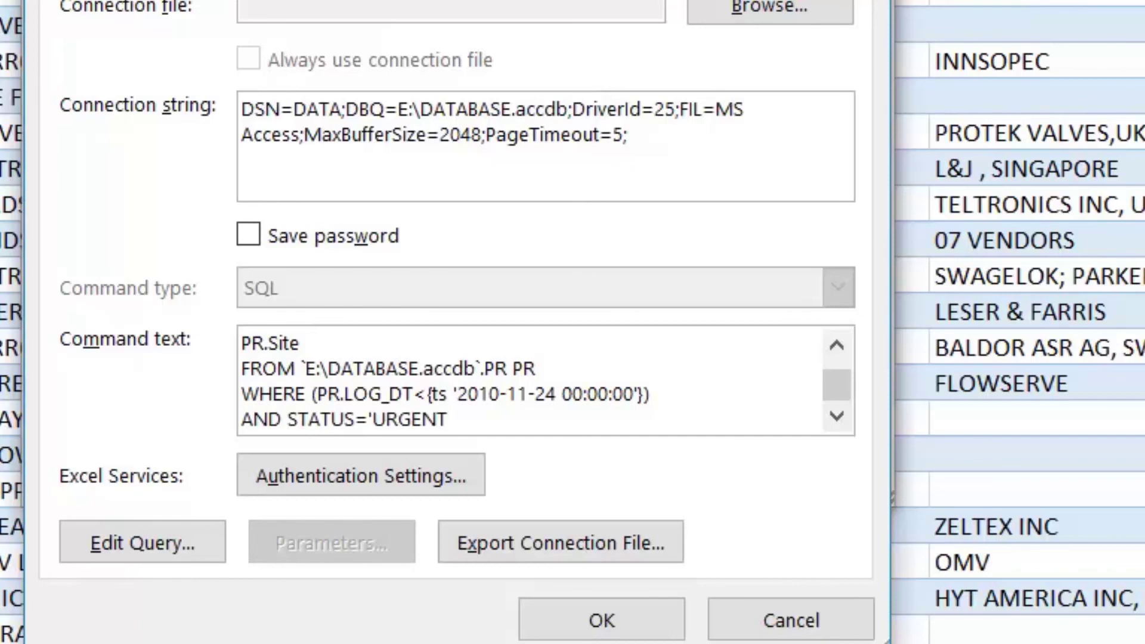
left_click(500, 394)
key("BackSpace")
type("0")
left_click(601, 620)
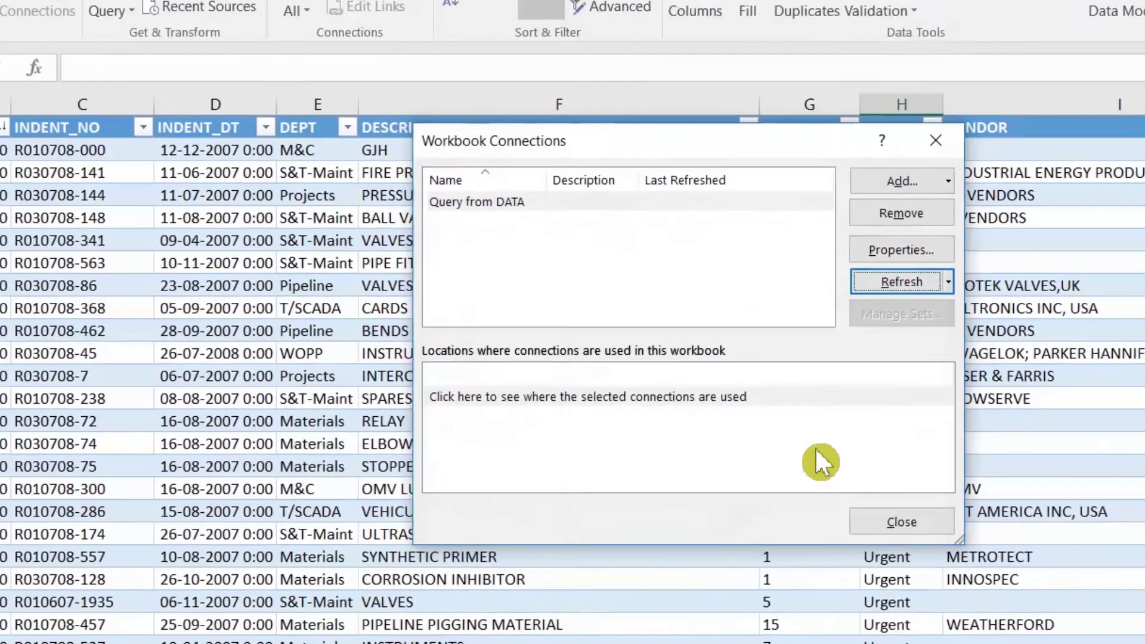
Close the connections list and check the STATUS and LOG_DT filters for only Urgent records
left_click(813, 479)
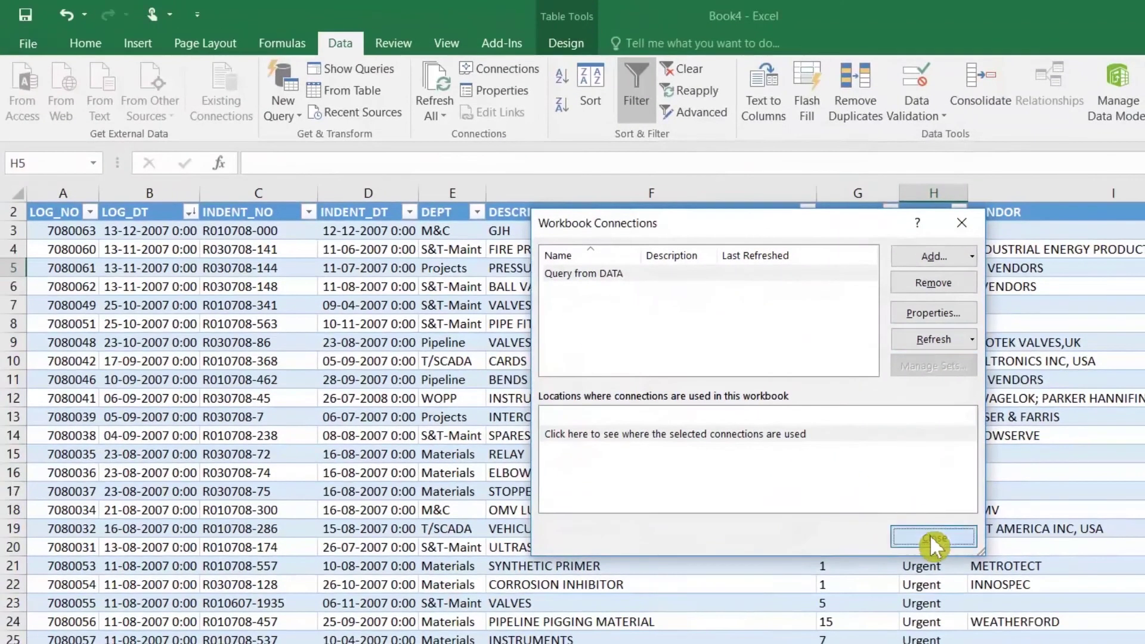
left_click(937, 305)
left_click(936, 231)
left_click(958, 213)
left_click(959, 219)
left_click(946, 263)
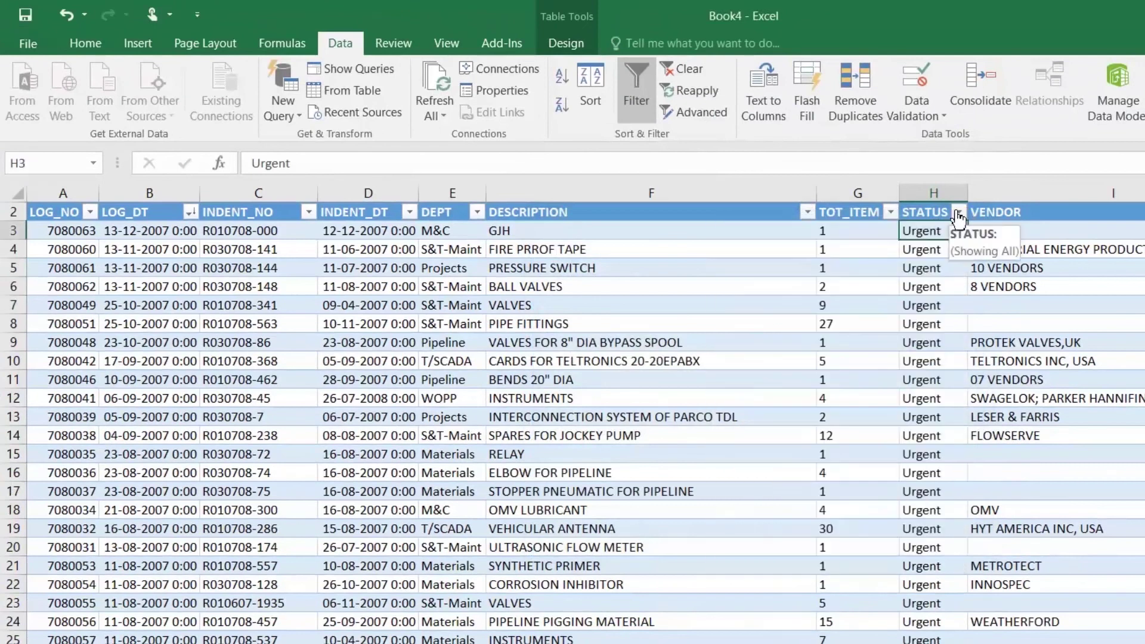
left_click(190, 213)
left_click(194, 213)
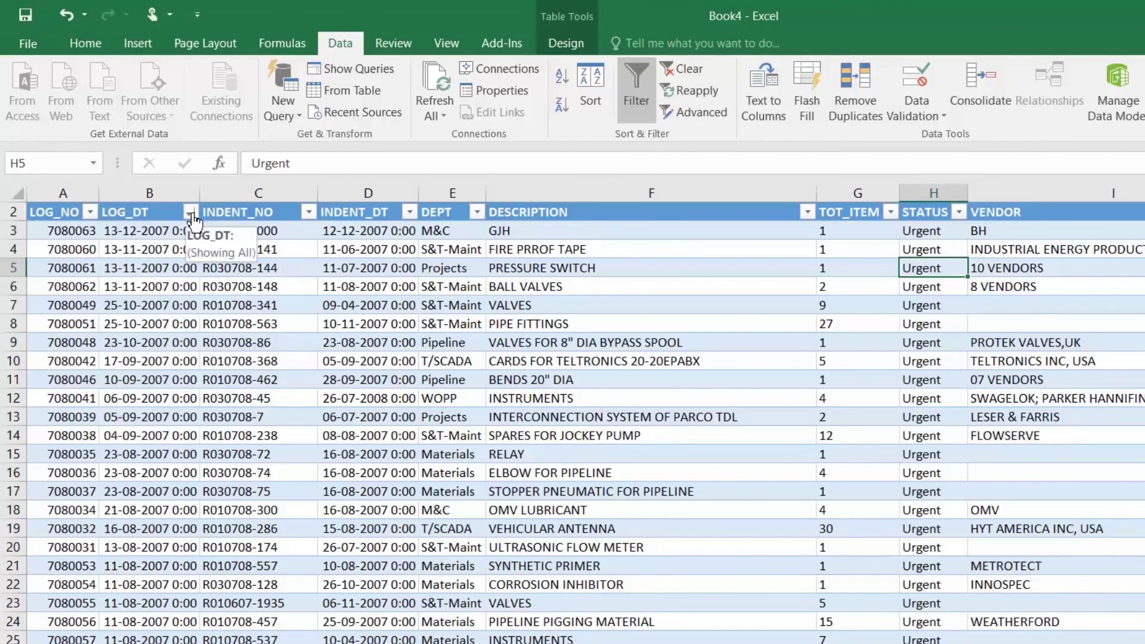
left_click(169, 293)
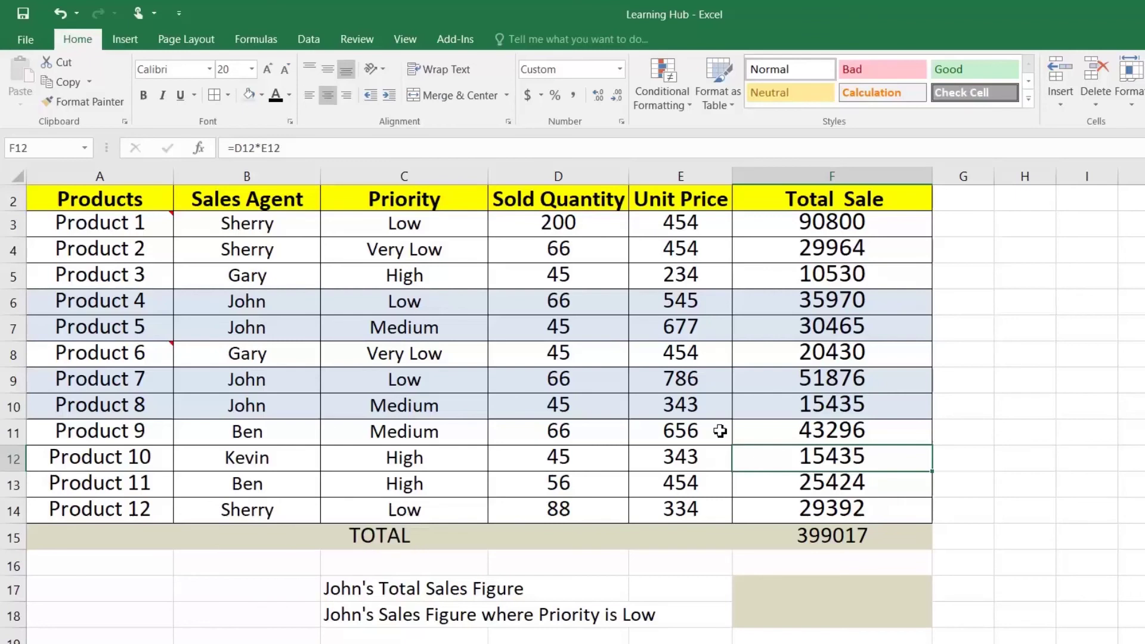
Review the sales table and the existing TOTAL formula over F3:F14 without changing it
left_click_drag(110, 195, 746, 513)
left_click(797, 544)
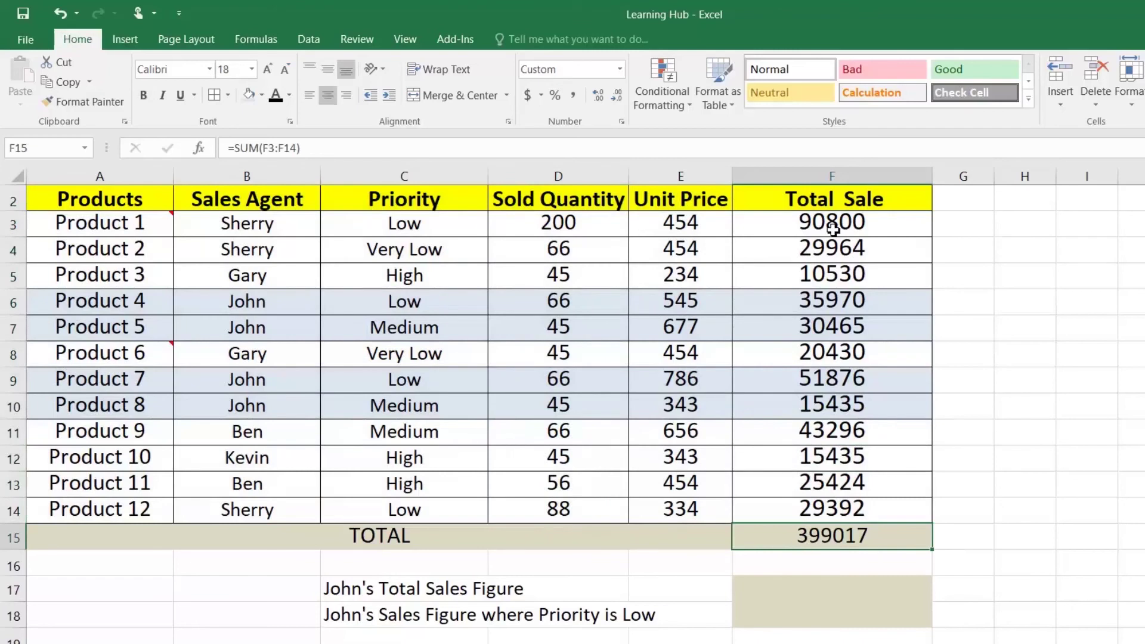
left_click_drag(826, 230, 866, 518)
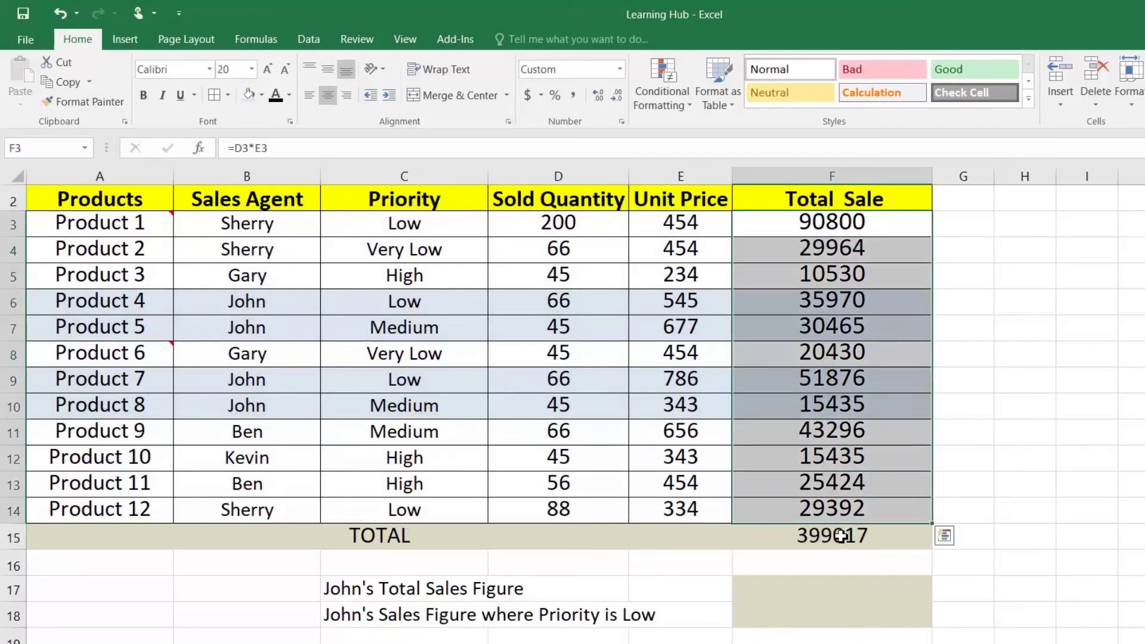
double_click(840, 535)
key("ctrl+Return")
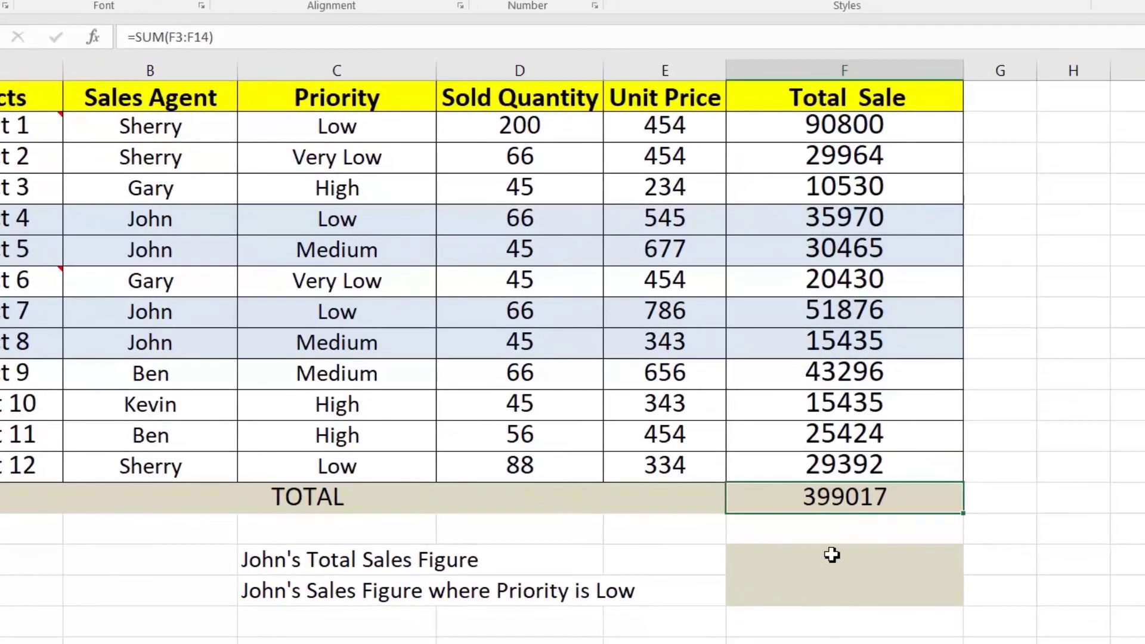
Enter =SUMIF(B3:B14,"John",F3:F14) in the Total Sales Figure cell, giving 133746
left_click(823, 557)
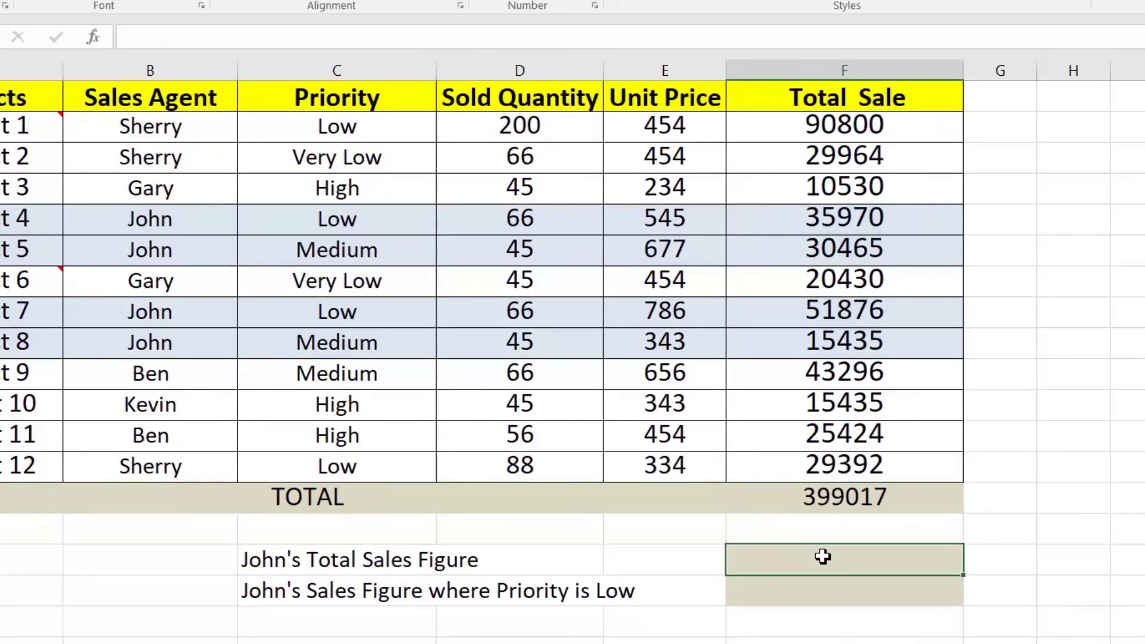
type("=sumif")
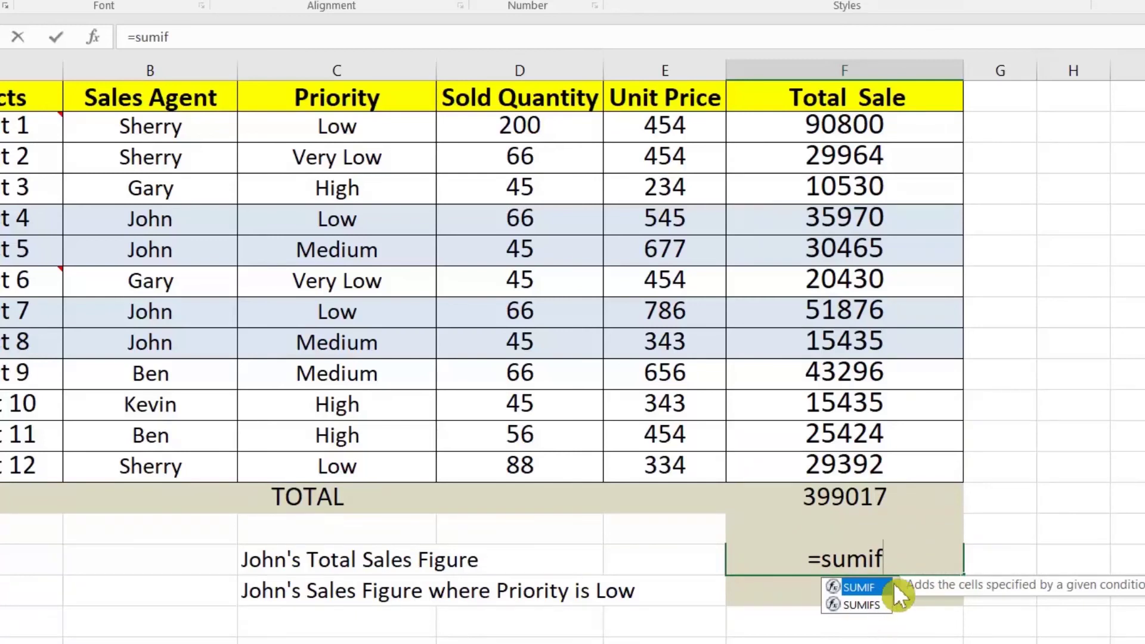
key("Tab")
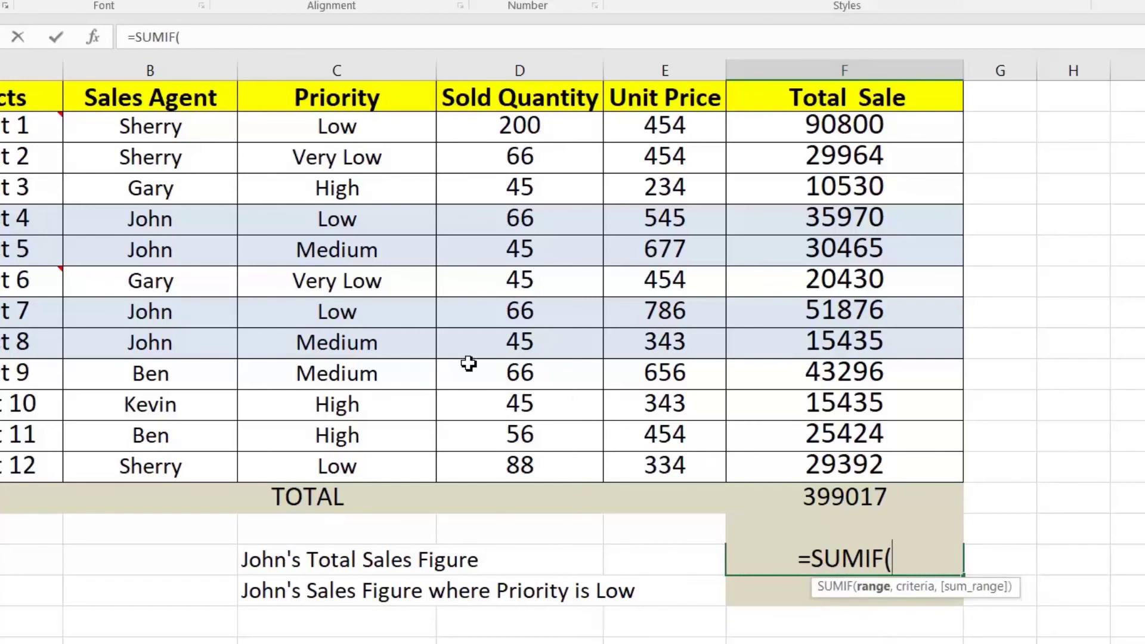
left_click_drag(168, 128, 173, 466)
type(",\"")
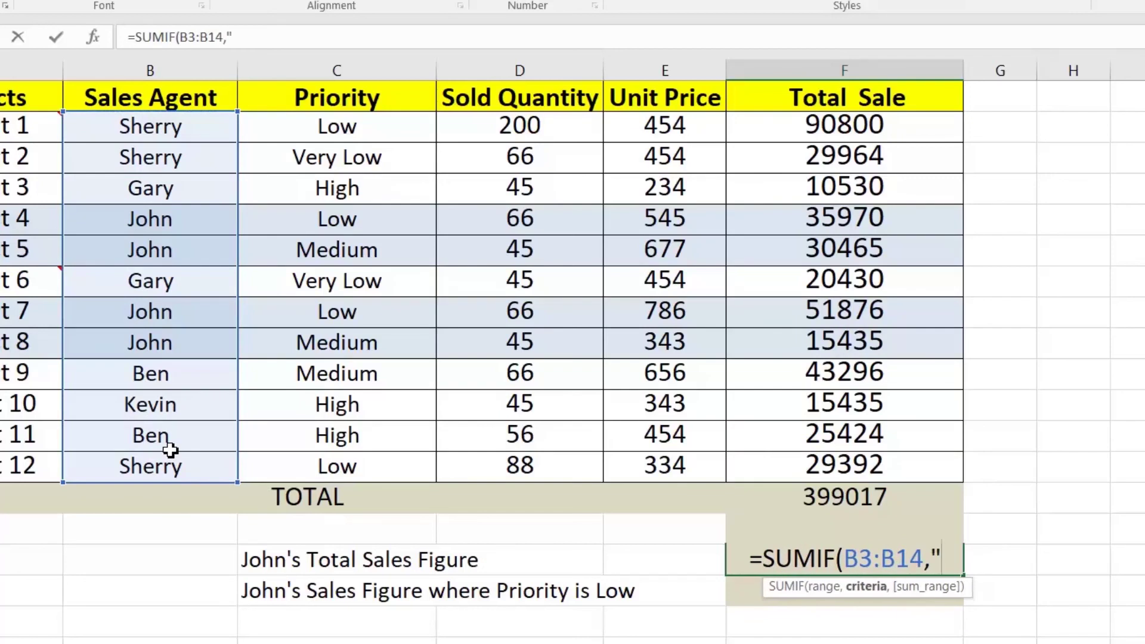
type("John\"")
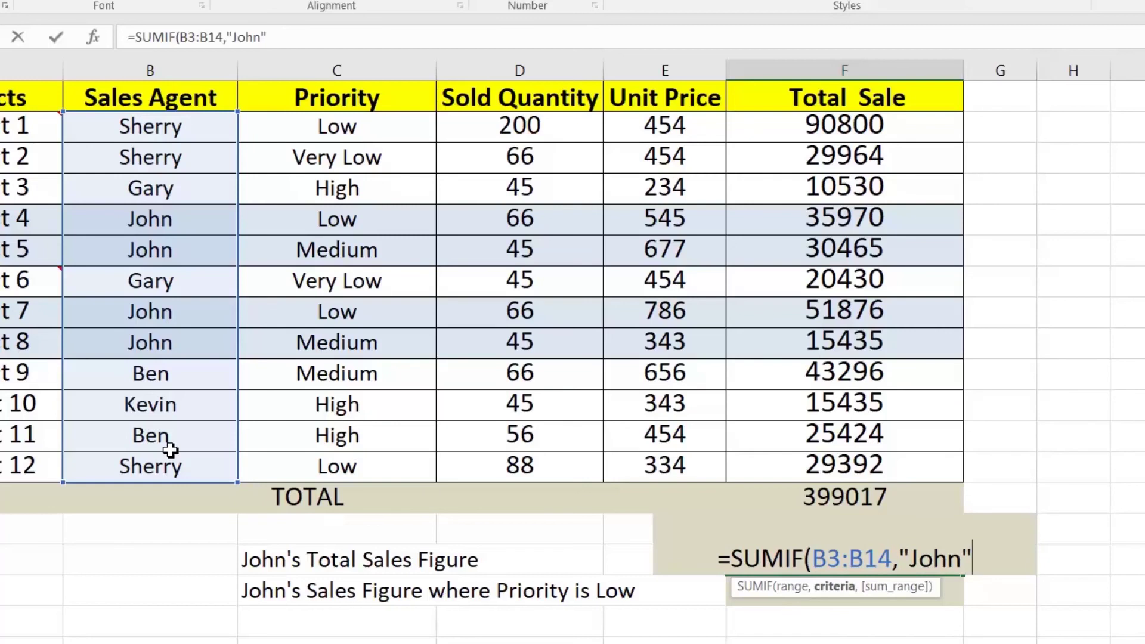
type(",")
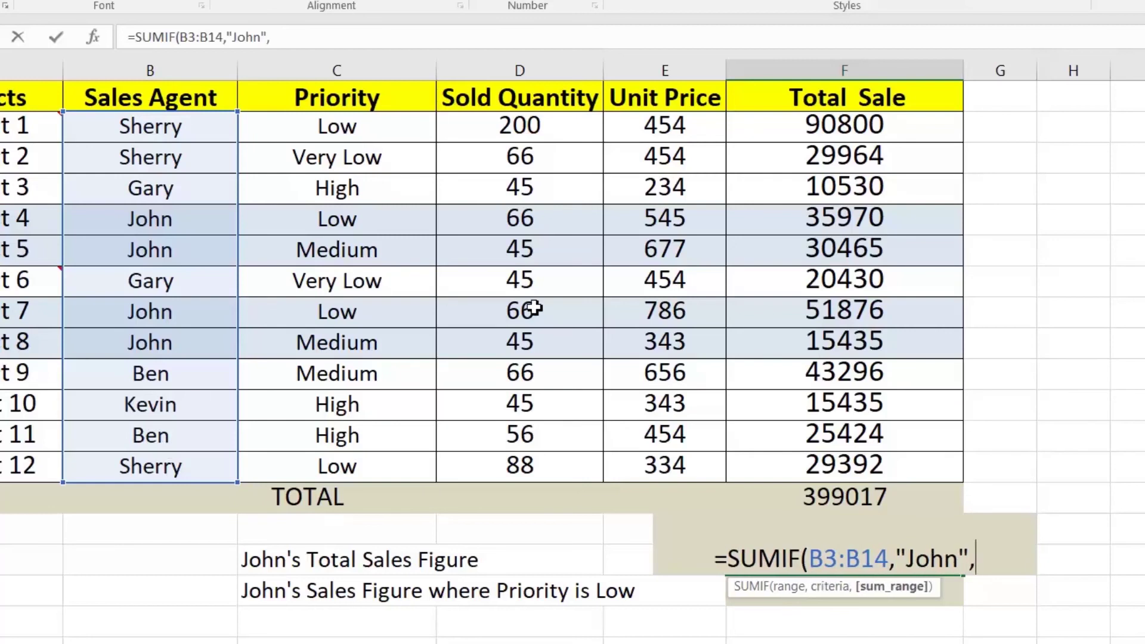
left_click(799, 137)
left_click_drag(799, 148, 816, 442)
type(")")
key("Return")
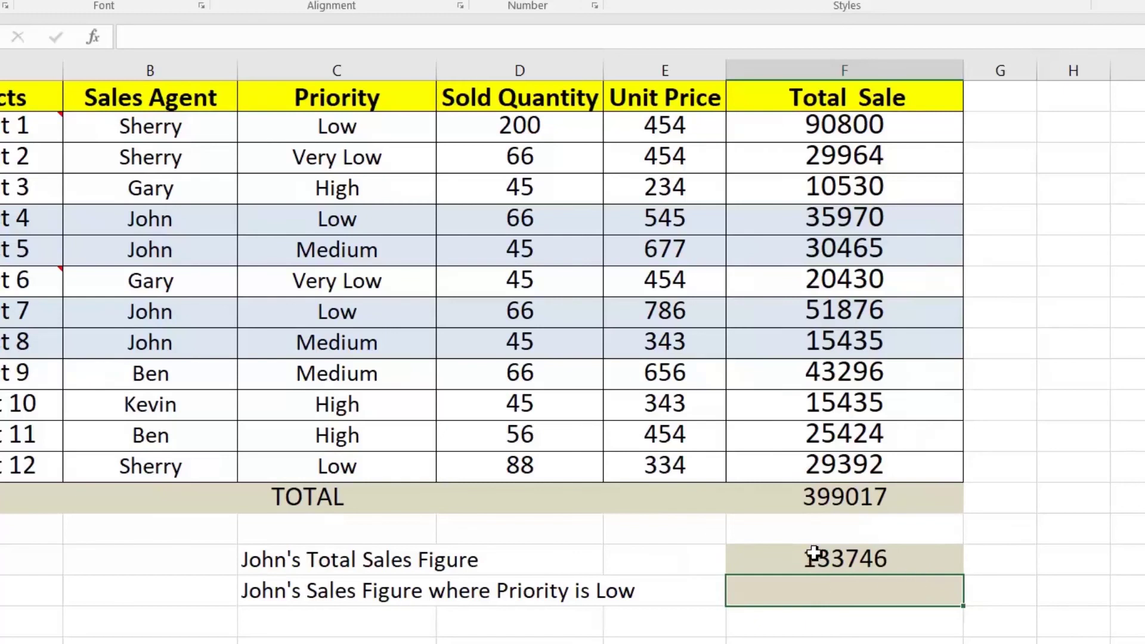
left_click(841, 559)
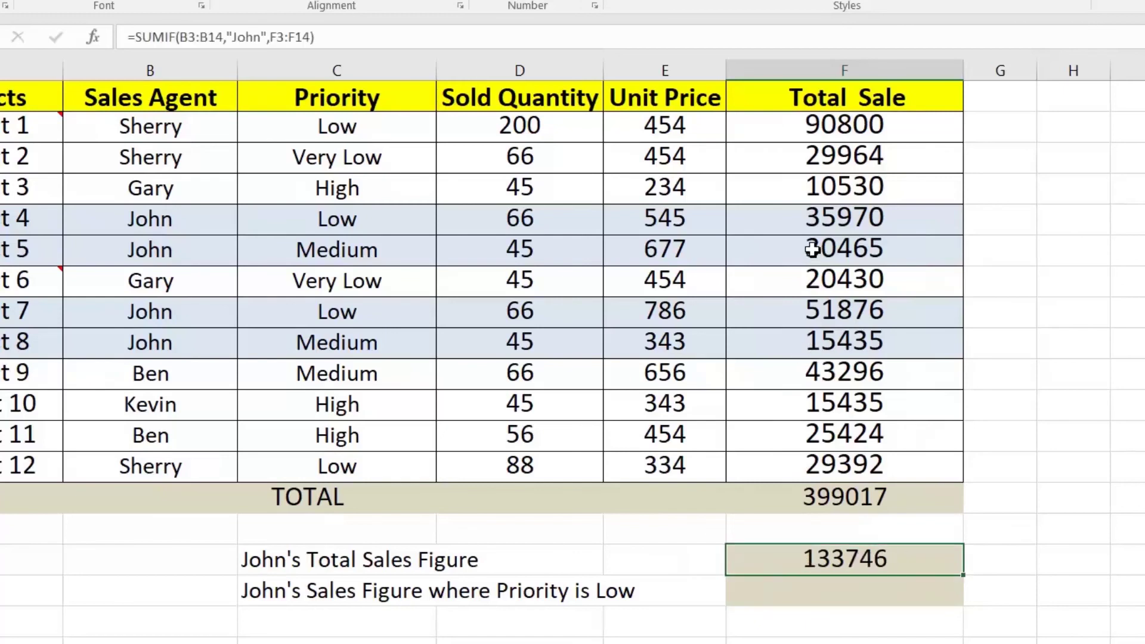
left_click(818, 217)
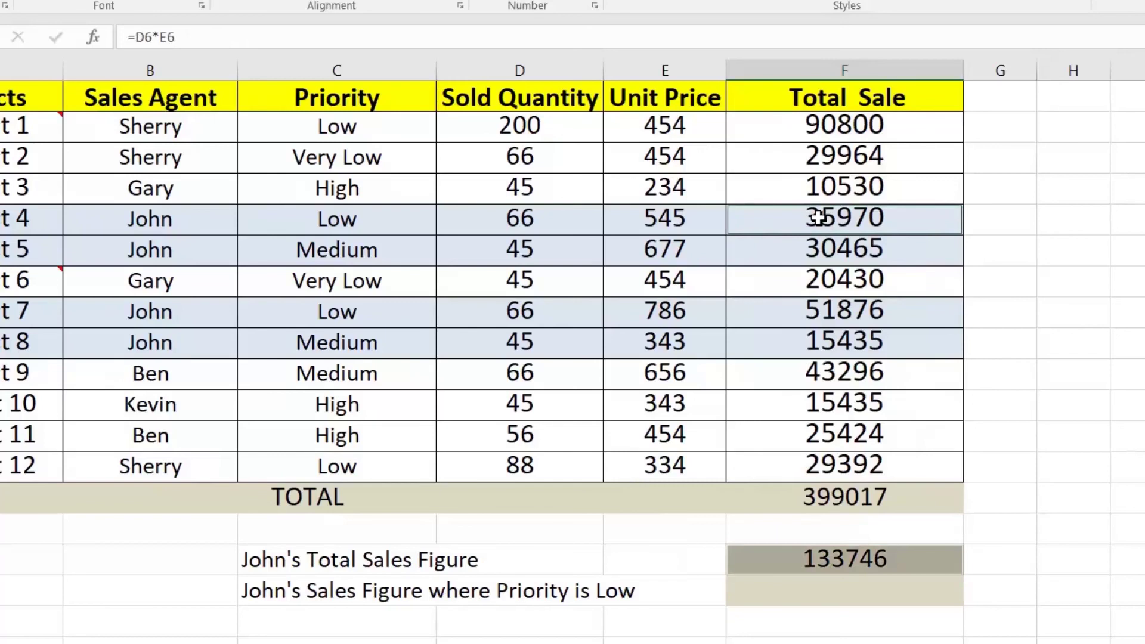
left_click_drag(820, 219, 836, 250)
left_click_drag(839, 306, 841, 340, "ctrl")
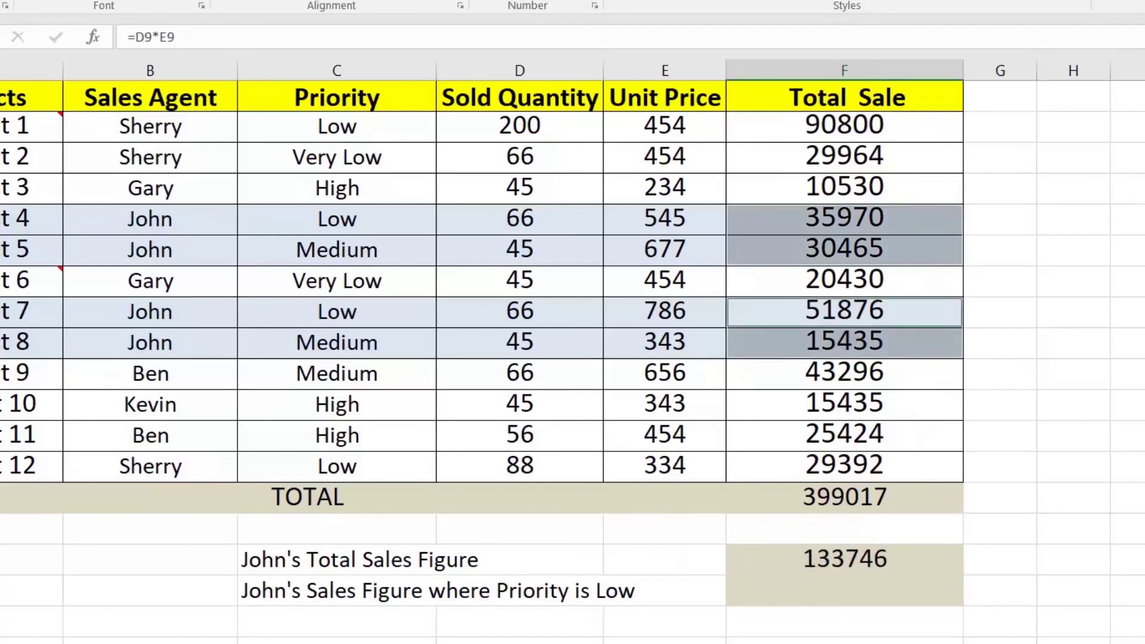
left_click(872, 558)
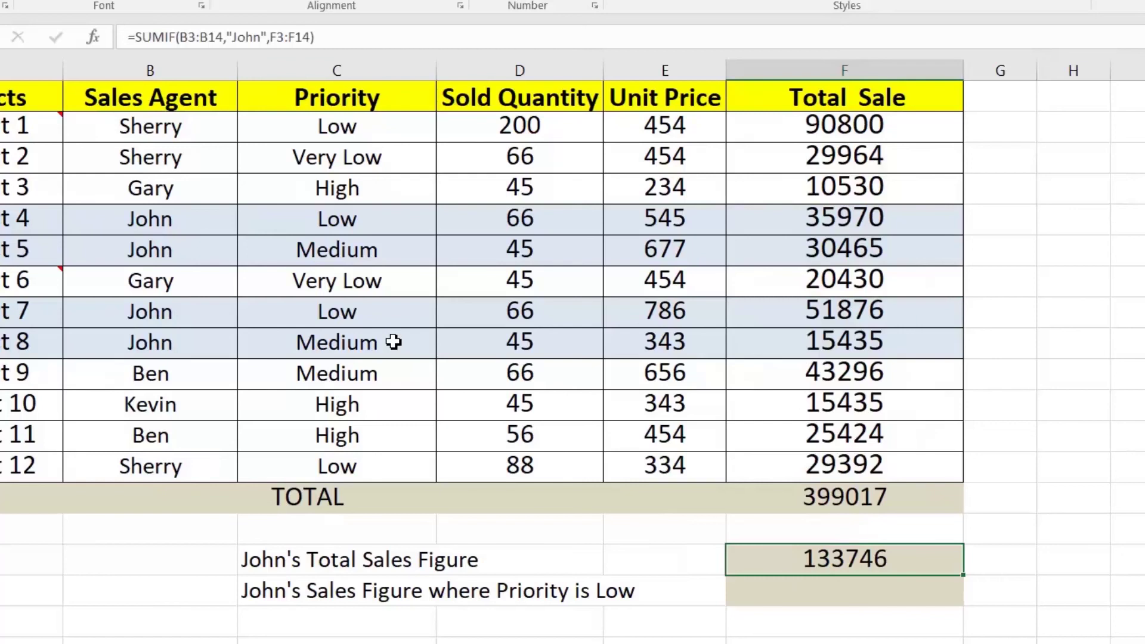
left_click(329, 221)
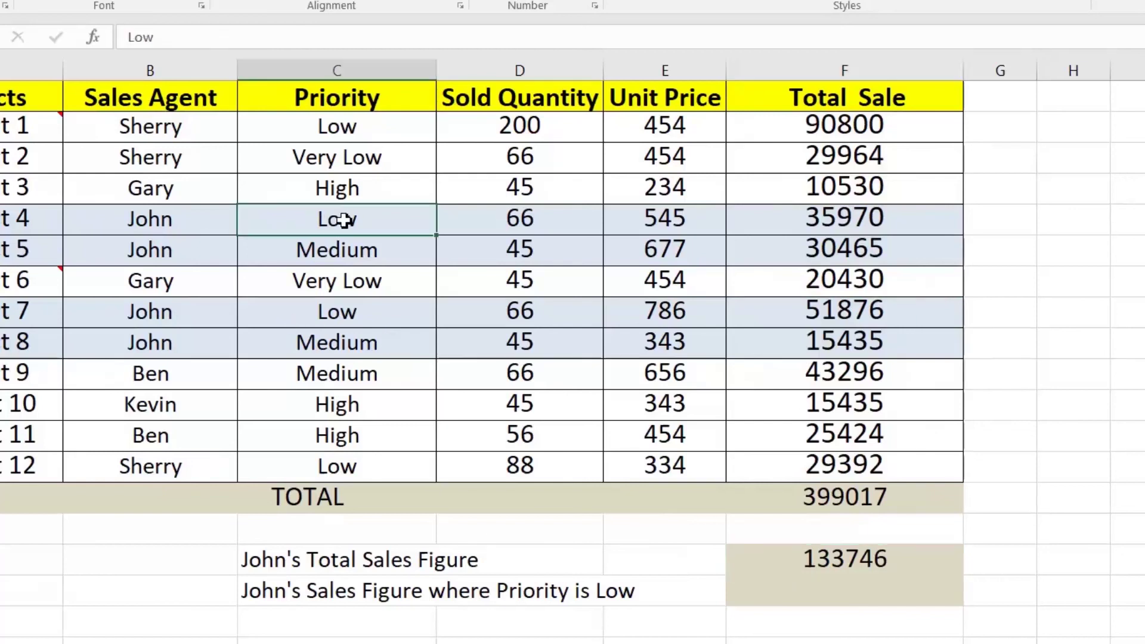
left_click(312, 313)
left_click(311, 222)
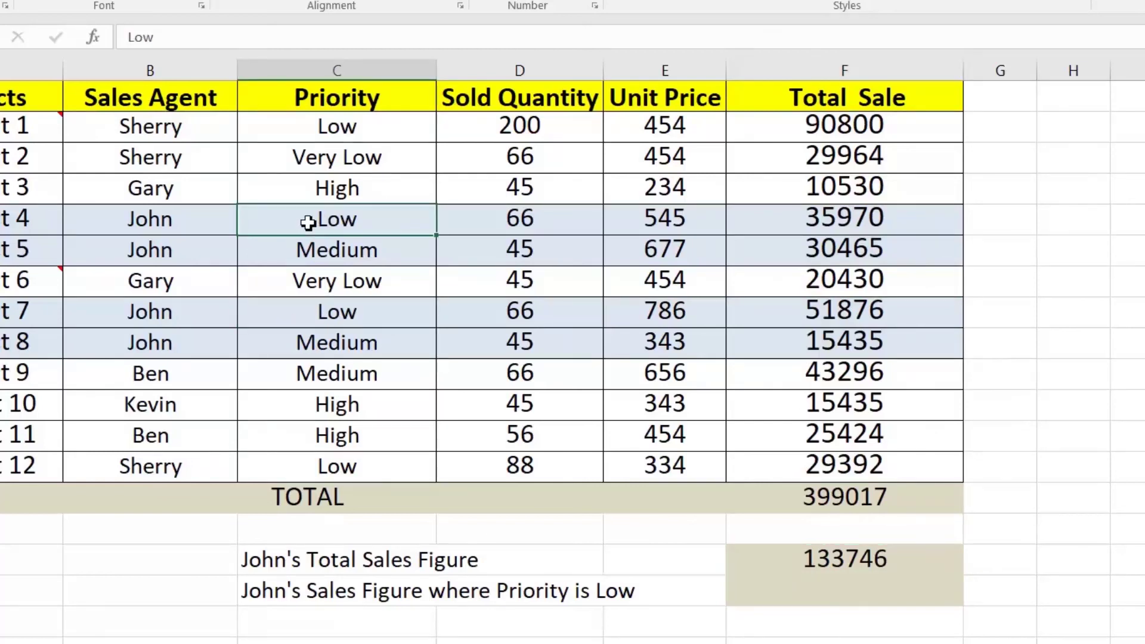
left_click(352, 318)
left_click(334, 224)
left_click(332, 318)
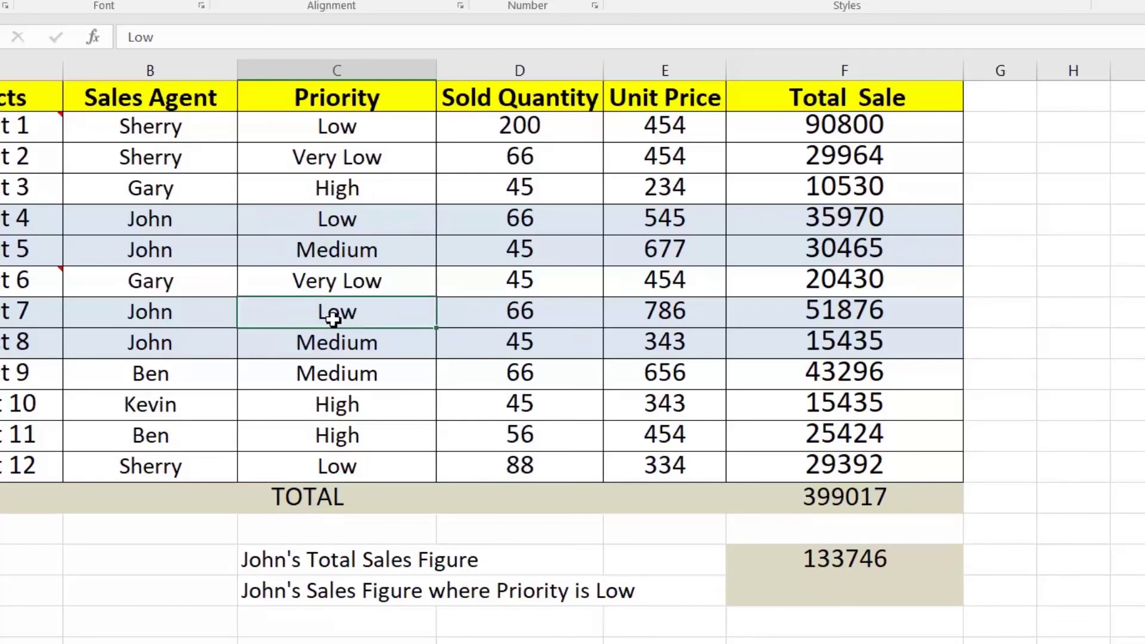
Enter =SUMIFS(F3:F14,B3:B14,"John",C3:C14,"Low") in the Low-priority sales cell
left_click(847, 591)
type("=")
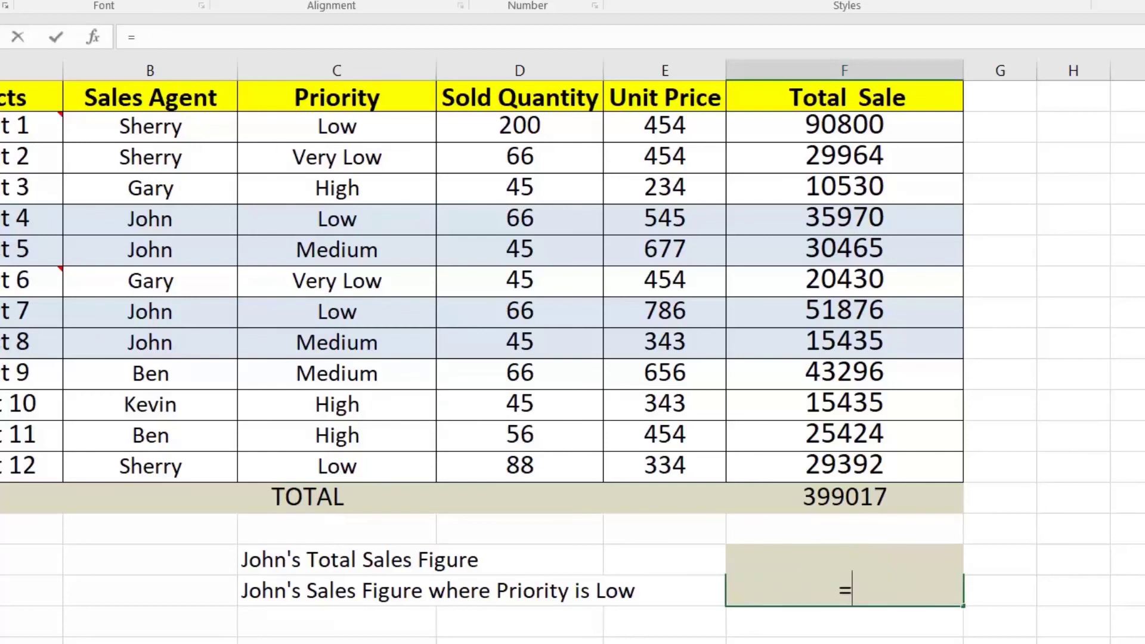
type("sum")
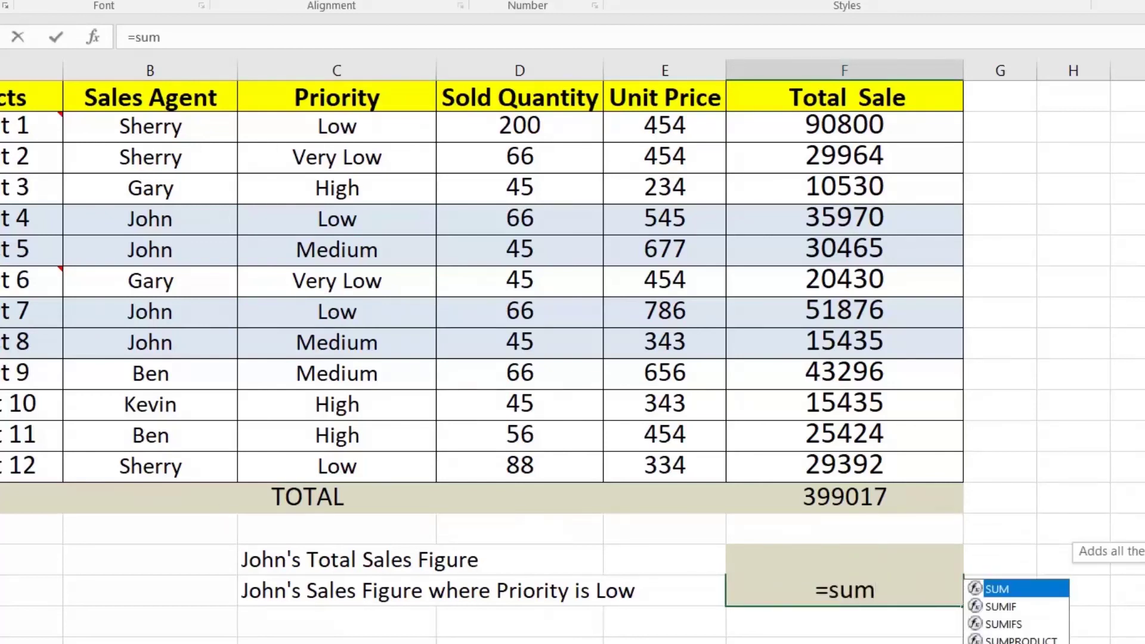
type("if")
key("Down")
key("Tab")
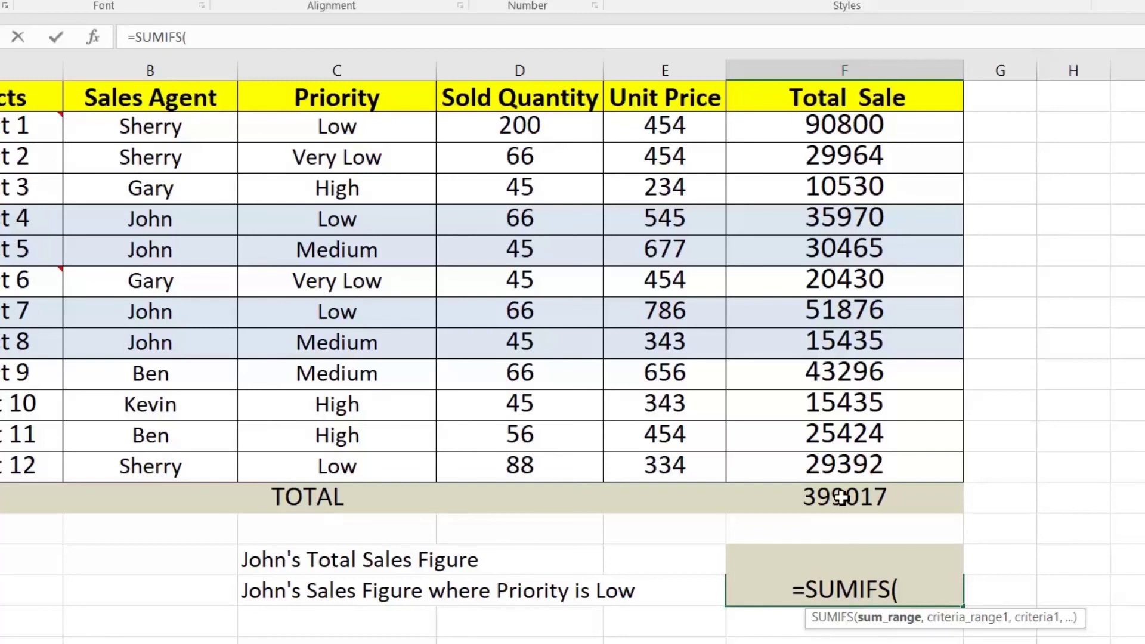
left_click_drag(848, 122, 847, 454)
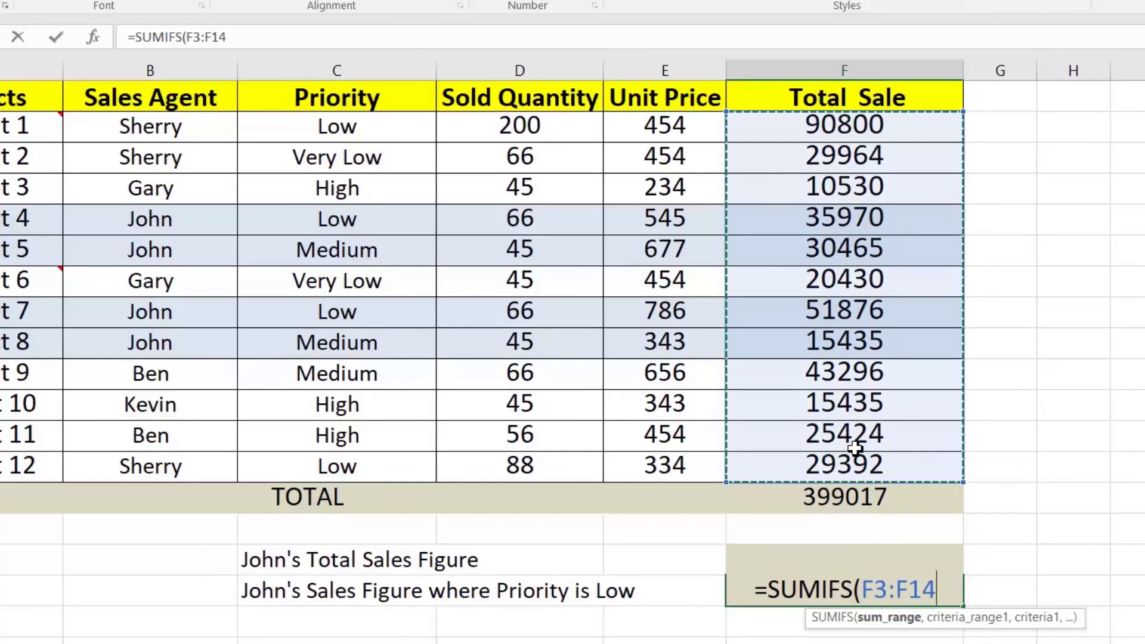
type(",")
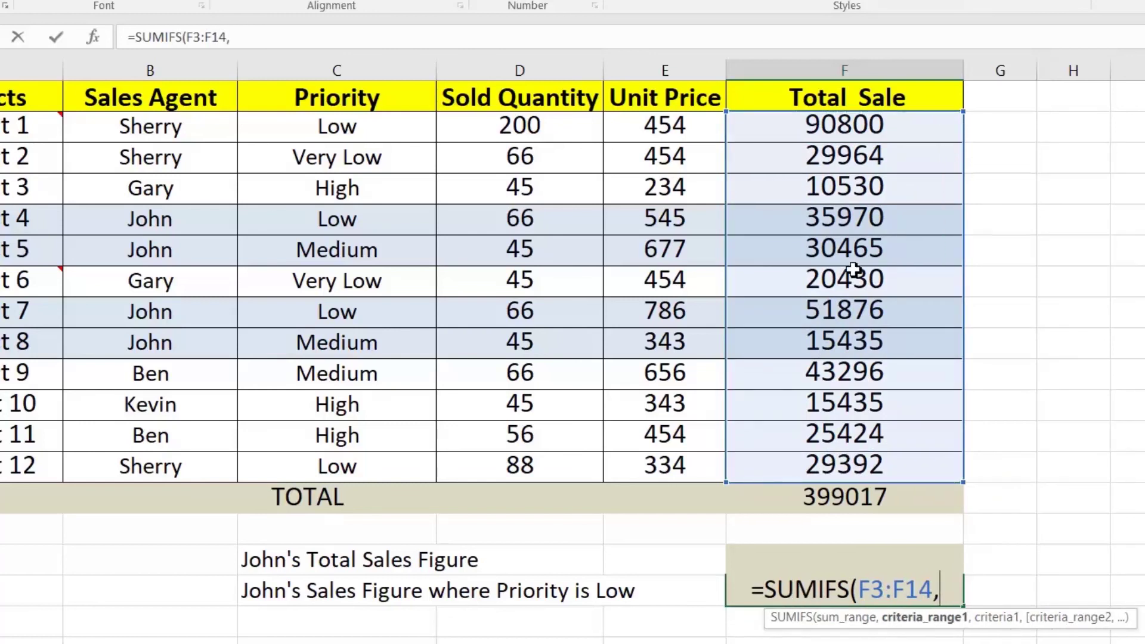
left_click_drag(165, 128, 193, 456)
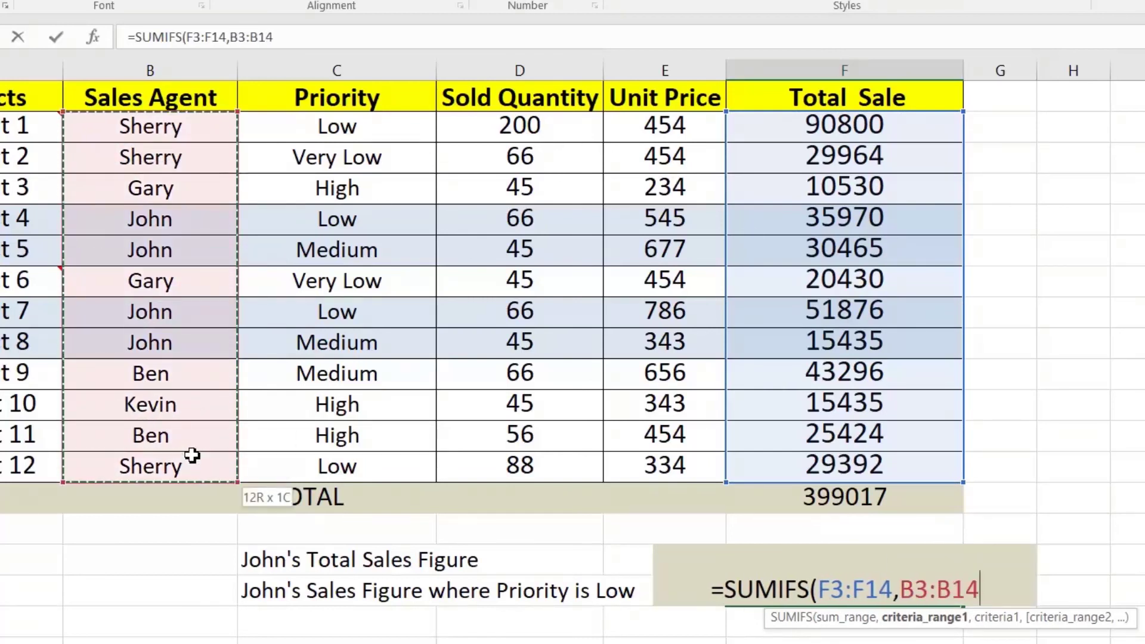
type(",")
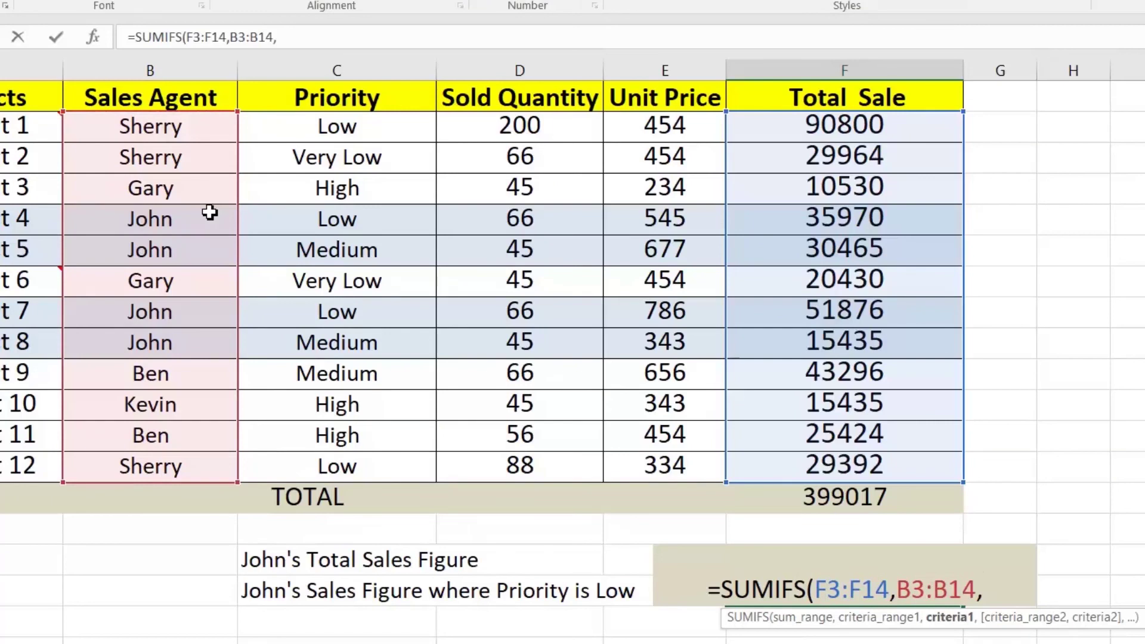
type("\"Joh")
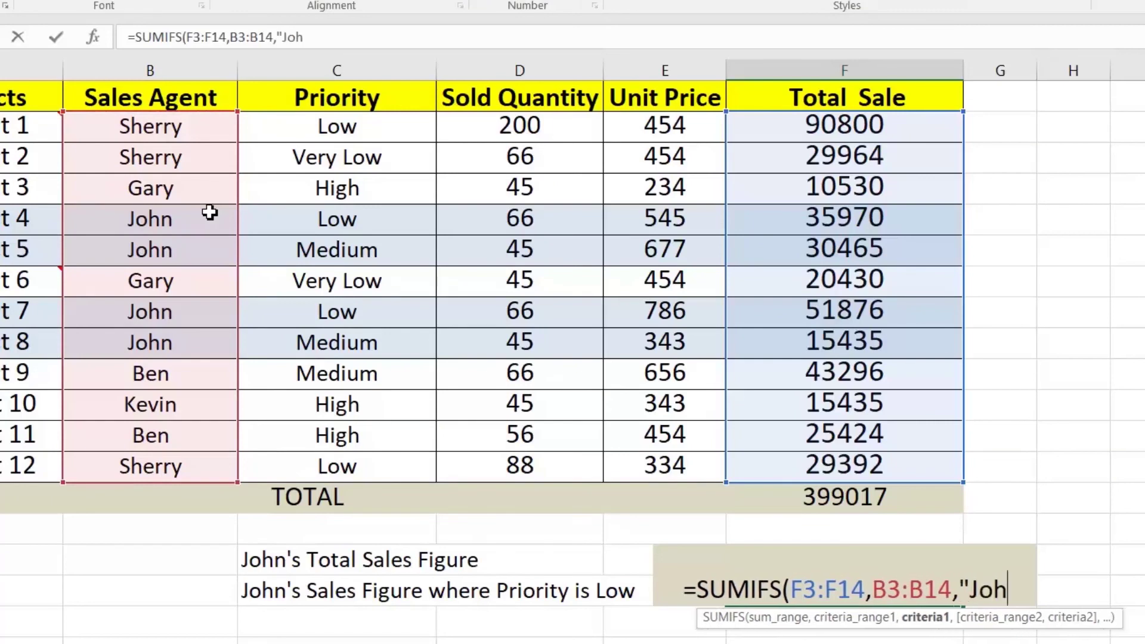
type("n\",")
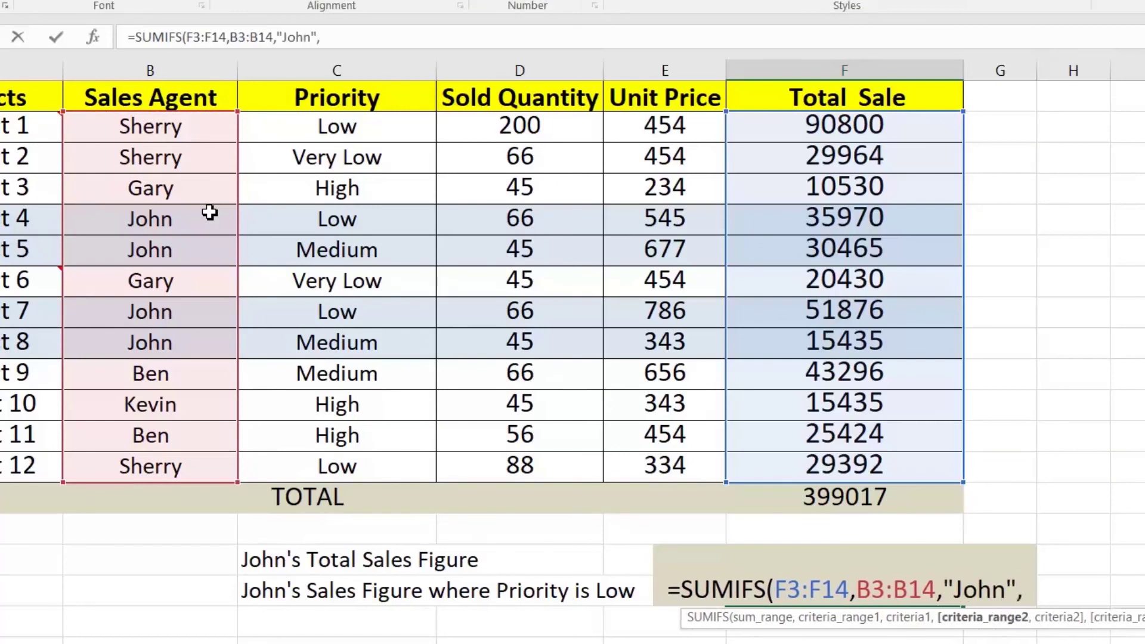
left_click_drag(308, 128, 313, 449)
type(",\"")
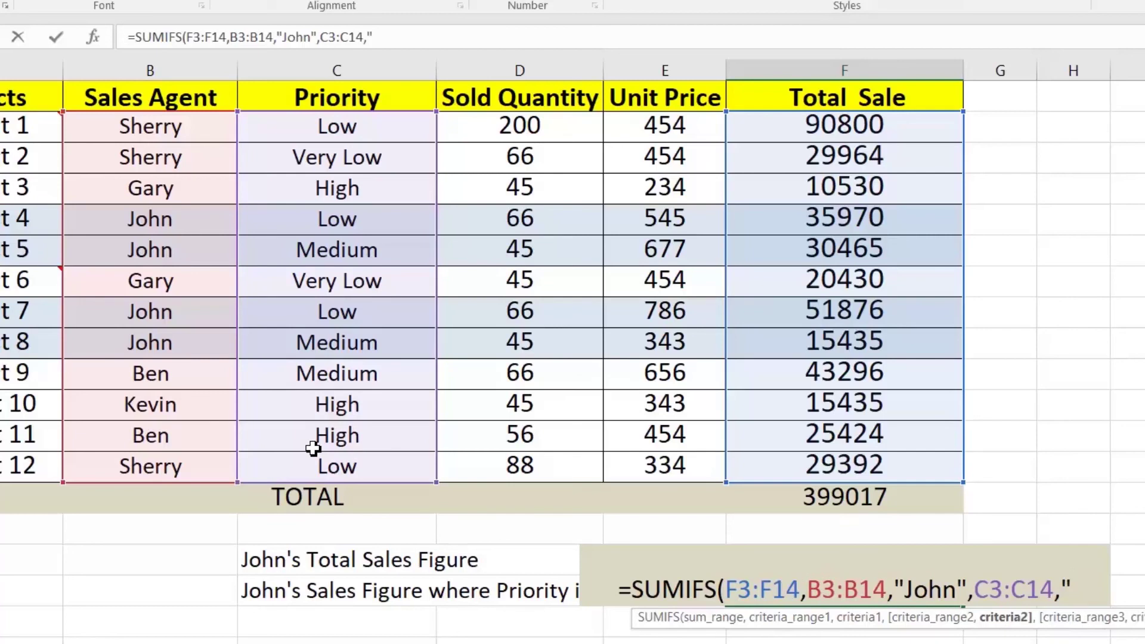
type("Low\"")
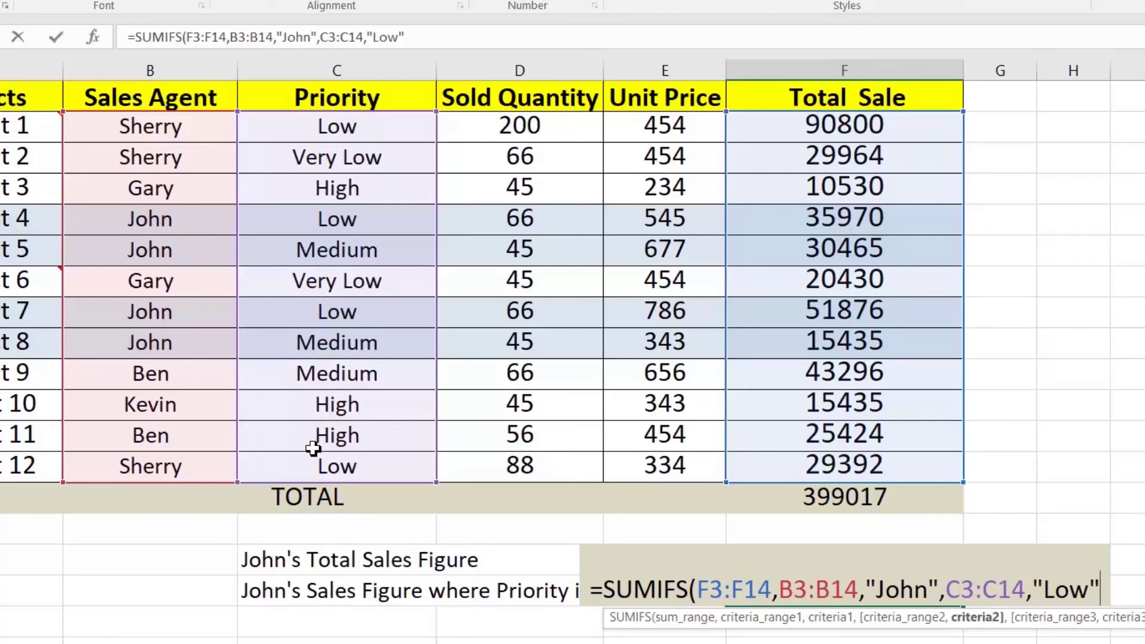
type(")")
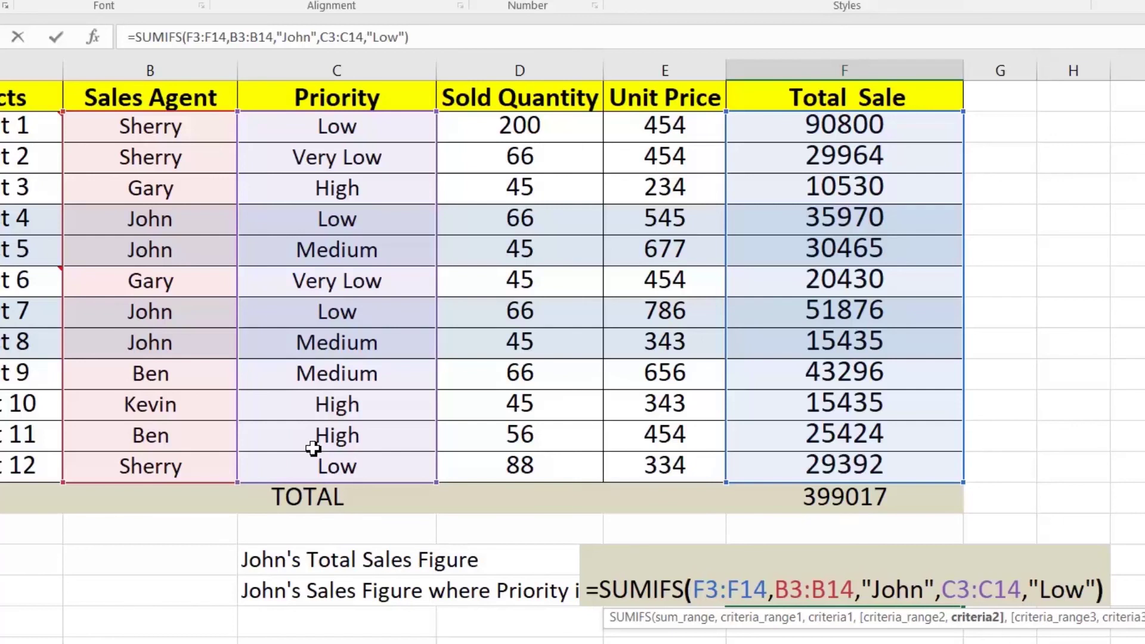
key("Return")
Verify the 87846 result against John's Low-priority sales of 35970 and 51876
key("Up")
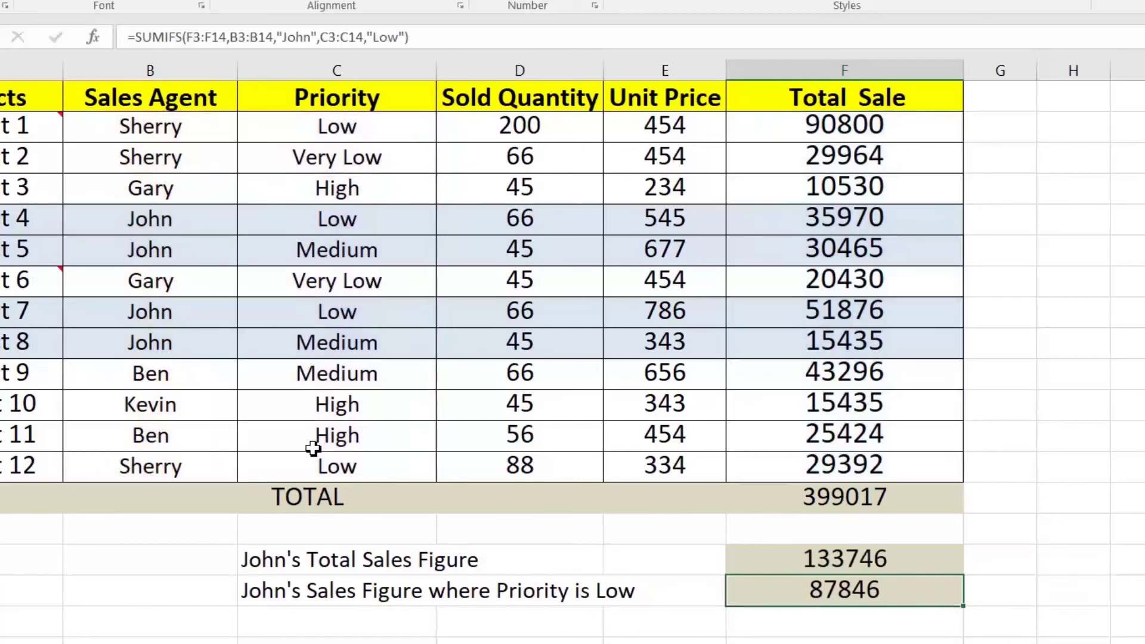
left_click(776, 224)
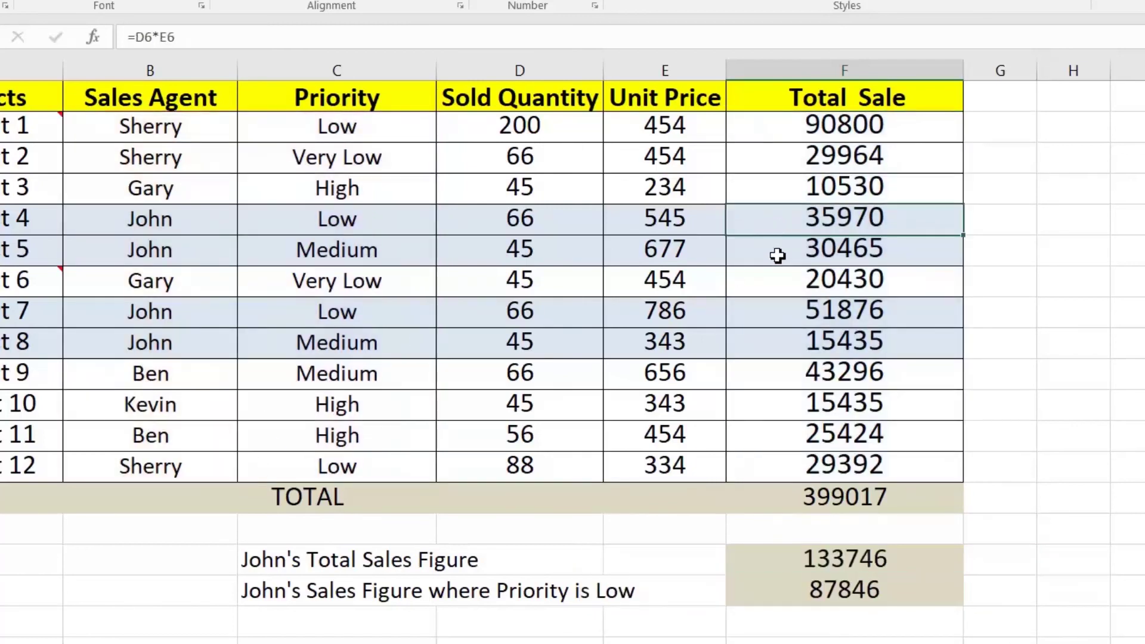
left_click(788, 313, "ctrl")
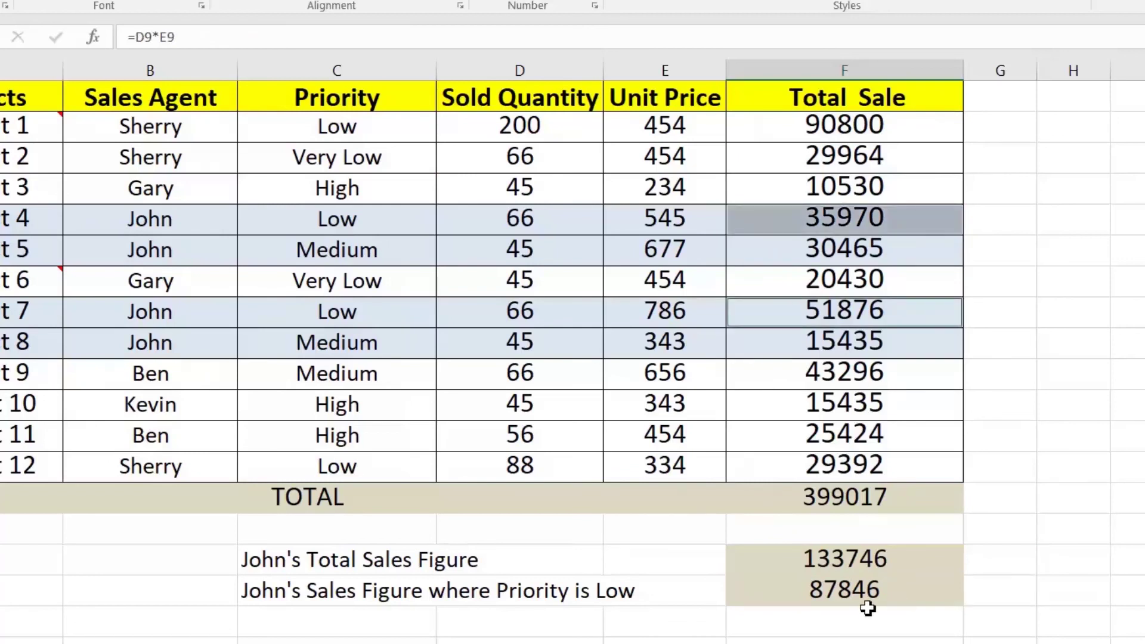
left_click(828, 571)
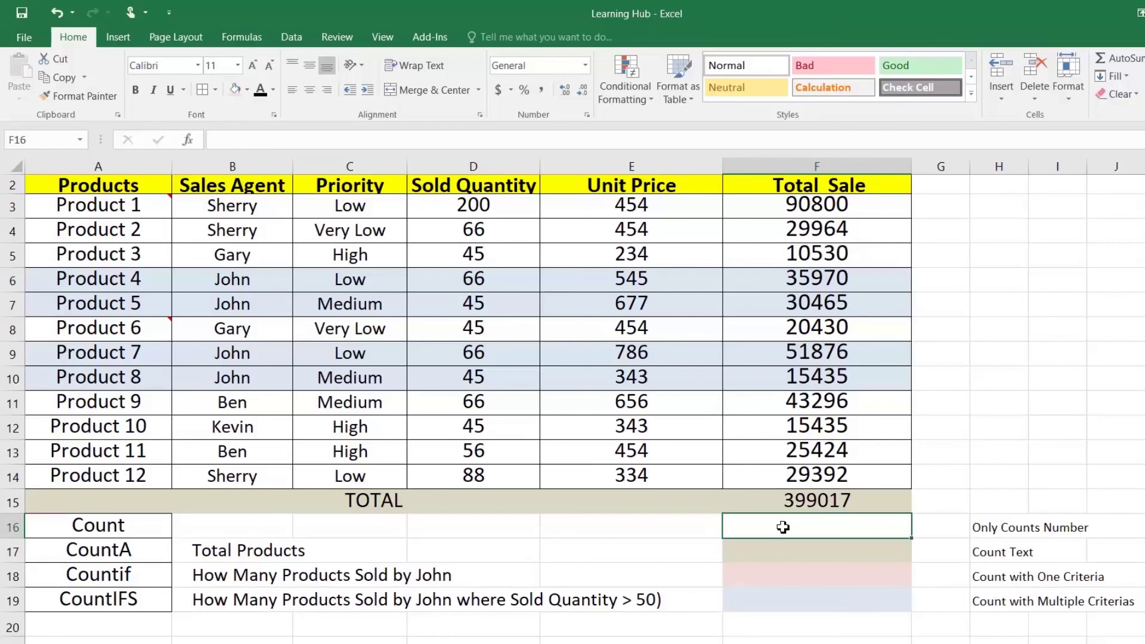
Enter a first COUNT formula in the Count cell over the product names A3:A14
left_click(98, 525)
left_click(760, 527)
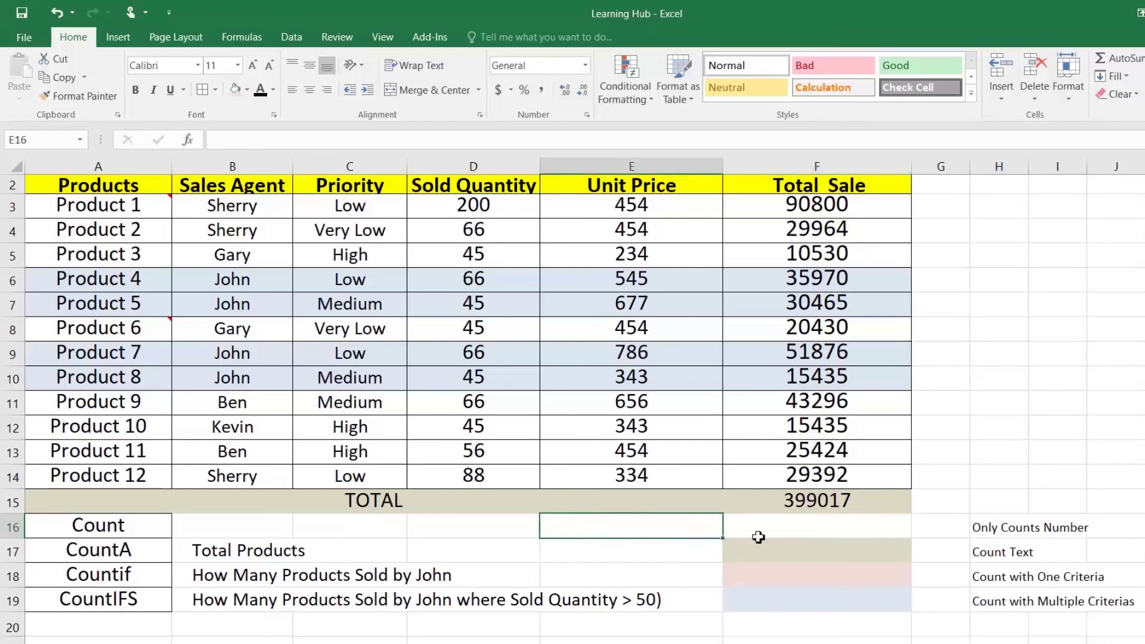
type("=count")
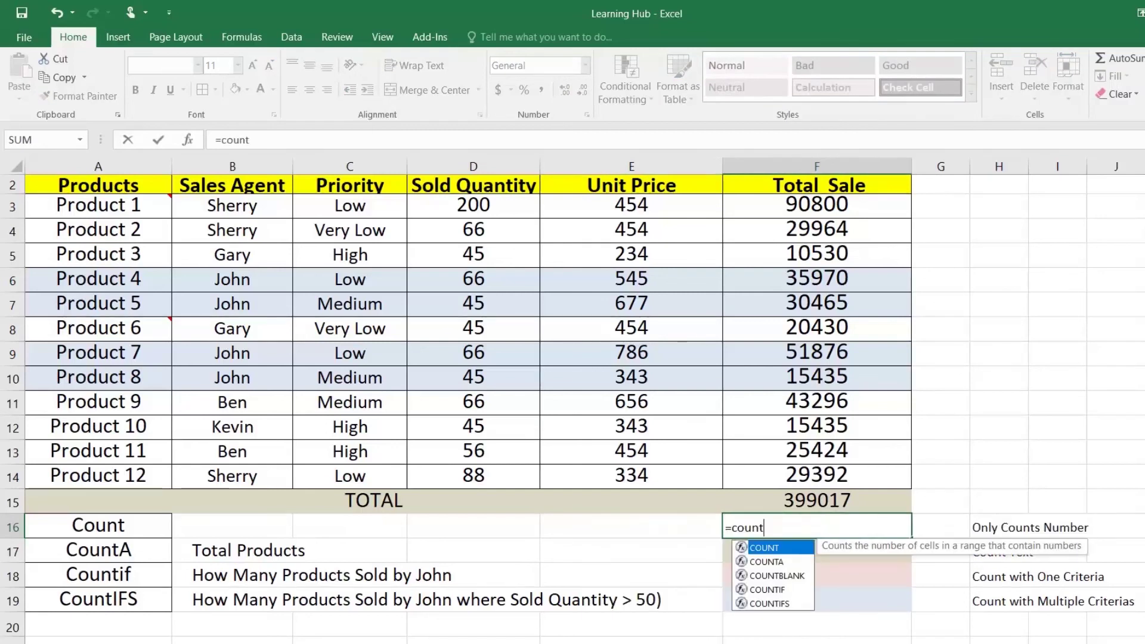
type("(")
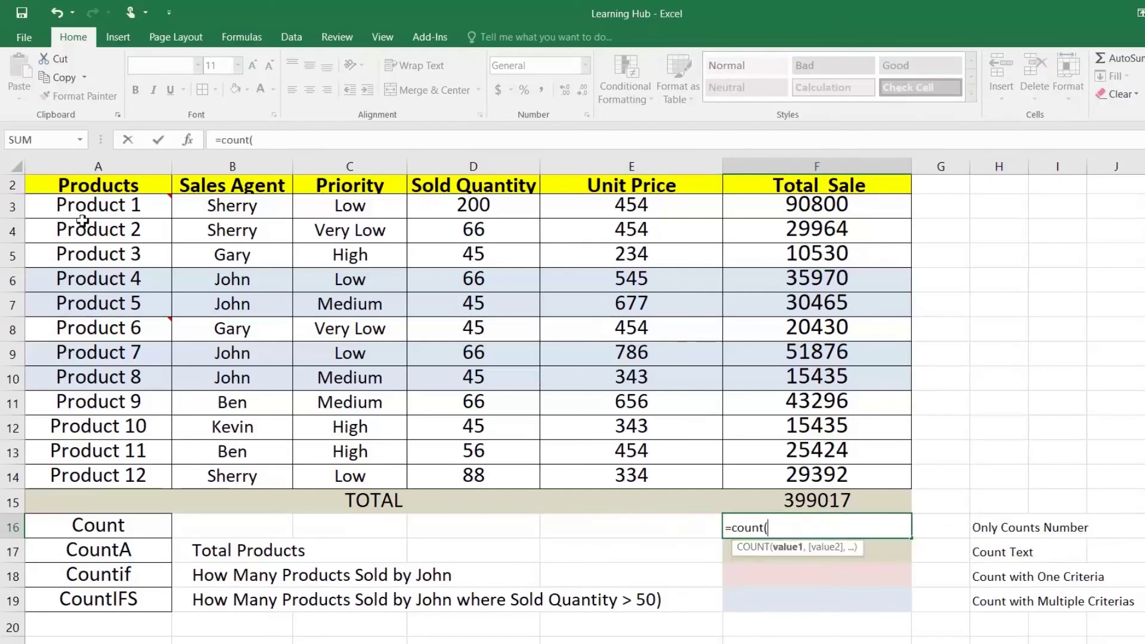
left_click(101, 213)
left_click_drag(106, 227, 131, 469)
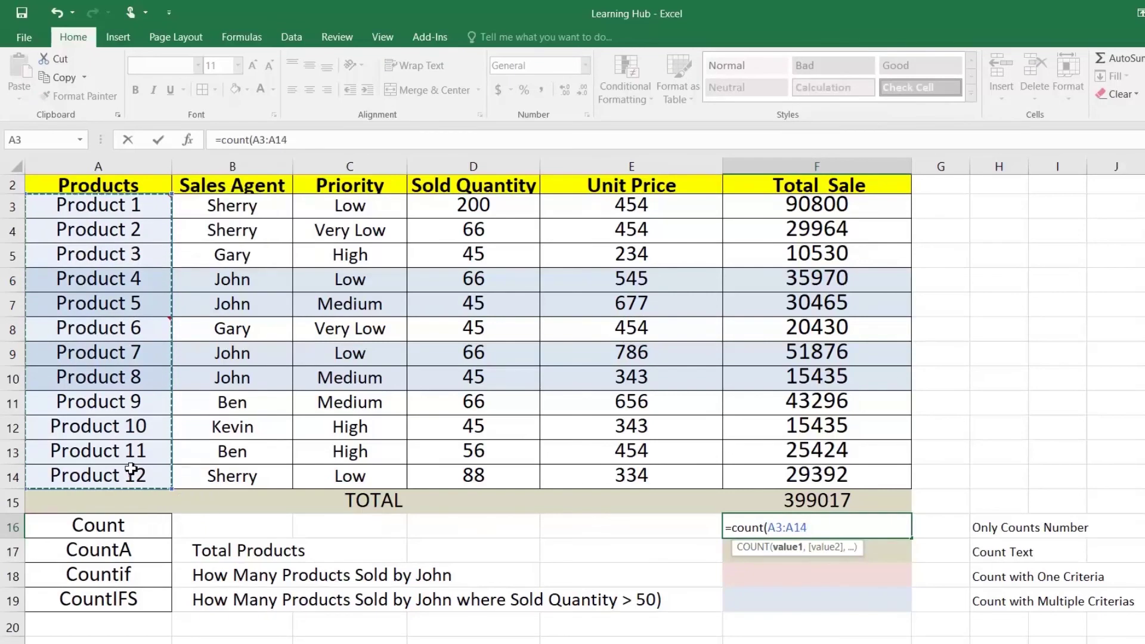
key("Return")
Replace it with =COUNT(F3:F14) over the Total Sale values, confirming the result 12
key("Up")
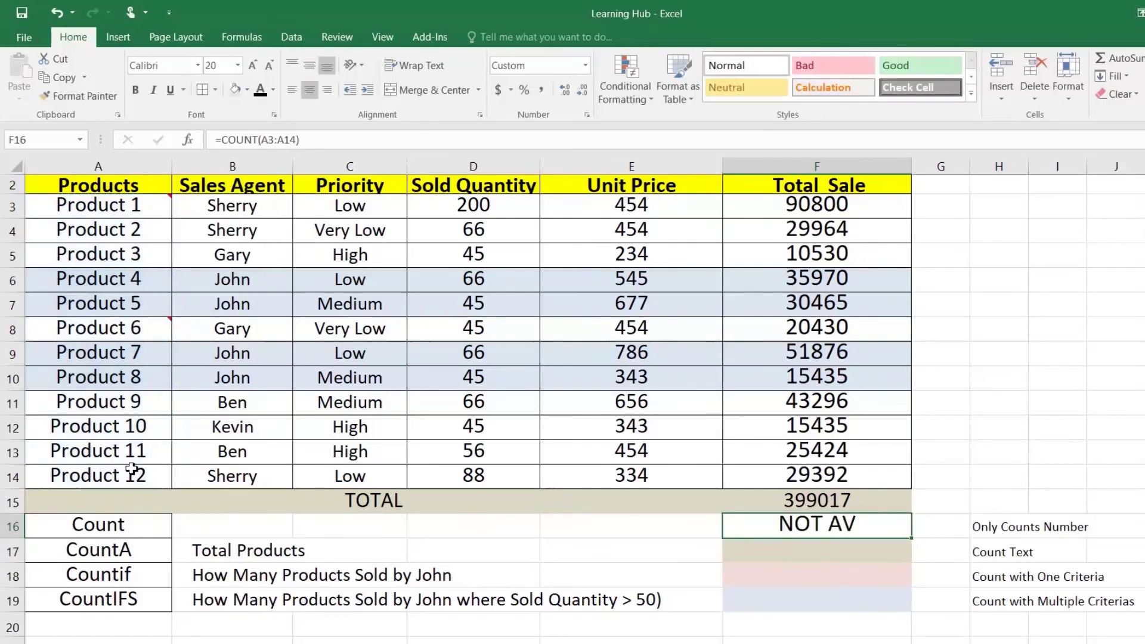
type("=count")
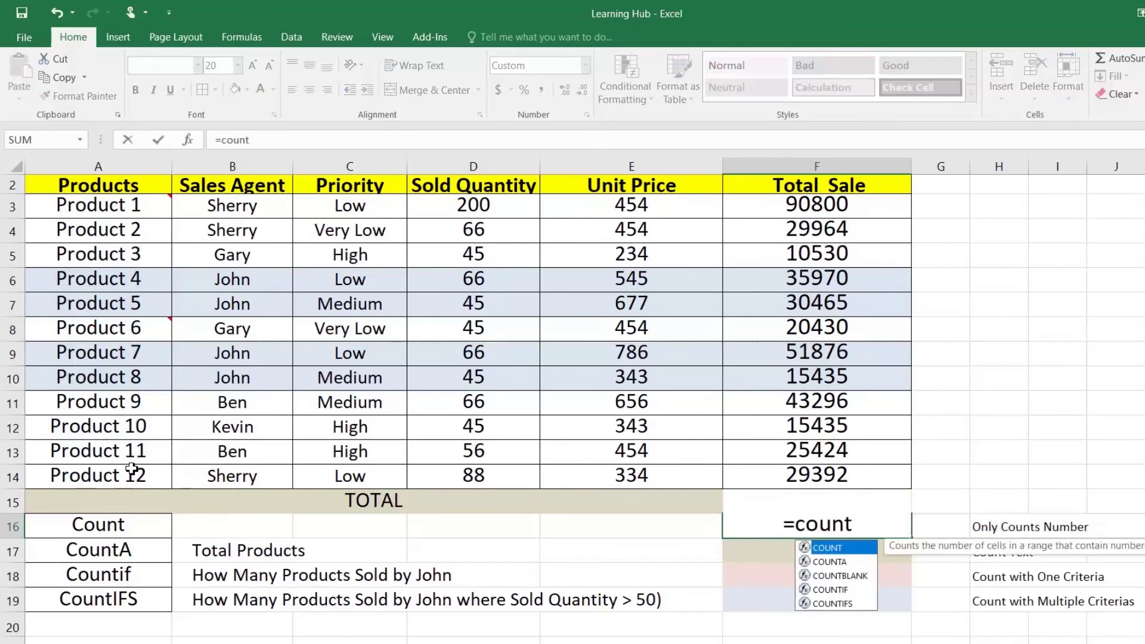
key("Tab")
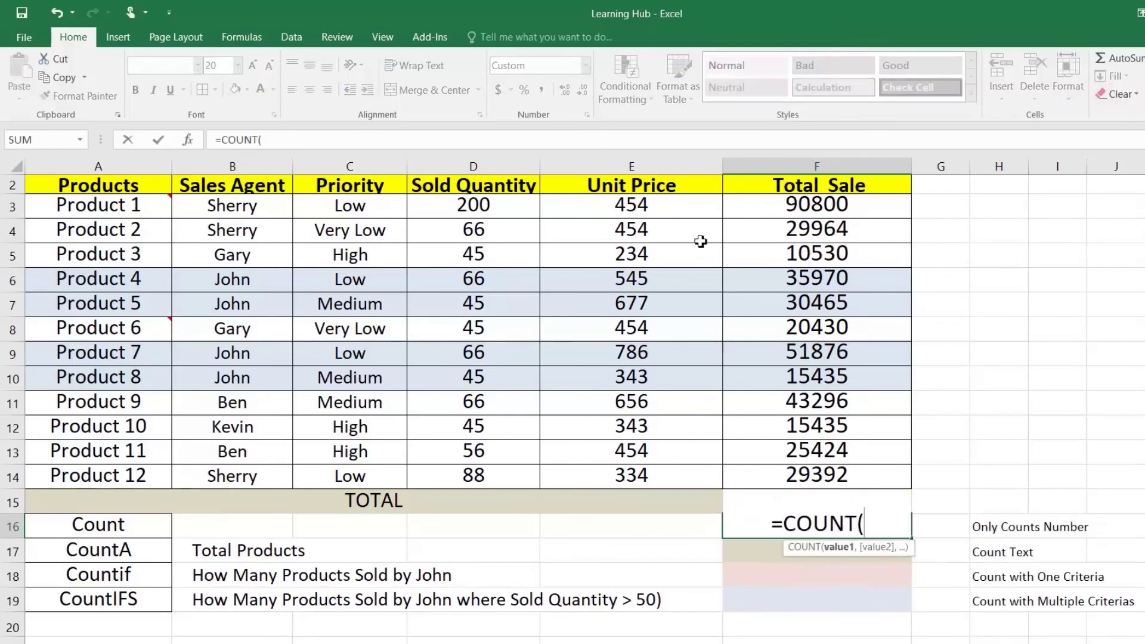
left_click_drag(780, 210, 780, 468)
type(")")
key("Return")
key("Up")
left_click_drag(787, 200, 796, 477)
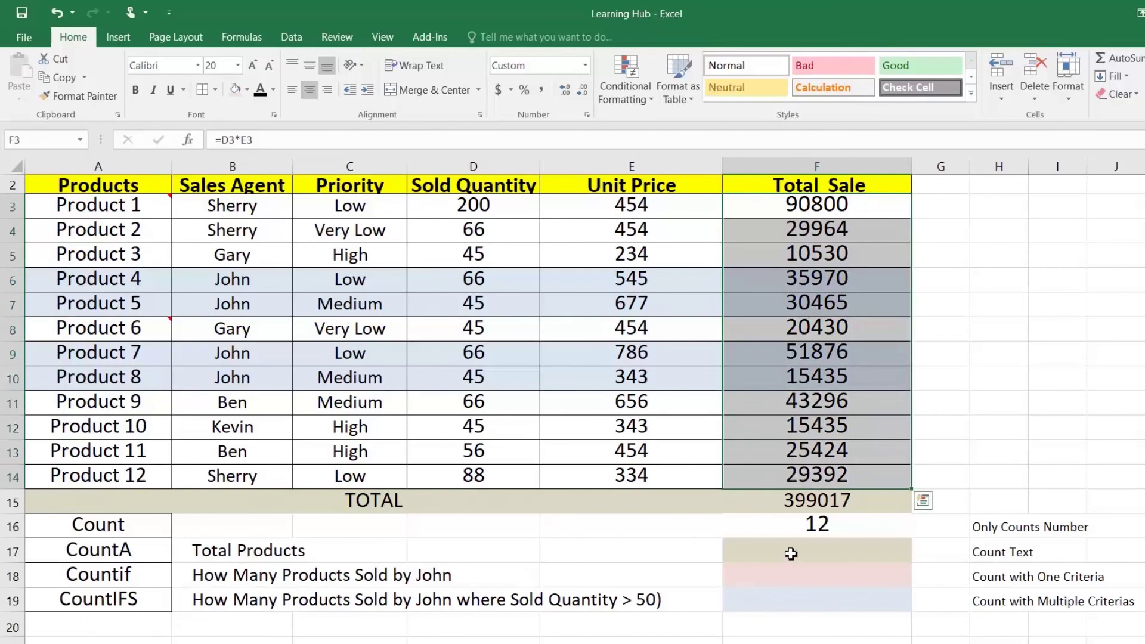
left_click(794, 557)
Enter =COUNTA(A3:A14) in F17 to count the 12 product names
type("=count")
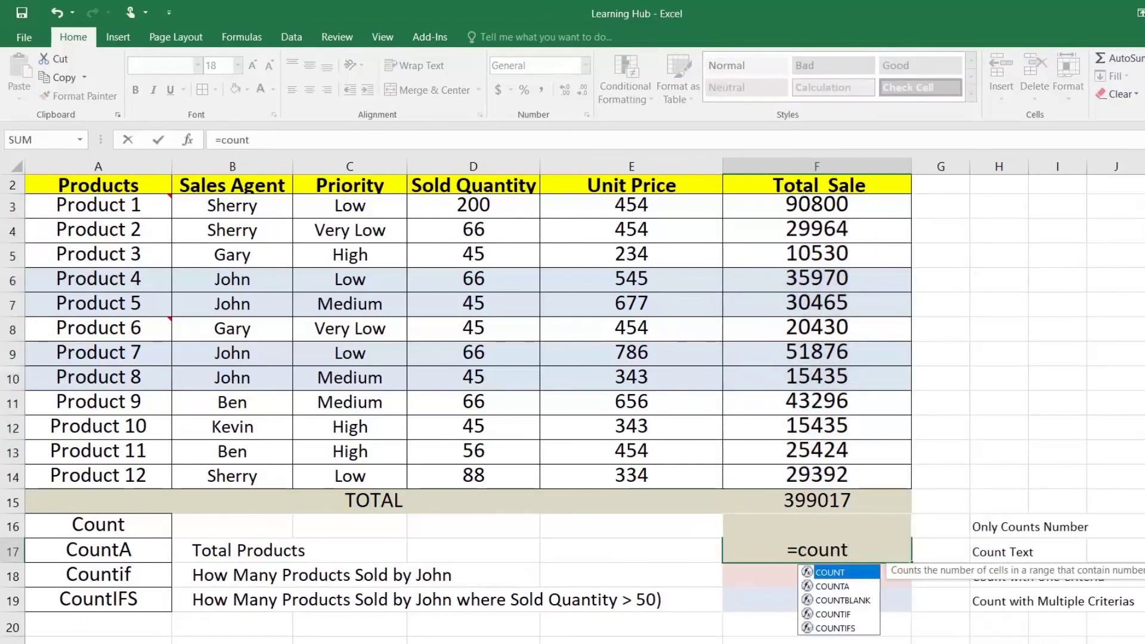
key("Down")
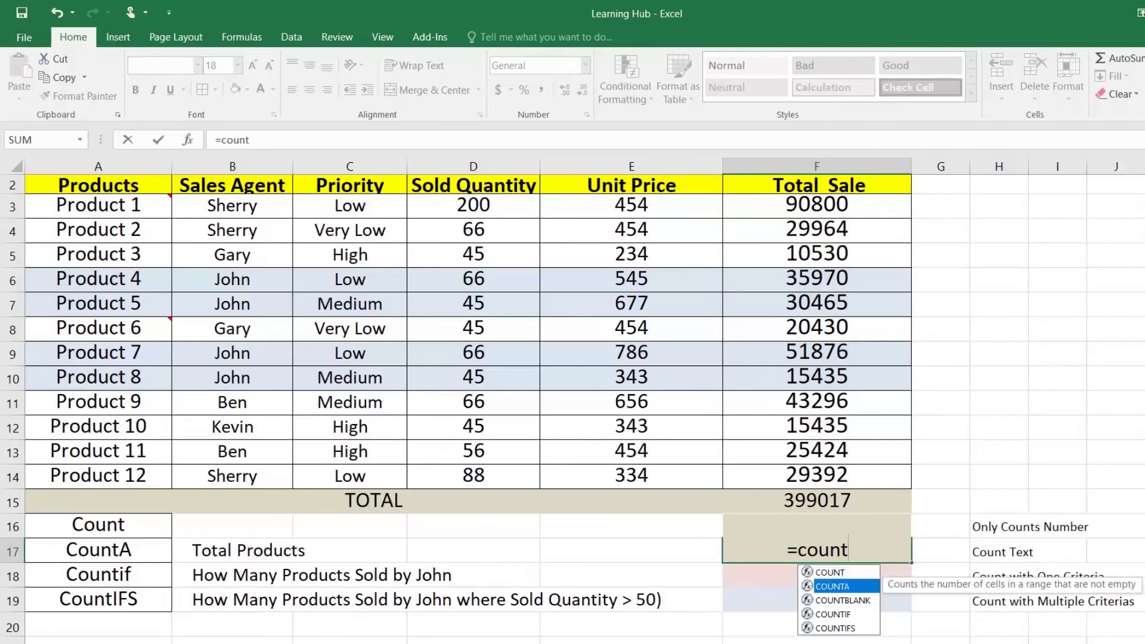
key("Tab")
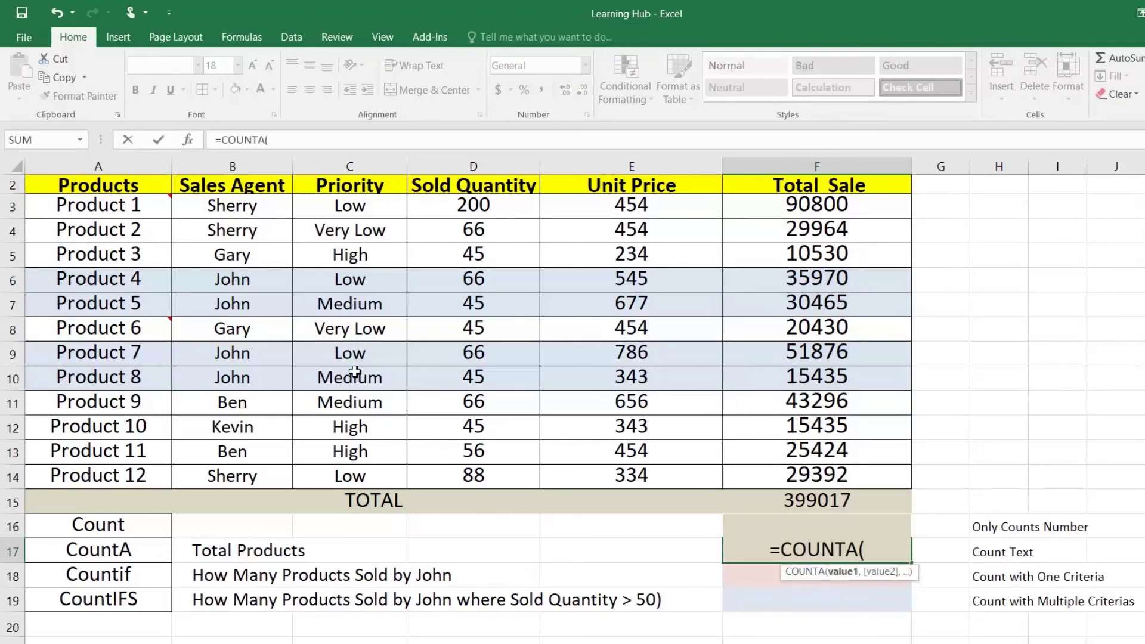
left_click_drag(146, 209, 141, 475)
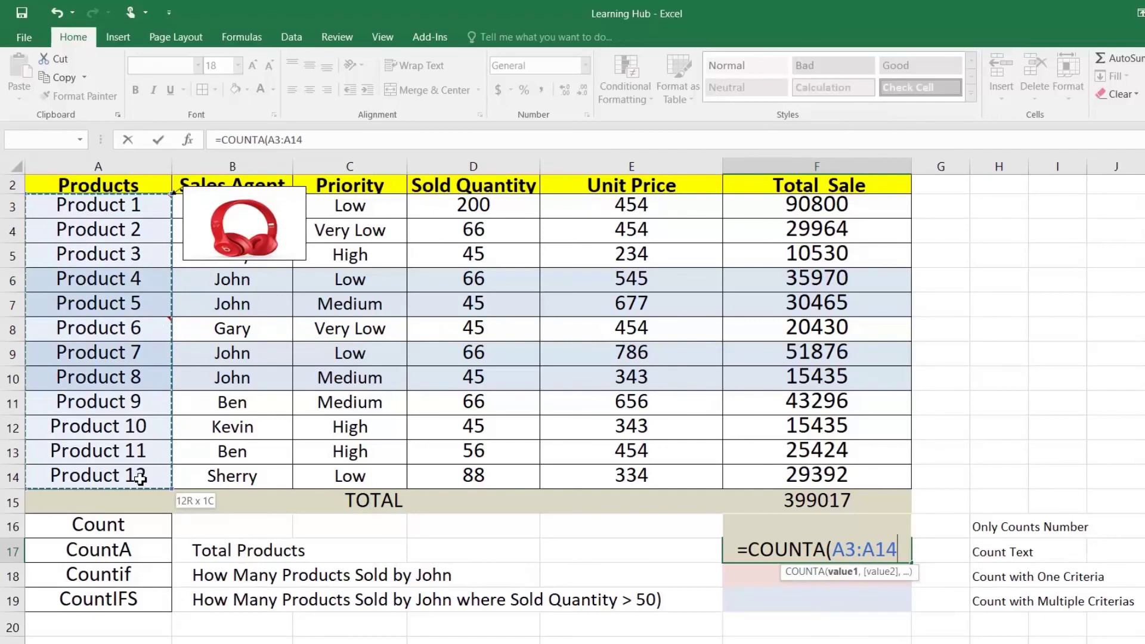
type(")")
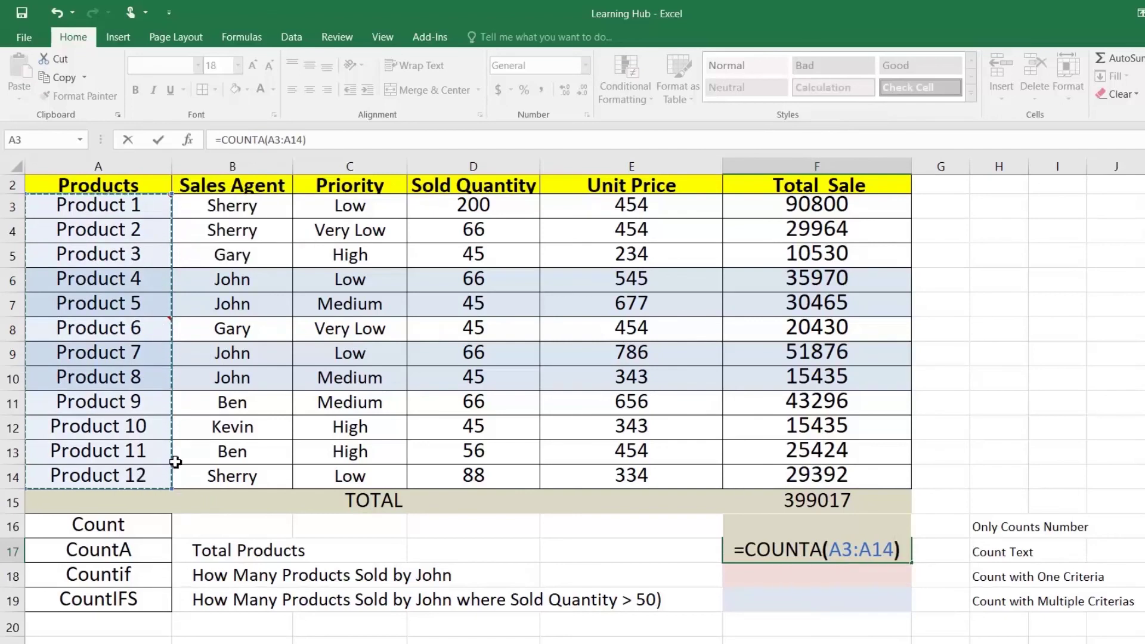
key("ctrl+Return")
key("Down")
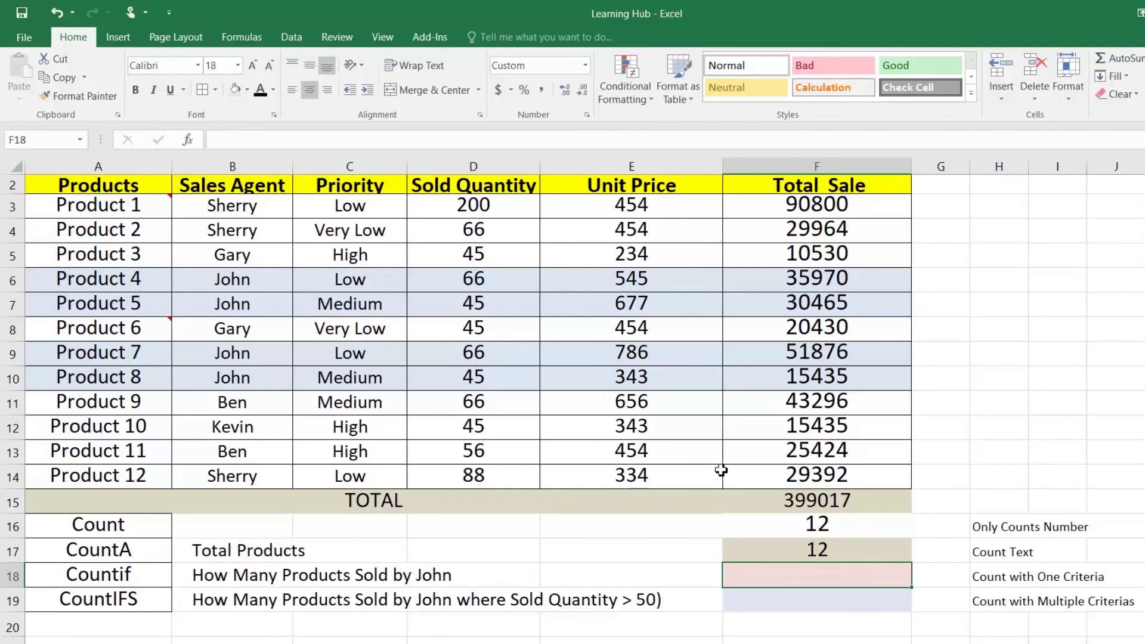
Enter =COUNTIF(B3:B14,"John") in F18, giving 4
type("countif")
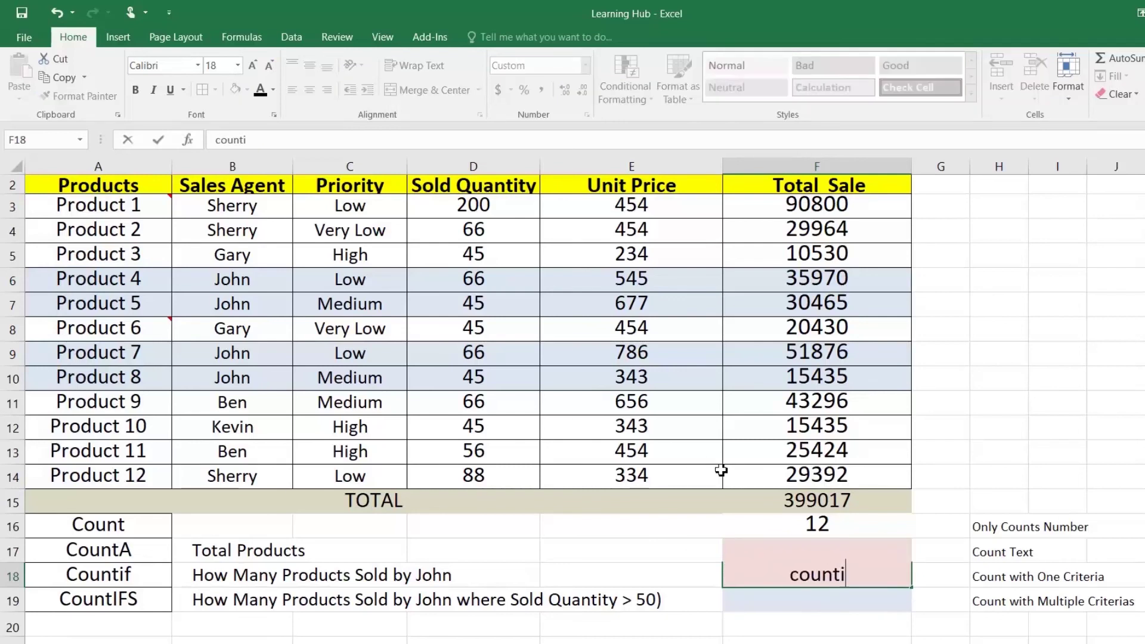
key("BackSpace")
key("BackSpace")
key("BackSpace")
key("BackSpace")
key("BackSpace")
key("BackSpace")
key("BackSpace")
type("=cou")
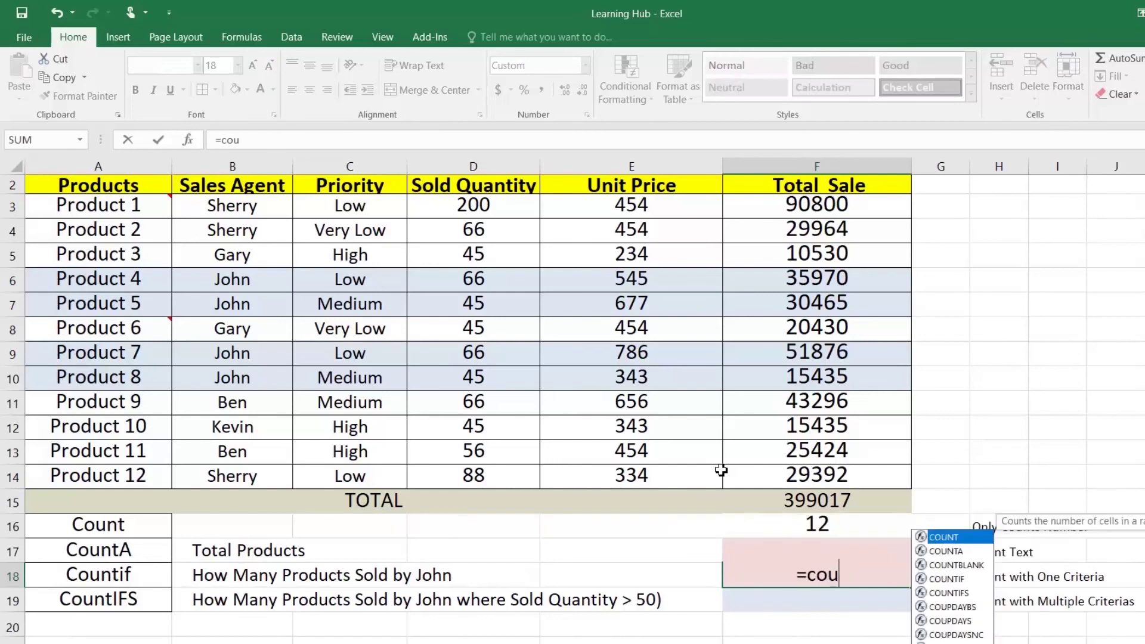
type("ntif")
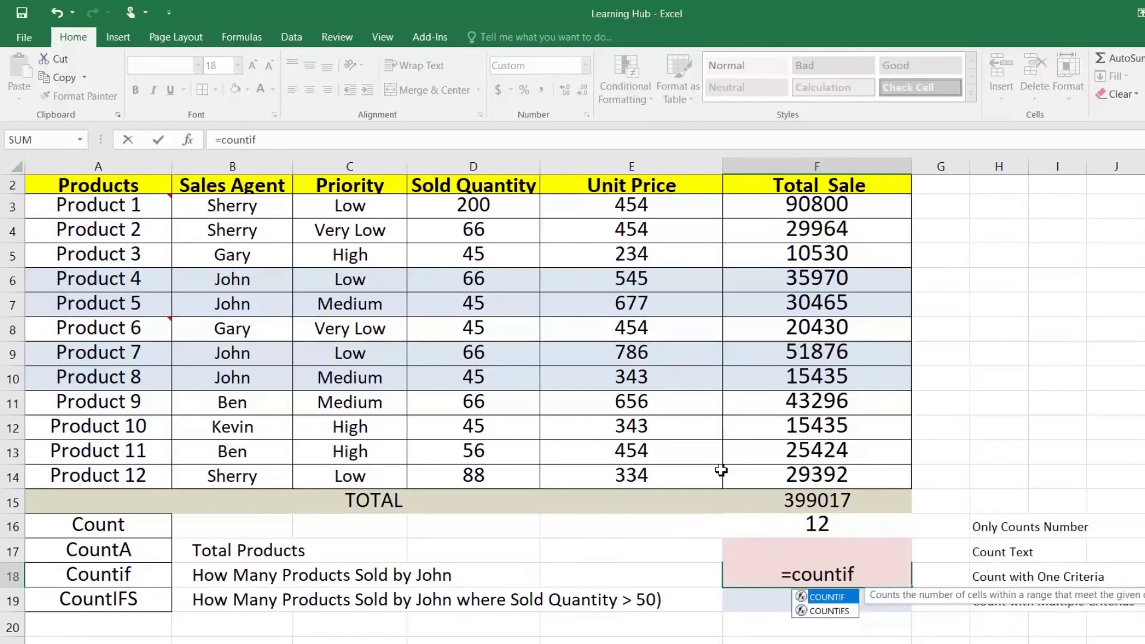
key("Tab")
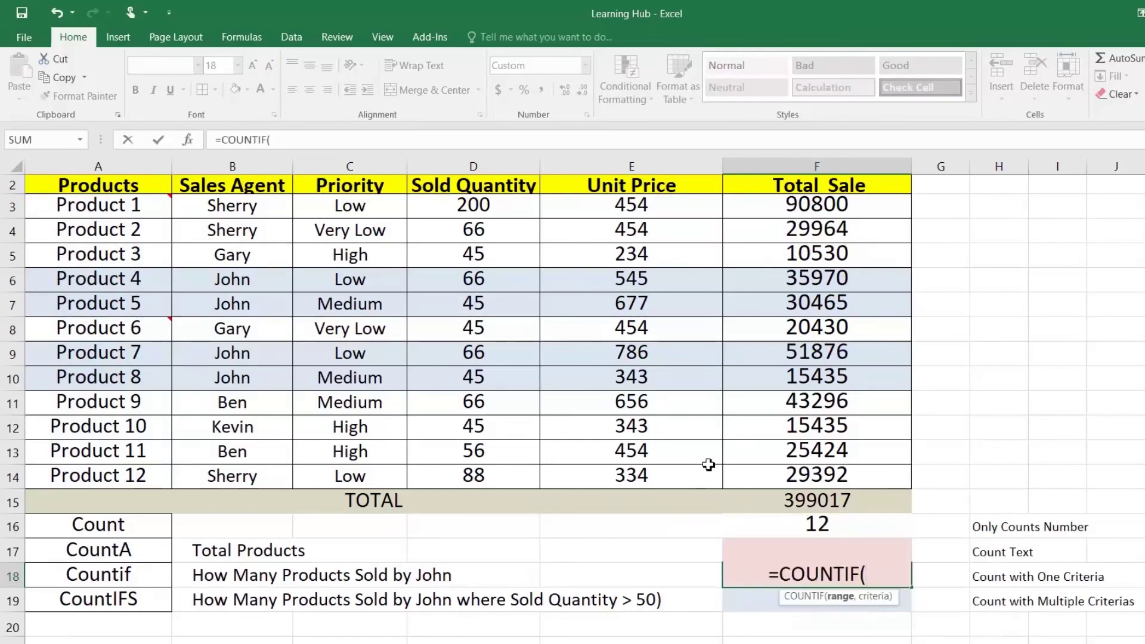
left_click_drag(242, 209, 245, 455)
type(",\"")
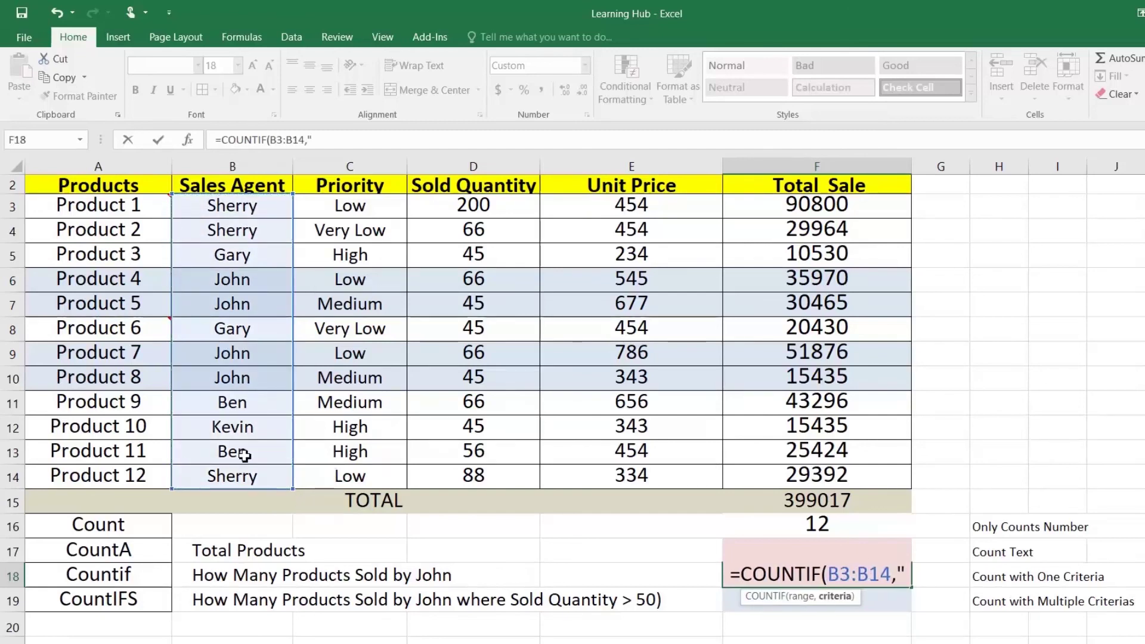
type("John")
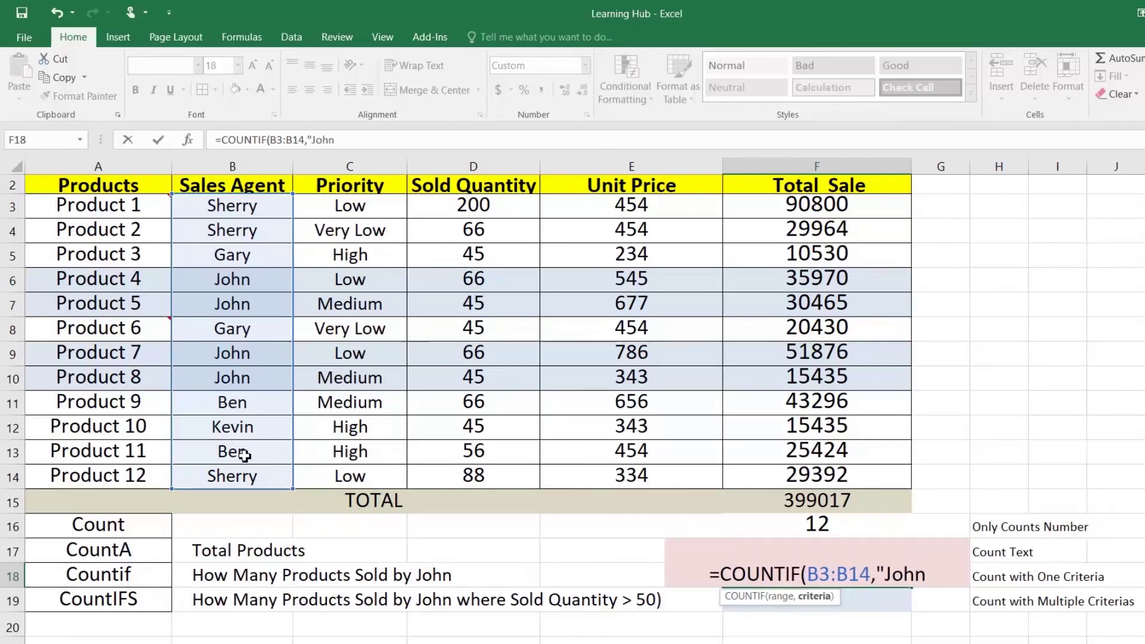
type("\")")
key("Return")
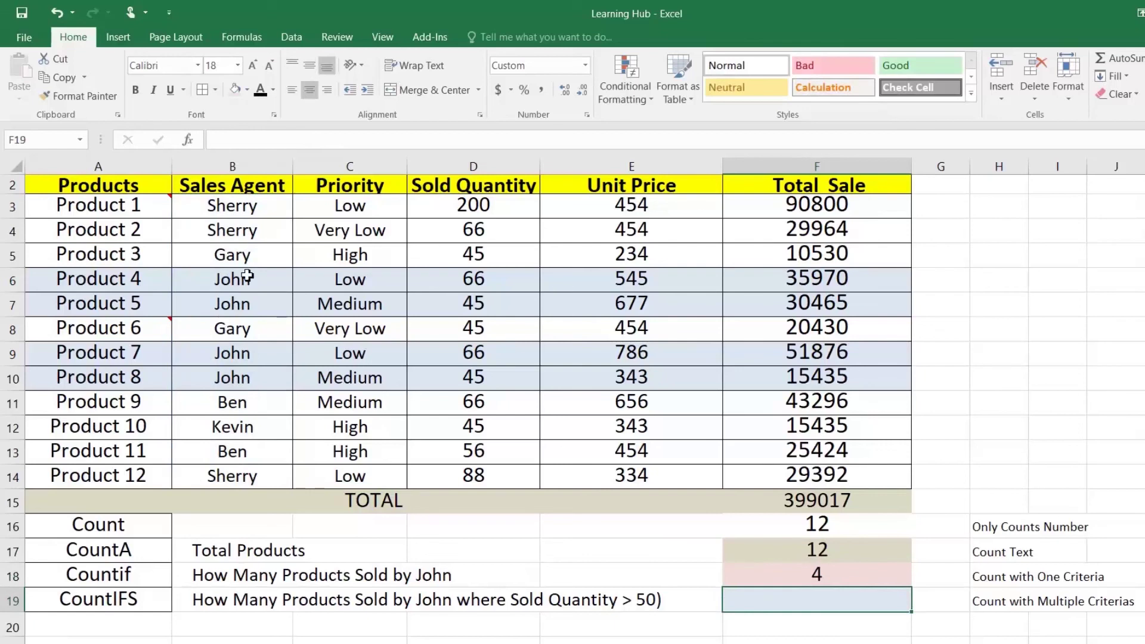
Check the four John entries in the Sales Agent column, including B10
left_click(232, 279)
left_click(238, 304)
left_click(229, 358)
left_click(228, 381)
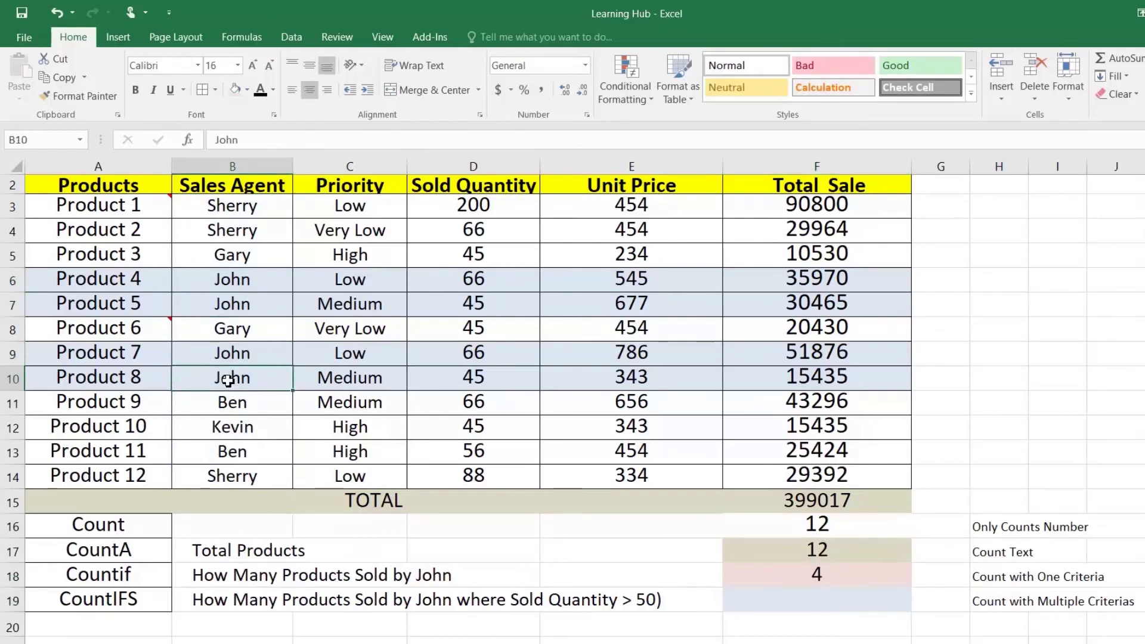
left_click(816, 608)
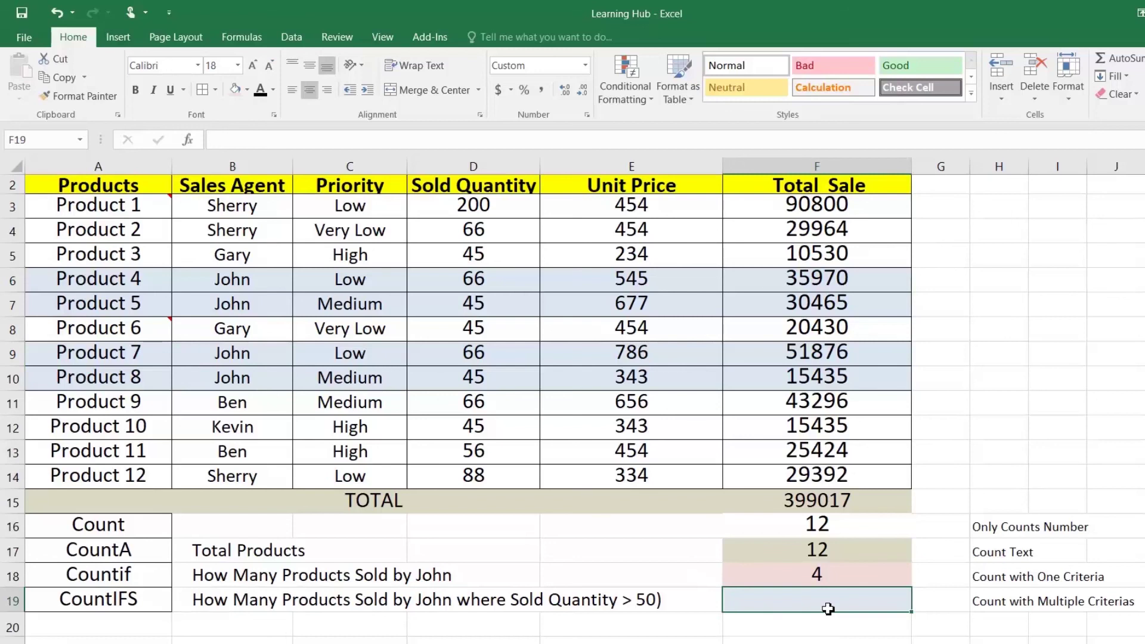
Enter =COUNTIFS(B3:B14,"John",D3:D14,">50") in F19, returning 2
type("=")
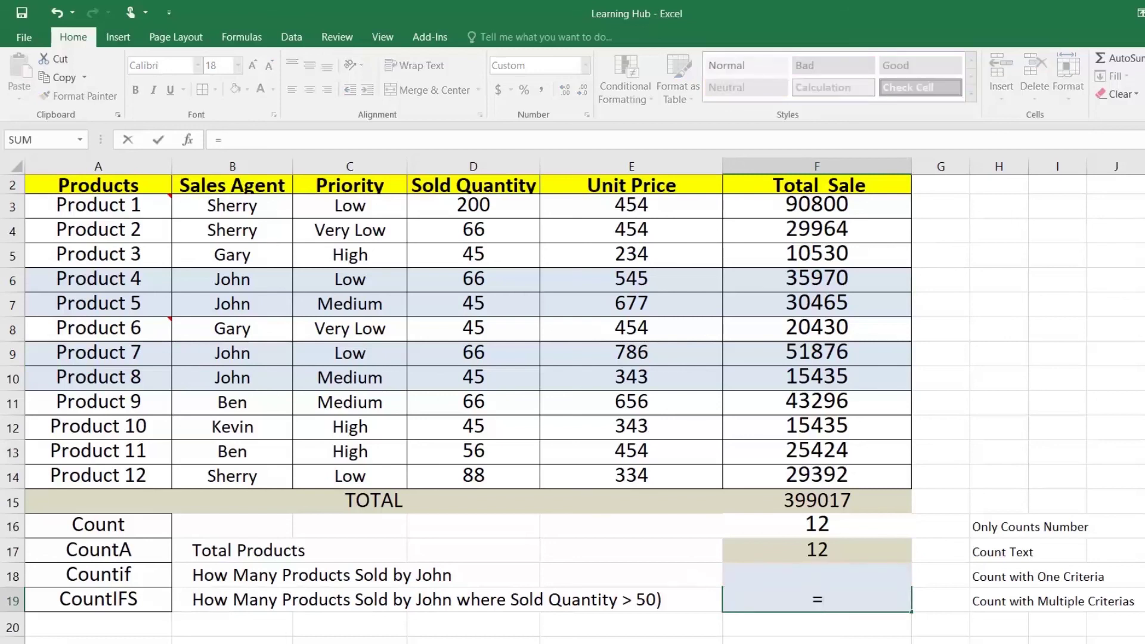
type("count")
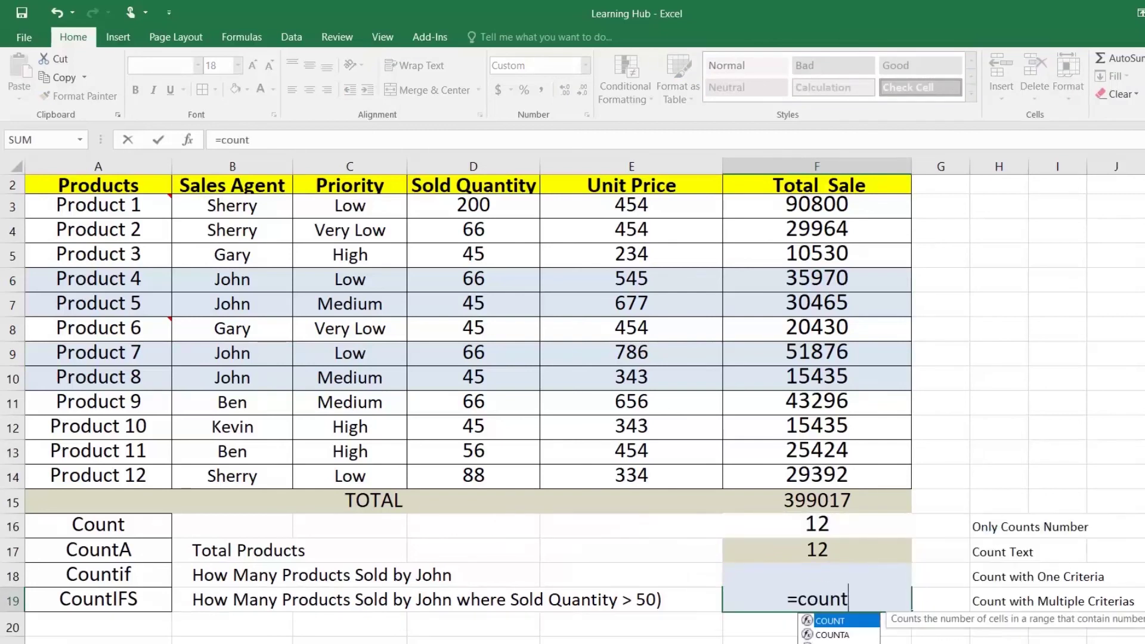
key("Down")
key("Down")
key("Down")
key("Down")
key("Tab")
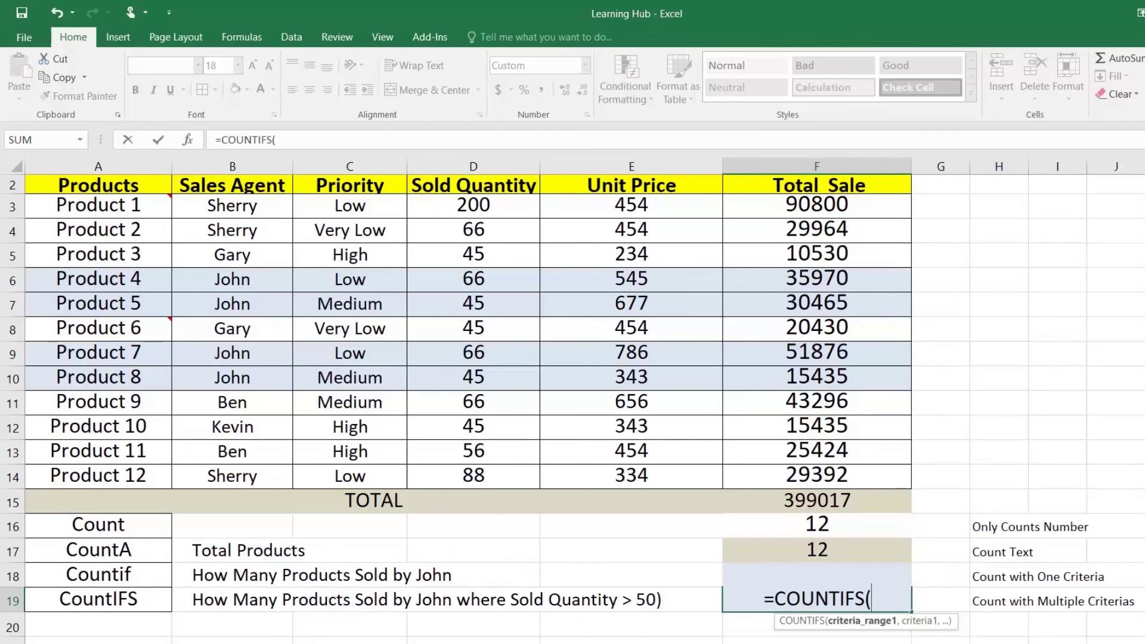
left_click_drag(257, 205, 257, 471)
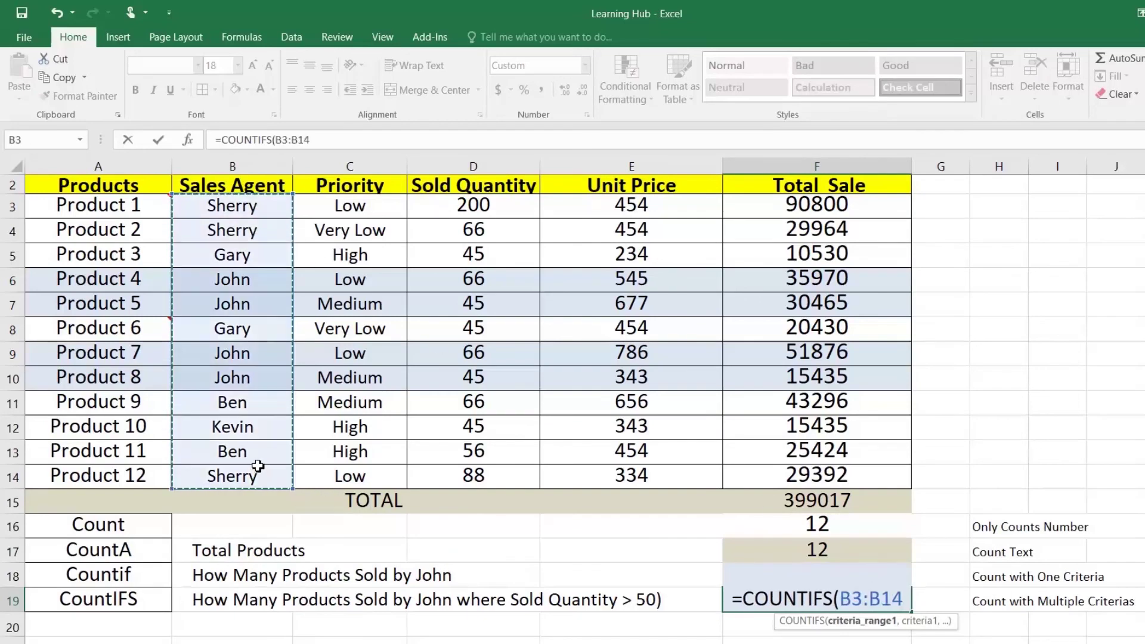
type(",\"John")
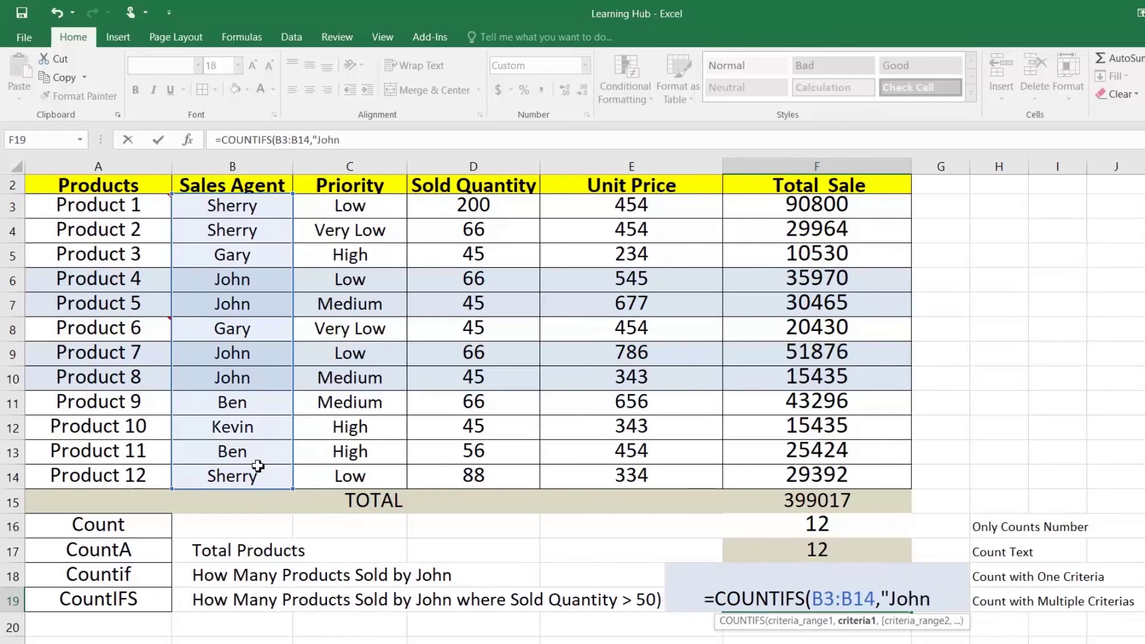
type("\",")
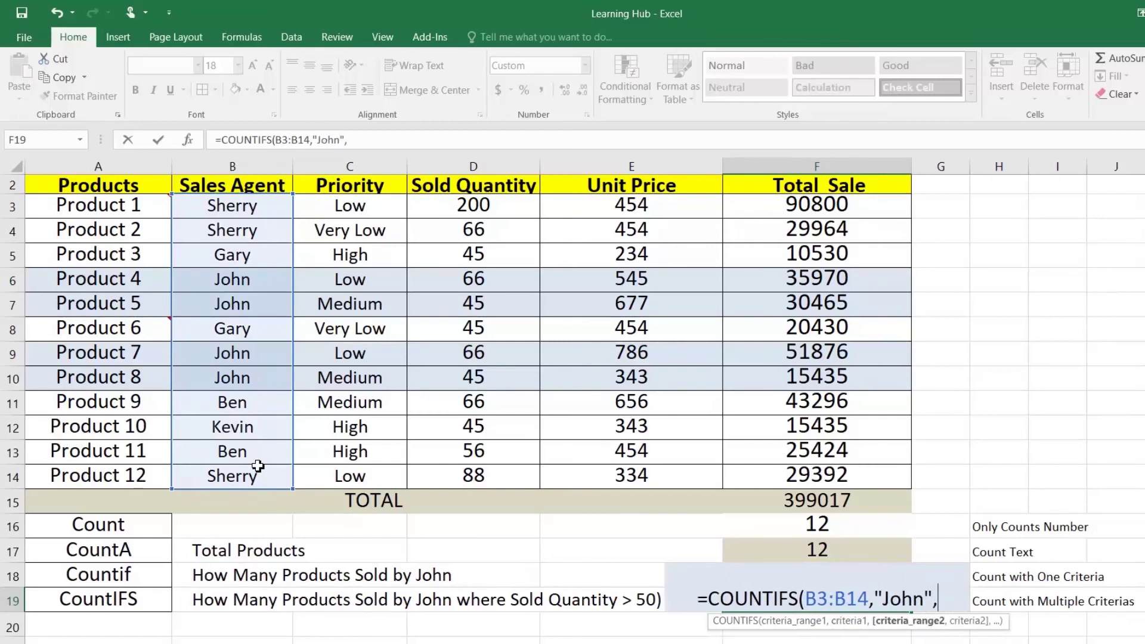
left_click_drag(490, 208, 500, 465)
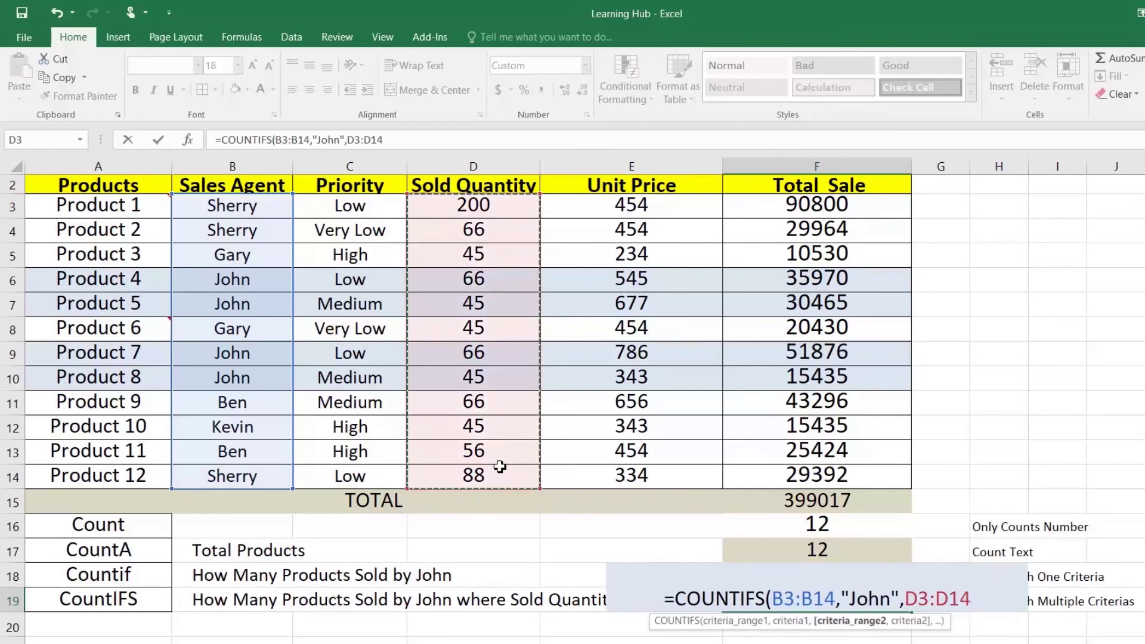
type(",\"")
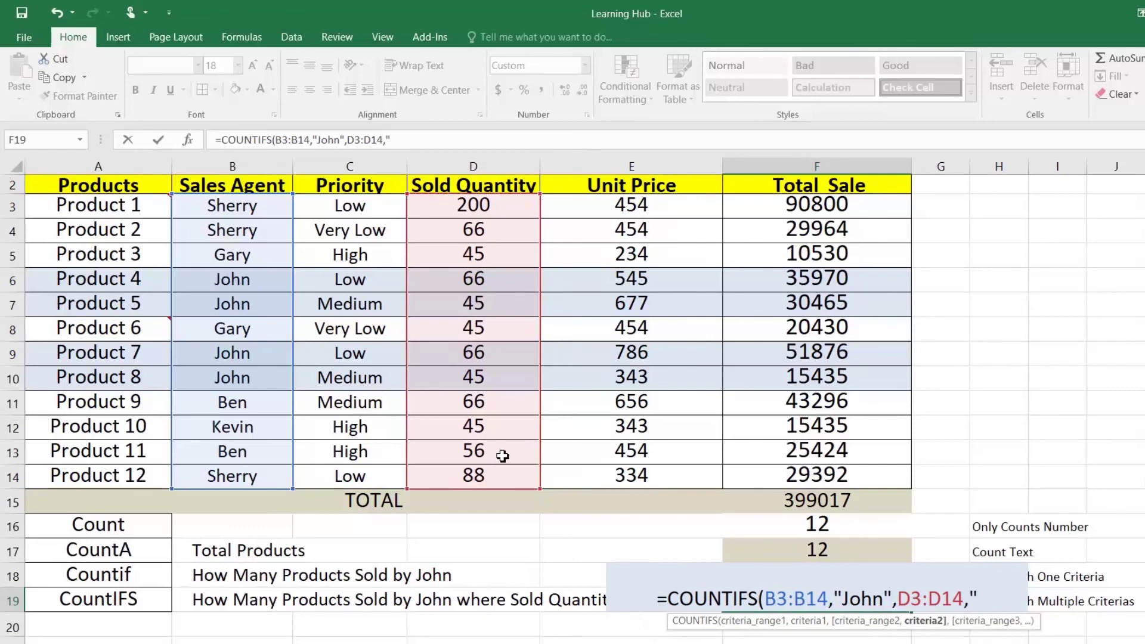
type(">50")
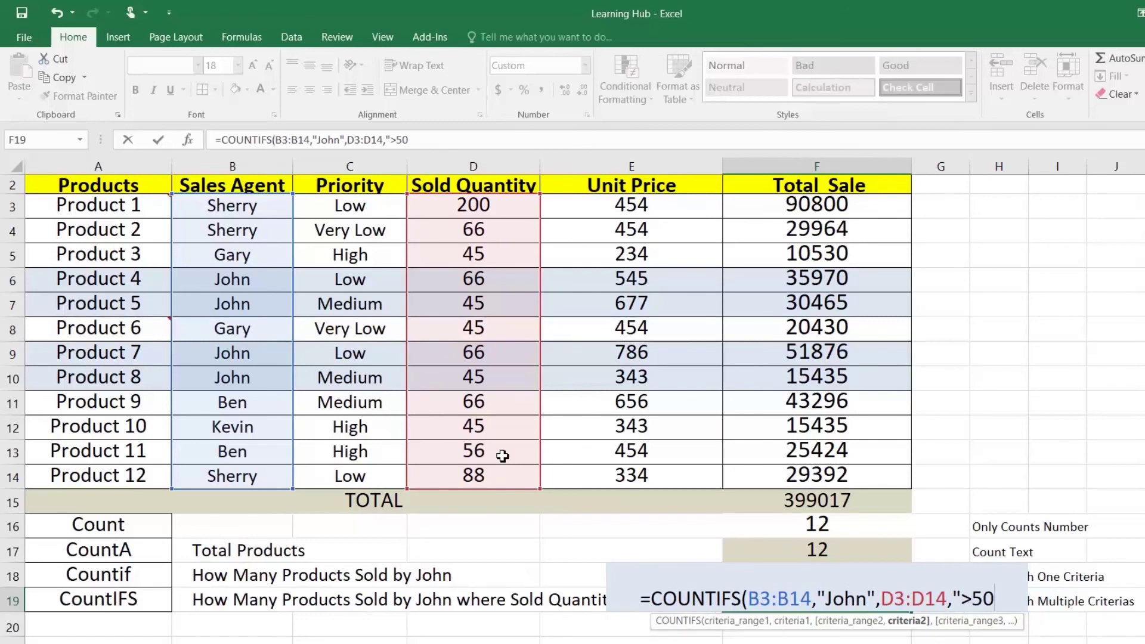
type("\")")
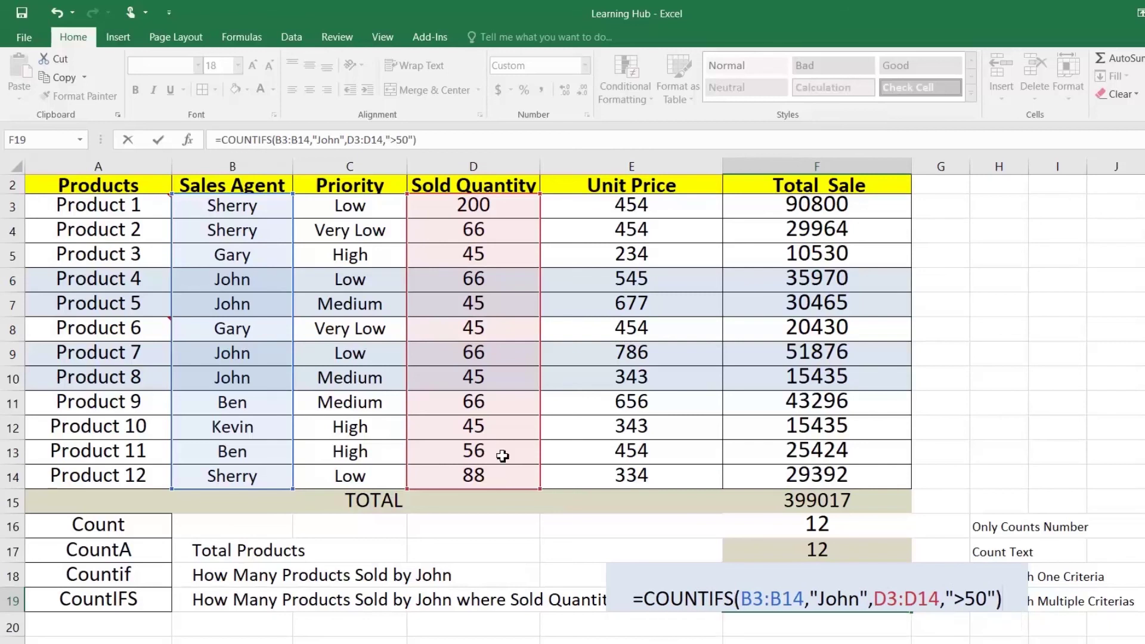
key("Return")
key("Up")
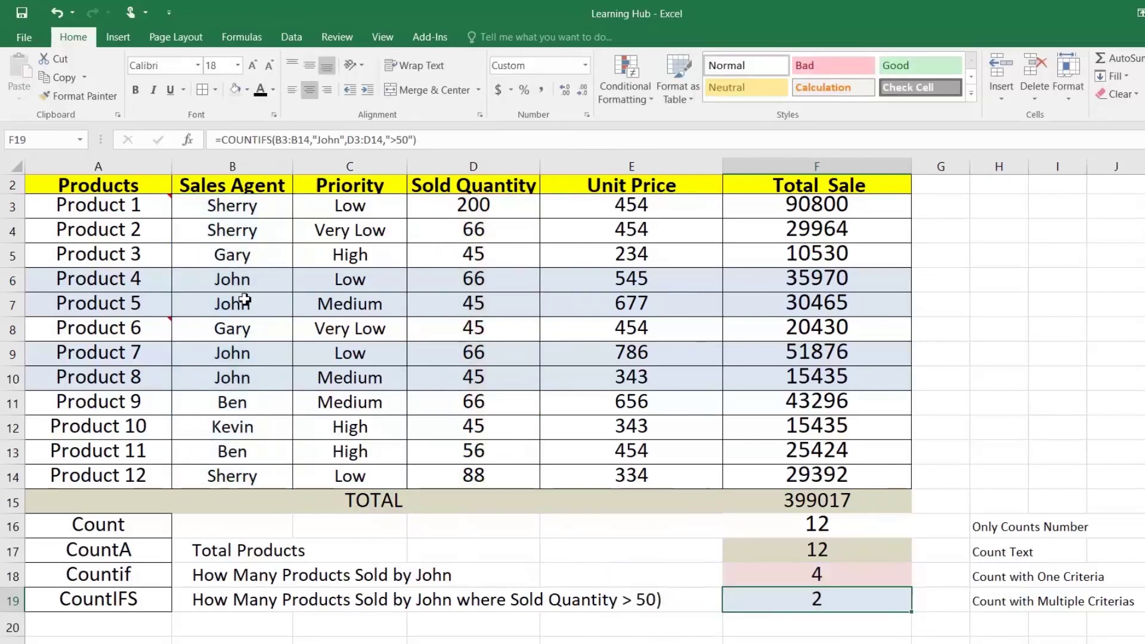
left_click_drag(235, 275, 468, 278)
Review John's product rows and their sold quantities
left_click(472, 278)
left_click_drag(263, 307, 391, 295)
left_click(440, 290)
left_click(447, 303)
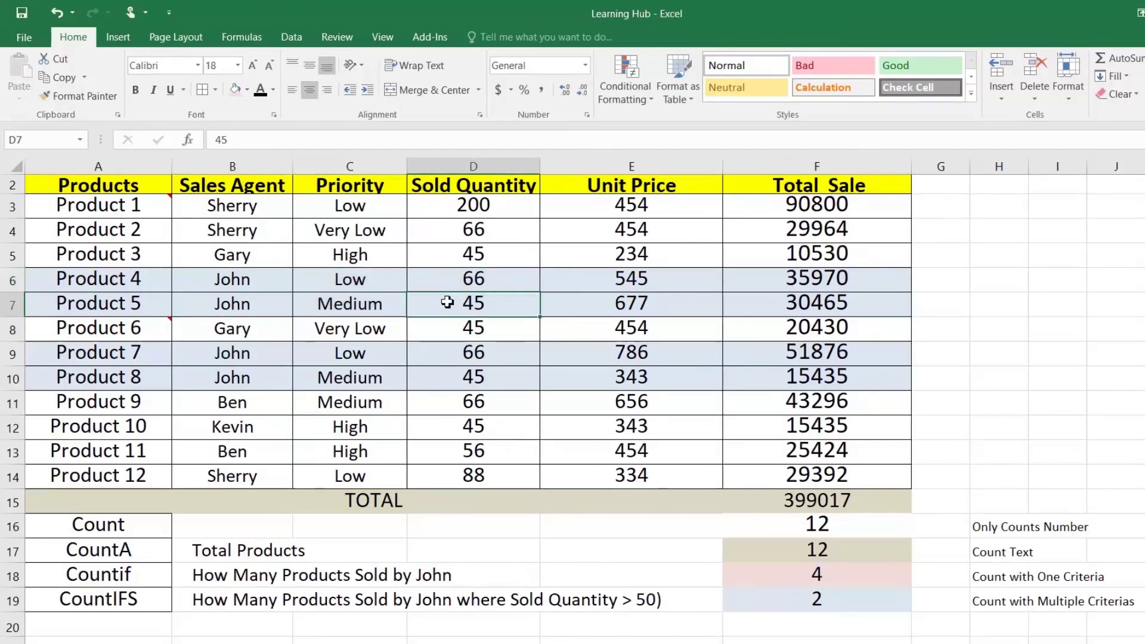
left_click_drag(266, 356, 448, 358)
left_click(266, 377)
Change Product 8's Sold Quantity in D10 to 66, so the COUNTIFS result becomes 3
left_click(475, 377)
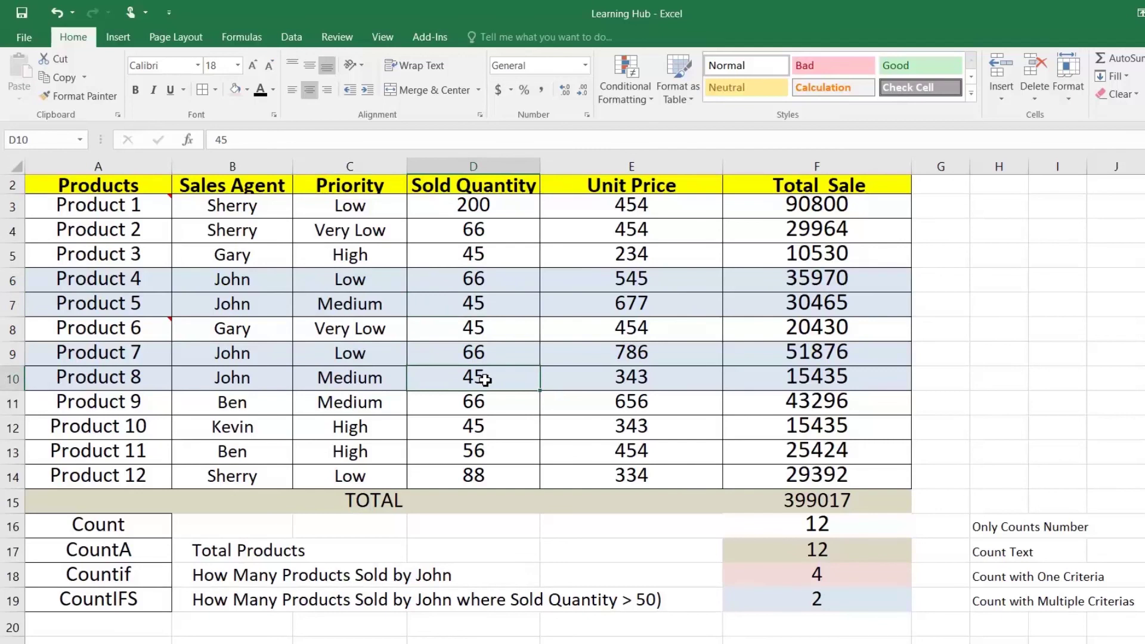
type("66")
key("Return")
left_click(485, 381)
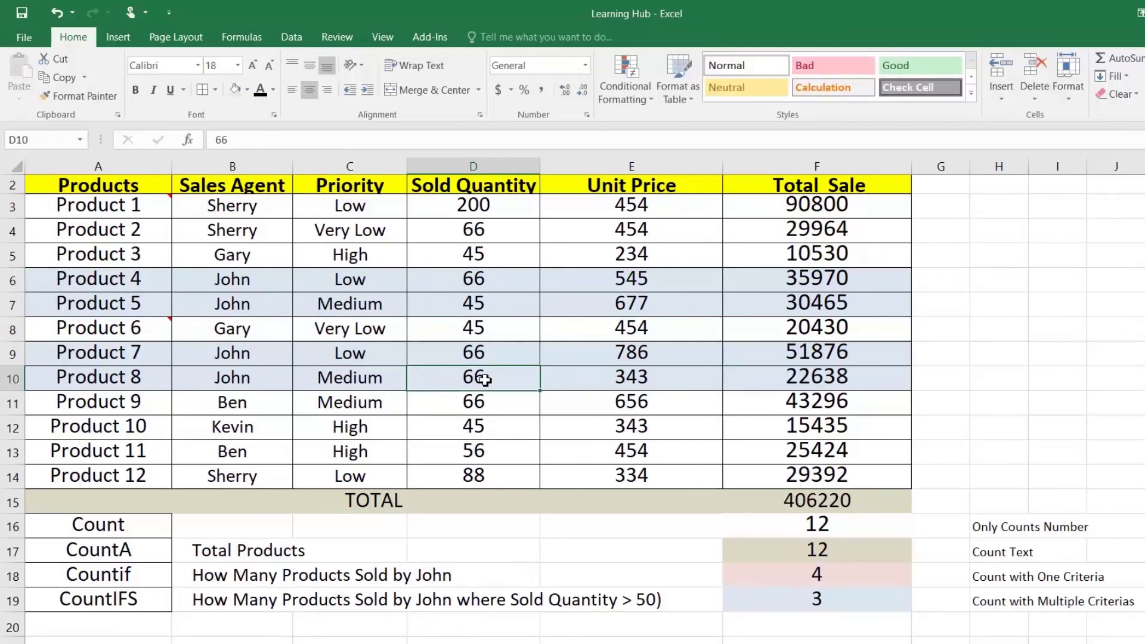
left_click(817, 600)
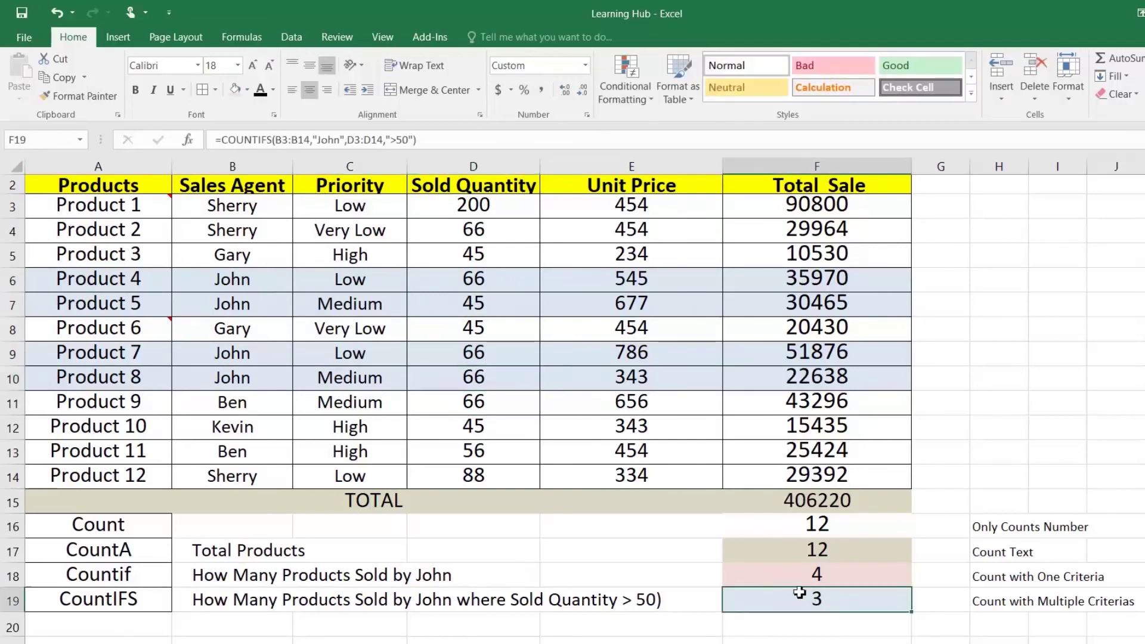
left_click(499, 372)
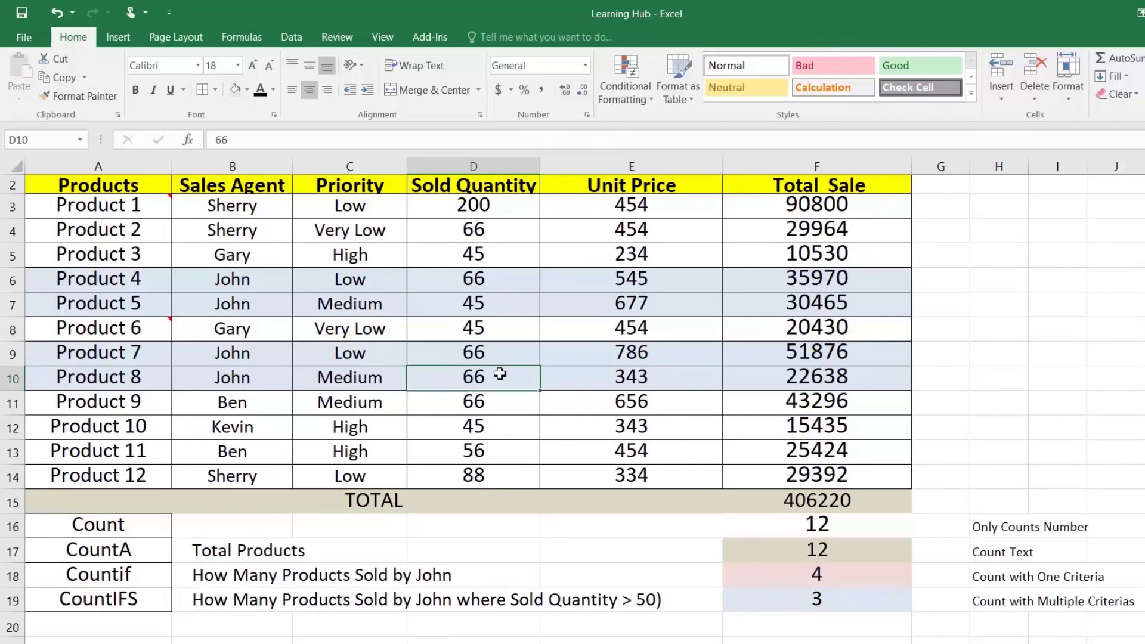
key("Up")
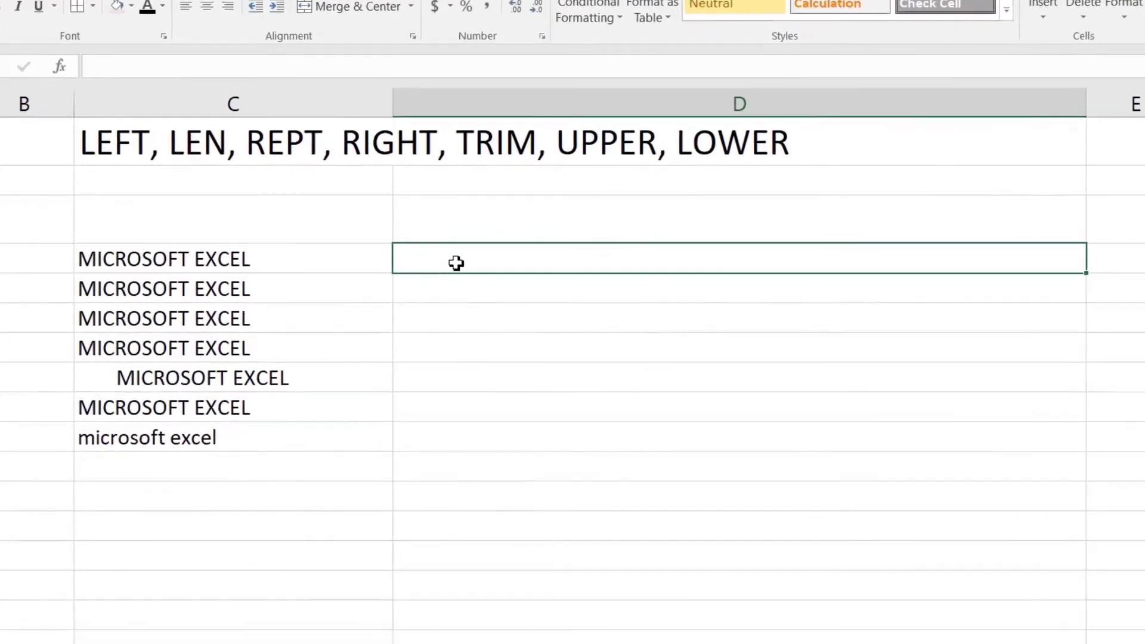
Enter =LEFT(C4,9) in D4 to return MICROSOFT
type("=")
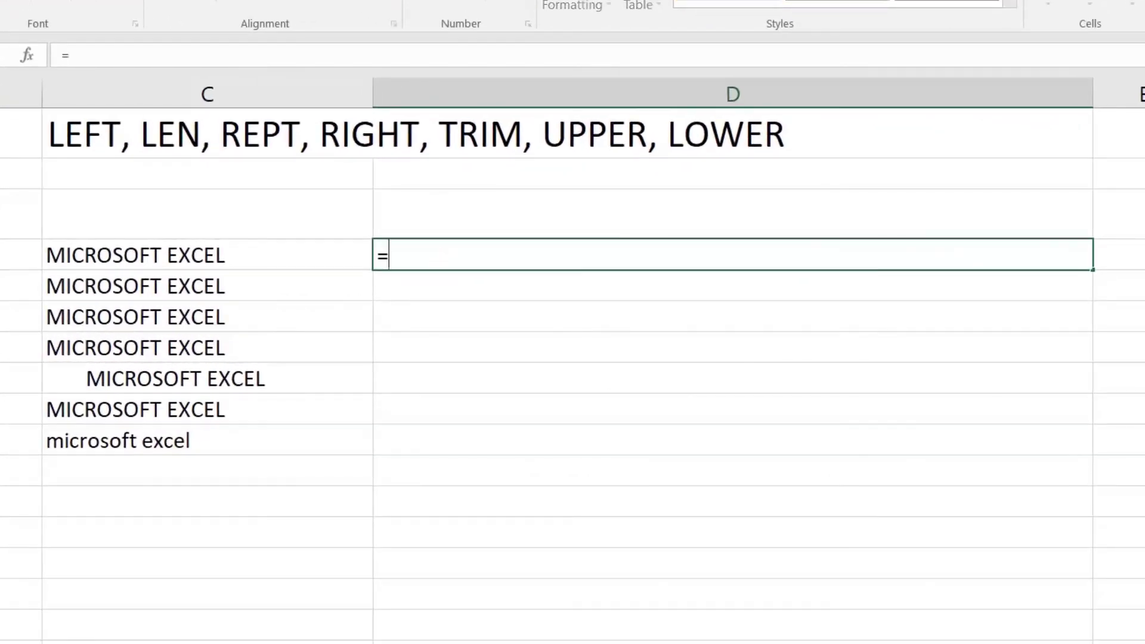
type("lef")
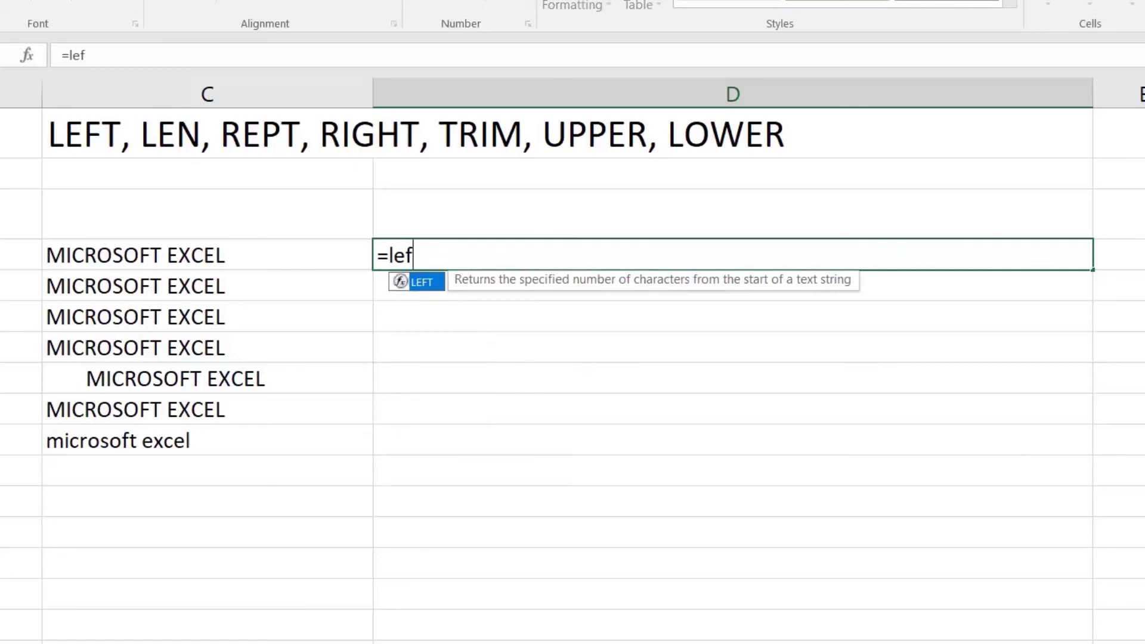
key("Tab")
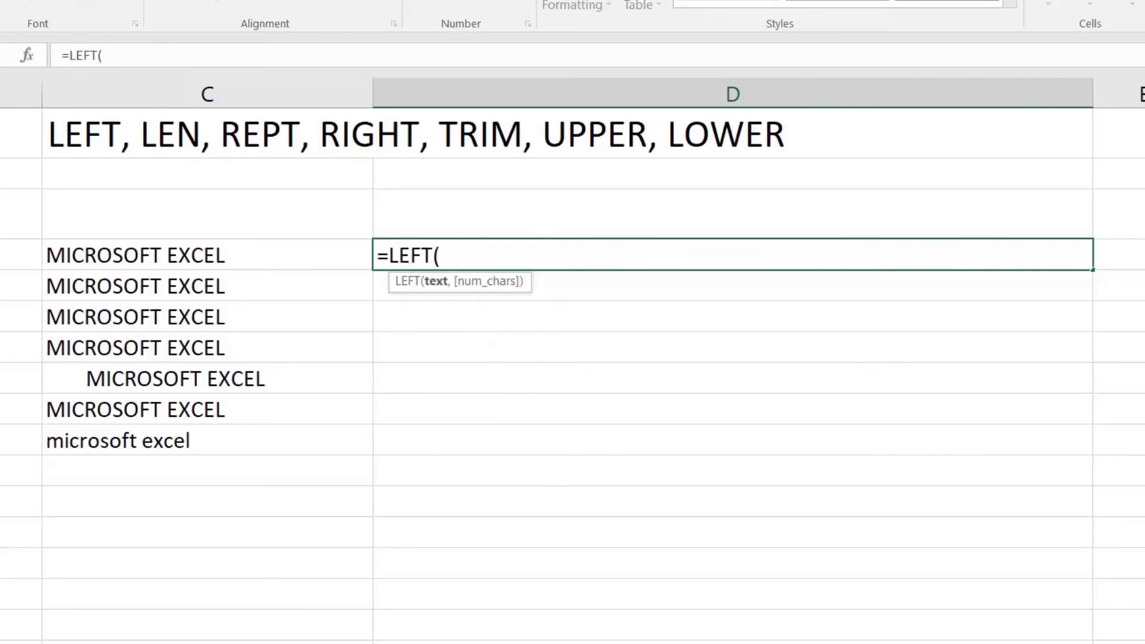
left_click(190, 258)
type(",9")
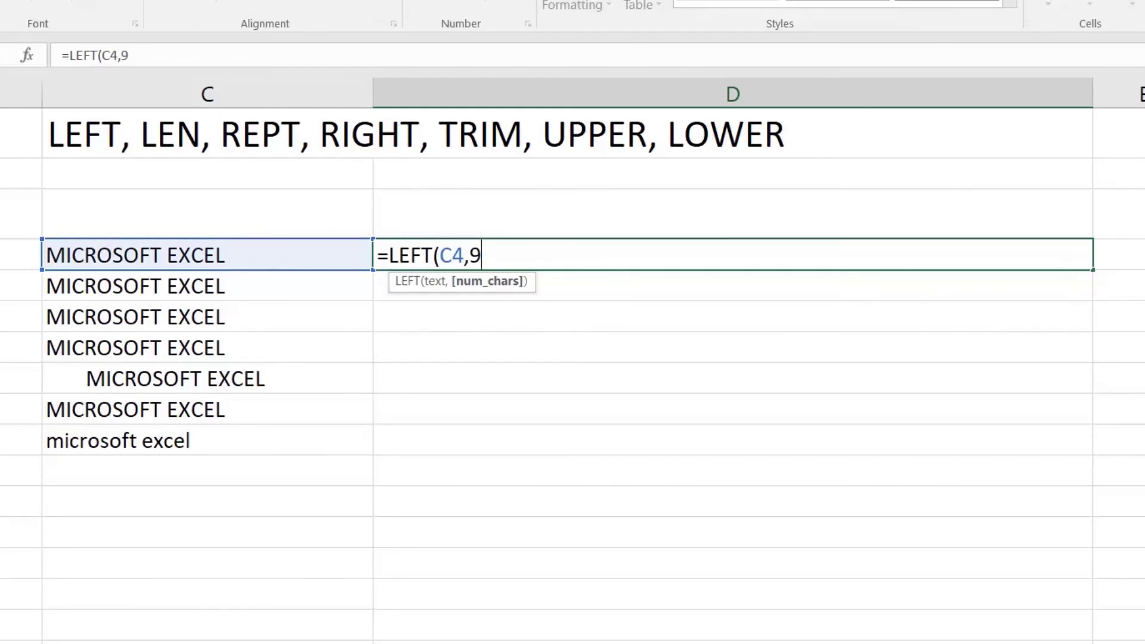
type(")")
key("Return")
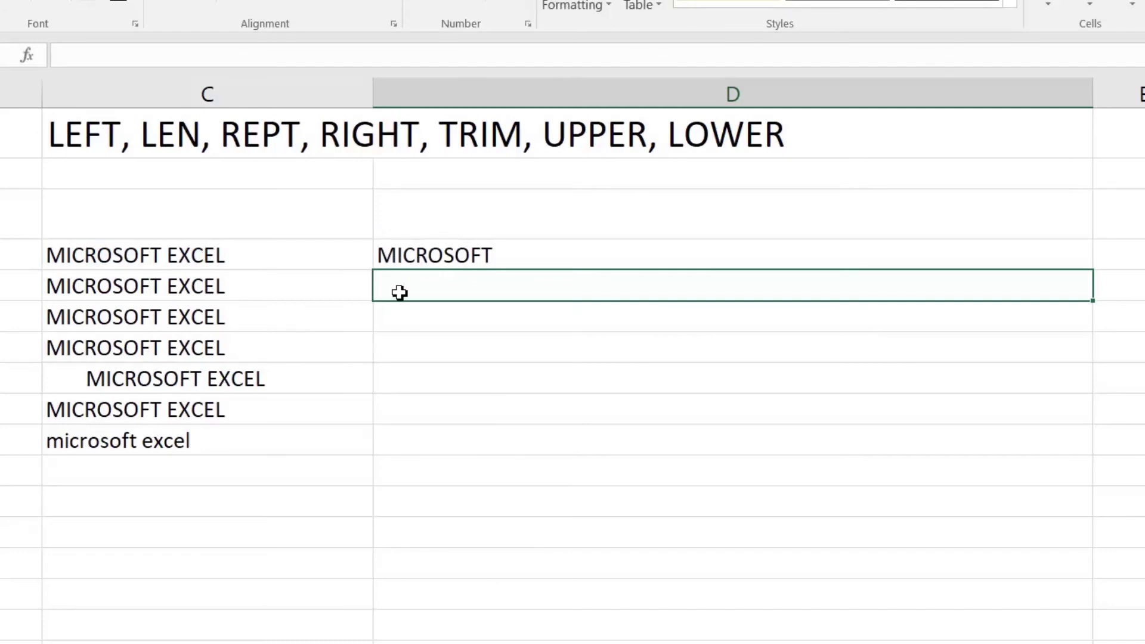
Enter =LEN(C5) in D5, showing 16
type("=len(")
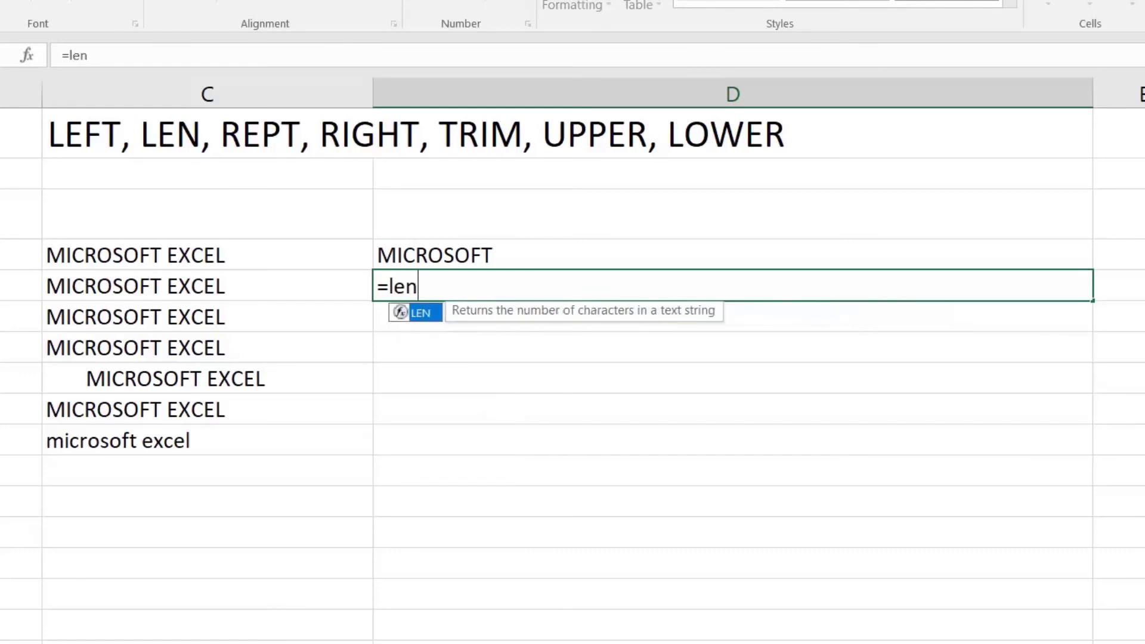
left_click(204, 290)
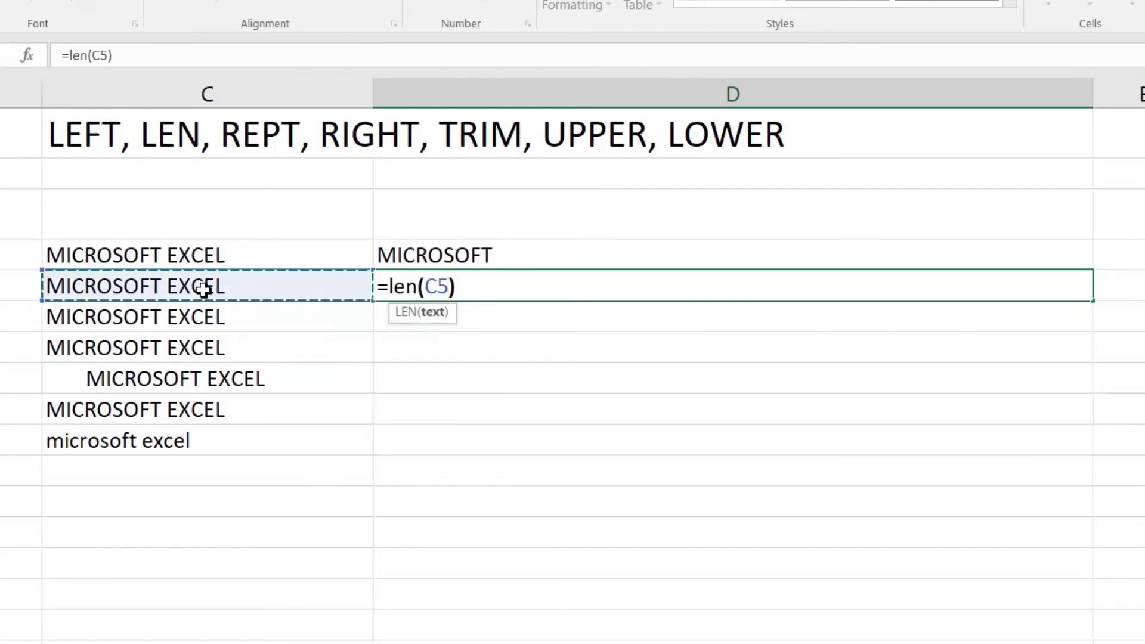
key("Return")
key("Up")
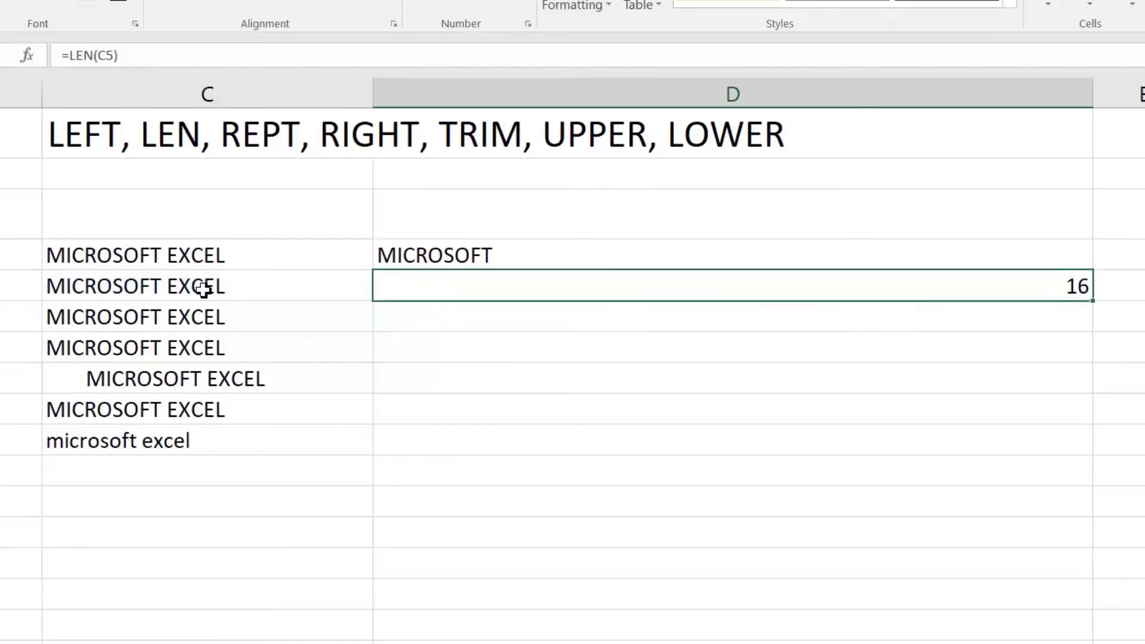
left_click(205, 290)
key("Right")
Enter =REPT(C6,3) in D6 to repeat MICROSOFT EXCEL three times
key("Down")
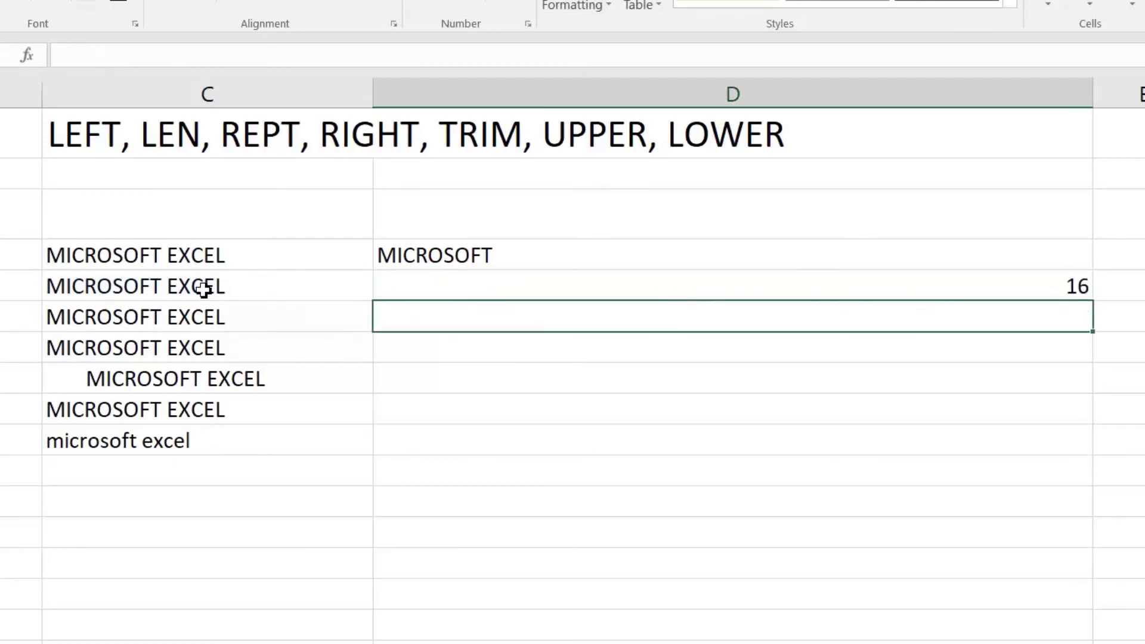
type("rept")
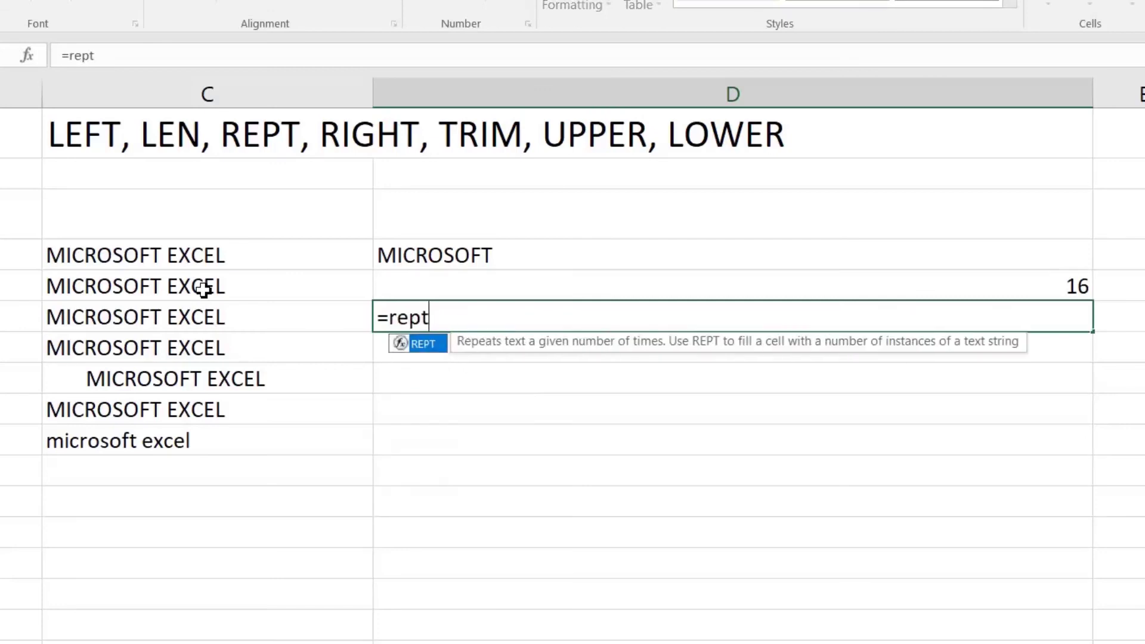
type("(")
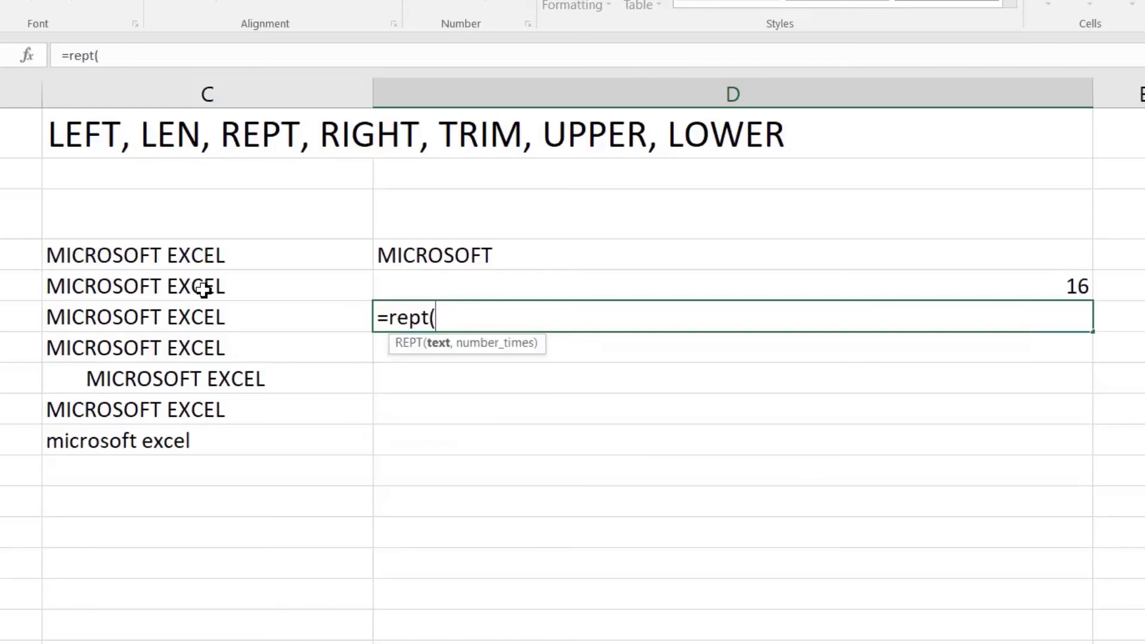
key("Left")
type(",")
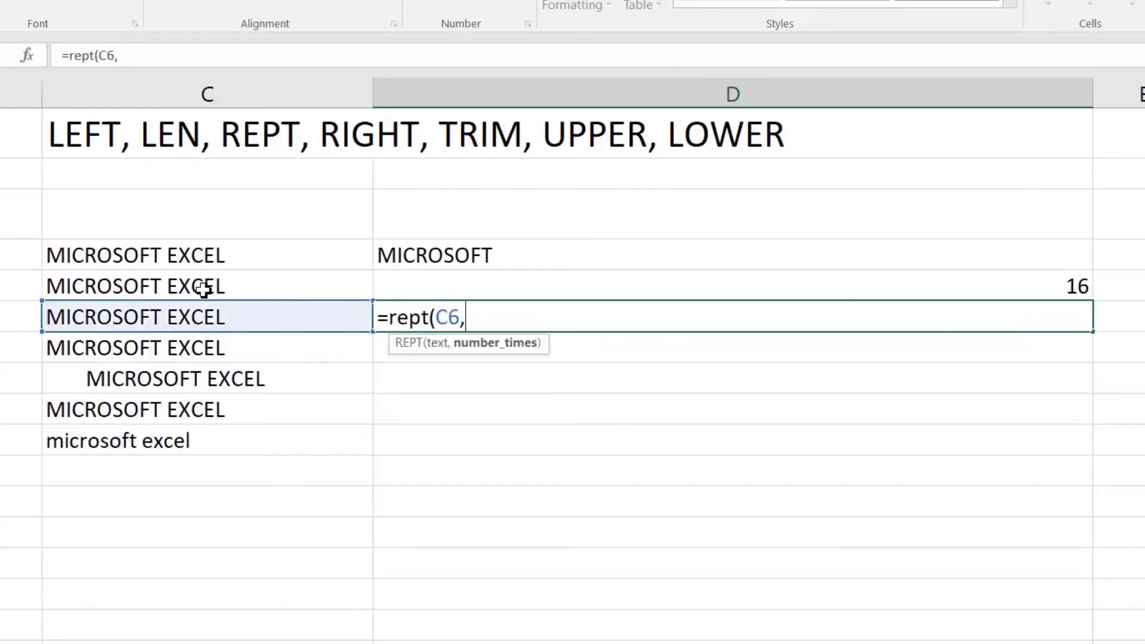
type("3")
key("Return")
key("Up")
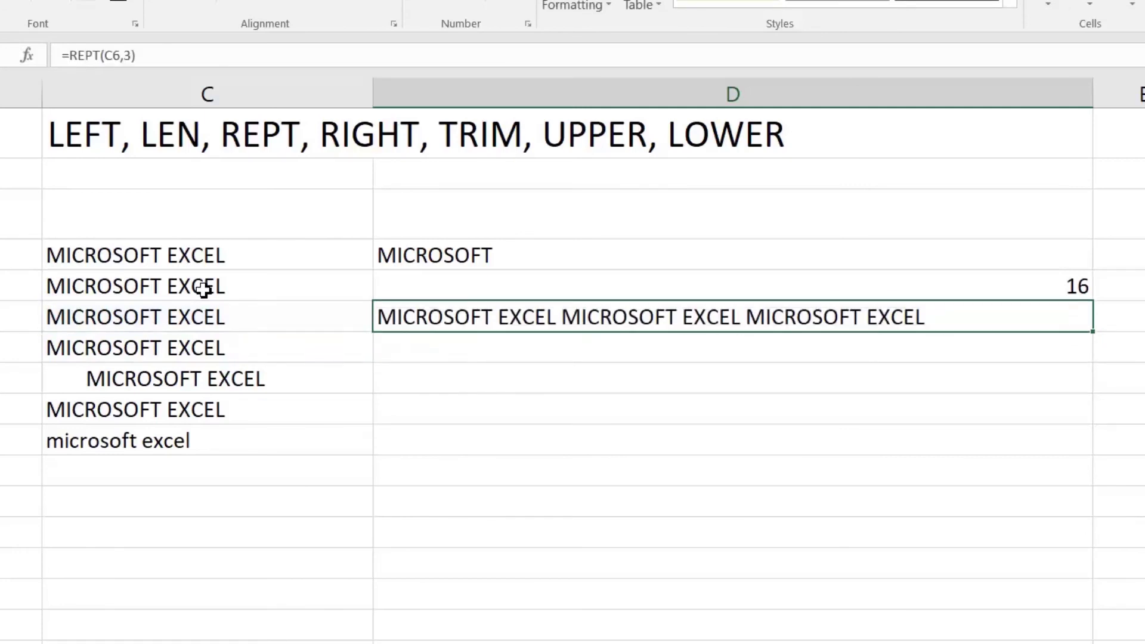
key("Down")
type("=")
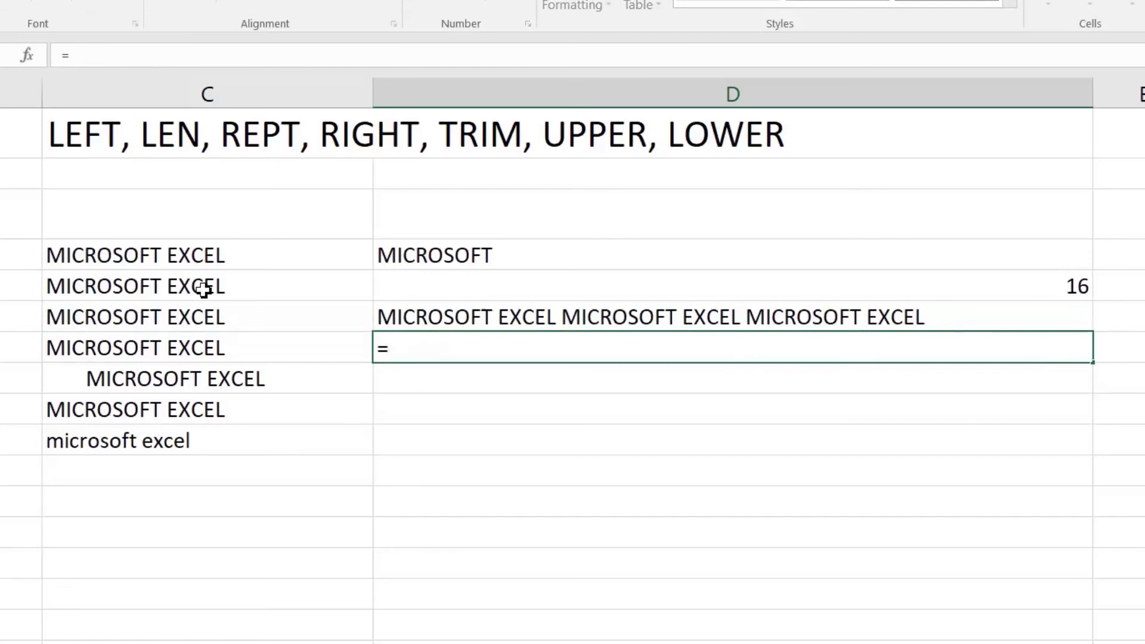
type("righ")
Enter =RIGHT(C7,5) in D7 and review its arguments
key("Tab")
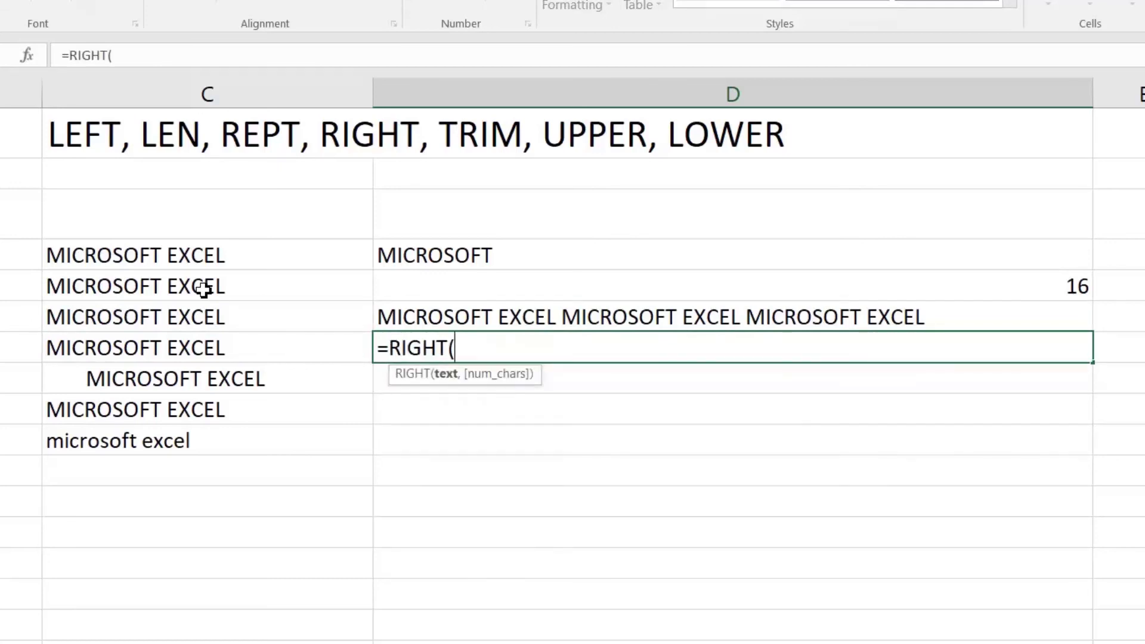
key("Left")
type(",")
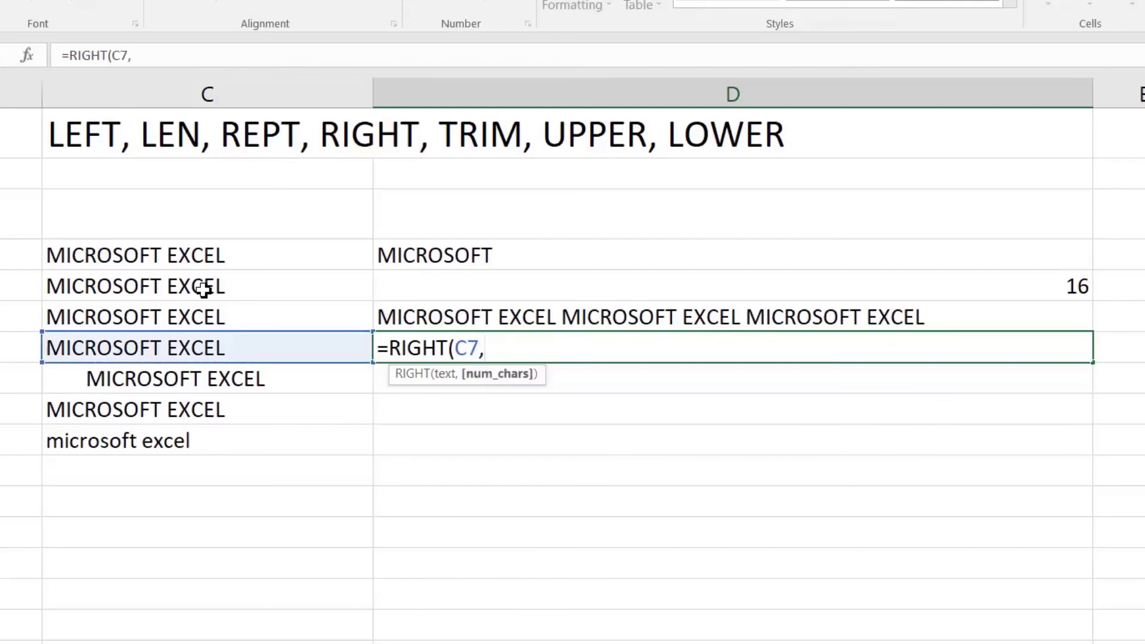
type("5)")
key("Return")
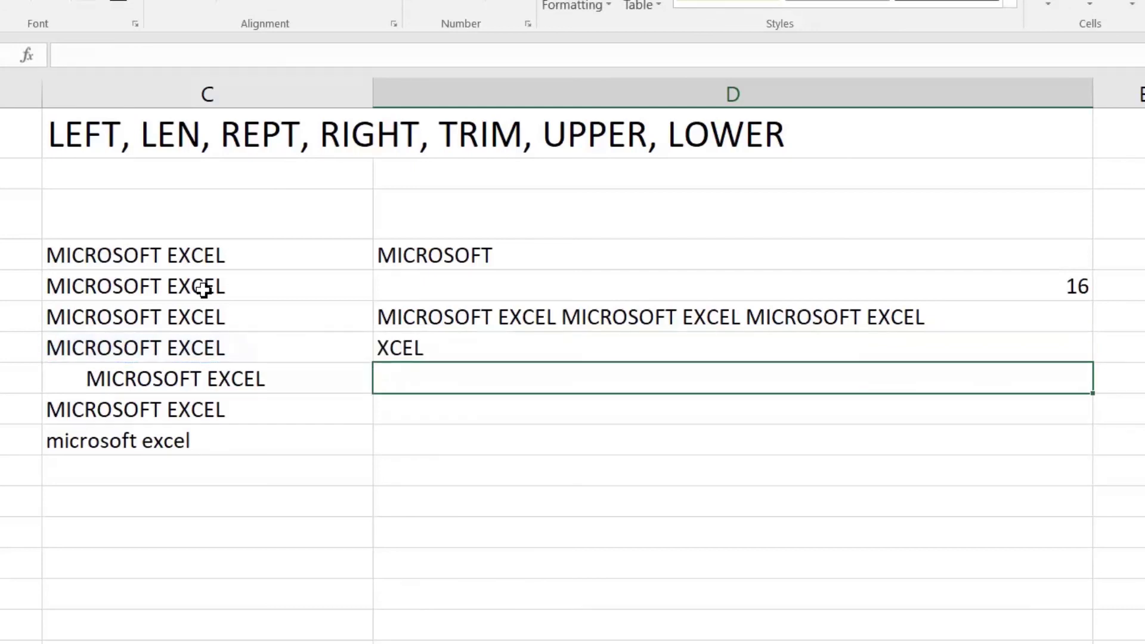
key("Up")
key("F2")
key("Left")
key("Left")
key("Right")
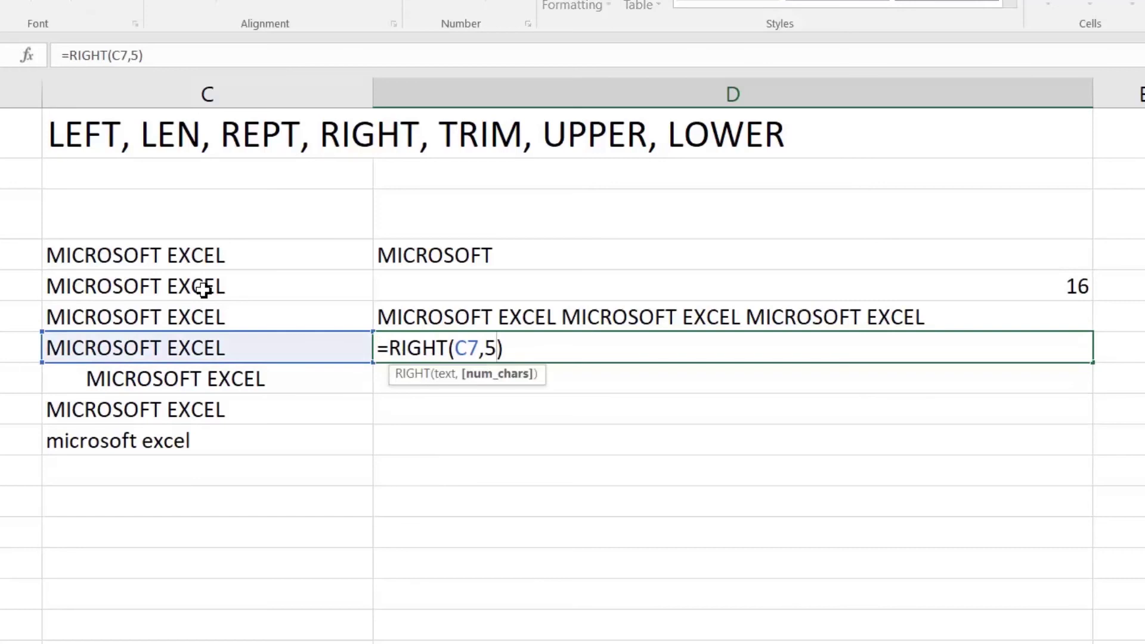
key("Return")
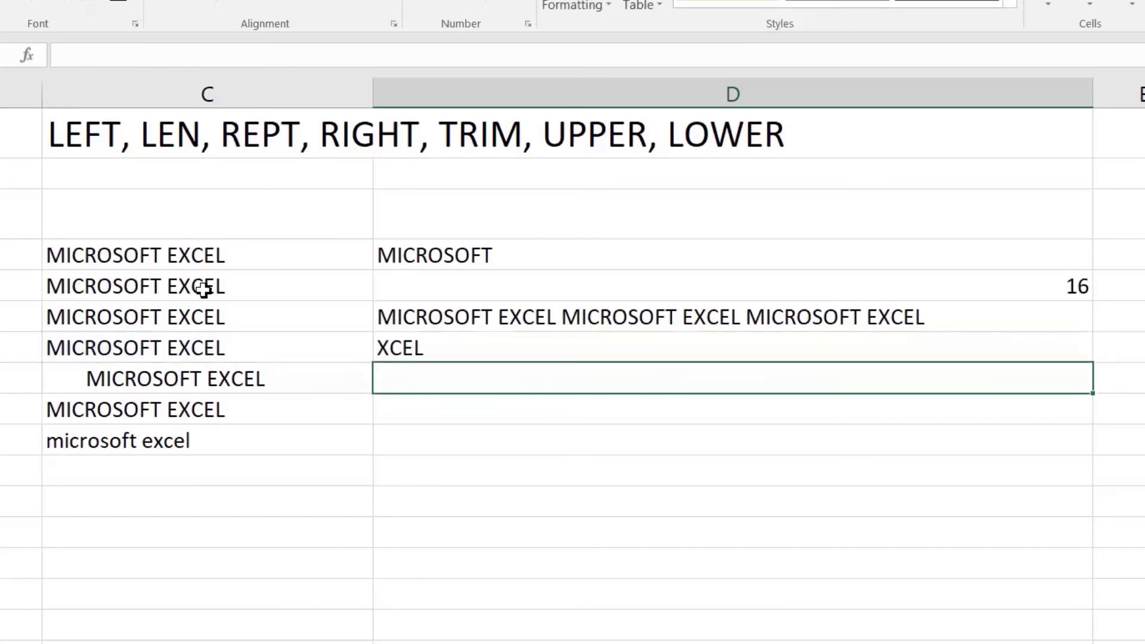
key("Up")
key("F2")
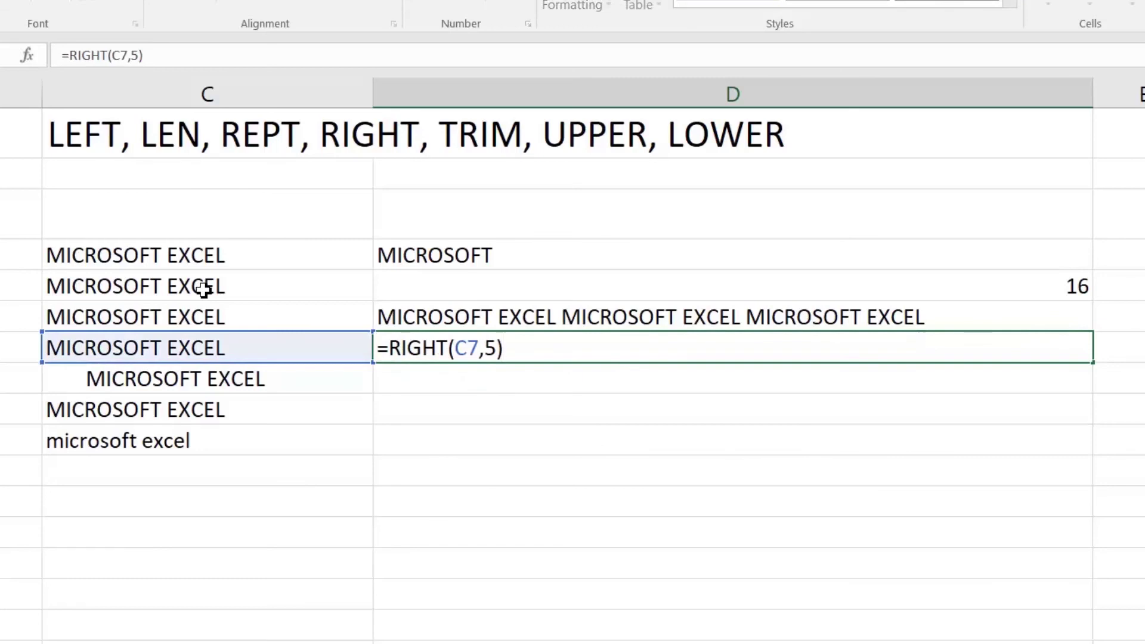
key("Return")
Delete the trailing space after EXCEL in C7 so D7 shows EXCEL
key("Up")
key("Left")
key("F2")
key("BackSpace")
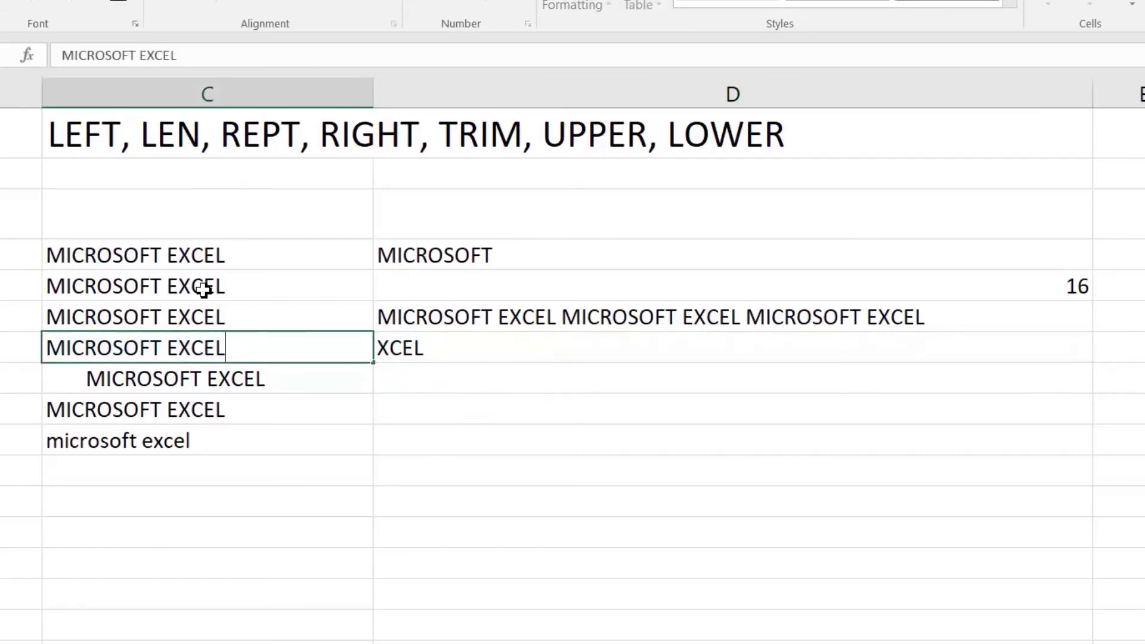
key("Return")
key("Up")
key("F2")
key("Return")
key("Up")
key("F2")
key("BackSpace")
key("Return")
key("Right")
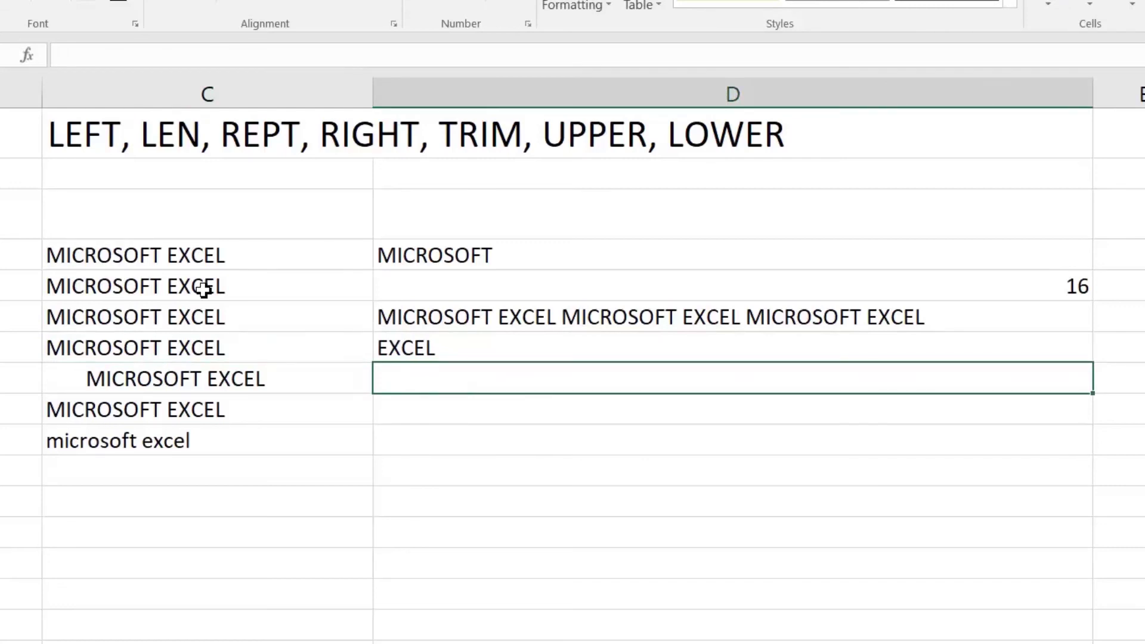
Enter =TRIM(C8) in D8 to show MICROSOFT EXCEL without extra spaces
type("=trim")
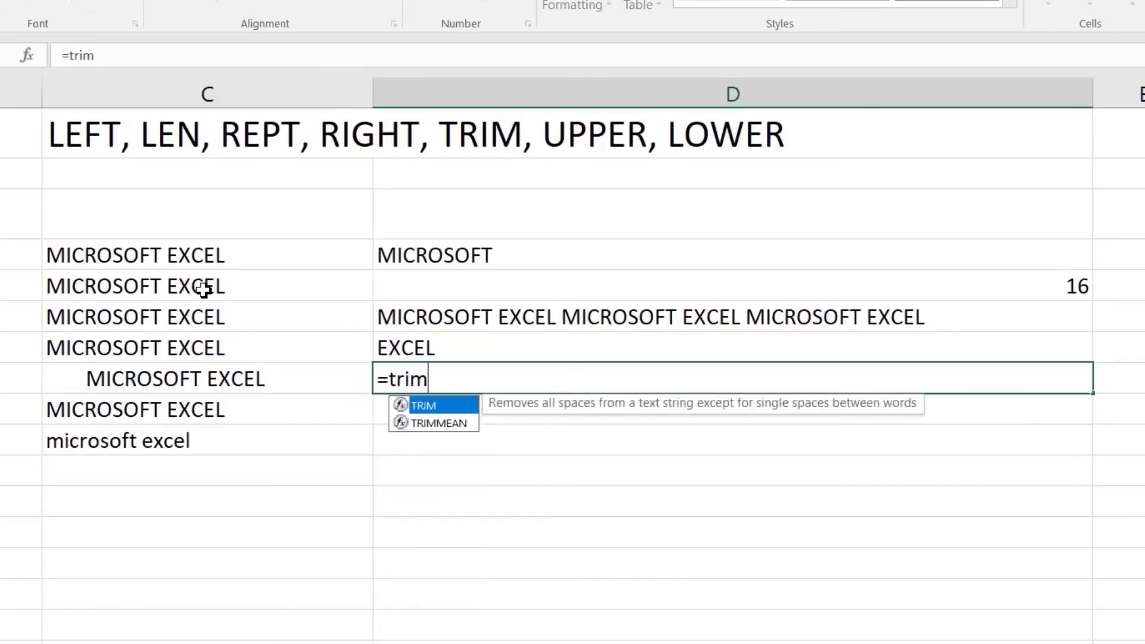
key("Tab")
key("Left")
type(")")
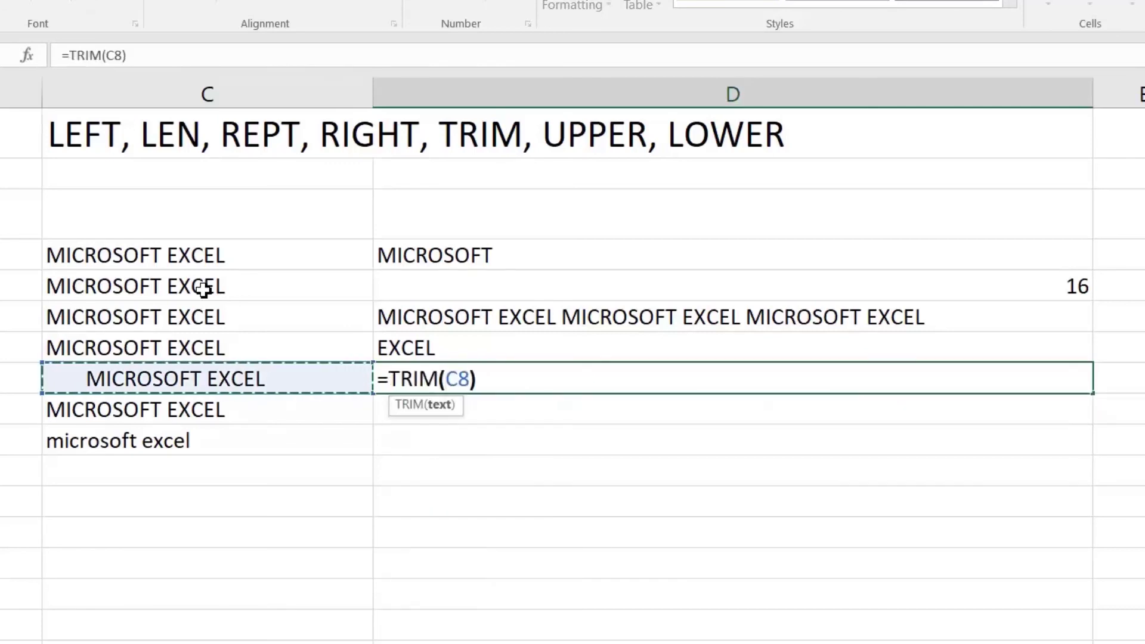
key("Return")
key("Up")
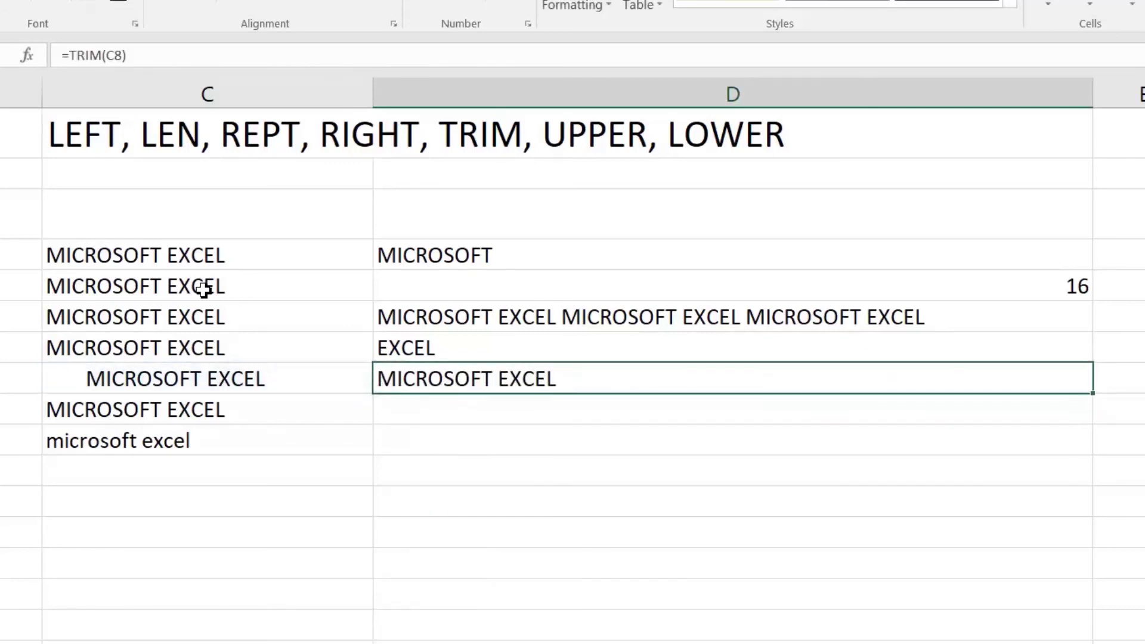
Add a trailing space back after EXCEL in C7
key("Left")
key("Up")
key("F2")
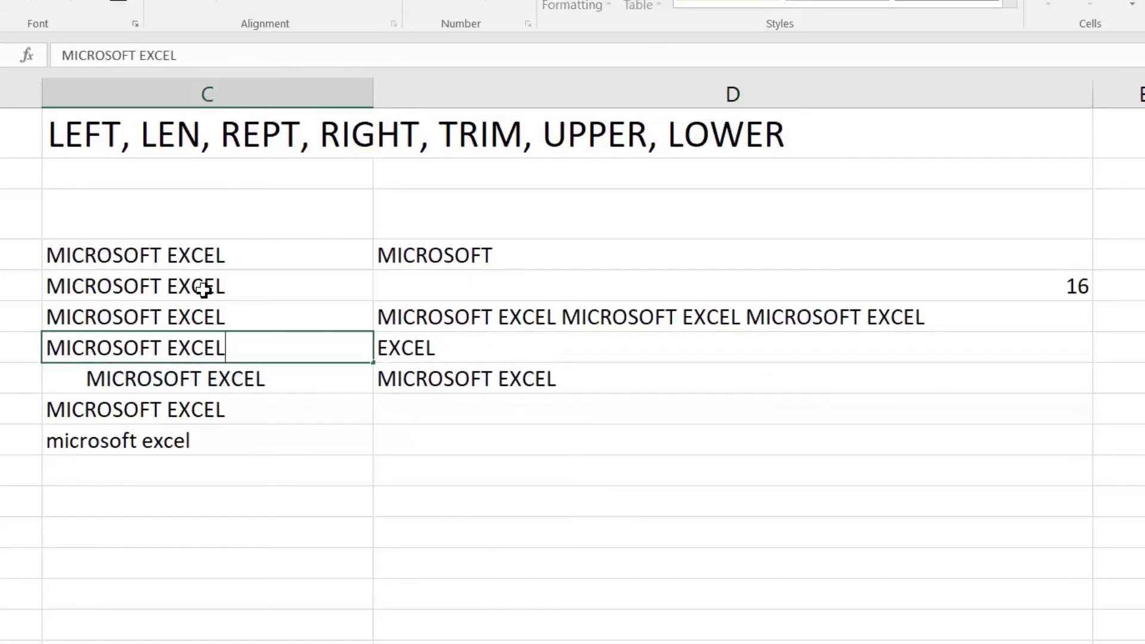
key("Return")
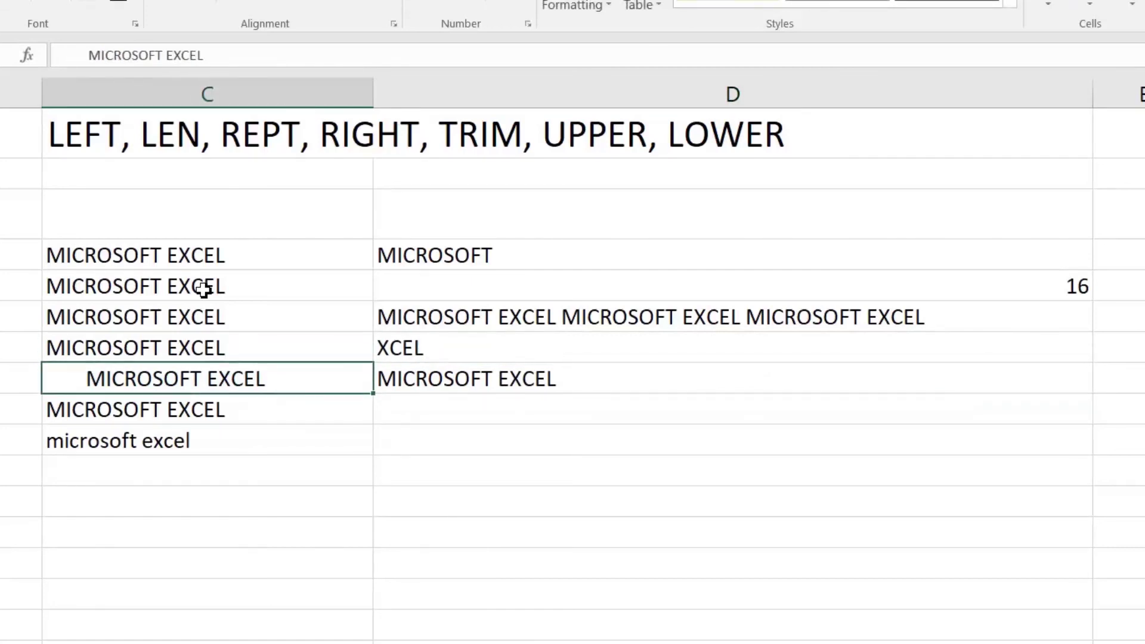
Change D7's formula to =RIGHT(TRIM(C7),5)
key("Right")
key("Up")
key("F2")
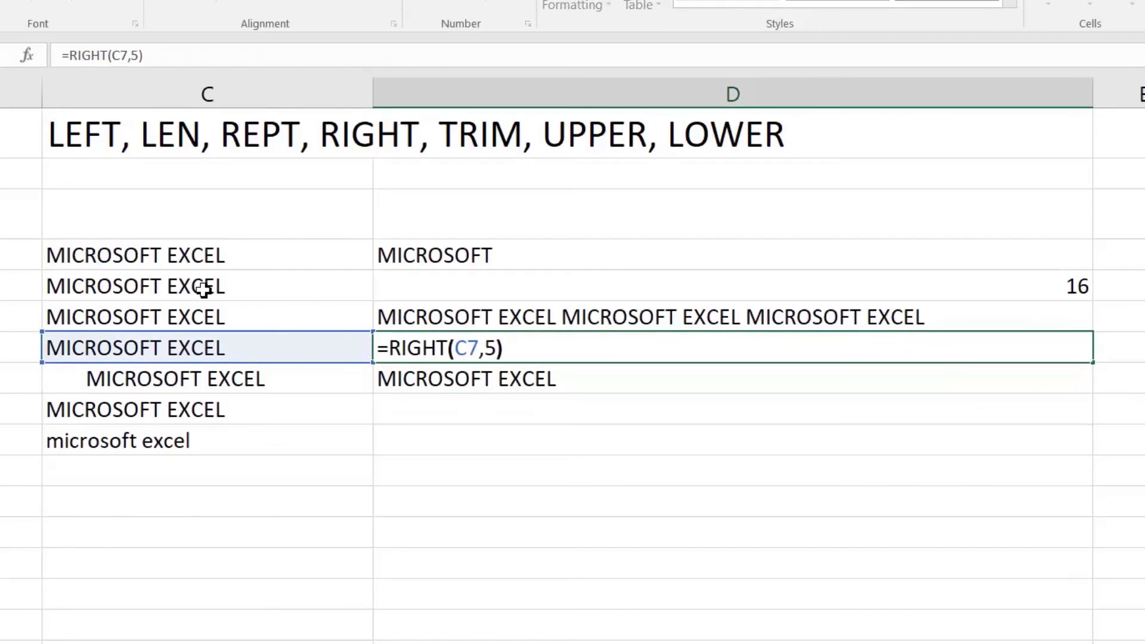
key("Left")
key("Left")
key("Left")
key("Left")
key("Left")
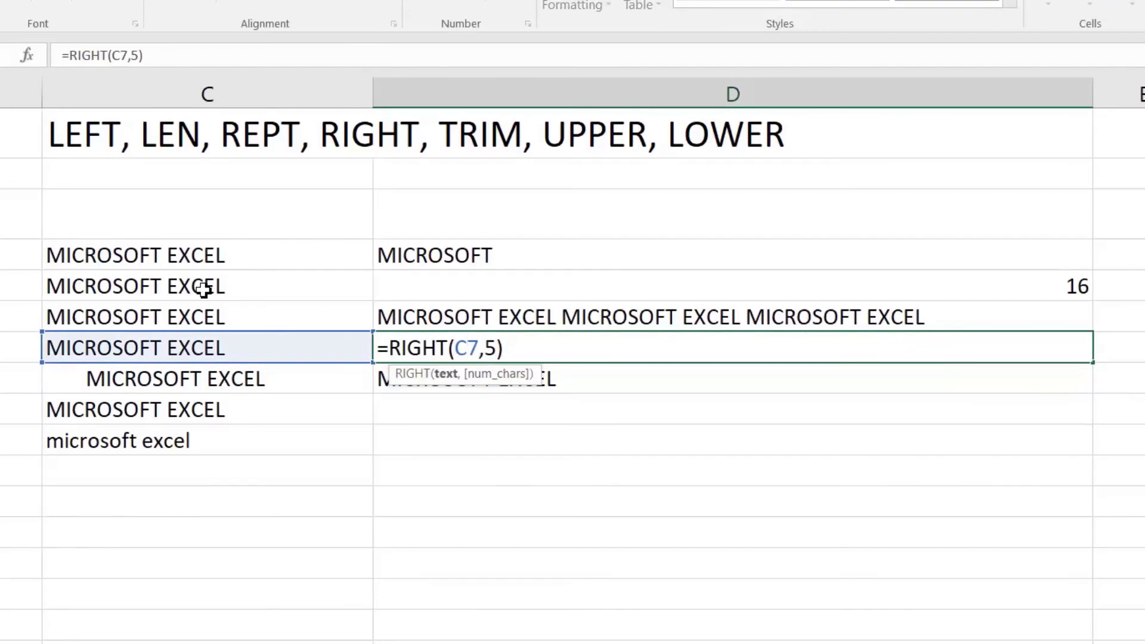
type("rrim")
key("BackSpace")
key("BackSpace")
key("BackSpace")
key("BackSpace")
type("trim(")
key("Right")
key("Right")
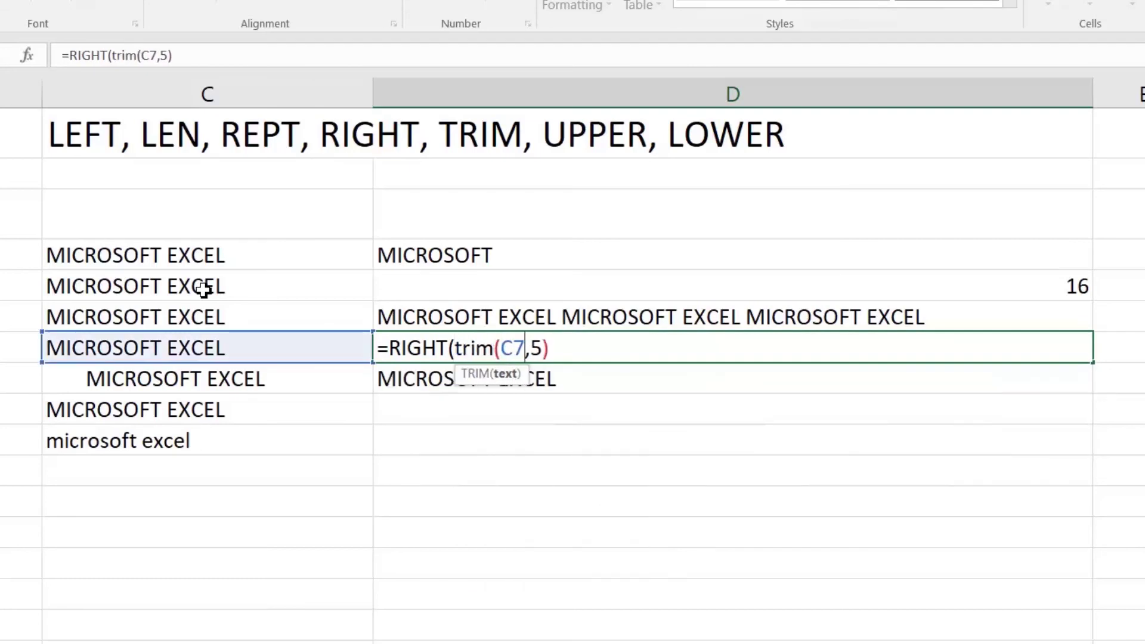
type(")")
key("Return")
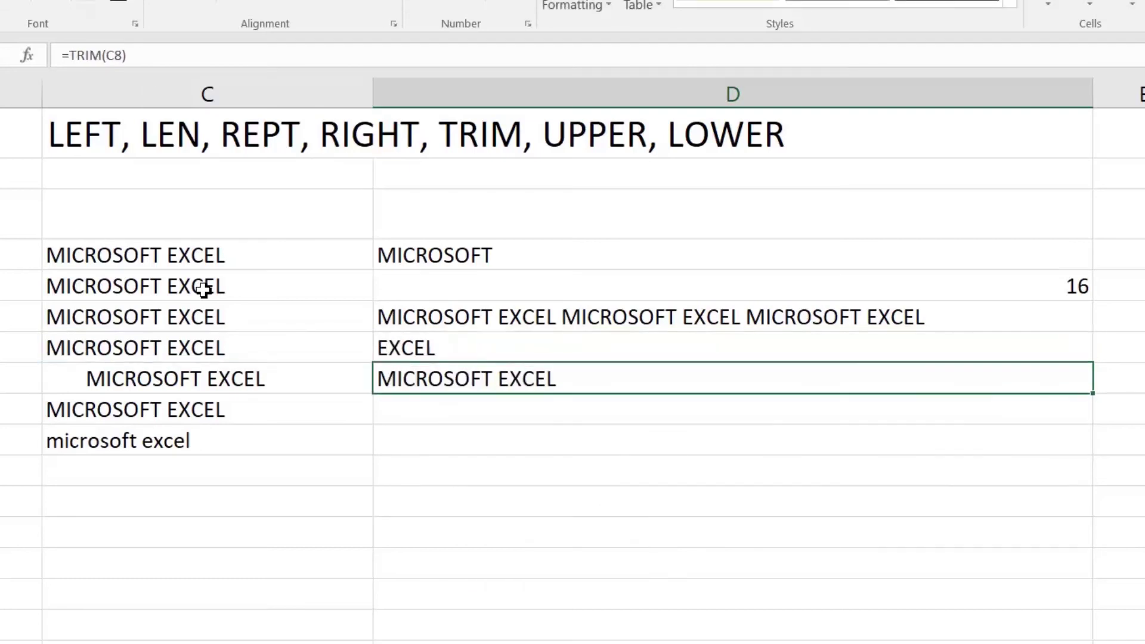
Check C7's text and review D7's combined result and the results above
key("Up")
key("Left")
key("F2")
key("Escape")
key("Right")
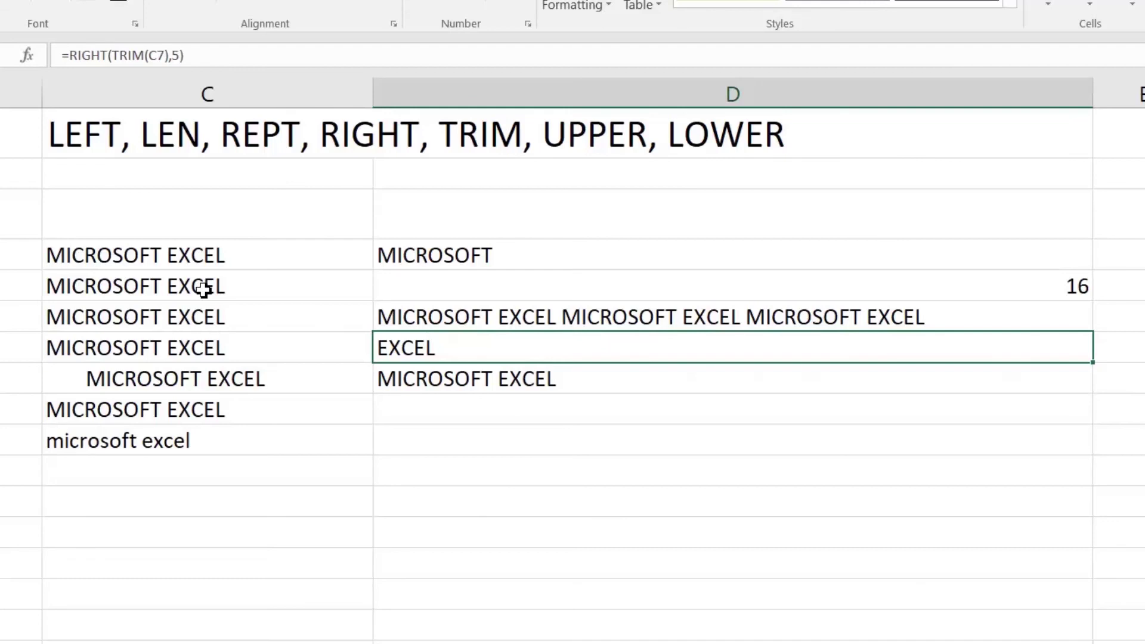
key("Up")
key("Up")
key("Up")
key("Down")
key("Down")
key("Down")
key("Down")
key("Down")
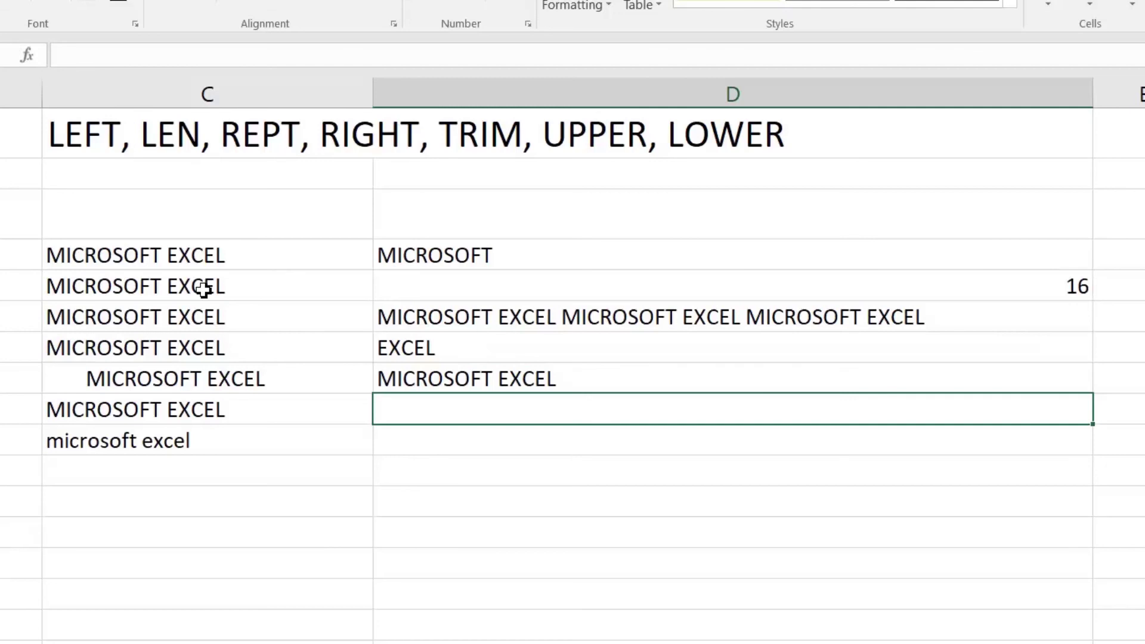
Enter =LOWER(C9) in D9 to show C9's text in lowercase
key("Left")
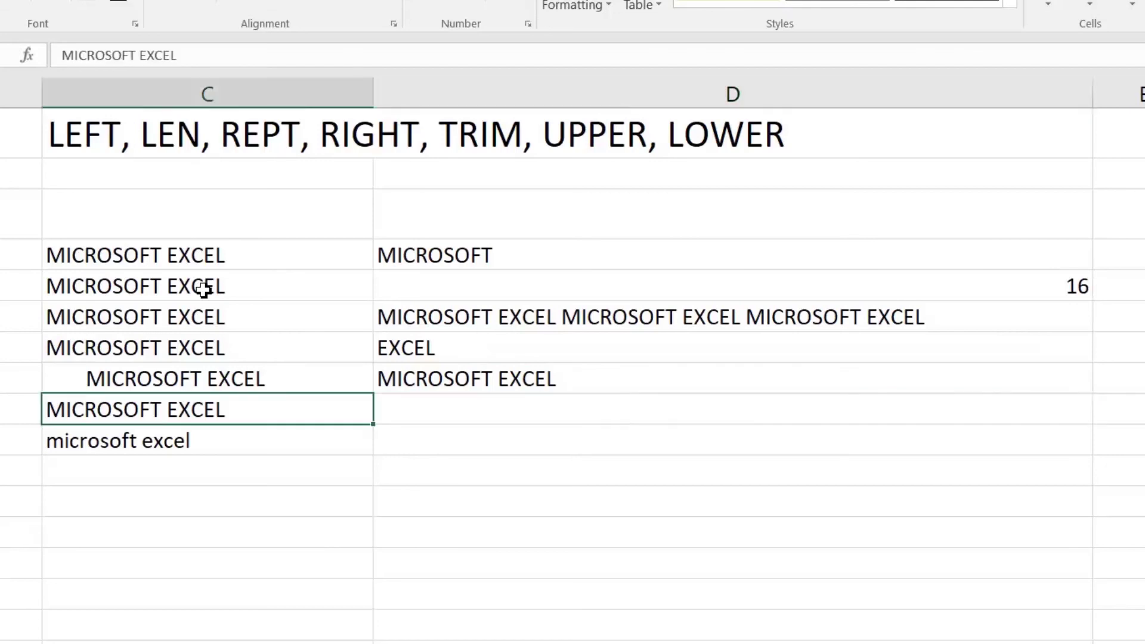
key("Down")
key("Up")
key("Right")
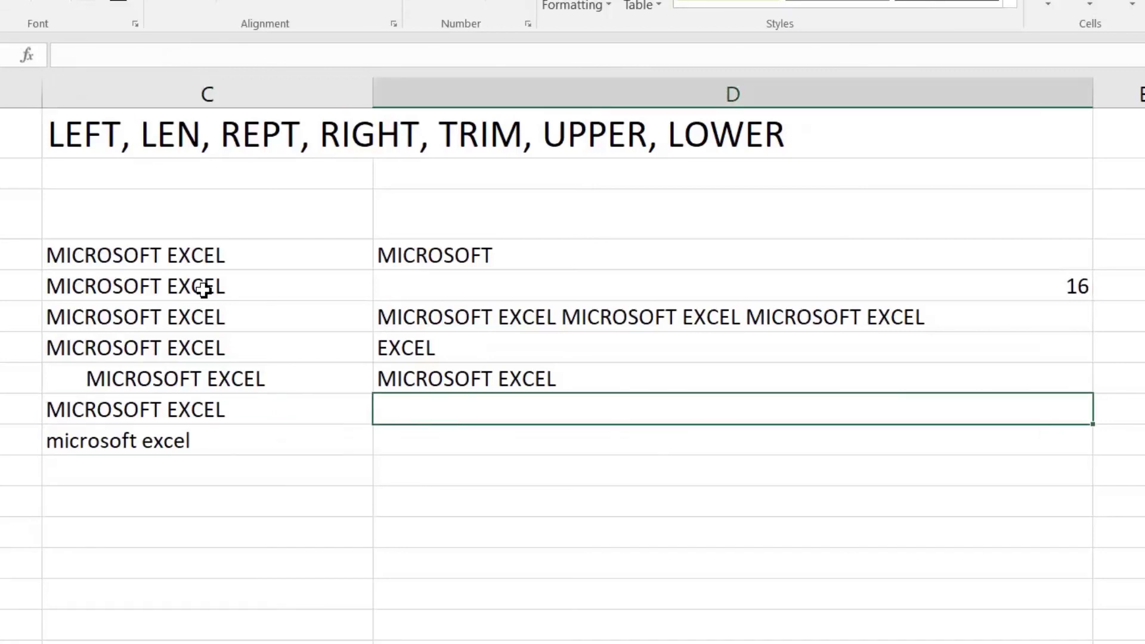
type("=low")
key("Tab")
key("Left")
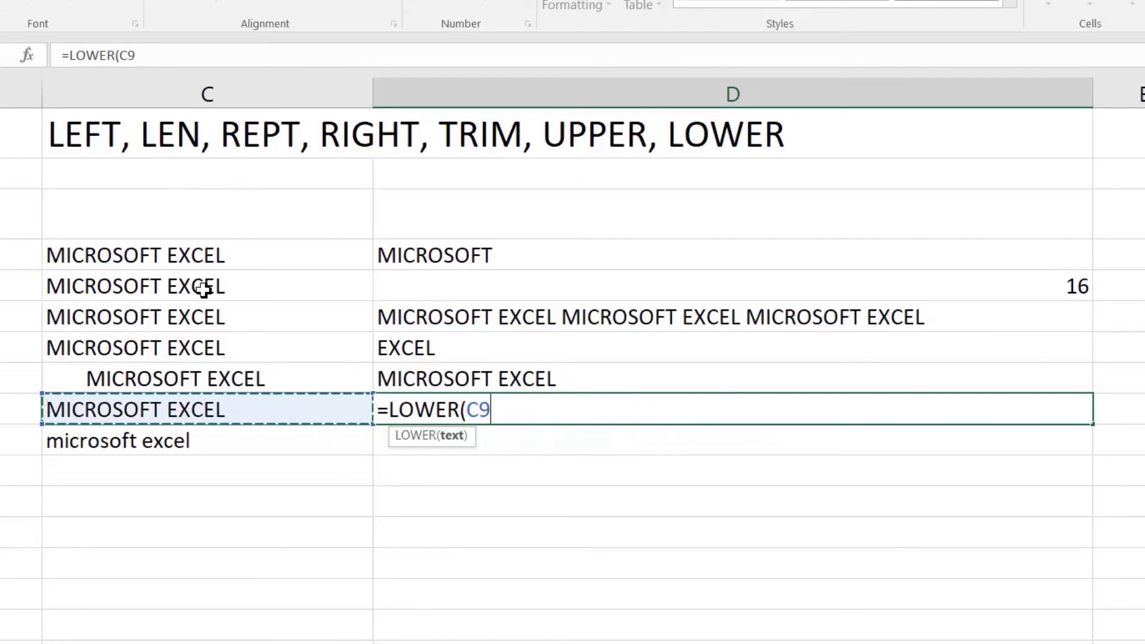
key("Return")
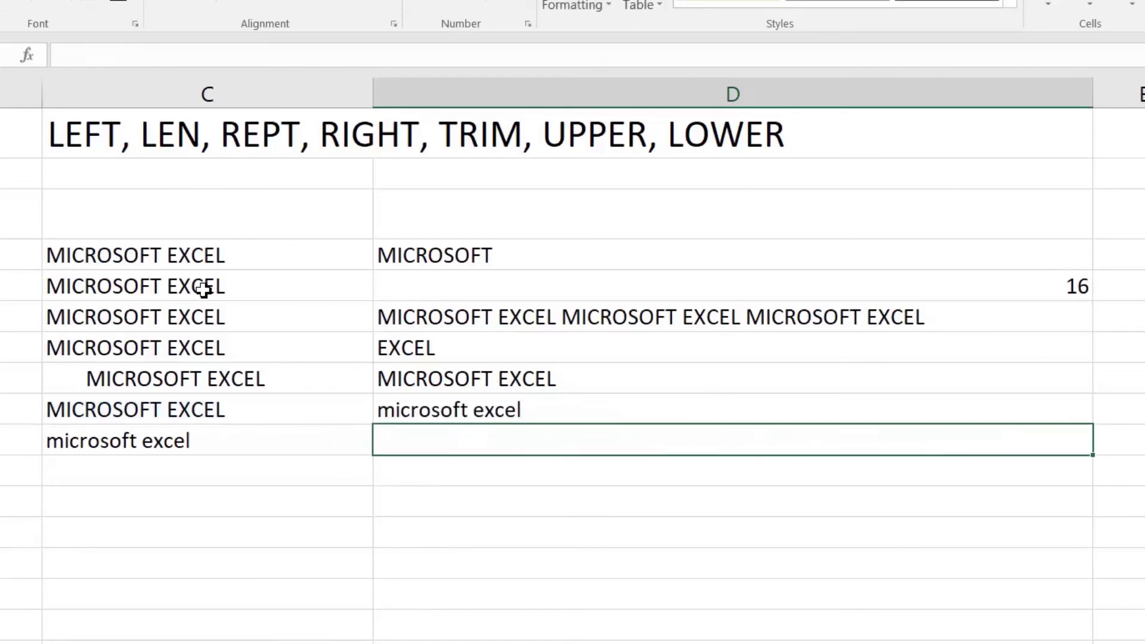
Enter =UPPER(C10) in D10 to show C10's text in uppercase
type("=")
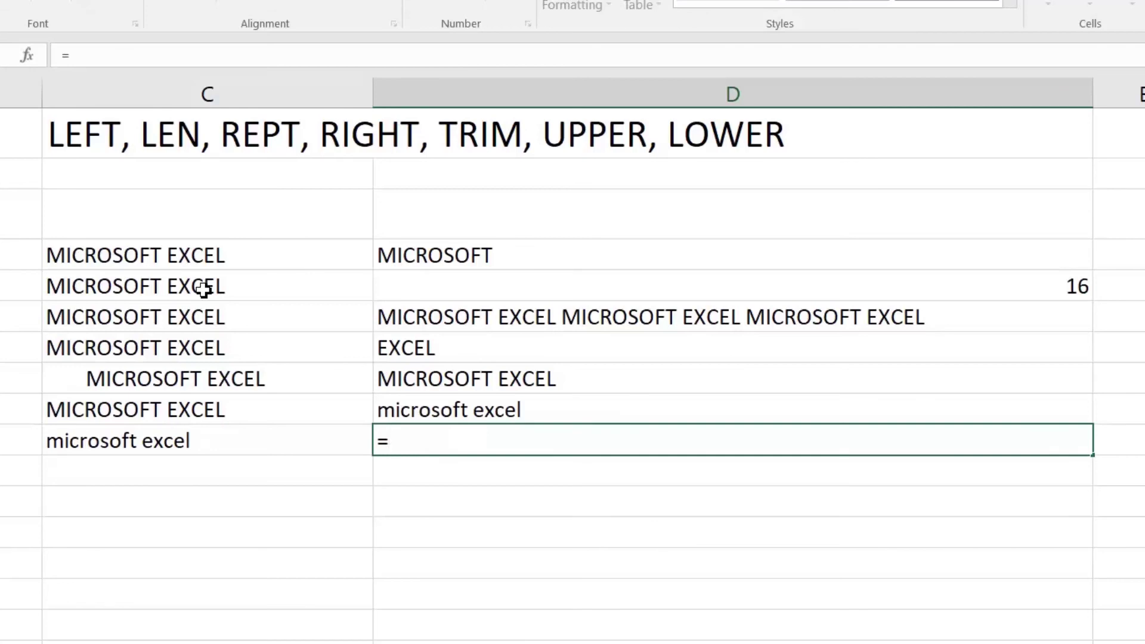
type("up")
key("Tab")
key("Left")
type(")")
key("Return")
key("Up")
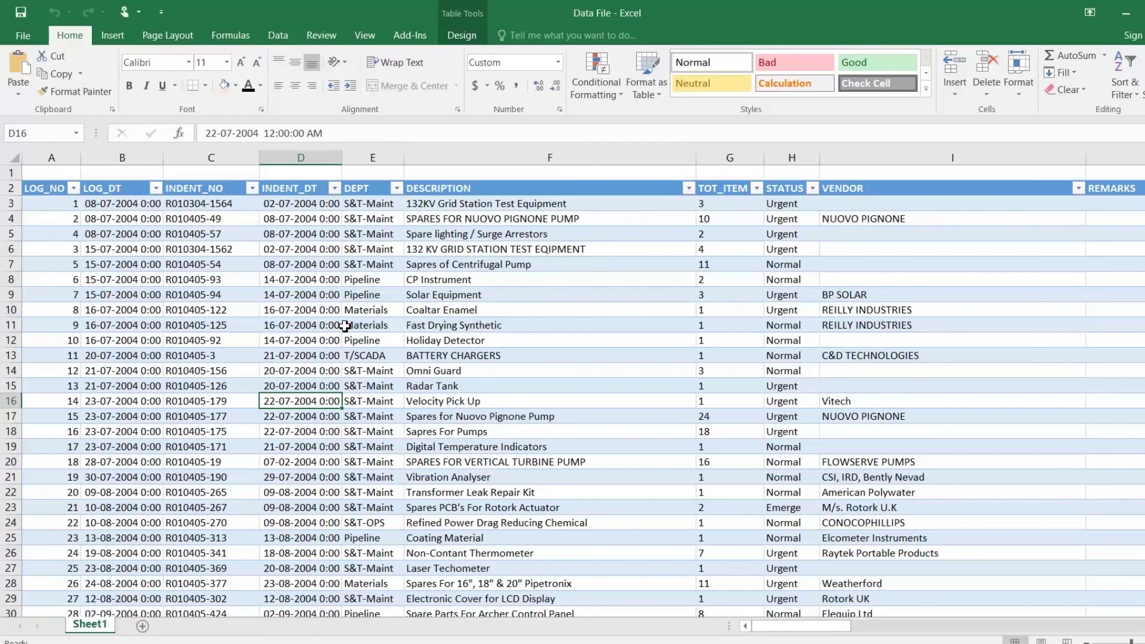
left_click(270, 232)
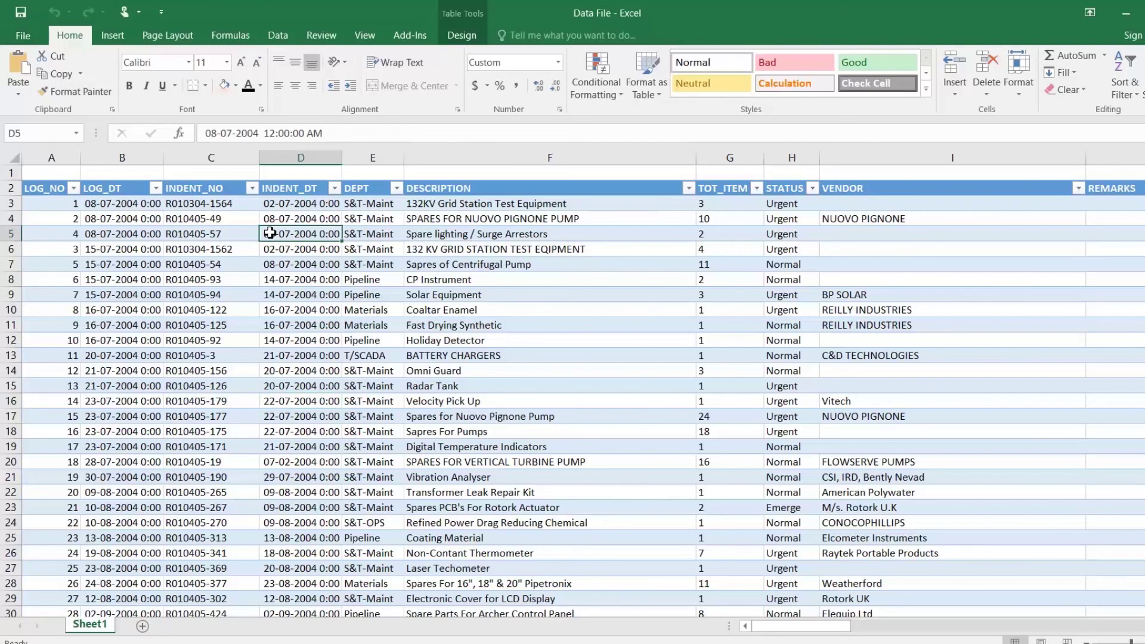
key("Left")
key("Left")
key("Left")
key("ctrl+Down")
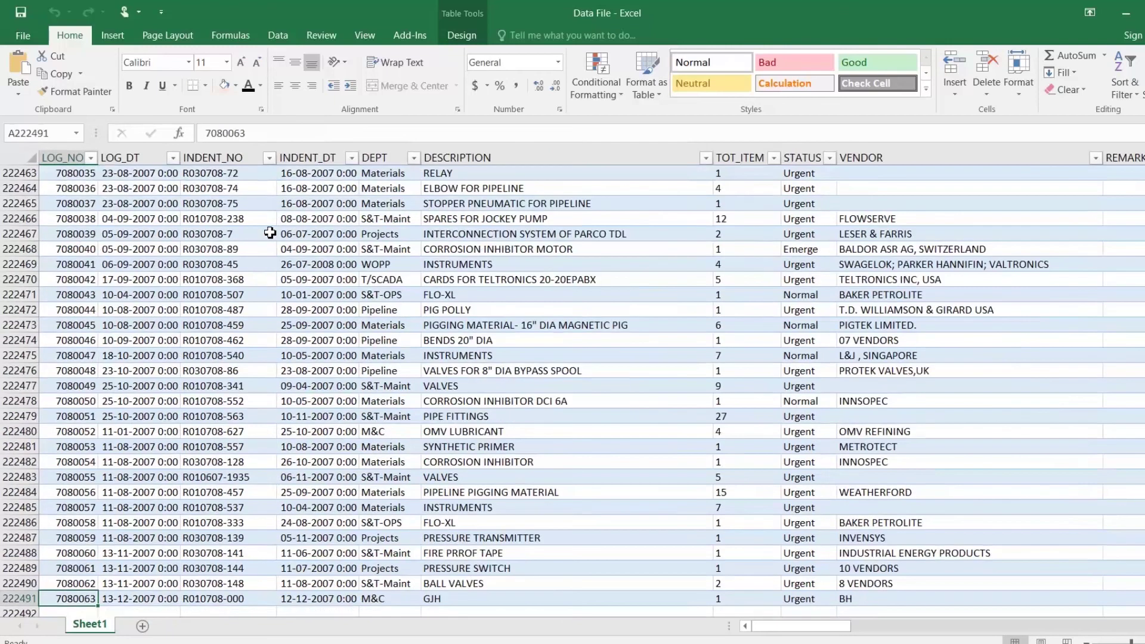
key("ctrl+Up")
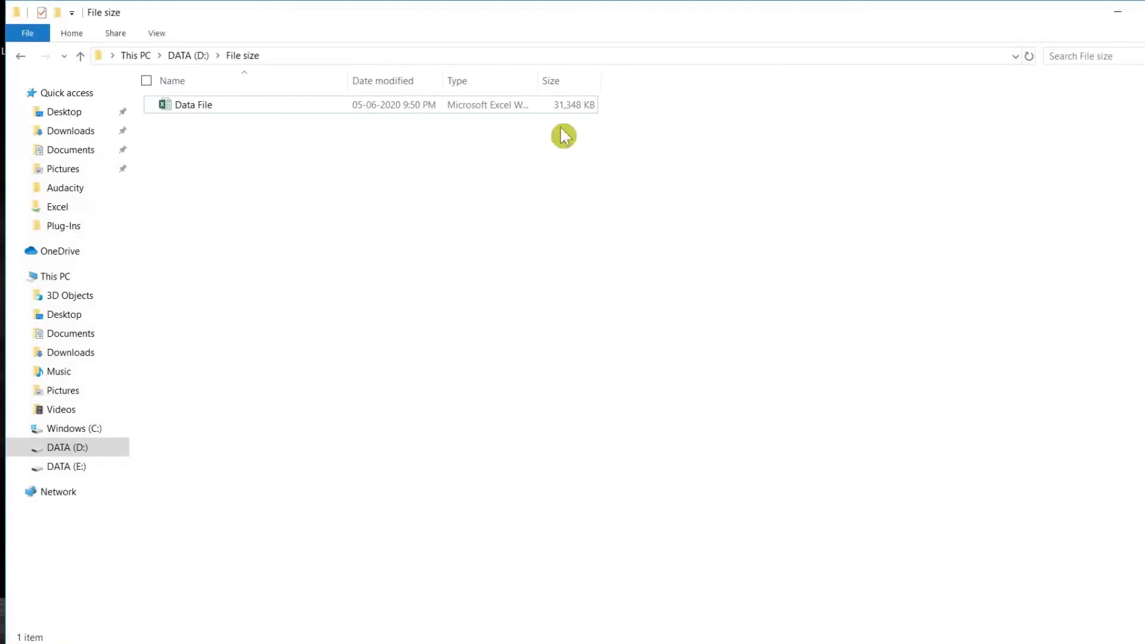
right_click(233, 111)
left_click(255, 114)
right_click(249, 115)
left_click(171, 430)
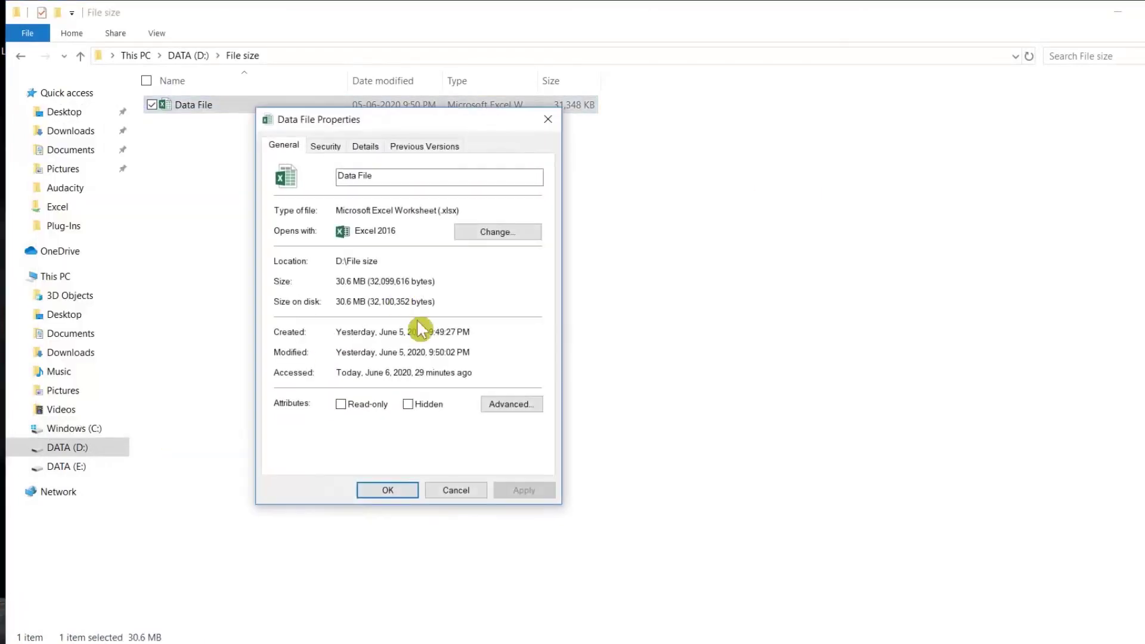
left_click(471, 492)
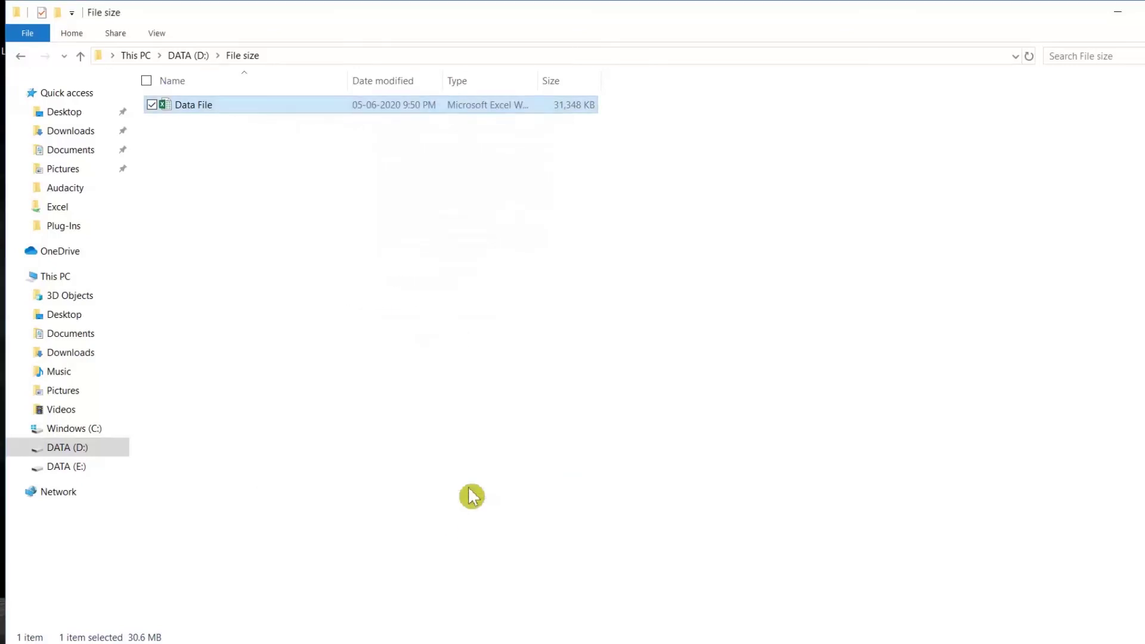
double_click(226, 111)
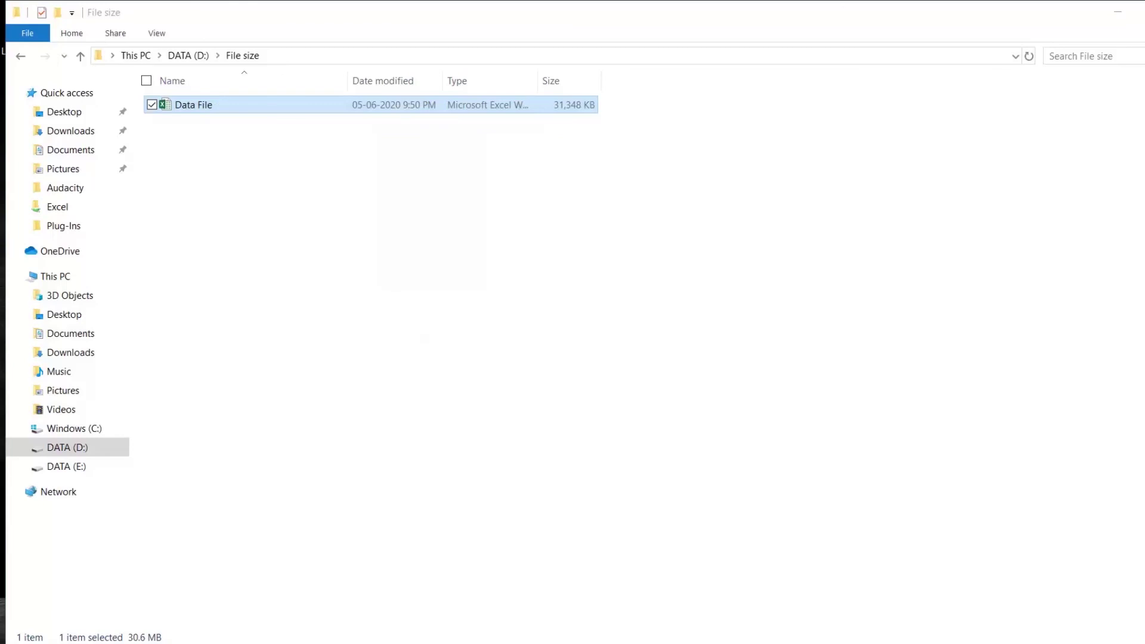
left_click(370, 209)
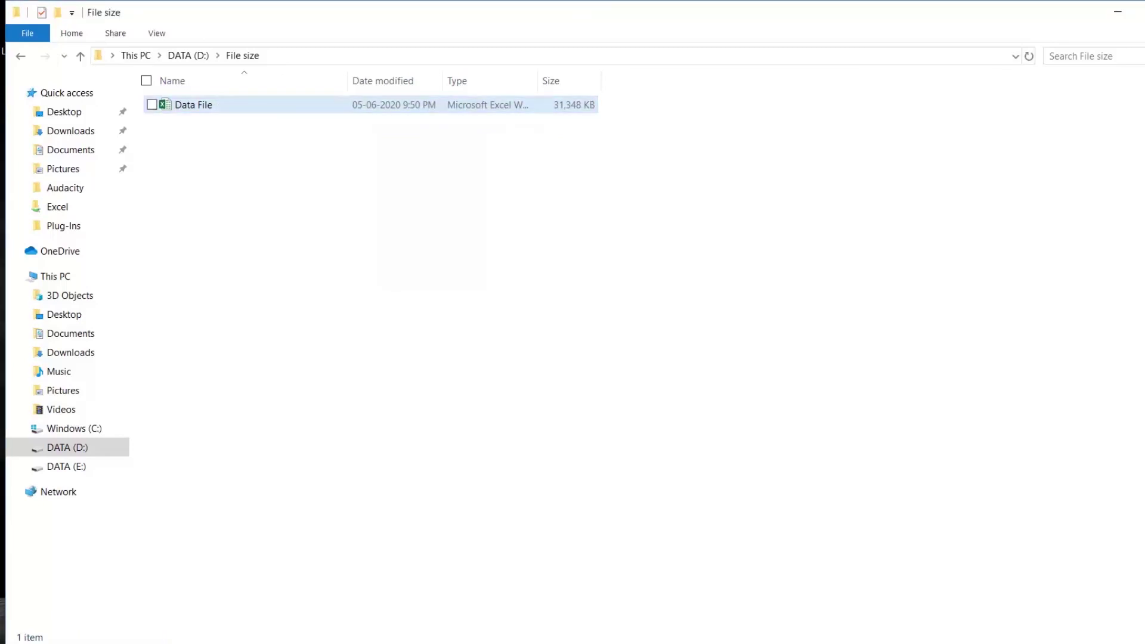
mouse_move(249, 112)
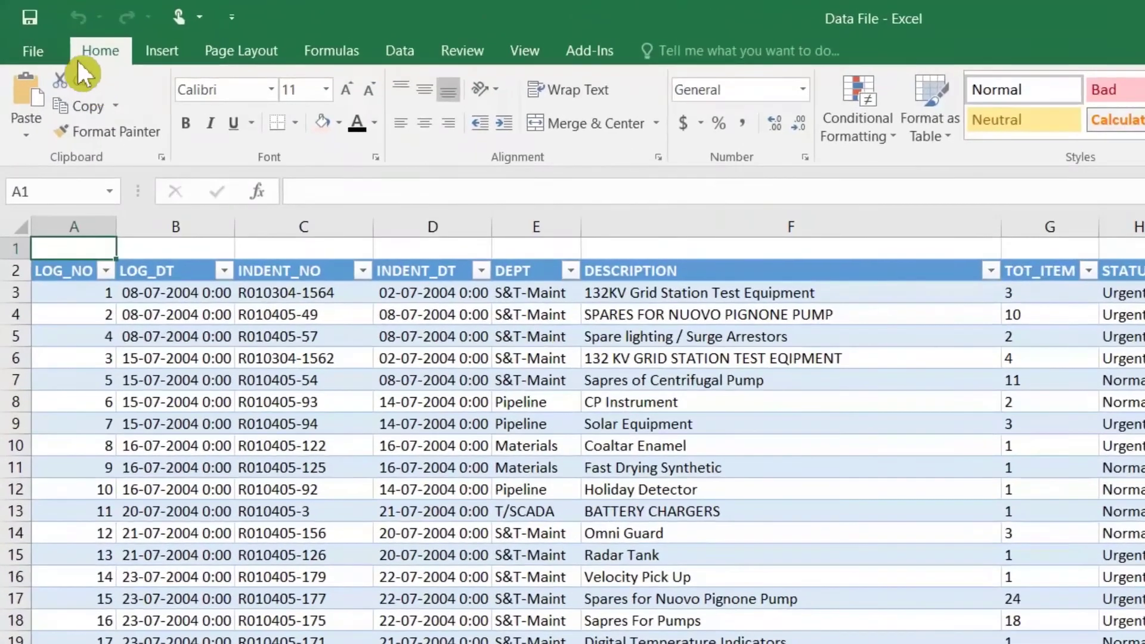
Save Data File to the current File size folder with the Excel Binary Workbook type
left_click(33, 46)
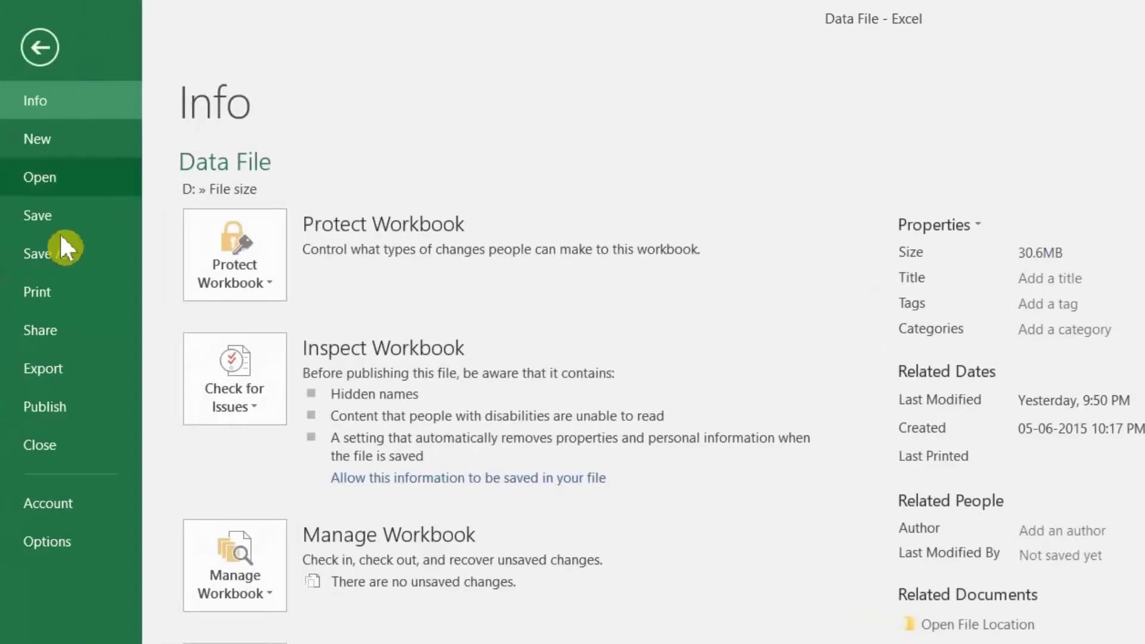
left_click(69, 256)
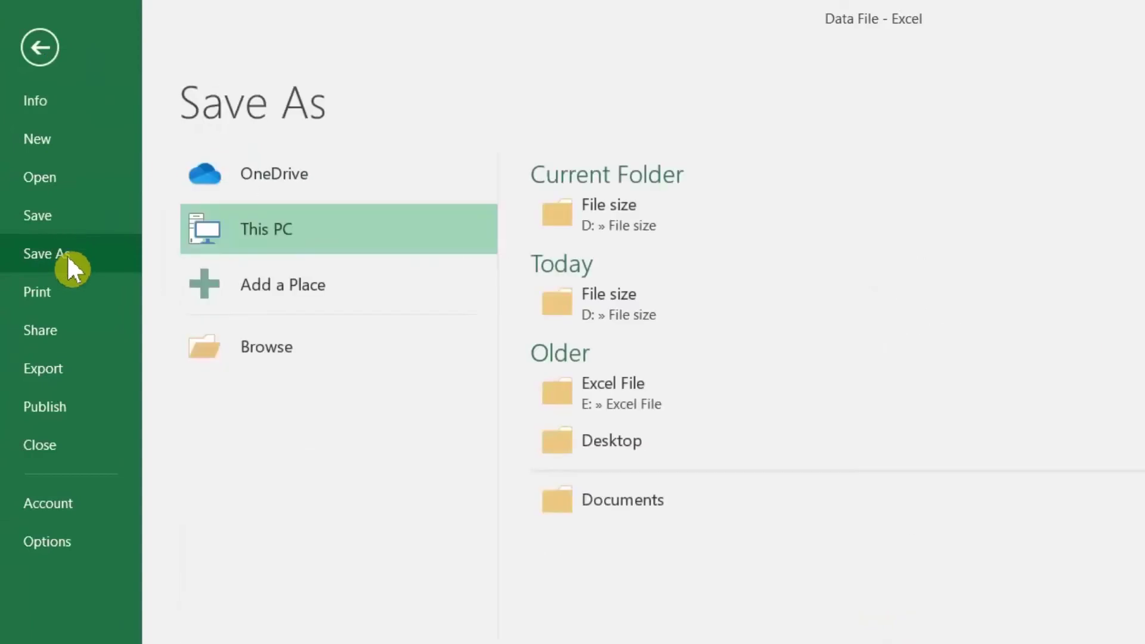
left_click(667, 232)
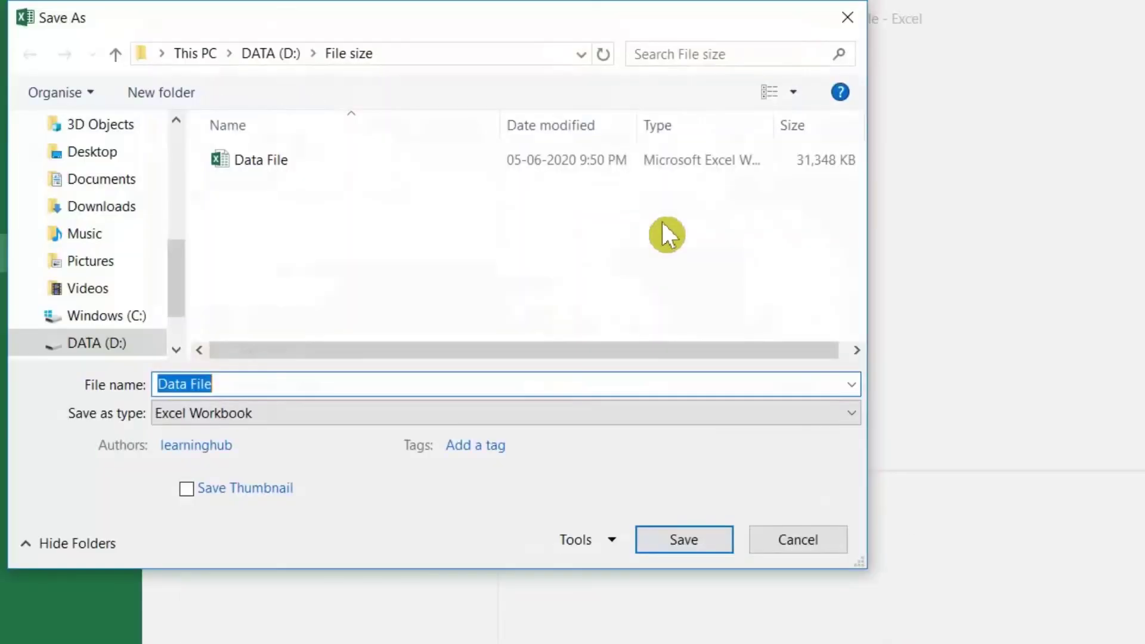
left_click(335, 413)
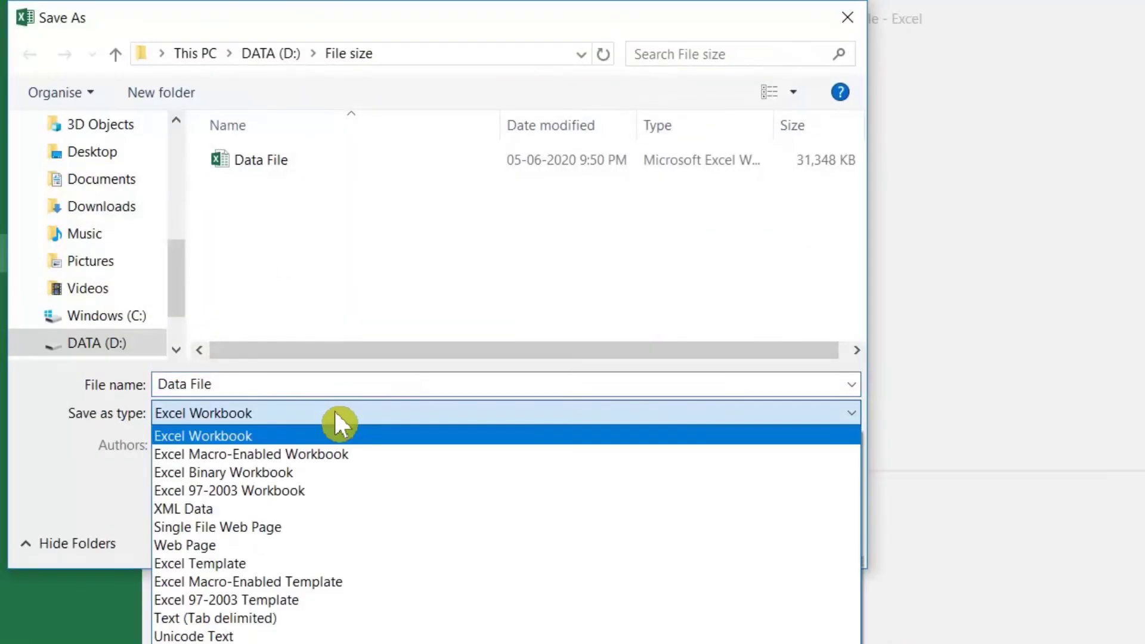
left_click(320, 474)
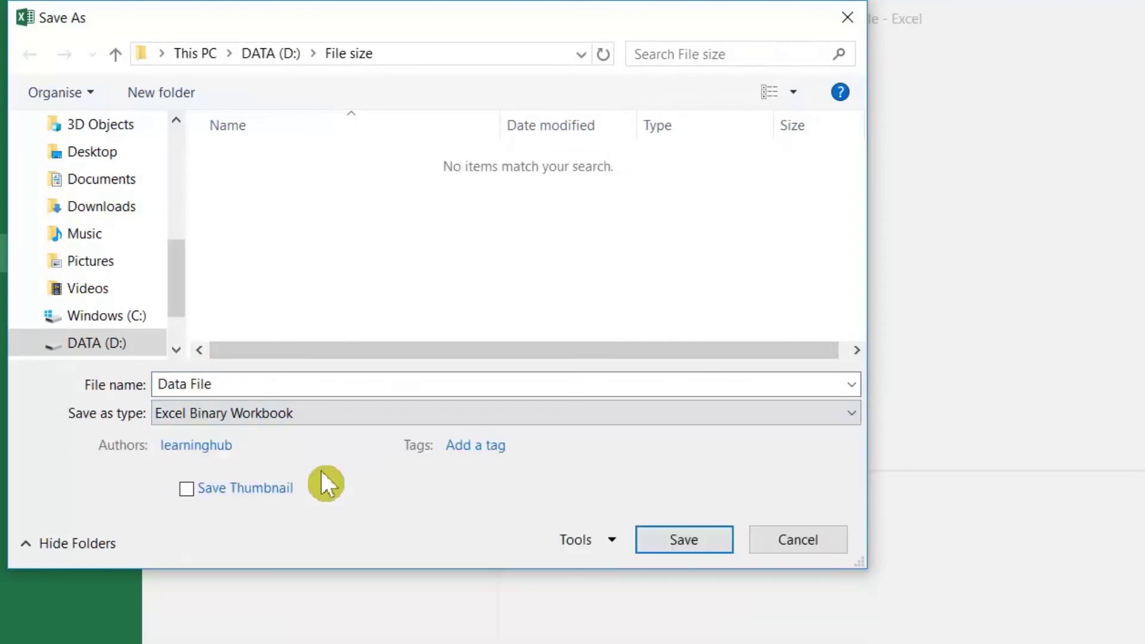
left_click(674, 548)
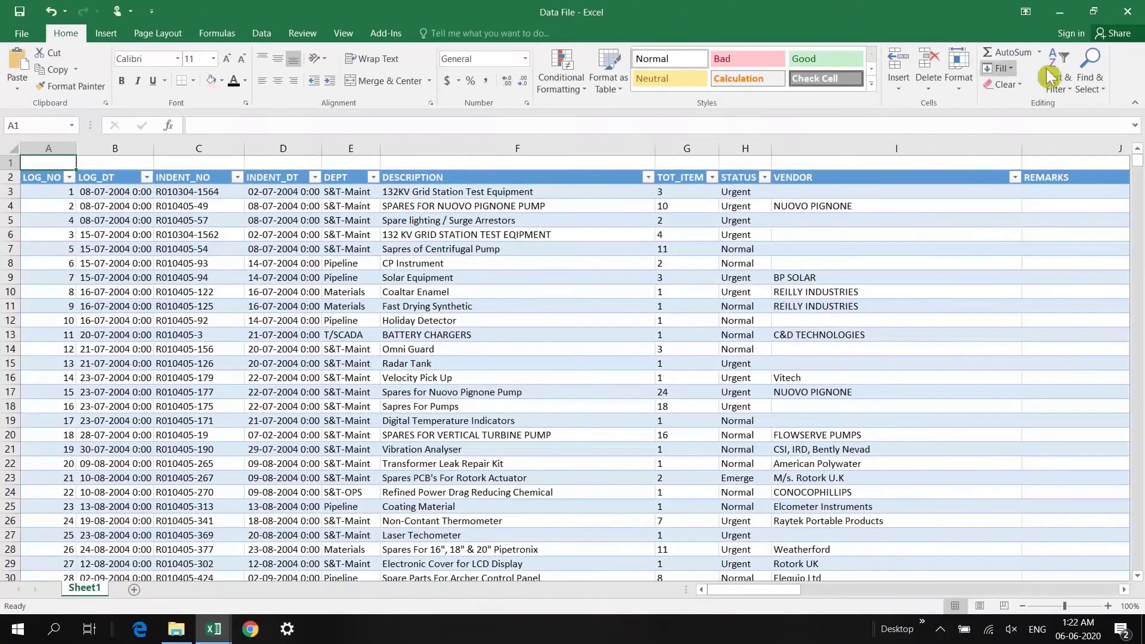
Close Excel and check the new .xlsb Data File's properties, showing 7.52 MB
left_click(1130, 11)
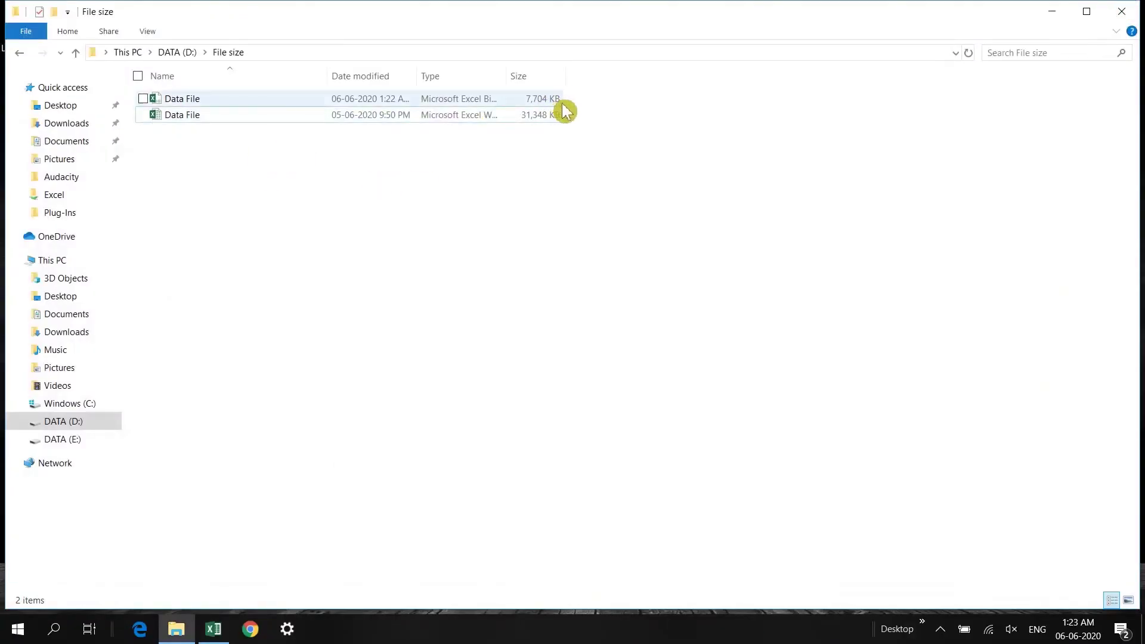
right_click(191, 108)
left_click(139, 399)
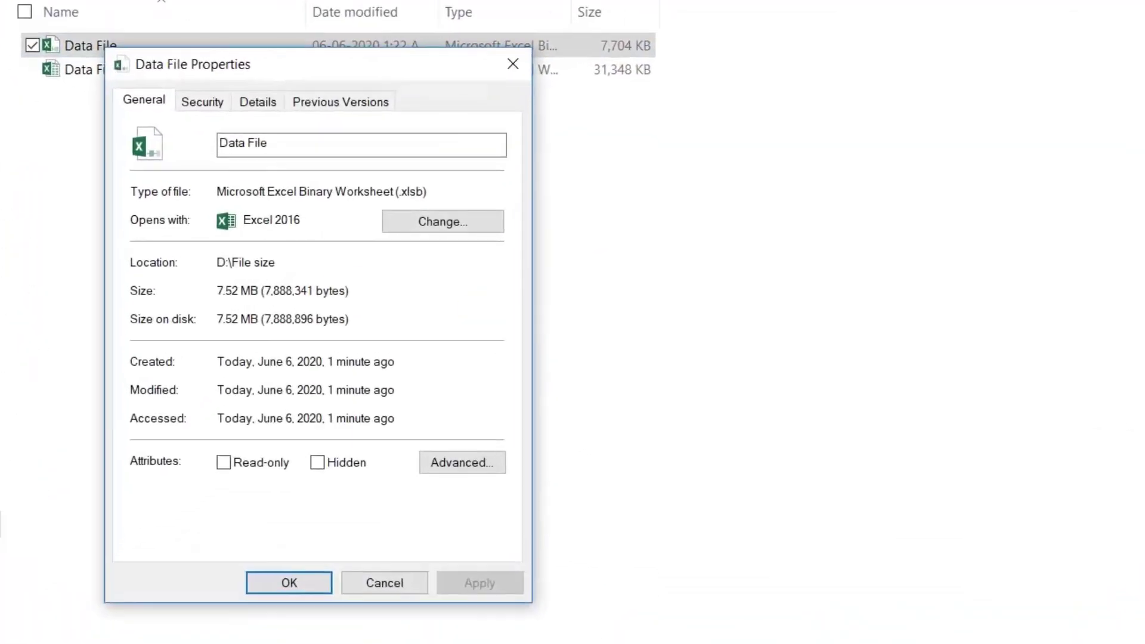
left_click(385, 583)
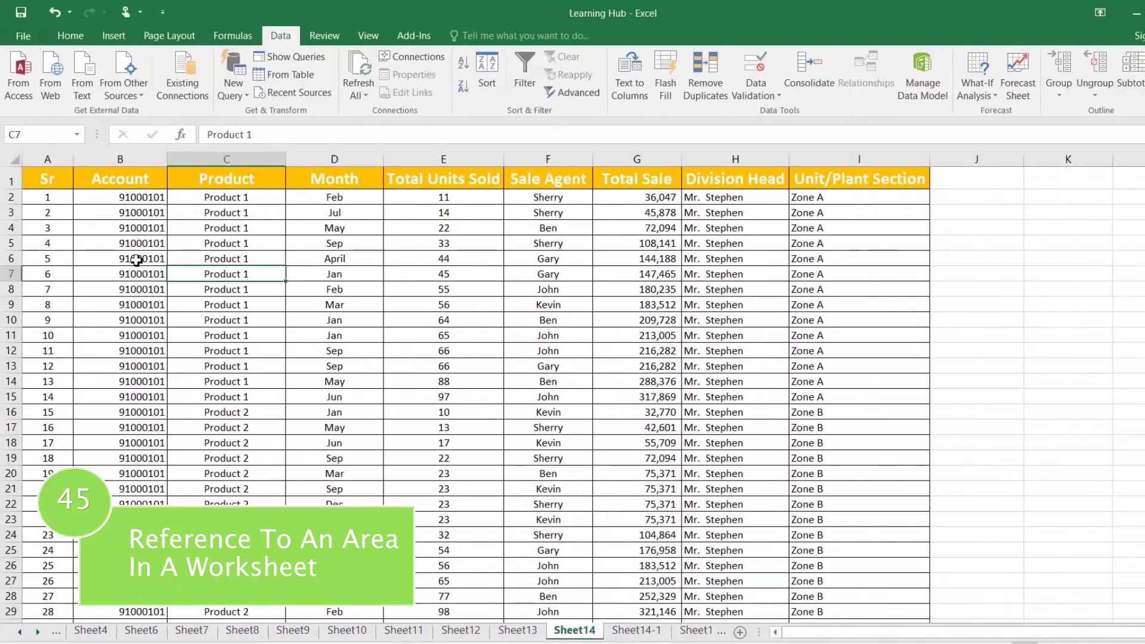
Link account cell B2 to Sheet14-1 via Hyperlink's Place in This Document option
left_click(138, 241)
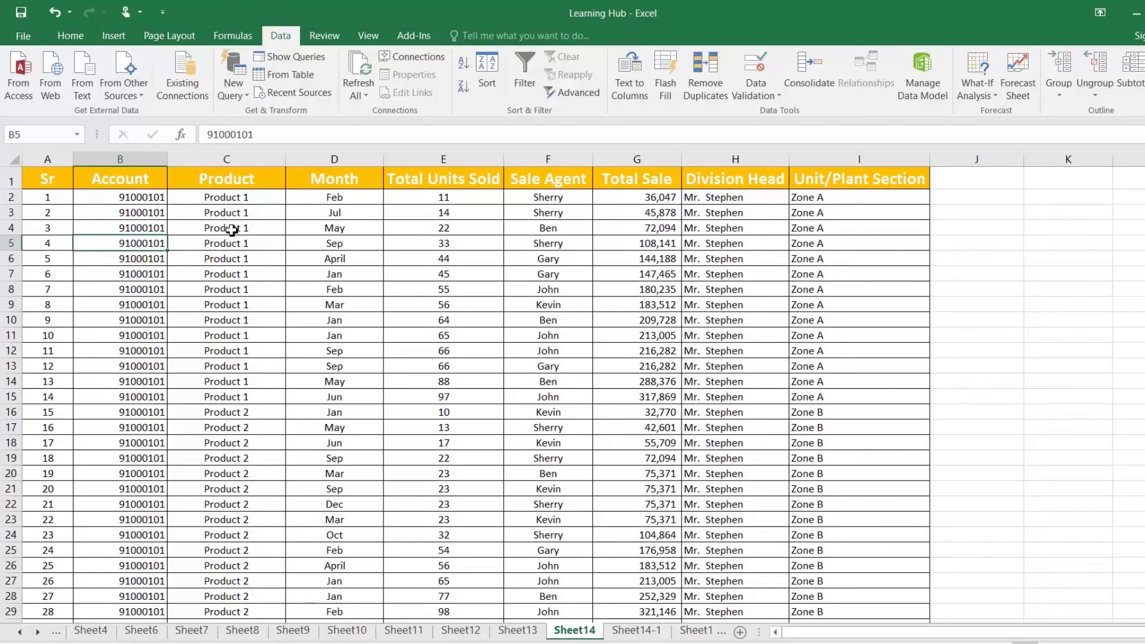
left_click(141, 200)
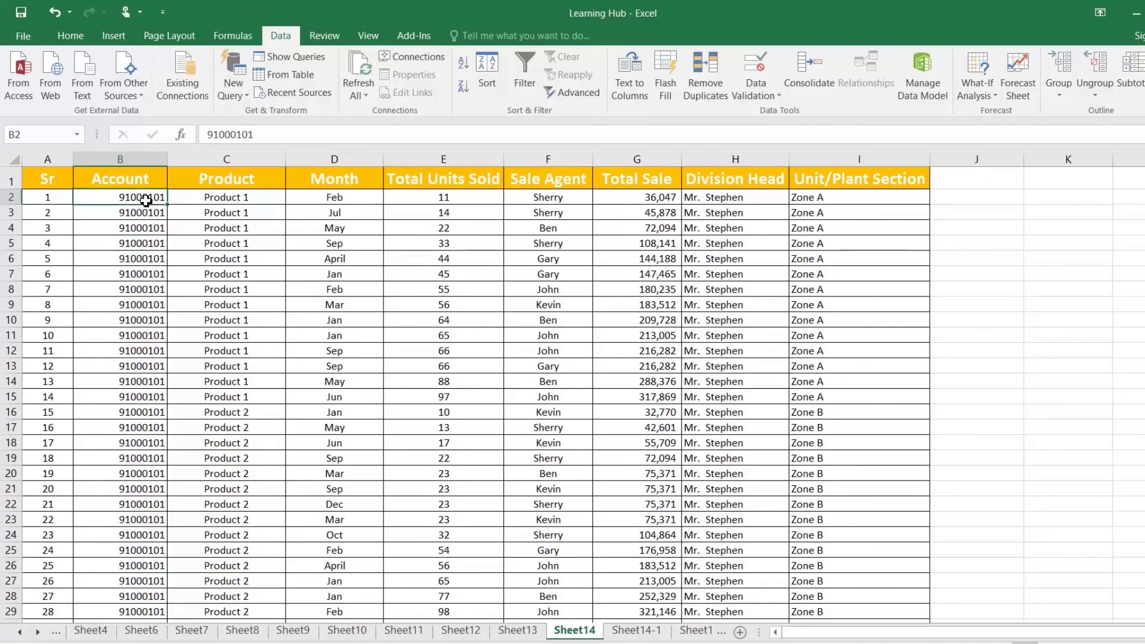
right_click(149, 200)
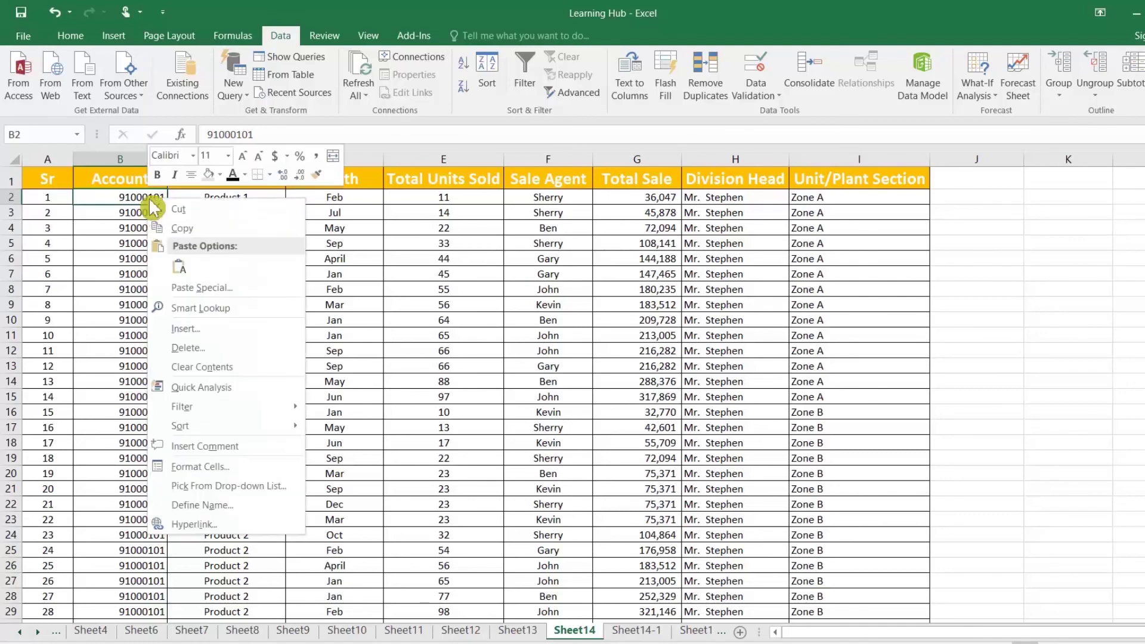
left_click(197, 524)
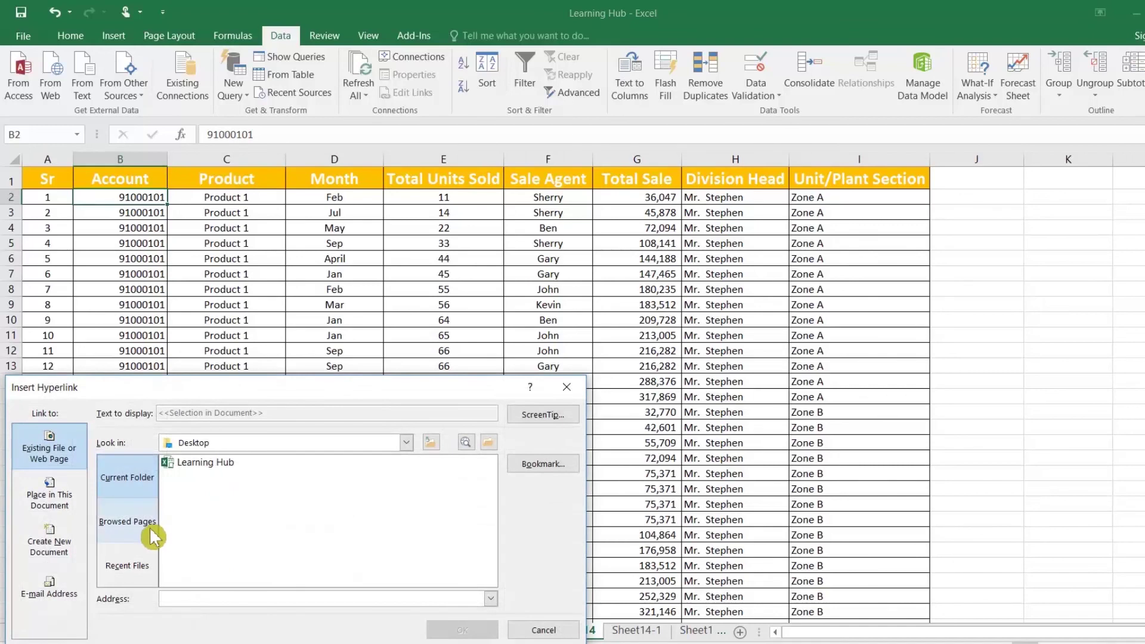
left_click_drag(174, 391, 283, 276)
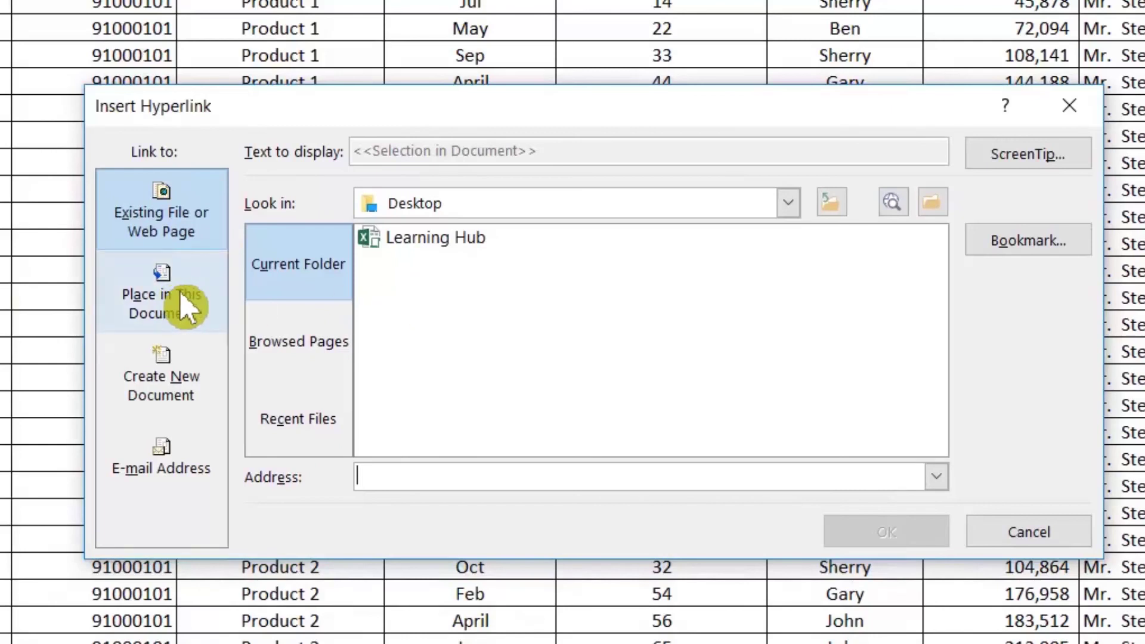
left_click(191, 316)
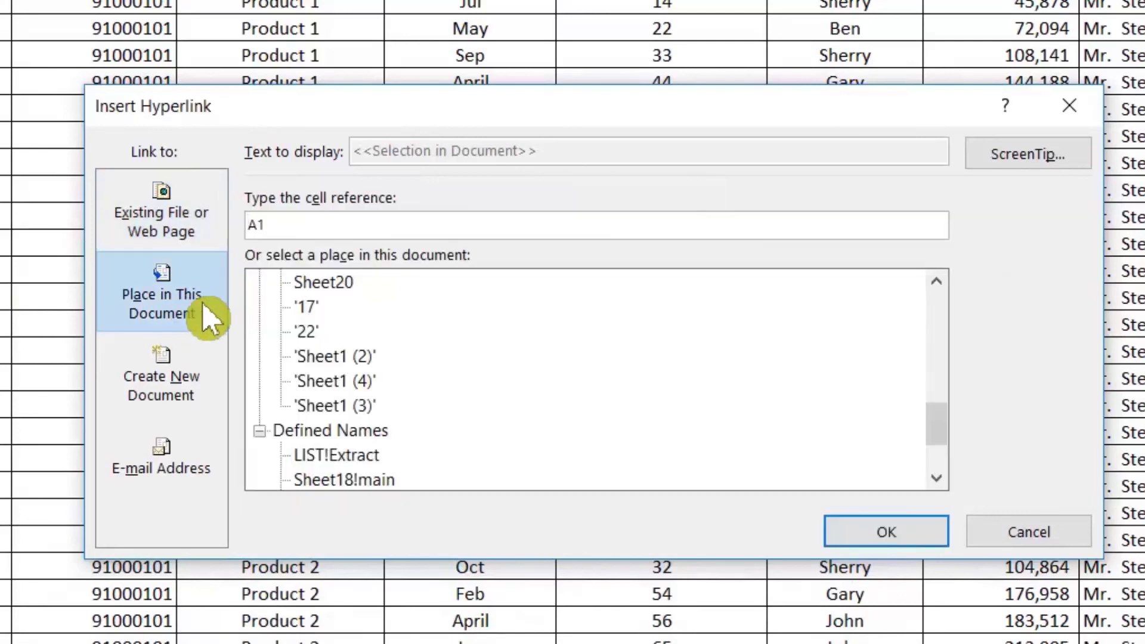
left_click_drag(938, 430, 938, 378)
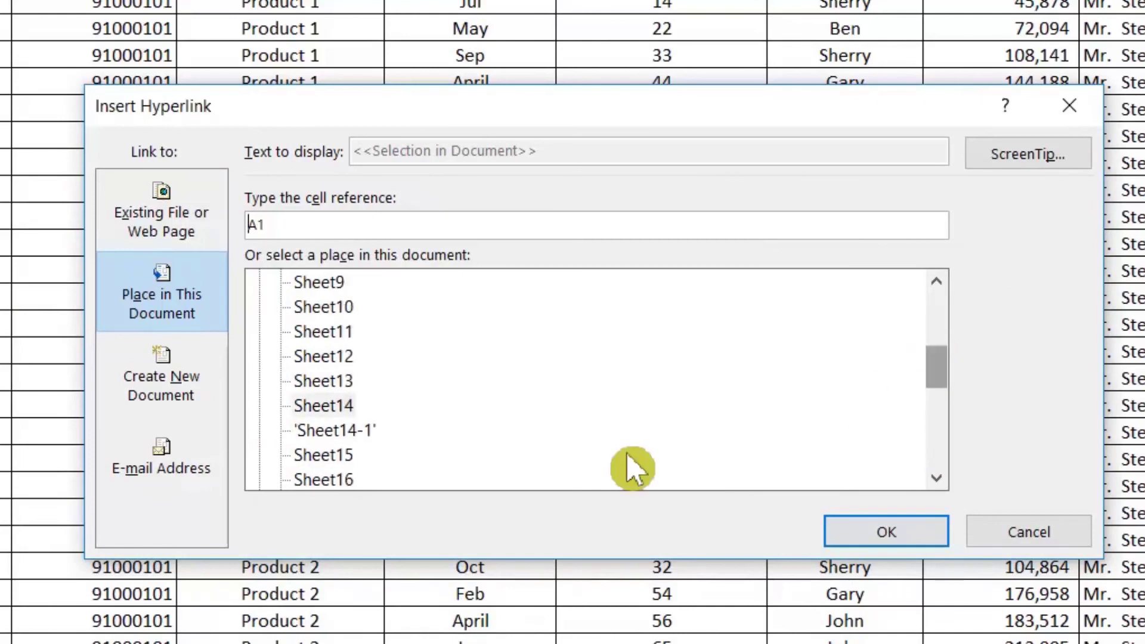
left_click(362, 433)
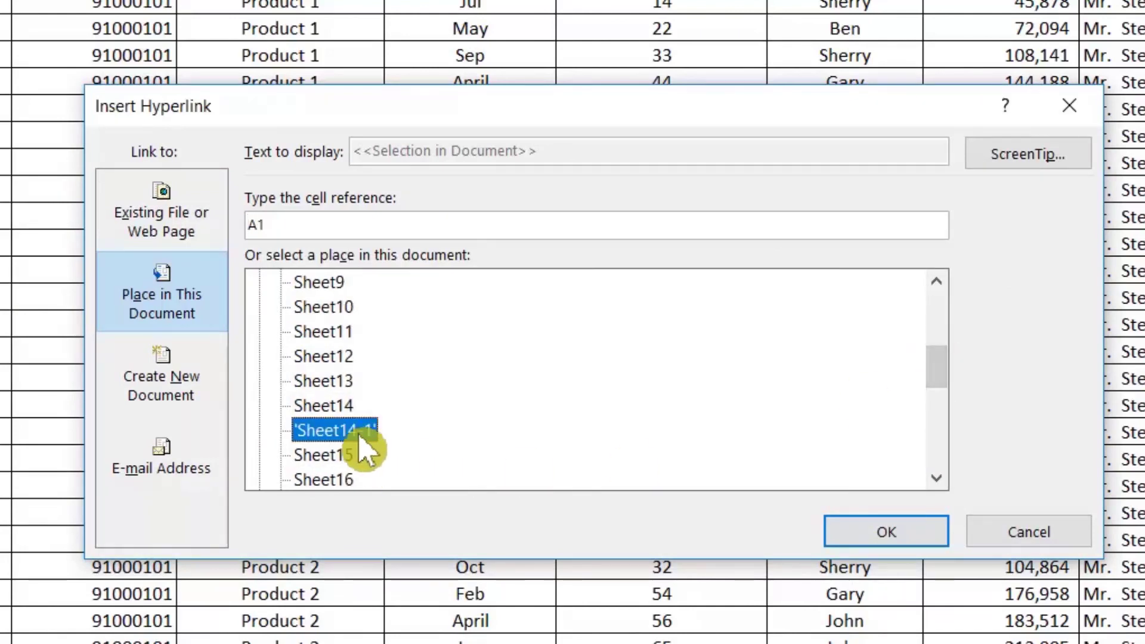
left_click(850, 533)
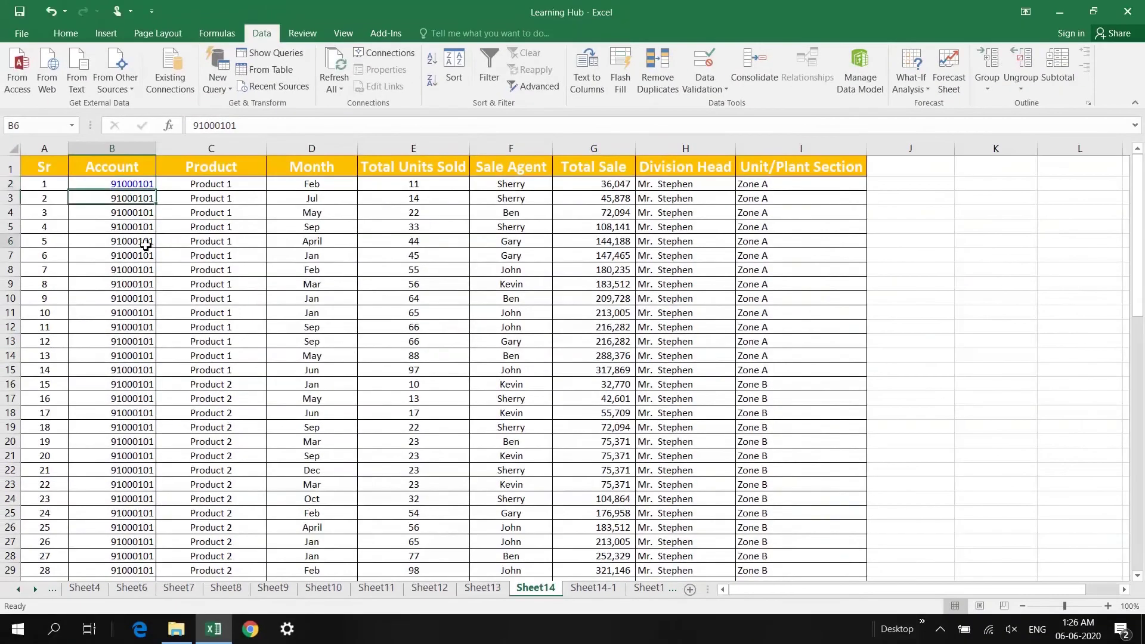
Follow the B2 account hyperlink to Sheet14-1 twice, returning to the Sheet14 sales table in between
left_click(145, 245)
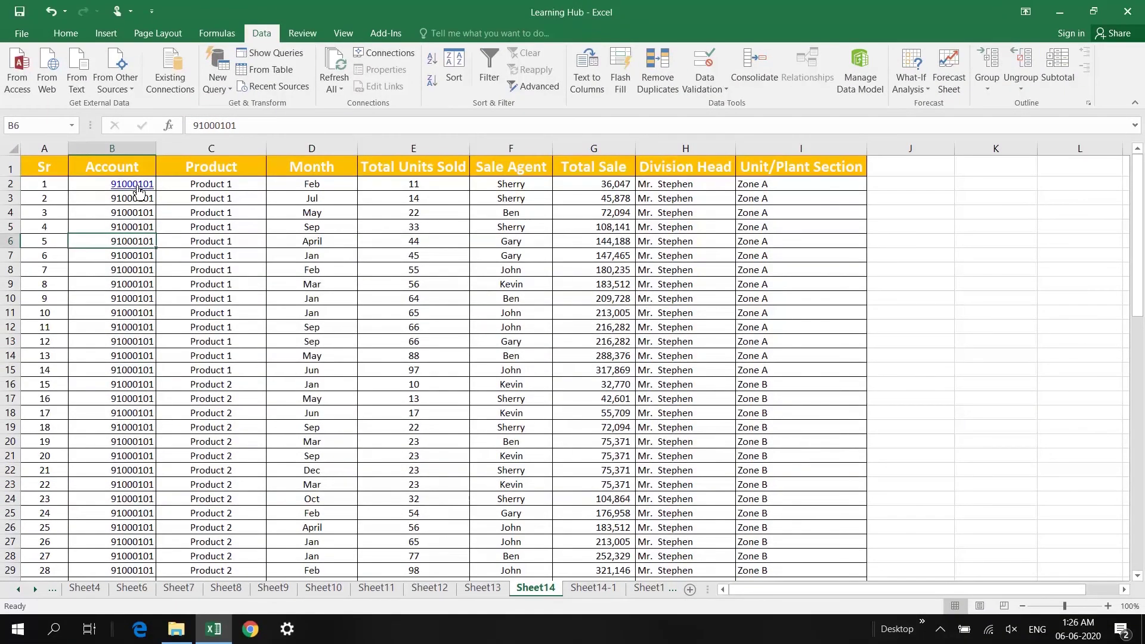
left_click(141, 192)
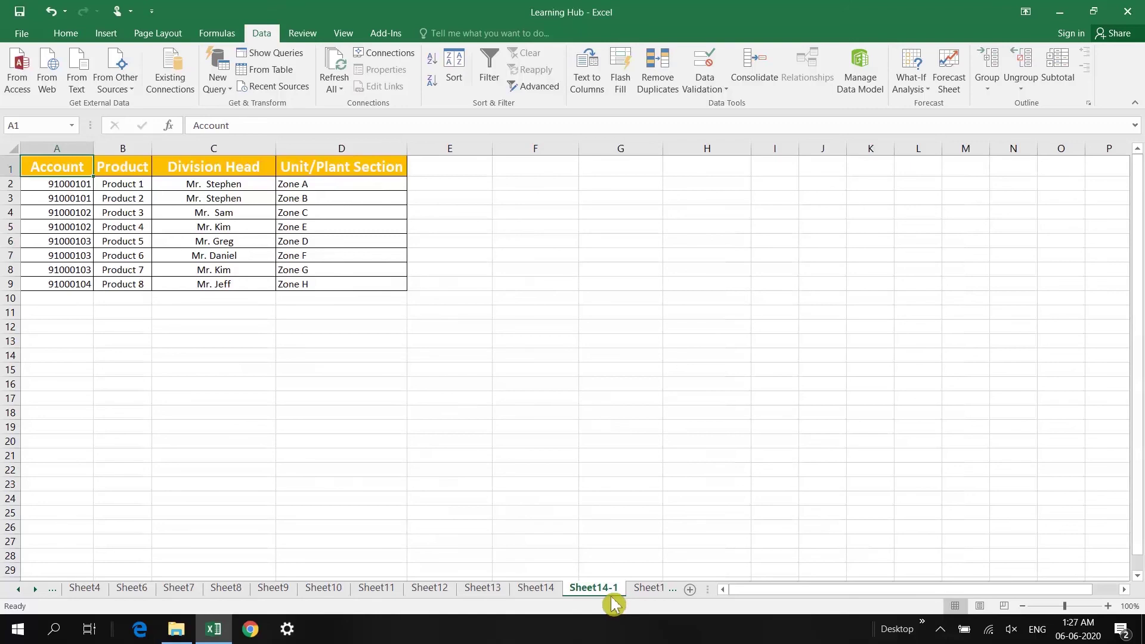
left_click(537, 589)
left_click(141, 198)
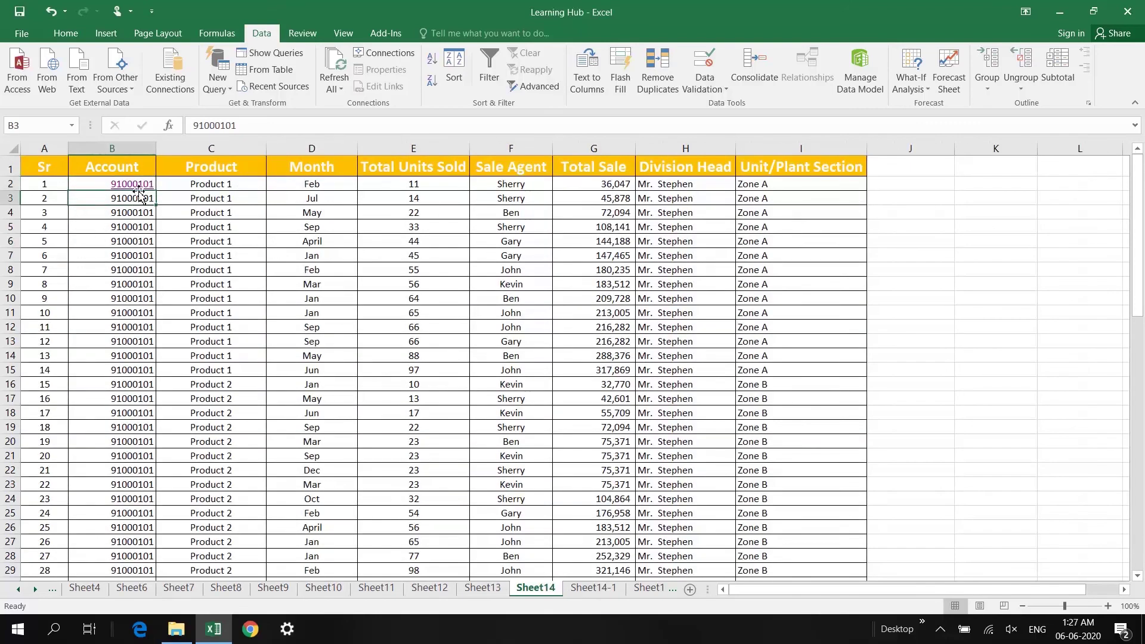
key("ctrl+Page_Down")
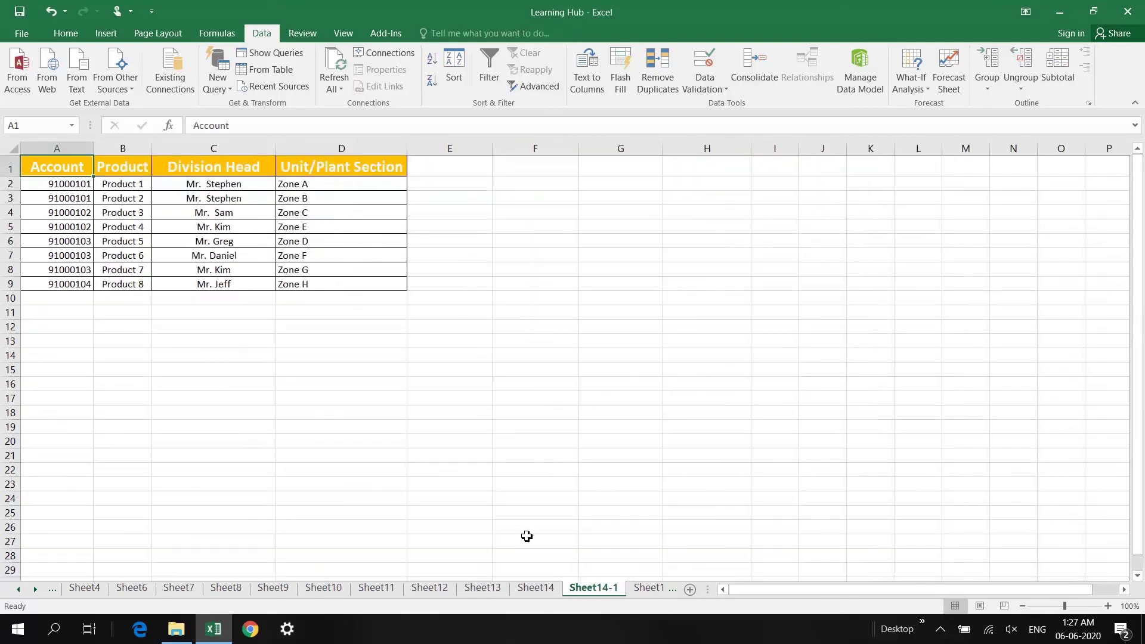
left_click(544, 590)
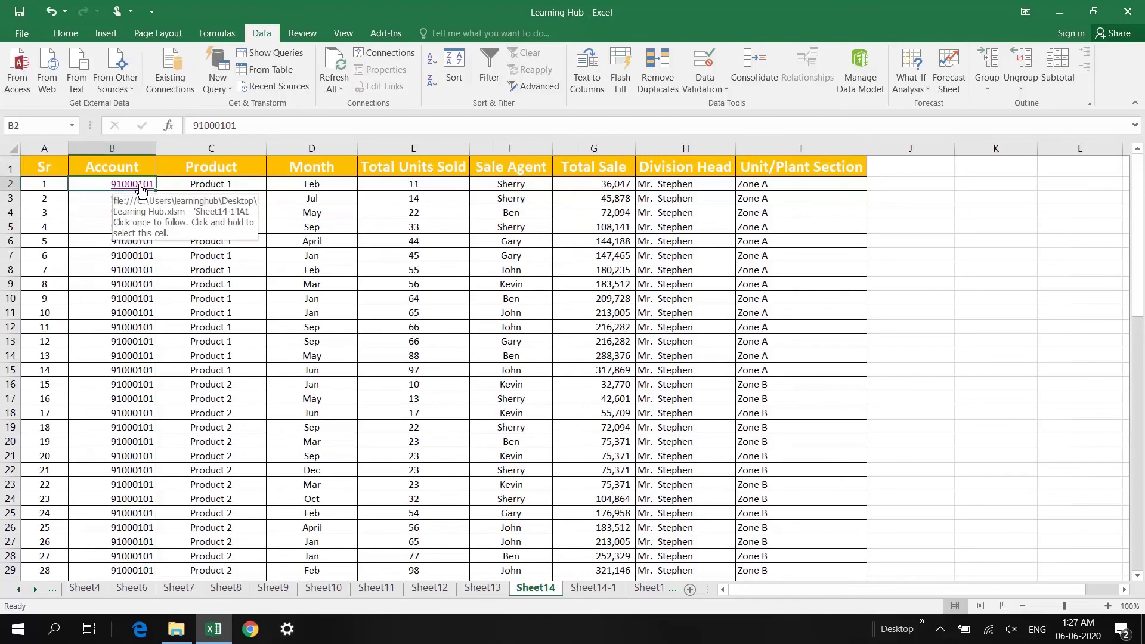
left_click(141, 190)
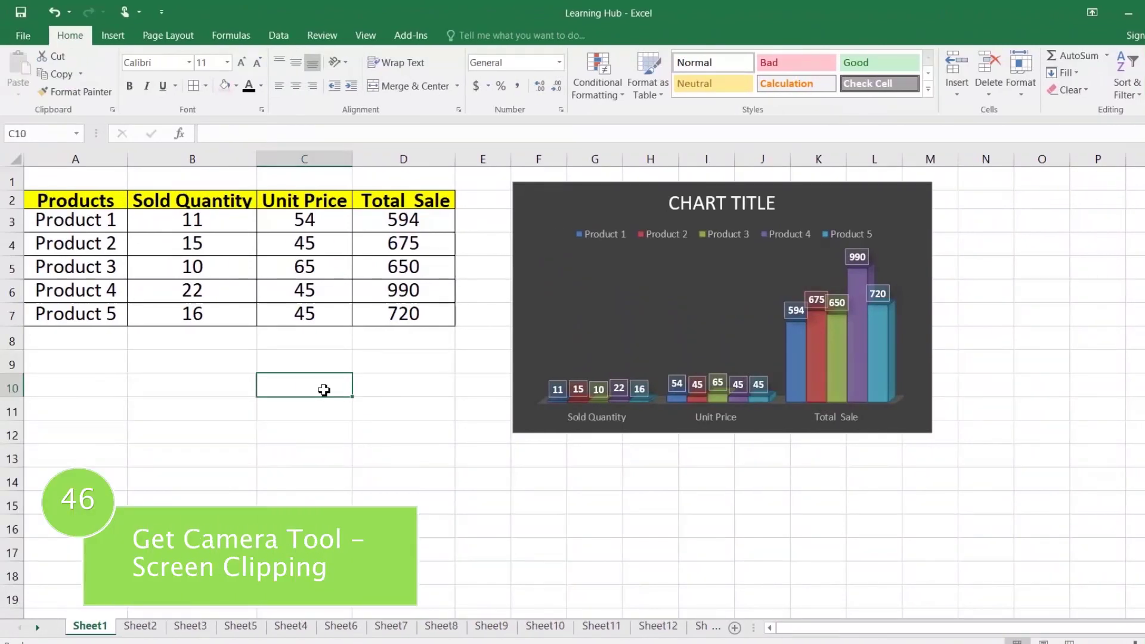
Add Camera from Commands Not in the Ribbon to the Quick Access Toolbar via Excel Options
left_click(238, 321)
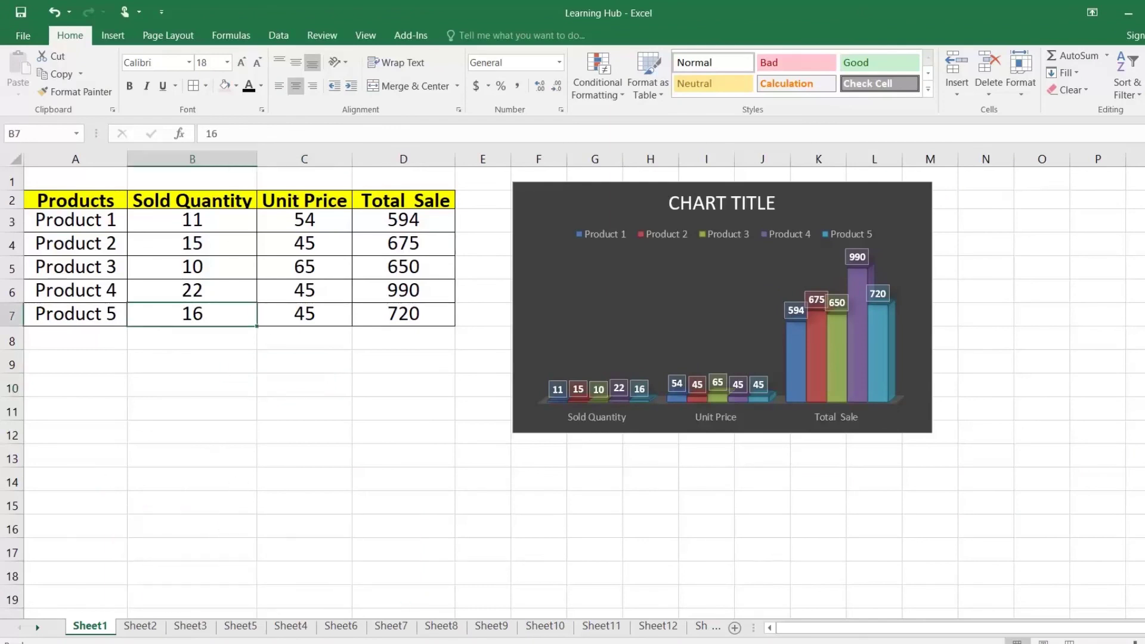
left_click(29, 37)
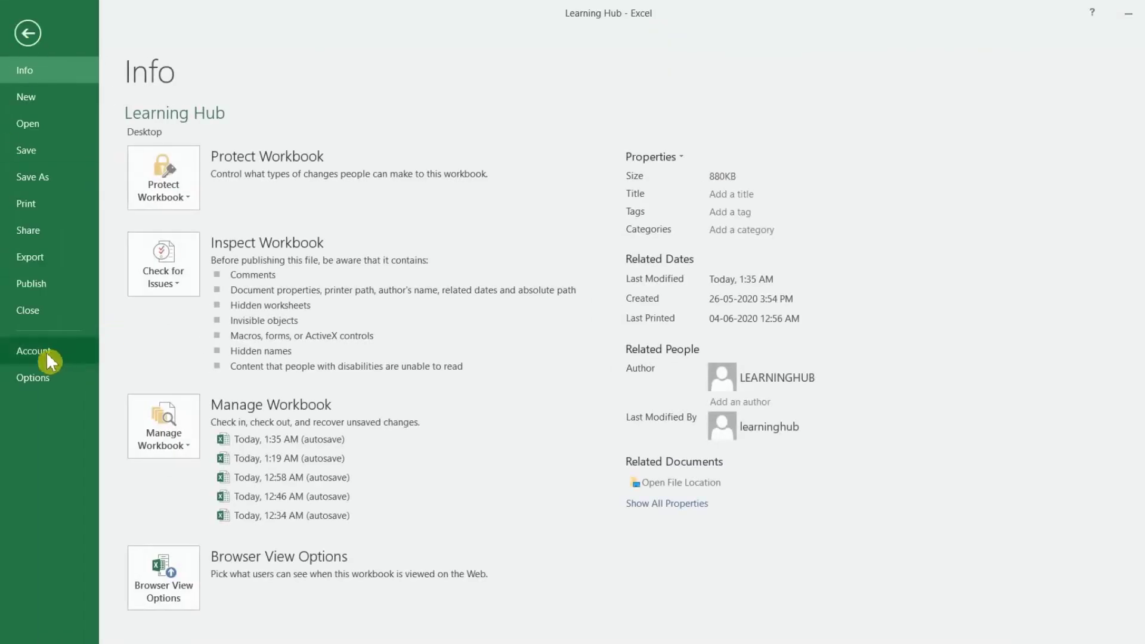
left_click(50, 385)
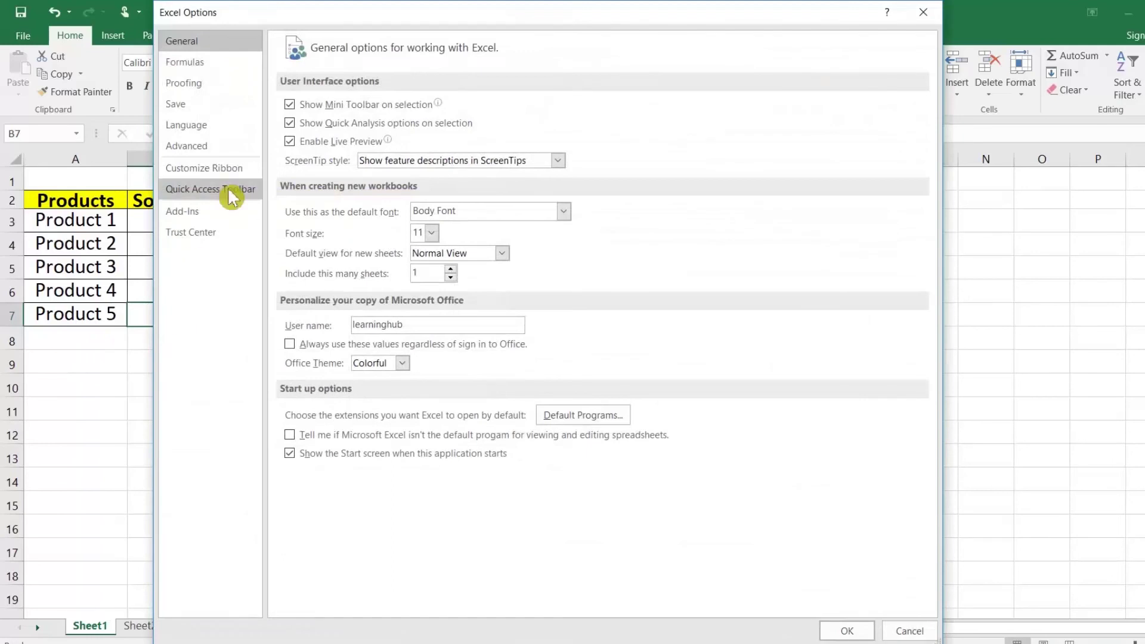
left_click(209, 190)
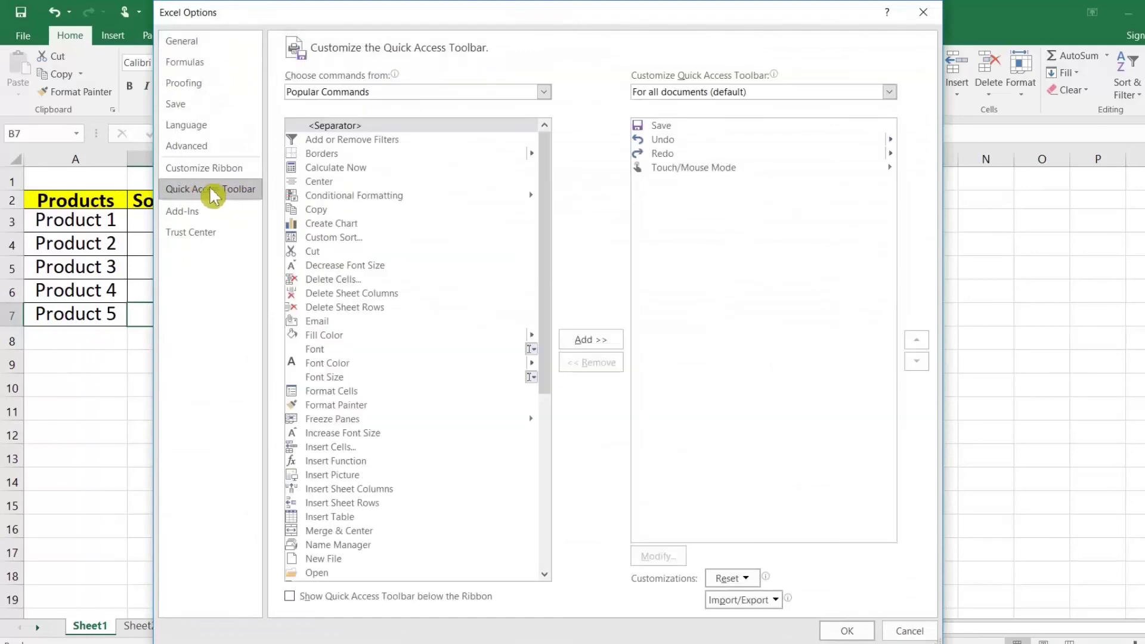
left_click(542, 93)
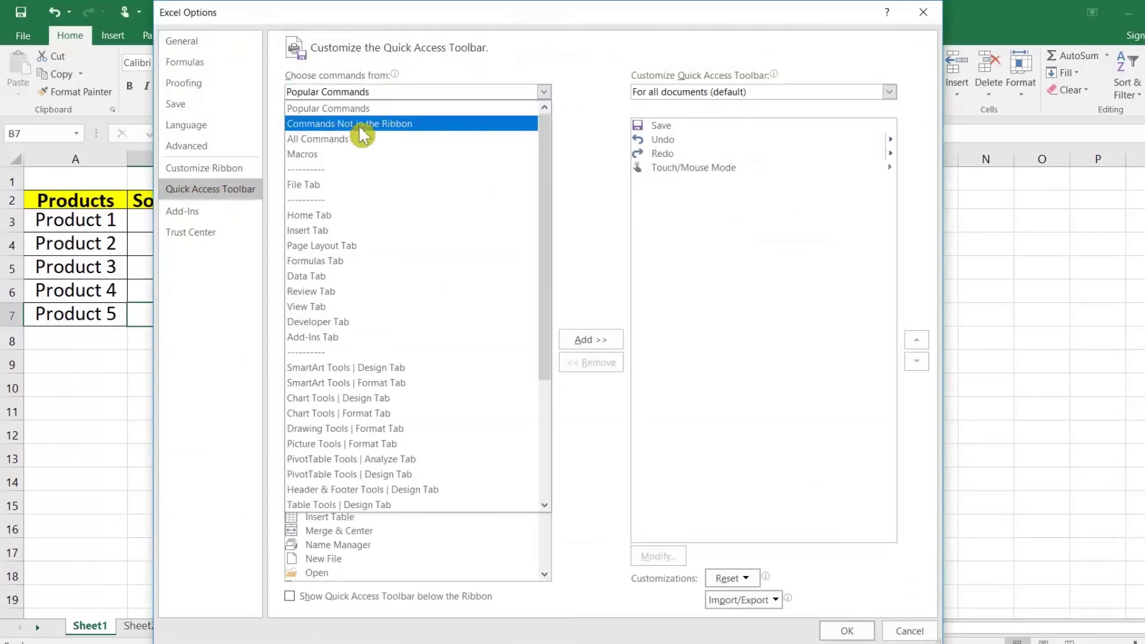
left_click(411, 125)
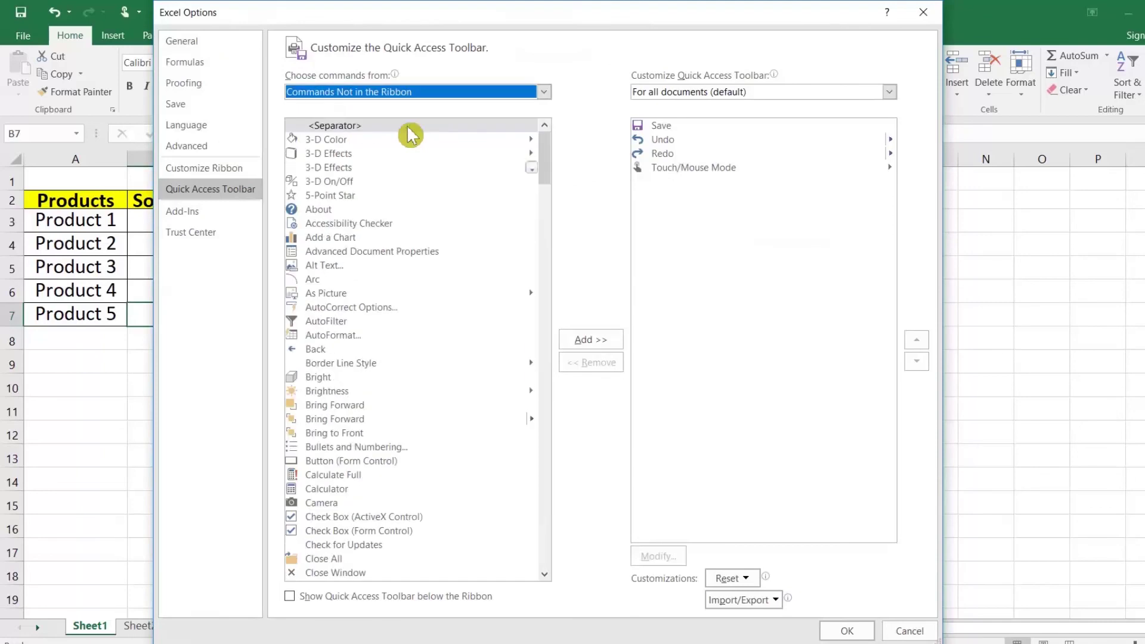
left_click(328, 505)
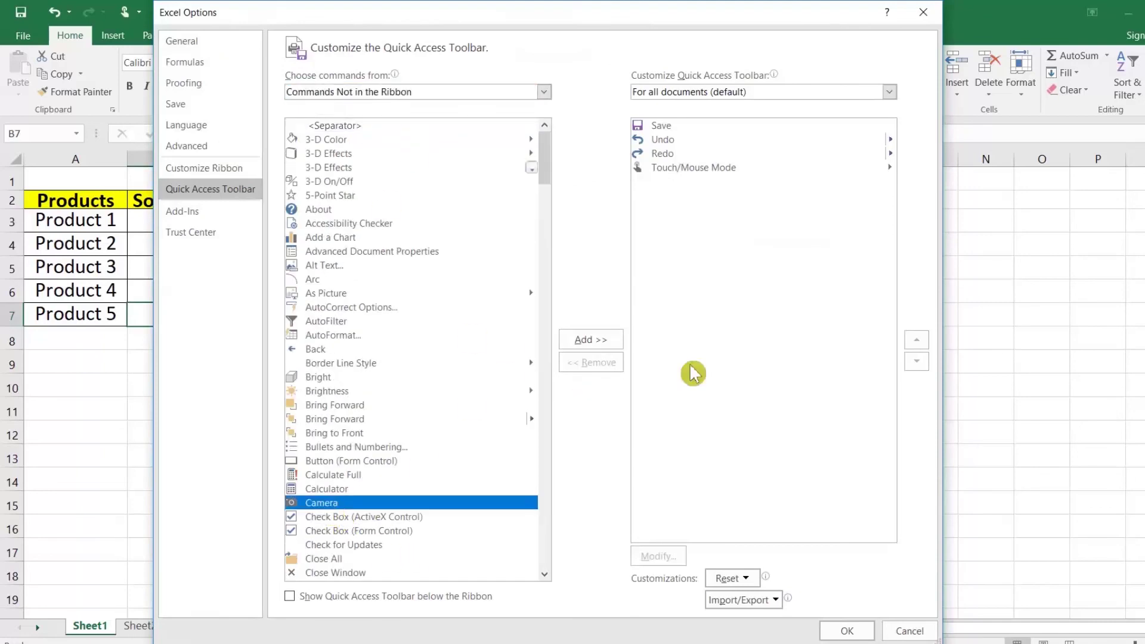
left_click(591, 339)
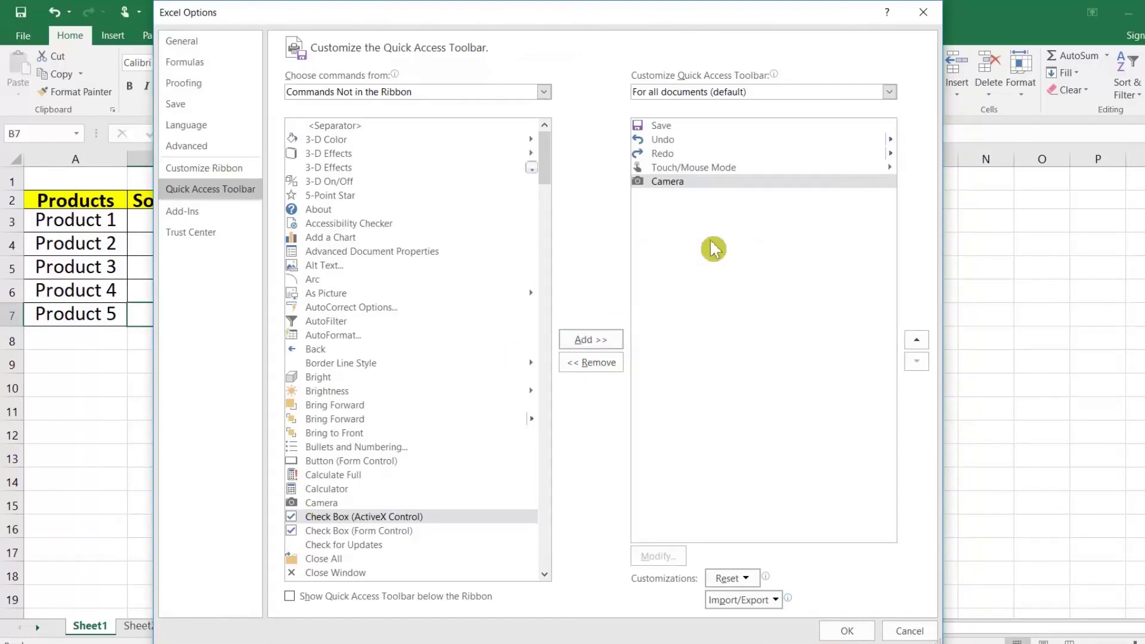
left_click(851, 631)
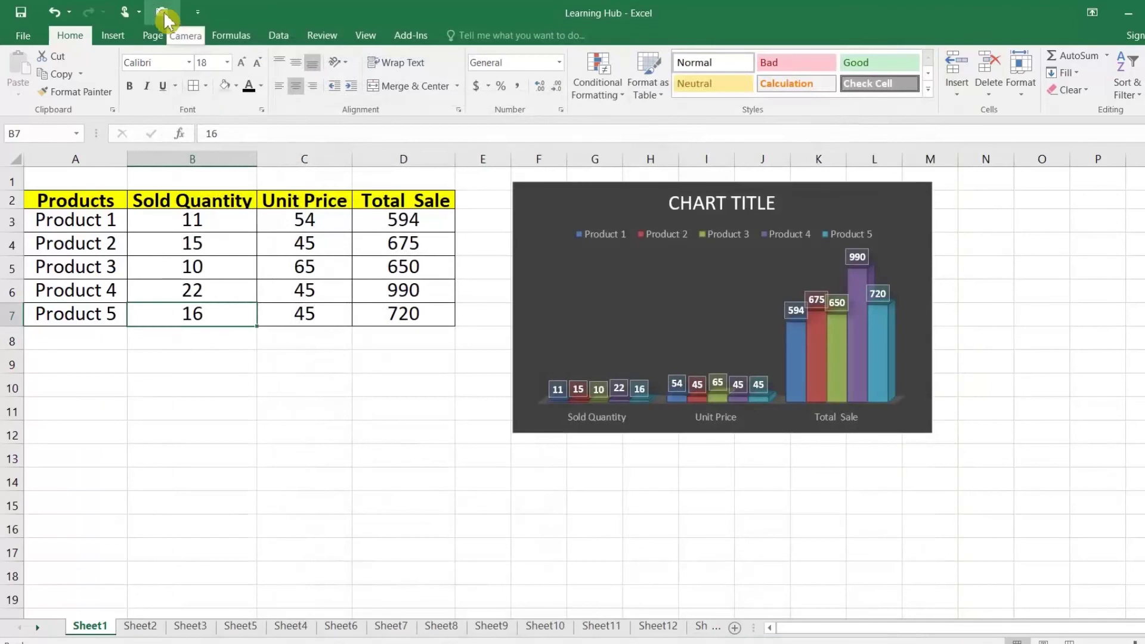
Create a linked Camera picture of the product table A2:D7, placed around row 12
left_click(174, 241)
left_click_drag(65, 197, 417, 317)
left_click(162, 12)
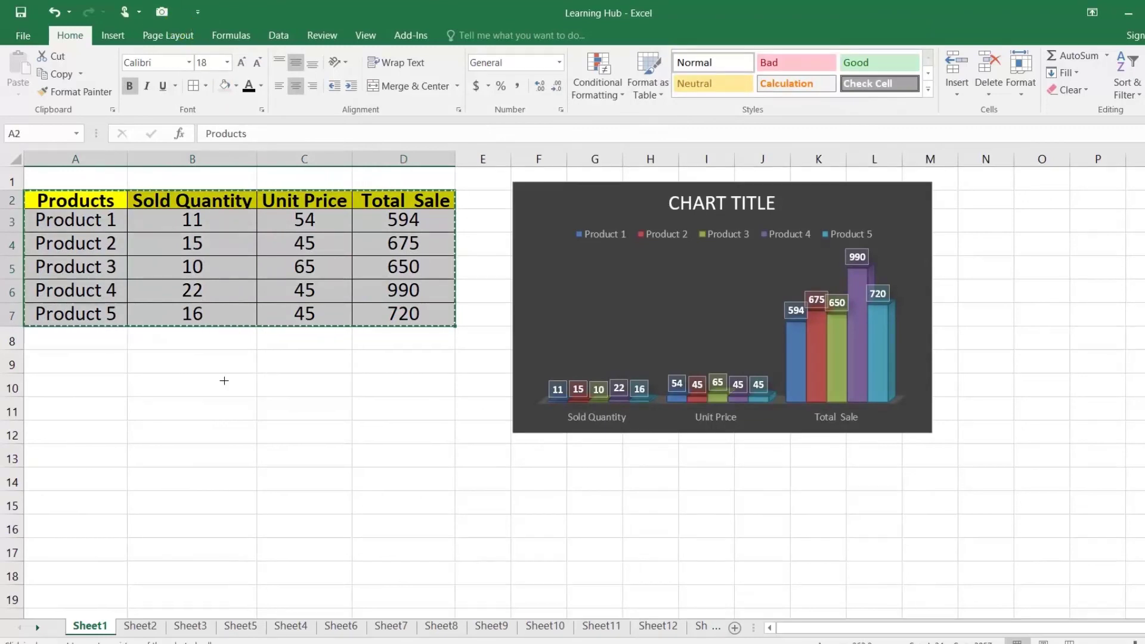
left_click(68, 409)
left_click_drag(105, 419, 69, 450)
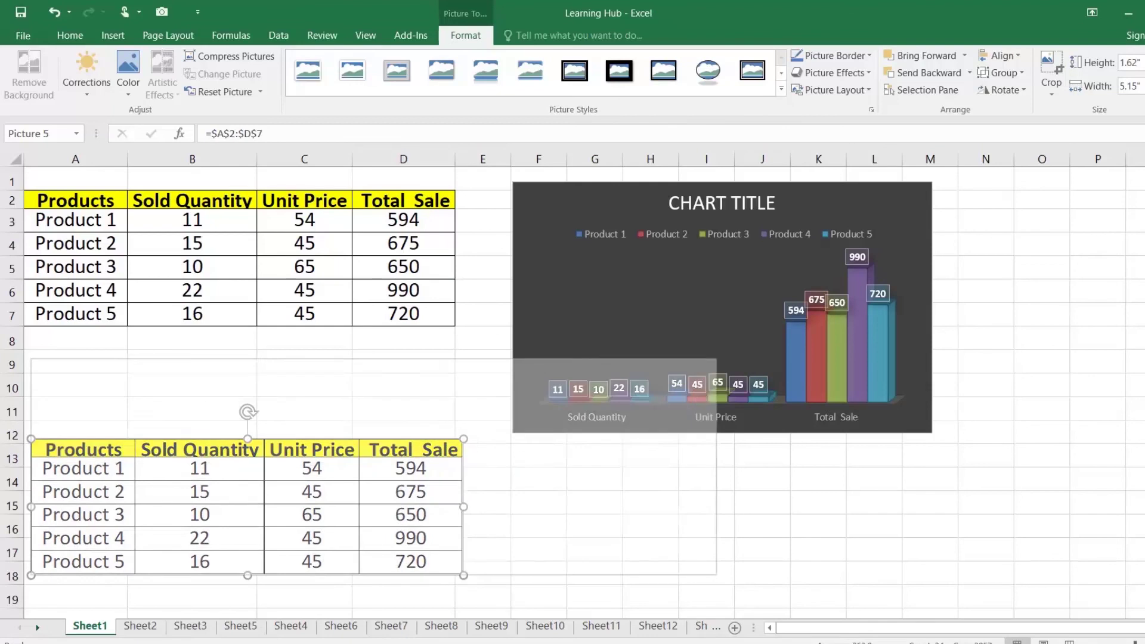
Copy the Camera table picture and paste it into Paint
right_click(293, 459)
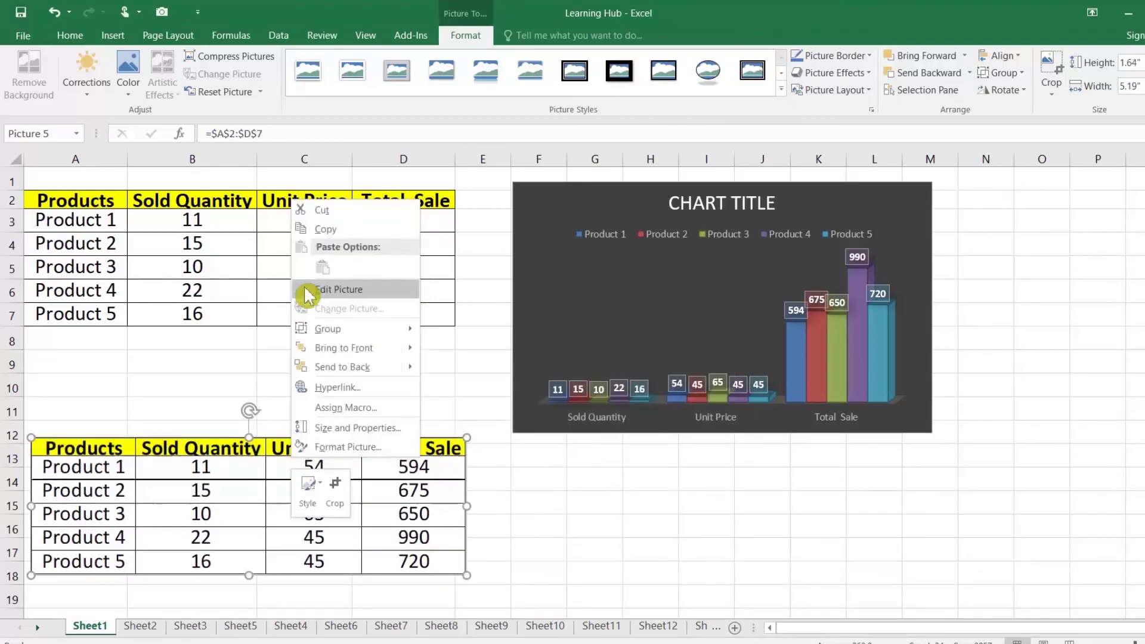
left_click(317, 228)
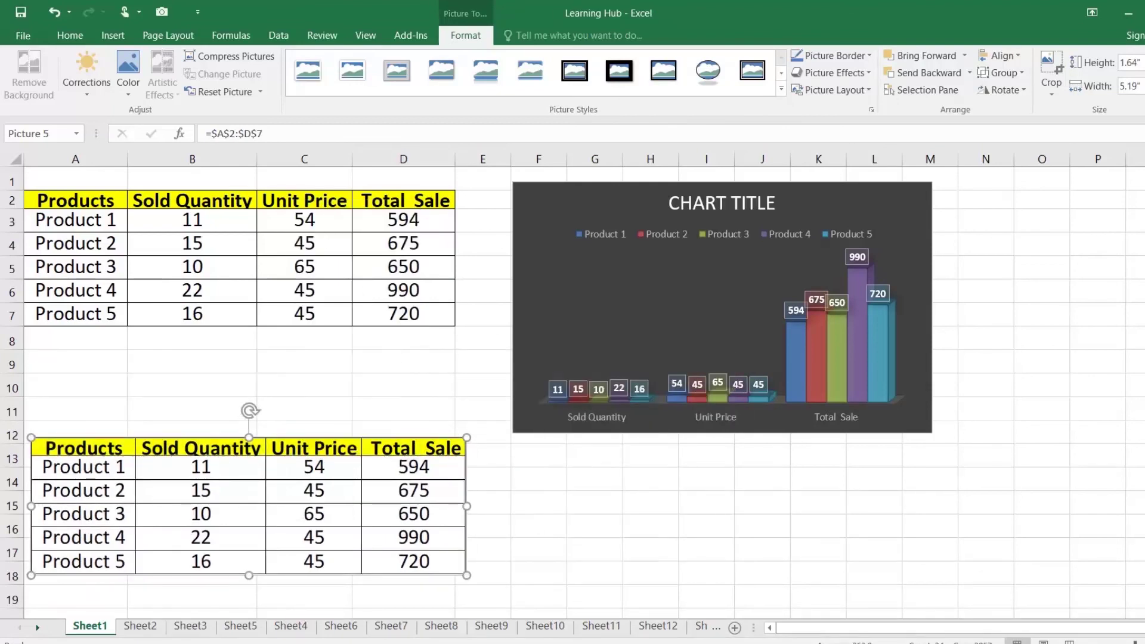
left_click(378, 643)
key("ctrl+v")
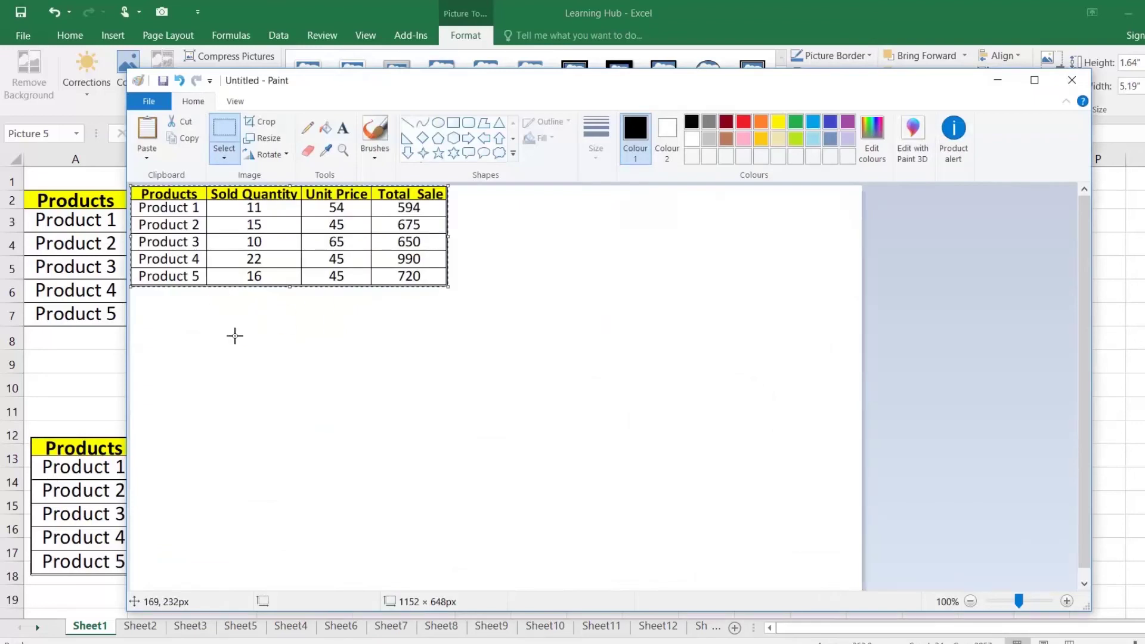
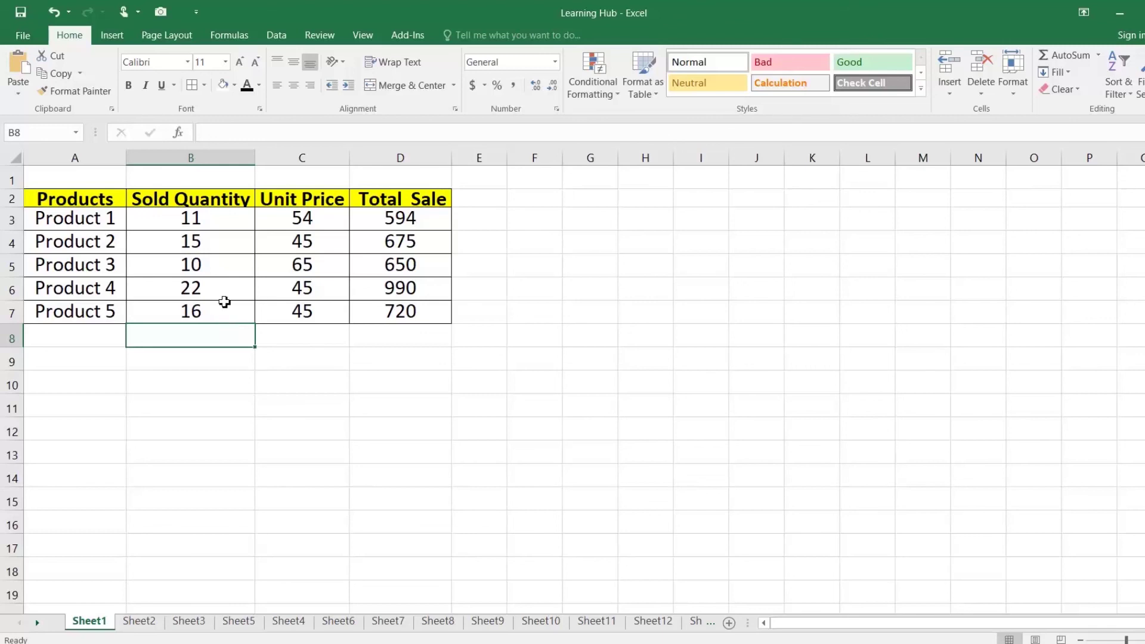
In Excel Options > Save, change 'Save AutoRecover information every' from 10 to 3 minutes
left_click(26, 41)
left_click(38, 382)
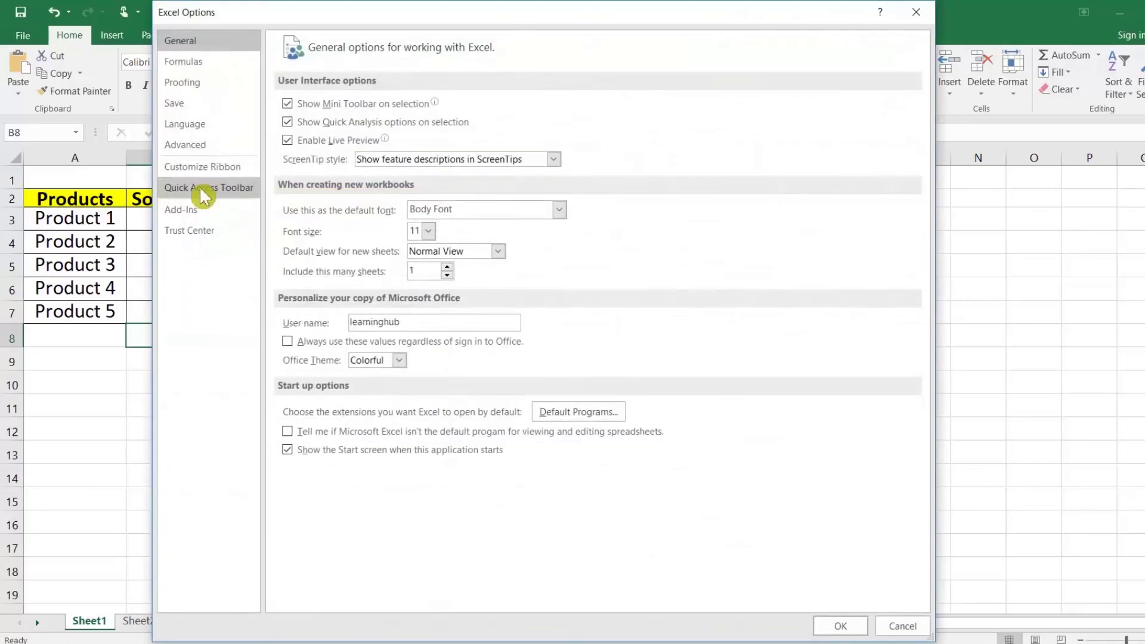
left_click(191, 100)
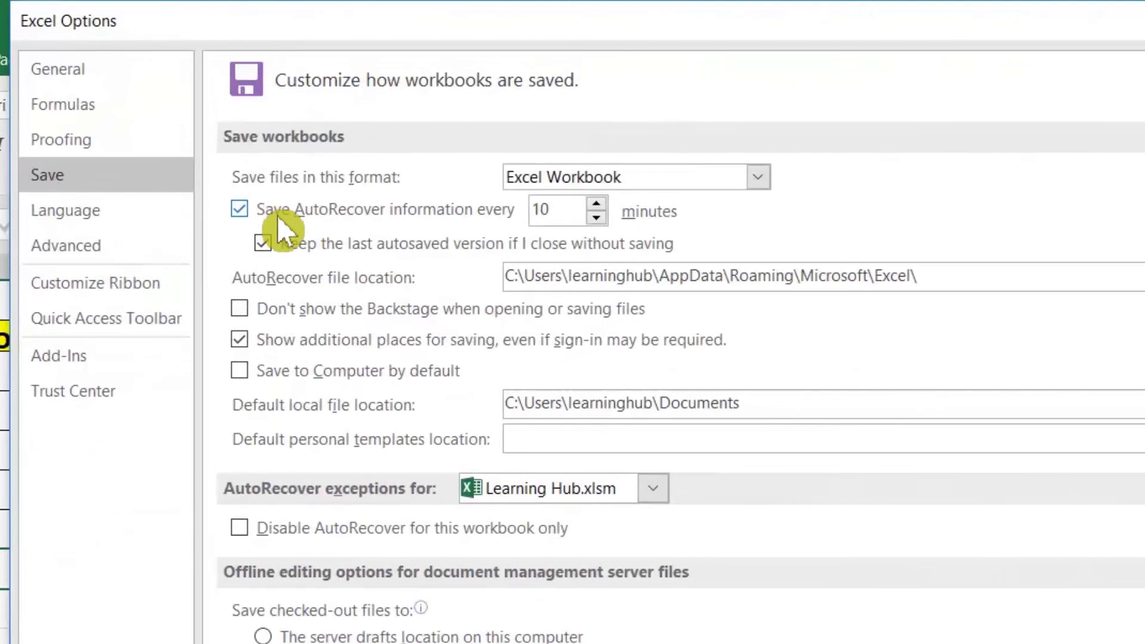
left_click_drag(552, 210, 508, 218)
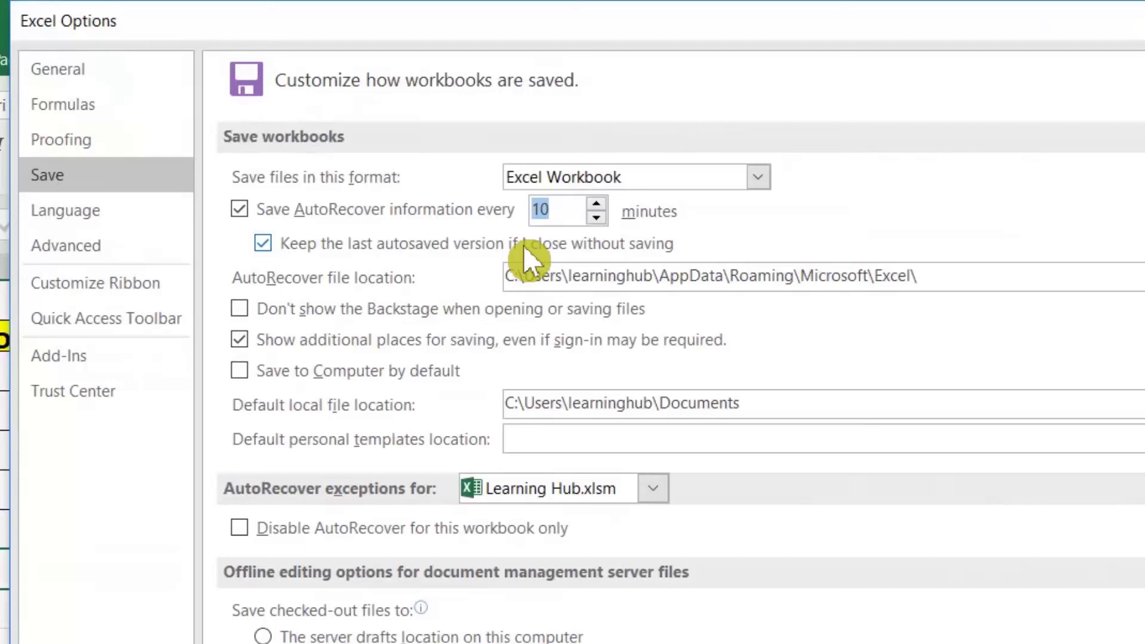
type("3")
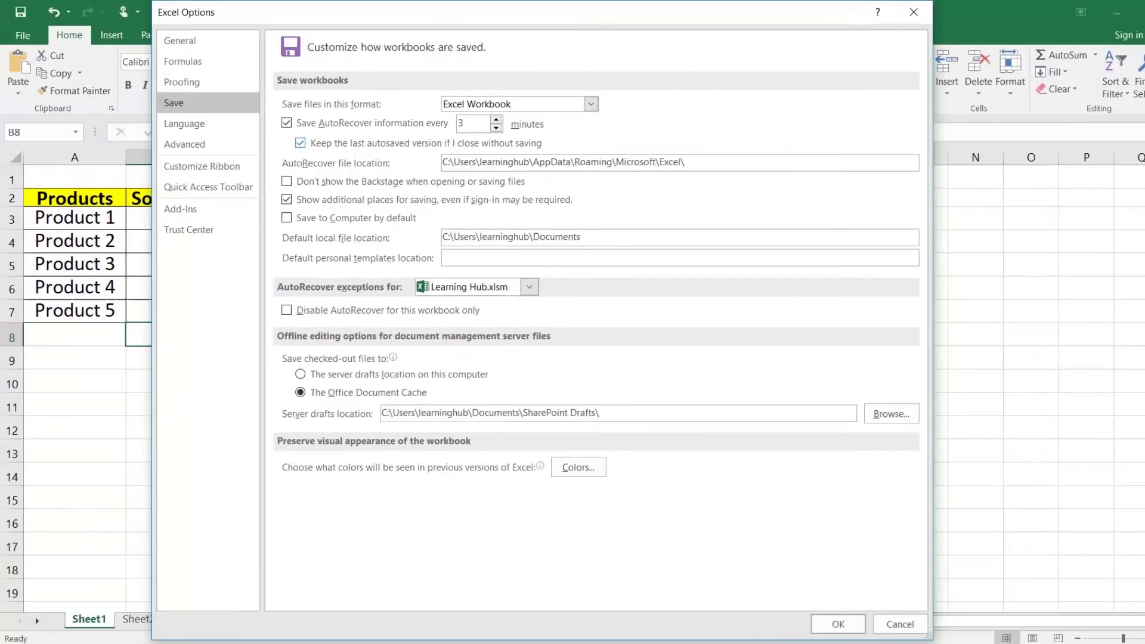
left_click(835, 624)
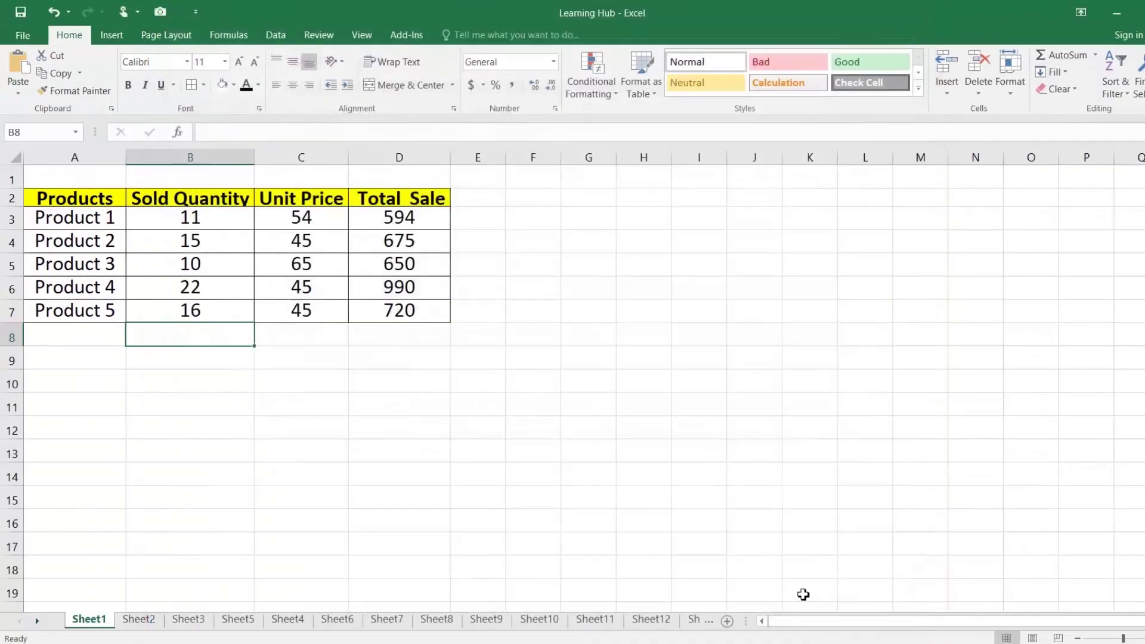
Select cell D8, then select cell A1 in the blank Book8 workbook
left_click(440, 339)
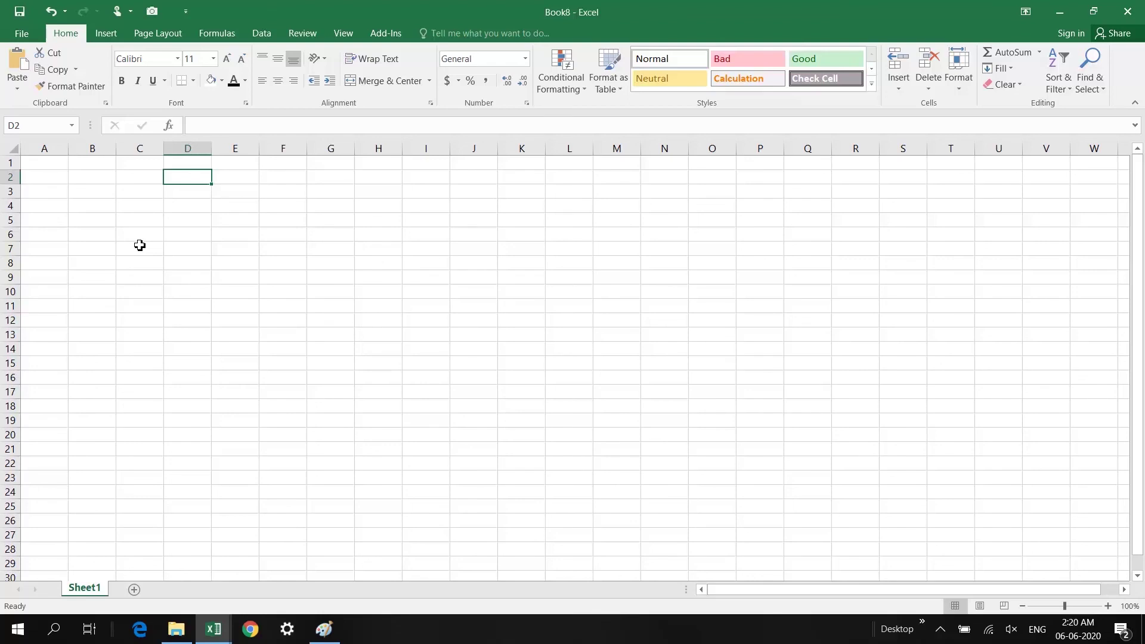
left_click(46, 163)
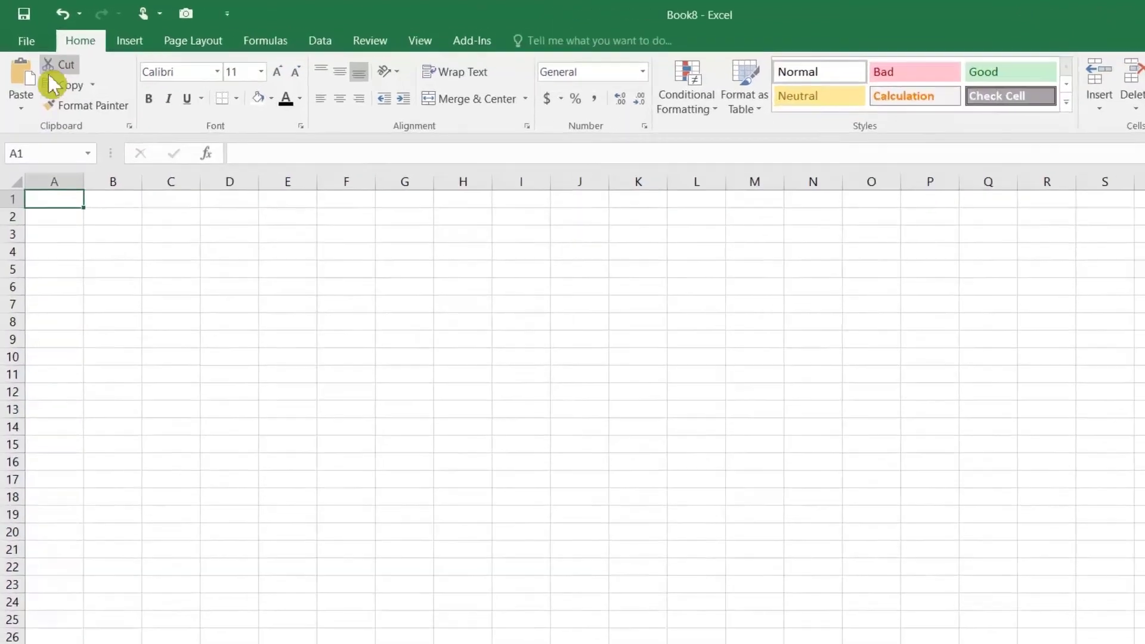
Create a new workbook from the Simple invoice template in the Business > Sales category
left_click(31, 41)
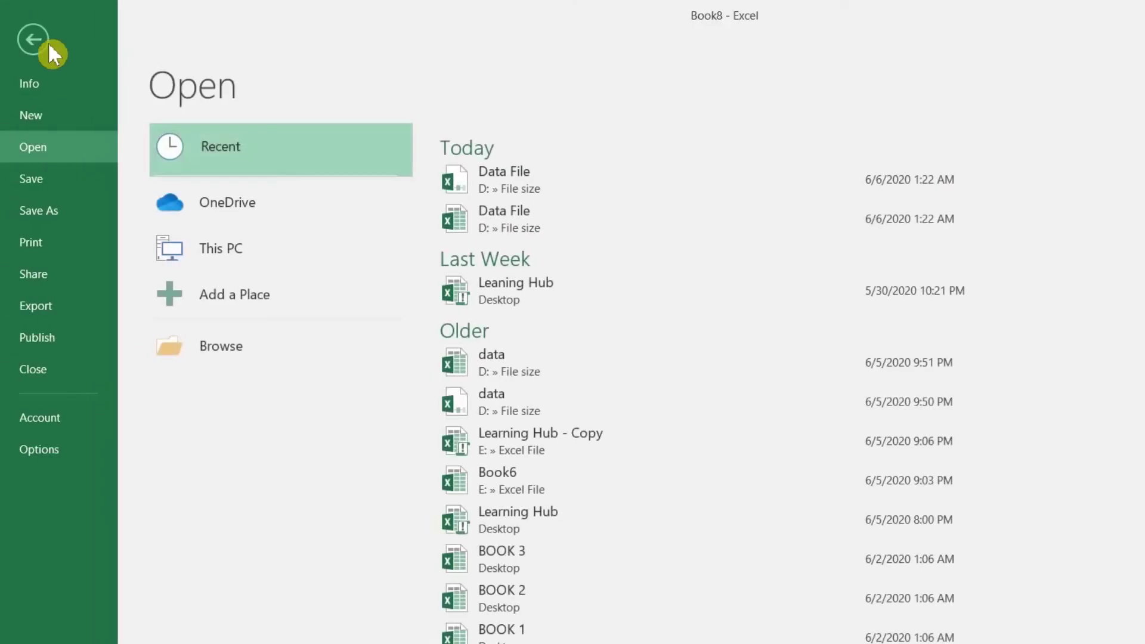
left_click(34, 114)
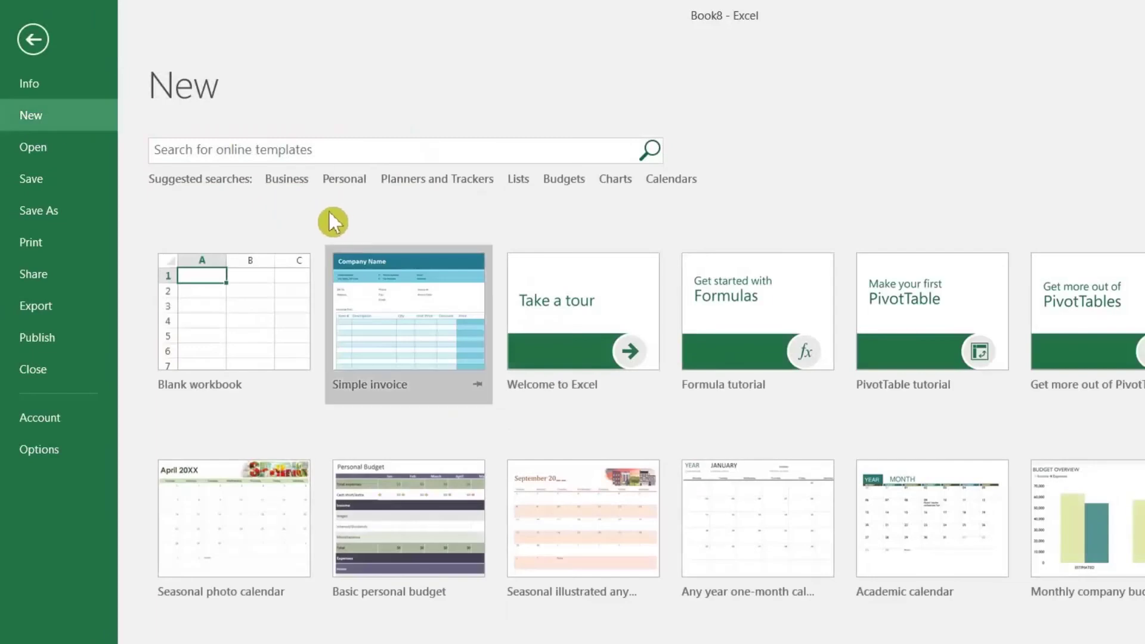
left_click(281, 182)
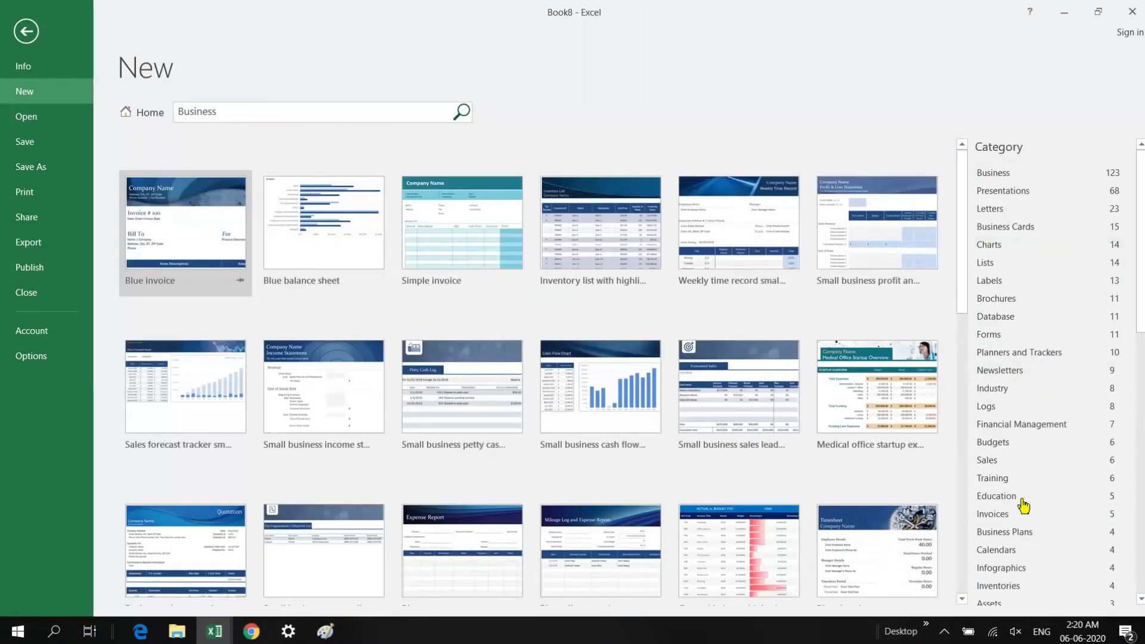
left_click(987, 460)
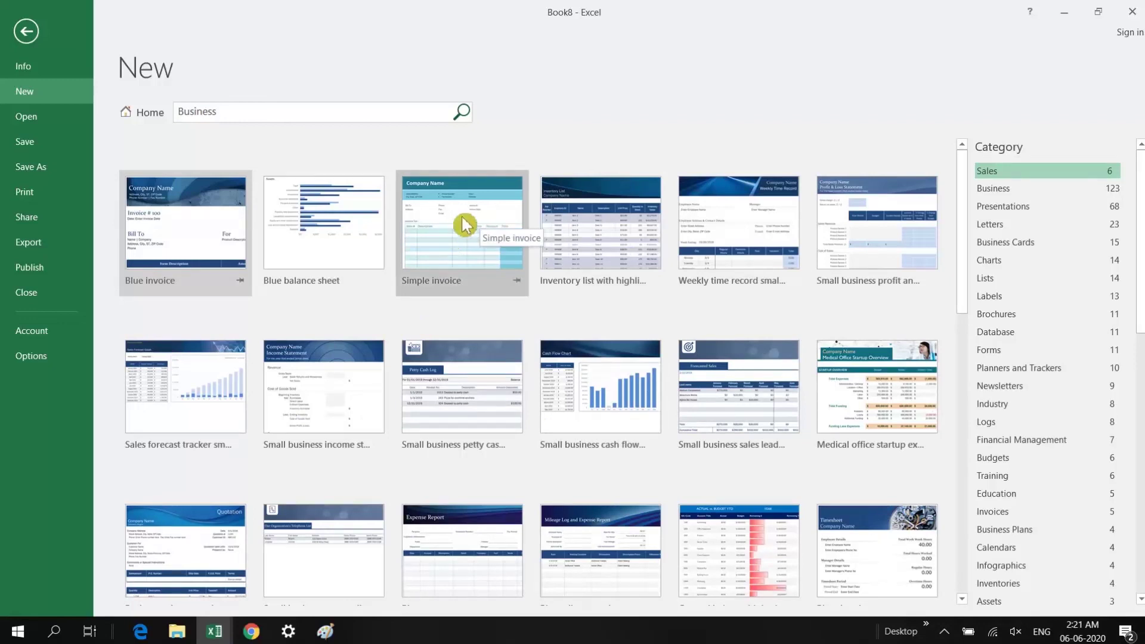
left_click(463, 229)
left_click(770, 303)
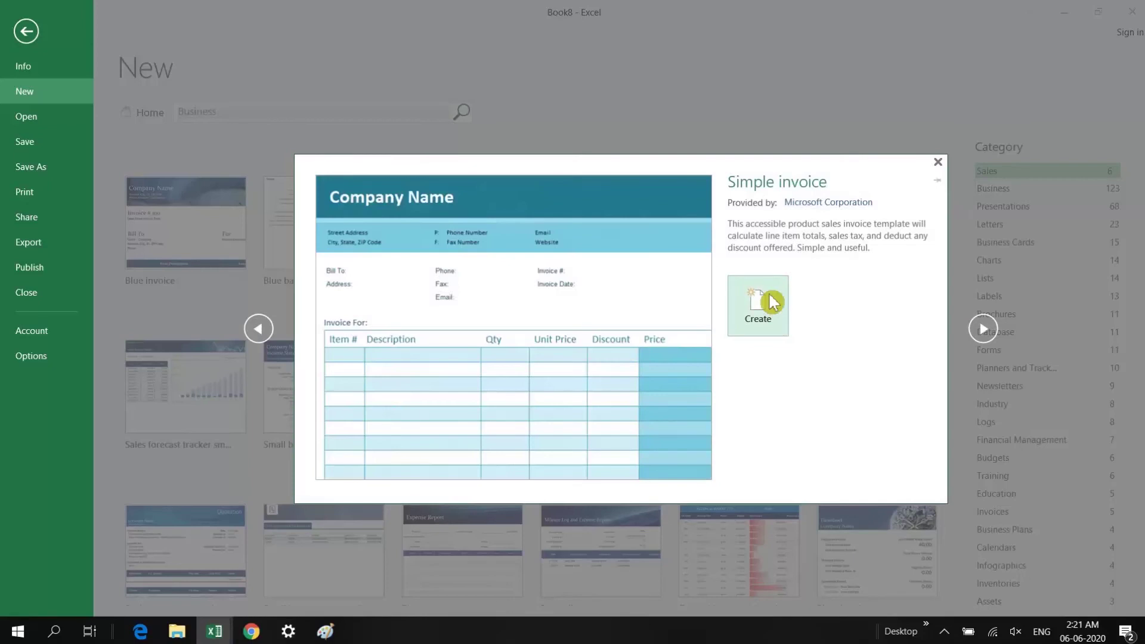
Look over the invoice's cells B1, C5 and the G21 subtotal formula, then open the File view
left_click(199, 312)
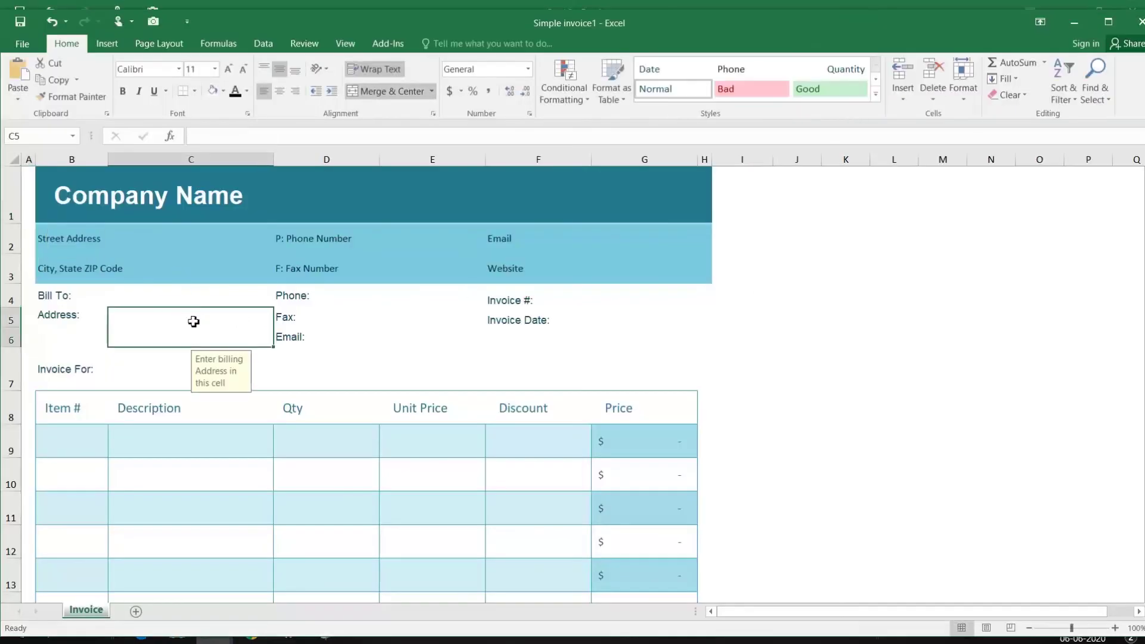
double_click(121, 186)
left_click(76, 191)
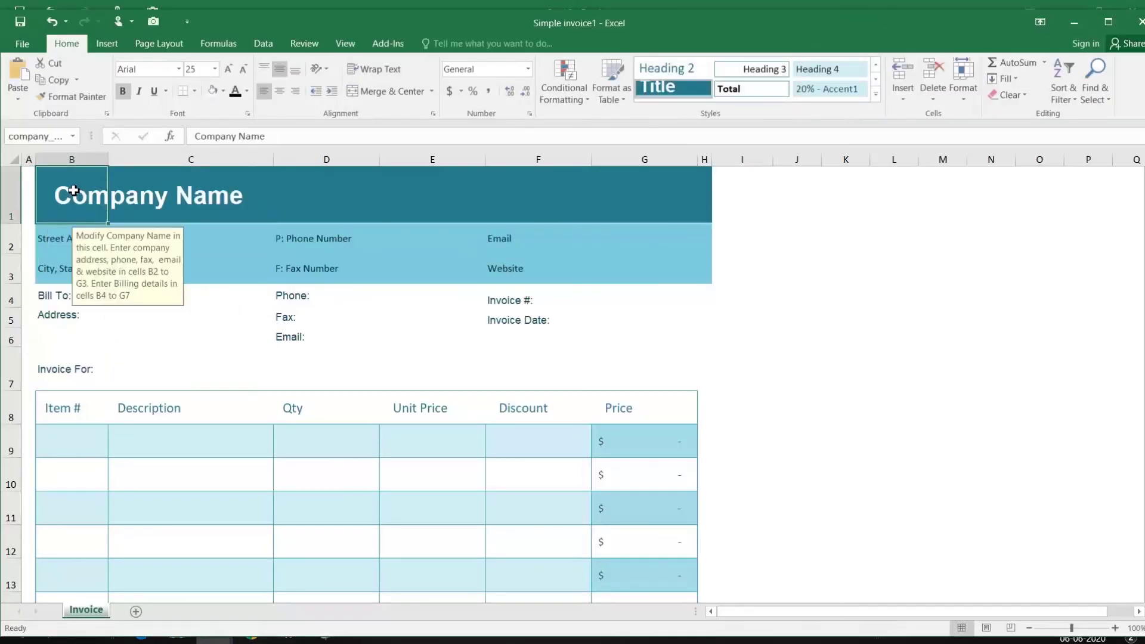
left_click(260, 334)
scroll(337, 376, "down", 3)
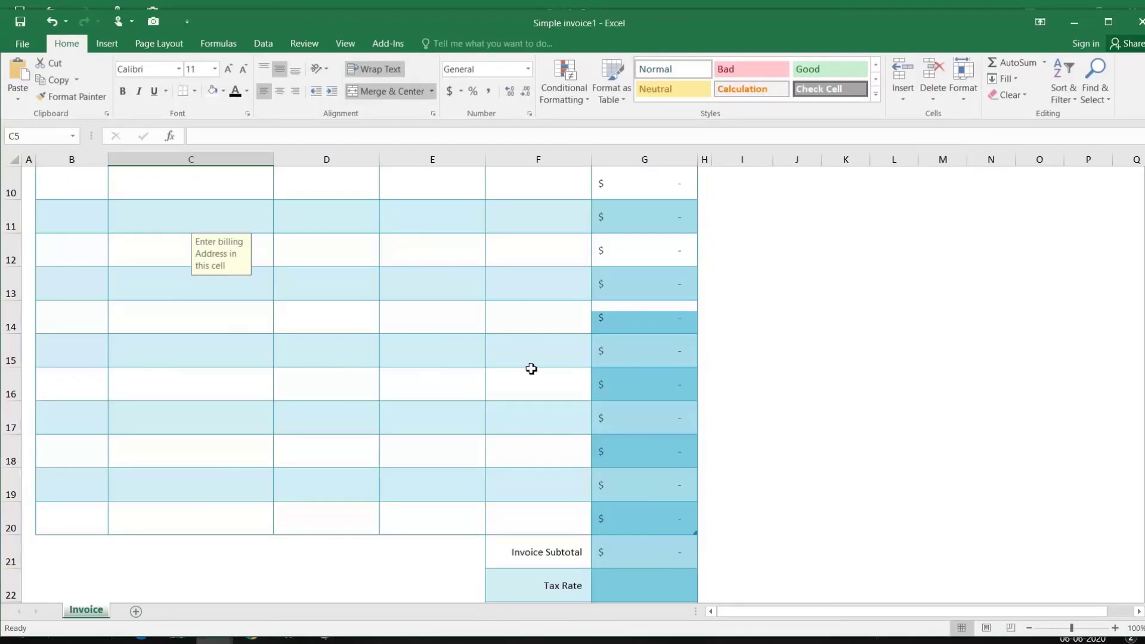
scroll(532, 368, "down", 2)
left_click(610, 347)
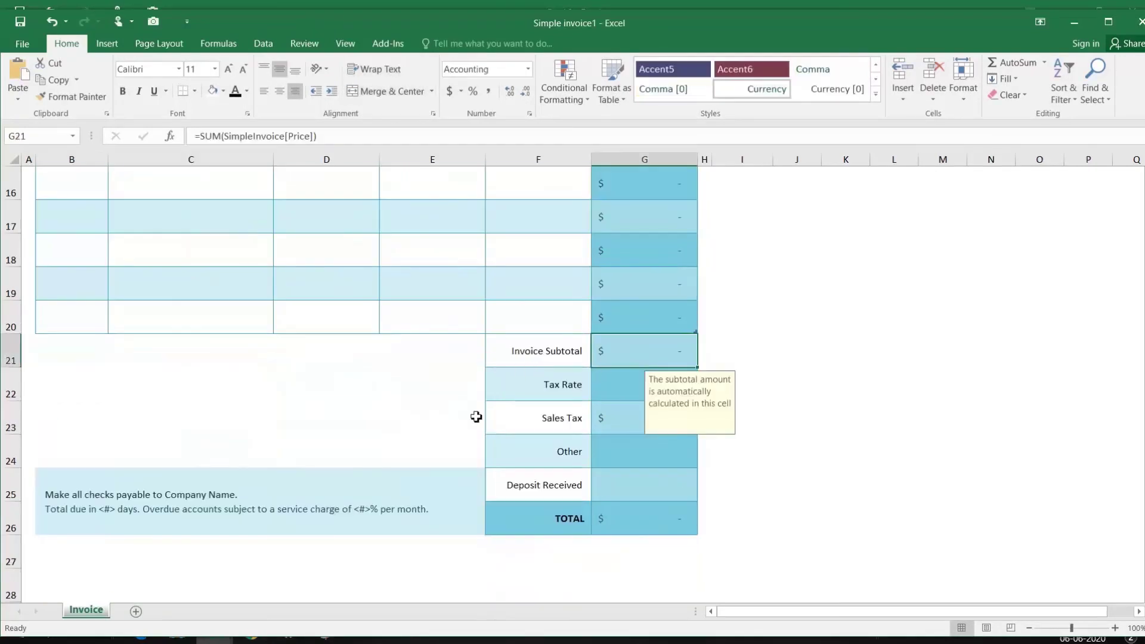
scroll(225, 499, "up", 5)
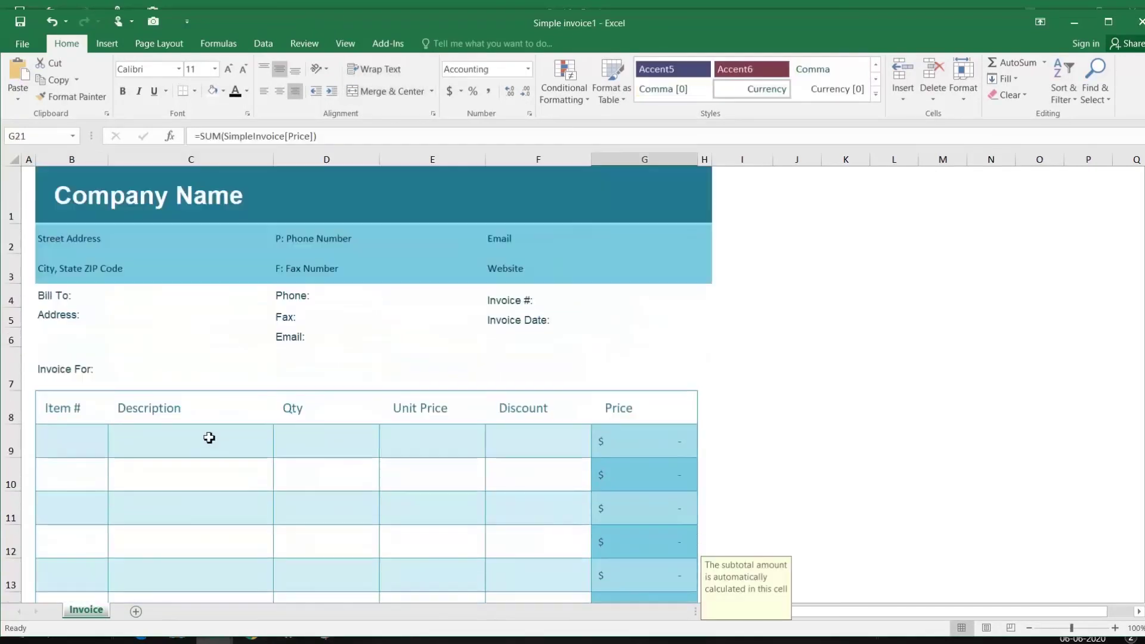
left_click(22, 43)
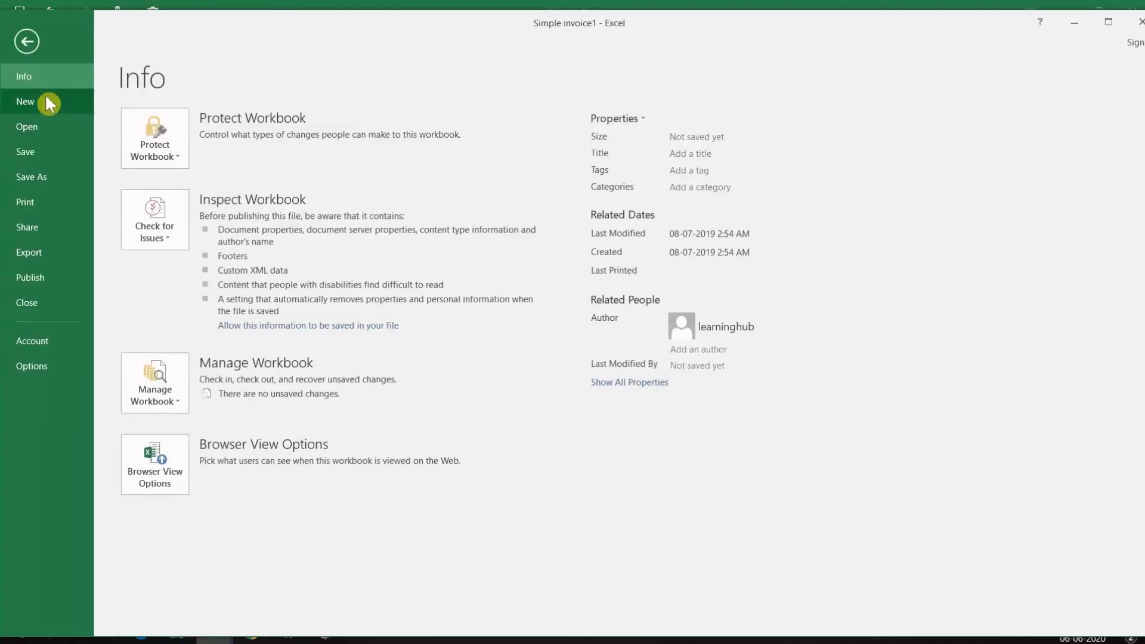
Create a workbook from the 'Inventory list with highlighting' business template
left_click(47, 98)
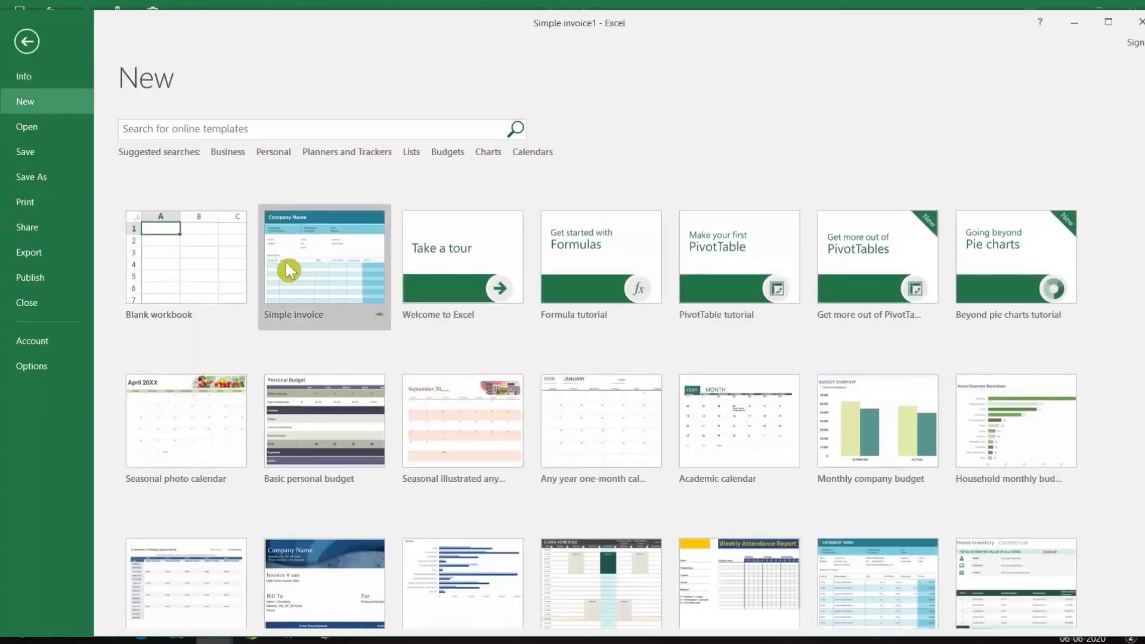
left_click(238, 153)
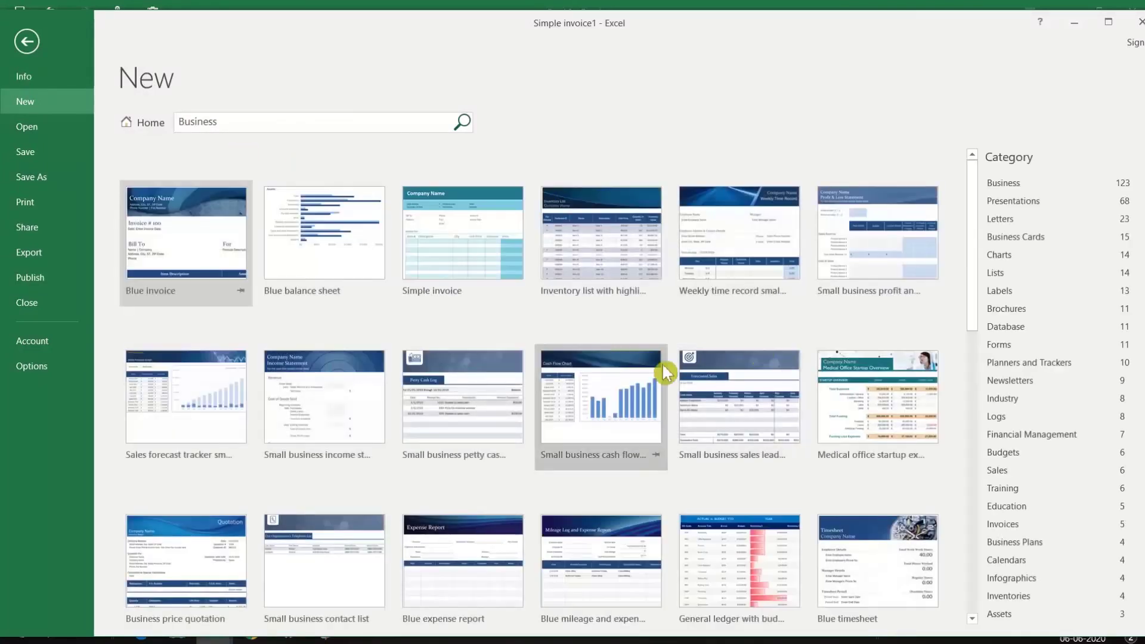
double_click(604, 230)
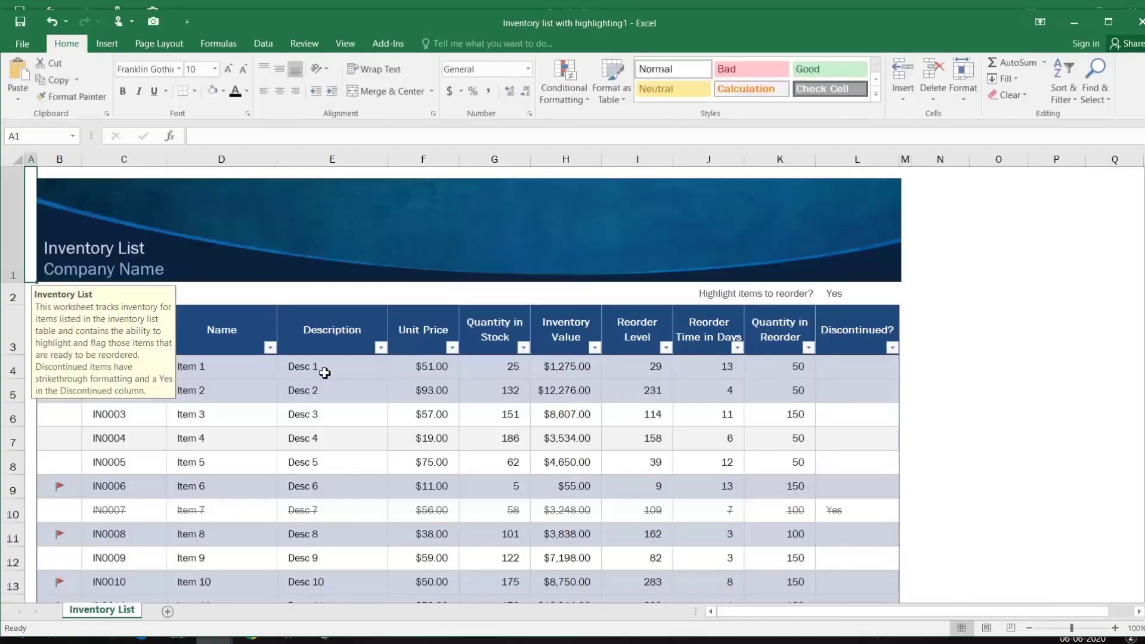
Explore the inventory cells, such as IN0001 in C4, and the Inventory List banner title and picture
left_click(249, 389)
left_click(113, 373)
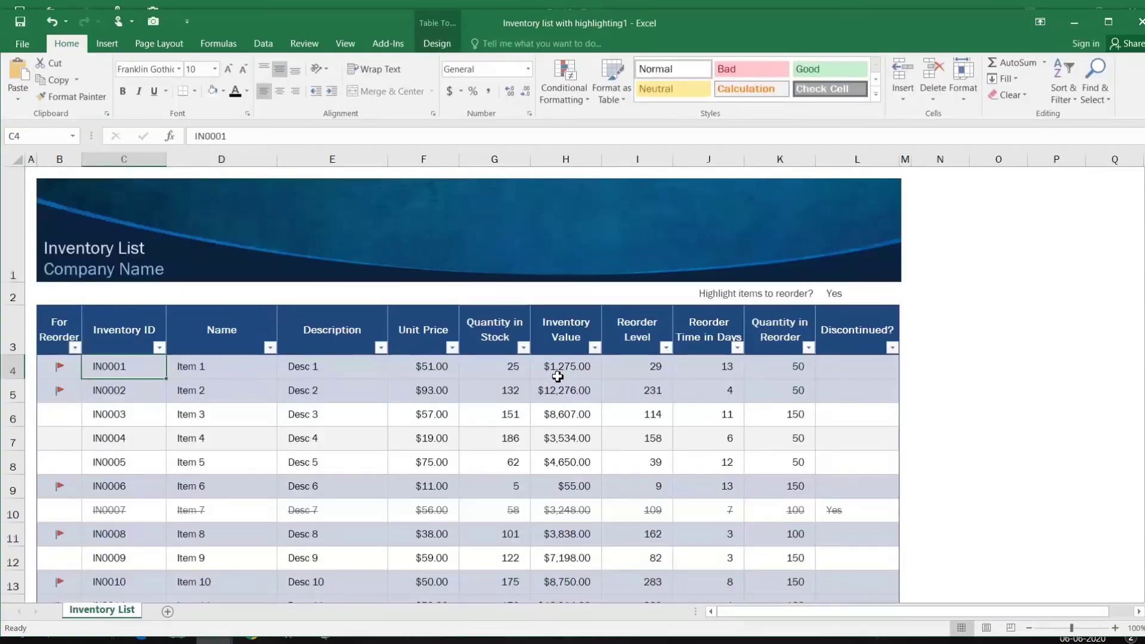
scroll(558, 376, "down", 7)
scroll(558, 376, "up", 7)
left_click(145, 249)
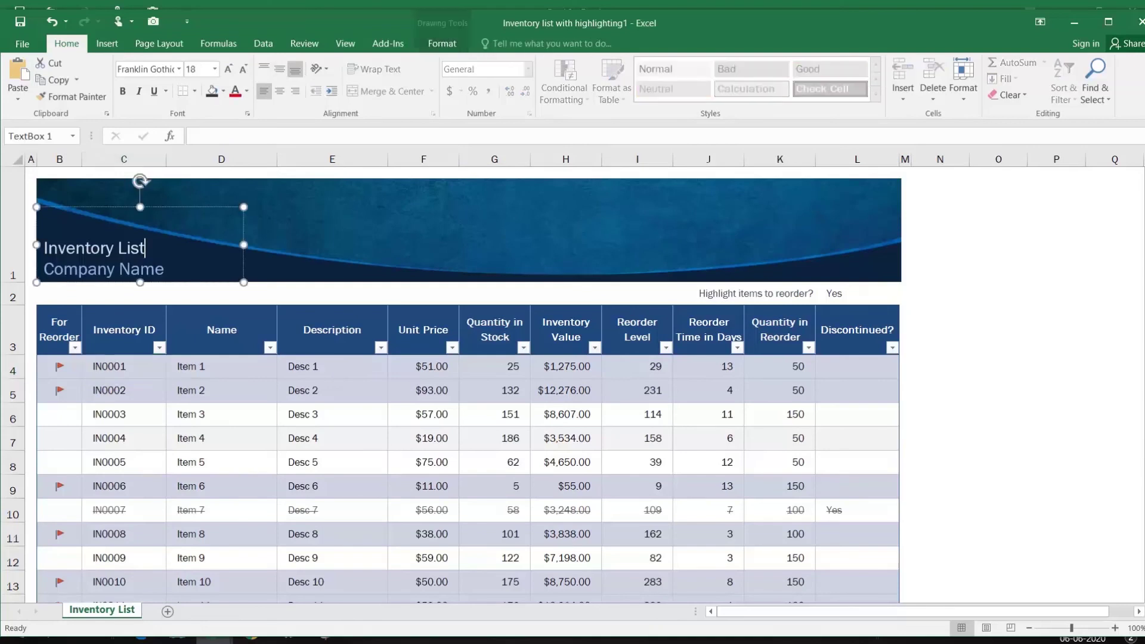
left_click(317, 254)
left_click_drag(136, 248, 173, 274)
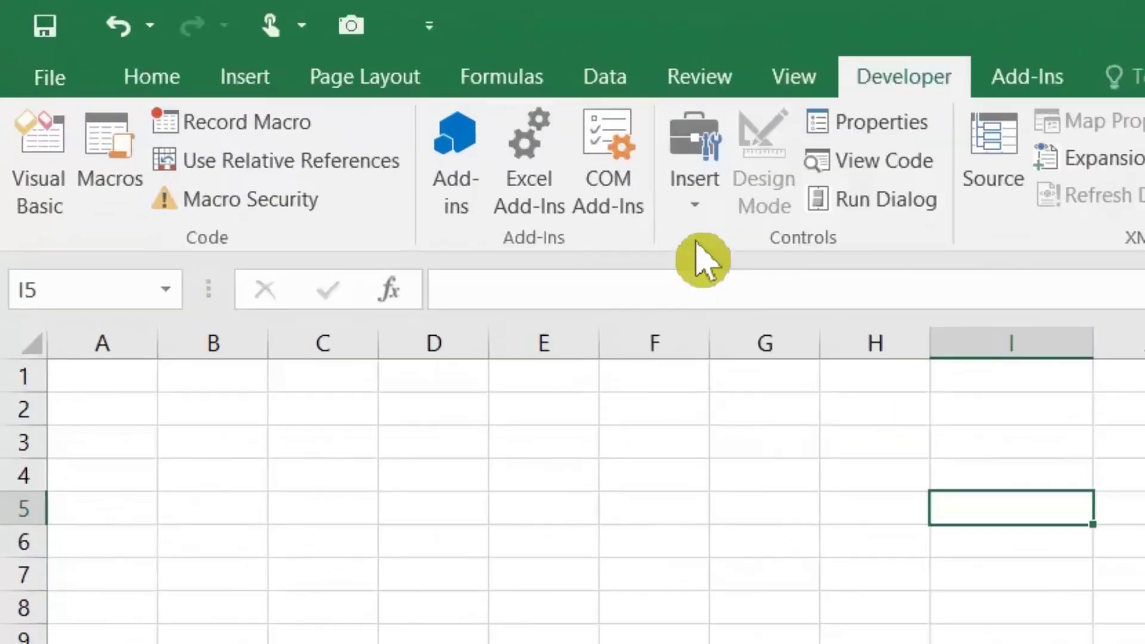
Draw a Form Controls button near cell I3 on Sheet20 and create a new macro for it
left_click(385, 116)
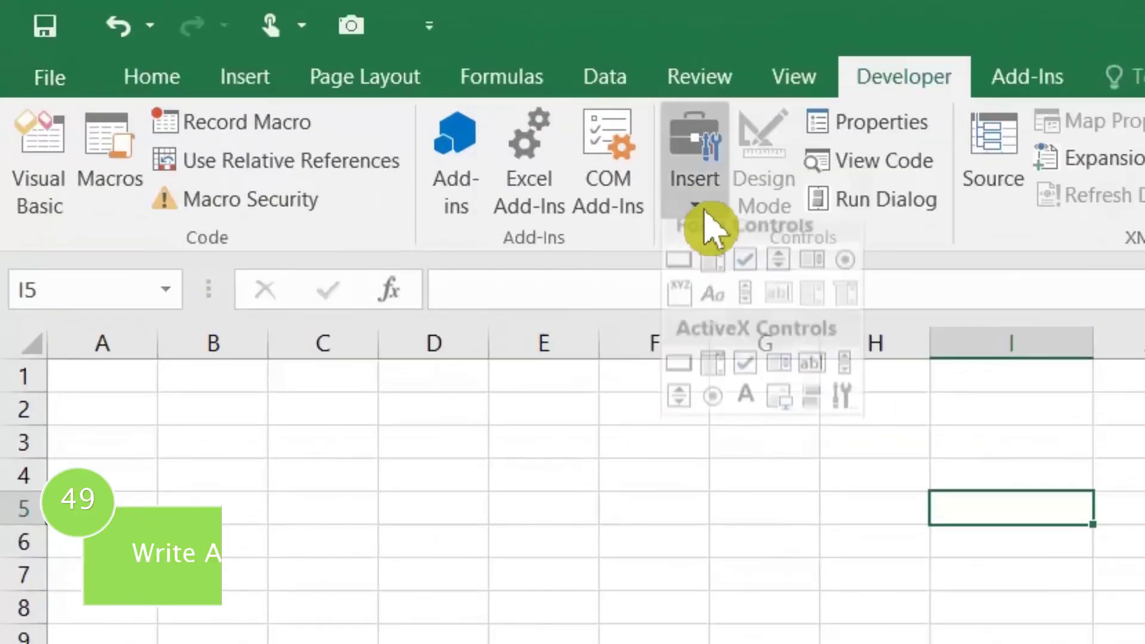
left_click(679, 260)
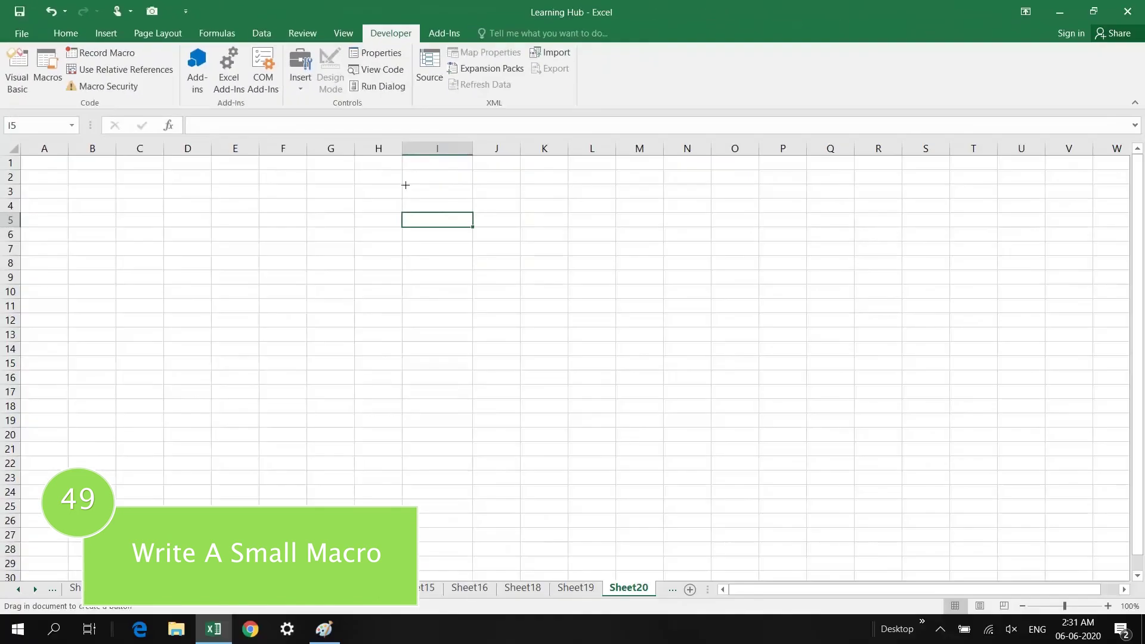
left_click_drag(406, 185, 525, 230)
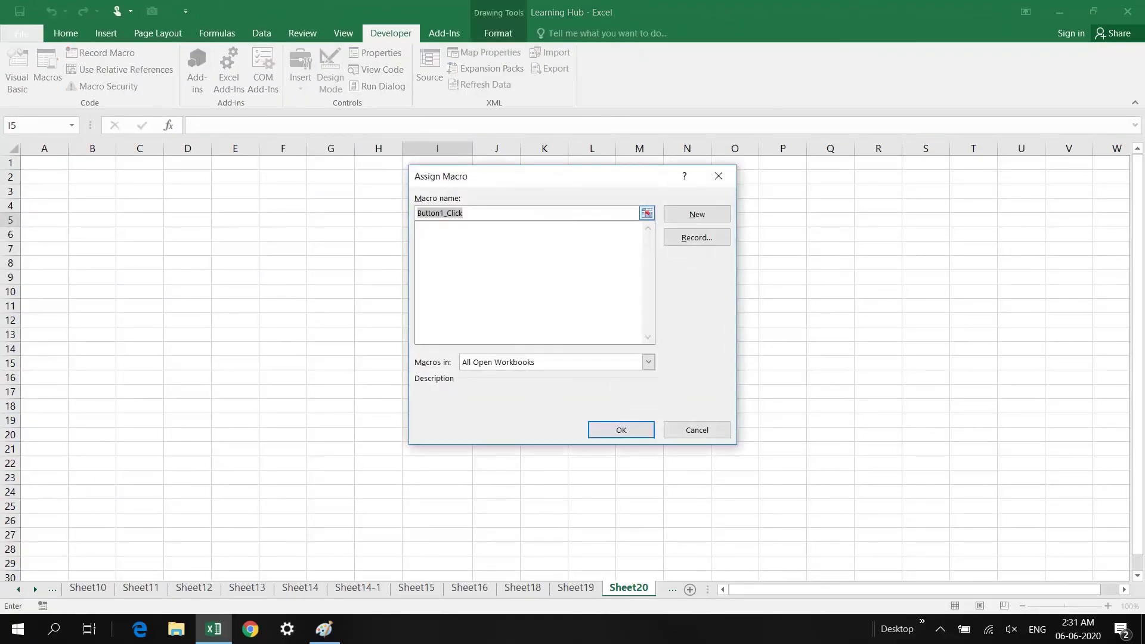
left_click(681, 220)
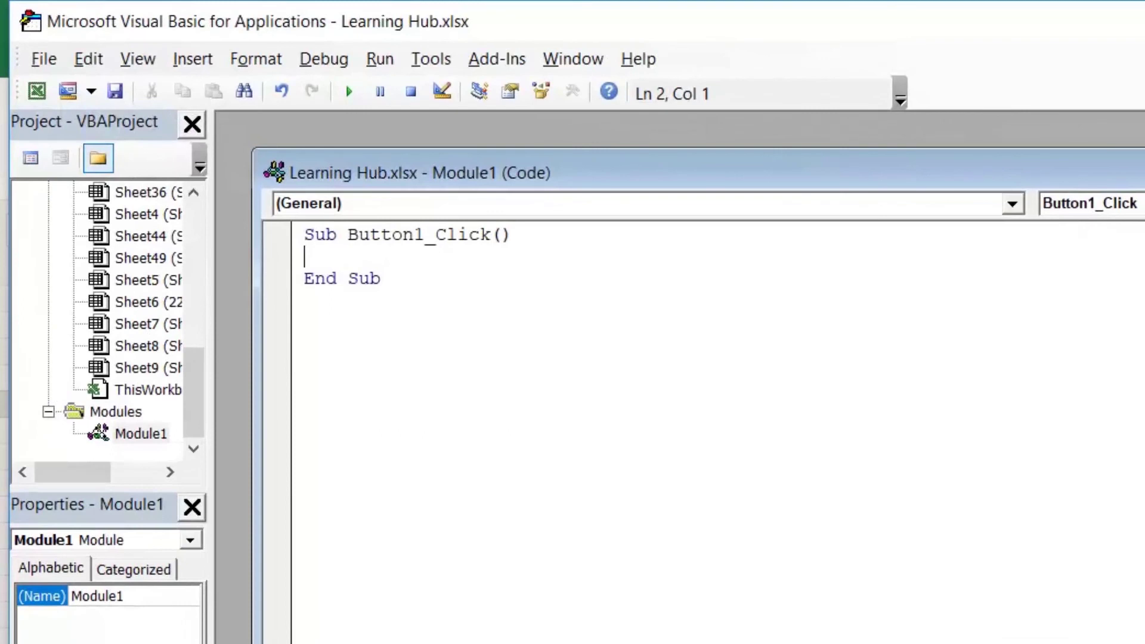
Write Range("A1").Interior.ColorIndex = 37 in Button1_Click, using IntelliSense completion
type("rang")
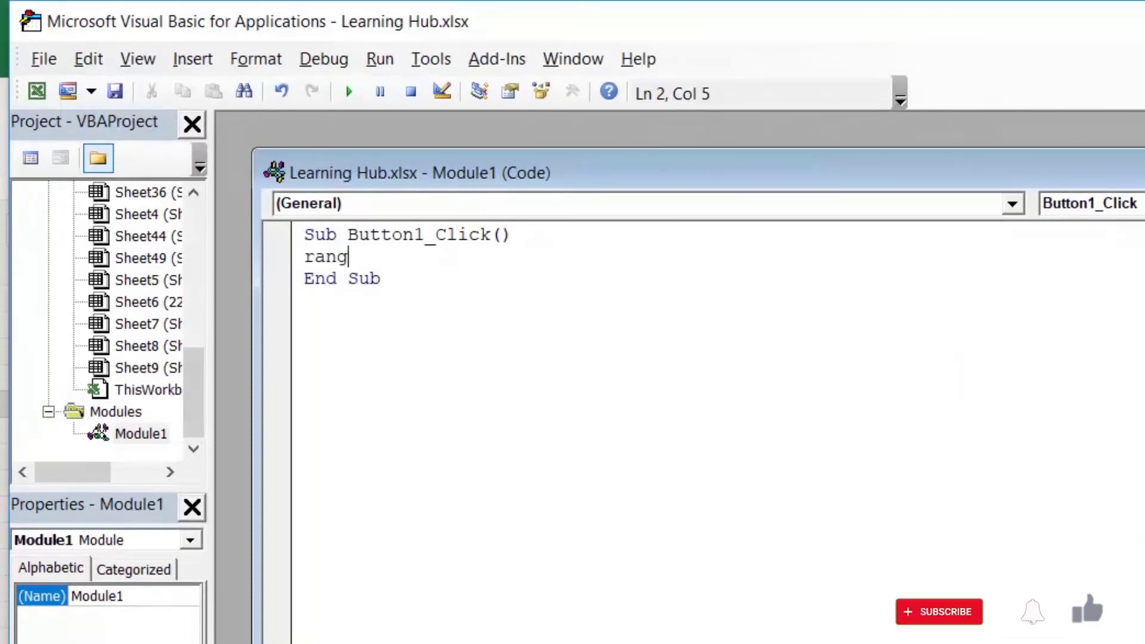
type("e(\"")
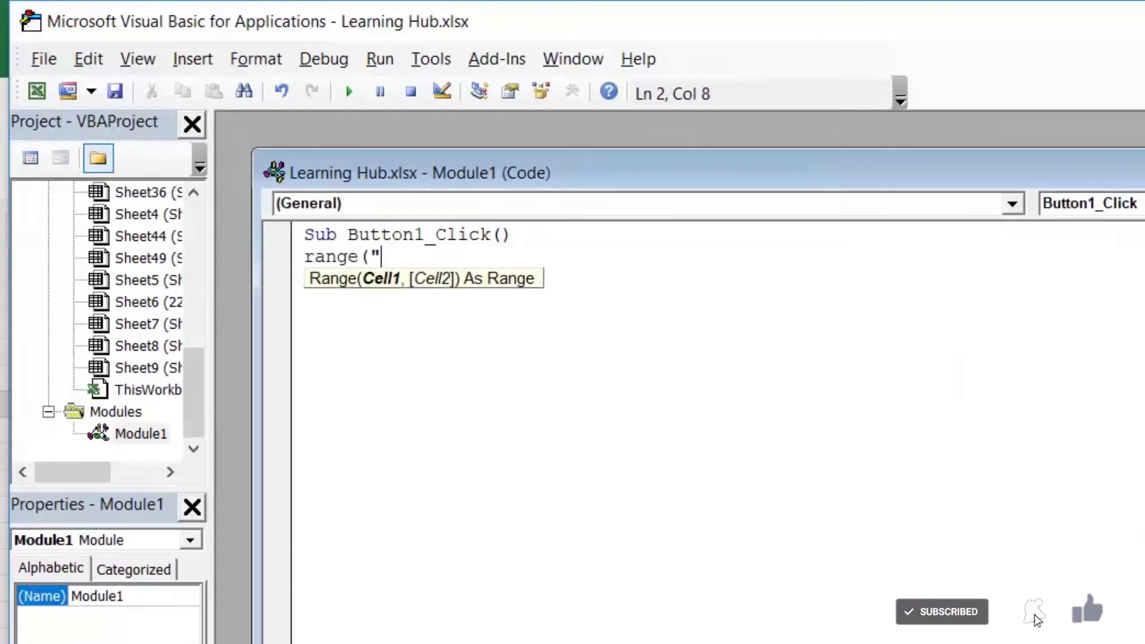
type("A1")
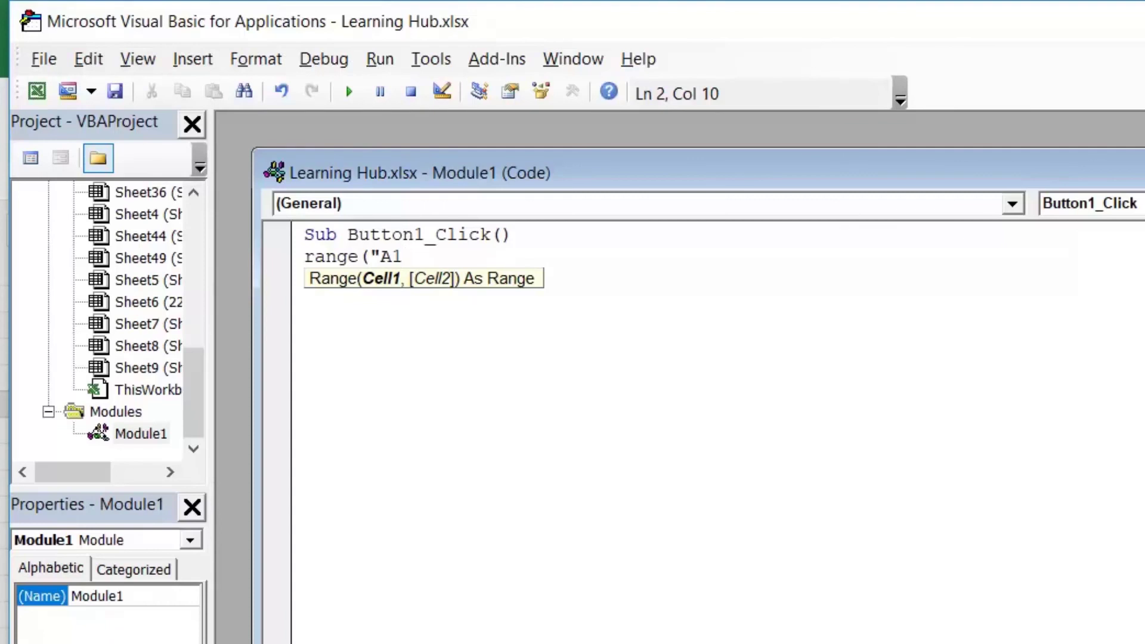
type("\")/")
key("BackSpace")
type(".")
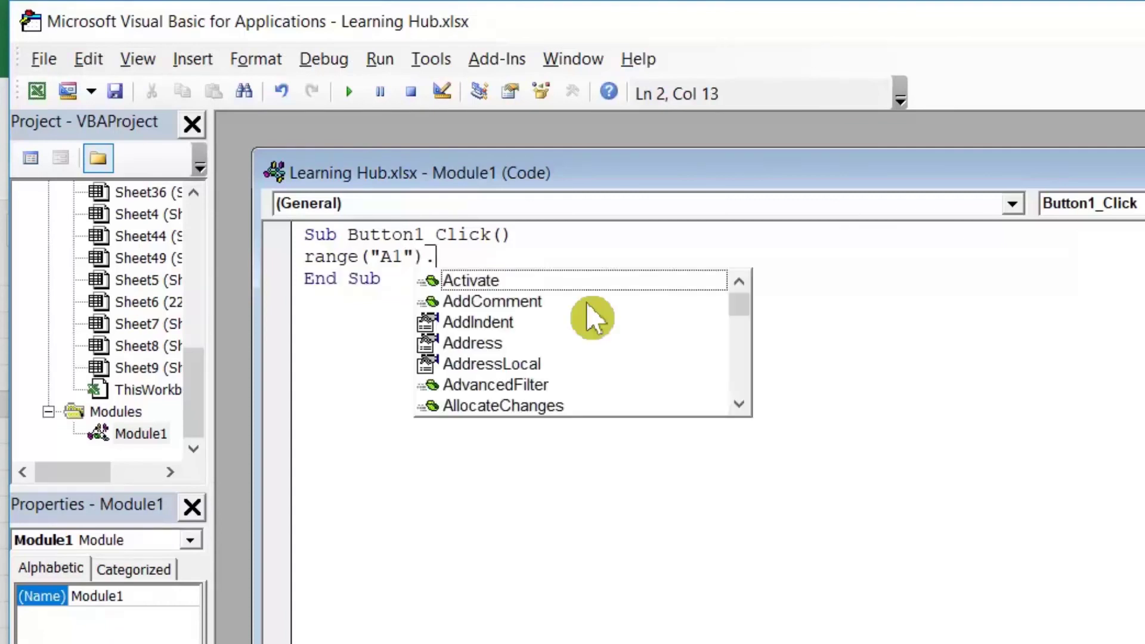
type("INT")
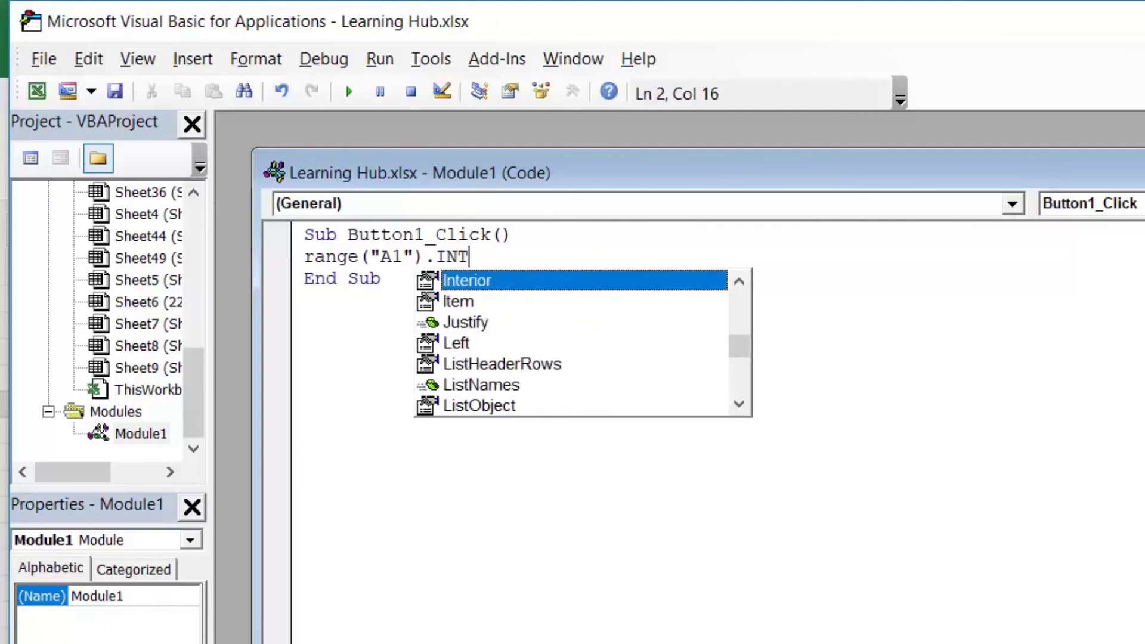
key("Tab")
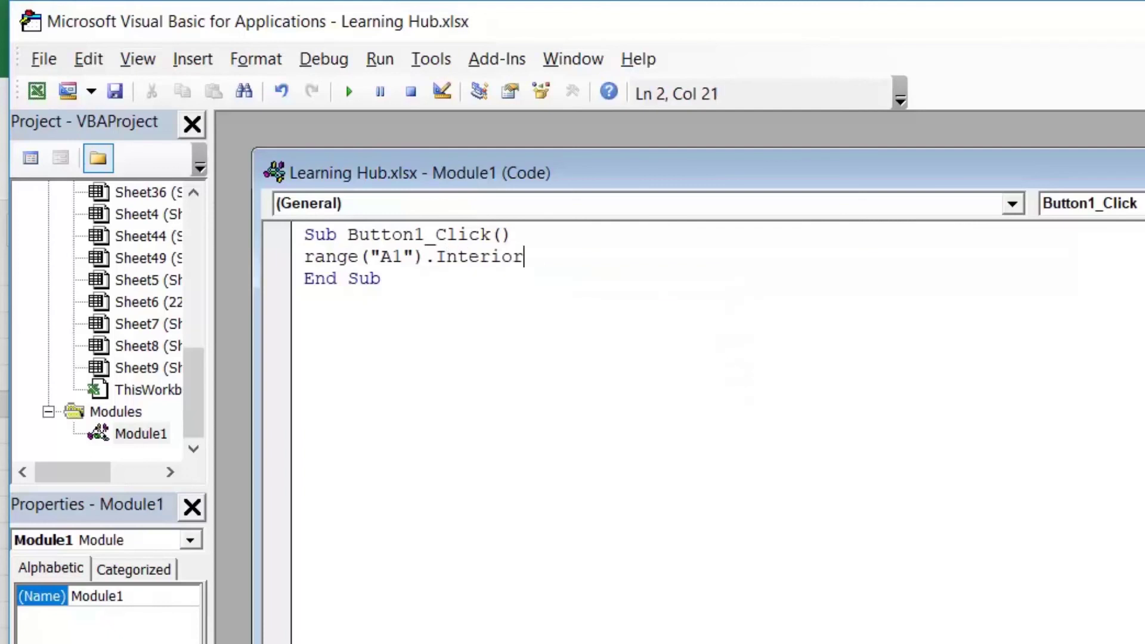
type(".COL")
key("Down")
key("Tab")
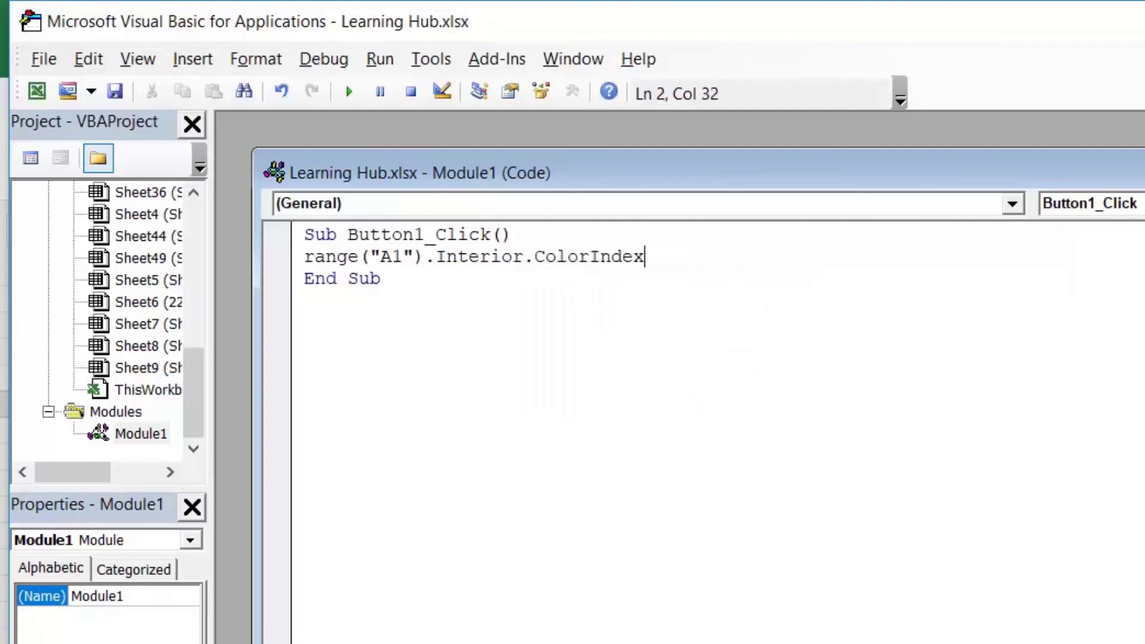
type("=37")
key("Return")
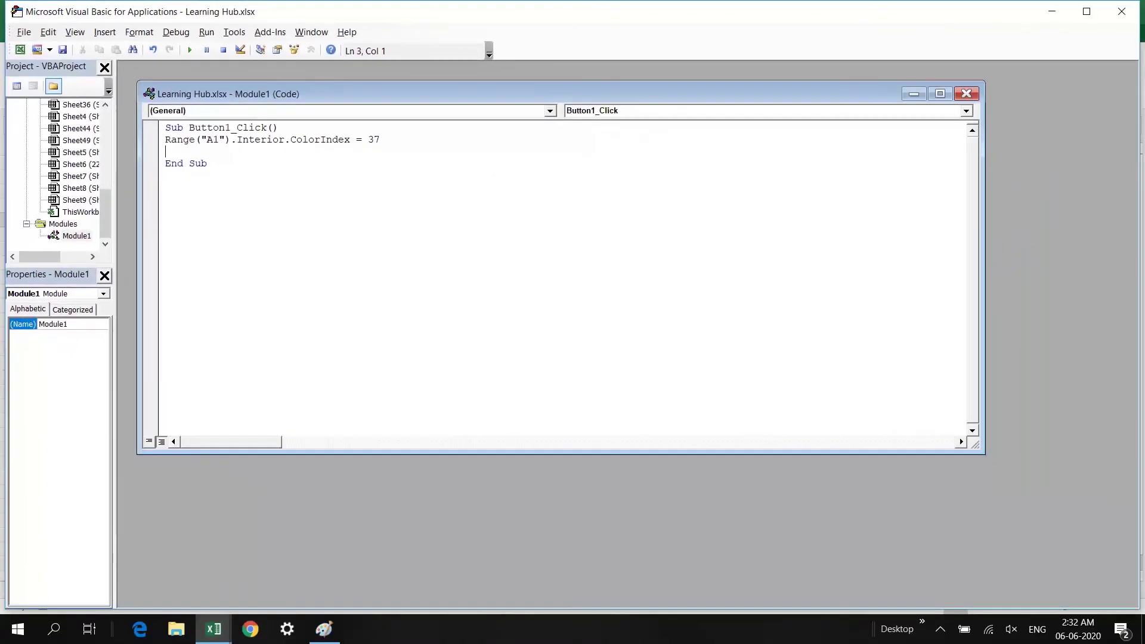
Close the VBA editor and run Button 1 to fill cell A1 with colour 37
left_click(1120, 12)
left_click(515, 238)
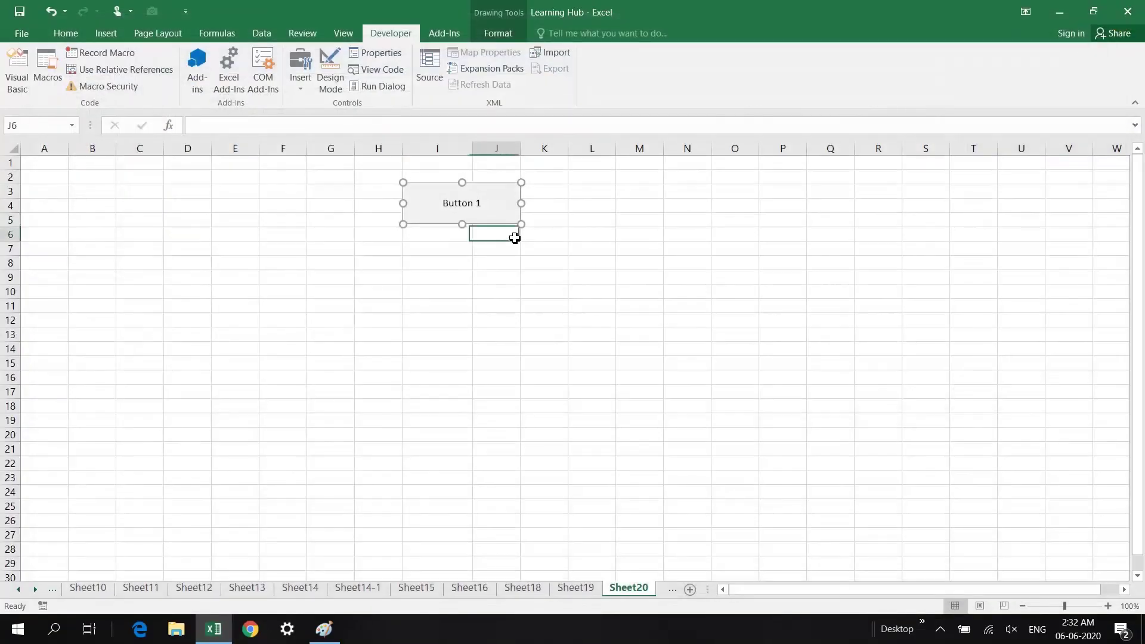
left_click(457, 205)
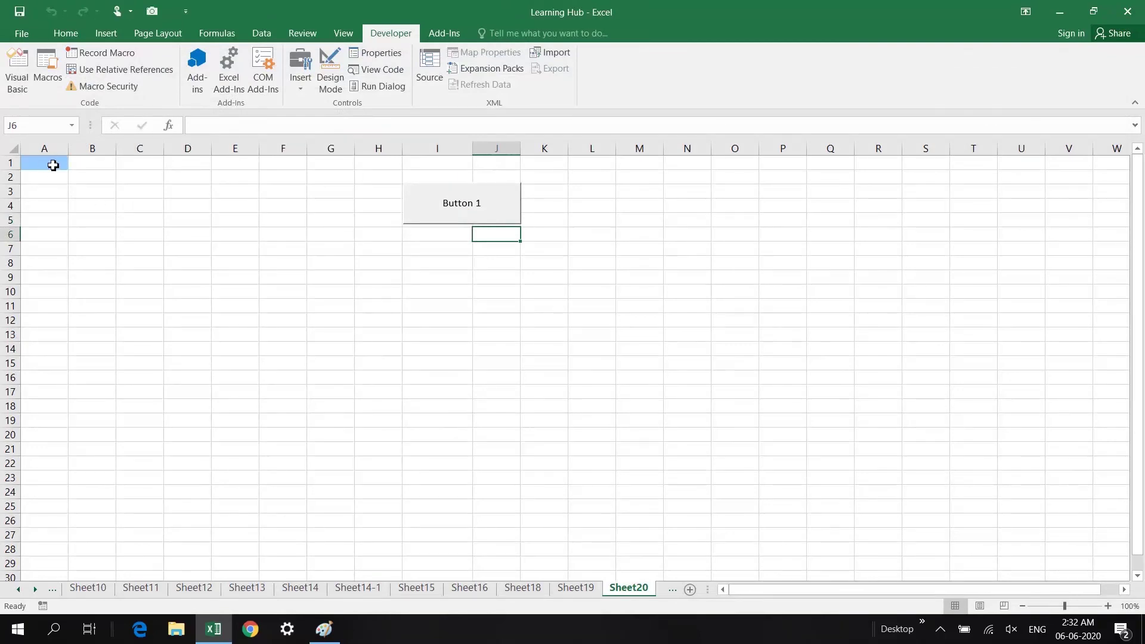
Select Button 1 and enter its caption for editing
right_click(459, 212)
key("Escape")
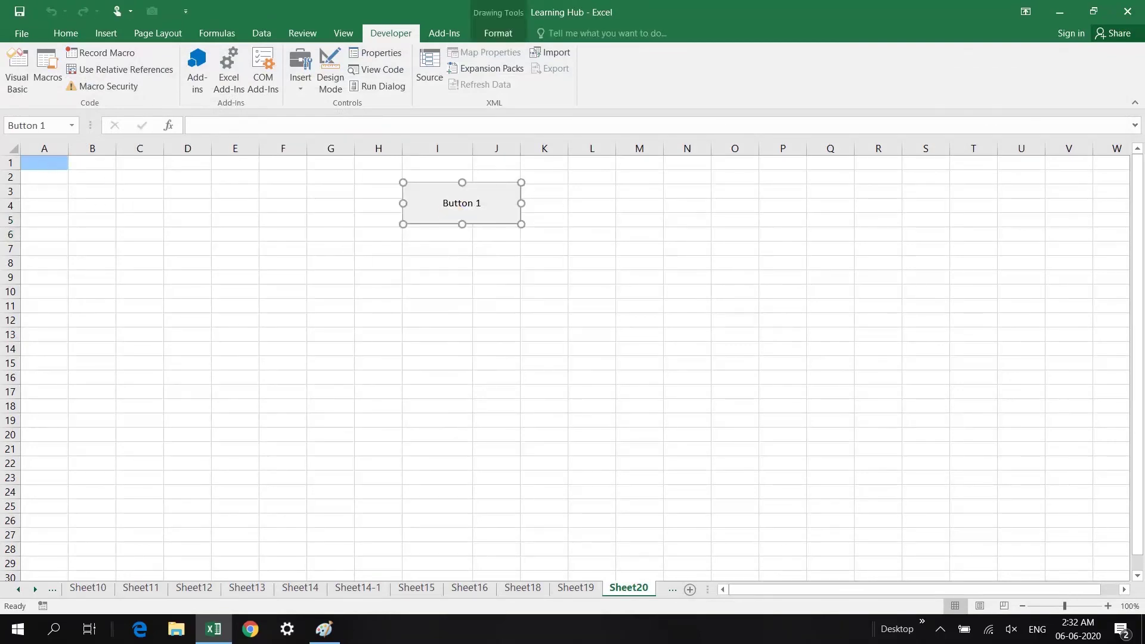
left_click(446, 204)
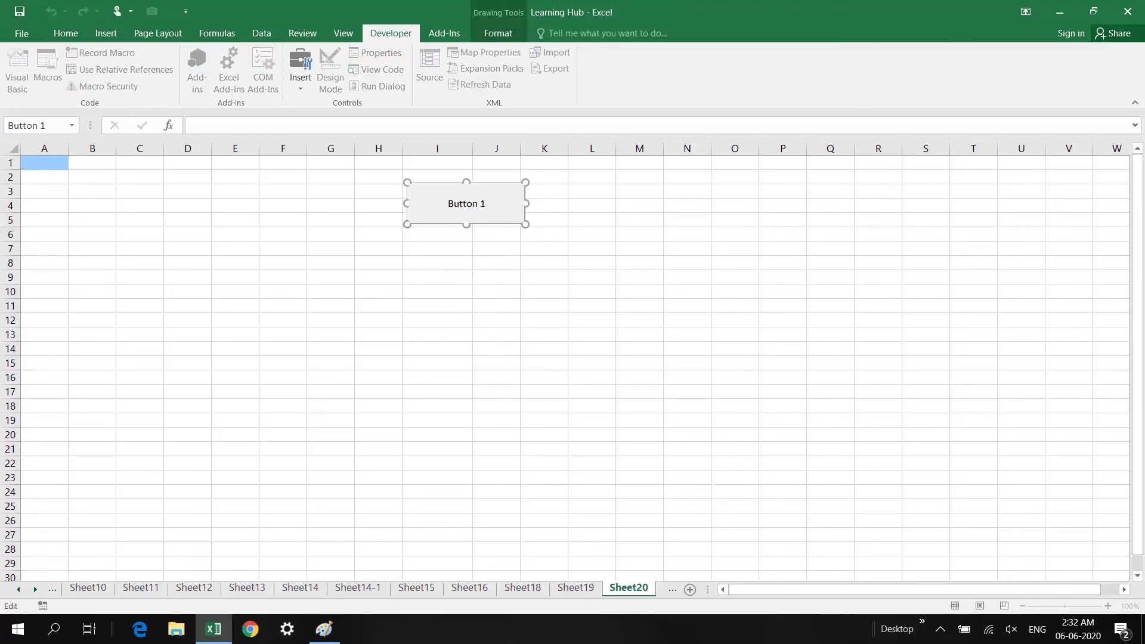
Relabel Button 1 'Change the Color of Cell', then choose the Form Controls button again
key("ctrl+a")
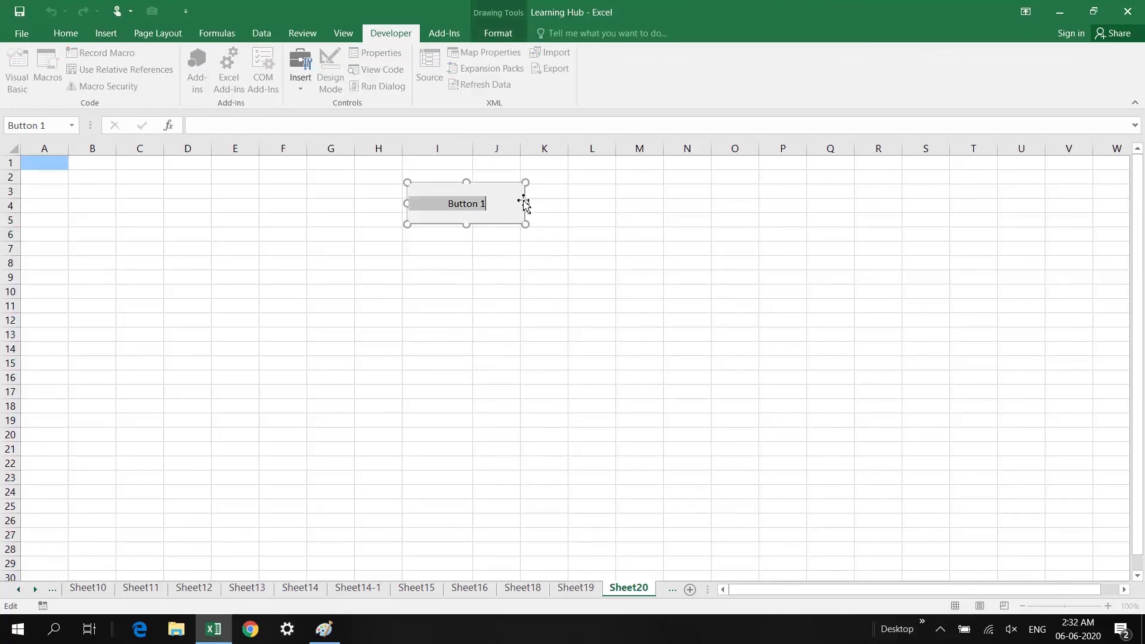
type("c")
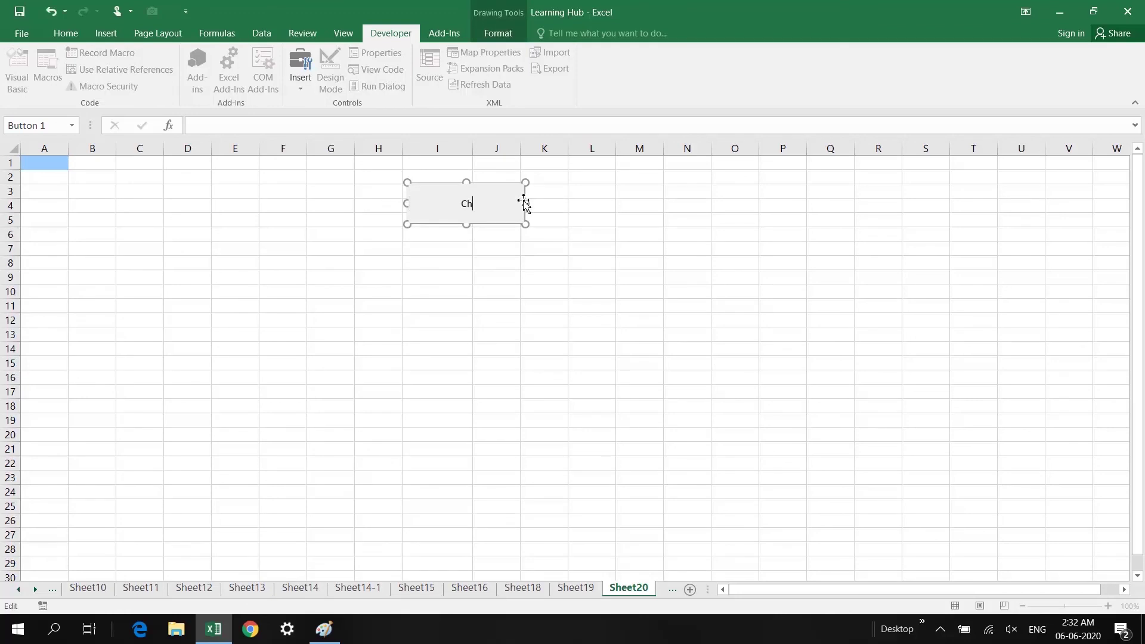
type("hange the Color of CE")
key("BackSpace")
type("ell")
left_click(503, 248)
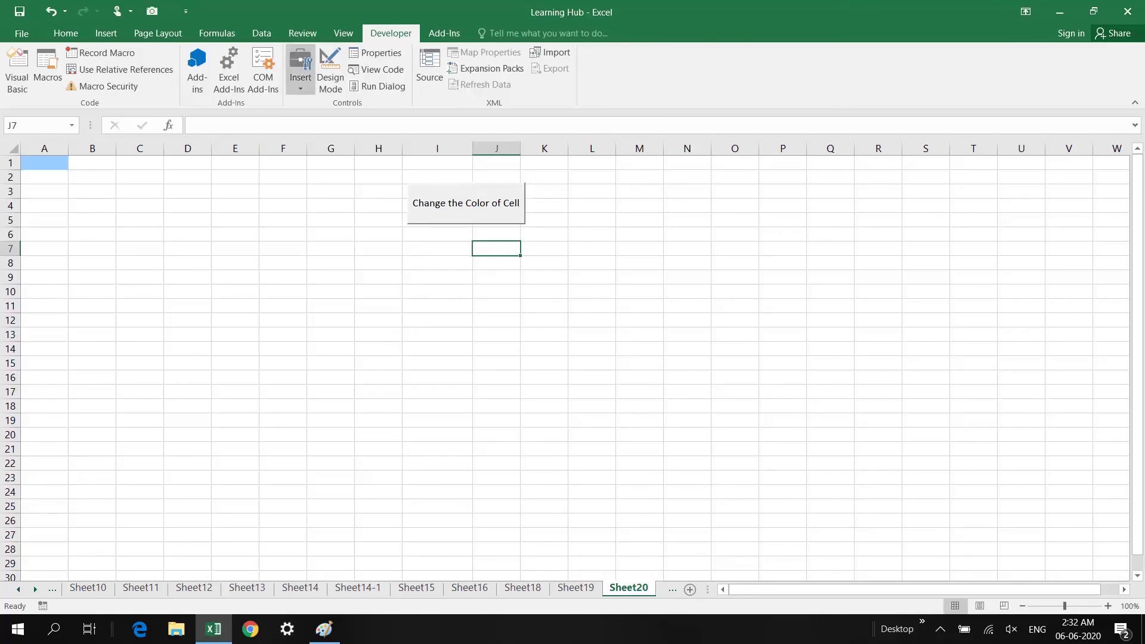
left_click(300, 75)
left_click(294, 118)
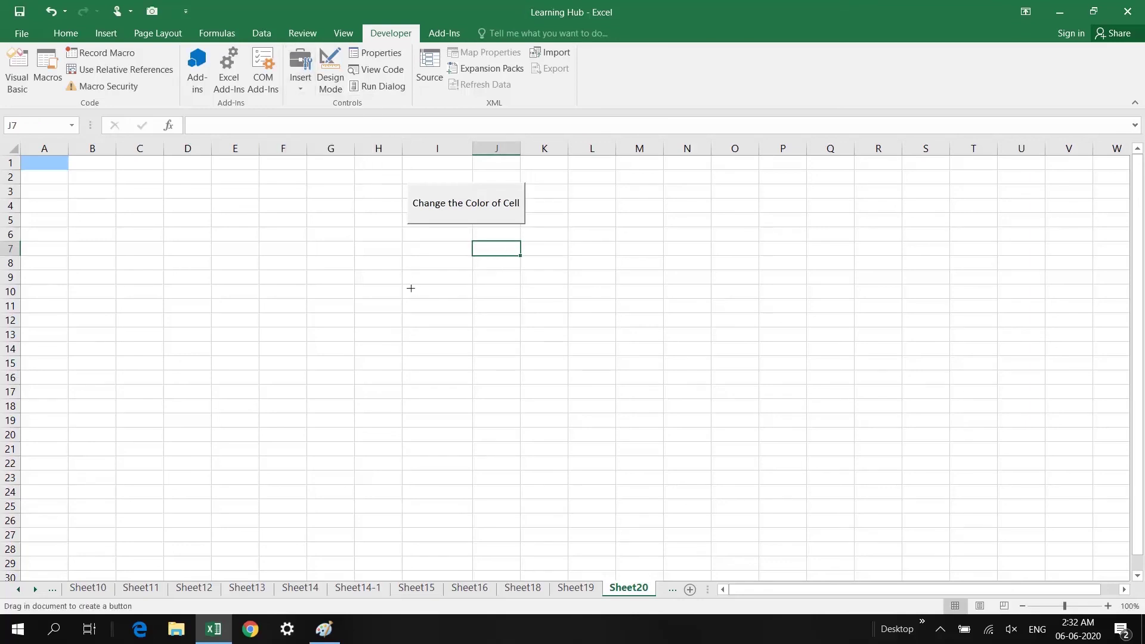
Draw a second button from J8 to K10 whose Button2_Click sets Range("A1").Interior.ColorIndex = 0
left_click_drag(406, 259, 524, 304)
left_click(697, 222)
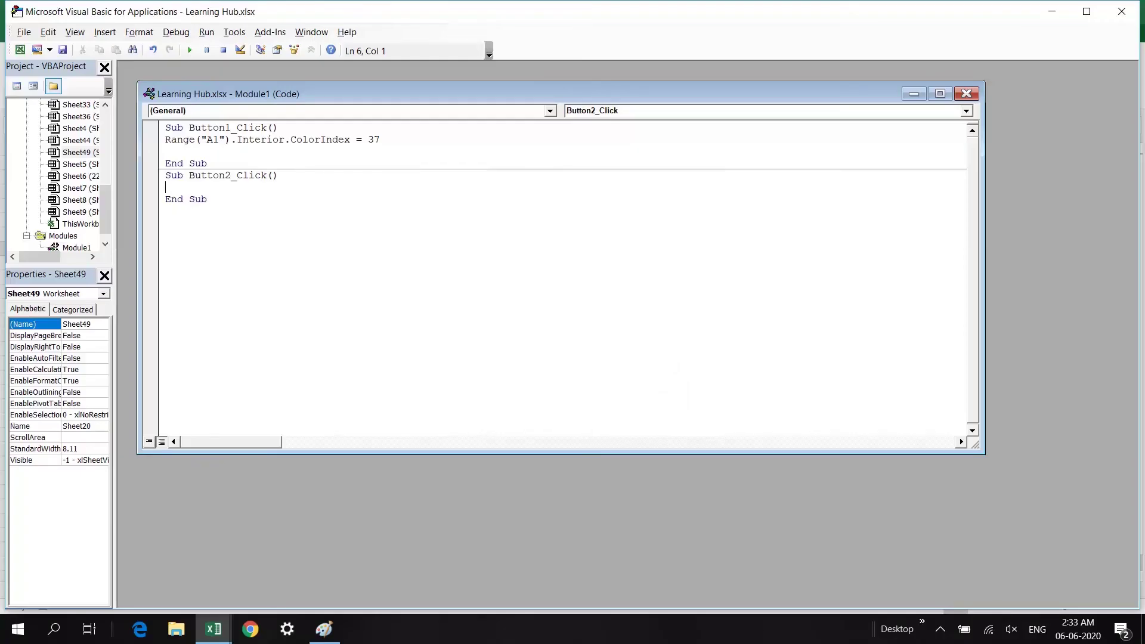
left_click_drag(165, 140, 380, 140)
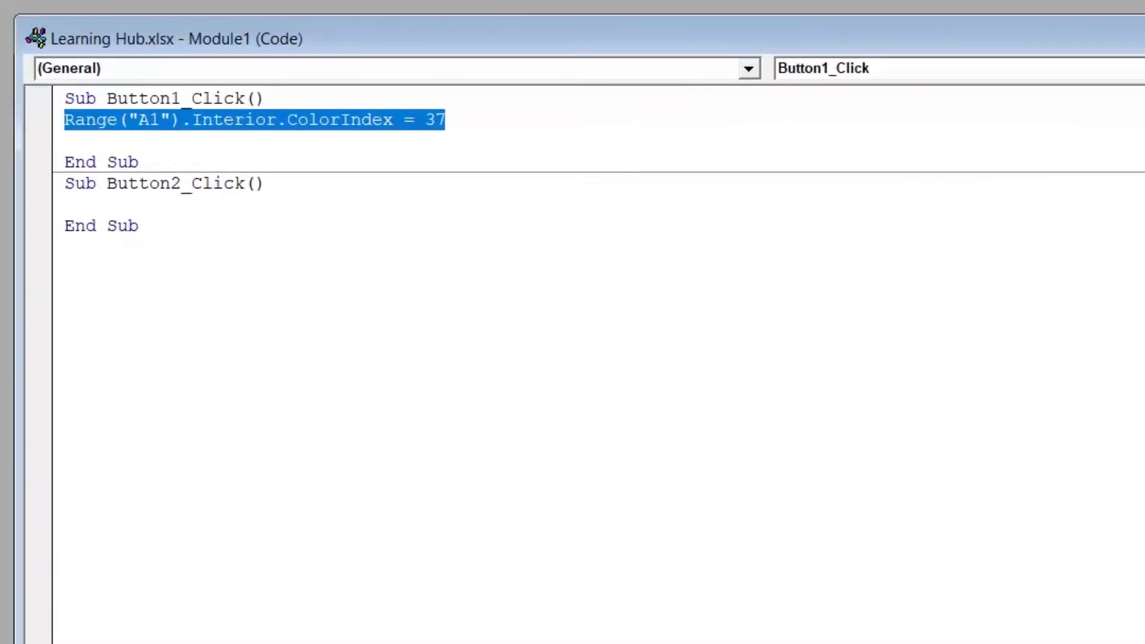
left_click(67, 205)
key("ctrl+v")
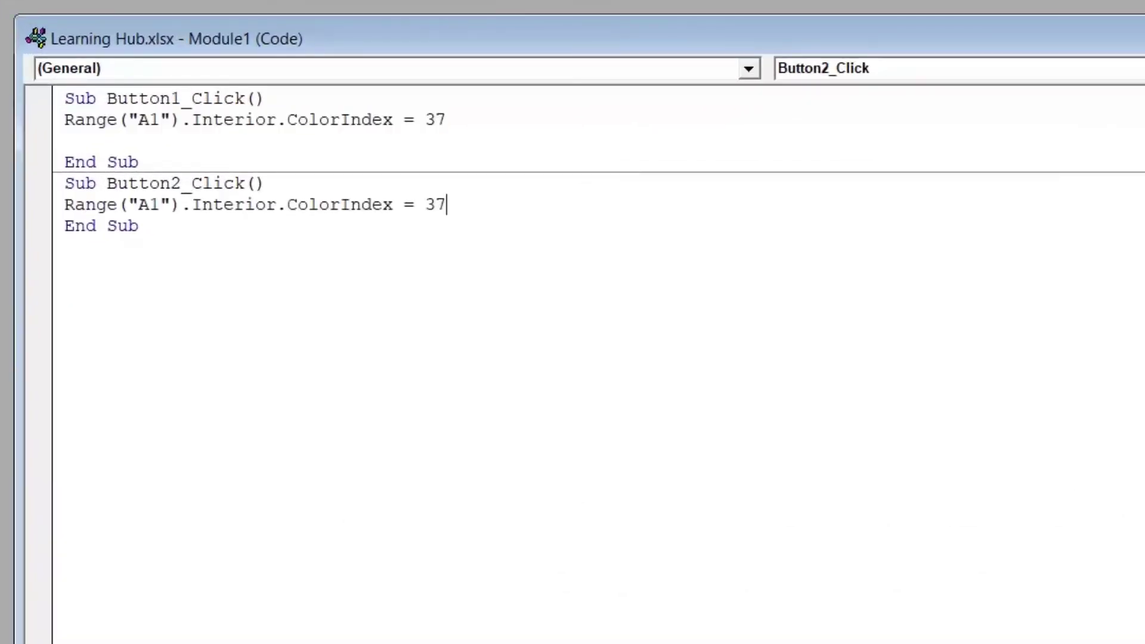
key("BackSpace")
key("BackSpace")
type("0")
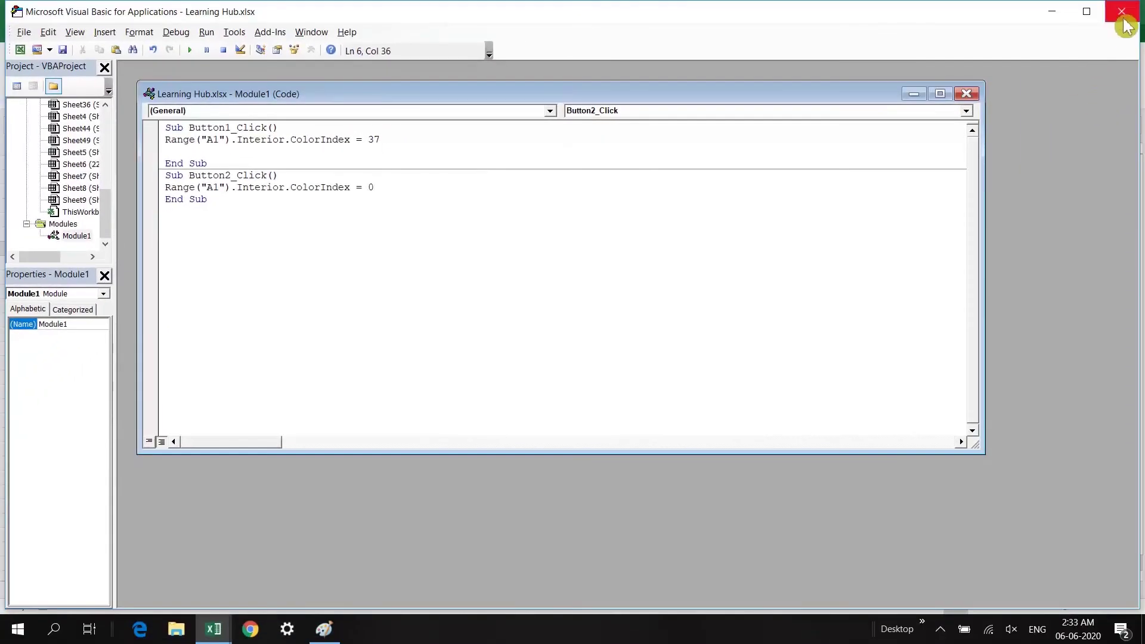
left_click(1124, 22)
left_click(450, 335)
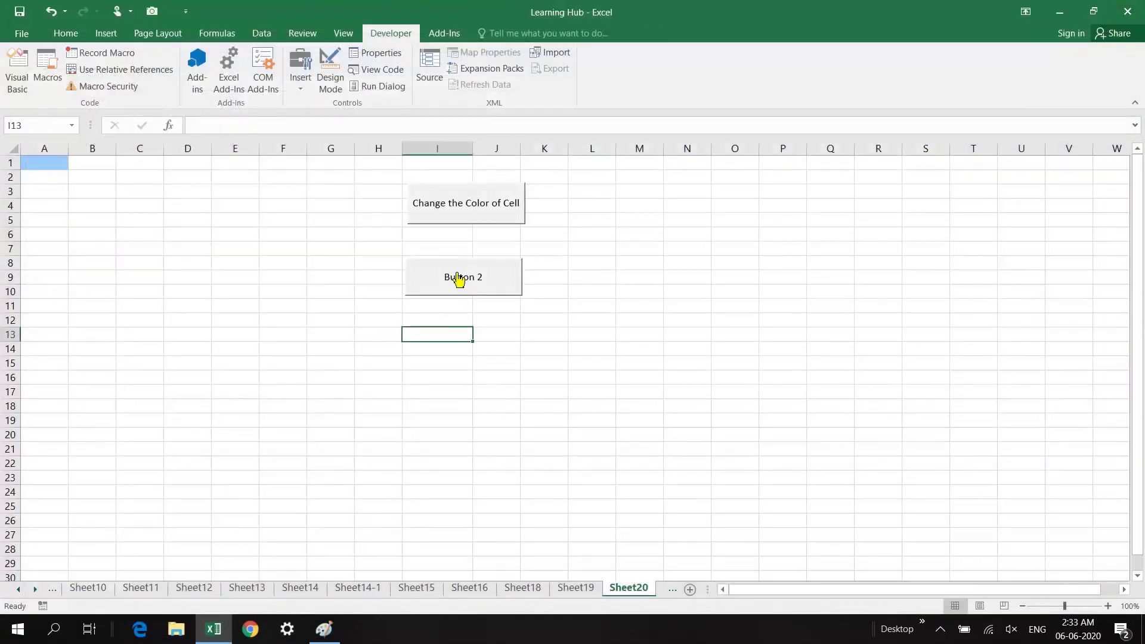
Caption Button 2 'Change the Color of Cell to White' and run it to reset A1 to white
right_click(463, 280)
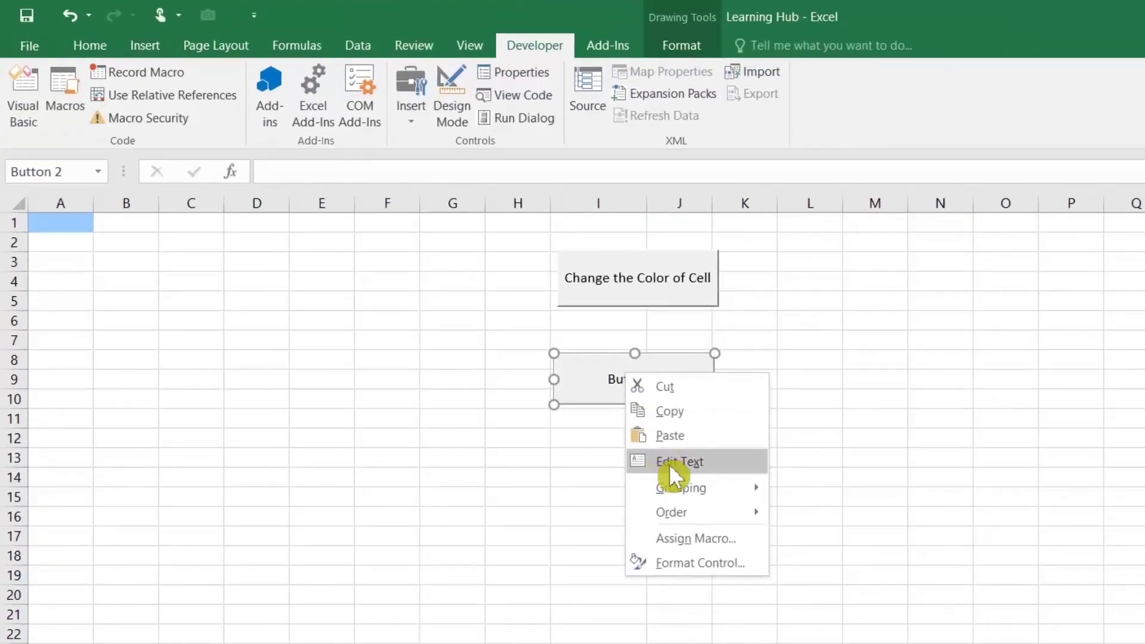
left_click(674, 463)
left_click_drag(608, 380, 686, 384)
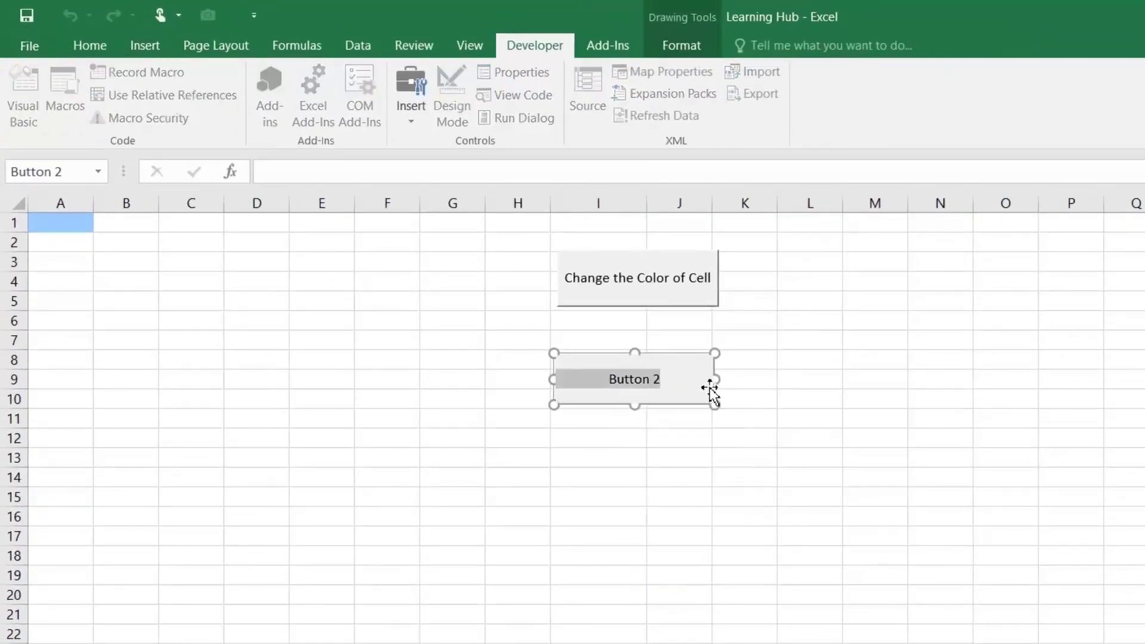
type("Chan")
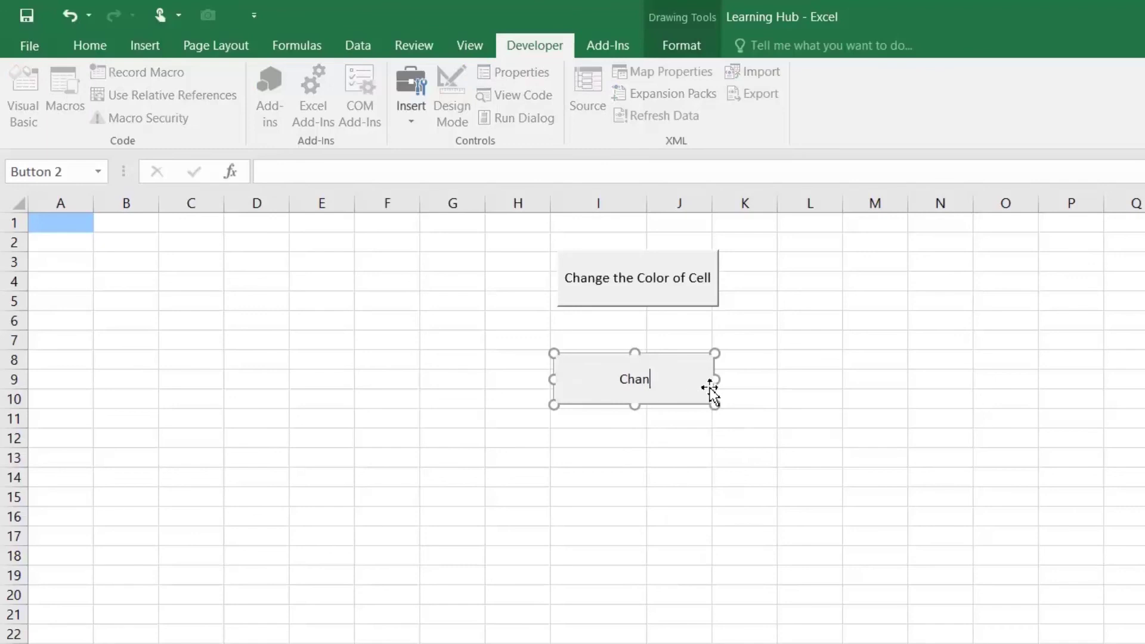
type("ge the Color of ")
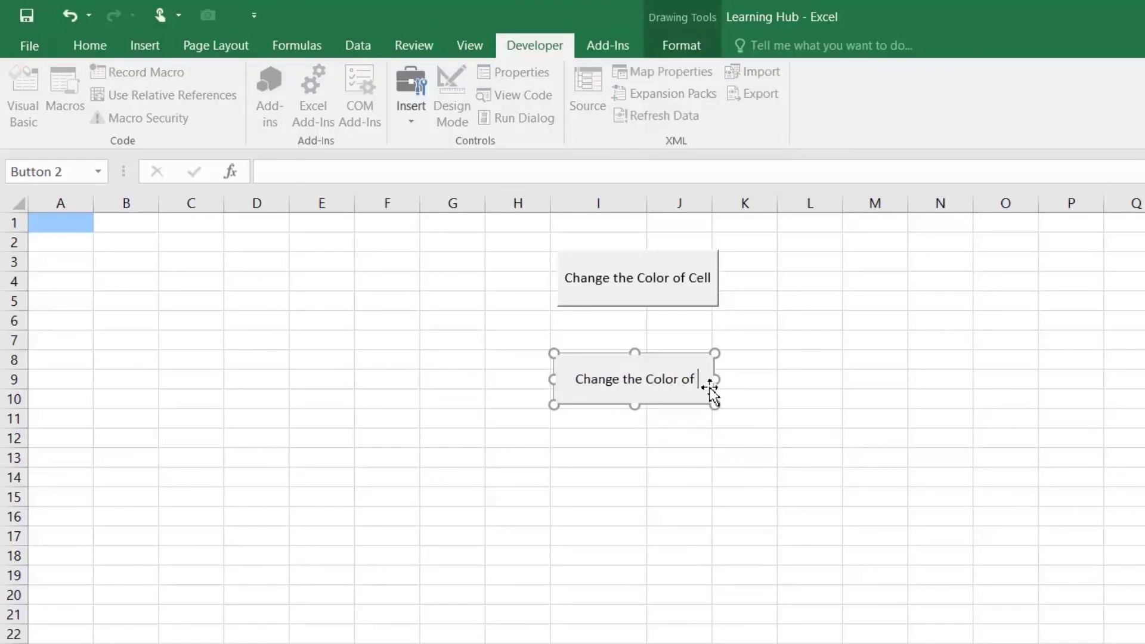
type("Cell to W")
key("BackSpace")
key("BackSpace")
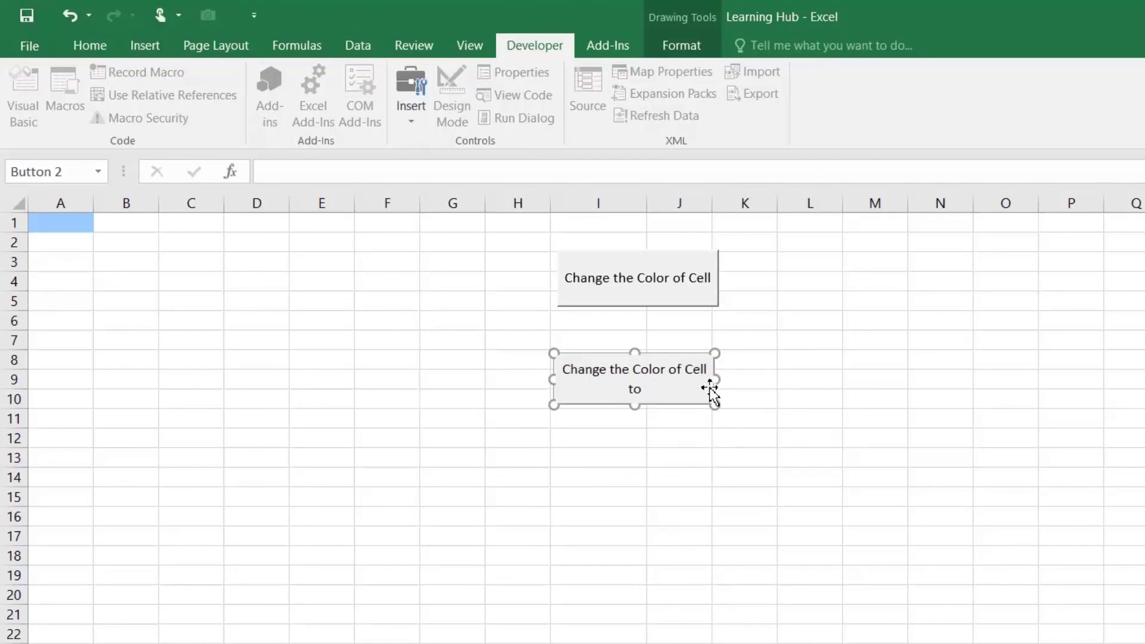
type("White")
left_click(764, 460)
left_click(666, 376)
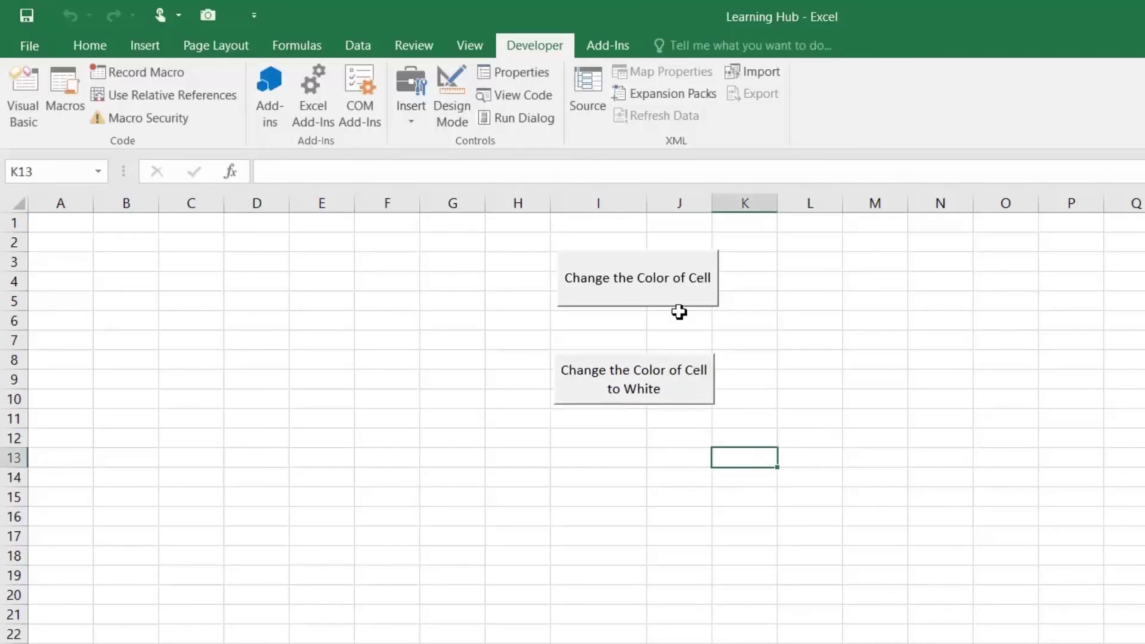
Test the existing buttons by toggling cell A1 between blue and white, ending blue
left_click(660, 287)
left_click(653, 382)
left_click(653, 295)
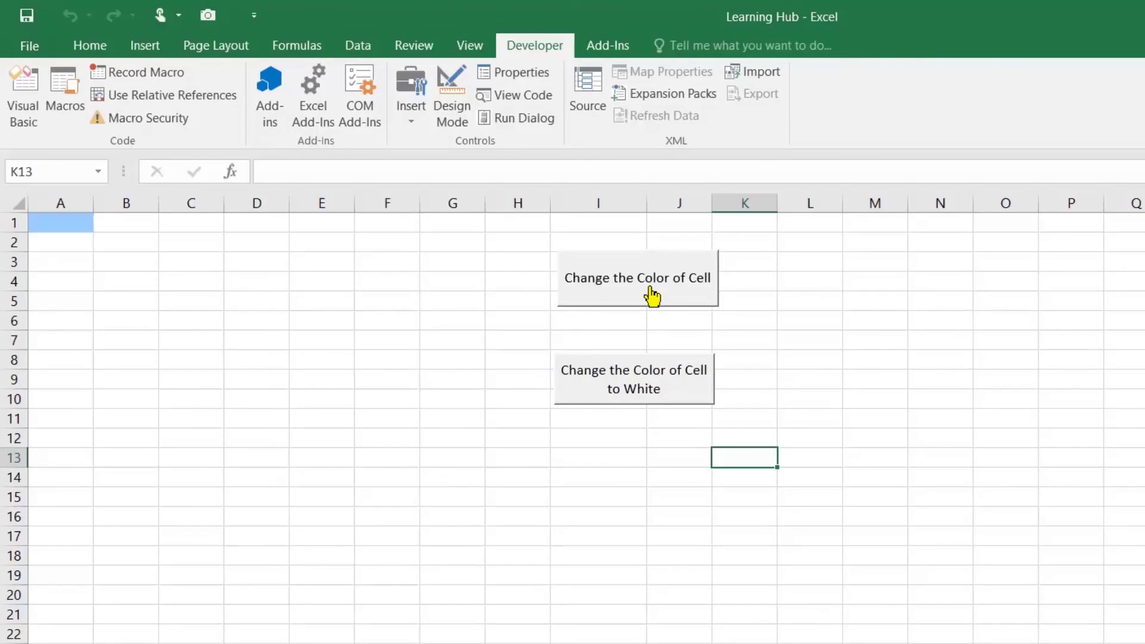
left_click(659, 399)
left_click(654, 302)
left_click(637, 492)
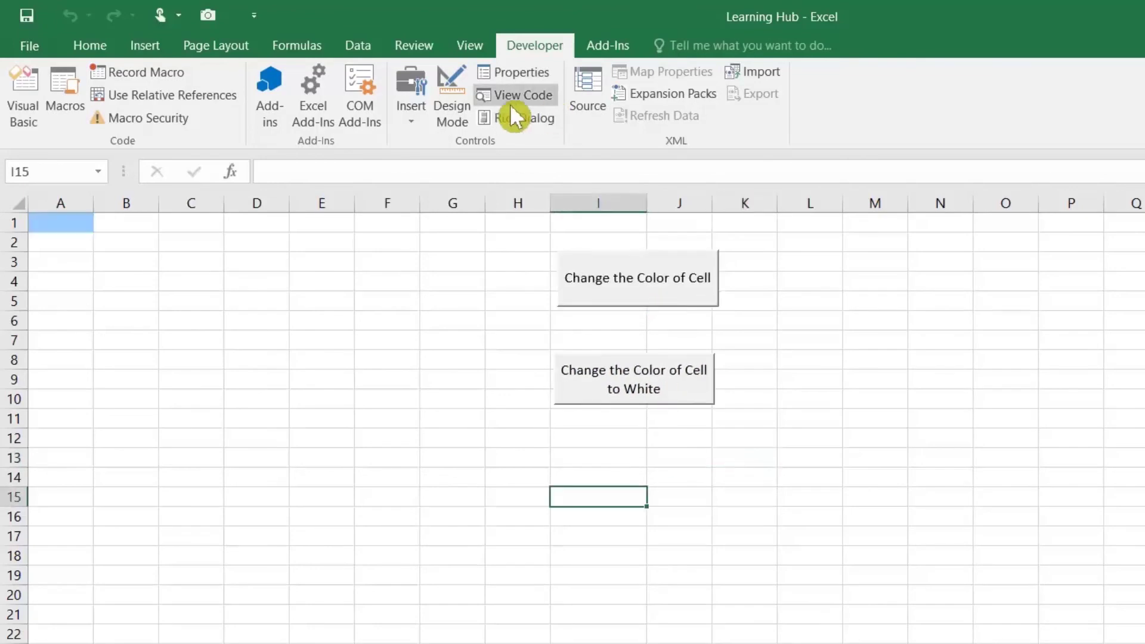
Draw a new Form Controls button over I14:J15 and create a new macro for it
left_click(412, 113)
left_click(404, 163)
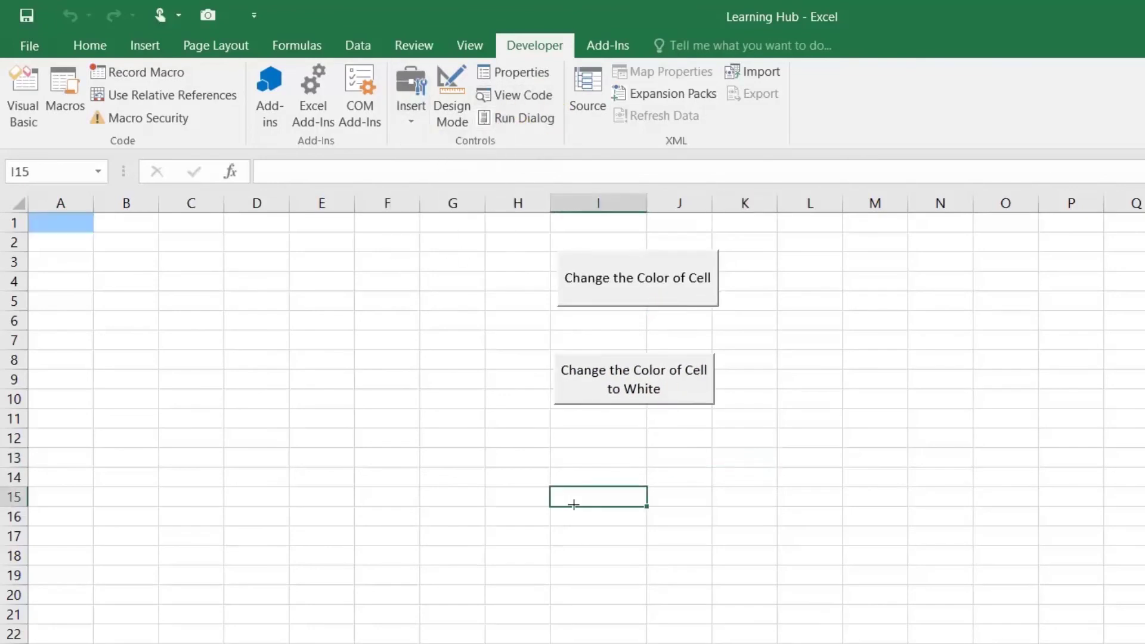
mouse_move(555, 456)
left_mouse_down()
mouse_move(668, 471)
mouse_move(717, 510)
left_mouse_up()
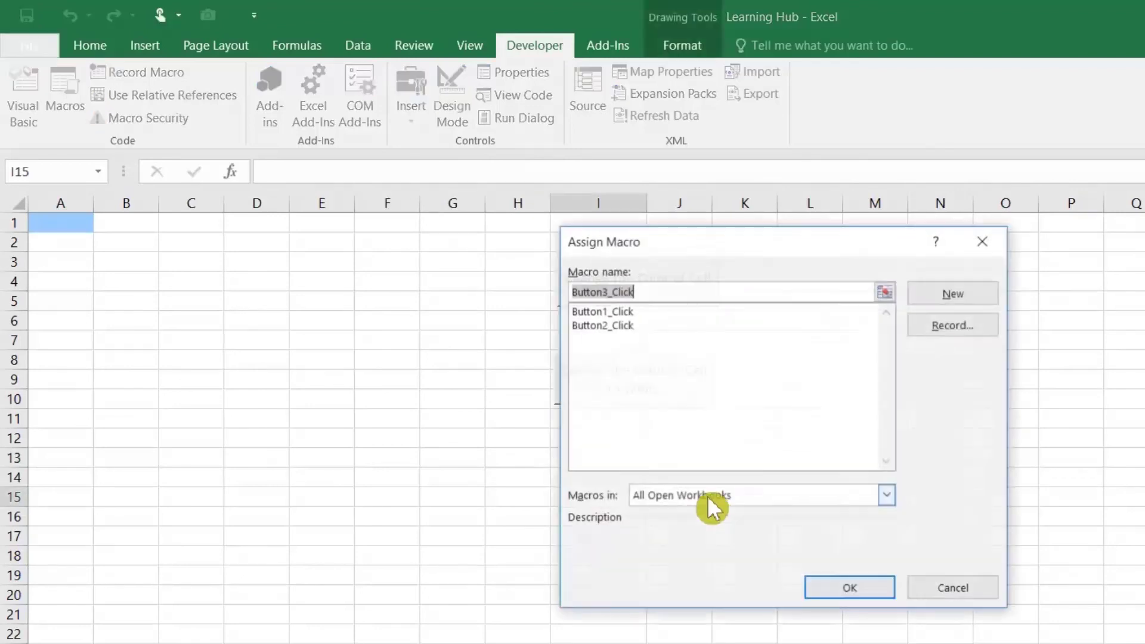
left_click(913, 296)
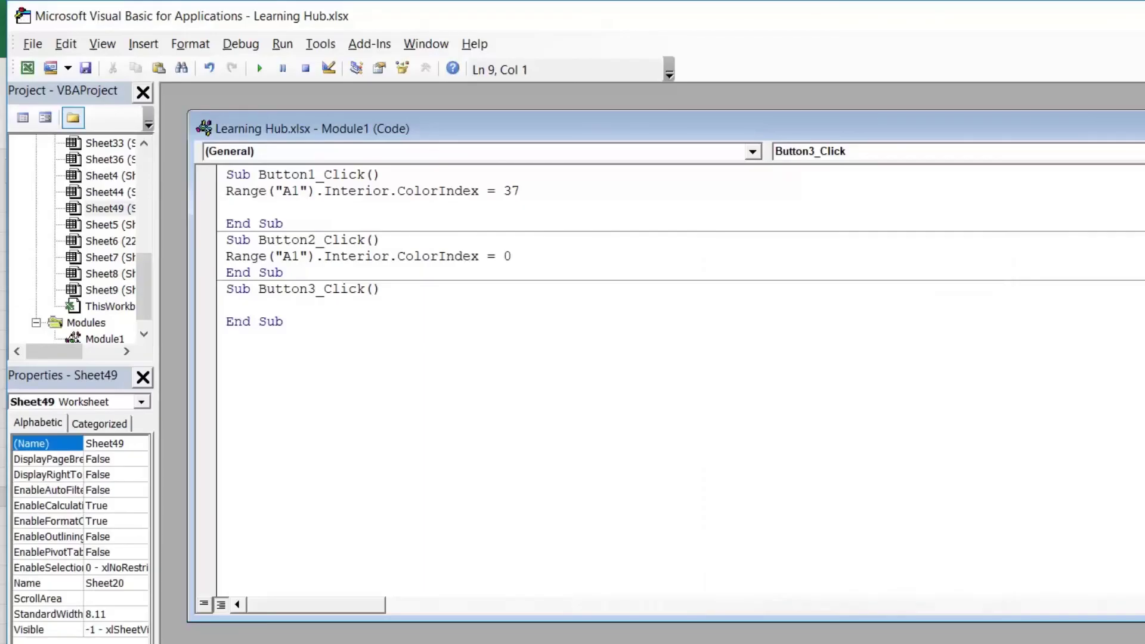
Write MsgBox Range("A1").Interior.ColorIndex in Button3_Click, reusing the expression from Button1_Click
type("msgbox")
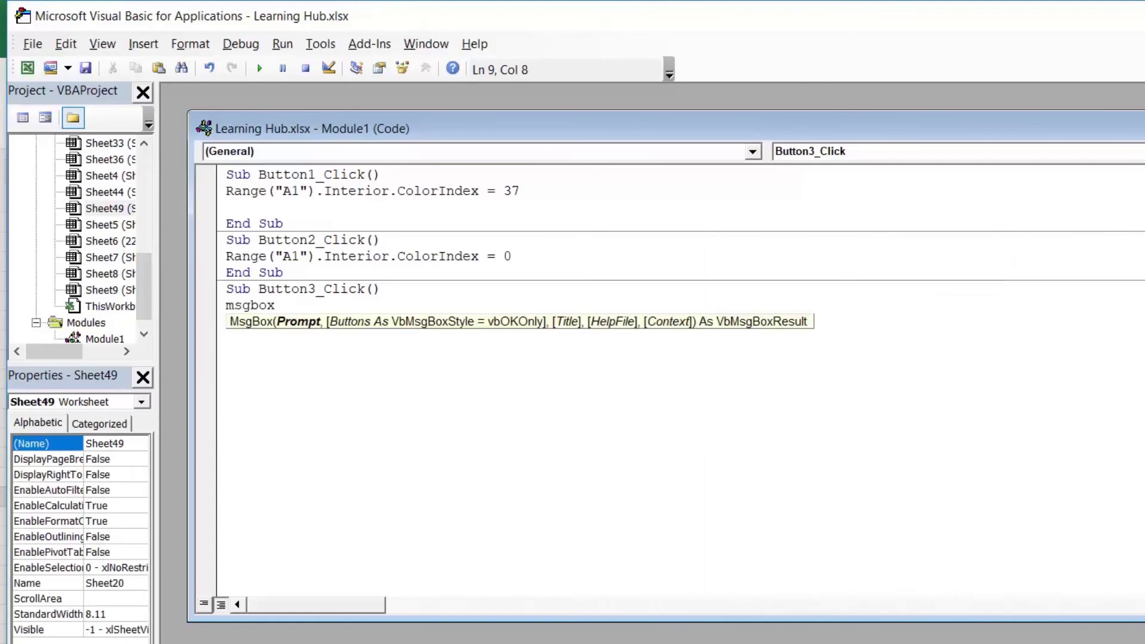
left_click(226, 208)
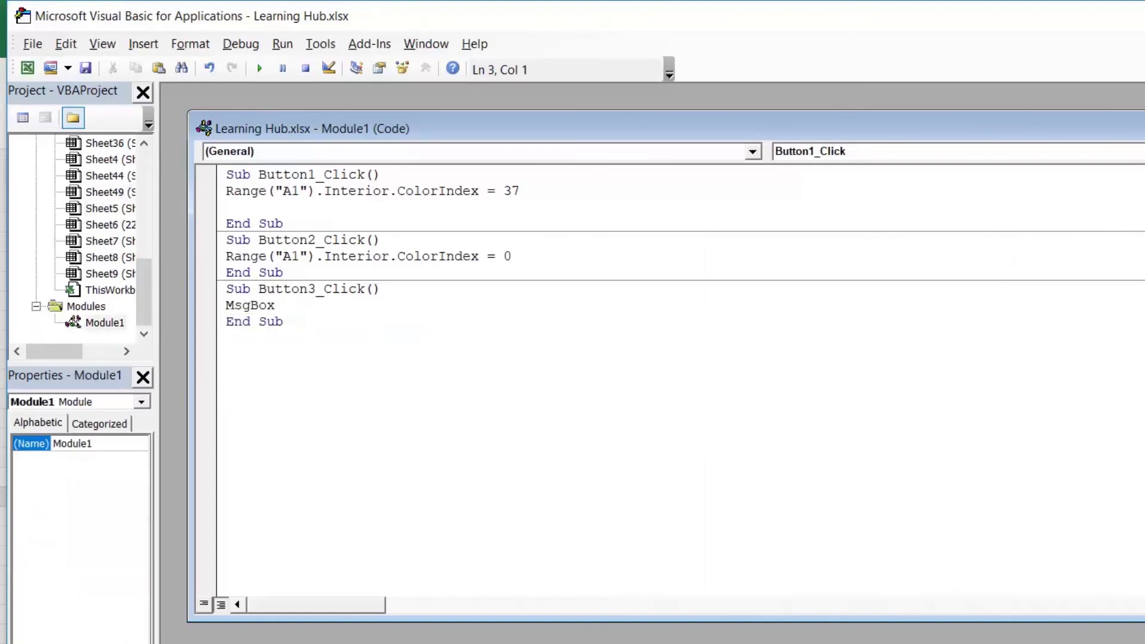
left_click_drag(226, 191, 486, 191)
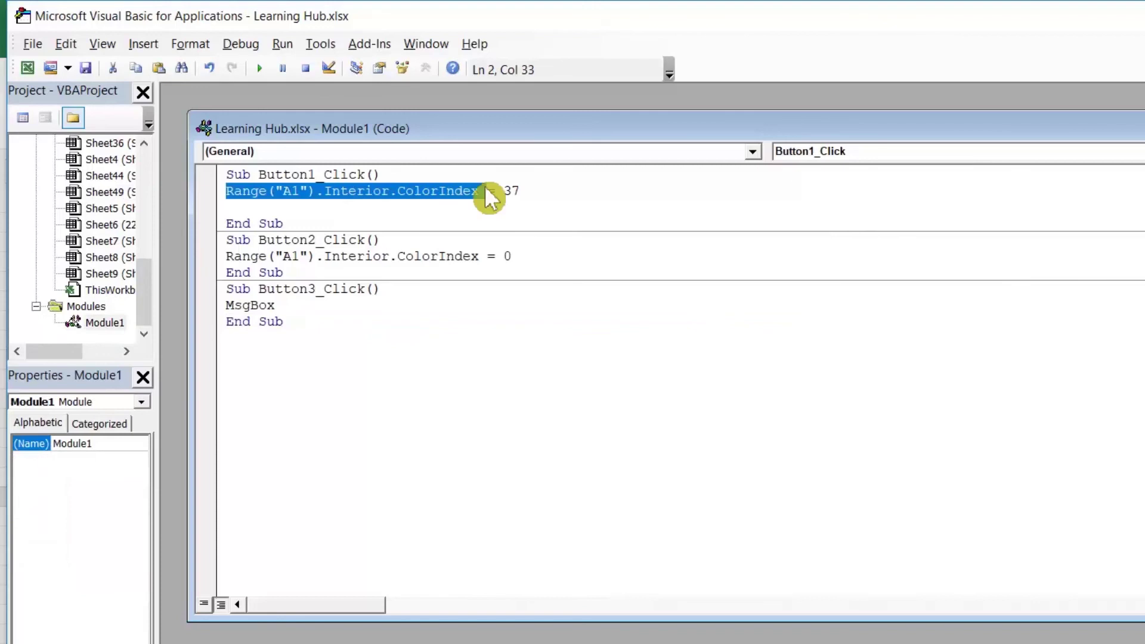
left_click(276, 305)
key("ctrl+v")
left_click(284, 305)
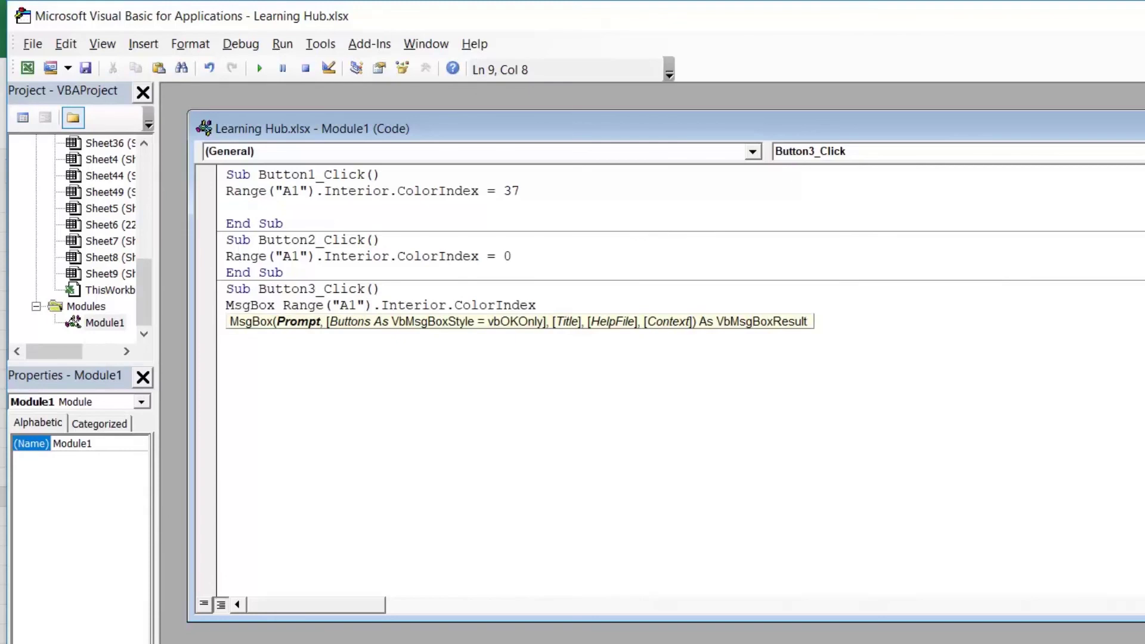
left_click_drag(283, 305, 536, 305)
left_click(381, 289)
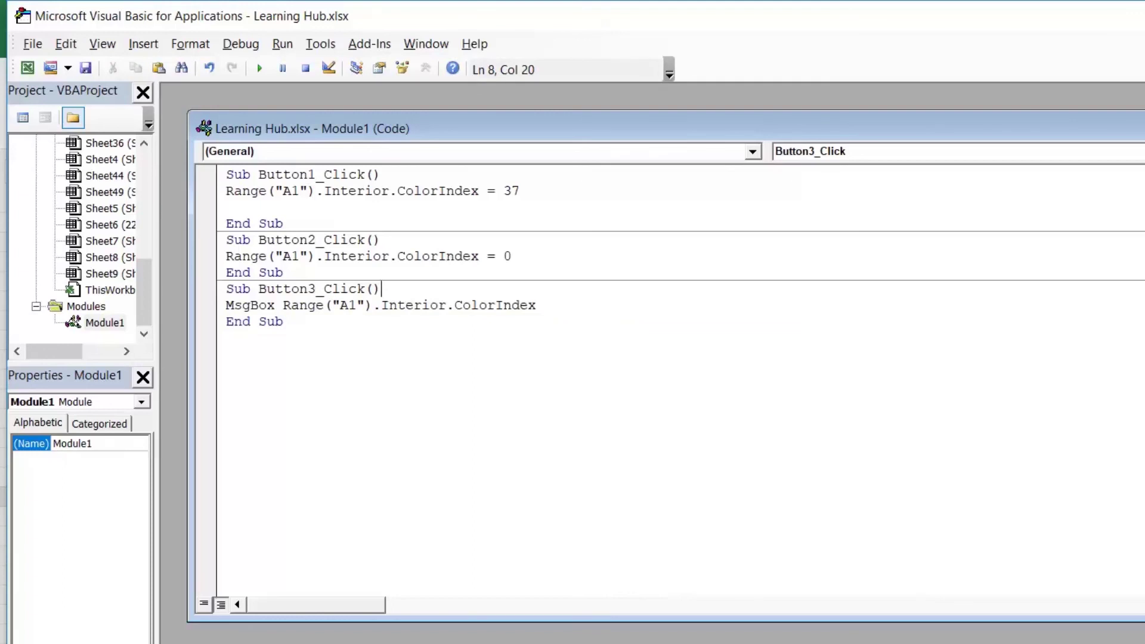
Back in Excel, relabel Button 3 as 'Color No'
key("alt+F11")
left_click(644, 591)
right_click(642, 482)
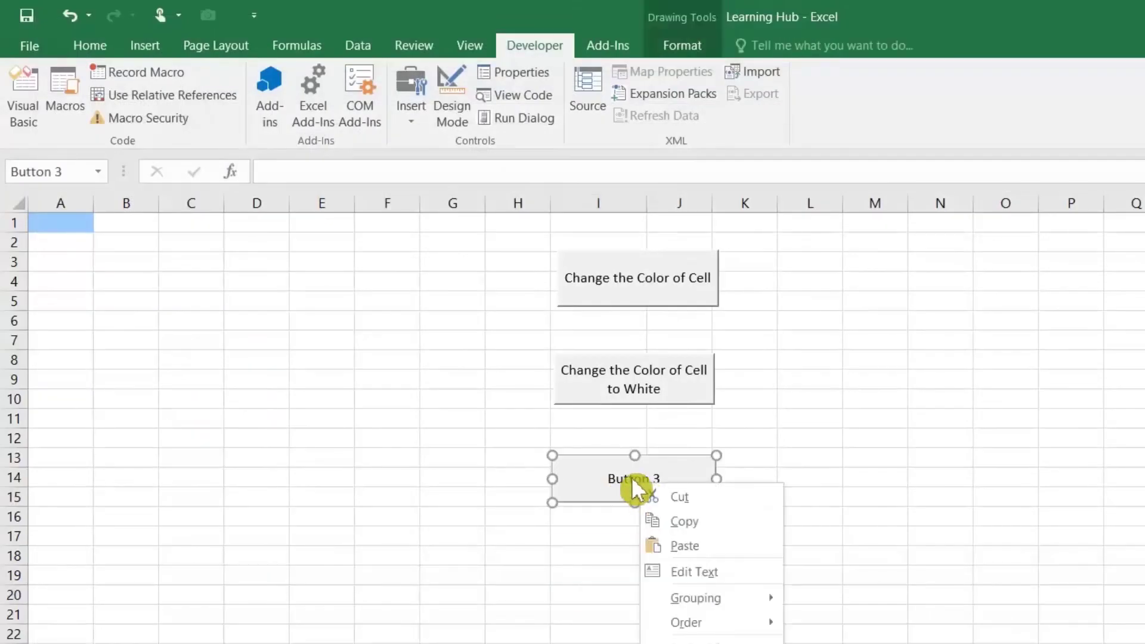
left_click(692, 572)
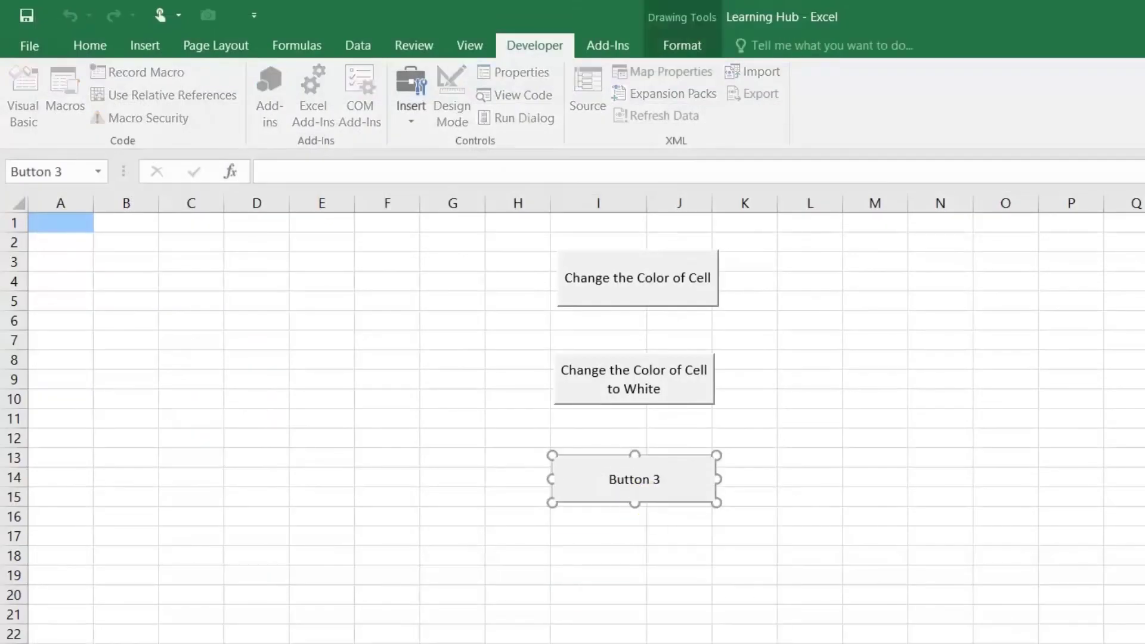
key("shift+Right")
key("shift+Right")
key("shift+Right")
key("shift+Right")
key("shift+Right")
key("shift+Right")
key("shift+Right")
key("shift+Right")
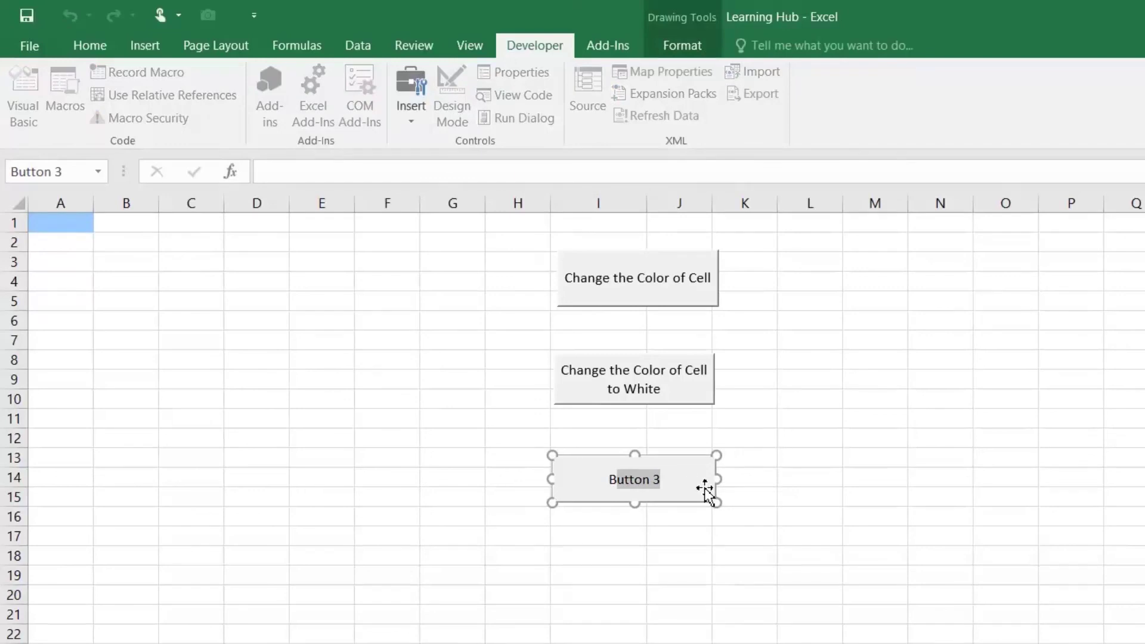
key("BackSpace")
type("Color No")
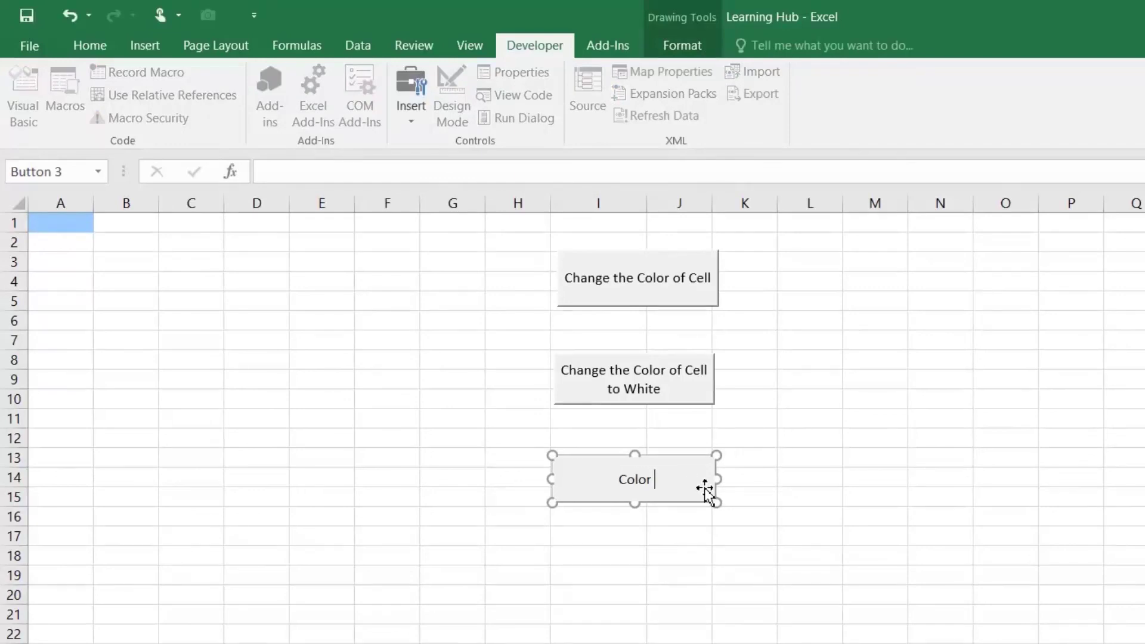
left_click(717, 594)
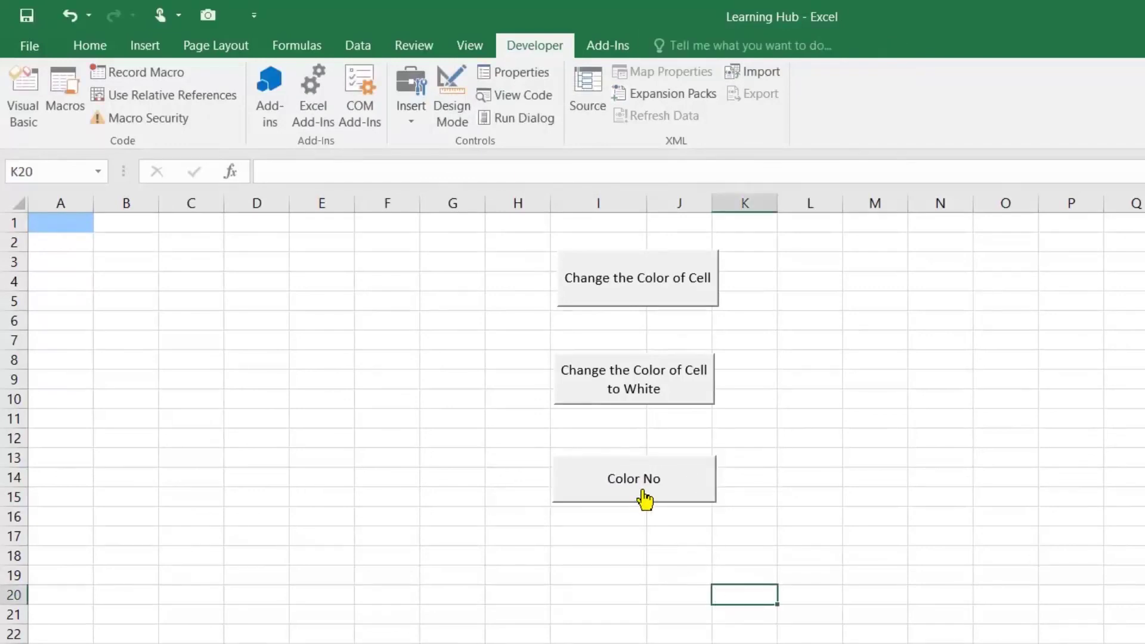
Run the Color No button to show A1's colour number 37, then run it again
left_click(637, 489)
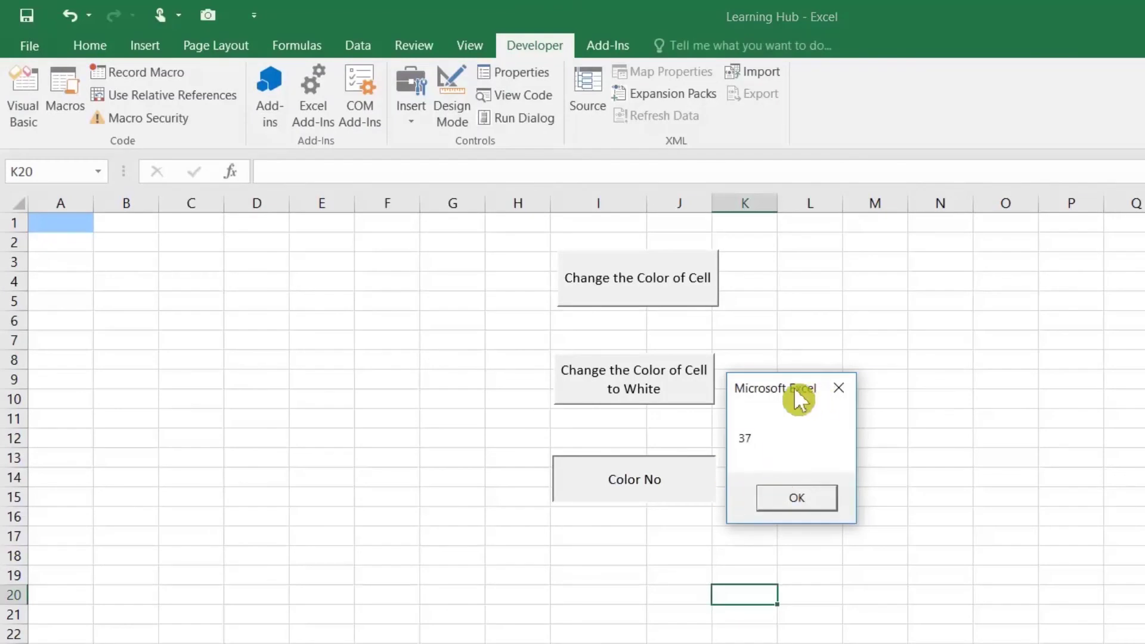
left_click_drag(795, 388, 581, 384)
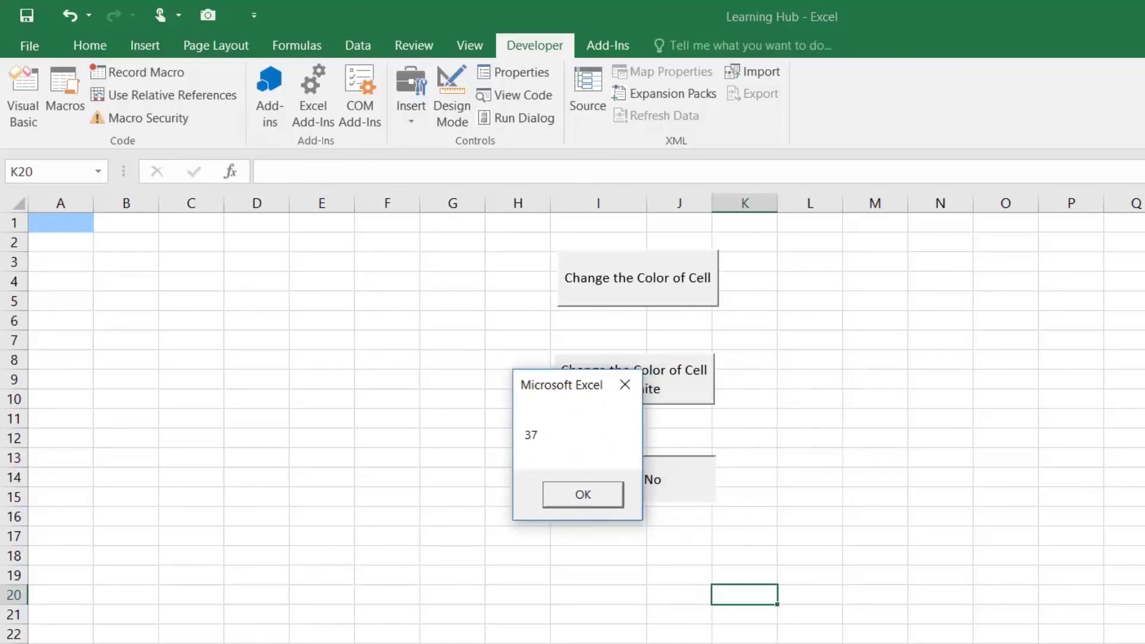
left_click(570, 498)
left_click(710, 493)
Dismiss the 37 message and go to the Trust Center's macro settings in Excel Options
left_click(798, 500)
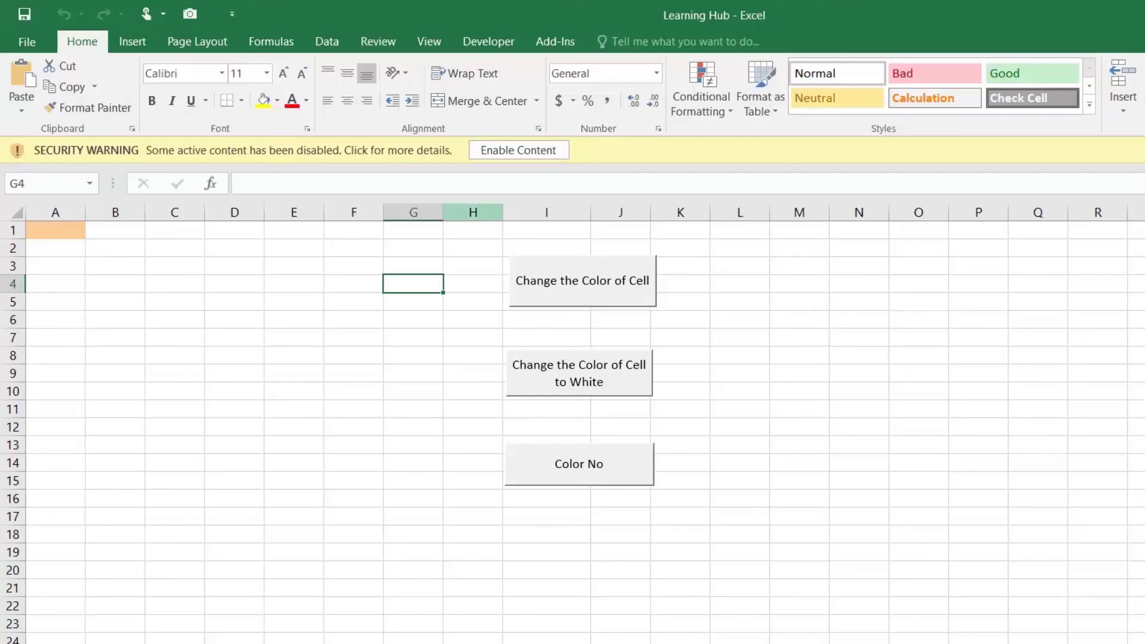
left_click(28, 43)
left_click(44, 436)
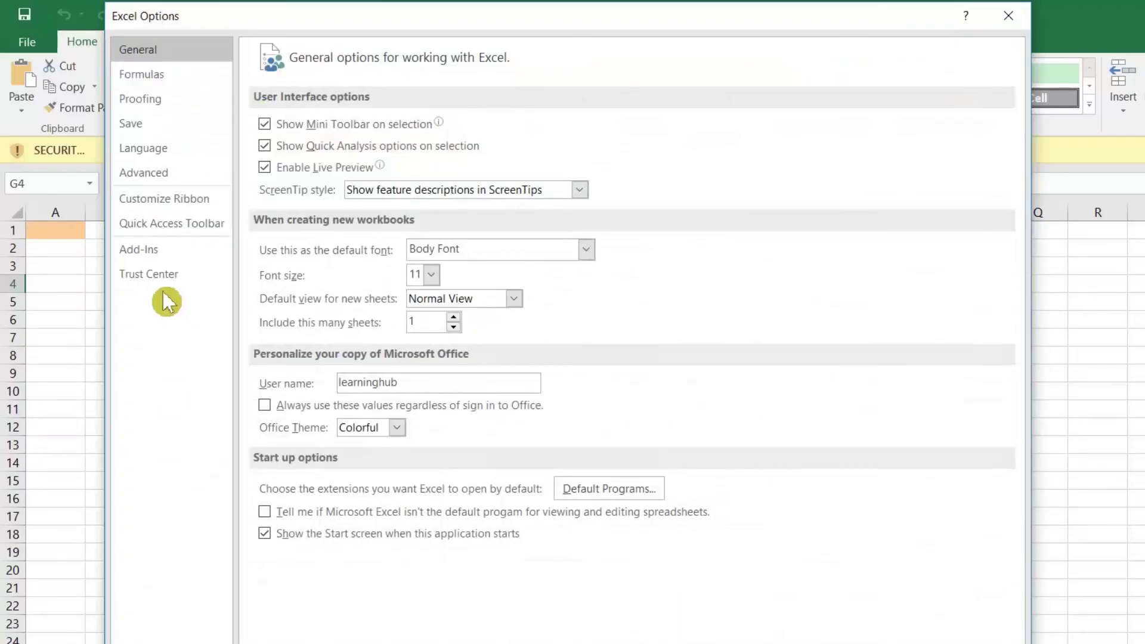
left_click(170, 277)
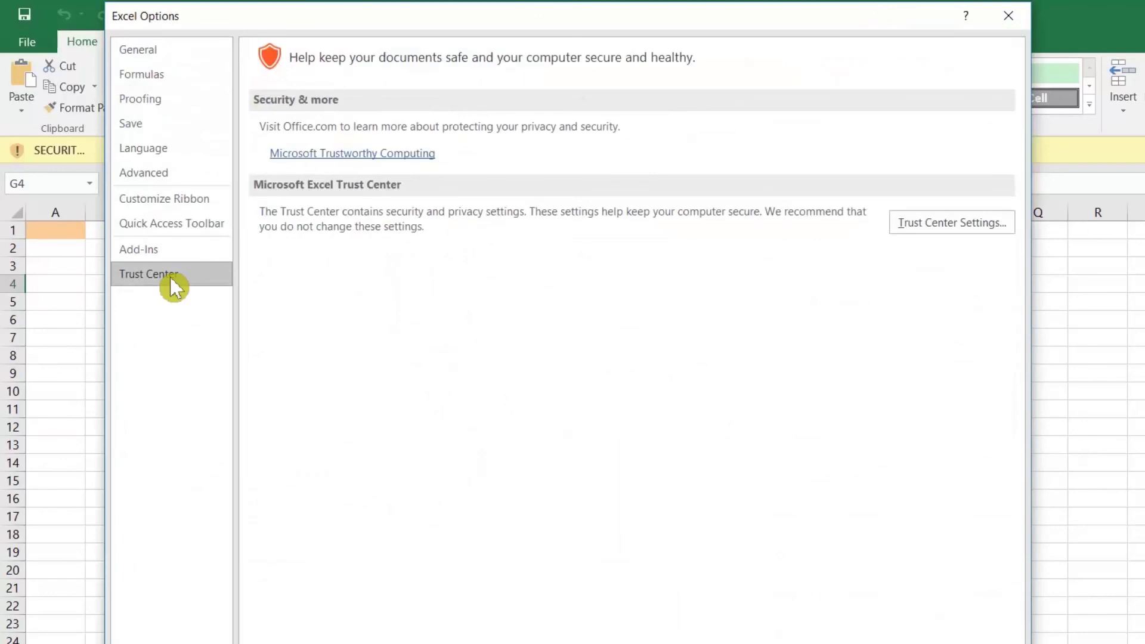
left_click(951, 230)
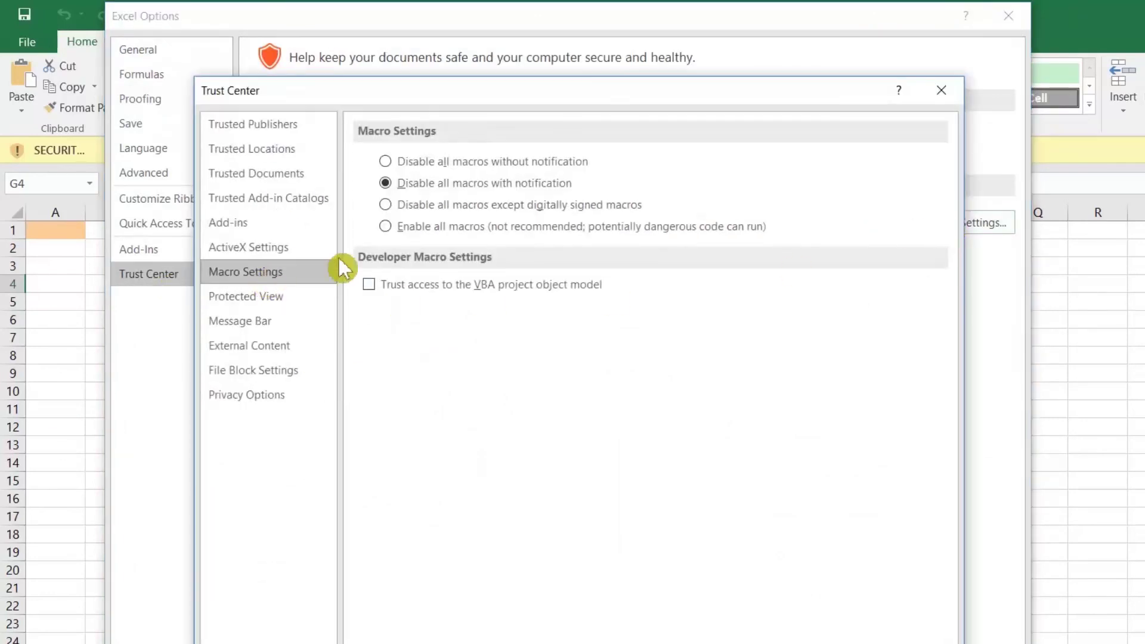
Choose Enable all macros, confirm both dialogs, and enable the workbook's active content
left_click(387, 227)
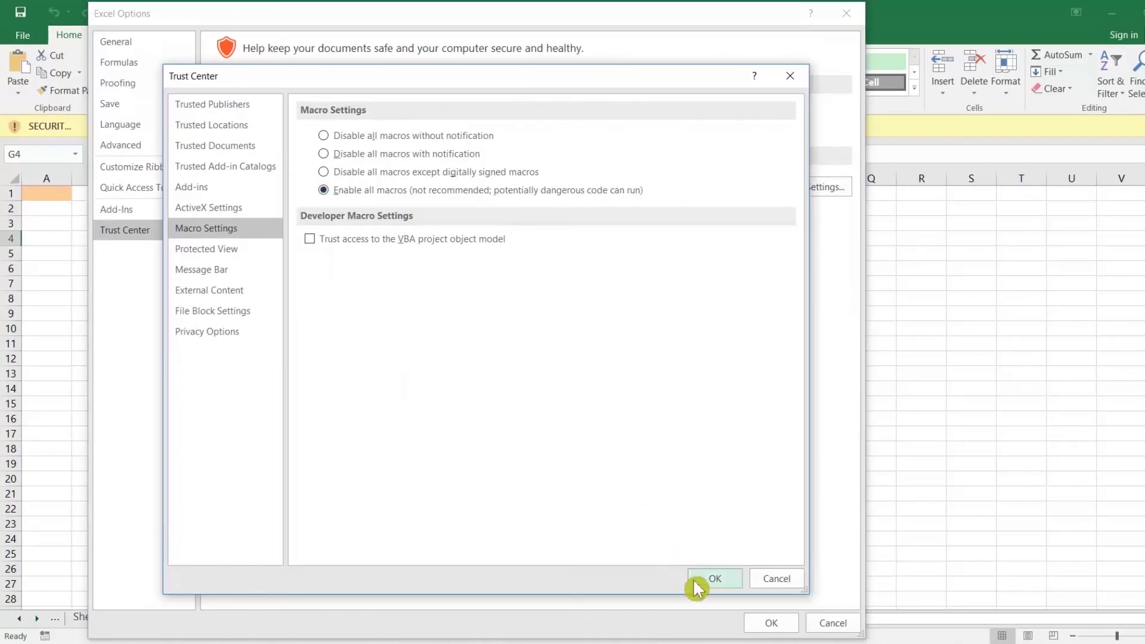
left_click(713, 580)
left_click(767, 624)
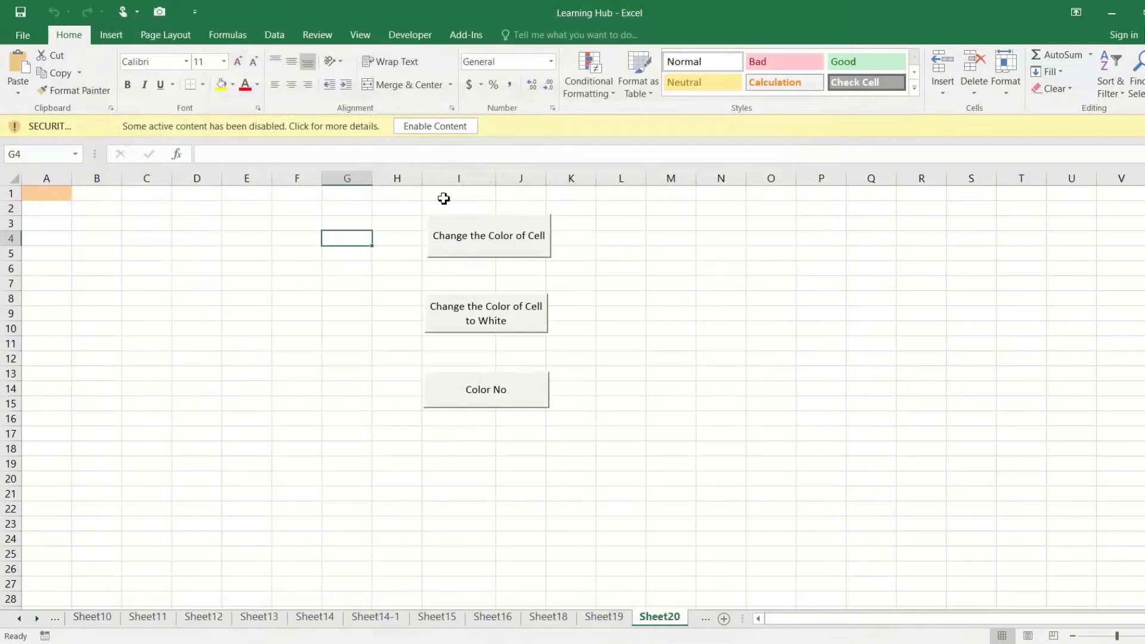
left_click(439, 130)
left_click(375, 232)
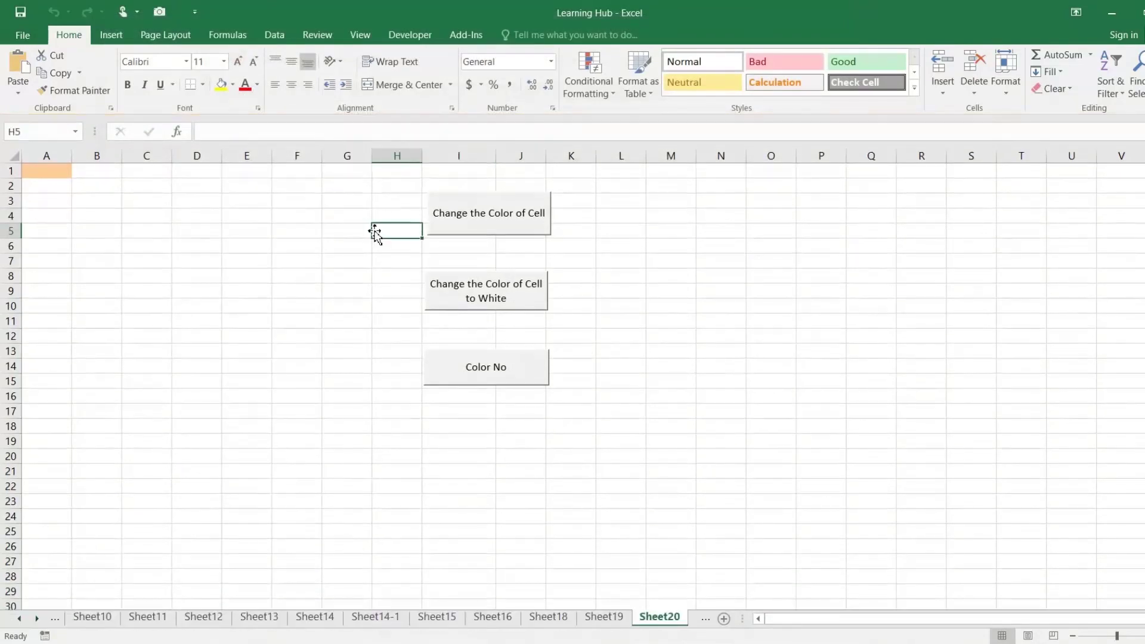